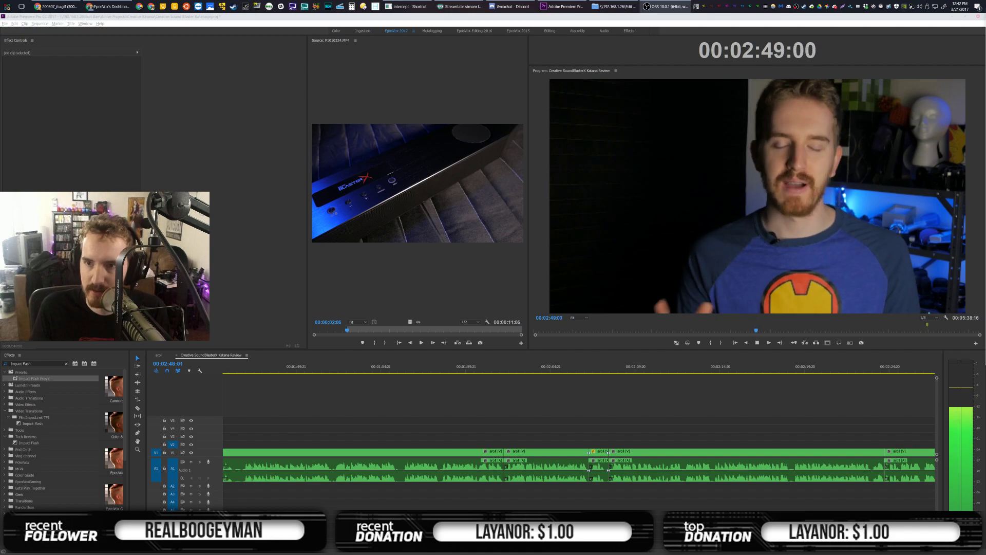
Check the speaker placement diagram in the browser, return to Premiere Pro, stop playback and view the overlay clips near the sequence start
{"action": "left_click", "coordinate": [56, 7]}
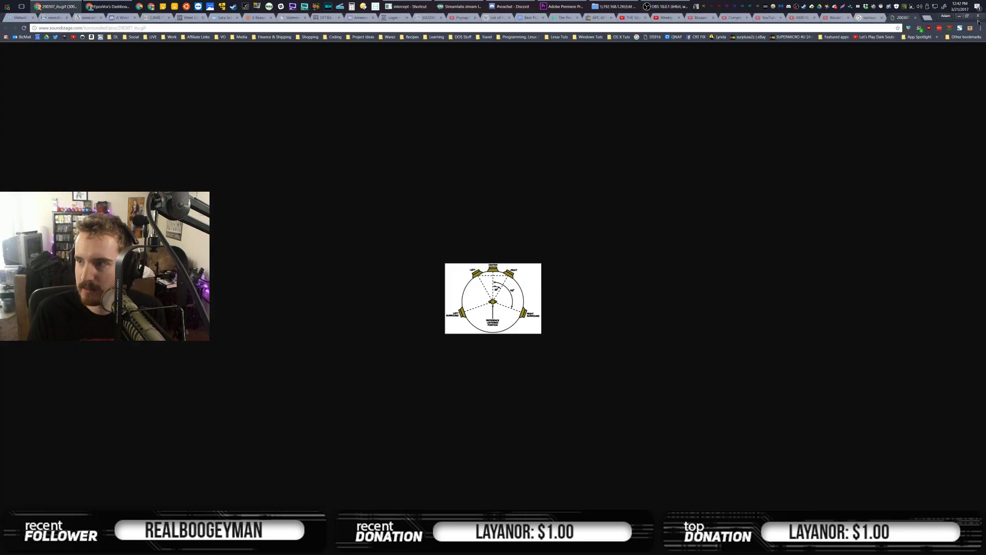
{"action": "left_click", "coordinate": [563, 6]}
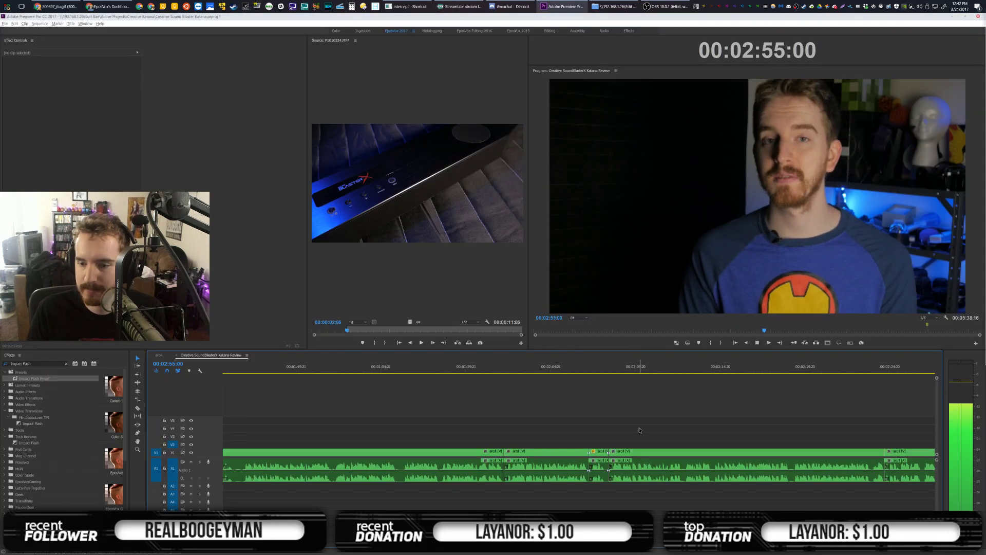
{"action": "key", "text": "space"}
{"action": "scroll", "coordinate": [639, 411], "scroll_direction": "down", "scroll_amount": 7}
{"action": "scroll", "coordinate": [411, 395], "scroll_direction": "up", "scroll_amount": 12}
{"action": "scroll", "coordinate": [363, 395], "scroll_direction": "up", "scroll_amount": 15}
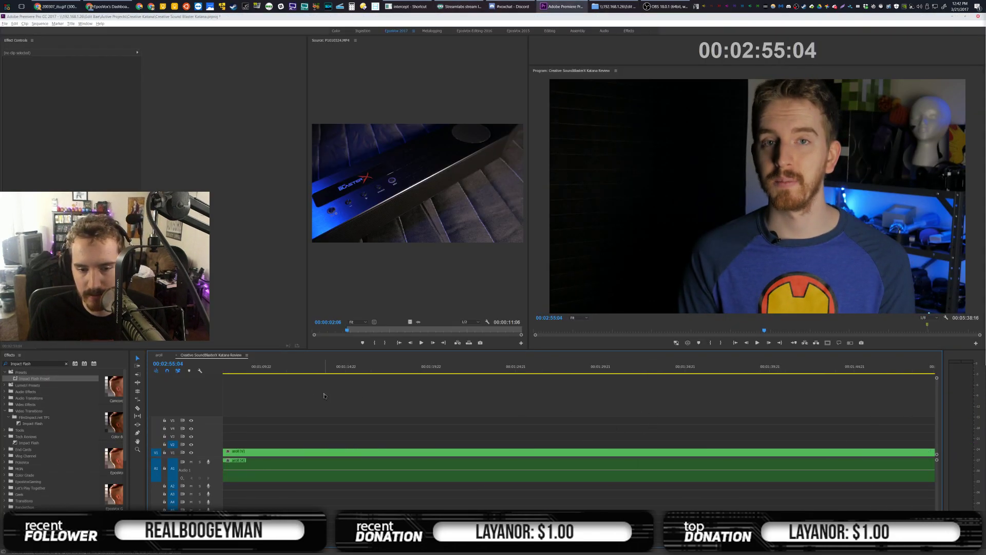
{"action": "scroll", "coordinate": [464, 380], "scroll_direction": "down", "scroll_amount": 1}
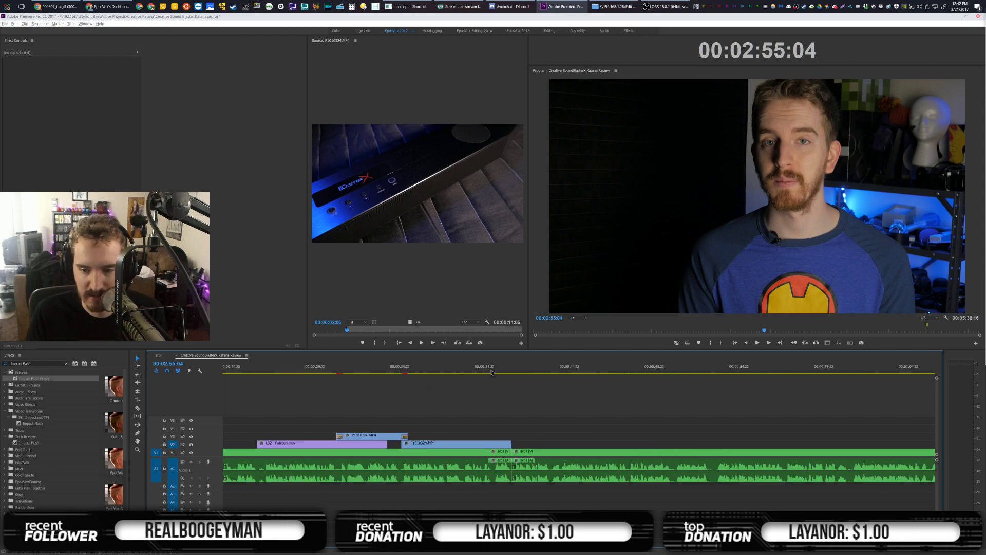
{"action": "key", "text": "alt+Tab"}
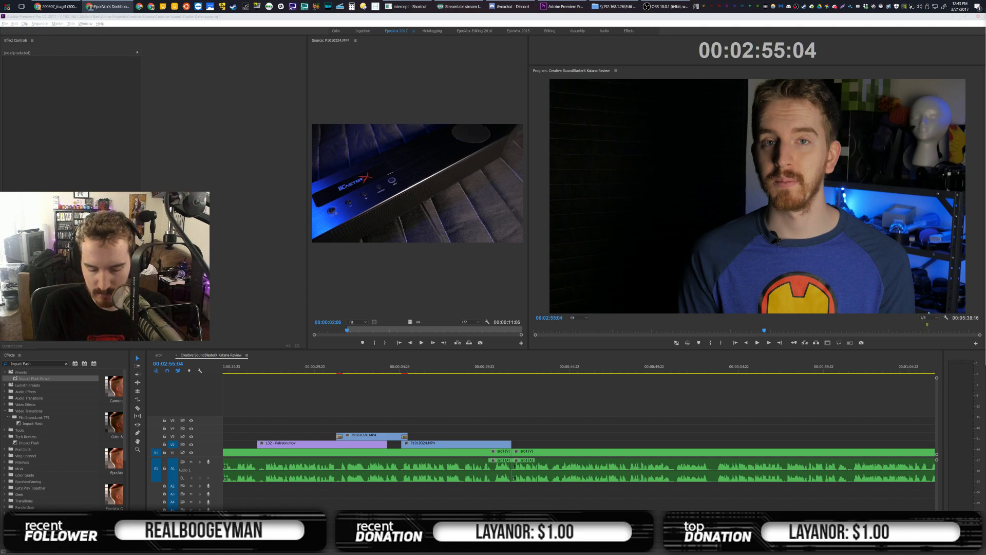
Review the soundbar b-roll clips P1010326.MP4 and P1010324.MP4 in the sequence, including a short playback from 00:00:37:13
{"action": "left_click", "coordinate": [408, 368]}
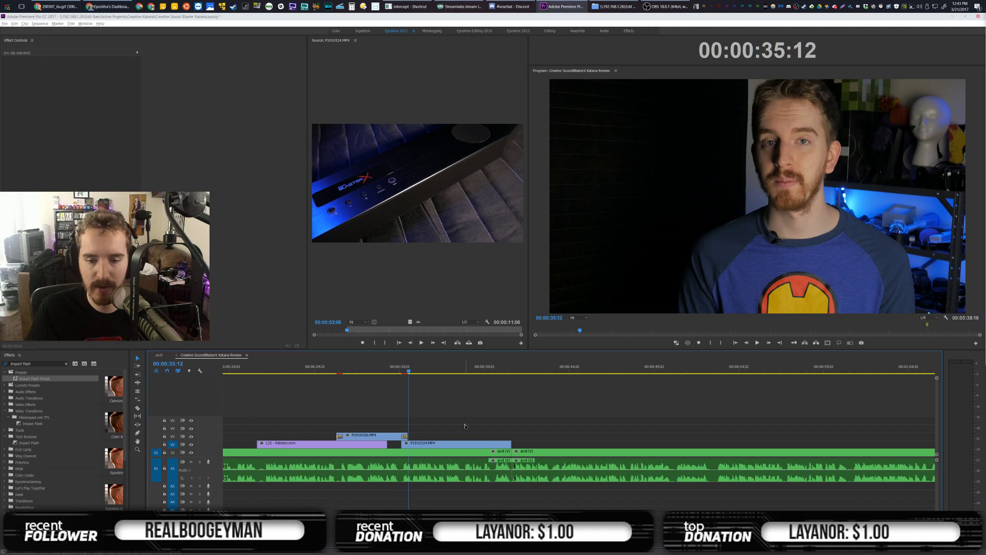
{"action": "key", "text": "minus"}
{"action": "key", "text": "minus"}
{"action": "key", "text": "minus"}
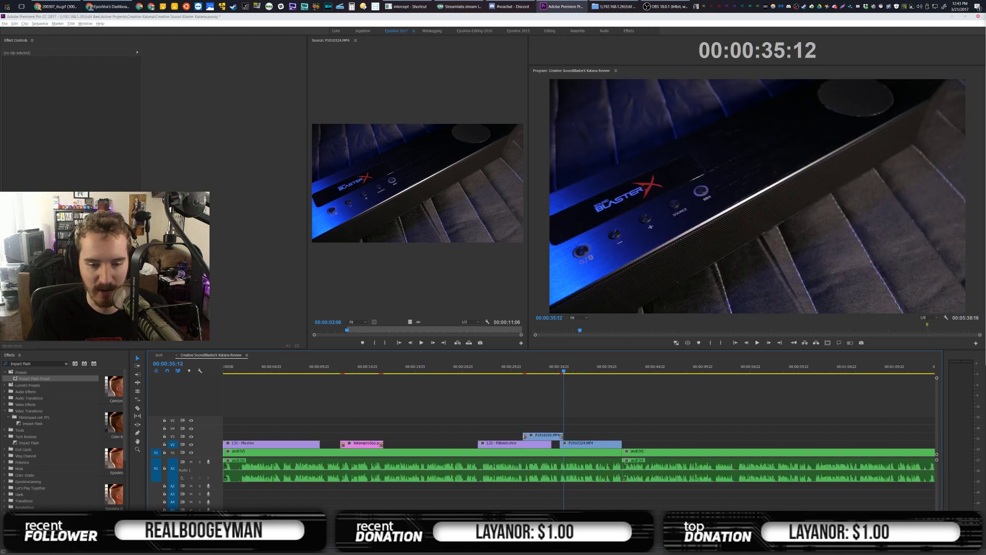
{"action": "left_click", "coordinate": [525, 366]}
{"action": "left_click", "coordinate": [519, 367]}
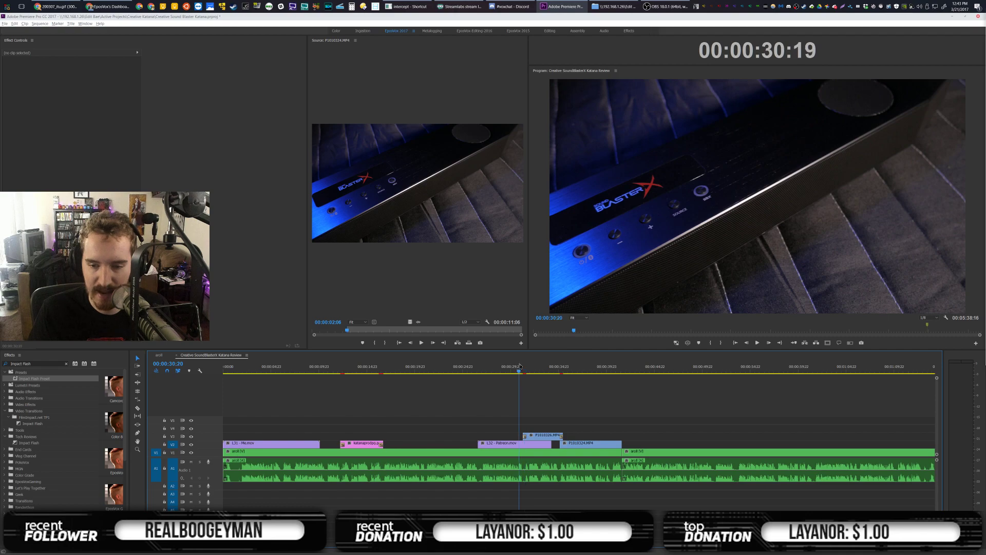
{"action": "left_click", "coordinate": [531, 366]}
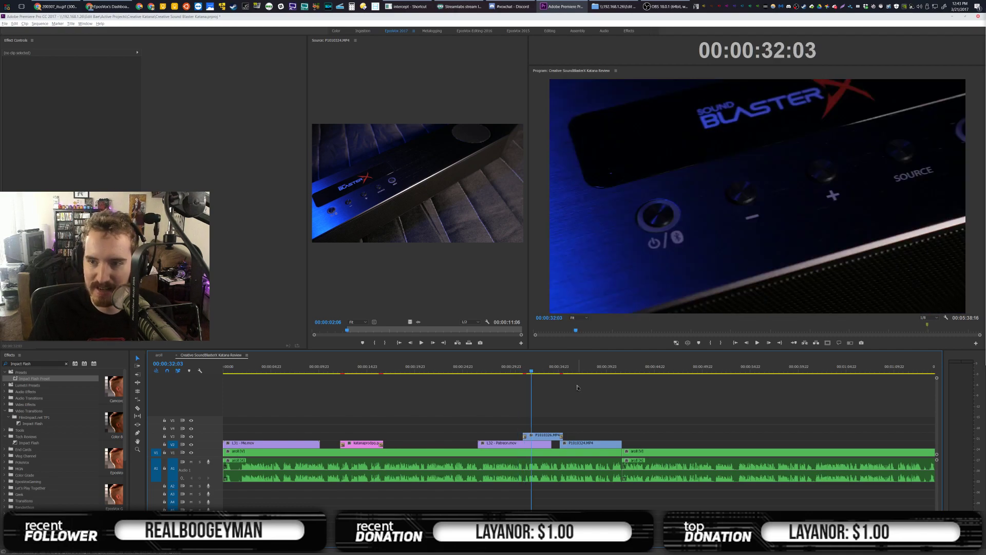
{"action": "scroll", "coordinate": [570, 390], "scroll_direction": "down", "scroll_amount": 3}
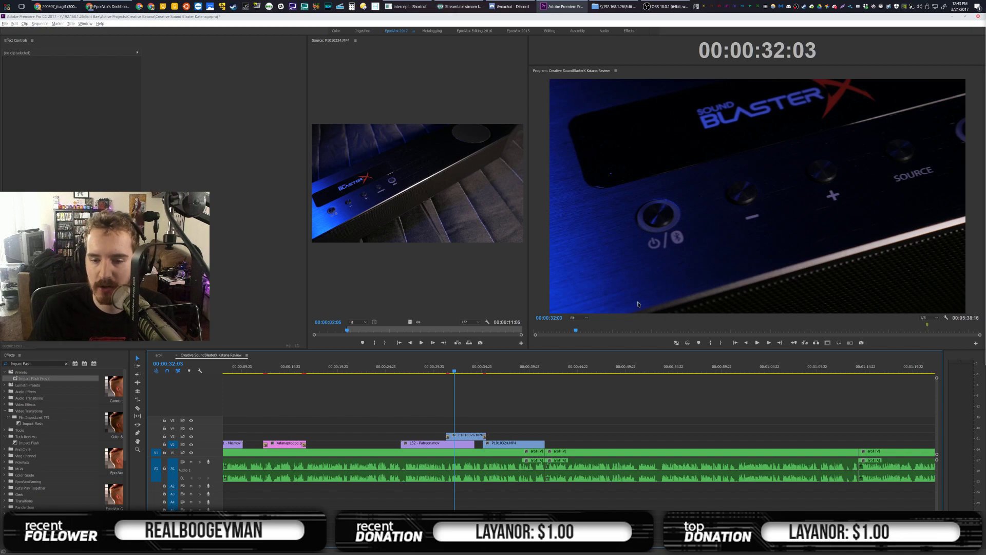
{"action": "left_click", "coordinate": [507, 365]}
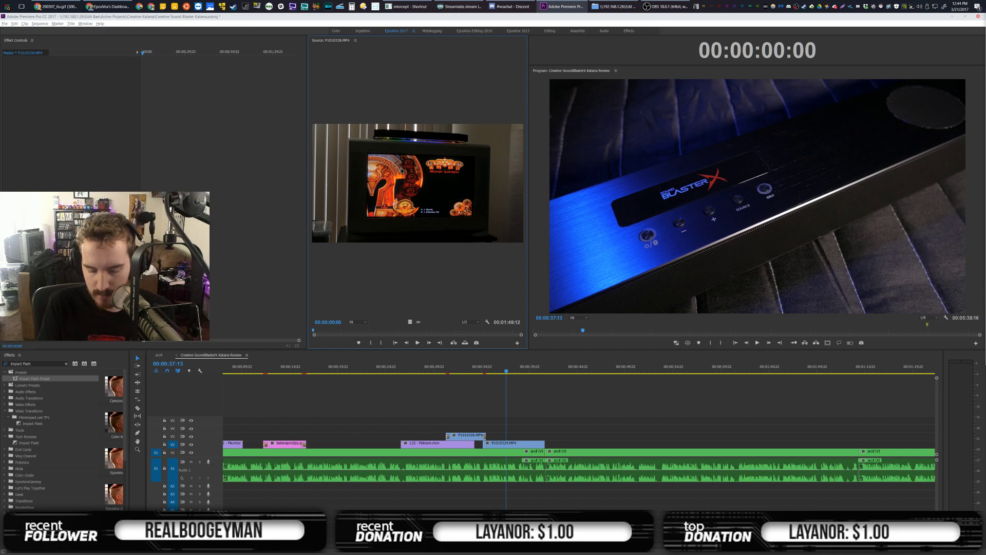
{"action": "left_click", "coordinate": [576, 416]}
{"action": "key", "text": "space"}
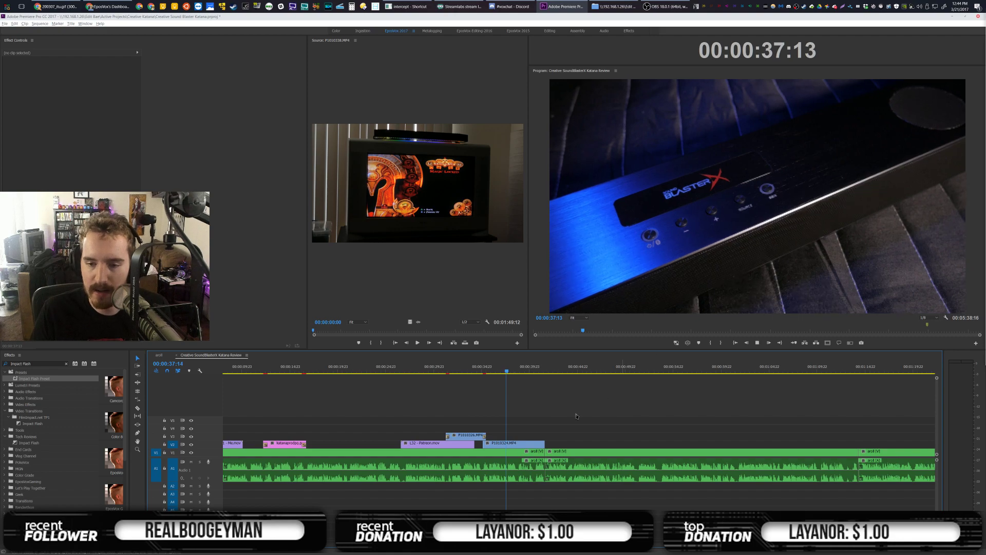
{"action": "key", "text": "space"}
View the whole sequence in the timeline and move the playhead to its end at 00:05:38:11
{"action": "key", "text": "minus"}
{"action": "key", "text": "minus"}
{"action": "key", "text": "minus"}
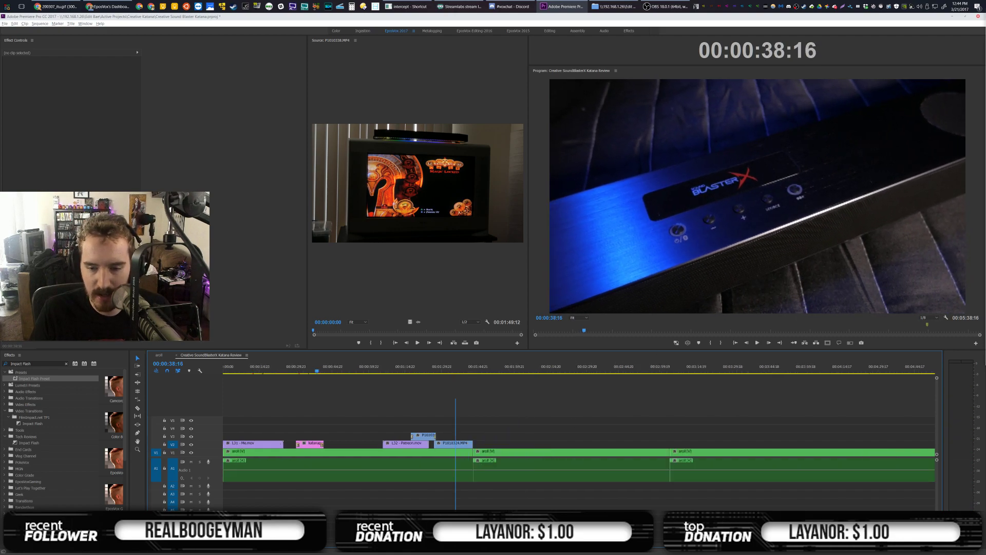
{"action": "left_click_drag", "start_coordinate": [478, 542], "coordinate": [661, 542]}
{"action": "left_click", "coordinate": [645, 369]}
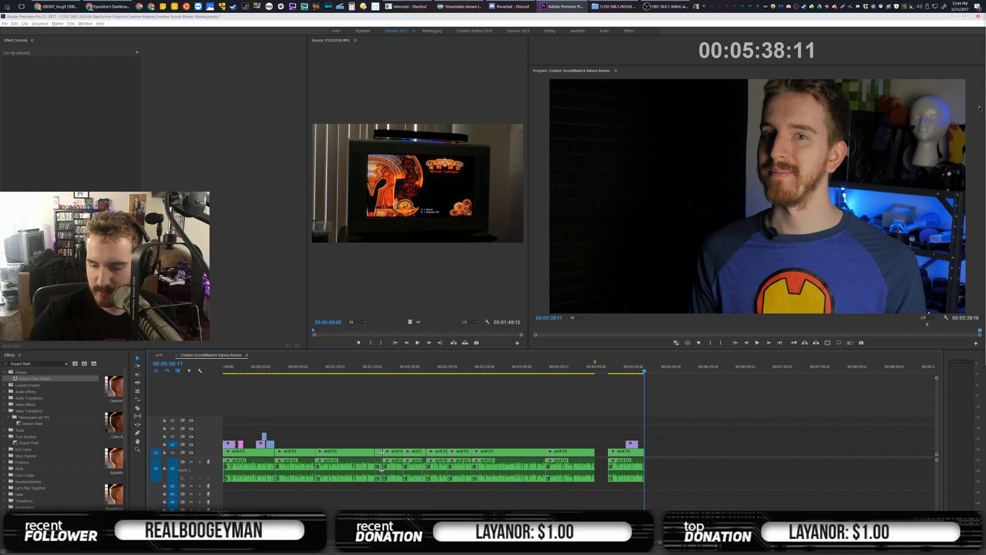
{"action": "key", "text": "alt+Tab"}
{"action": "key", "text": "alt+Tab"}
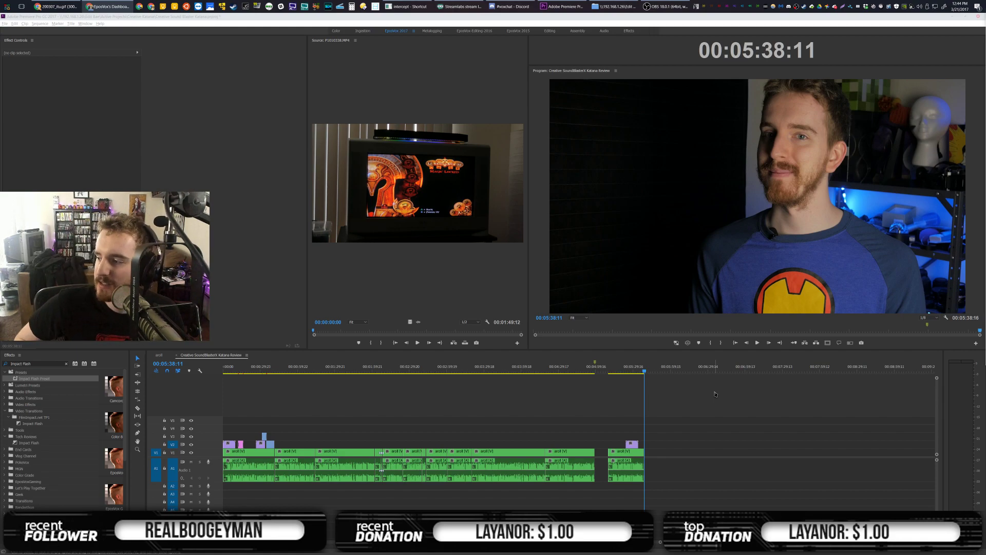
{"action": "left_click", "coordinate": [380, 408]}
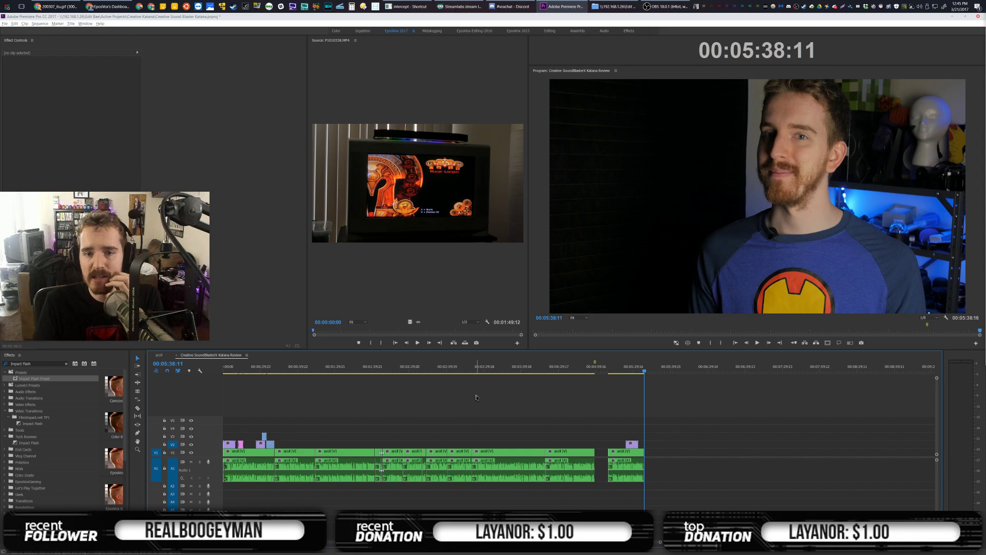
Examine the end of the P1010324.MP4 clip at 00:00:41:13 and the P1010326.MP4 overlay at 00:00:33:07
{"action": "left_click", "coordinate": [276, 371]}
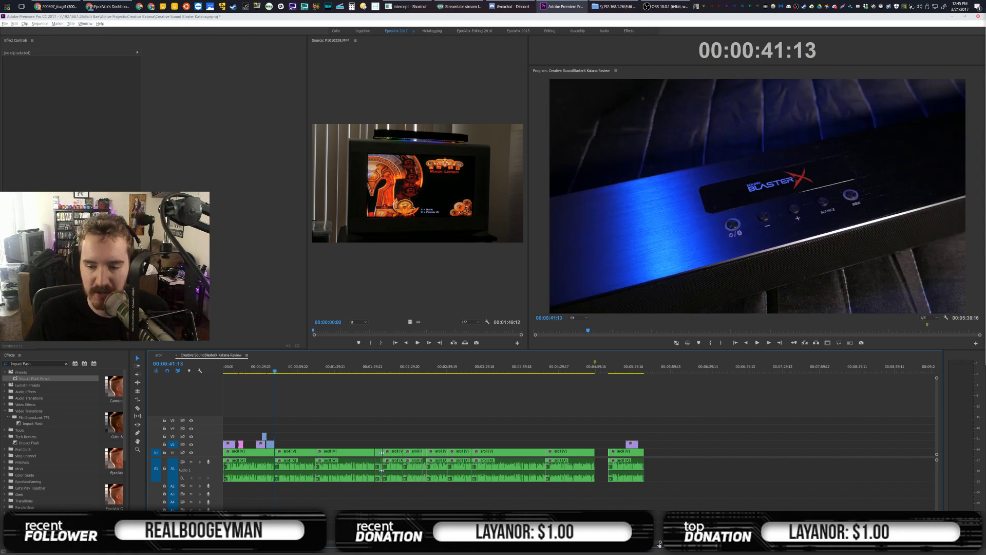
{"action": "key", "text": "="}
{"action": "key", "text": "="}
{"action": "key", "text": "="}
{"action": "scroll", "coordinate": [558, 411], "scroll_direction": "down", "scroll_amount": 2}
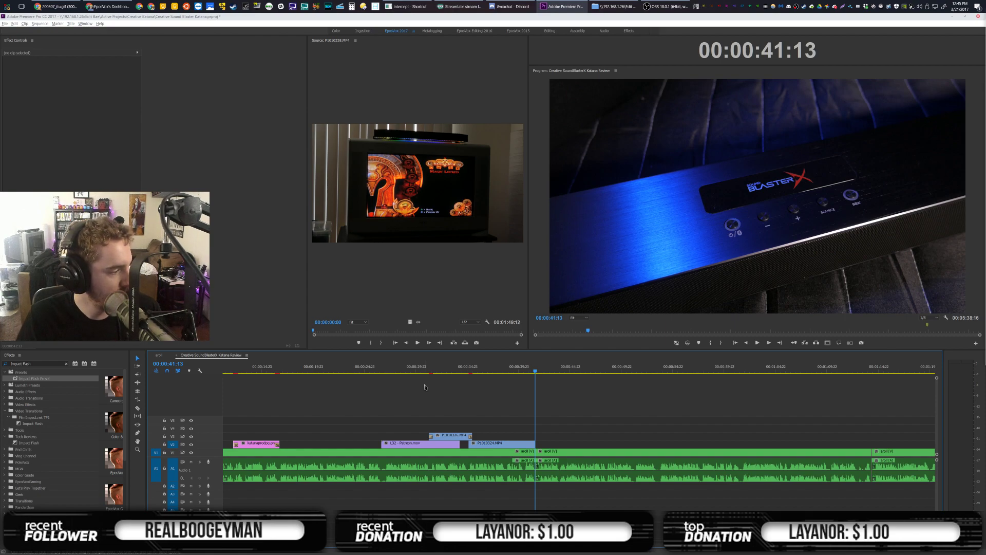
{"action": "left_click", "coordinate": [450, 366]}
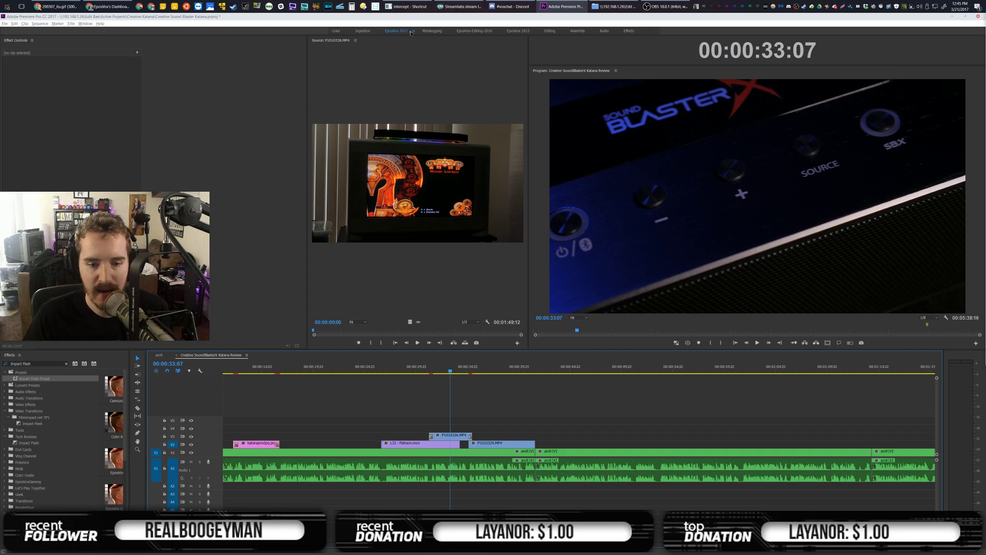
Make the timeline panel slightly taller, select the P1010326.MP4 clip and scrub through it to 00:00:32:16
{"action": "left_click_drag", "start_coordinate": [398, 349], "coordinate": [398, 344]}
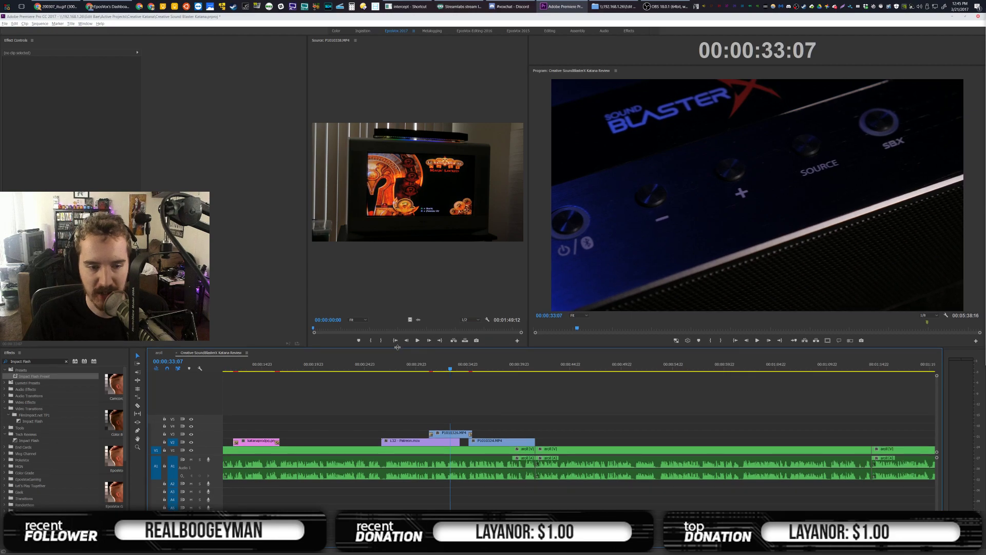
{"action": "left_click", "coordinate": [448, 432]}
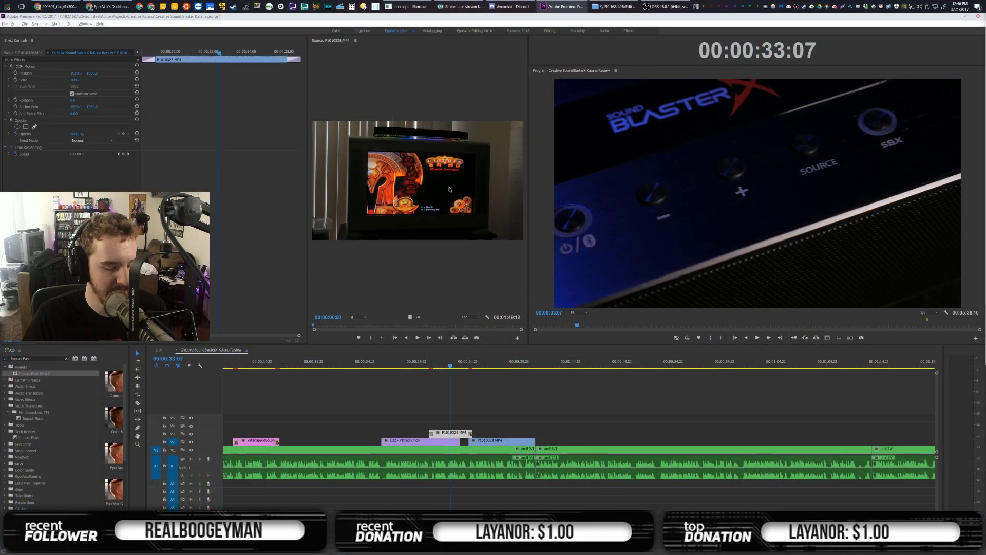
{"action": "left_click_drag", "start_coordinate": [499, 365], "coordinate": [428, 366]}
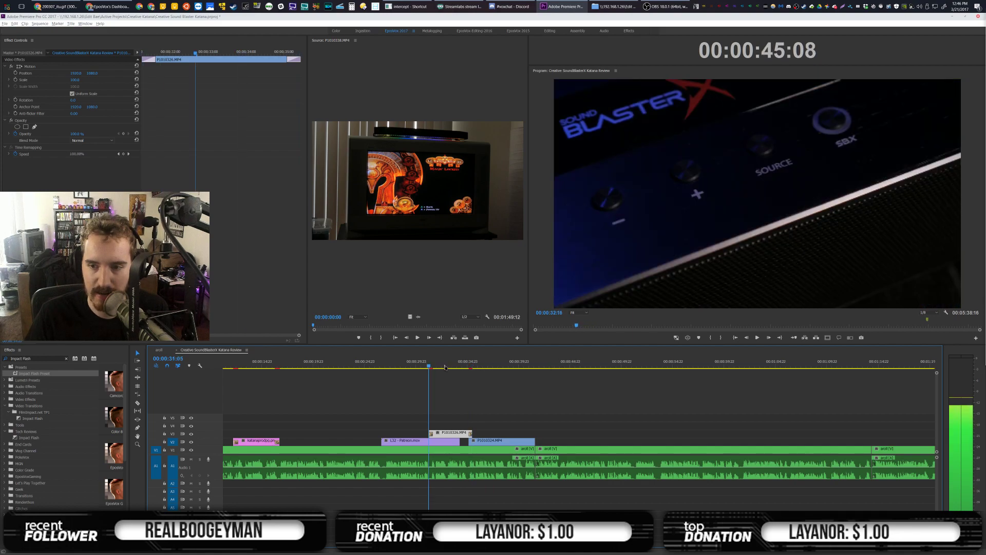
{"action": "left_click", "coordinate": [444, 366]}
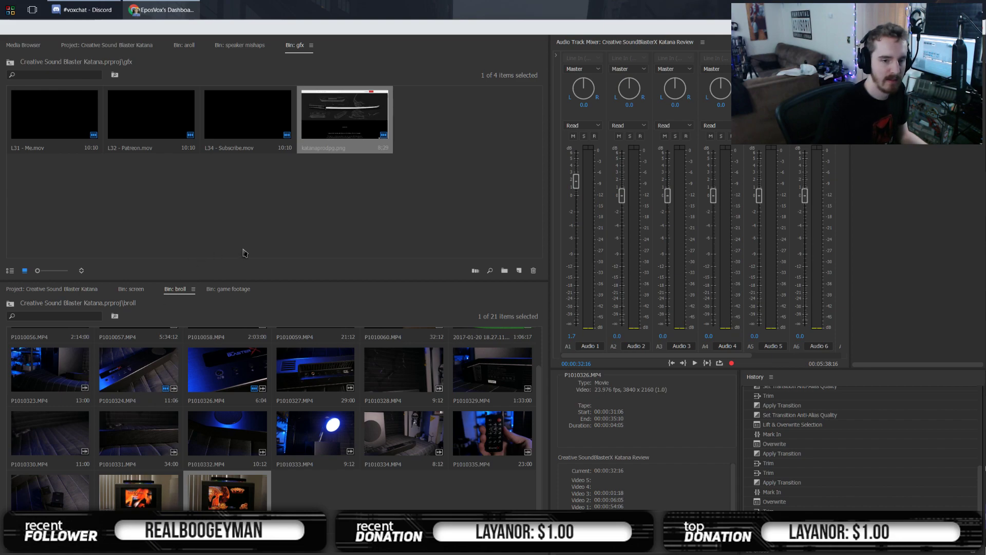
Look through the project's aroll, speaker mishaps, gfx, broll, screen and game footage bins for usable material
{"action": "left_click", "coordinate": [187, 48]}
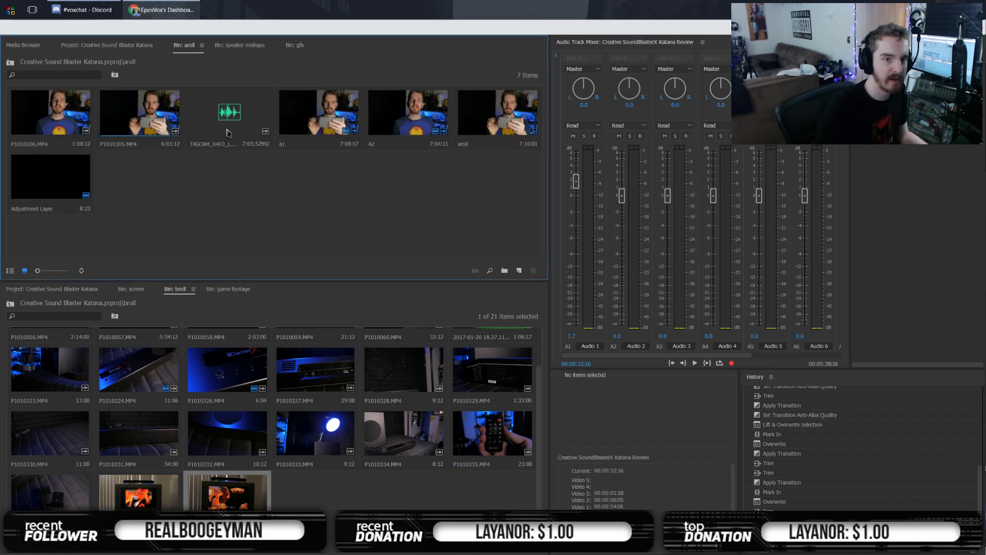
{"action": "left_click", "coordinate": [354, 125]}
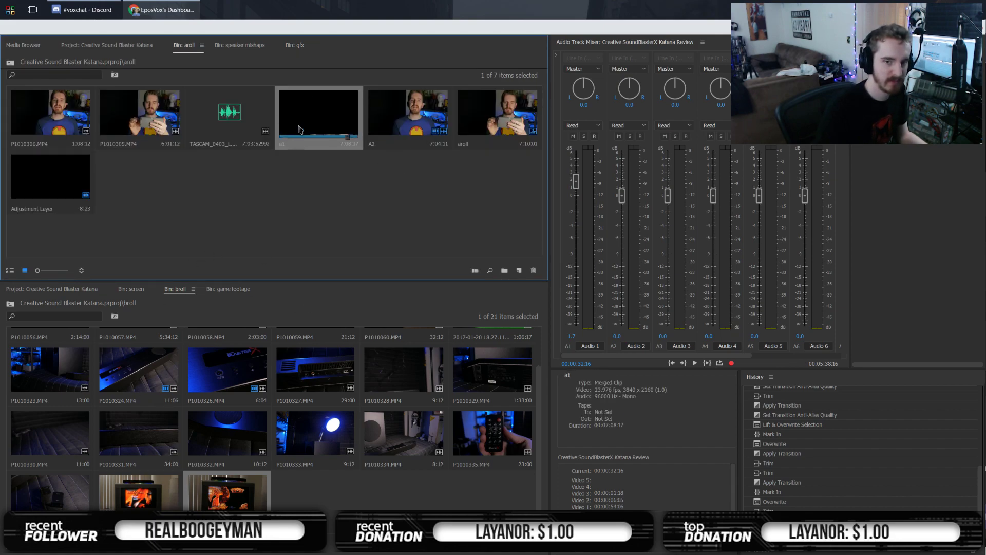
{"action": "left_click", "coordinate": [227, 47]}
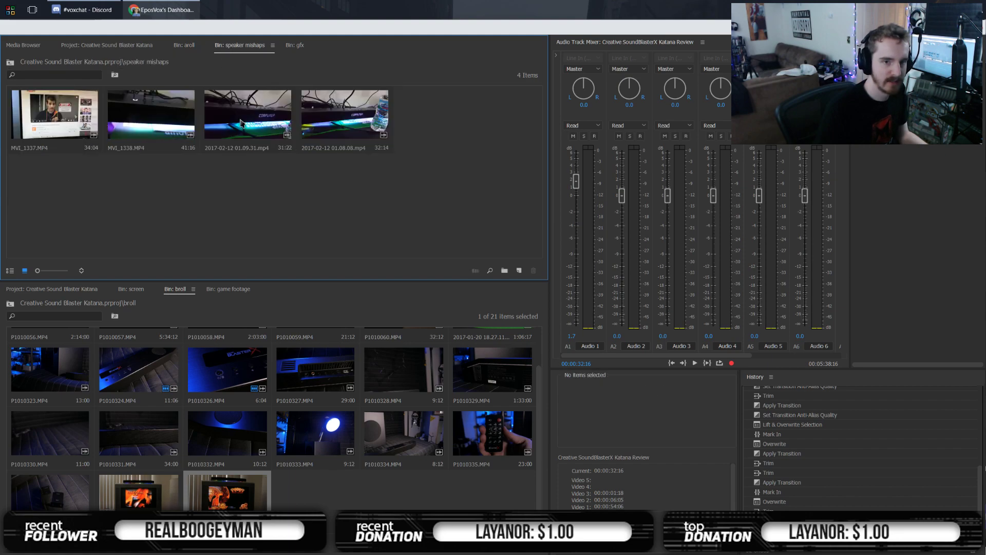
{"action": "left_click", "coordinate": [294, 49]}
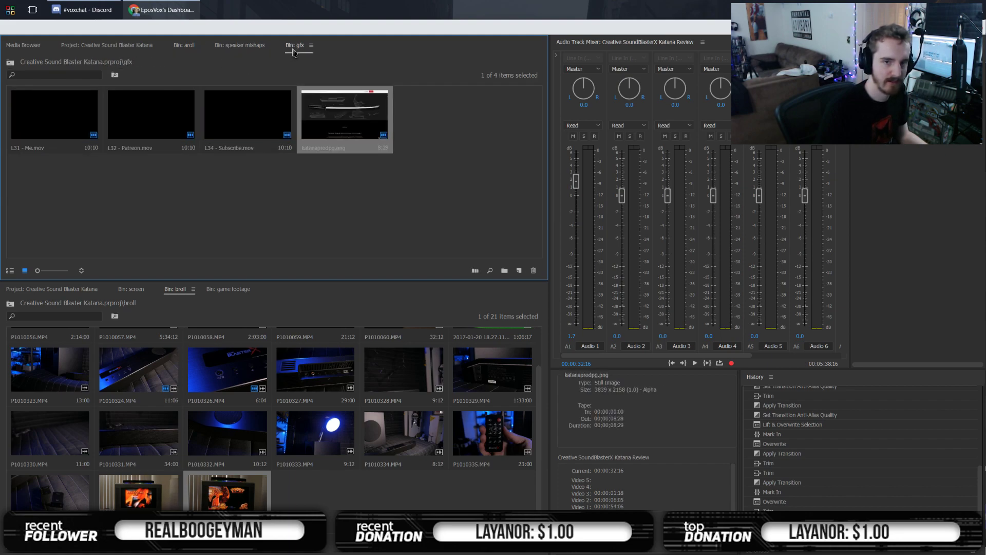
{"action": "left_click", "coordinate": [229, 125]}
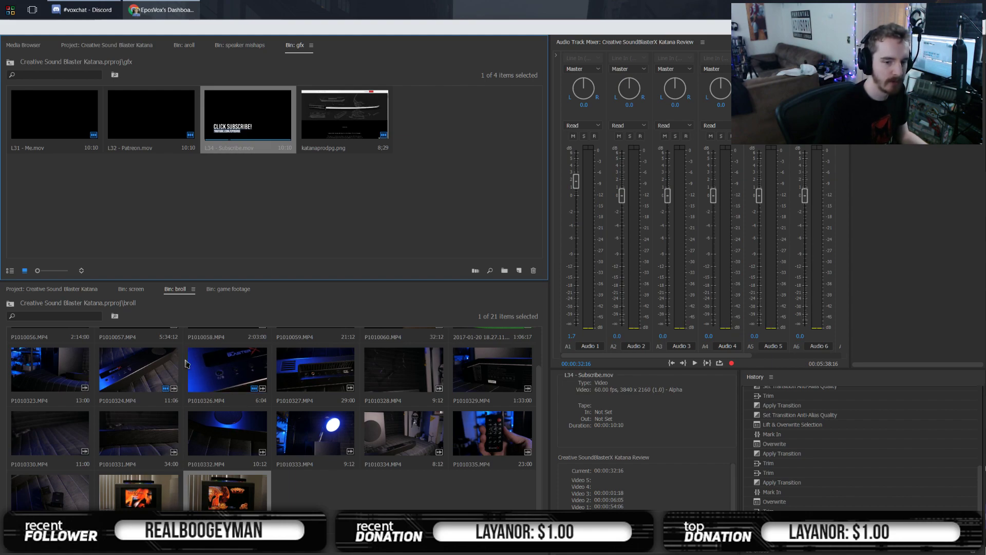
{"action": "scroll", "coordinate": [249, 404], "scroll_direction": "up", "scroll_amount": 1}
{"action": "scroll", "coordinate": [249, 405], "scroll_direction": "down", "scroll_amount": 1}
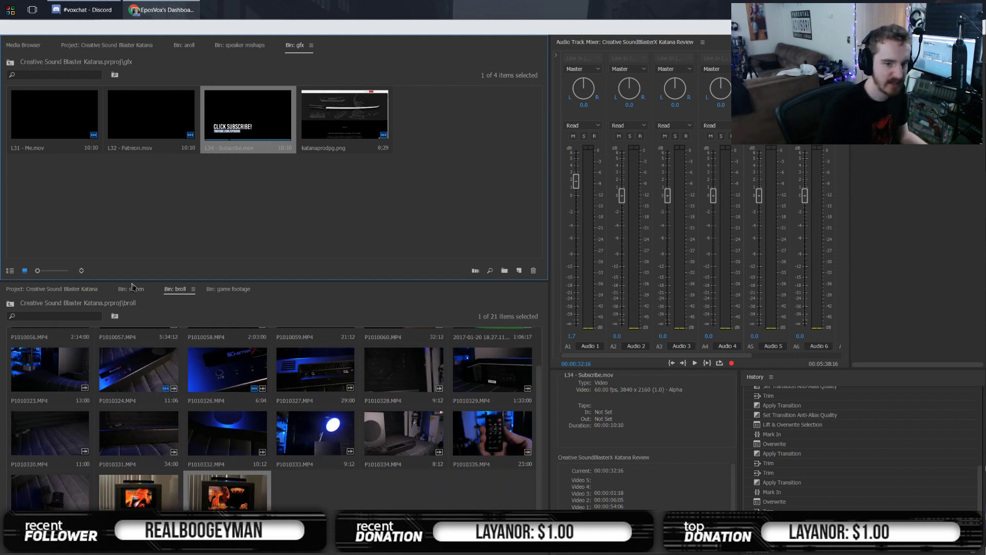
{"action": "left_click", "coordinate": [131, 289]}
{"action": "left_click", "coordinate": [230, 289]}
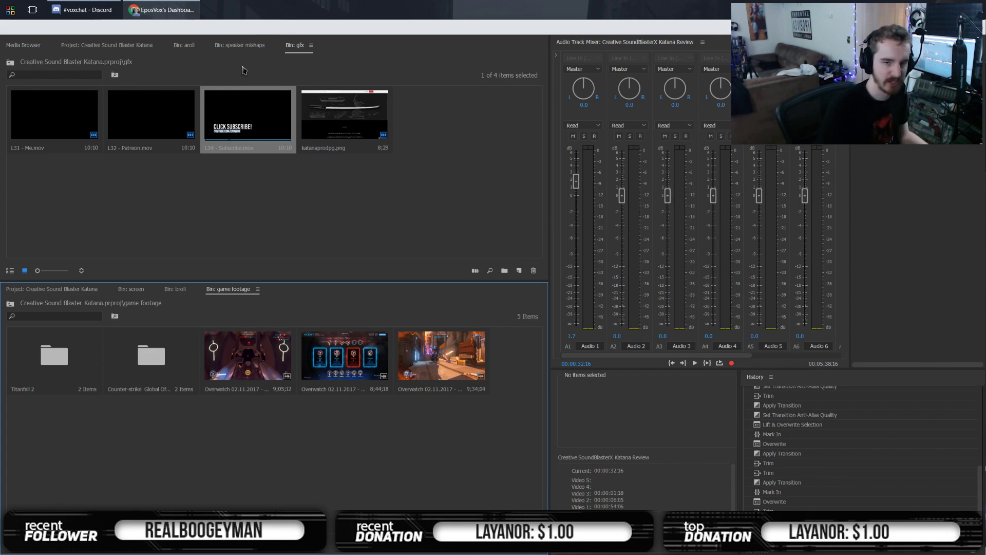
{"action": "left_click", "coordinate": [904, 43]}
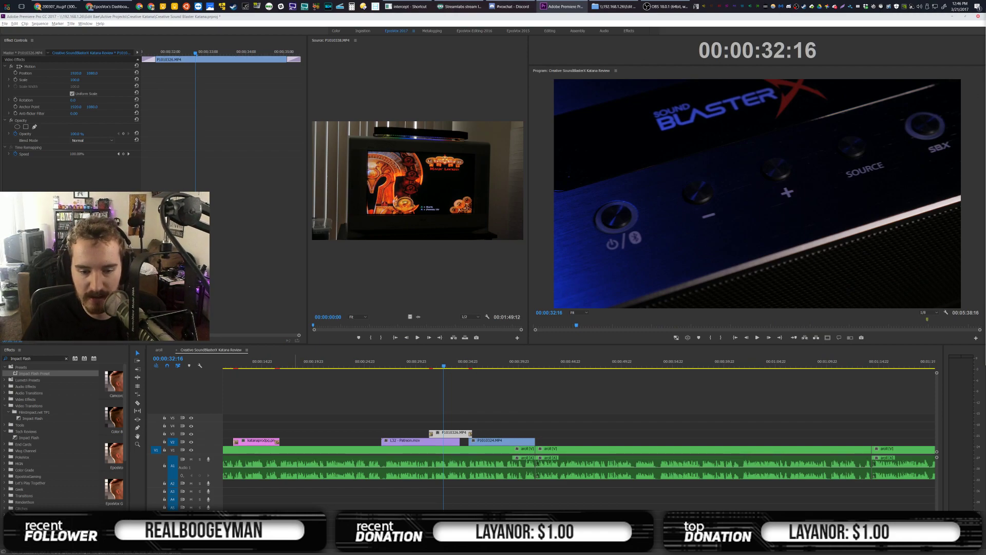
Place the playhead at the end of the P1010324.MP4 clip, 00:00:41:13, with a closer view of the following section
{"action": "left_click", "coordinate": [535, 362]}
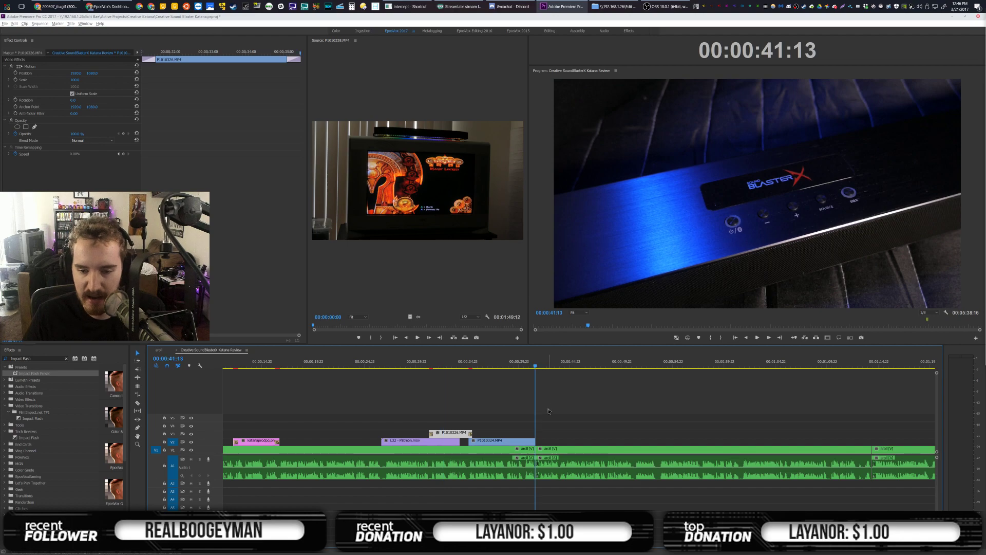
{"action": "scroll", "coordinate": [496, 424], "scroll_direction": "down", "scroll_amount": 3}
{"action": "key", "text": "="}
{"action": "key", "text": "="}
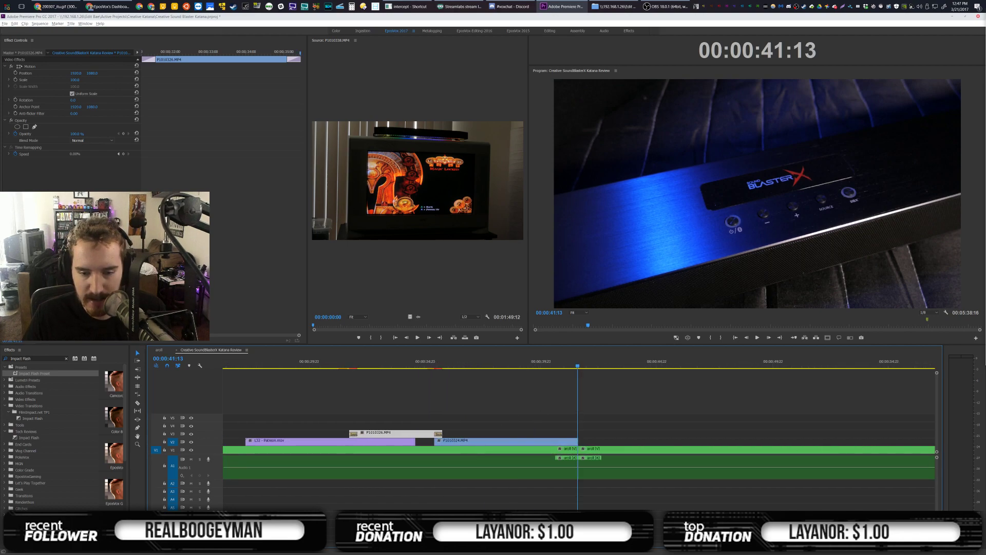
{"action": "scroll", "coordinate": [544, 426], "scroll_direction": "down", "scroll_amount": 5}
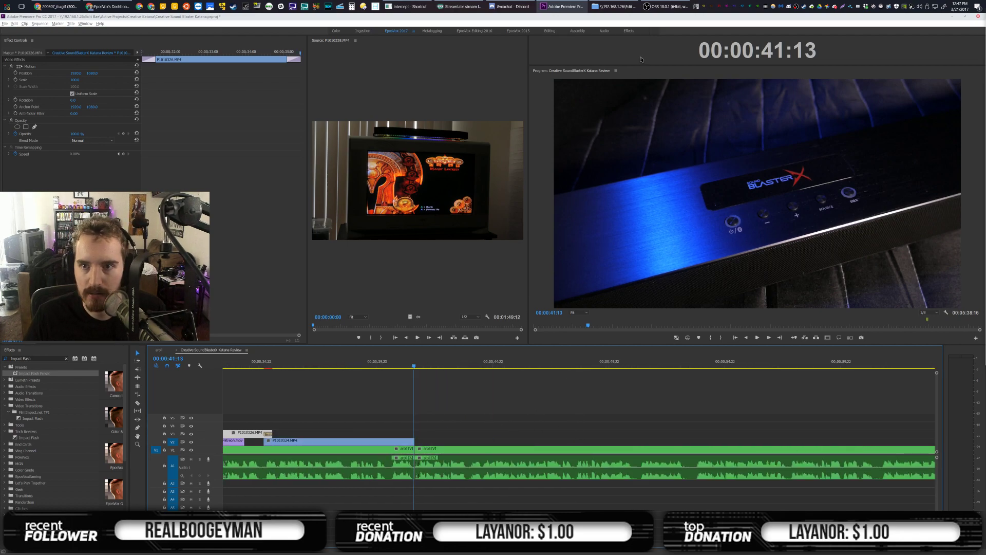
Save the surround speaker layout image 200307_itu.gif from the browser into the Creative Katana folder under Active Projects
{"action": "left_click", "coordinate": [616, 6]}
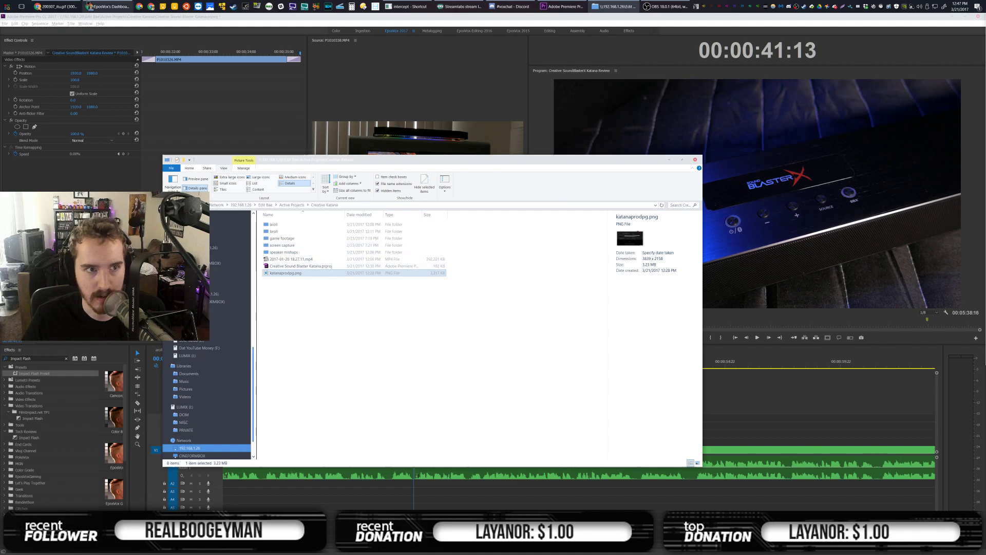
{"action": "left_click", "coordinate": [61, 6]}
{"action": "right_click", "coordinate": [513, 298]}
{"action": "left_click", "coordinate": [520, 310]}
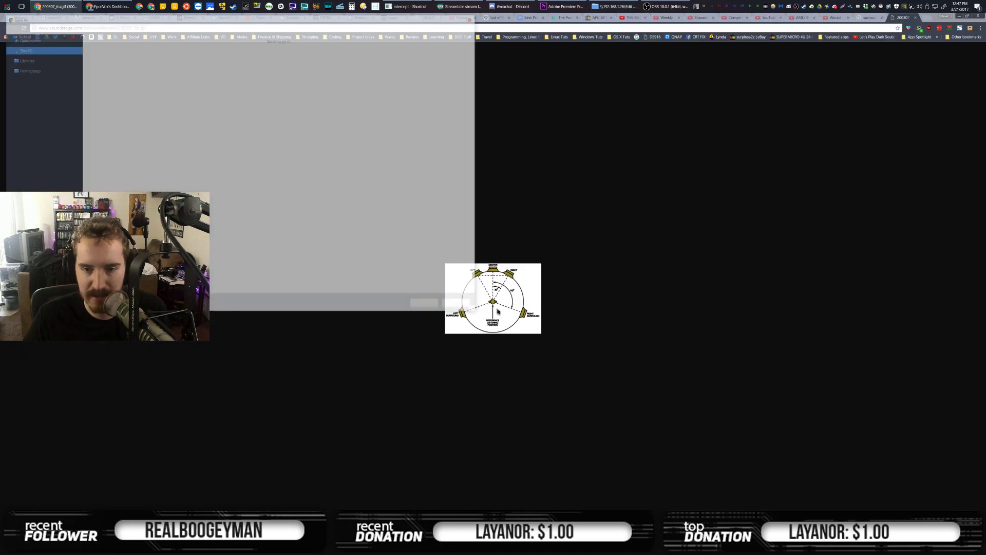
{"action": "scroll", "coordinate": [58, 158], "scroll_direction": "down", "scroll_amount": 5}
{"action": "scroll", "coordinate": [57, 160], "scroll_direction": "up", "scroll_amount": 5}
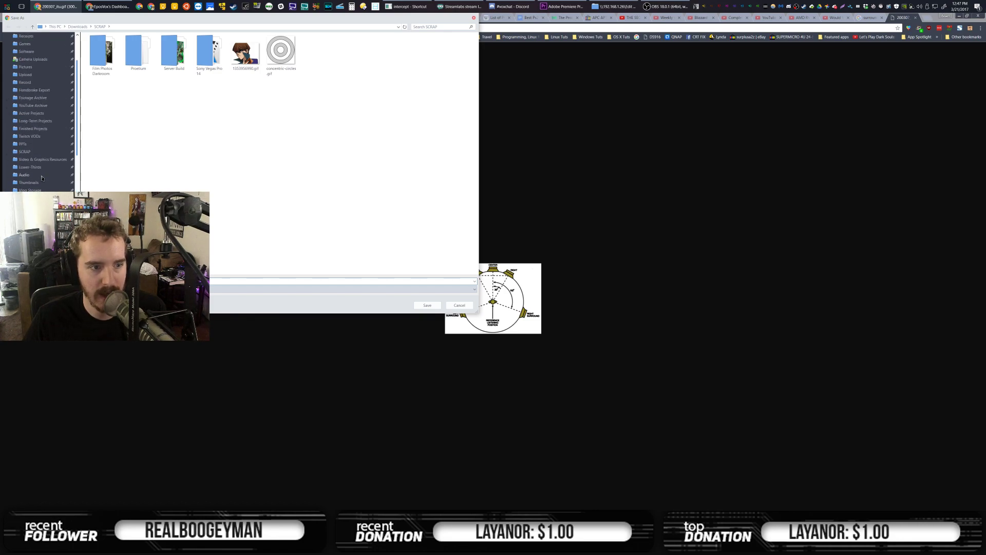
{"action": "left_click", "coordinate": [38, 113]}
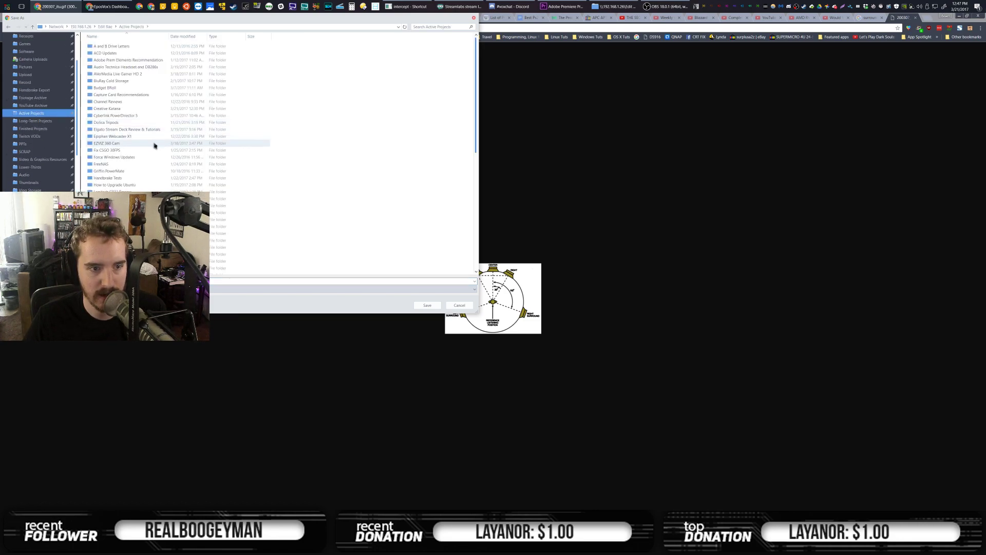
{"action": "double_click", "coordinate": [116, 109]}
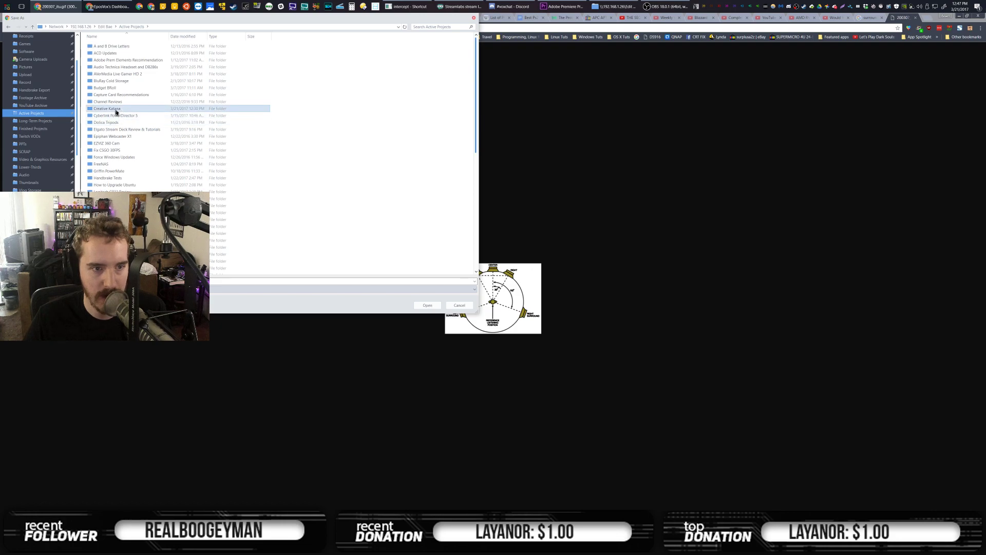
{"action": "left_click", "coordinate": [427, 305]}
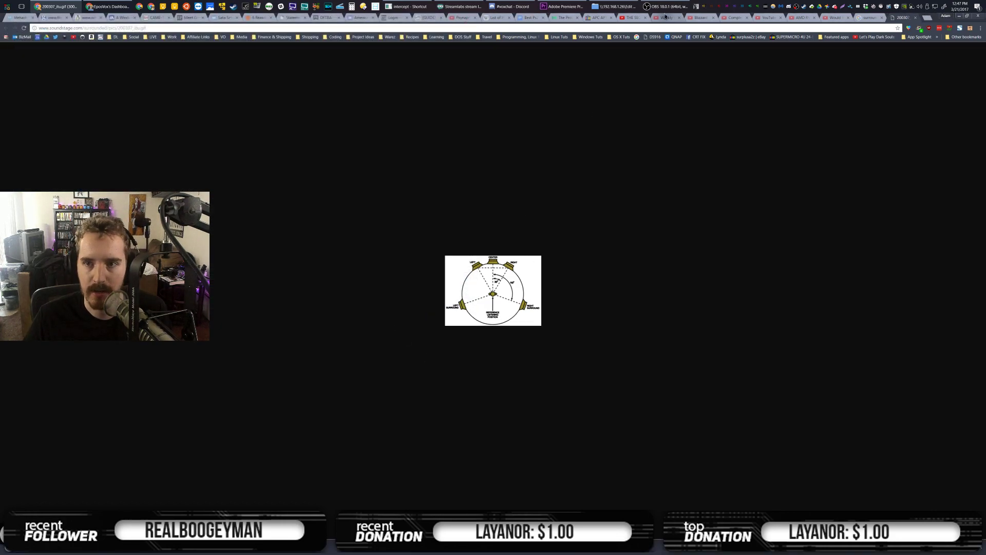
Import 200307_itu.gif from the Creative Katana folder into the Premiere Pro project
{"action": "left_click", "coordinate": [565, 6]}
{"action": "left_click", "coordinate": [615, 6]}
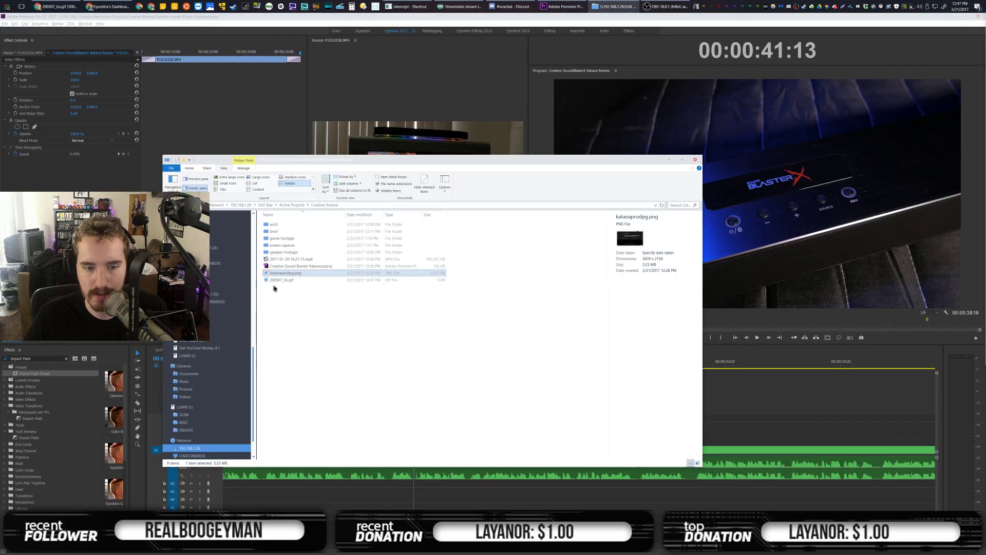
{"action": "left_click", "coordinate": [359, 279]}
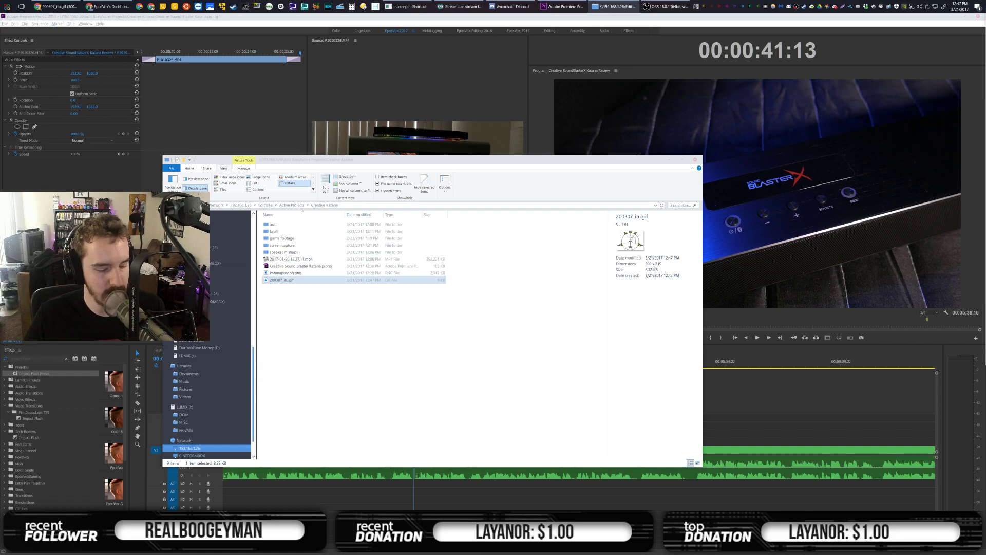
{"action": "left_click_drag", "start_coordinate": [281, 279], "coordinate": [315, 193]}
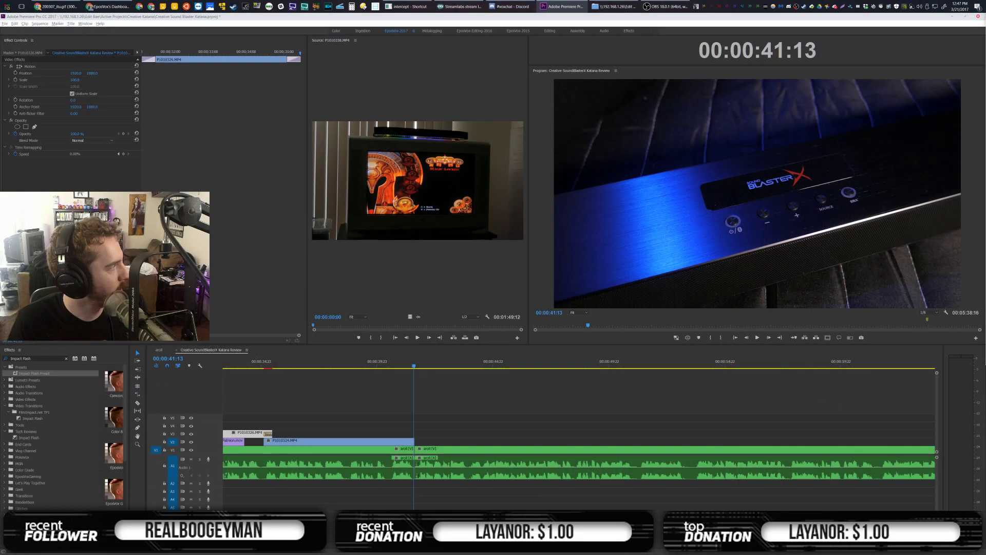
Switch to OBS and open the Automatic Scene Switcher's screen region rules with the Left Screen rule selected
{"action": "key", "text": "alt+Tab"}
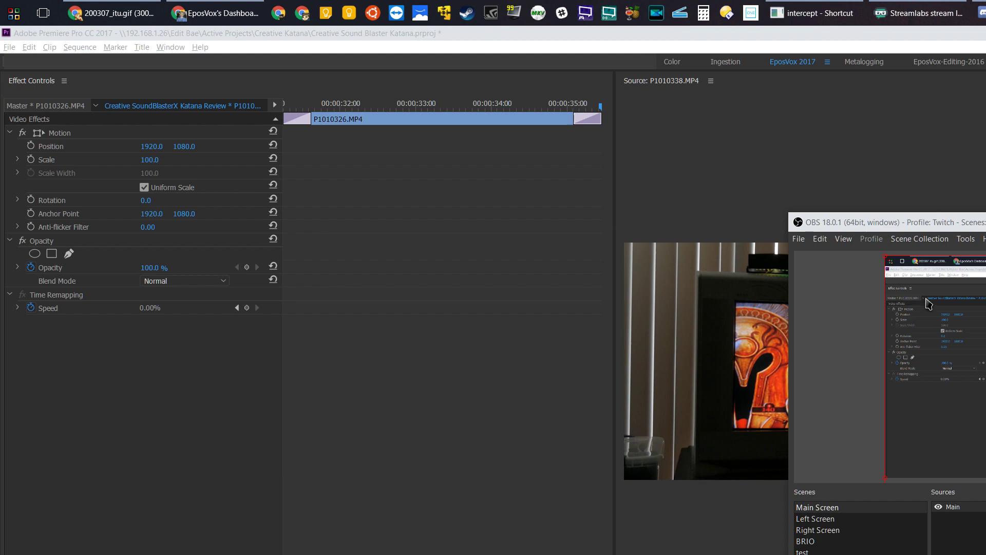
{"action": "left_click", "coordinate": [937, 242]}
{"action": "left_click", "coordinate": [979, 255]}
{"action": "left_click", "coordinate": [966, 336]}
{"action": "left_click", "coordinate": [925, 404]}
{"action": "left_click", "coordinate": [921, 382]}
Capture the scene switcher's screen region rules as a Lightshot screenshot, upload it and close the switcher window
{"action": "key", "text": "Print"}
{"action": "left_click_drag", "start_coordinate": [887, 319], "coordinate": [985, 438]}
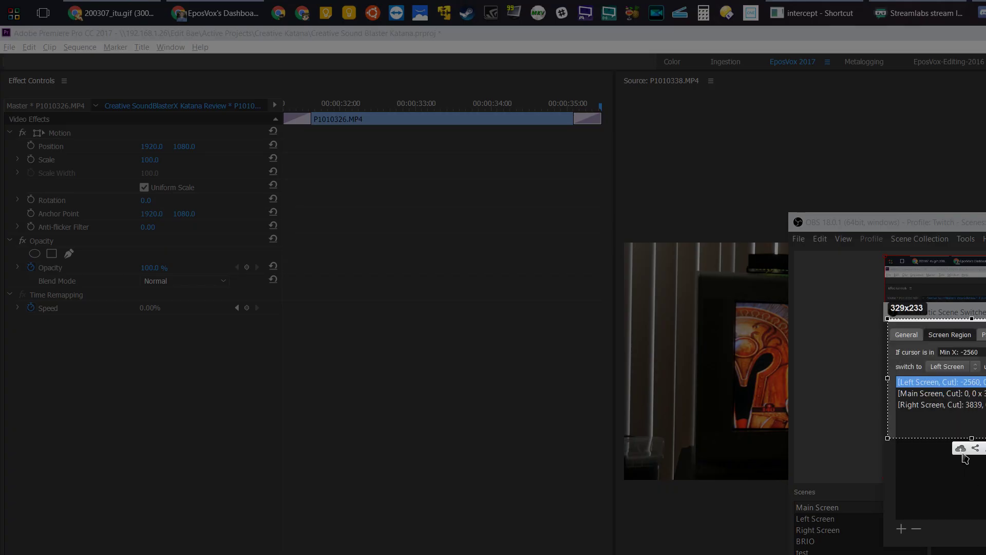
{"action": "left_click", "coordinate": [960, 448]}
{"action": "key", "text": "Escape"}
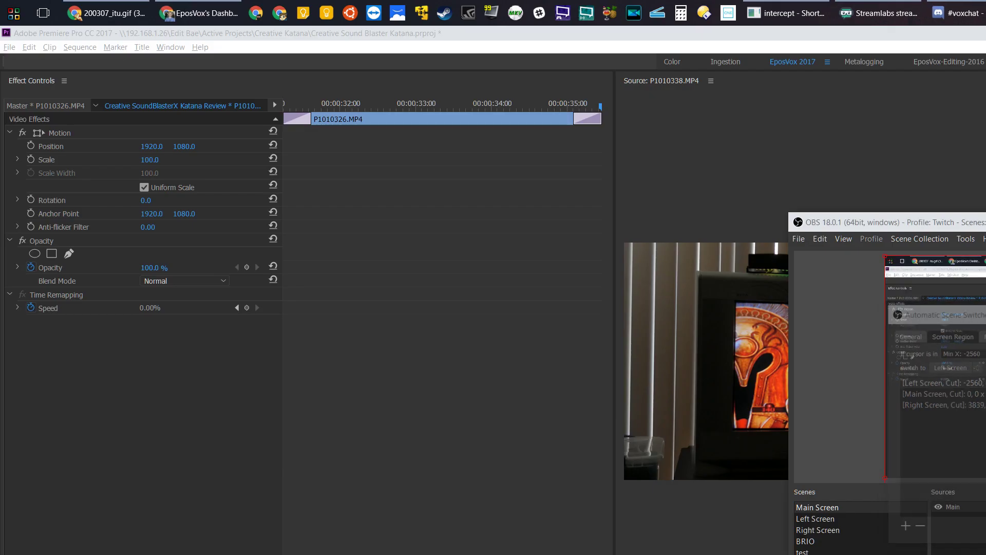
Switch OBS to the Twitch scene collection, then close the uploaded Lightshot page and return to Premiere Pro
{"action": "left_click", "coordinate": [919, 239]}
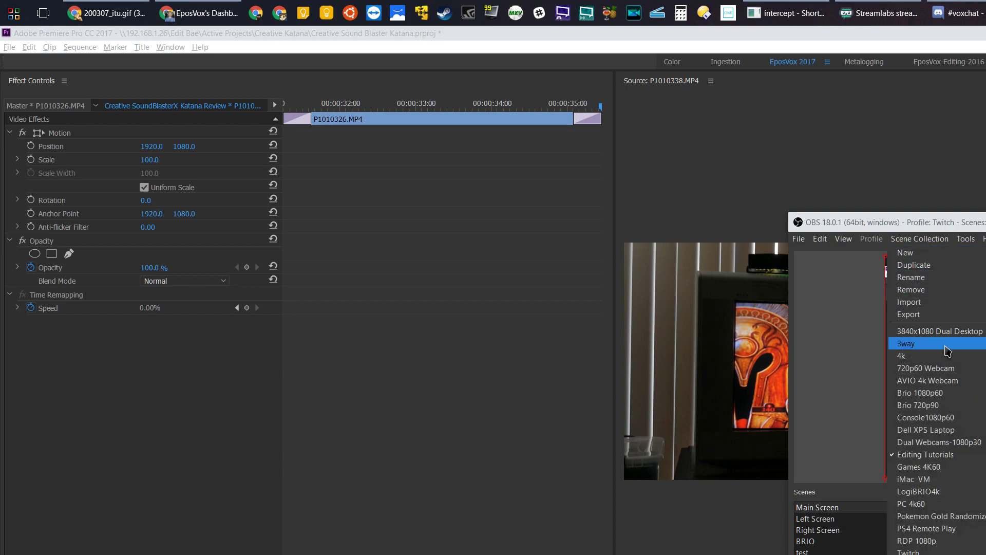
{"action": "left_click", "coordinate": [922, 552]}
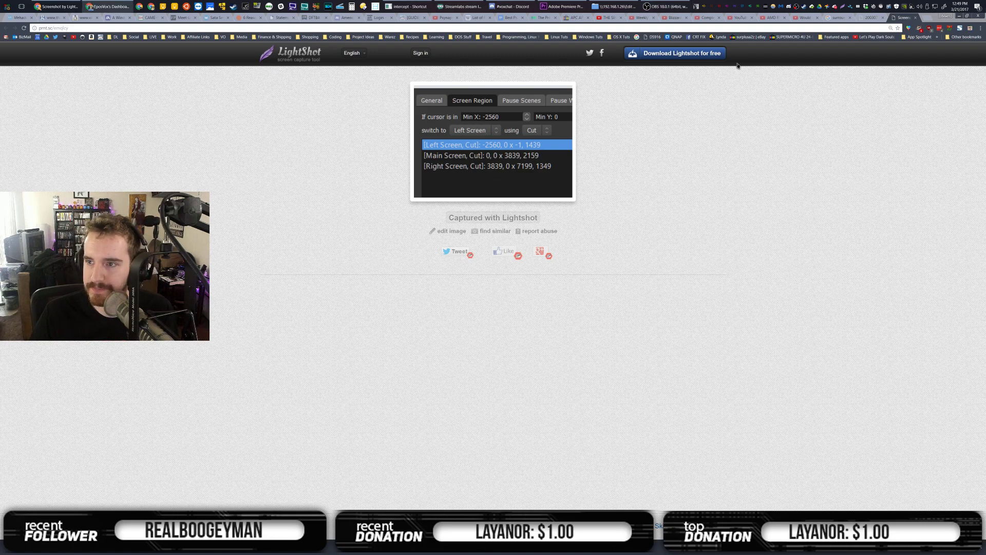
{"action": "left_click", "coordinate": [915, 17]}
{"action": "left_click", "coordinate": [959, 15]}
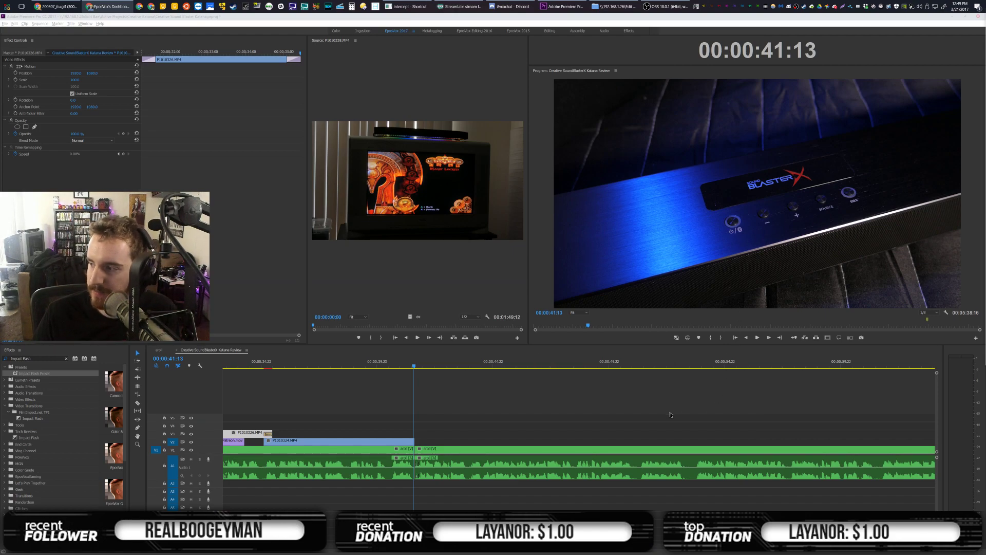
Play the talking-head section from 00:00:41:13 and place 200307_itu.gif on track V2 at 00:00:45:18
{"action": "left_click", "coordinate": [564, 416]}
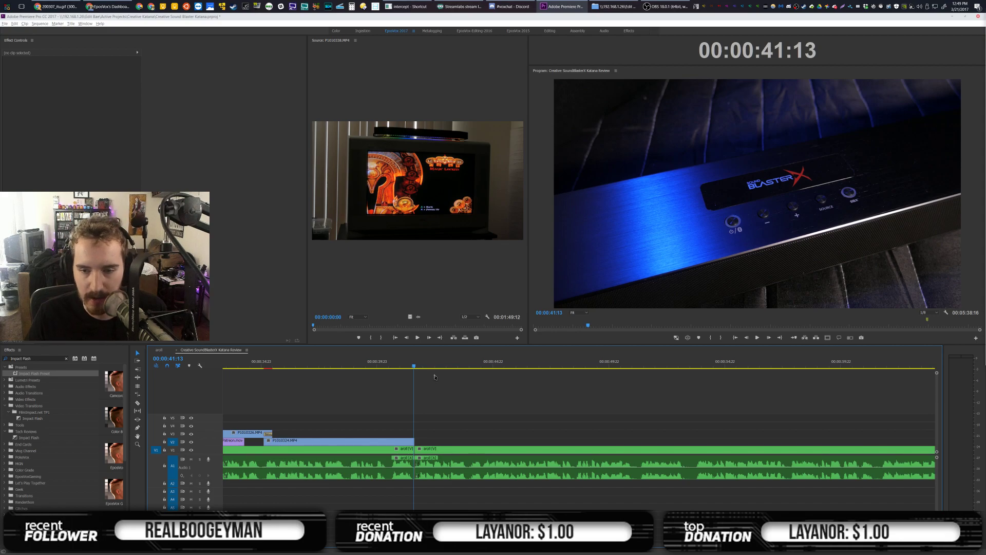
{"action": "key", "text": "space"}
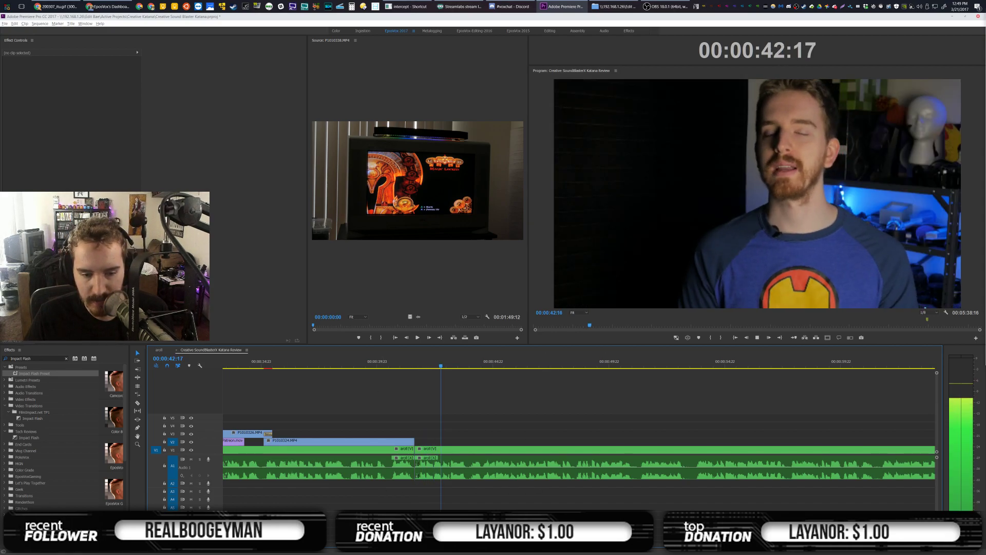
{"action": "key", "text": "minus"}
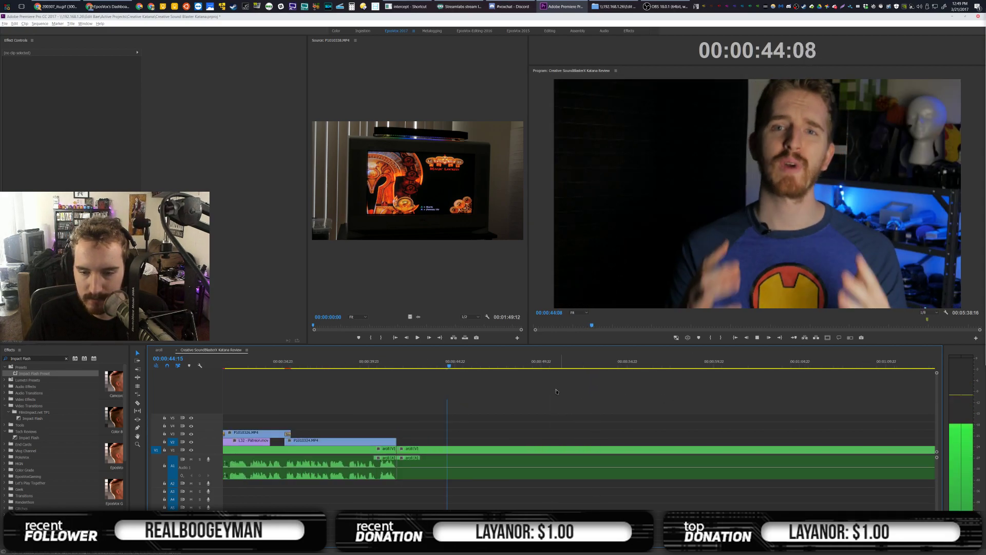
{"action": "left_click", "coordinate": [460, 365]}
{"action": "left_click_drag", "start_coordinate": [460, 365], "coordinate": [454, 366]}
{"action": "key", "text": "space"}
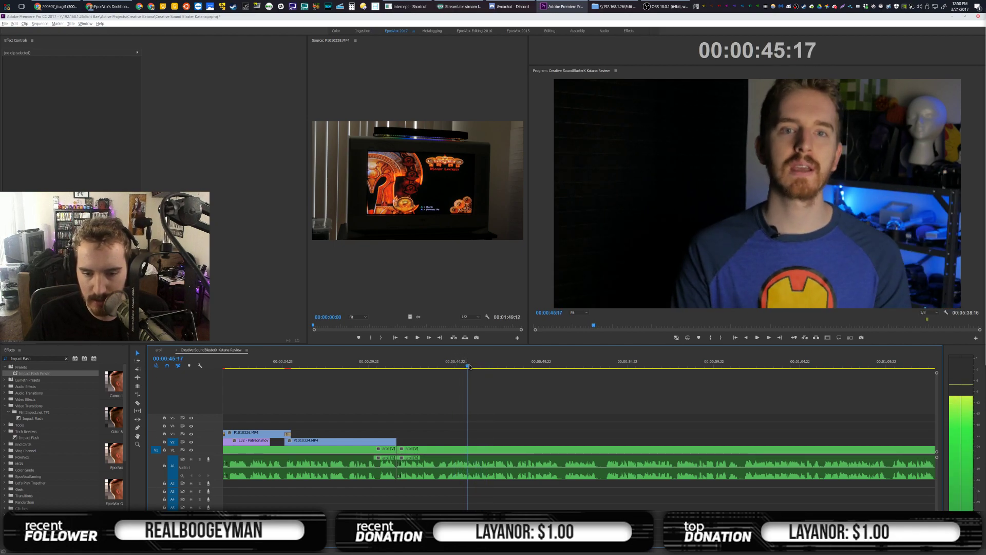
{"action": "key", "text": "space"}
{"action": "left_click_drag", "start_coordinate": [434, 411], "coordinate": [472, 440]}
{"action": "left_click", "coordinate": [472, 440]}
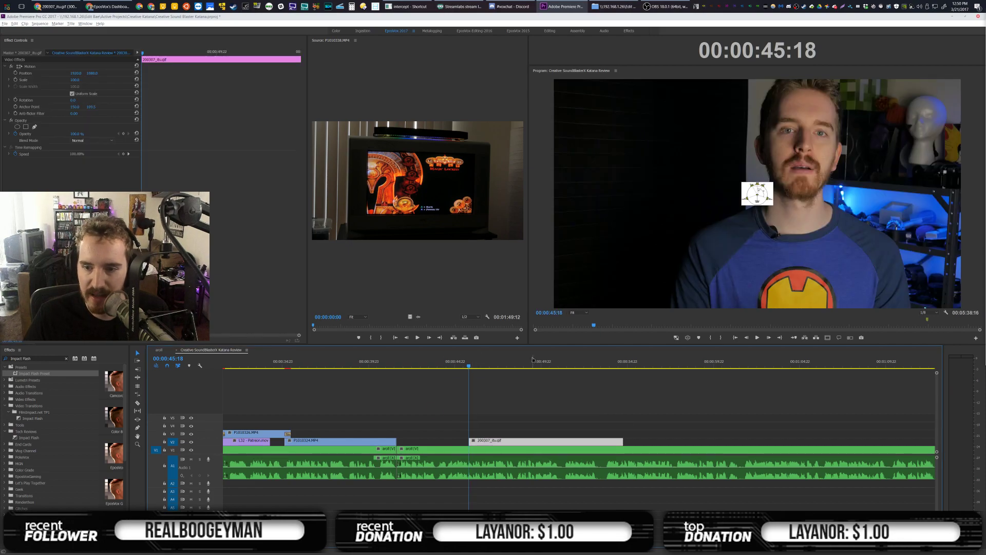
Enlarge the 200307_itu.gif diagram and position it in the frame's upper-left area beside the presenter
{"action": "left_click_drag", "start_coordinate": [75, 80], "coordinate": [318, 80]}
{"action": "left_click", "coordinate": [73, 66]}
{"action": "left_click_drag", "start_coordinate": [811, 188], "coordinate": [723, 160]}
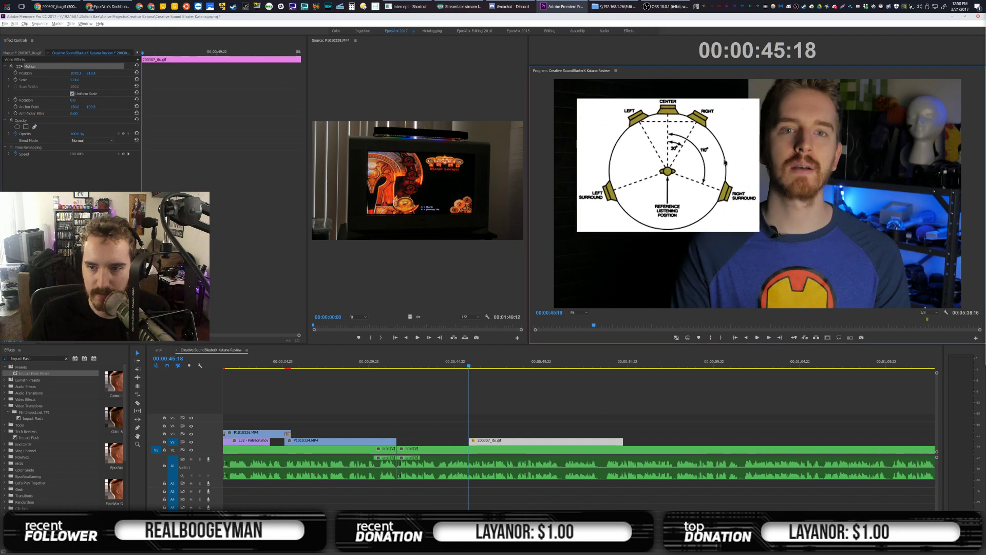
{"action": "left_click_drag", "start_coordinate": [74, 80], "coordinate": [16, 80]}
{"action": "left_click_drag", "start_coordinate": [686, 192], "coordinate": [665, 175]}
Find the Drop2 drop shadow preset and apply it to the 200307_itu.gif clip
{"action": "left_click", "coordinate": [487, 442]}
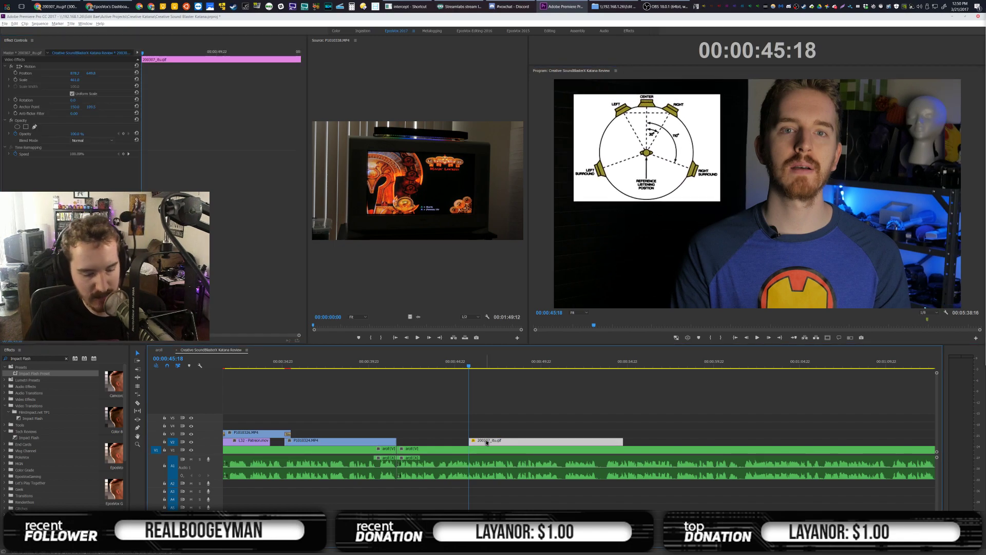
{"action": "key", "text": "shift+f"}
{"action": "type", "text": ".Drop2"}
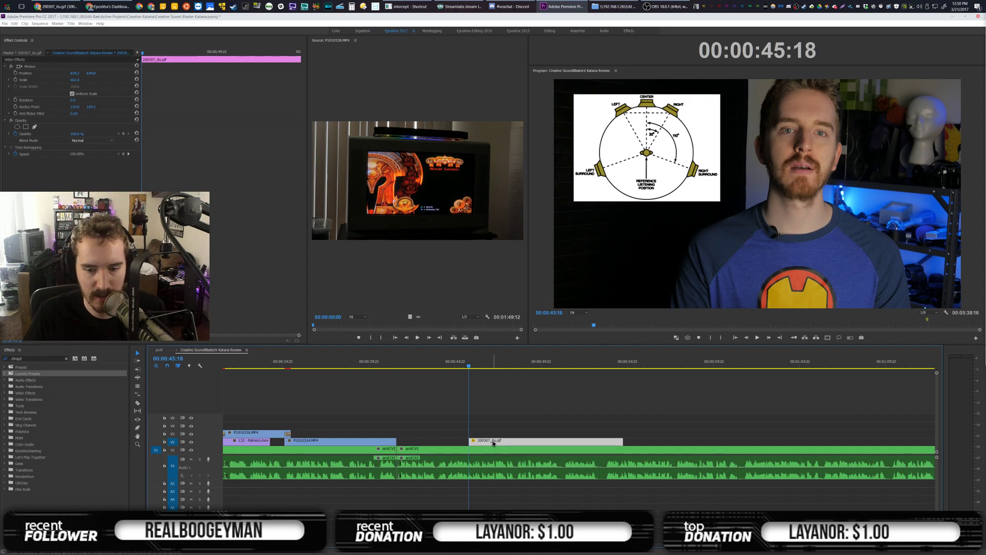
{"action": "key", "text": "shift+f"}
{"action": "type", "text": "Drop2"}
{"action": "left_click_drag", "start_coordinate": [24, 373], "coordinate": [494, 443]}
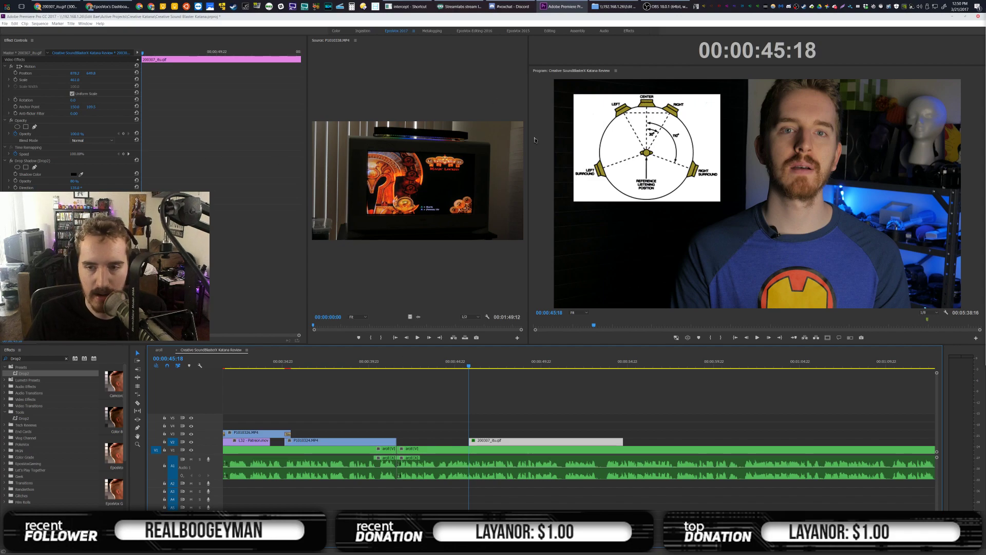
Add the Impact Push Right transition to the start of the 200307_itu.gif clip and scrub to 00:00:45:22
{"action": "left_click", "coordinate": [471, 441]}
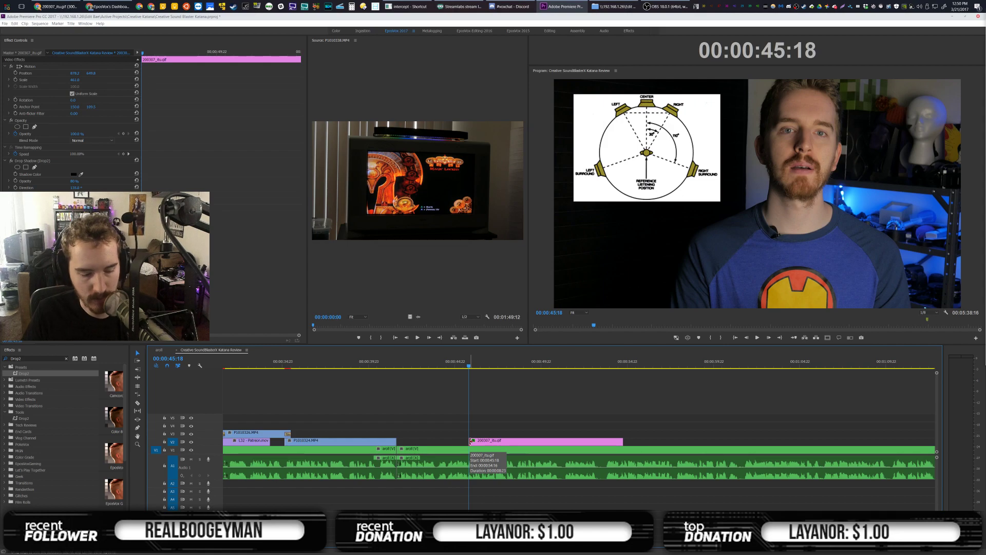
{"action": "key", "text": "shift+f"}
{"action": "type", "text": "Impact Push Right"}
{"action": "left_click_drag", "start_coordinate": [33, 373], "coordinate": [470, 442]}
{"action": "left_click_drag", "start_coordinate": [470, 367], "coordinate": [474, 367]}
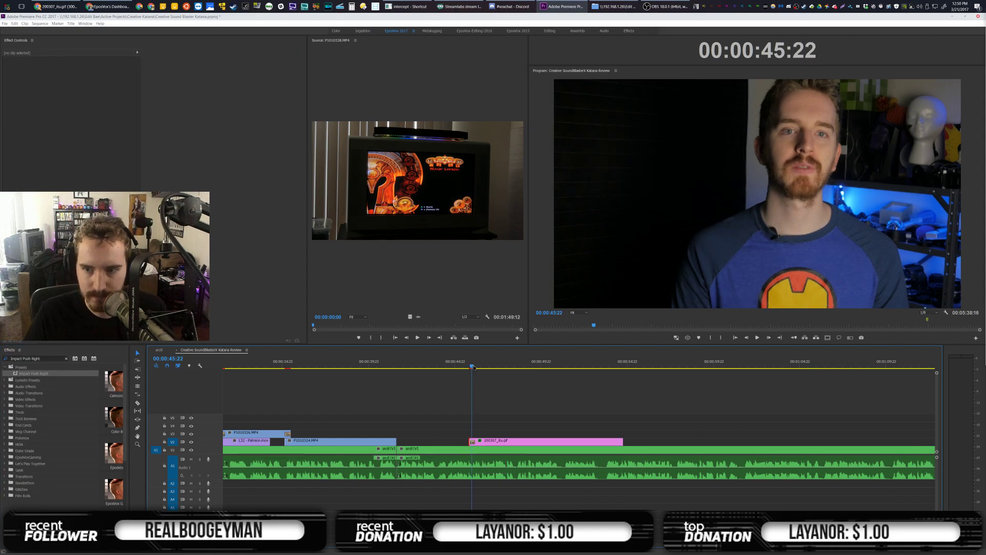
Play through the diagram overlay and trim the end of the 200307_itu.gif clip to 00:00:51:07
{"action": "key", "text": "space"}
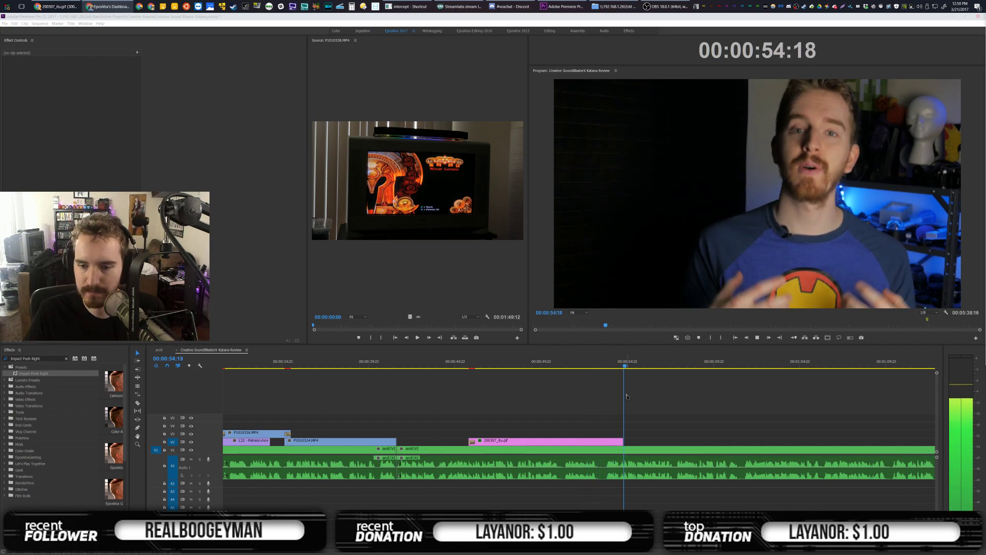
{"action": "left_click", "coordinate": [601, 364]}
{"action": "left_click", "coordinate": [572, 364]}
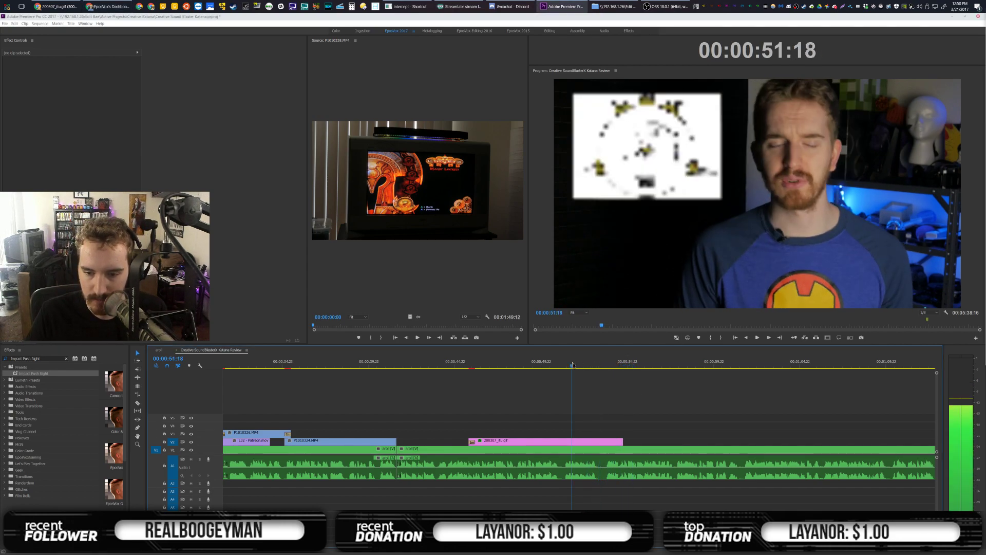
{"action": "left_click", "coordinate": [564, 364]}
{"action": "left_click_drag", "start_coordinate": [623, 442], "coordinate": [564, 441]}
Add the Impact Push Left transition to the end of the 200307_itu.gif clip
{"action": "key", "text": "shift+f"}
{"action": "type", "text": "Impact Push Left"}
{"action": "left_click_drag", "start_coordinate": [32, 373], "coordinate": [565, 441]}
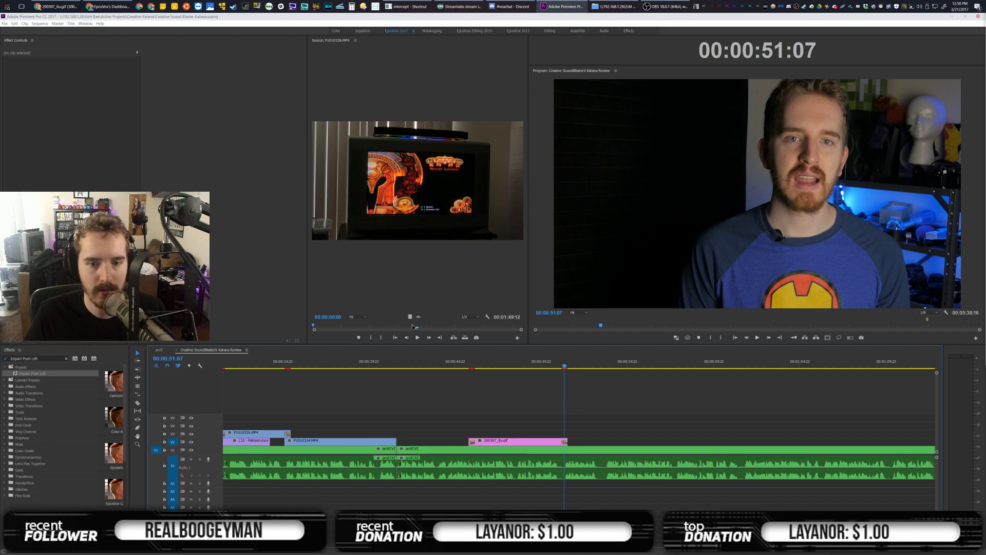
Switch to the browser, search Google Images for "virtual surround sound" and open the GamingZap picture of speakers around a listener
{"action": "key", "text": "alt+Tab"}
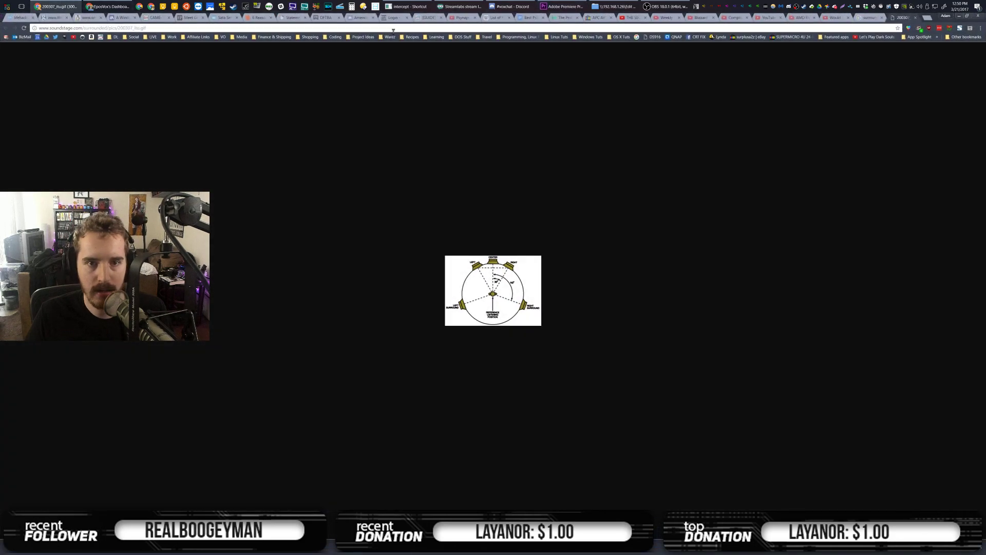
{"action": "left_click", "coordinate": [486, 28]}
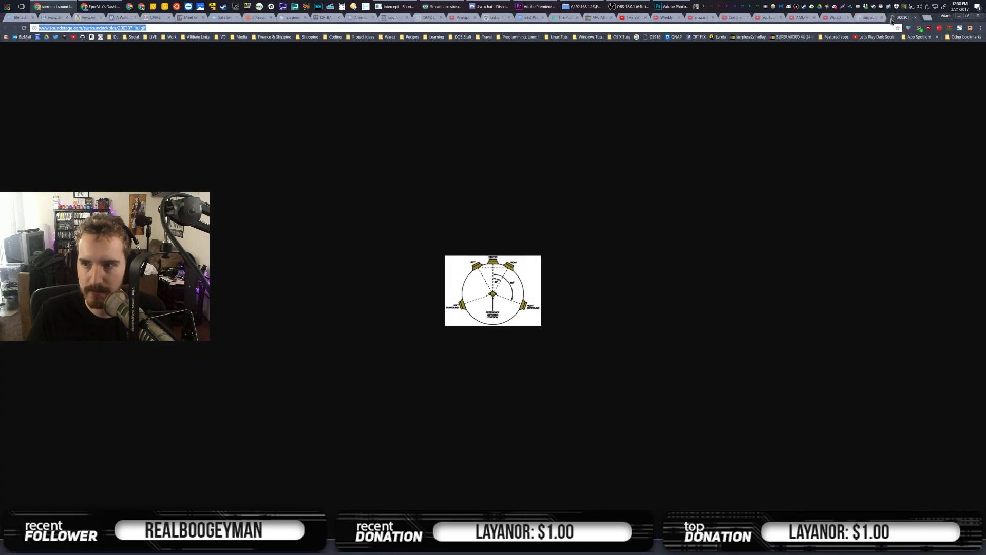
{"action": "left_click", "coordinate": [916, 17]}
{"action": "left_click", "coordinate": [509, 181]}
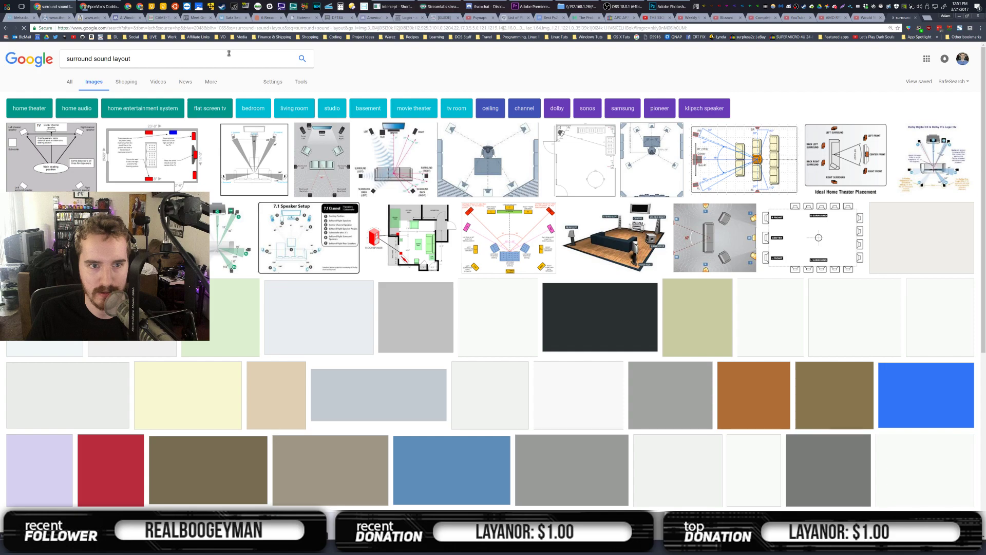
{"action": "triple_click", "coordinate": [126, 59]}
{"action": "scroll", "coordinate": [125, 67], "scroll_direction": "down", "scroll_amount": 2}
{"action": "type", "text": "virtual surround sound"}
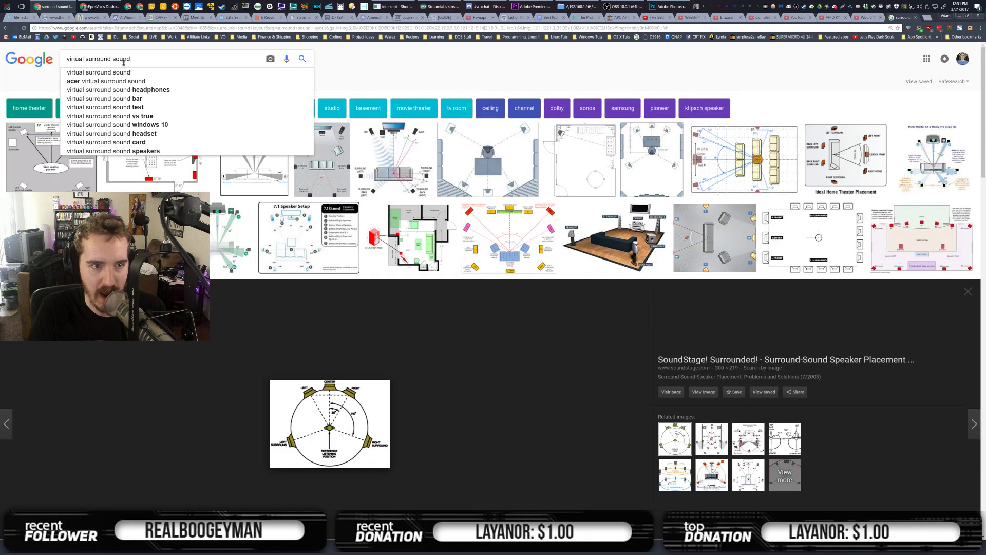
{"action": "key", "text": "Return"}
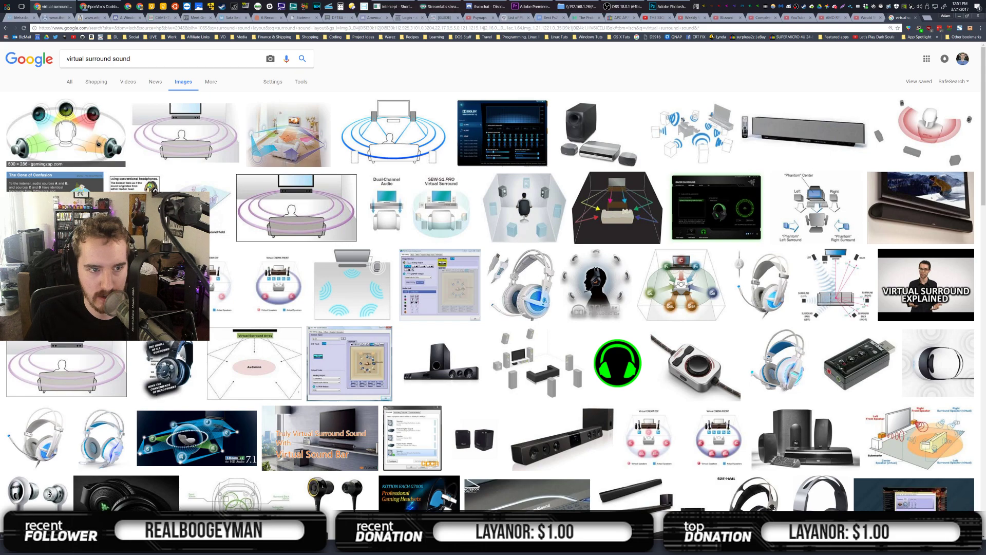
{"action": "left_click", "coordinate": [85, 137]}
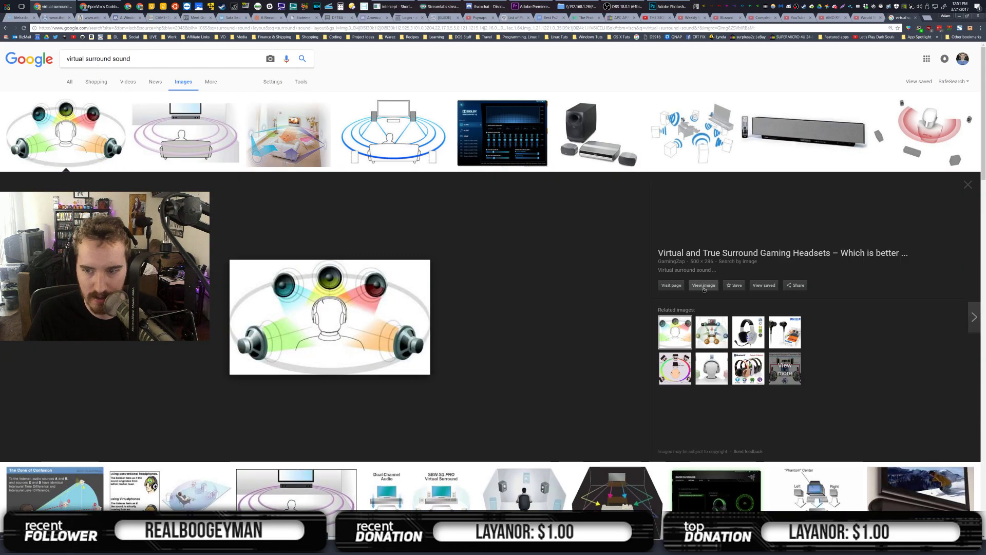
Open the GamingZap surround sound picture at full size in its own page and copy the image
{"action": "left_click", "coordinate": [704, 285]}
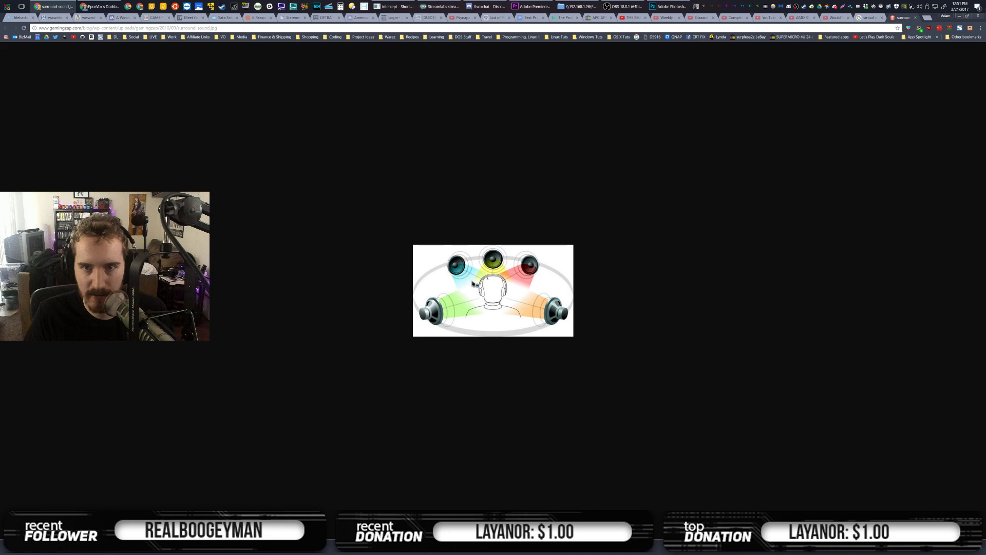
{"action": "right_click", "coordinate": [494, 275]}
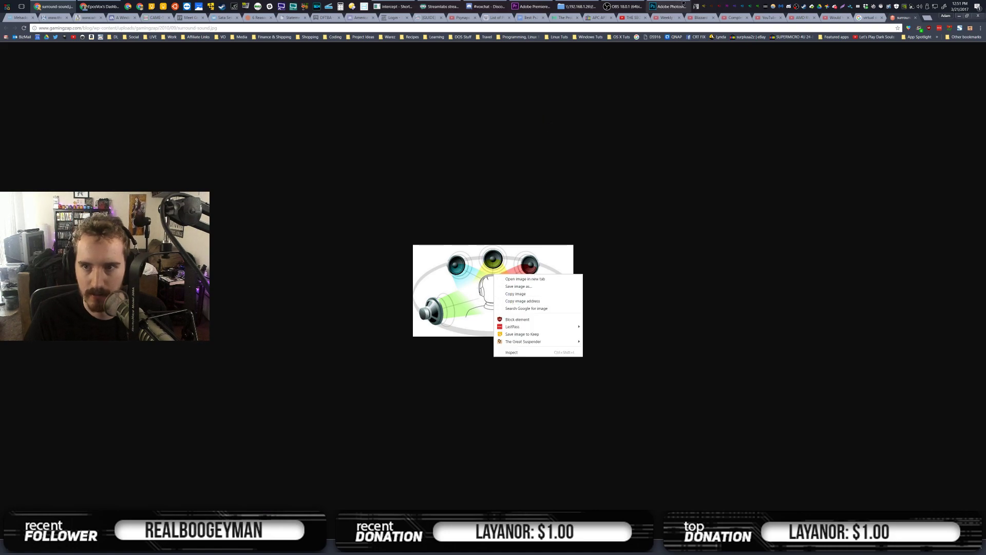
{"action": "left_click", "coordinate": [512, 295]}
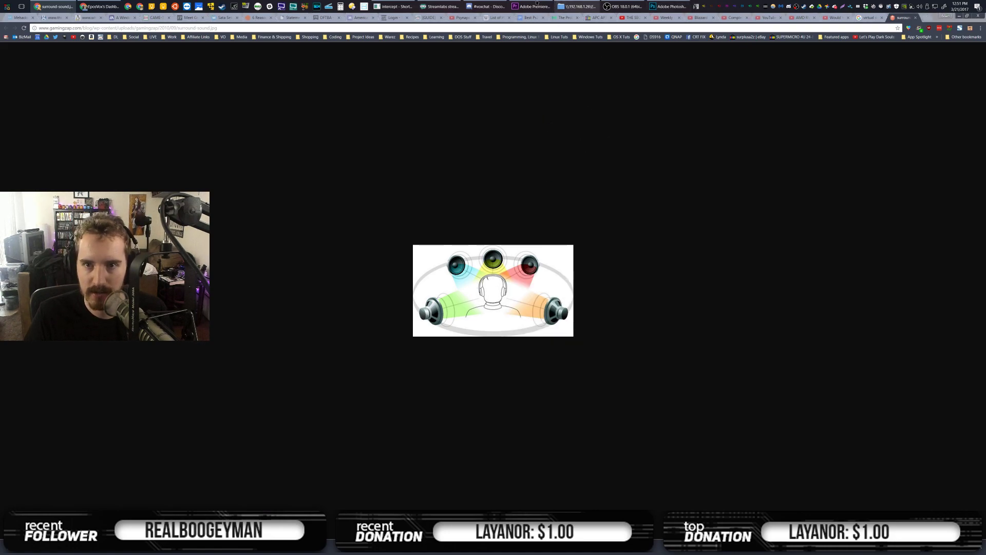
Switch to Photoshop and create a new 3840 x 2160 pixel document with a transparent background from the recent presets
{"action": "left_click", "coordinate": [531, 6]}
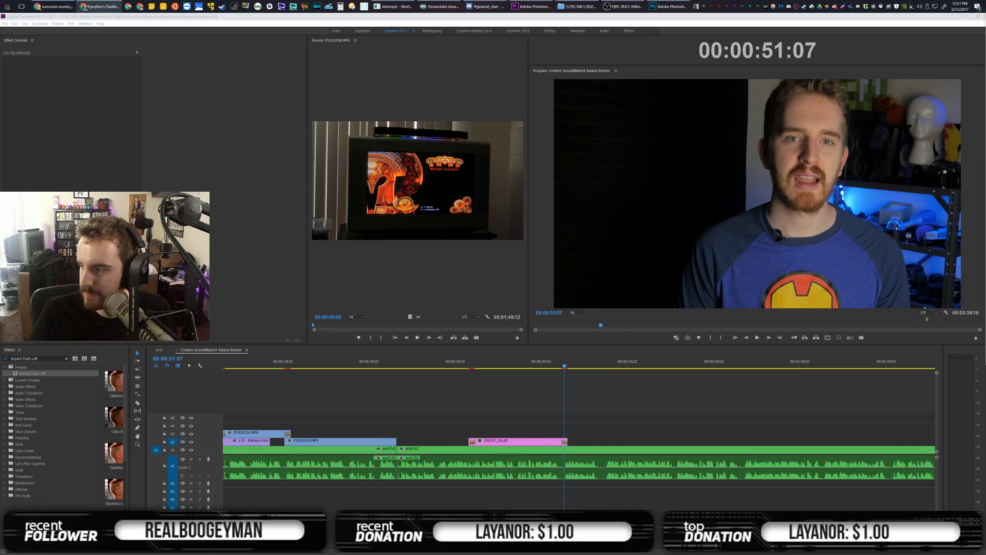
{"action": "left_click", "coordinate": [668, 6]}
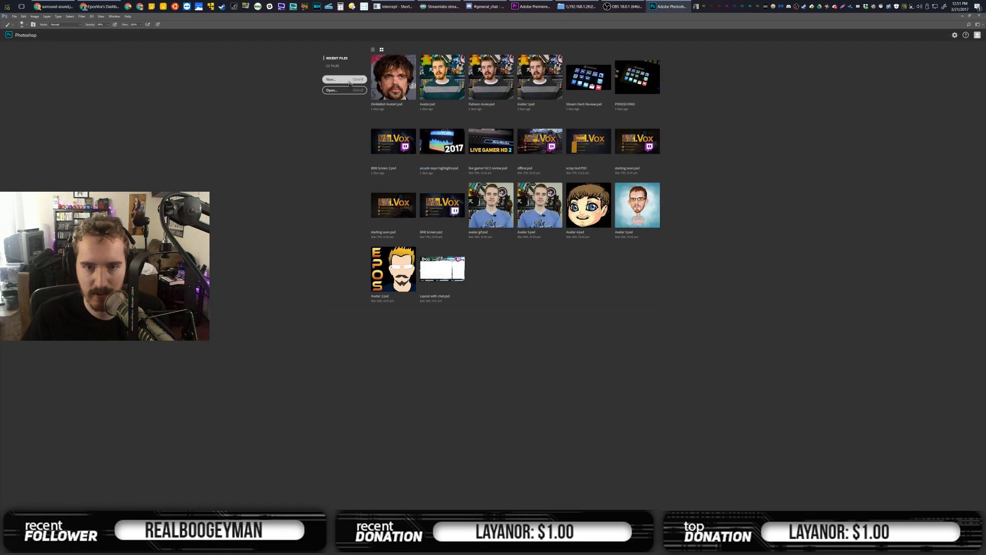
{"action": "key", "text": "ctrl+n"}
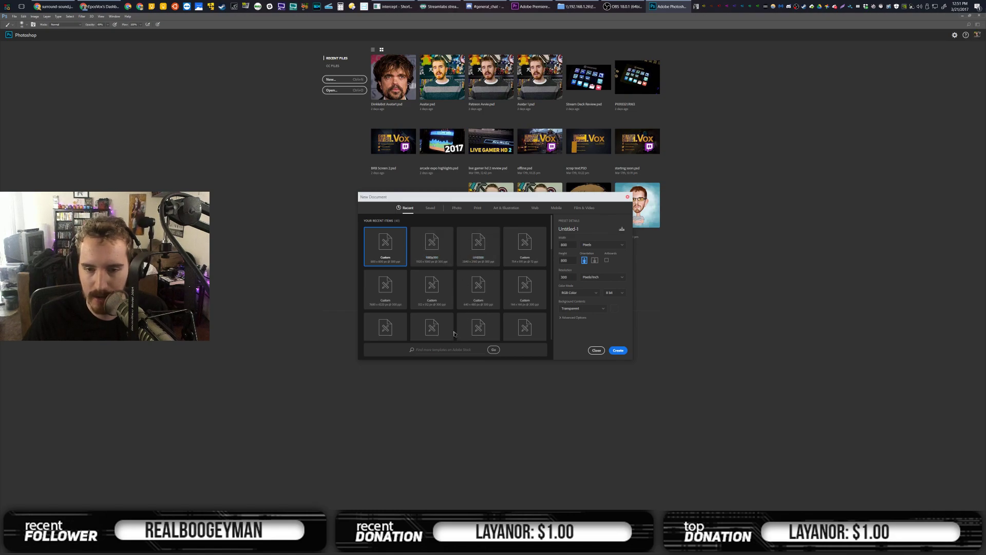
{"action": "left_click", "coordinate": [481, 248]}
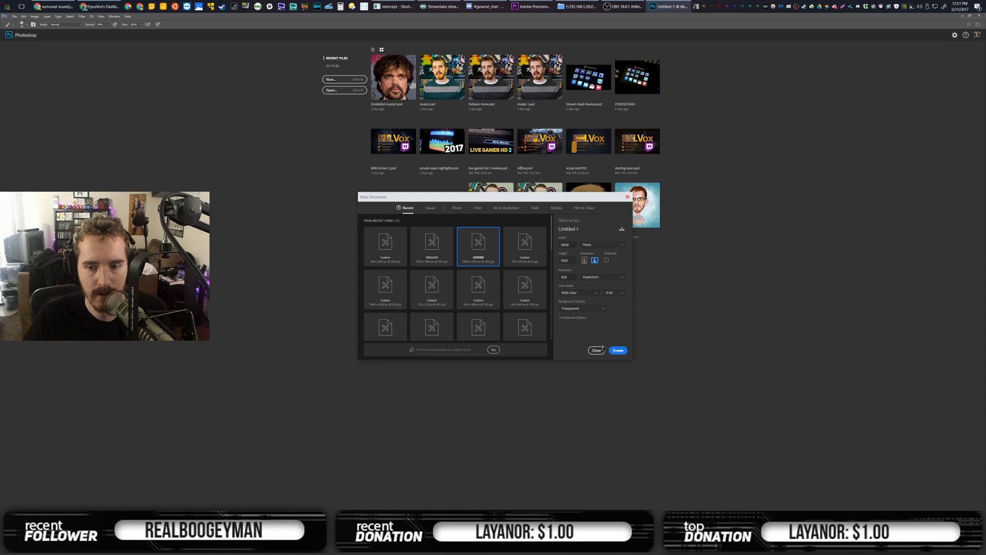
{"action": "left_click", "coordinate": [617, 350]}
Try to copy the speaker picture again in the browser and bring it over to the new Photoshop document
{"action": "left_click", "coordinate": [54, 6]}
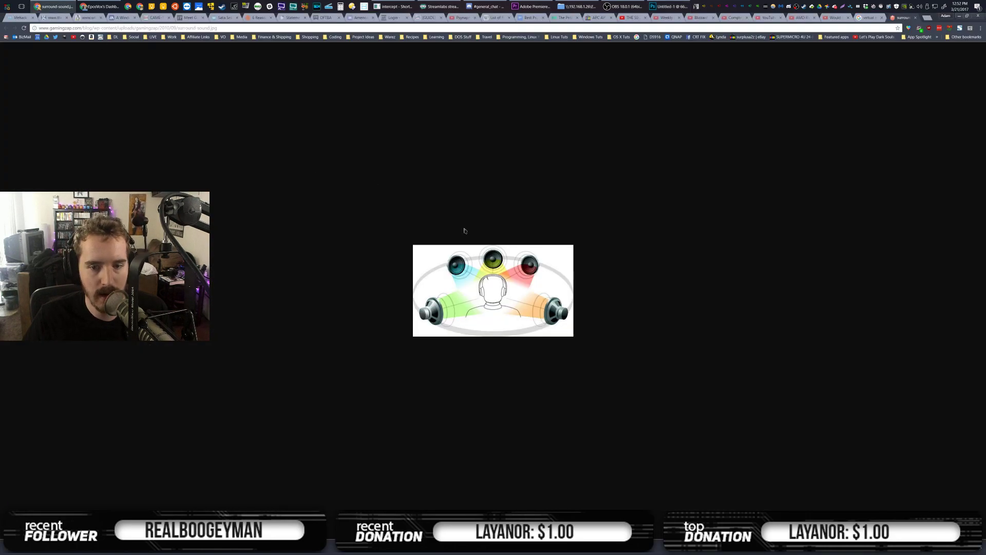
{"action": "key", "text": "Escape"}
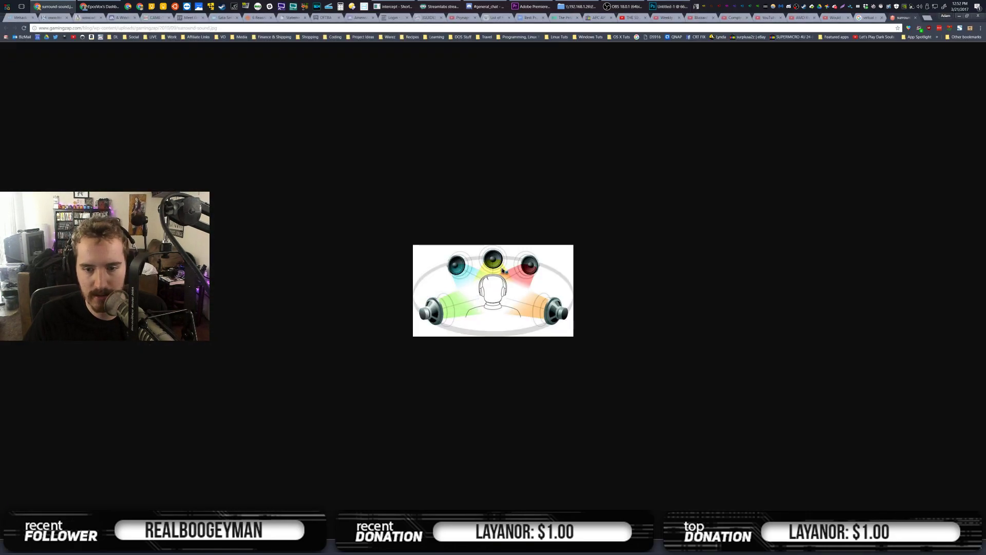
{"action": "right_click", "coordinate": [499, 267]}
{"action": "left_click", "coordinate": [508, 289]}
{"action": "key", "text": "alt+Tab"}
{"action": "key", "text": "alt+Tab"}
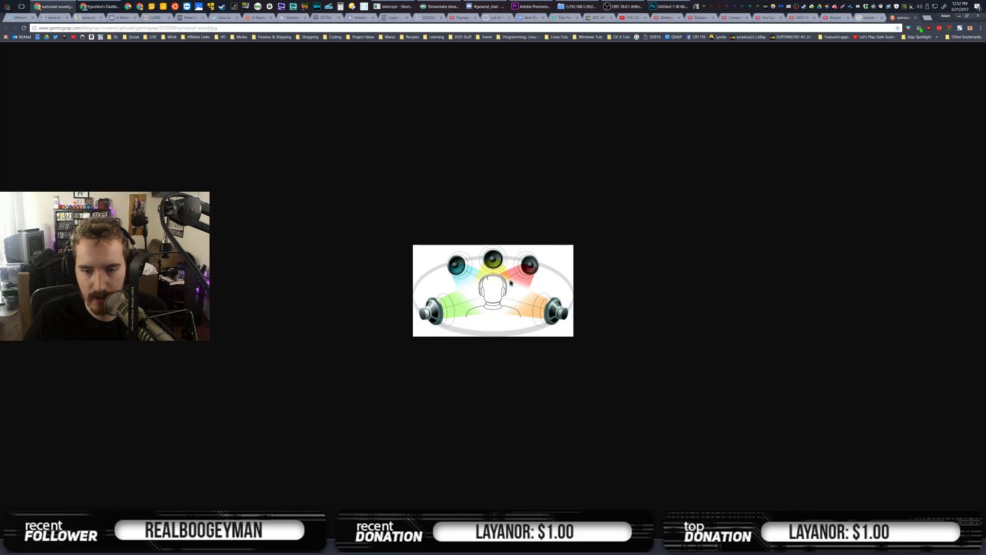
{"action": "key", "text": "alt+Tab"}
{"action": "key", "text": "alt+Tab"}
{"action": "right_click", "coordinate": [514, 289]}
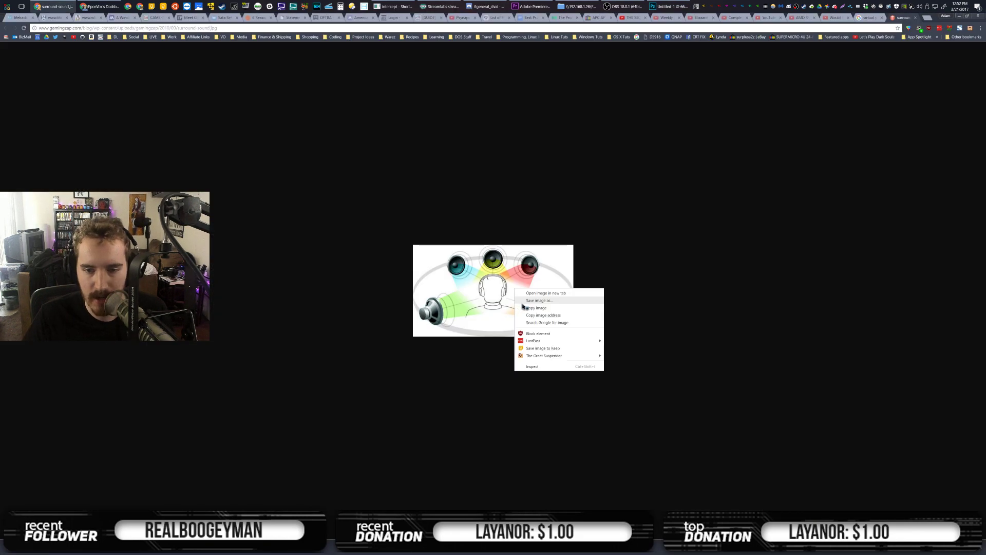
{"action": "left_click", "coordinate": [523, 308]}
{"action": "key", "text": "alt+Tab"}
{"action": "key", "text": "alt+Tab"}
{"action": "right_click", "coordinate": [505, 267]}
{"action": "left_click", "coordinate": [513, 286]}
{"action": "key", "text": "alt+Tab"}
{"action": "left_click", "coordinate": [5, 41]}
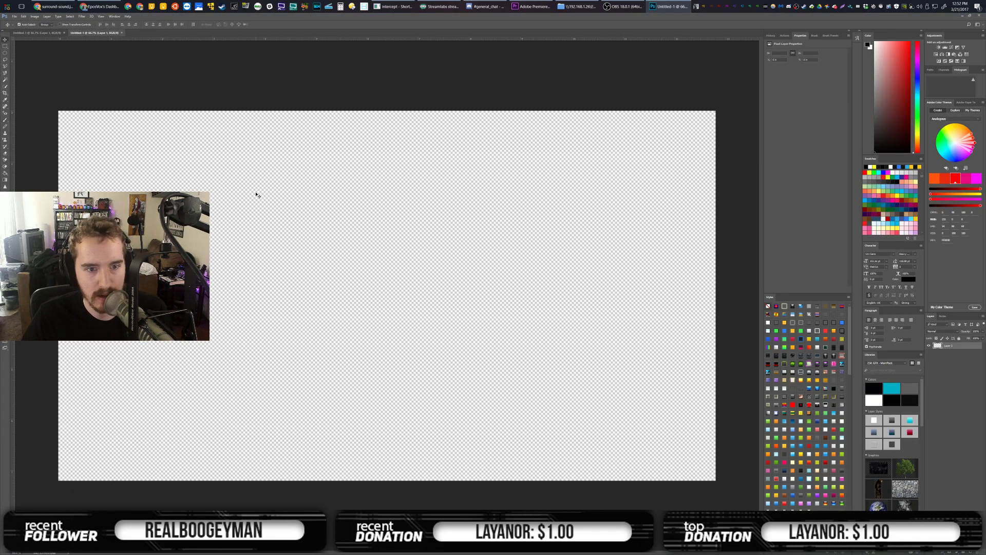
Copy the speaker picture from the browser and paste it into the blank Photoshop document
{"action": "key", "text": "alt+Tab"}
{"action": "right_click", "coordinate": [500, 273]}
{"action": "left_click", "coordinate": [510, 293]}
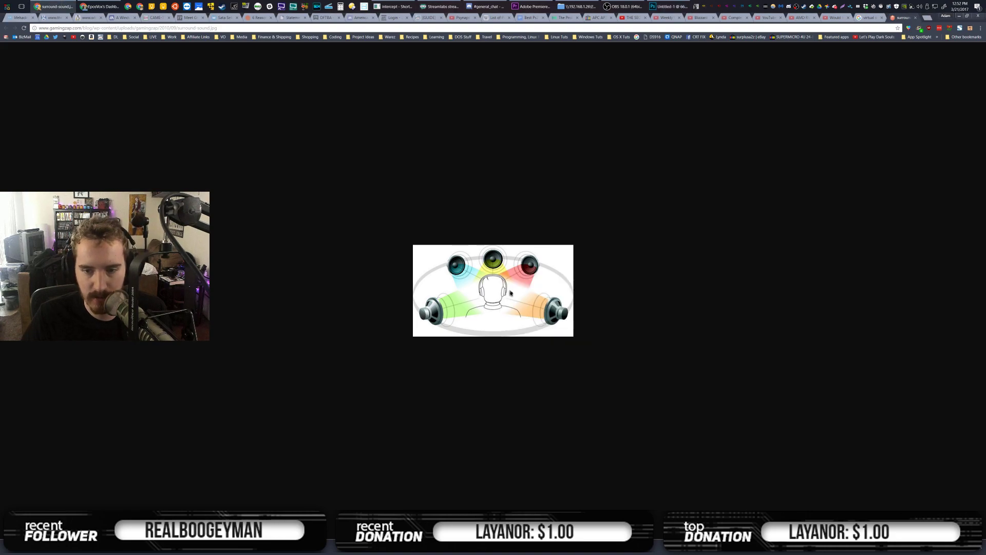
{"action": "key", "text": "alt+Tab"}
{"action": "key", "text": "ctrl+v"}
Scale the pasted picture up to a little over half the canvas width and place it in the canvas's upper-left area
{"action": "key", "text": "ctrl+t"}
{"action": "left_click_drag", "start_coordinate": [430, 319], "coordinate": [605, 418]}
{"action": "left_click_drag", "start_coordinate": [553, 374], "coordinate": [349, 280]}
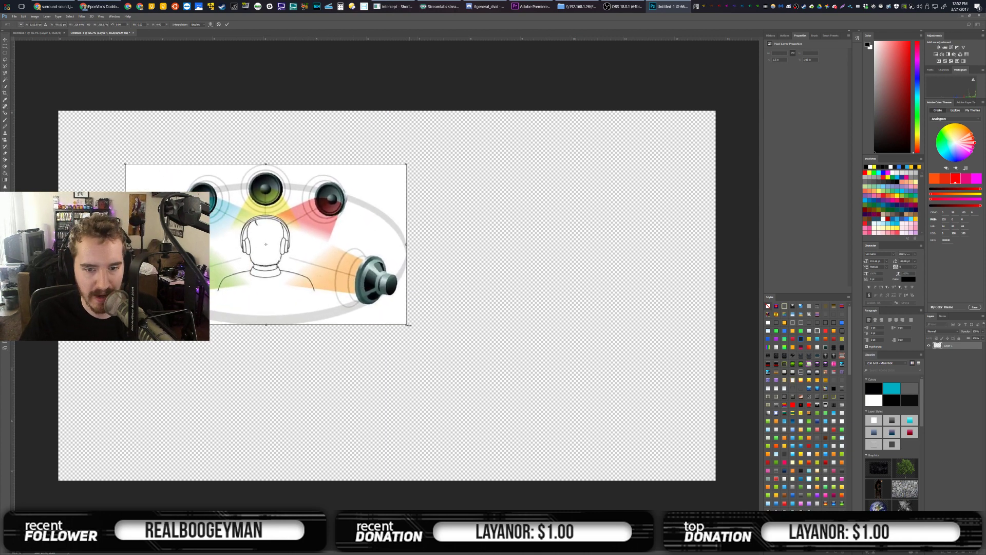
{"action": "left_click_drag", "start_coordinate": [407, 325], "coordinate": [356, 285]}
{"action": "key", "text": "Return"}
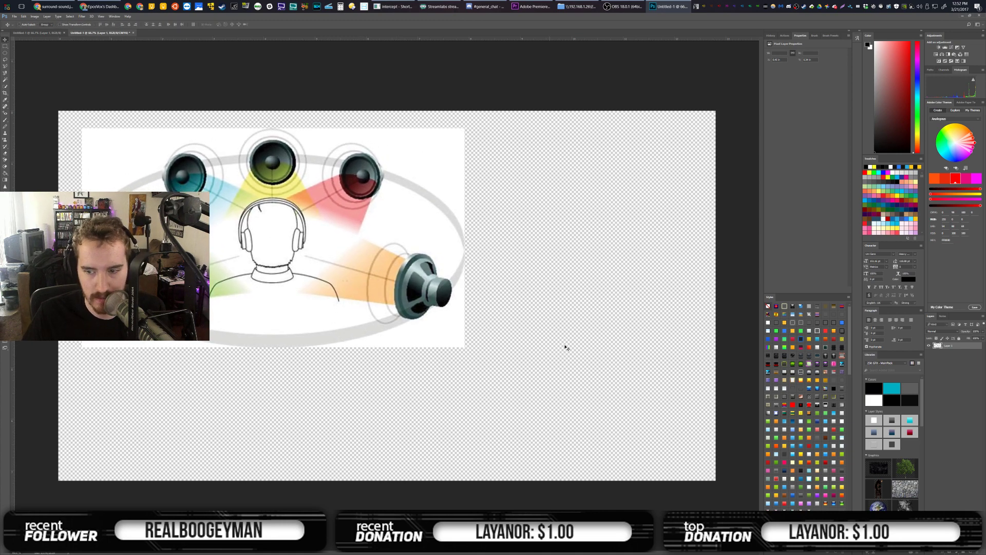
Switch the Libraries collection to My Library and browse down to the red X graphic
{"action": "left_click", "coordinate": [883, 366]}
{"action": "left_click", "coordinate": [883, 366]}
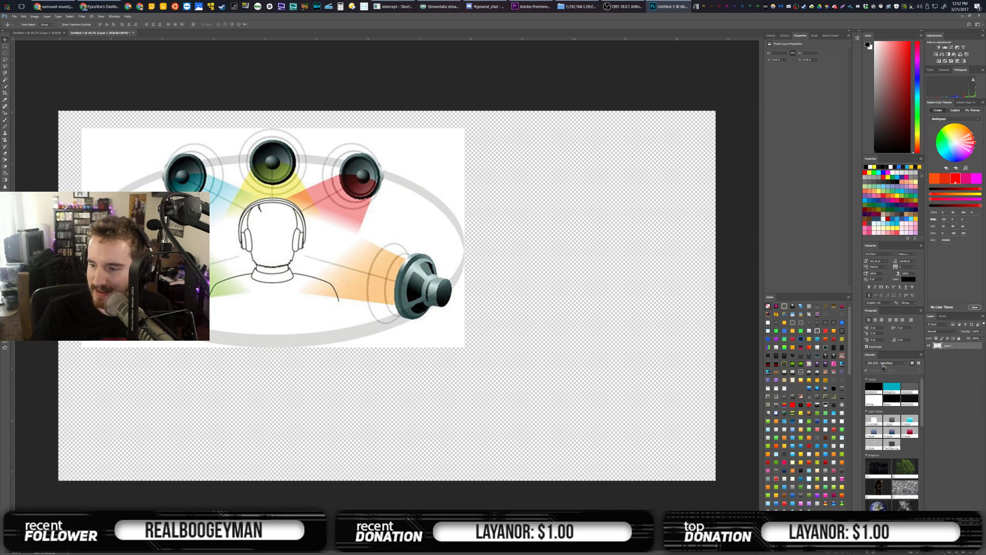
{"action": "left_click", "coordinate": [883, 366]}
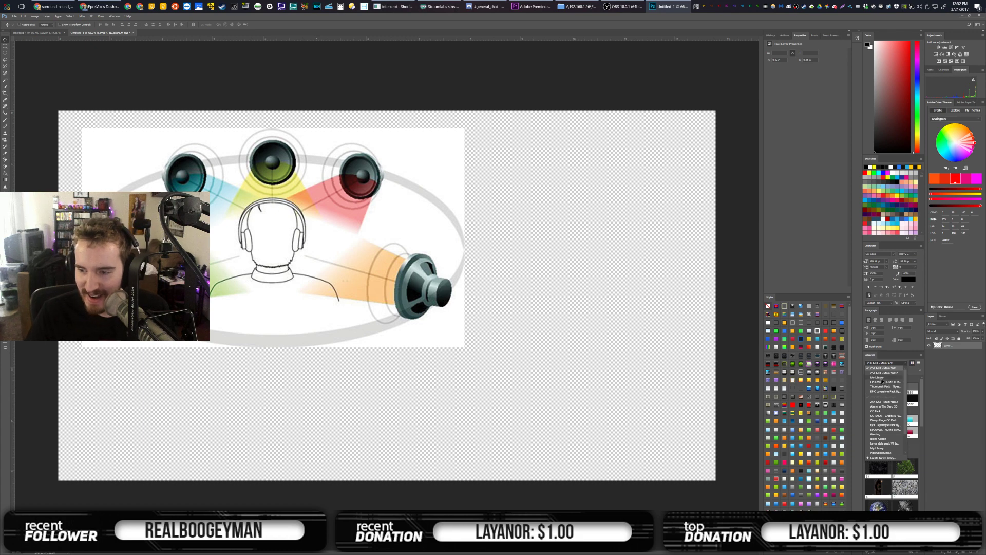
{"action": "left_click", "coordinate": [878, 377]}
{"action": "scroll", "coordinate": [901, 477], "scroll_direction": "down", "scroll_amount": 5}
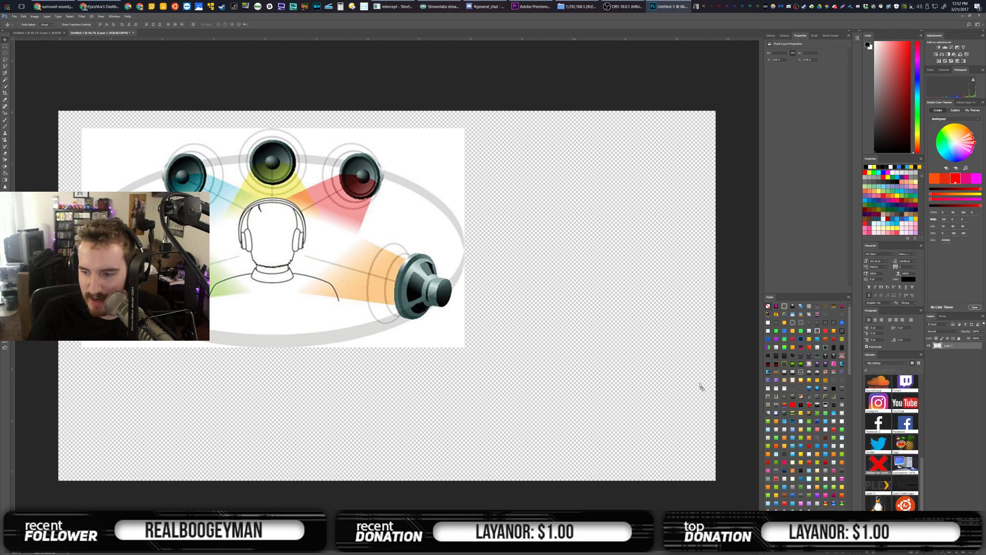
Place the red X graphic from the library, shrink it and position it over the lower centre of the speaker picture
{"action": "left_click_drag", "start_coordinate": [346, 246], "coordinate": [346, 243]}
{"action": "left_click_drag", "start_coordinate": [507, 362], "coordinate": [416, 391]}
{"action": "left_click_drag", "start_coordinate": [441, 456], "coordinate": [323, 348]}
{"action": "left_click_drag", "start_coordinate": [250, 278], "coordinate": [320, 307]}
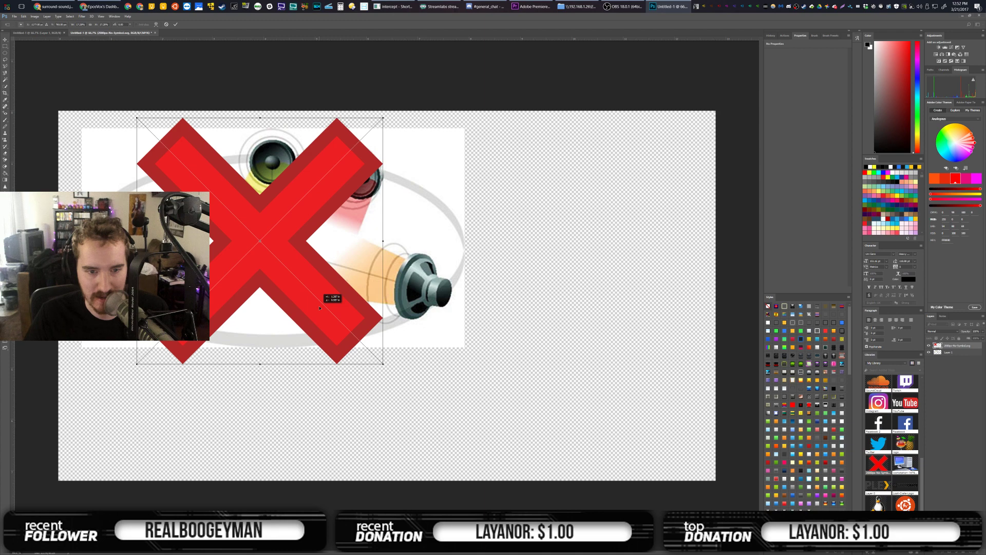
{"action": "left_click_drag", "start_coordinate": [382, 364], "coordinate": [298, 278]}
{"action": "left_click_drag", "start_coordinate": [270, 237], "coordinate": [320, 345]}
{"action": "key", "text": "Return"}
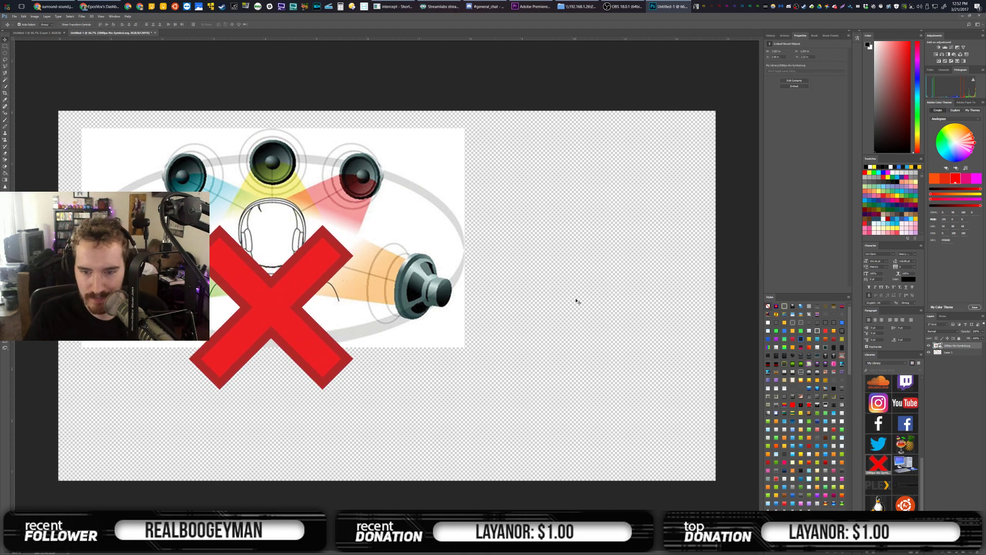
Save the composition as no-virtual.psd in the Creative Katana folder of Active Projects
{"action": "key", "text": "ctrl+s"}
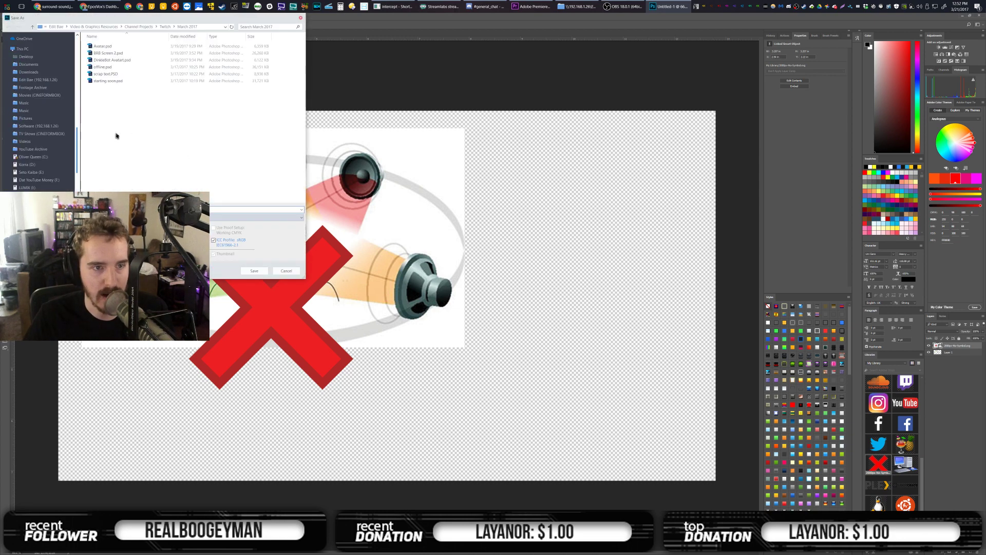
{"action": "scroll", "coordinate": [13, 140], "scroll_direction": "up", "scroll_amount": 6}
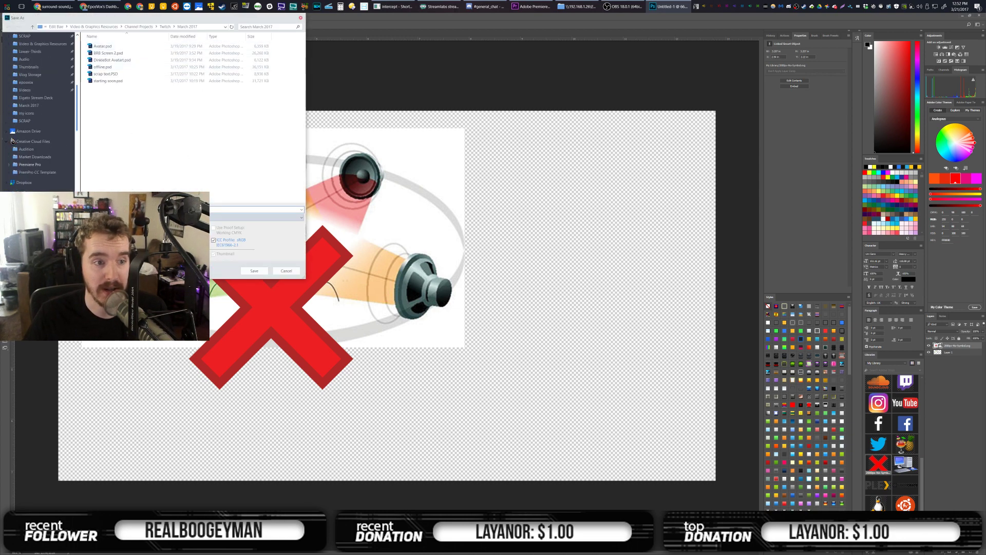
{"action": "scroll", "coordinate": [47, 61], "scroll_direction": "up", "scroll_amount": 5}
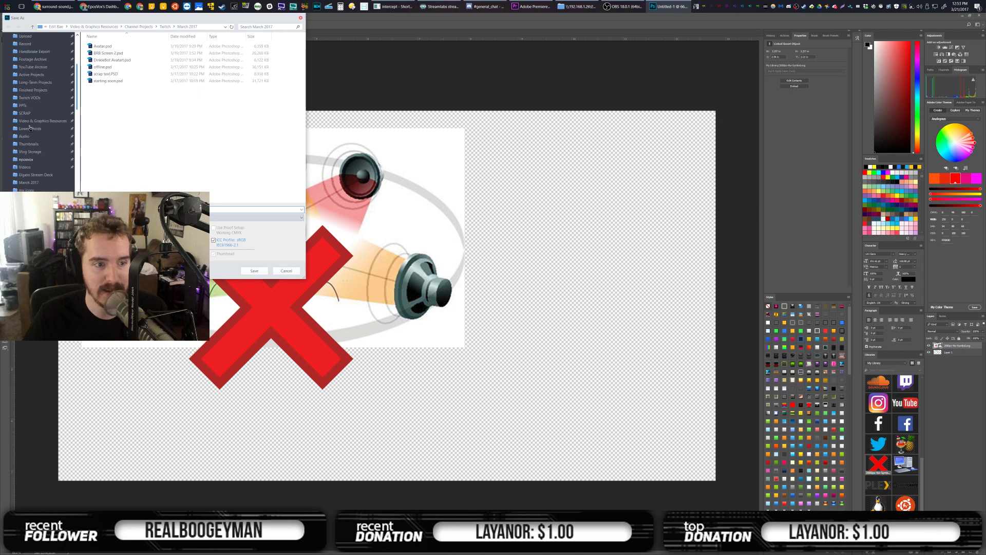
{"action": "left_click", "coordinate": [34, 123]}
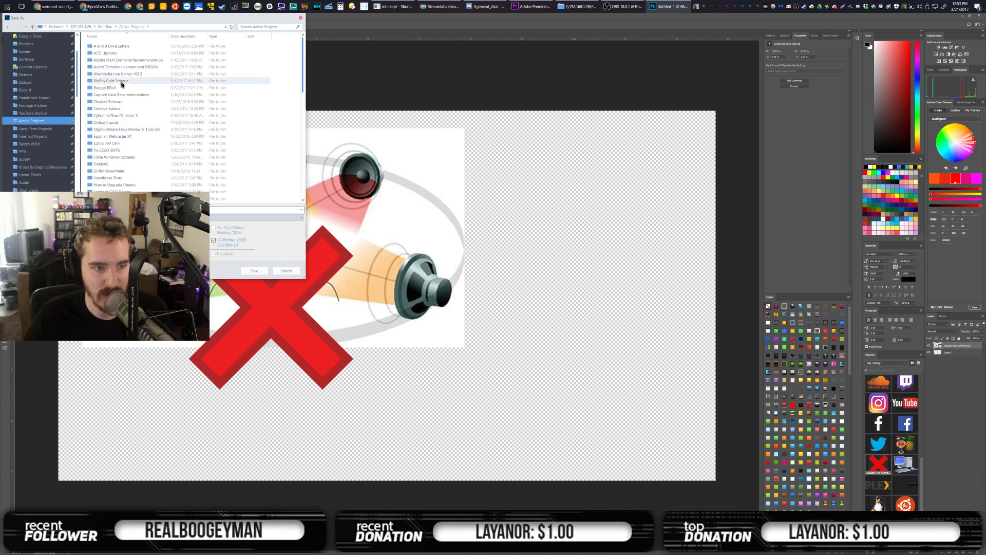
{"action": "double_click", "coordinate": [114, 109]}
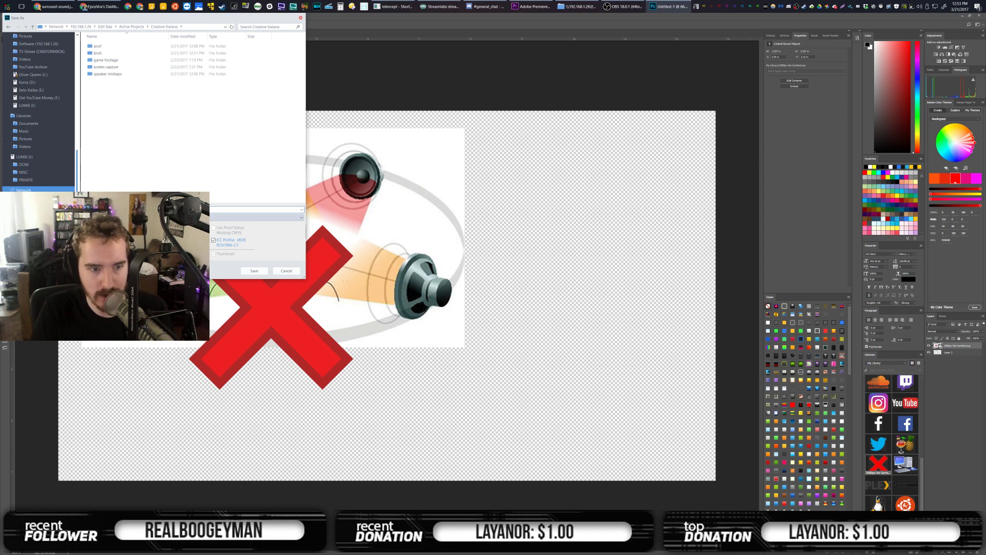
{"action": "key", "text": "Escape"}
Switch to Premiere Pro and import no-virtual.psd from the Creative Katana project folder into the gfx bin
{"action": "left_click", "coordinate": [533, 6]}
{"action": "left_click", "coordinate": [560, 4]}
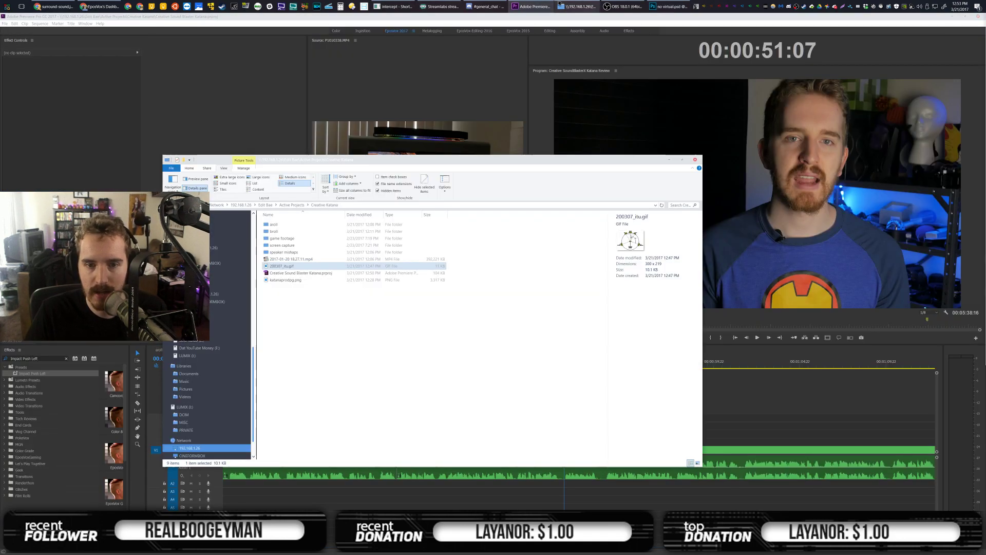
{"action": "left_click_drag", "start_coordinate": [289, 287], "coordinate": [0, 360]}
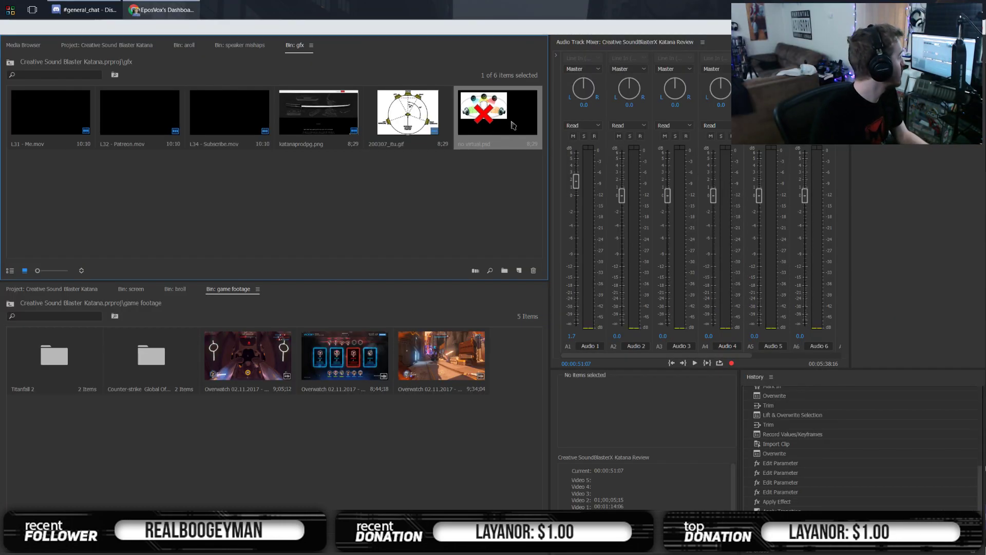
Place no-virtual.psd on track V3 a little after the GIF clip and play the passage to check its timing
{"action": "left_click", "coordinate": [490, 108]}
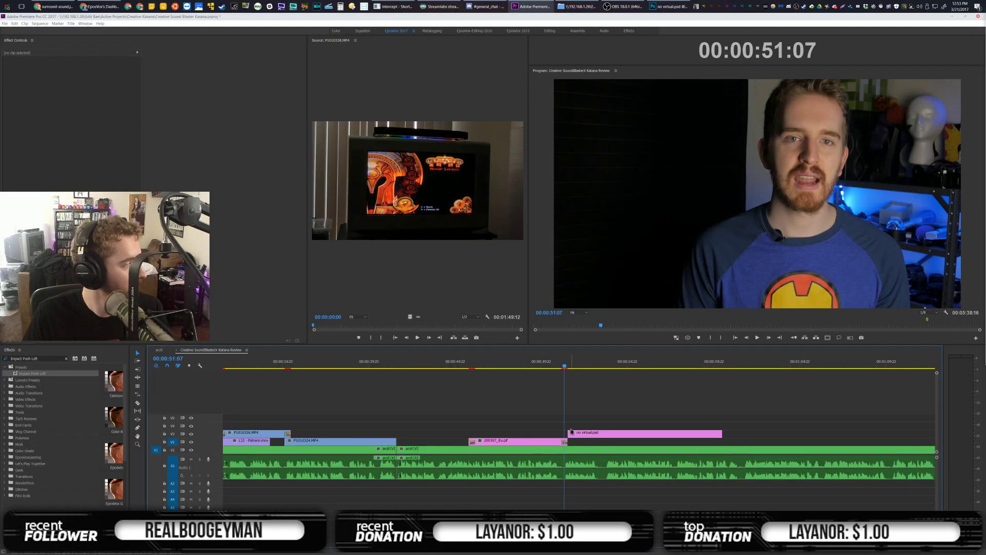
{"action": "left_click_drag", "start_coordinate": [595, 434], "coordinate": [628, 435]}
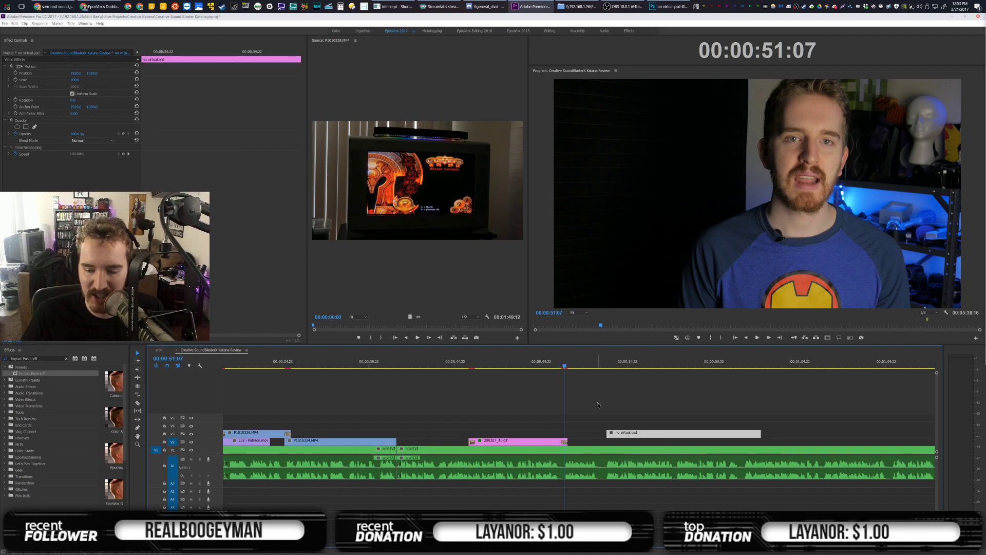
{"action": "left_click", "coordinate": [595, 363]}
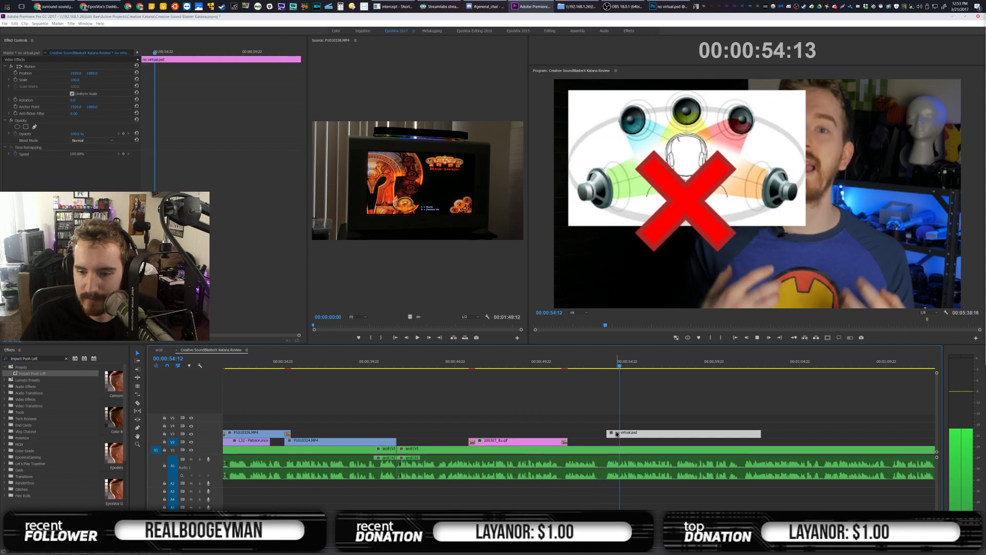
{"action": "key", "text": "space"}
{"action": "left_click", "coordinate": [562, 364]}
{"action": "key", "text": "space"}
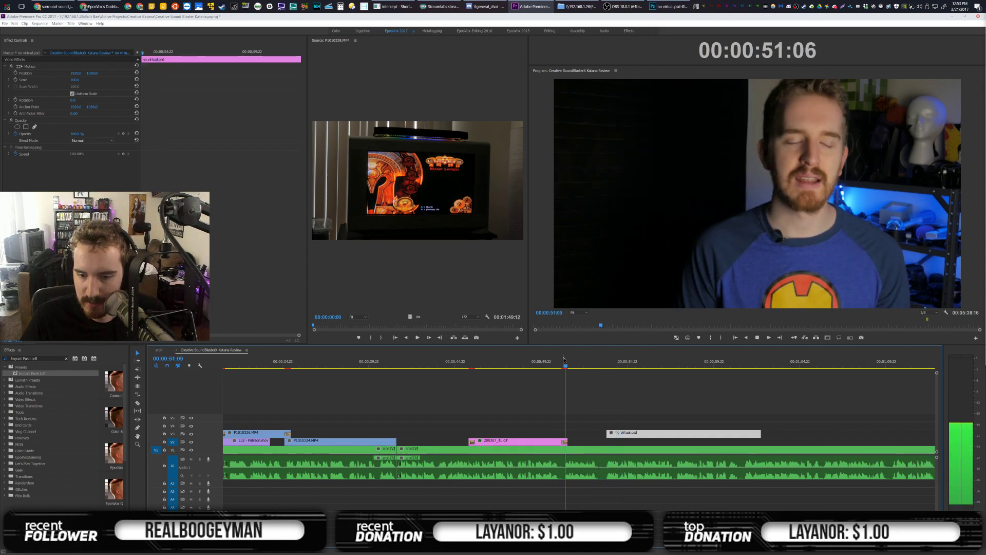
Trim the end of the 200307_itu.gif clip, move it to track V3, and shift the no-virtual.psd clip earlier onto track V2
{"action": "key", "text": "space"}
{"action": "left_click_drag", "start_coordinate": [568, 441], "coordinate": [548, 436]}
{"action": "left_click", "coordinate": [547, 440]}
{"action": "left_click_drag", "start_coordinate": [629, 434], "coordinate": [589, 443]}
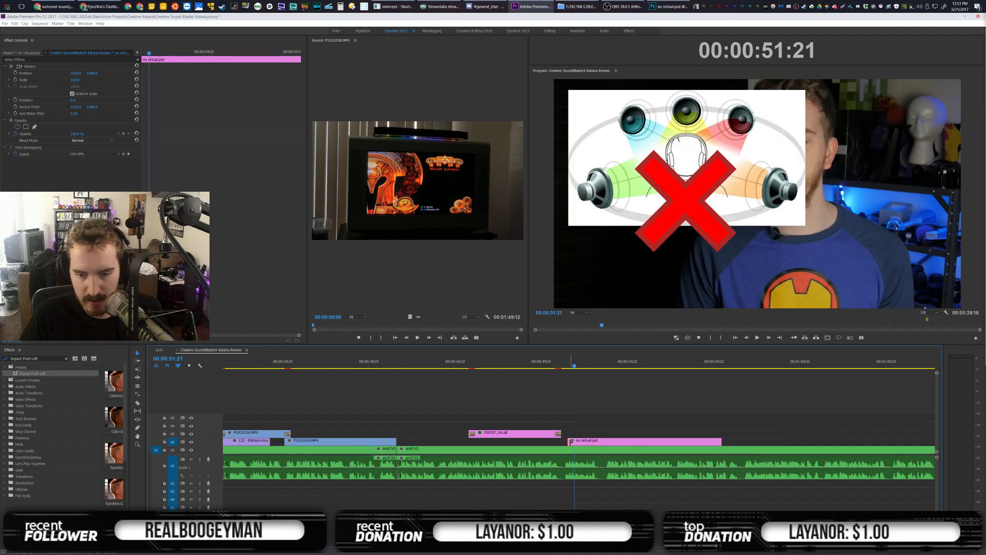
Add the Impact Push Right transition to the start of the no-virtual.psd clip and play it back
{"action": "left_click", "coordinate": [570, 442]}
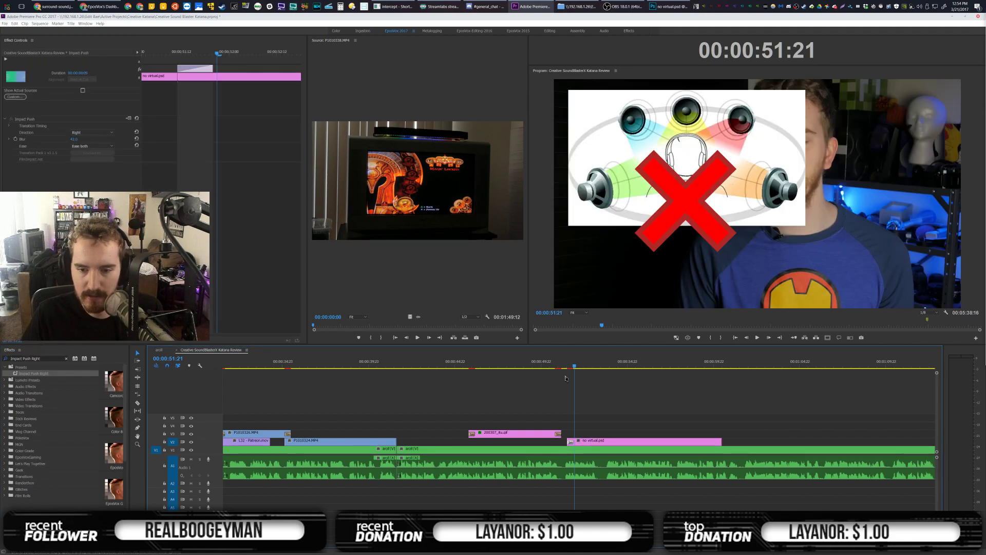
{"action": "left_click", "coordinate": [567, 365]}
{"action": "key", "text": "space"}
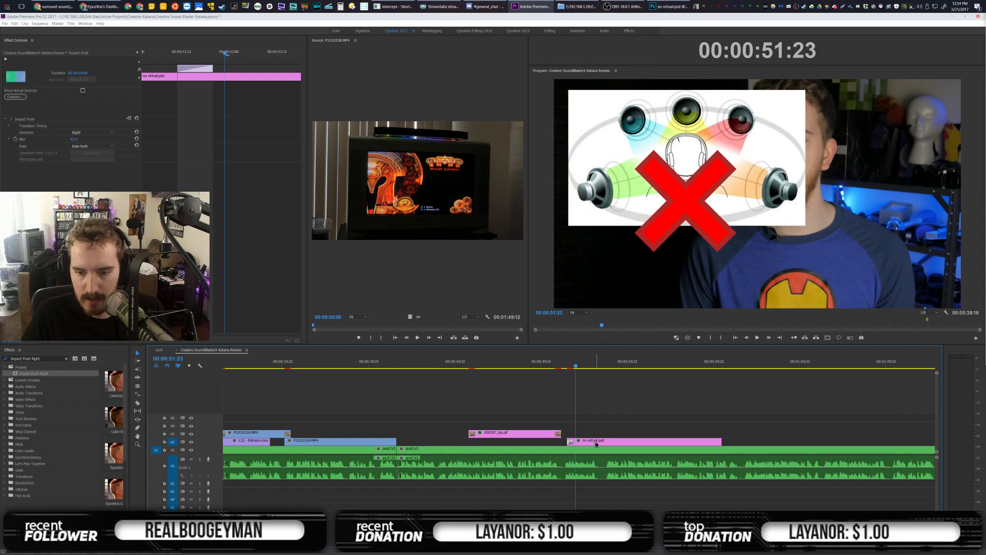
Find the Drop2 drop shadow preset and apply it to the no-virtual.psd clip
{"action": "left_click", "coordinate": [596, 445]}
{"action": "type", "text": "Drop2"}
{"action": "left_click_drag", "start_coordinate": [23, 373], "coordinate": [596, 444]}
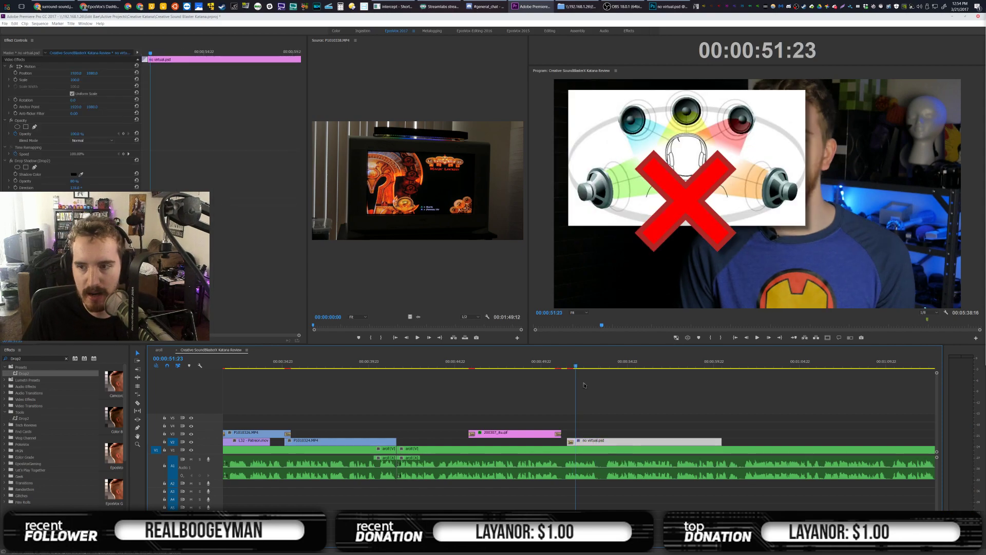
Scale down the no-virtual.psd graphic and reposition it in the empty dark area beside the presenter's head
{"action": "left_click_drag", "start_coordinate": [75, 80], "coordinate": [53, 80]}
{"action": "left_click", "coordinate": [30, 66]}
{"action": "left_click_drag", "start_coordinate": [574, 210], "coordinate": [504, 172]}
{"action": "left_click_drag", "start_coordinate": [72, 79], "coordinate": [78, 81]}
{"action": "left_click_drag", "start_coordinate": [666, 151], "coordinate": [676, 165]}
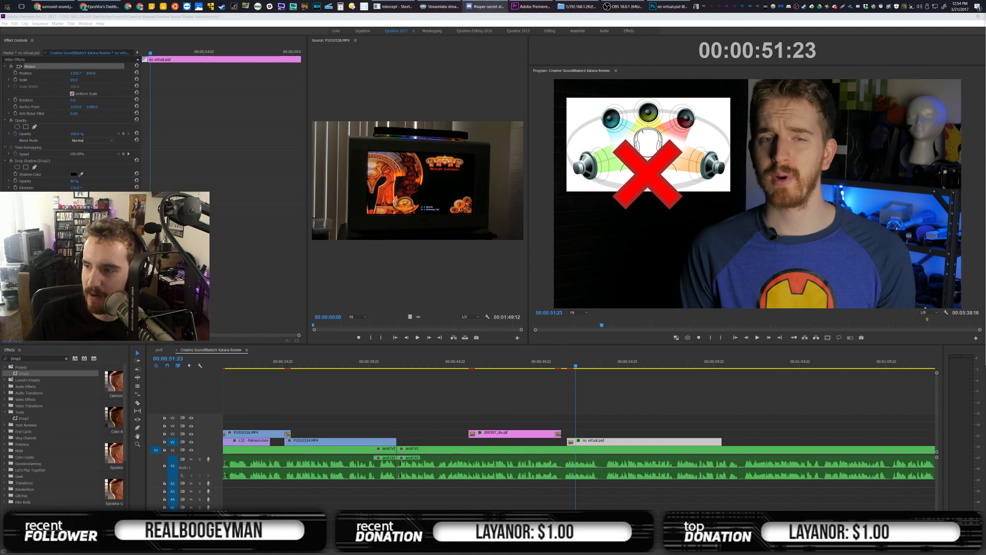
Play the passage with the no-virtual.psd graphic and trim the clip's end back to about 00:00:54:11
{"action": "left_click", "coordinate": [653, 400]}
{"action": "key", "text": "space"}
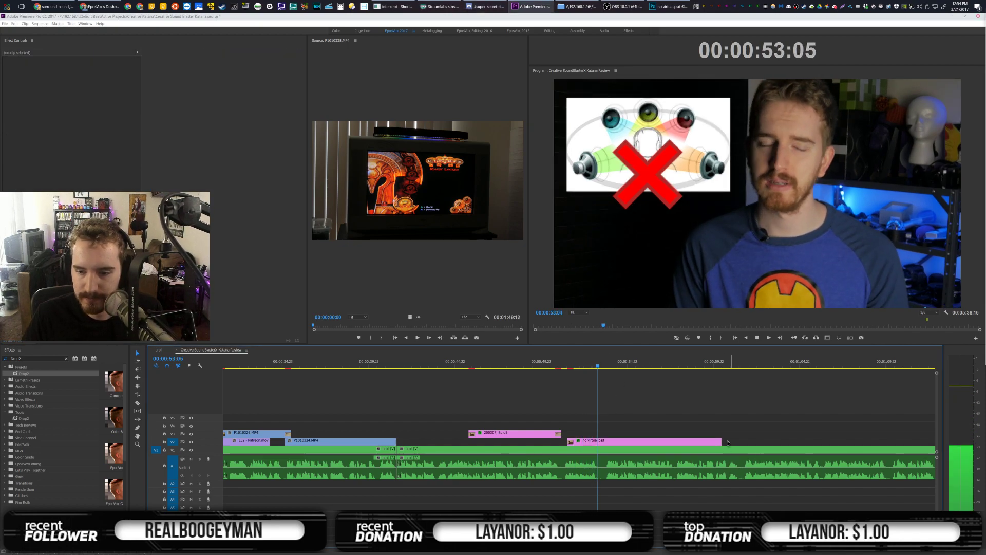
{"action": "left_click_drag", "start_coordinate": [601, 447], "coordinate": [621, 443]}
Add the Impact Push Left transition to the end of the no-virtual.psd clip, play it back and save the project
{"action": "type", "text": "Impact Push Left"}
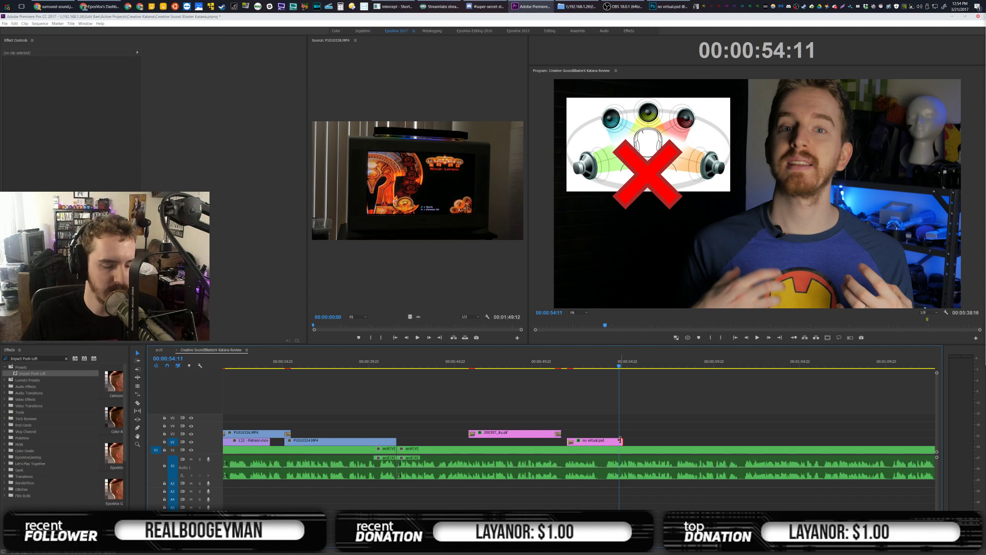
{"action": "key", "text": "space"}
{"action": "key", "text": "ctrl+s"}
Switch to File Explorer and open the Footage Archive's 2016 EposVox Tech folder in a new window
{"action": "left_click", "coordinate": [623, 7]}
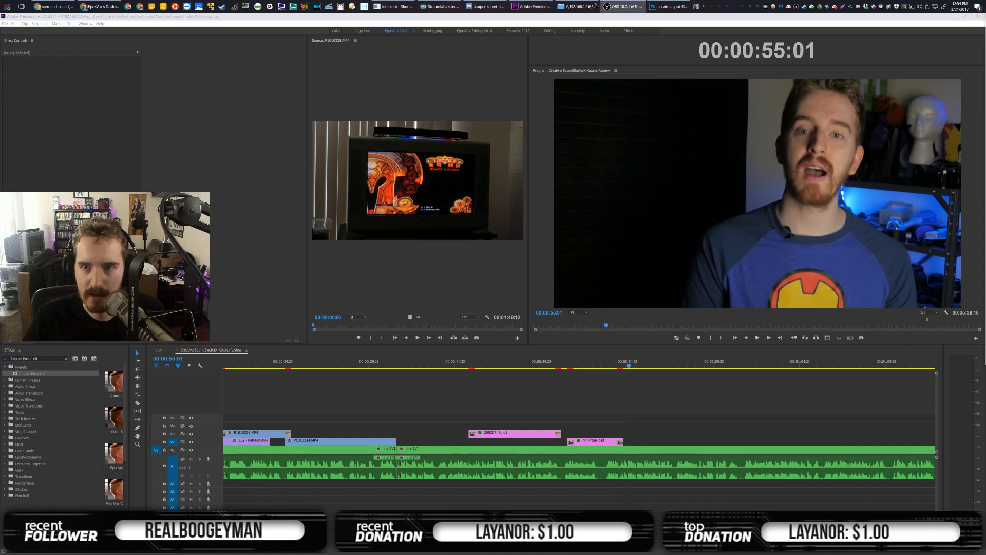
{"action": "left_click", "coordinate": [595, 6]}
{"action": "scroll", "coordinate": [225, 307], "scroll_direction": "down", "scroll_amount": 3}
{"action": "scroll", "coordinate": [224, 307], "scroll_direction": "up", "scroll_amount": 1}
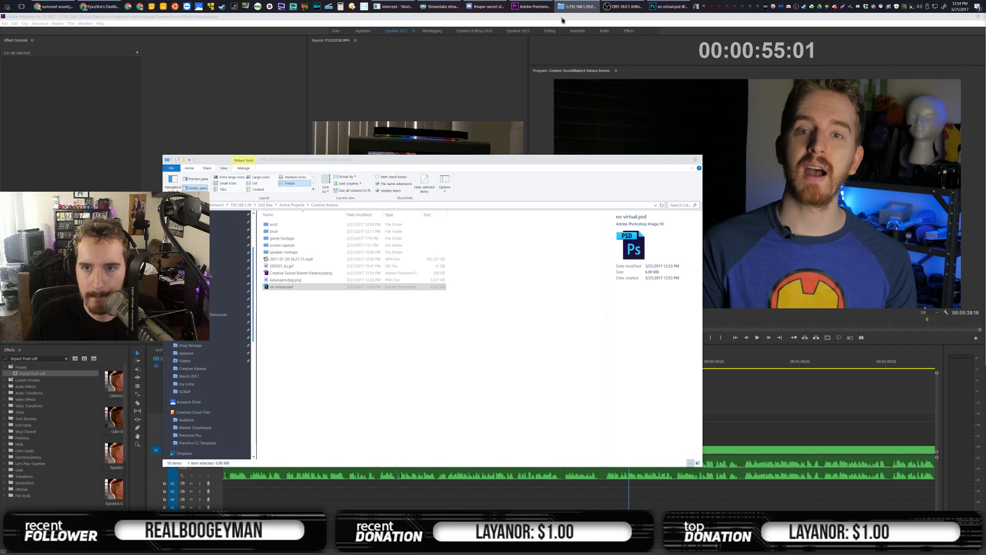
{"action": "key", "text": "super+e"}
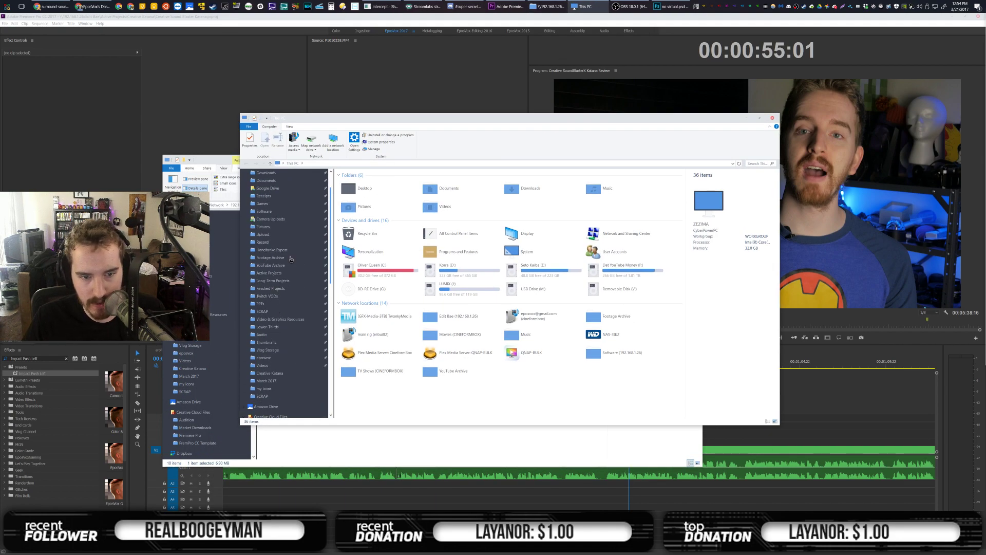
{"action": "left_click", "coordinate": [288, 257]}
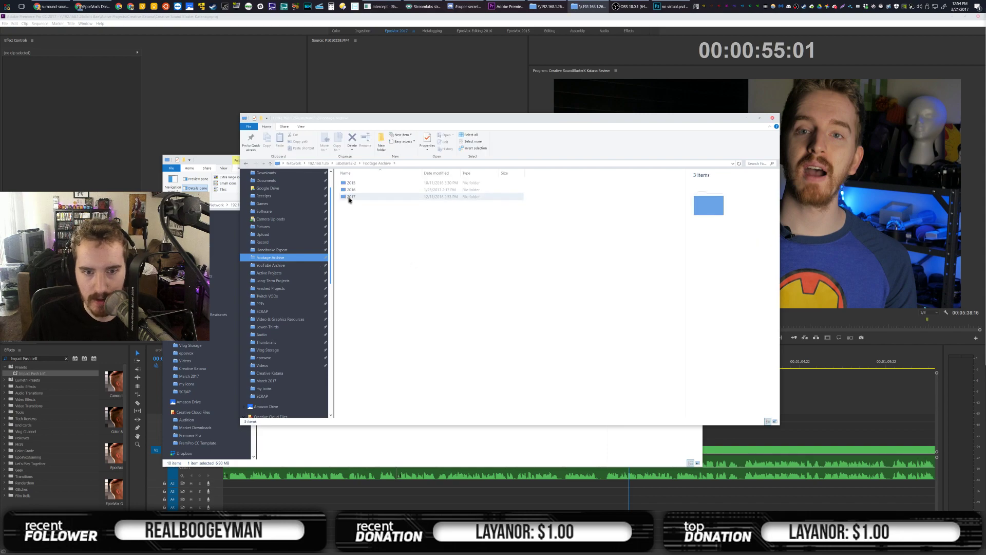
{"action": "double_click", "coordinate": [349, 198]}
{"action": "key", "text": "BackSpace"}
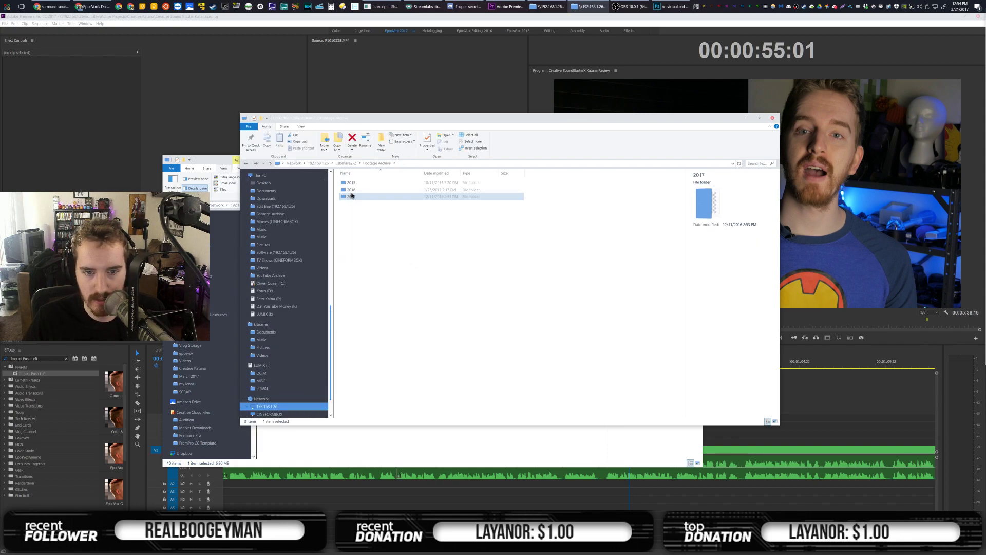
{"action": "left_click", "coordinate": [352, 190]}
{"action": "double_click", "coordinate": [352, 190]}
{"action": "double_click", "coordinate": [357, 183]}
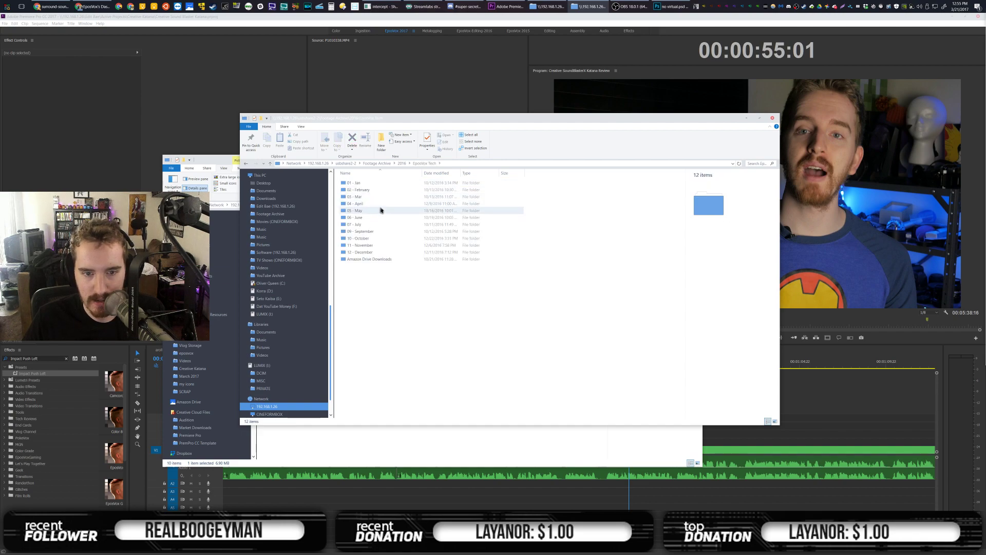
Search the EposVox Tech archive for DT990 and open the Beyerdynamic DT990 folder
{"action": "left_click", "coordinate": [762, 163]}
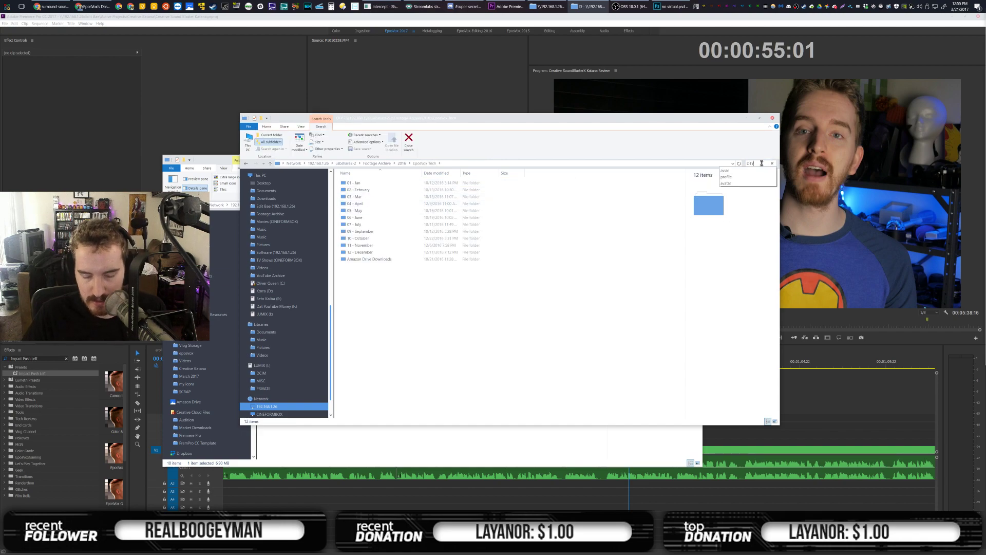
{"action": "type", "text": "DTY"}
{"action": "key", "text": "BackSpace"}
{"action": "type", "text": "990"}
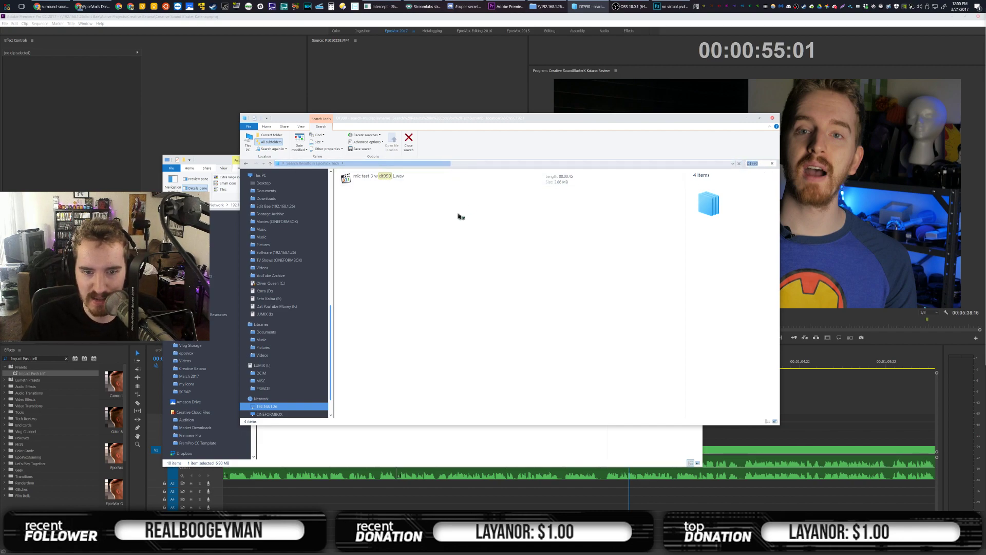
{"action": "left_click", "coordinate": [388, 183]}
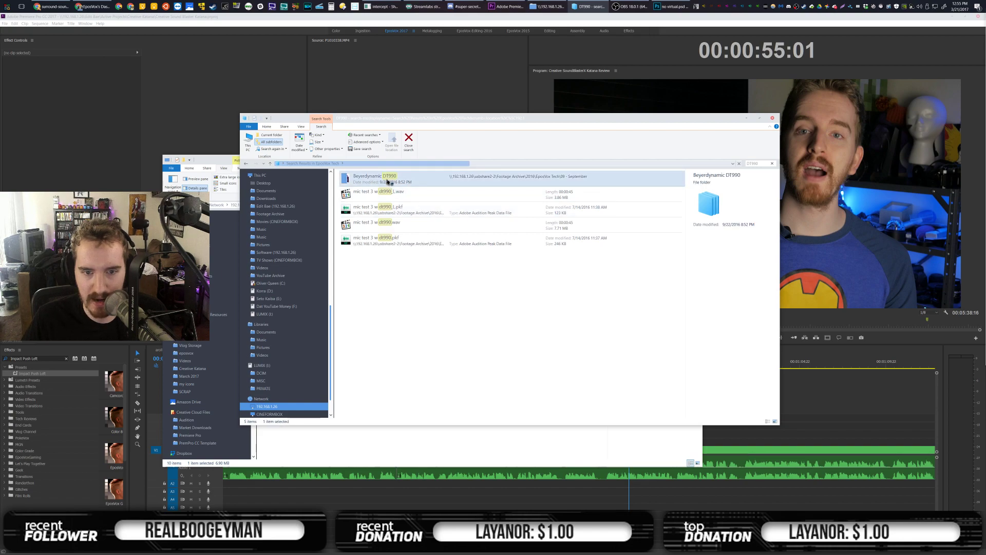
{"action": "right_click", "coordinate": [389, 186]}
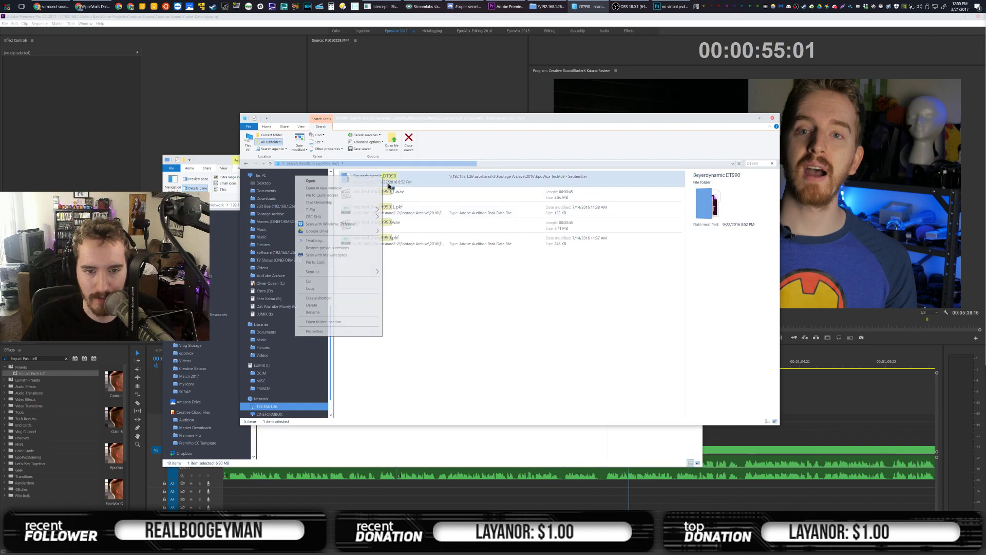
{"action": "left_click", "coordinate": [361, 184]}
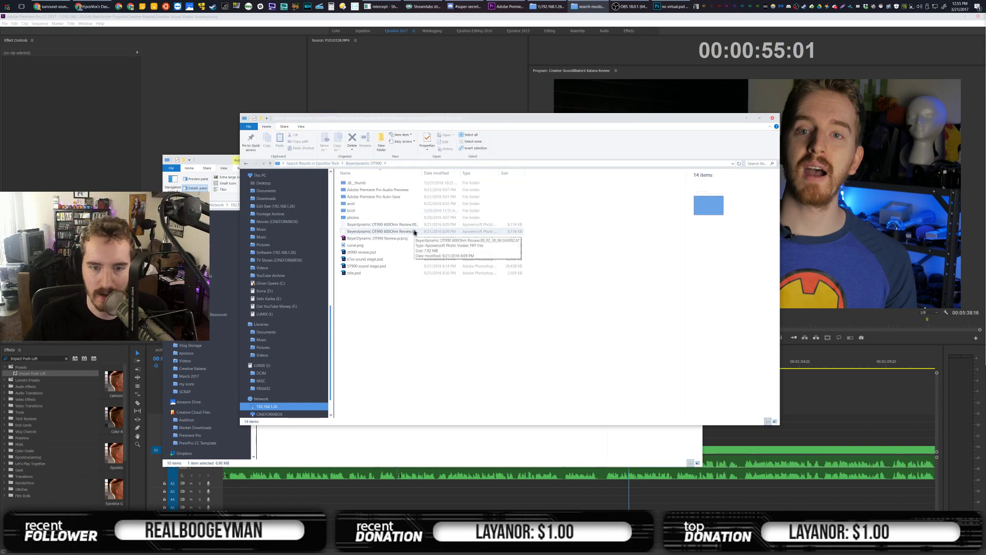
Open the DT990 project's broll folder, show its files as large icons and check the clips in its subfolder
{"action": "double_click", "coordinate": [351, 210]}
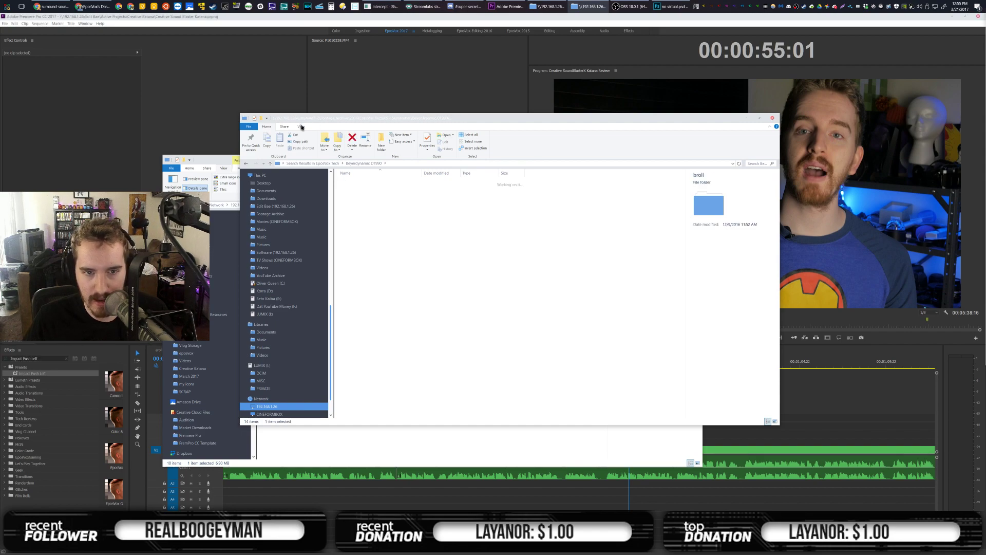
{"action": "left_click", "coordinate": [301, 126]}
{"action": "left_click", "coordinate": [347, 137]}
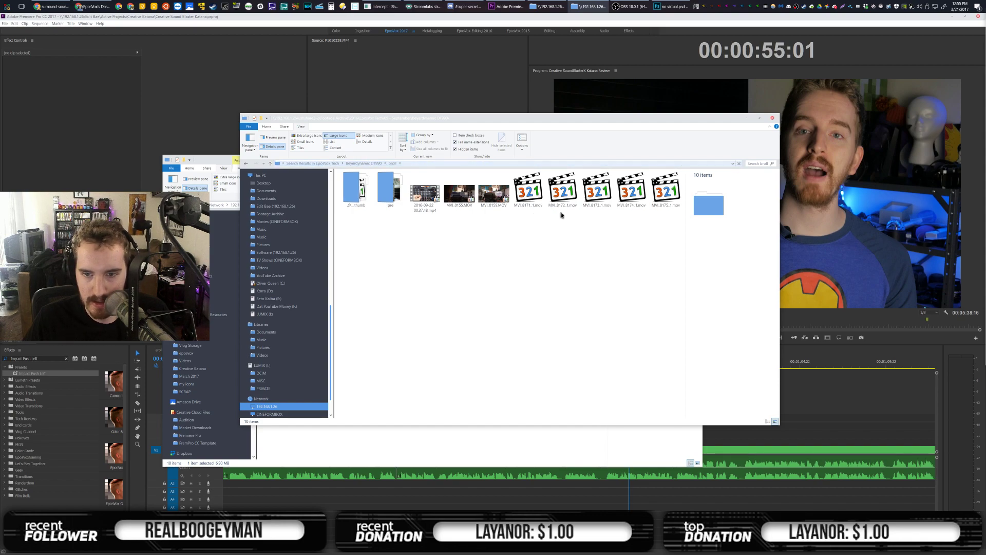
{"action": "double_click", "coordinate": [391, 187]}
{"action": "key", "text": "ctrl+shift+2"}
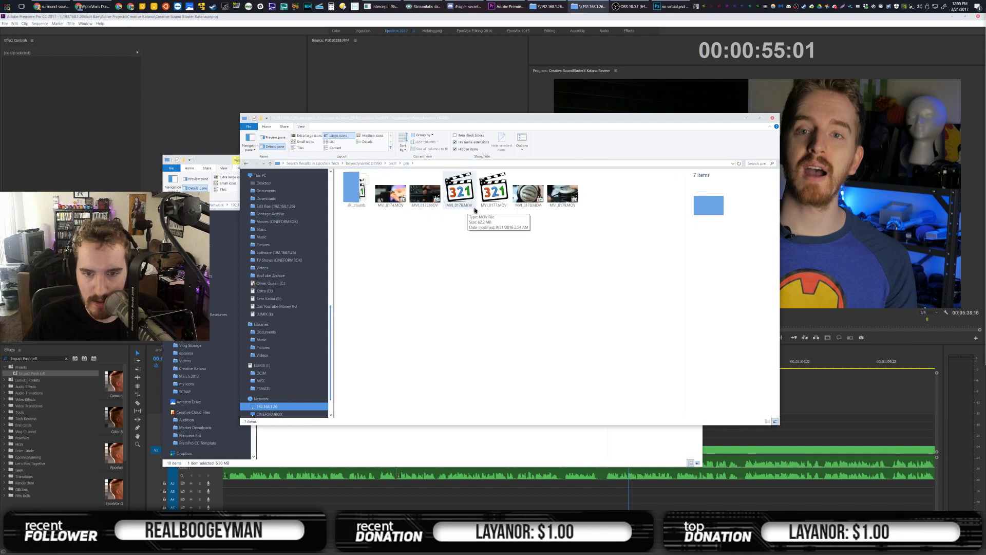
{"action": "key", "text": "BackSpace"}
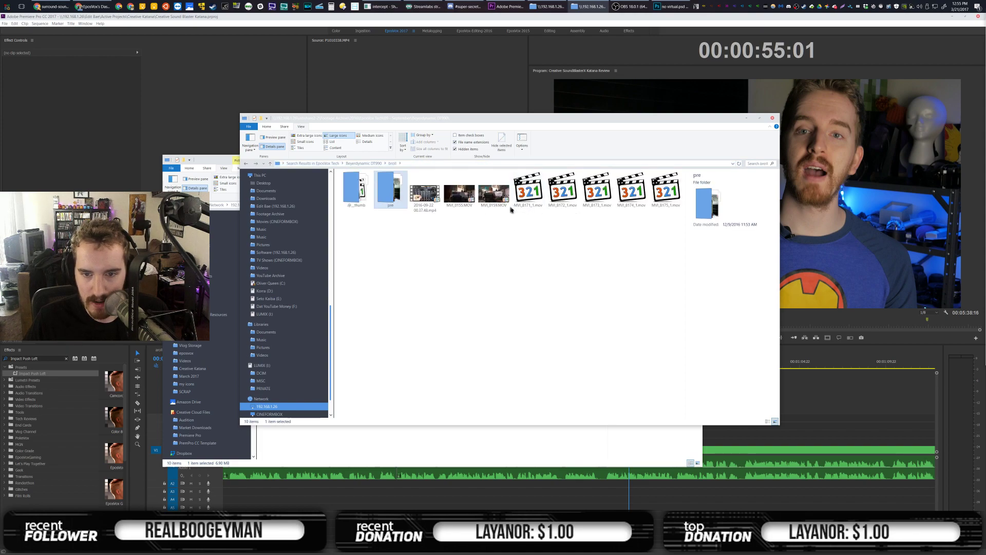
Preview MVI_0159.MOV in the media player, skip to its middle to examine the gaming footage, and close the player
{"action": "left_click", "coordinate": [494, 202]}
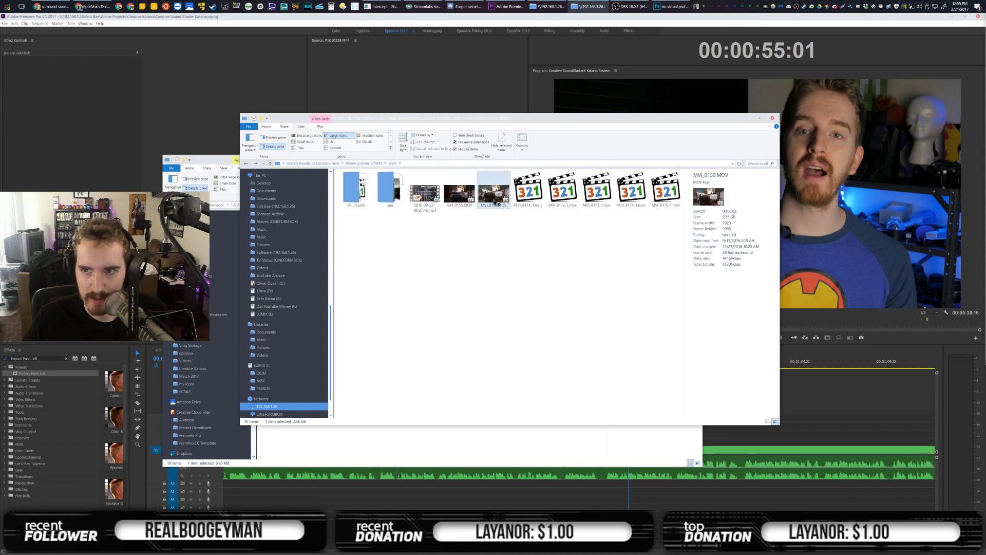
{"action": "double_click", "coordinate": [495, 201]}
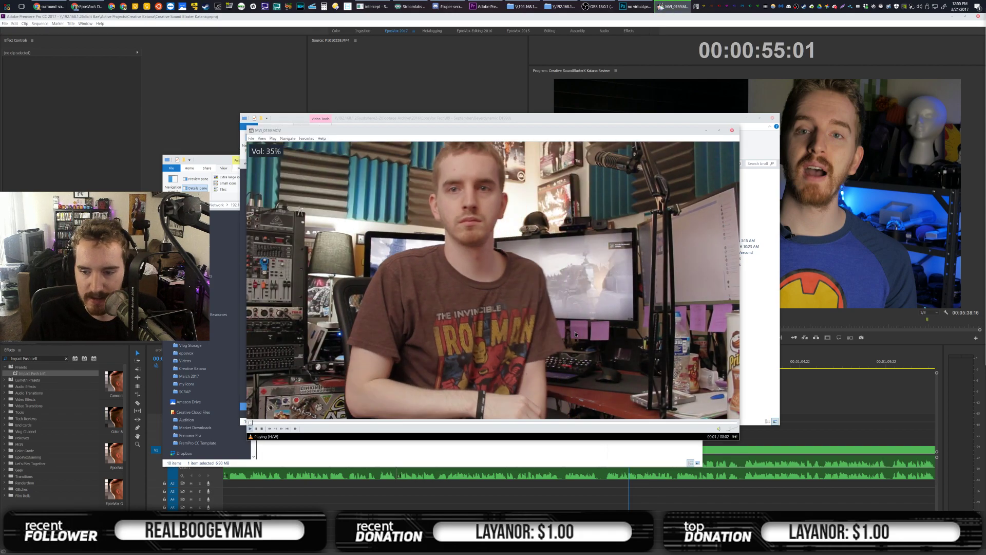
{"action": "scroll", "coordinate": [576, 334], "scroll_direction": "up", "scroll_amount": 1}
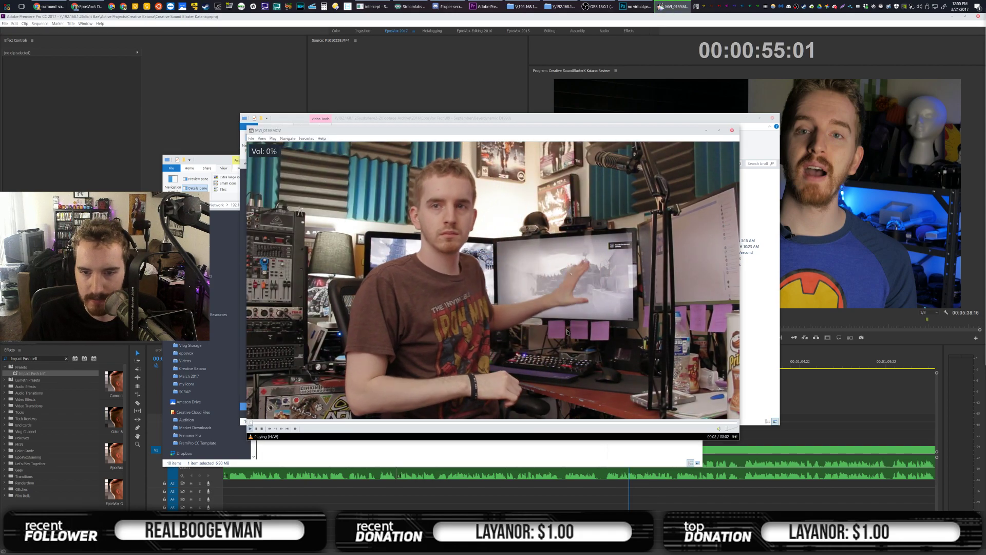
{"action": "left_click", "coordinate": [464, 422]}
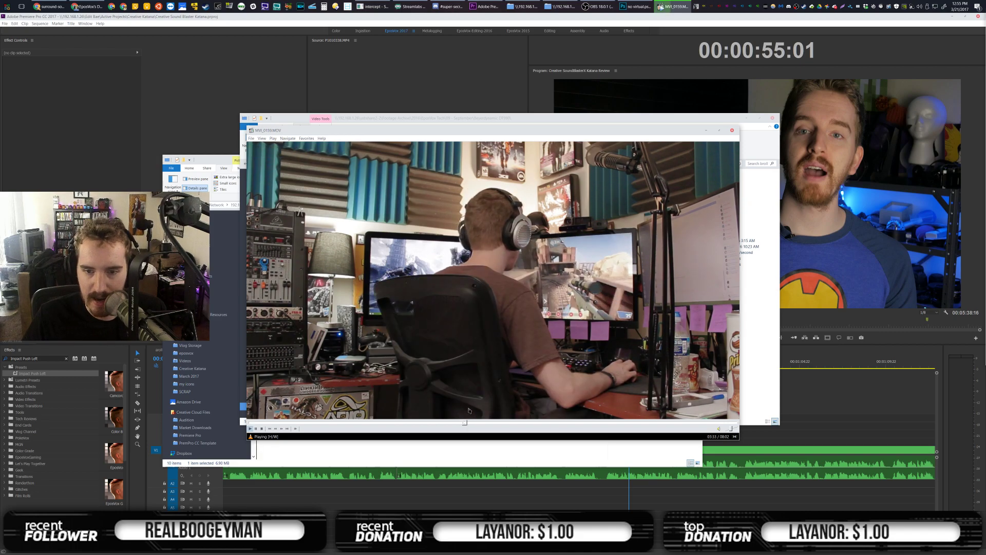
{"action": "left_click", "coordinate": [733, 130]}
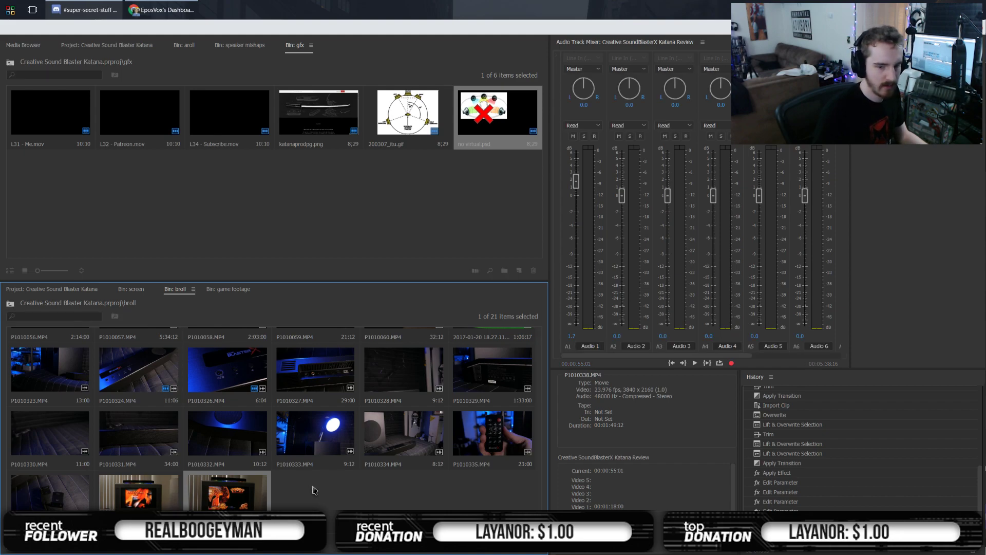
Import MVI_0159.MOV into Premiere Pro's broll bin, load it as the source clip and mark its In point at 00:02:47:21
{"action": "left_click_drag", "start_coordinate": [315, 490], "coordinate": [315, 494]}
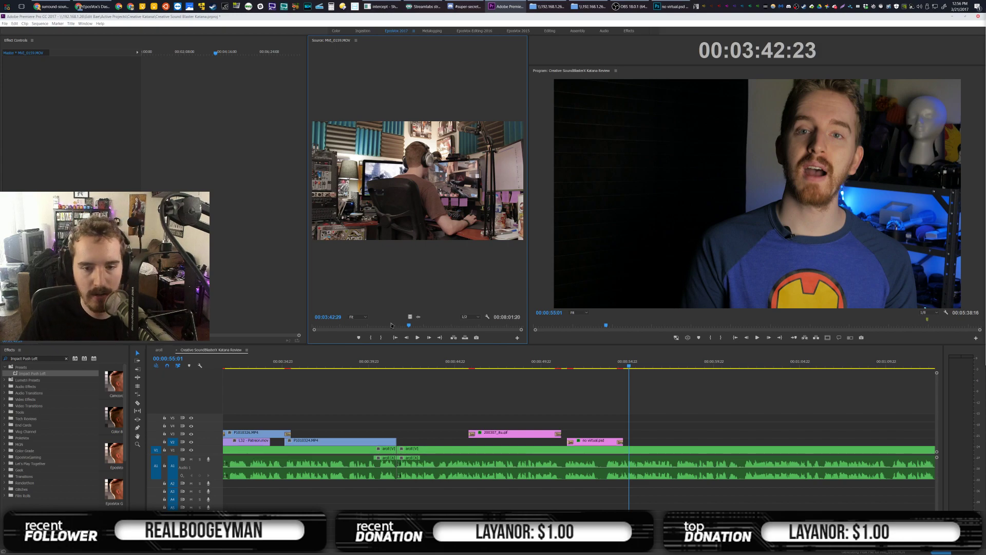
{"action": "left_click", "coordinate": [382, 326]}
{"action": "left_click_drag", "start_coordinate": [384, 328], "coordinate": [386, 329]}
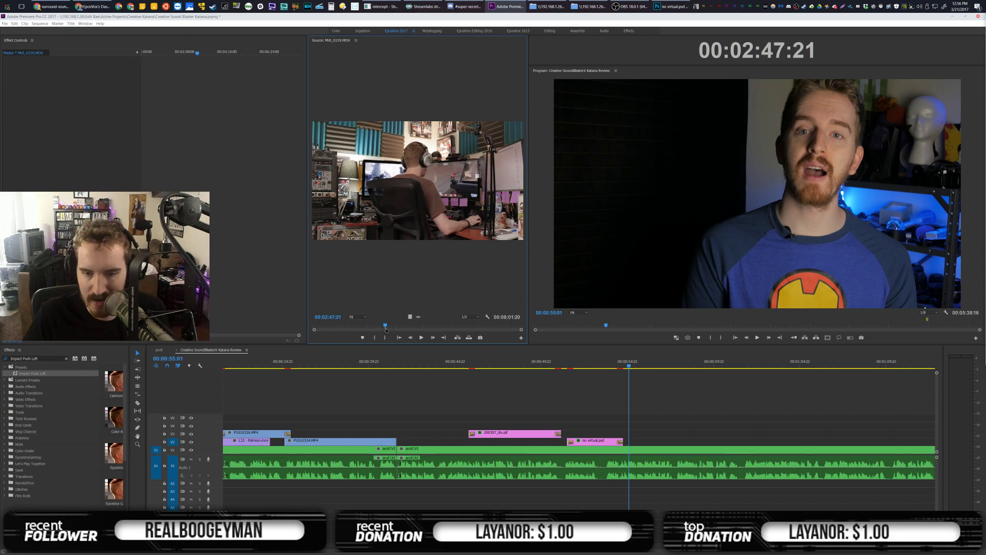
{"action": "key", "text": "i"}
Play the talking-head passage after the no-virtual.psd graphic and place the video of MVI_0159.MOV on track V4 at 00:00:57:12
{"action": "scroll", "coordinate": [674, 383], "scroll_direction": "down", "scroll_amount": 5}
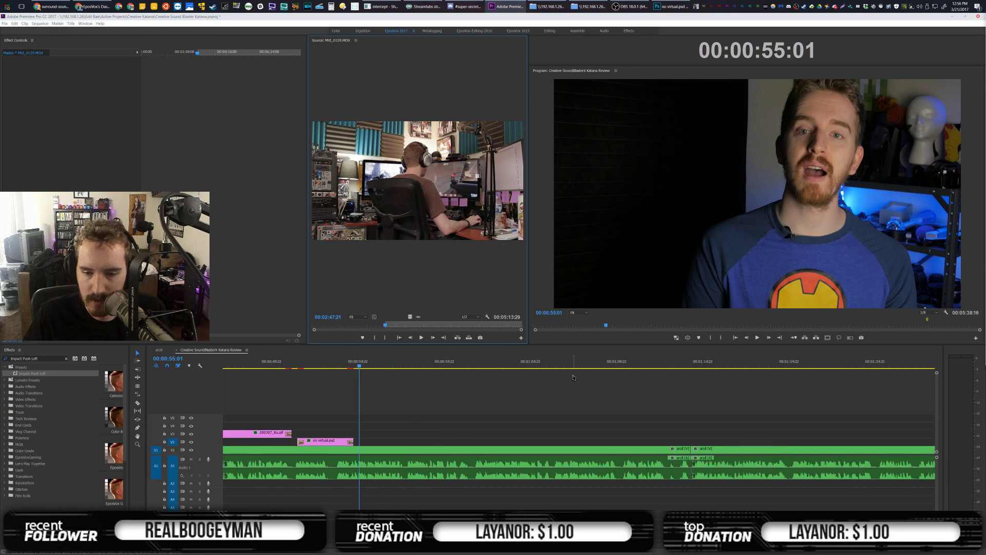
{"action": "left_click", "coordinate": [416, 403]}
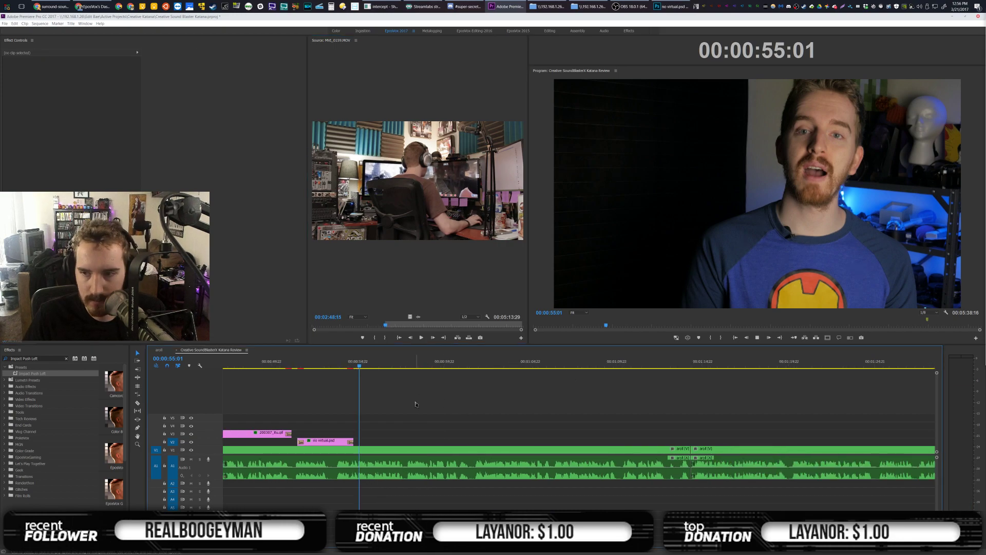
{"action": "key", "text": "space"}
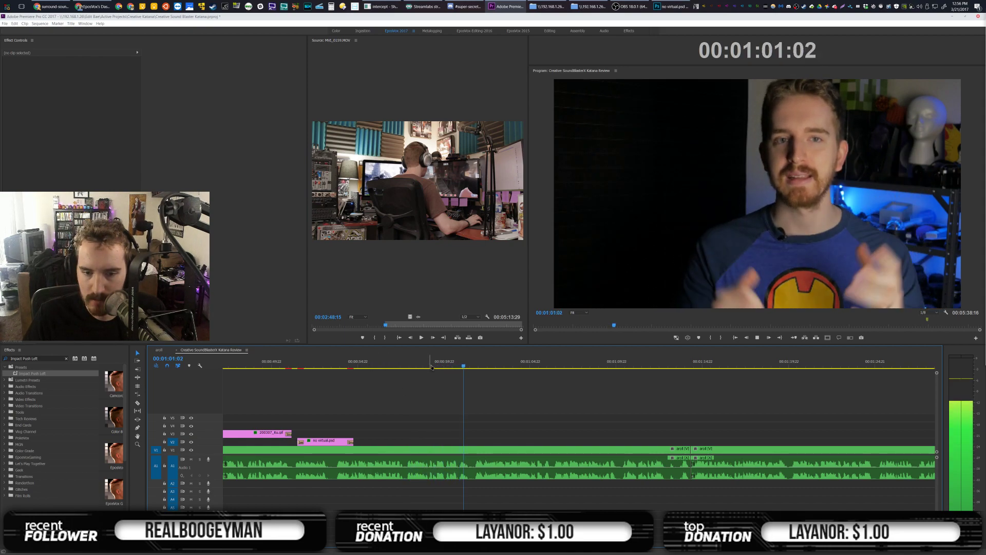
{"action": "left_click", "coordinate": [402, 365]}
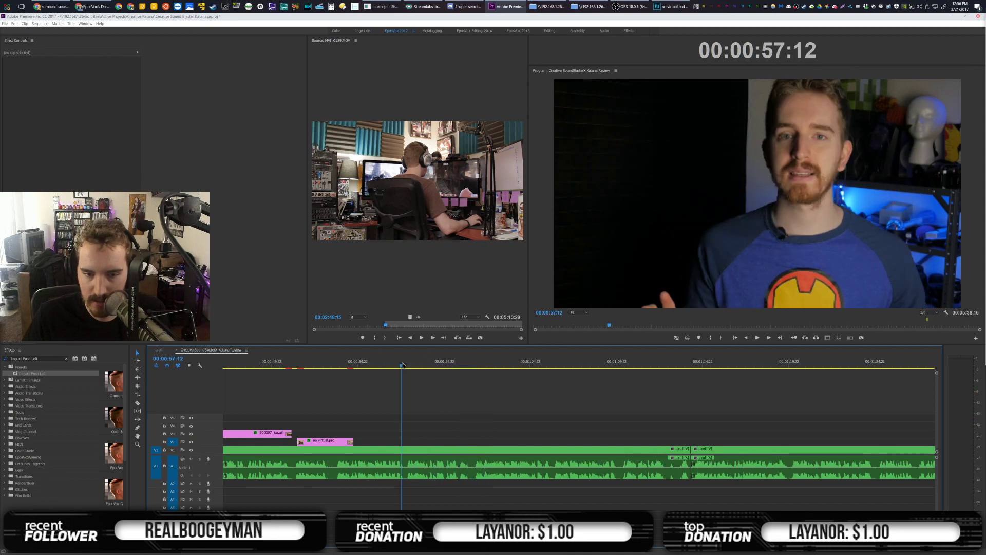
{"action": "left_click_drag", "start_coordinate": [409, 315], "coordinate": [429, 427]}
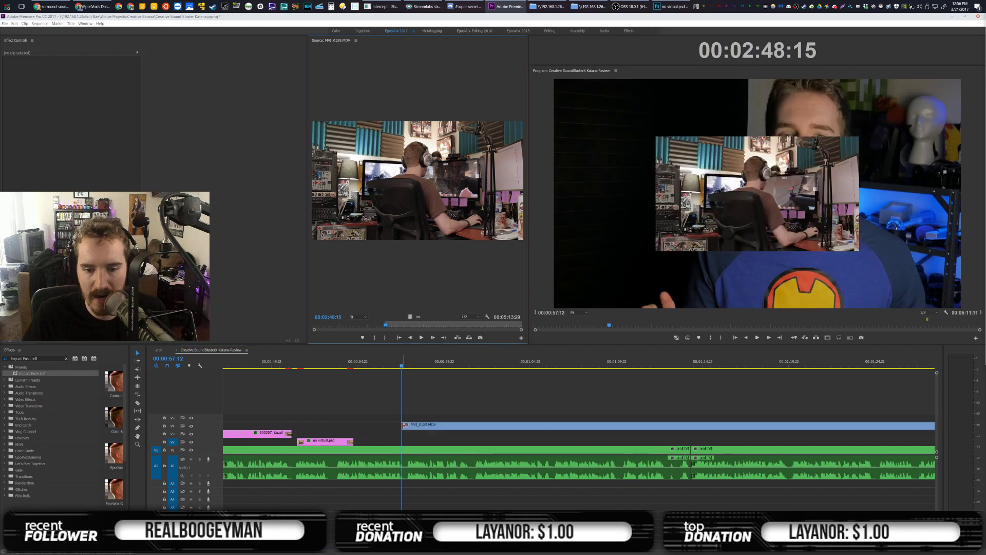
Scale the MVI_0159.MOV clip to fill the frame and add the Impact Flash transition to its start
{"action": "left_click", "coordinate": [430, 425]}
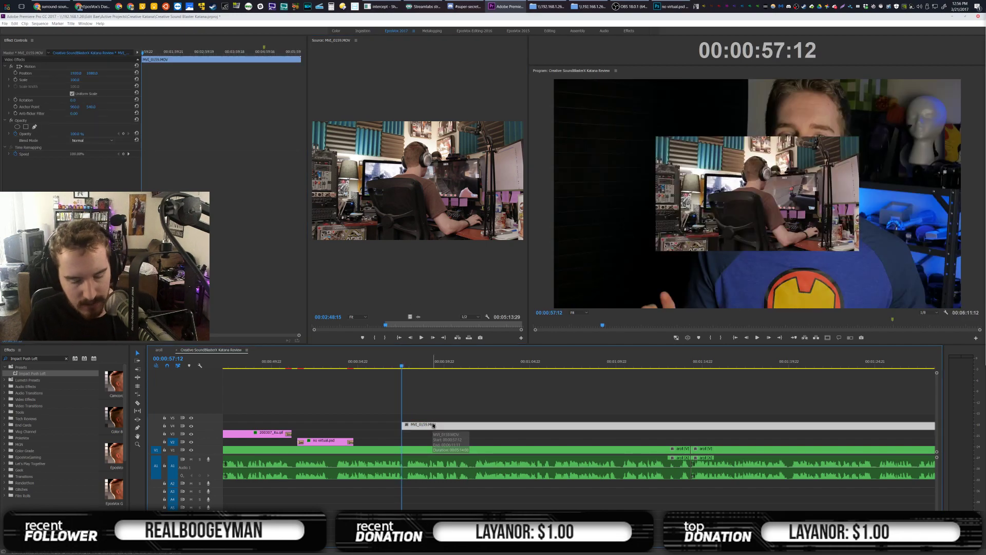
{"action": "key", "text": "shift+s"}
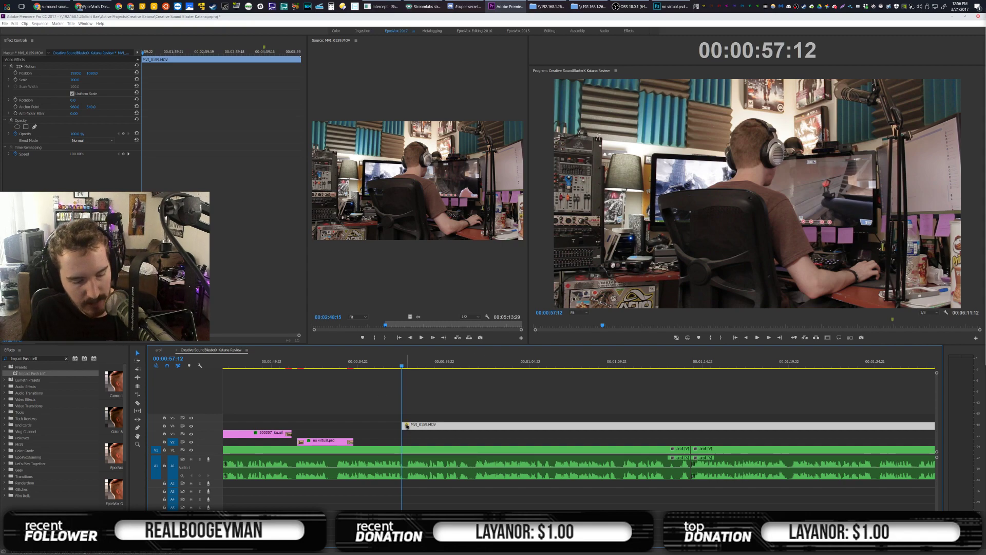
{"action": "key", "text": "shift+f"}
{"action": "type", "text": "Impact Flash"}
{"action": "left_click_drag", "start_coordinate": [16, 374], "coordinate": [407, 425]}
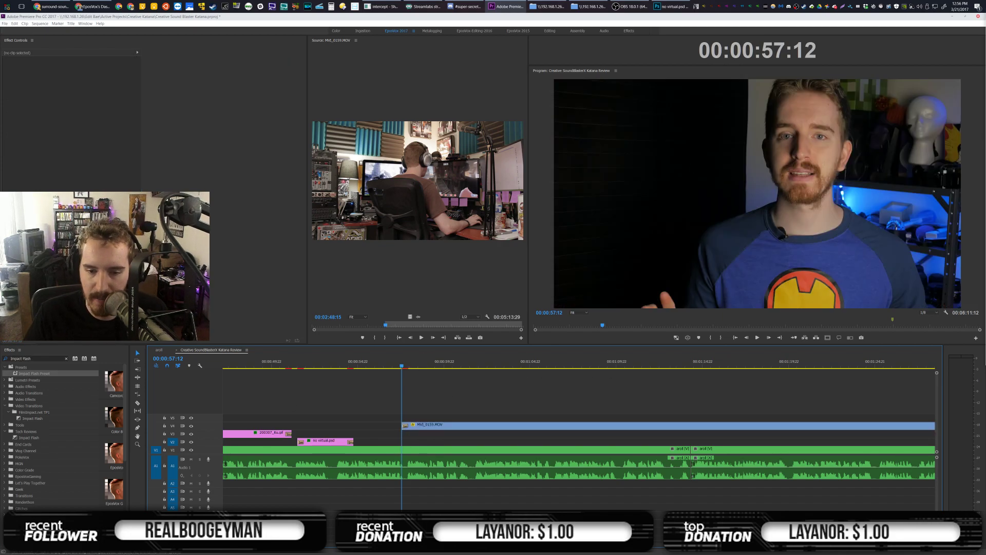
{"action": "scroll", "coordinate": [579, 437], "scroll_direction": "down", "scroll_amount": 5}
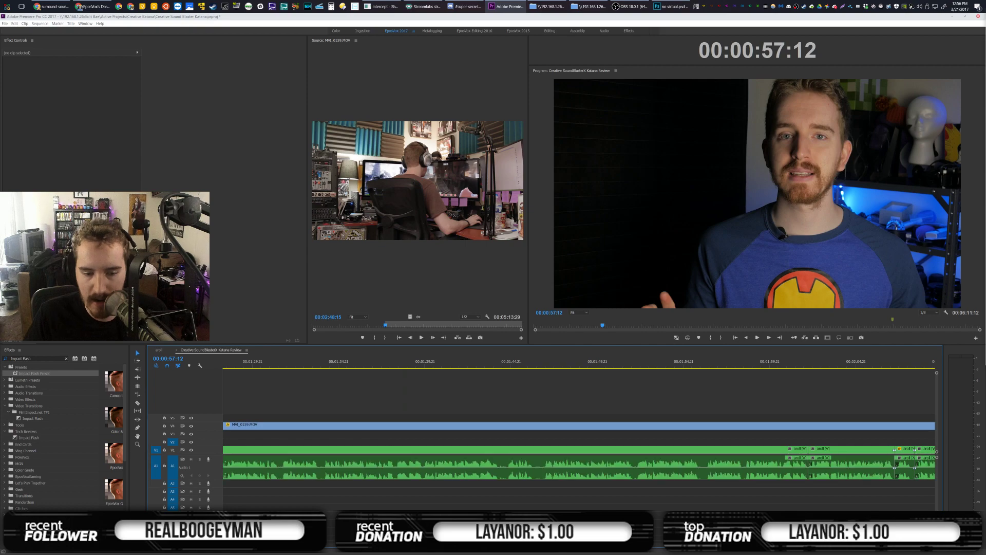
{"action": "key", "text": "backslash"}
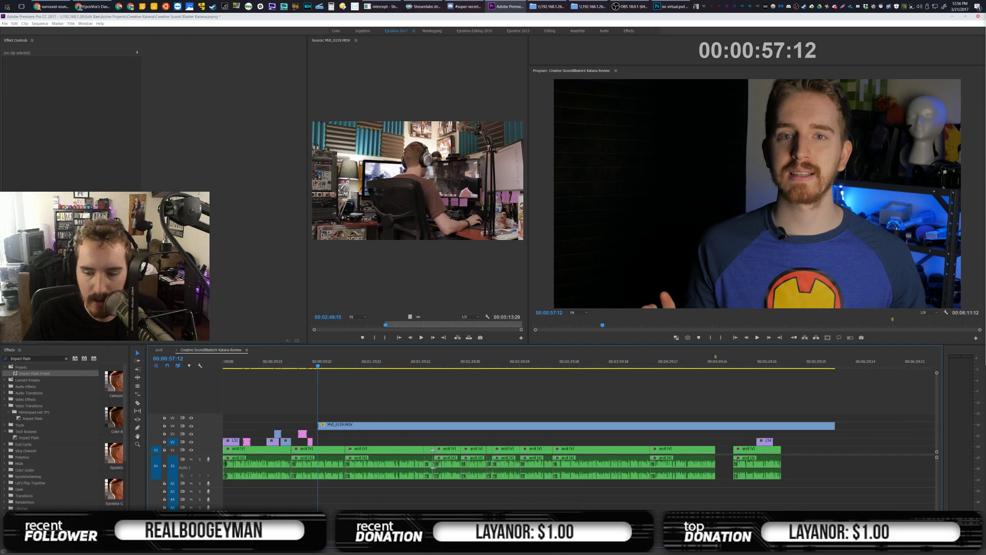
Play the sequence from 00:00:57:12 to check the MVI_0159.MOV clip's opening transition and timing against the narration
{"action": "key", "text": "equal"}
{"action": "key", "text": "equal"}
{"action": "key", "text": "equal"}
{"action": "key", "text": "equal"}
{"action": "key", "text": "equal"}
{"action": "key", "text": "equal"}
{"action": "key", "text": "minus"}
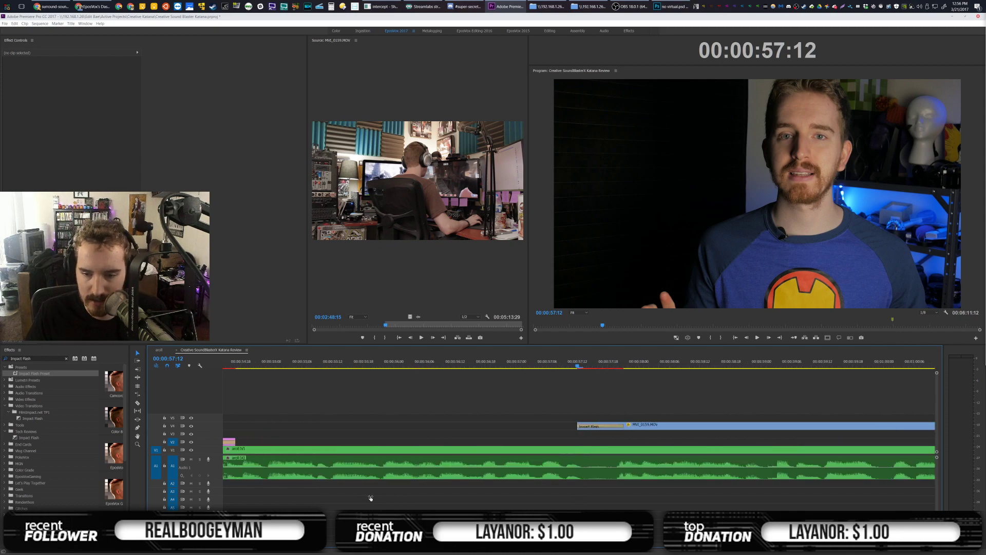
{"action": "scroll", "coordinate": [619, 389], "scroll_direction": "down", "scroll_amount": 5}
{"action": "scroll", "coordinate": [620, 389], "scroll_direction": "down", "scroll_amount": 1}
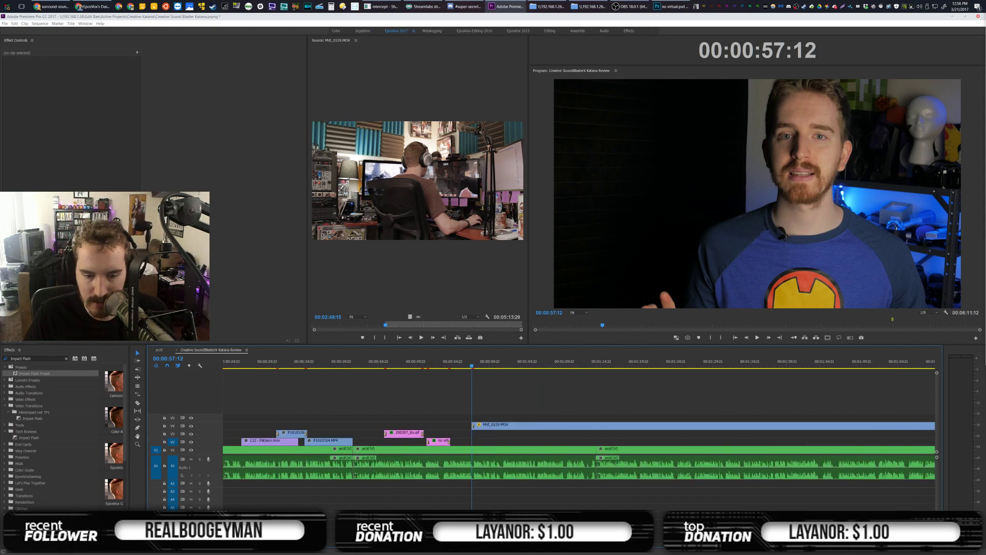
{"action": "key", "text": "equal"}
{"action": "key", "text": "equal"}
{"action": "key", "text": "equal"}
{"action": "key", "text": "equal"}
{"action": "key", "text": "space"}
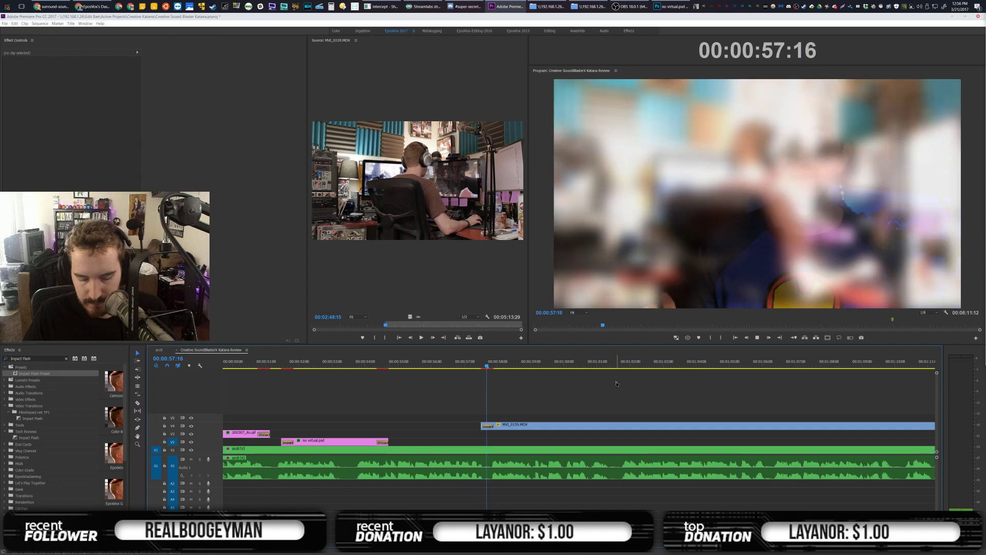
{"action": "scroll", "coordinate": [630, 395], "scroll_direction": "down", "scroll_amount": 2}
{"action": "scroll", "coordinate": [630, 394], "scroll_direction": "down", "scroll_amount": 3}
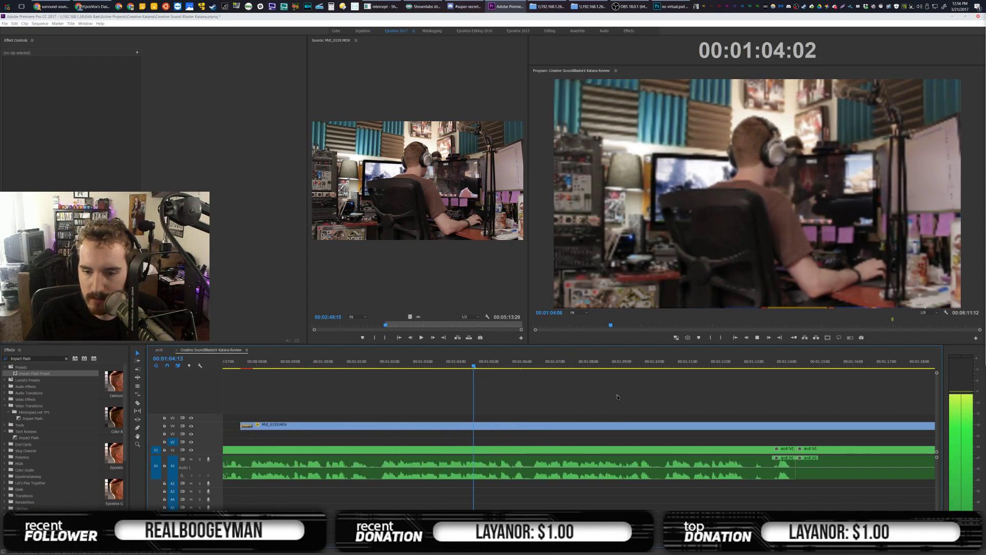
{"action": "key", "text": "space"}
Cut the MVI_0159.MOV clip on V4 just after 00:01:01:20 and delete the remainder
{"action": "left_click", "coordinate": [431, 365]}
{"action": "left_click_drag", "start_coordinate": [431, 365], "coordinate": [374, 365]}
{"action": "key", "text": "c"}
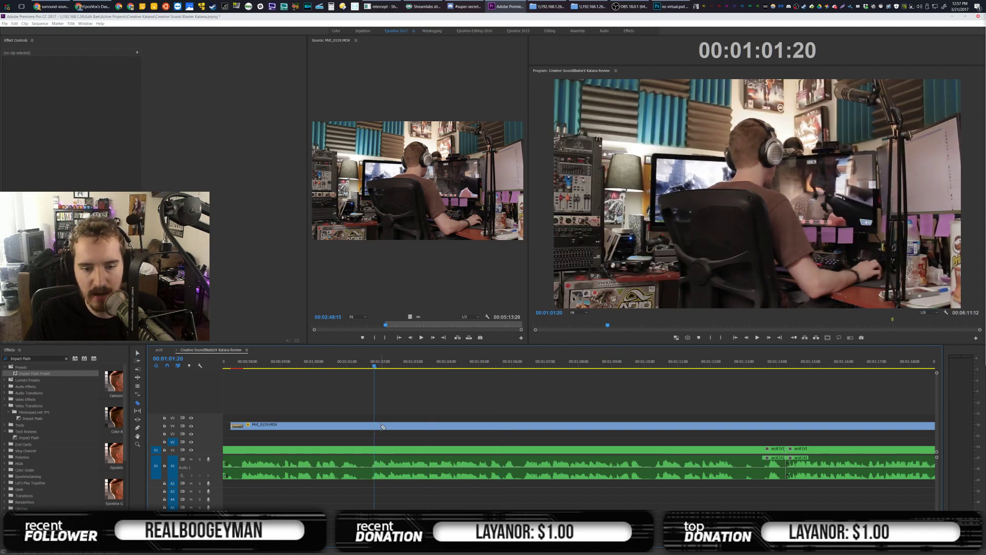
{"action": "left_click", "coordinate": [392, 425]}
{"action": "key", "text": "v"}
{"action": "left_click", "coordinate": [394, 426]}
{"action": "key", "text": "Delete"}
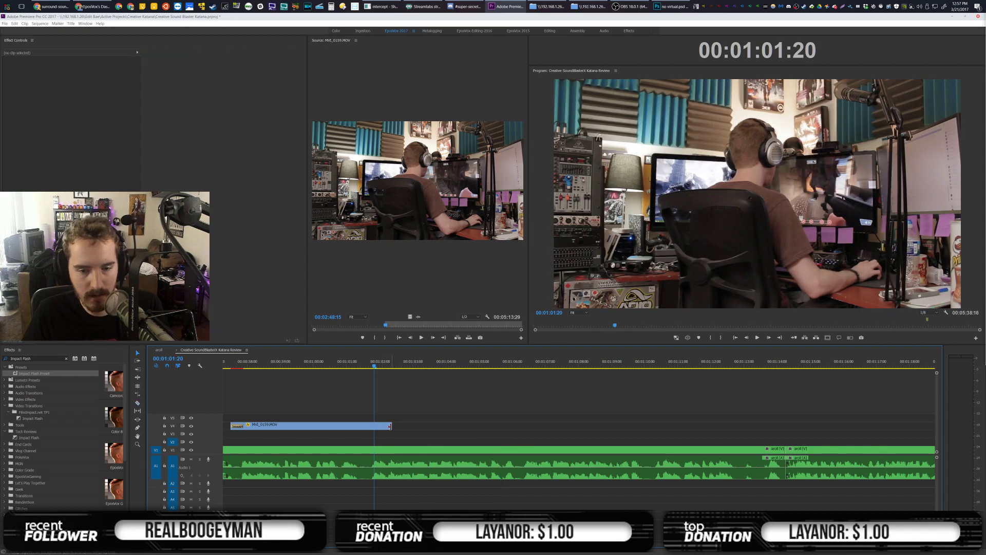
Add the Impact Flash transition to the end of the MVI_0159.MOV clip, play it back and save the project
{"action": "left_click_drag", "start_coordinate": [389, 424], "coordinate": [391, 425]}
{"action": "key", "text": "space"}
{"action": "key", "text": "ctrl+s"}
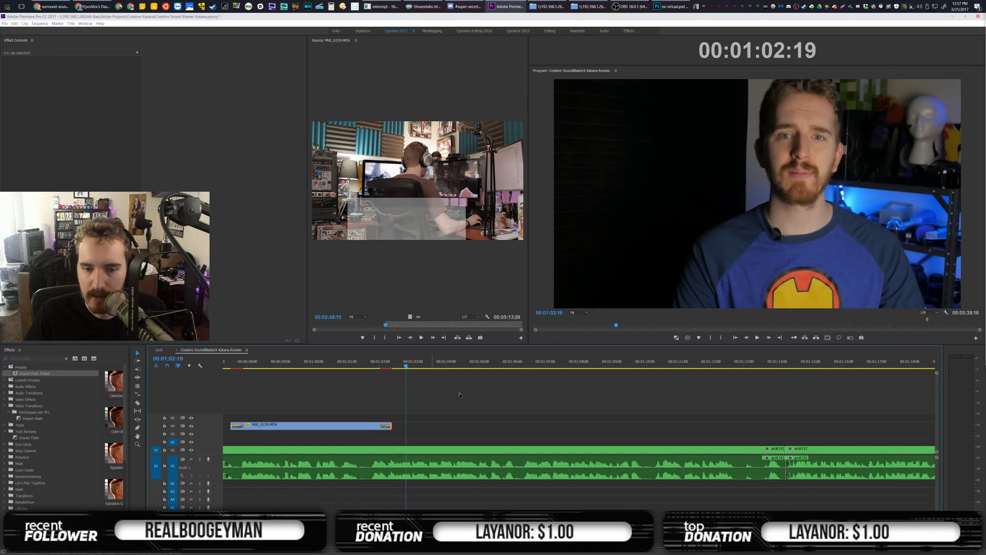
{"action": "key", "text": "alt+Tab"}
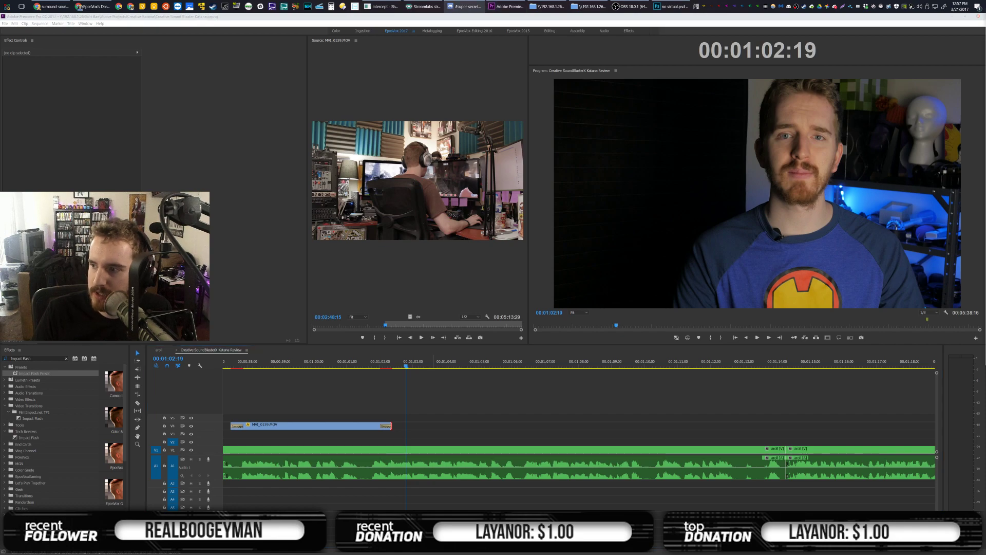
{"action": "key", "text": "alt+Tab"}
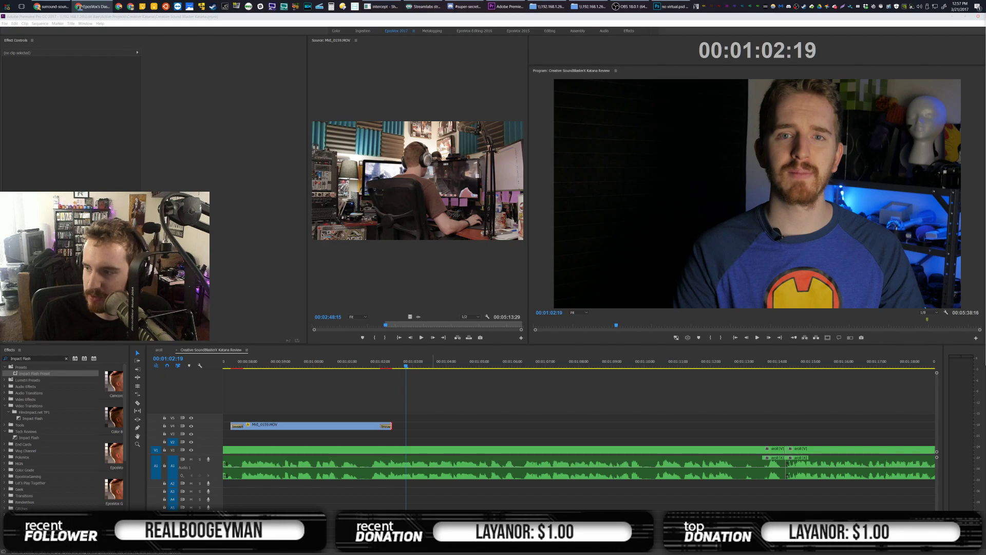
{"action": "left_click", "coordinate": [435, 409]}
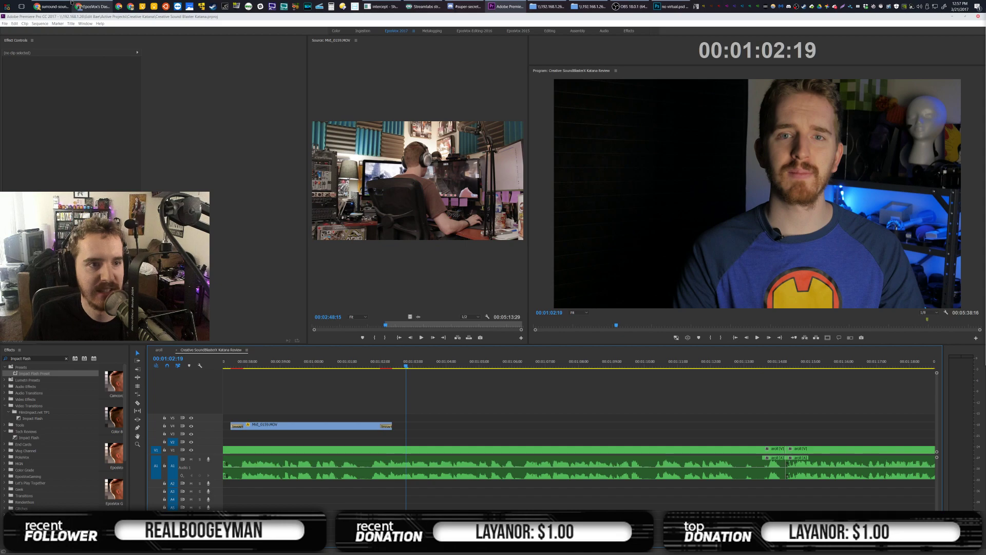
Switch to Chrome, look over YouTube Creator Studio's video list and return to the virtual surround sound image results
{"action": "left_click", "coordinate": [51, 6]}
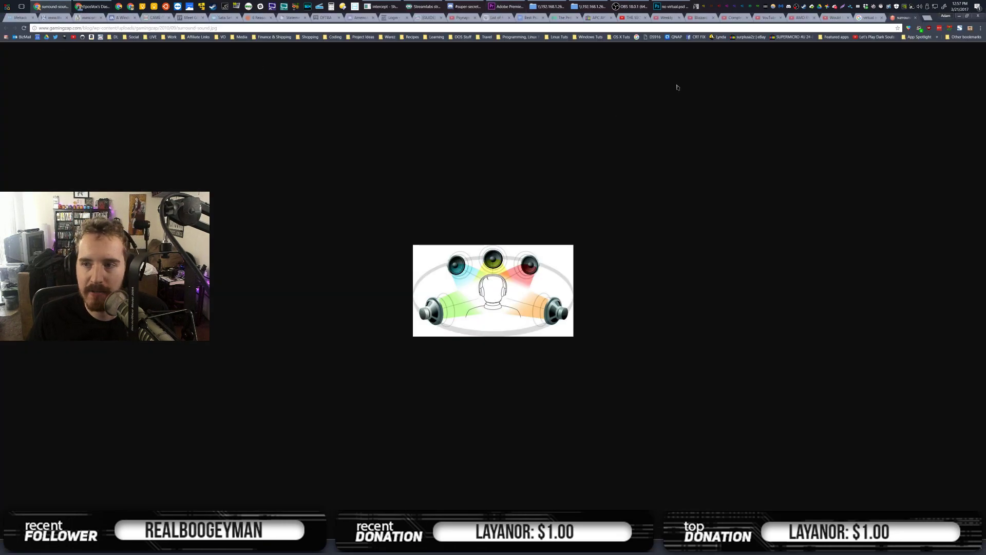
{"action": "left_click", "coordinate": [74, 37]}
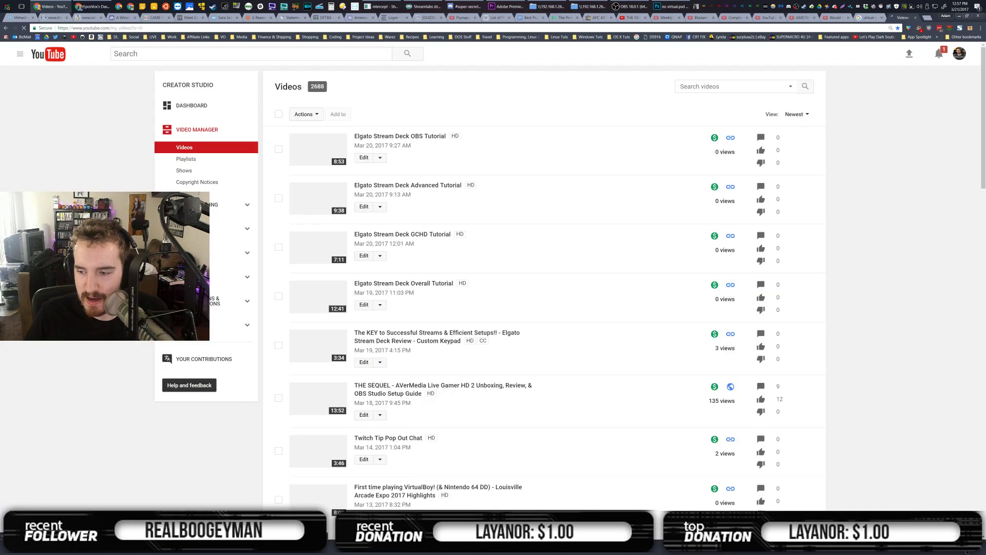
{"action": "left_click", "coordinate": [192, 105]}
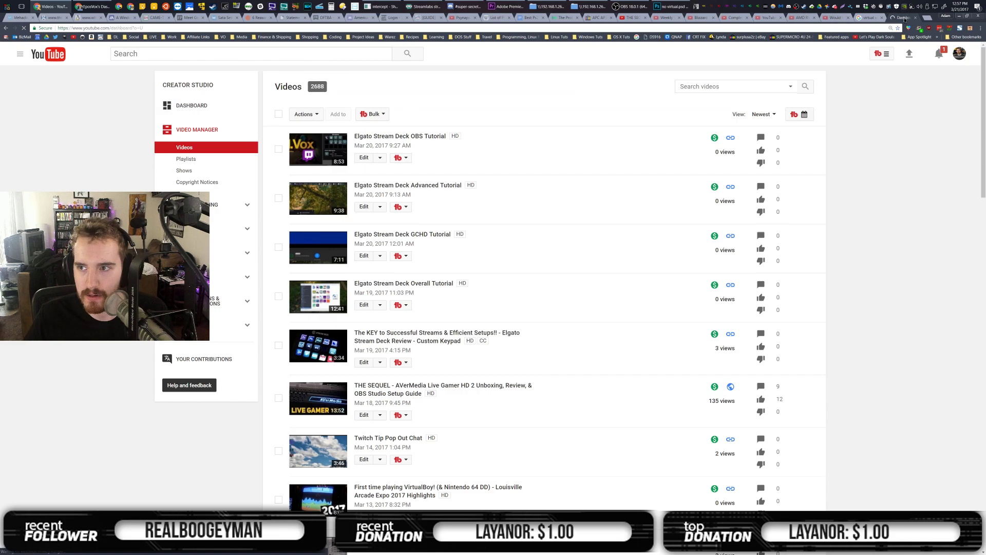
{"action": "left_click", "coordinate": [914, 17]}
Go to youtube.com/jayztwocents and open the channel's own search field
{"action": "left_click", "coordinate": [242, 30]}
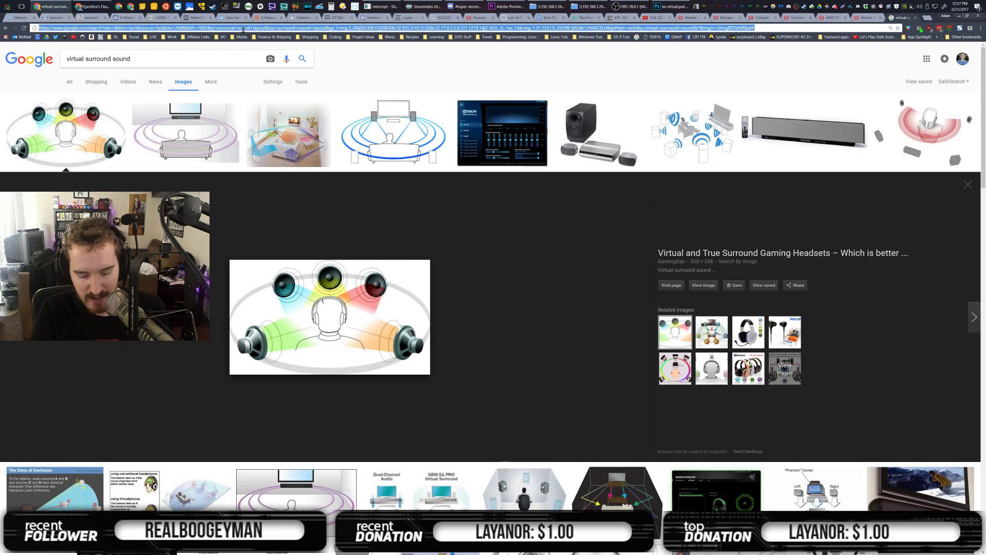
{"action": "type", "text": "youtube.com/jayztw"}
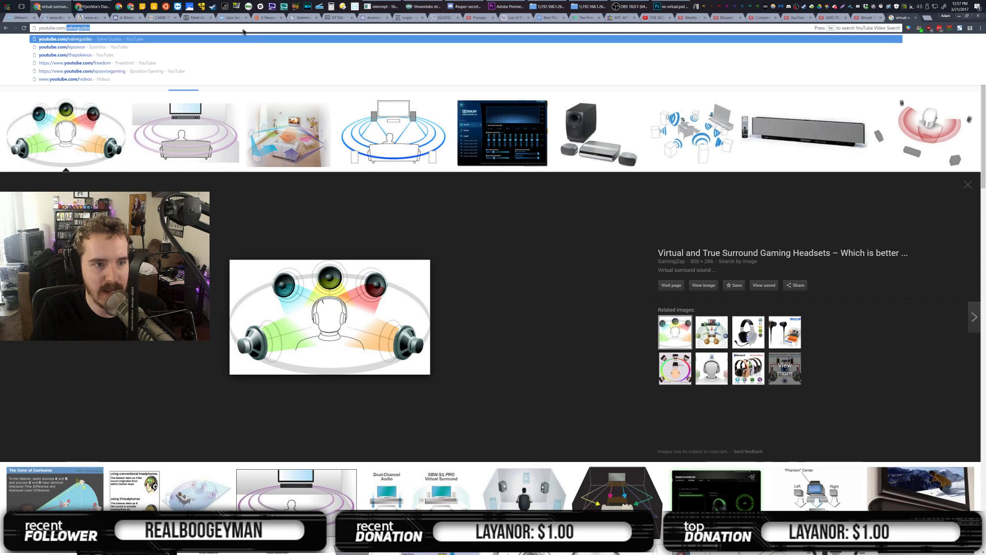
{"action": "type", "text": "ocven"}
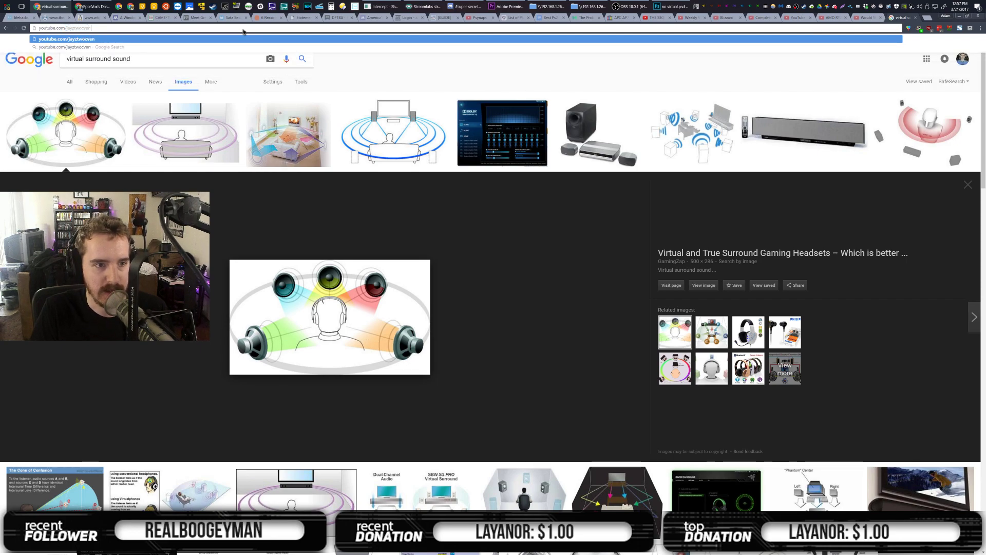
{"action": "type", "text": "ts"}
{"action": "key", "text": "Return"}
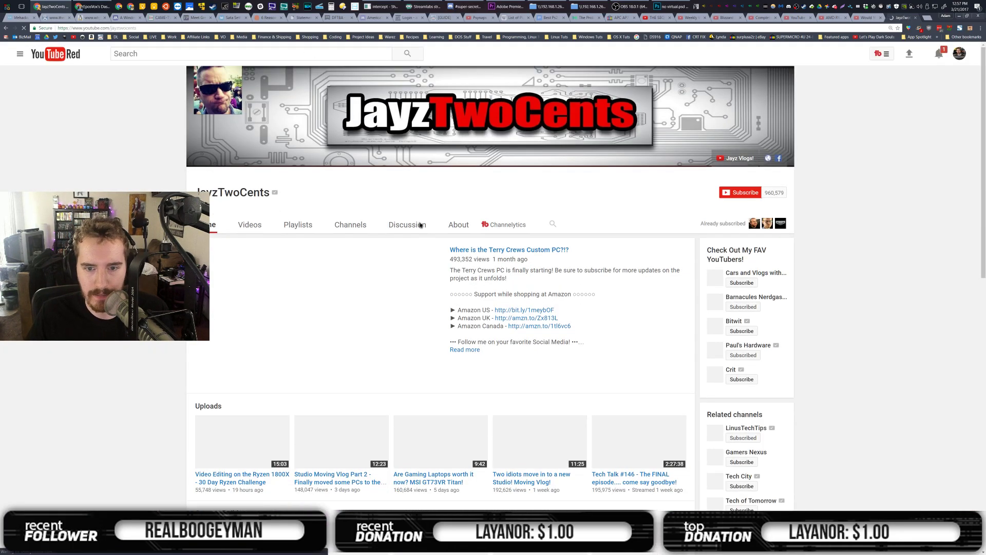
{"action": "left_click", "coordinate": [553, 225]}
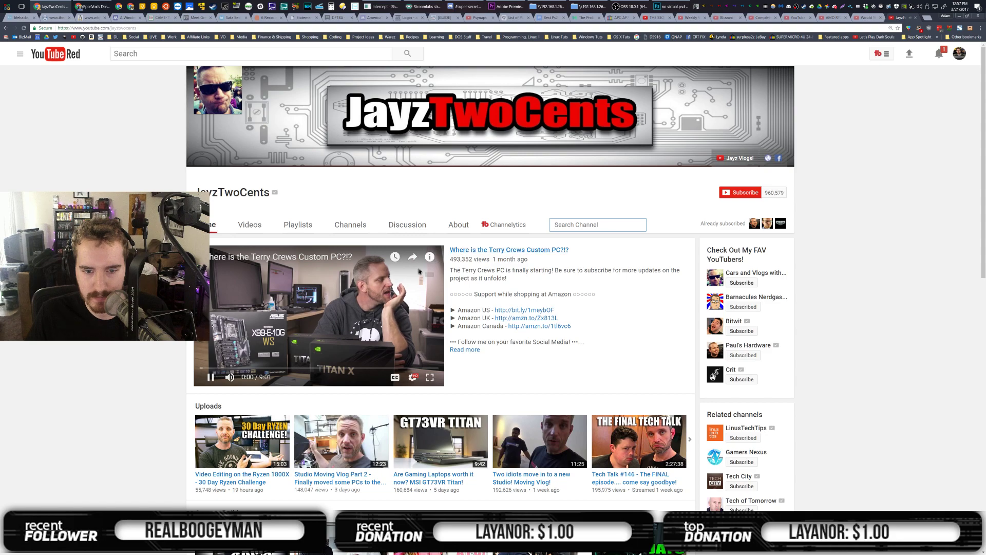
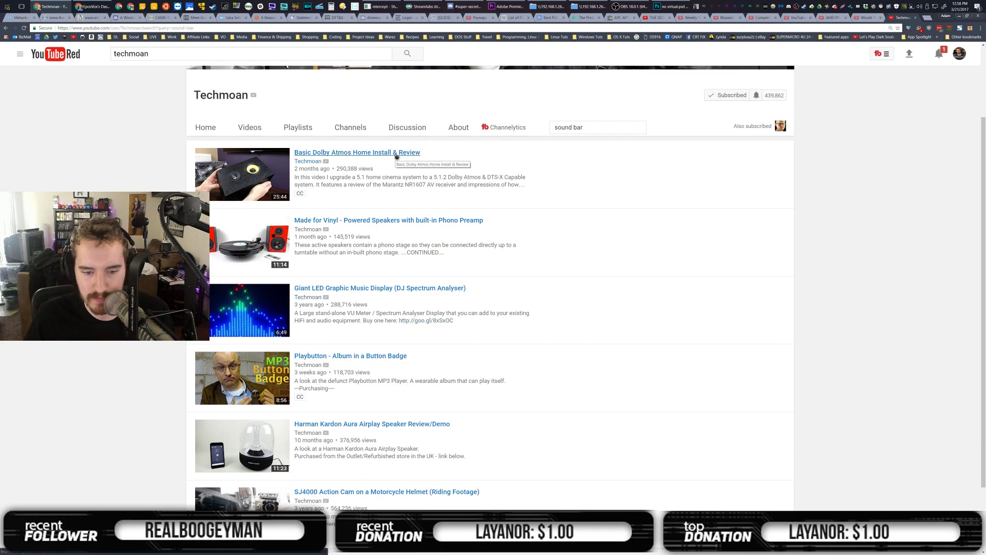
Search all of YouTube for "sound bar review" and open the LG LAS454B 2.1 Soundbar In-depth Review video
{"action": "left_click", "coordinate": [301, 54]}
{"action": "key", "text": "ctrl+a"}
{"action": "type", "text": "sound ba"}
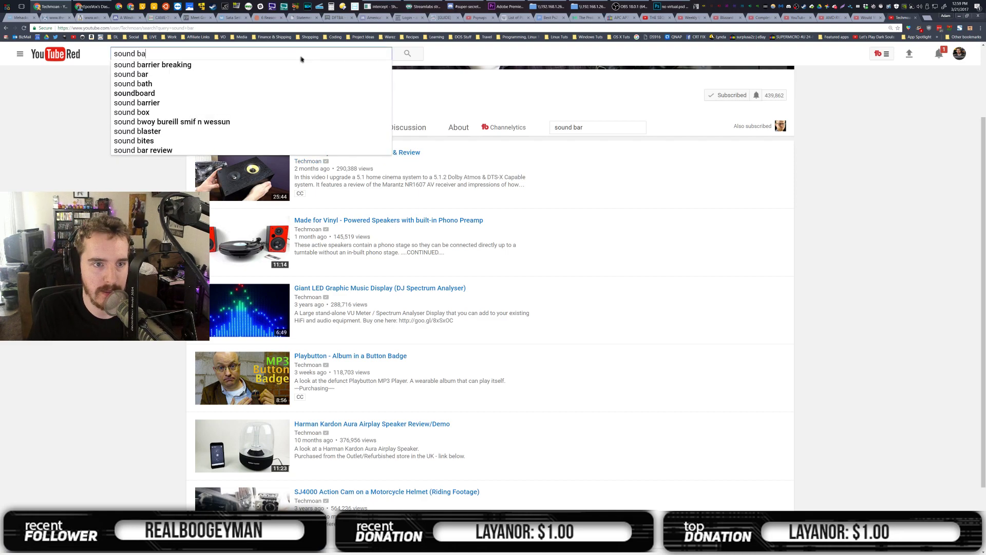
{"action": "type", "text": "r review"}
{"action": "key", "text": "Return"}
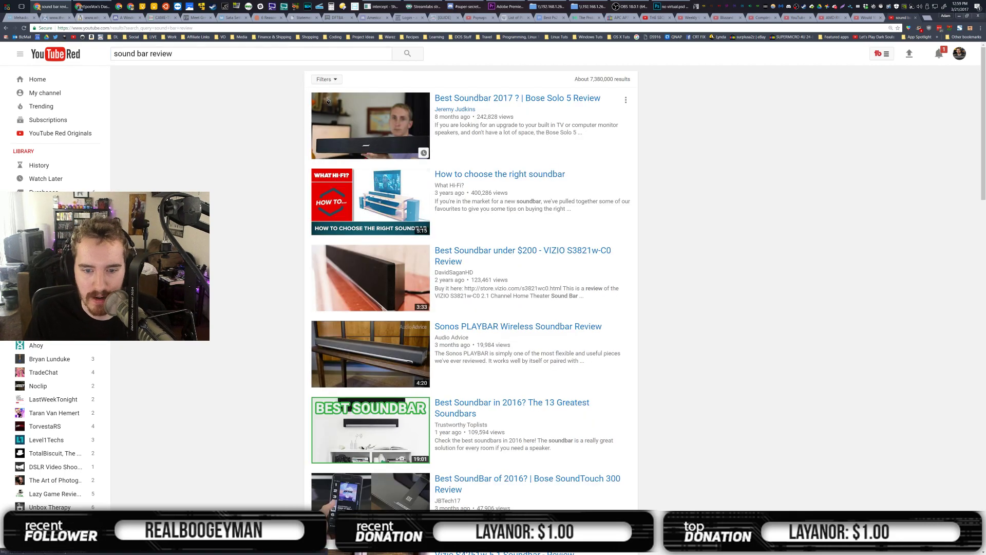
{"action": "scroll", "coordinate": [532, 298], "scroll_direction": "down", "scroll_amount": 3}
{"action": "scroll", "coordinate": [532, 299], "scroll_direction": "down", "scroll_amount": 5}
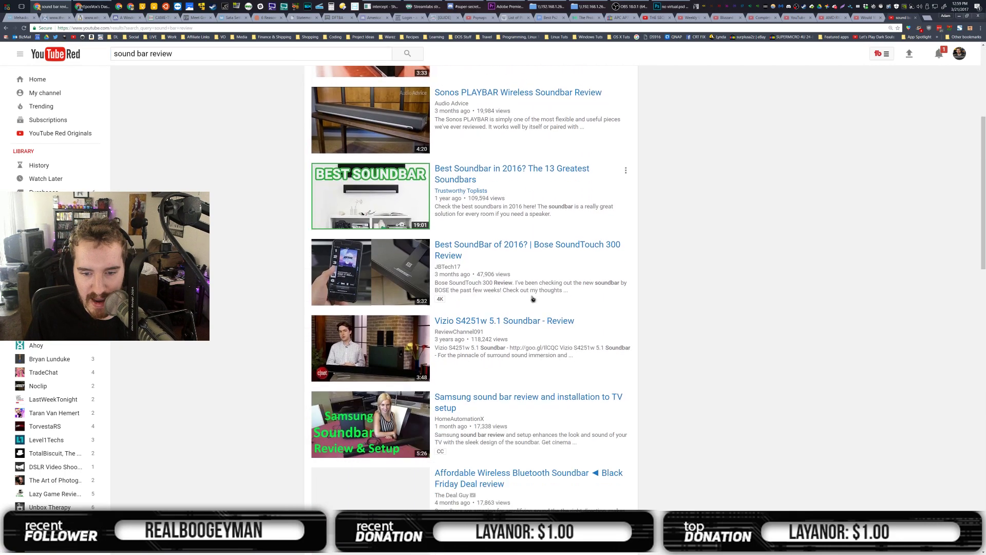
{"action": "scroll", "coordinate": [532, 299], "scroll_direction": "down", "scroll_amount": 10}
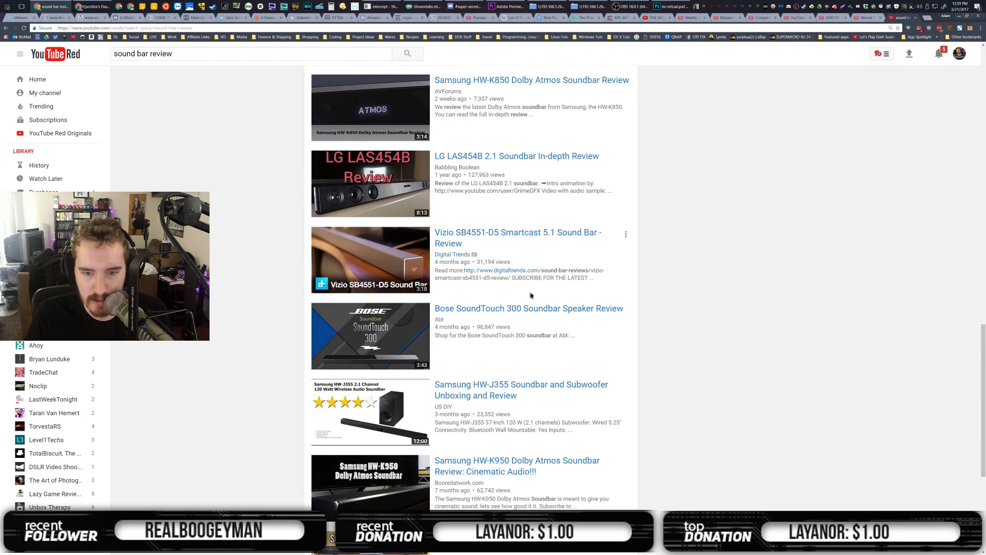
{"action": "left_click", "coordinate": [380, 190]}
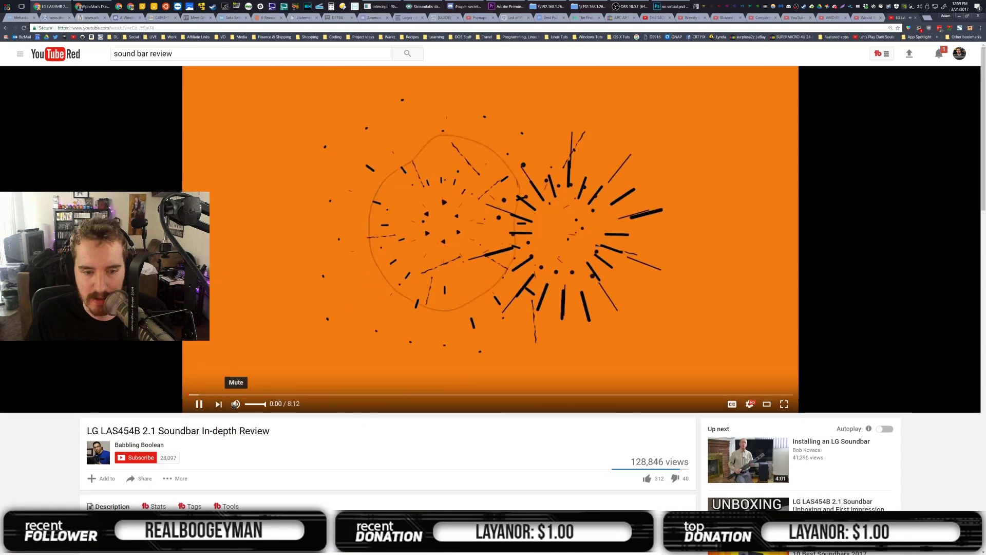
Skim the LG LAS454B video for usable soundbar footage and pause on the close-up at 1:05
{"action": "left_click", "coordinate": [341, 395]}
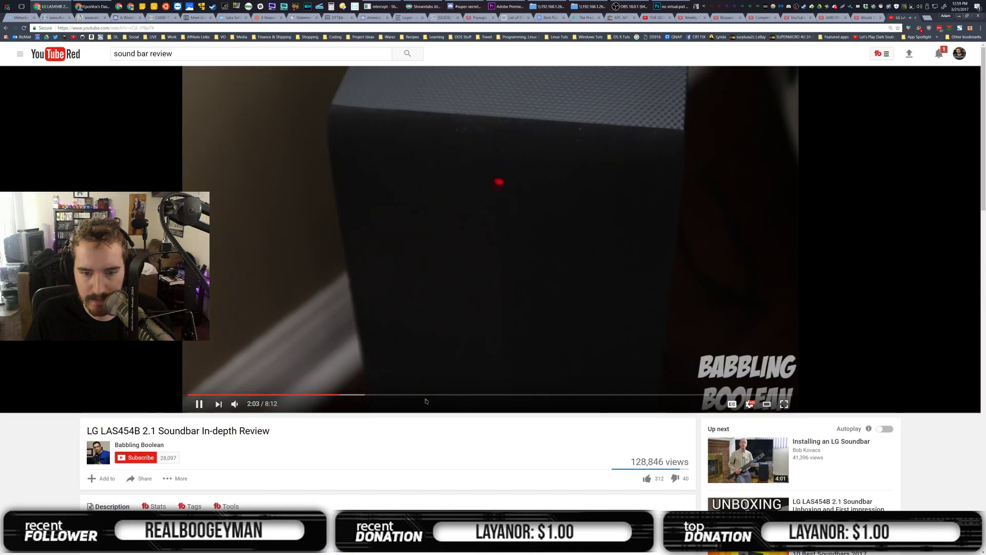
{"action": "left_click", "coordinate": [441, 395]}
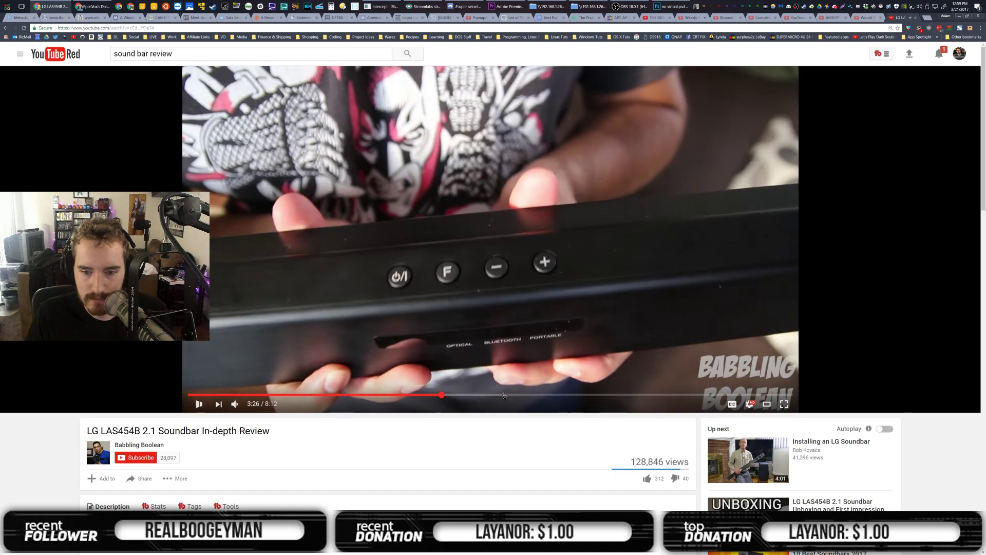
{"action": "left_click", "coordinate": [267, 395]}
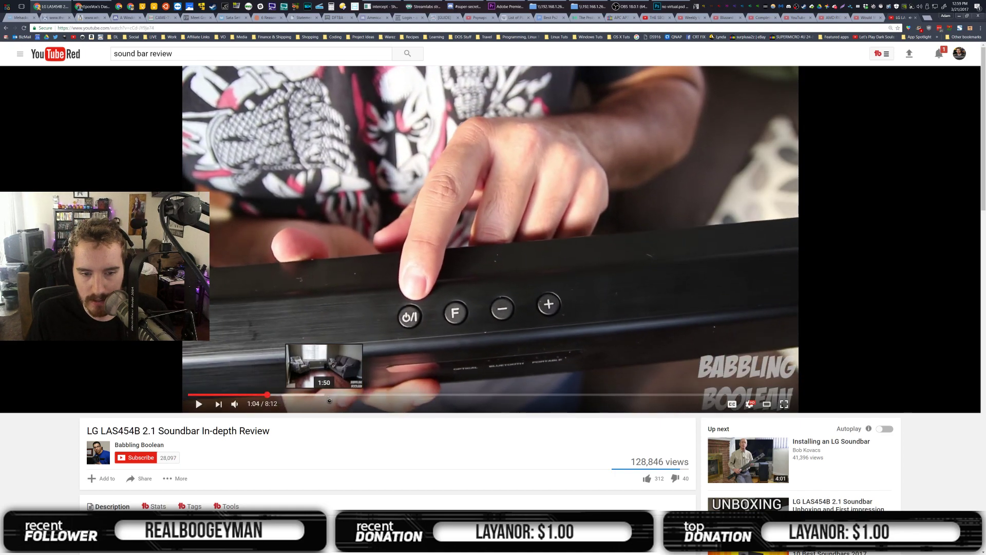
{"action": "key", "text": "space"}
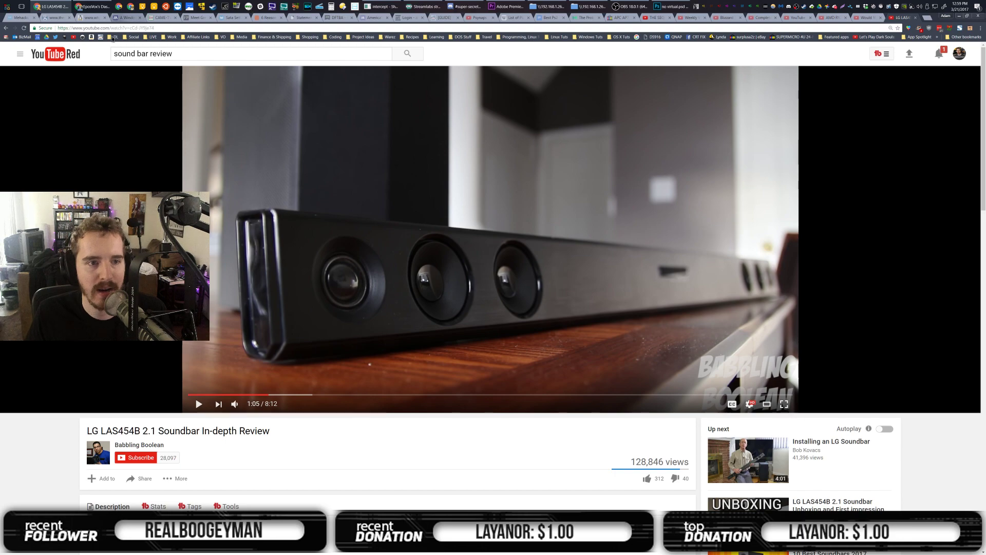
Launch JDownloader 2 and start downloading the LG LAS454B 2.1 Soundbar In-depth Review from LinkGrabber, then return to Chrome
{"action": "left_click", "coordinate": [6, 6]}
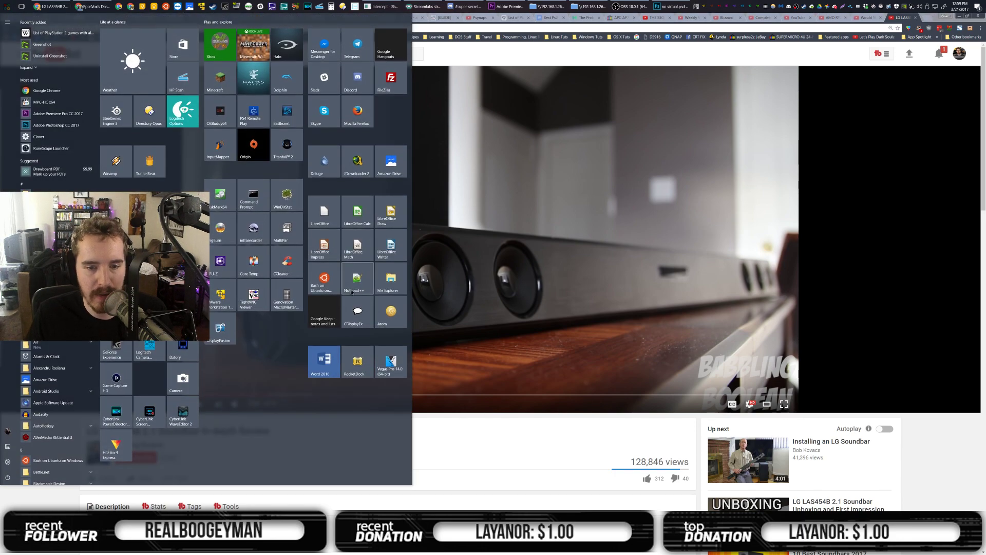
{"action": "left_click", "coordinate": [368, 172]}
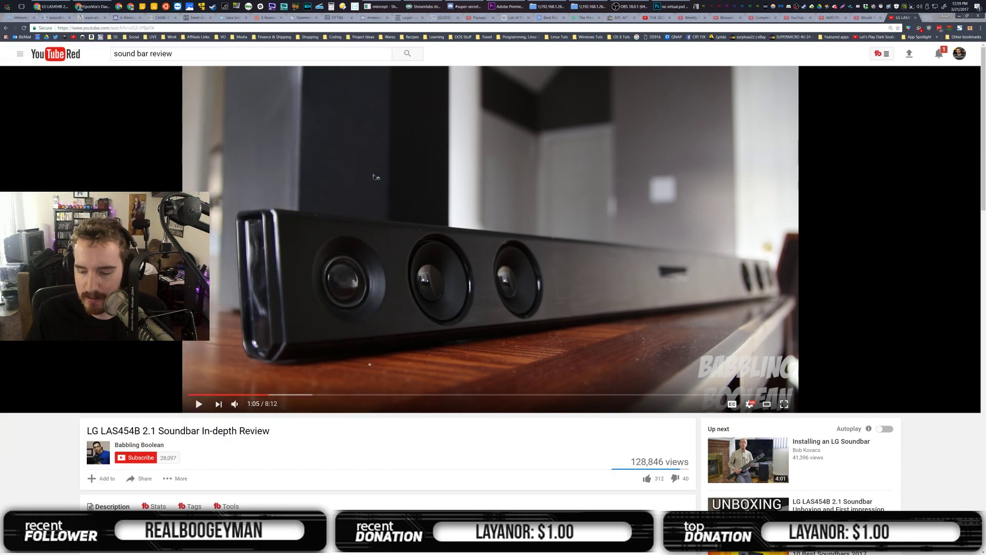
{"action": "left_click", "coordinate": [939, 54]}
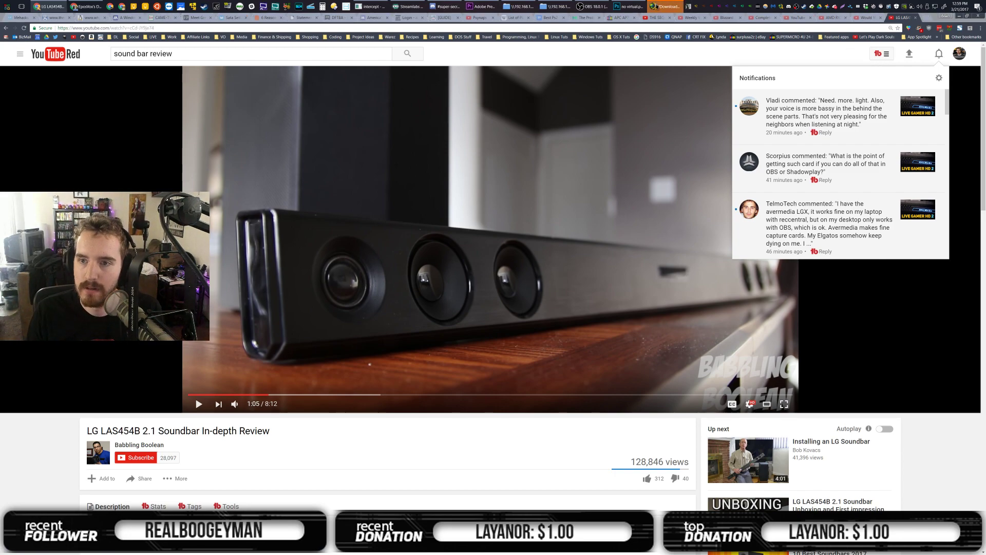
{"action": "mouse_move", "coordinate": [665, 6]}
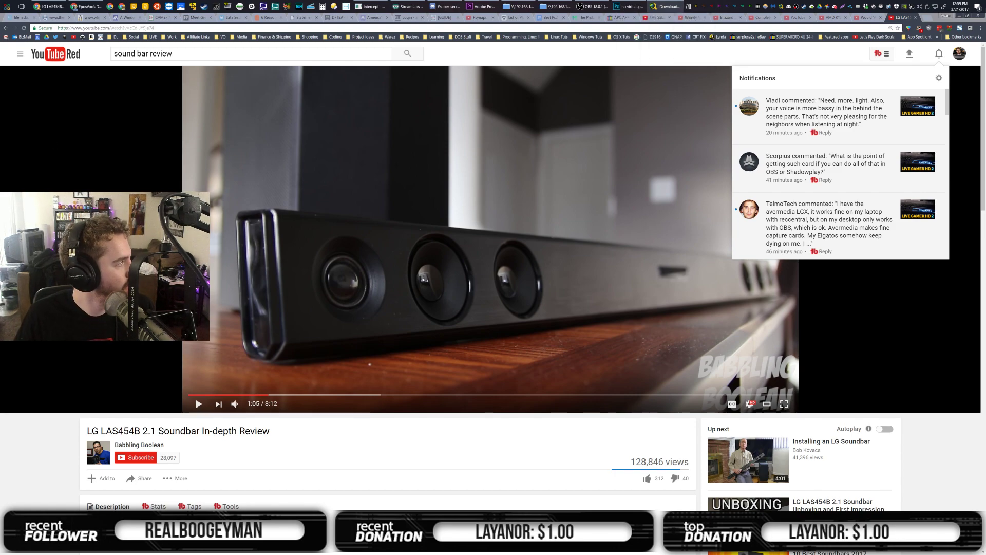
{"action": "left_click_drag", "start_coordinate": [0, 178], "coordinate": [371, 176]}
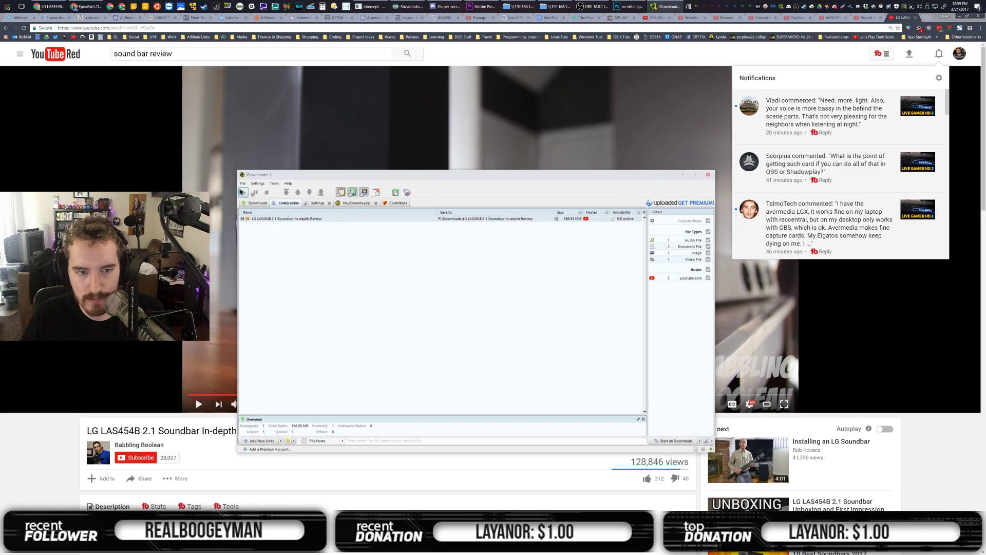
{"action": "left_click", "coordinate": [243, 193]}
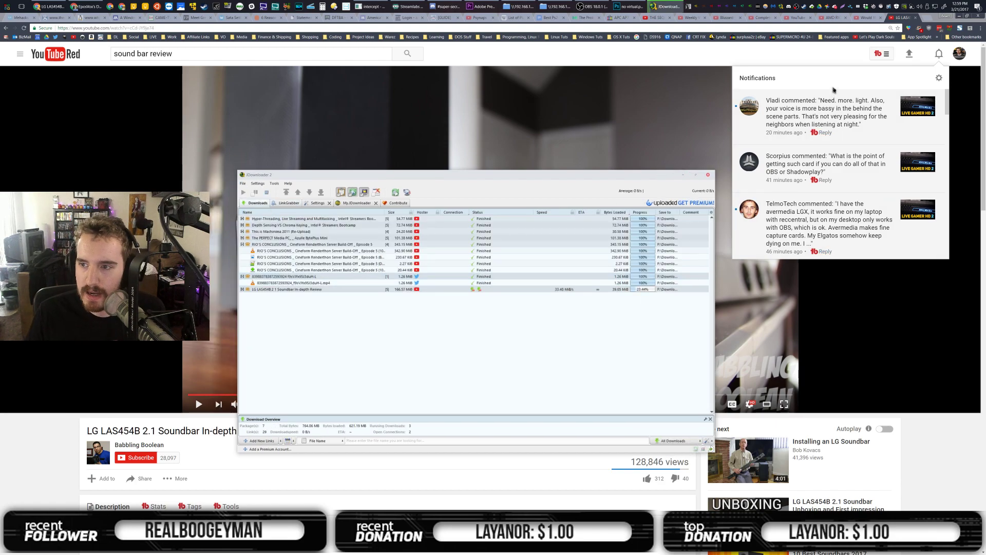
{"action": "left_click", "coordinate": [836, 80]}
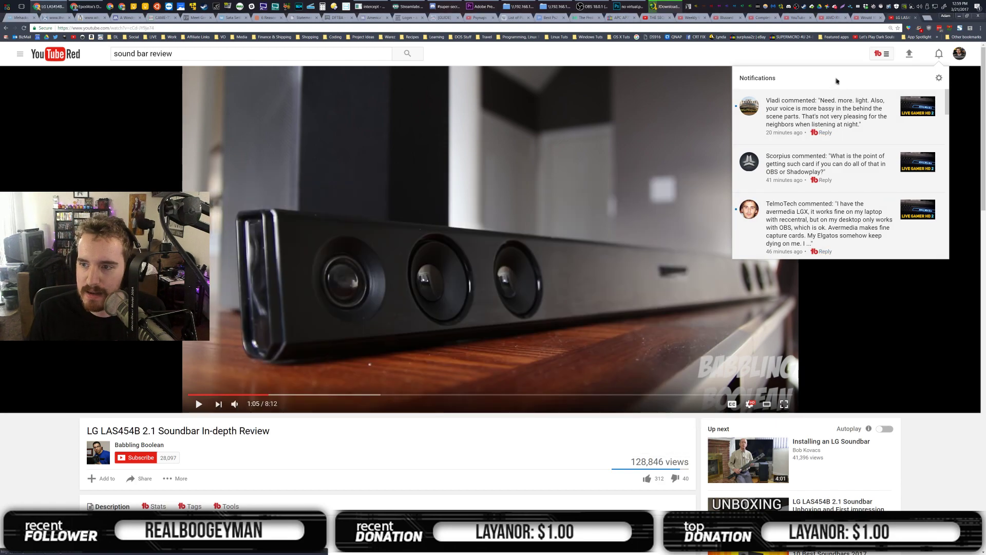
Reply "It's always going to be bassy in the desktop VO recordings. Baller voiceover mic lol" to the newest comment notification, then close the notifications
{"action": "left_click", "coordinate": [825, 133]}
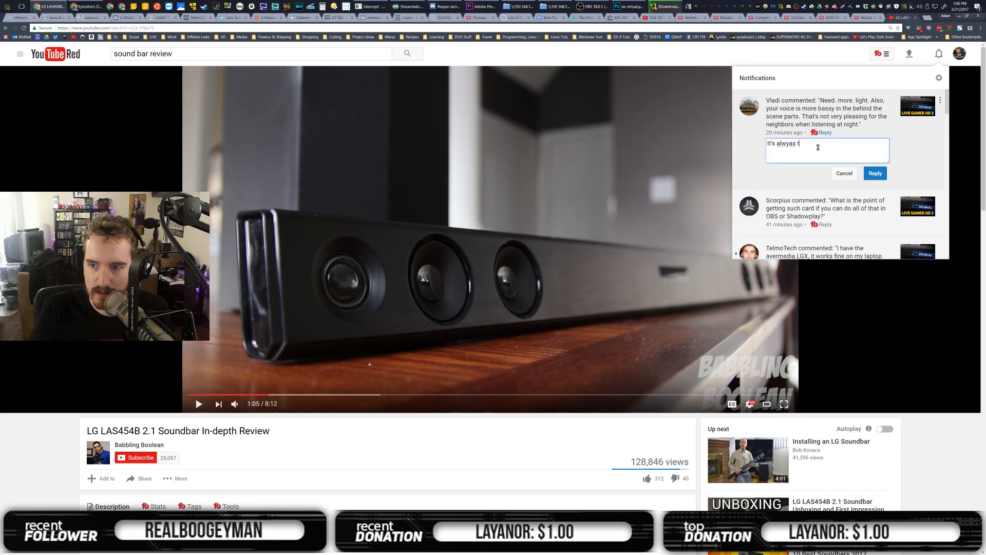
{"action": "type", "text": "It's always goin"}
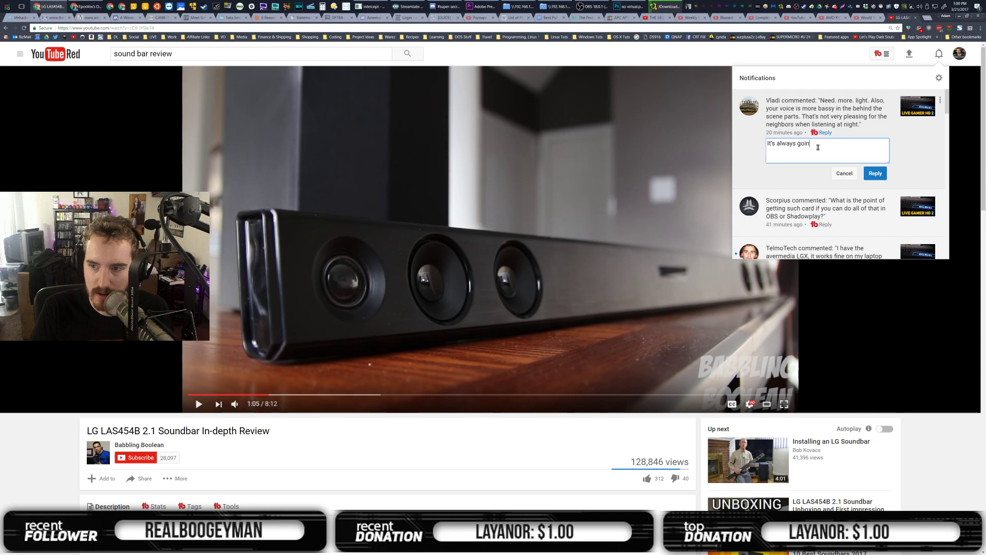
{"action": "type", "text": "g to be bassy in the desktop VO re"}
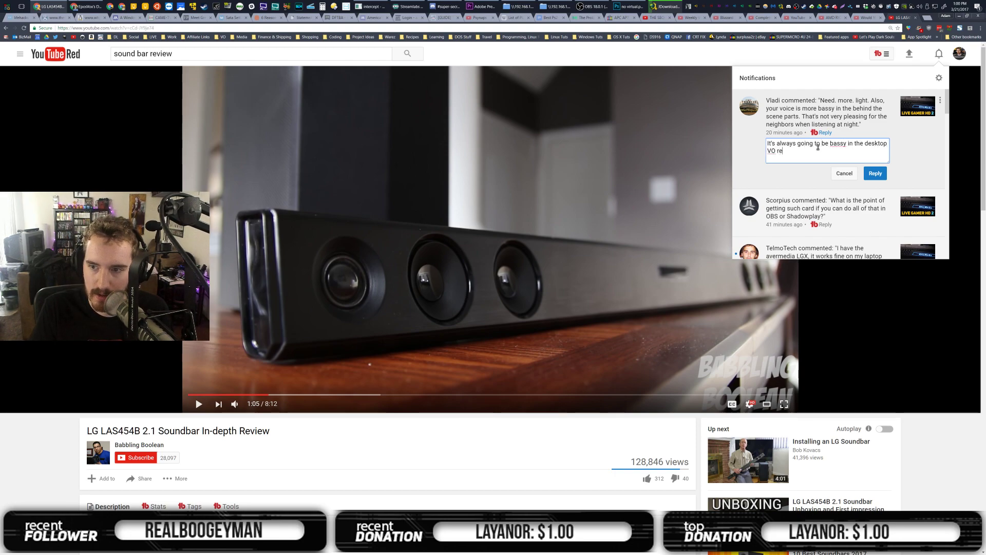
{"action": "type", "text": "cordings. Baller voiceover mic lol"}
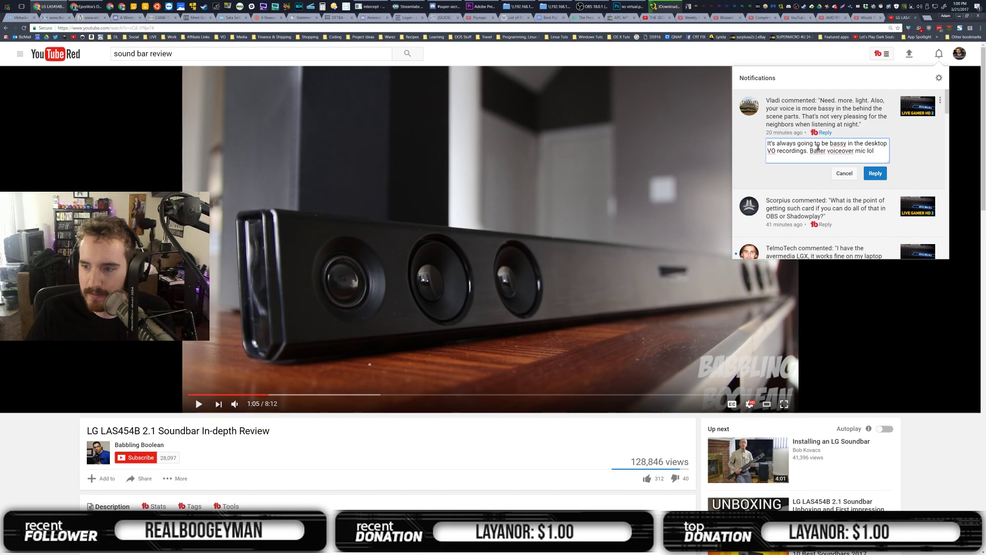
{"action": "left_click", "coordinate": [868, 173]}
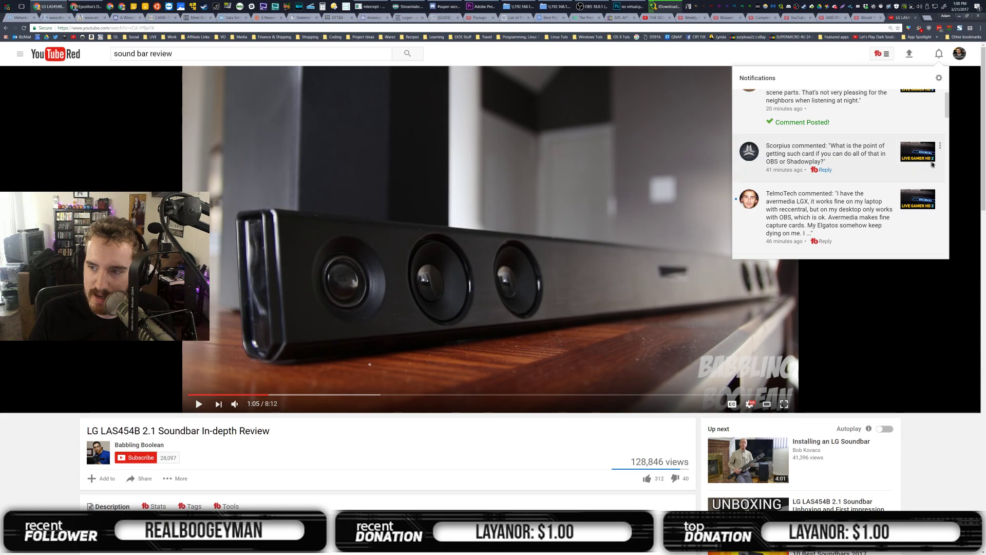
{"action": "left_click", "coordinate": [706, 48]}
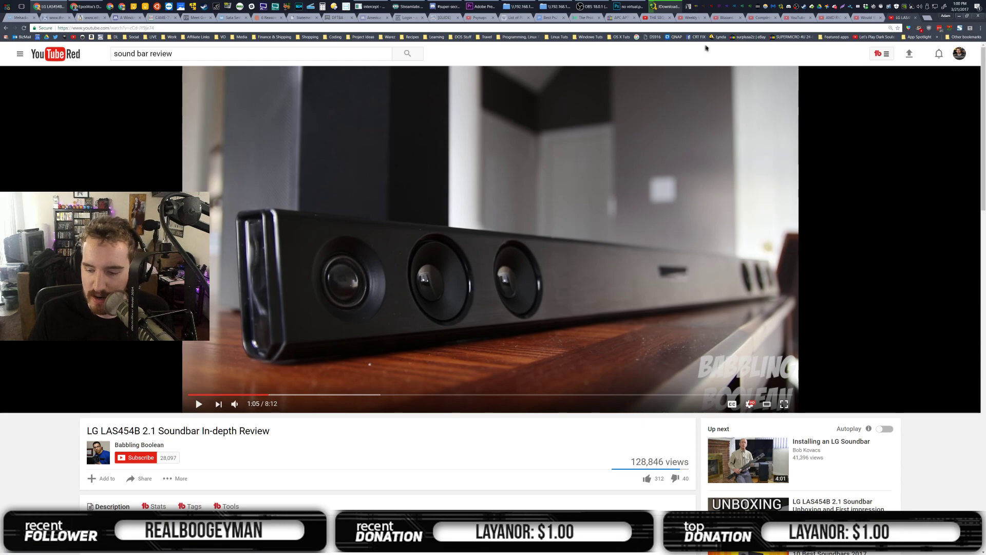
Check the soundbar review's download progress in JDownloader, then switch to Premiere Pro
{"action": "left_click", "coordinate": [639, 4]}
{"action": "left_click", "coordinate": [666, 6]}
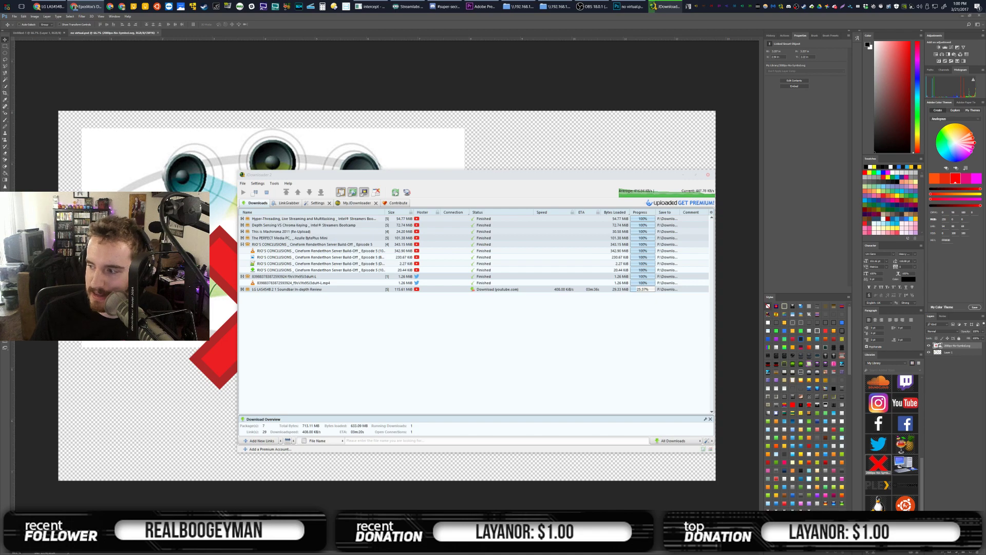
{"action": "left_click", "coordinate": [481, 6]}
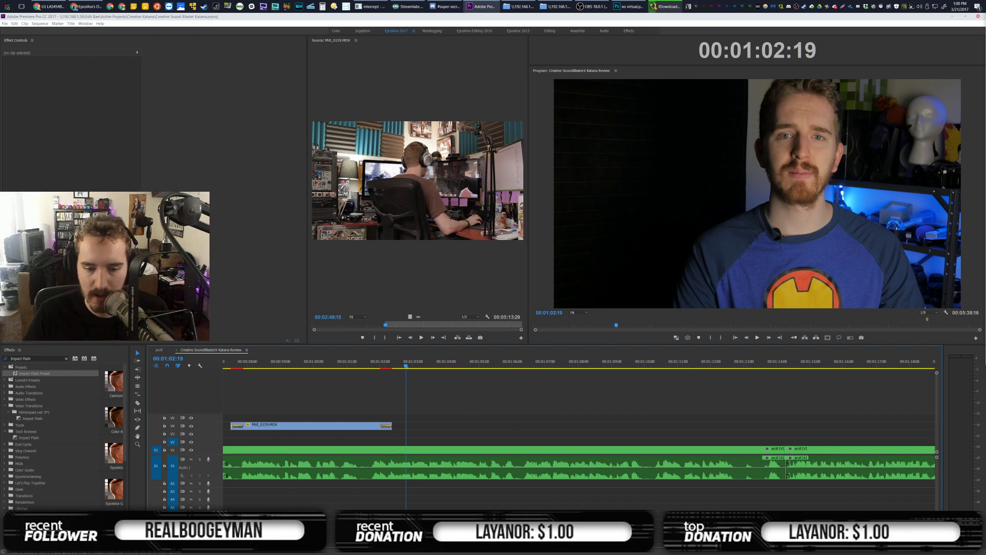
Play the sequence on from 00:01:02:19 and add a timeline marker at 00:01:10:03
{"action": "key", "text": "minus"}
{"action": "key", "text": "minus"}
{"action": "key", "text": "equal"}
{"action": "key", "text": "equal"}
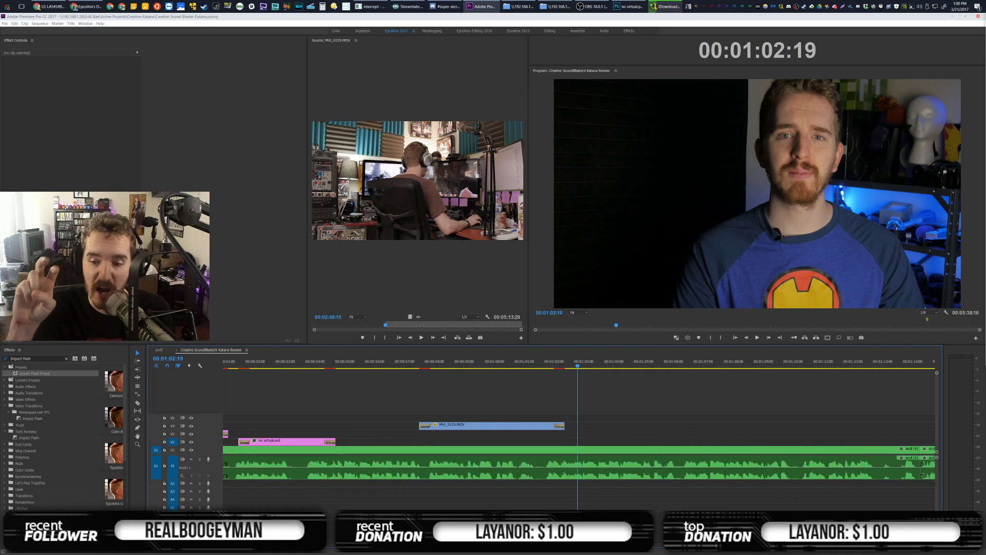
{"action": "scroll", "coordinate": [647, 410], "scroll_direction": "down", "scroll_amount": 3}
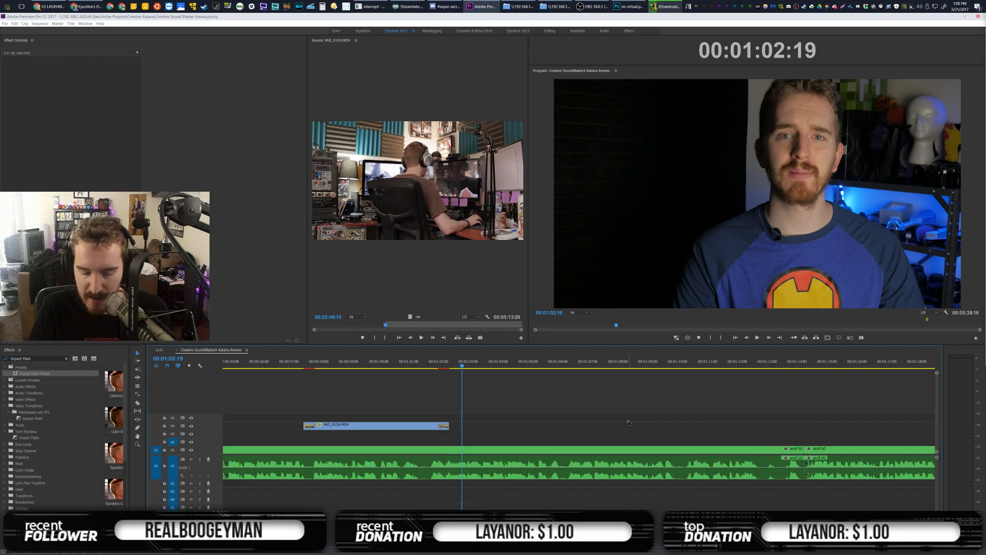
{"action": "key", "text": "space"}
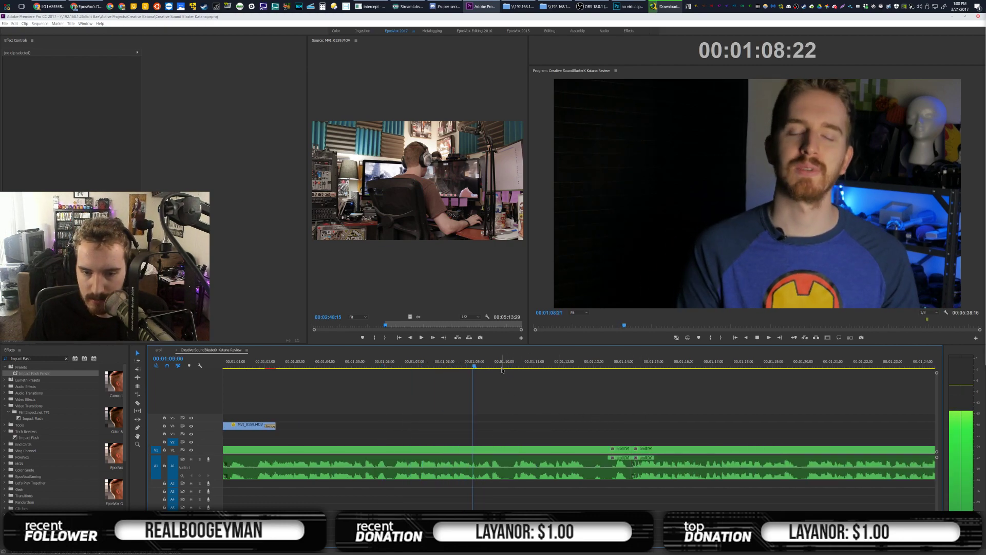
{"action": "left_click", "coordinate": [508, 364]}
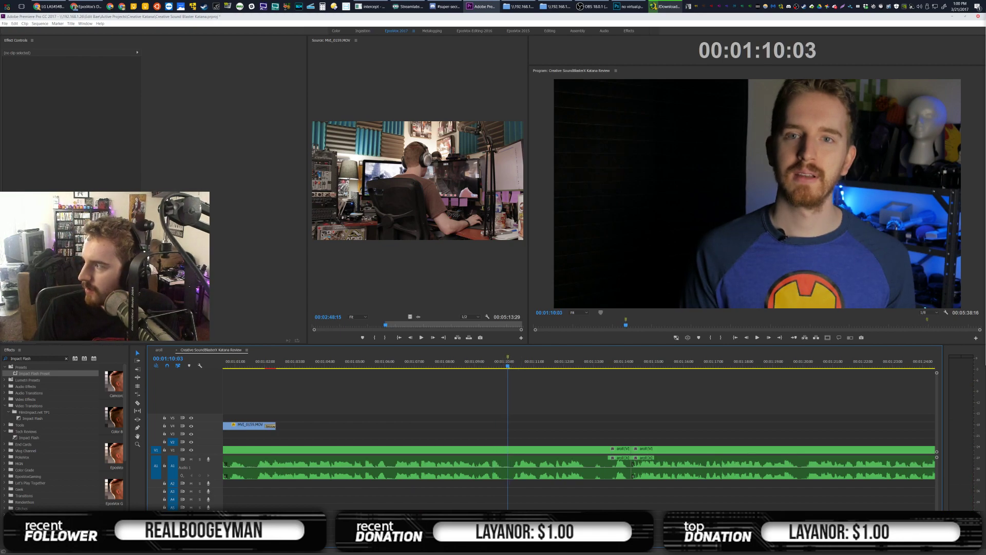
{"action": "key", "text": "Return"}
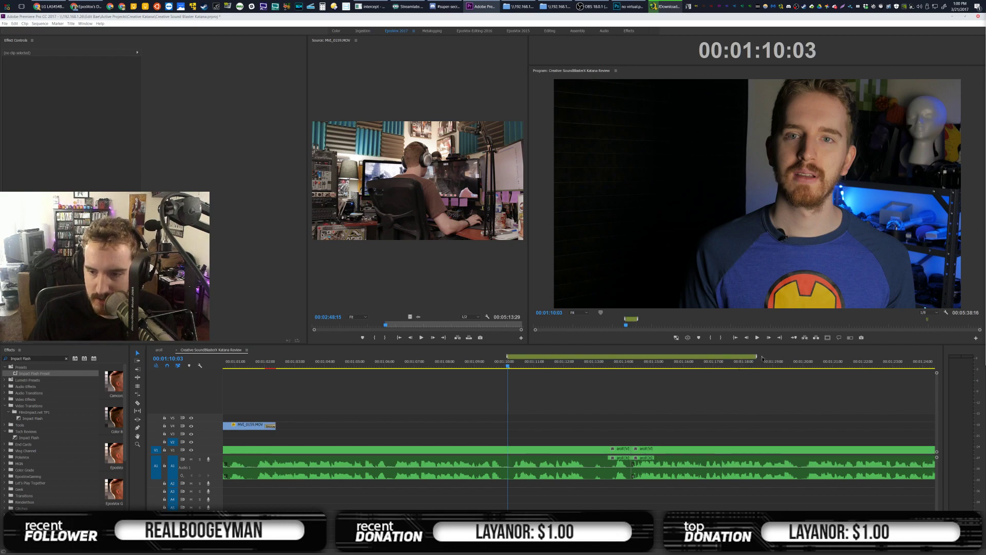
Name the marker "Sound bar in Living Room Clip", shorten it to about two seconds and shift its start to about 00:01:08
{"action": "left_click_drag", "start_coordinate": [758, 357], "coordinate": [729, 362]}
{"action": "left_click", "coordinate": [508, 360]}
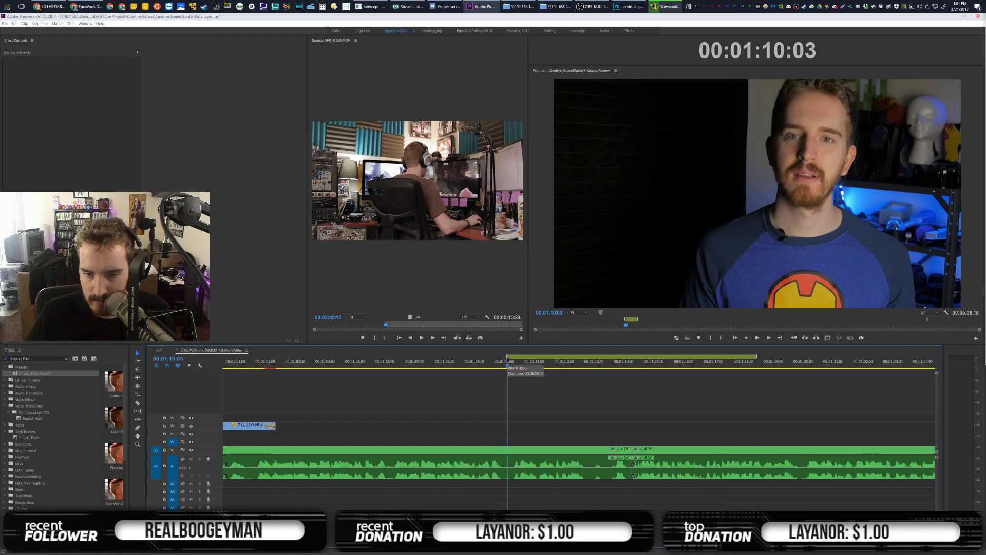
{"action": "double_click", "coordinate": [507, 360]}
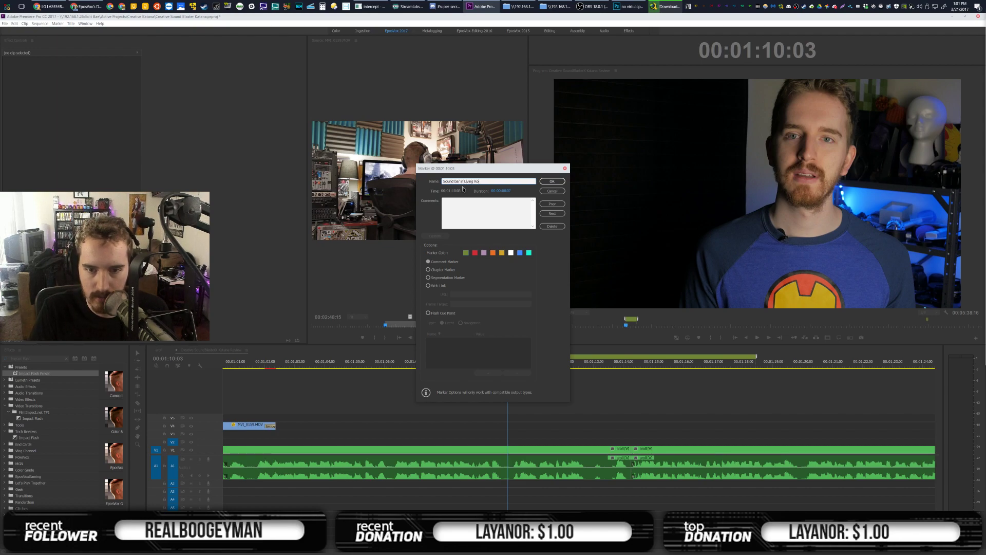
{"action": "left_click", "coordinate": [504, 190]}
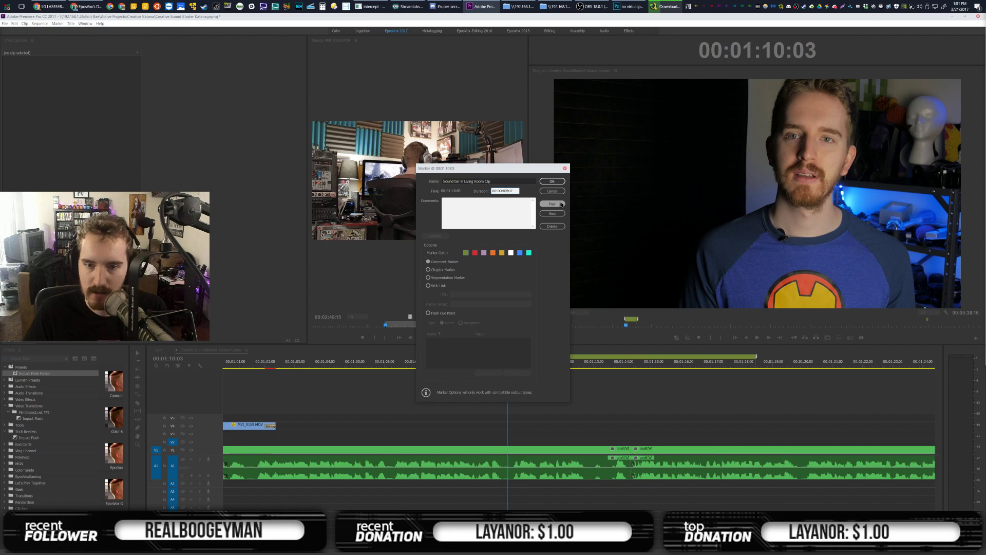
{"action": "key", "text": "Return"}
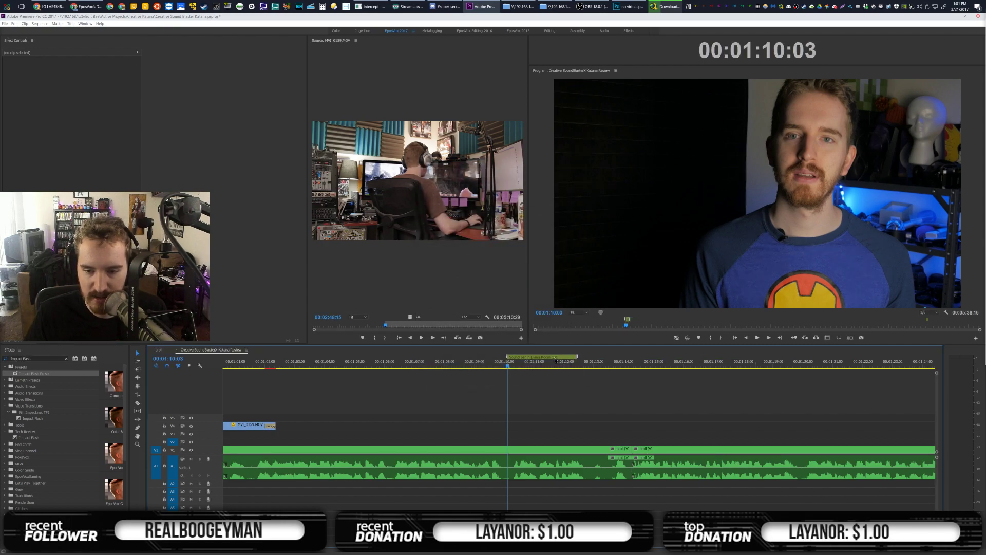
{"action": "left_click_drag", "start_coordinate": [555, 360], "coordinate": [493, 358]}
Place P1010323.MP4 on V2 at about 00:01:14 with an Impact Flash transition at its start
{"action": "key", "text": "space"}
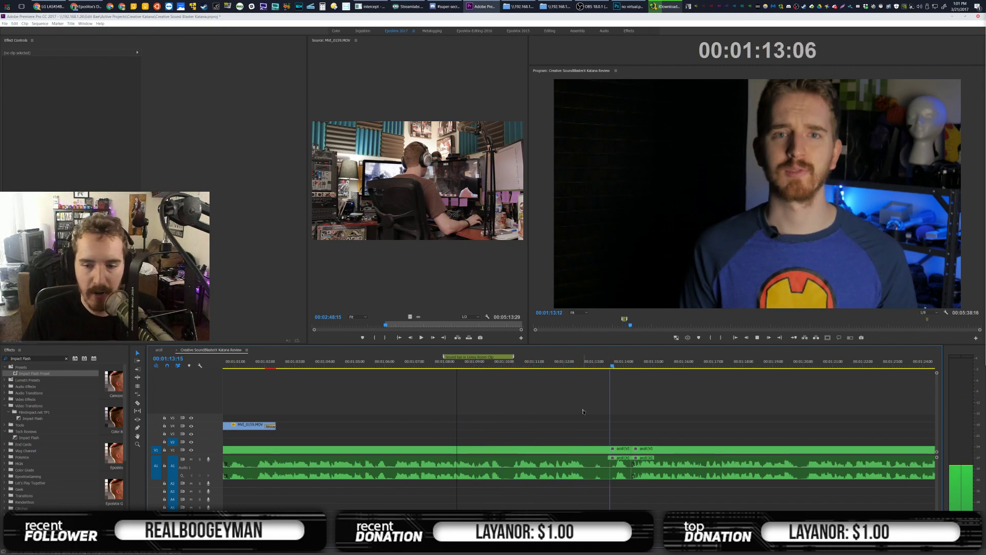
{"action": "scroll", "coordinate": [642, 390], "scroll_direction": "down", "scroll_amount": 2}
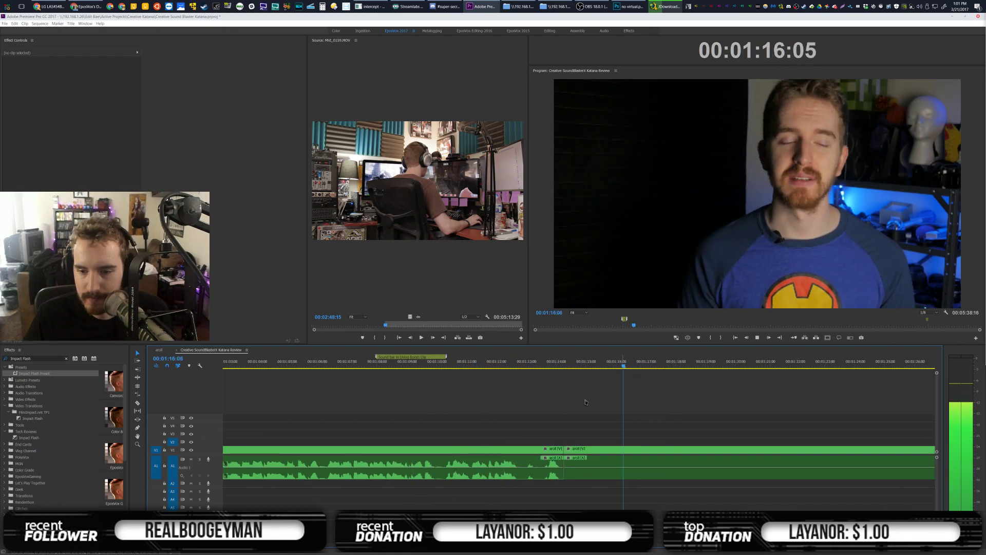
{"action": "left_click", "coordinate": [560, 363]}
{"action": "scroll", "coordinate": [672, 400], "scroll_direction": "down", "scroll_amount": 2}
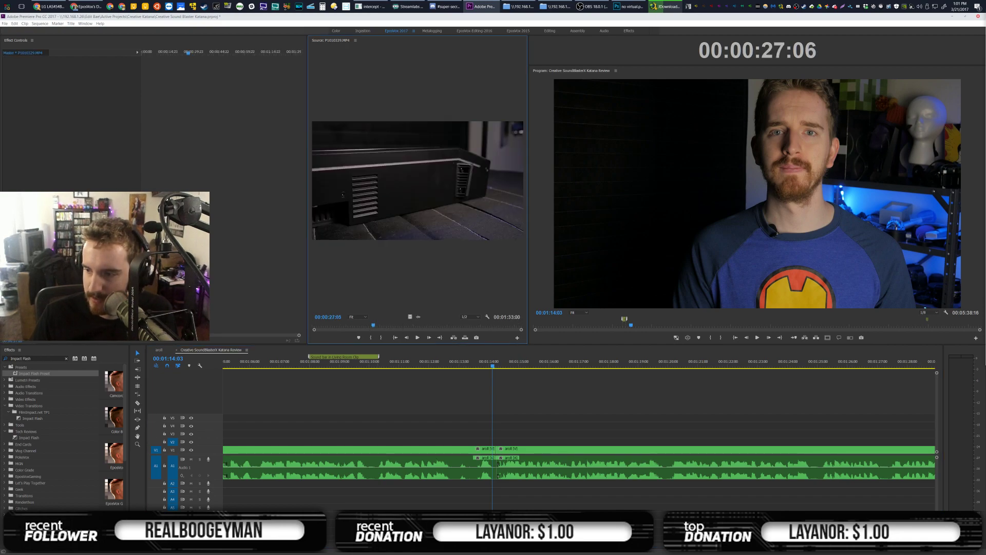
{"action": "left_click_drag", "start_coordinate": [342, 328], "coordinate": [492, 441]}
{"action": "key", "text": "i"}
{"action": "left_click", "coordinate": [492, 441]}
{"action": "key", "text": "ctrl+d"}
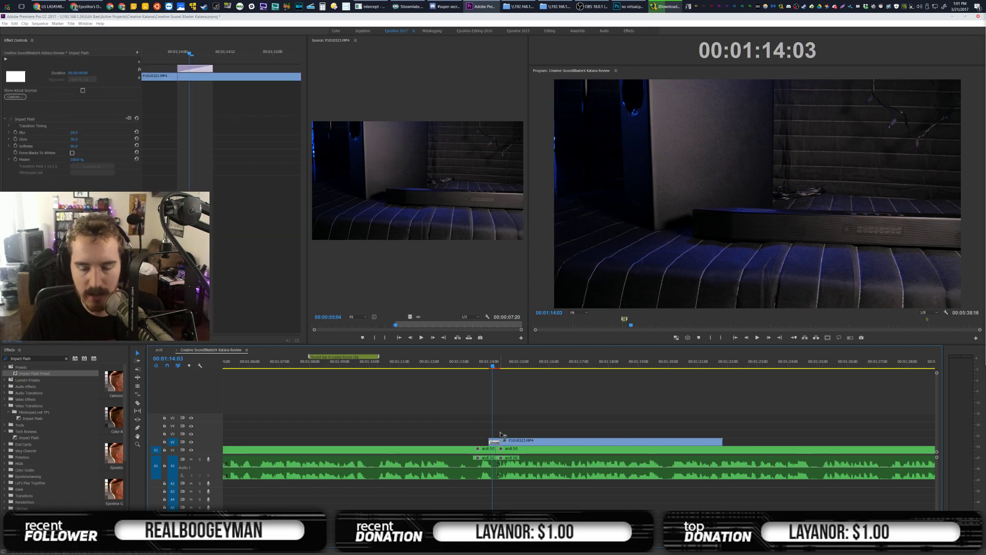
Play through the new clip's opening to 00:01:17:17 and save the project
{"action": "left_click", "coordinate": [477, 359]}
{"action": "left_click", "coordinate": [534, 404]}
{"action": "key", "text": "space"}
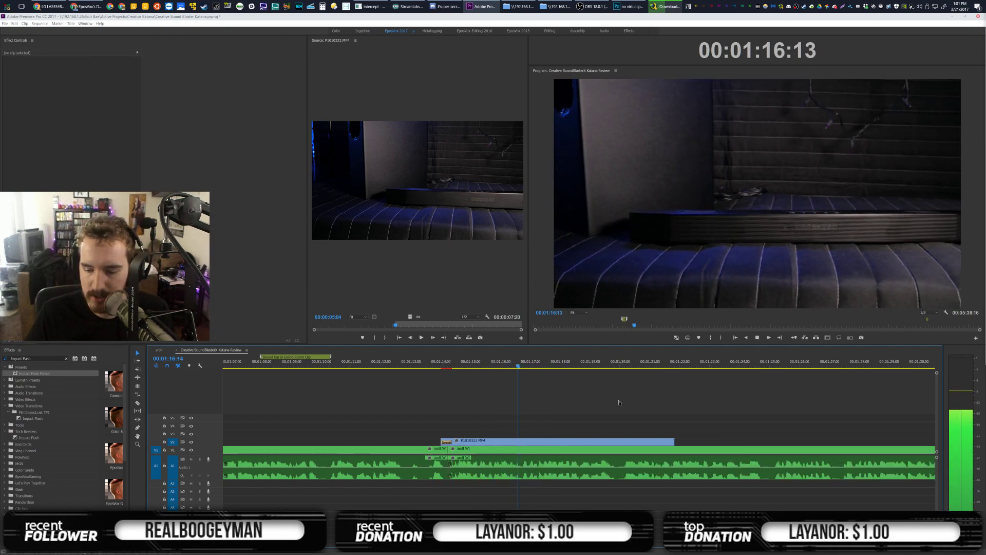
{"action": "key", "text": "space"}
{"action": "key", "text": "ctrl+s"}
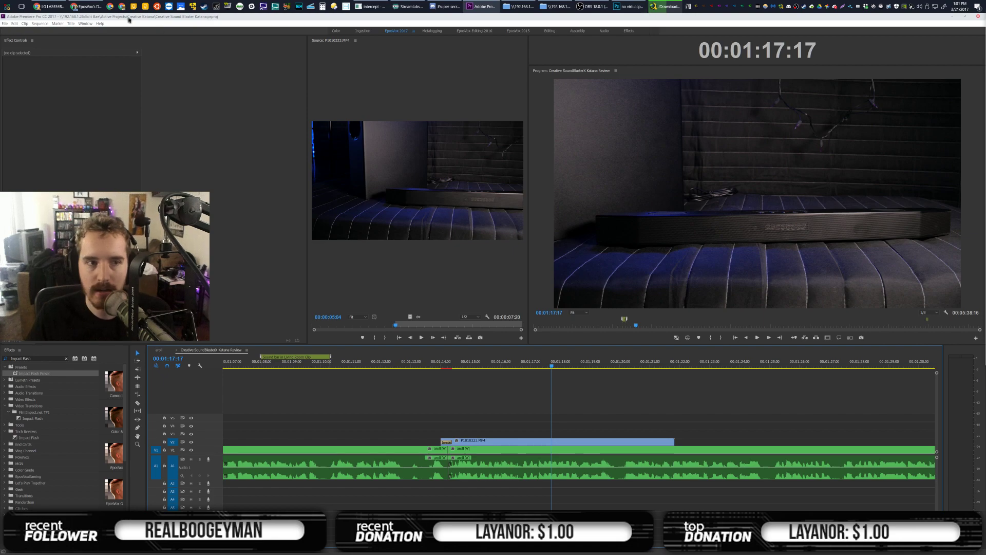
{"action": "left_click", "coordinate": [50, 6]}
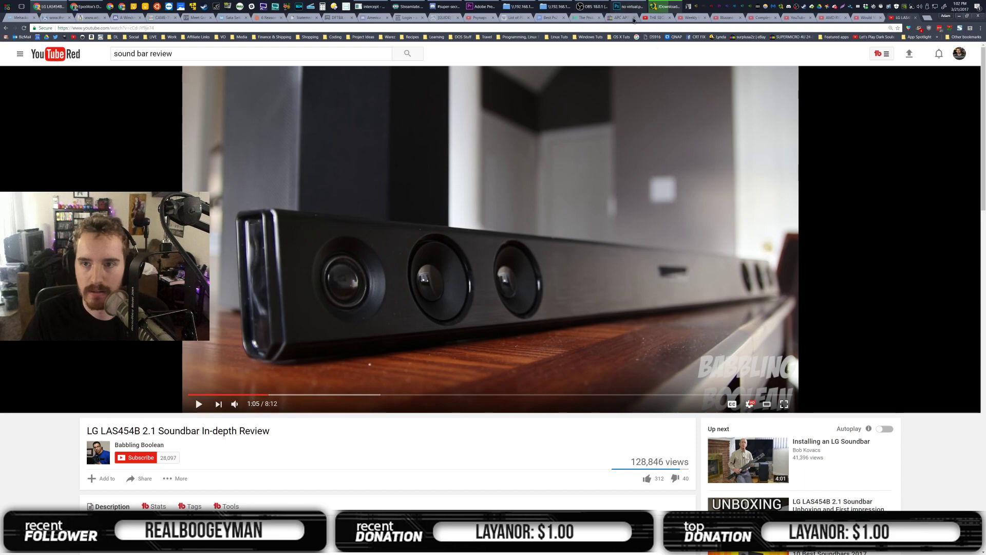
{"action": "left_click", "coordinate": [485, 4]}
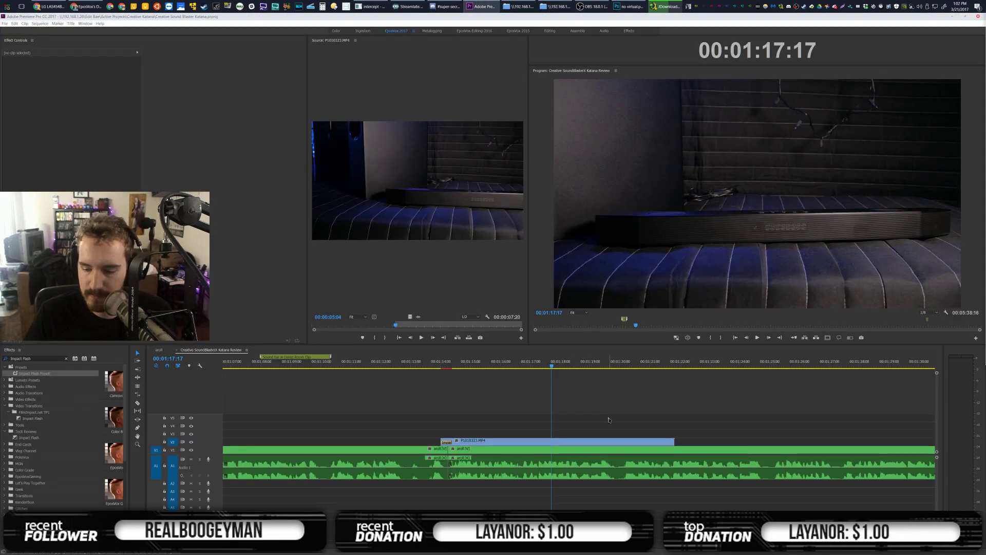
{"action": "scroll", "coordinate": [585, 413], "scroll_direction": "down", "scroll_amount": 2}
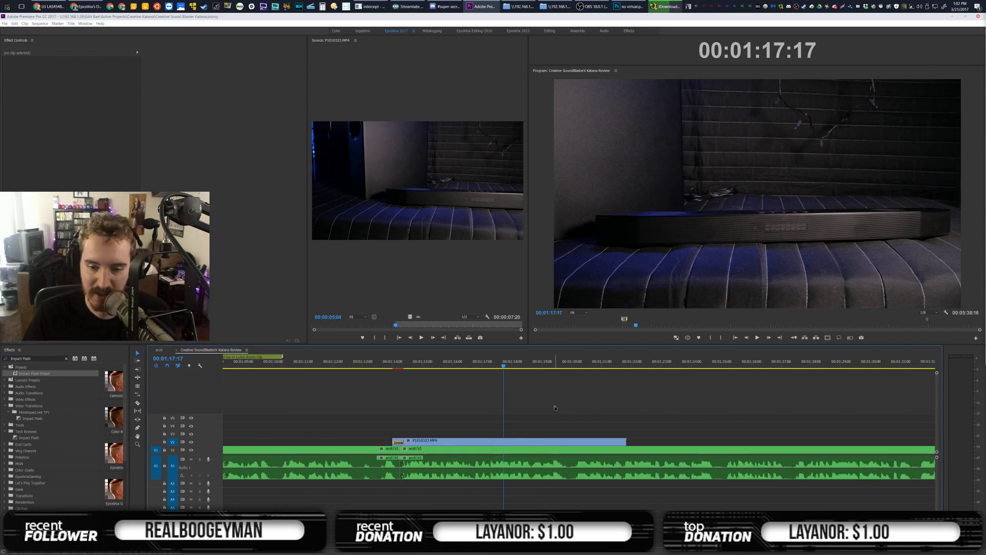
{"action": "scroll", "coordinate": [554, 409], "scroll_direction": "down", "scroll_amount": 4}
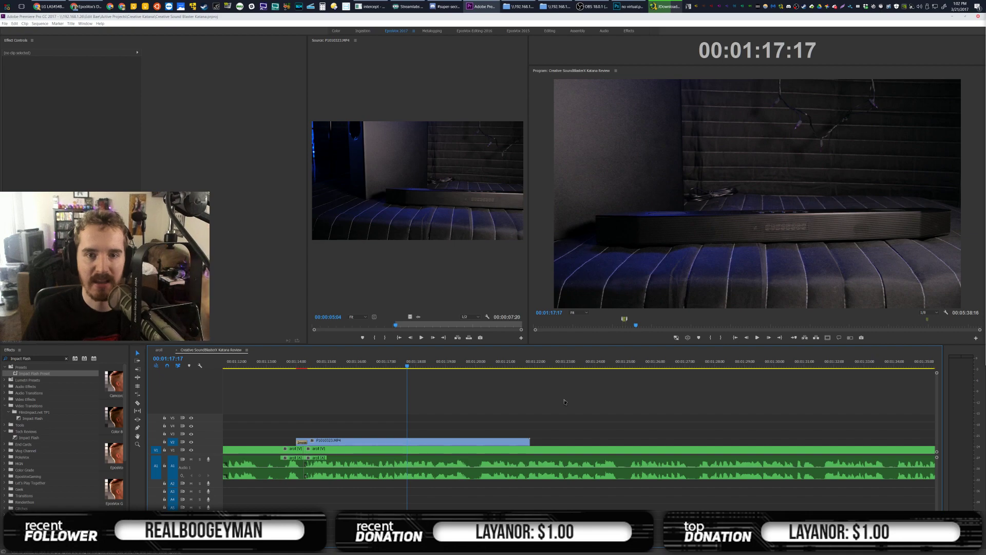
{"action": "left_click", "coordinate": [50, 6]}
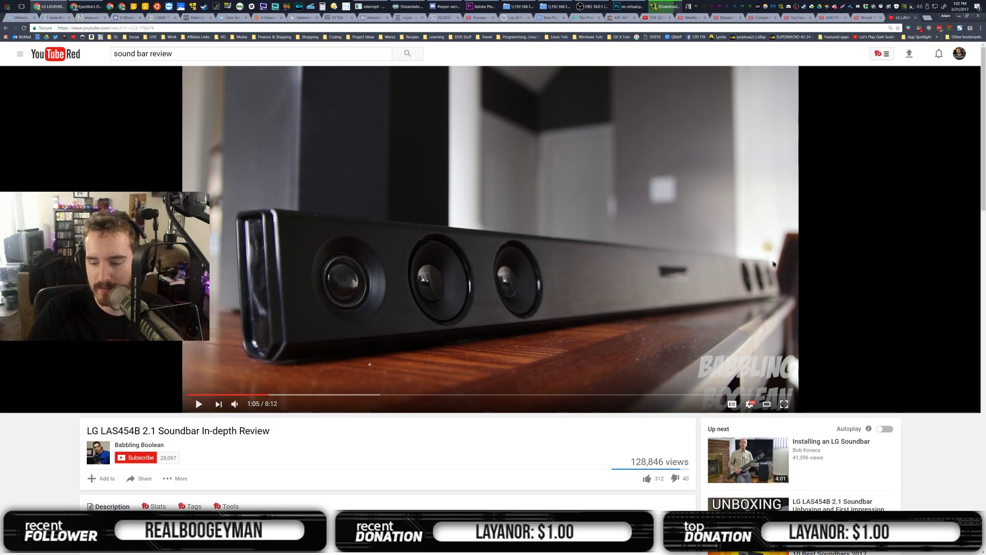
{"action": "left_click", "coordinate": [482, 6]}
Play on through the soundbar clip on V2 and park the playhead at 00:01:19:17
{"action": "scroll", "coordinate": [506, 406], "scroll_direction": "down", "scroll_amount": 3}
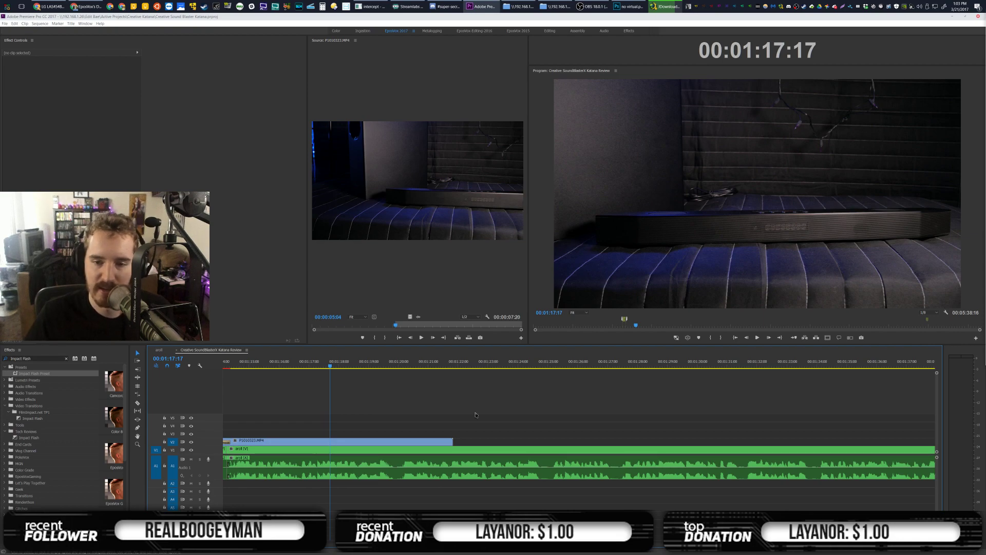
{"action": "scroll", "coordinate": [480, 414], "scroll_direction": "up", "scroll_amount": 4}
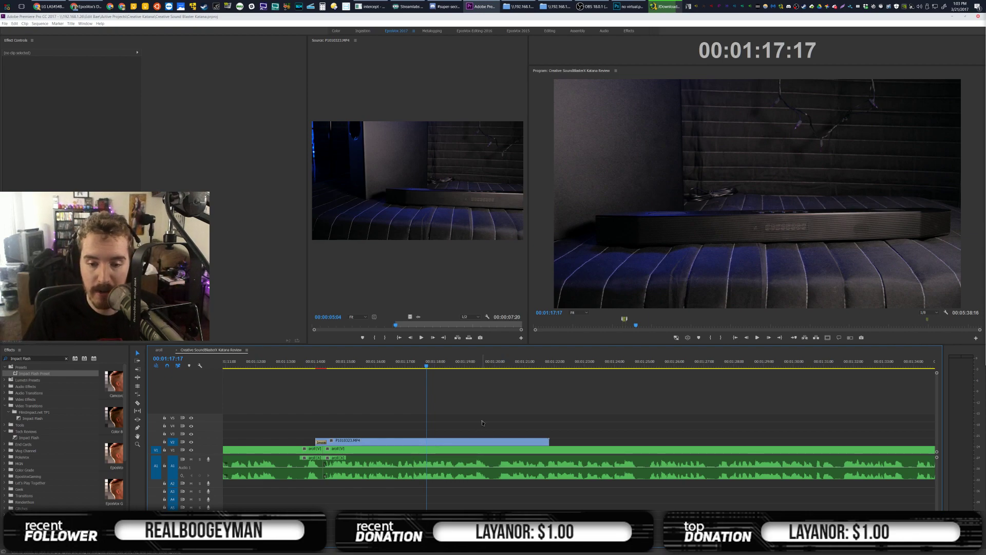
{"action": "key", "text": "space"}
{"action": "scroll", "coordinate": [516, 400], "scroll_direction": "down", "scroll_amount": 6}
{"action": "key", "text": "space"}
{"action": "left_click_drag", "start_coordinate": [437, 365], "coordinate": [429, 365]}
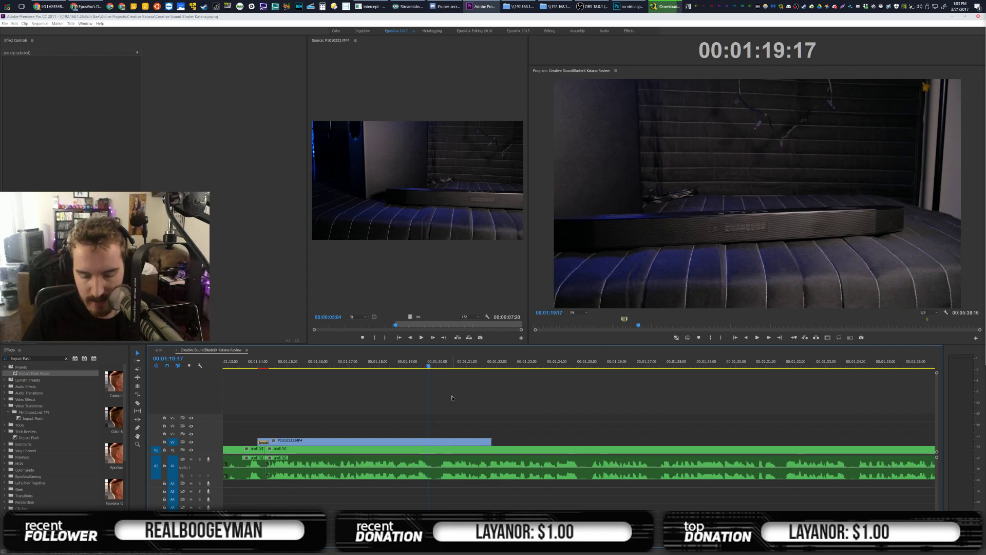
Import the Cash Register sound effect from File Explorer's Audio folder into the project's gfx bin
{"action": "left_click", "coordinate": [521, 6]}
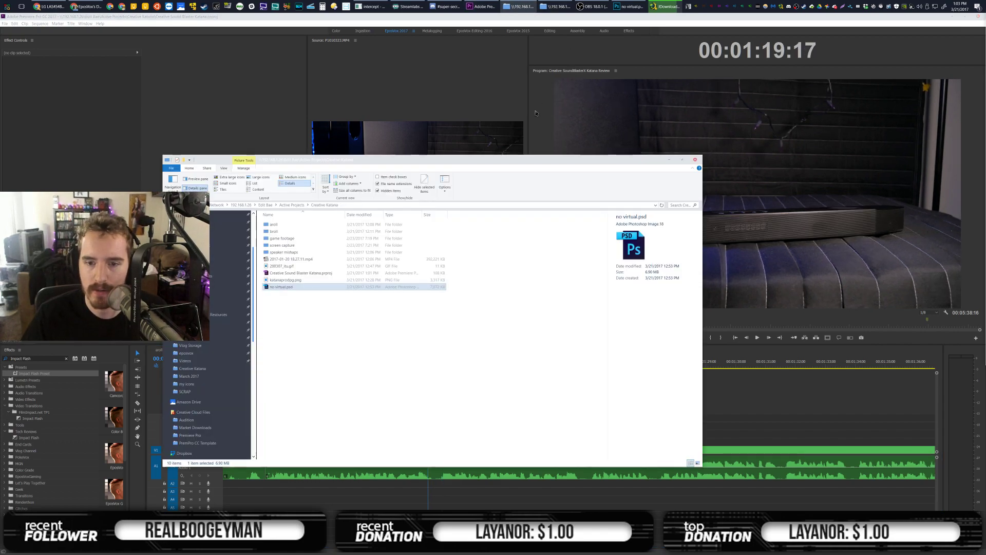
{"action": "left_click", "coordinate": [545, 6]}
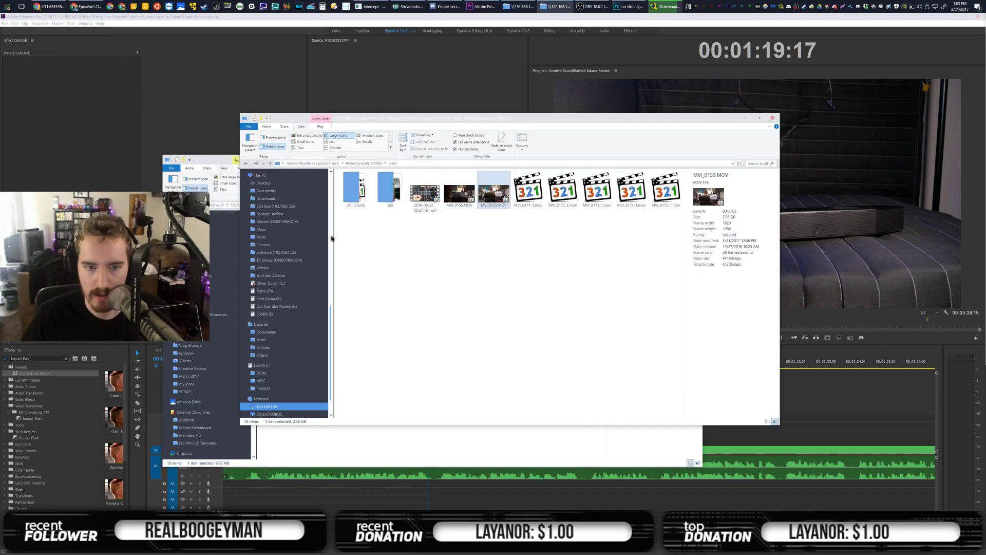
{"action": "scroll", "coordinate": [306, 265], "scroll_direction": "up", "scroll_amount": 2}
{"action": "scroll", "coordinate": [303, 272], "scroll_direction": "up", "scroll_amount": 9}
{"action": "left_click", "coordinate": [265, 279]}
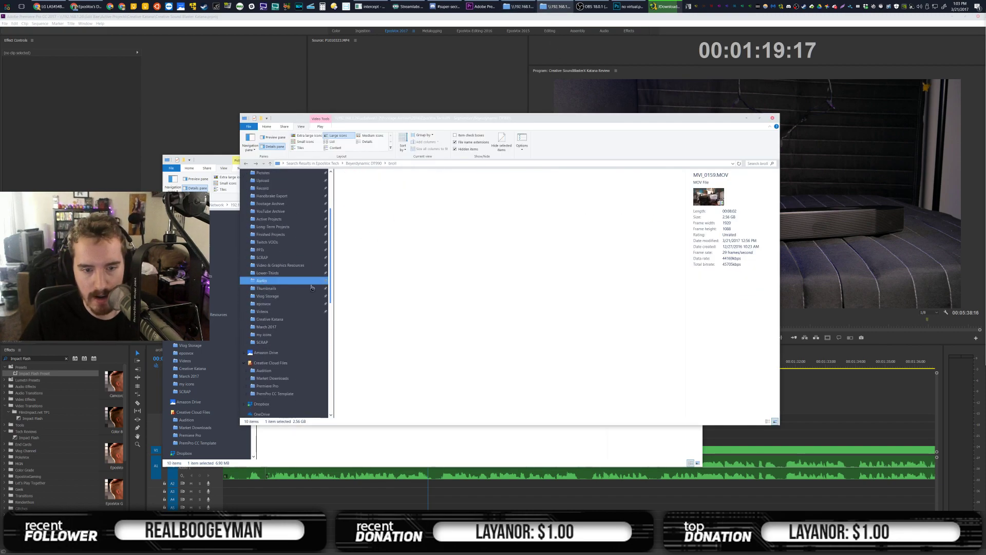
{"action": "scroll", "coordinate": [405, 345], "scroll_direction": "down", "scroll_amount": 4}
{"action": "left_click_drag", "start_coordinate": [366, 316], "coordinate": [985, 287]}
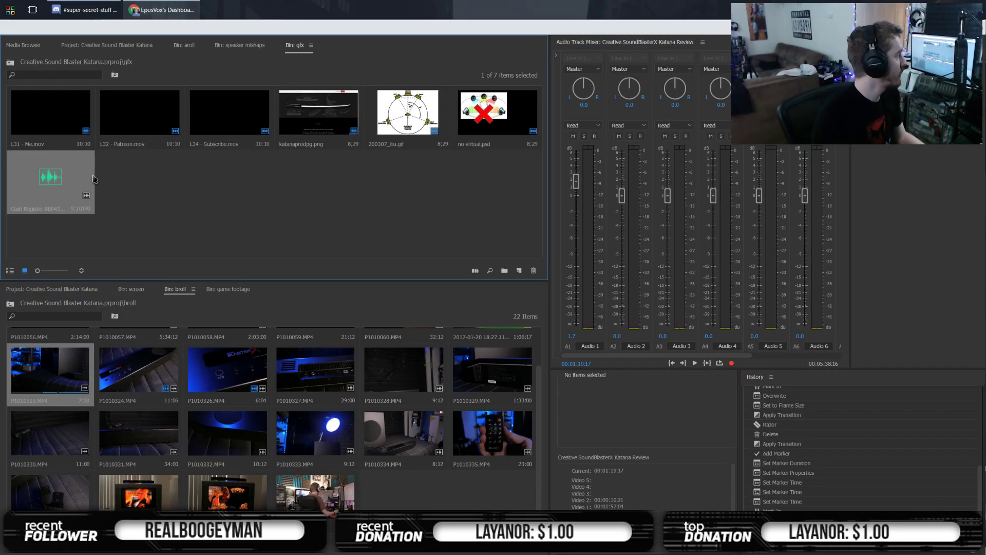
Open the Cash Register sound effect, mark its out point at 00:00:07:21 and place it on A2 near 00:01:19:17
{"action": "left_click", "coordinate": [51, 185]}
{"action": "double_click", "coordinate": [51, 185]}
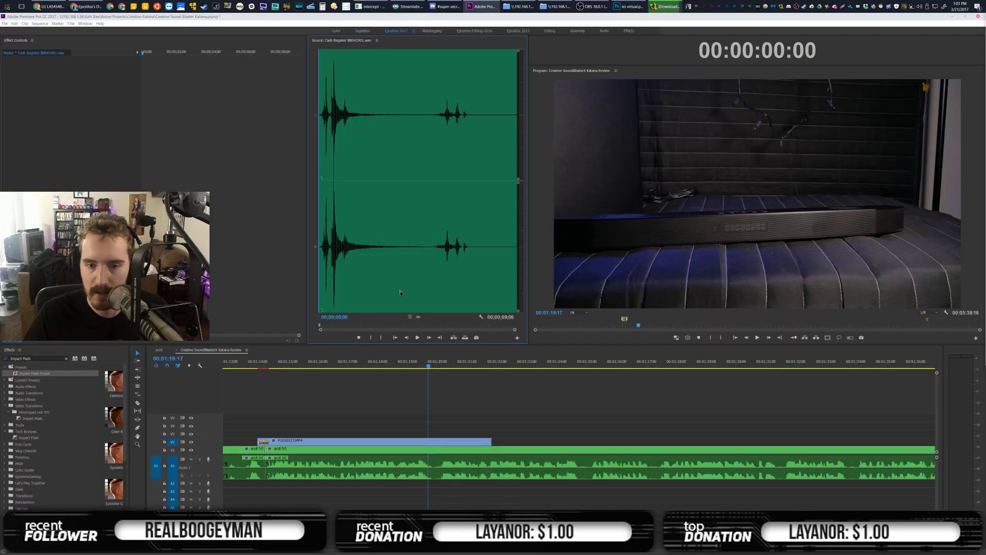
{"action": "left_click_drag", "start_coordinate": [458, 247], "coordinate": [484, 247]}
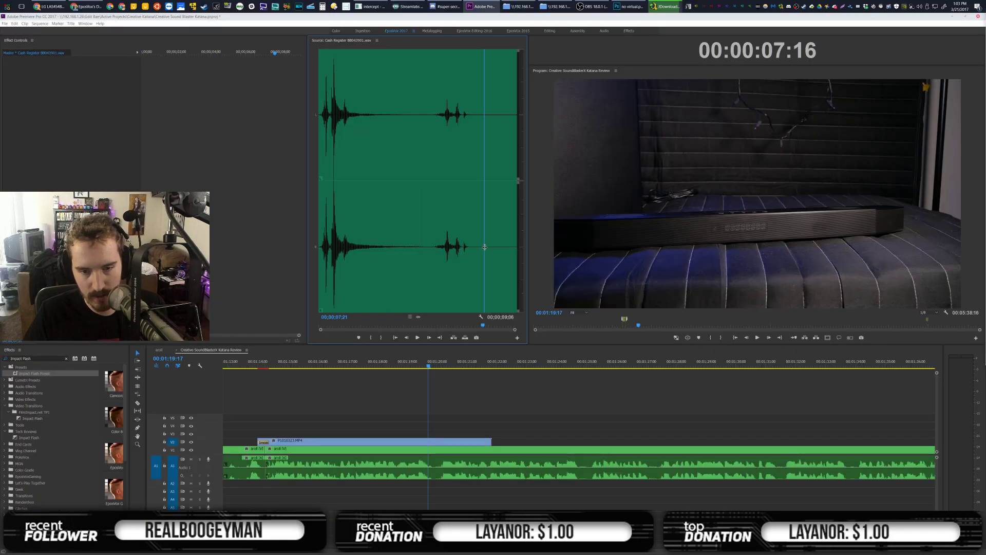
{"action": "key", "text": "o"}
{"action": "left_click_drag", "start_coordinate": [418, 317], "coordinate": [421, 484]}
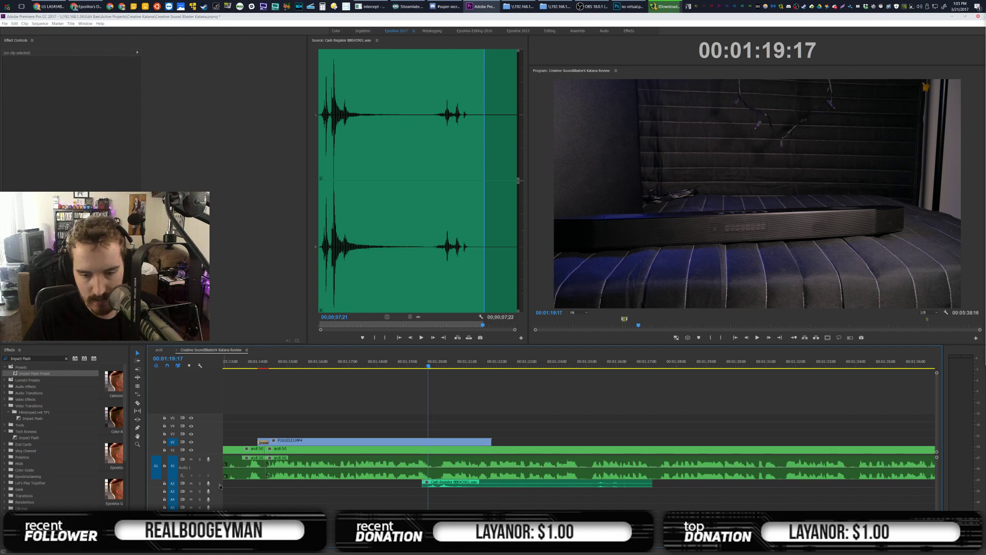
Expand track A2, lower the cash register clip's volume and play back from 00:01:17:13
{"action": "double_click", "coordinate": [220, 487]}
{"action": "left_click", "coordinate": [433, 494]}
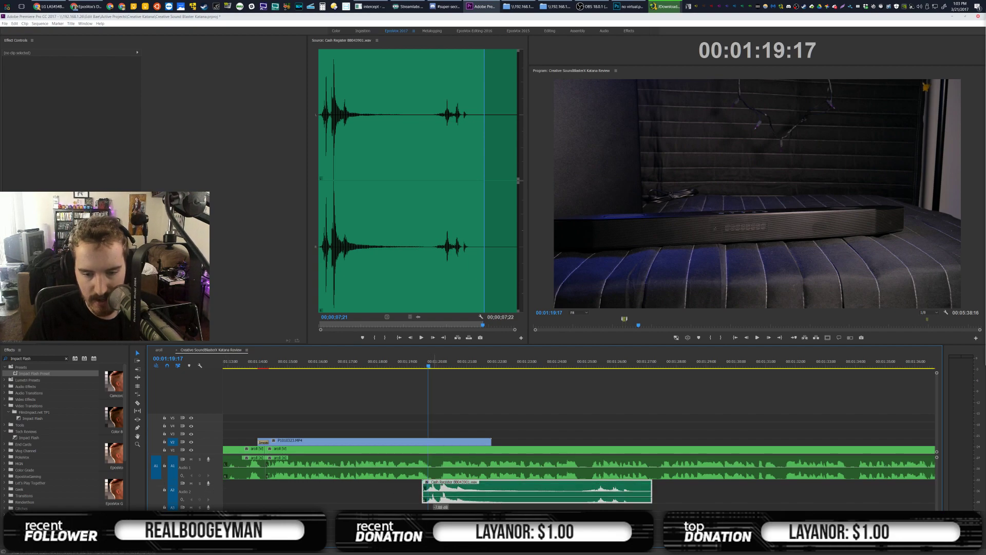
{"action": "left_click", "coordinate": [388, 361]}
{"action": "left_click_drag", "start_coordinate": [388, 361], "coordinate": [364, 361]}
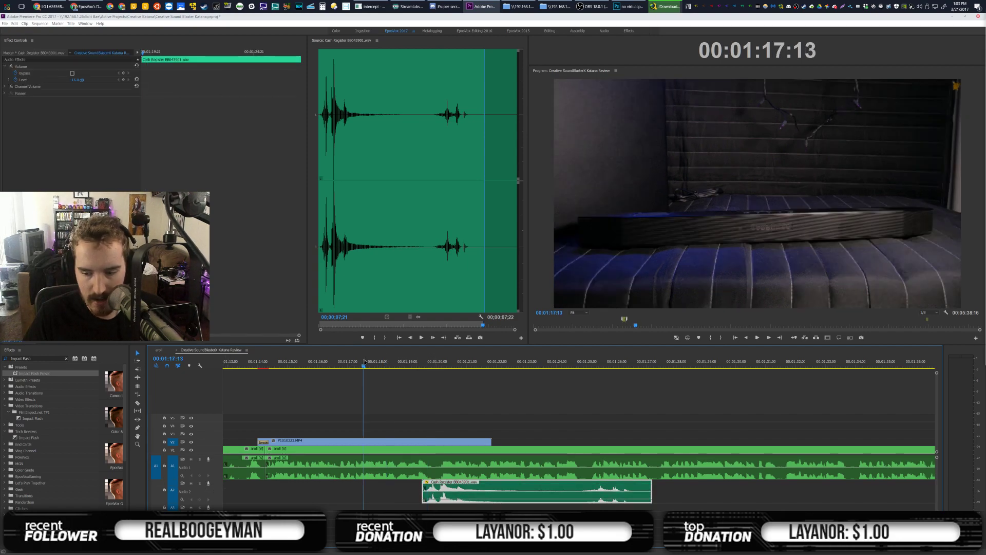
{"action": "key", "text": "space"}
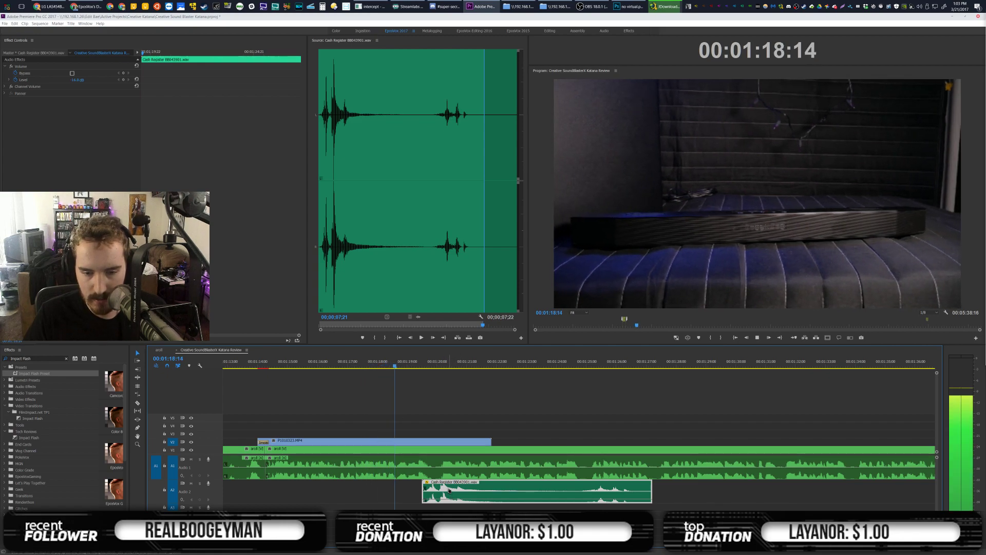
Nudge the cash register clip slightly earlier on A2 and trim its end back to about 00:01:22:10
{"action": "key", "text": "space"}
{"action": "left_click_drag", "start_coordinate": [446, 488], "coordinate": [446, 488]}
{"action": "key", "text": "space"}
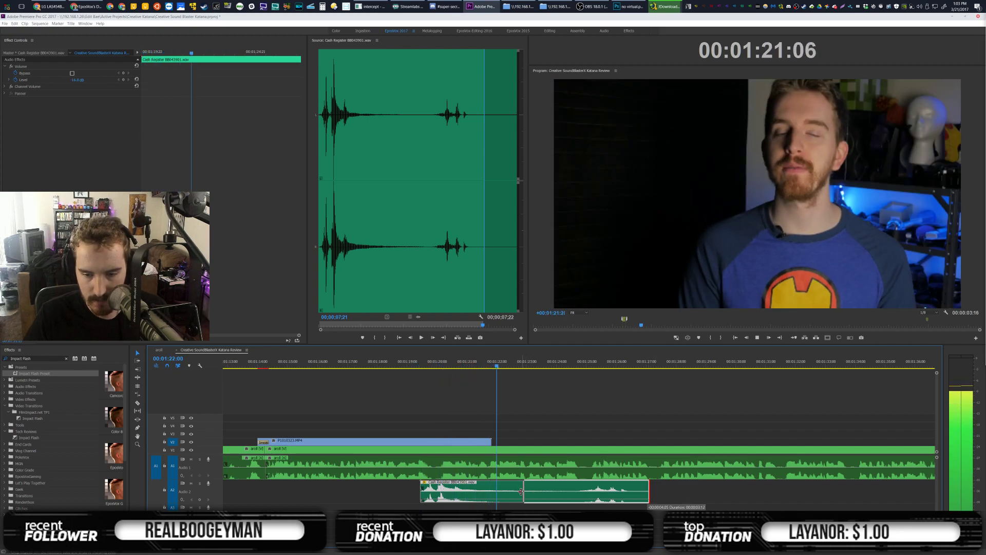
{"action": "left_click_drag", "start_coordinate": [648, 491], "coordinate": [520, 492]}
Apply Constant Power fades to both ends of the cash register clip, shorten the opening fade and play the result
{"action": "key", "text": "ctrl+shift+d"}
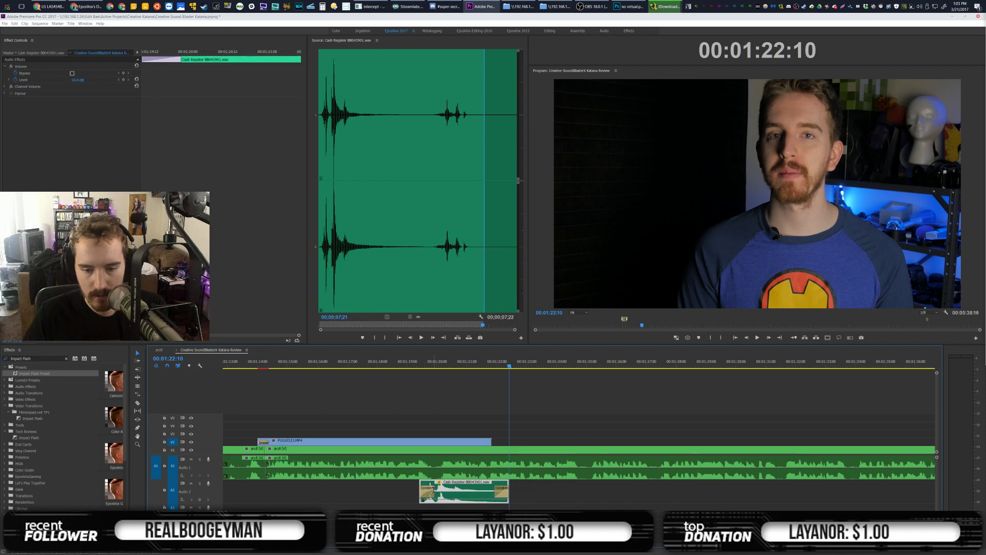
{"action": "left_click_drag", "start_coordinate": [431, 490], "coordinate": [421, 490]}
{"action": "left_click", "coordinate": [416, 362]}
{"action": "key", "text": "space"}
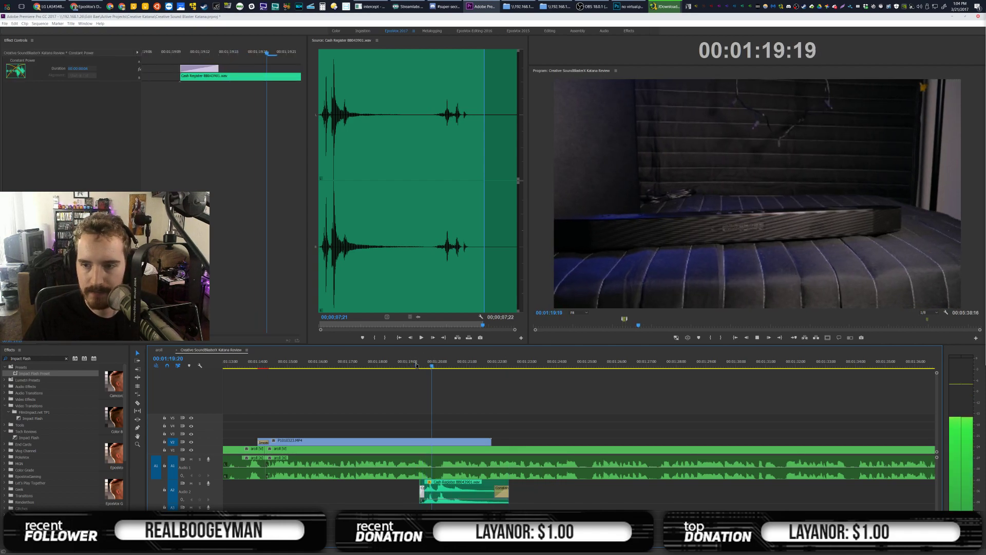
{"action": "key", "text": "space"}
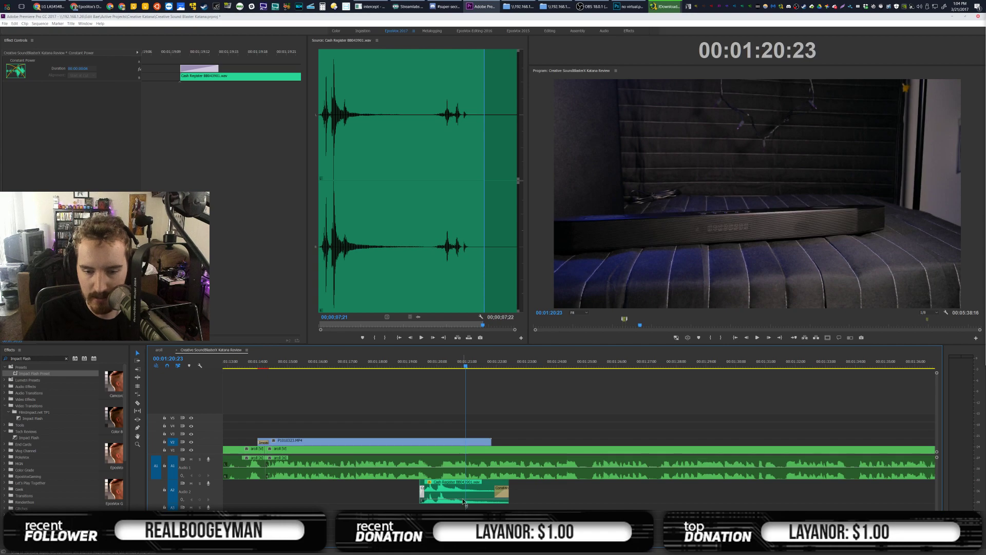
Fine-tune the cash register clip's volume on A2, checking each adjustment by playing from about 00:01:19
{"action": "left_click", "coordinate": [464, 499]}
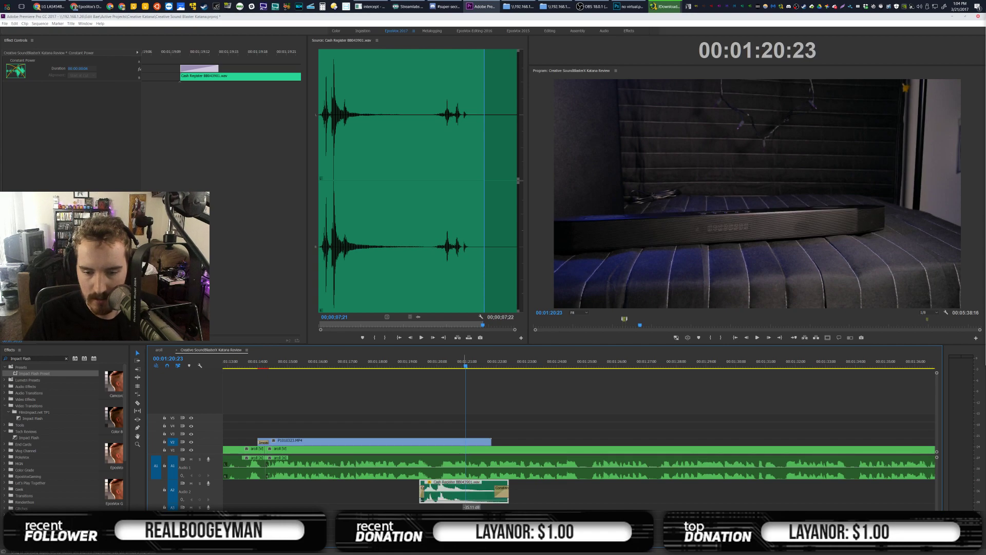
{"action": "left_click", "coordinate": [419, 361]}
{"action": "left_click", "coordinate": [439, 394]}
{"action": "key", "text": "space"}
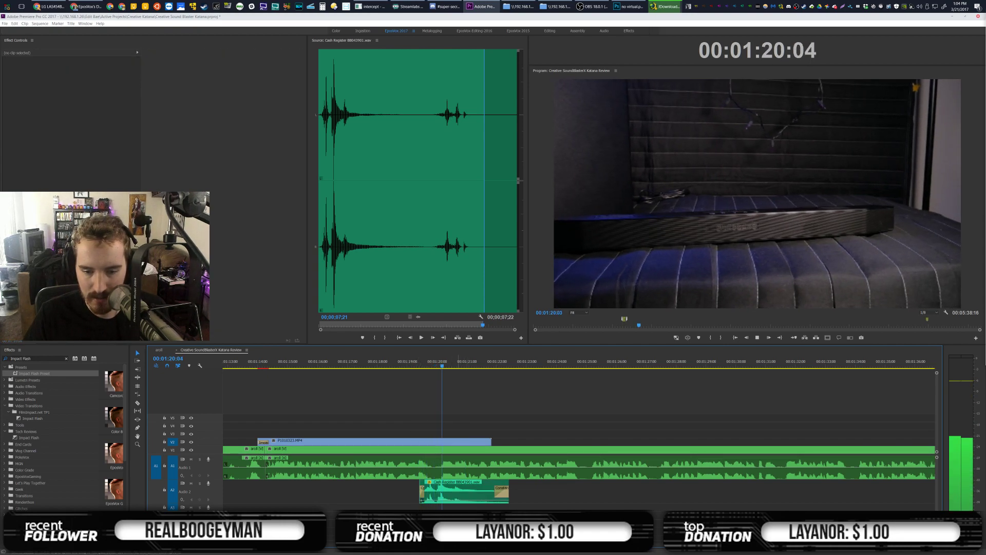
{"action": "key", "text": "space"}
{"action": "left_click", "coordinate": [449, 502]}
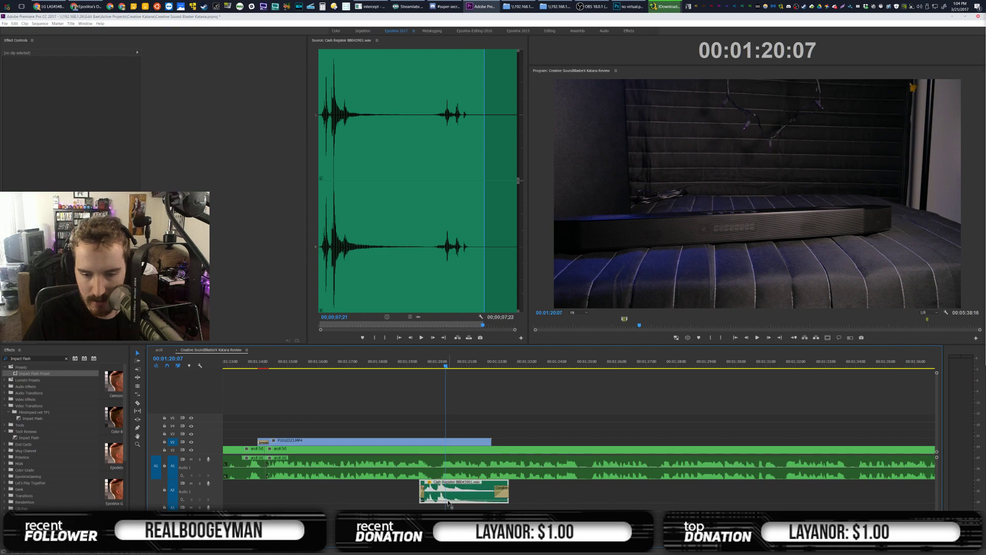
{"action": "left_click_drag", "start_coordinate": [449, 501], "coordinate": [450, 499]}
{"action": "left_click", "coordinate": [412, 363]}
{"action": "key", "text": "space"}
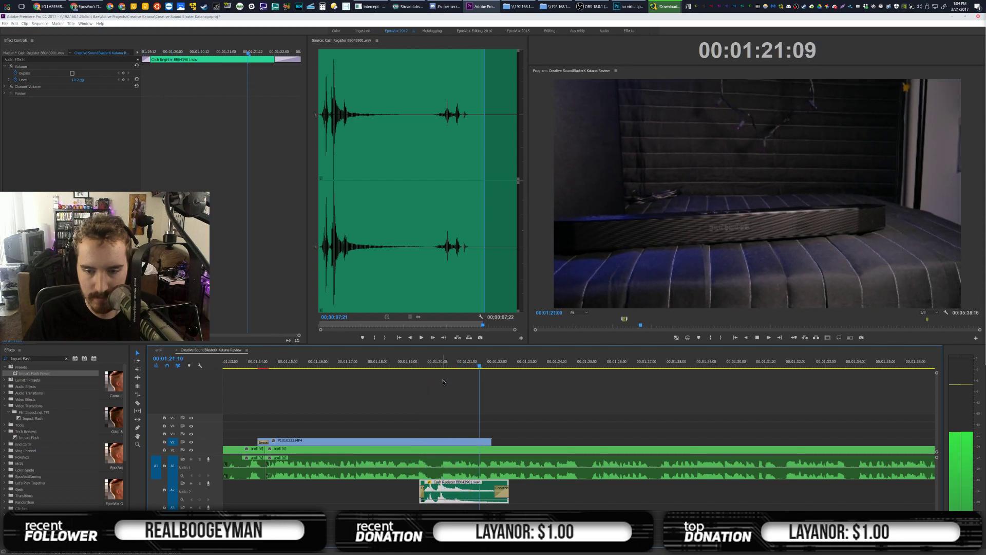
Park the playhead at 00:01:19:23, deselect the clip and save the project
{"action": "left_click_drag", "start_coordinate": [449, 361], "coordinate": [436, 361]}
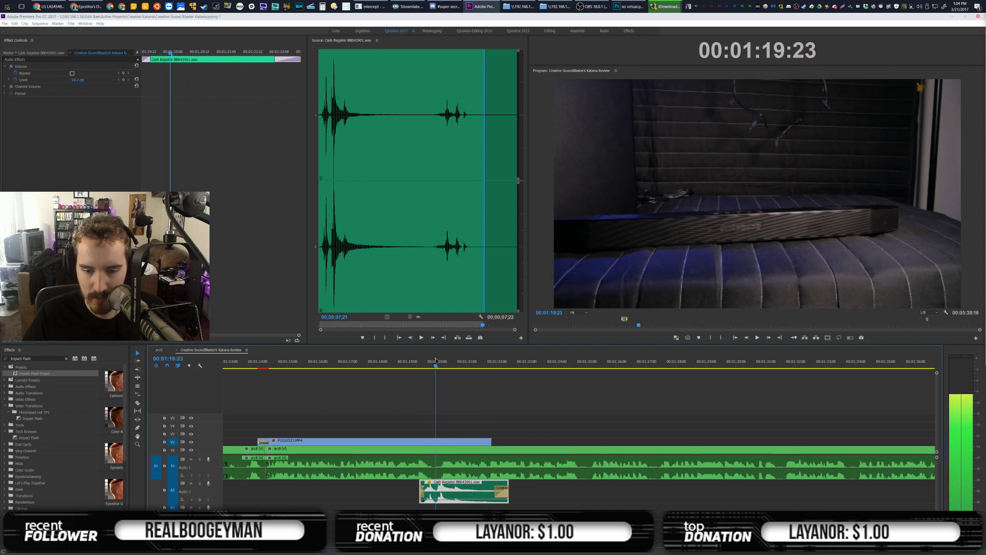
{"action": "left_click", "coordinate": [481, 394]}
{"action": "key", "text": "ctrl+s"}
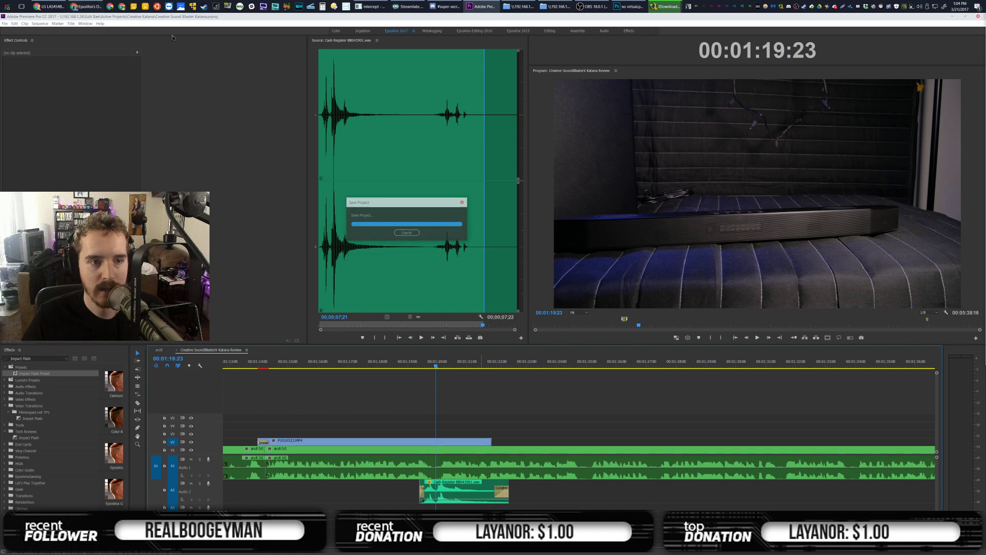
{"action": "left_click", "coordinate": [50, 6]}
{"action": "key", "text": "ctrl+n"}
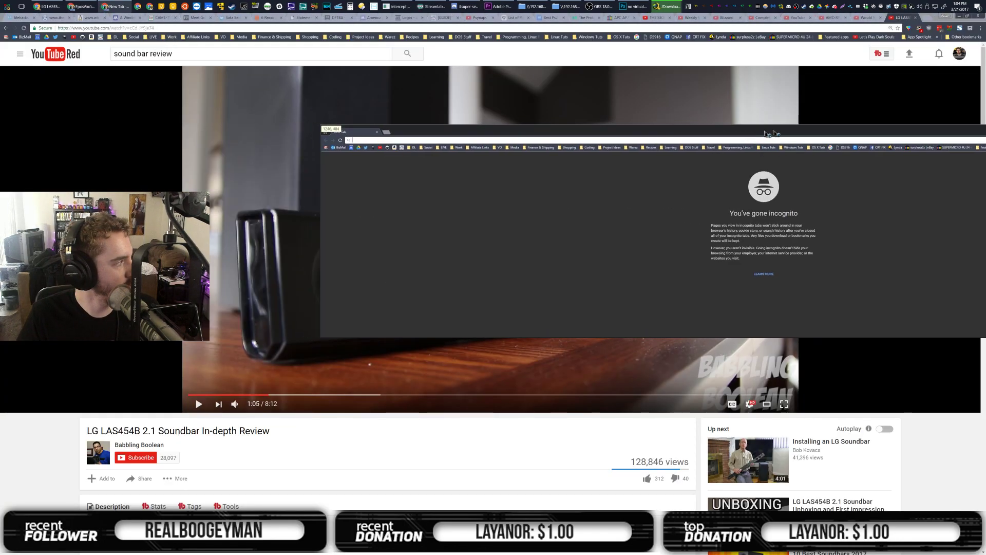
{"action": "type", "text": "www.amazon.com"}
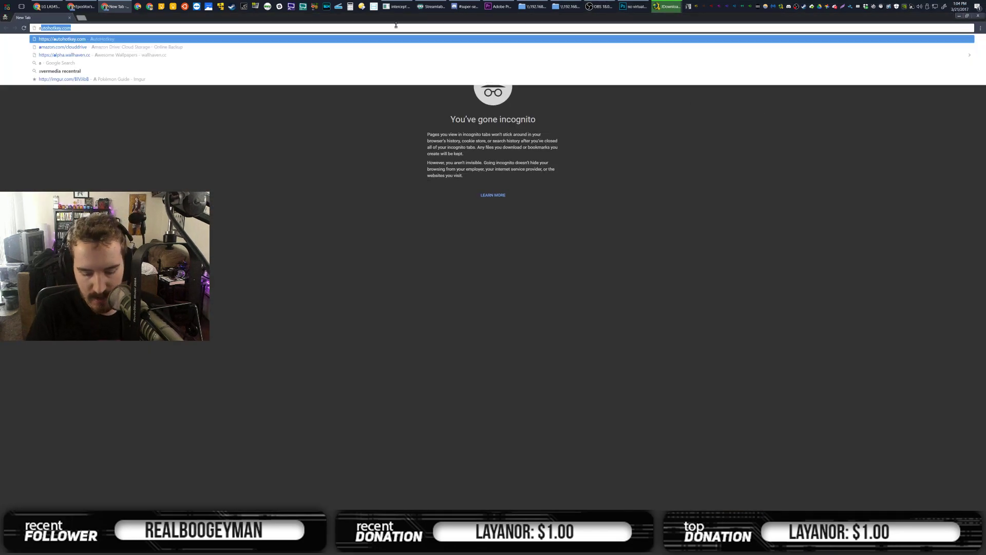
{"action": "key", "text": "Return"}
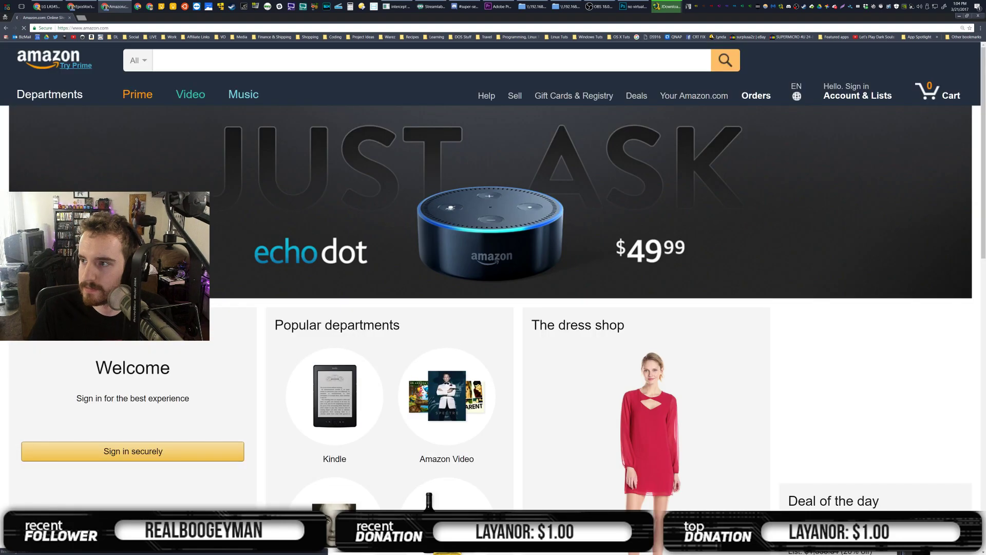
Search Amazon for "creative sound blasterx katana" and open the Sound BlasterX Katana soundbar's product page
{"action": "left_click", "coordinate": [443, 58]}
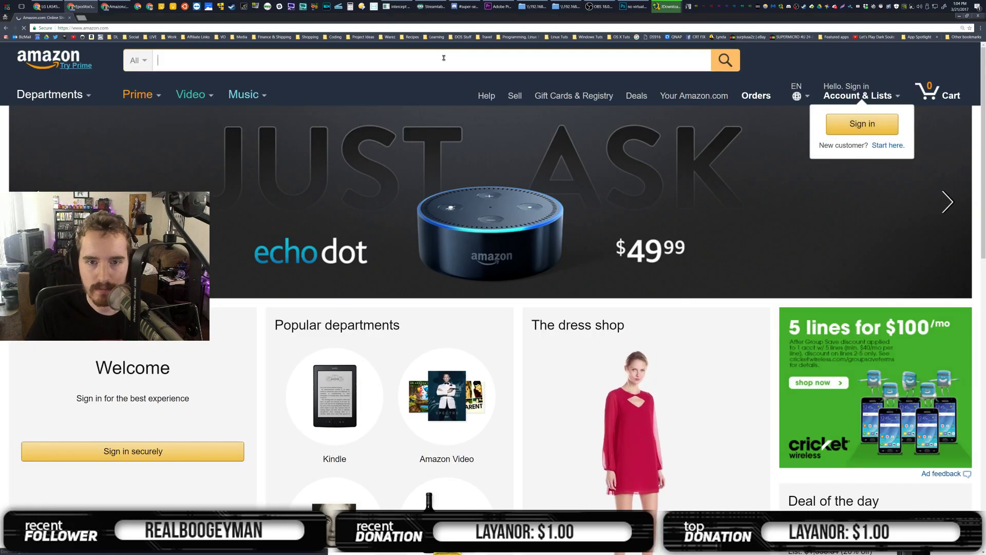
{"action": "type", "text": "creativ"}
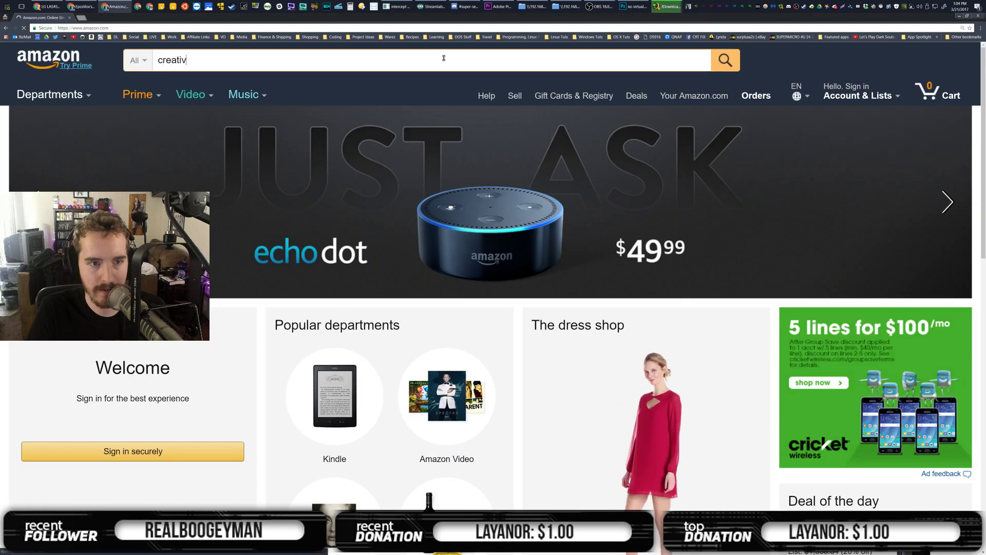
{"action": "type", "text": "e sound blast"}
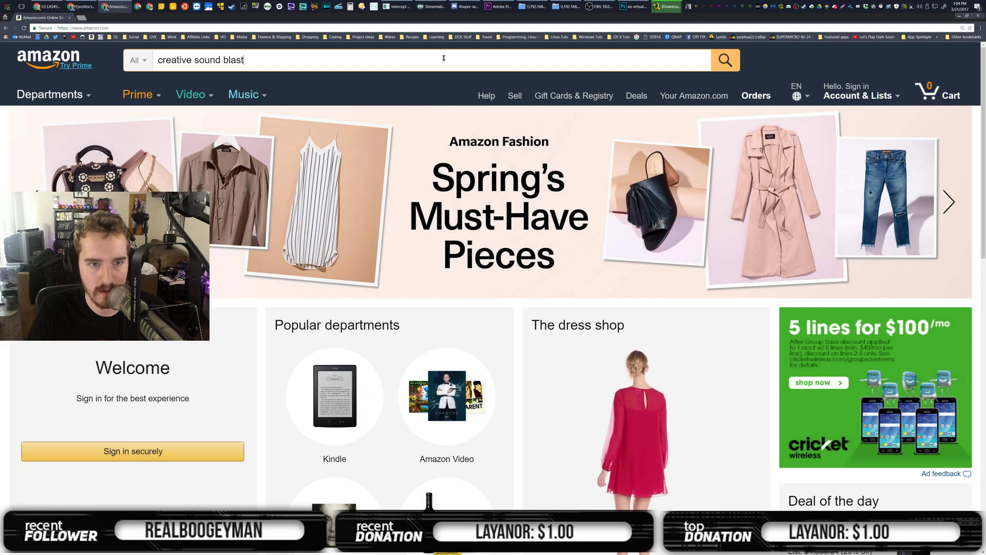
{"action": "type", "text": "erx katana"}
{"action": "key", "text": "Return"}
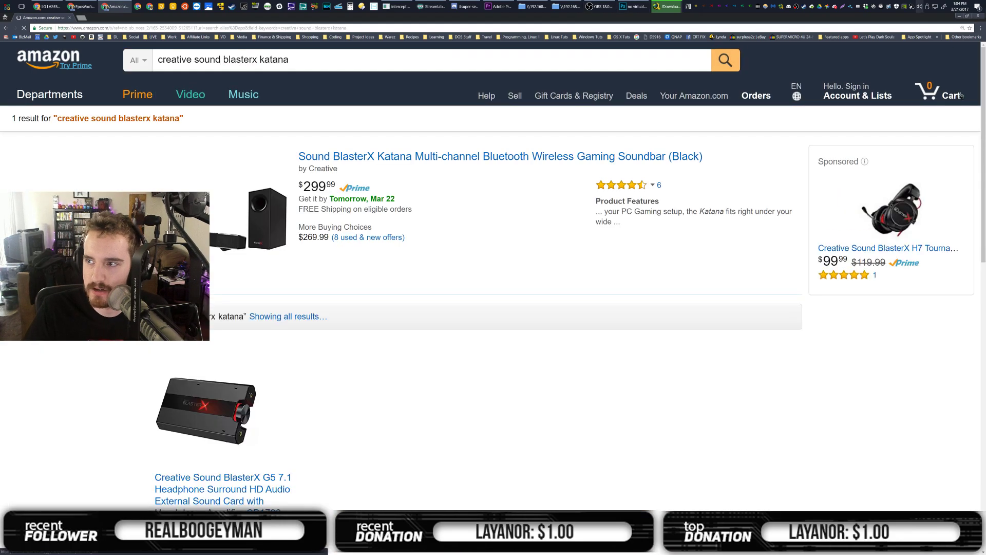
{"action": "left_click", "coordinate": [395, 156]}
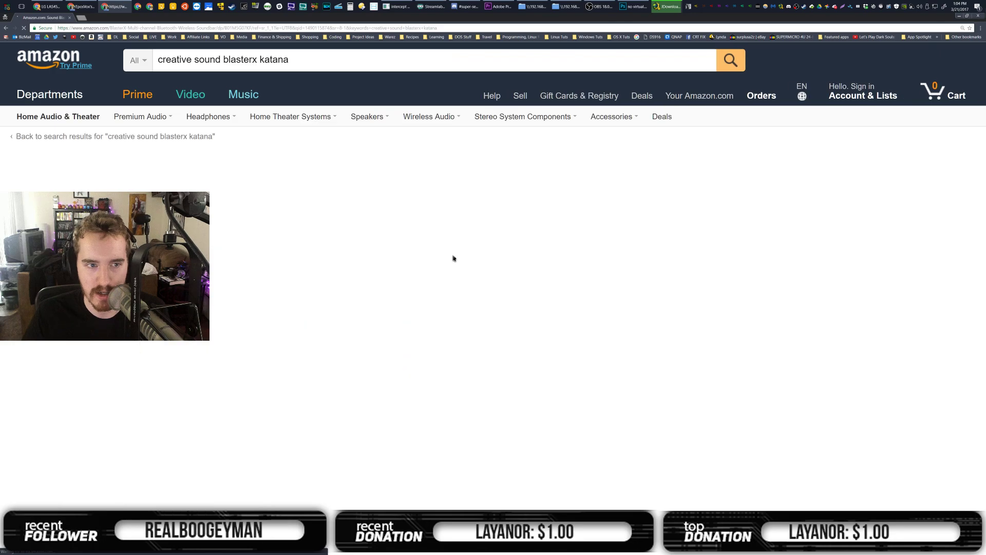
Enlarge the product page, capture it in full-screen view and save the screenshot to the Desktop as katanan amazn.png
{"action": "key", "text": "ctrl+plus"}
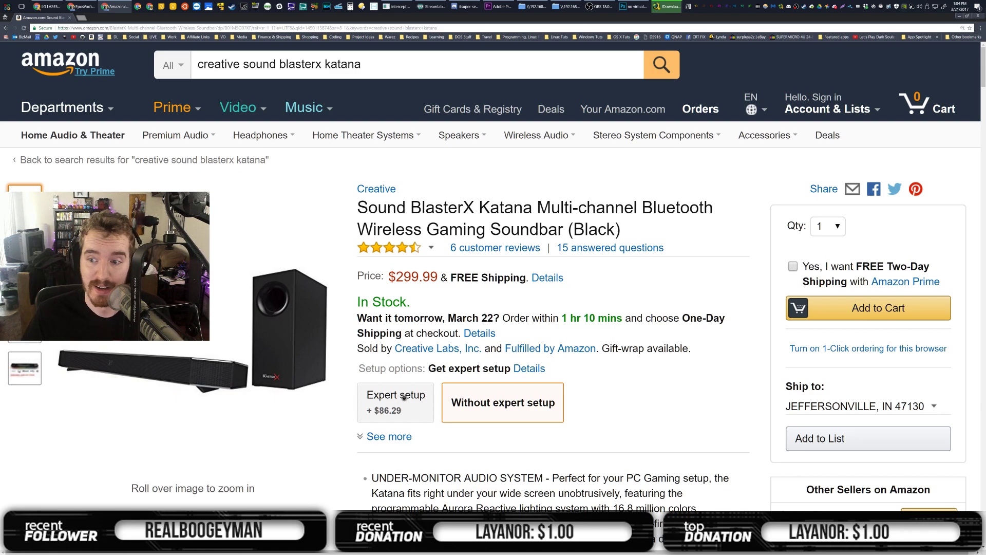
{"action": "key", "text": "F11"}
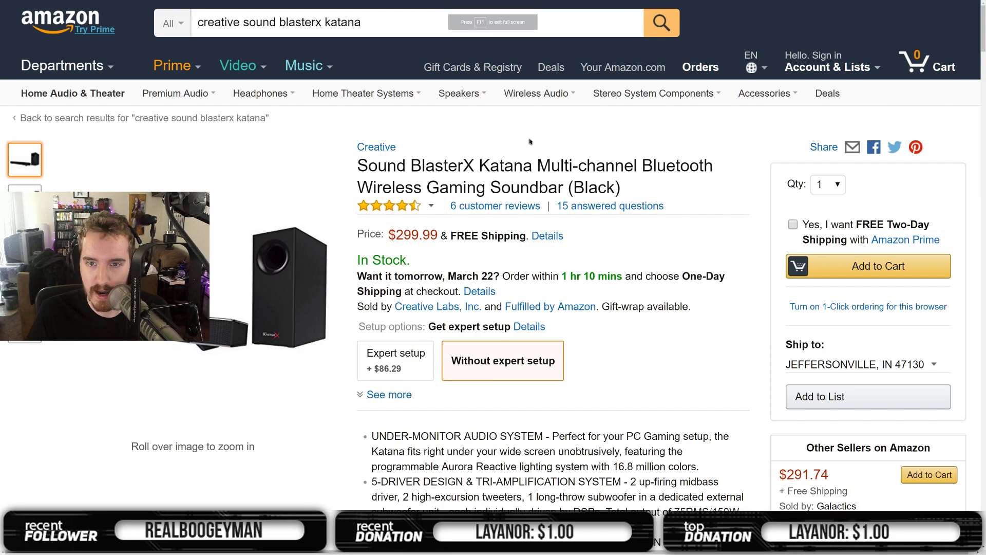
{"action": "key", "text": "Print"}
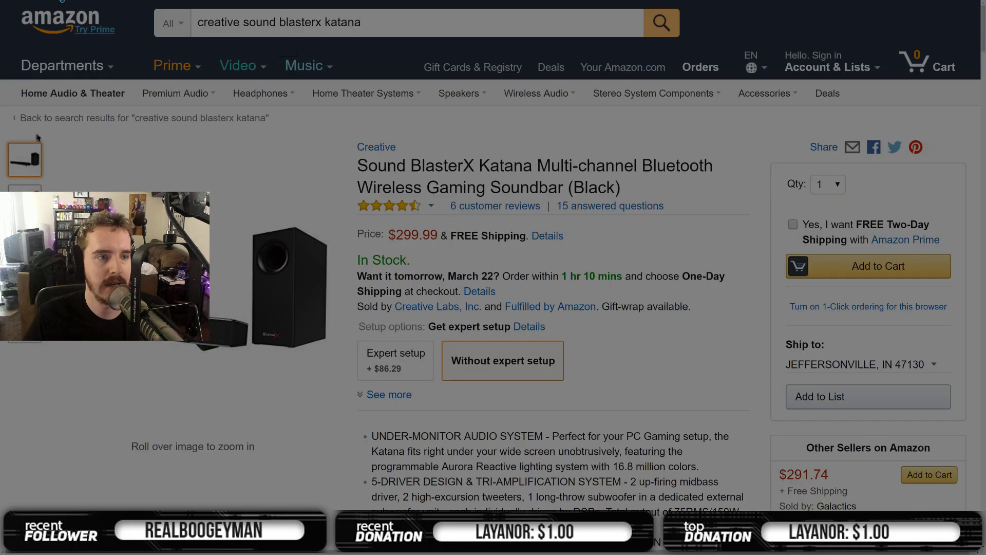
{"action": "left_click_drag", "start_coordinate": [0, 0], "coordinate": [985, 554]}
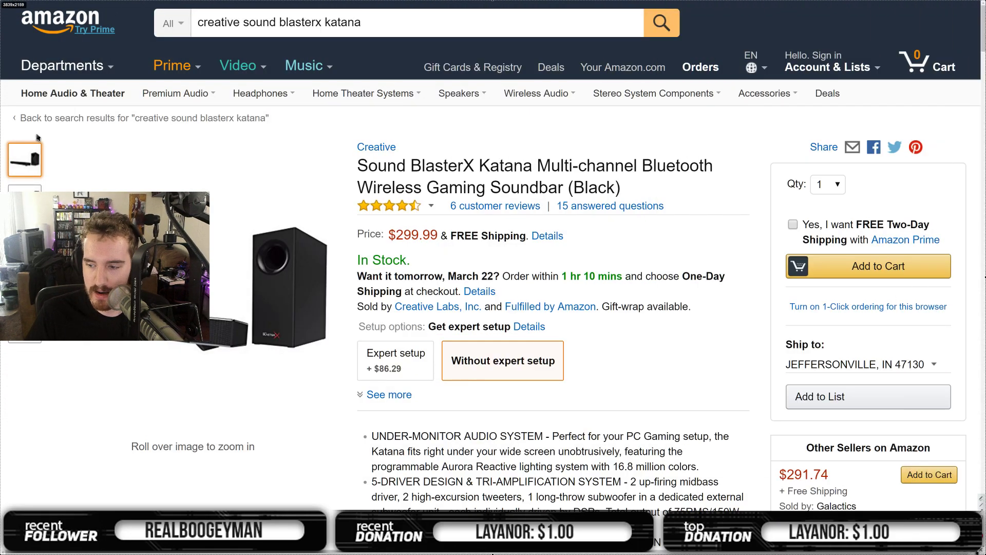
{"action": "key", "text": "ctrl+s"}
{"action": "type", "text": "ka"}
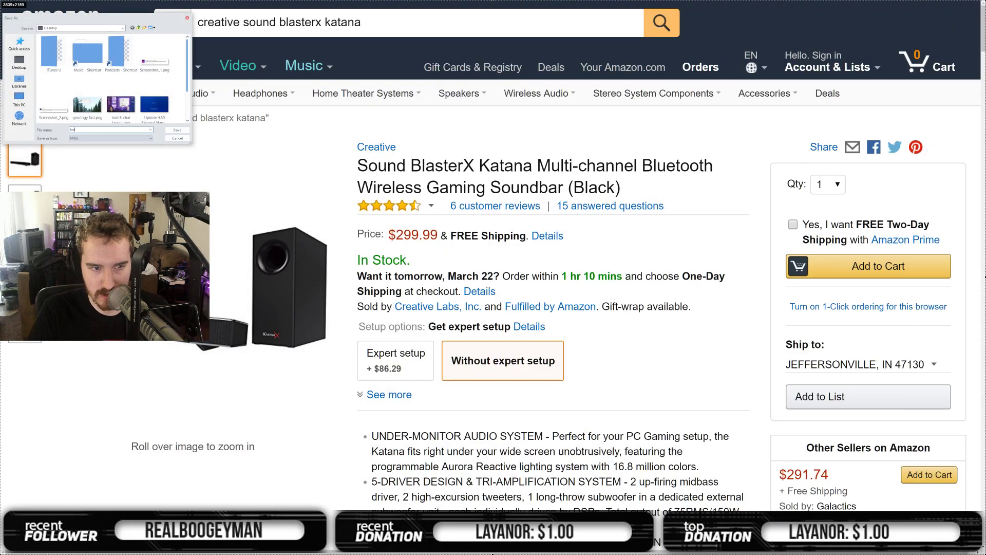
{"action": "type", "text": "tanan am"}
{"action": "key", "text": "Return"}
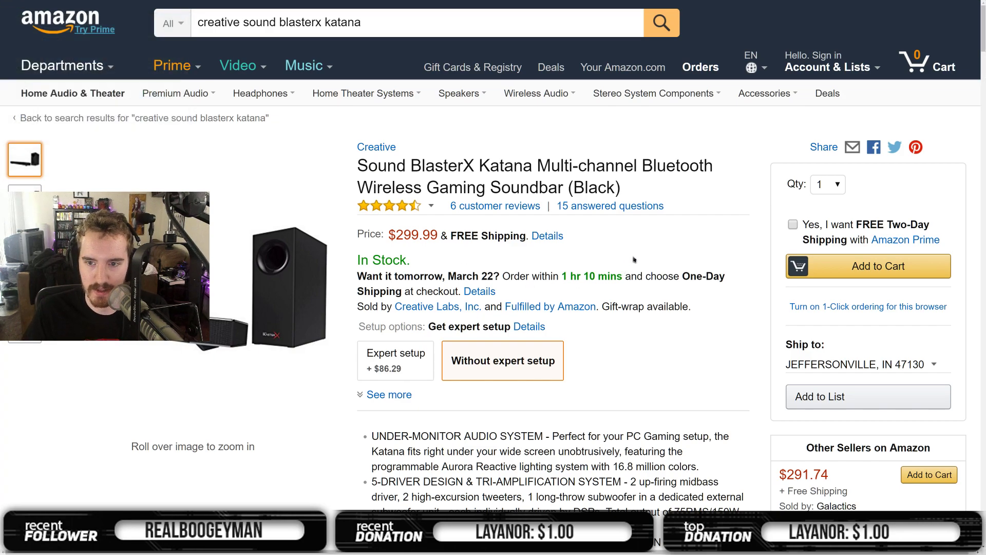
{"action": "key", "text": "F11"}
Transfer the Amazon screenshot from the Desktop folder into the Creative Katana project folder in File Explorer
{"action": "left_click", "coordinate": [47, 6]}
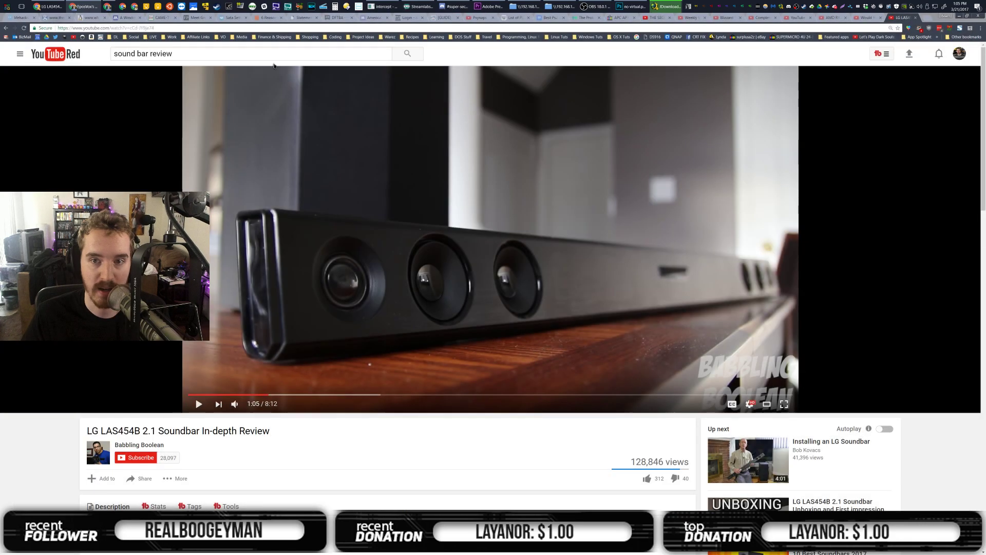
{"action": "left_click", "coordinate": [522, 7]}
{"action": "left_click", "coordinate": [557, 6]}
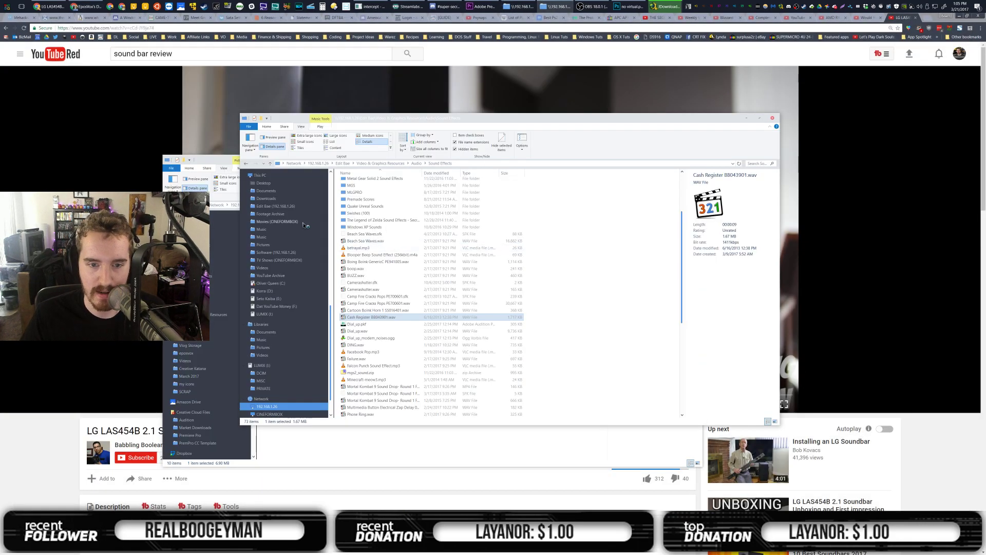
{"action": "left_click", "coordinate": [273, 185]}
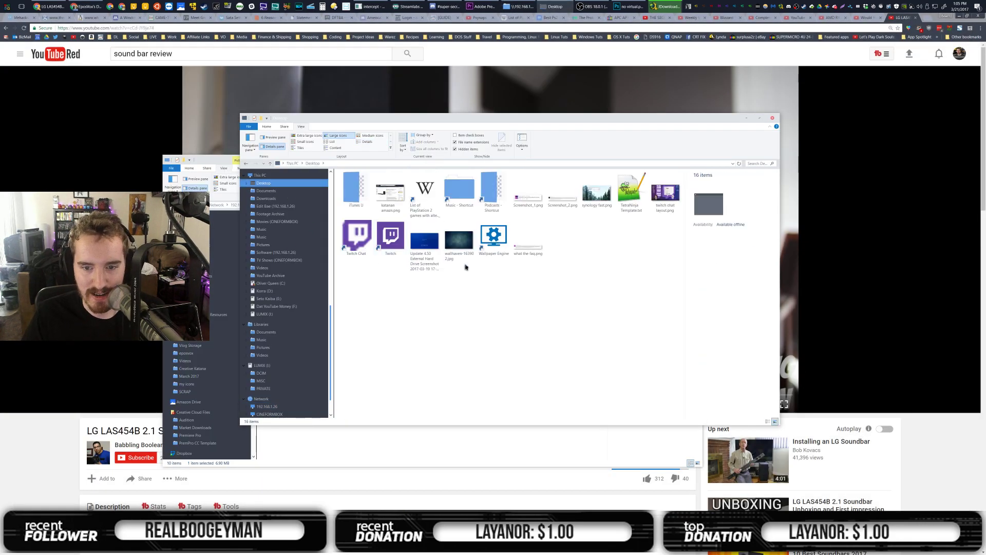
{"action": "left_click", "coordinate": [406, 440]}
{"action": "key", "text": "ctrl+v"}
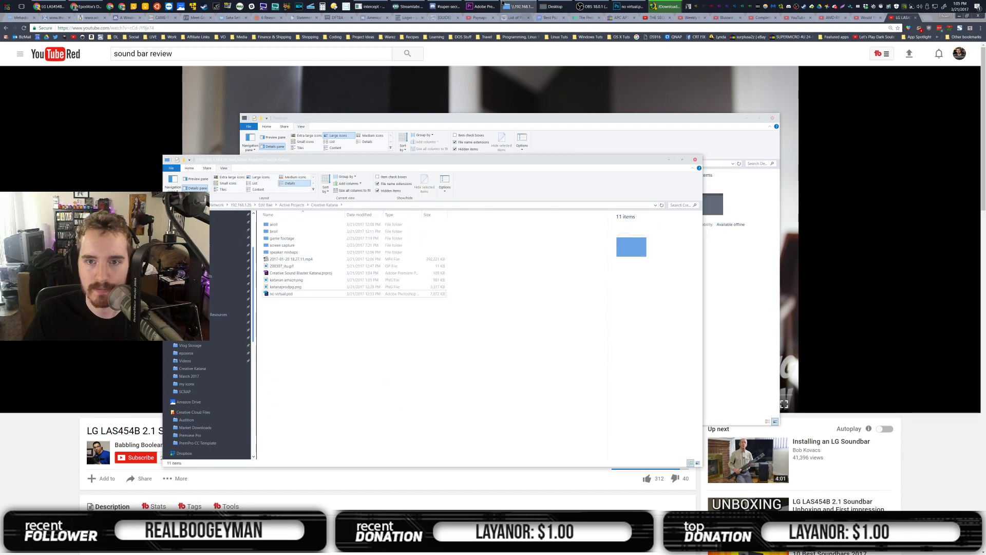
Switch to Premiere Pro and place katanan amazn.png on track V3 above the start of the cash register sound effect
{"action": "left_click", "coordinate": [480, 7]}
{"action": "left_click", "coordinate": [454, 278]}
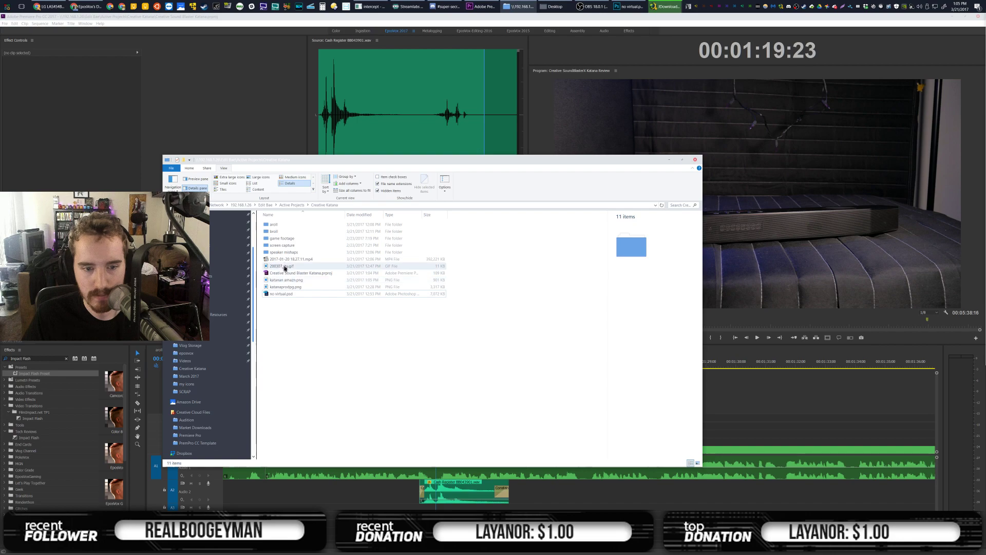
{"action": "left_click_drag", "start_coordinate": [293, 281], "coordinate": [423, 436]}
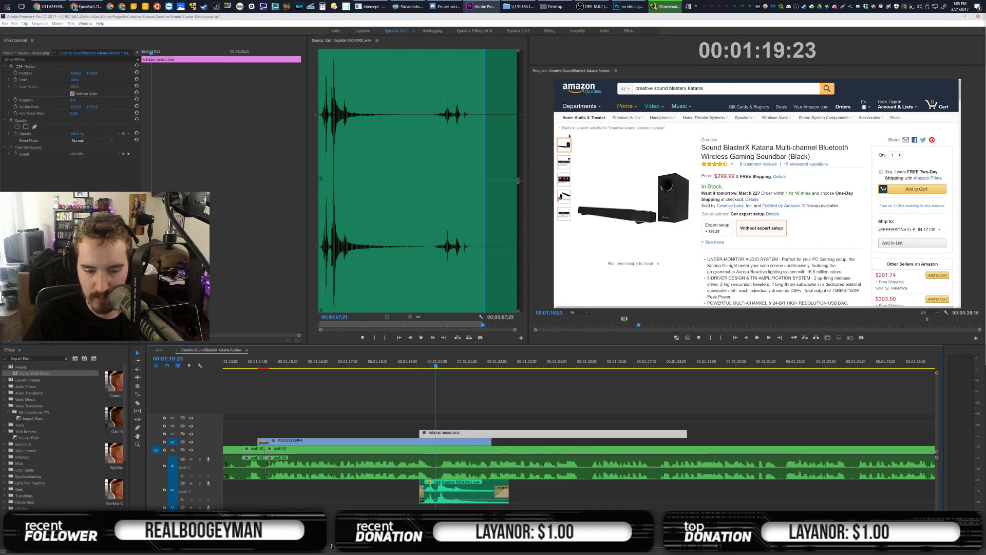
{"action": "key", "text": "equal"}
{"action": "key", "text": "equal"}
{"action": "key", "text": "equal"}
{"action": "scroll", "coordinate": [560, 438], "scroll_direction": "down", "scroll_amount": 3}
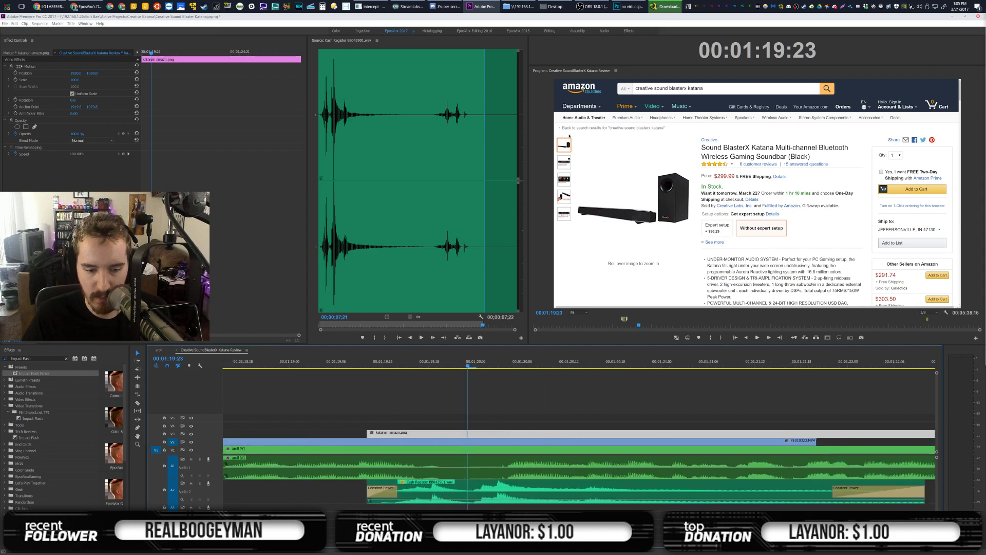
{"action": "key", "text": "minus"}
{"action": "key", "text": "minus"}
{"action": "key", "text": "minus"}
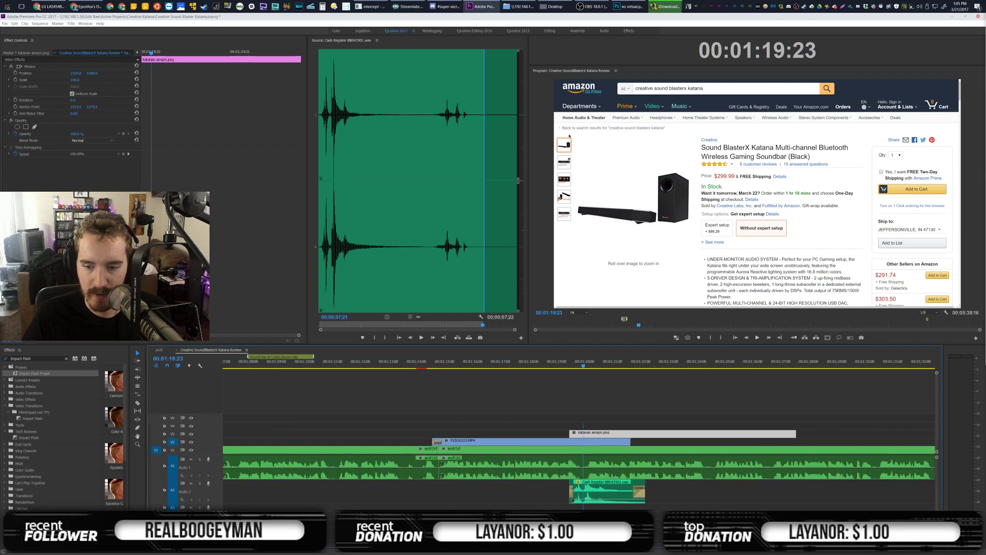
{"action": "scroll", "coordinate": [504, 417], "scroll_direction": "down", "scroll_amount": 3}
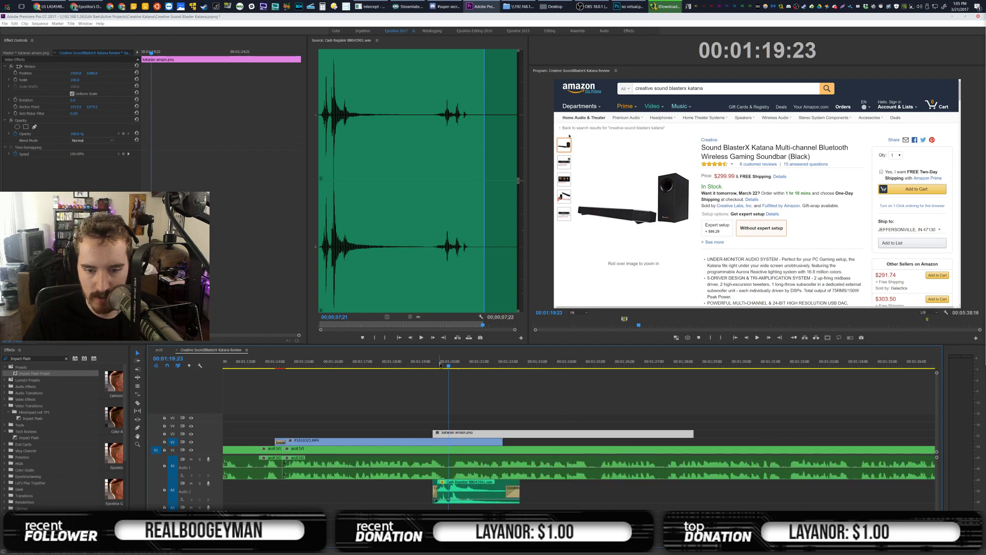
Enlarge and reposition the Amazon screenshot toward its product title and price, and keyframe its scale and position at the clip start
{"action": "left_click_drag", "start_coordinate": [440, 365], "coordinate": [433, 365]}
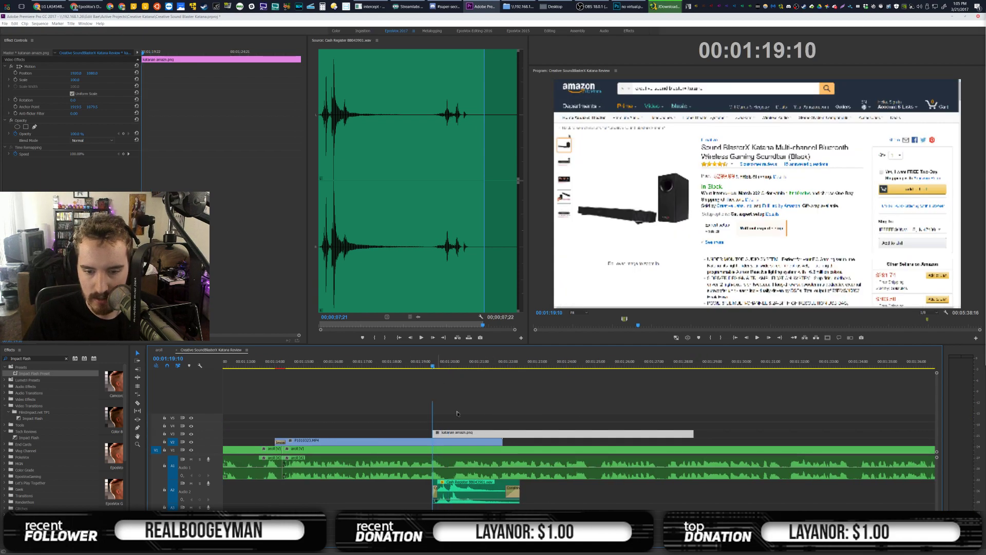
{"action": "left_click_drag", "start_coordinate": [75, 79], "coordinate": [286, 73]}
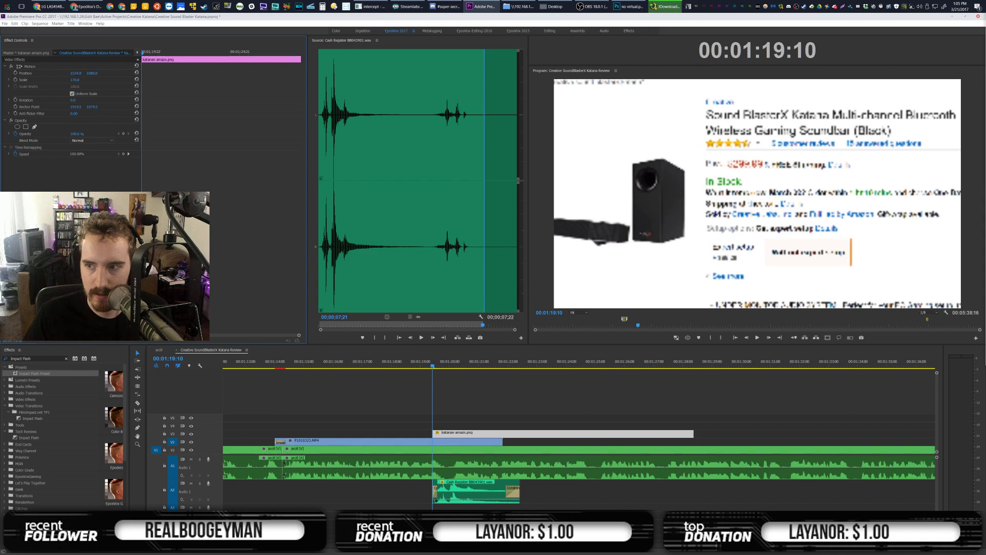
{"action": "left_click", "coordinate": [16, 80]}
{"action": "left_click", "coordinate": [15, 74]}
Shift the Amazon screenshot slightly earlier in the timeline and trim its end to match the cash register sound's end
{"action": "left_click_drag", "start_coordinate": [462, 436], "coordinate": [452, 436]}
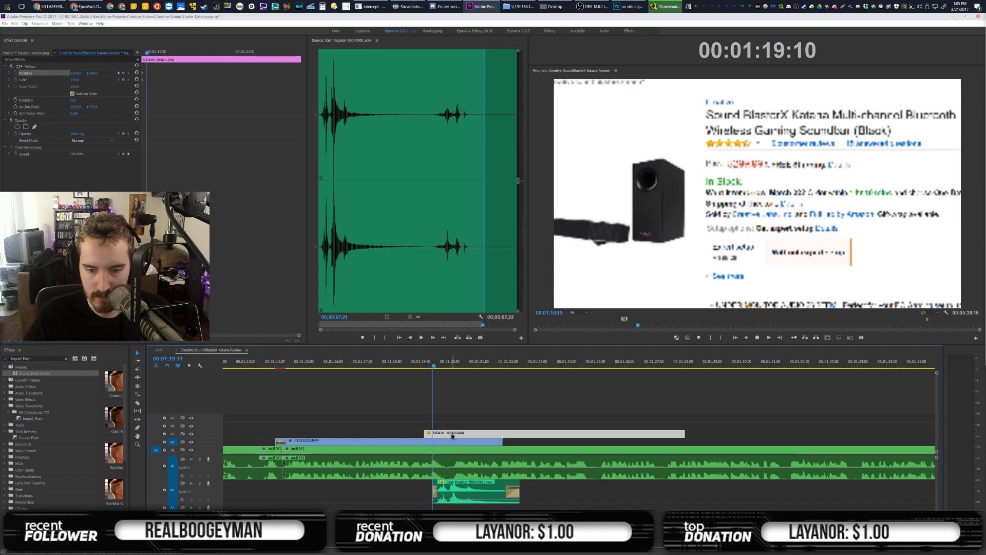
{"action": "key", "text": "space"}
{"action": "left_click_drag", "start_coordinate": [684, 434], "coordinate": [518, 432]}
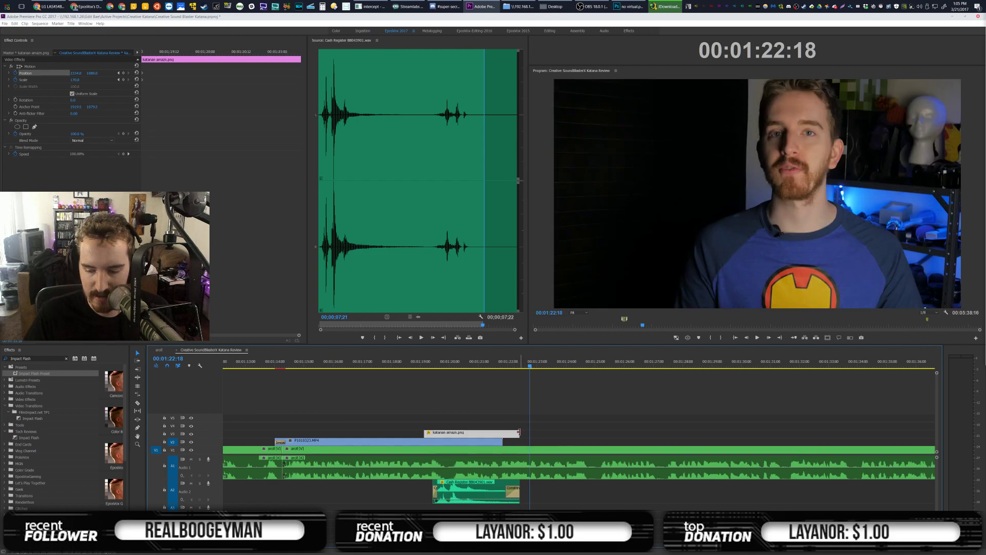
Keyframe a smaller scale on the Amazon screenshot's last frame at 00:01:22:09 to create a slow zoom-out
{"action": "left_click_drag", "start_coordinate": [516, 363], "coordinate": [519, 364]}
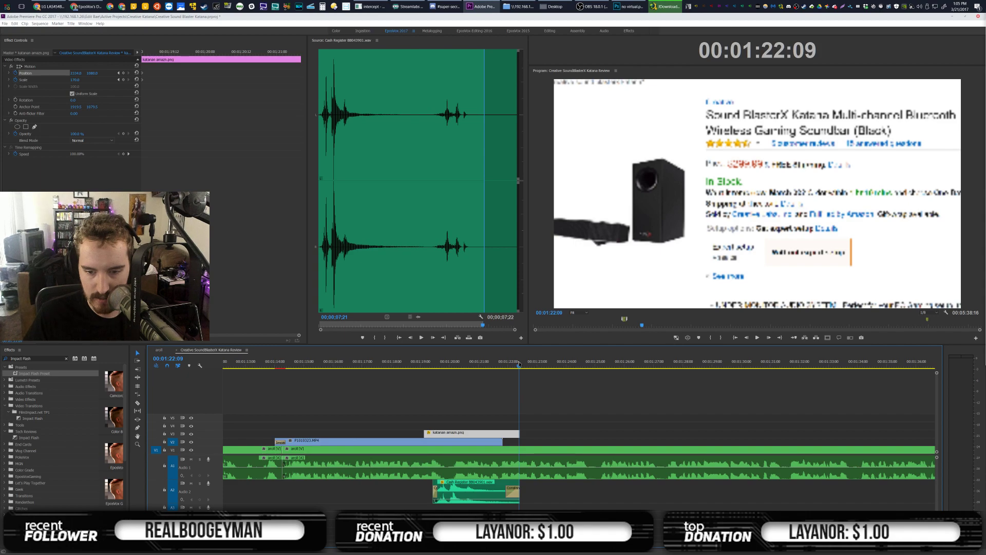
{"action": "key", "text": "Right"}
{"action": "left_click", "coordinate": [539, 413]}
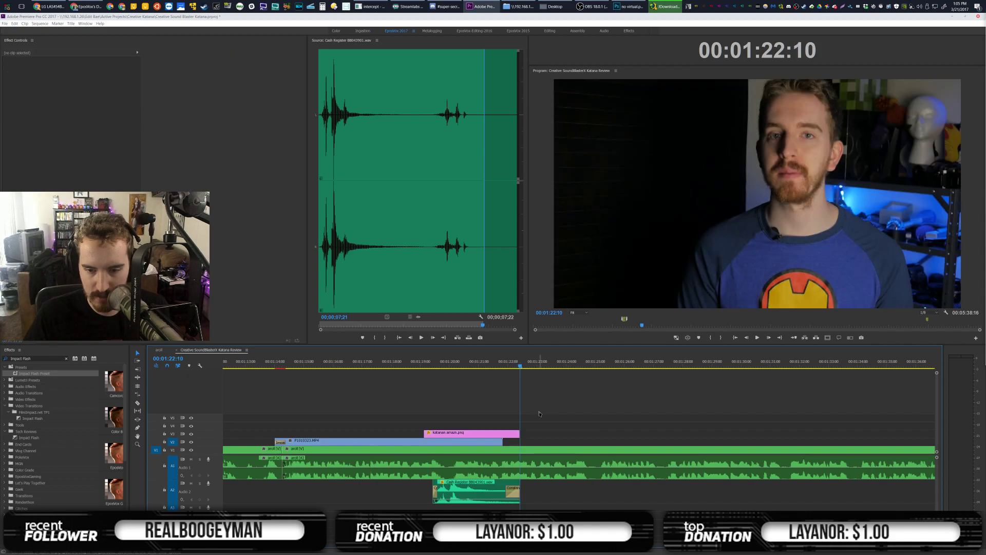
{"action": "key", "text": "Left"}
{"action": "left_click", "coordinate": [506, 433]}
{"action": "left_click_drag", "start_coordinate": [76, 80], "coordinate": [53, 80]}
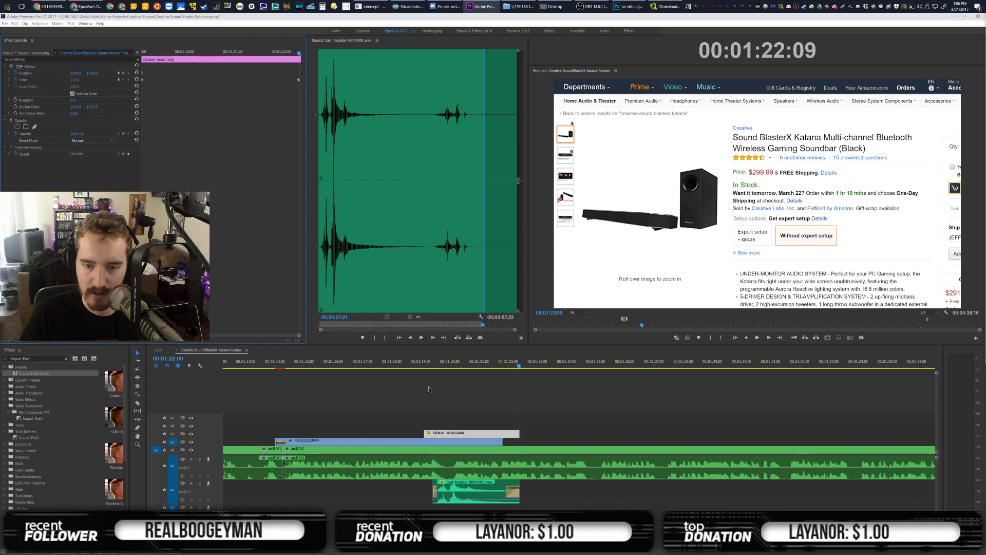
Replace the Amazon screenshot clip with an After Effects composition and save its project as Untitled Project.aep in the Creative Katana folder
{"action": "left_click", "coordinate": [478, 365]}
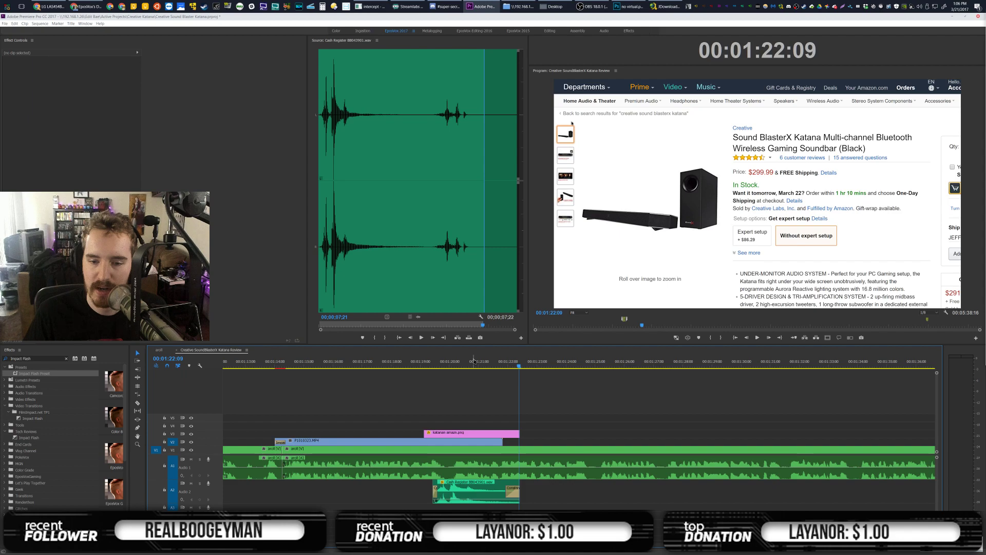
{"action": "left_click", "coordinate": [473, 361]}
{"action": "left_click", "coordinate": [474, 435]}
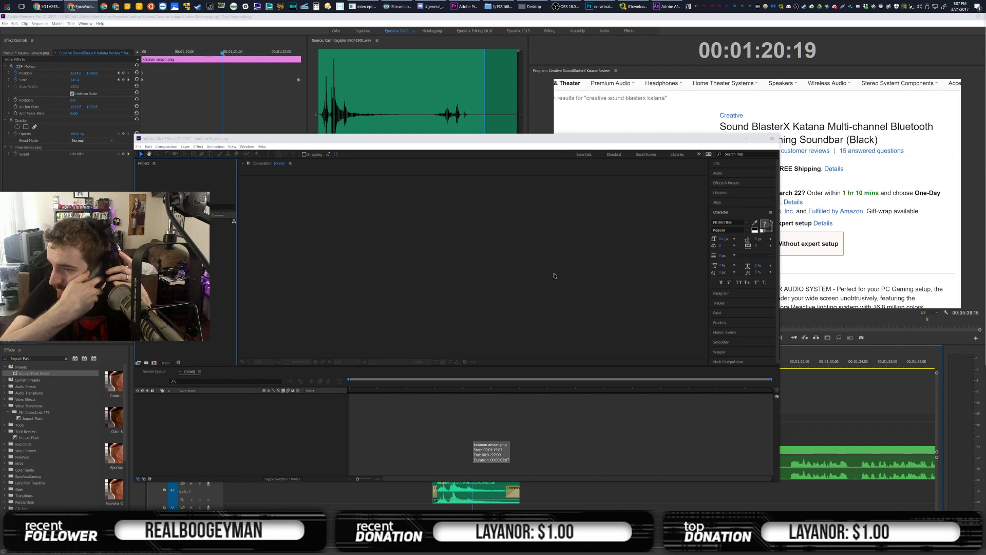
{"action": "key", "text": "ctrl+s"}
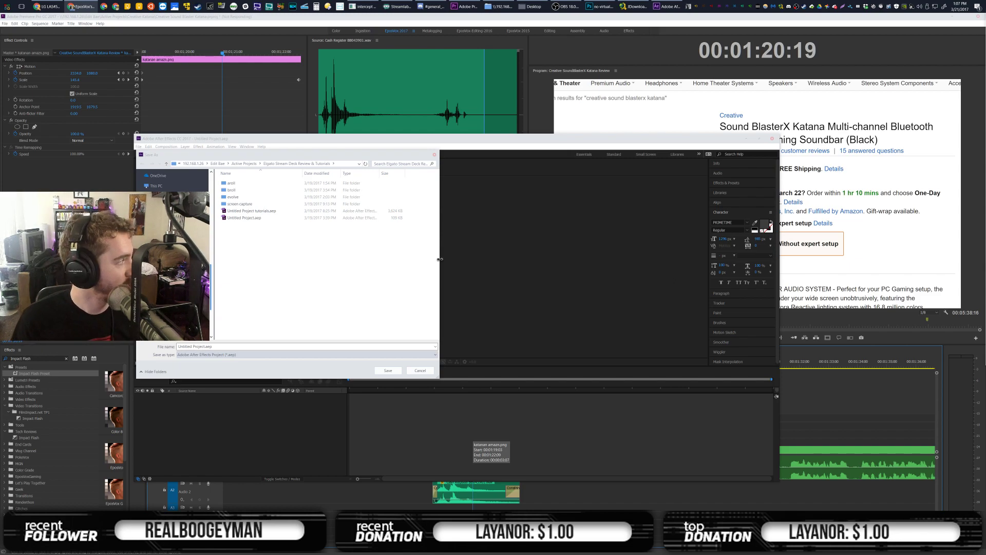
{"action": "left_click", "coordinate": [259, 163]}
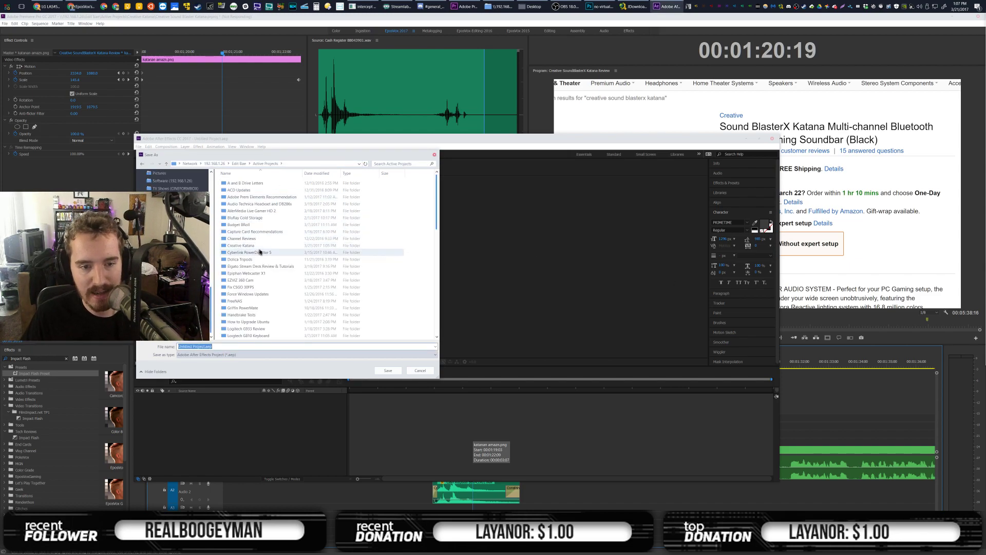
{"action": "double_click", "coordinate": [255, 245]}
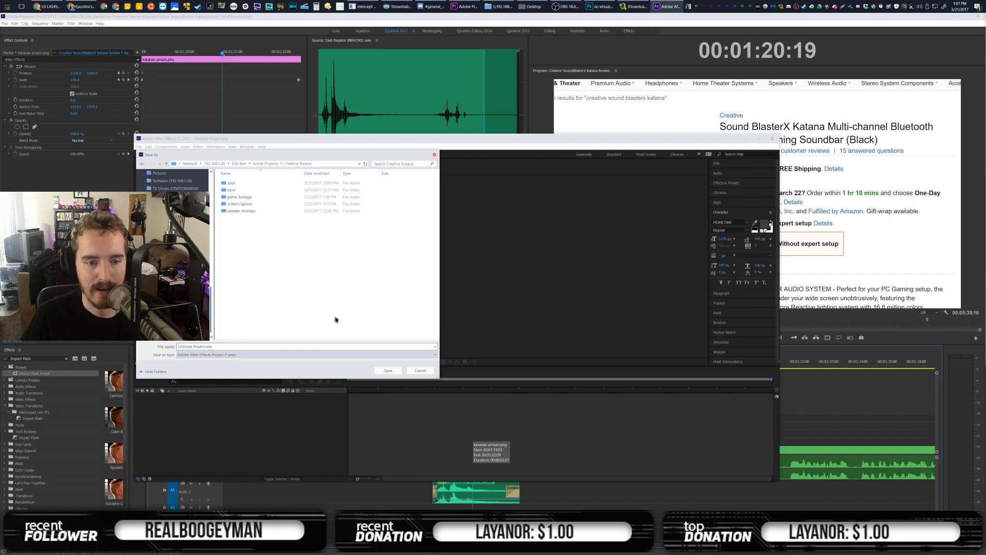
{"action": "left_click", "coordinate": [389, 373]}
Scrub and preview the Amazon screenshot's zoom-out in the linked After Effects composition
{"action": "left_click_drag", "start_coordinate": [380, 142], "coordinate": [407, 91]}
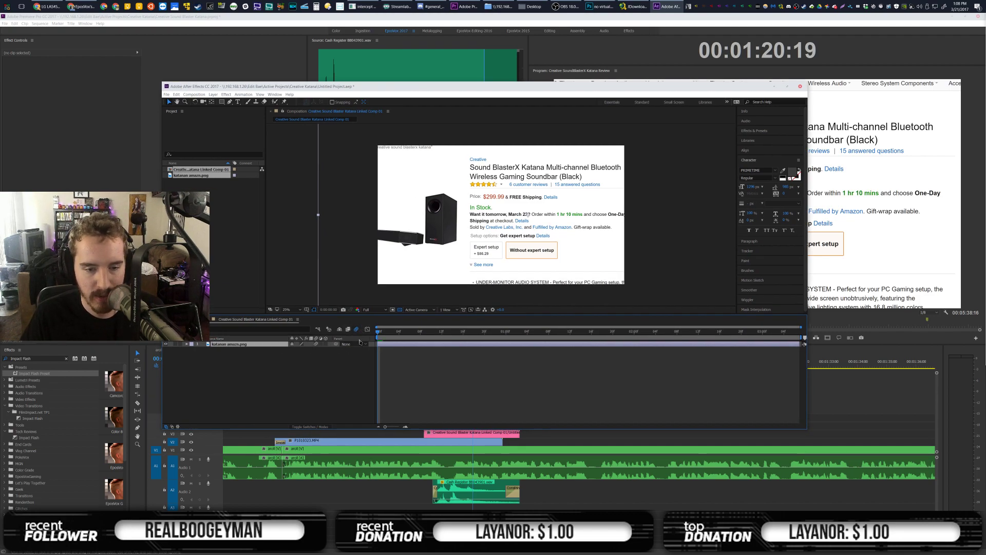
{"action": "left_click_drag", "start_coordinate": [396, 334], "coordinate": [679, 319]}
{"action": "key", "text": "space"}
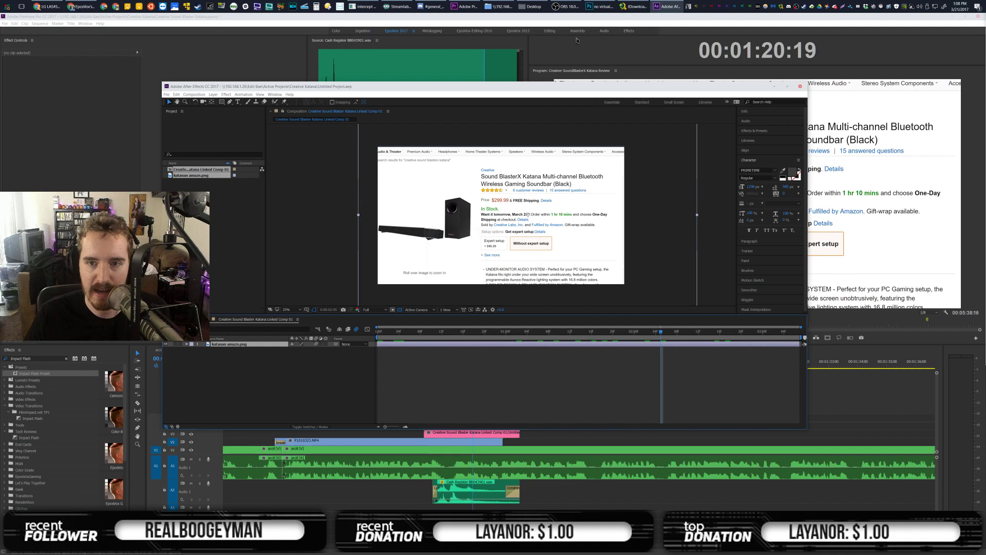
Return to Premiere Pro and apply the Impact Push Down transition to the start of the linked Amazon composition
{"action": "key", "text": "alt+Tab"}
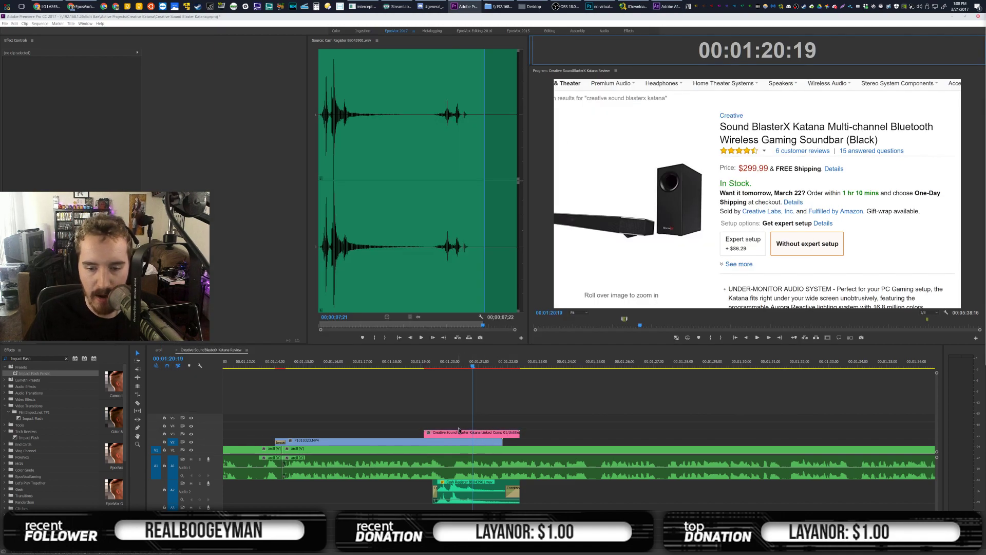
{"action": "left_click", "coordinate": [462, 433]}
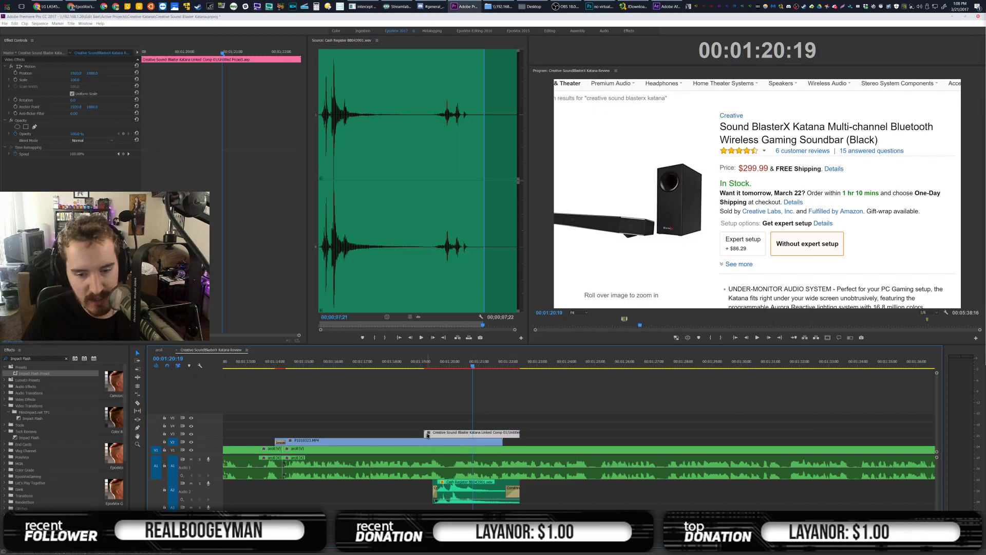
{"action": "left_click", "coordinate": [66, 359]}
{"action": "type", "text": "Impact Push Down"}
{"action": "left_click_drag", "start_coordinate": [34, 373], "coordinate": [428, 434]}
Play back the Amazon clip with its push transition from 00:01:18:20 and save the project
{"action": "left_click", "coordinate": [415, 362]}
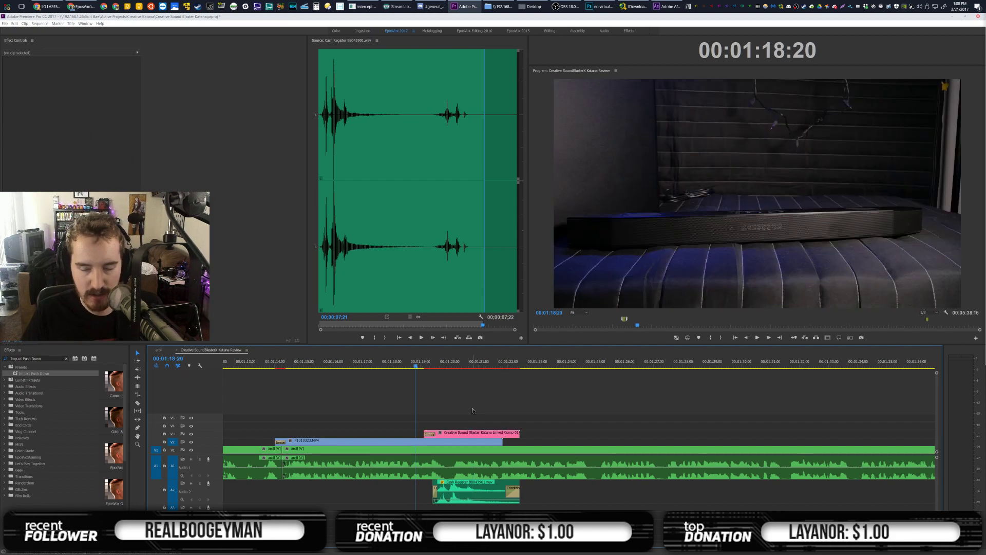
{"action": "key", "text": "space"}
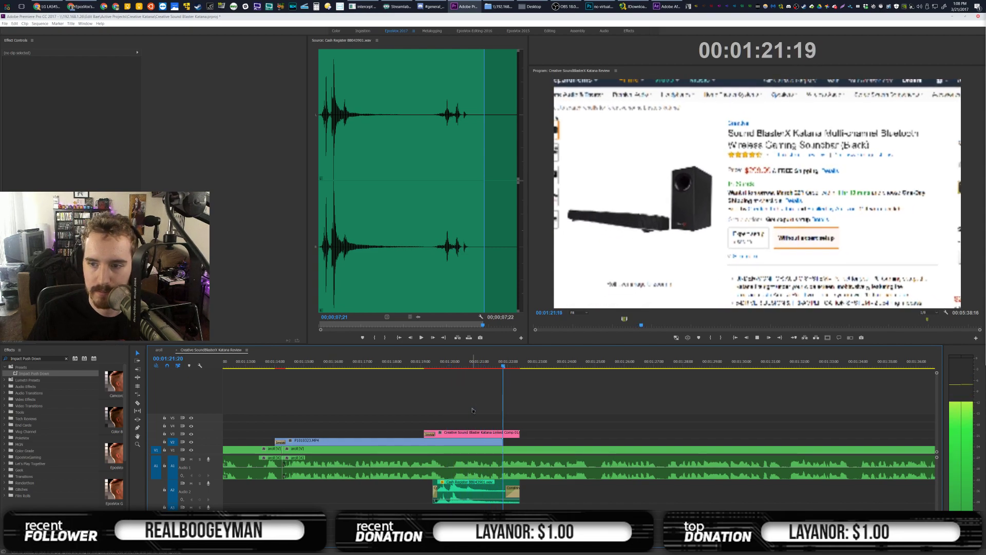
{"action": "key", "text": "space"}
{"action": "key", "text": "ctrl+s"}
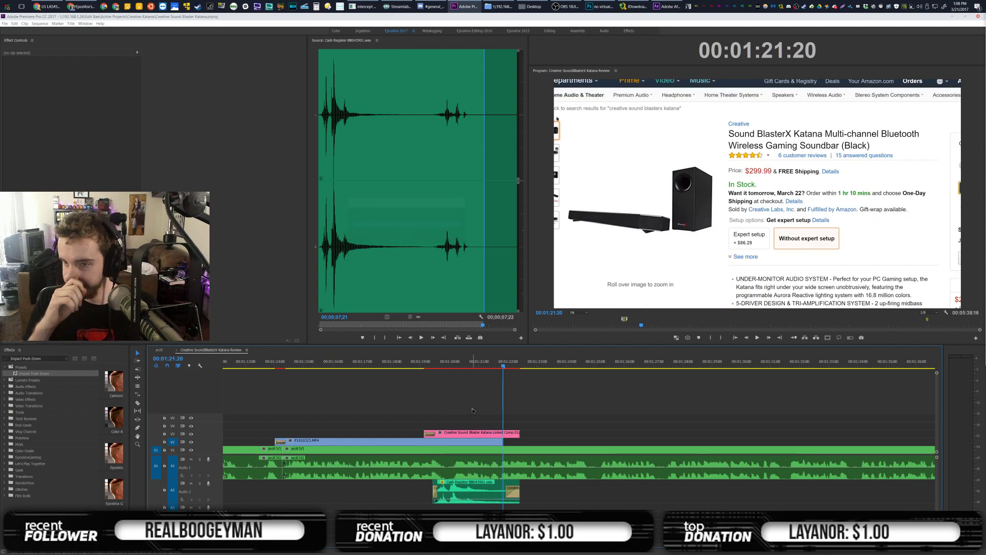
Park the playhead at 00:01:22:05, review the soundbar B-roll clips in the source monitor and save the project
{"action": "left_click_drag", "start_coordinate": [507, 368], "coordinate": [516, 368]}
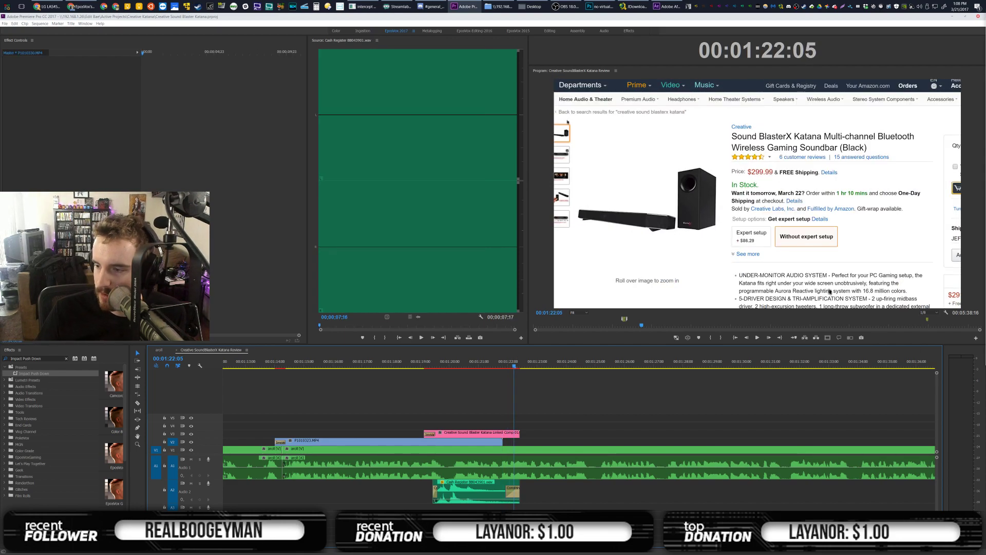
{"action": "left_click_drag", "start_coordinate": [370, 325], "coordinate": [470, 326]}
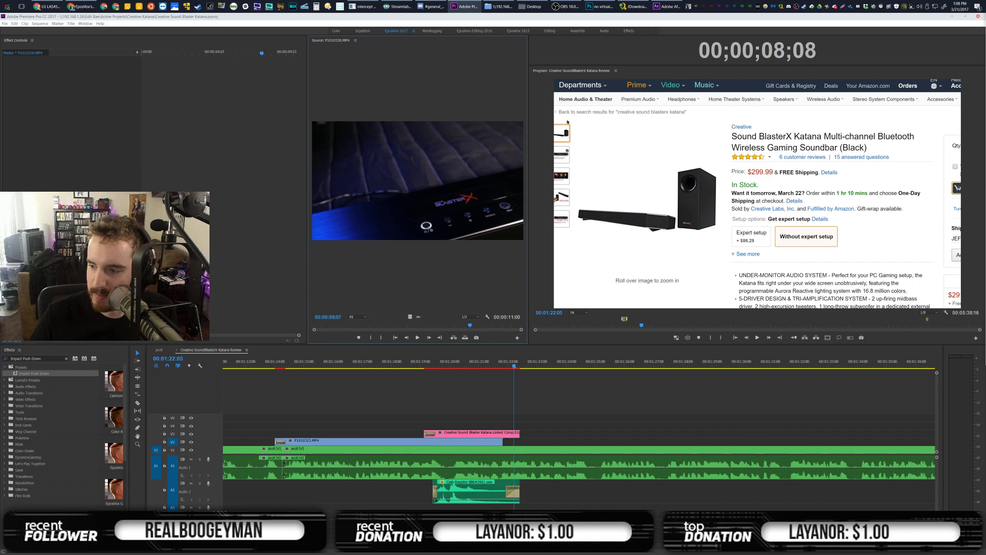
{"action": "left_click_drag", "start_coordinate": [355, 325], "coordinate": [353, 326]}
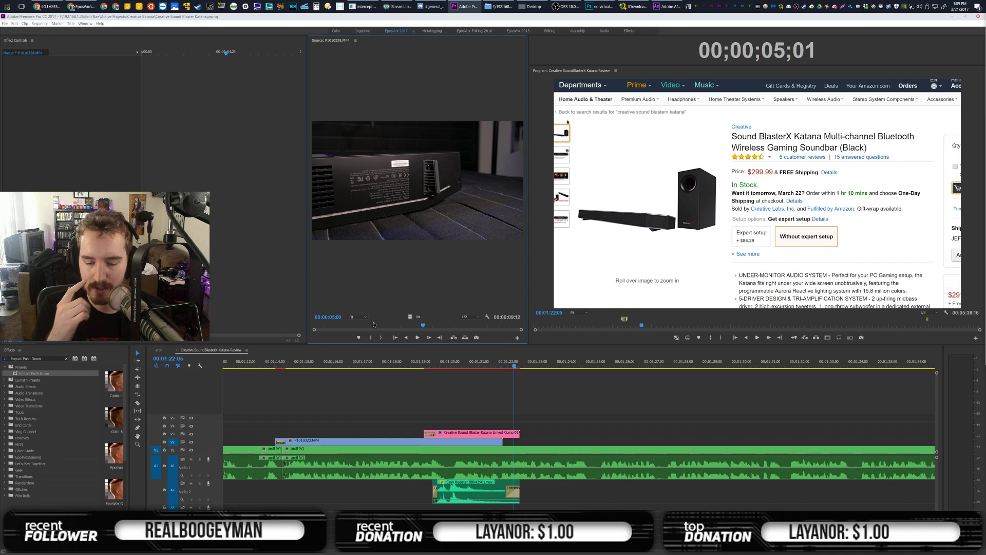
{"action": "key", "text": "ctrl+s"}
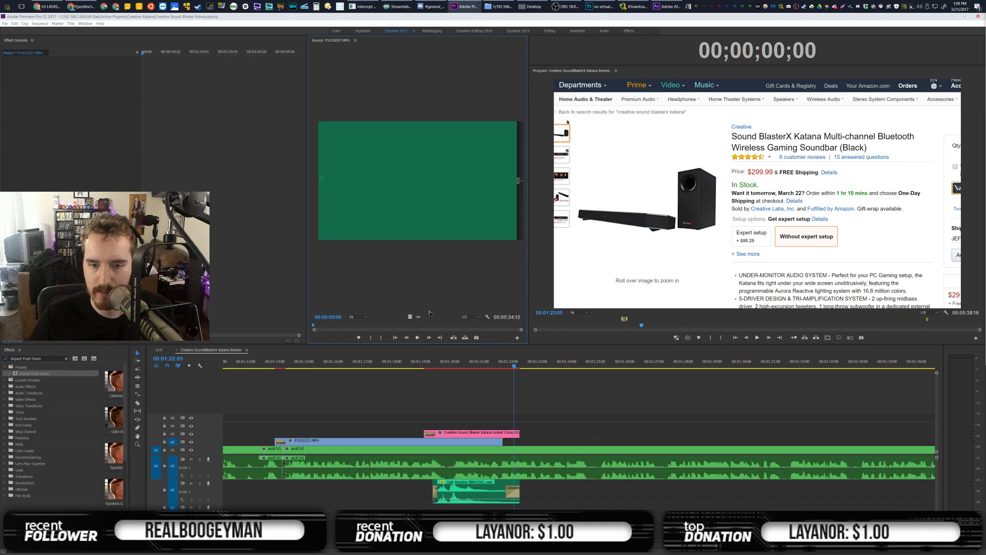
Set an in point at 00:00:48:05 in the dark keyboard-lighting clip and place its video on track V4 from 00:01:22:05
{"action": "left_click", "coordinate": [377, 327]}
{"action": "left_click_drag", "start_coordinate": [377, 328], "coordinate": [343, 325]}
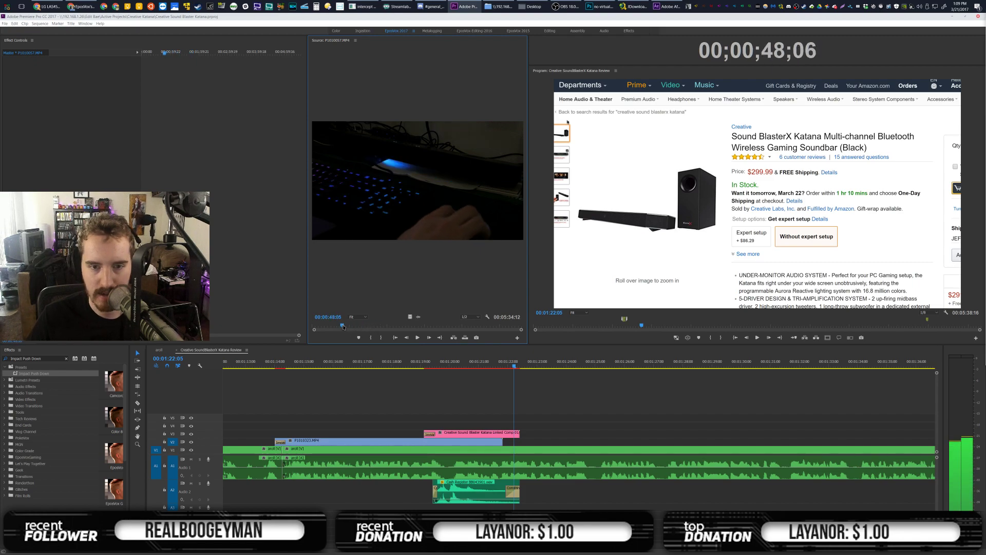
{"action": "key", "text": "i"}
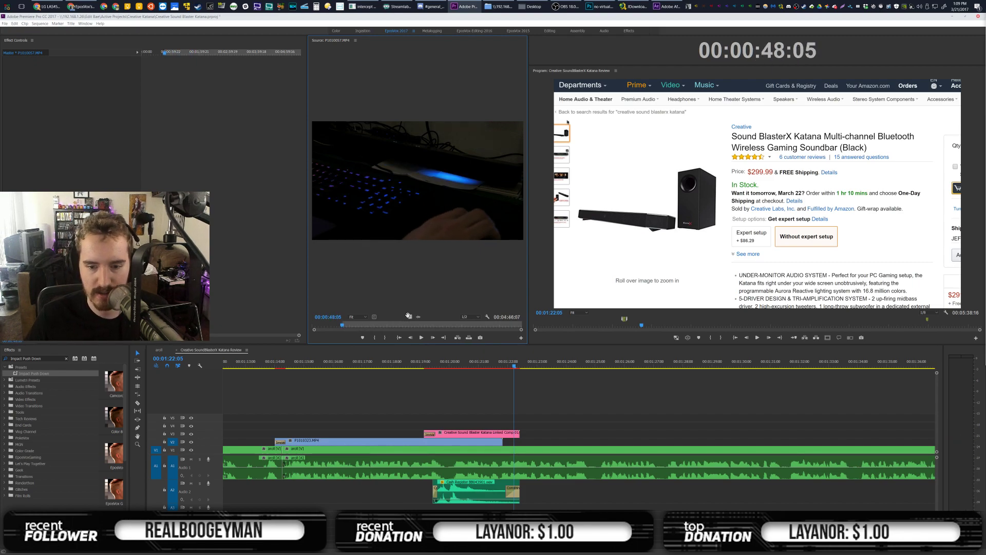
{"action": "left_click_drag", "start_coordinate": [408, 316], "coordinate": [518, 426]}
Apply the Blur-Diss2 transition to the start of the keyboard-lighting clip and play the sequence through to 00:01:28:04
{"action": "type", "text": "Blur-Diss2"}
{"action": "left_click_drag", "start_coordinate": [26, 373], "coordinate": [533, 426]}
{"action": "key", "text": "space"}
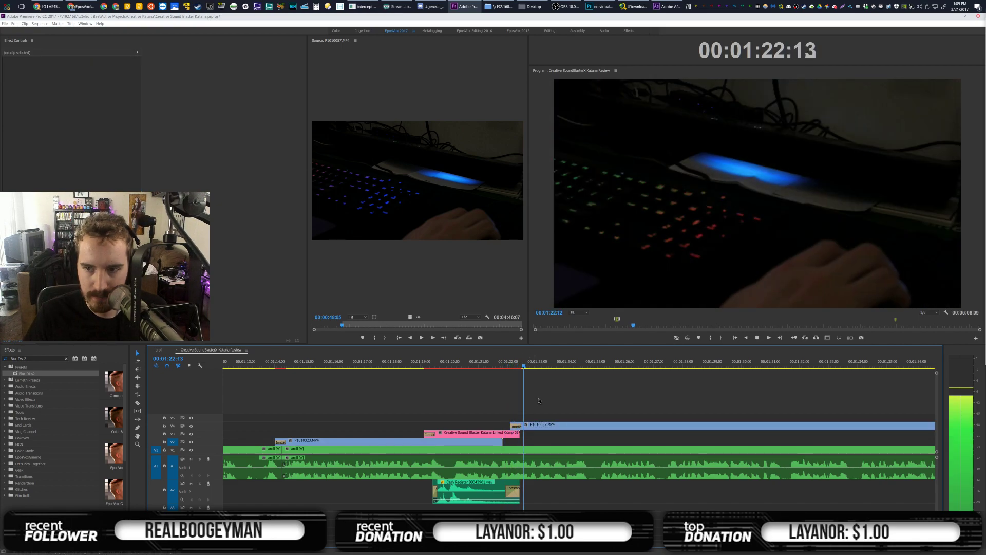
{"action": "scroll", "coordinate": [554, 398], "scroll_direction": "down", "scroll_amount": 3}
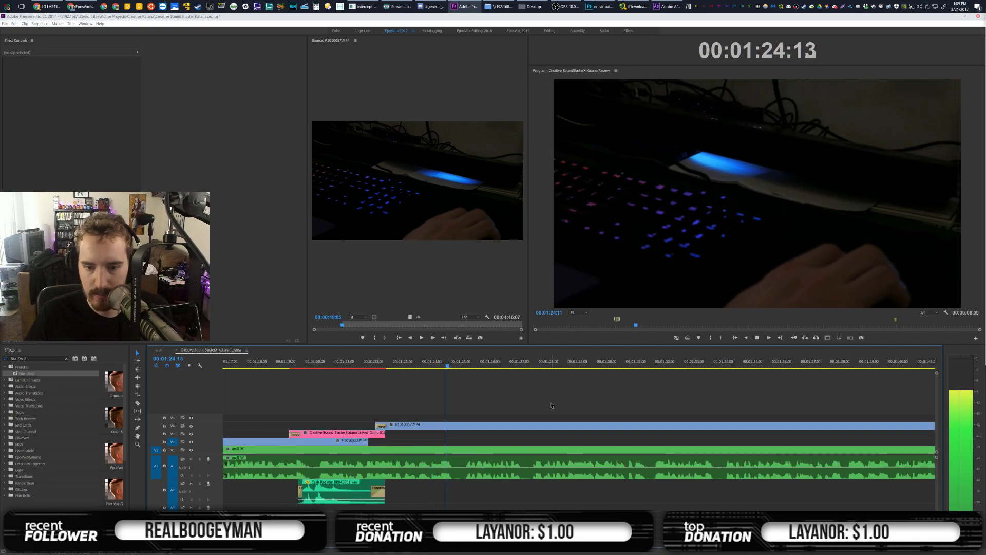
{"action": "scroll", "coordinate": [549, 405], "scroll_direction": "down", "scroll_amount": 1}
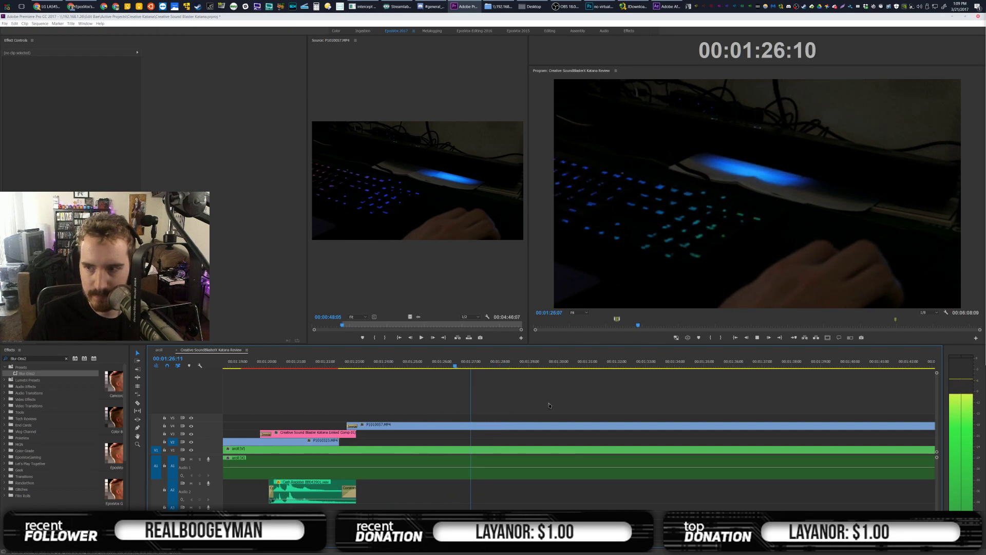
{"action": "key", "text": "space"}
{"action": "key", "text": "c"}
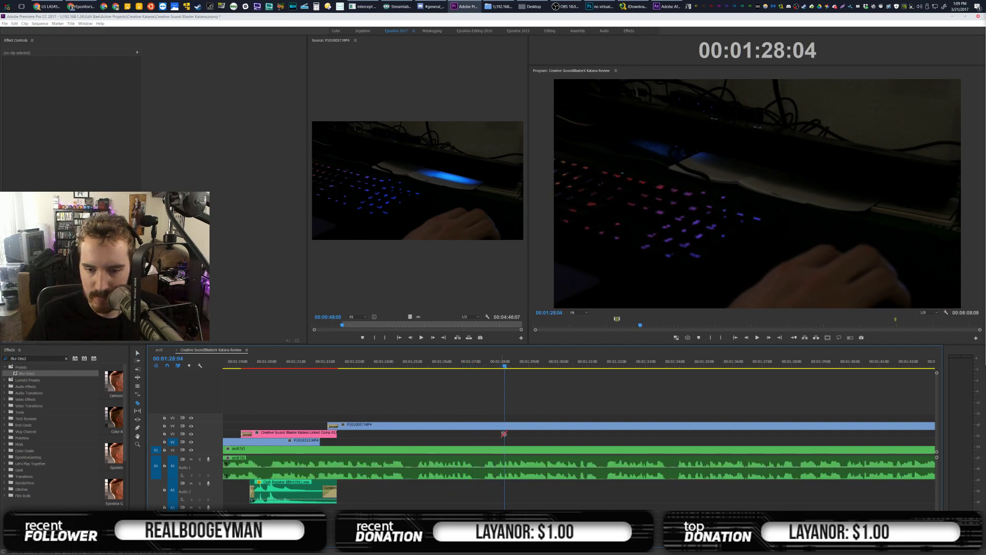
{"action": "key", "text": "v"}
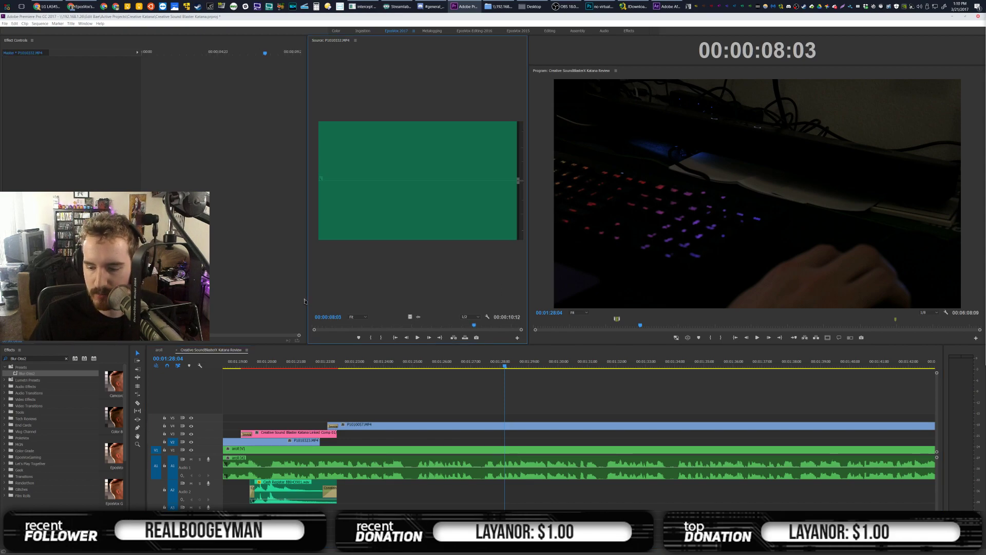
Set an in point at 00:00:02:00 in the blue-lit speaker grille clip and place its video on track V2 from 00:01:28:04
{"action": "left_click_drag", "start_coordinate": [362, 326], "coordinate": [352, 327]}
{"action": "key", "text": "i"}
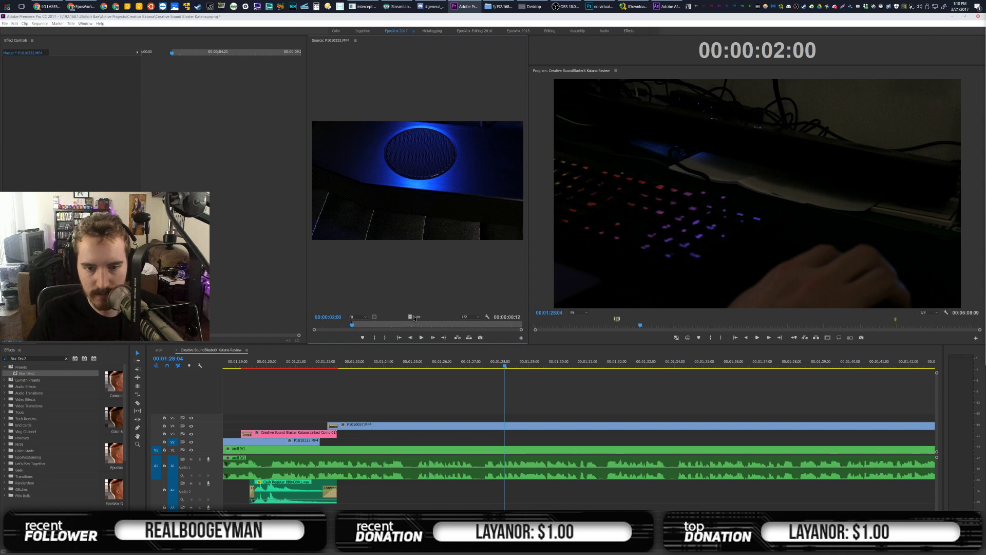
{"action": "left_click_drag", "start_coordinate": [411, 316], "coordinate": [502, 442]}
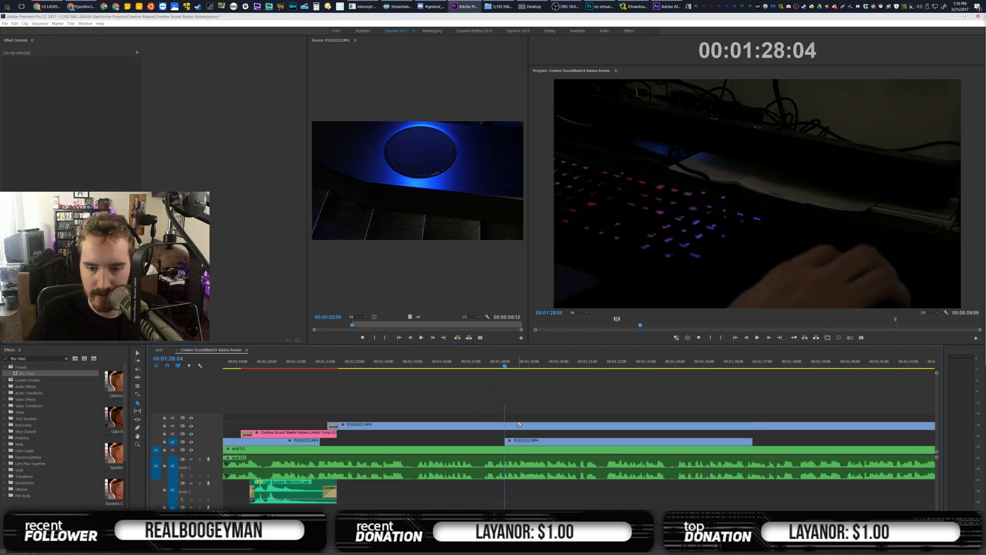
Cut the keyboard-lighting clip on track V4 just past 00:01:28:04 and delete the part after the cut
{"action": "left_click", "coordinate": [515, 424]}
{"action": "key", "text": "v"}
{"action": "left_click", "coordinate": [520, 426]}
{"action": "left_click_drag", "start_coordinate": [513, 426], "coordinate": [511, 425]}
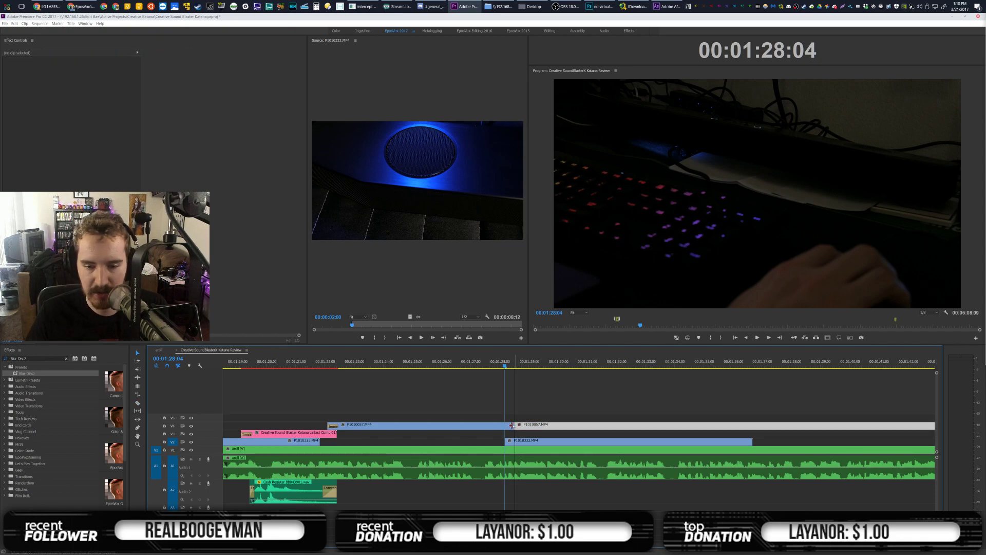
{"action": "key", "text": "Delete"}
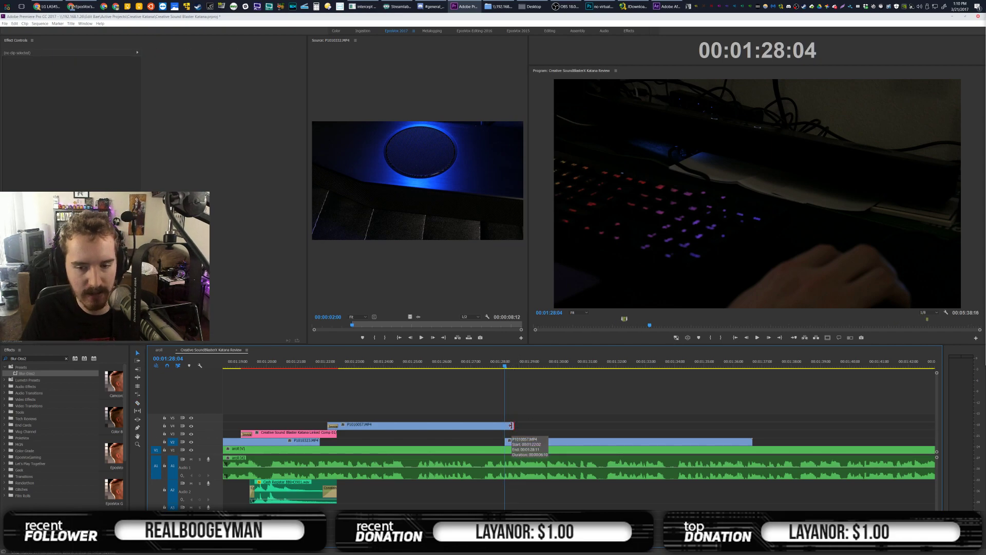
Apply the Impact Flash transition to the end of the keyboard-lighting clip on V4, extend that end slightly and save the project
{"action": "type", "text": "Impact Flash"}
{"action": "key", "text": "ctrl+d"}
{"action": "left_click_drag", "start_coordinate": [512, 426], "coordinate": [516, 426]}
{"action": "key", "text": "ctrl+s"}
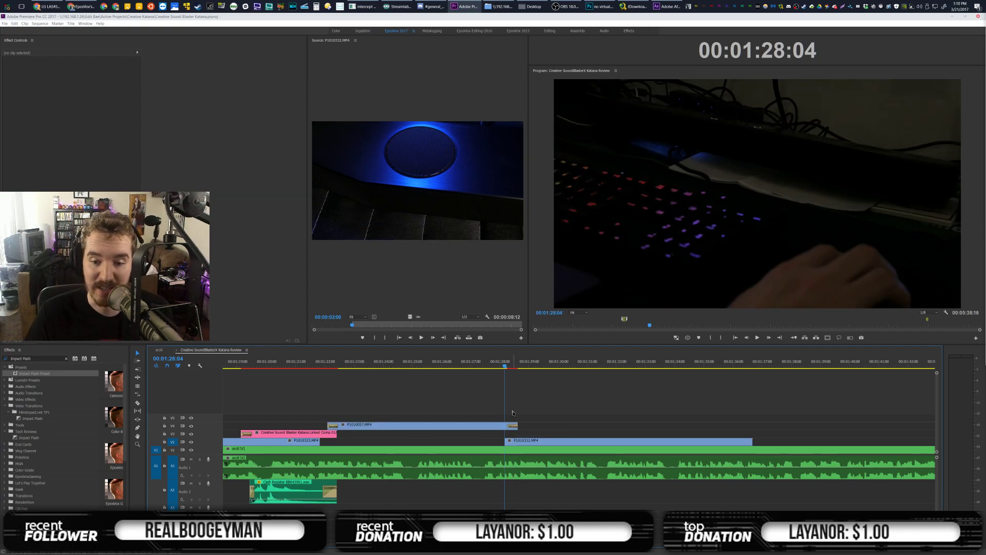
Play back the Impact Flash transition from 00:01:28:04 and review the speaker grille clip up to 00:01:30:12
{"action": "key", "text": "space"}
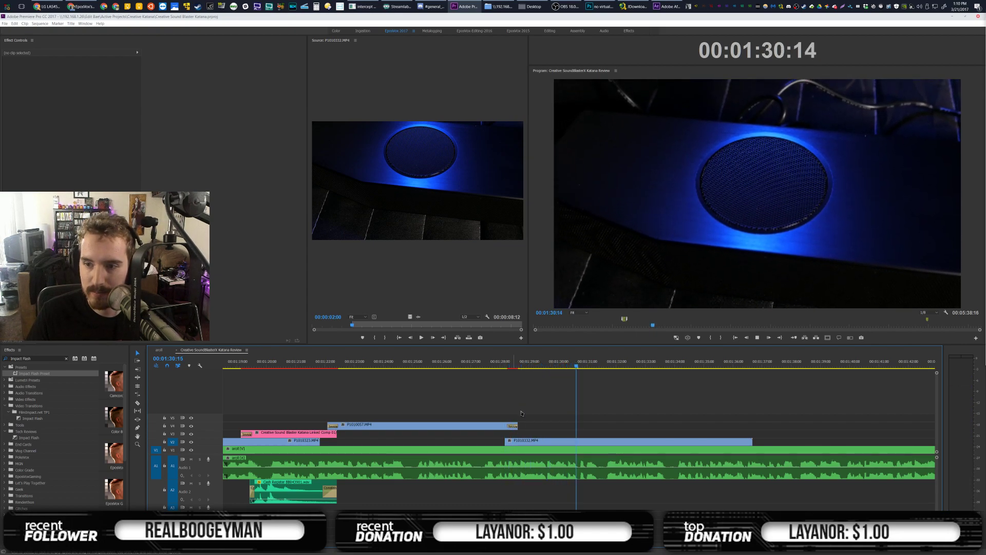
{"action": "key", "text": "space"}
{"action": "left_click_drag", "start_coordinate": [570, 363], "coordinate": [555, 364]}
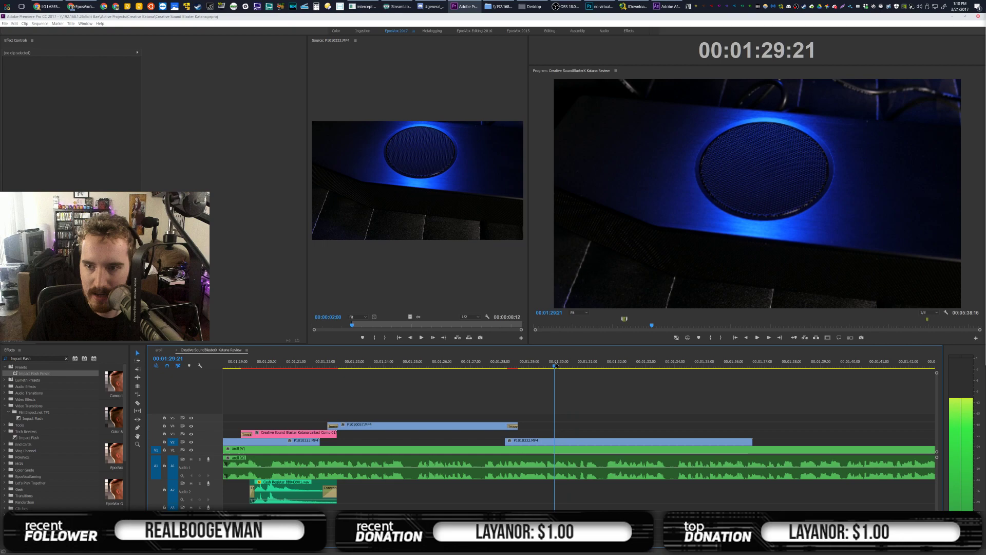
{"action": "key", "text": "space"}
{"action": "key", "text": "space"}
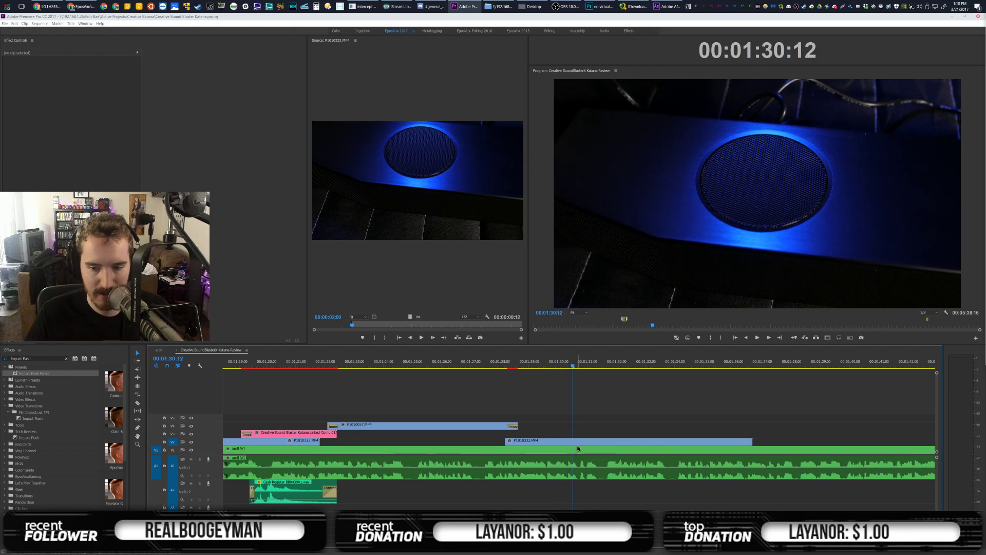
Try to stabilize the speaker grille clip on V2 with the Warp2 preset, and remove the effect from the clip
{"action": "left_click", "coordinate": [578, 448]}
{"action": "left_click", "coordinate": [578, 443]}
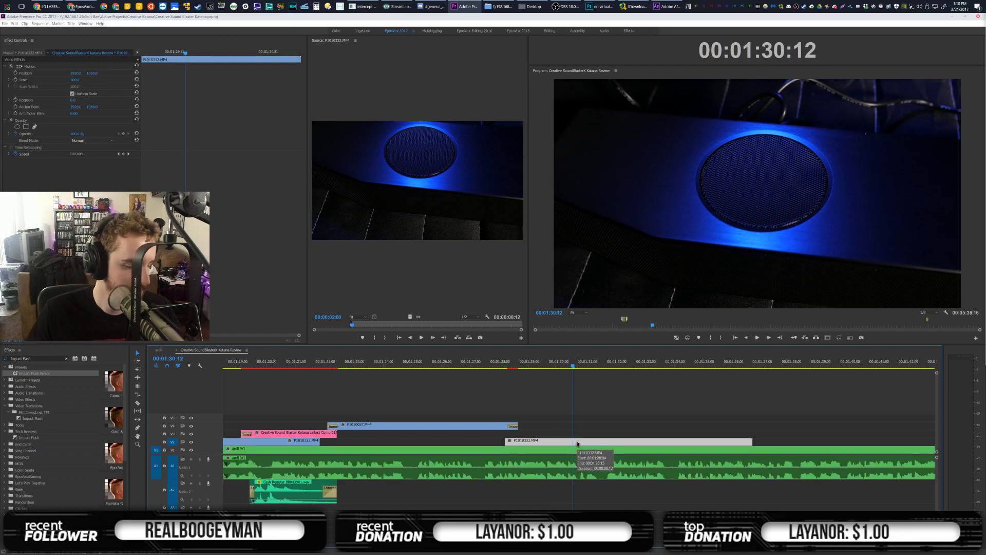
{"action": "key", "text": "shift+f"}
{"action": "type", "text": "Warp2"}
{"action": "left_click_drag", "start_coordinate": [24, 374], "coordinate": [577, 443]}
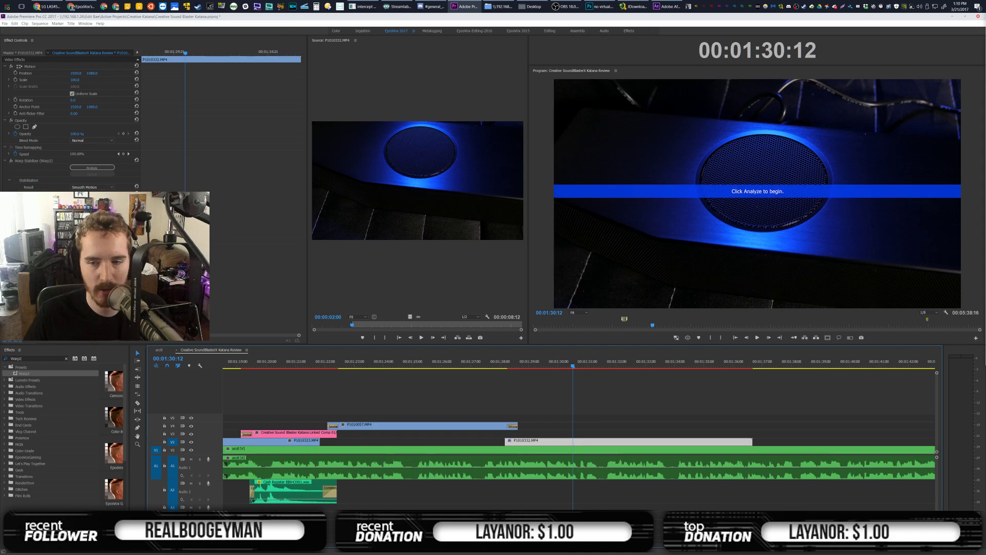
{"action": "left_click", "coordinate": [92, 167]}
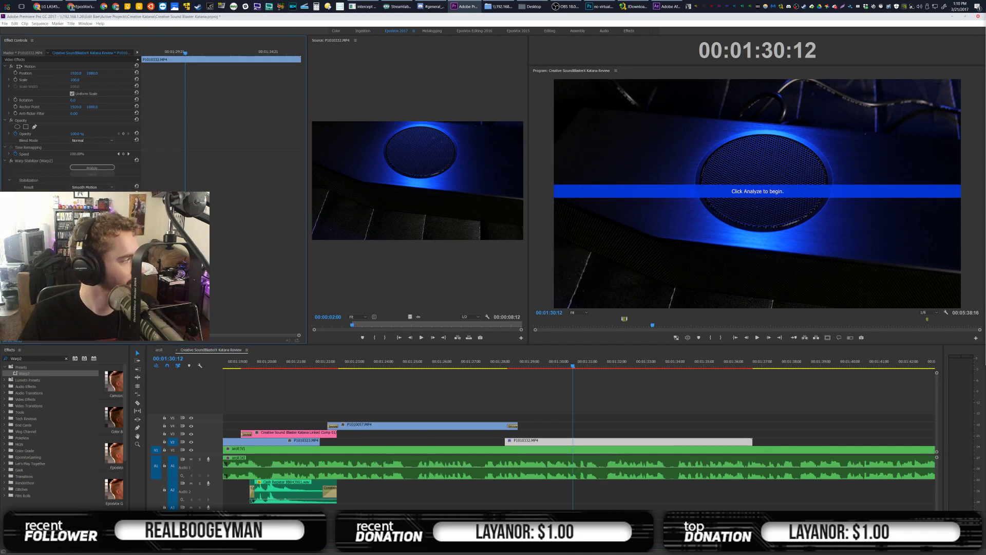
{"action": "left_click", "coordinate": [92, 168]}
{"action": "left_click", "coordinate": [89, 169]}
{"action": "left_click", "coordinate": [568, 445]}
{"action": "left_click", "coordinate": [93, 168]}
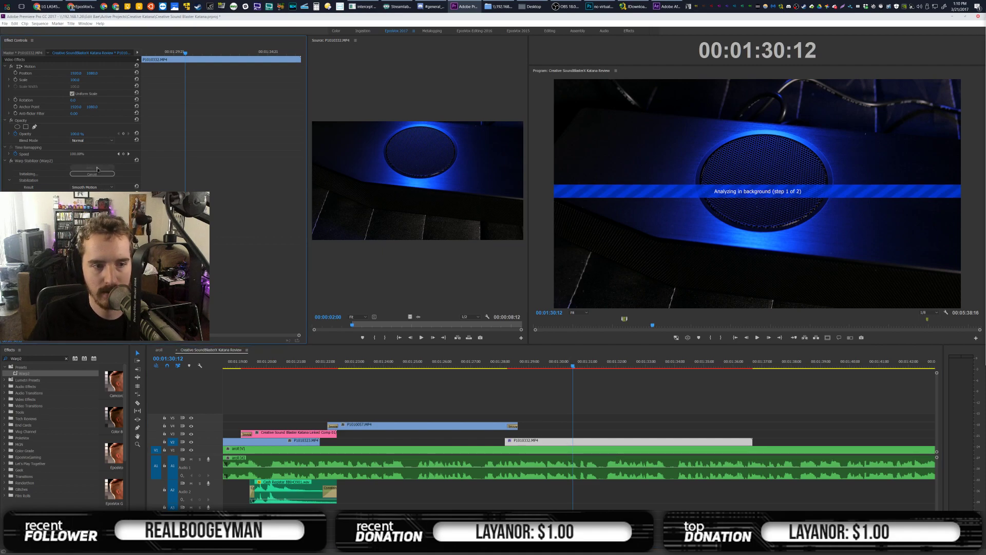
{"action": "left_click", "coordinate": [61, 159]}
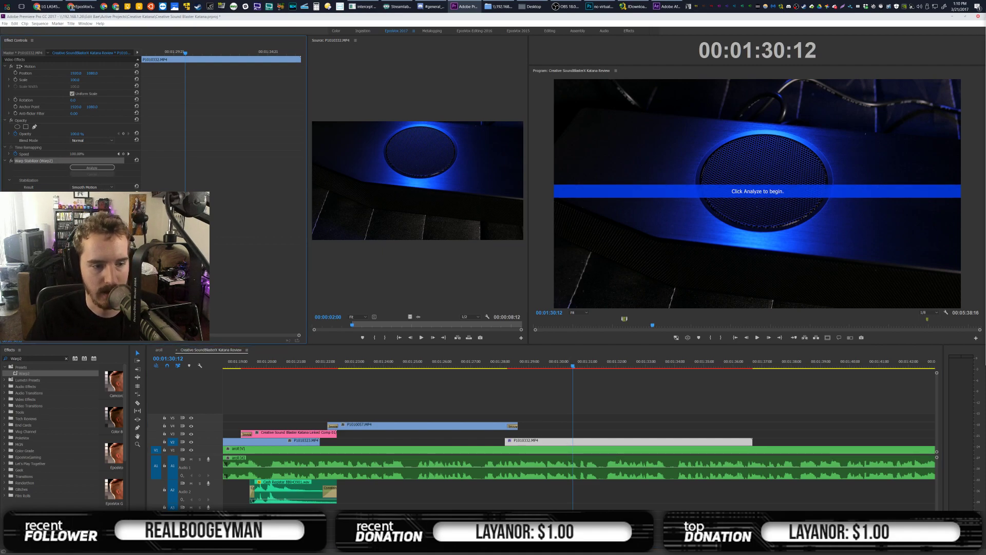
{"action": "key", "text": "Delete"}
Apply the Warp Stabilizer effect to the speaker grille clip on V2, try to analyze it and switch the effect off
{"action": "left_click", "coordinate": [66, 359]}
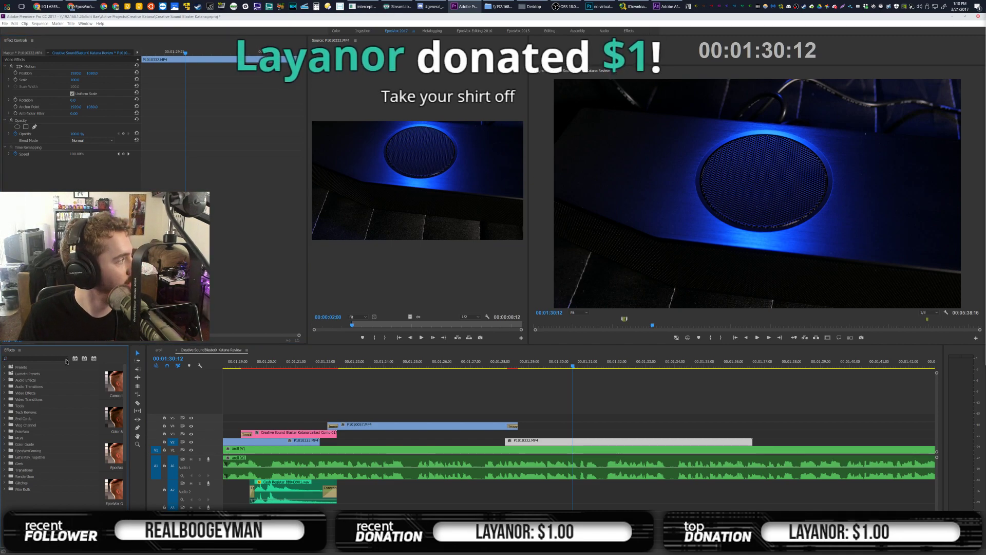
{"action": "left_click", "coordinate": [52, 358]}
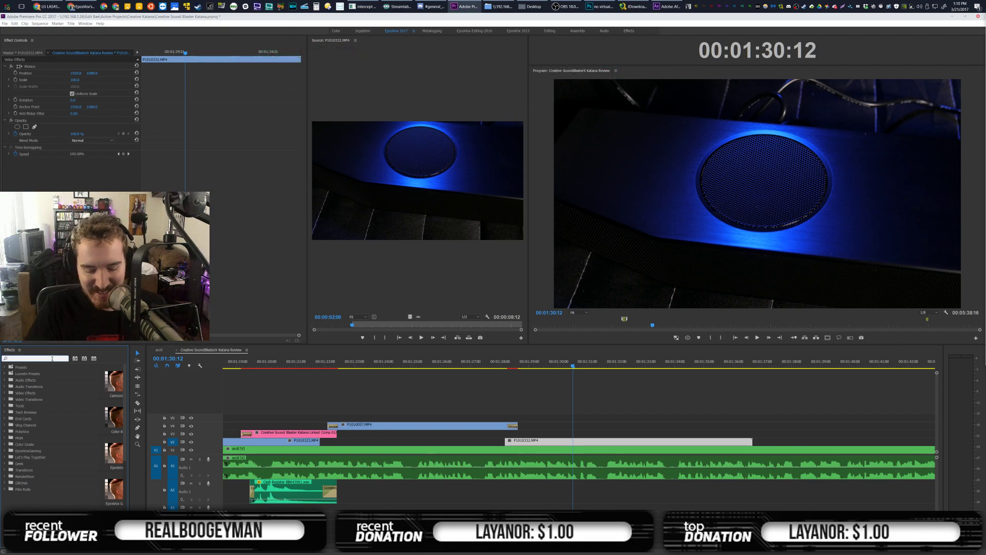
{"action": "type", "text": "warp"}
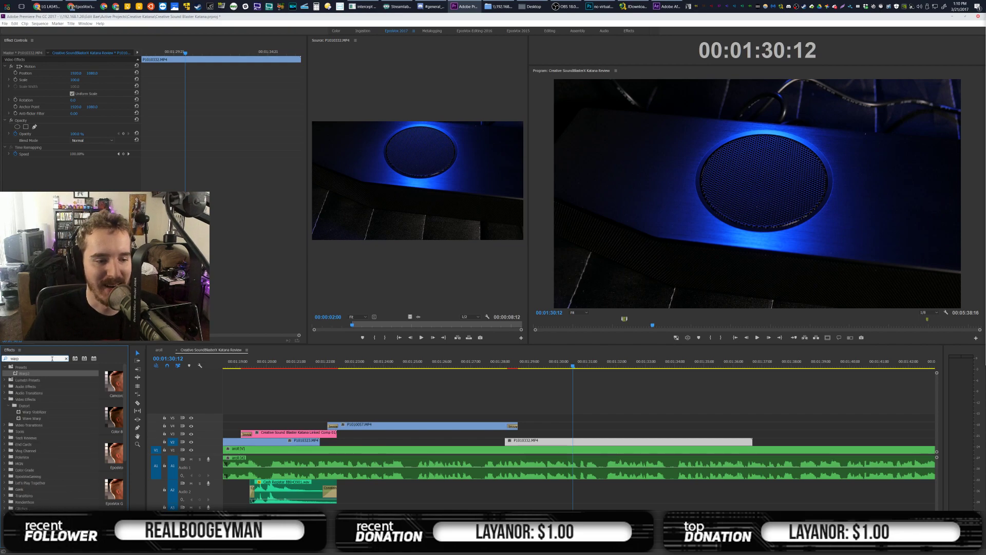
{"action": "left_click_drag", "start_coordinate": [42, 412], "coordinate": [525, 443]}
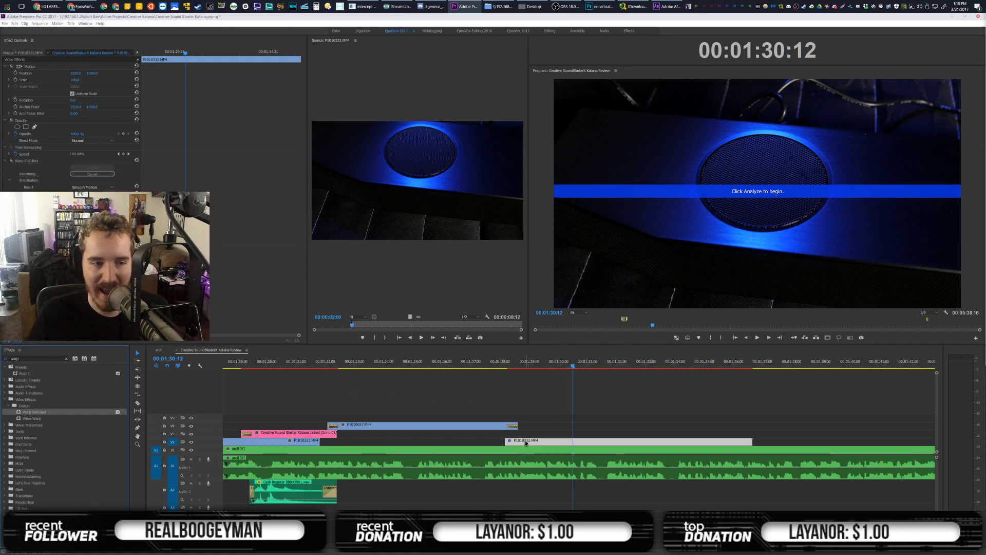
{"action": "left_click", "coordinate": [100, 169]}
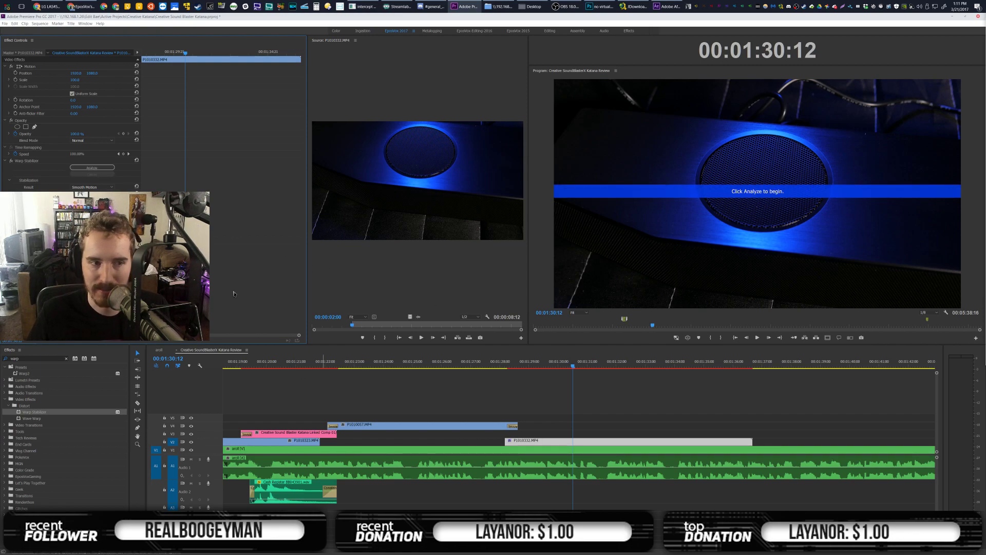
{"action": "left_click", "coordinate": [13, 161]}
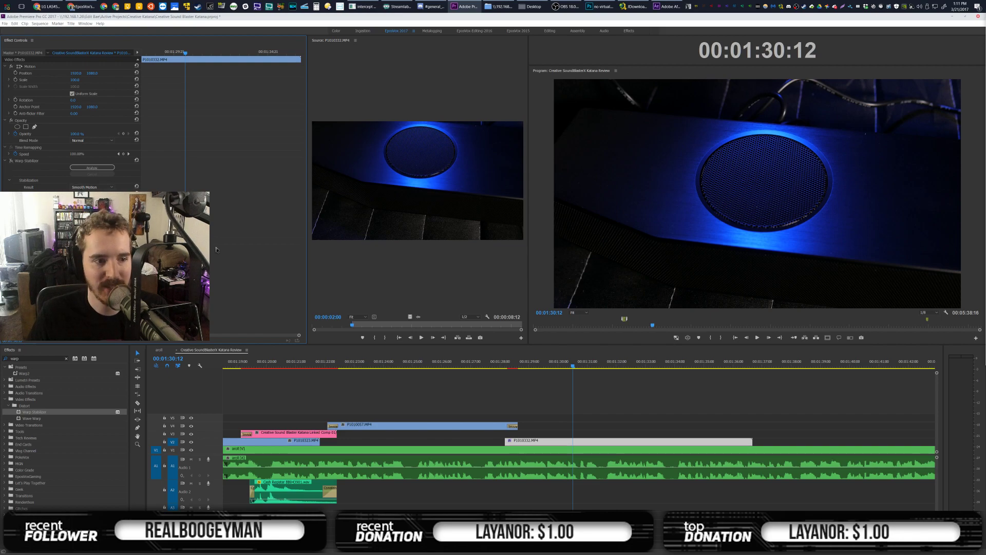
Play the speaker grille clip in the sequence from 00:01:28:11 and check its source footage up to 00:00:10:01
{"action": "left_click", "coordinate": [510, 362]}
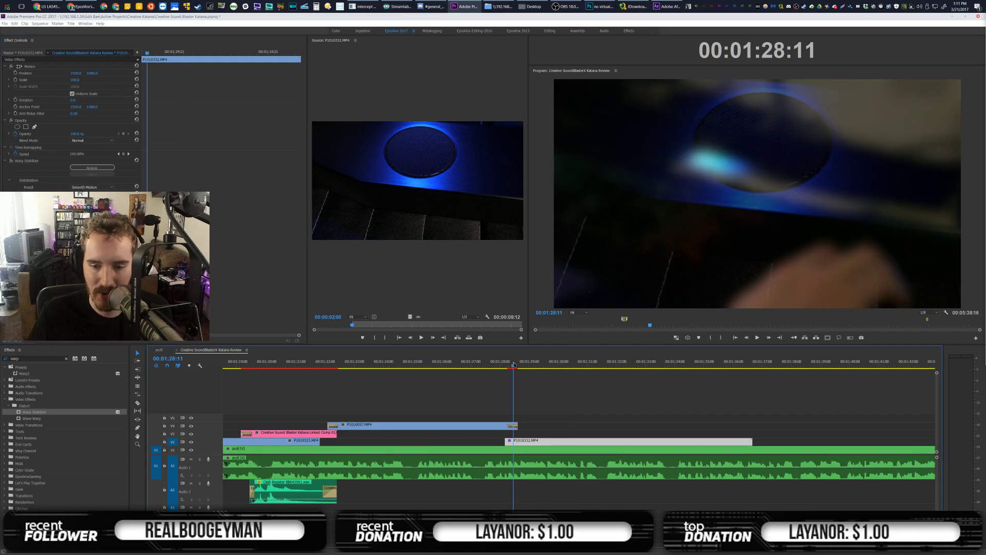
{"action": "key", "text": "space"}
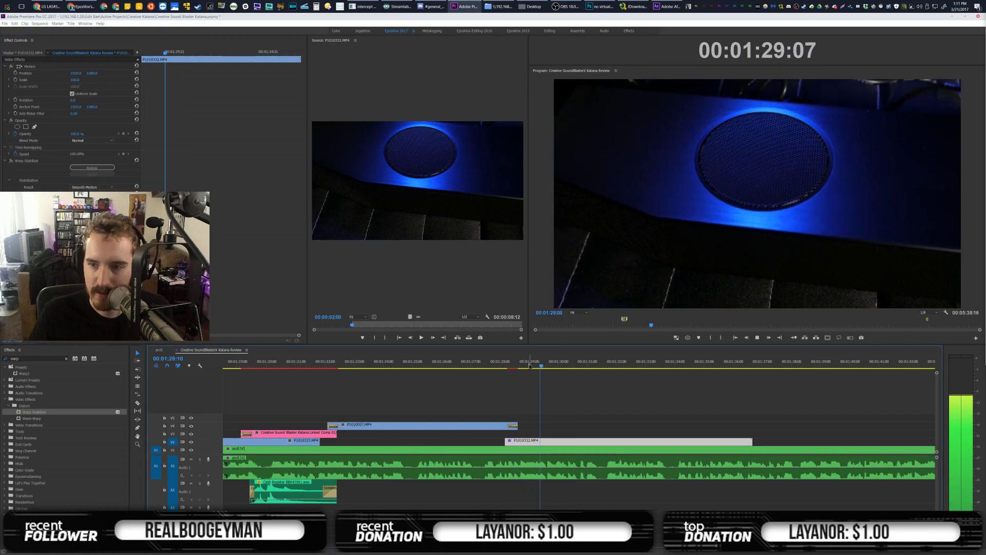
{"action": "key", "text": "space"}
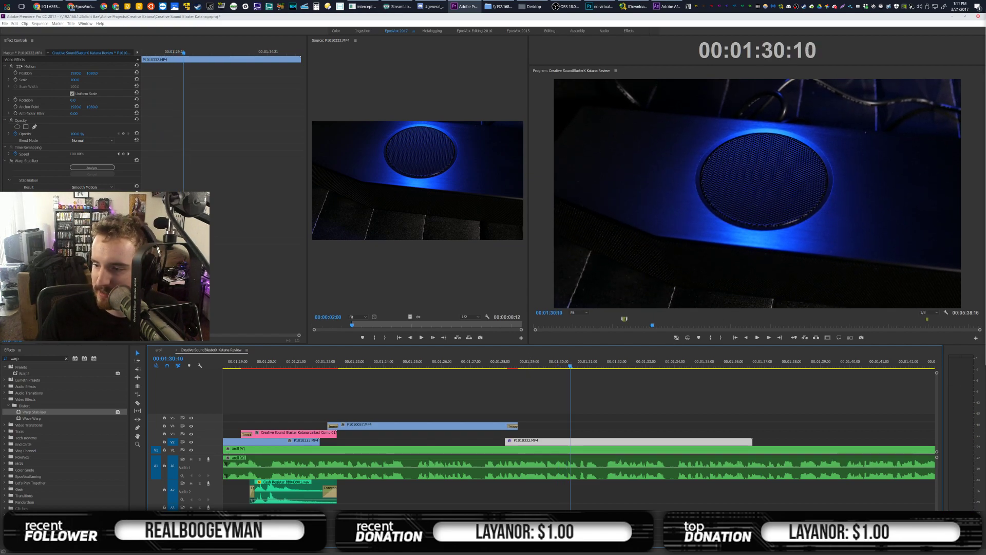
{"action": "left_click_drag", "start_coordinate": [352, 325], "coordinate": [497, 325]}
{"action": "key", "text": "space"}
{"action": "key", "text": "space"}
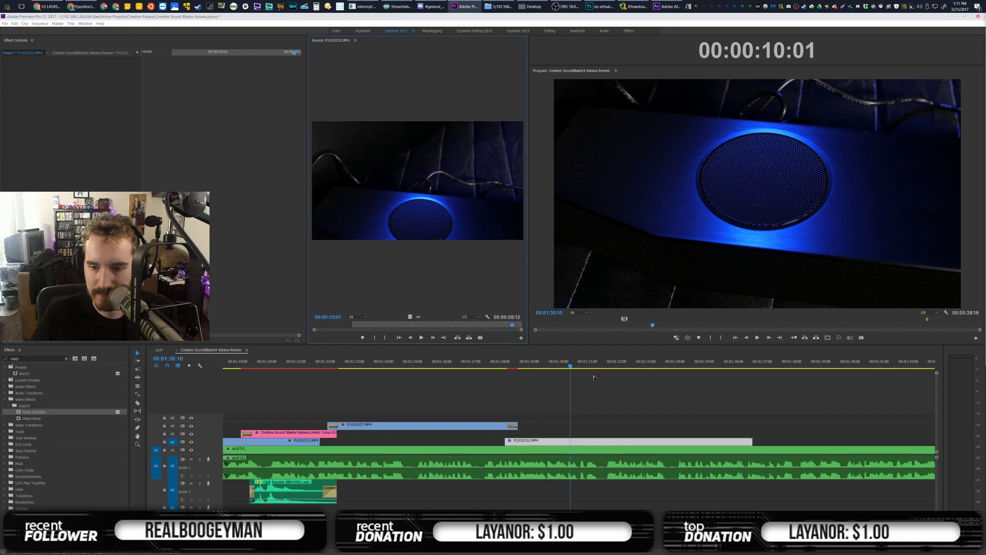
{"action": "left_click", "coordinate": [570, 360]}
{"action": "key", "text": "space"}
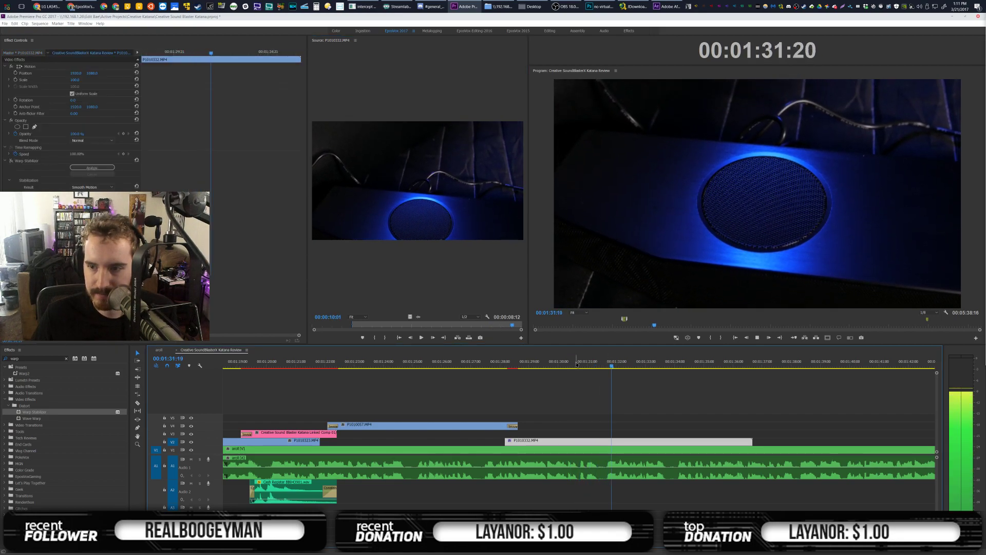
{"action": "key", "text": "space"}
Set an in point at 00:00:01:10 in the subwoofer clip and place its video on track V3 from 00:01:33:03
{"action": "left_click_drag", "start_coordinate": [626, 365], "coordinate": [649, 366]}
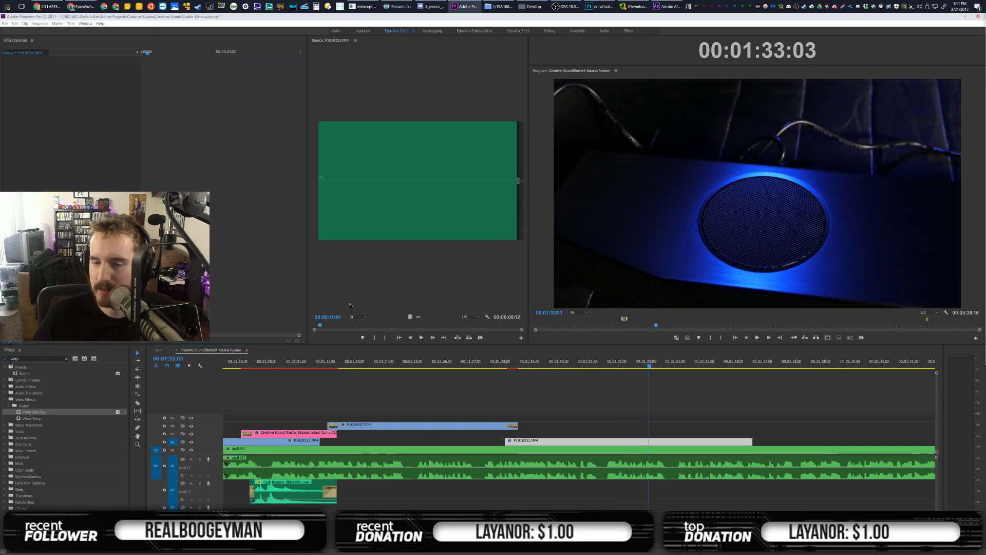
{"action": "left_click_drag", "start_coordinate": [341, 326], "coordinate": [344, 327]}
{"action": "key", "text": "i"}
{"action": "left_click_drag", "start_coordinate": [410, 317], "coordinate": [653, 434]}
Apply the Impact Flash preset transition to the start of the subwoofer clip on V3, return to 00:01:28:04 and save the project
{"action": "left_click", "coordinate": [35, 359]}
{"action": "type", "text": "Impact Flash"}
{"action": "left_click_drag", "start_coordinate": [34, 373], "coordinate": [653, 434]}
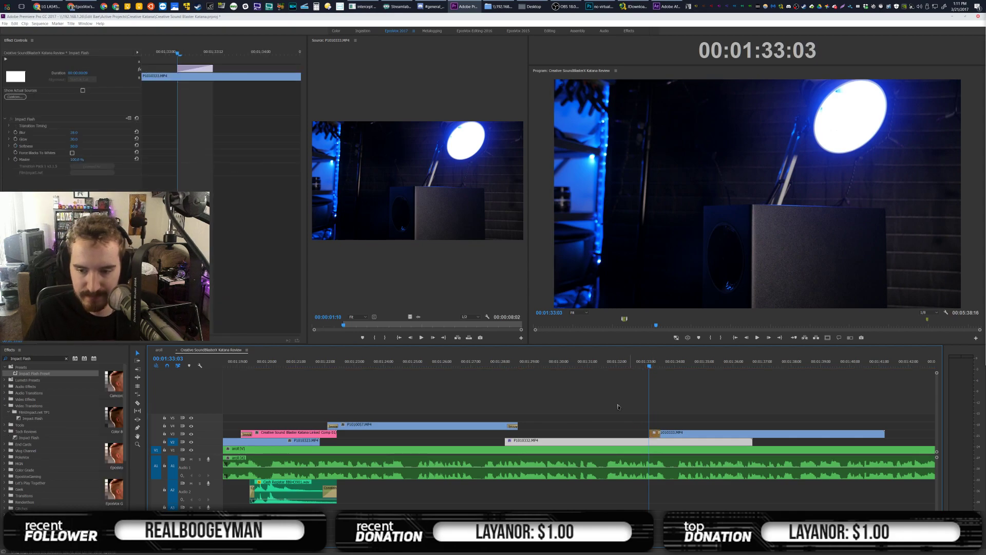
{"action": "left_click", "coordinate": [506, 363]}
{"action": "left_click", "coordinate": [538, 373]}
{"action": "key", "text": "ctrl+s"}
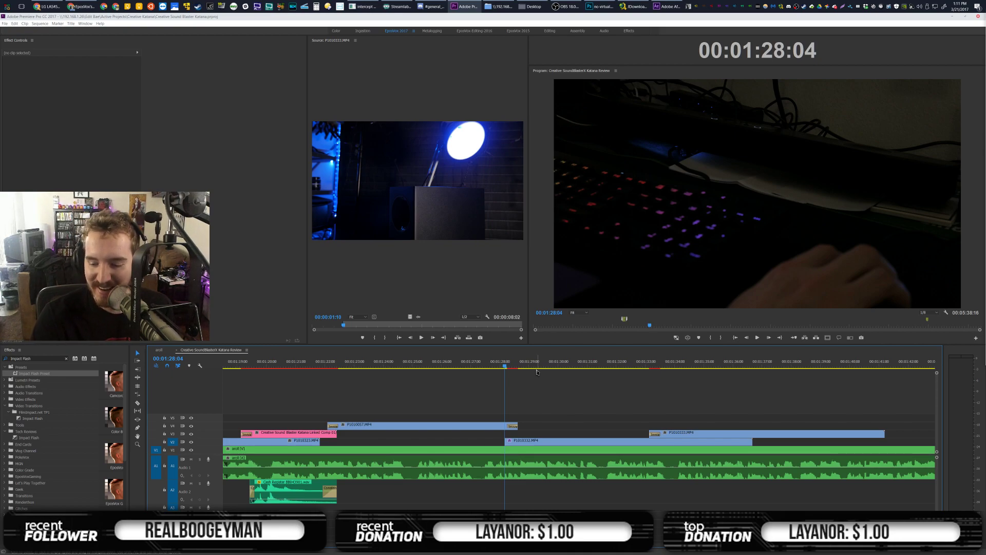
{"action": "key", "text": "alt+Tab"}
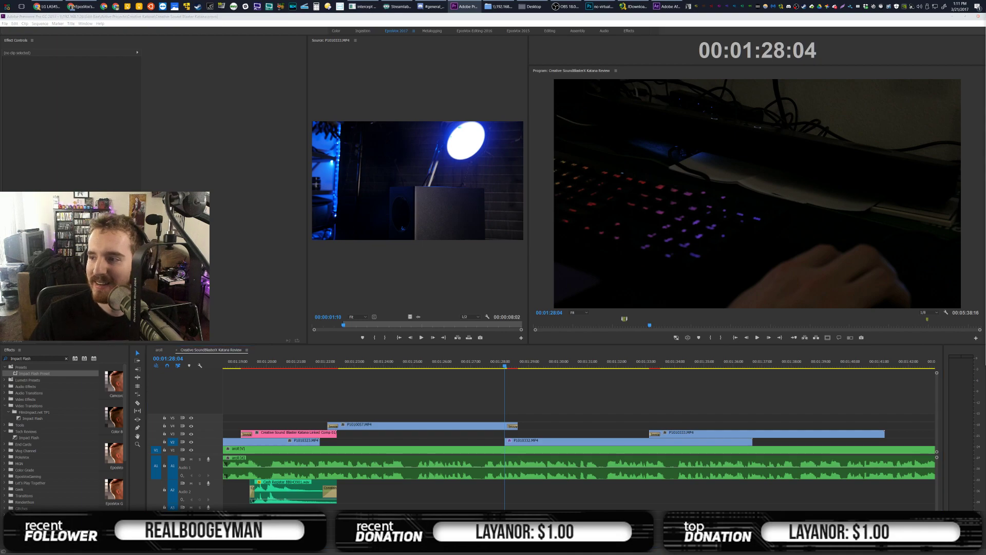
{"action": "key", "text": "alt+Tab"}
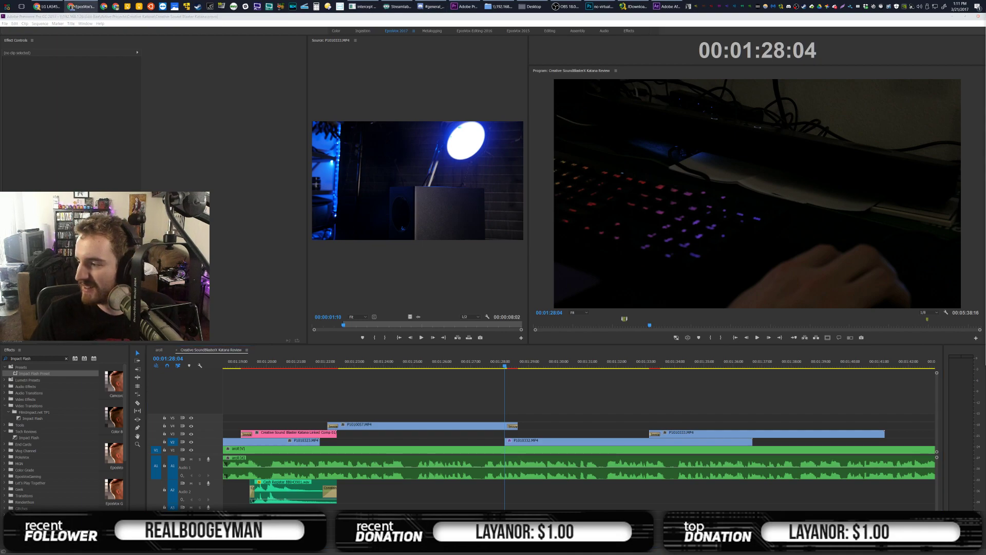
{"action": "left_click", "coordinate": [569, 21]}
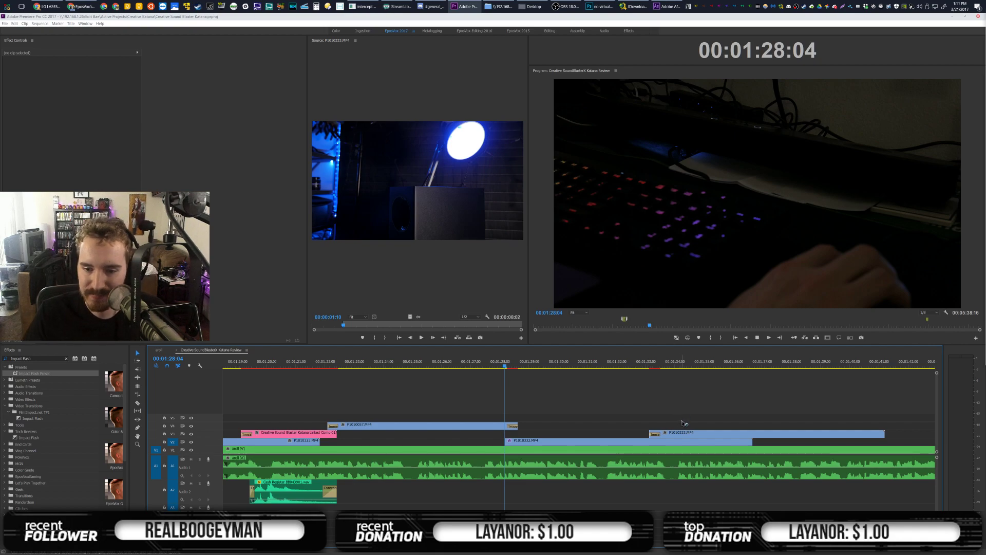
Play the sequence from 00:01:28:04, park the playhead at 00:01:40:03 and trim the subwoofer clip's end to just past it
{"action": "key", "text": "space"}
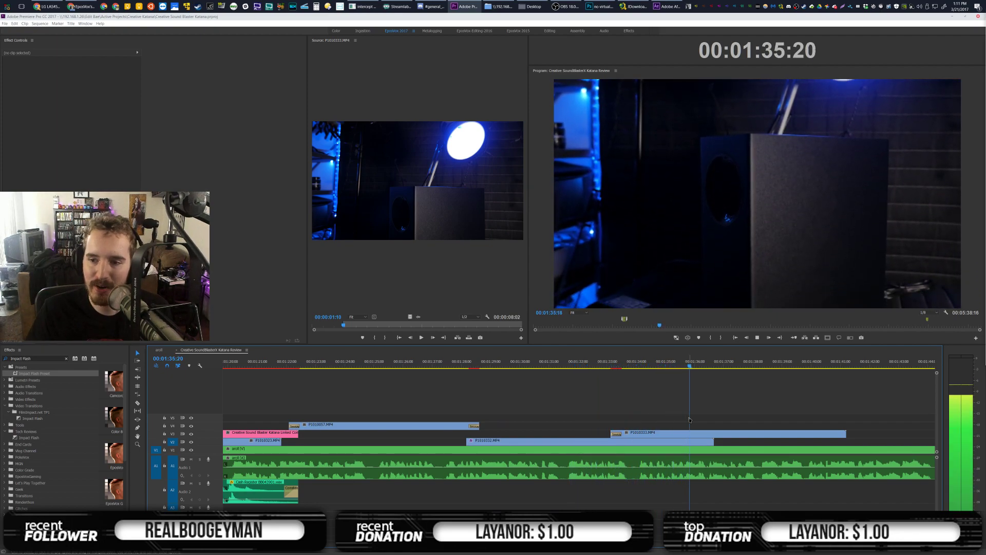
{"action": "scroll", "coordinate": [698, 411], "scroll_direction": "down", "scroll_amount": 3}
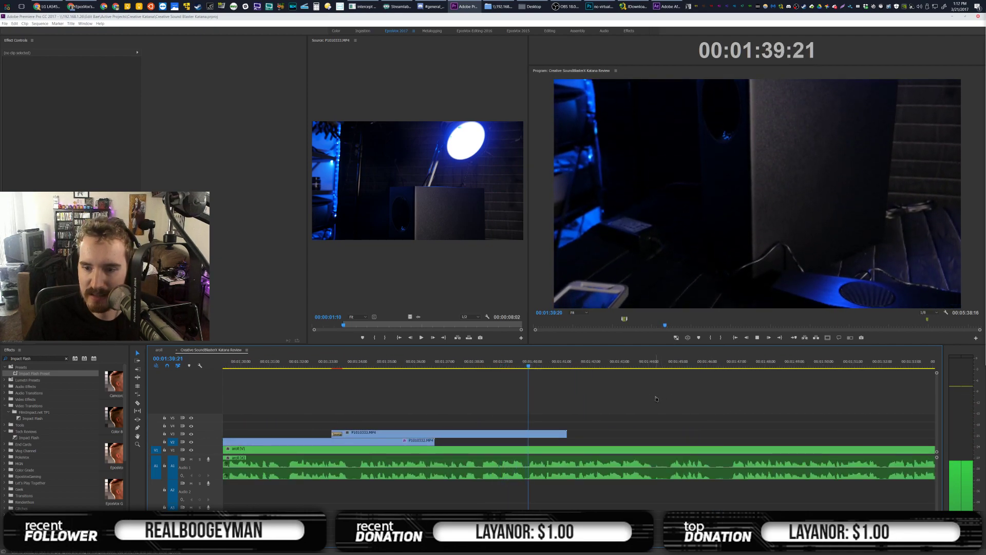
{"action": "key", "text": "space"}
{"action": "key", "text": "space"}
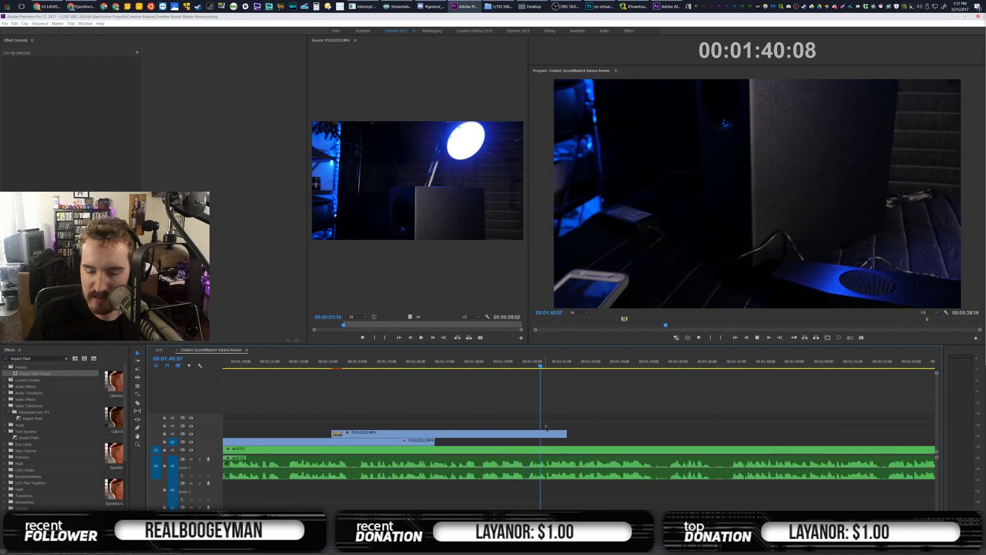
{"action": "left_click_drag", "start_coordinate": [533, 366], "coordinate": [536, 366]}
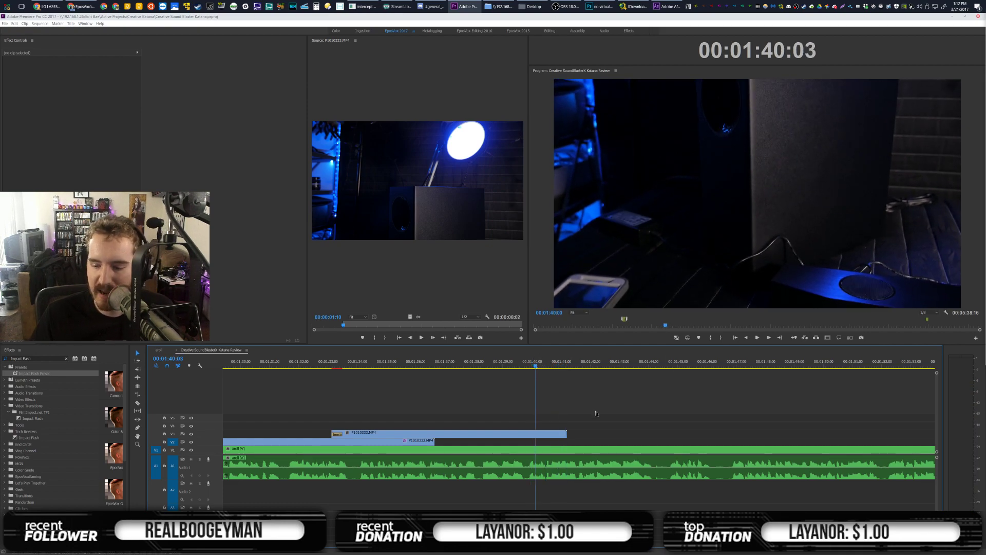
{"action": "left_click_drag", "start_coordinate": [565, 434], "coordinate": [546, 434]}
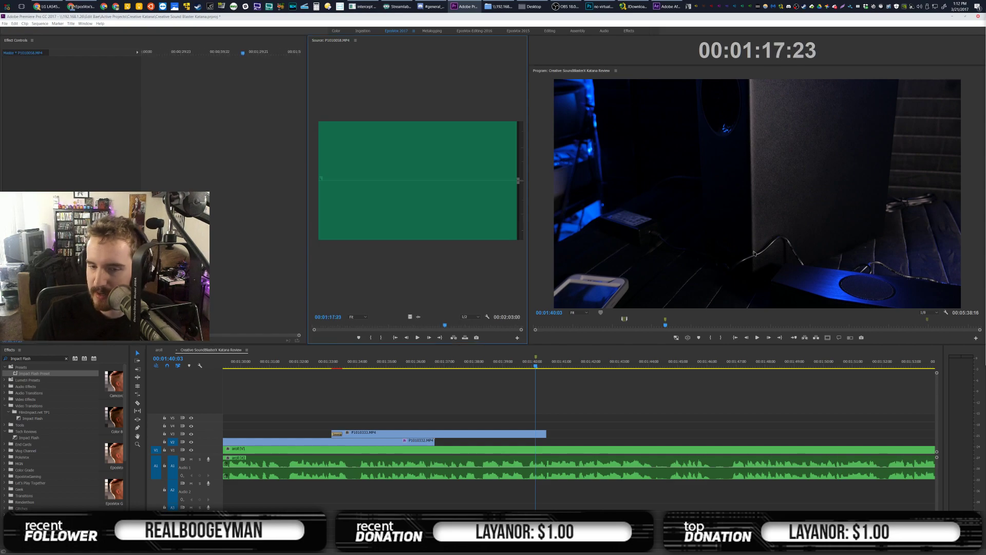
Review the keyboard and soundbar clip's source footage and stop playback at 00:00:24:11
{"action": "left_click_drag", "start_coordinate": [319, 326], "coordinate": [339, 325]}
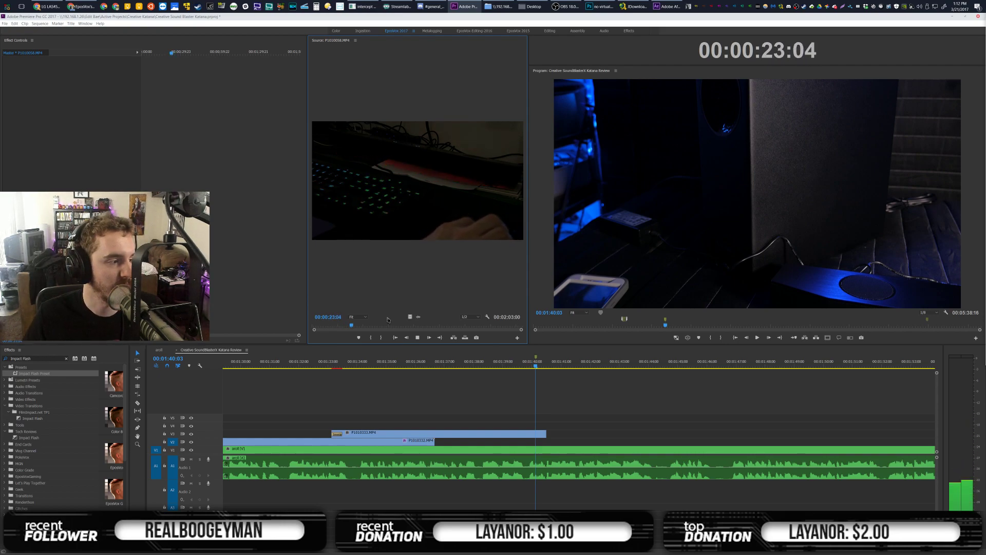
{"action": "key", "text": "space"}
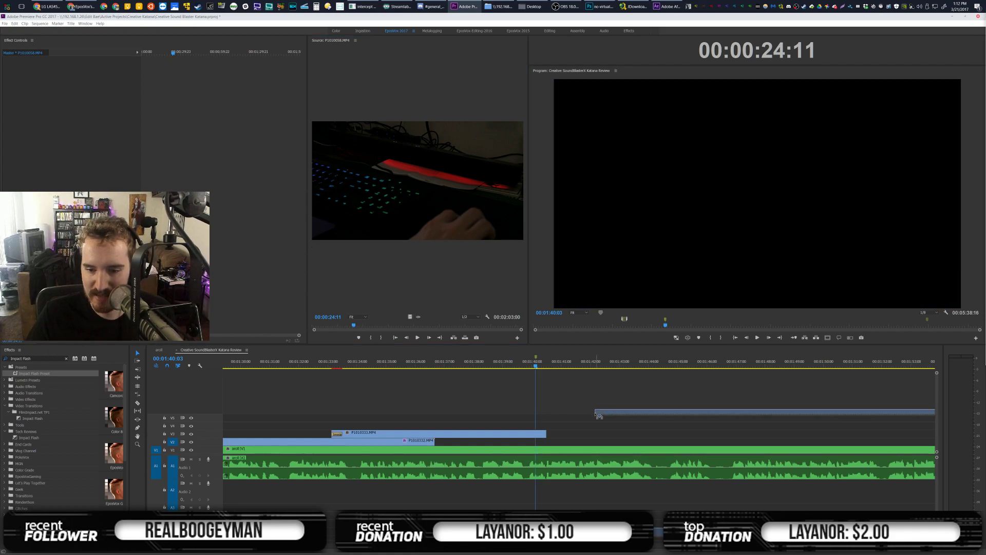
{"action": "left_click", "coordinate": [618, 406]}
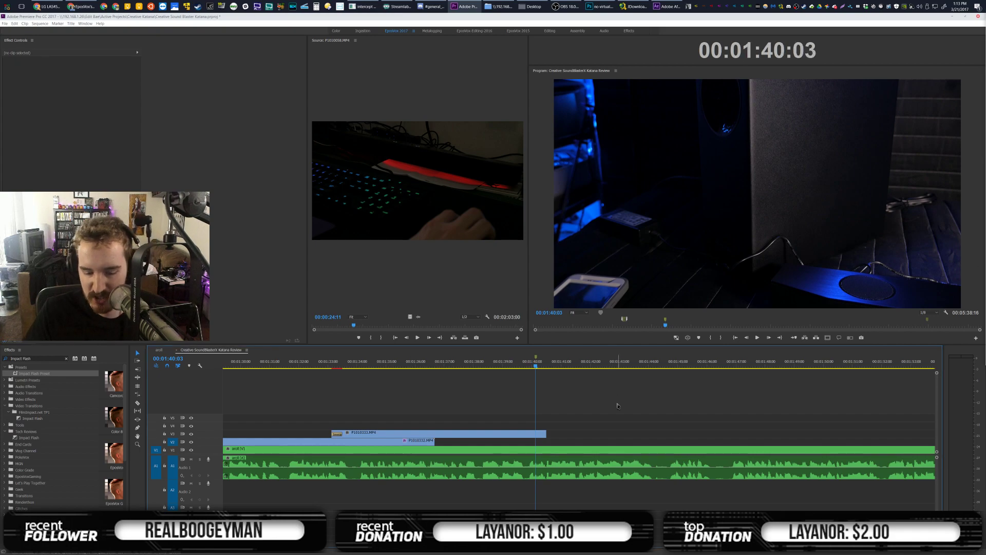
Create a new sequence named csgo speaker and place the keyboard clip on V3 with its audio at the sequence start
{"action": "key", "text": "ctrl+n"}
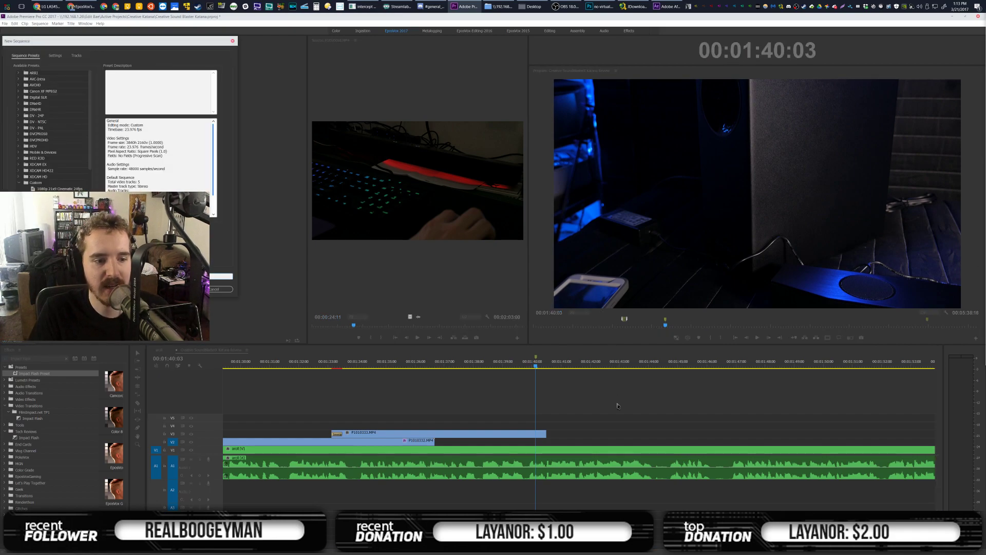
{"action": "key", "text": "Return"}
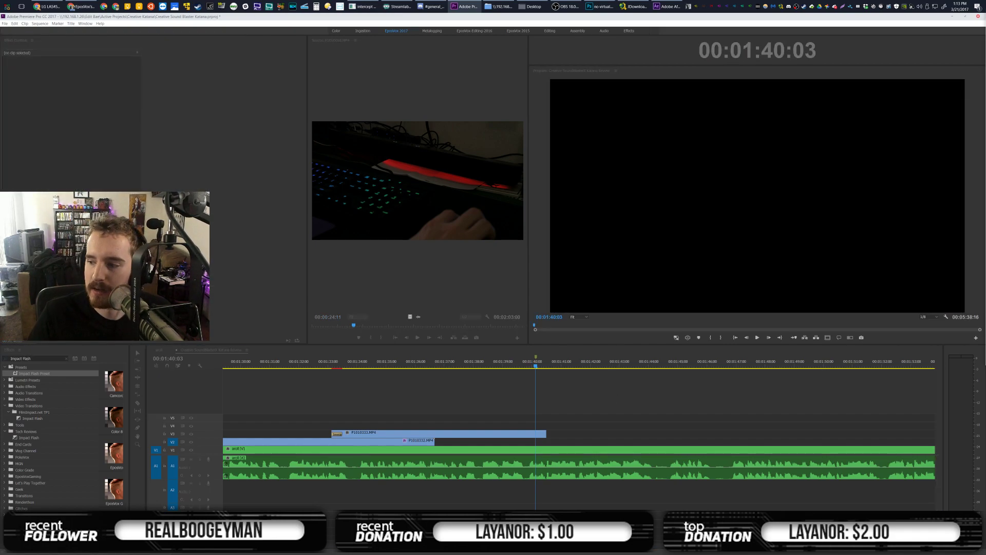
{"action": "left_click_drag", "start_coordinate": [418, 180], "coordinate": [227, 434]}
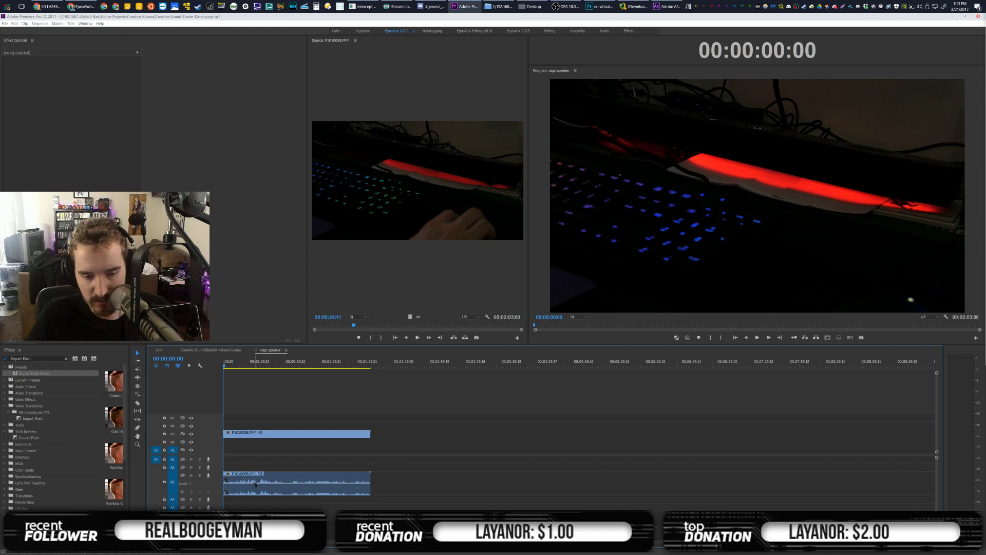
{"action": "left_click", "coordinate": [255, 483]}
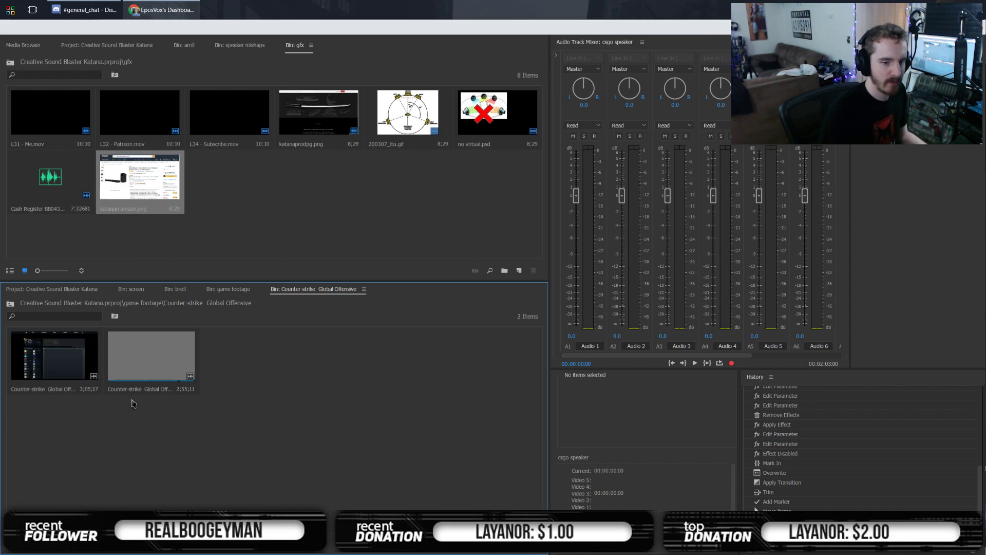
Place the Counter-strike Global Offensive 19.06.15.15 clip on V4 from the sequence start and shift the keyboard clip to start at about 00:00:27
{"action": "left_click", "coordinate": [91, 381]}
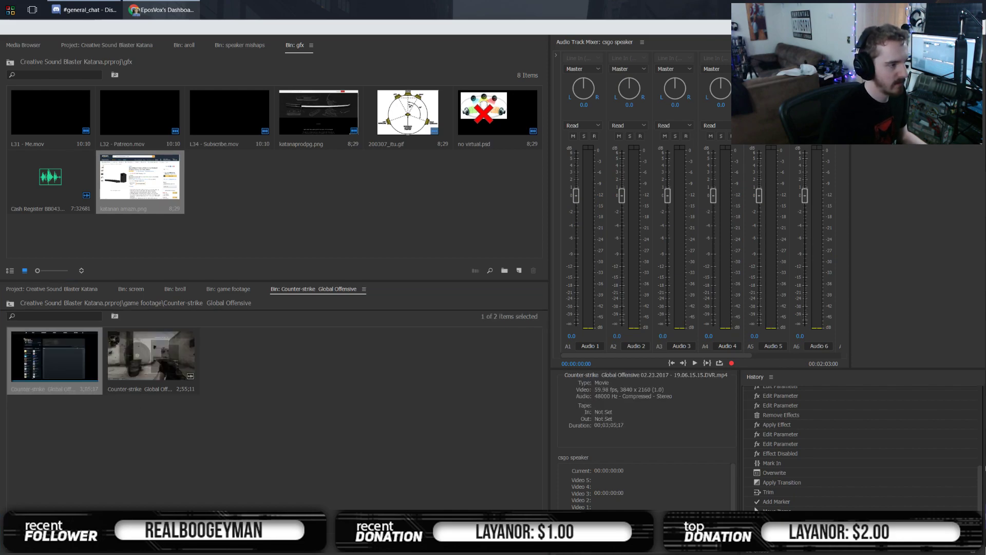
{"action": "left_click", "coordinate": [59, 369]}
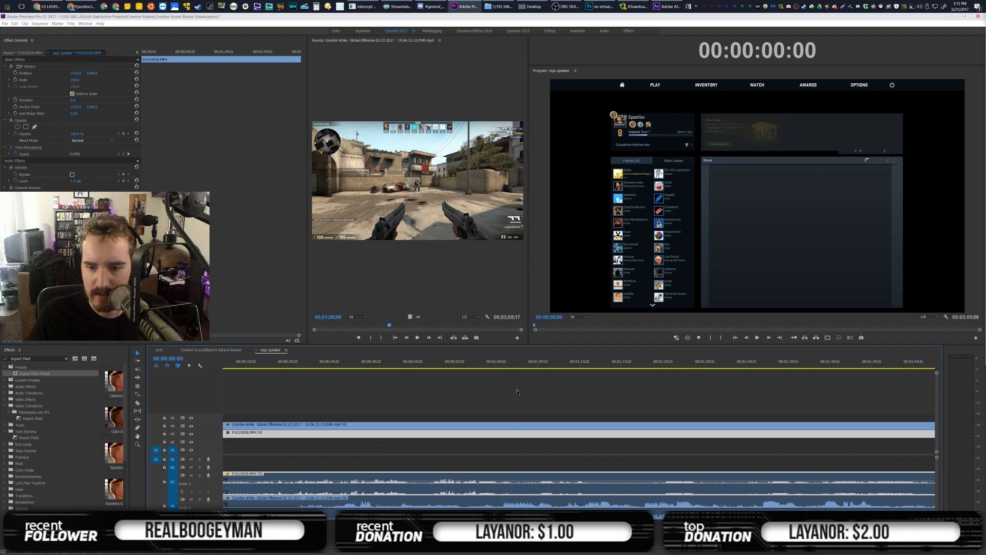
{"action": "scroll", "coordinate": [545, 420], "scroll_direction": "down", "scroll_amount": 3}
{"action": "scroll", "coordinate": [545, 420], "scroll_direction": "down", "scroll_amount": 2}
{"action": "key", "text": "backslash"}
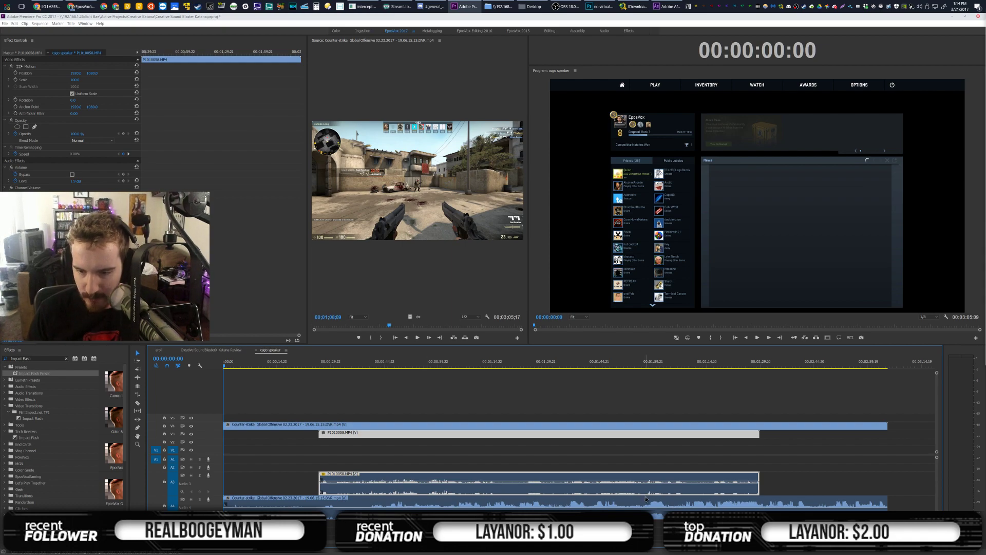
{"action": "left_click_drag", "start_coordinate": [675, 483], "coordinate": [674, 481]}
{"action": "key", "text": "ctrl+z"}
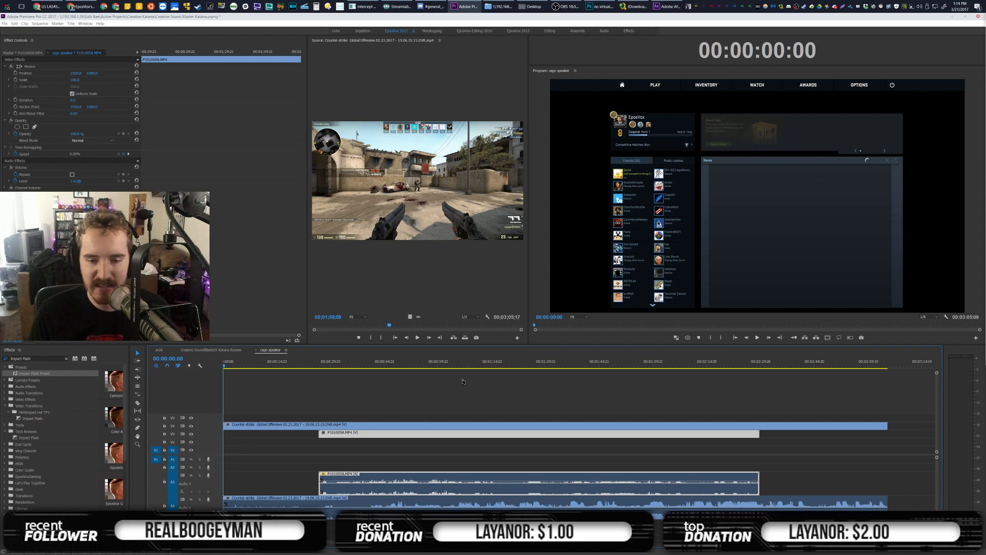
With track V4 temporarily hidden, play the keyboard clip from 00:00:58:04 and park the playhead at 00:01:02:22
{"action": "left_click", "coordinate": [433, 368]}
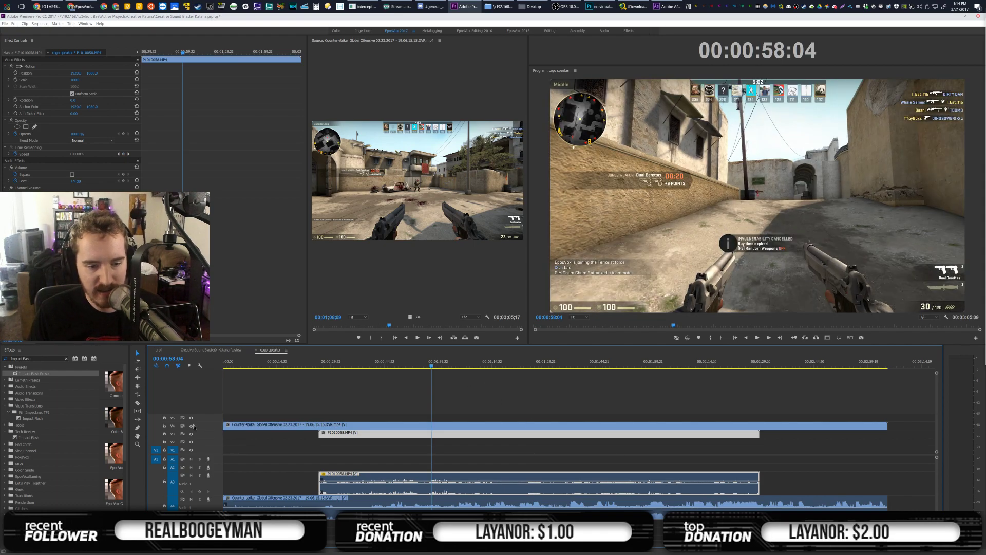
{"action": "left_click", "coordinate": [191, 426]}
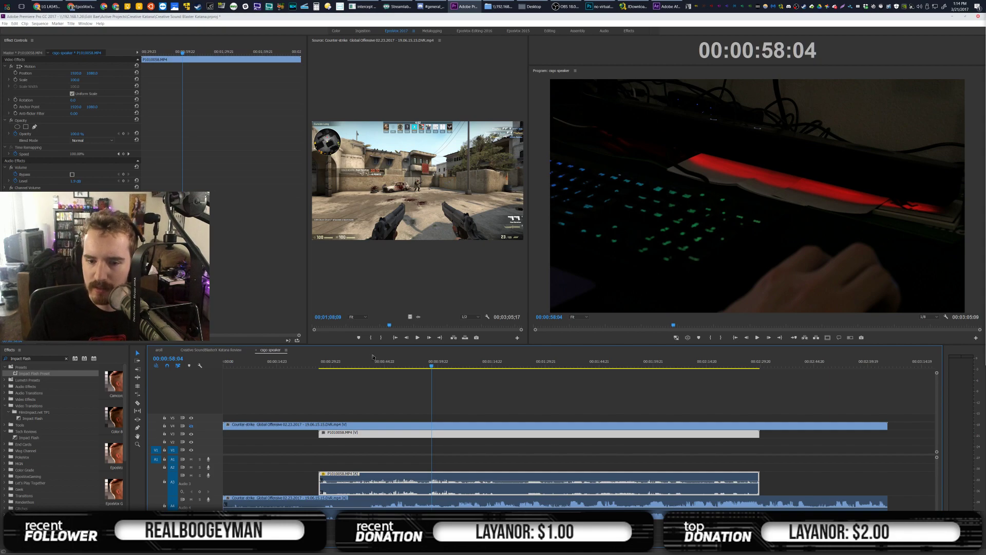
{"action": "left_click", "coordinate": [484, 399]}
{"action": "key", "text": "space"}
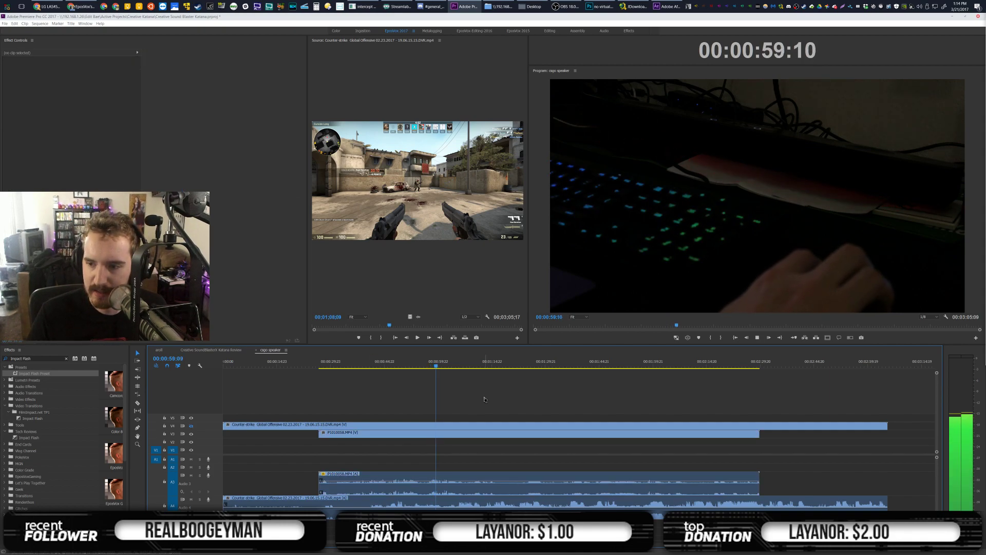
{"action": "key", "text": "space"}
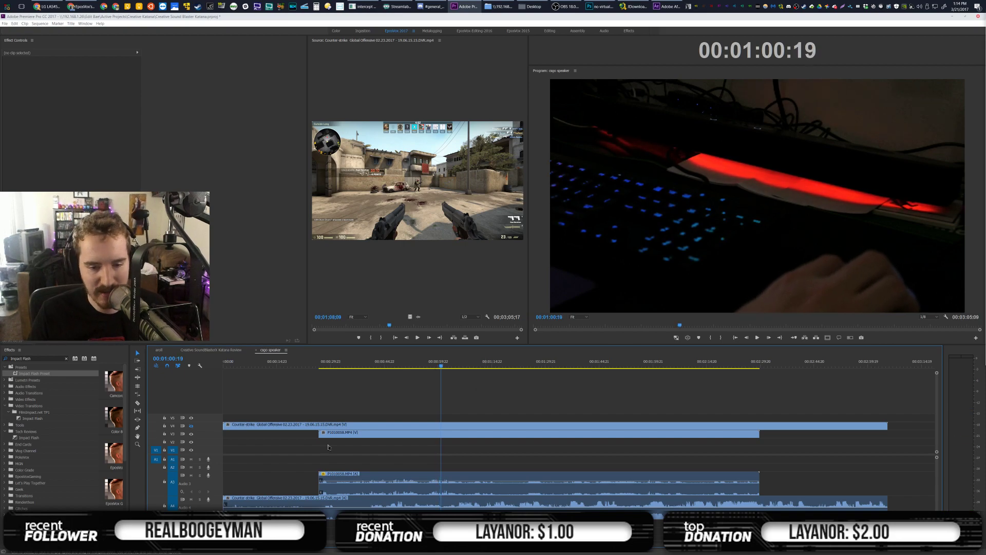
{"action": "left_click_drag", "start_coordinate": [322, 363], "coordinate": [449, 368]}
{"action": "left_click", "coordinate": [191, 427]}
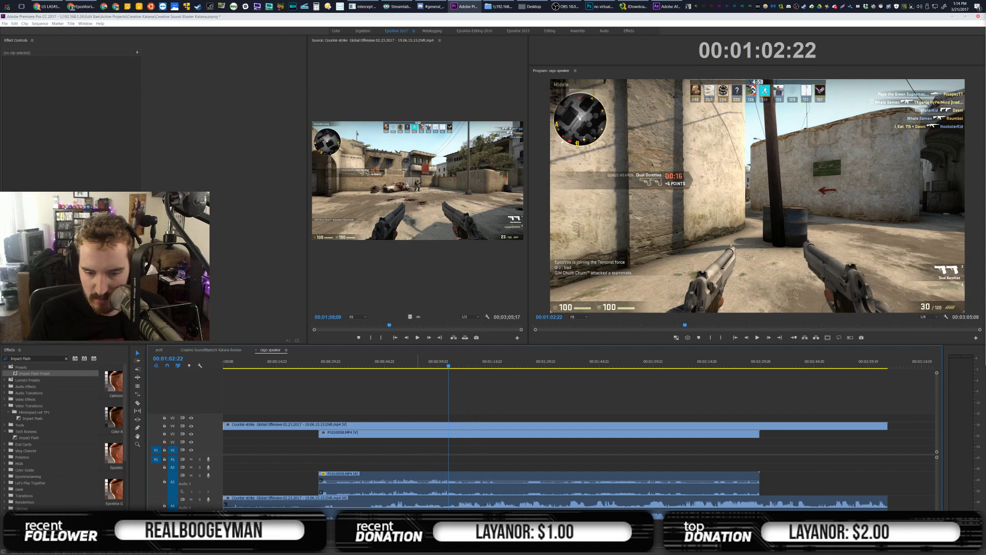
Slide the keyboard clip and its audio to start at about 00:01:00, and play the sequence to 00:01:14:14
{"action": "key", "text": "equal"}
{"action": "key", "text": "equal"}
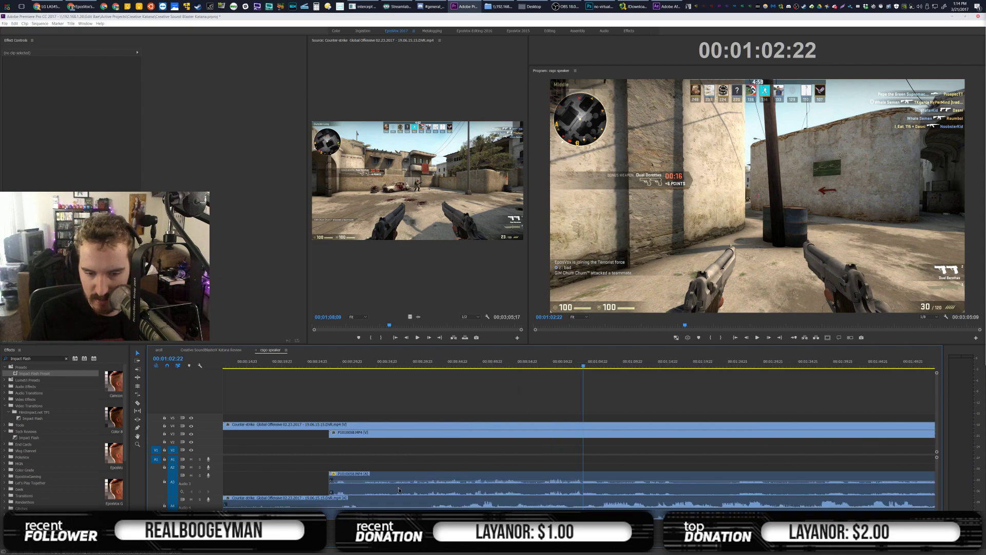
{"action": "left_click_drag", "start_coordinate": [409, 478], "coordinate": [615, 478]}
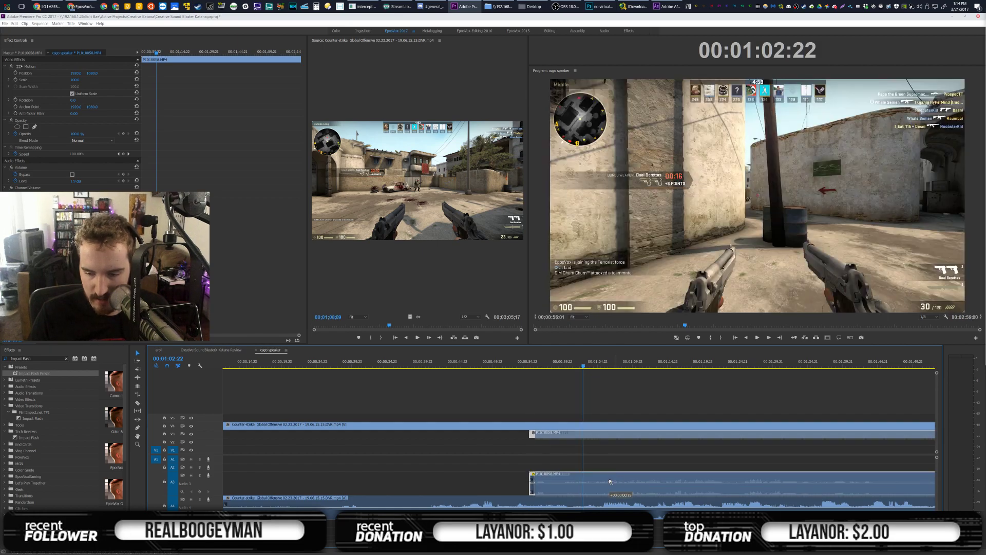
{"action": "scroll", "coordinate": [583, 466], "scroll_direction": "up", "scroll_amount": 5}
{"action": "left_click", "coordinate": [583, 466]}
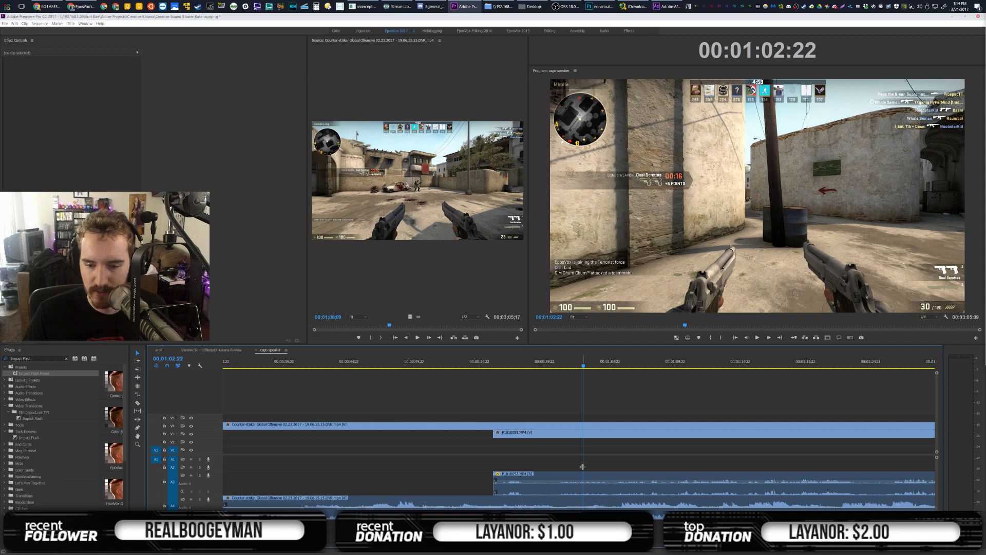
{"action": "scroll", "coordinate": [583, 466], "scroll_direction": "down", "scroll_amount": 4}
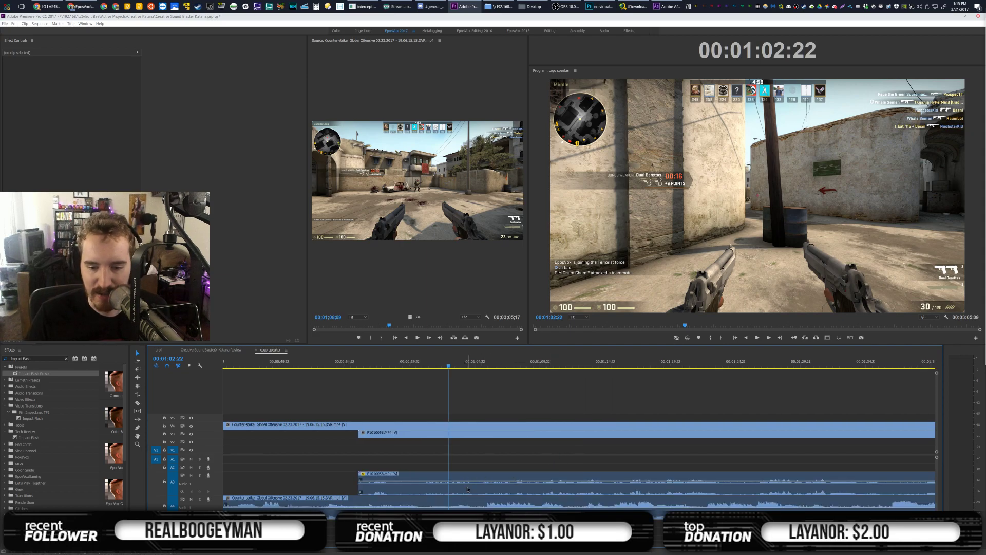
{"action": "left_click_drag", "start_coordinate": [432, 476], "coordinate": [491, 472]}
{"action": "key", "text": "space"}
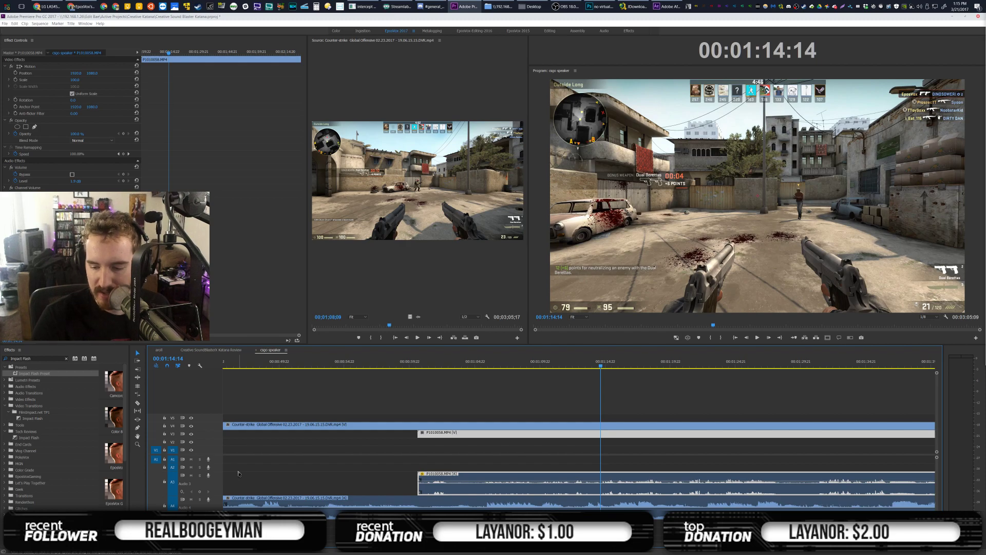
Cut off the gameplay clip before the keyboard clip's start and close the gap so both begin at the sequence start
{"action": "key", "text": "alt+Tab"}
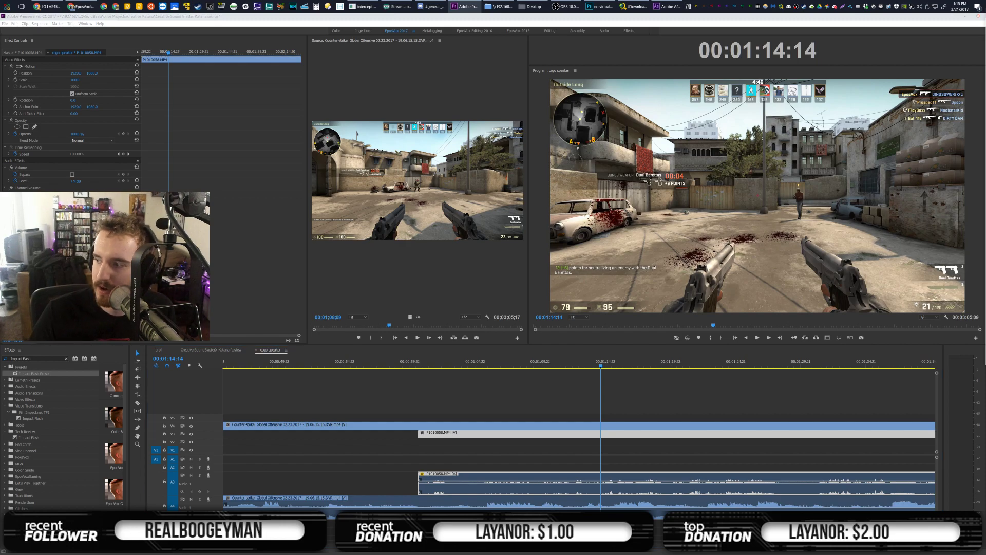
{"action": "left_click", "coordinate": [478, 403]}
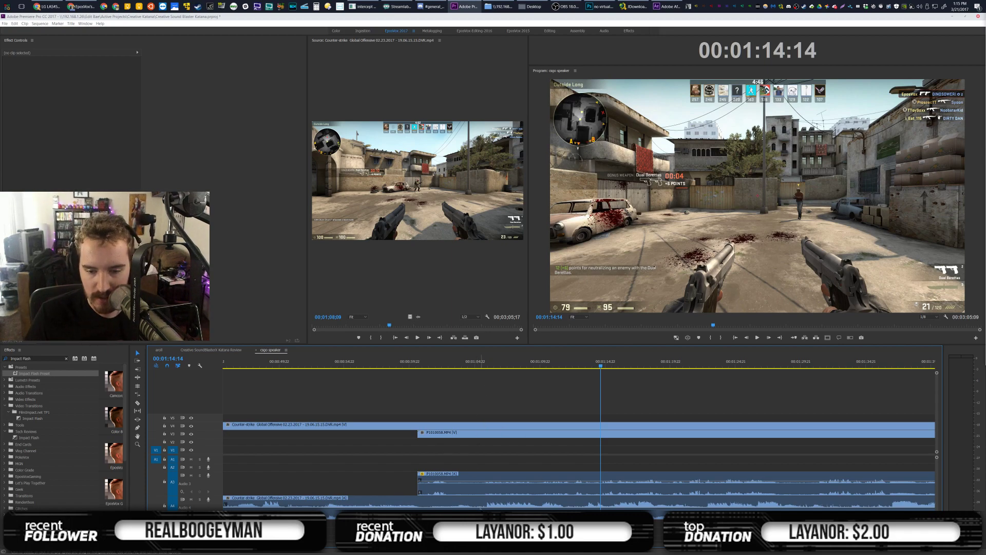
{"action": "left_click", "coordinate": [419, 507]}
{"action": "key", "text": "v"}
{"action": "left_click", "coordinate": [388, 502]}
{"action": "key", "text": "Delete"}
{"action": "left_click", "coordinate": [329, 436]}
{"action": "key", "text": "Delete"}
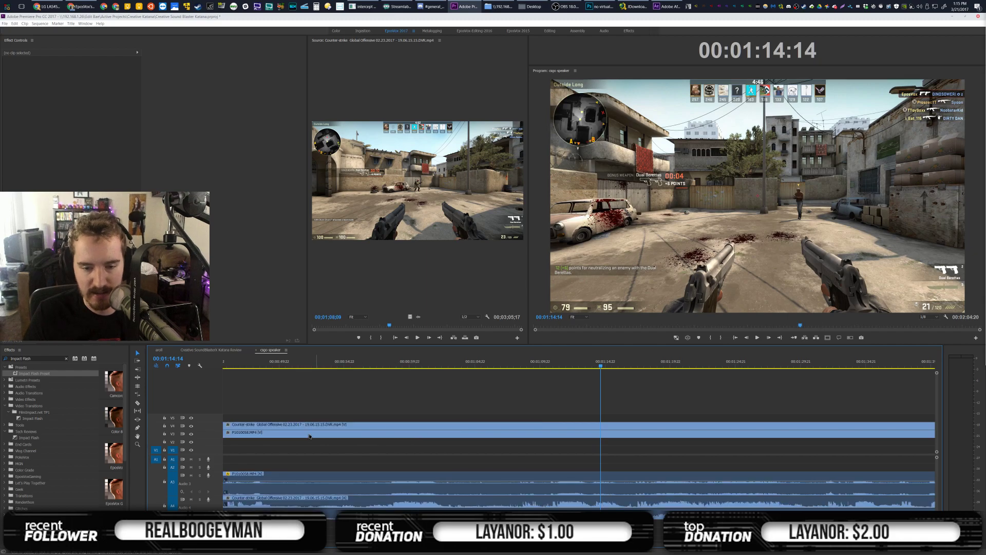
Add a sequence marker at 00:00:06:00 and play the sequence on to 00:00:07:22
{"action": "scroll", "coordinate": [308, 400], "scroll_direction": "up", "scroll_amount": 10}
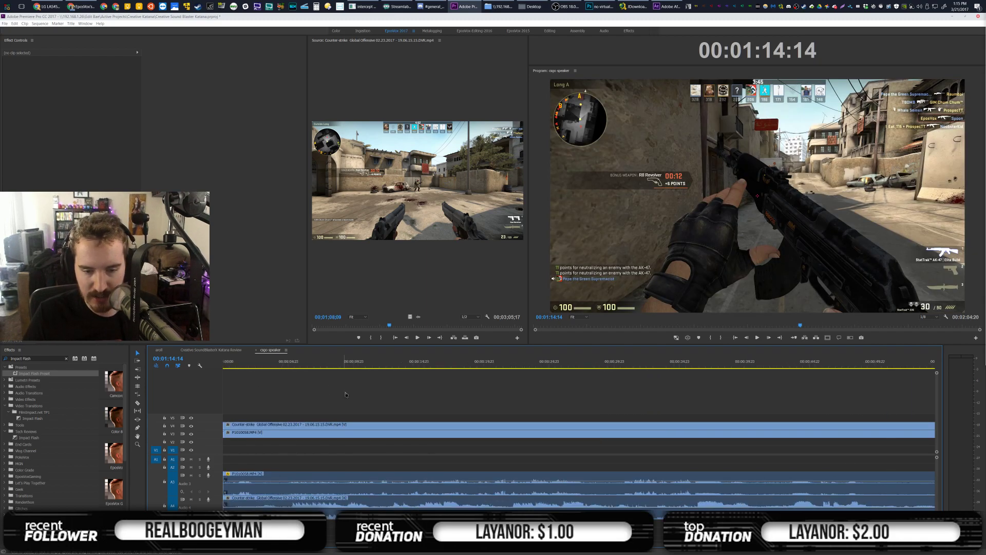
{"action": "left_click_drag", "start_coordinate": [329, 358], "coordinate": [301, 359]}
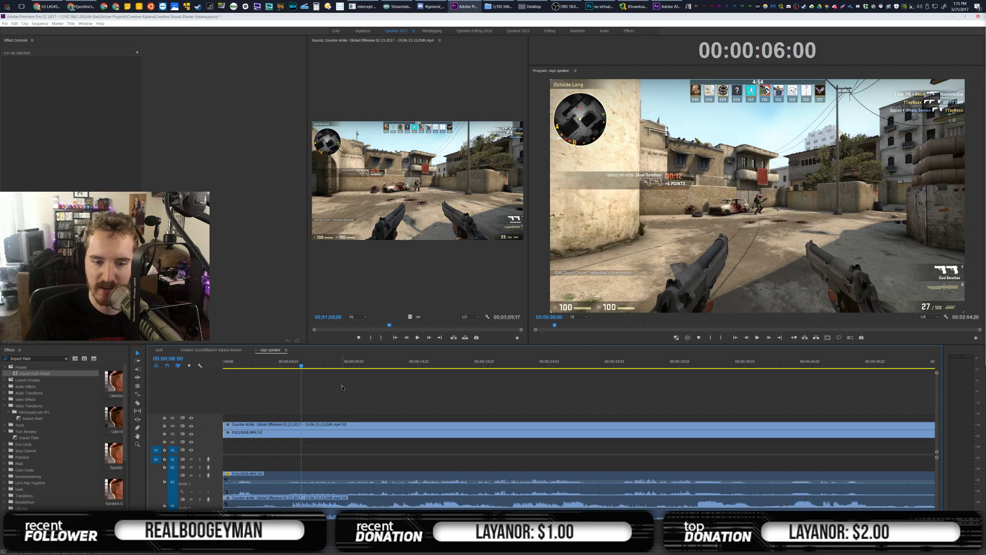
{"action": "key", "text": "m"}
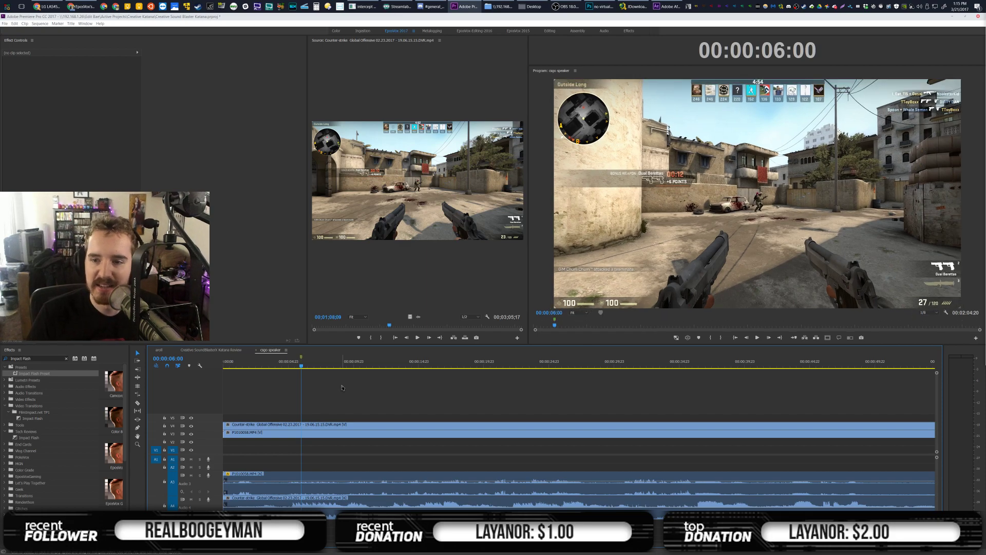
{"action": "key", "text": "space"}
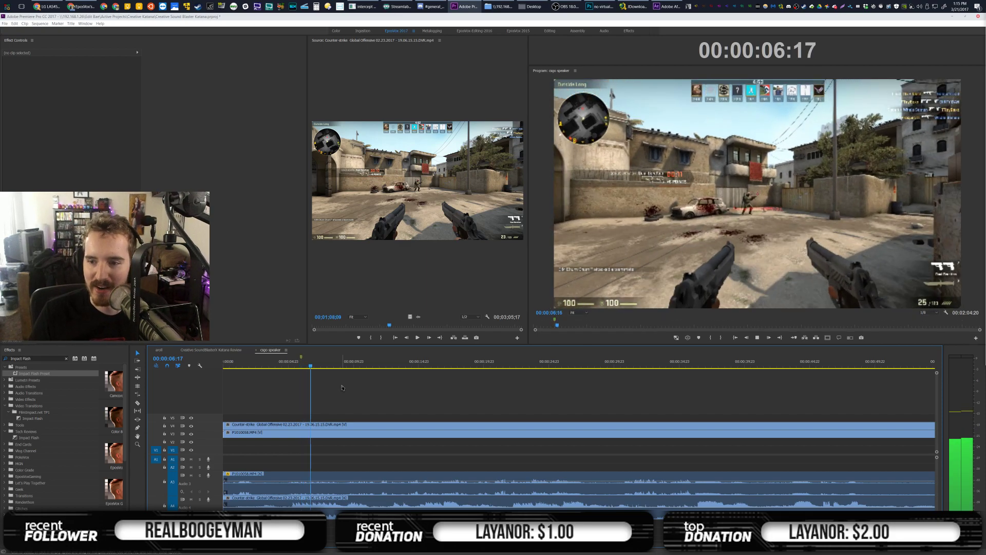
{"action": "key", "text": "space"}
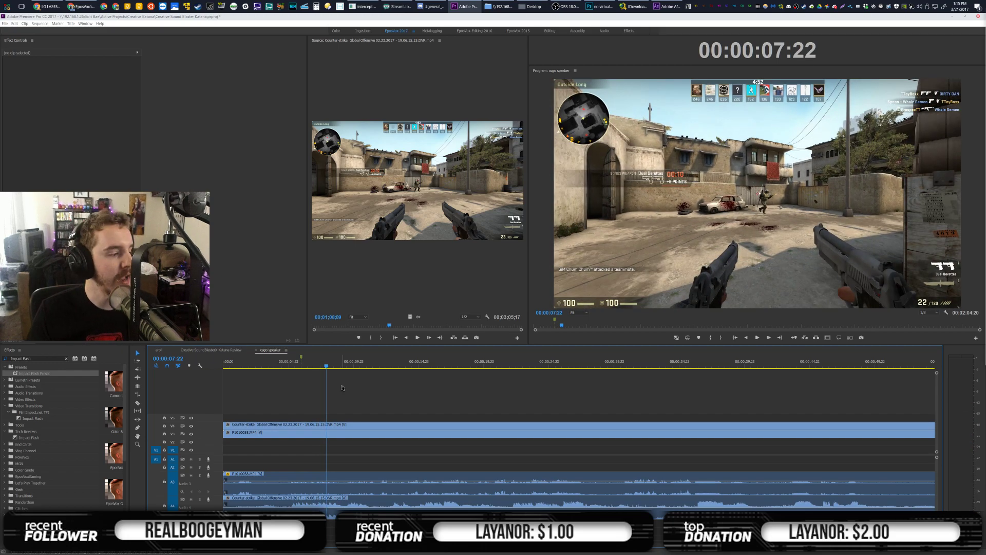
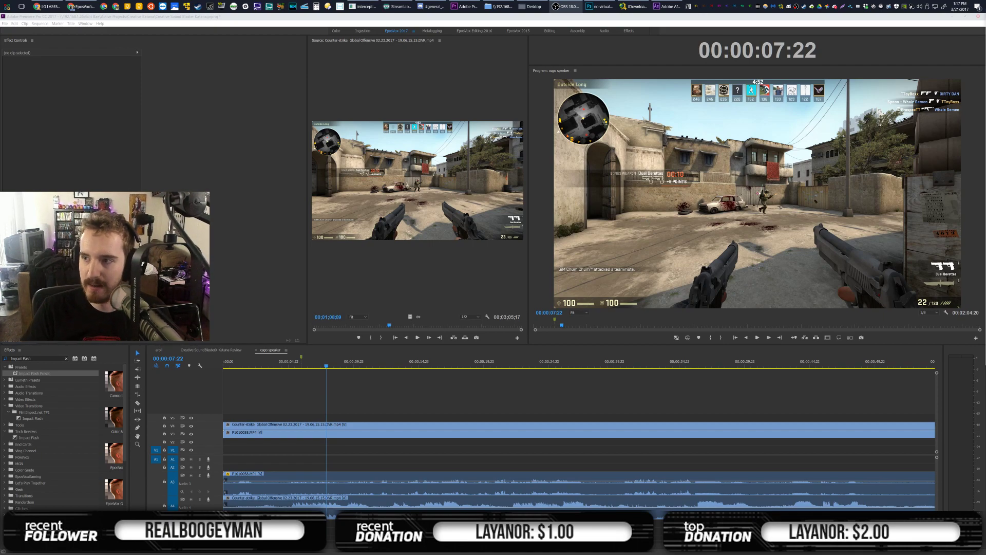
{"action": "key", "text": "alt+Tab"}
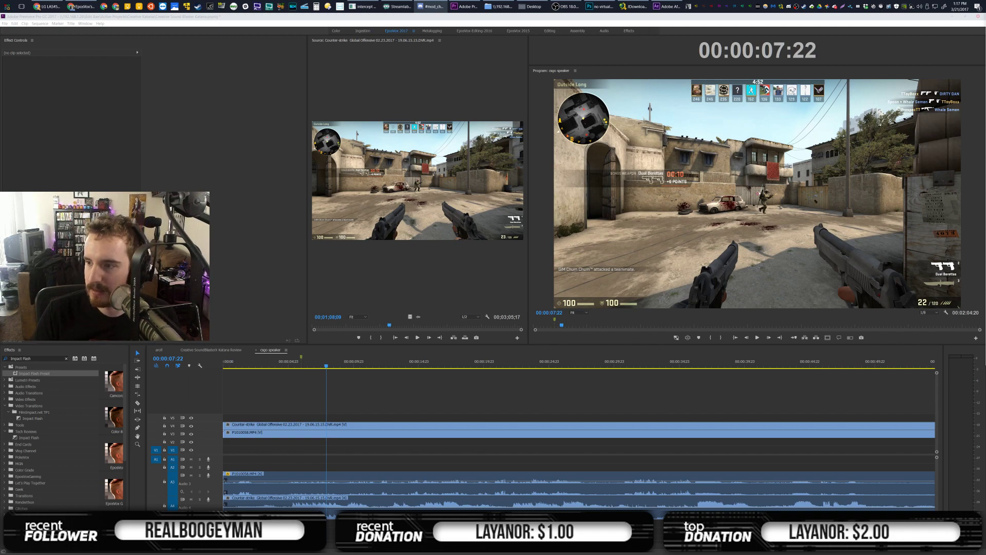
{"action": "key", "text": "alt+Tab"}
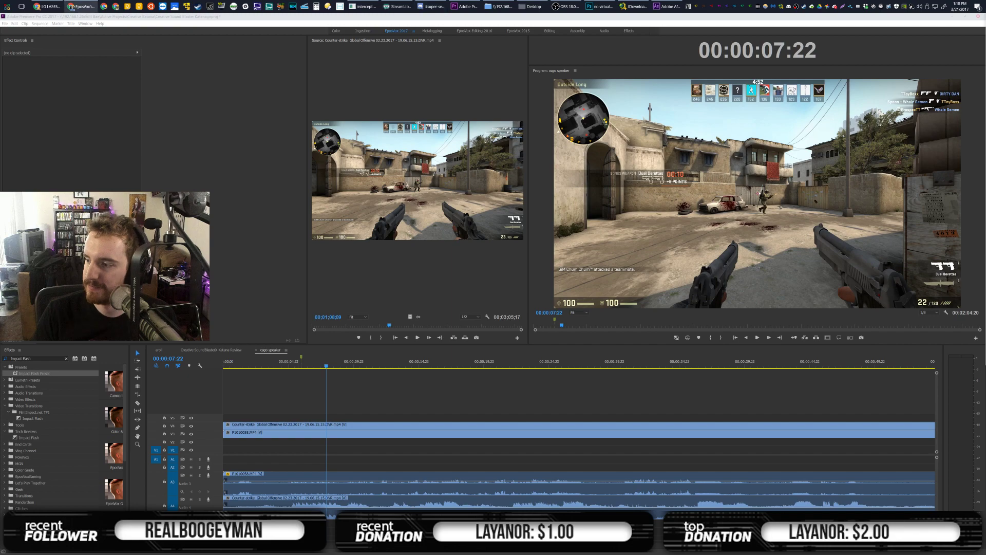
{"action": "left_click", "coordinate": [649, 382]}
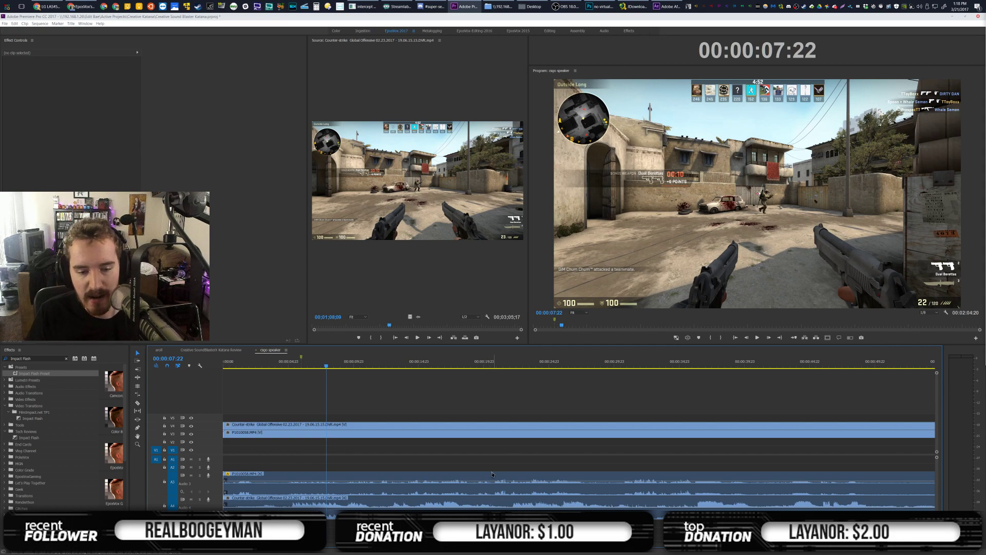
Restack the video tracks with the keyboard clip on V3 and the gameplay clip below it on V2
{"action": "left_click_drag", "start_coordinate": [332, 436], "coordinate": [329, 424]}
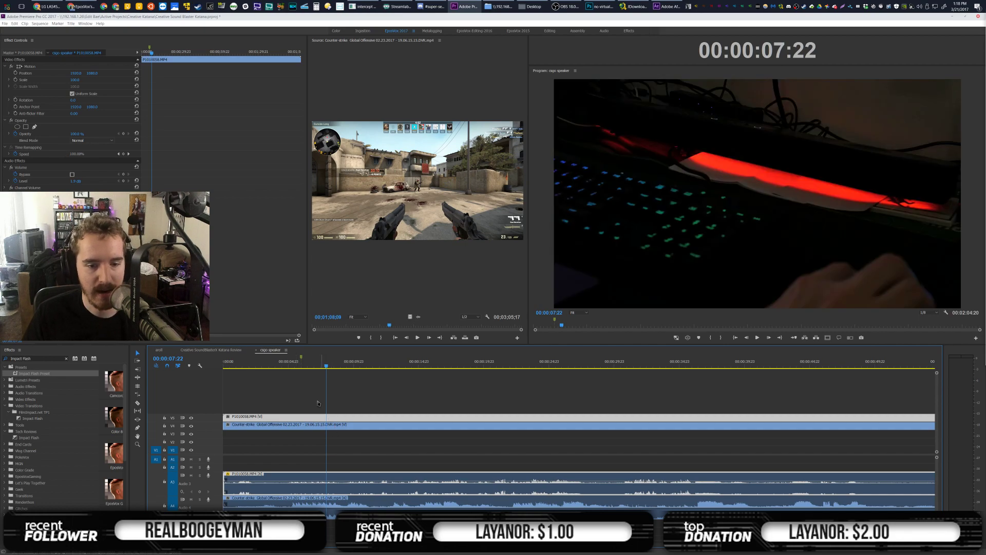
{"action": "left_click_drag", "start_coordinate": [360, 423], "coordinate": [330, 434]}
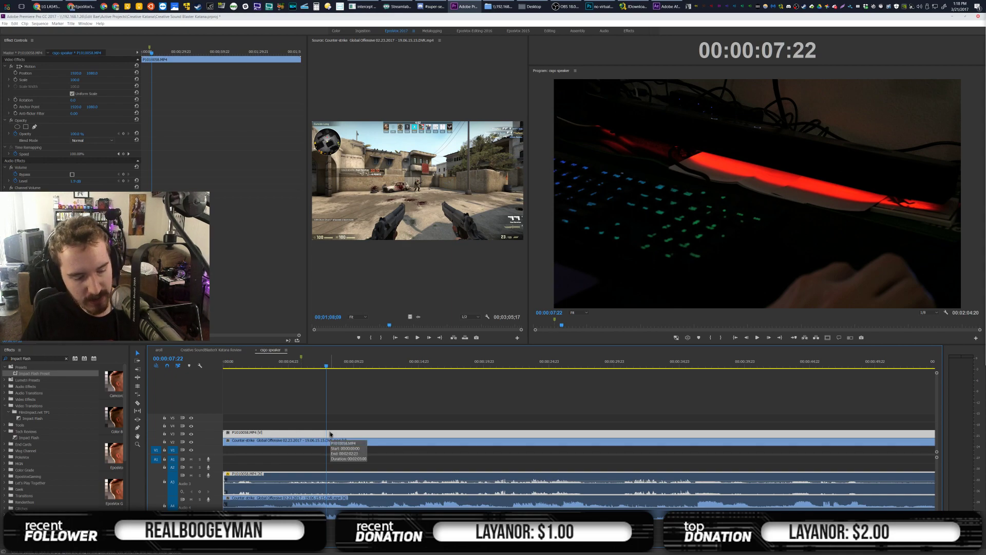
Find the Crop effect by searching "crop" and apply it to the keyboard clip on V3
{"action": "key", "text": "shift+7"}
{"action": "key", "text": "shift+f"}
{"action": "type", "text": "crop"}
{"action": "left_click_drag", "start_coordinate": [23, 374], "coordinate": [330, 434]}
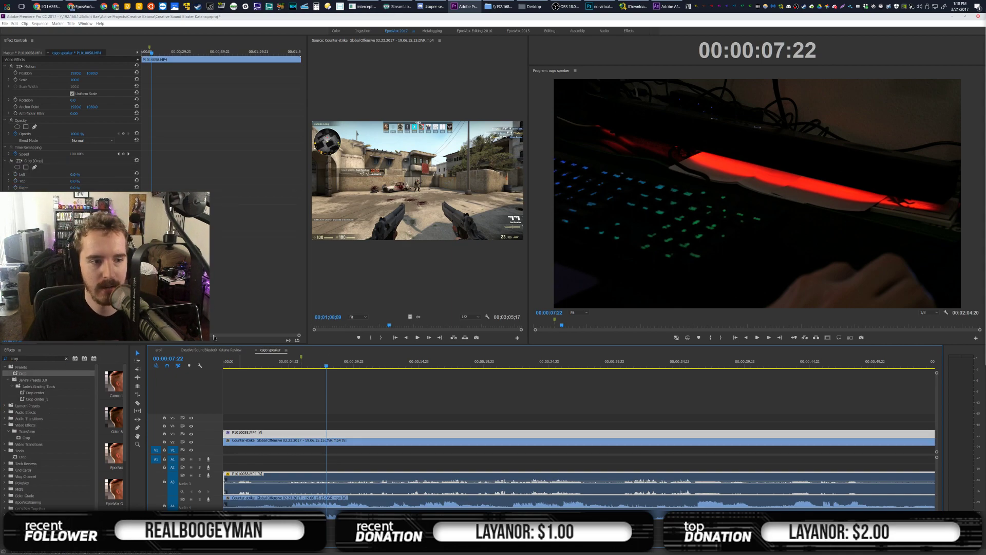
Try to draw a freehand mask on the keyboard clip's Crop effect, and delete that mask
{"action": "left_click", "coordinate": [35, 167]}
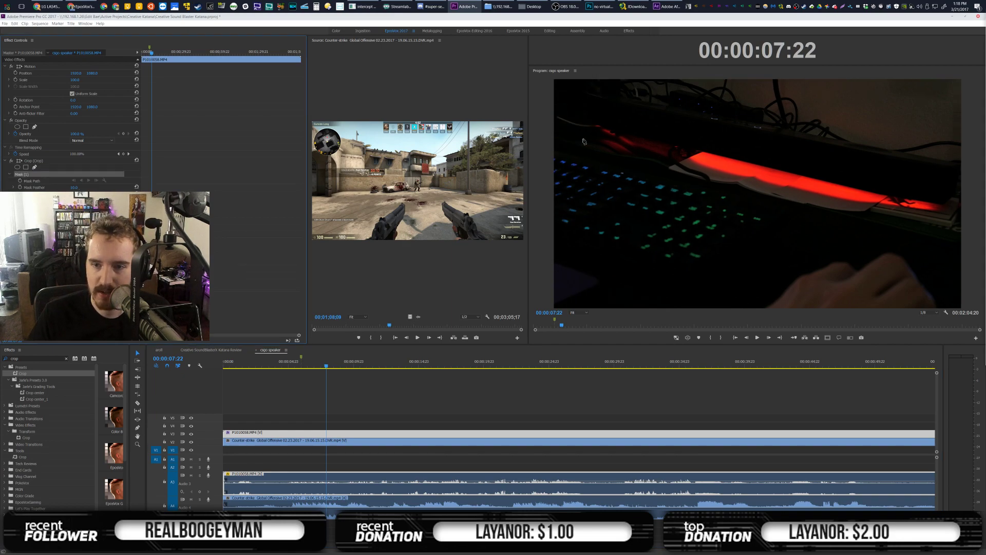
{"action": "left_click", "coordinate": [553, 121]}
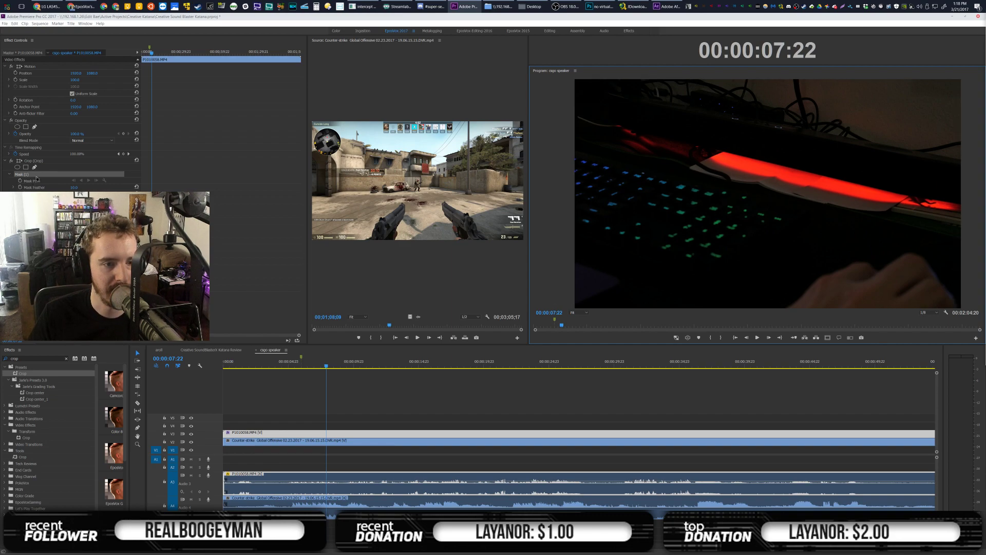
{"action": "key", "text": "Delete"}
Try to draw a freehand opacity mask around the keyboard clip's picture, and delete that mask
{"action": "left_click", "coordinate": [35, 126]}
{"action": "left_click", "coordinate": [558, 126]}
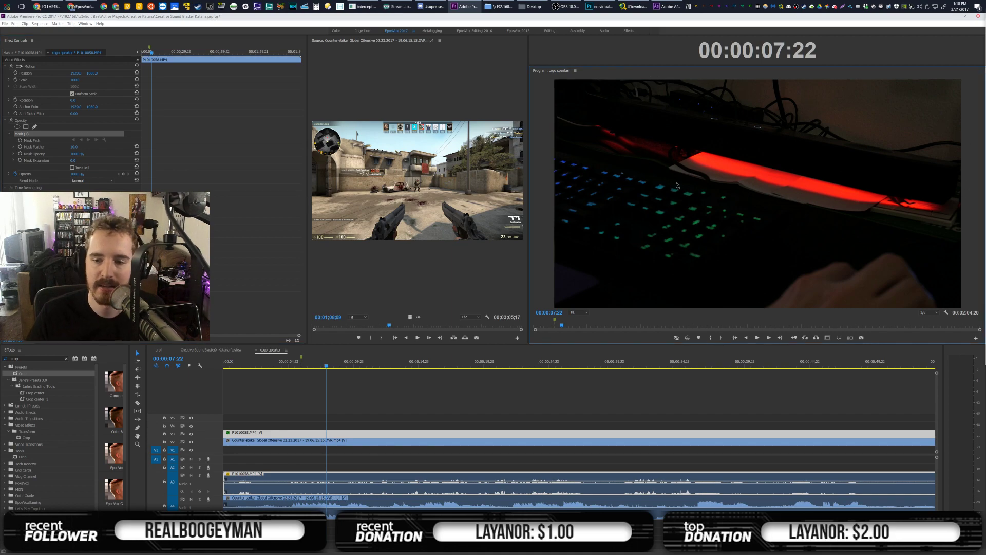
{"action": "left_click", "coordinate": [578, 313]}
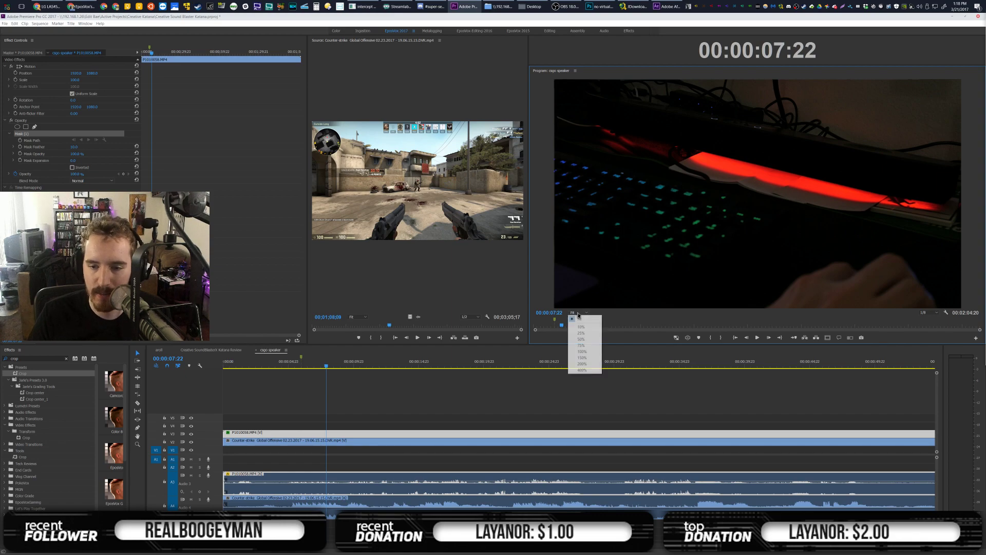
{"action": "left_click", "coordinate": [11, 132]}
{"action": "left_click", "coordinate": [21, 121]}
{"action": "left_click", "coordinate": [27, 134]}
{"action": "key", "text": "Delete"}
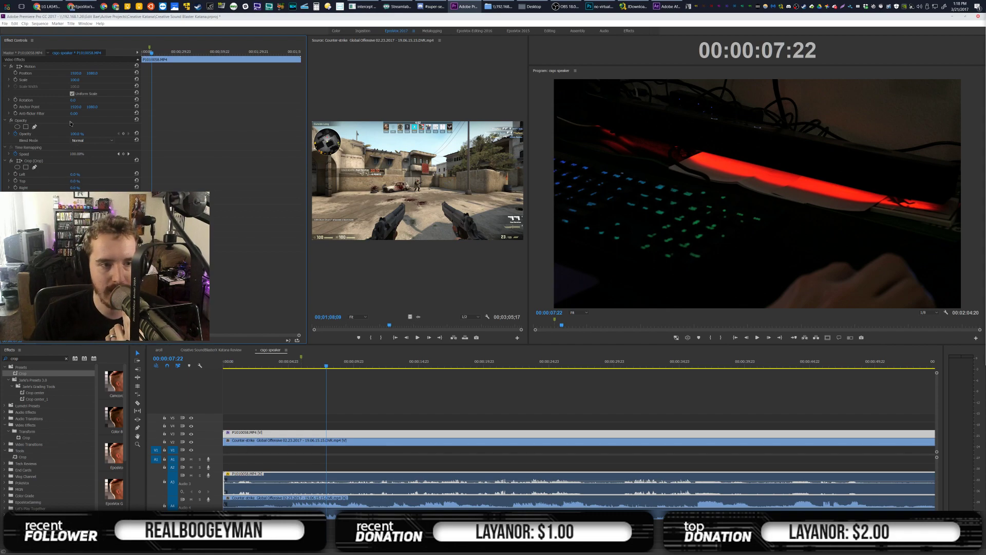
Try scaling the keyboard clip down and up over the gameplay footage, and reset its Motion settings
{"action": "left_click", "coordinate": [67, 67]}
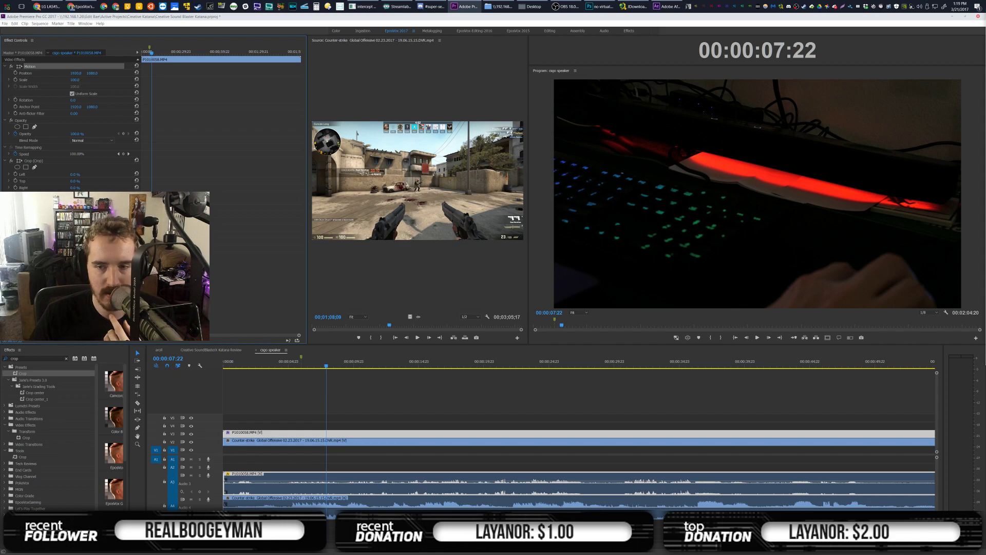
{"action": "left_click_drag", "start_coordinate": [75, 80], "coordinate": [63, 80]}
{"action": "left_click", "coordinate": [606, 111]}
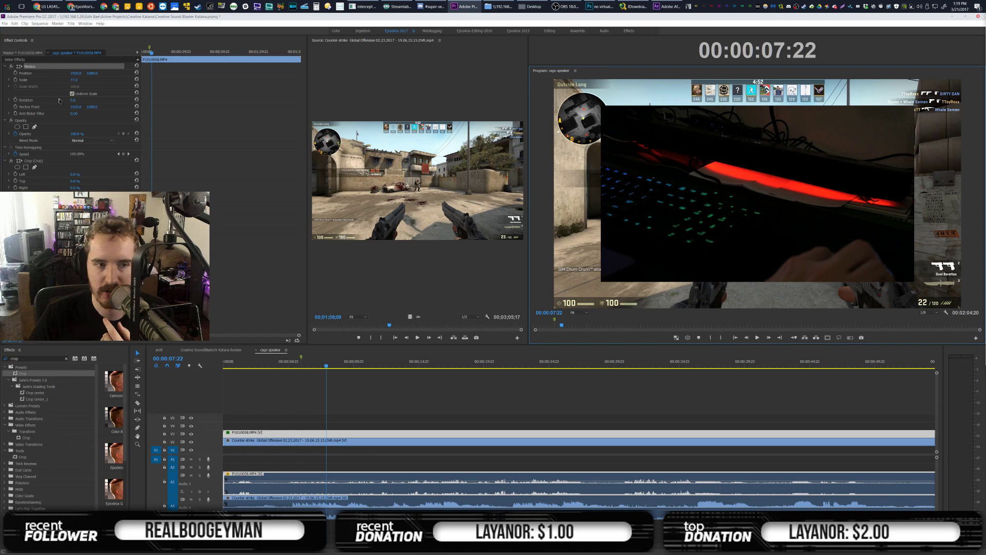
{"action": "left_click", "coordinate": [202, 83]}
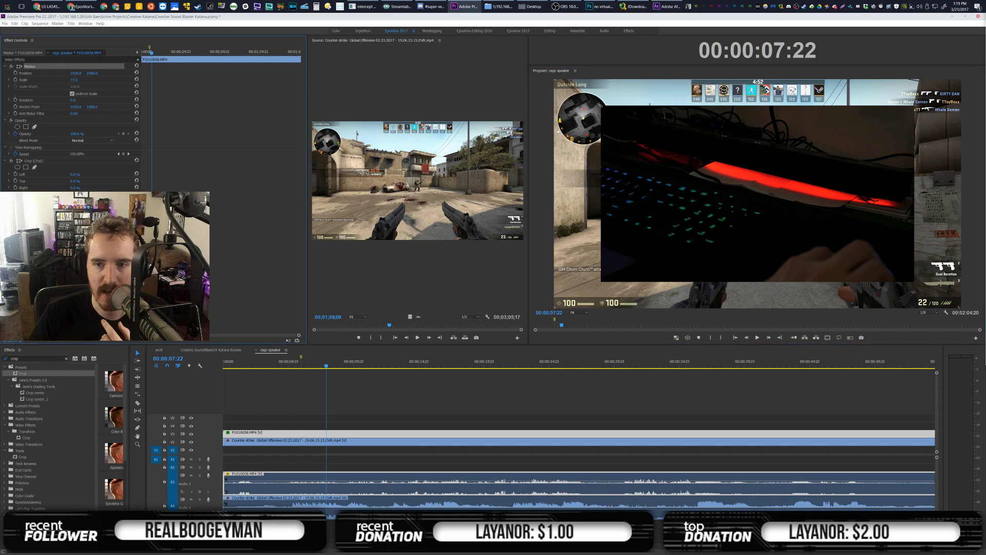
{"action": "mouse_move", "coordinate": [617, 123]}
{"action": "left_mouse_down"}
{"action": "mouse_move", "coordinate": [662, 141]}
{"action": "mouse_move", "coordinate": [624, 122]}
{"action": "left_mouse_up"}
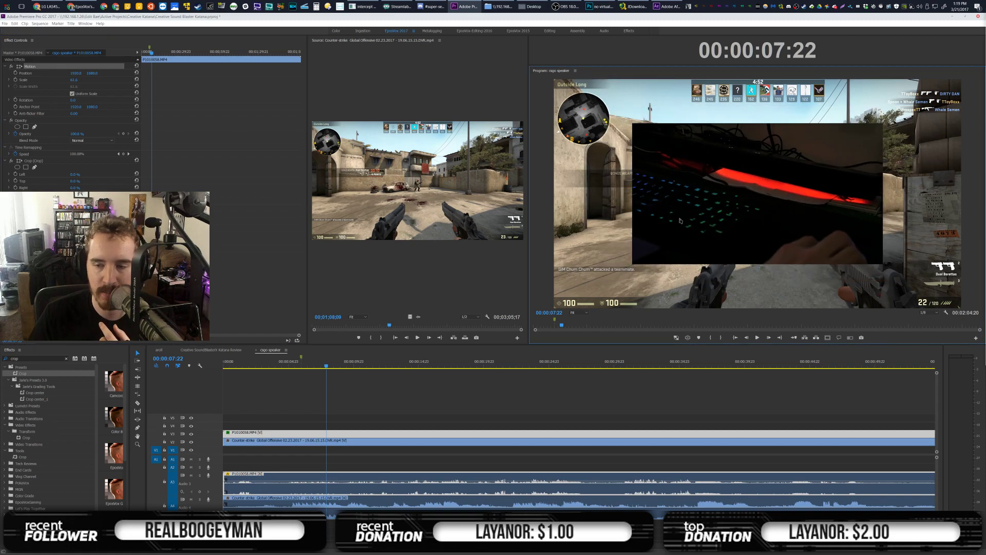
{"action": "left_click_drag", "start_coordinate": [636, 125], "coordinate": [610, 110]}
{"action": "left_click_drag", "start_coordinate": [526, 101], "coordinate": [449, 89]}
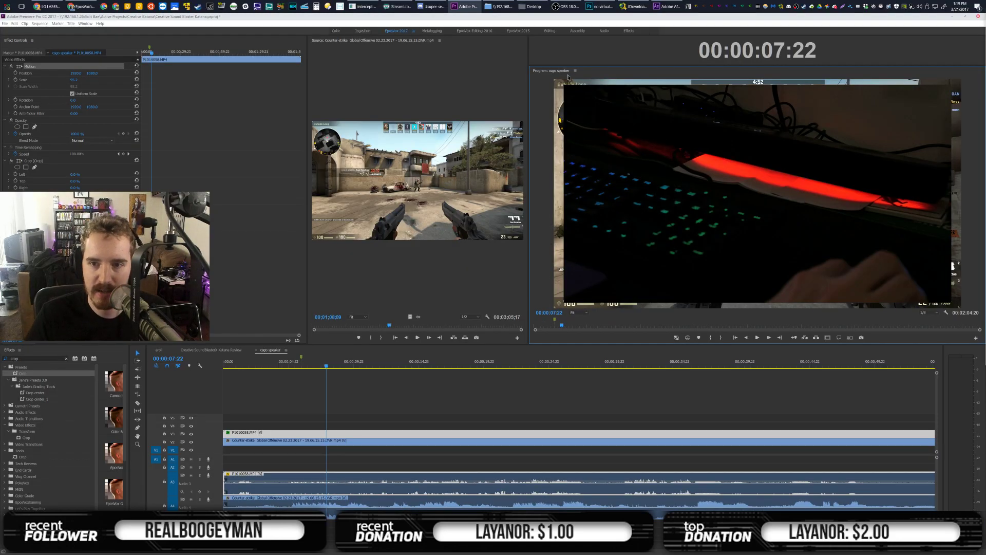
{"action": "left_click_drag", "start_coordinate": [568, 88], "coordinate": [553, 79]}
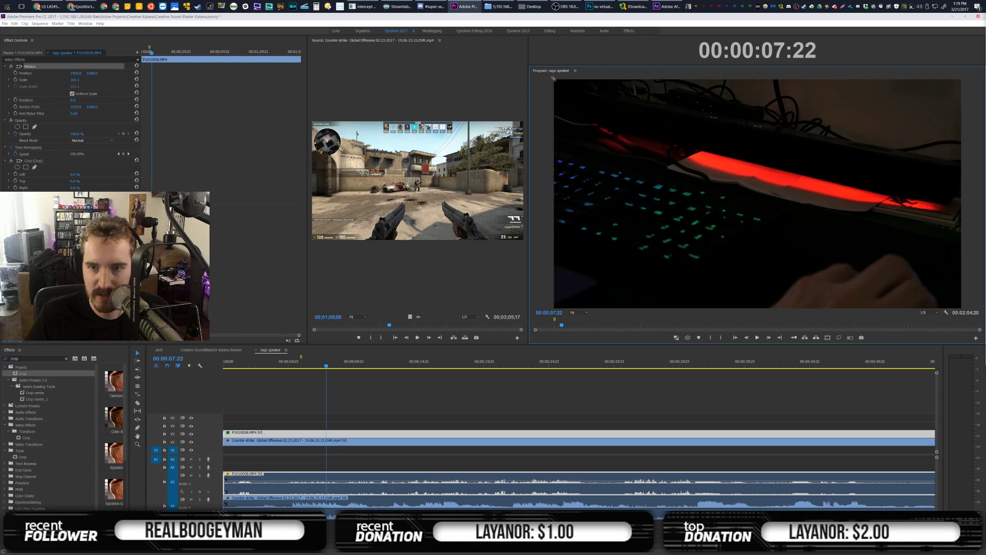
{"action": "left_click", "coordinate": [137, 64]}
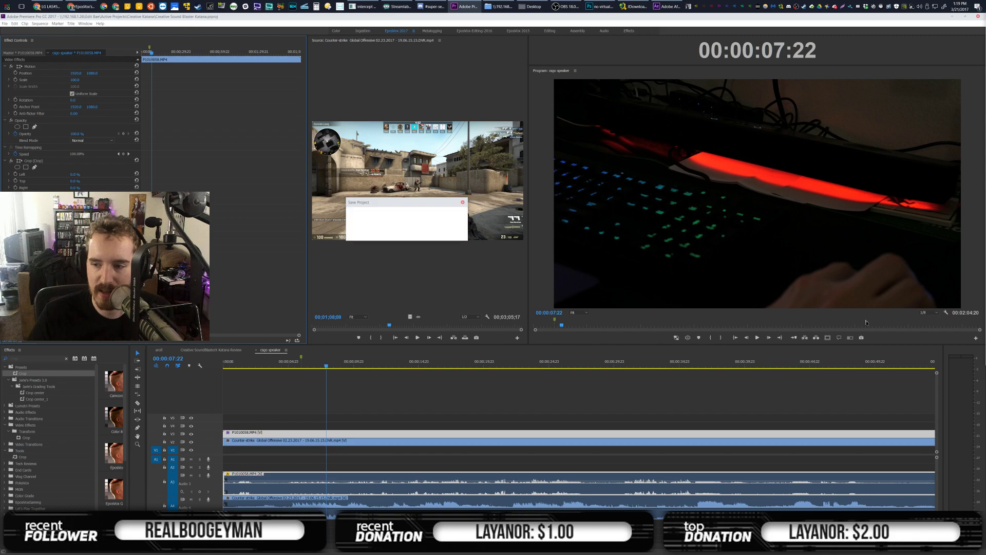
Start exporting the sequence frame at 00:00:07:22 as a still image
{"action": "left_click", "coordinate": [861, 338]}
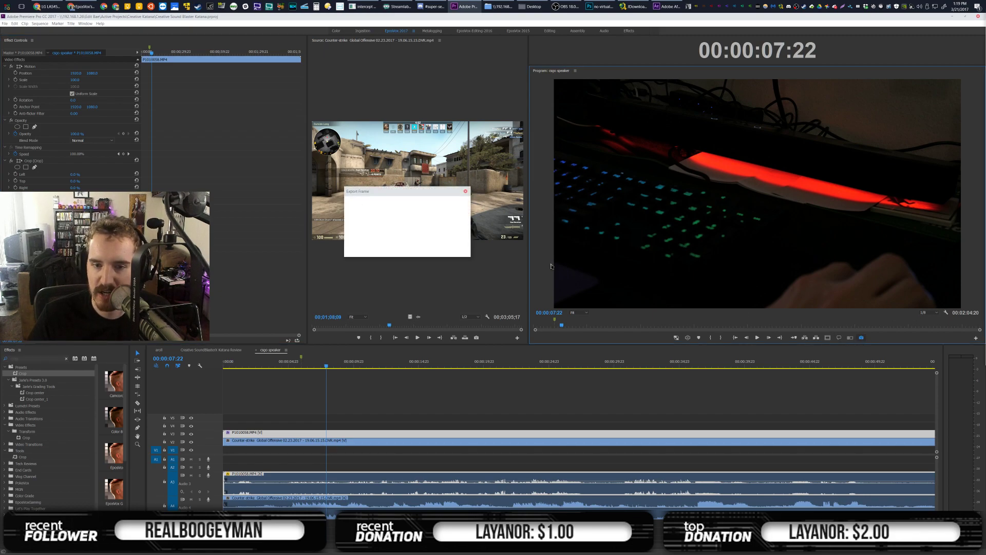
Export the csgo speaker sequence frame at 00:00:07:22 as a still image into the Creative Katana folder
{"action": "left_click", "coordinate": [452, 238]}
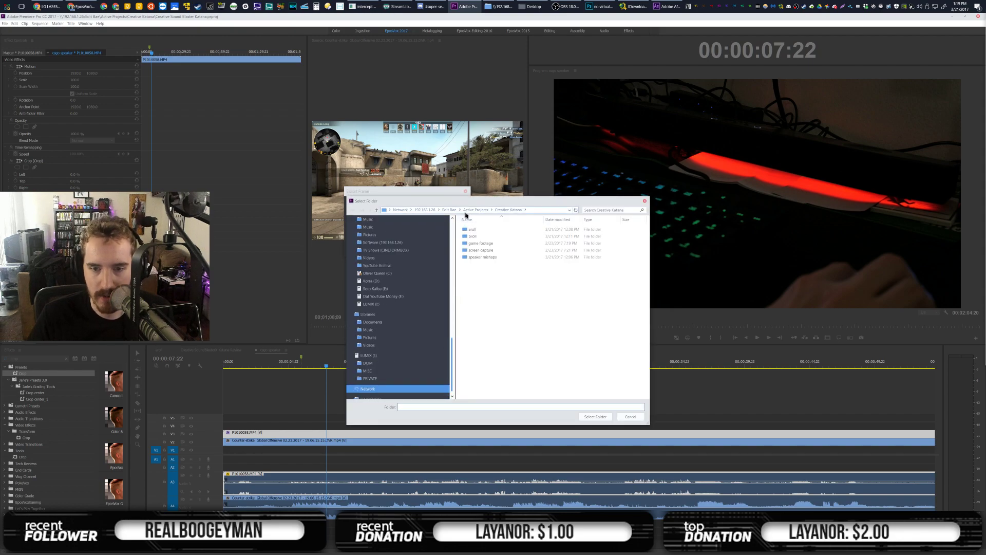
{"action": "left_click", "coordinate": [596, 417]}
{"action": "left_click", "coordinate": [433, 248]}
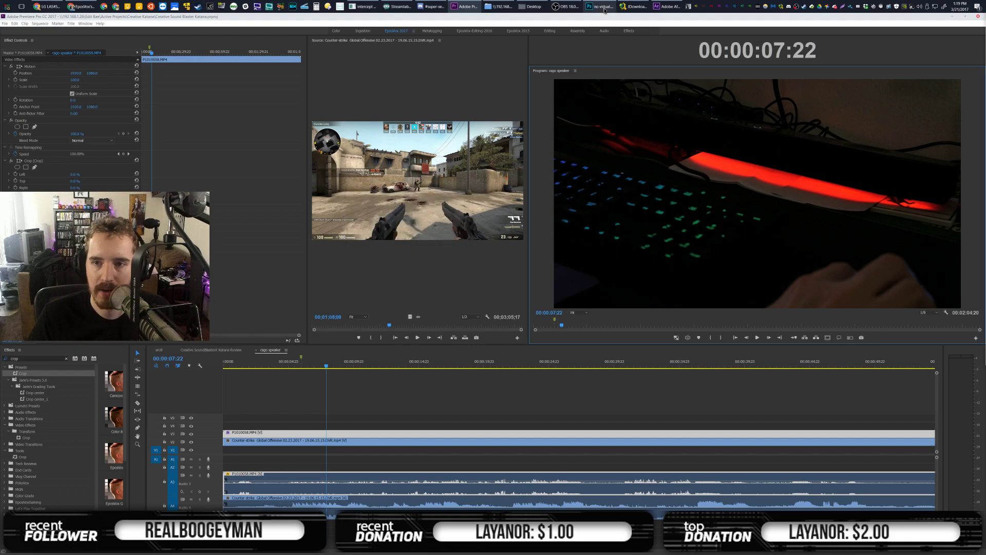
Switch to Photoshop and open the exported csgo speaker still from the Creative Katana folder
{"action": "left_click", "coordinate": [602, 7]}
{"action": "left_click", "coordinate": [498, 7]}
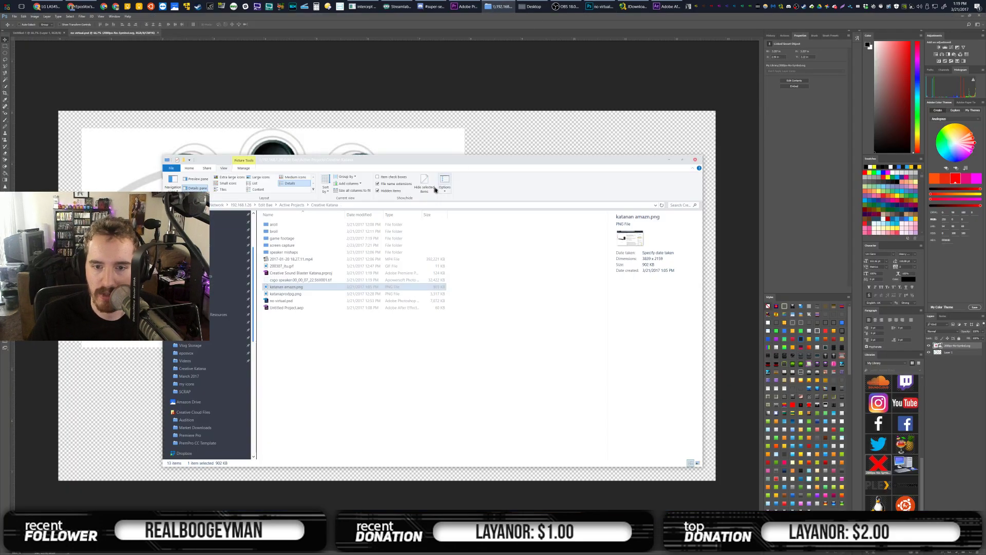
{"action": "left_click", "coordinate": [318, 280]}
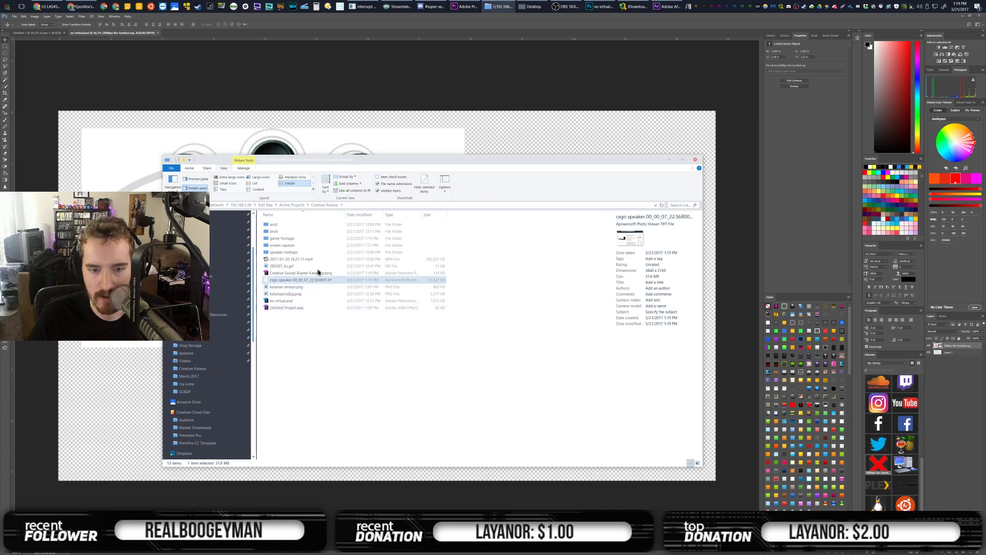
{"action": "left_click", "coordinate": [218, 33]}
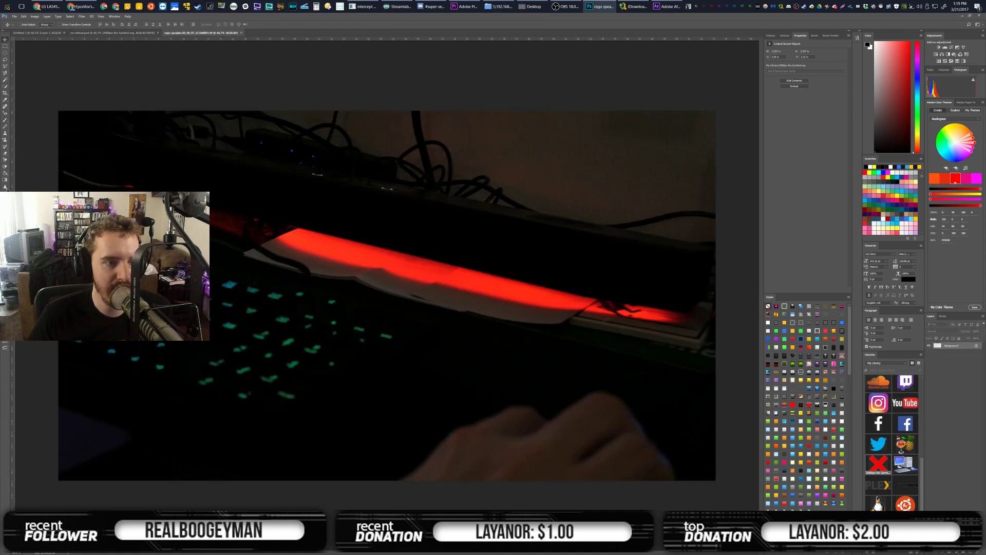
Draw a pen path around the slanted speaker bar, extending past both side edges of the image
{"action": "key", "text": "p"}
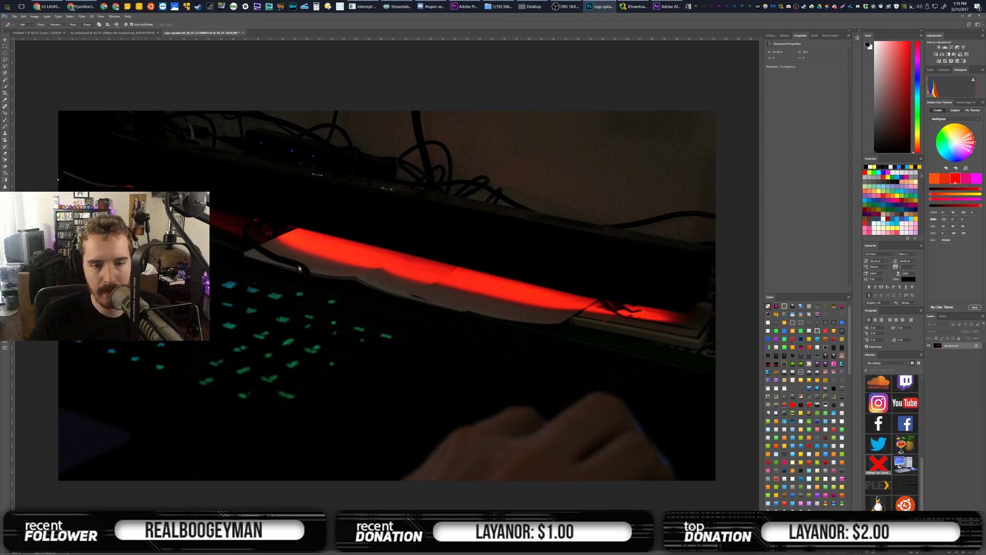
{"action": "left_click", "coordinate": [719, 363]}
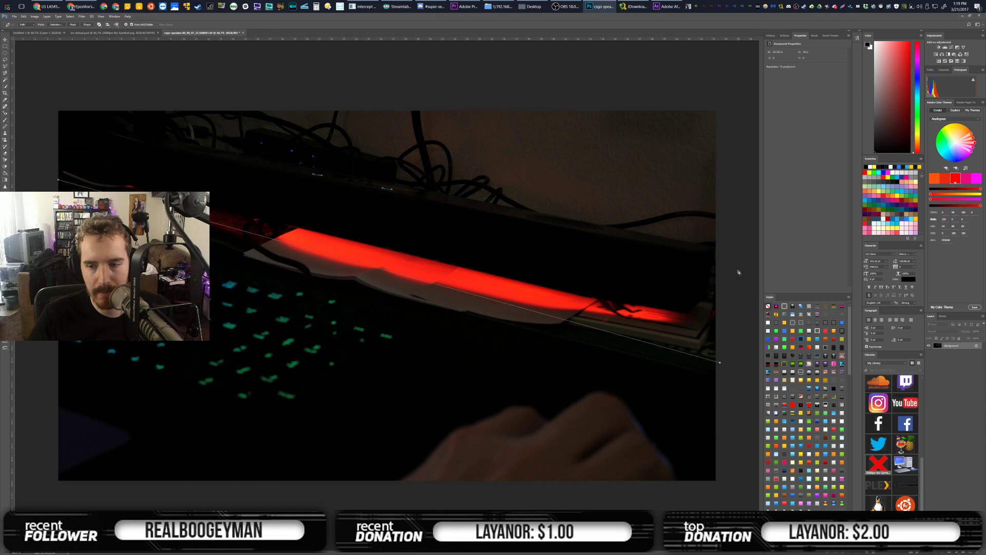
{"action": "left_click", "coordinate": [738, 237]}
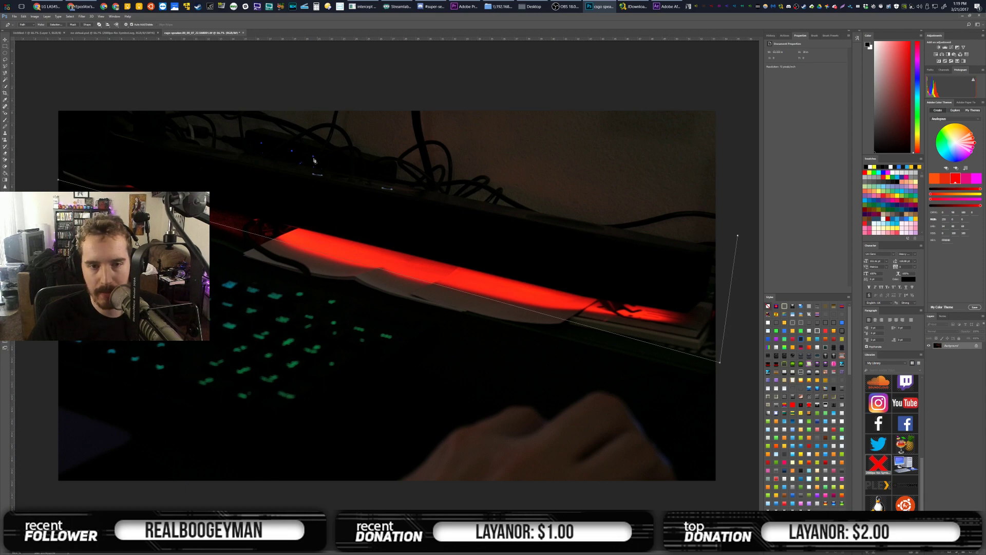
{"action": "left_click", "coordinate": [61, 97]}
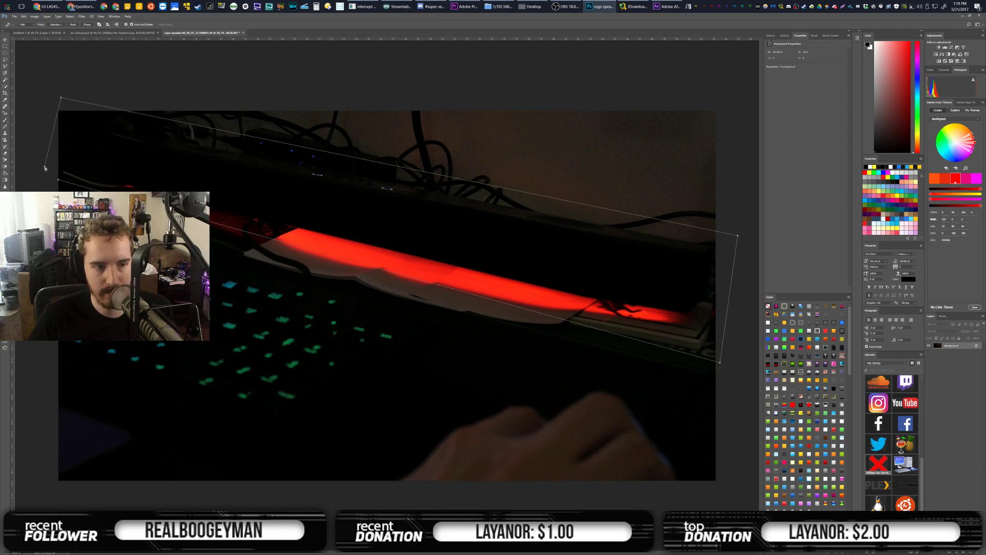
Try to turn the path into a slightly feathered selection, copying the speaker to its own layer with the background hidden
{"action": "left_click", "coordinate": [56, 24]}
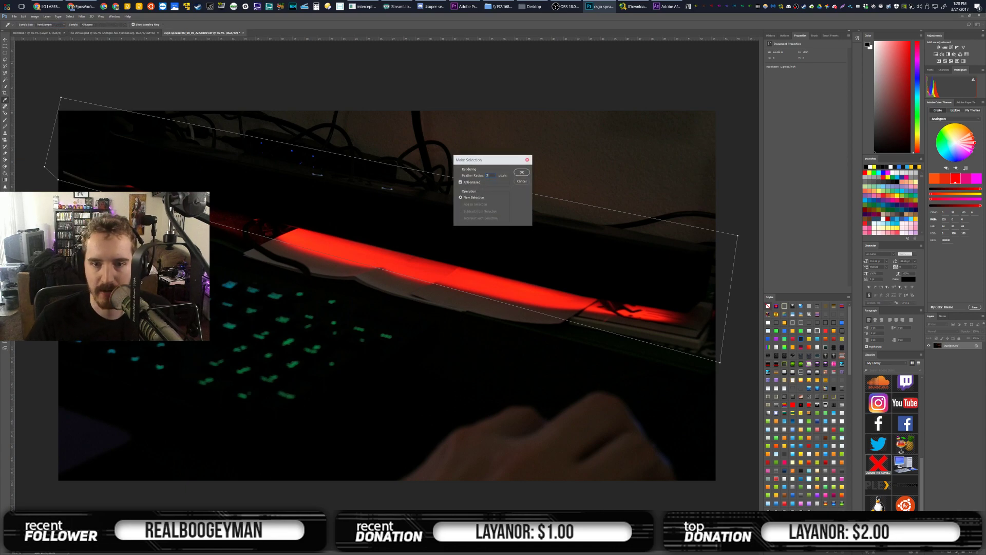
{"action": "key", "text": "Return"}
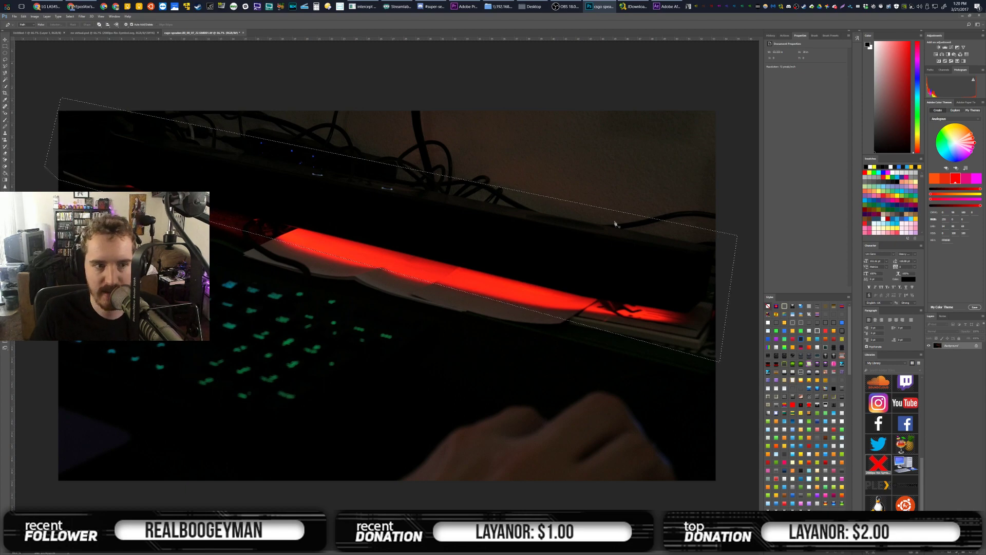
{"action": "left_click", "coordinate": [5, 40]}
{"action": "key", "text": "ctrl+j"}
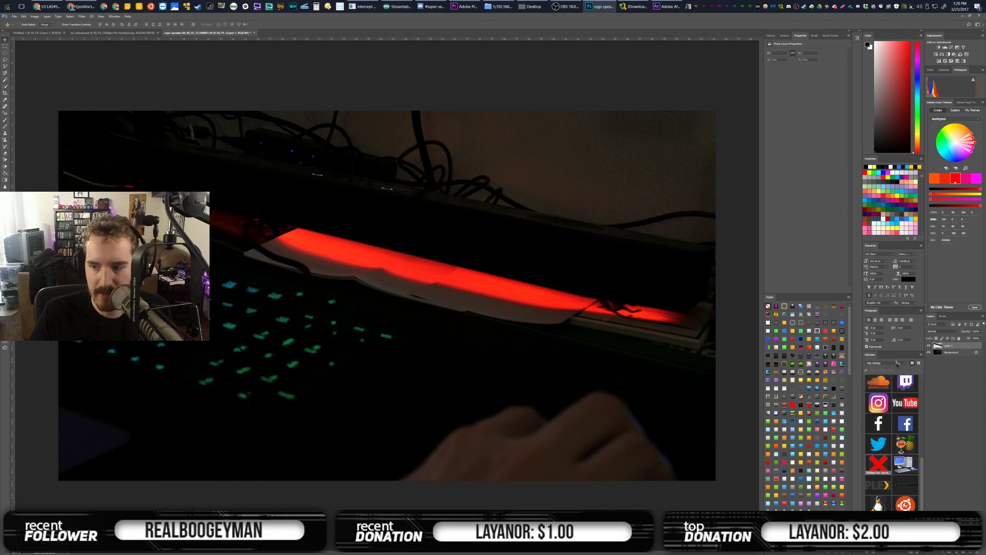
{"action": "left_click", "coordinate": [930, 352]}
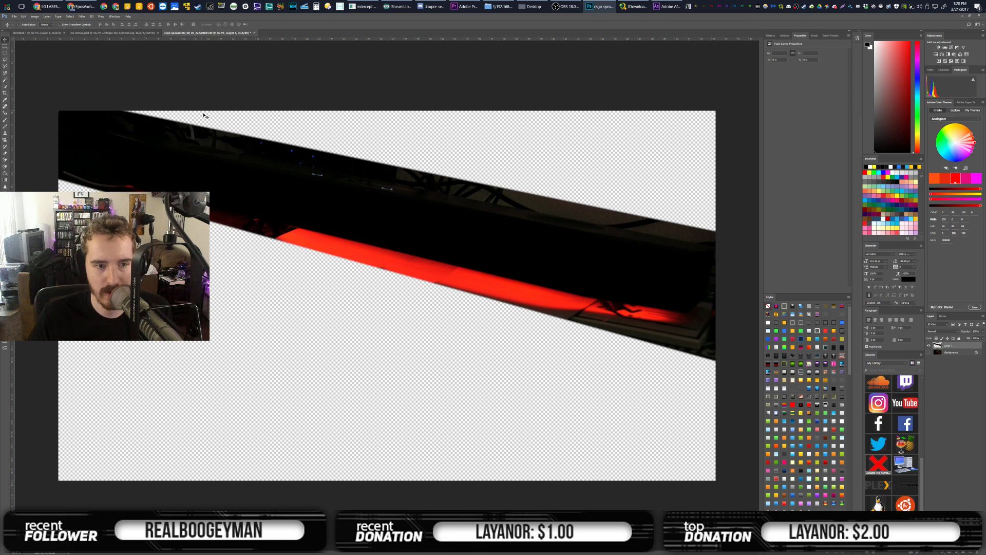
Undo the layer copy and the selection to return to the drawn path
{"action": "key", "text": "ctrl+z"}
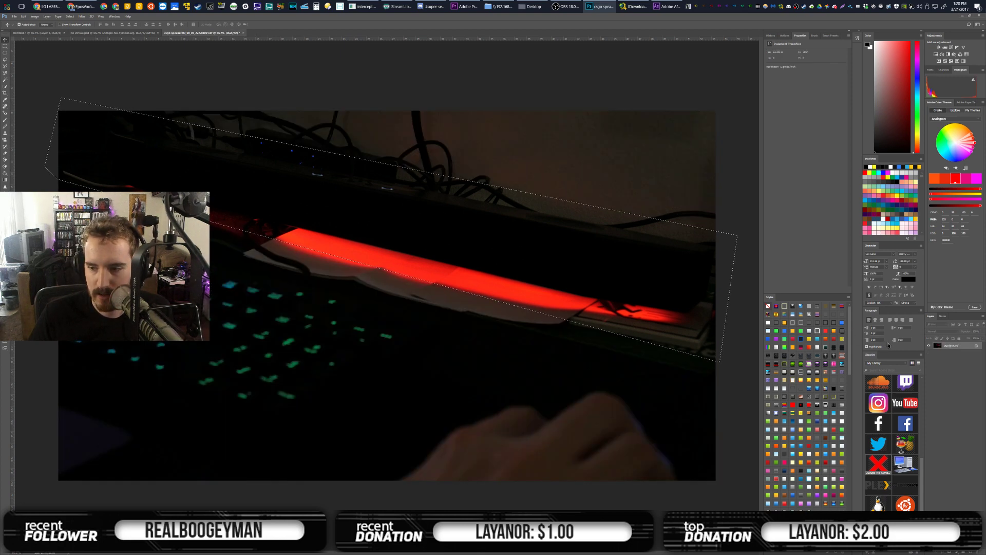
{"action": "key", "text": "alt+z"}
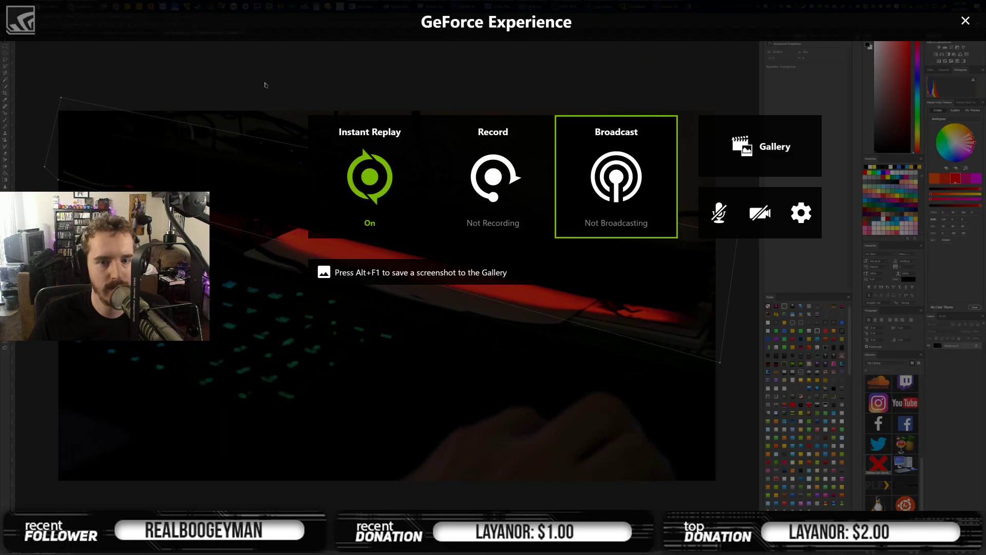
{"action": "left_click", "coordinate": [960, 17]}
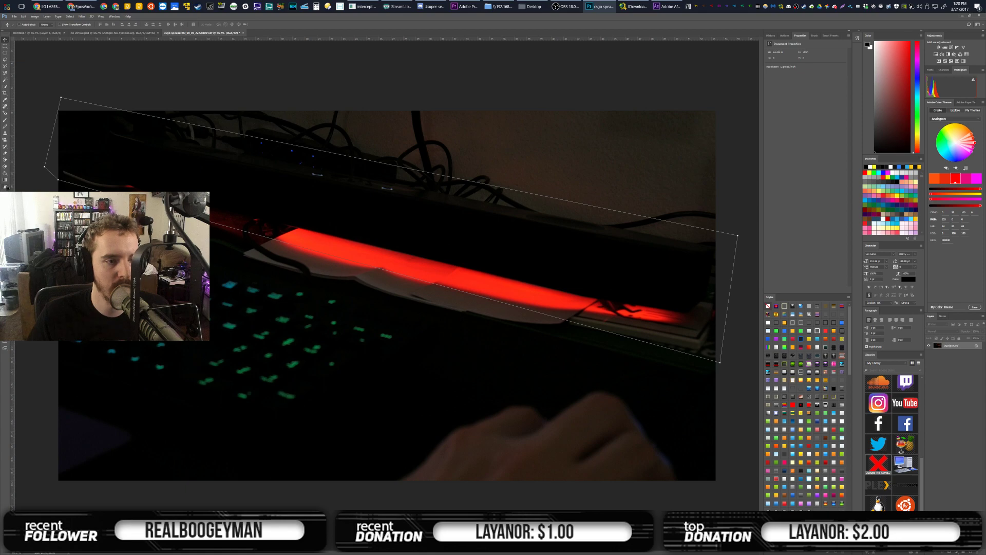
Copy the speaker to a new layer from the path with a wider selection feather, and hide the background layer
{"action": "key", "text": "p"}
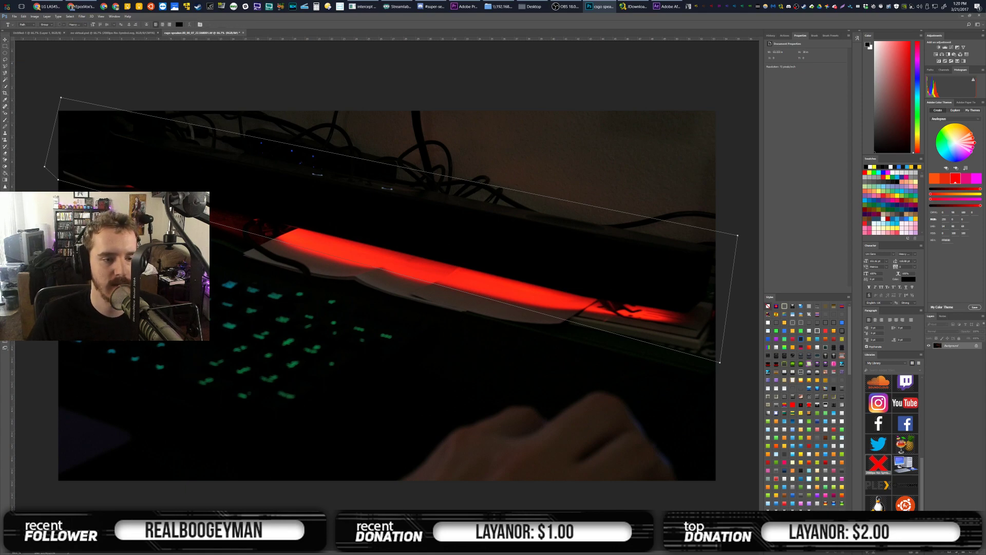
{"action": "left_click", "coordinate": [60, 25]}
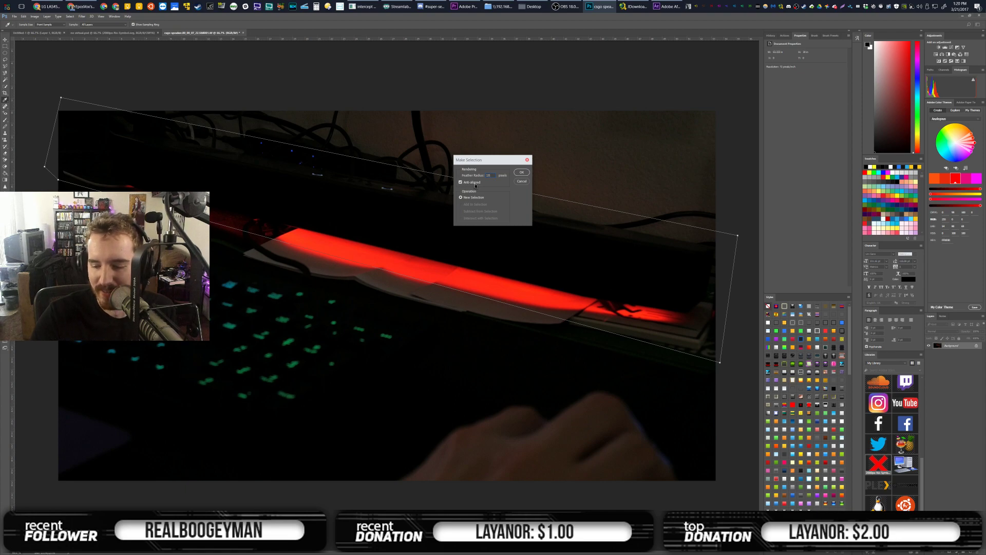
{"action": "left_click", "coordinate": [516, 174]}
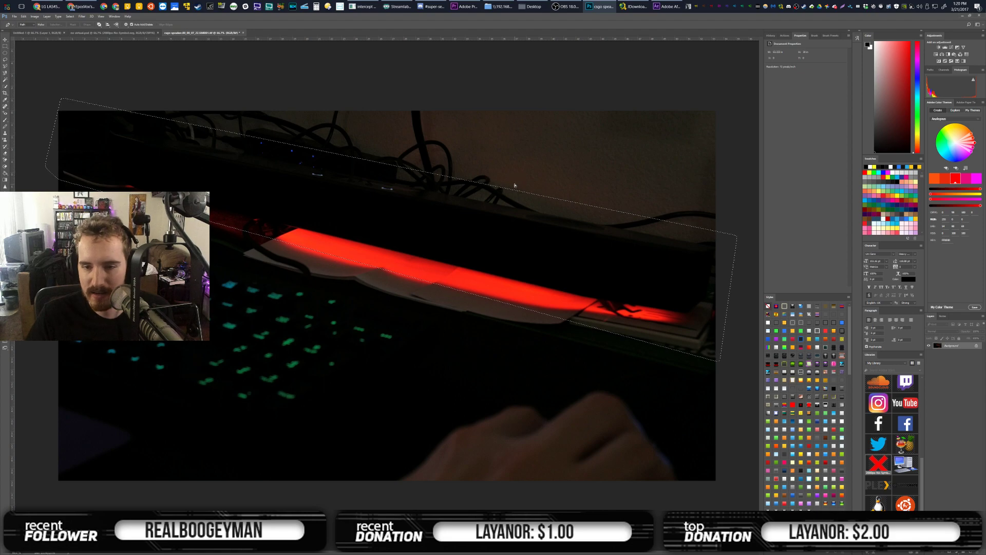
{"action": "key", "text": "ctrl+j"}
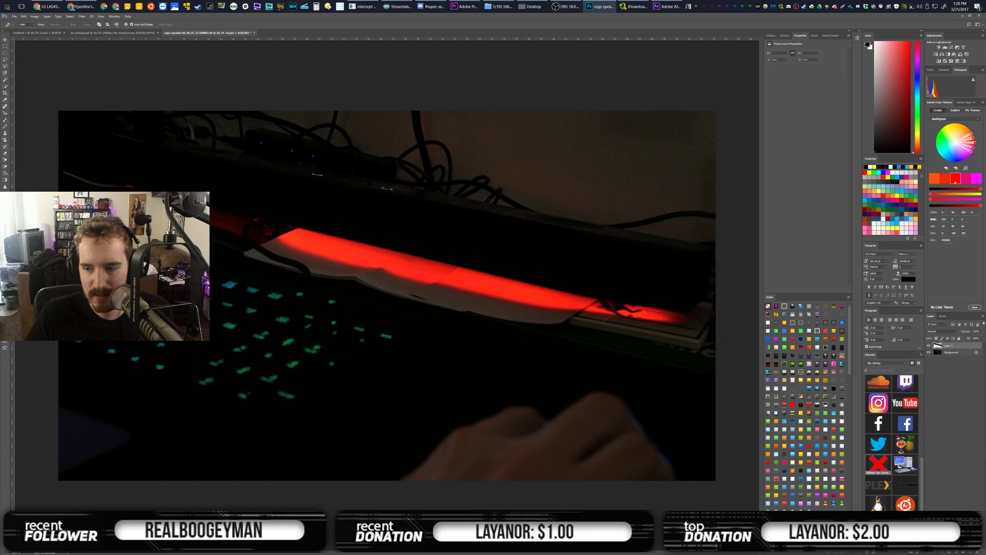
{"action": "left_click", "coordinate": [929, 353]}
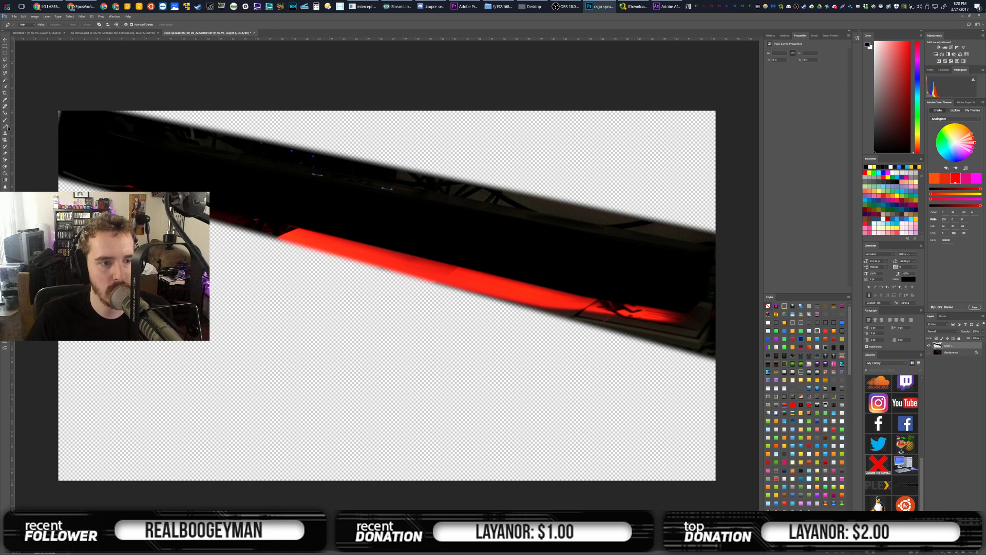
Add a new layer filled with bright green and place it beneath the speaker cutout layer
{"action": "left_click", "coordinate": [5, 173]}
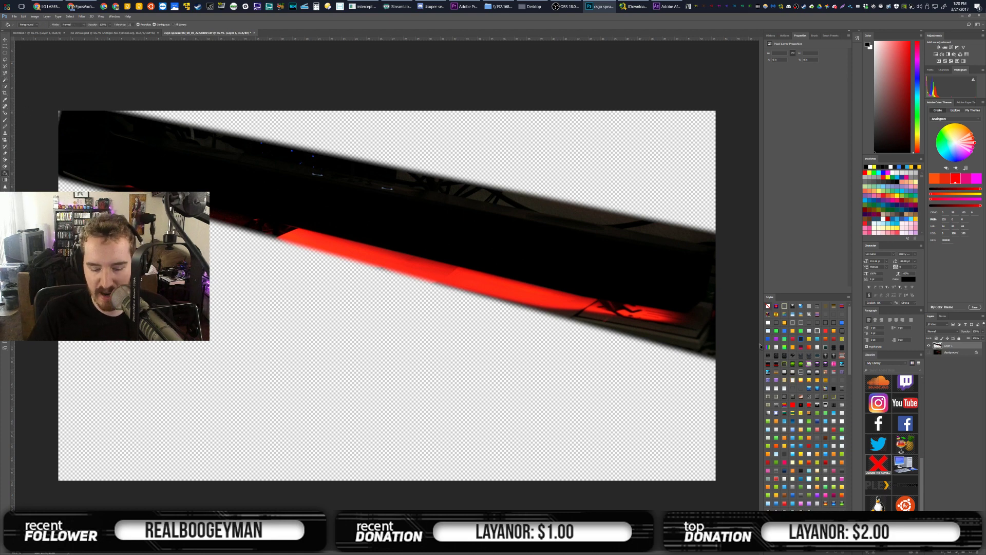
{"action": "key", "text": "ctrl+shift+n"}
{"action": "key", "text": "Return"}
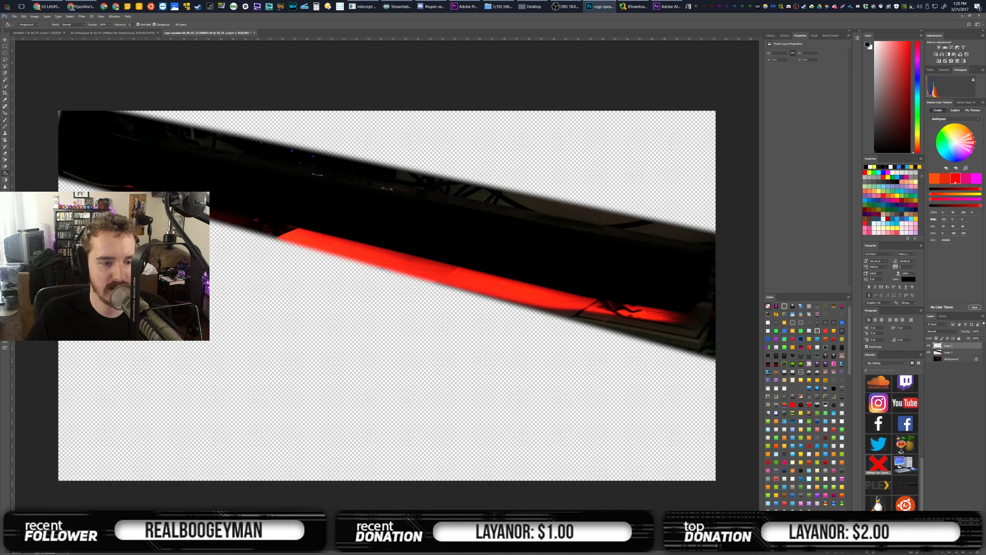
{"action": "left_click", "coordinate": [4, 331]}
{"action": "left_click", "coordinate": [498, 208]}
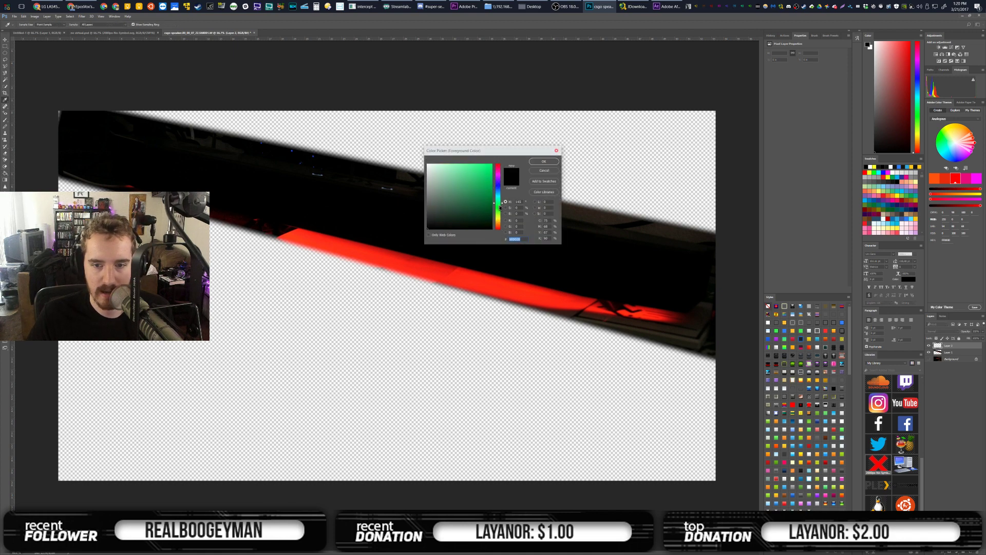
{"action": "left_click_drag", "start_coordinate": [487, 208], "coordinate": [491, 165]}
{"action": "left_click", "coordinate": [544, 161]}
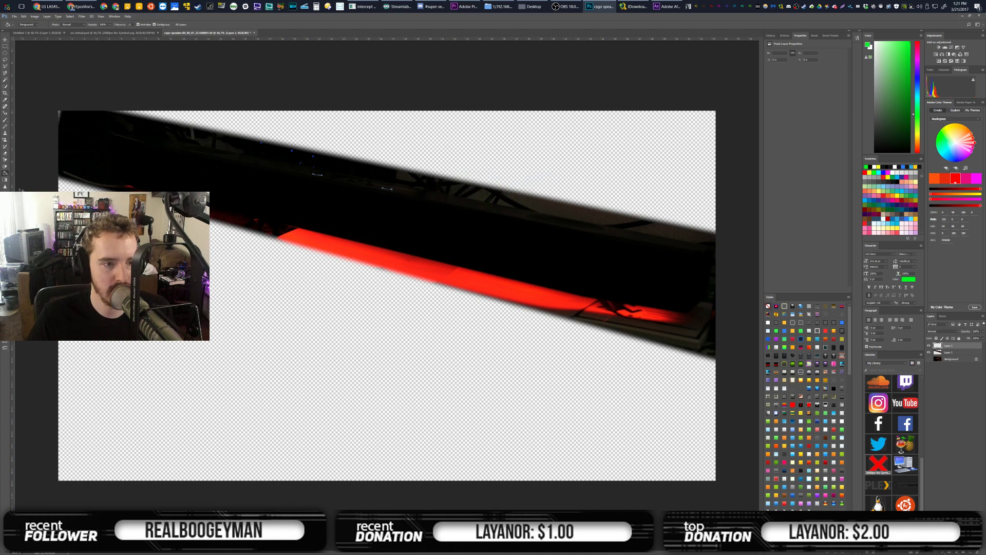
{"action": "key", "text": "alt+BackSpace"}
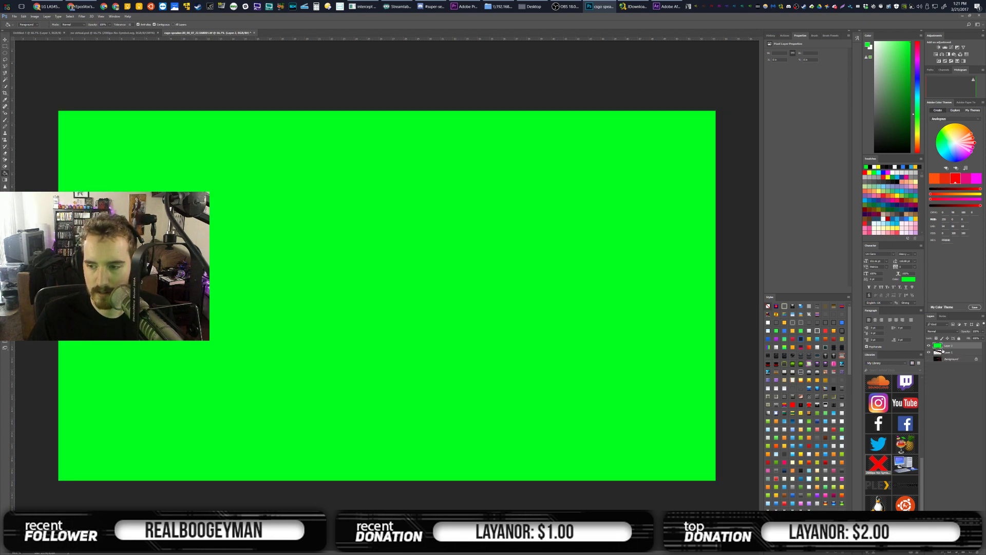
{"action": "left_click_drag", "start_coordinate": [943, 351], "coordinate": [943, 343]}
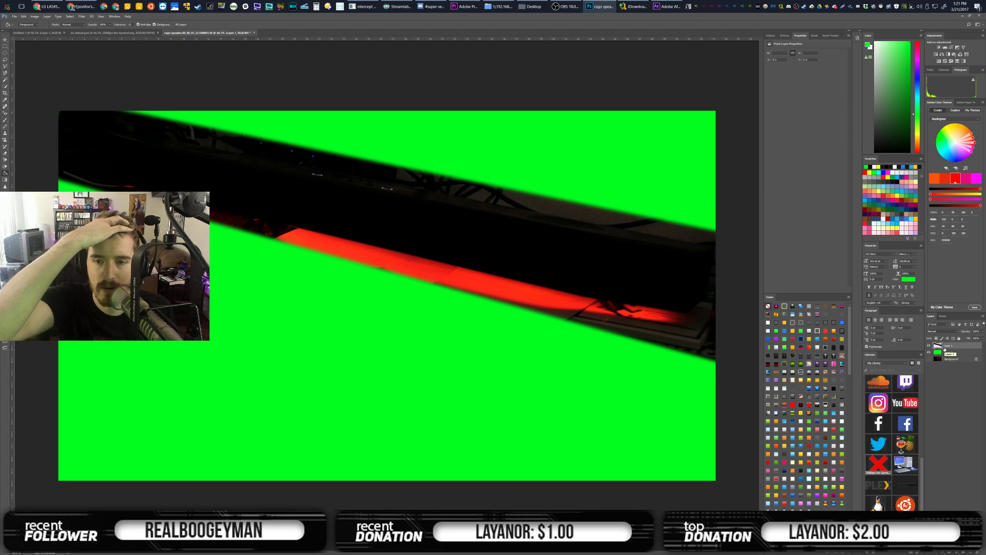
Select the pixels of the speaker cutout layer and invert the selection
{"action": "right_click", "coordinate": [937, 347]}
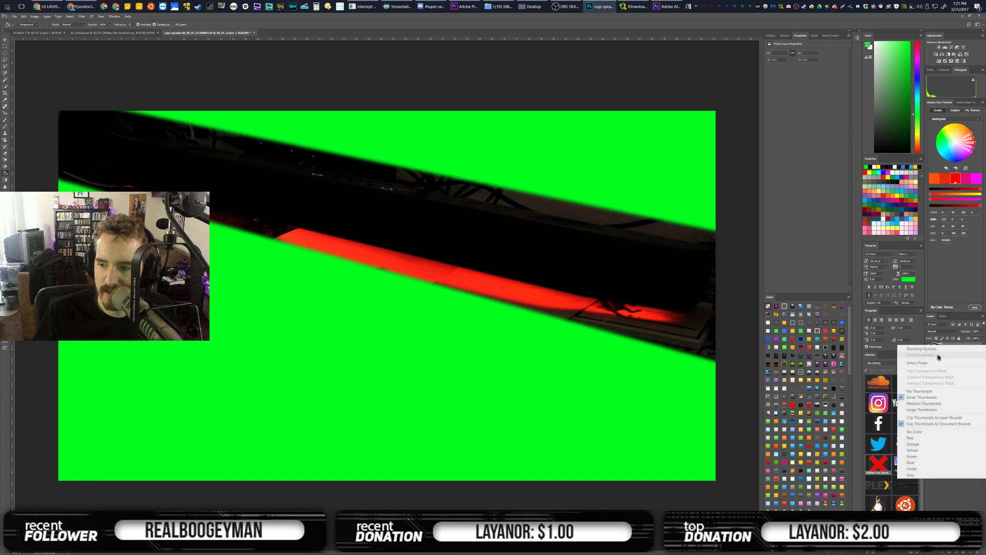
{"action": "left_click", "coordinate": [939, 354]}
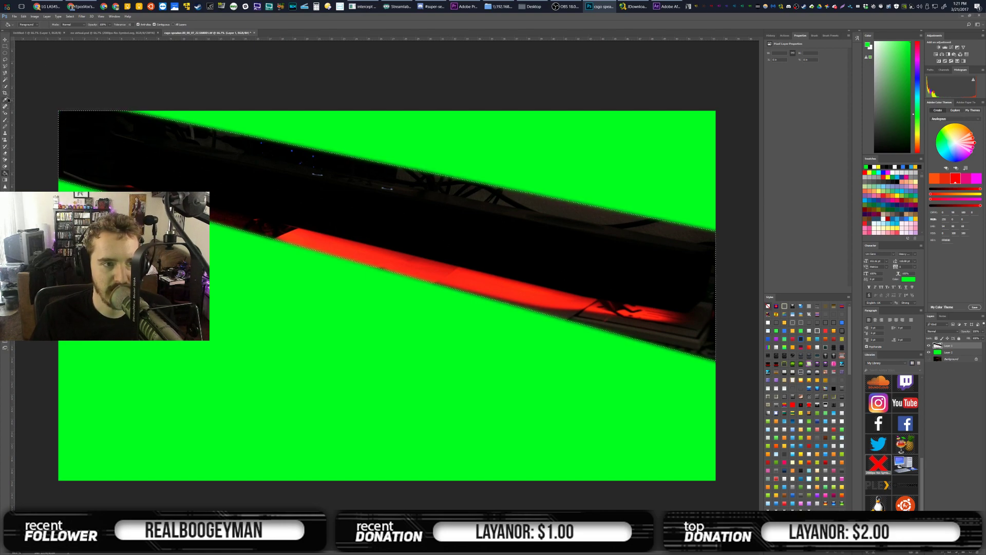
{"action": "left_click", "coordinate": [5, 47]}
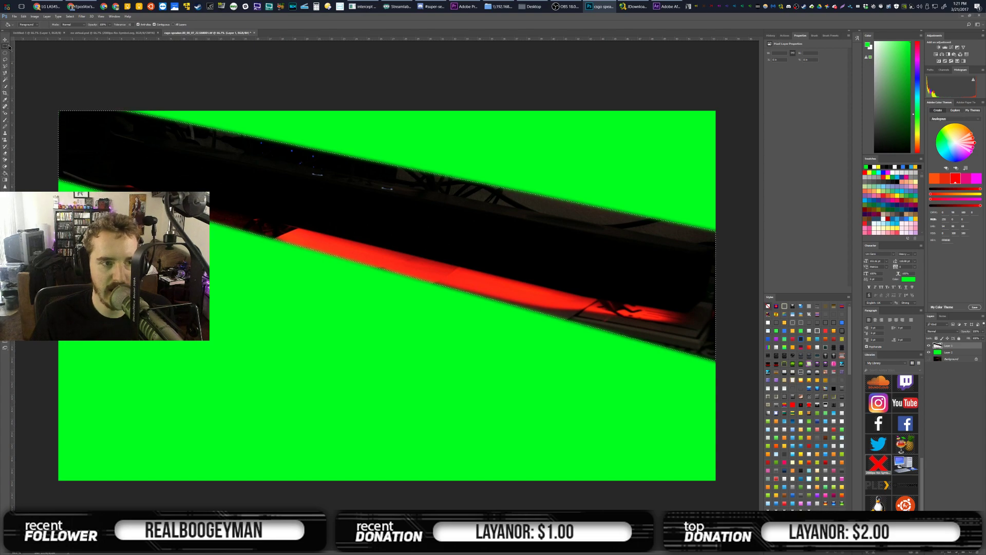
{"action": "right_click", "coordinate": [445, 184]}
{"action": "left_click", "coordinate": [460, 194]}
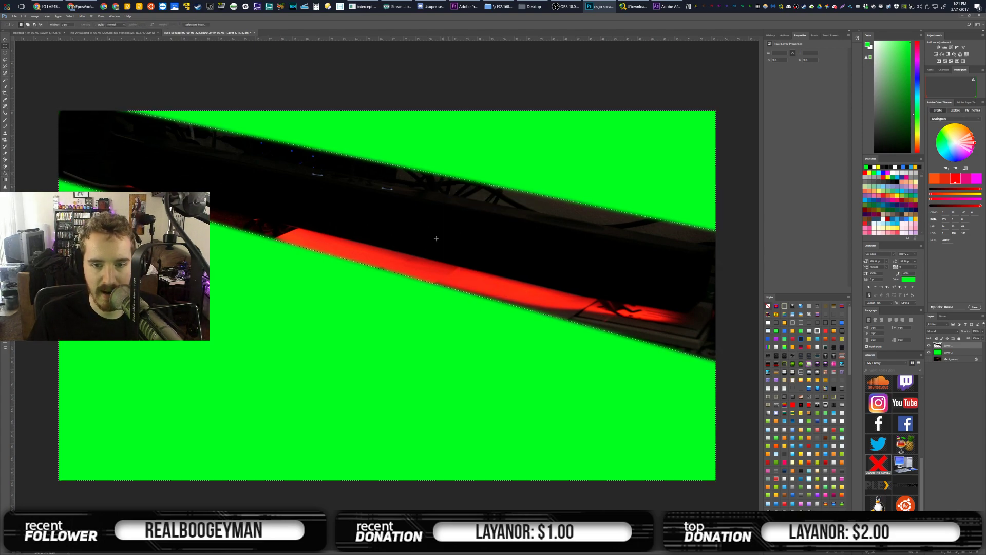
Delete the selected area around the speaker from the green layer
{"action": "left_click", "coordinate": [948, 354]}
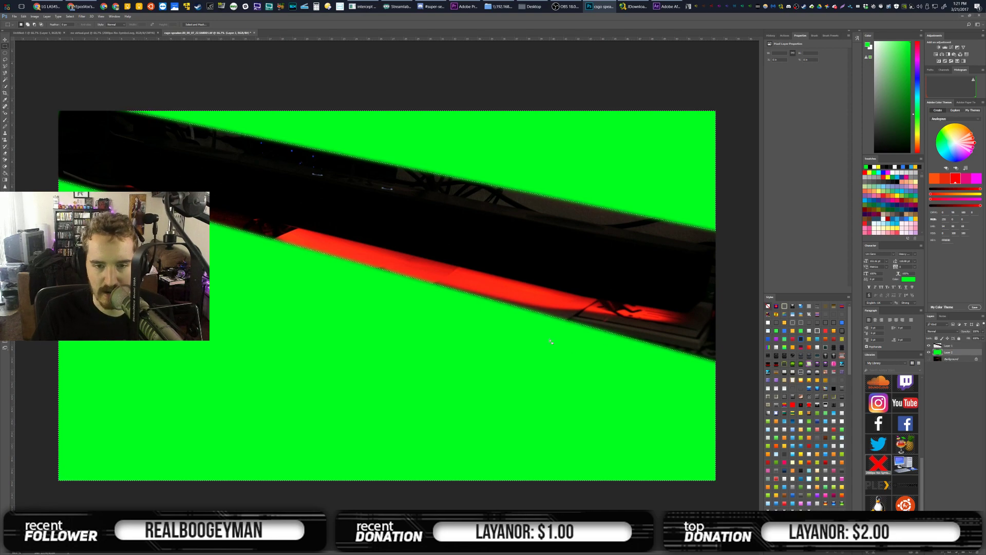
{"action": "key", "text": "Delete"}
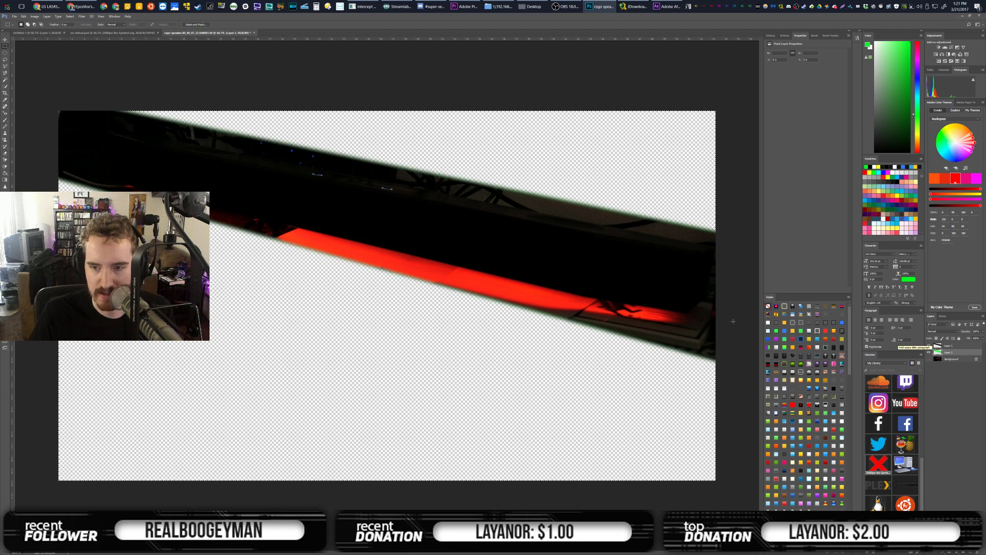
{"action": "key", "text": "ctrl+z"}
{"action": "right_click", "coordinate": [216, 160]}
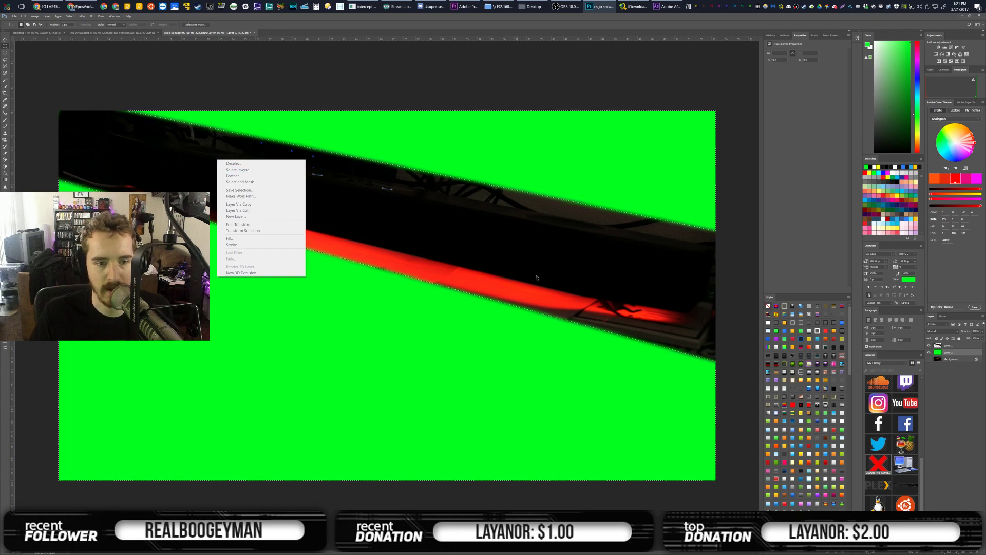
{"action": "left_click", "coordinate": [388, 54]}
{"action": "key", "text": "Delete"}
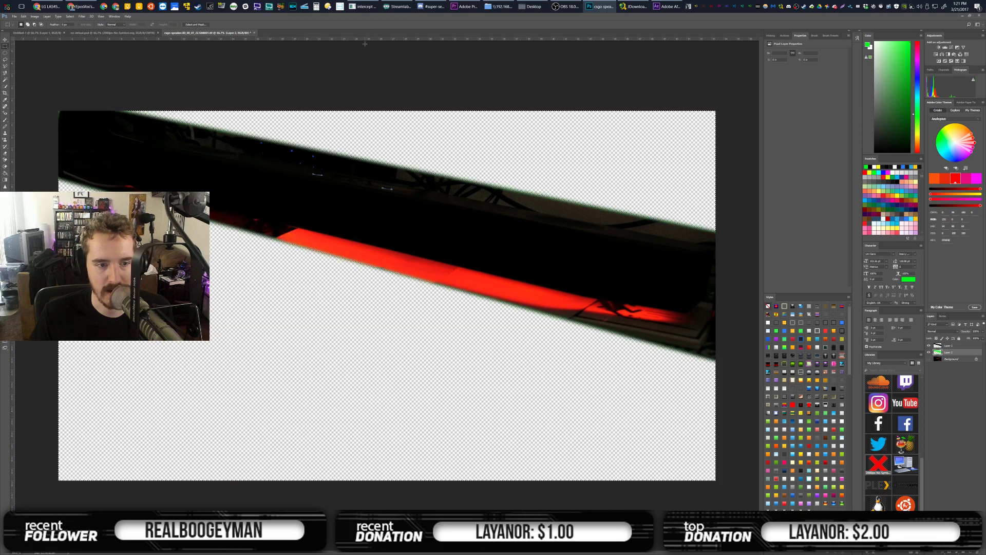
Undo the last deletion on the green layer and clear the selection
{"action": "key", "text": "ctrl+z"}
{"action": "key", "text": "alt+z"}
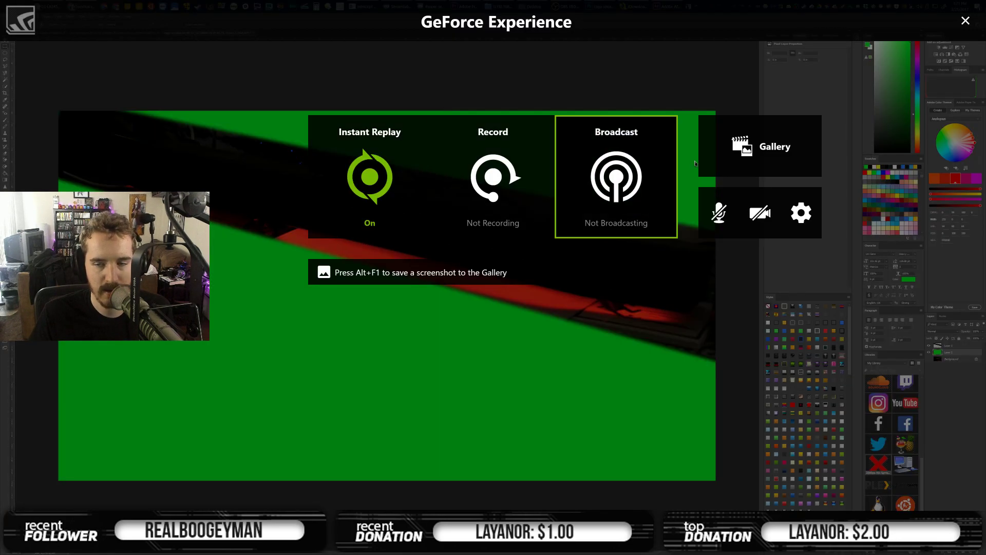
{"action": "key", "text": "alt+z"}
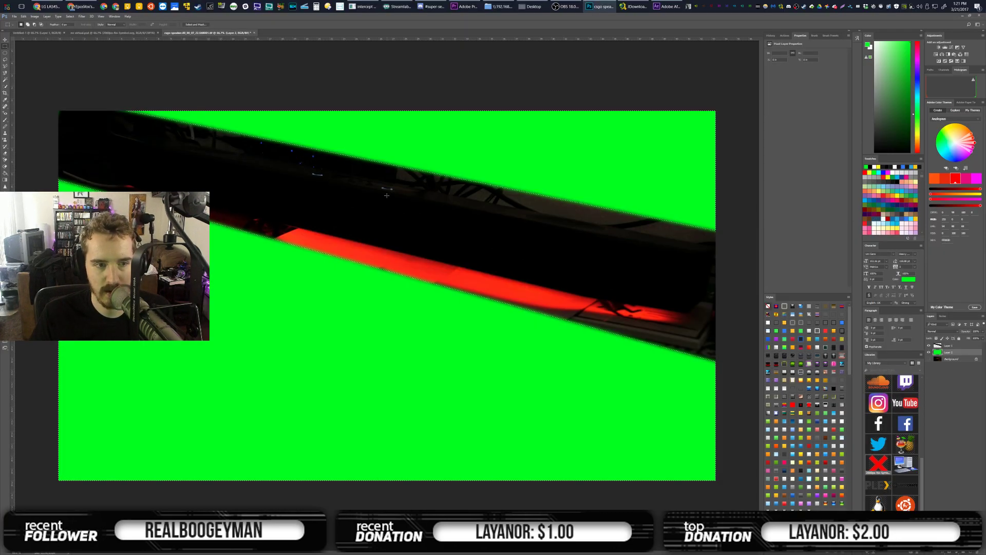
{"action": "key", "text": "ctrl+d"}
Select the speaker cutout layer's pixels, delete that area from the green layer, and hide the speaker cutout layer
{"action": "right_click", "coordinate": [947, 353]}
{"action": "left_click", "coordinate": [945, 364]}
{"action": "right_click", "coordinate": [937, 346]}
{"action": "left_click", "coordinate": [945, 359]}
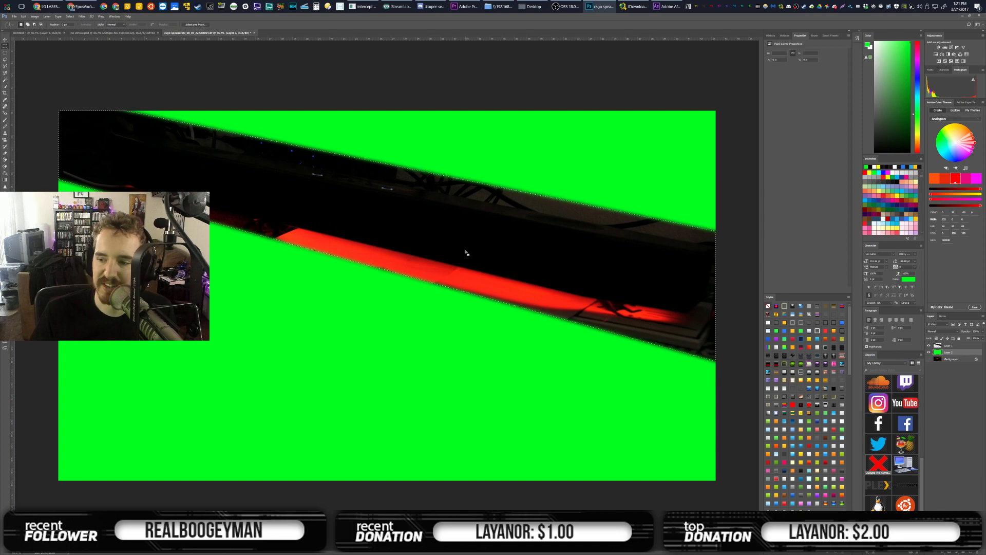
{"action": "key", "text": "Delete"}
{"action": "key", "text": "ctrl+d"}
{"action": "left_click", "coordinate": [929, 345]}
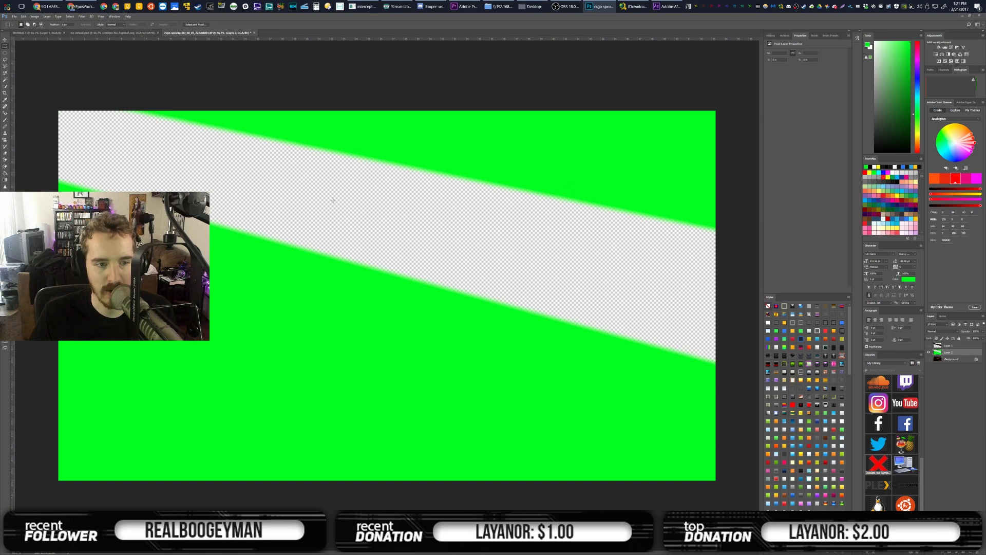
Save the document as "green for cutout.psd" in the project folder
{"action": "key", "text": "ctrl+shift+s"}
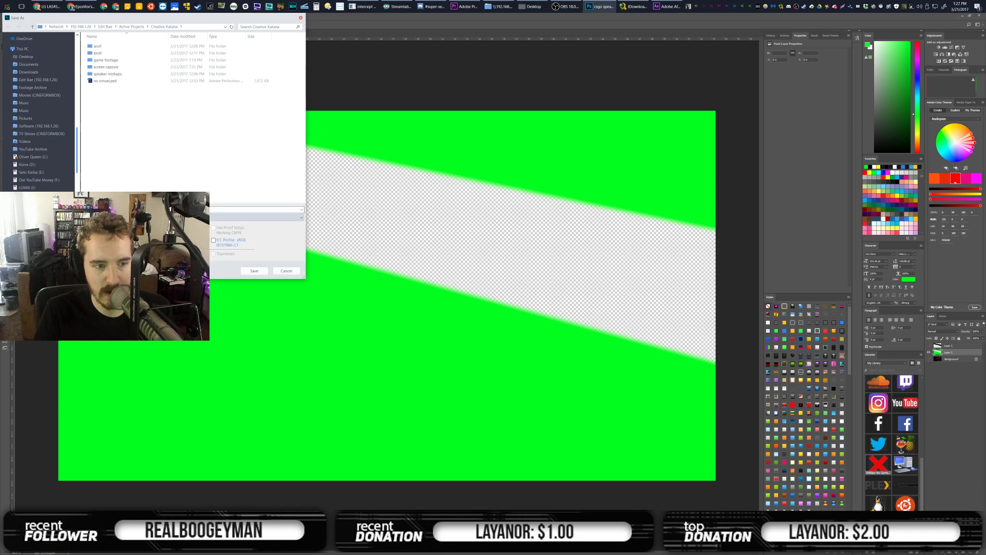
{"action": "key", "text": "Return"}
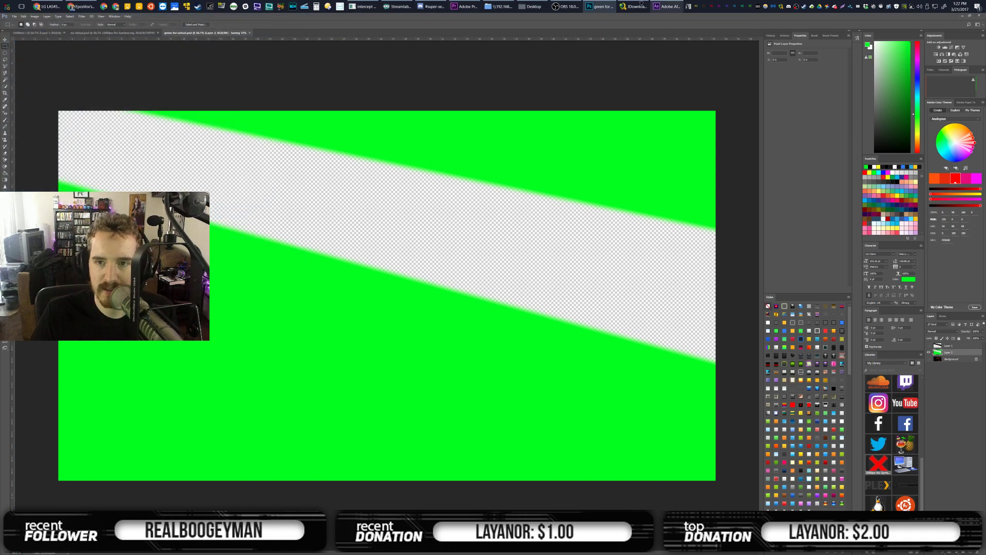
Import green for cutout.psd into Premiere Pro and place it above the speaker clip in the csgo speaker sequence
{"action": "left_click", "coordinate": [472, 6]}
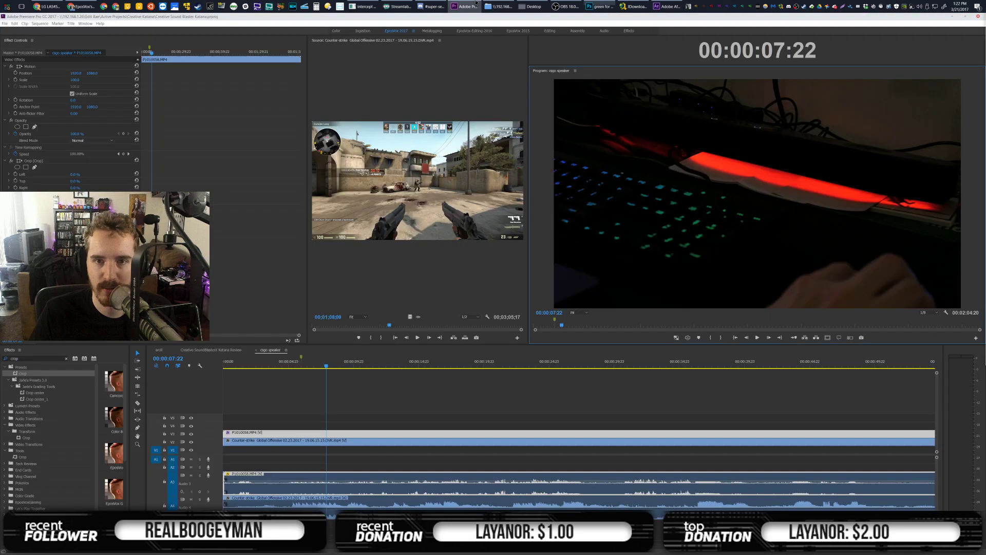
{"action": "left_click", "coordinate": [499, 6]}
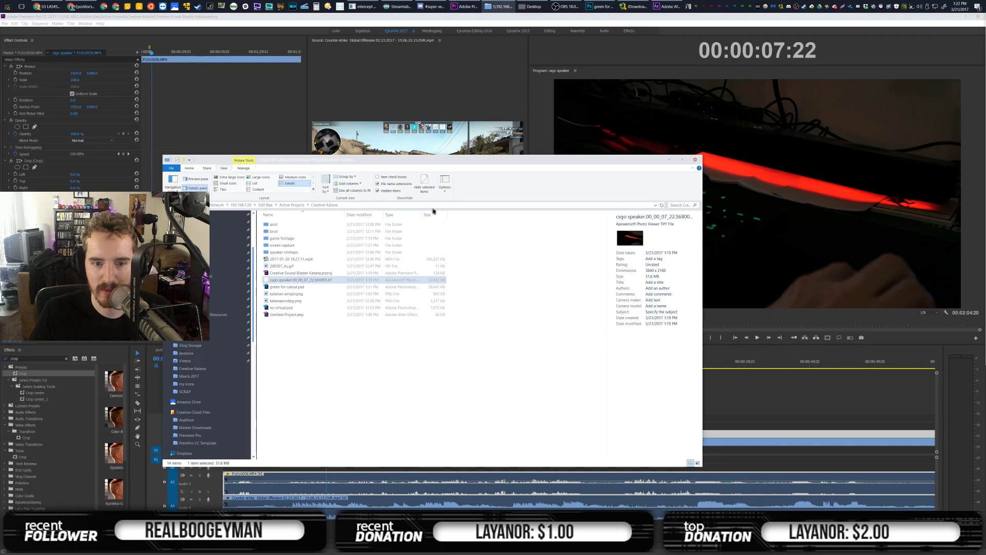
{"action": "left_click", "coordinate": [287, 287]}
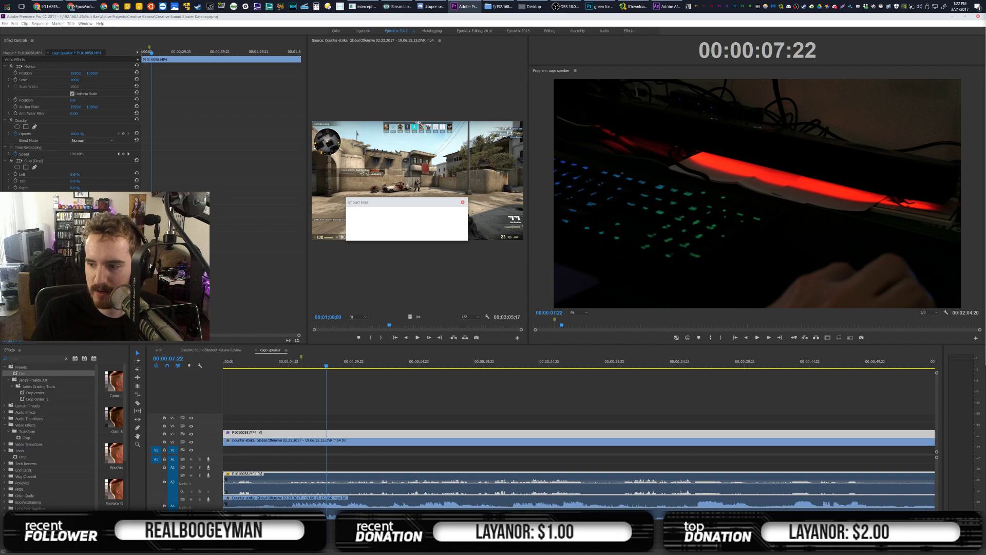
{"action": "left_click", "coordinate": [548, 228]}
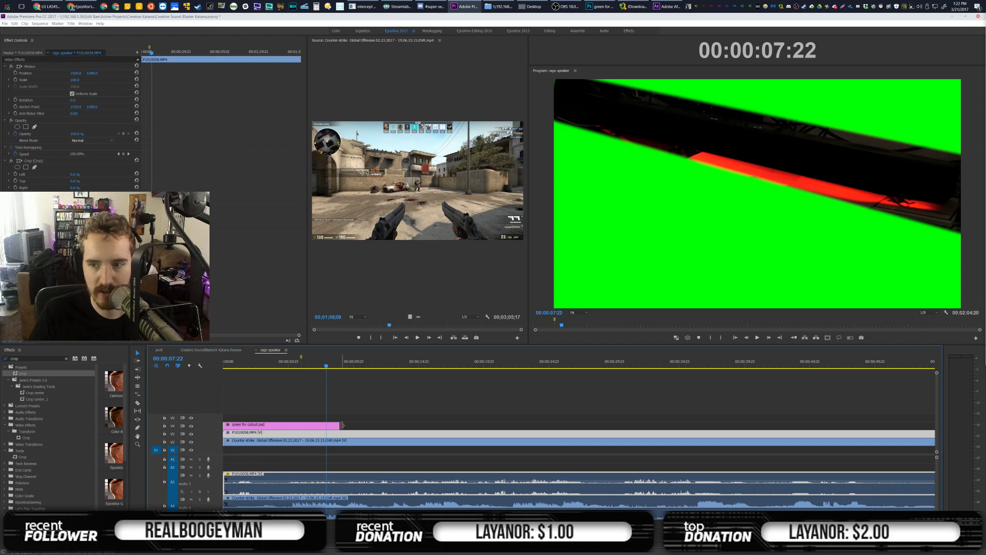
Extend the green cutout clip on the timeline to the end of the speaker clip
{"action": "left_click_drag", "start_coordinate": [342, 425], "coordinate": [822, 401]}
{"action": "scroll", "coordinate": [769, 410], "scroll_direction": "down", "scroll_amount": 5}
{"action": "scroll", "coordinate": [688, 417], "scroll_direction": "down", "scroll_amount": 3}
{"action": "left_click_drag", "start_coordinate": [319, 542], "coordinate": [544, 488]}
Nest the green cutout clip and the speaker clip into a sequence named "speaker cutout"
{"action": "left_click_drag", "start_coordinate": [326, 426], "coordinate": [475, 429]}
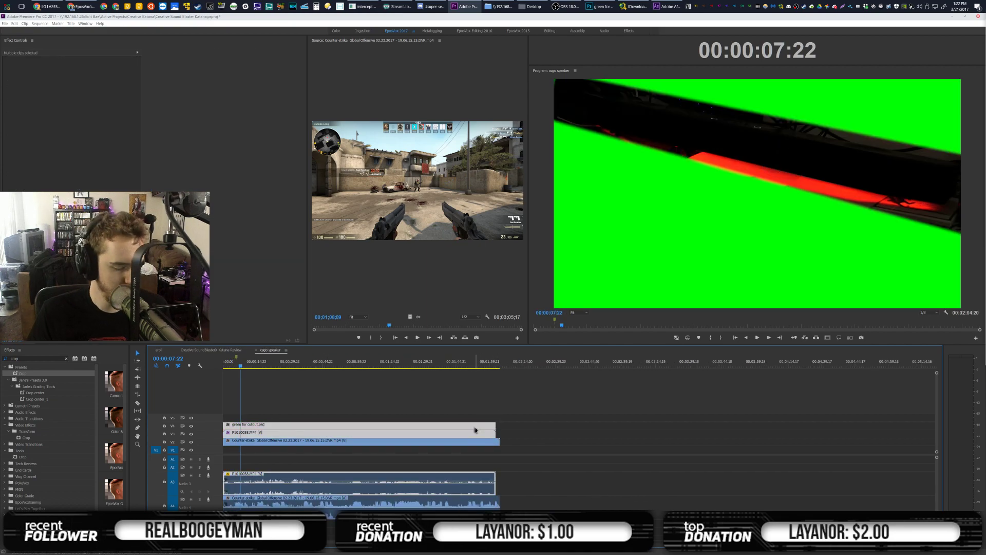
{"action": "key", "text": "ctrl+shift+n"}
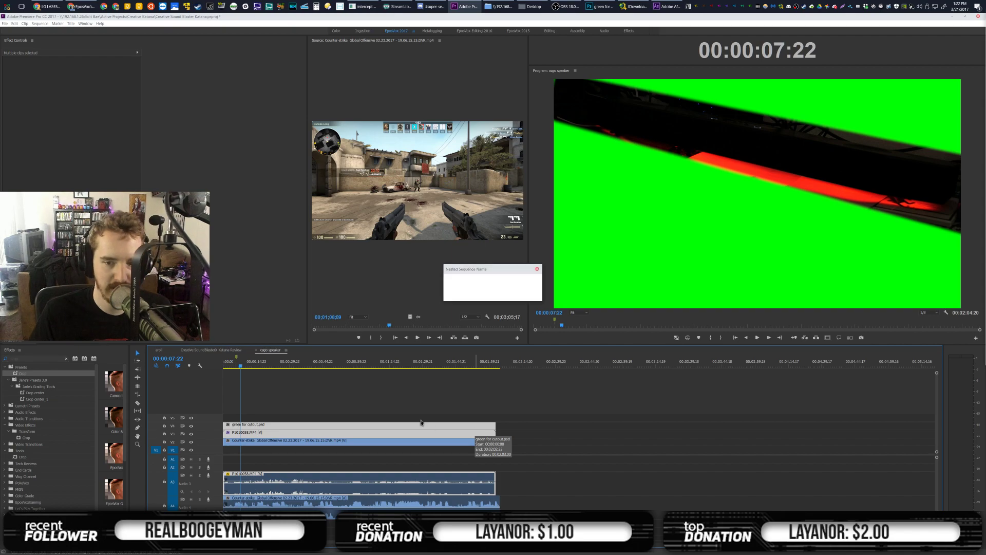
{"action": "type", "text": "speaker cutout"}
{"action": "key", "text": "Return"}
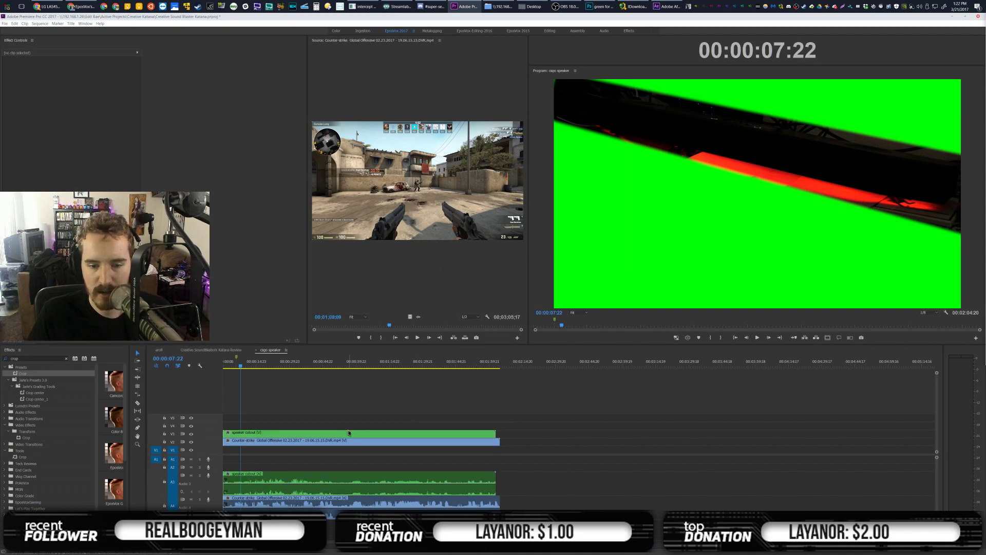
Find the keying effects and apply Ultra Key to the nested speaker cutout clip
{"action": "left_click", "coordinate": [350, 433]}
{"action": "key", "text": "shift+7"}
{"action": "type", "text": "key"}
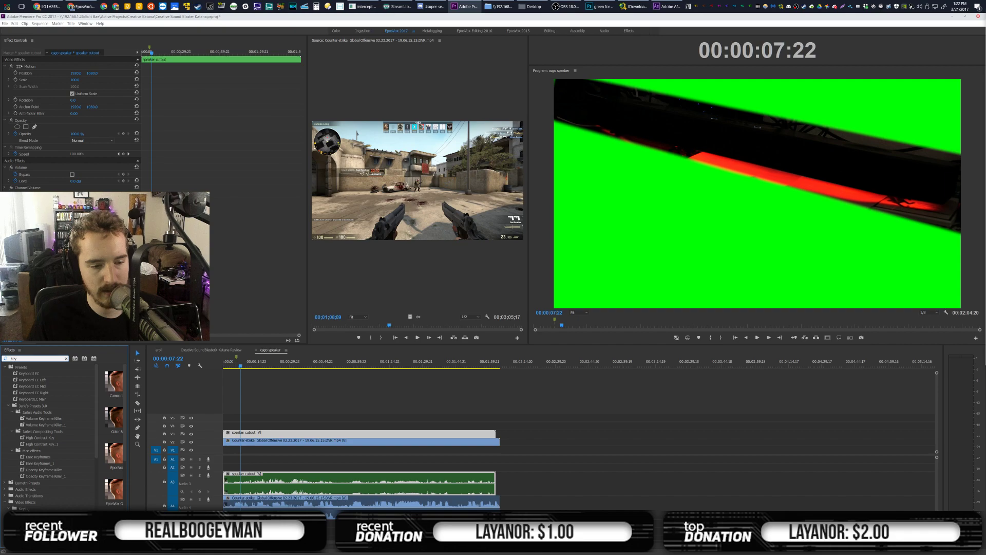
{"action": "scroll", "coordinate": [32, 466], "scroll_direction": "down", "scroll_amount": 3}
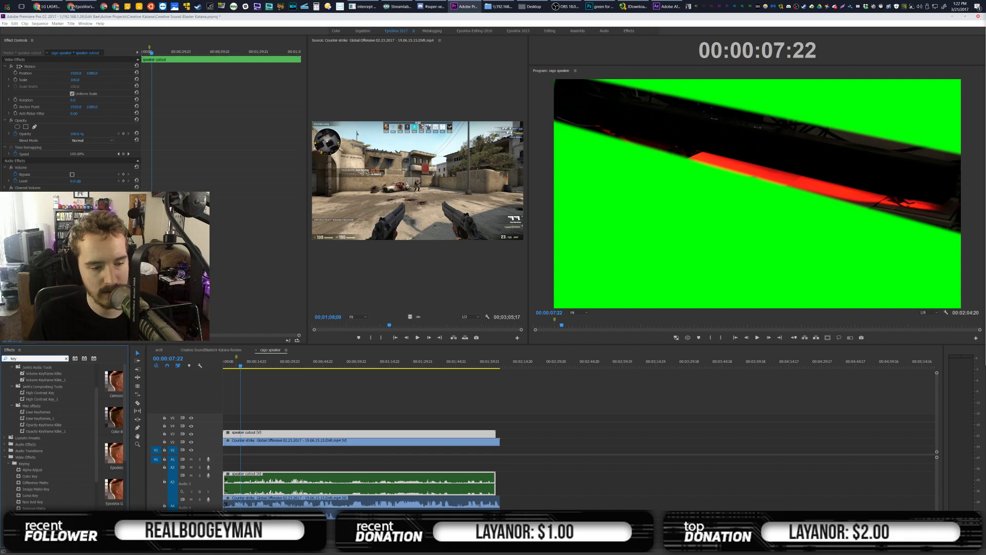
{"action": "left_click_drag", "start_coordinate": [127, 494], "coordinate": [272, 433]}
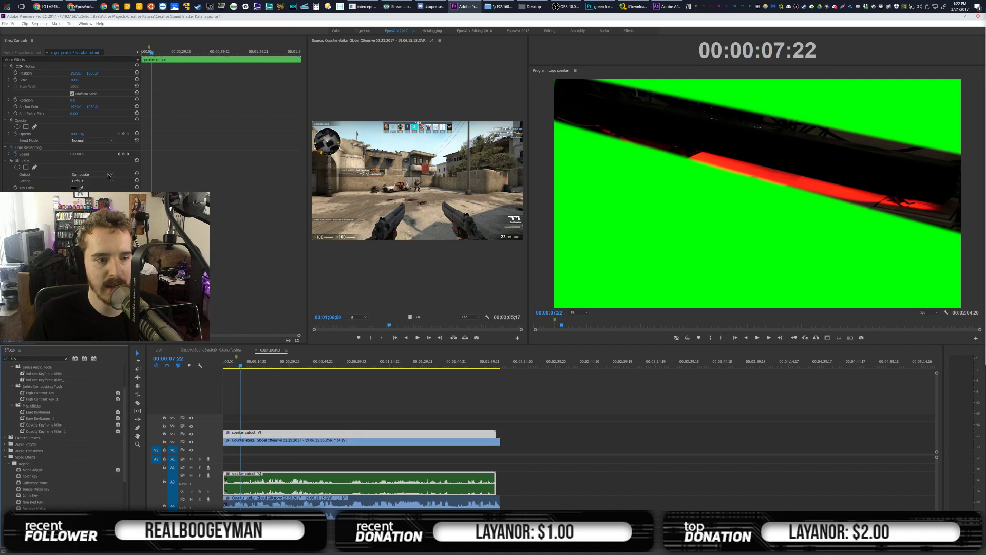
Set the Ultra Key colour to the bright green sampled from the cutout's backing
{"action": "left_click", "coordinate": [80, 187]}
{"action": "left_click", "coordinate": [666, 202]}
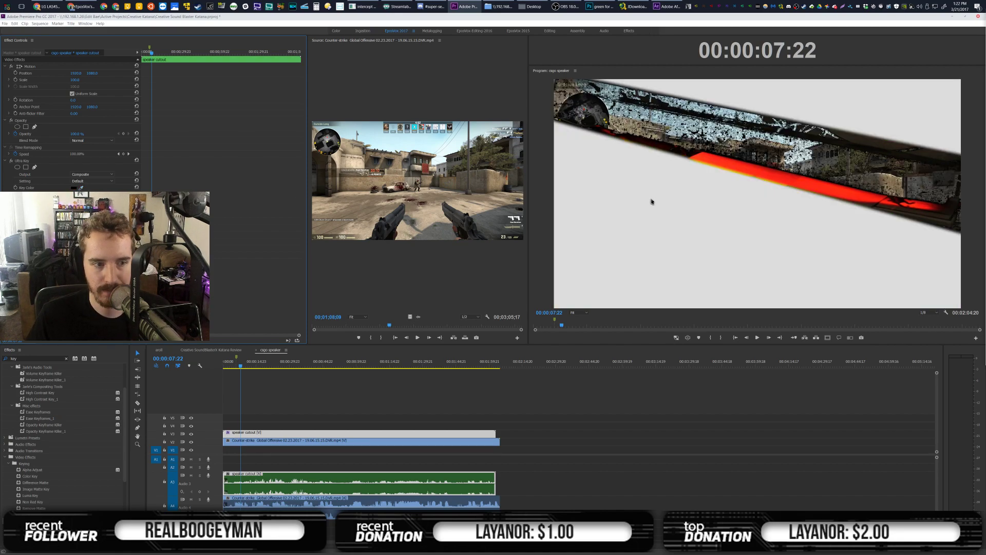
{"action": "left_click", "coordinate": [82, 187]}
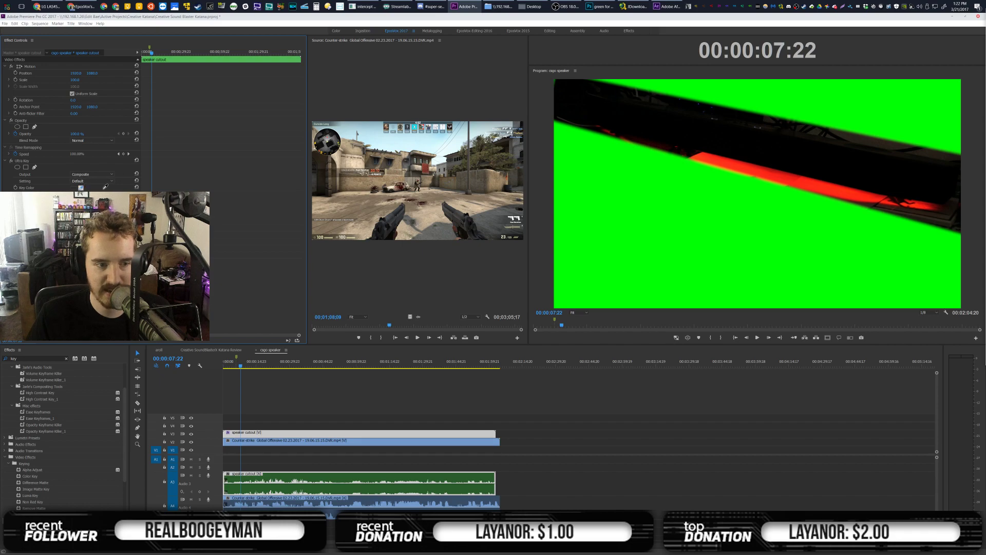
{"action": "left_click", "coordinate": [77, 188]}
{"action": "left_click", "coordinate": [577, 348]}
{"action": "left_click", "coordinate": [667, 250]}
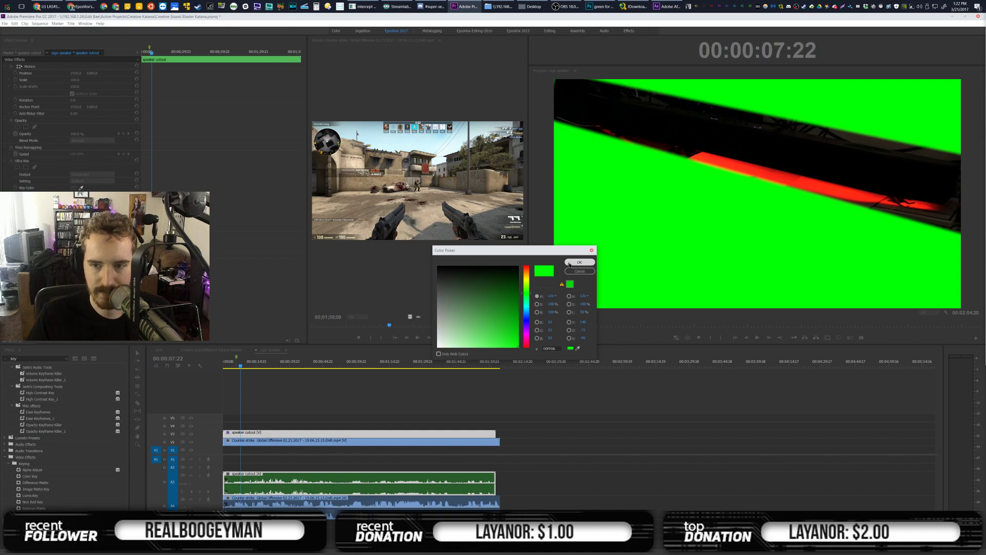
{"action": "left_click", "coordinate": [569, 263]}
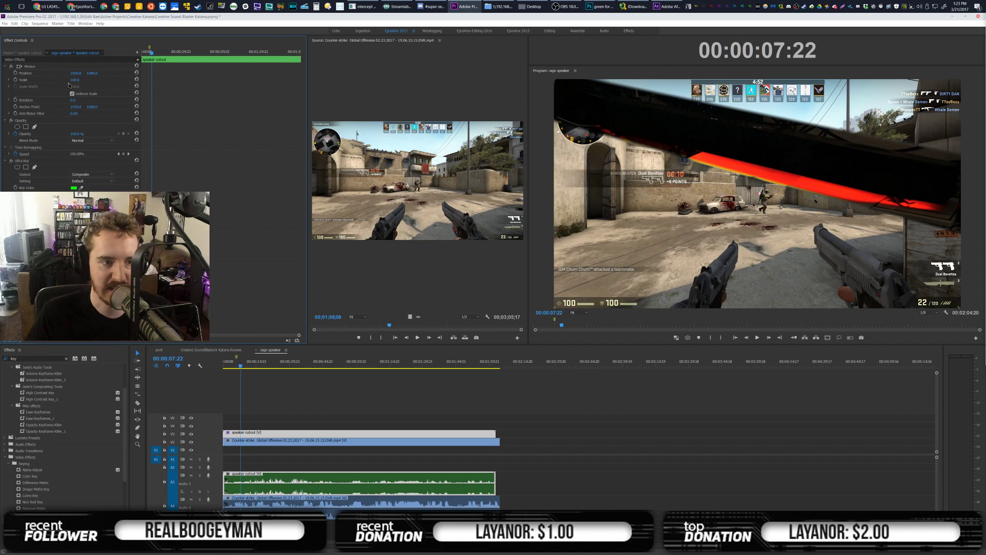
Rotate the speaker cutout counterclockwise until nearly level and move it to the lower edge of the frame
{"action": "left_click_drag", "start_coordinate": [76, 100], "coordinate": [73, 101]}
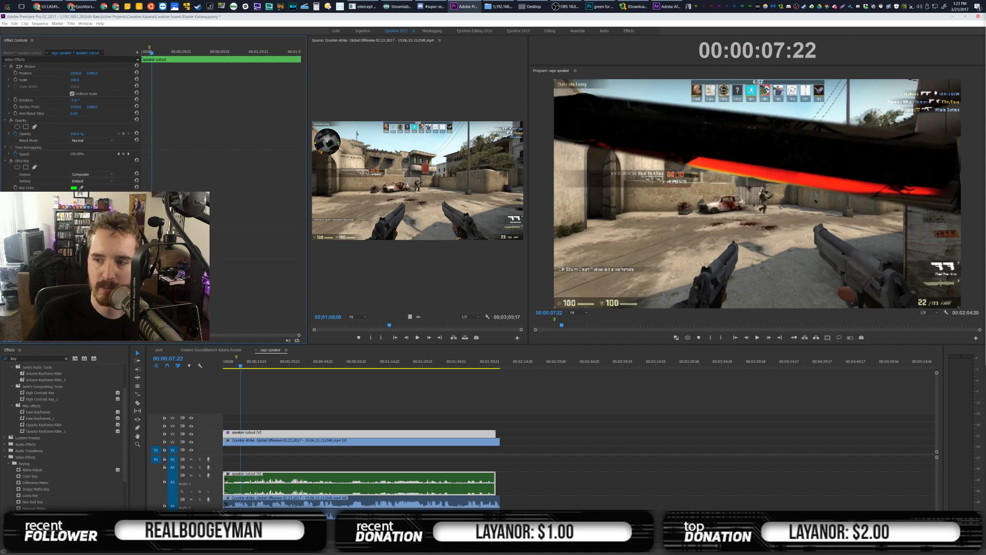
{"action": "left_click", "coordinate": [30, 66]}
{"action": "left_click_drag", "start_coordinate": [787, 140], "coordinate": [741, 267]}
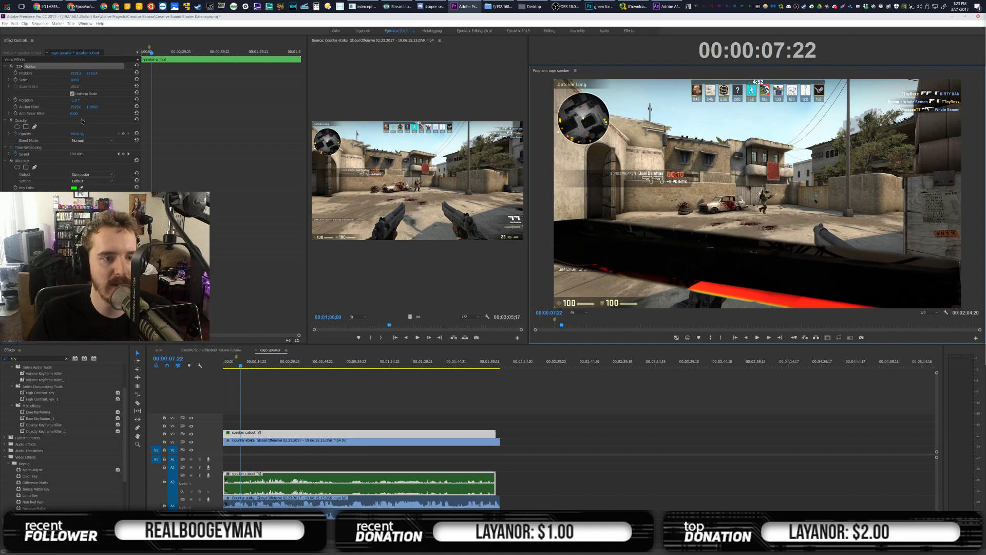
{"action": "left_click_drag", "start_coordinate": [75, 100], "coordinate": [74, 100]}
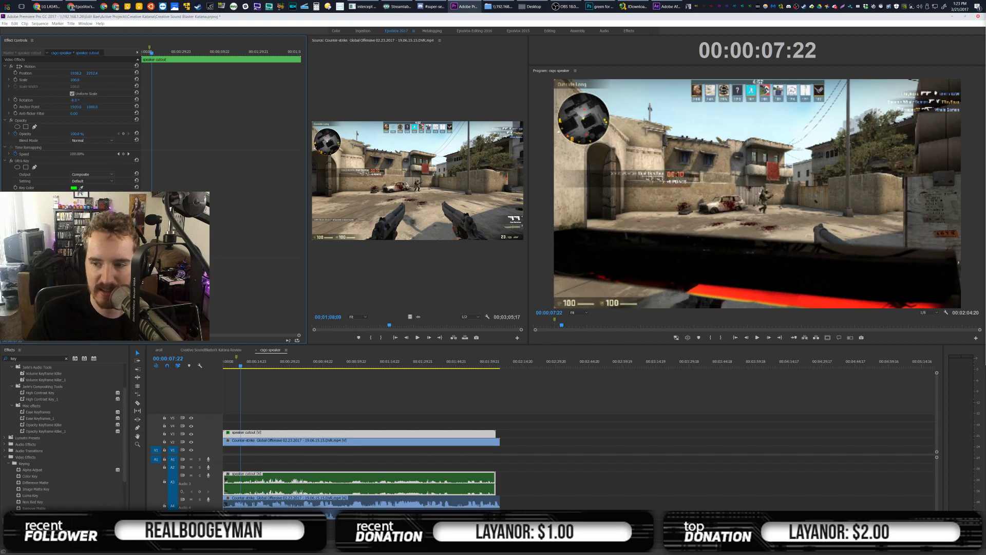
Move the speaker cutout up to the upper edge of the frame
{"action": "left_click", "coordinate": [796, 149]}
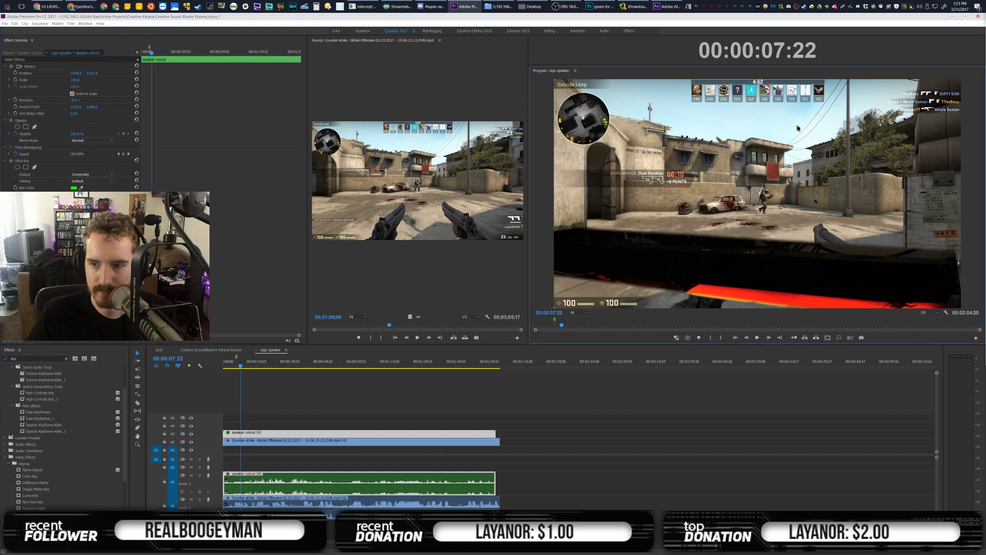
{"action": "left_click", "coordinate": [108, 67]}
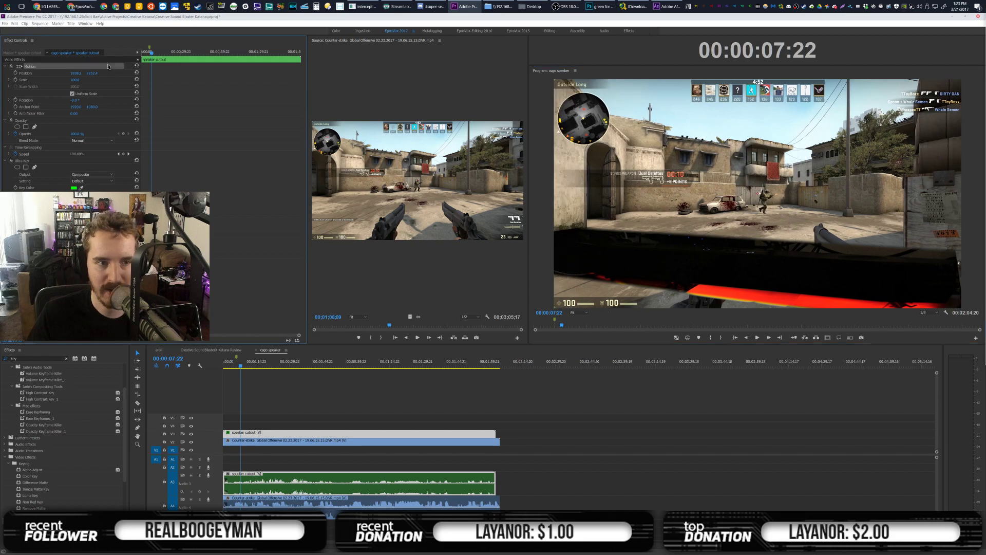
{"action": "left_click_drag", "start_coordinate": [790, 291], "coordinate": [796, 122]}
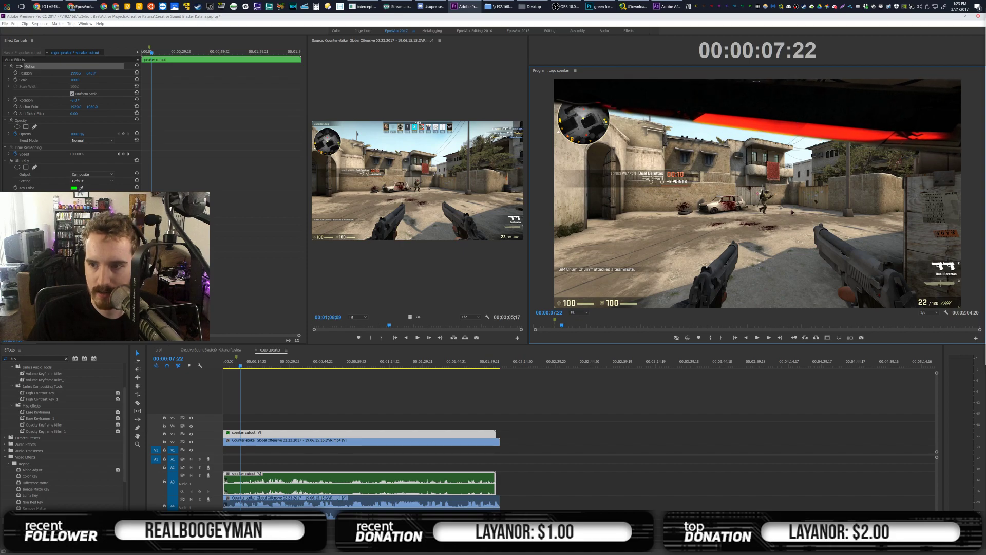
Play back the composite and mute the speaker cutout's audio track
{"action": "key", "text": "space"}
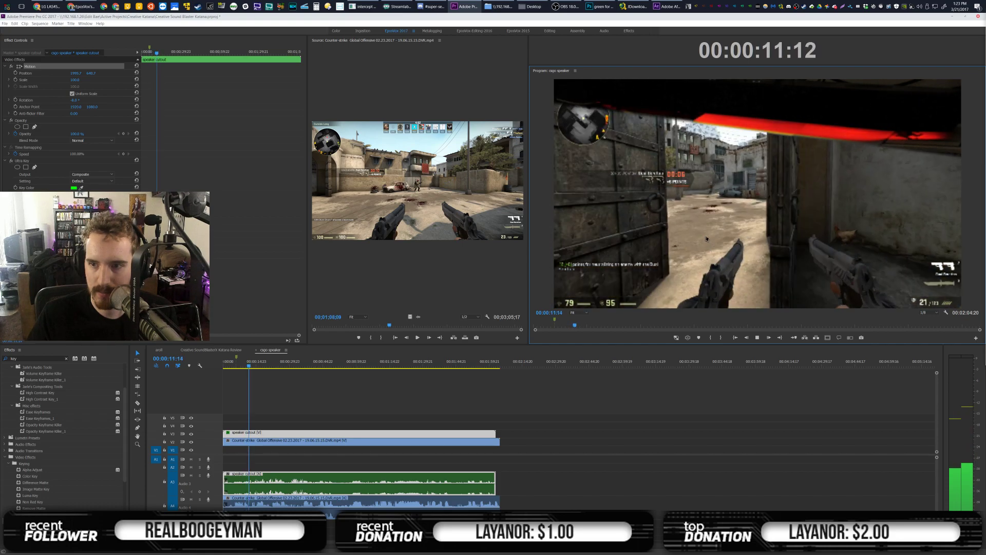
{"action": "key", "text": "space"}
{"action": "left_click", "coordinate": [191, 475]}
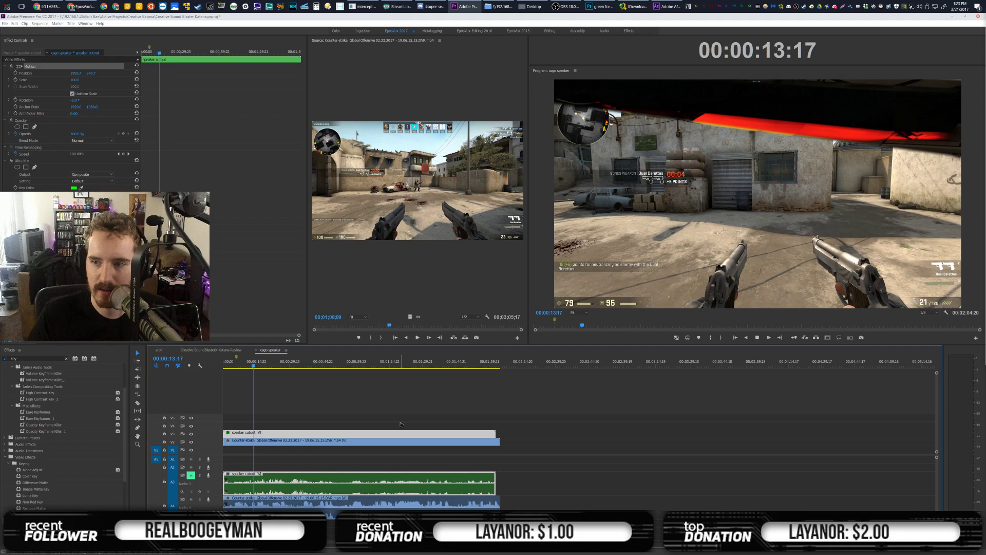
{"action": "key", "text": "space"}
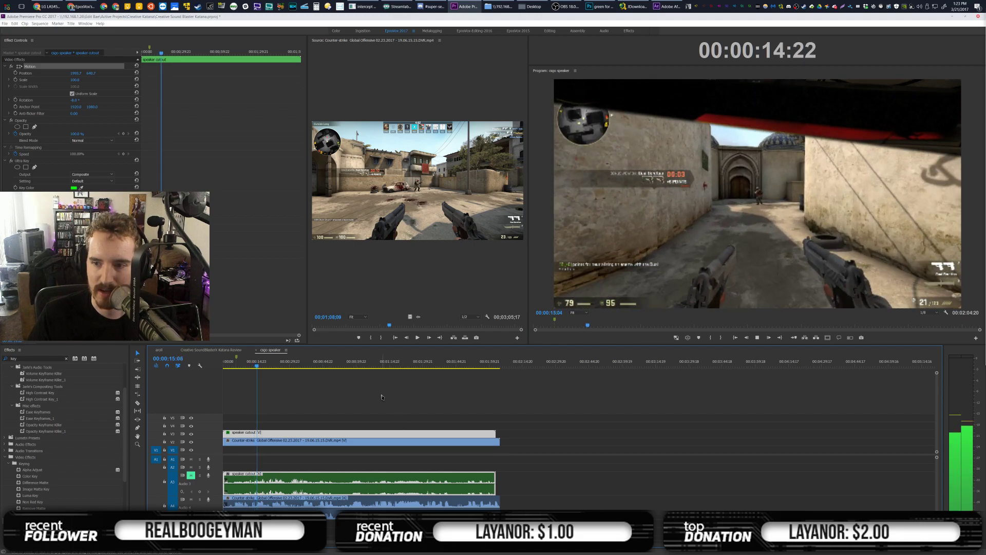
{"action": "key", "text": "space"}
{"action": "left_click", "coordinate": [381, 397]}
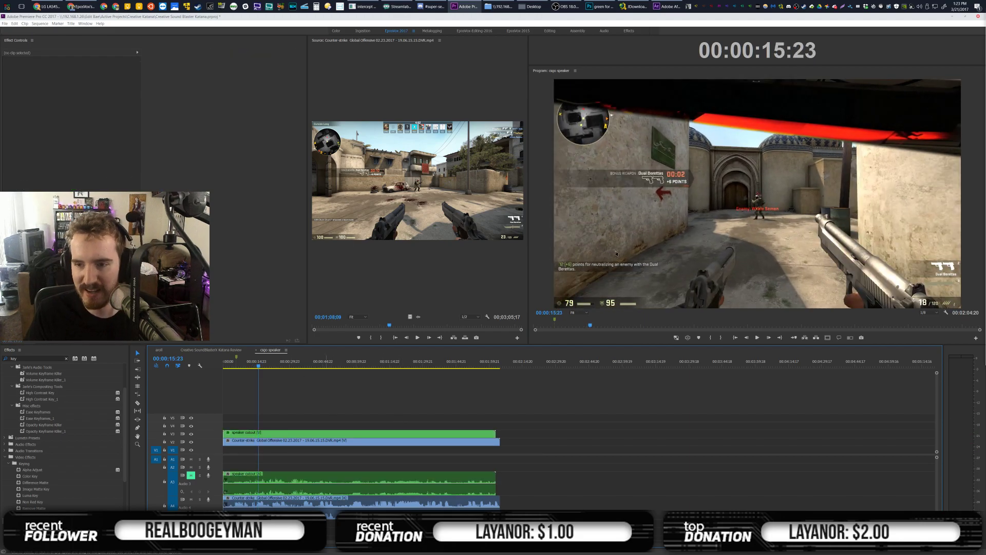
Undo the changes to the speaker cutout back to before the nesting, restoring the separate green and speaker clips
{"action": "key", "text": "alt+Tab"}
{"action": "left_click", "coordinate": [709, 396]}
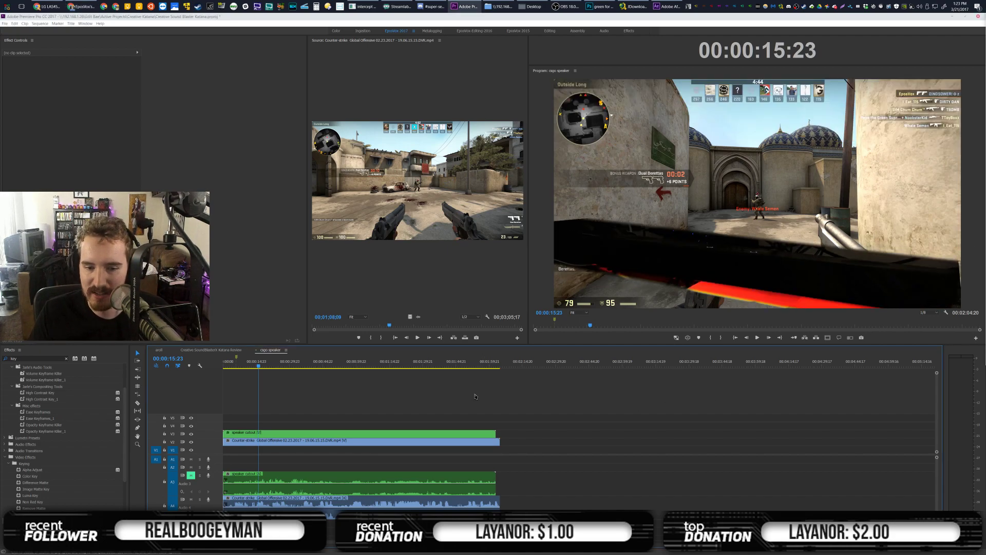
{"action": "left_click", "coordinate": [364, 432]}
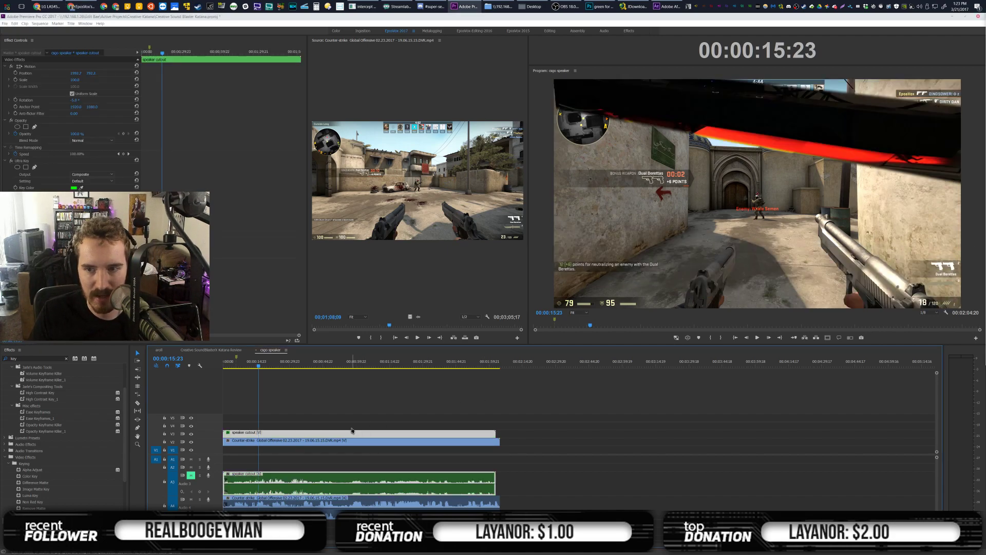
{"action": "key", "text": "ctrl+z"}
{"action": "key", "text": "ctrl+z"}
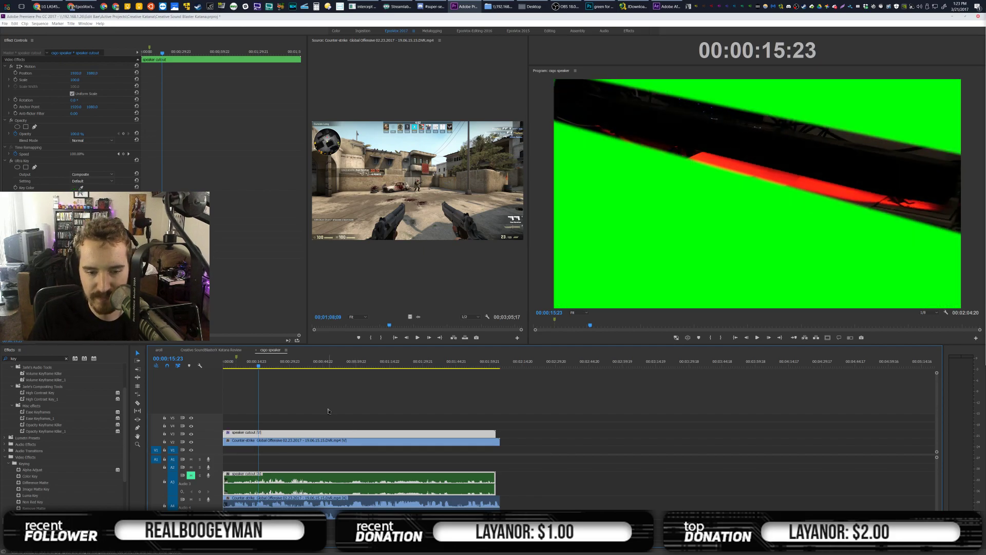
{"action": "key", "text": "ctrl+z"}
{"action": "key", "text": "ctrl+z"}
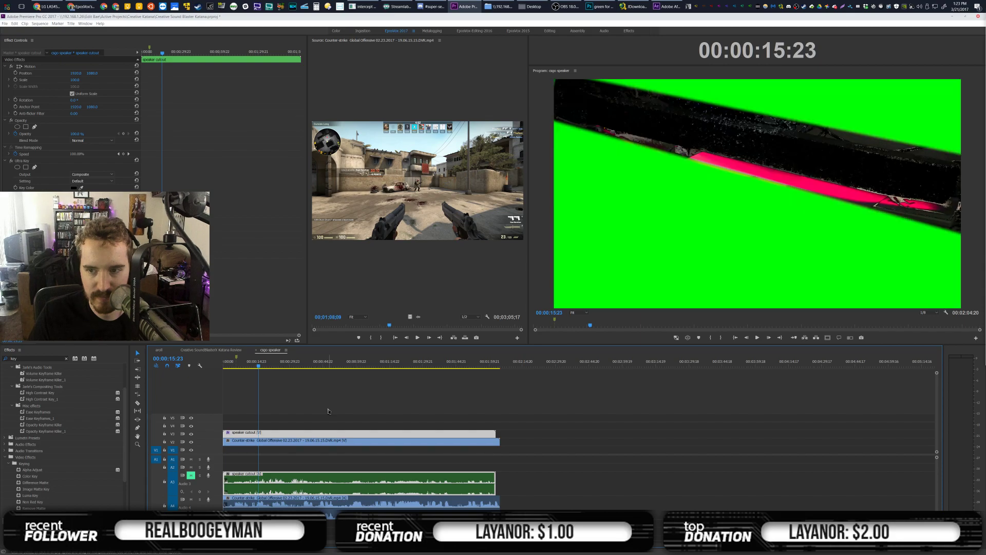
{"action": "key", "text": "ctrl+z"}
{"action": "key", "text": "ctrl+z"}
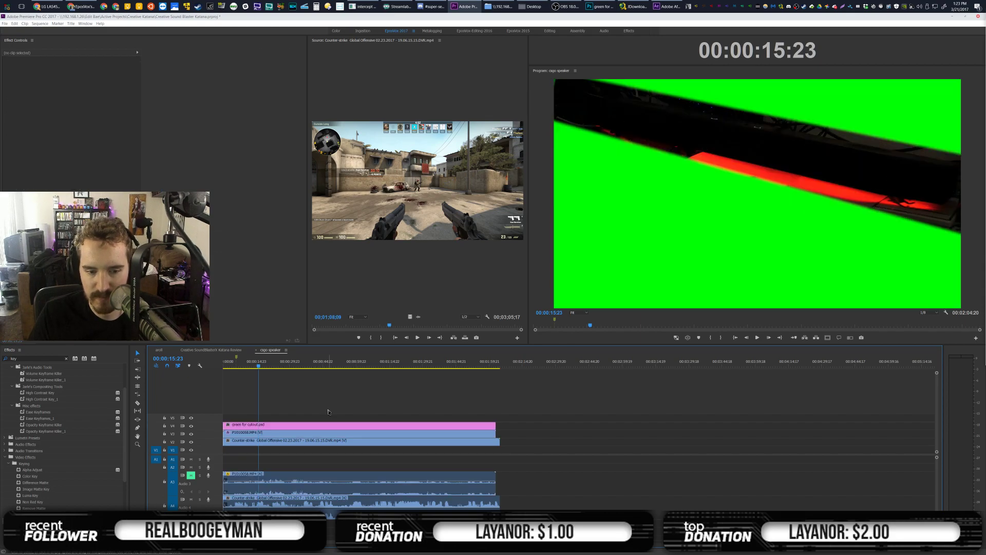
Delete the green cutout clip from the track above the speaker clip
{"action": "left_click", "coordinate": [322, 426]}
{"action": "key", "text": "Delete"}
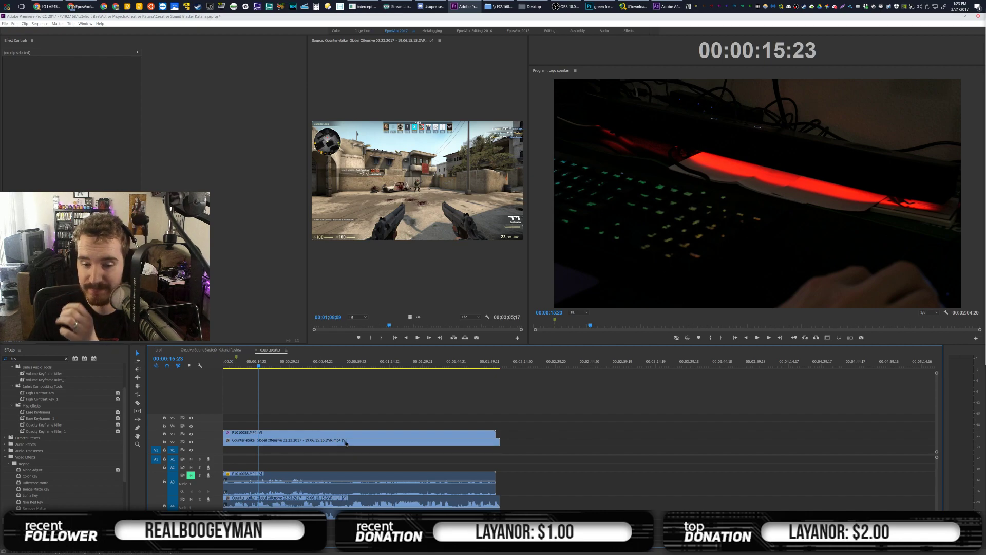
Crop the speaker clip at its top and bottom, leaving a full-width horizontal strip around the glowing speaker
{"action": "left_click", "coordinate": [343, 435]}
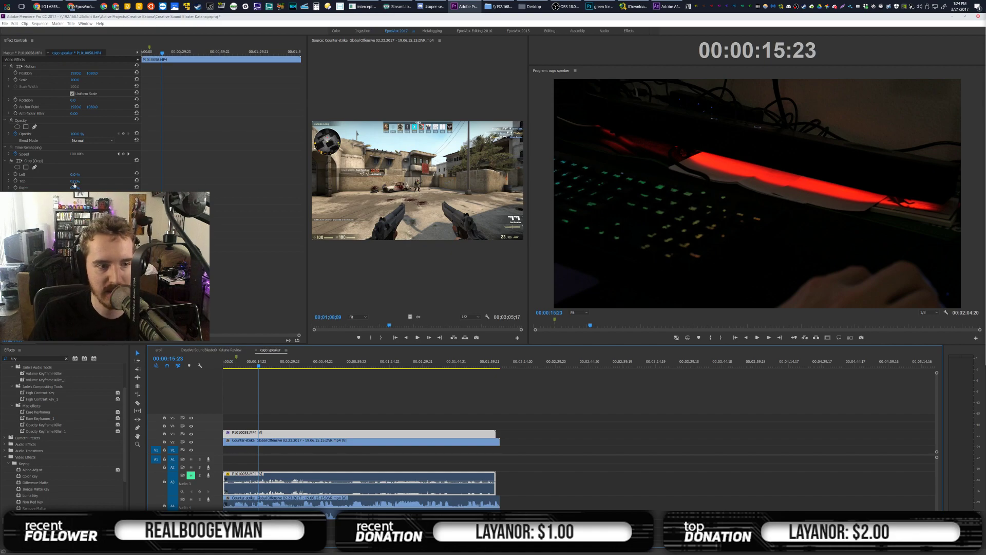
{"action": "left_click_drag", "start_coordinate": [75, 194], "coordinate": [98, 194]}
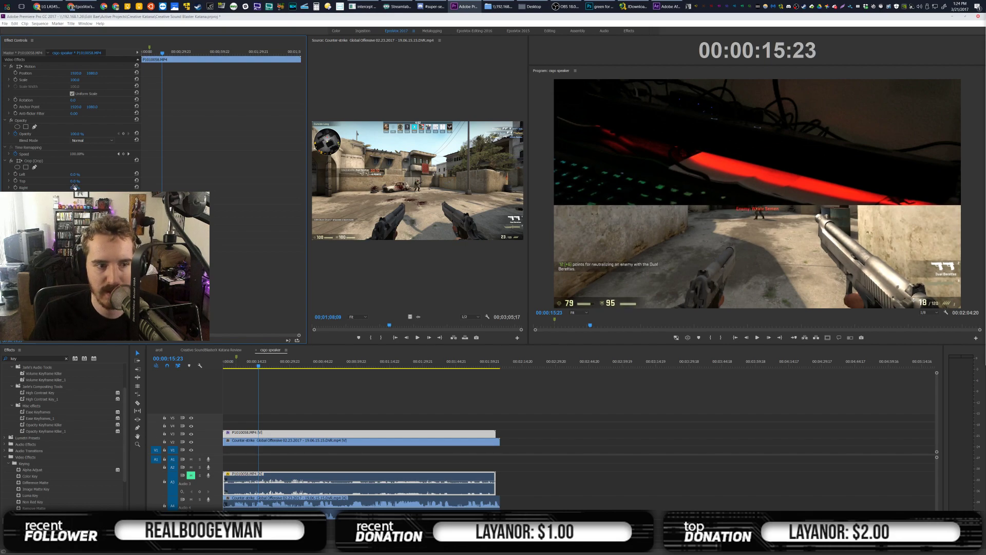
{"action": "left_click_drag", "start_coordinate": [75, 181], "coordinate": [79, 180]}
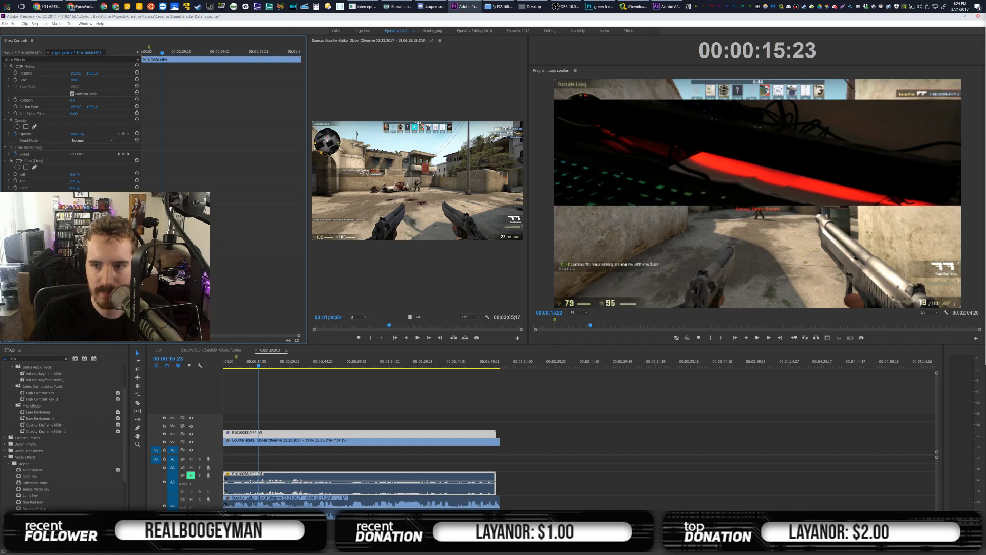
Move the cropped speaker strip up to the upper edge of the frame and play back the composite
{"action": "left_click_drag", "start_coordinate": [92, 73], "coordinate": [1, 74]}
{"action": "left_click_drag", "start_coordinate": [91, 73], "coordinate": [9, 73]}
{"action": "key", "text": "space"}
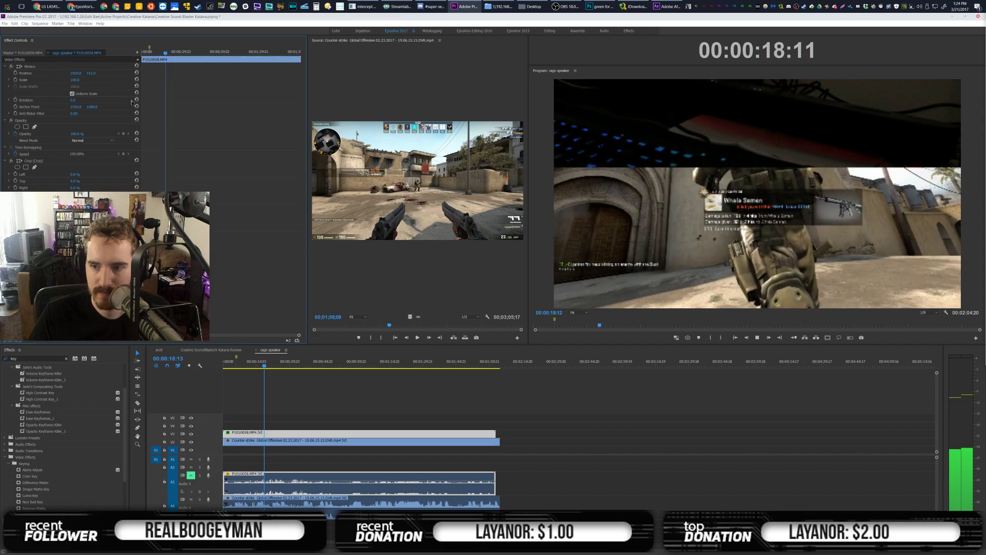
{"action": "key", "text": "space"}
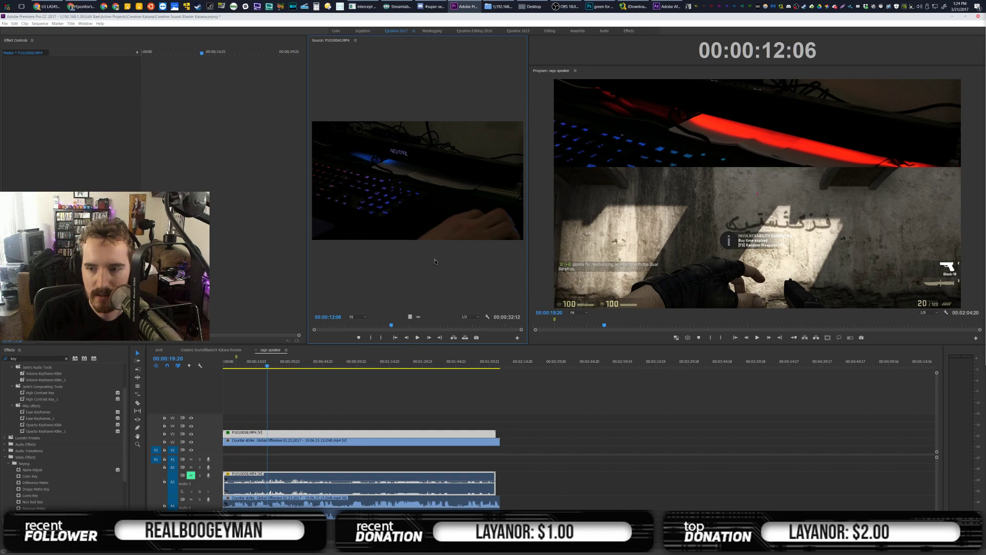
Turn off the speaker clip's crop and shrink it to a 45% picture-in-picture in the frame's lower-right corner
{"action": "left_click", "coordinate": [403, 423]}
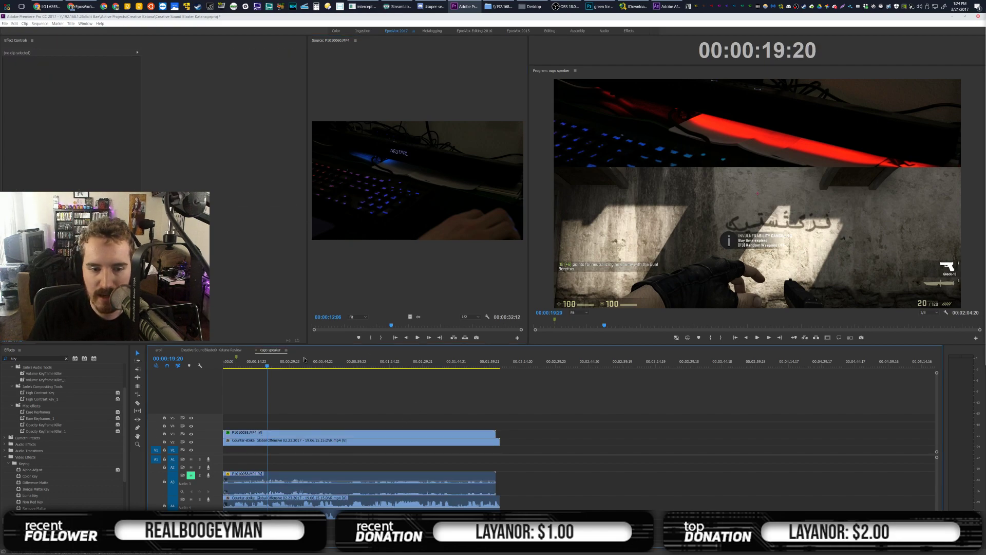
{"action": "left_click", "coordinate": [289, 432]}
{"action": "left_click", "coordinate": [11, 161]}
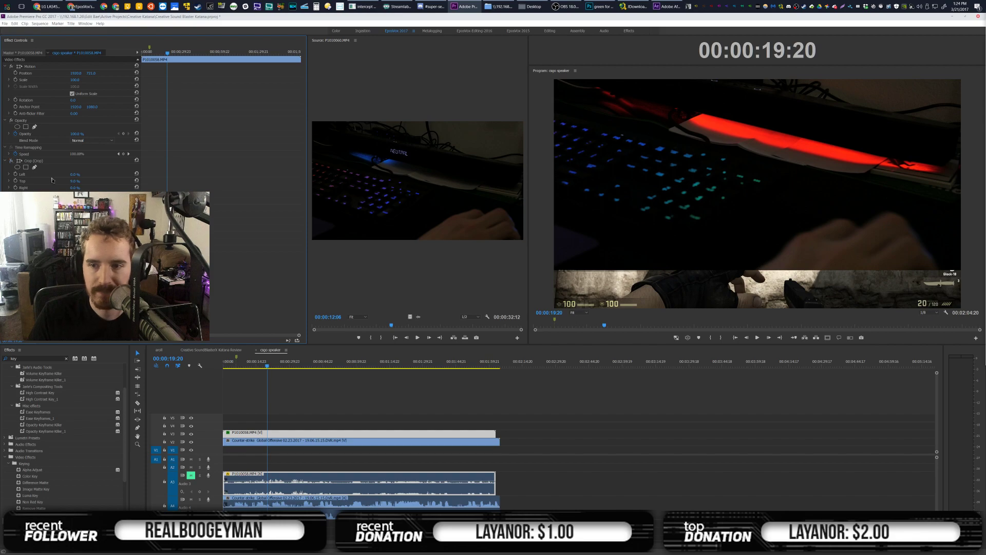
{"action": "left_click_drag", "start_coordinate": [75, 82], "coordinate": [75, 79]}
{"action": "left_click", "coordinate": [75, 66]}
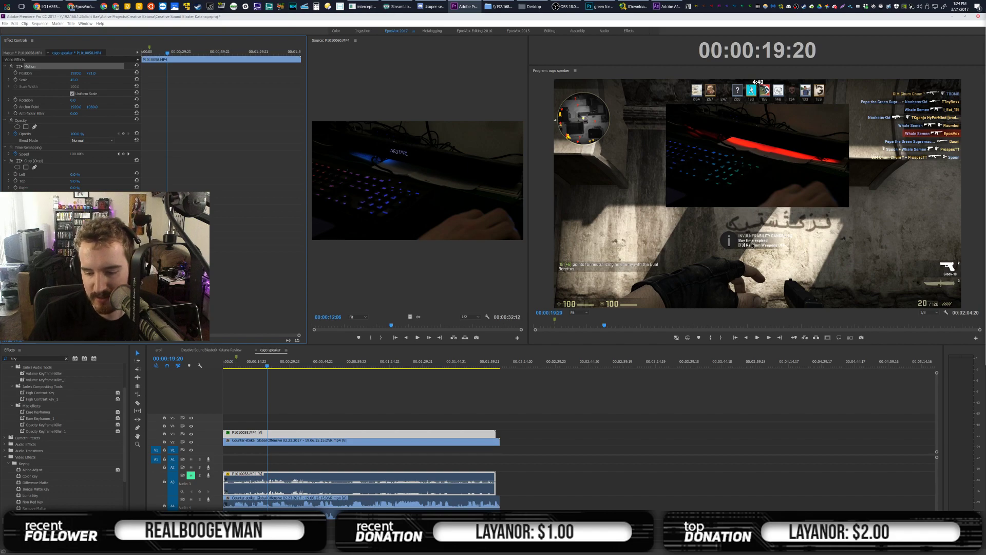
{"action": "left_click_drag", "start_coordinate": [774, 203], "coordinate": [888, 288]}
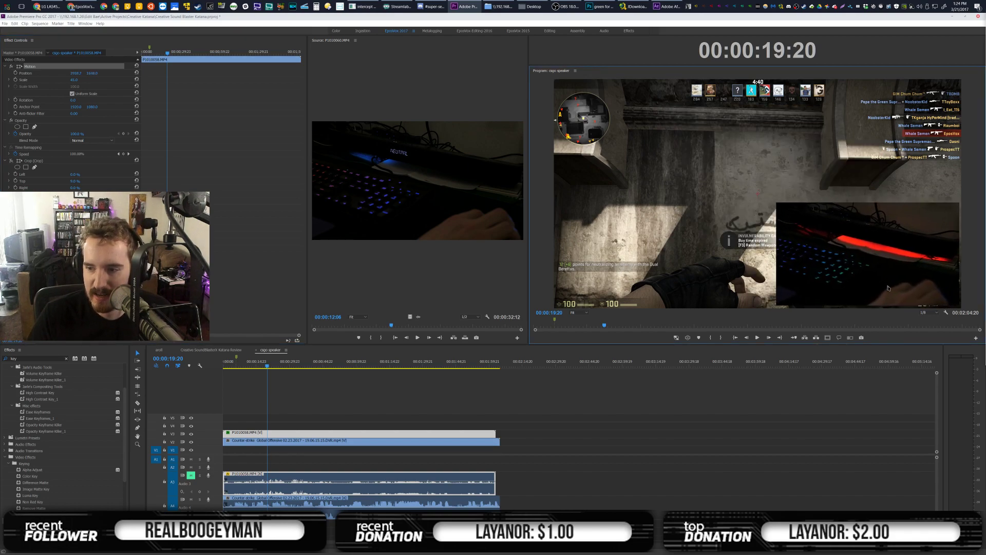
Apply the Drop2 preset to the speaker clip and play back the picture-in-picture over the game footage
{"action": "left_click", "coordinate": [442, 435]}
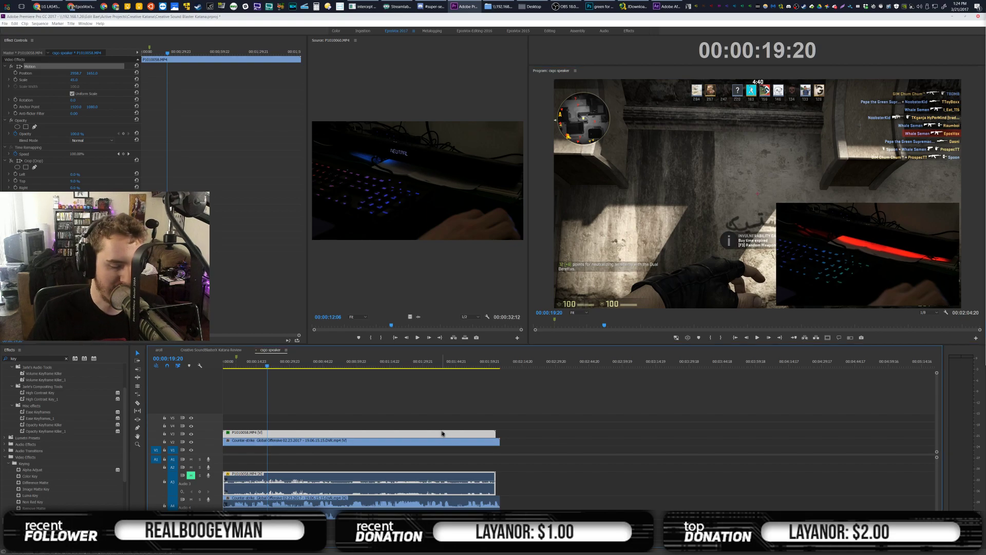
{"action": "key", "text": "shift+f"}
{"action": "type", "text": "Drop2"}
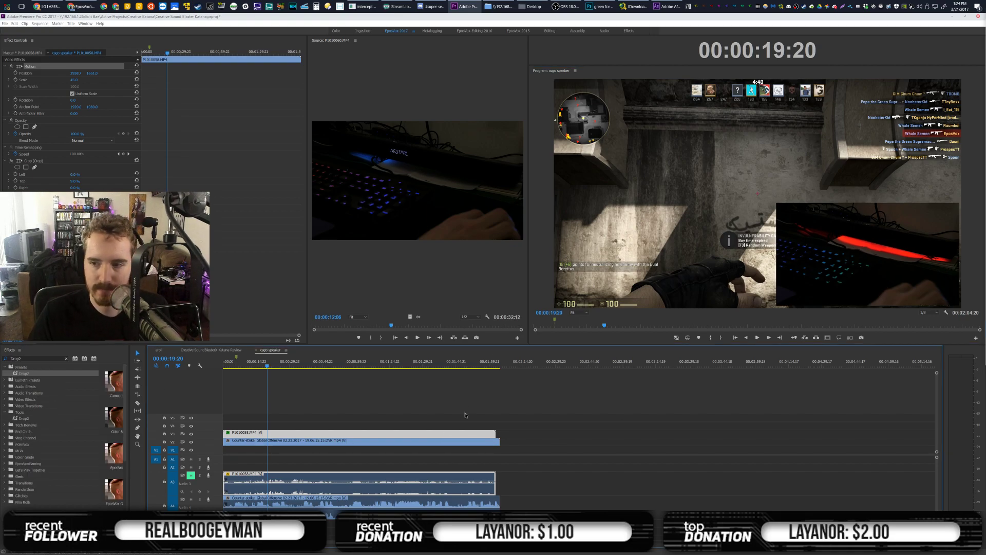
{"action": "left_click", "coordinate": [411, 424]}
{"action": "key", "text": "space"}
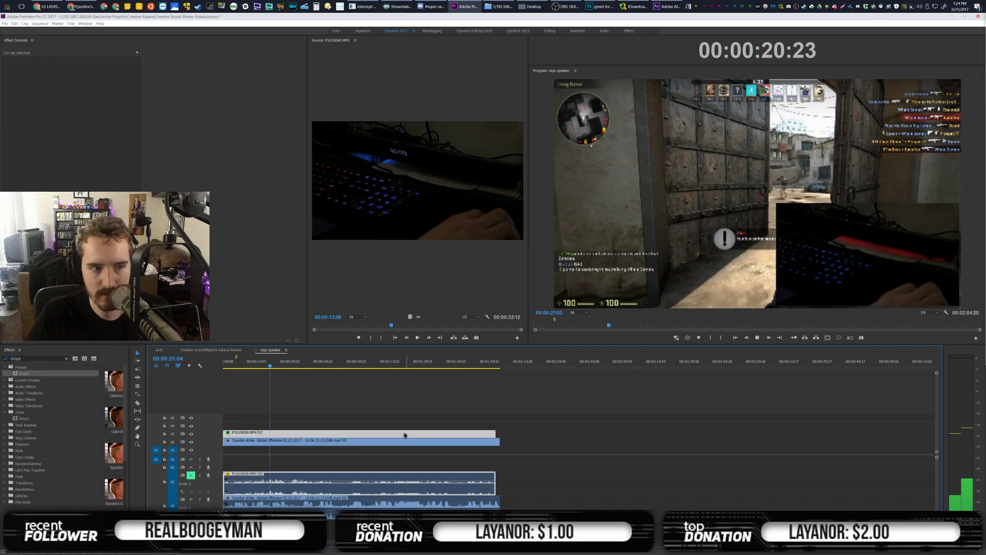
{"action": "left_click", "coordinate": [404, 435]}
{"action": "key", "text": "space"}
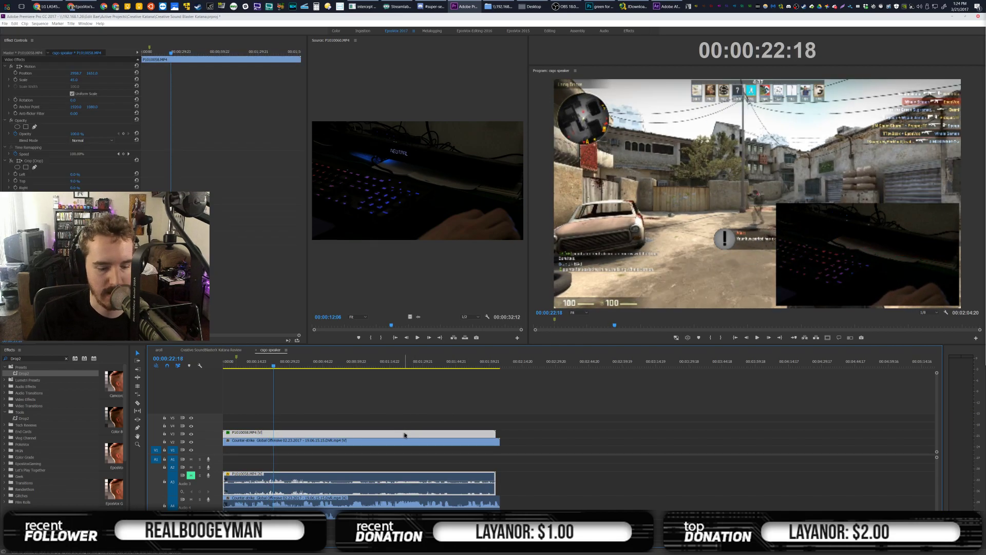
{"action": "key", "text": "shift+f"}
{"action": "key", "text": "space"}
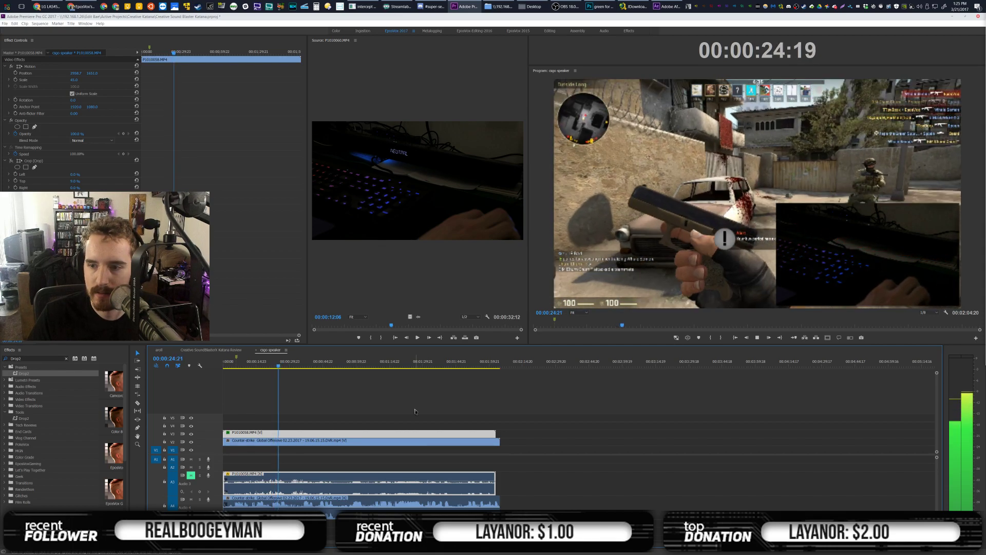
{"action": "key", "text": "space"}
Move the speaker picture-in-picture to the frame's upper-left corner and play back the composite
{"action": "left_click", "coordinate": [83, 94]}
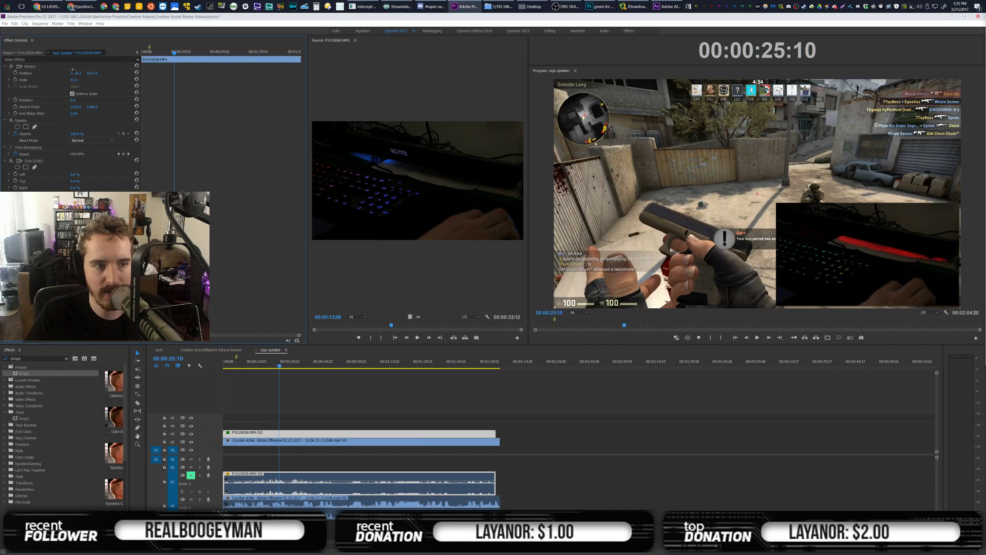
{"action": "left_click_drag", "start_coordinate": [856, 243], "coordinate": [653, 118]}
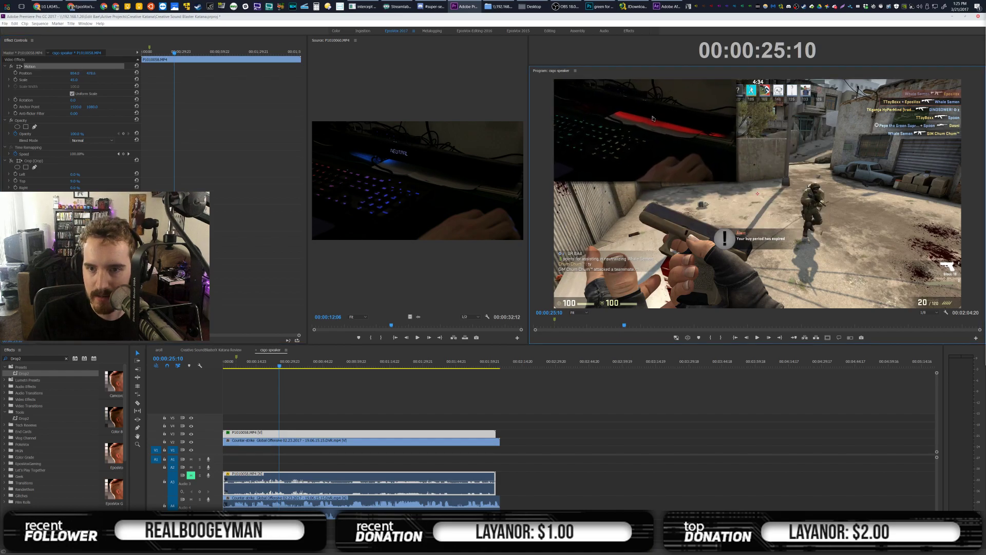
{"action": "key", "text": "space"}
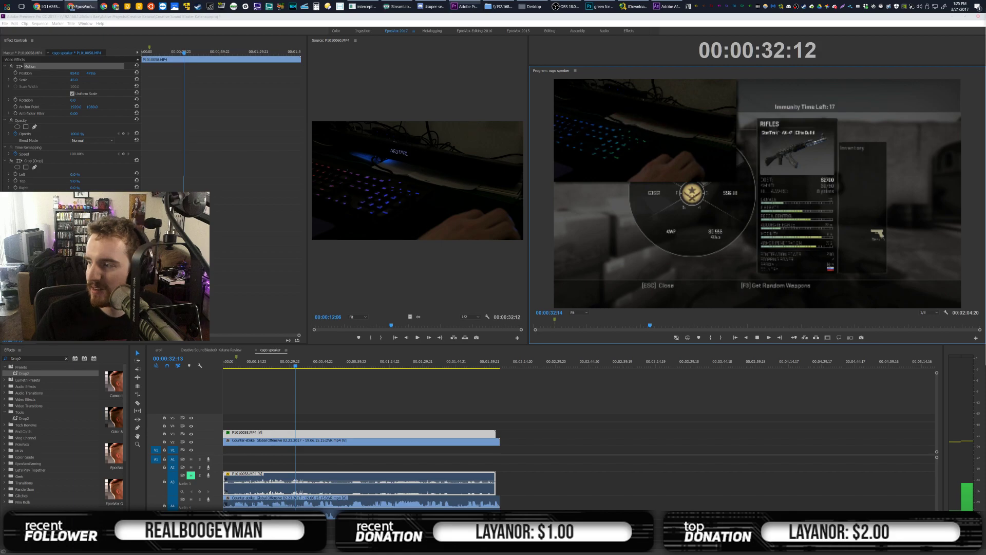
{"action": "left_click", "coordinate": [269, 381]}
{"action": "key", "text": "space"}
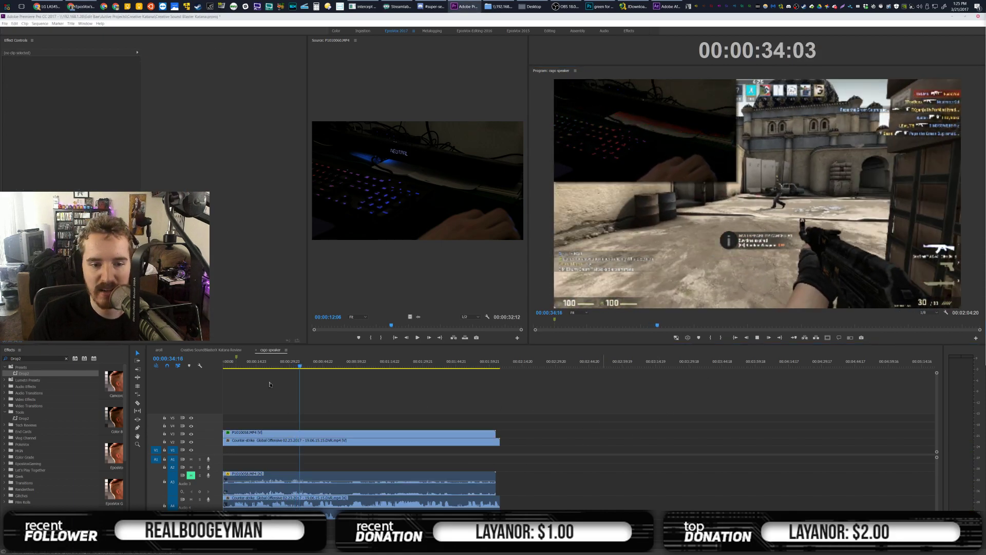
Place the csgo speaker sequence at 00:01:40:03 on track V4 of the Katana review sequence and unlink its audio
{"action": "left_click", "coordinate": [230, 351]}
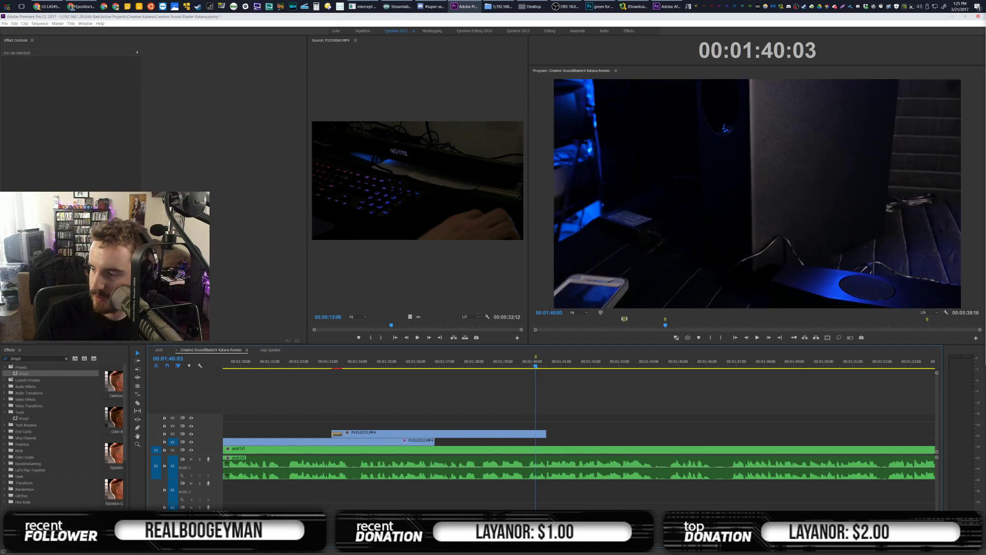
{"action": "left_click_drag", "start_coordinate": [530, 434], "coordinate": [548, 428]}
{"action": "right_click", "coordinate": [560, 425]}
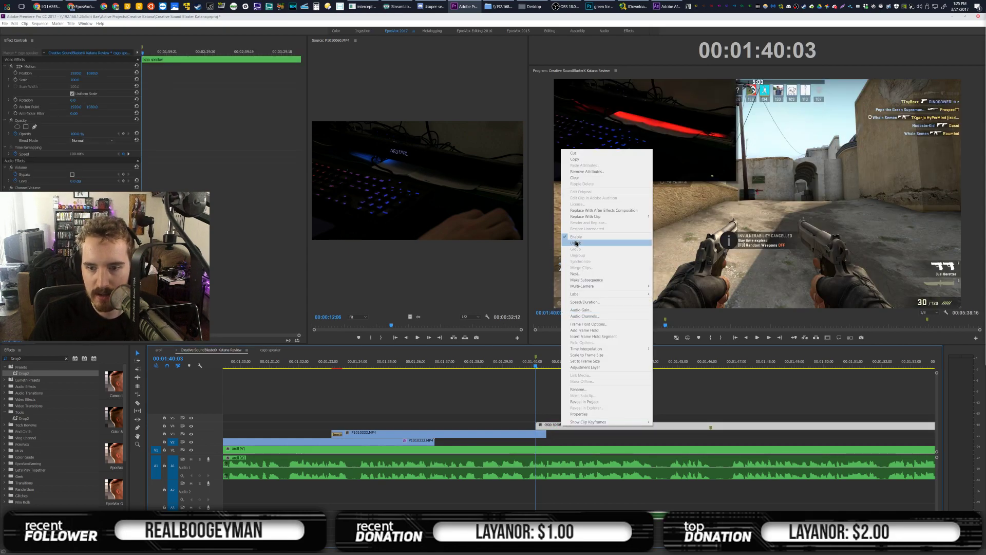
{"action": "left_click", "coordinate": [575, 243]}
{"action": "left_click", "coordinate": [560, 416]}
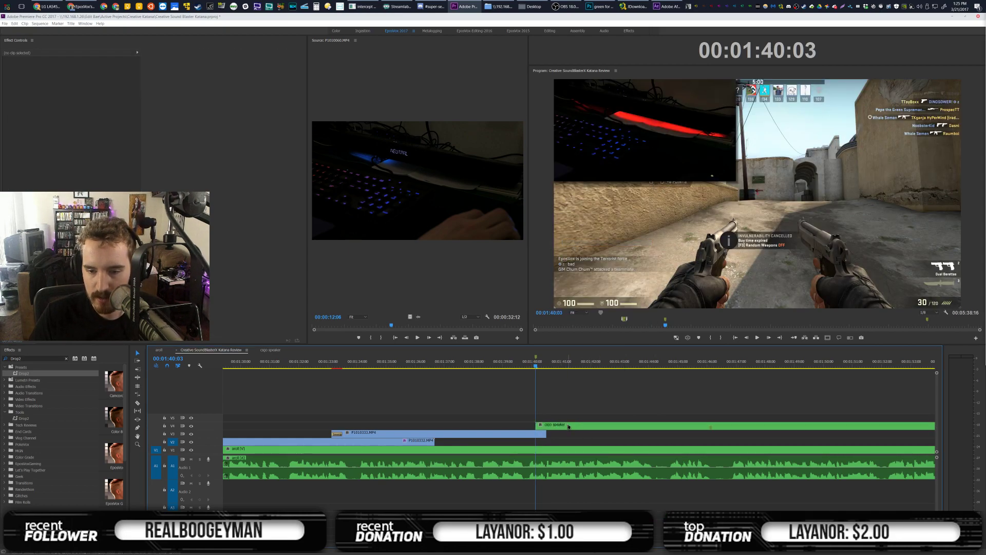
Trim the start of the nested csgo speaker clip to its marker and shift it back to 00:01:40:03
{"action": "left_click", "coordinate": [539, 425]}
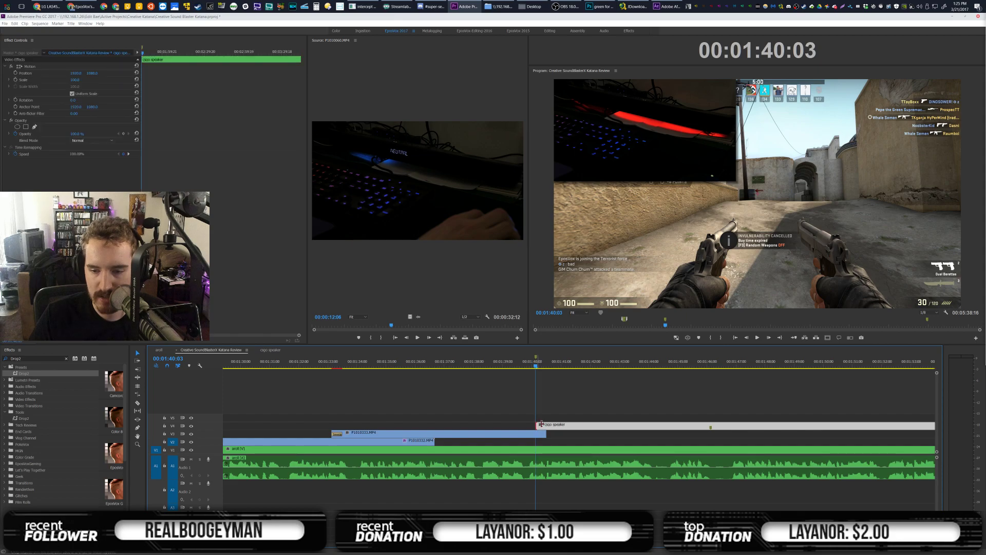
{"action": "left_click_drag", "start_coordinate": [711, 426], "coordinate": [540, 426]}
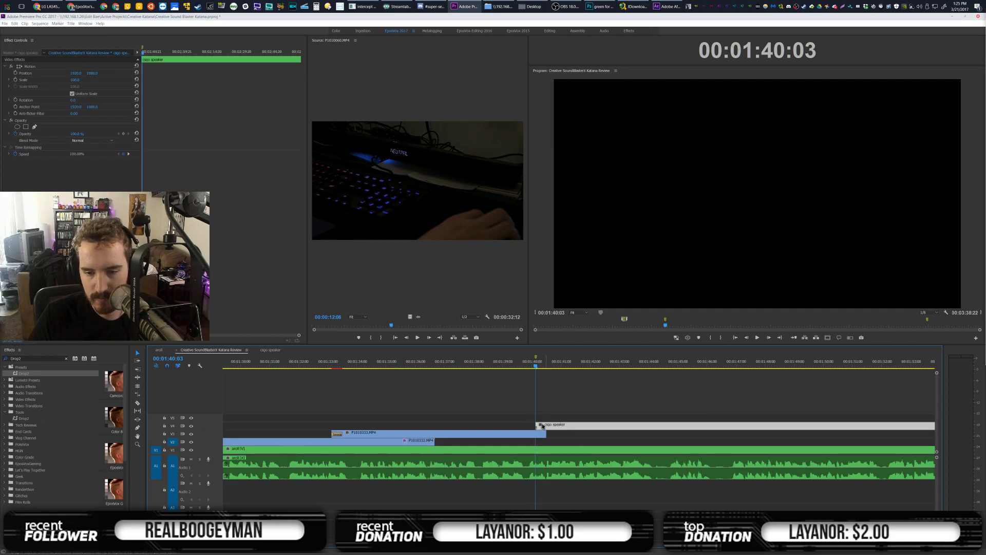
Apply the Wipe-Bottom-Right preset to the start of the csgo speaker clip and save the project
{"action": "key", "text": "shift+f"}
{"action": "type", "text": "Wipe-Bottom-Right"}
{"action": "left_click_drag", "start_coordinate": [34, 374], "coordinate": [539, 425]}
{"action": "left_click", "coordinate": [558, 393]}
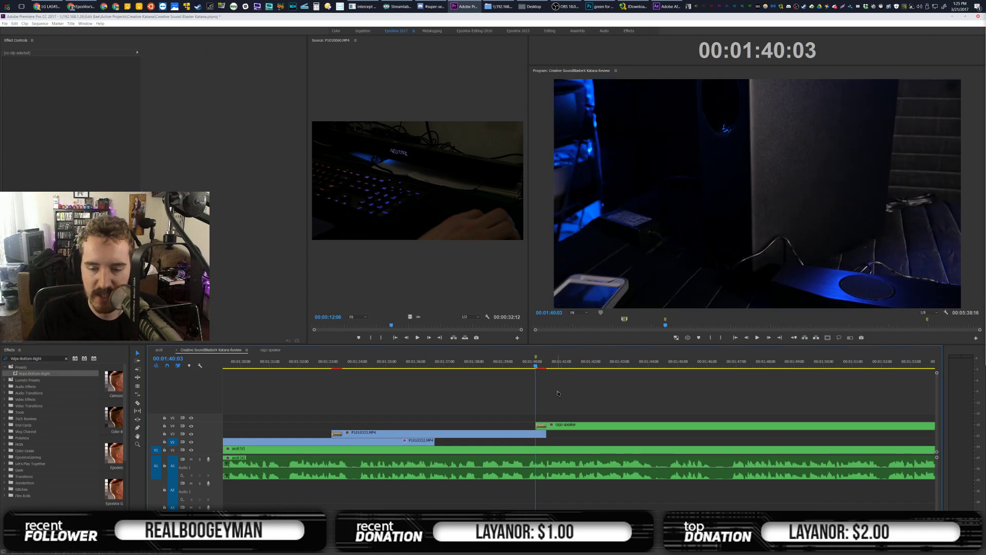
{"action": "key", "text": "ctrl+s"}
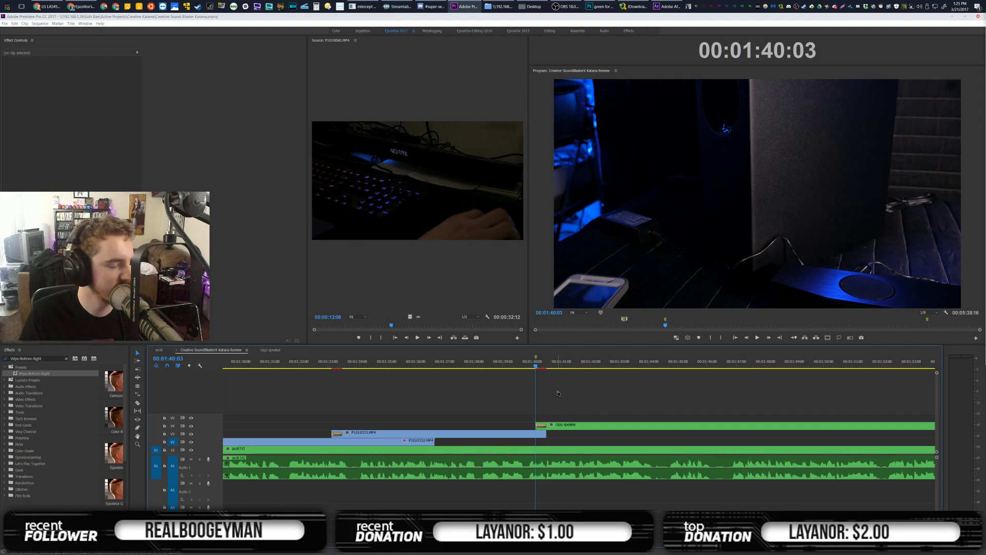
Play back the review sequence from 00:01:40:03 through the wipe and stop at about 00:01:50:13
{"action": "key", "text": "space"}
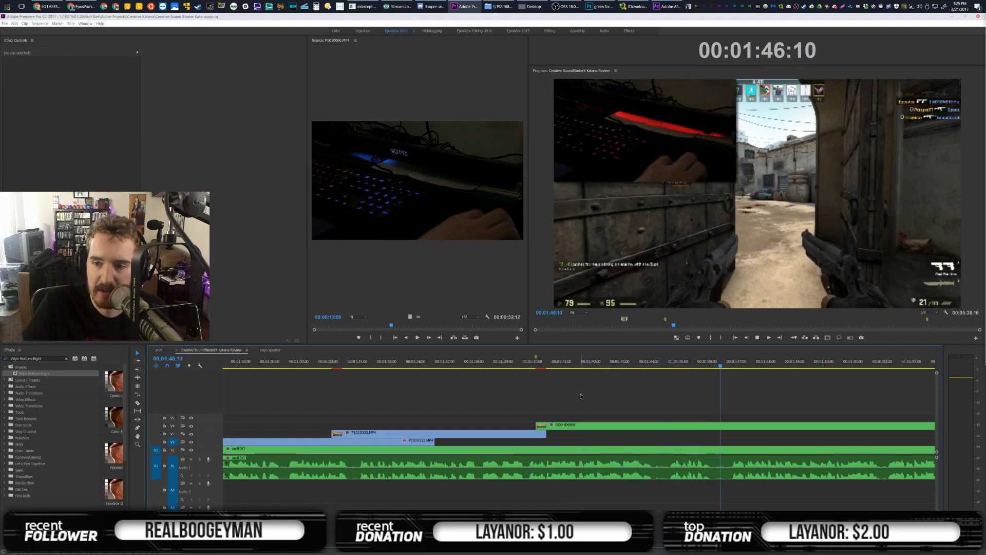
{"action": "scroll", "coordinate": [631, 404], "scroll_direction": "down", "scroll_amount": 5}
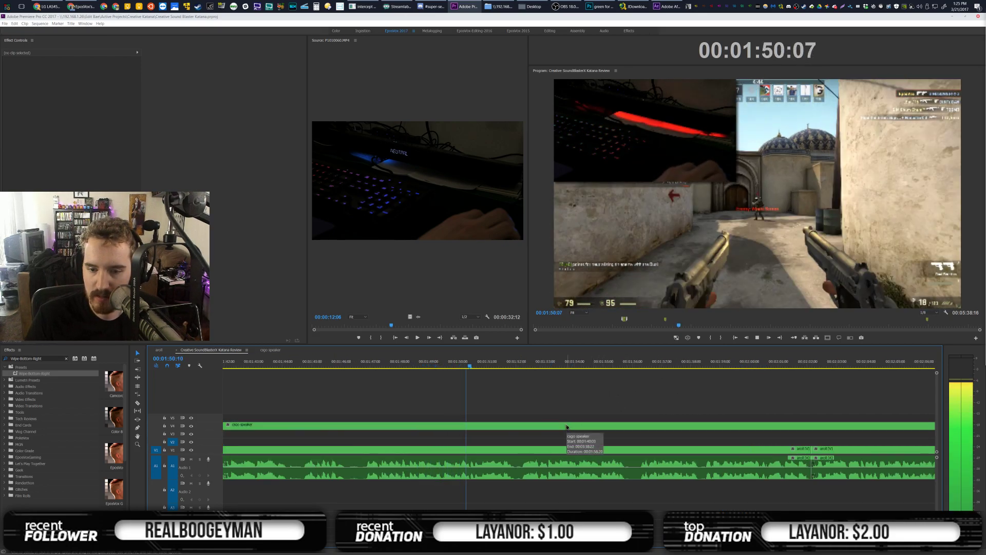
{"action": "key", "text": "space"}
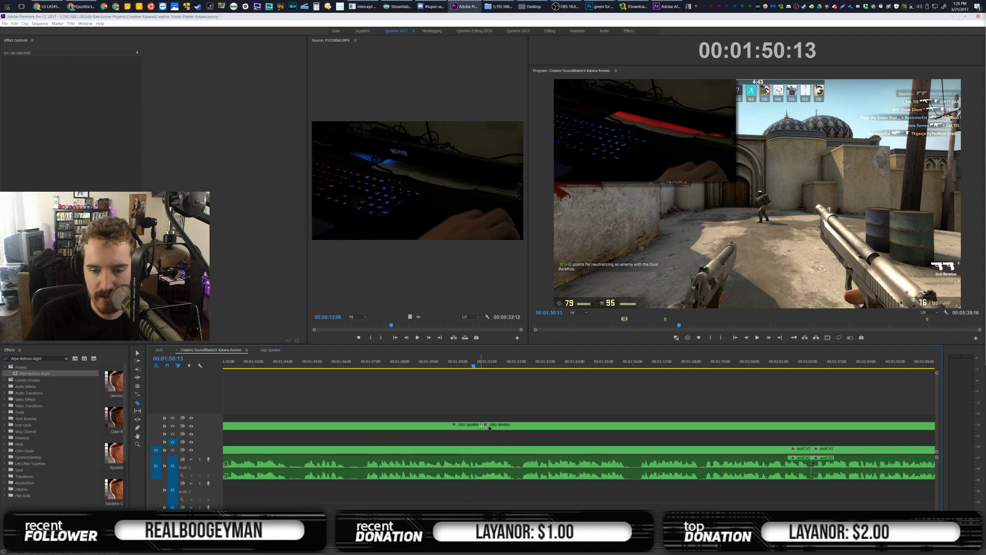
Cut the csgo speaker clip shortly after 00:01:50:13, delete the remainder, and set the playhead to 00:01:50:10
{"action": "key", "text": "v"}
{"action": "left_click", "coordinate": [491, 425]}
{"action": "left_click", "coordinate": [491, 424]}
{"action": "key", "text": "Delete"}
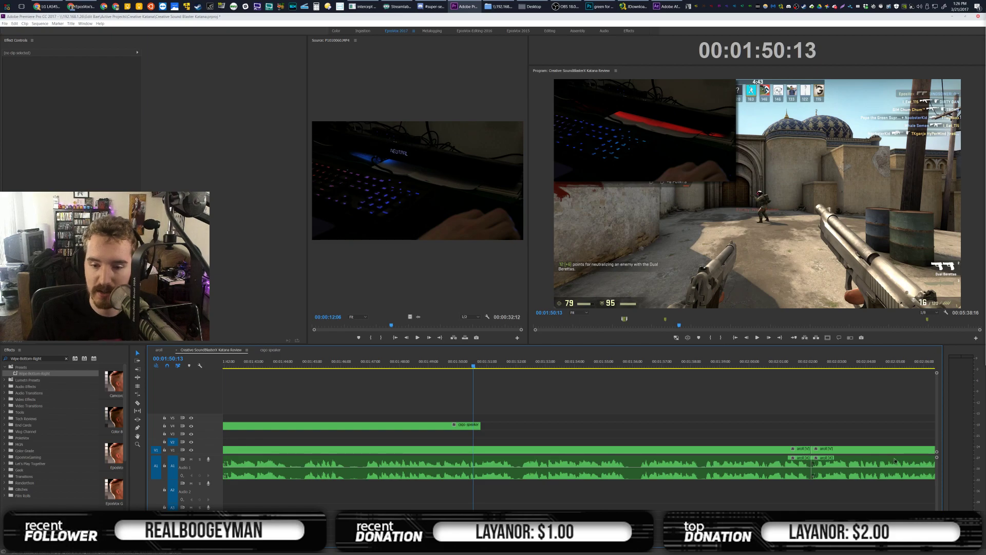
{"action": "left_click", "coordinate": [470, 367]}
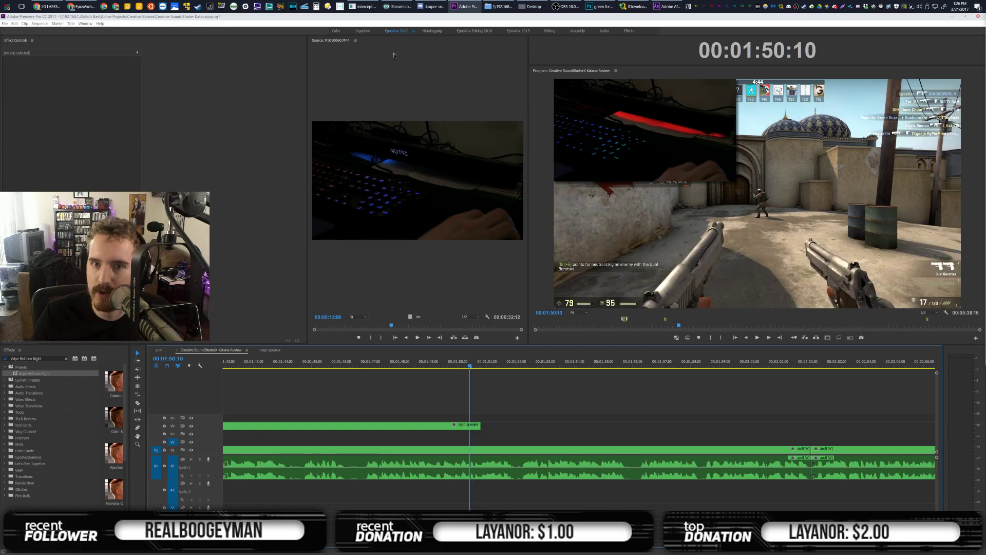
Switch to File Explorer and open the b-roll folder of the Elgato Stream Deck Review & Tutorials project
{"action": "left_click", "coordinate": [501, 7]}
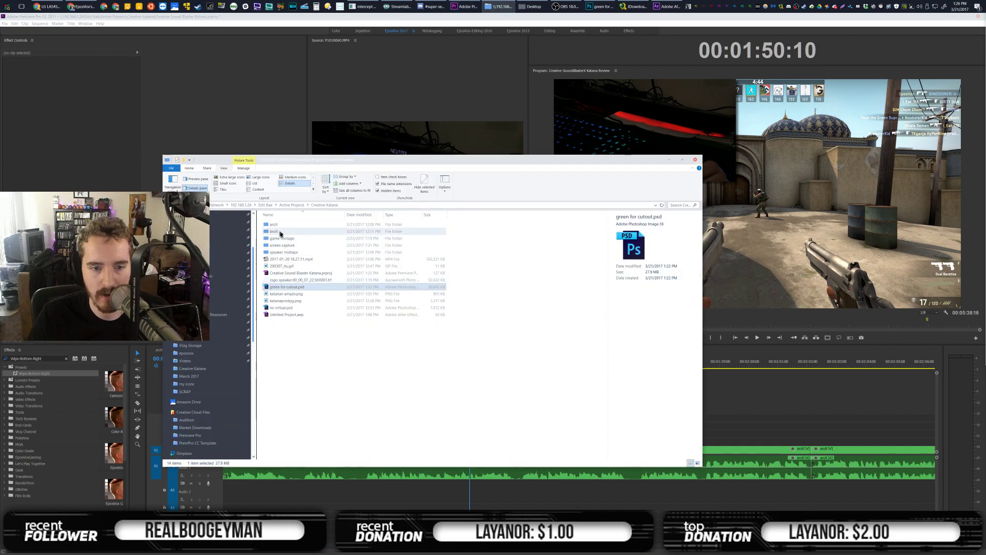
{"action": "left_click", "coordinate": [288, 206]}
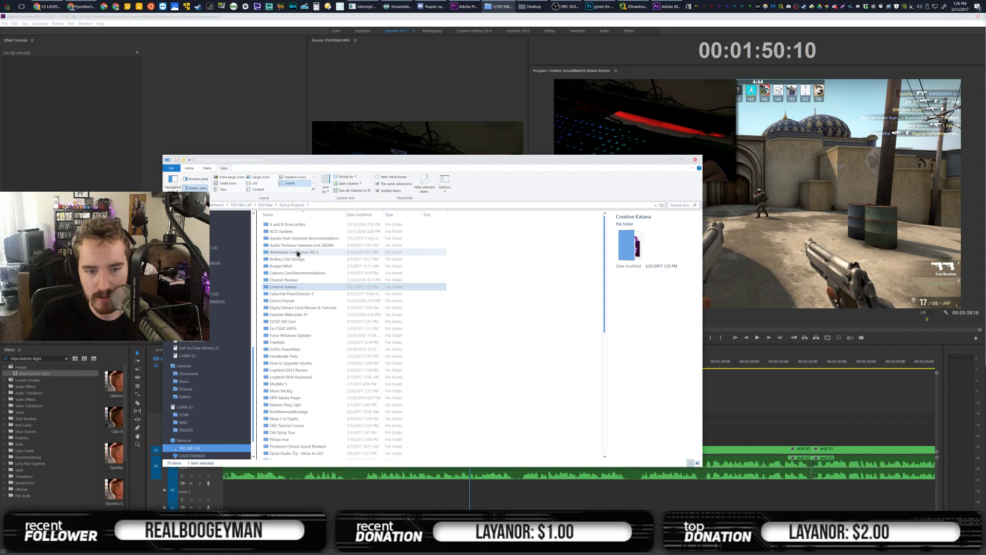
{"action": "double_click", "coordinate": [302, 307]}
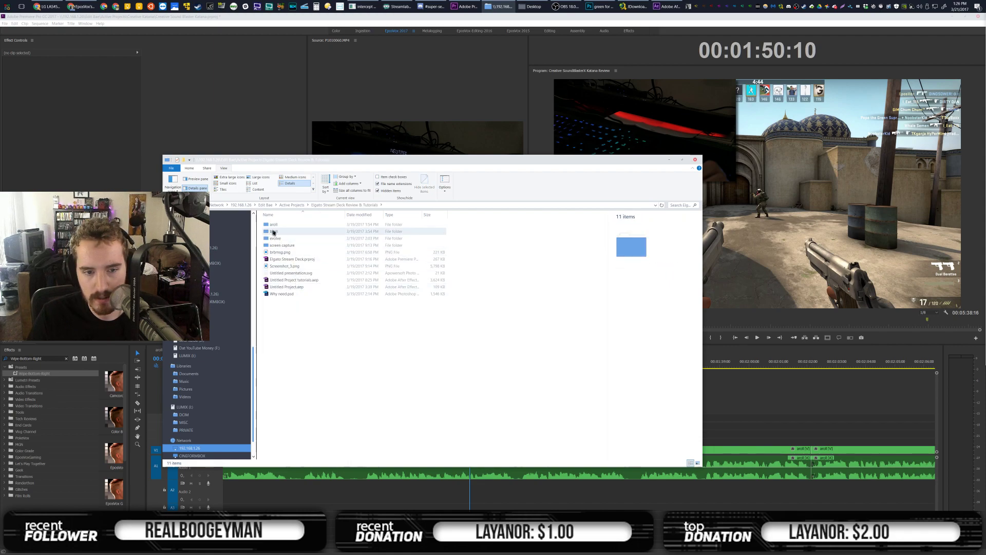
{"action": "double_click", "coordinate": [273, 232]}
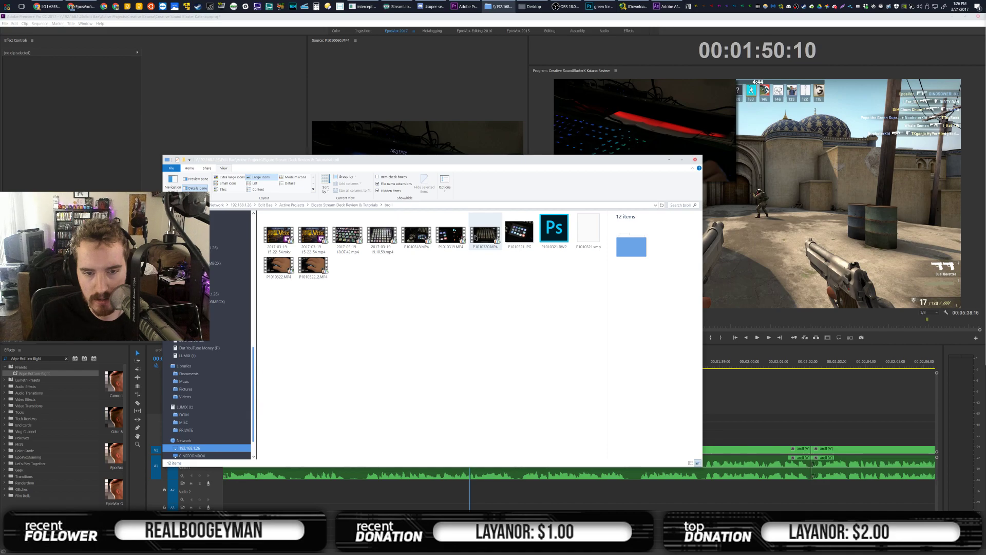
Return from the Stream Deck b-roll folder to the Creative Katana project folder
{"action": "key", "text": "alt+Left"}
{"action": "key", "text": "alt+Left"}
{"action": "key", "text": "alt+Left"}
{"action": "left_click", "coordinate": [546, 255]}
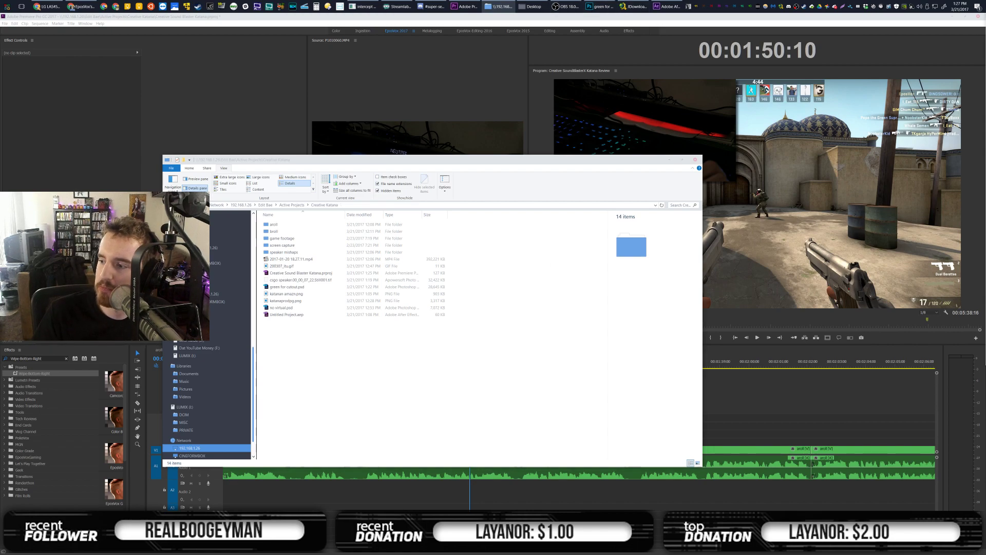
{"action": "key", "text": "alt+Tab"}
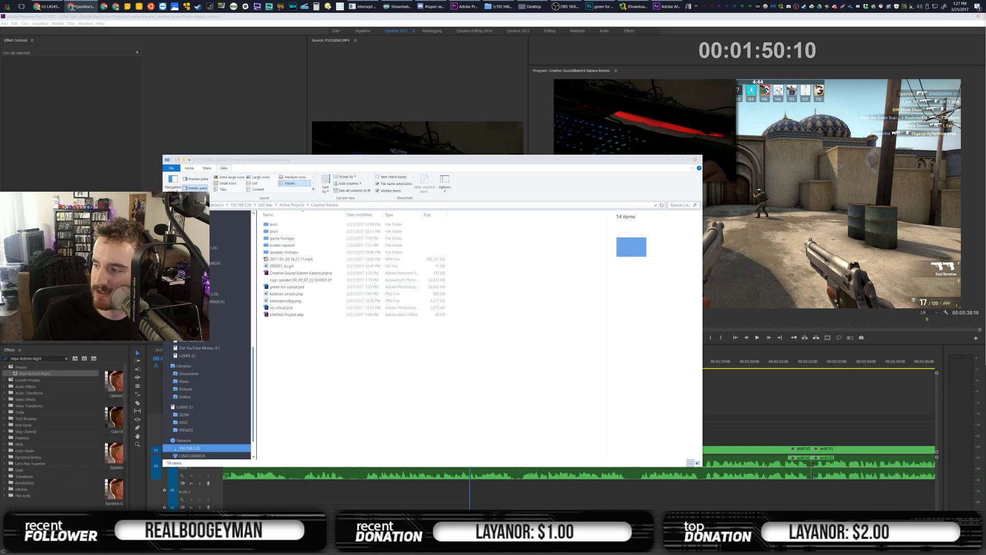
{"action": "left_click", "coordinate": [610, 318]}
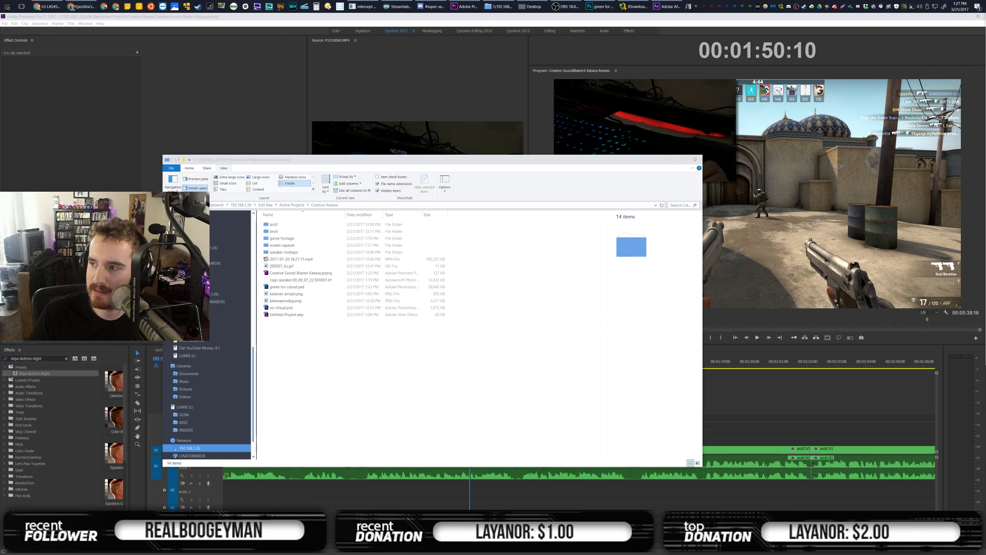
{"action": "left_click", "coordinate": [626, 252]}
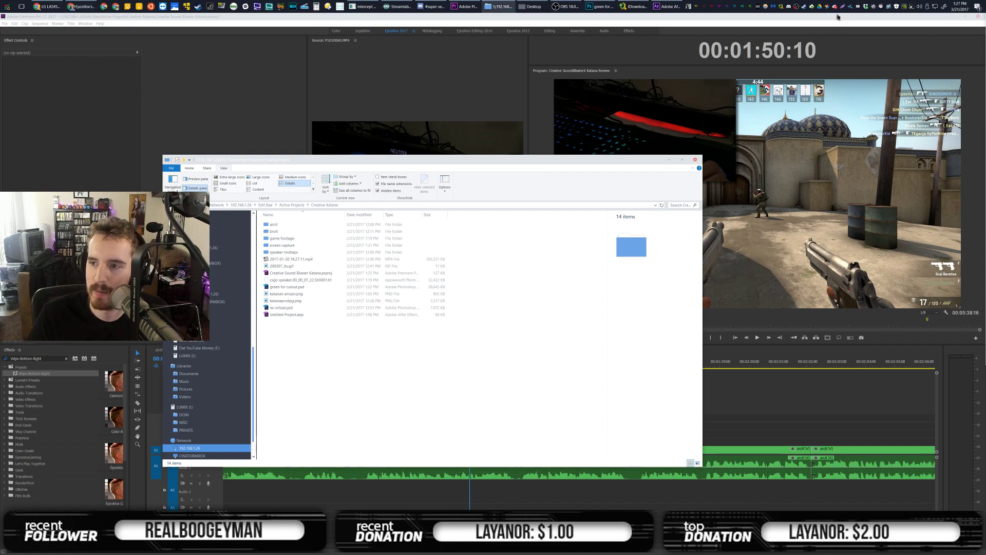
Move 2017-03-19 23.36.57.mp4 from the Dropbox Camera Uploads folder into the Creative Katana project folder
{"action": "left_click", "coordinate": [866, 7]}
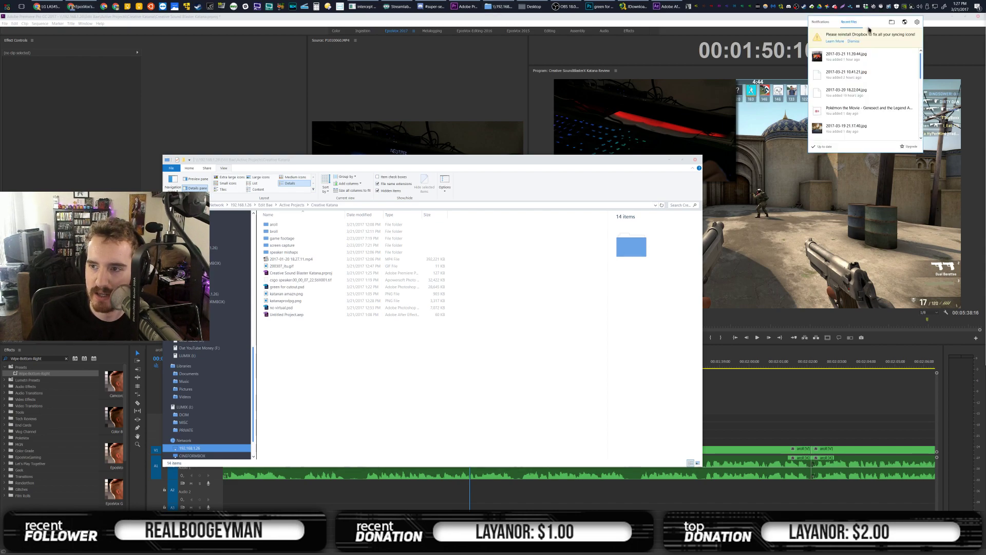
{"action": "left_click", "coordinate": [868, 53]}
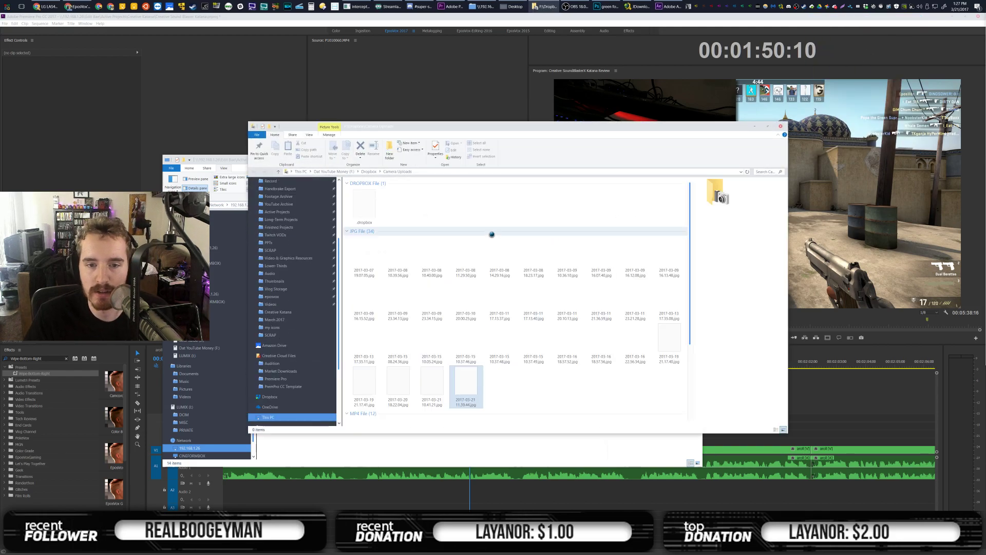
{"action": "scroll", "coordinate": [482, 362], "scroll_direction": "down", "scroll_amount": 3}
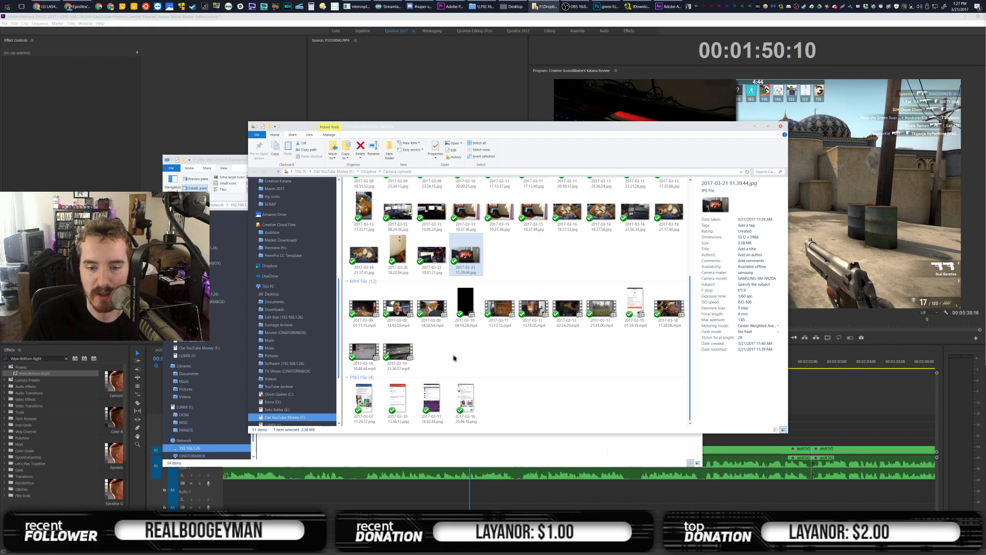
{"action": "left_click", "coordinate": [429, 356]}
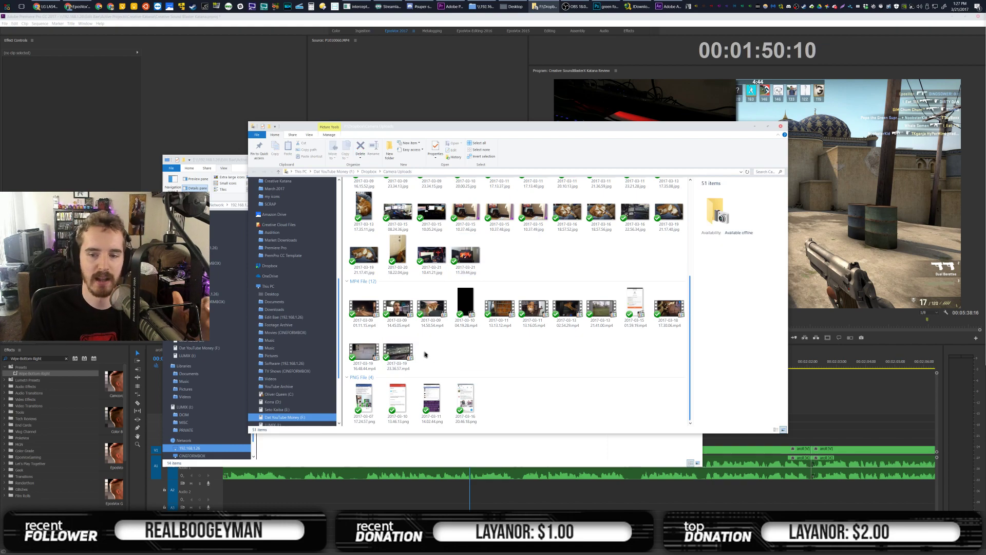
{"action": "left_click", "coordinate": [398, 352]}
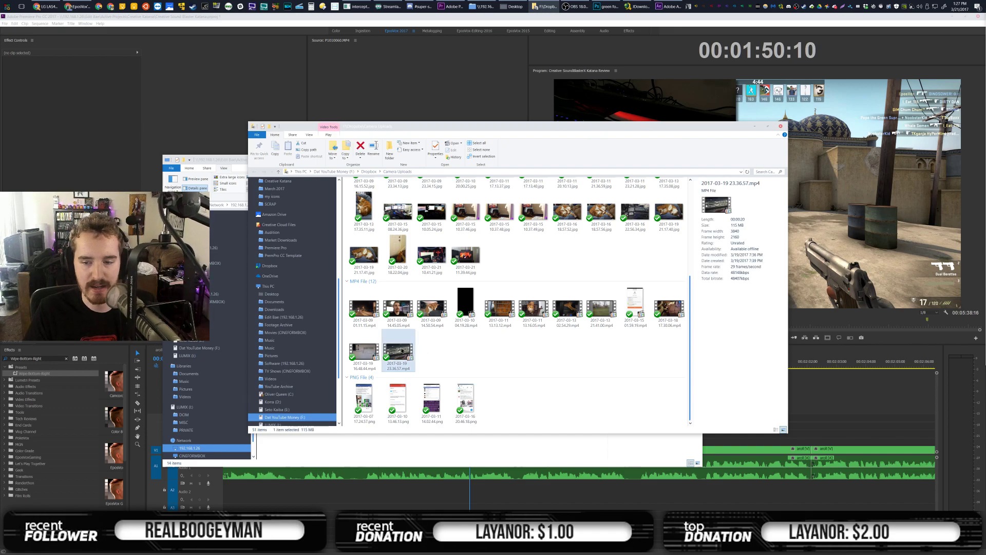
{"action": "scroll", "coordinate": [315, 334], "scroll_direction": "up", "scroll_amount": 4}
{"action": "scroll", "coordinate": [308, 324], "scroll_direction": "up", "scroll_amount": 5}
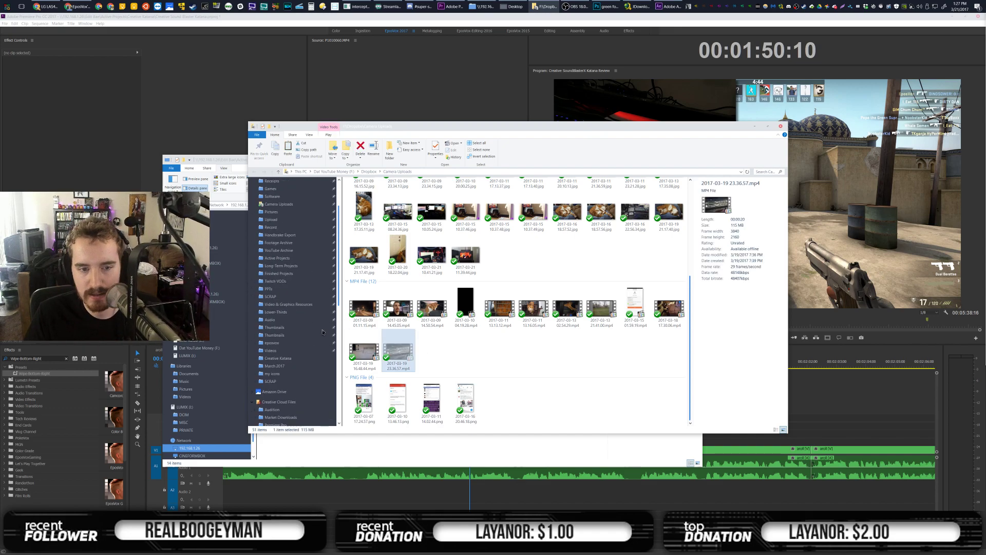
{"action": "left_click", "coordinate": [285, 274]}
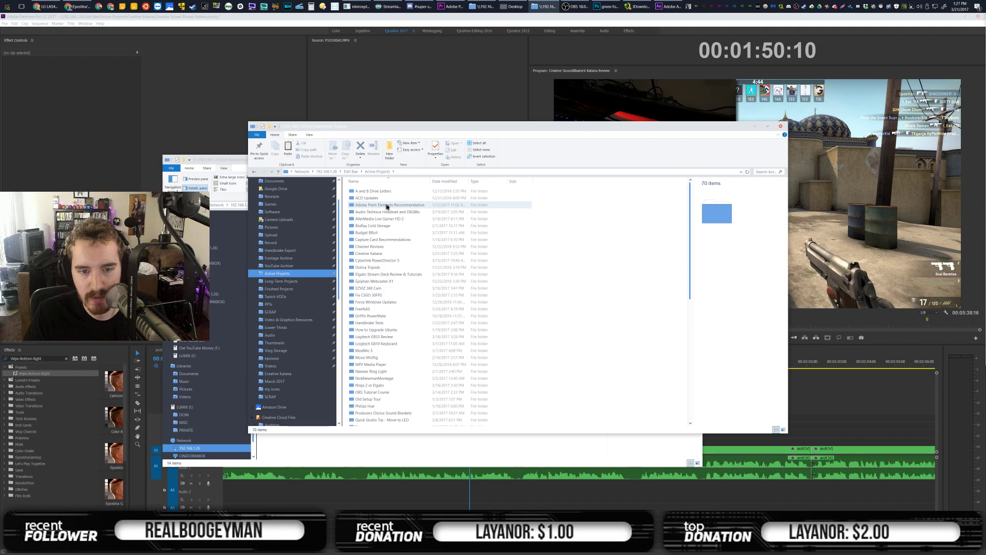
{"action": "double_click", "coordinate": [380, 253]}
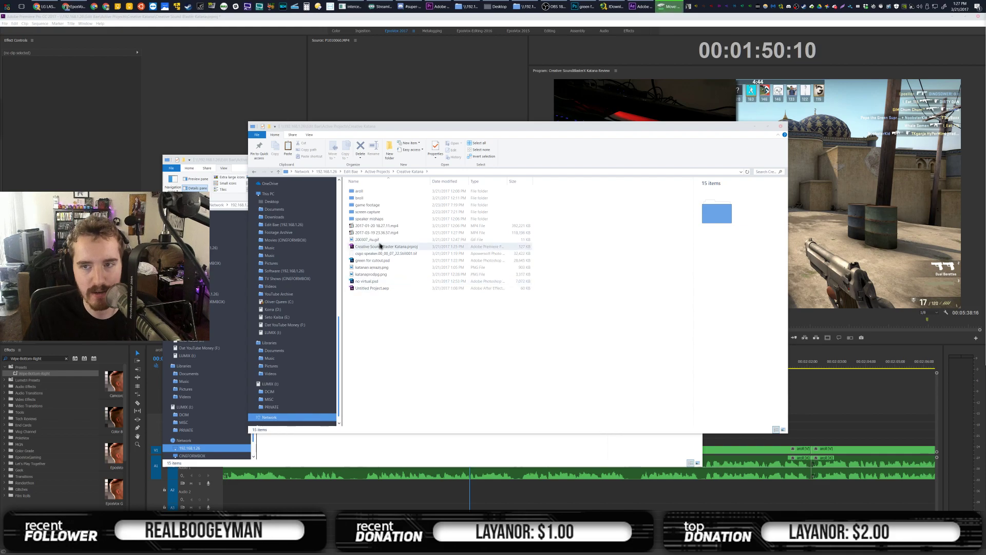
Move 2017-03-19 23.36.57.mp4 on to the Audio Technica Headset project folder and return to Camera Uploads
{"action": "left_click", "coordinate": [381, 232]}
{"action": "key", "text": "BackSpace"}
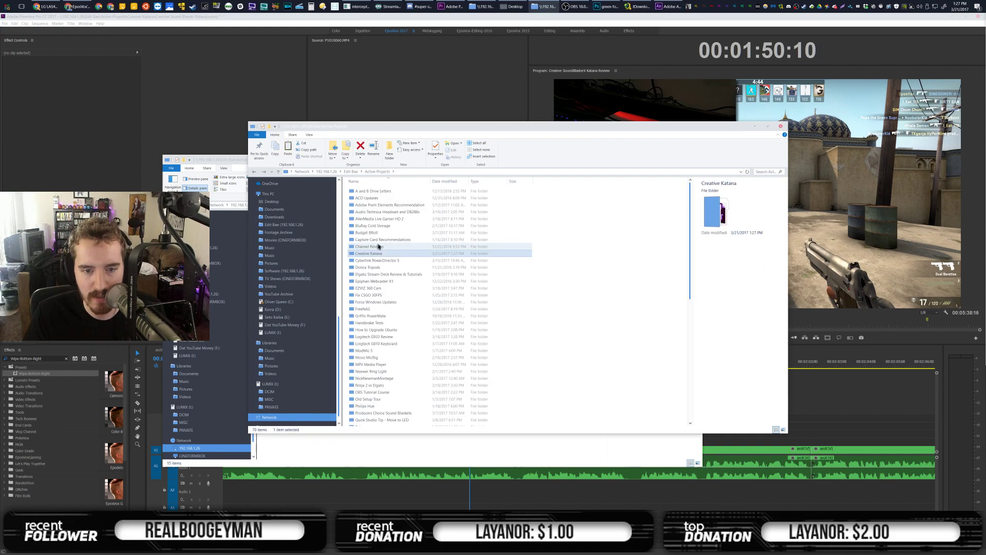
{"action": "double_click", "coordinate": [384, 213]}
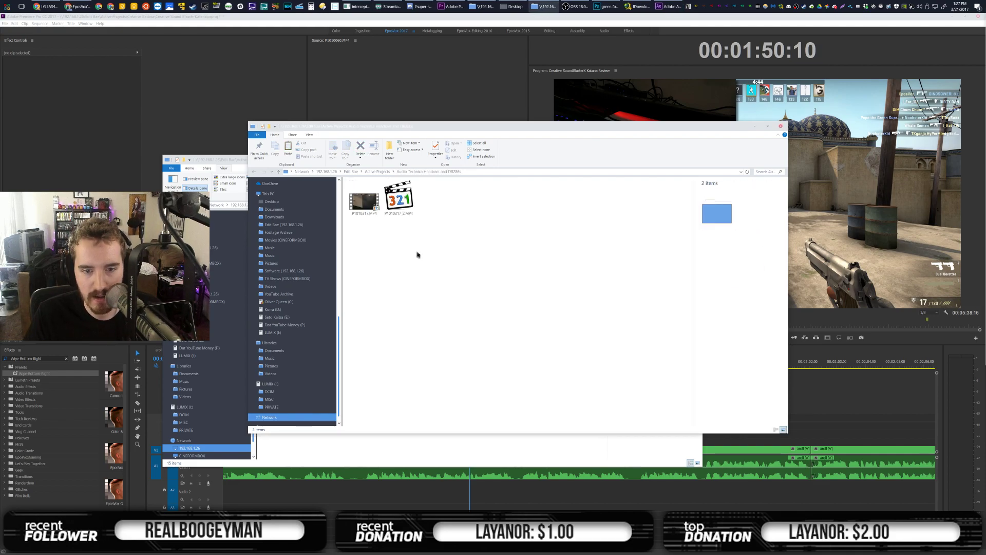
{"action": "key", "text": "ctrl+v"}
{"action": "key", "text": "alt+Left"}
{"action": "key", "text": "alt+Left"}
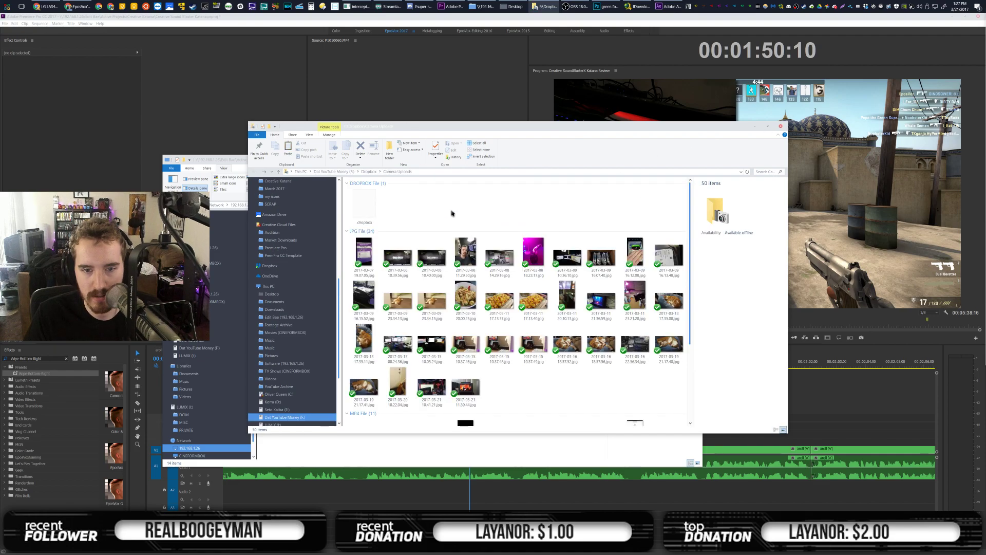
Check the Camera Uploads folder and the Dropbox sync for the newly recorded phone video
{"action": "scroll", "coordinate": [494, 353], "scroll_direction": "down", "scroll_amount": 3}
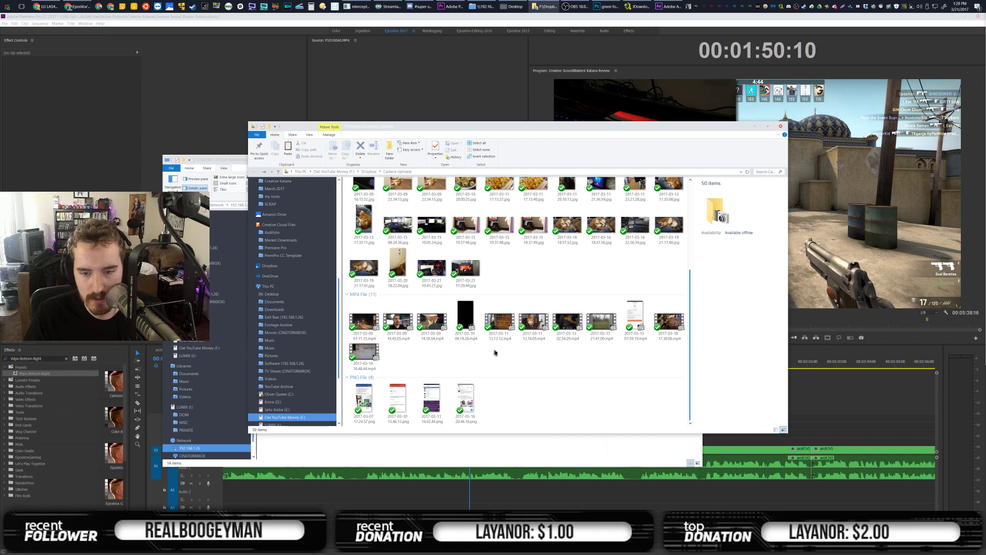
{"action": "scroll", "coordinate": [494, 352], "scroll_direction": "up", "scroll_amount": 3}
{"action": "scroll", "coordinate": [495, 352], "scroll_direction": "down", "scroll_amount": 3}
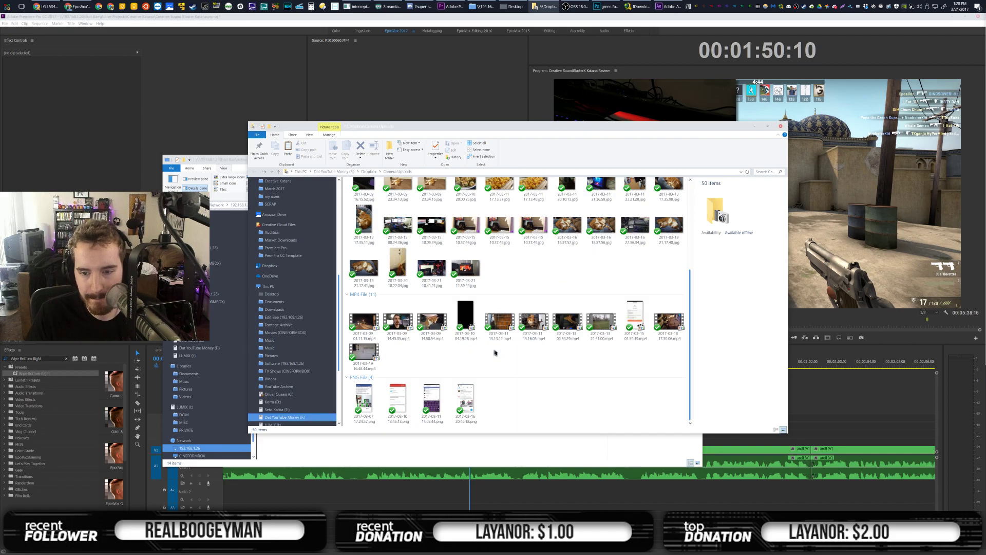
{"action": "scroll", "coordinate": [495, 352], "scroll_direction": "up", "scroll_amount": 3}
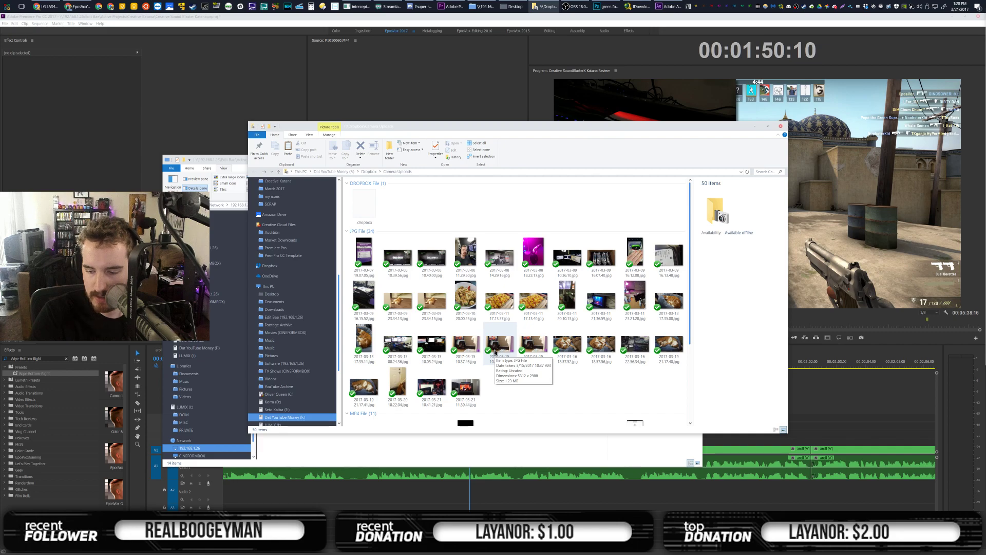
{"action": "scroll", "coordinate": [467, 366], "scroll_direction": "down", "scroll_amount": 3}
{"action": "scroll", "coordinate": [457, 360], "scroll_direction": "up", "scroll_amount": 3}
{"action": "scroll", "coordinate": [457, 359], "scroll_direction": "down", "scroll_amount": 3}
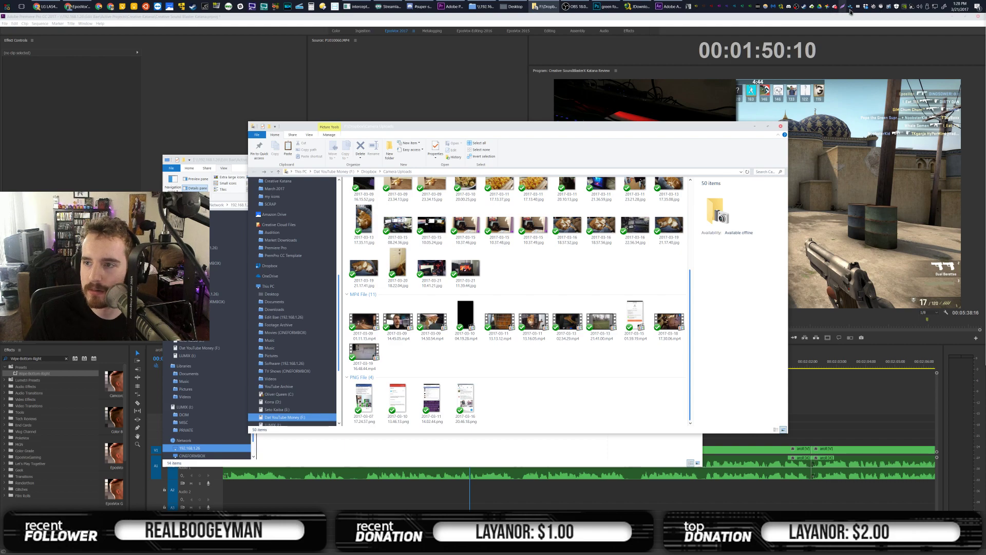
{"action": "mouse_move", "coordinate": [868, 10]}
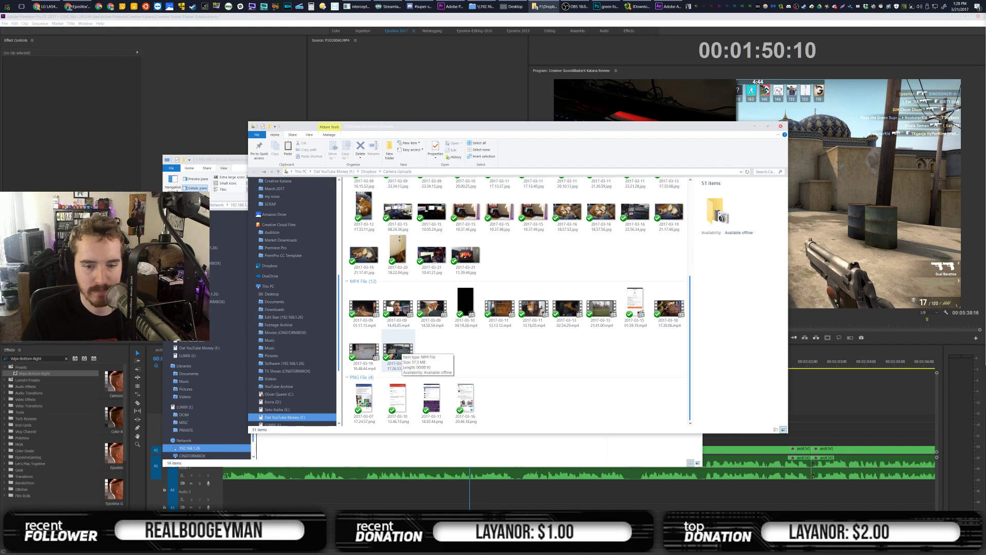
Move 2017-03-21 17.26.53.mp4 from Camera Uploads into the Creative Katana project's broll folder
{"action": "left_click", "coordinate": [396, 354]}
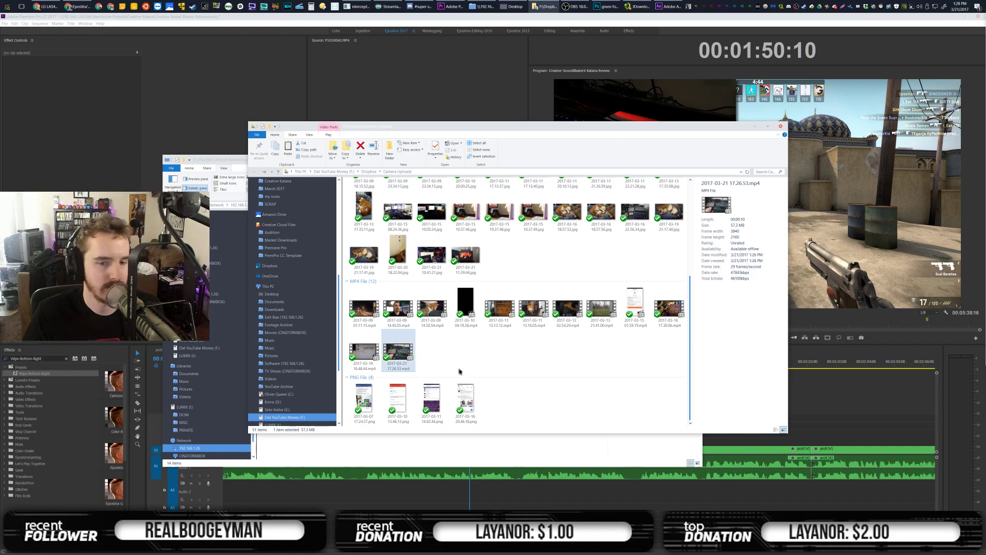
{"action": "key", "text": "ctrl+x"}
{"action": "left_click", "coordinate": [446, 446]}
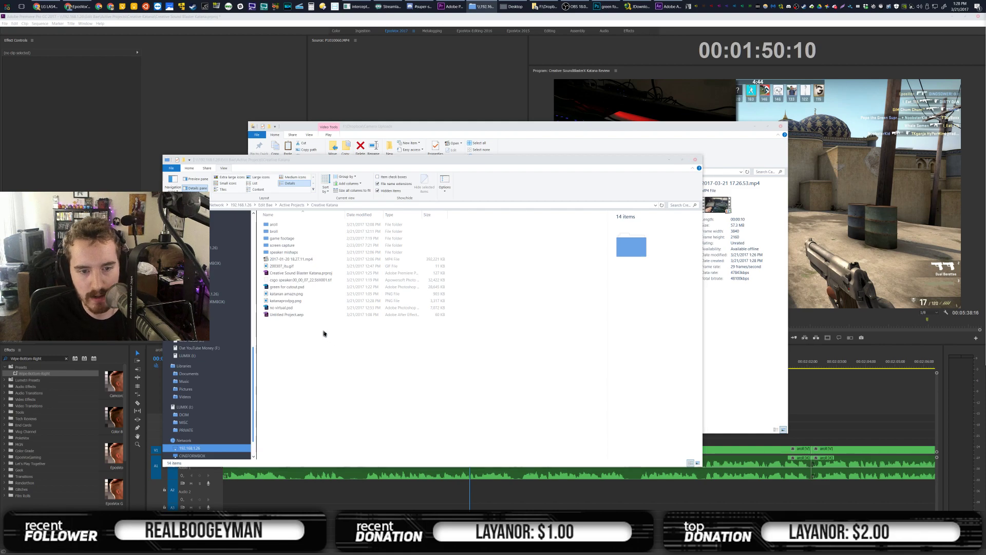
{"action": "key", "text": "ctrl+v"}
{"action": "left_click_drag", "start_coordinate": [291, 266], "coordinate": [275, 231]}
{"action": "left_click", "coordinate": [507, 290]}
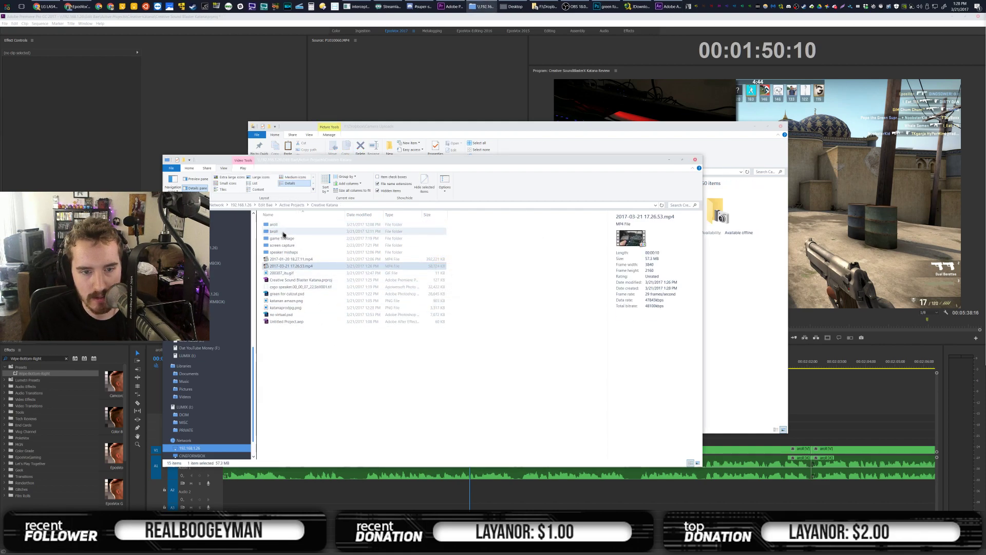
Open the Creative Katana broll folder and import 2017-03-21 17.26.53.mp4 into the broll bin of the Premiere Pro project
{"action": "double_click", "coordinate": [285, 233]}
{"action": "left_click", "coordinate": [421, 493]}
{"action": "key", "text": "alt+Tab"}
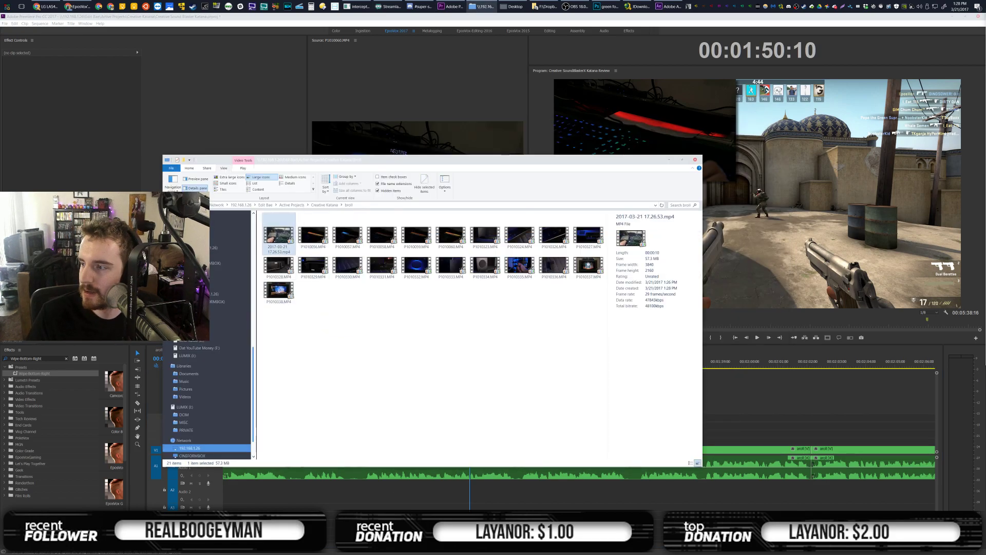
{"action": "left_click_drag", "start_coordinate": [279, 236], "coordinate": [365, 488]}
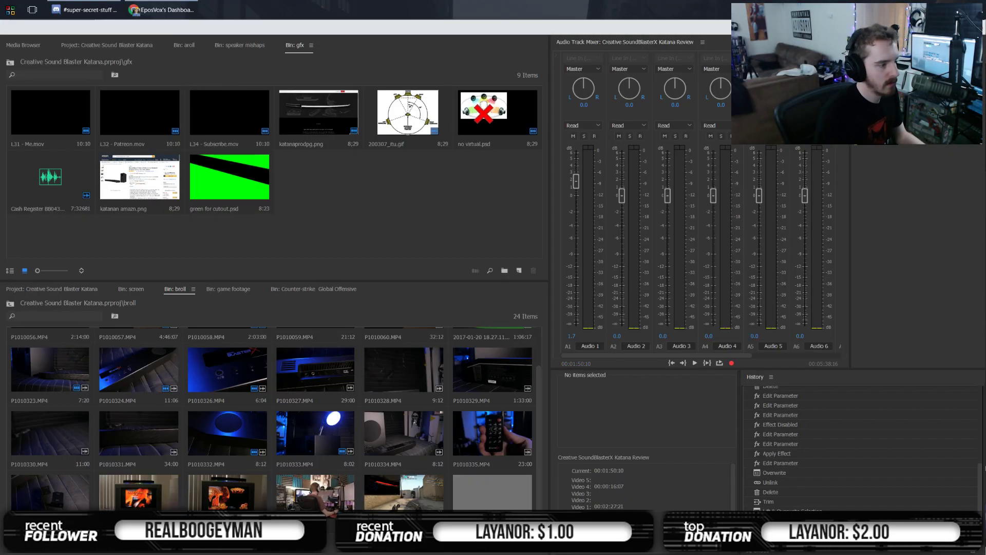
Open 2017-03-21 17.26.53.mp4, mark its in point, and place it on Video 2 of the review sequence at 00:01:50:10
{"action": "left_click", "coordinate": [476, 506]}
{"action": "left_click", "coordinate": [481, 505]}
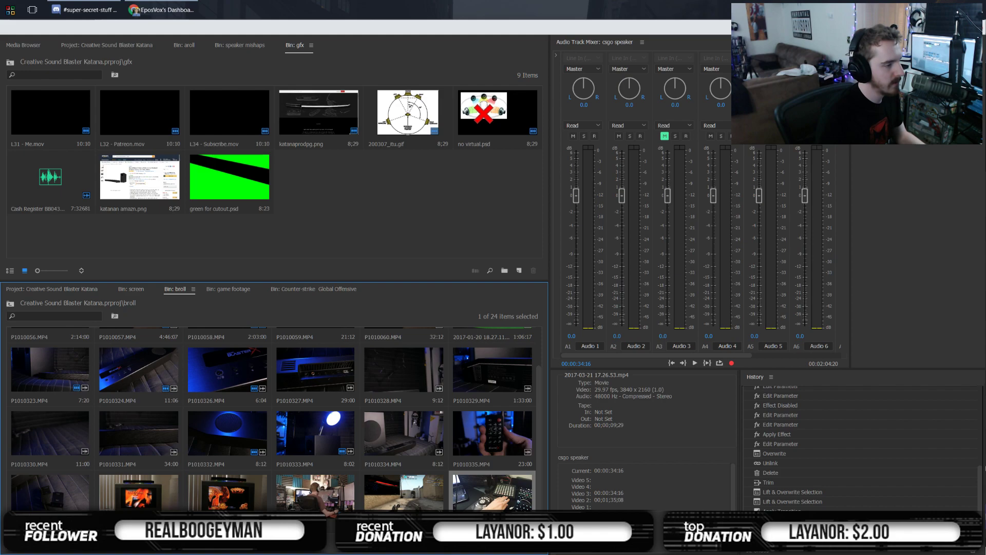
{"action": "key", "text": "Delete"}
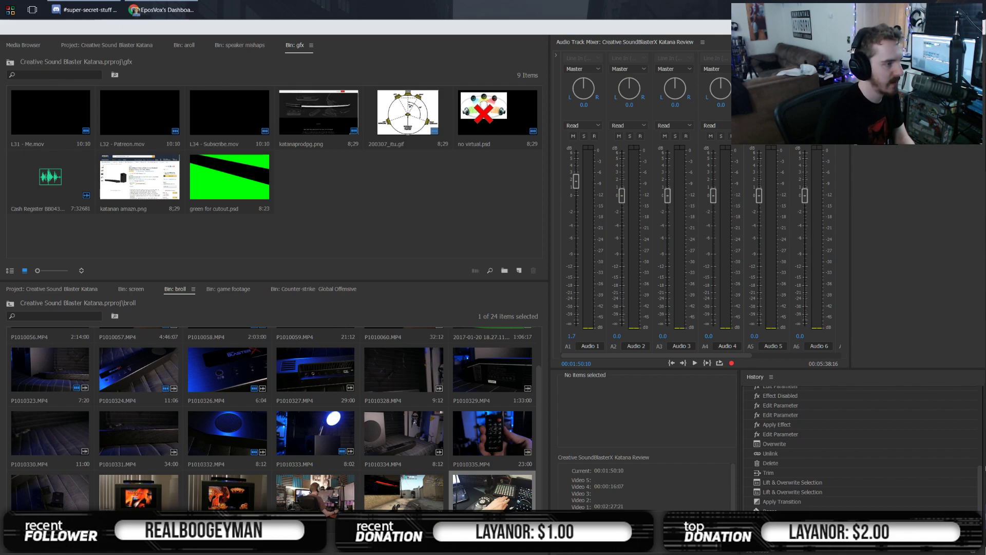
{"action": "key", "text": "ctrl+k"}
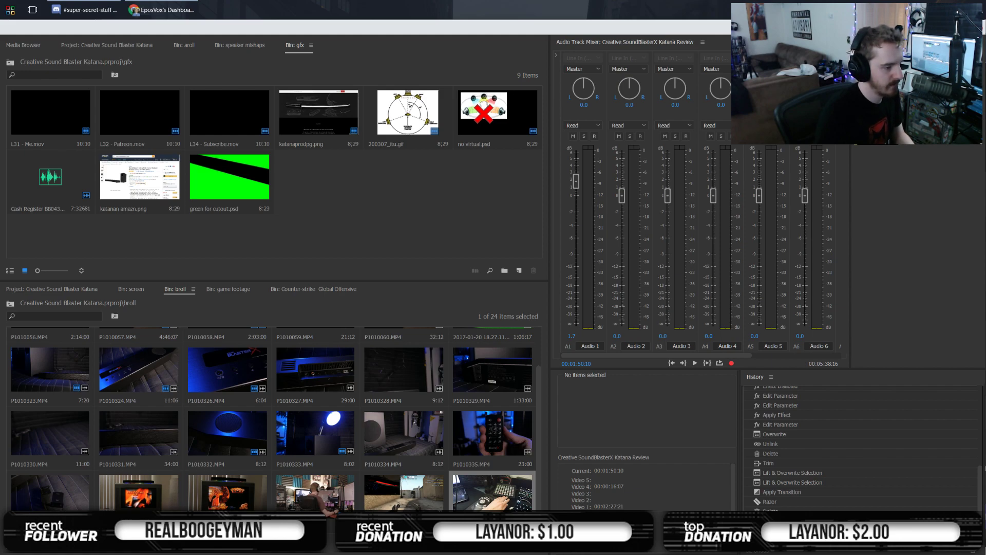
{"action": "key", "text": "ctrl+k"}
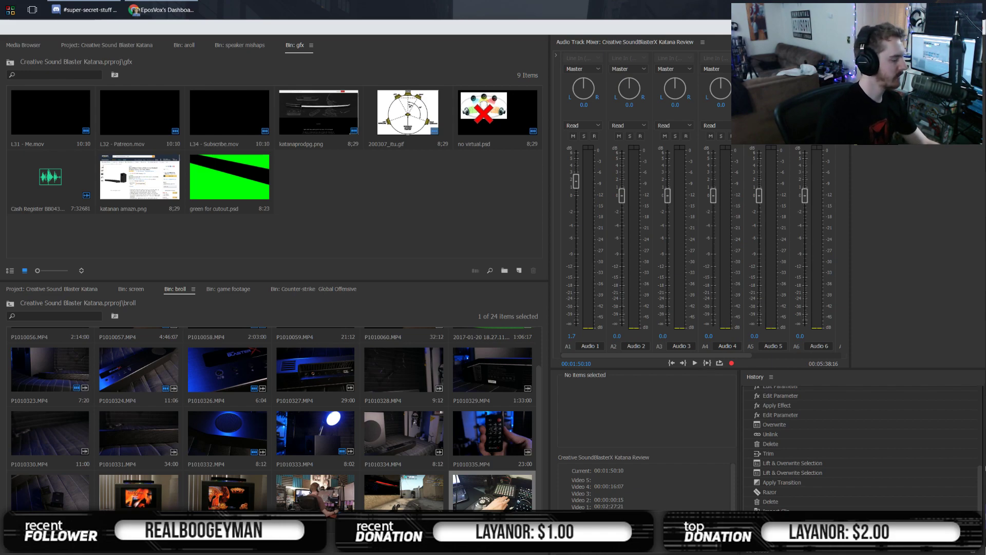
{"action": "key", "text": "ctrl+k"}
Play the sequence through the new phone clip on Video 2 and delete its excess past about 00:01:58:08
{"action": "key", "text": "space"}
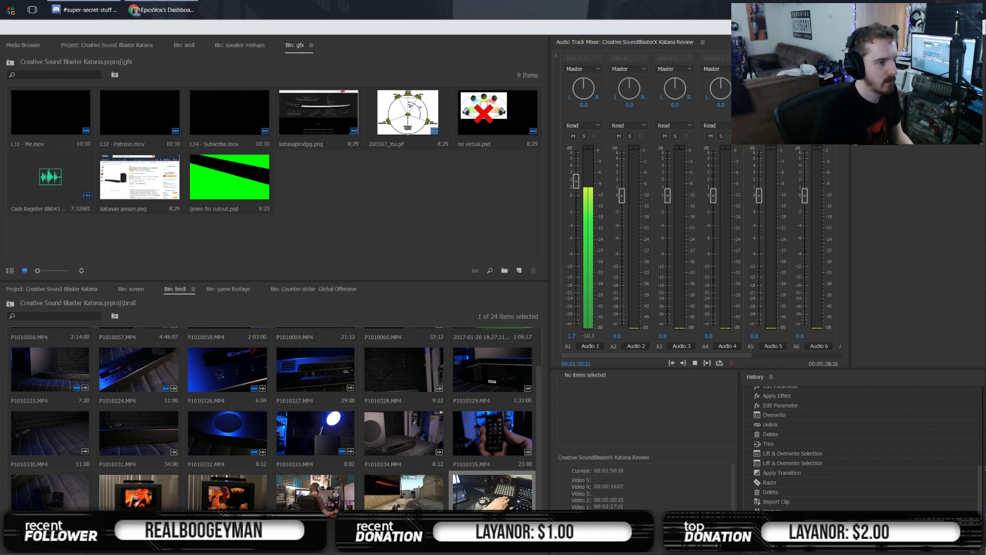
{"action": "key", "text": "space"}
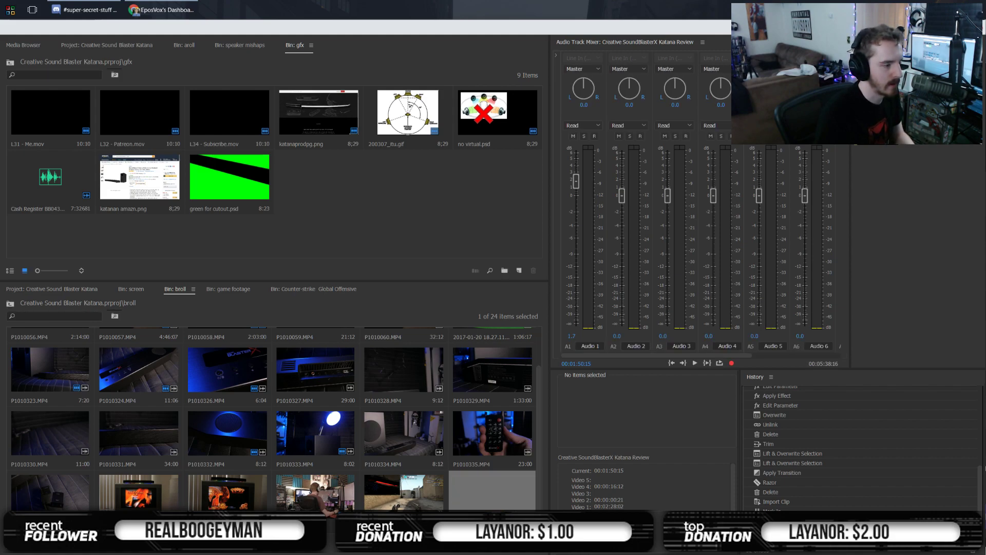
{"action": "key", "text": "space"}
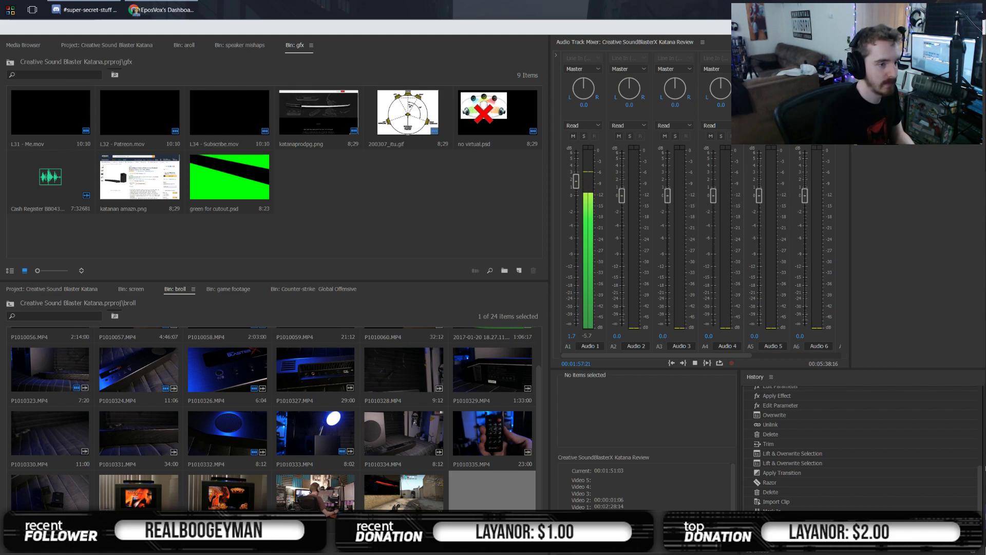
{"action": "key", "text": "space"}
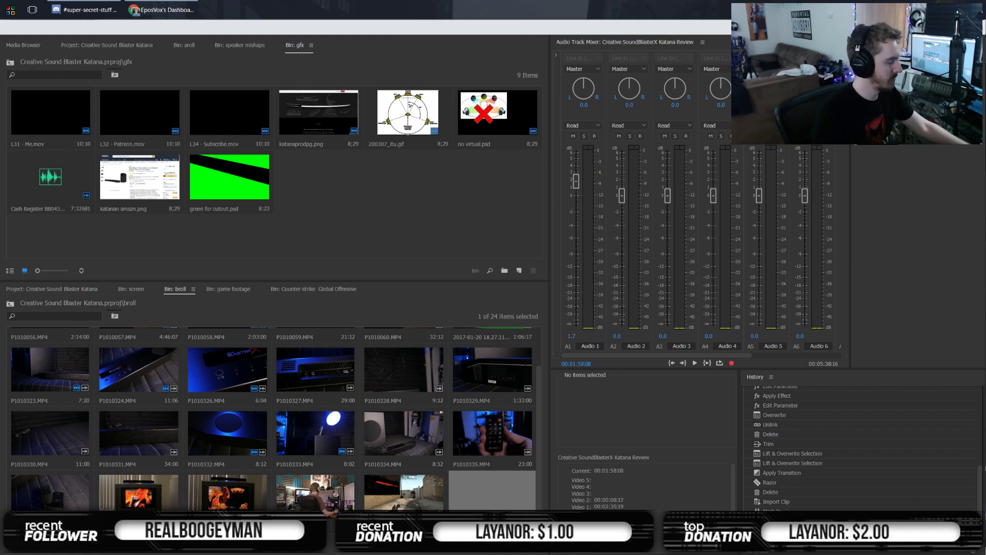
{"action": "key", "text": "Delete"}
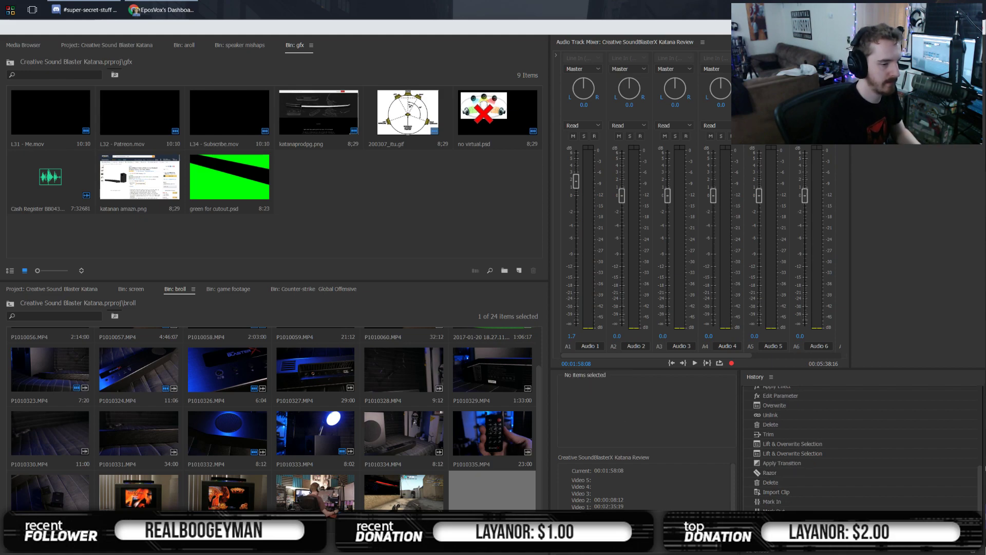
{"action": "key", "text": "space"}
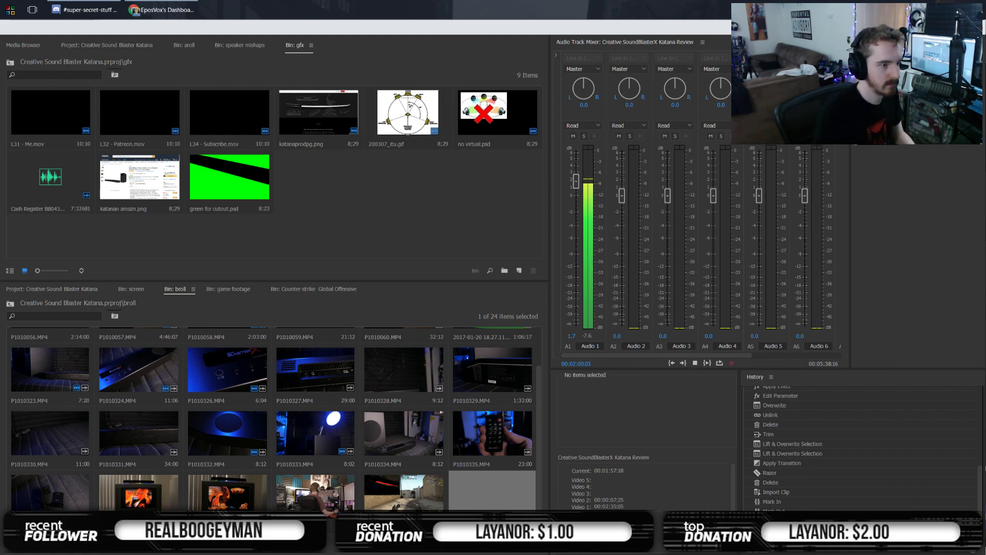
{"action": "key", "text": "space"}
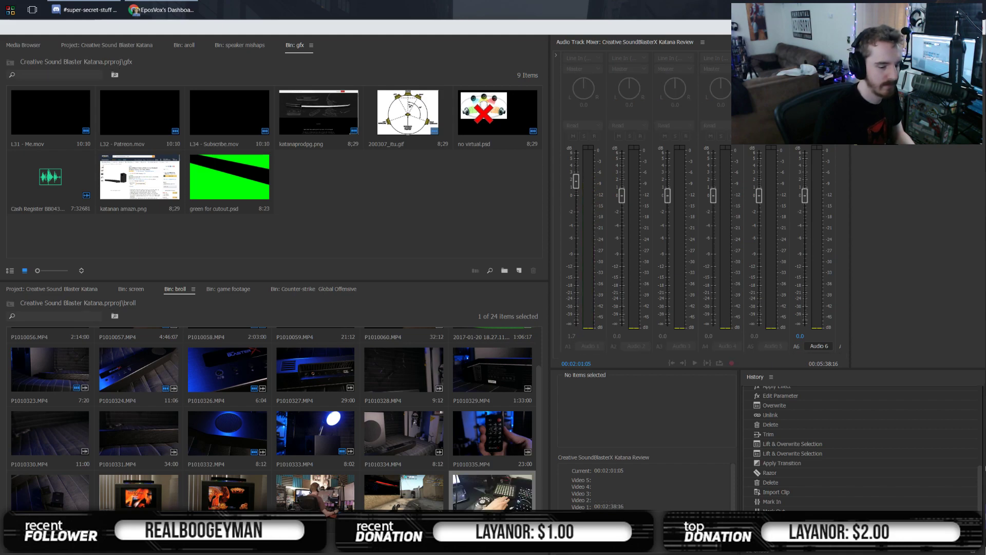
Switch to the Twitch dashboard in Chrome and check the chat, stream health and stream stats
{"action": "left_click", "coordinate": [162, 9]}
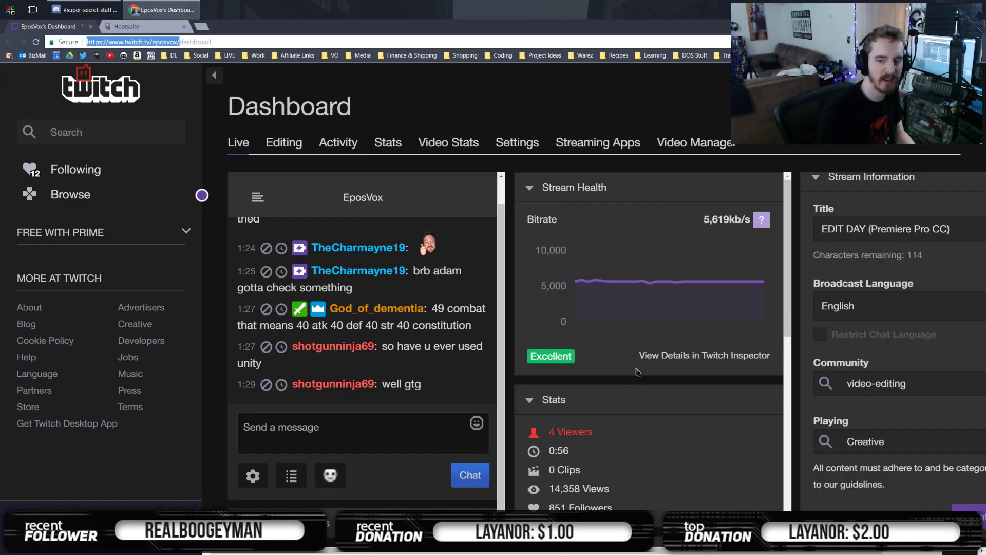
{"action": "scroll", "coordinate": [436, 431], "scroll_direction": "up", "scroll_amount": 1}
{"action": "scroll", "coordinate": [435, 431], "scroll_direction": "down", "scroll_amount": 1}
{"action": "scroll", "coordinate": [665, 453], "scroll_direction": "down", "scroll_amount": 3}
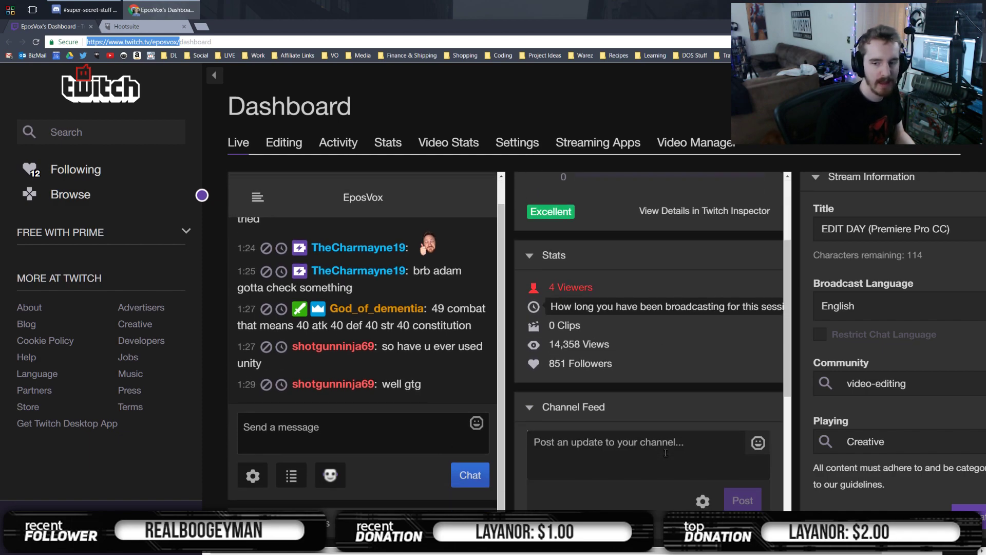
{"action": "scroll", "coordinate": [666, 452], "scroll_direction": "up", "scroll_amount": 3}
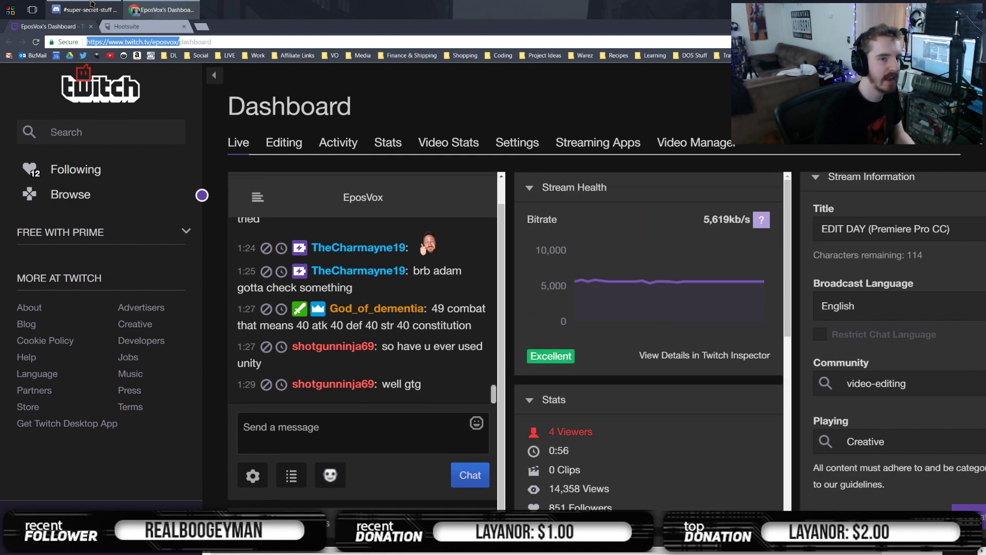
Check the super-secret-stuff, mod_chat, general_chat and voxchat channels in Discord, and return to Premiere Pro
{"action": "left_click", "coordinate": [91, 4]}
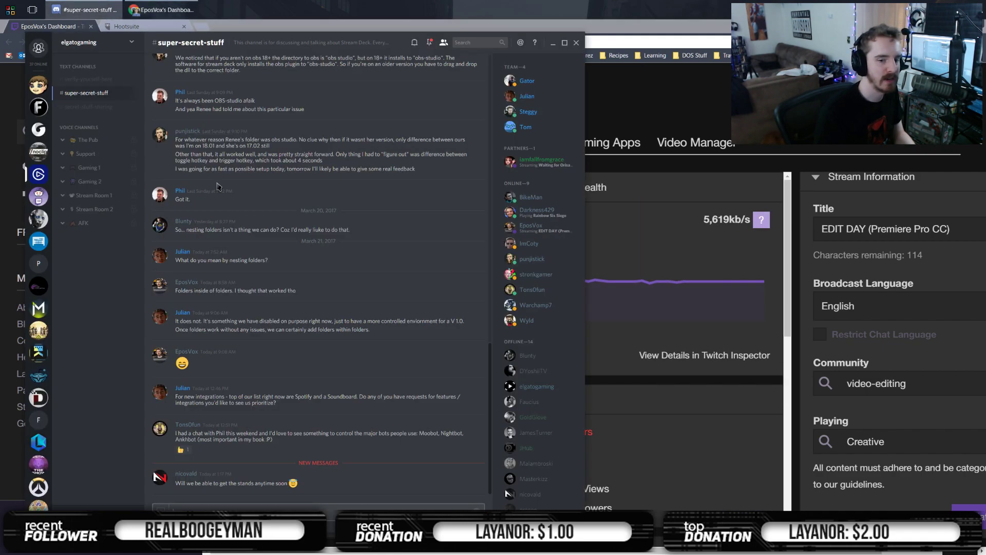
{"action": "left_click", "coordinate": [39, 107]}
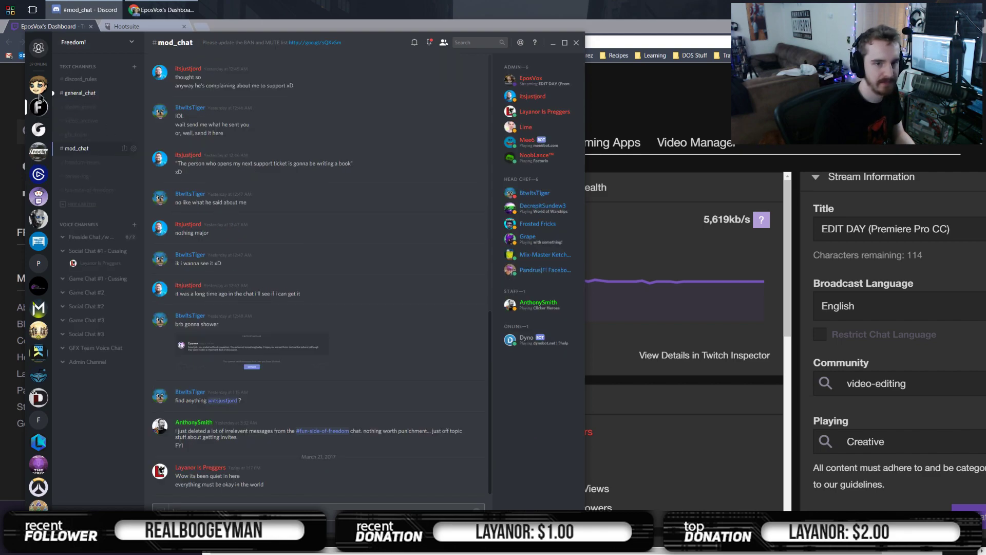
{"action": "left_click", "coordinate": [70, 95]}
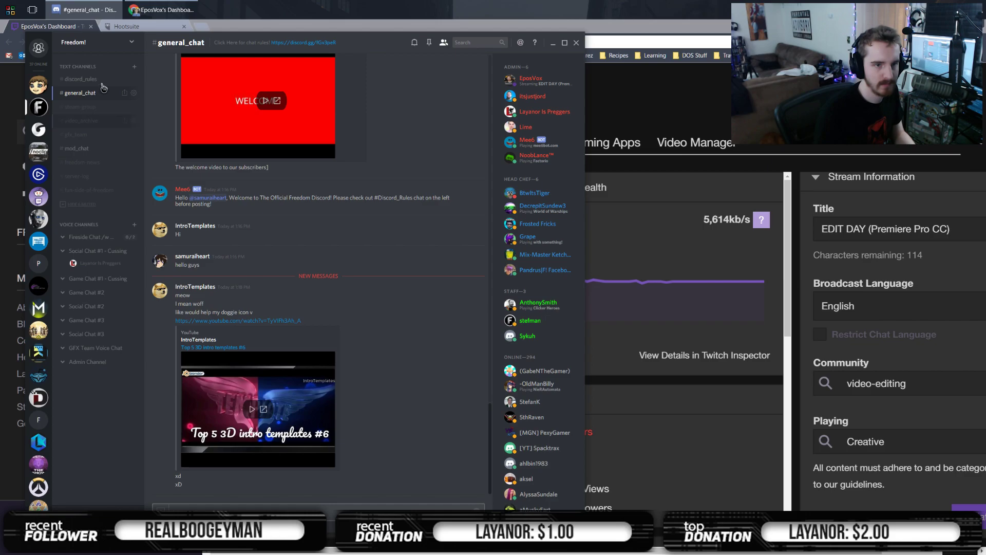
{"action": "left_click", "coordinate": [44, 83]}
{"action": "left_click", "coordinate": [285, 28]}
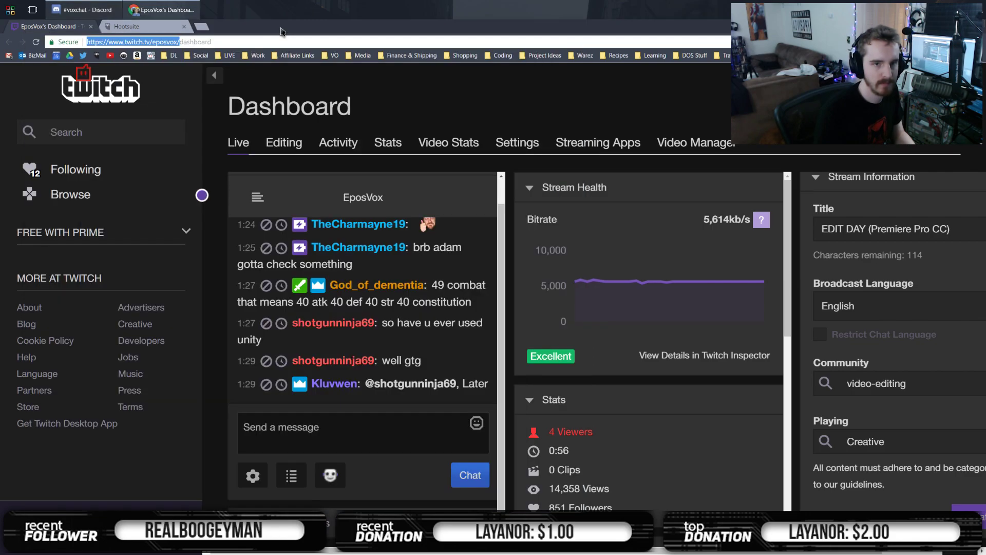
{"action": "left_click", "coordinate": [129, 26]}
{"action": "left_click", "coordinate": [33, 28]}
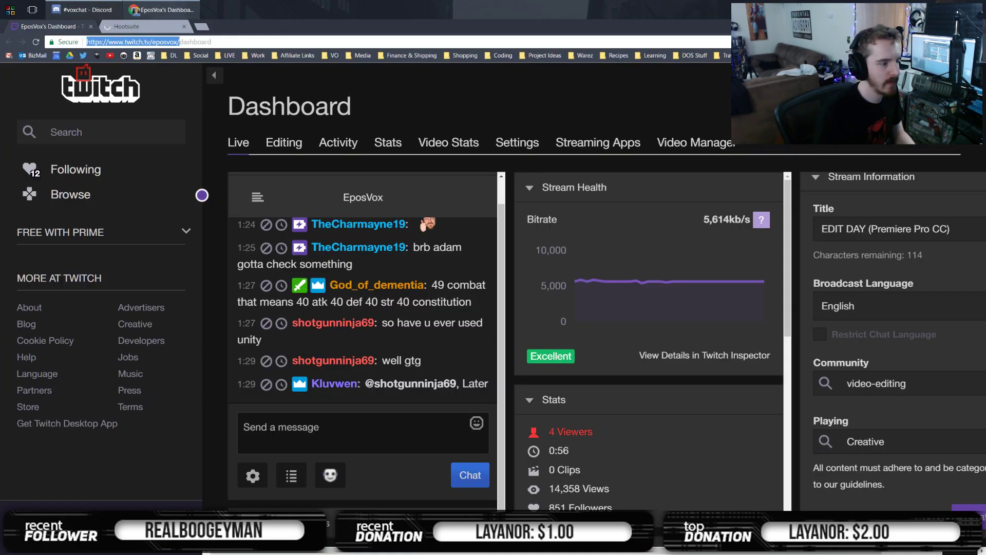
{"action": "key", "text": "alt+Tab"}
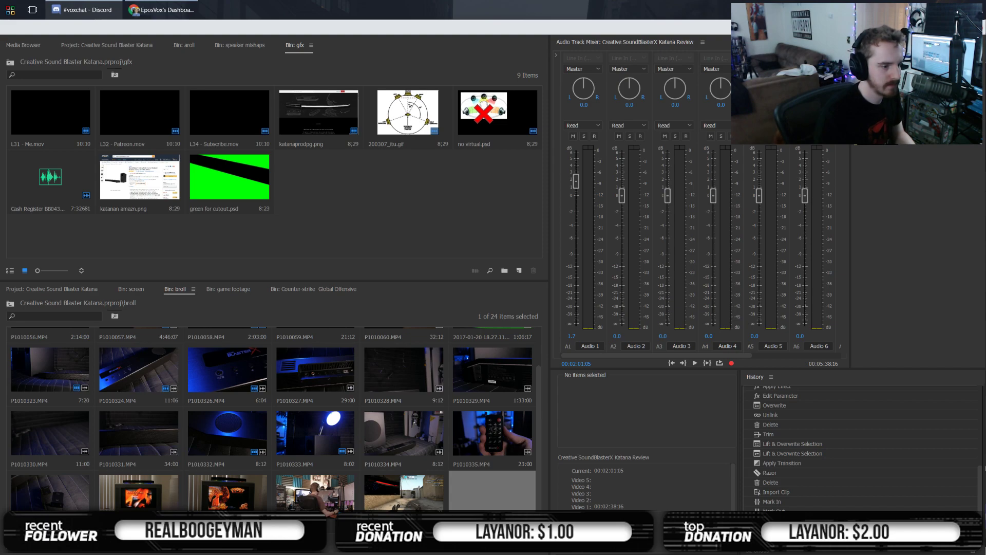
Move the LG LAS454B 2 1 Soundbar In-depth Review folder from Downloads into the Creative Katana project's broll folder
{"action": "key", "text": "space"}
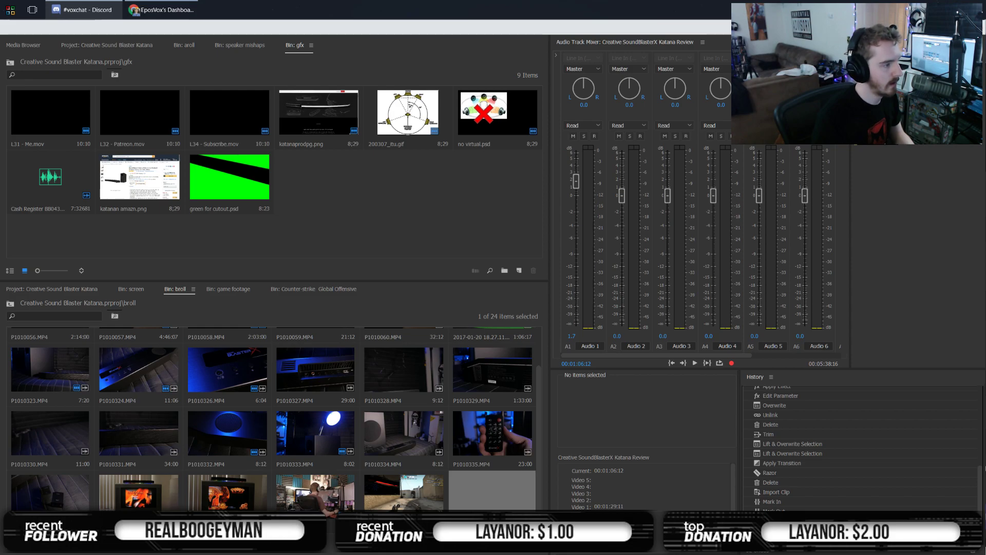
{"action": "left_click_drag", "start_coordinate": [463, 554], "coordinate": [560, 70]}
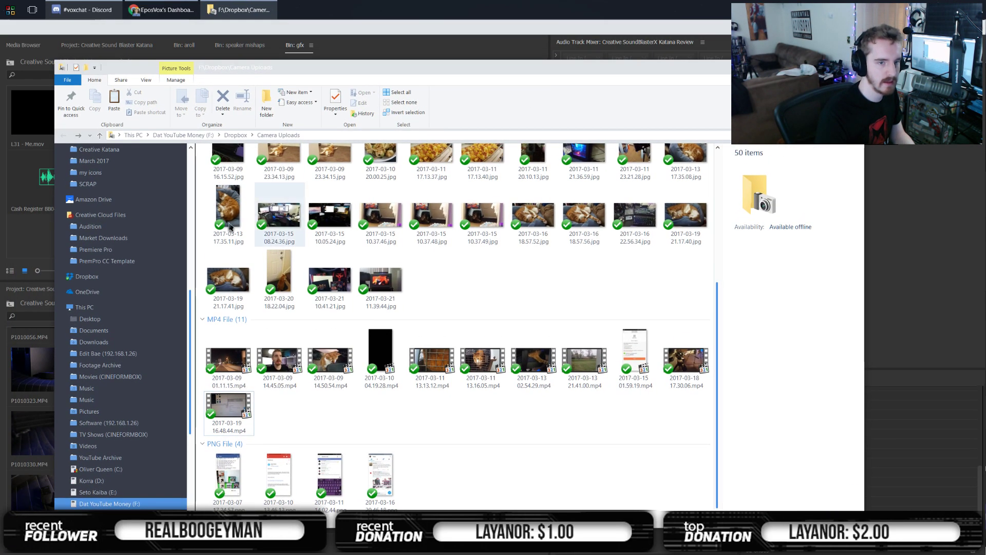
{"action": "left_click", "coordinate": [85, 341]}
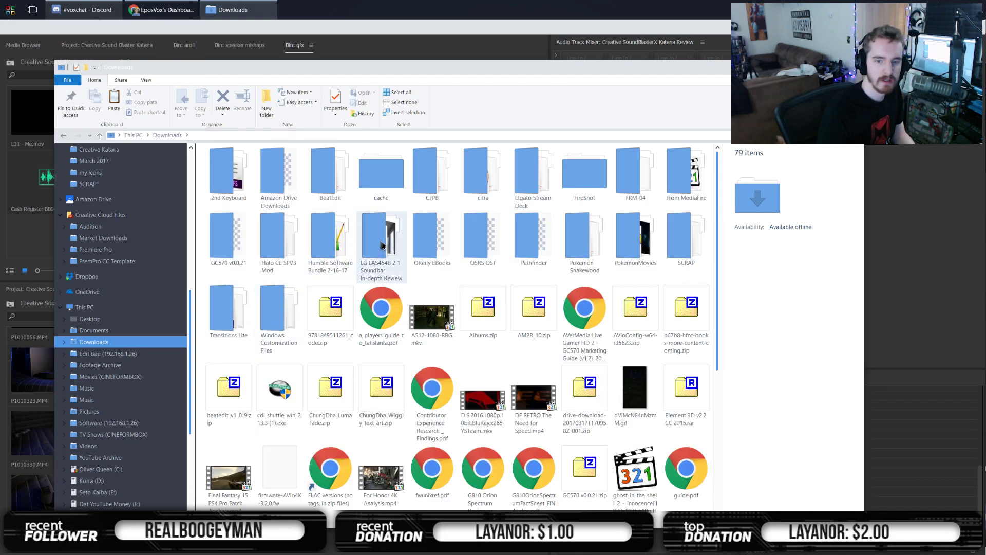
{"action": "left_click", "coordinate": [381, 245]}
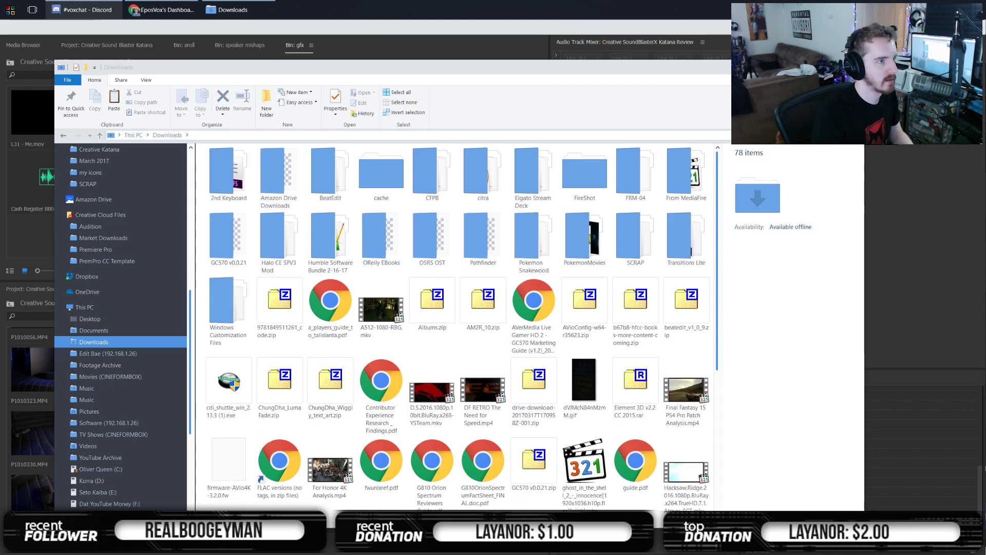
Import the LG LAS454B 2.1 Soundbar In-depth Review MP4 into the Premiere Pro project and open it as the source clip
{"action": "key", "text": "alt+Tab"}
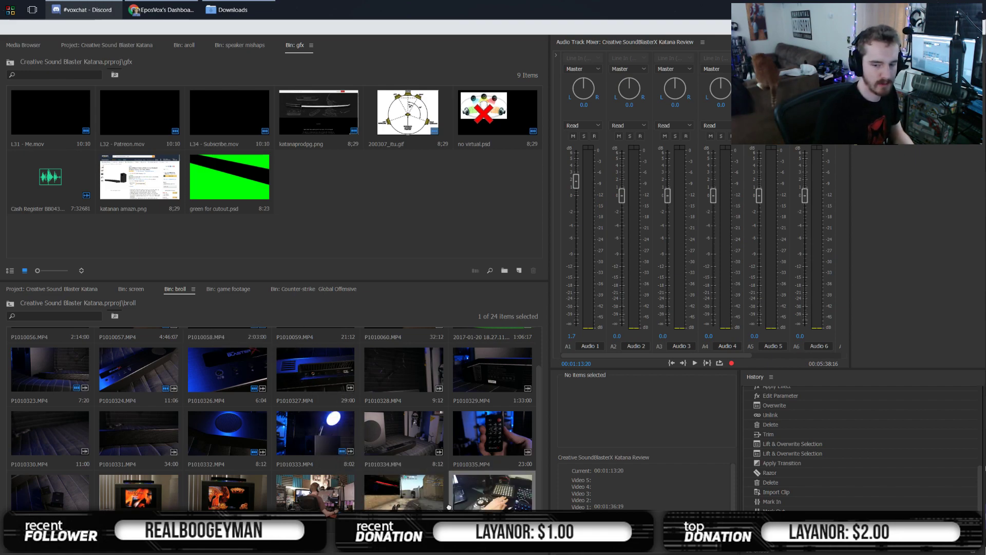
{"action": "left_click_drag", "start_coordinate": [466, 495], "coordinate": [449, 508]}
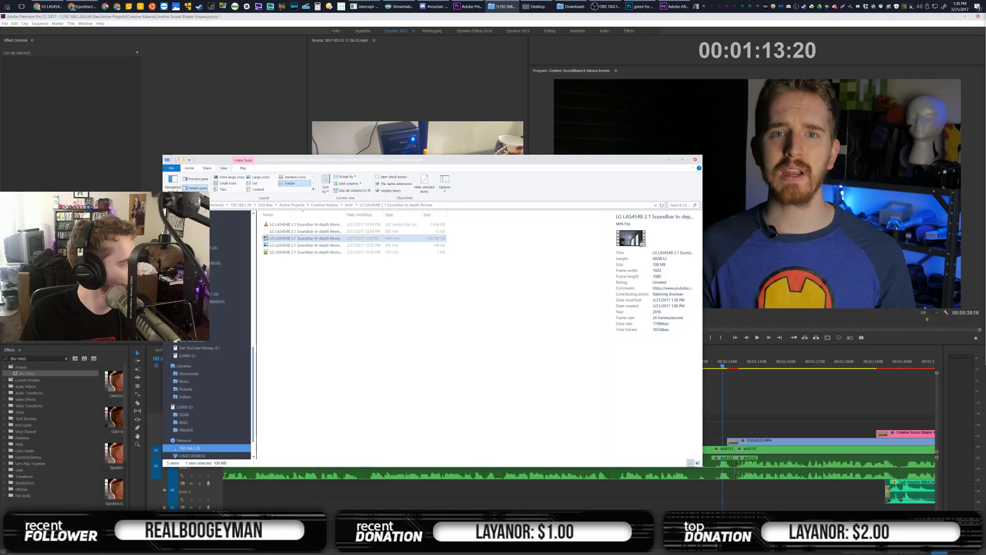
{"action": "mouse_move", "coordinate": [433, 326]}
{"action": "left_mouse_down"}
{"action": "mouse_move", "coordinate": [316, 327]}
{"action": "mouse_move", "coordinate": [377, 336]}
{"action": "mouse_move", "coordinate": [317, 329]}
{"action": "mouse_move", "coordinate": [449, 325]}
{"action": "mouse_move", "coordinate": [440, 325]}
{"action": "left_mouse_up"}
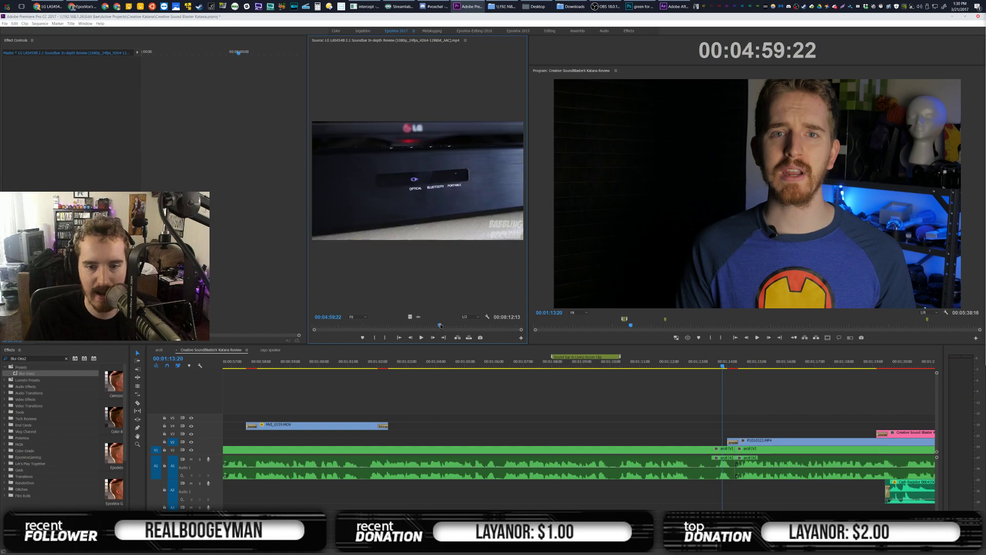
Mark the LG soundbar clip's in point at 00:04:59:22 and place its video on Video 6 just after 00:01:06:00
{"action": "key", "text": "i"}
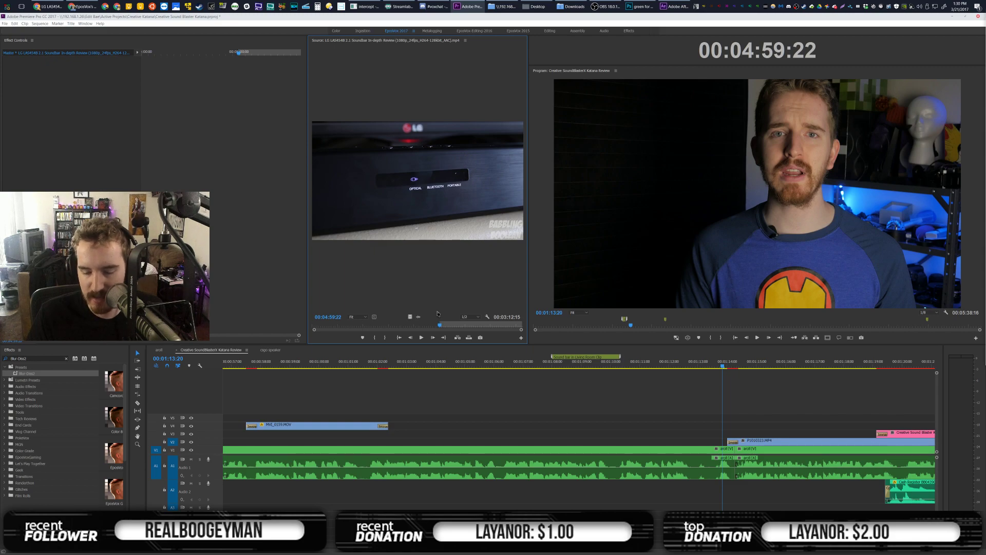
{"action": "scroll", "coordinate": [610, 398], "scroll_direction": "right", "scroll_amount": 3}
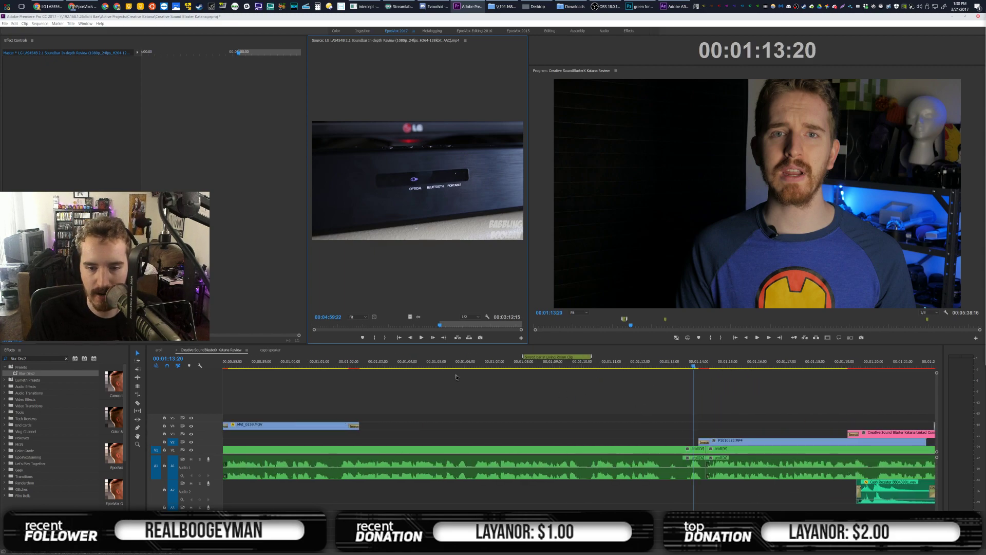
{"action": "left_click_drag", "start_coordinate": [408, 318], "coordinate": [466, 390]}
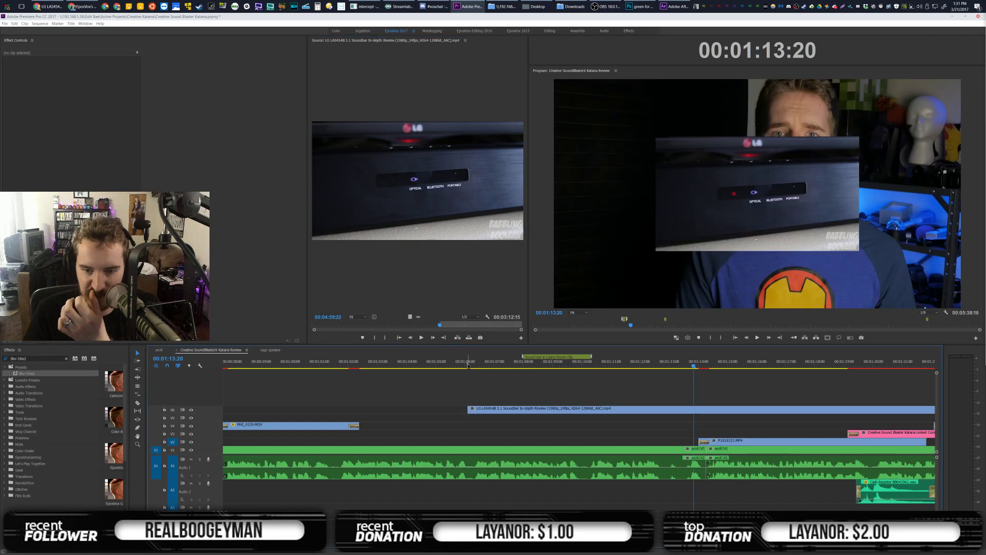
{"action": "left_click", "coordinate": [468, 362]}
{"action": "left_click_drag", "start_coordinate": [489, 415], "coordinate": [495, 415]}
Move the timeline note marker from above the LG clip to just before 00:01:03:00 and replay the narration from about 00:01:01:00
{"action": "key", "text": "space"}
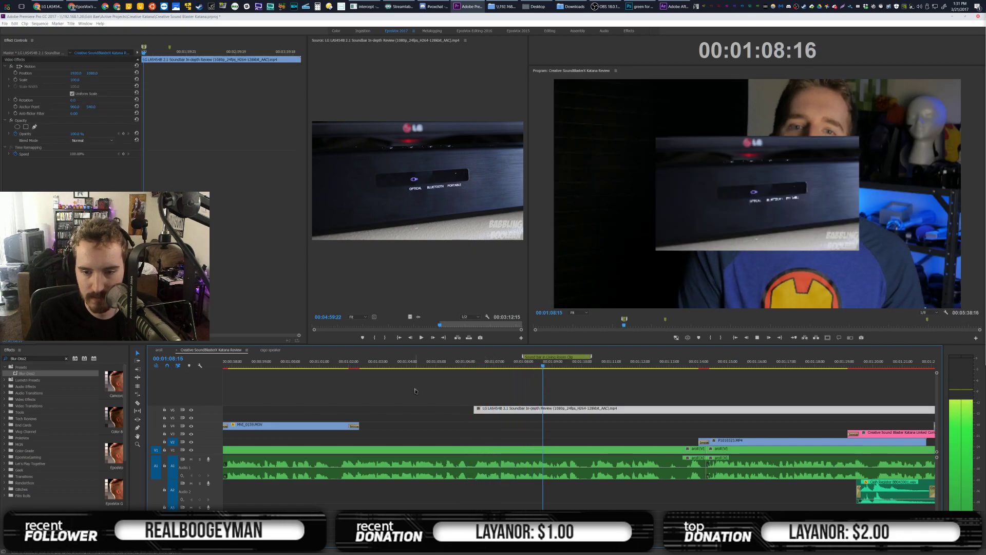
{"action": "left_click_drag", "start_coordinate": [551, 358], "coordinate": [396, 361]}
{"action": "left_click", "coordinate": [372, 366]}
{"action": "key", "text": "j"}
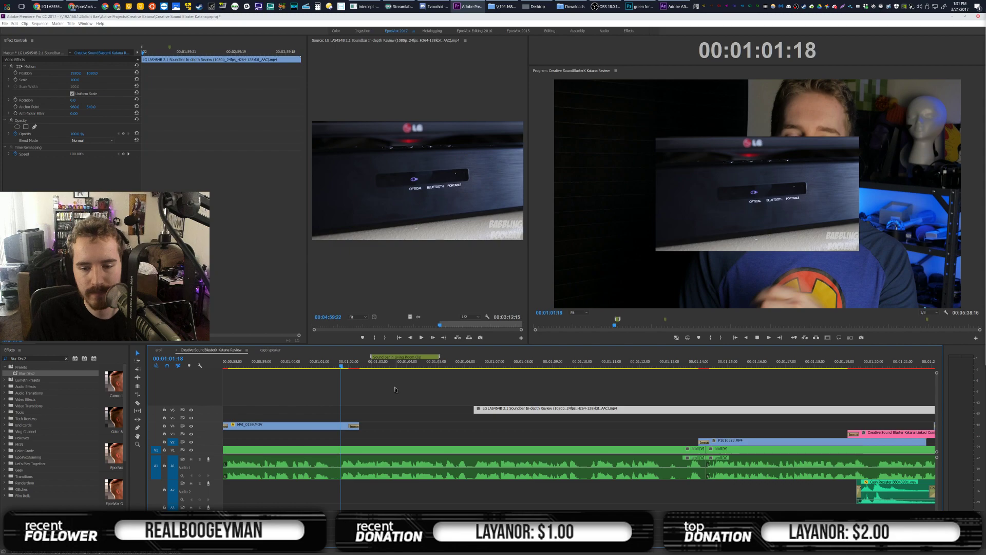
{"action": "key", "text": "space"}
{"action": "scroll", "coordinate": [437, 391], "scroll_direction": "up", "scroll_amount": 3}
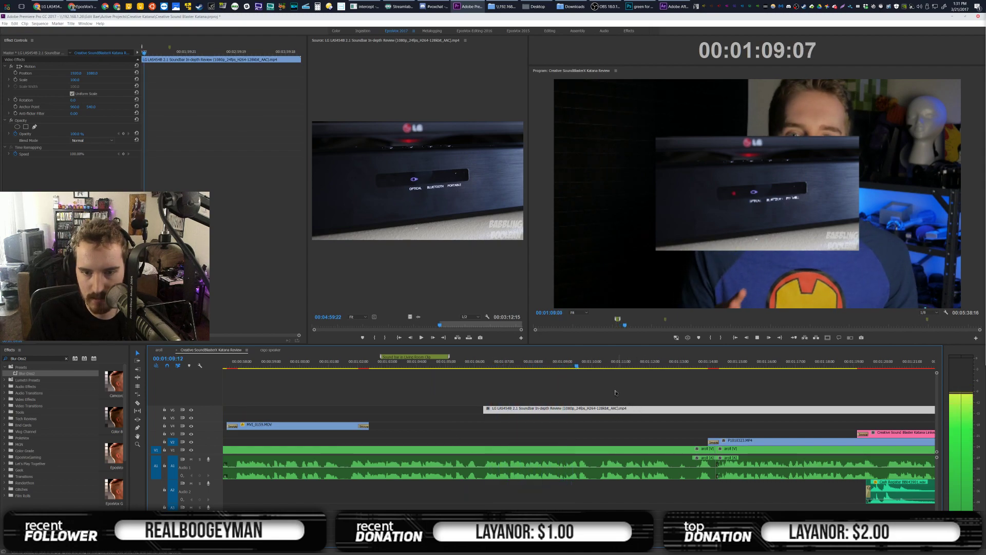
Check the sequence around 00:01:12:15 and 00:01:15:04, and delete the LG soundbar clip from Video 6
{"action": "key", "text": "space"}
{"action": "left_click", "coordinate": [667, 364]}
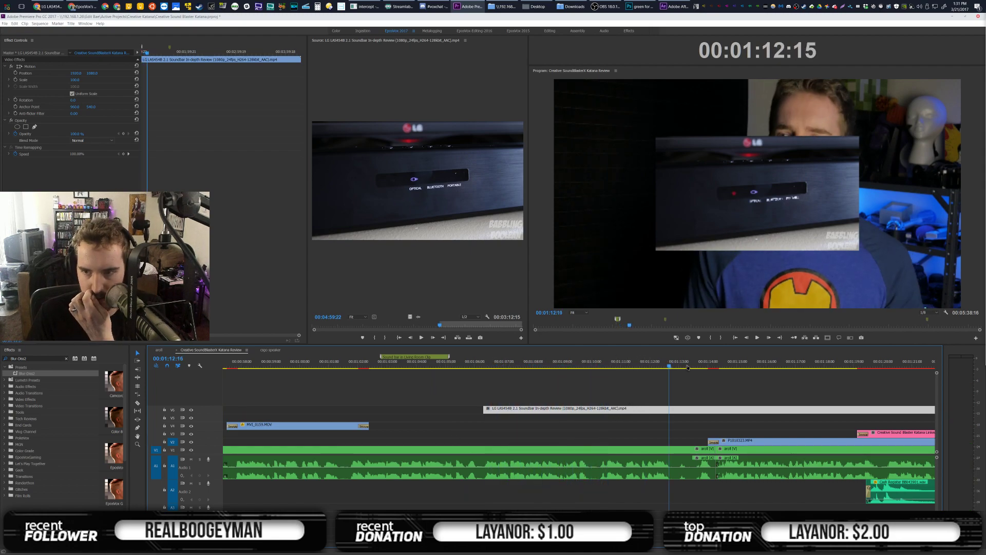
{"action": "left_click", "coordinate": [741, 365]}
{"action": "key", "text": "Delete"}
Mark a new in point at 00:05:24:02 in the LG soundbar source and place its video on Video 7 at 00:01:02:00
{"action": "left_click", "coordinate": [447, 326]}
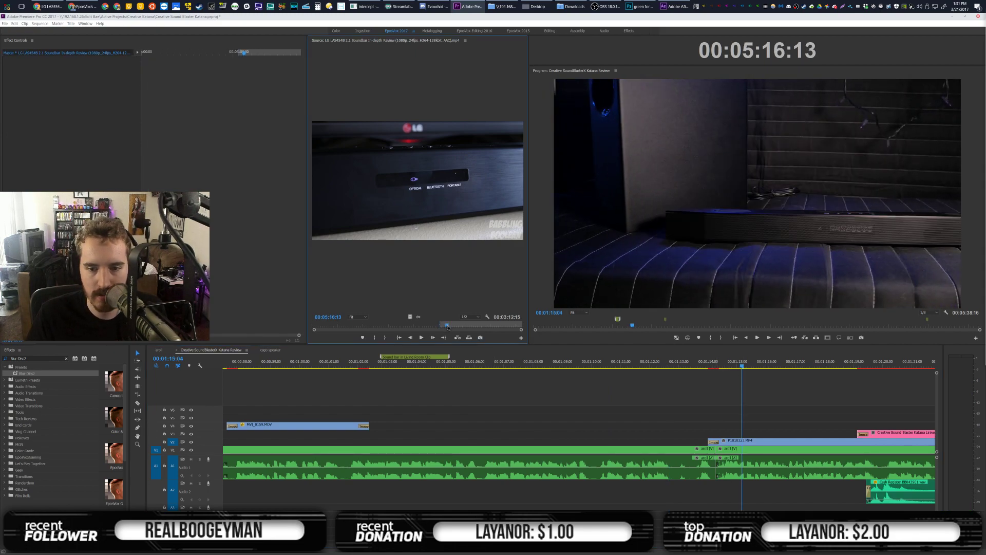
{"action": "left_click_drag", "start_coordinate": [445, 327], "coordinate": [450, 327]}
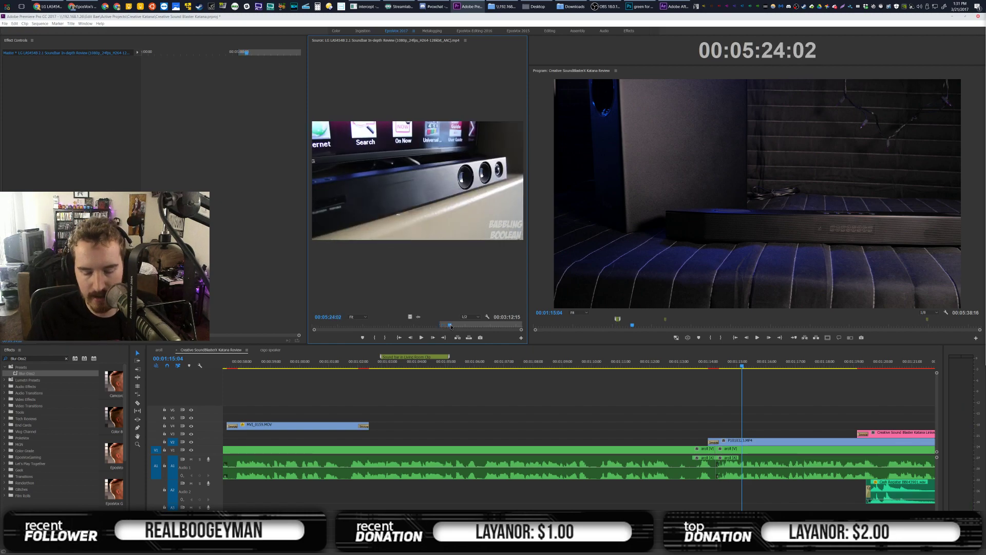
{"action": "key", "text": "i"}
{"action": "left_click_drag", "start_coordinate": [410, 317], "coordinate": [359, 400]}
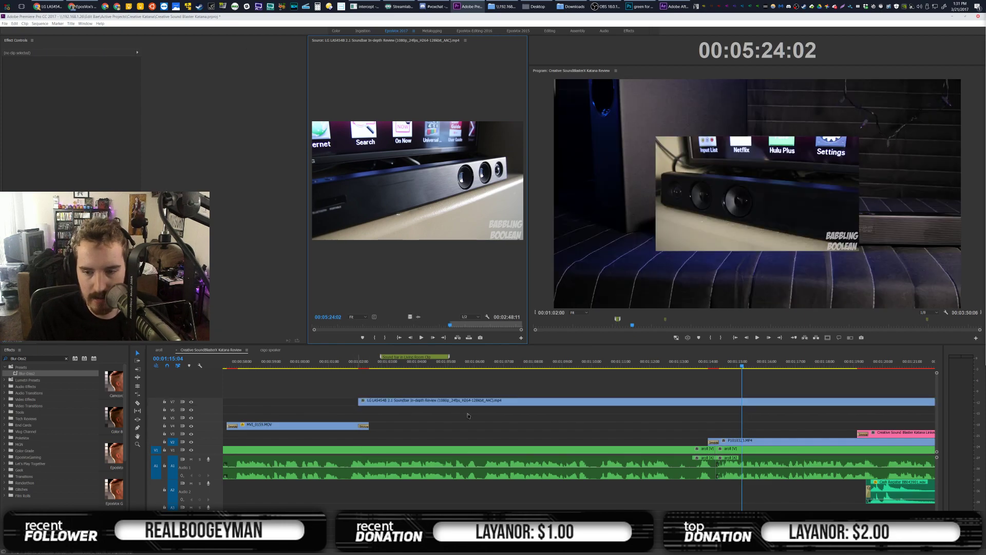
Cut the LG soundbar clip on Video 7 at about 00:01:08:15 and delete the part after the cut
{"action": "left_click", "coordinate": [547, 400]}
{"action": "key", "text": "v"}
{"action": "left_click", "coordinate": [583, 402]}
{"action": "key", "text": "Delete"}
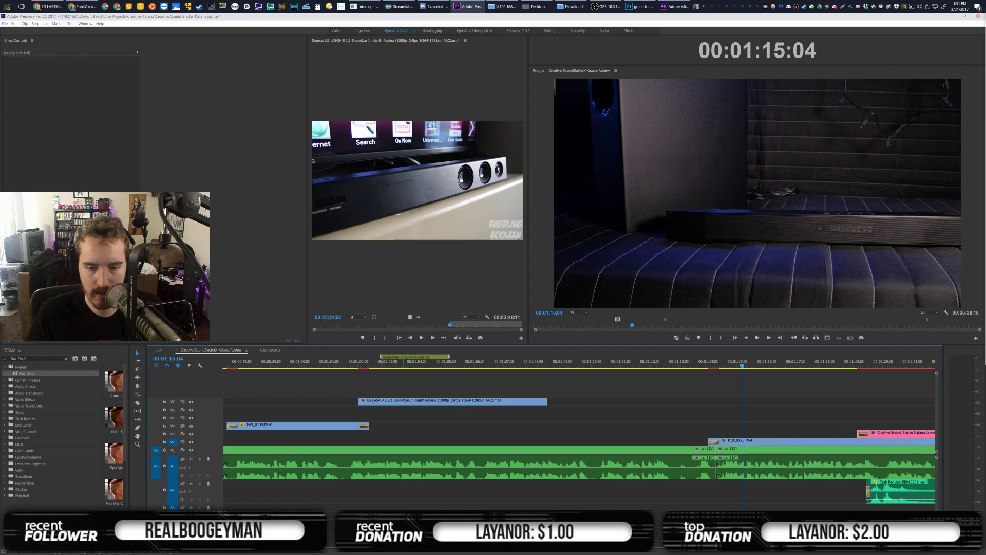
Move the shortened LG soundbar clip down to Video 2, park the playhead at 00:01:01:17 and select the clip
{"action": "left_click_drag", "start_coordinate": [398, 403], "coordinate": [389, 443]}
{"action": "left_click", "coordinate": [361, 411]}
{"action": "left_click", "coordinate": [350, 362]}
{"action": "left_click", "coordinate": [388, 443]}
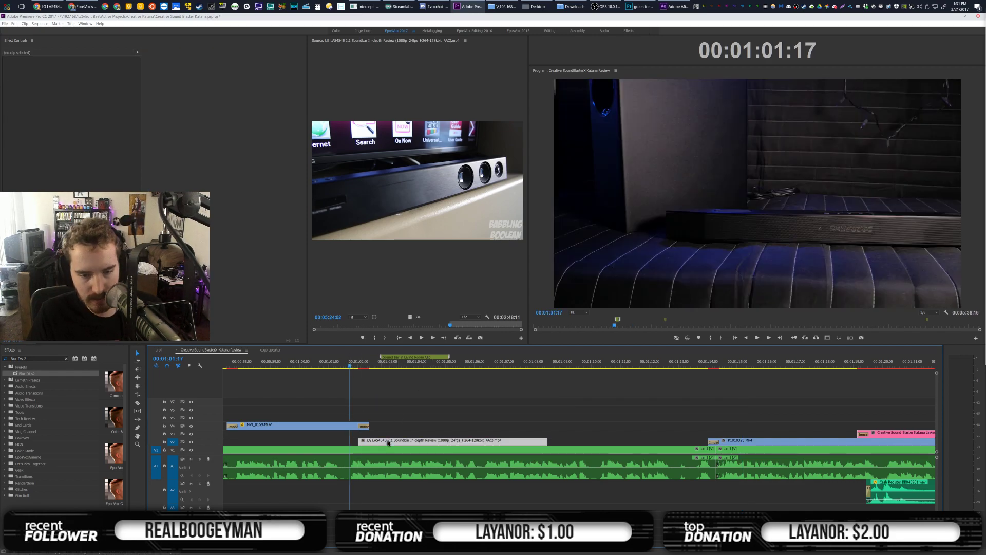
Save the project and play the sequence from 00:01:01:17 to the end of the LG soundbar clip
{"action": "left_click", "coordinate": [401, 408]}
{"action": "key", "text": "ctrl+s"}
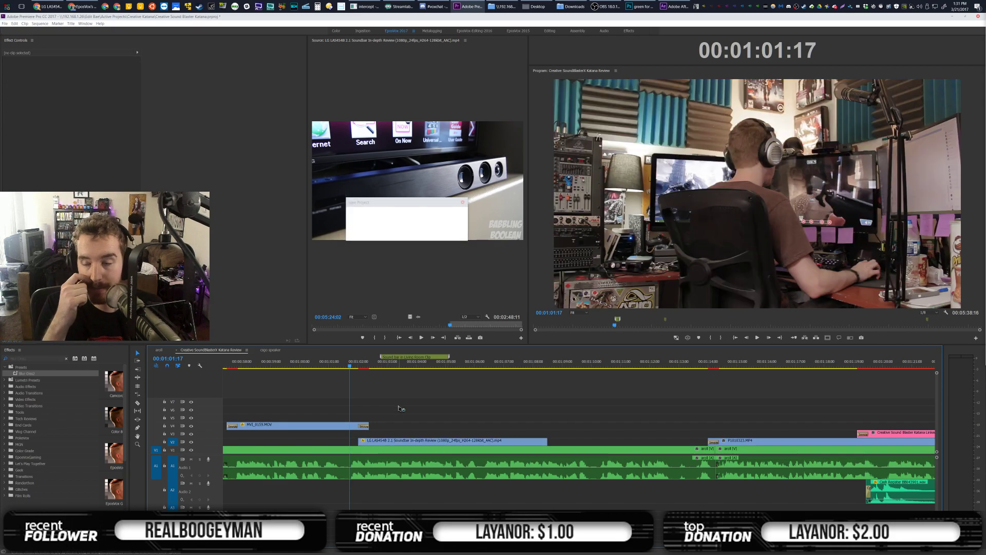
{"action": "key", "text": "space"}
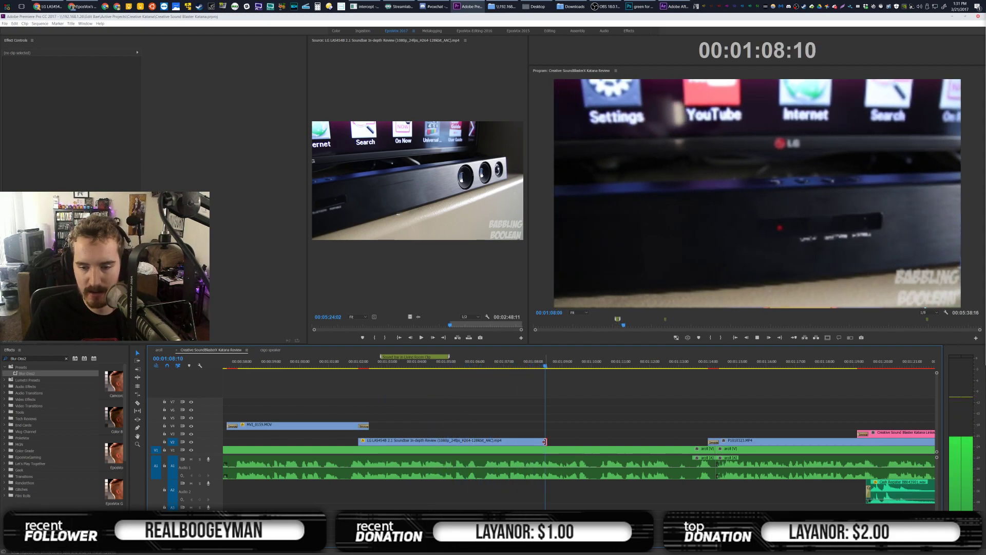
{"action": "key", "text": "space"}
Apply the Impact Flash preset to the end of the LG soundbar clip on Video 2 and save the project
{"action": "key", "text": "shift+f"}
{"action": "type", "text": "Impact Flash"}
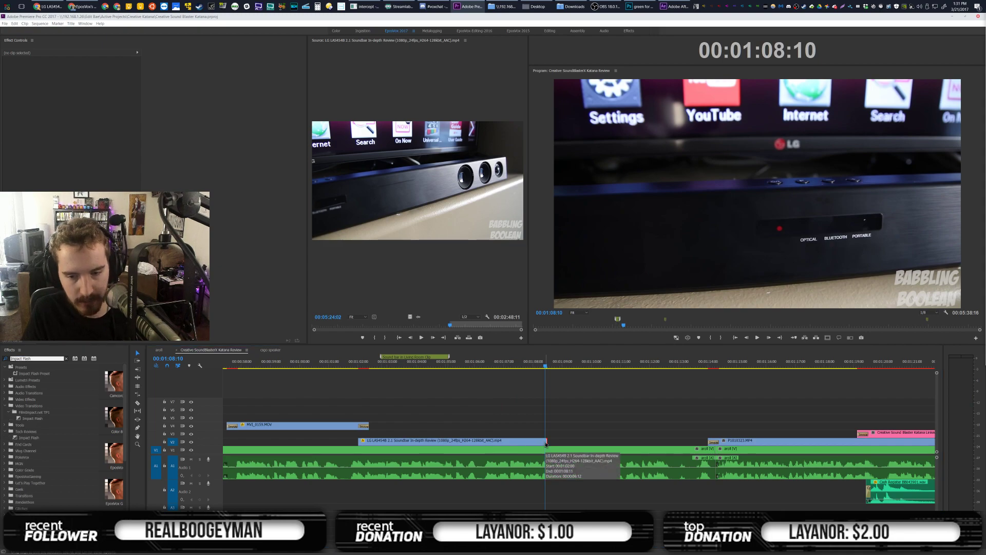
{"action": "left_click_drag", "start_coordinate": [34, 373], "coordinate": [545, 444]}
{"action": "left_click", "coordinate": [533, 363]}
{"action": "key", "text": "ctrl+s"}
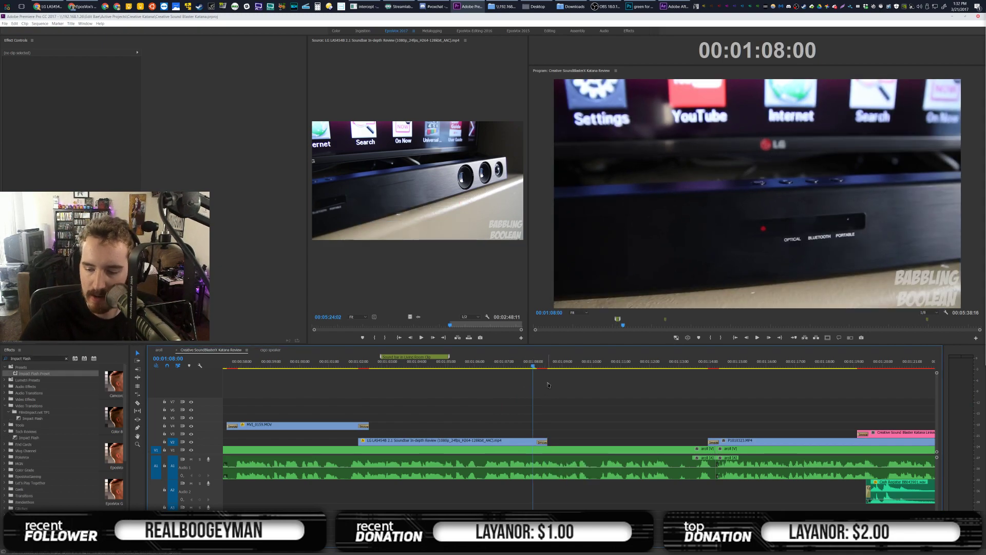
{"action": "key", "text": "ctrl+s"}
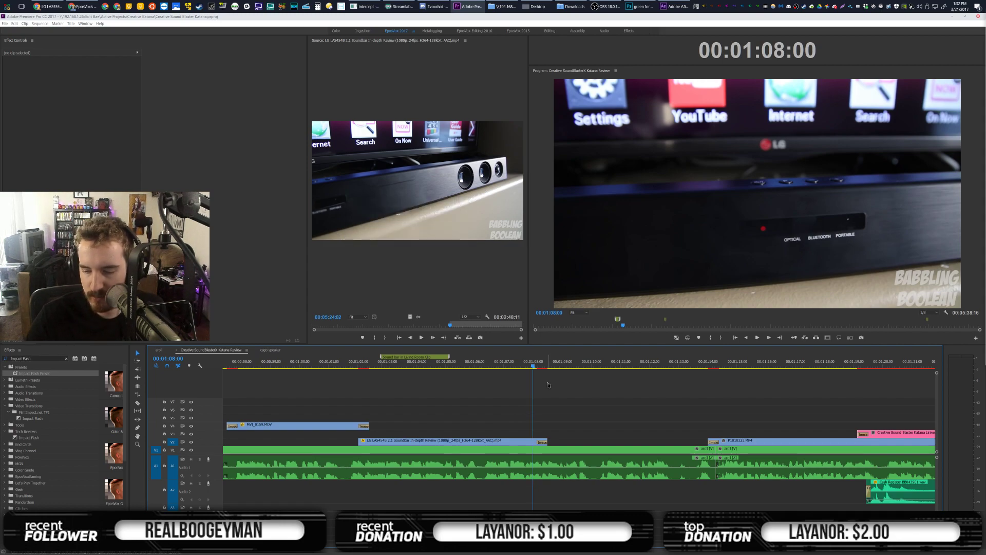
{"action": "key", "text": "alt+Tab"}
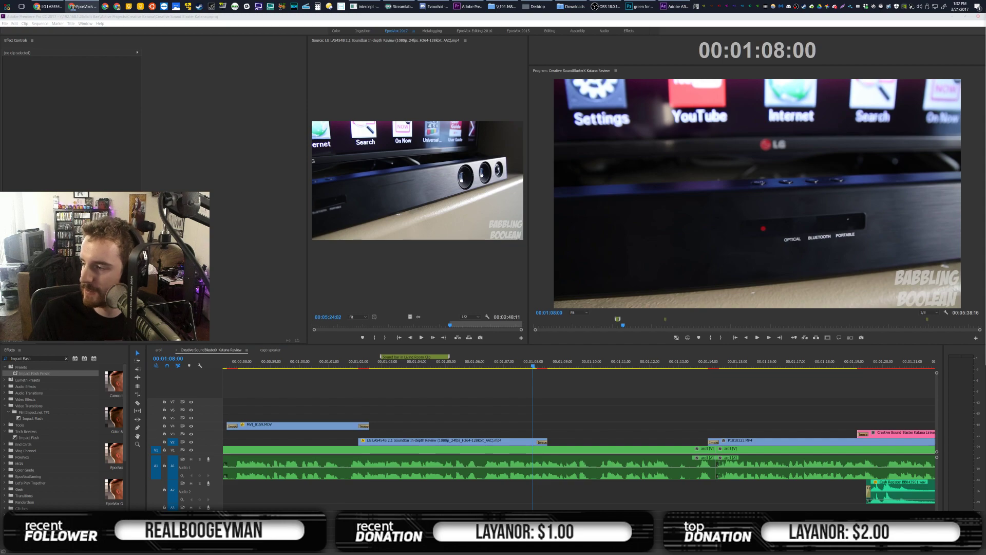
{"action": "key", "text": "alt+Tab"}
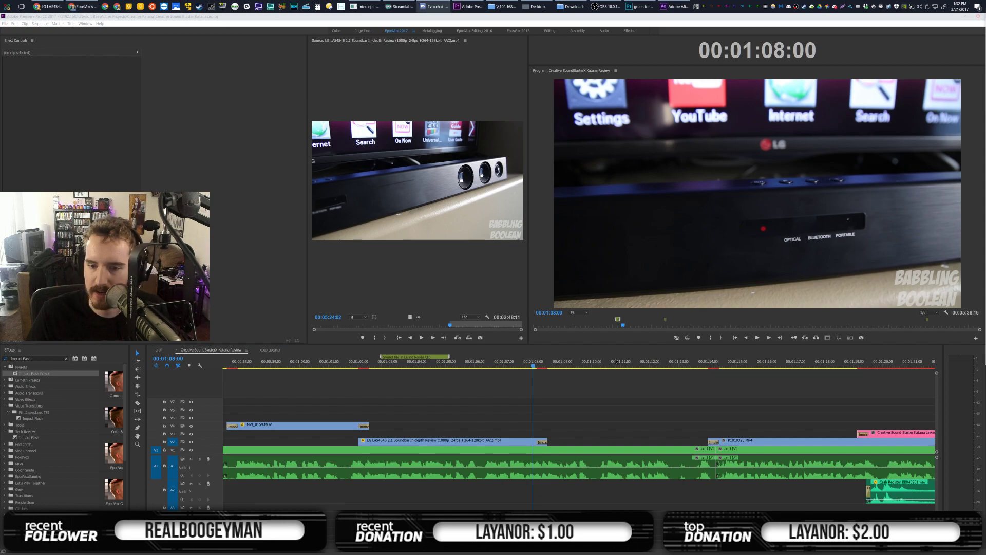
Play the sequence from 00:01:08:00, stop after the soundbar clip, park the playhead at 00:01:58:12 and save the project
{"action": "left_click", "coordinate": [597, 379]}
{"action": "key", "text": "space"}
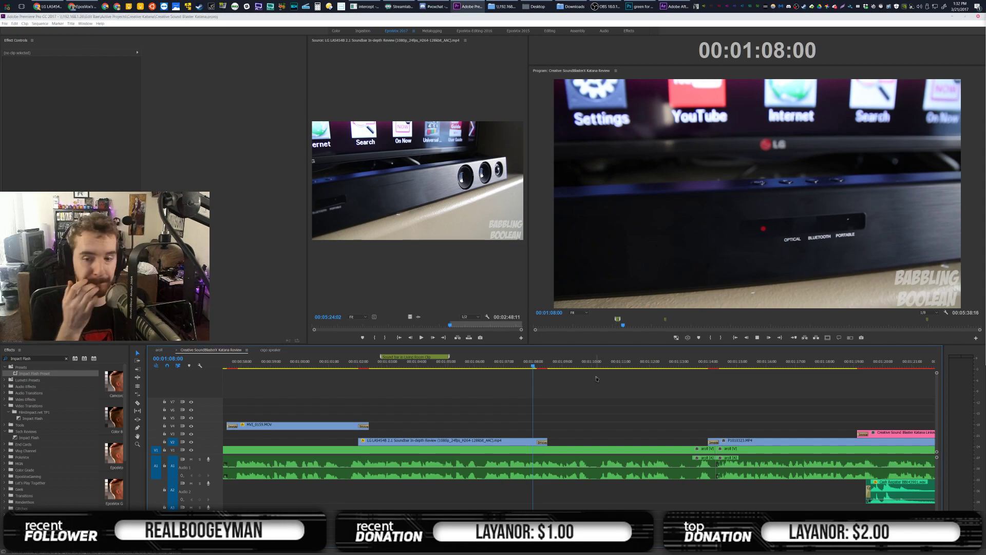
{"action": "key", "text": "space"}
{"action": "scroll", "coordinate": [607, 382], "scroll_direction": "down", "scroll_amount": 7}
{"action": "scroll", "coordinate": [684, 382], "scroll_direction": "down", "scroll_amount": 10}
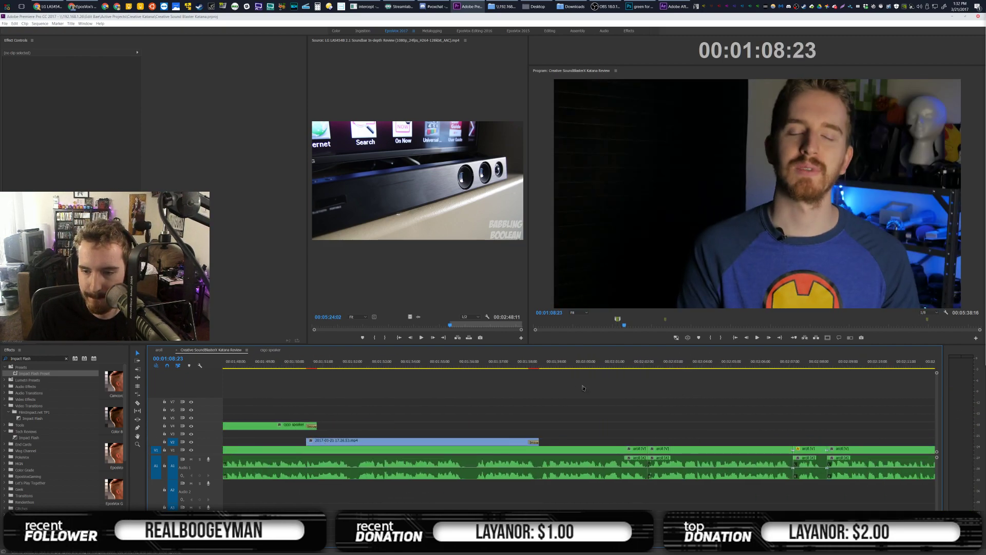
{"action": "left_click", "coordinate": [541, 363]}
{"action": "key", "text": "ctrl+s"}
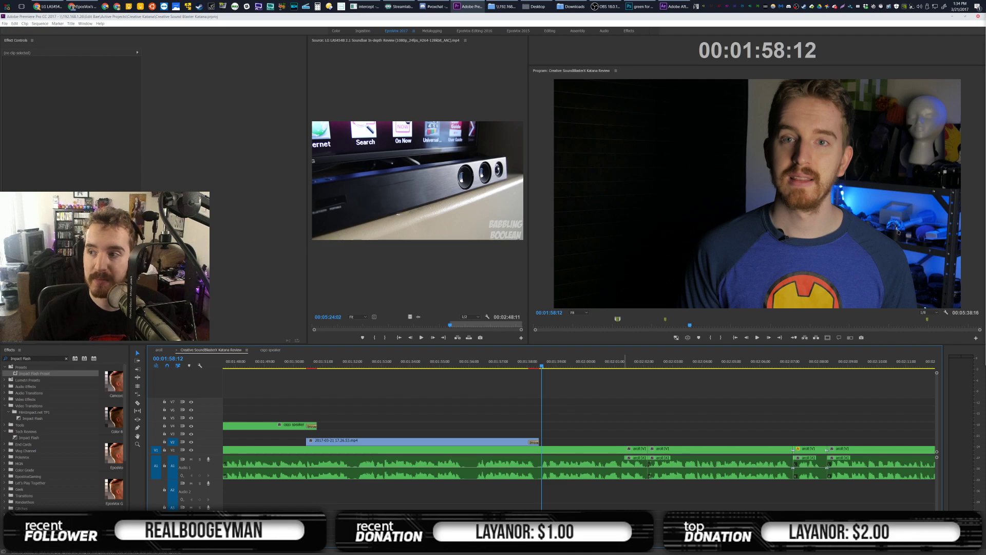
{"action": "key", "text": "alt+Tab"}
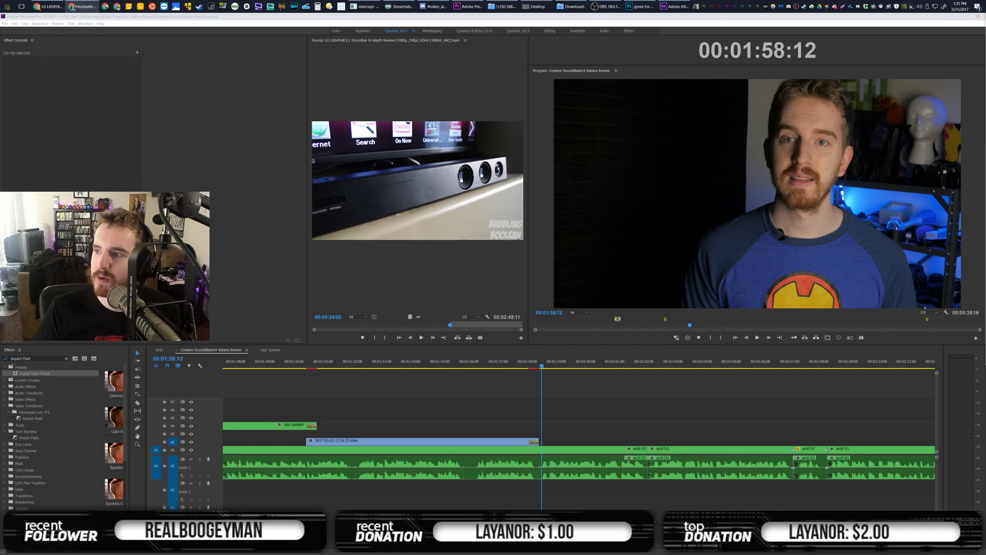
{"action": "left_click", "coordinate": [627, 415]}
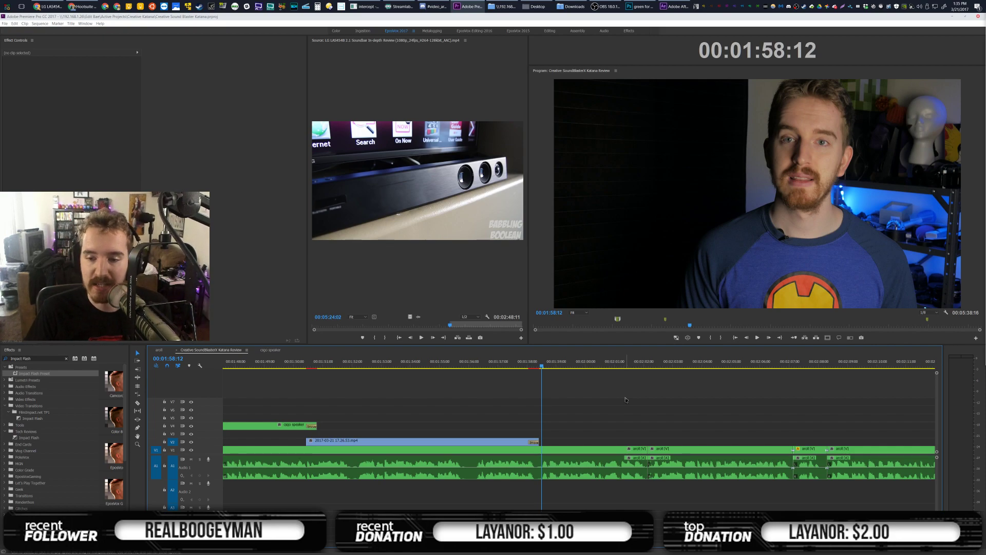
Play the narration from 00:01:58:12 to 00:02:06:15 to examine where more b-roll is needed
{"action": "scroll", "coordinate": [616, 395], "scroll_direction": "down", "scroll_amount": 2}
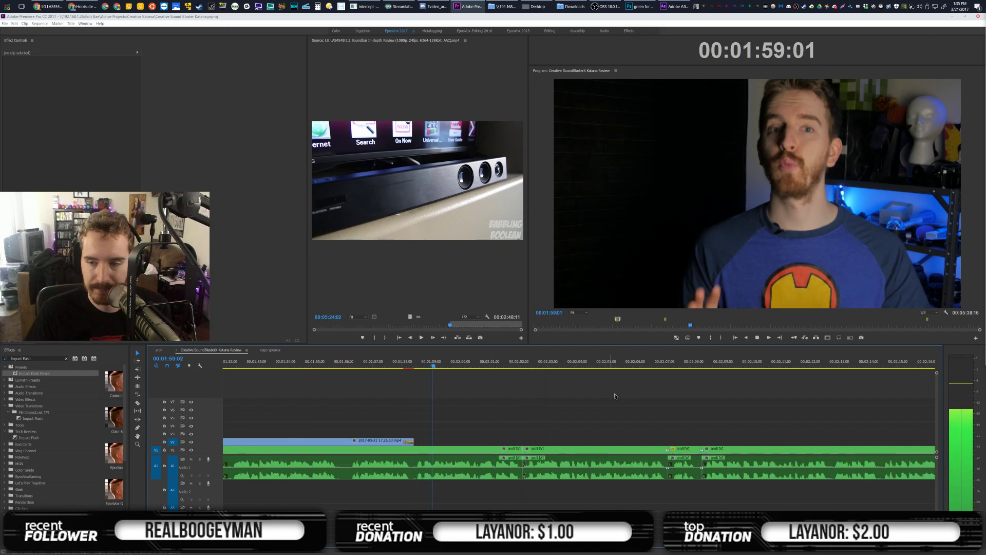
{"action": "scroll", "coordinate": [514, 405], "scroll_direction": "down", "scroll_amount": 2}
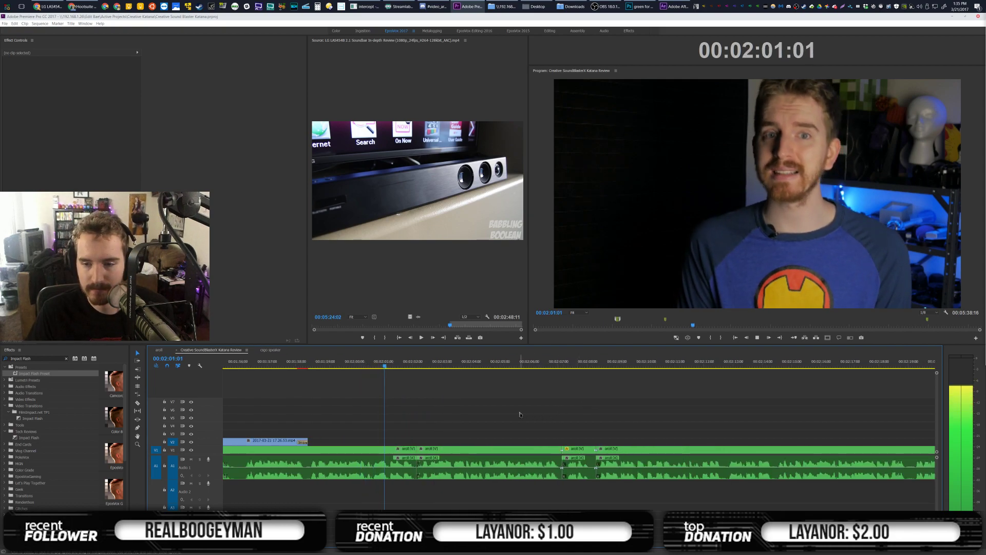
{"action": "scroll", "coordinate": [407, 440], "scroll_direction": "up", "scroll_amount": 7}
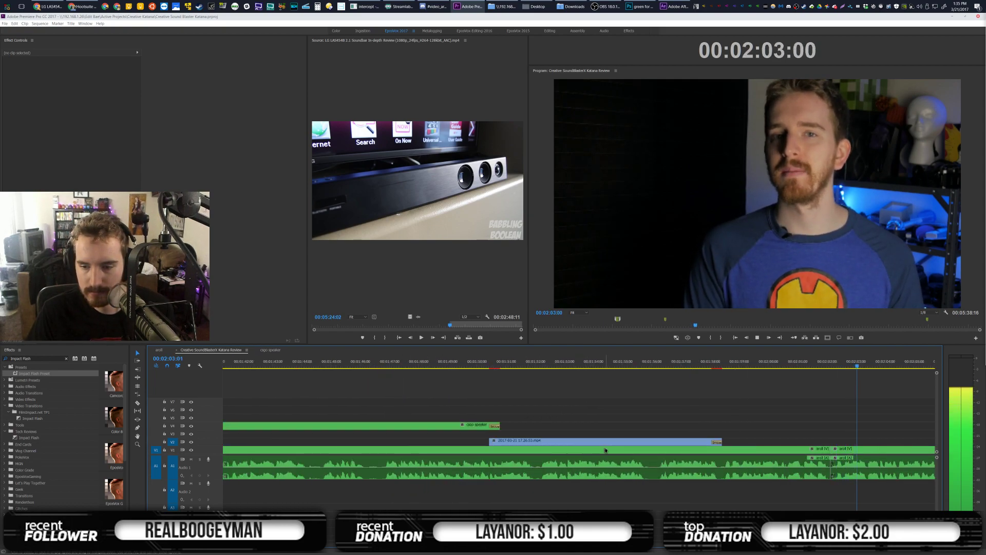
{"action": "scroll", "coordinate": [407, 440], "scroll_direction": "down", "scroll_amount": 5}
{"action": "scroll", "coordinate": [594, 453], "scroll_direction": "down", "scroll_amount": 2}
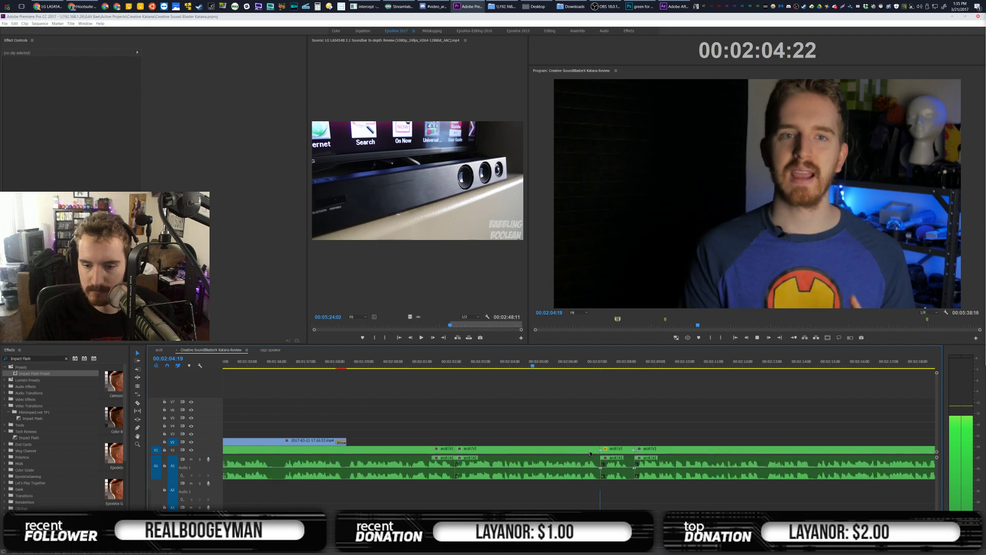
{"action": "key", "text": "space"}
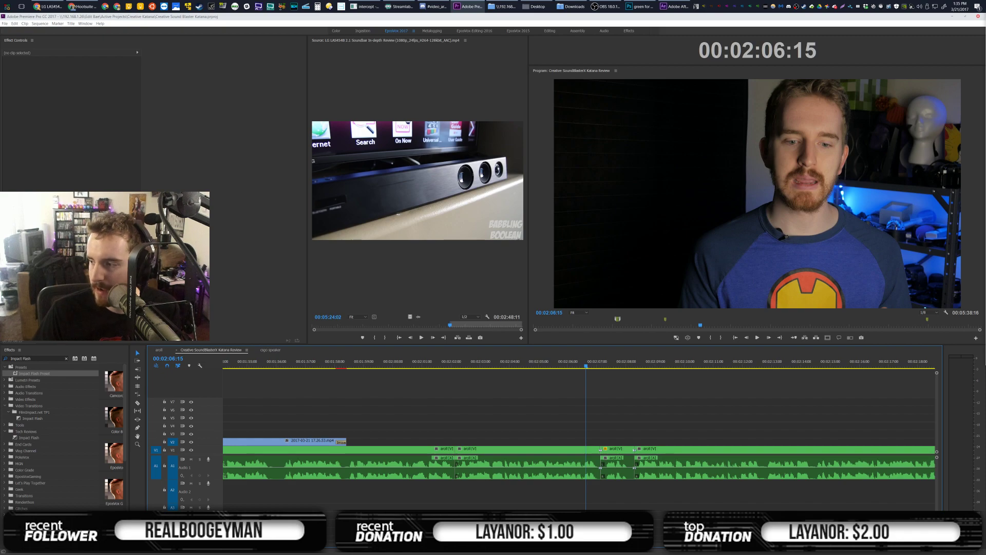
Load P1010328.MP4 as the source clip and mark its in point at 00:00:02:06
{"action": "left_click_drag", "start_coordinate": [400, 327], "coordinate": [344, 328]}
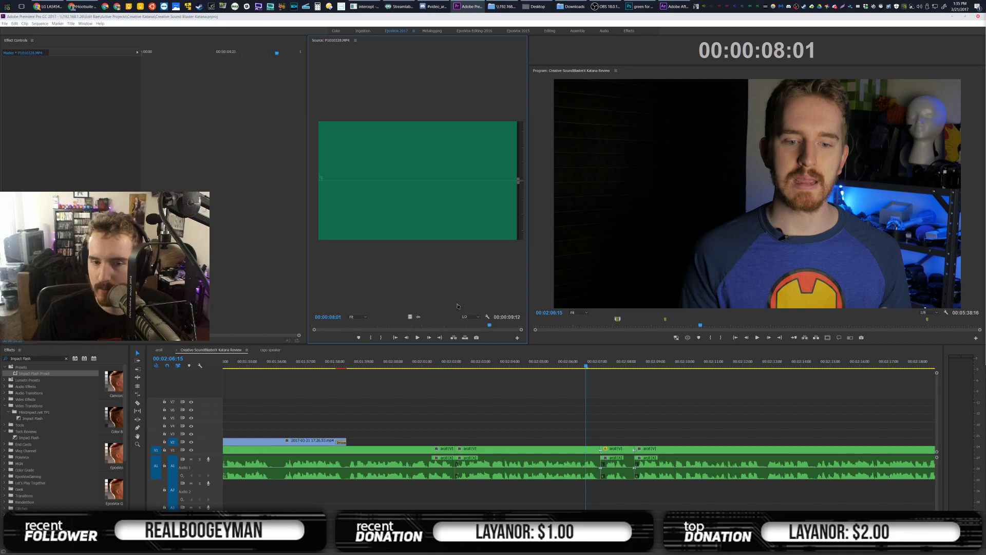
{"action": "left_click", "coordinate": [324, 326]}
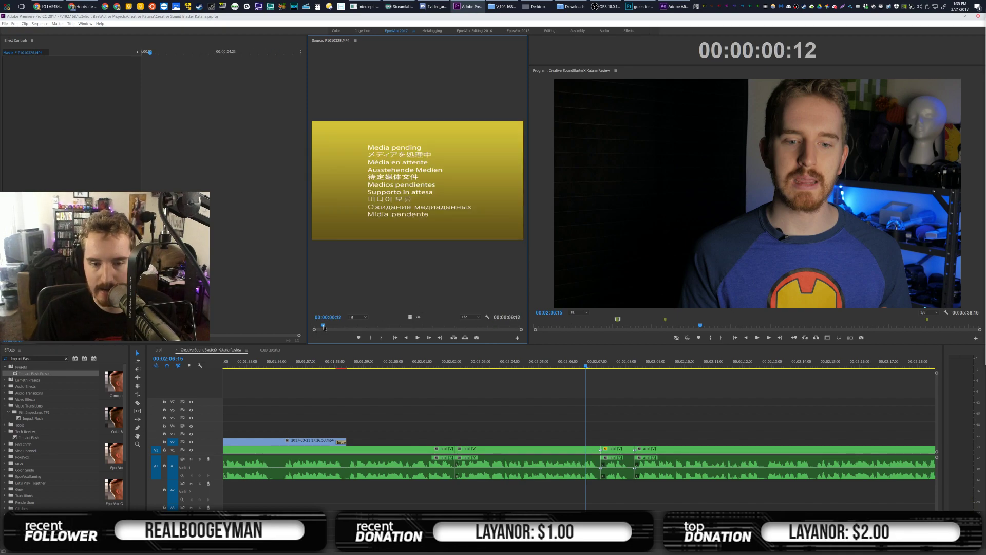
{"action": "left_click_drag", "start_coordinate": [324, 327], "coordinate": [362, 328]}
{"action": "key", "text": "i"}
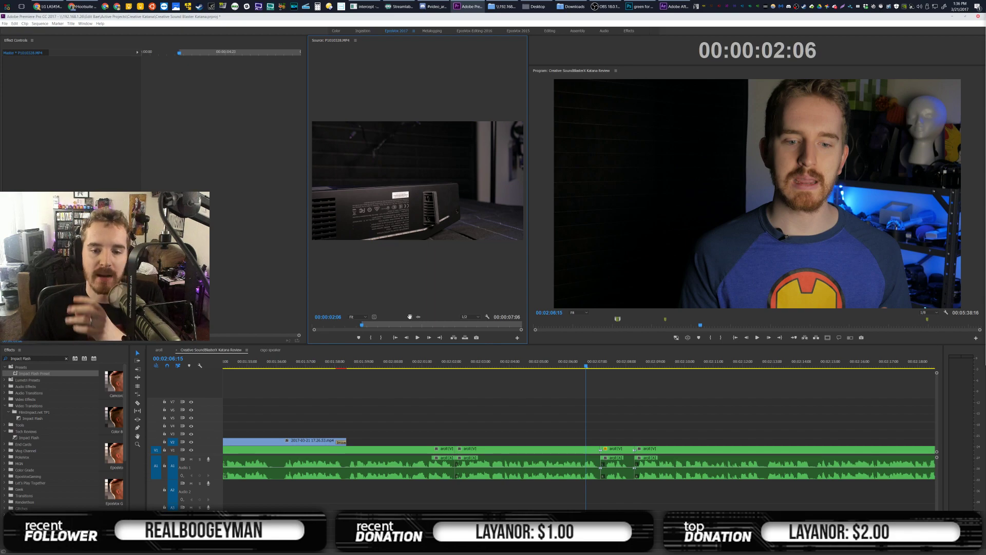
Play the narration from 00:01:58:21 and place the video of P1010328.MP4 on Video 2 at 00:02:01:16
{"action": "left_click", "coordinate": [360, 362]}
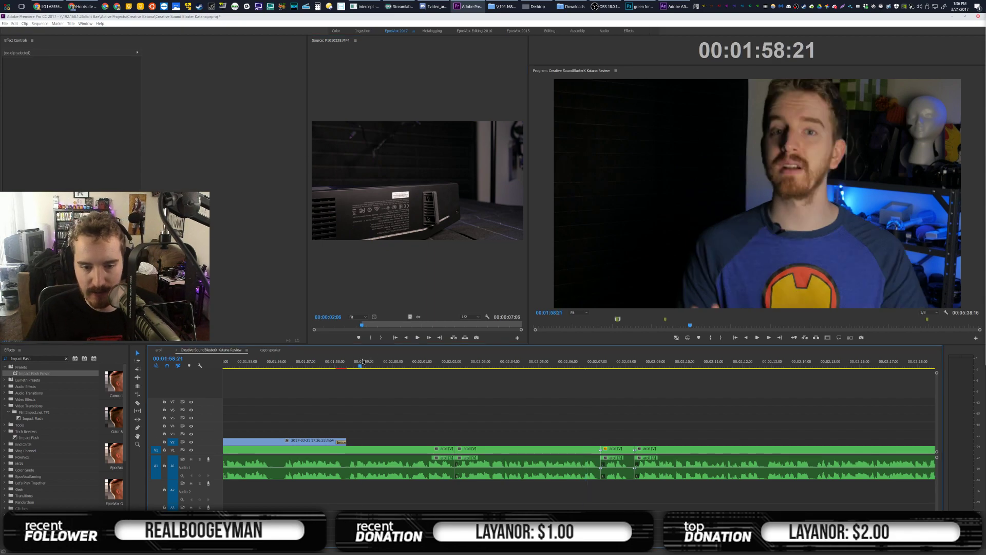
{"action": "key", "text": "space"}
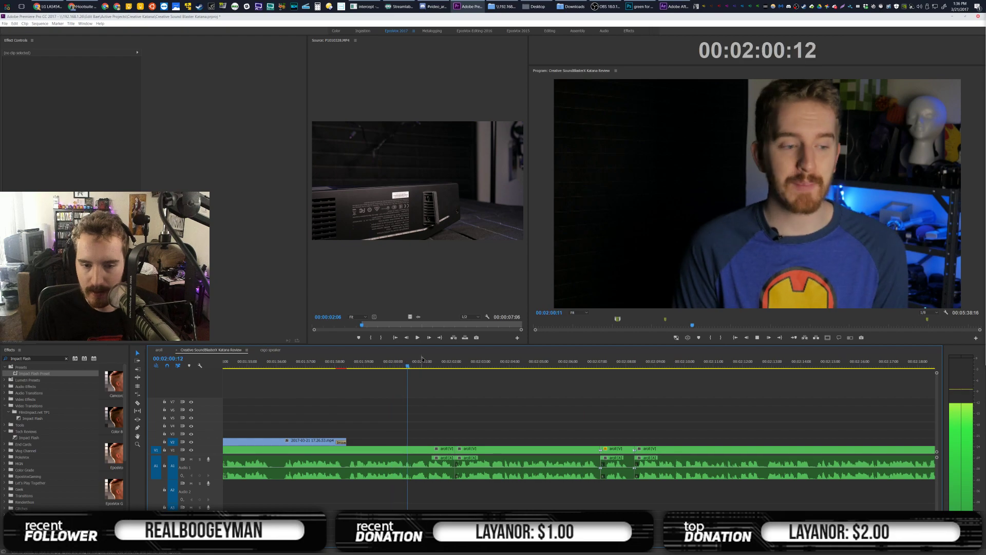
{"action": "left_click_drag", "start_coordinate": [410, 316], "coordinate": [442, 440]}
{"action": "key", "text": "space"}
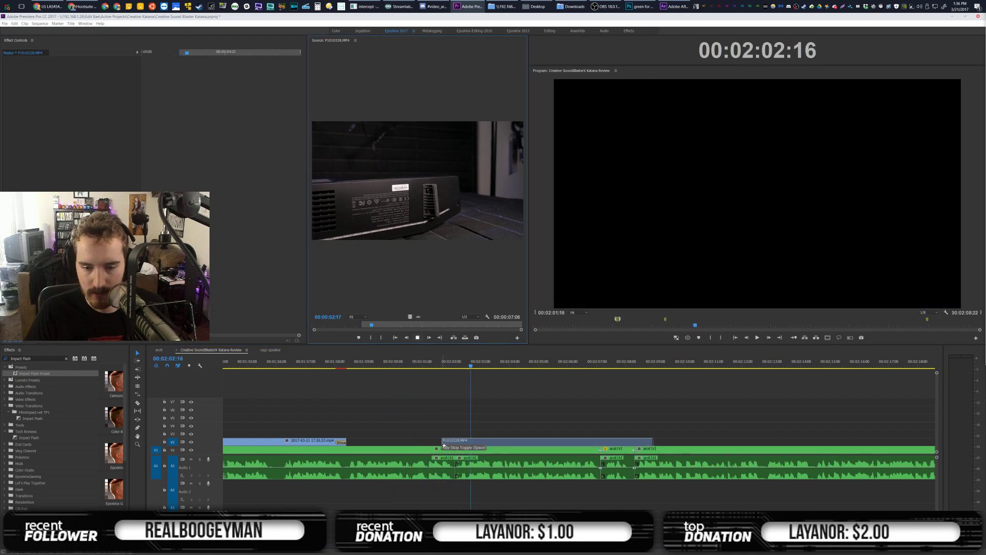
{"action": "left_click", "coordinate": [445, 395]}
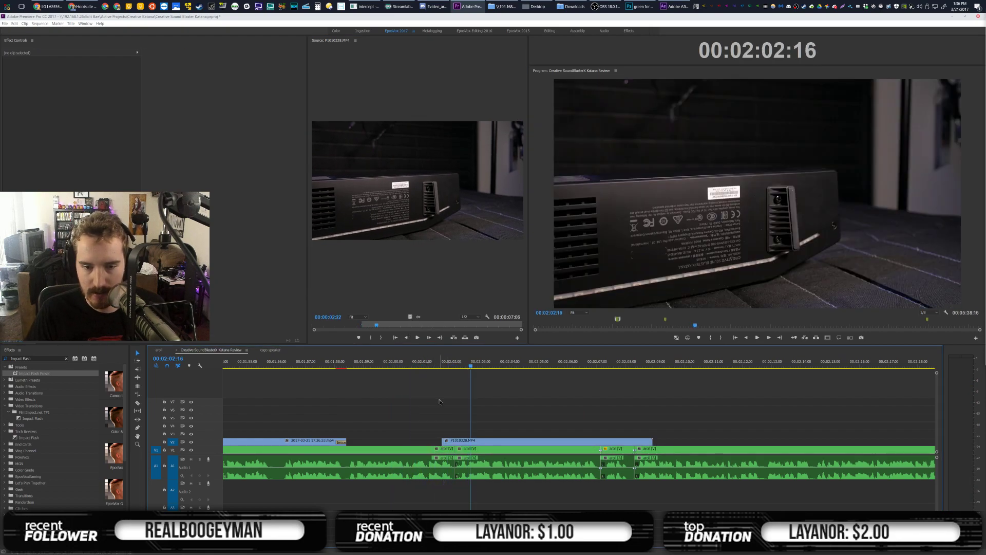
Apply the blur dissolve preset to the start of the P1010328.MP4 clip on Video 2 and save the project
{"action": "key", "text": "space"}
{"action": "left_click", "coordinate": [446, 365]}
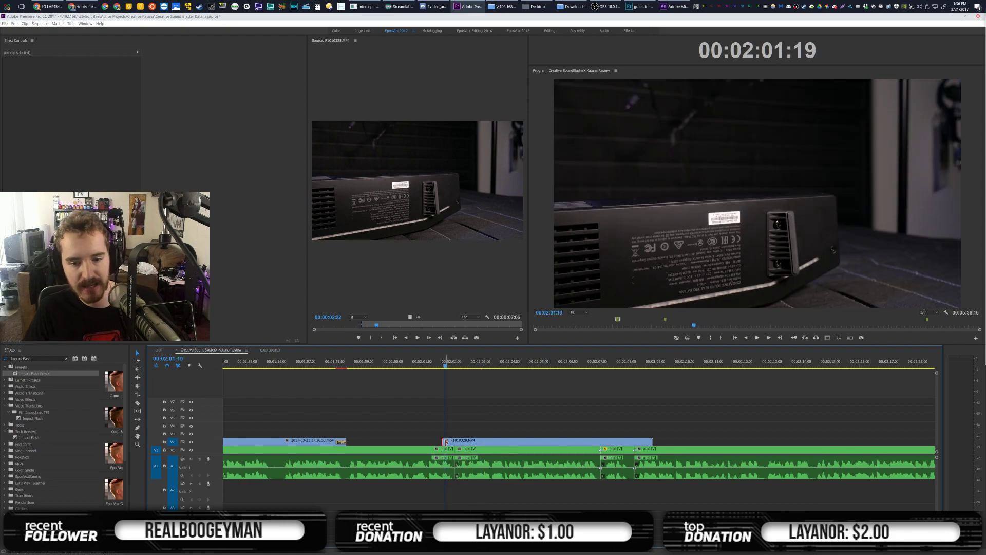
{"action": "key", "text": "shift+f"}
{"action": "type", "text": "Blur-Diss2"}
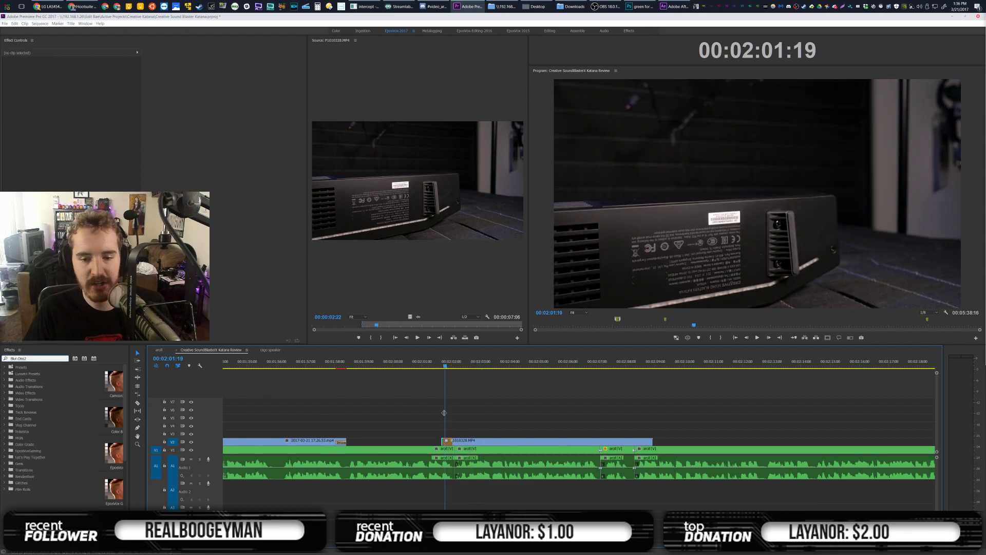
{"action": "left_click_drag", "start_coordinate": [26, 374], "coordinate": [445, 442]}
{"action": "left_click", "coordinate": [439, 402]}
{"action": "key", "text": "ctrl+s"}
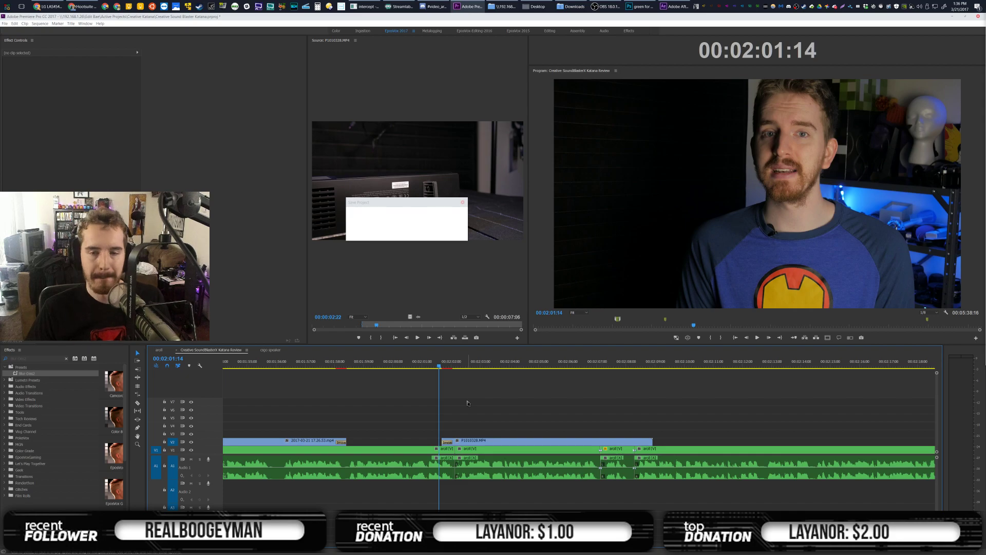
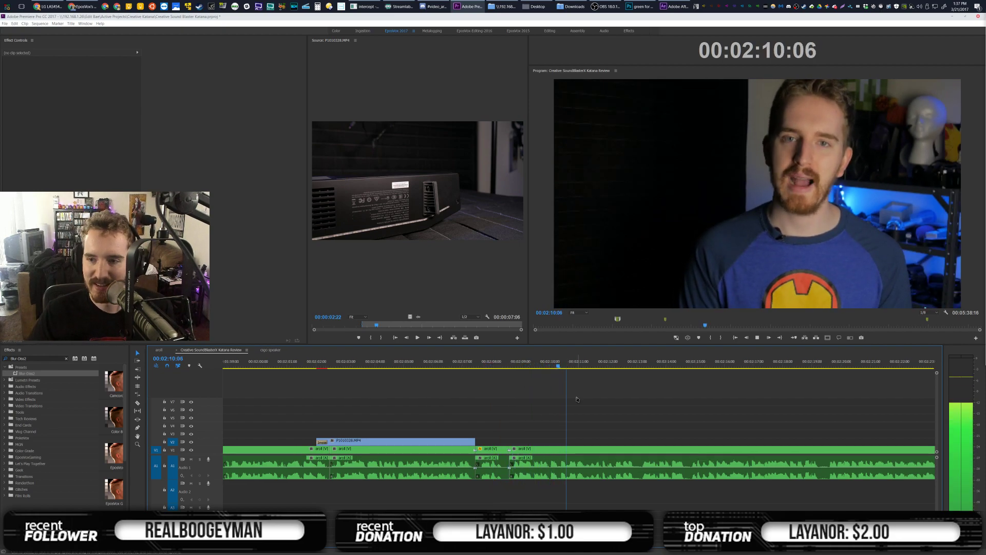
Stop playback at 00:02:10:19, past the P1010328.MP4 clip, and save the project
{"action": "scroll", "coordinate": [577, 399], "scroll_direction": "down", "scroll_amount": 3}
{"action": "key", "text": "space"}
{"action": "key", "text": "ctrl+s"}
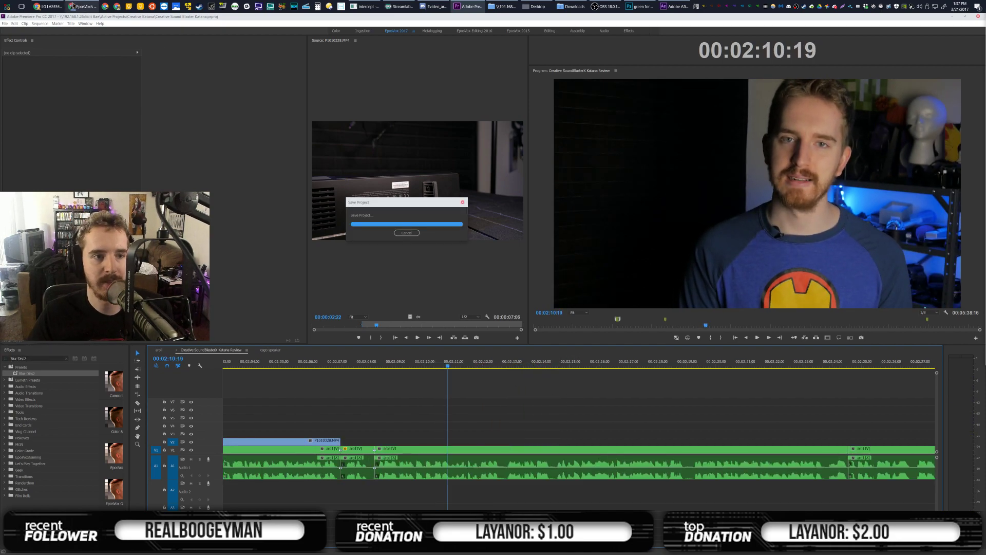
Switch to Chrome and open Creative's Sound BlasterX Katana page in a new tab
{"action": "left_click", "coordinate": [51, 6]}
{"action": "key", "text": "ctrl+t"}
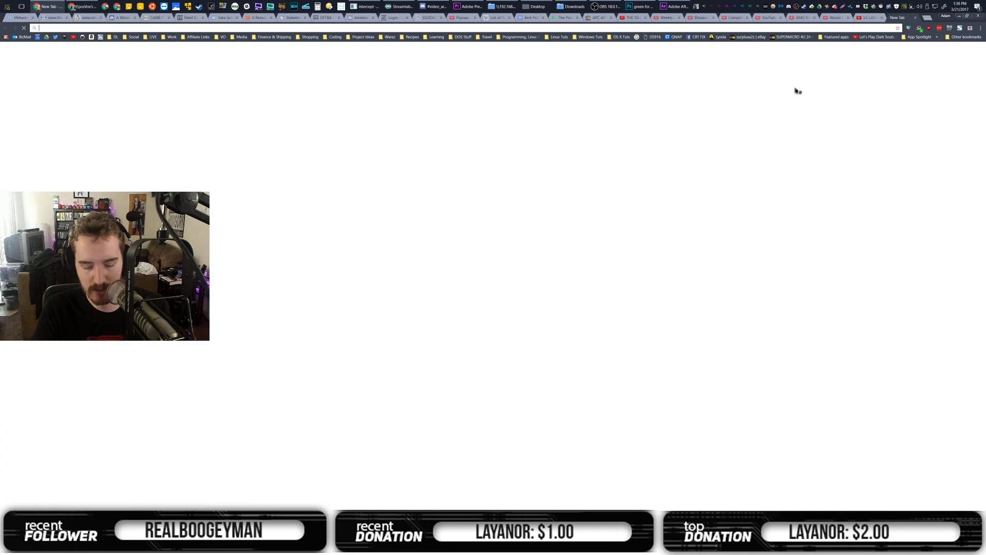
{"action": "type", "text": "creative sound bla"}
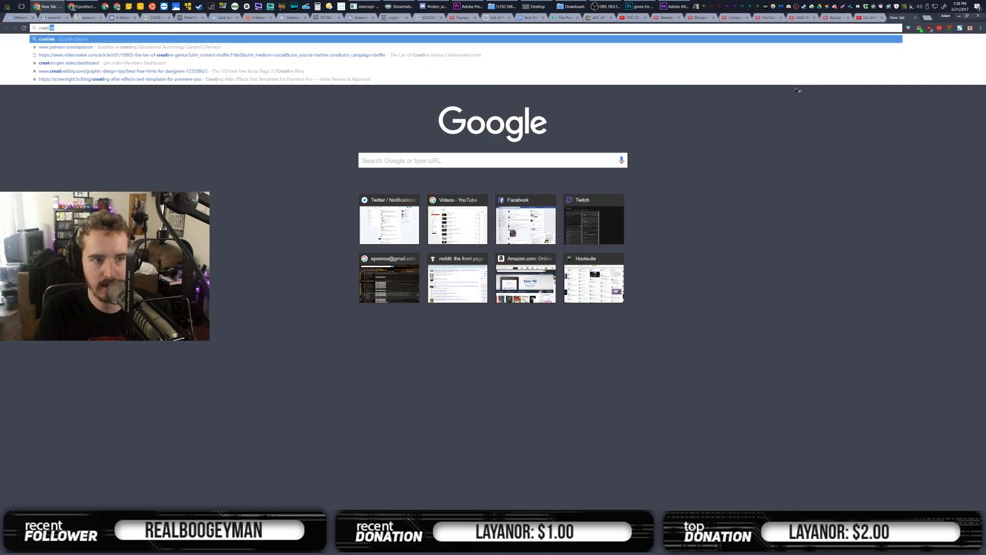
{"action": "type", "text": "sterx katana review"}
{"action": "key", "text": "Down"}
{"action": "key", "text": "Return"}
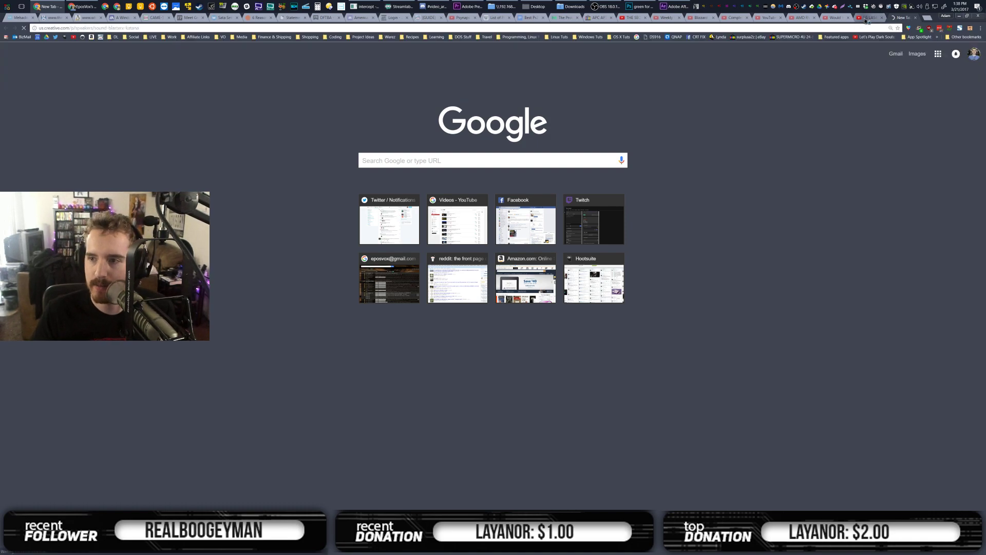
Open the YouTube channel's own video list (youtube.com/my_videos) in another new tab
{"action": "key", "text": "ctrl+t"}
{"action": "type", "text": "youtube.com/"}
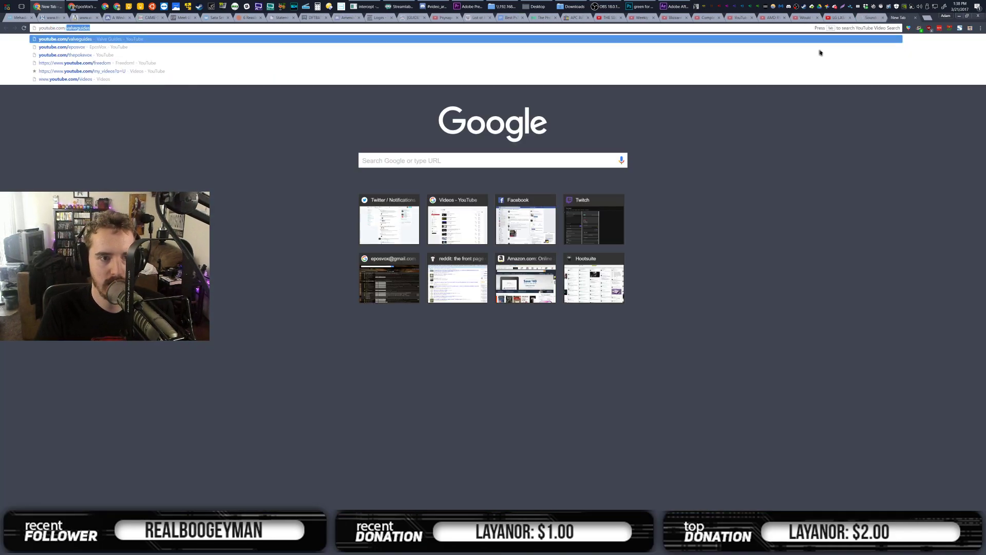
{"action": "key", "text": "Down"}
{"action": "key", "text": "Down"}
{"action": "key", "text": "Down"}
{"action": "key", "text": "Down"}
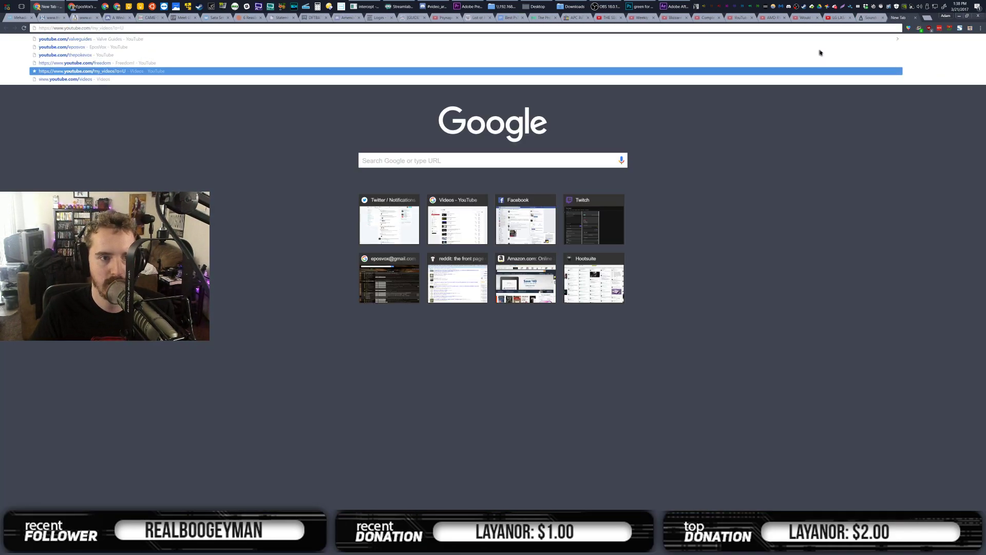
{"action": "key", "text": "Return"}
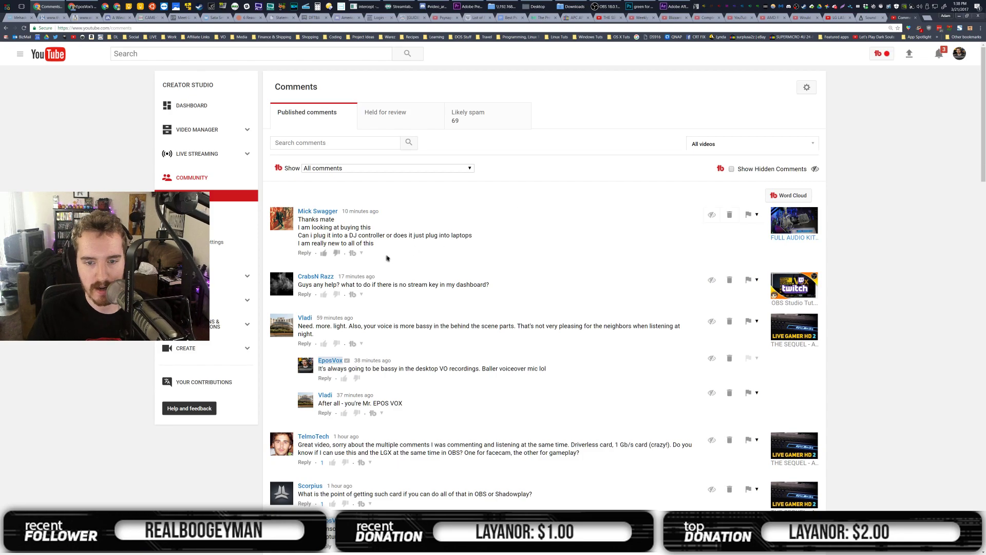
Reply to the newest comment about the DJ controller: "As long as DJ controller had XLR or 3.5mm input, it's good."
{"action": "left_click", "coordinate": [304, 252]}
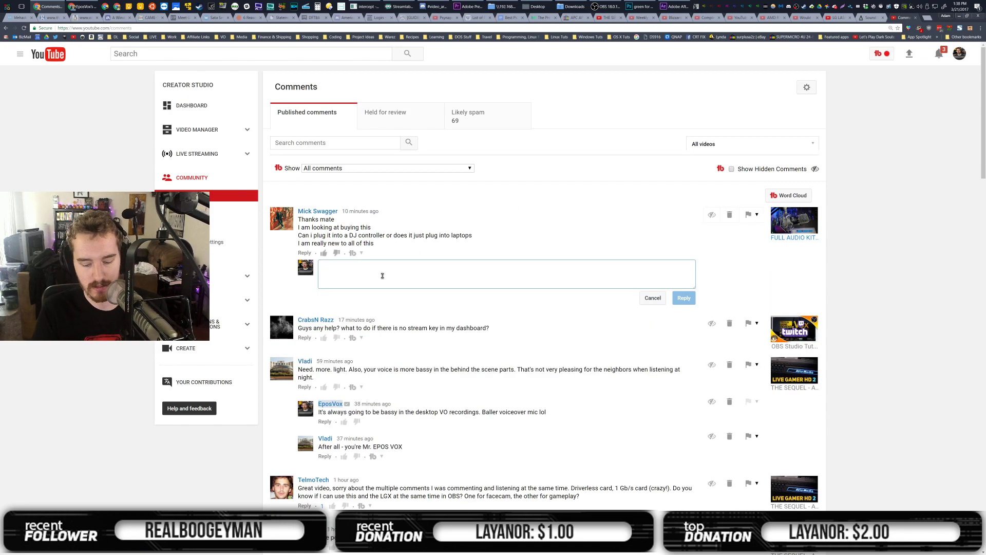
{"action": "type", "text": "As"}
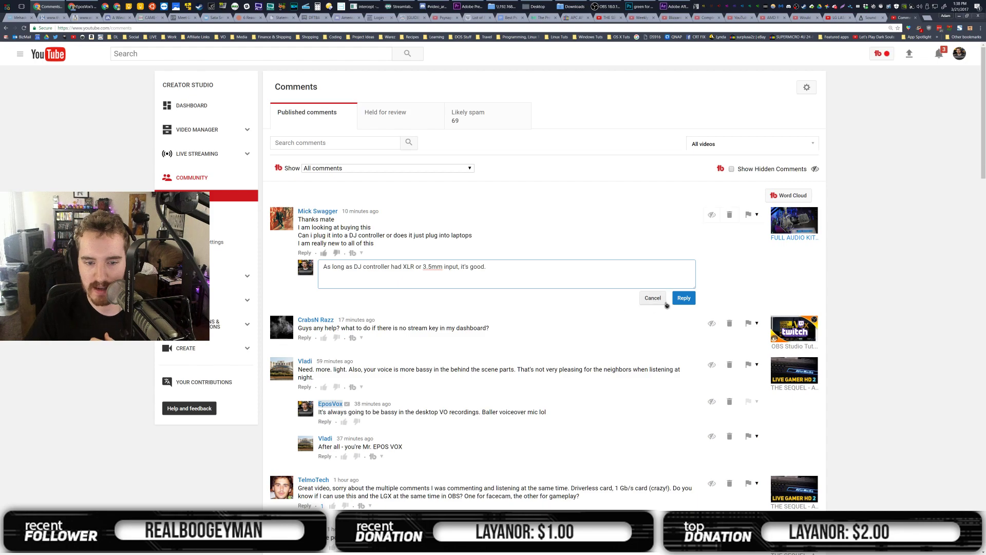
{"action": "left_click", "coordinate": [680, 297]}
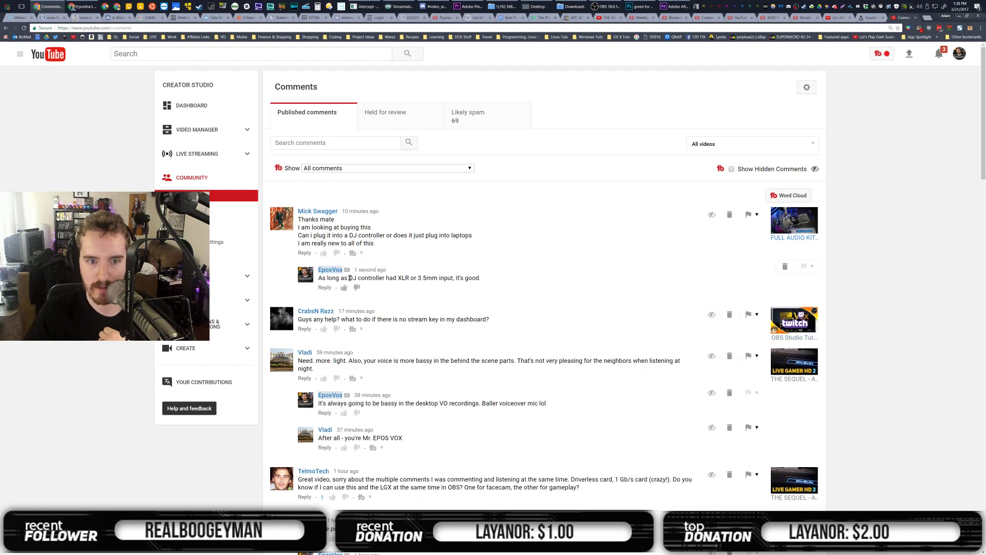
Reply to the stream key question: "Twitch . tv / yourname / Dashboard now, then click settings at the top"
{"action": "left_click", "coordinate": [305, 329]}
{"action": "type", "text": "S"}
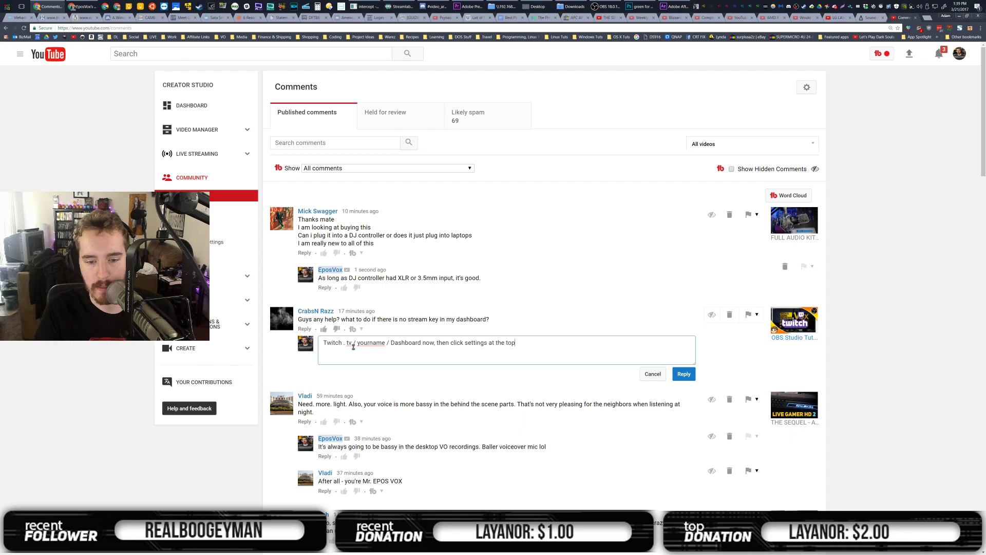
{"action": "left_click", "coordinate": [681, 377]}
Reply "xD" to the "After all - you're Mr. EPOS VOX" comment
{"action": "scroll", "coordinate": [337, 371], "scroll_direction": "down", "scroll_amount": 3}
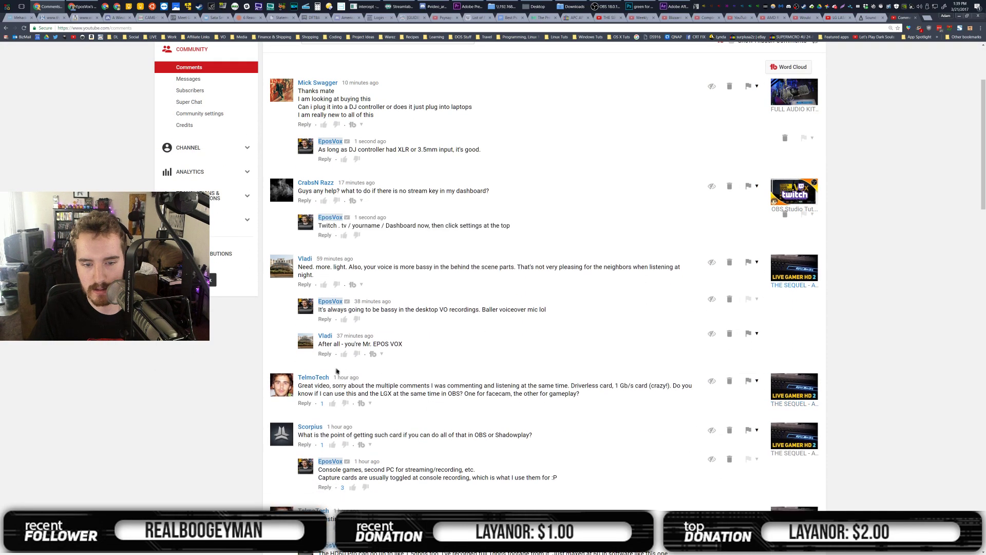
{"action": "left_click", "coordinate": [324, 354]}
{"action": "type", "text": "xD"}
{"action": "left_click", "coordinate": [687, 399]}
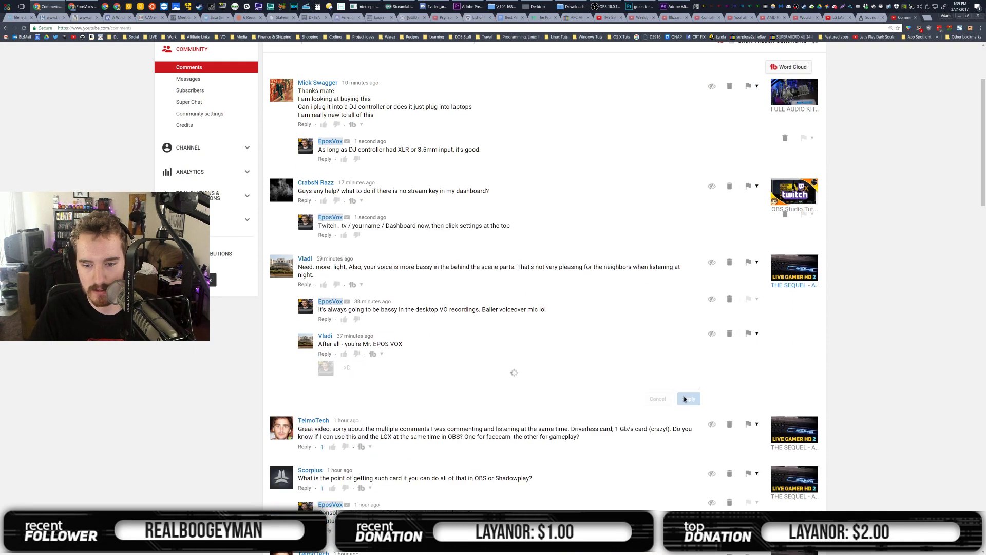
Reply "Yep, sure can!" to the question about using this card and the LGX together in OBS
{"action": "scroll", "coordinate": [571, 420], "scroll_direction": "down", "scroll_amount": 1}
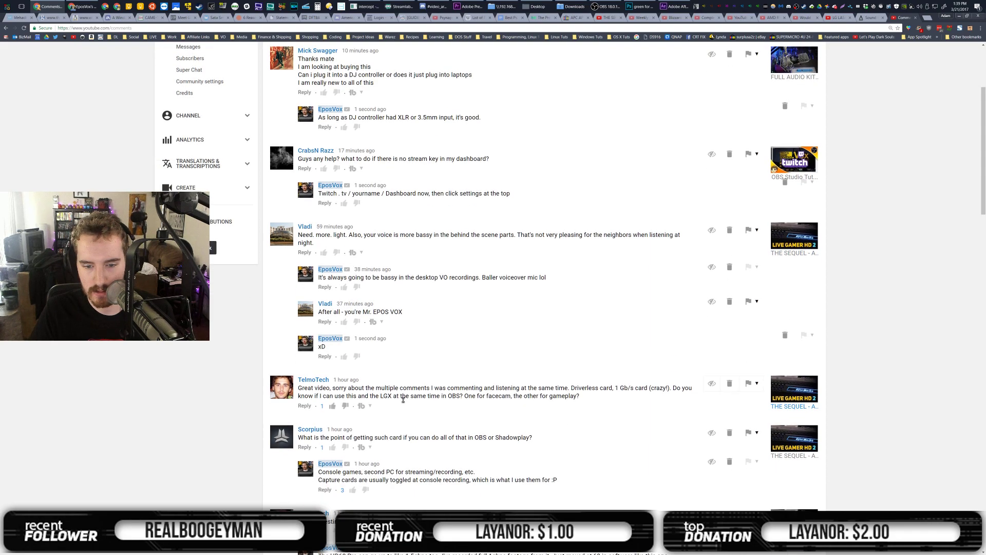
{"action": "left_click", "coordinate": [304, 405]}
{"action": "type", "text": "Yep, sure cam"}
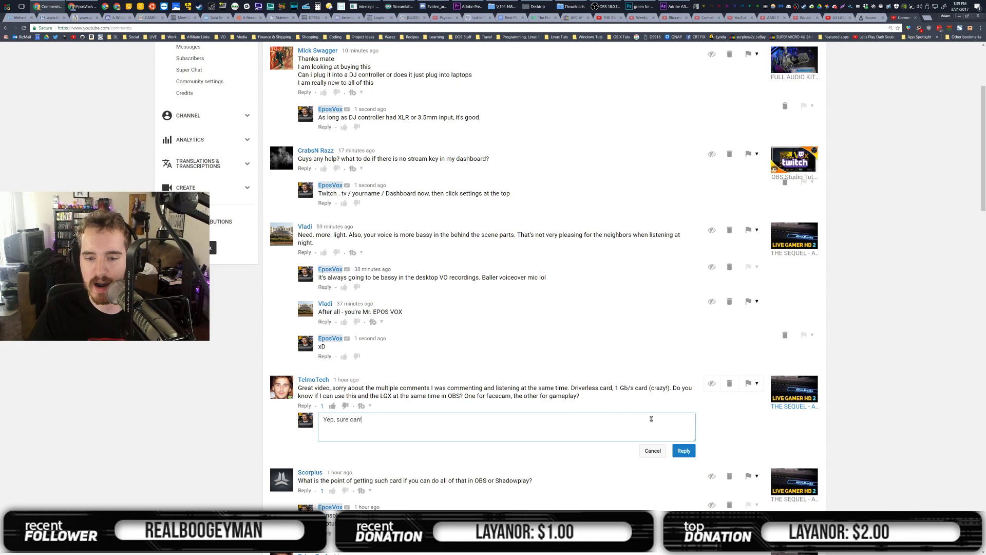
{"action": "left_click", "coordinate": [683, 449]}
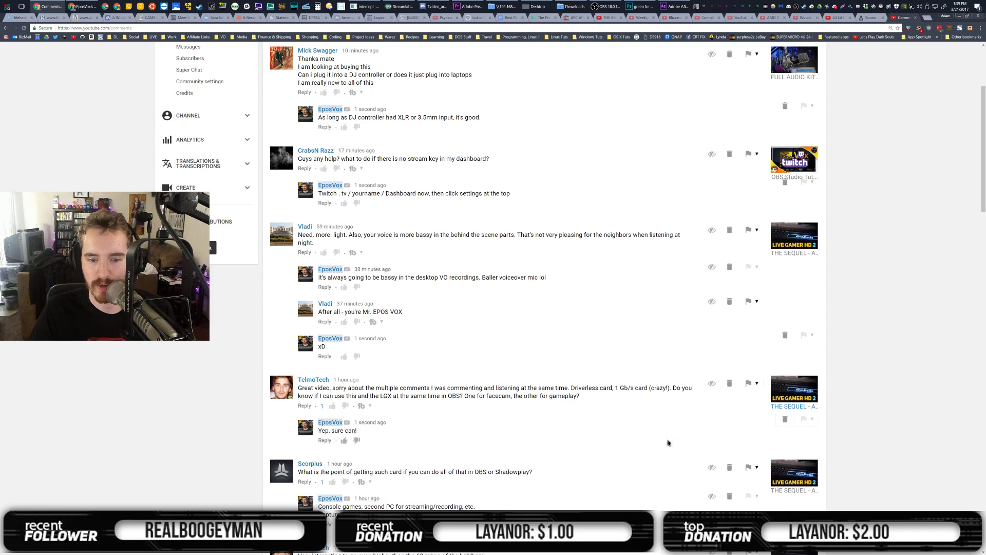
Check the channel's YouTube notifications and close the list again
{"action": "scroll", "coordinate": [668, 281], "scroll_direction": "up", "scroll_amount": 3}
{"action": "left_click", "coordinate": [936, 57]}
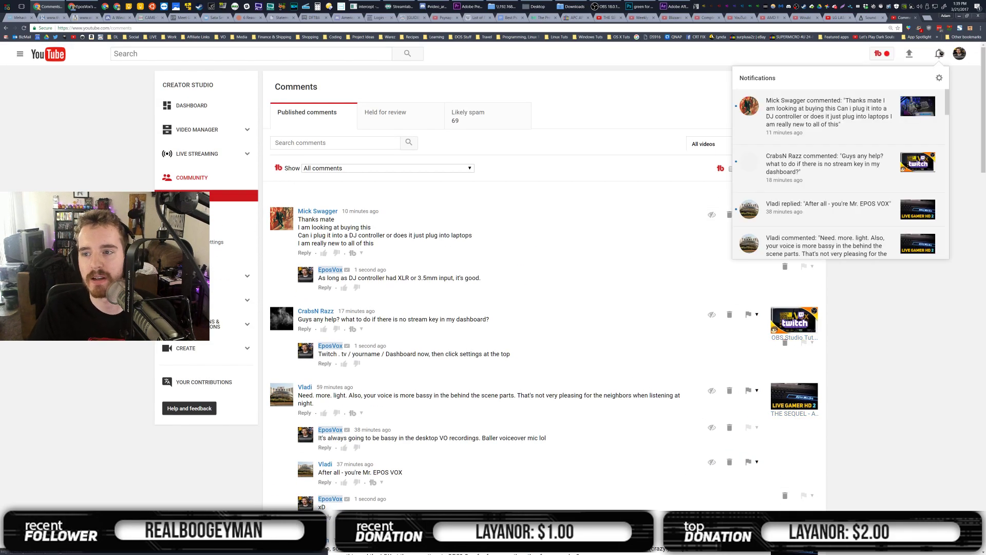
{"action": "left_click", "coordinate": [677, 95]}
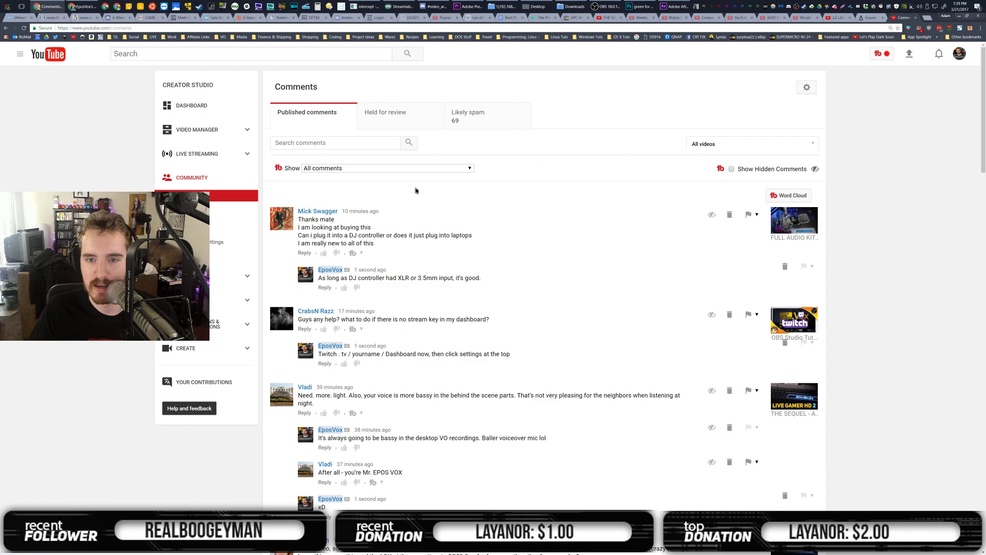
Go through Creative's Sound BlasterX Katana page down to the High Resolution 24-bit Audio section, looking for usable b-roll graphics
{"action": "left_click", "coordinate": [866, 18]}
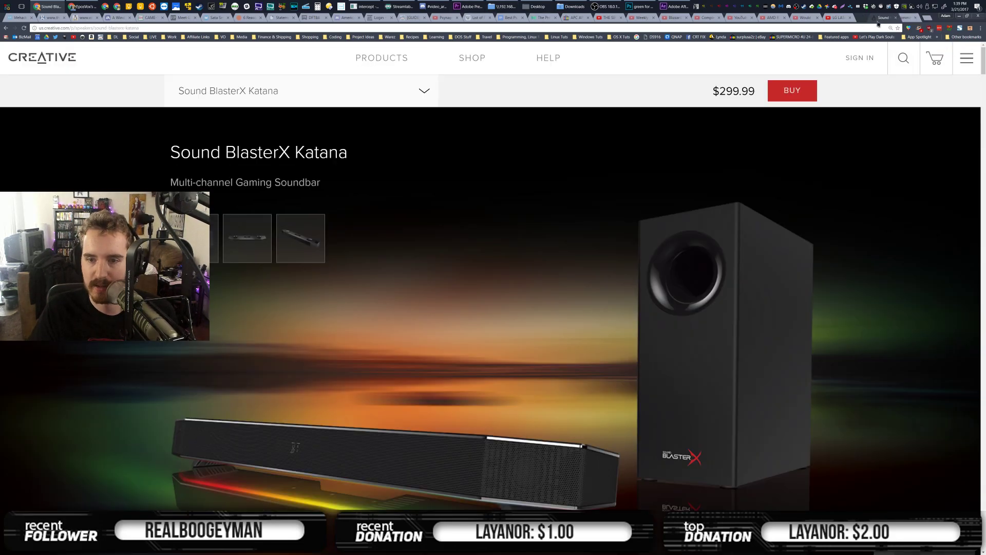
{"action": "scroll", "coordinate": [412, 291], "scroll_direction": "down", "scroll_amount": 10}
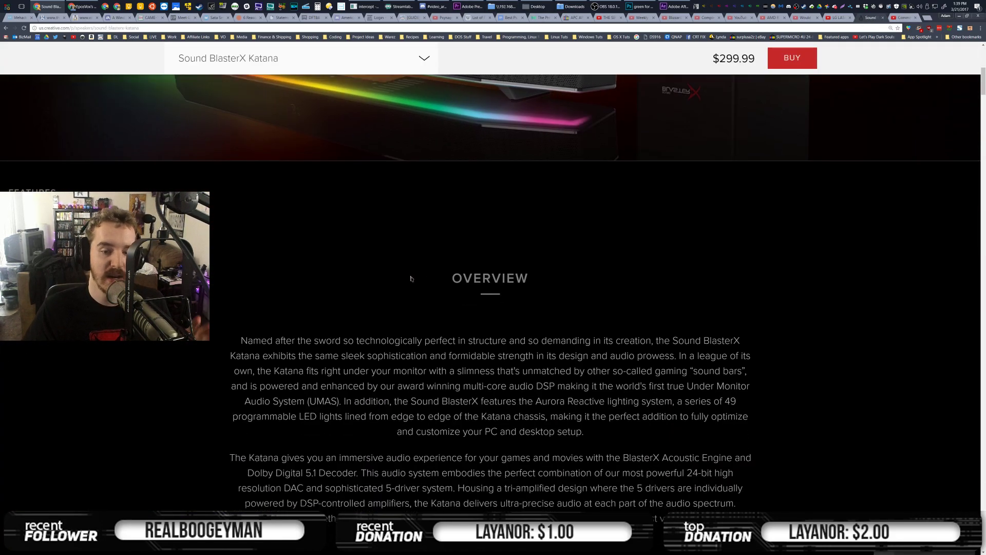
{"action": "scroll", "coordinate": [412, 291], "scroll_direction": "down", "scroll_amount": 10}
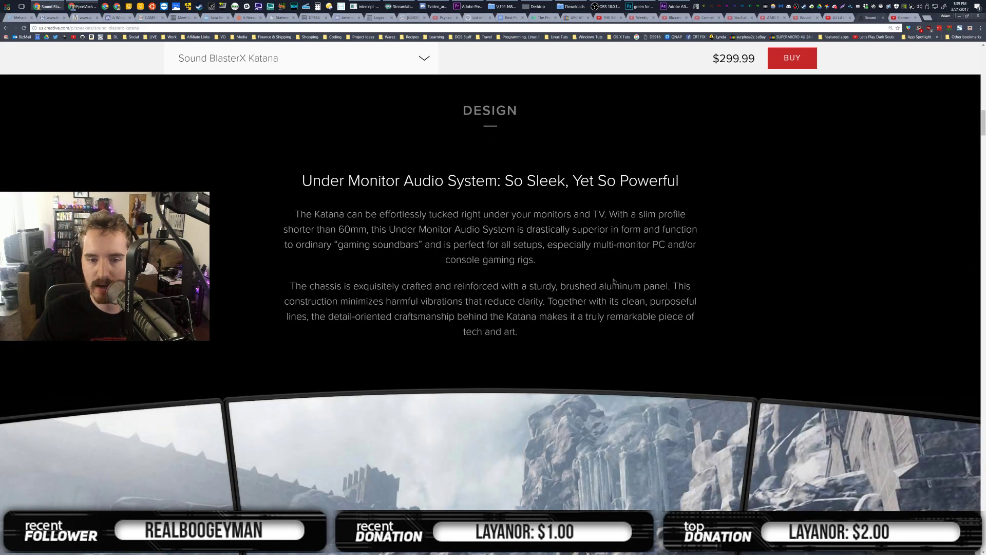
{"action": "scroll", "coordinate": [614, 278], "scroll_direction": "down", "scroll_amount": 12}
{"action": "scroll", "coordinate": [543, 296], "scroll_direction": "down", "scroll_amount": 10}
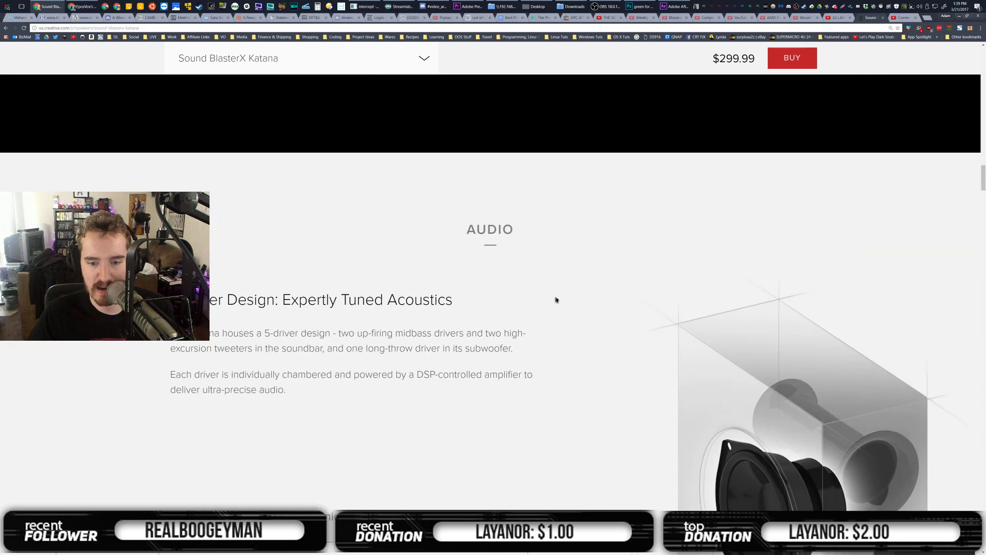
{"action": "scroll", "coordinate": [552, 302], "scroll_direction": "up", "scroll_amount": 3}
{"action": "scroll", "coordinate": [552, 302], "scroll_direction": "down", "scroll_amount": 12}
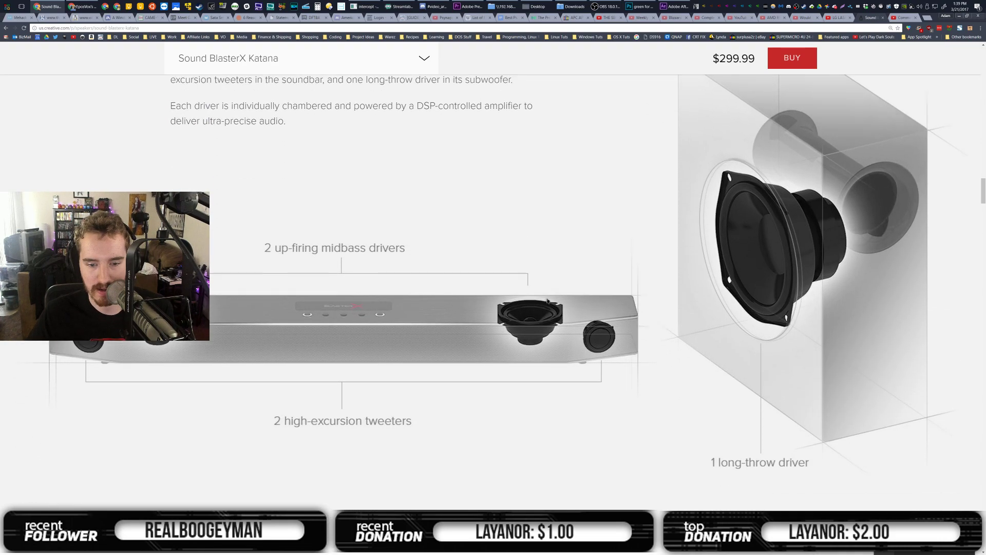
{"action": "scroll", "coordinate": [548, 299], "scroll_direction": "down", "scroll_amount": 15}
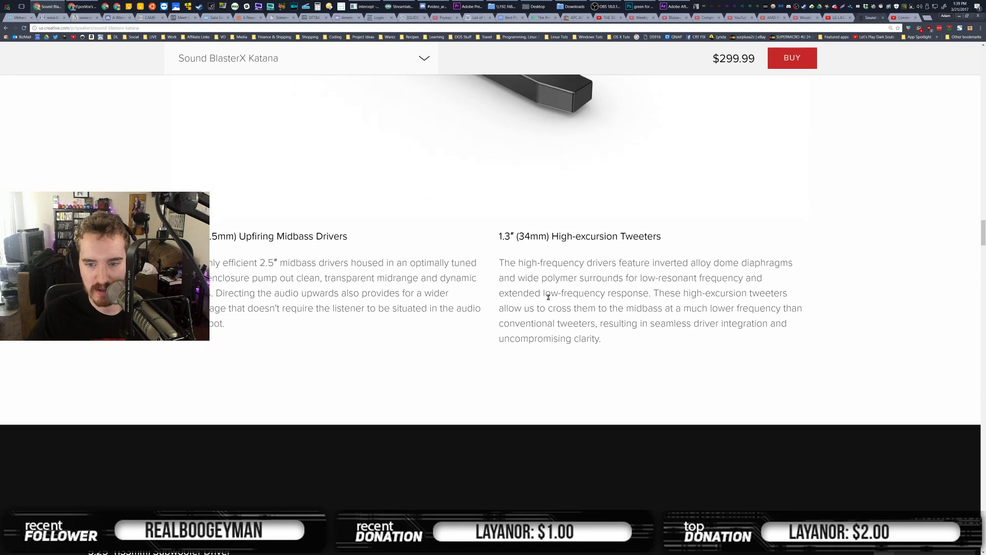
{"action": "scroll", "coordinate": [548, 299], "scroll_direction": "down", "scroll_amount": 11}
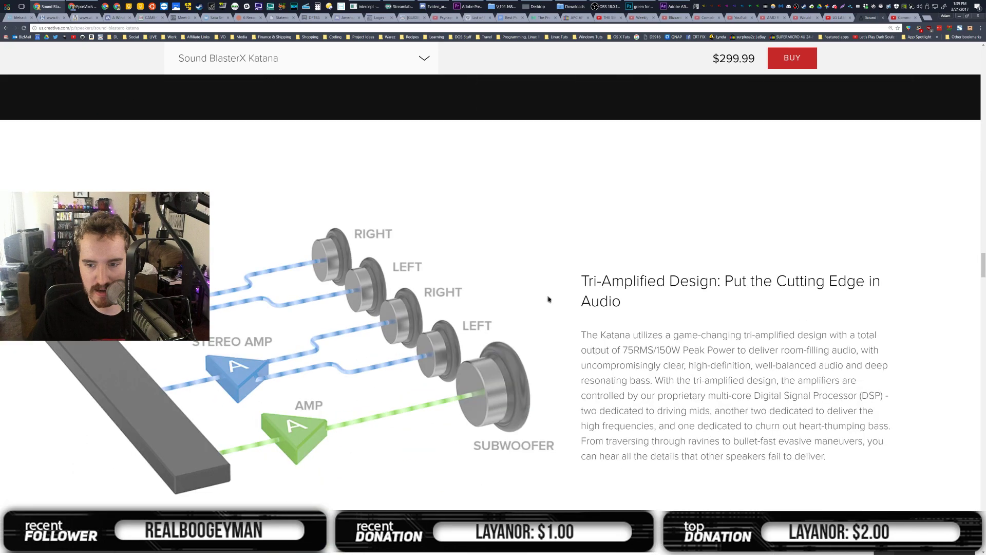
{"action": "scroll", "coordinate": [549, 299], "scroll_direction": "down", "scroll_amount": 5}
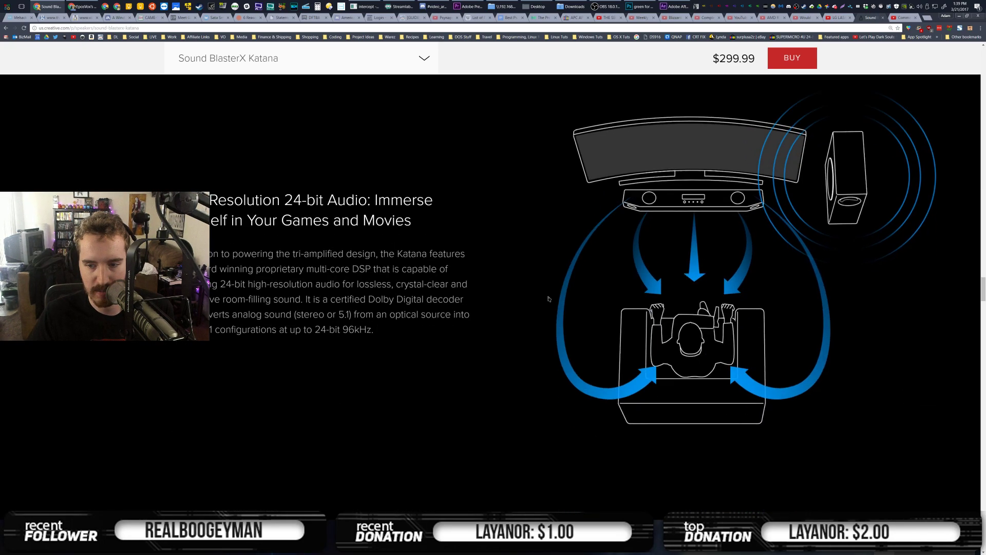
Capture a full-screen screenshot of the High Resolution 24-bit Audio section and save it to the Desktop as highresaudiobraglol.png
{"action": "key", "text": "F11"}
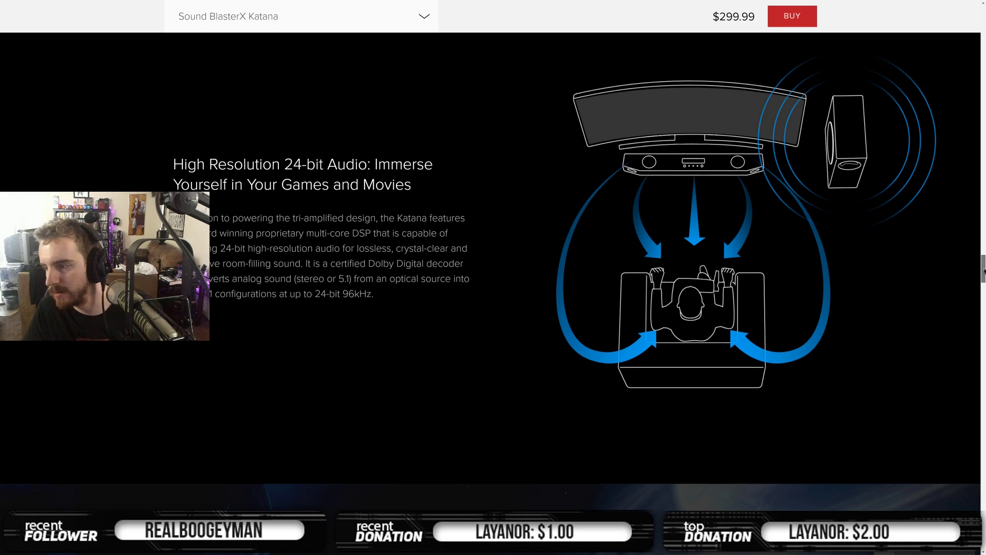
{"action": "scroll", "coordinate": [984, 271], "scroll_direction": "up", "scroll_amount": 1}
{"action": "scroll", "coordinate": [983, 271], "scroll_direction": "up", "scroll_amount": 1}
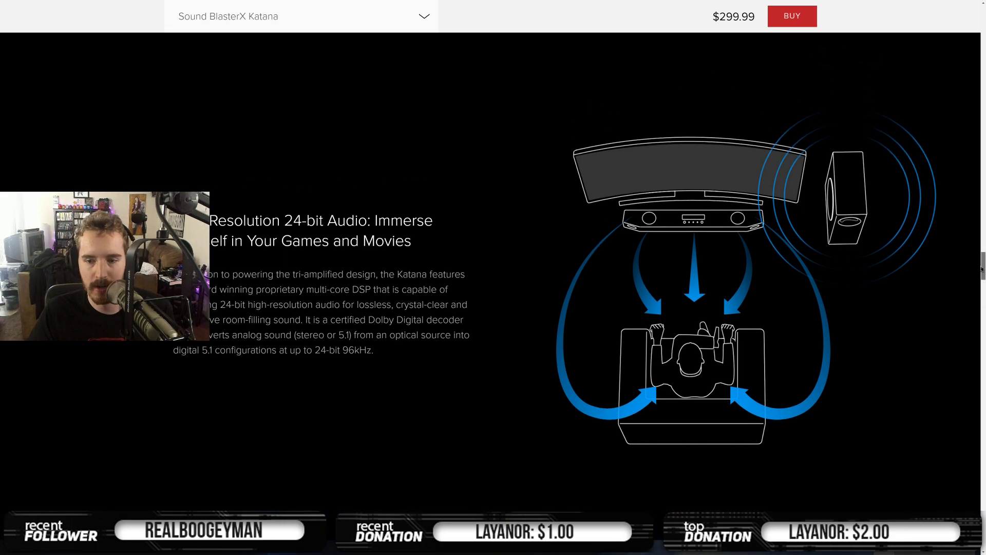
{"action": "scroll", "coordinate": [981, 267], "scroll_direction": "up", "scroll_amount": 1}
{"action": "scroll", "coordinate": [981, 267], "scroll_direction": "down", "scroll_amount": 1}
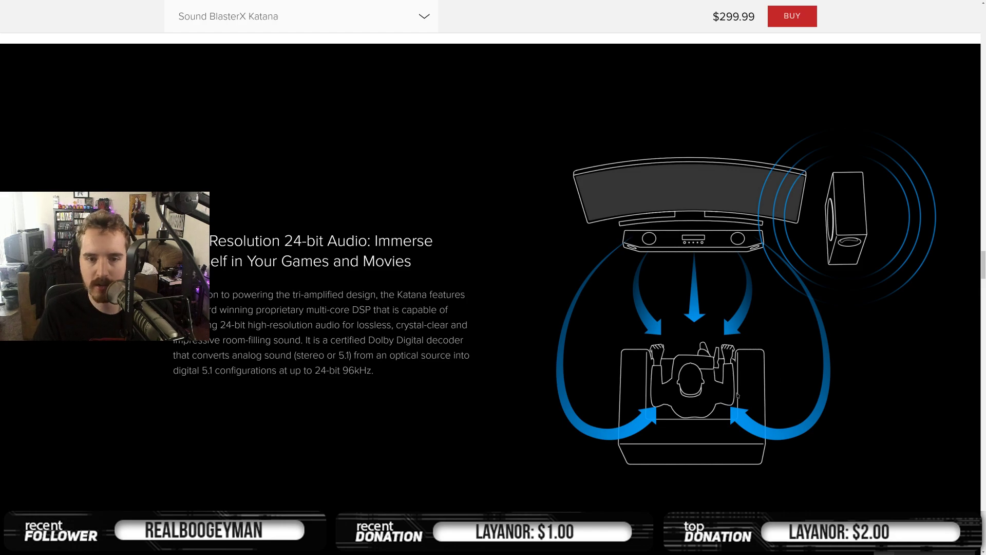
{"action": "key", "text": "Print"}
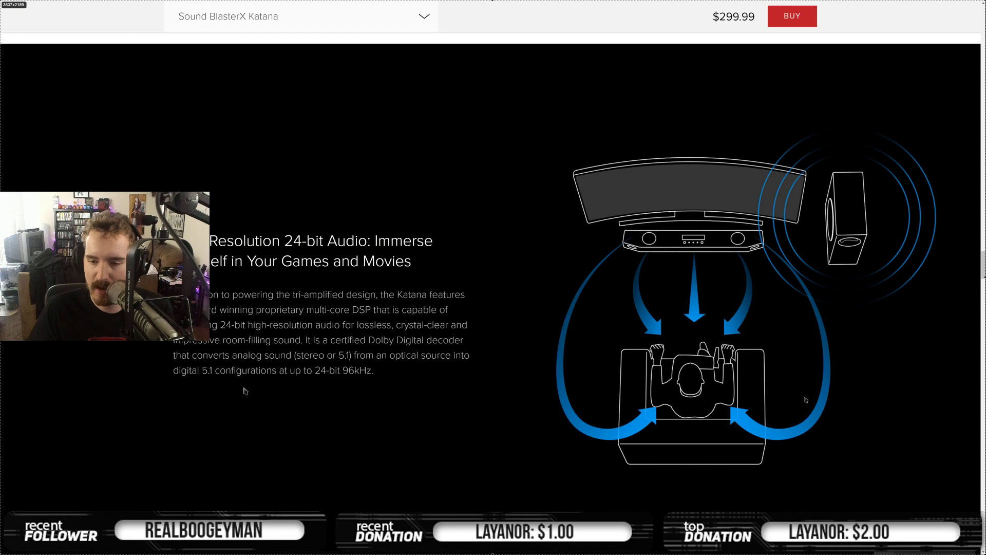
{"action": "key", "text": "ctrl+s"}
{"action": "type", "text": "highres"}
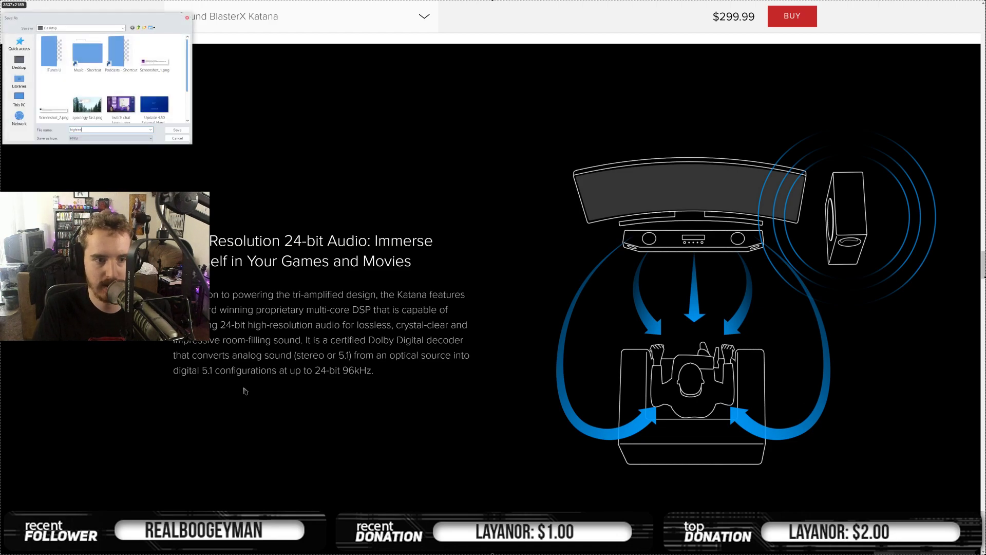
{"action": "key", "text": "Return"}
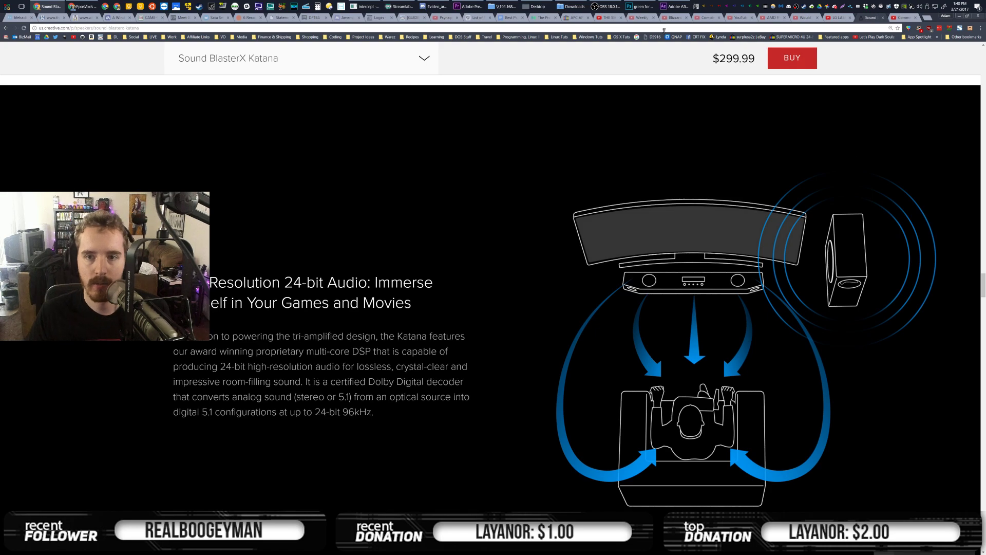
Move highresaudiobraglol.png from the Desktop into the Creative Katana project folder
{"action": "left_click", "coordinate": [468, 6]}
{"action": "left_click", "coordinate": [534, 7]}
{"action": "left_click", "coordinate": [389, 191]}
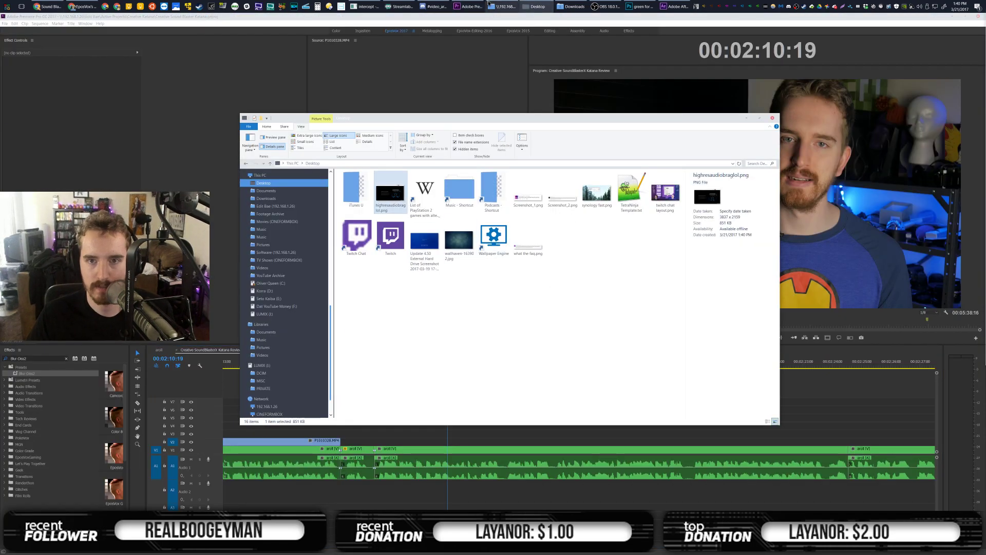
{"action": "left_click", "coordinate": [502, 6]}
{"action": "key", "text": "alt+Left"}
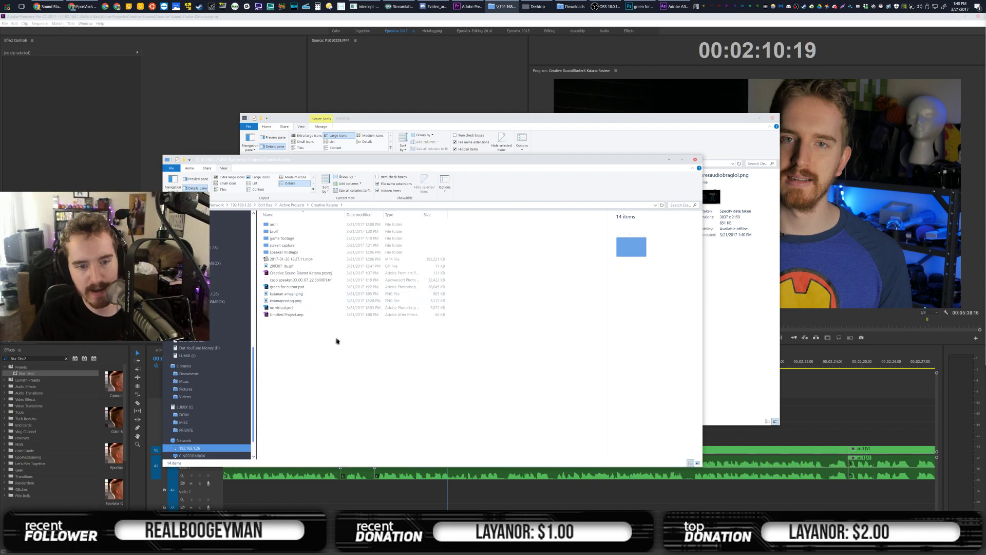
{"action": "left_click", "coordinate": [730, 294]}
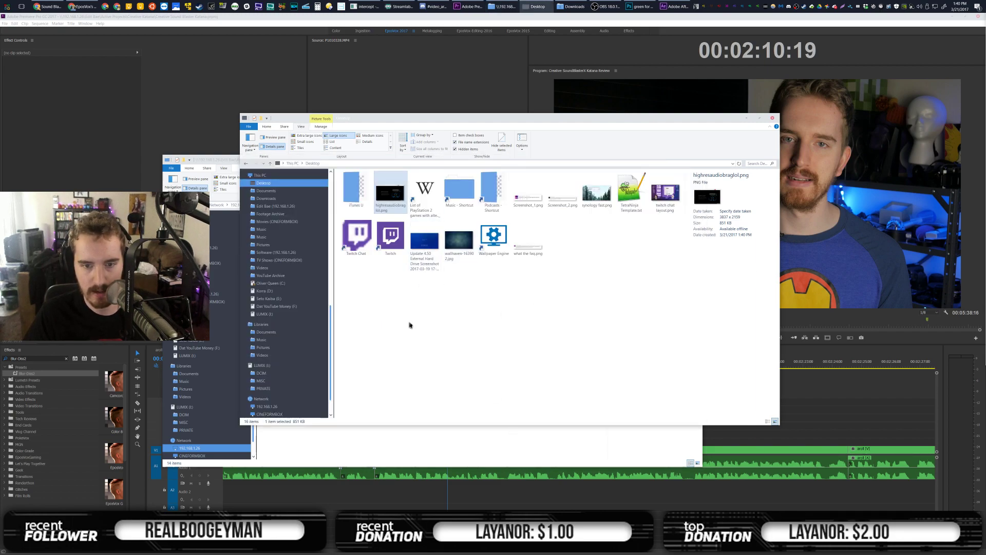
{"action": "left_click", "coordinate": [488, 446]}
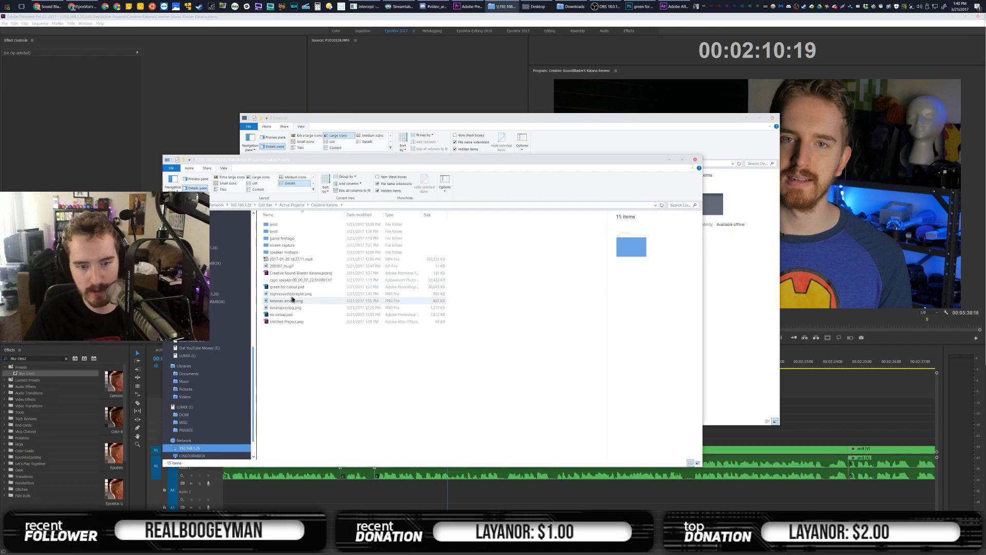
Import highresaudiobraglol.png into the Premiere project and place it on Video 2 starting at 00:02:09:20
{"action": "left_click_drag", "start_coordinate": [291, 294], "coordinate": [1, 354]}
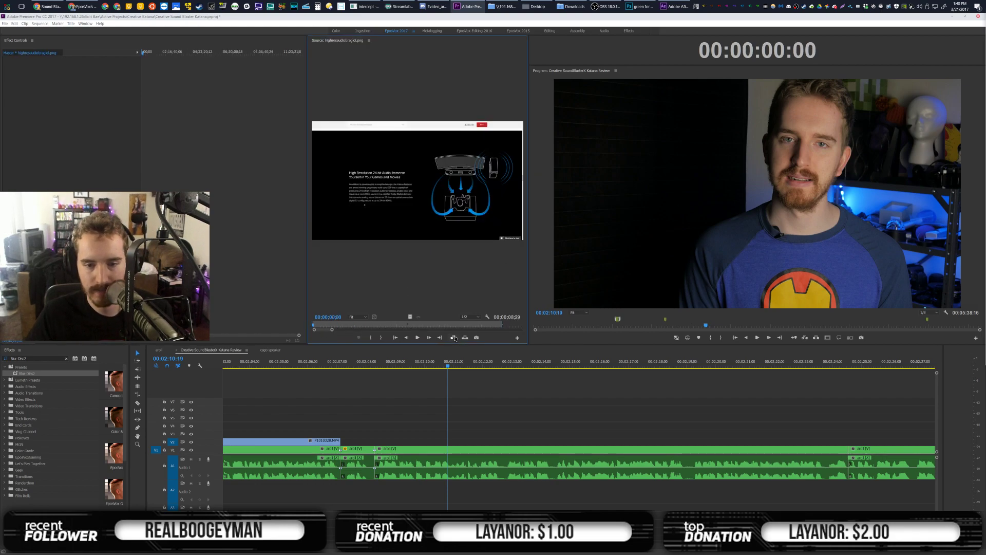
{"action": "left_click_drag", "start_coordinate": [417, 180], "coordinate": [433, 440]}
{"action": "key", "text": "Up"}
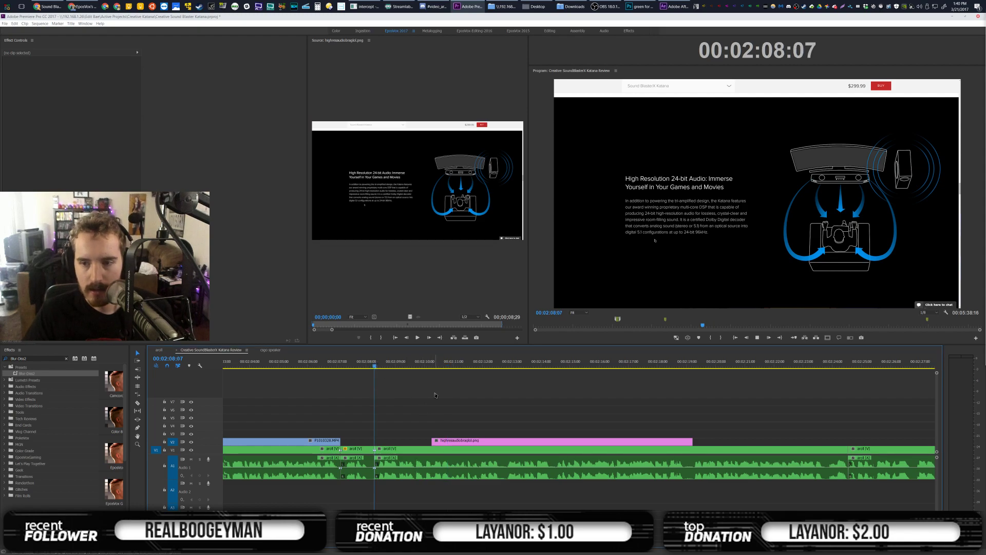
{"action": "key", "text": "space"}
{"action": "left_click_drag", "start_coordinate": [442, 444], "coordinate": [429, 444]}
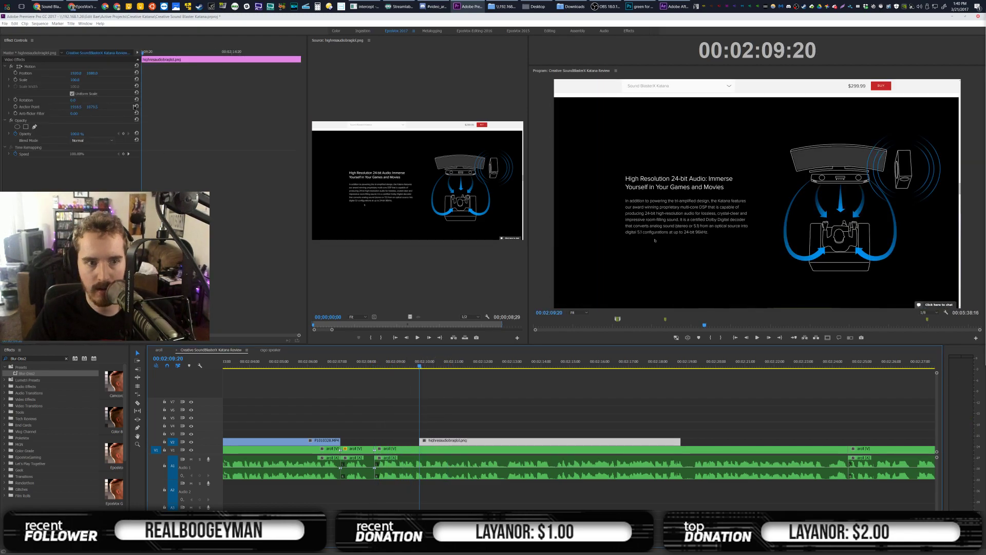
Set starting Position and Scale keyframes on the highresaudiobraglol.png clip, and trim its end to shortly before 00:02:17:00
{"action": "left_click", "coordinate": [26, 80]}
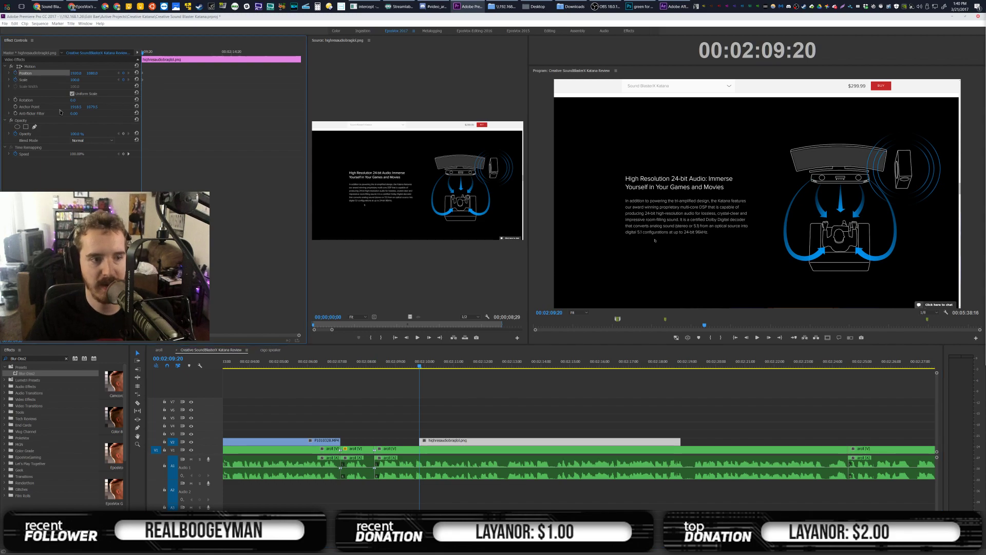
{"action": "left_click", "coordinate": [512, 389]}
{"action": "key", "text": "space"}
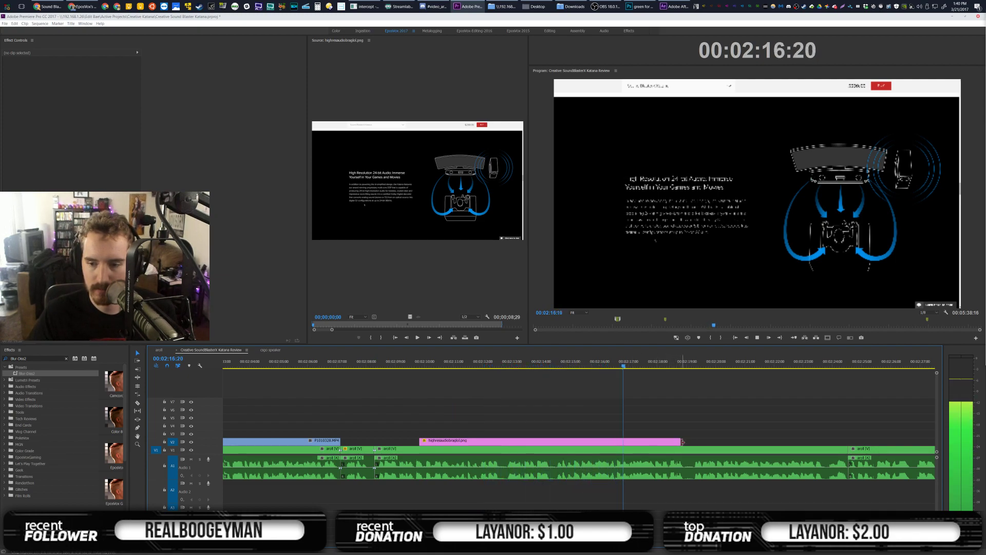
{"action": "key", "text": "space"}
{"action": "left_click_drag", "start_coordinate": [682, 441], "coordinate": [618, 440]}
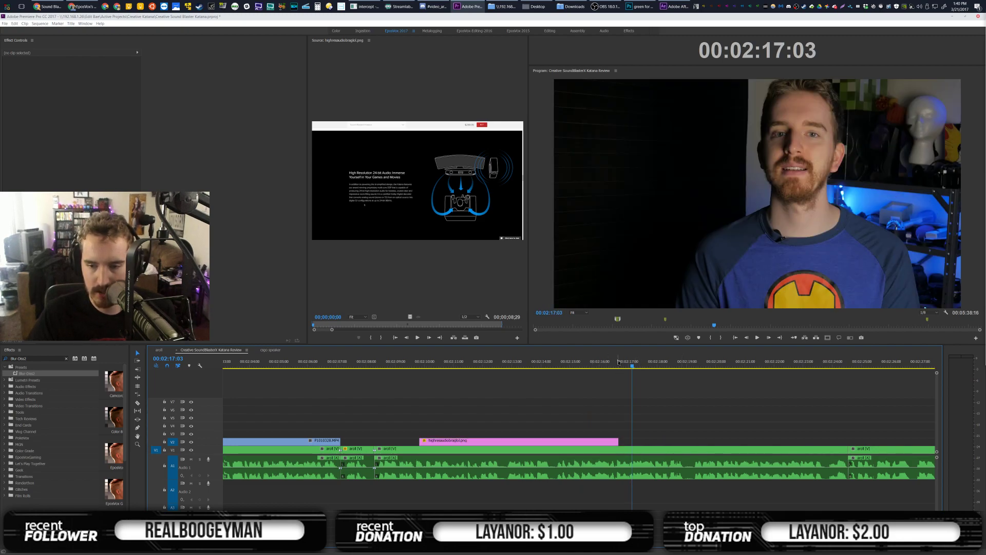
Set ending Scale and Position keyframes on the highresaudiobraglol.png clip at 00:02:16:15 to enlarge and reframe the text and diagram
{"action": "left_click_drag", "start_coordinate": [618, 362], "coordinate": [618, 364]}
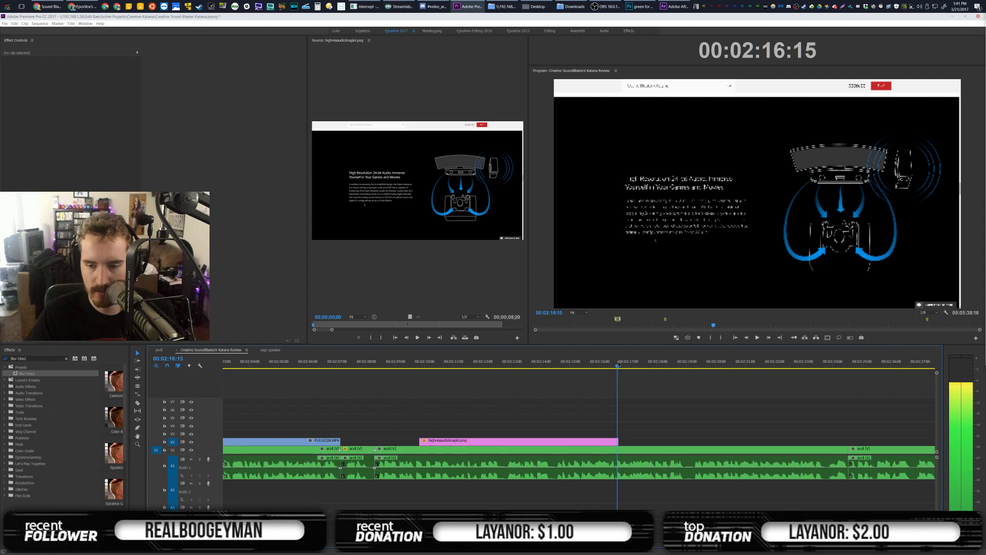
{"action": "left_click", "coordinate": [578, 442]}
{"action": "left_click", "coordinate": [76, 80]}
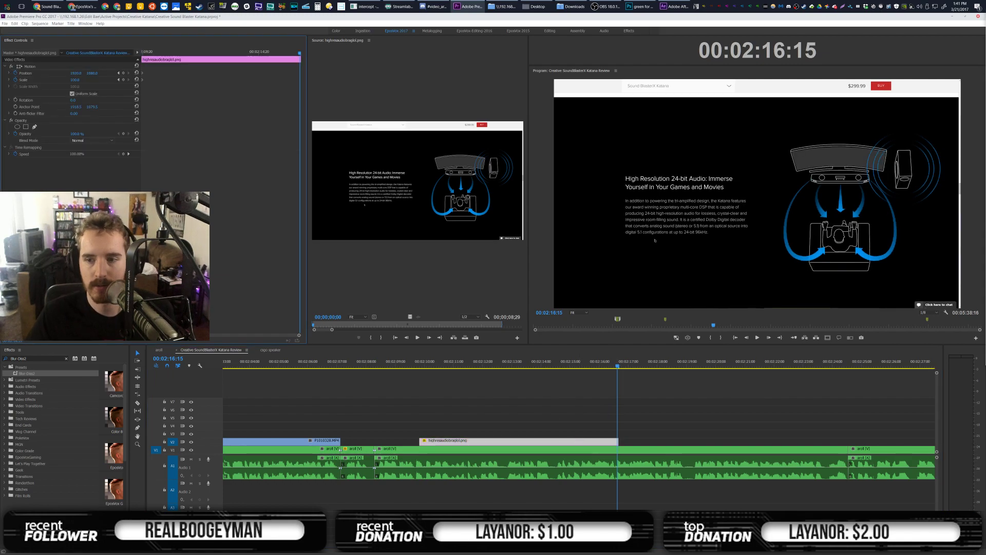
{"action": "left_click_drag", "start_coordinate": [75, 80], "coordinate": [96, 81]}
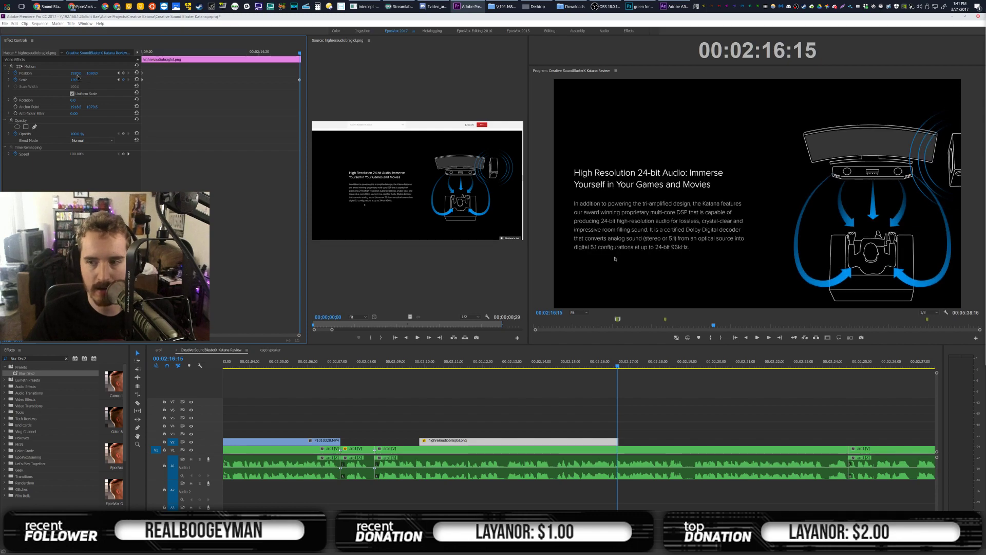
{"action": "left_click_drag", "start_coordinate": [615, 259], "coordinate": [615, 240]}
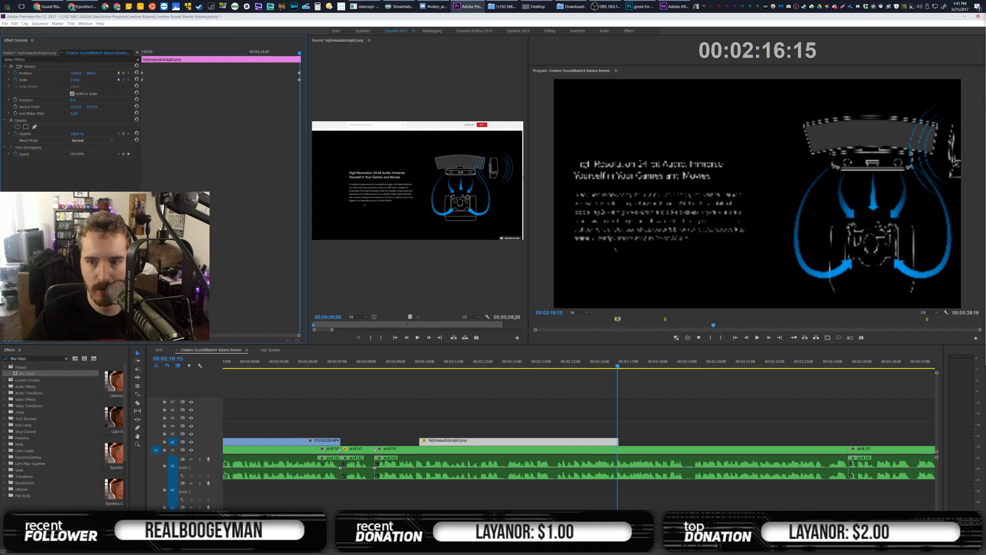
{"action": "left_click_drag", "start_coordinate": [77, 73], "coordinate": [57, 73]}
{"action": "left_click_drag", "start_coordinate": [76, 73], "coordinate": [70, 73]}
Replace the highresaudiobraglol.png clip with a linked After Effects composition and enable motion blur in that composition
{"action": "left_click", "coordinate": [600, 441]}
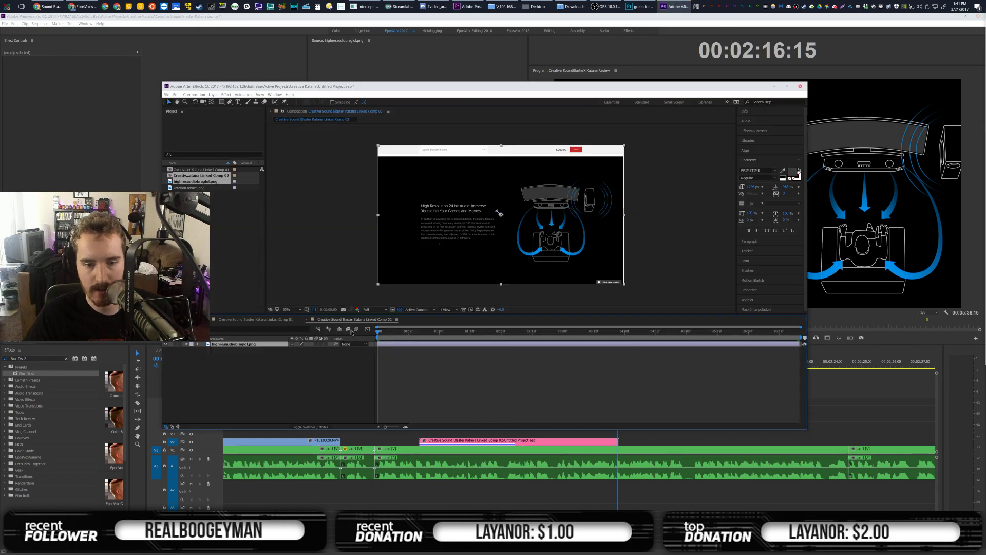
{"action": "left_click", "coordinate": [356, 329]}
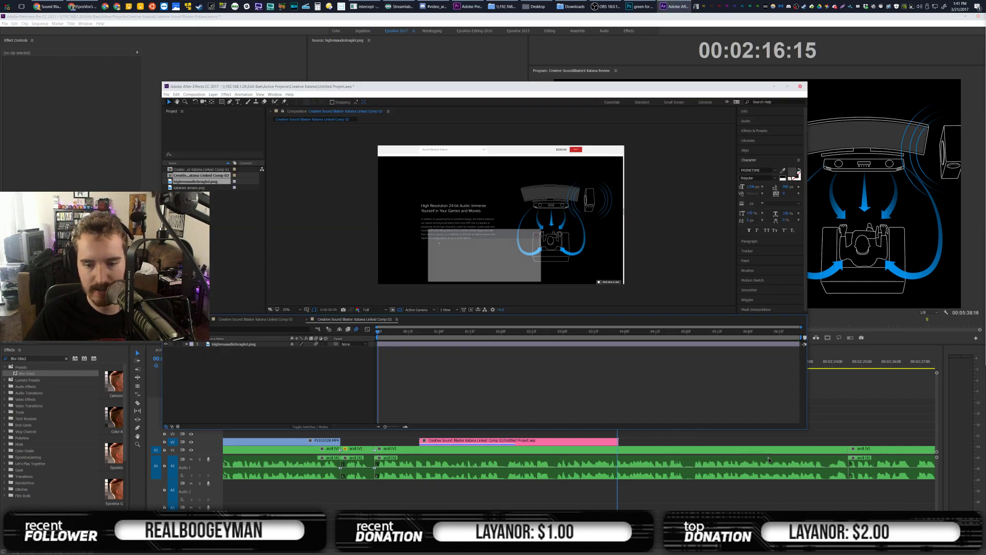
{"action": "left_click", "coordinate": [423, 442]}
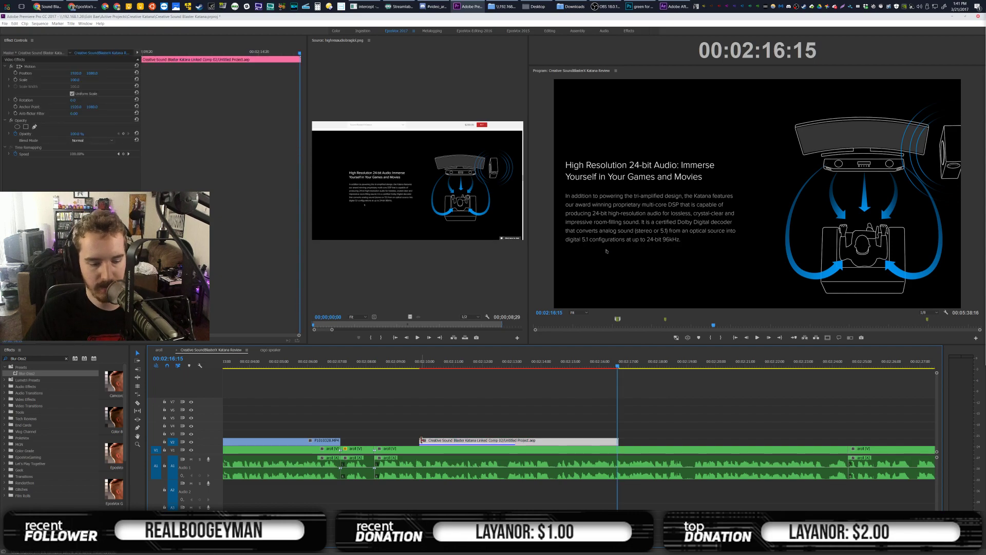
Apply the Wipe-Top-Right transition to the start of the linked composition clip on Video 2
{"action": "left_click", "coordinate": [7, 361]}
{"action": "type", "text": "Wipe-Top-Right"}
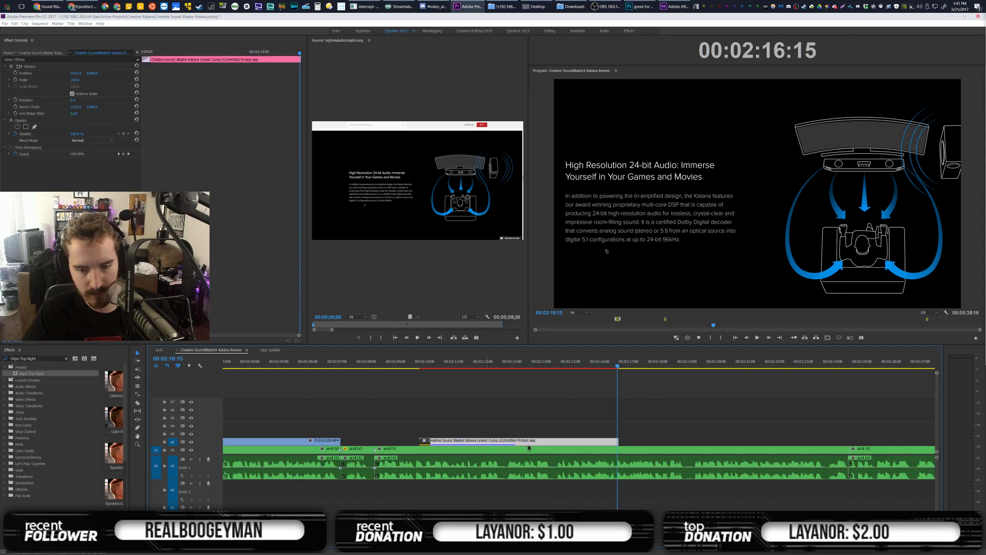
{"action": "left_click_drag", "start_coordinate": [25, 373], "coordinate": [423, 442]}
Try a Wipe-Up transition at the end of the linked composition clip, and remove it again
{"action": "left_click", "coordinate": [7, 360]}
{"action": "type", "text": "Wipe-Up"}
{"action": "left_click_drag", "start_coordinate": [26, 373], "coordinate": [616, 441]}
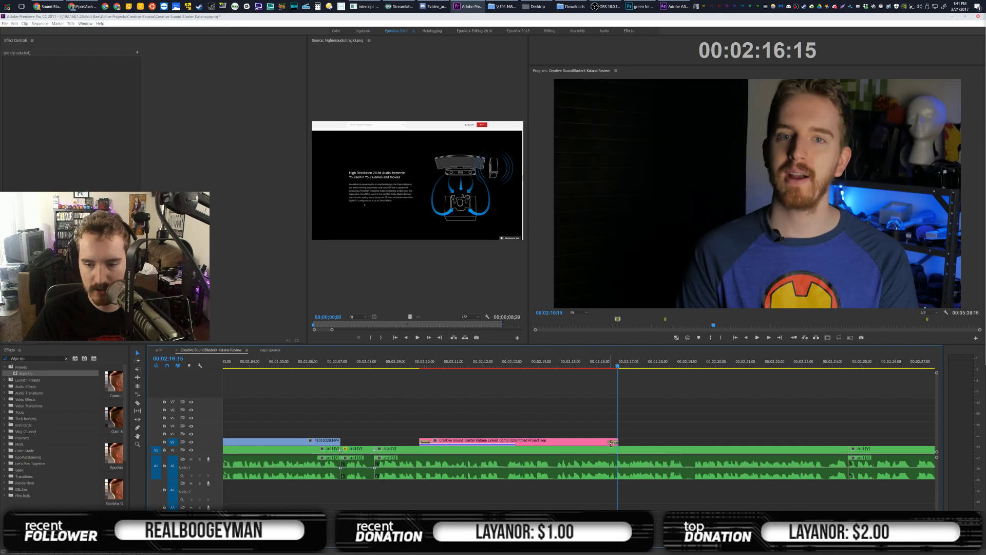
{"action": "left_click", "coordinate": [612, 443]}
{"action": "key", "text": "Delete"}
Mark an In point at 00:00:20:07 in the God of War TV footage and place it on Video 3 at 00:02:16:05
{"action": "left_click", "coordinate": [606, 365]}
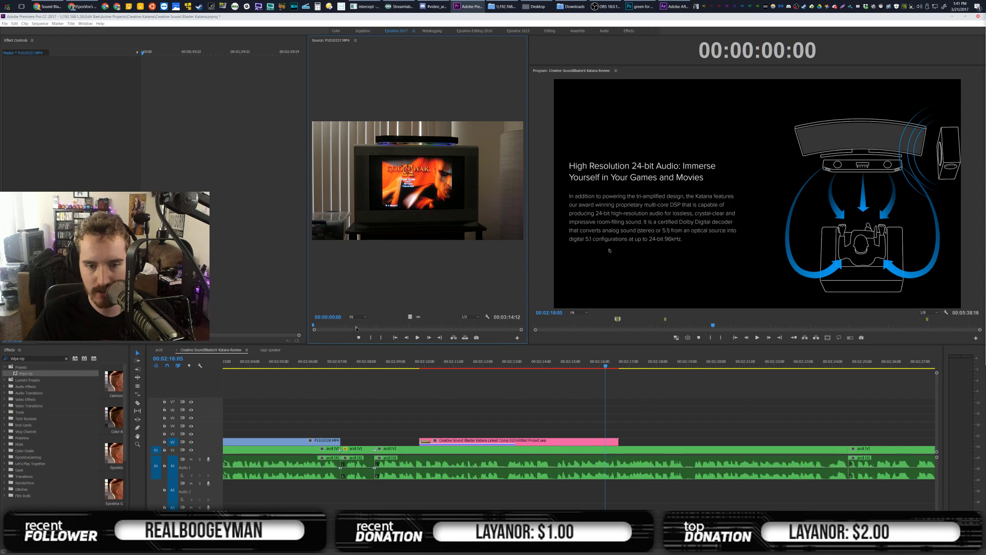
{"action": "left_click", "coordinate": [355, 327]}
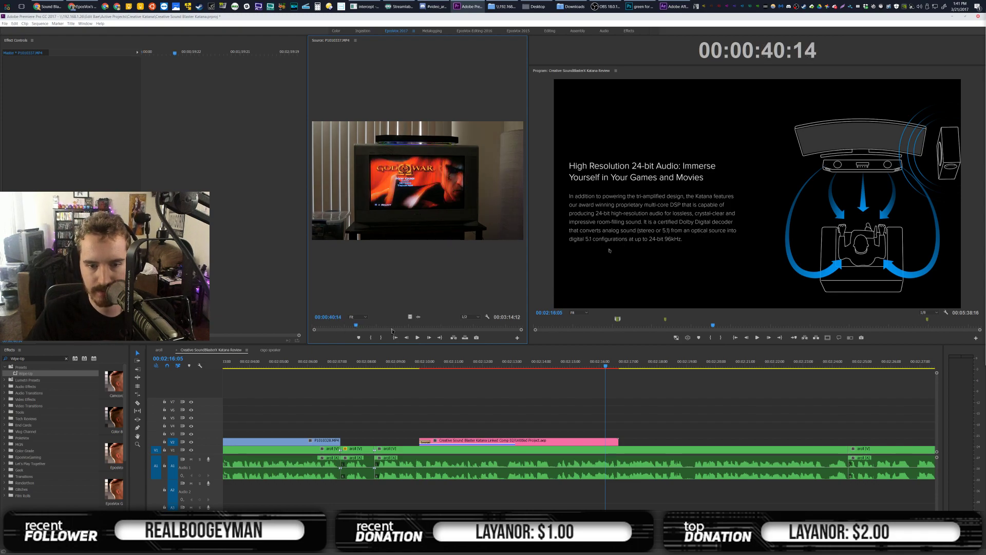
{"action": "left_click", "coordinate": [407, 327]}
{"action": "left_click_drag", "start_coordinate": [388, 327], "coordinate": [353, 328]}
{"action": "left_click", "coordinate": [340, 326]}
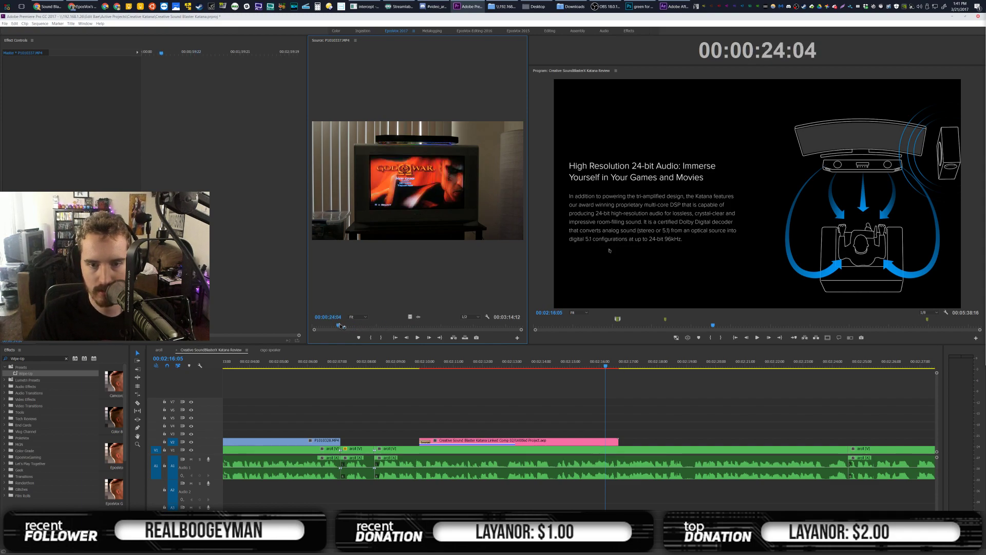
{"action": "left_click", "coordinate": [328, 327]}
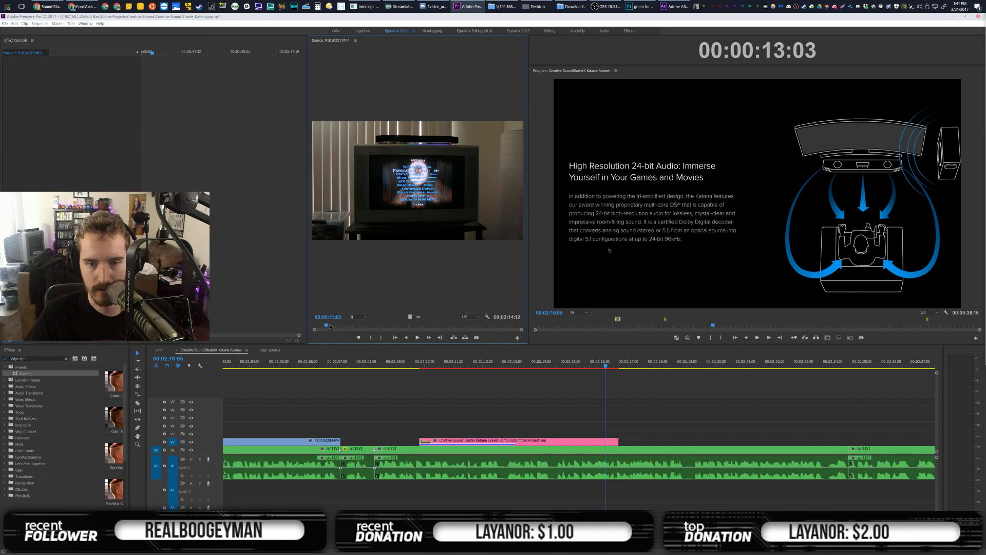
{"action": "left_click", "coordinate": [331, 327]}
{"action": "left_click_drag", "start_coordinate": [332, 327], "coordinate": [335, 327]}
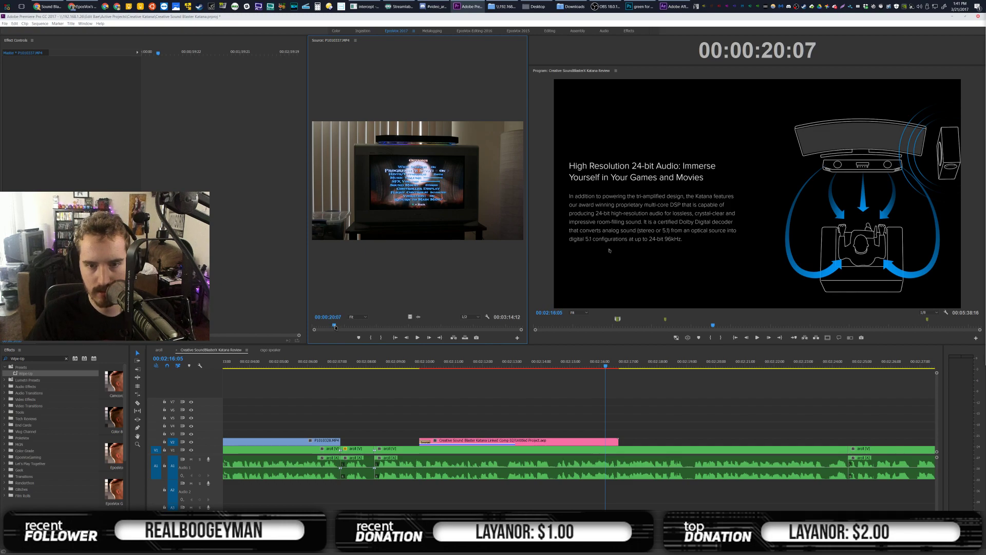
{"action": "key", "text": "i"}
{"action": "left_click_drag", "start_coordinate": [409, 316], "coordinate": [608, 433]}
Apply the Impact Flash transition to the start of the God of War clip on Video 3, and play it back
{"action": "key", "text": "shift+f"}
{"action": "type", "text": "Impact Flash"}
{"action": "left_click_drag", "start_coordinate": [27, 373], "coordinate": [609, 434]}
{"action": "key", "text": "space"}
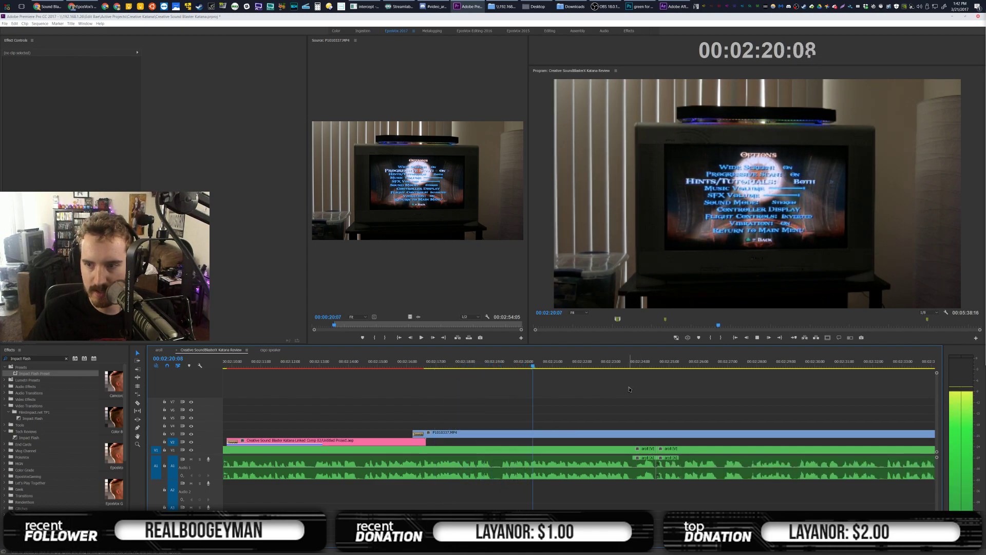
{"action": "key", "text": "space"}
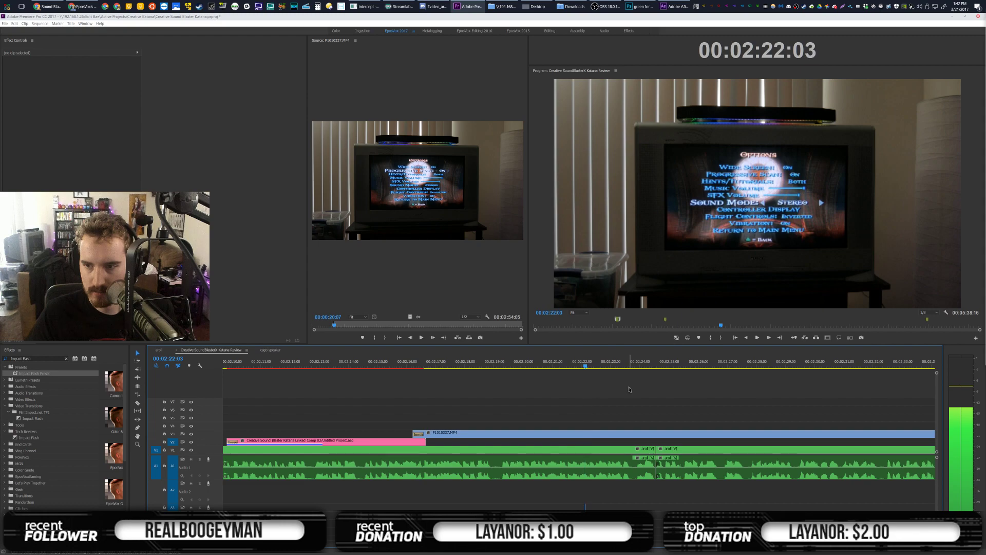
Slip the God of War clip to a later part of its footage, keeping its timeline start, and play back the result
{"action": "left_click_drag", "start_coordinate": [451, 430], "coordinate": [426, 434]}
{"action": "left_click", "coordinate": [409, 363]}
{"action": "left_click", "coordinate": [444, 397]}
{"action": "key", "text": "space"}
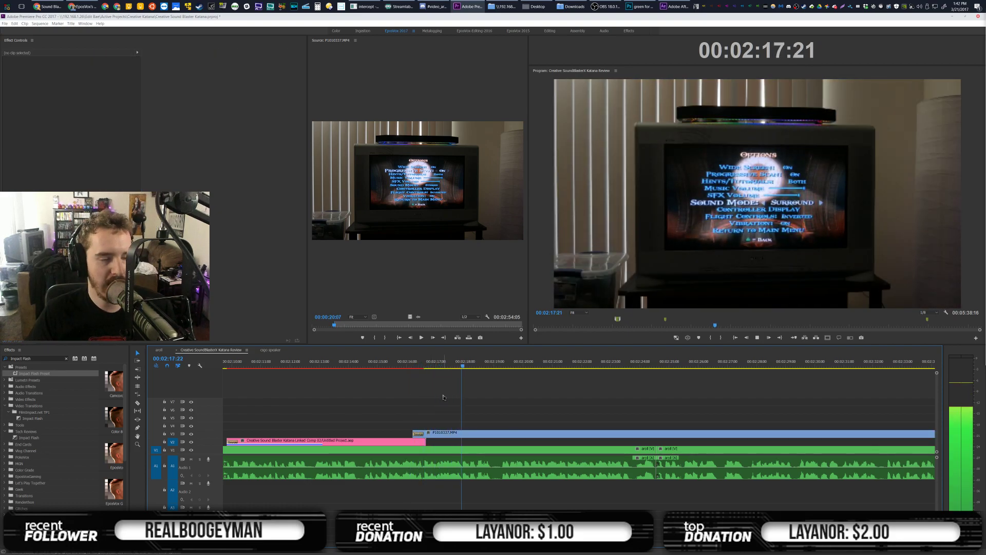
{"action": "scroll", "coordinate": [557, 414], "scroll_direction": "down", "scroll_amount": 3}
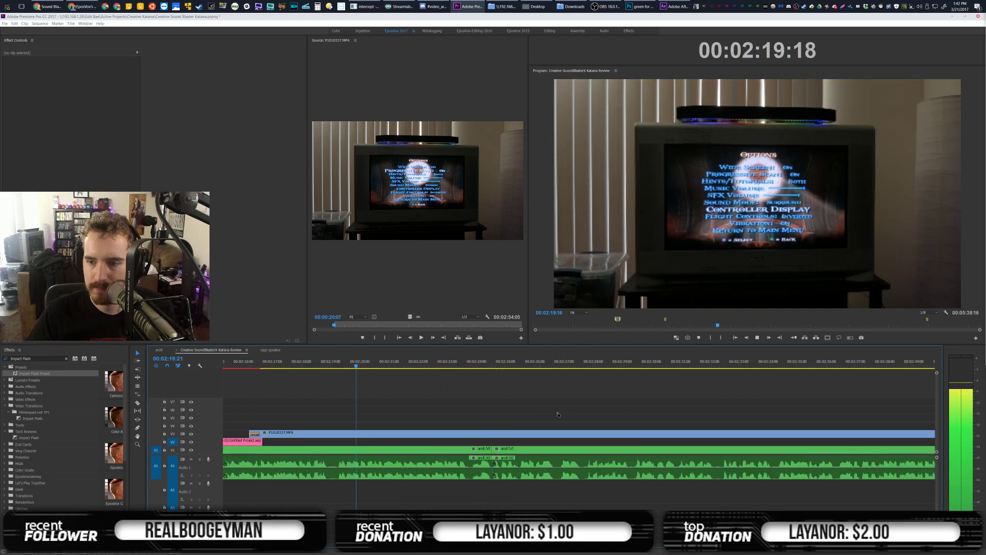
{"action": "key", "text": "space"}
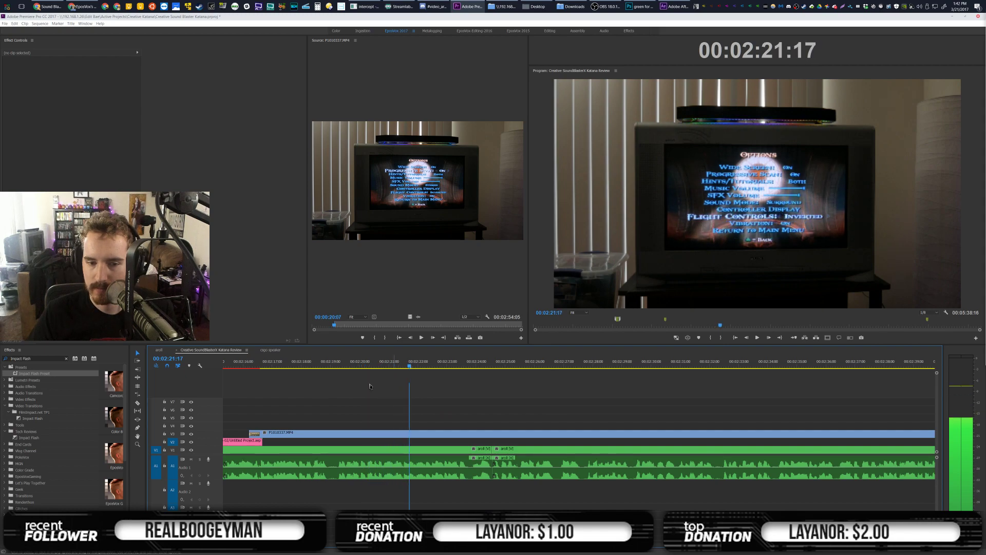
Shift the start of the God of War clip on Video 3 earlier, to about 00:02:15:22, for more transition overlap
{"action": "left_click_drag", "start_coordinate": [263, 367], "coordinate": [255, 368]}
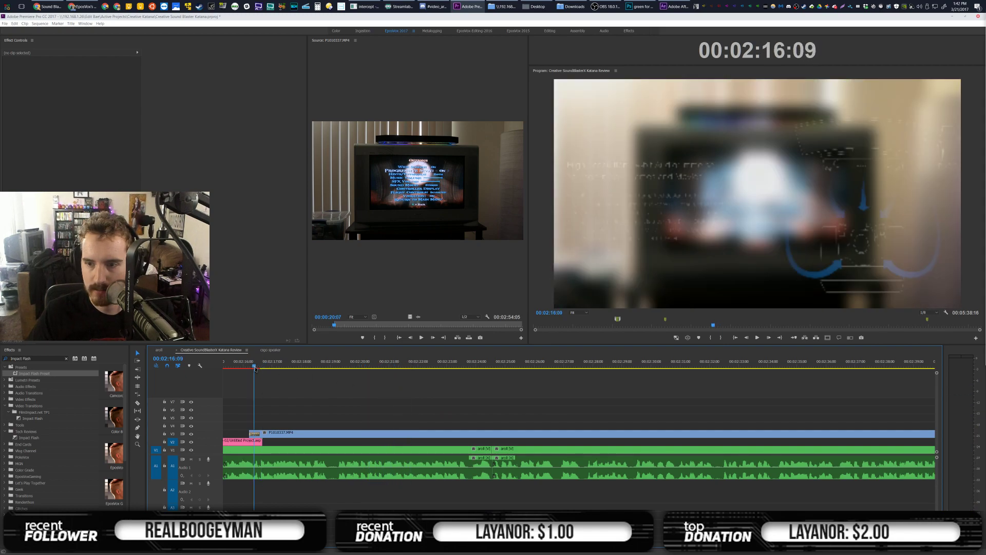
{"action": "left_click_drag", "start_coordinate": [276, 435], "coordinate": [240, 433]}
{"action": "left_click", "coordinate": [252, 435]}
{"action": "left_click", "coordinate": [229, 365]}
Play through the transition from 00:02:15:12 and place a sequence marker at 00:02:22:19
{"action": "left_click", "coordinate": [263, 392]}
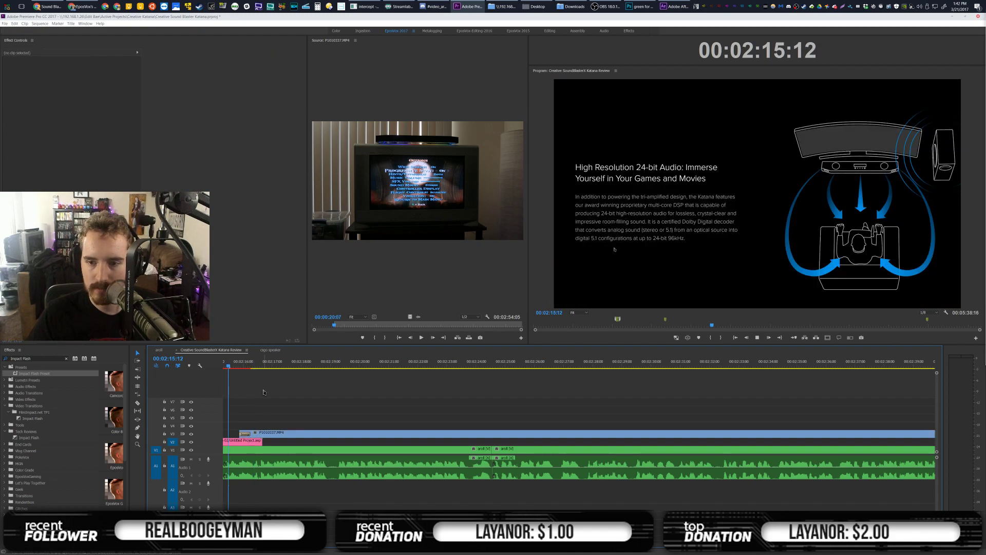
{"action": "key", "text": "space"}
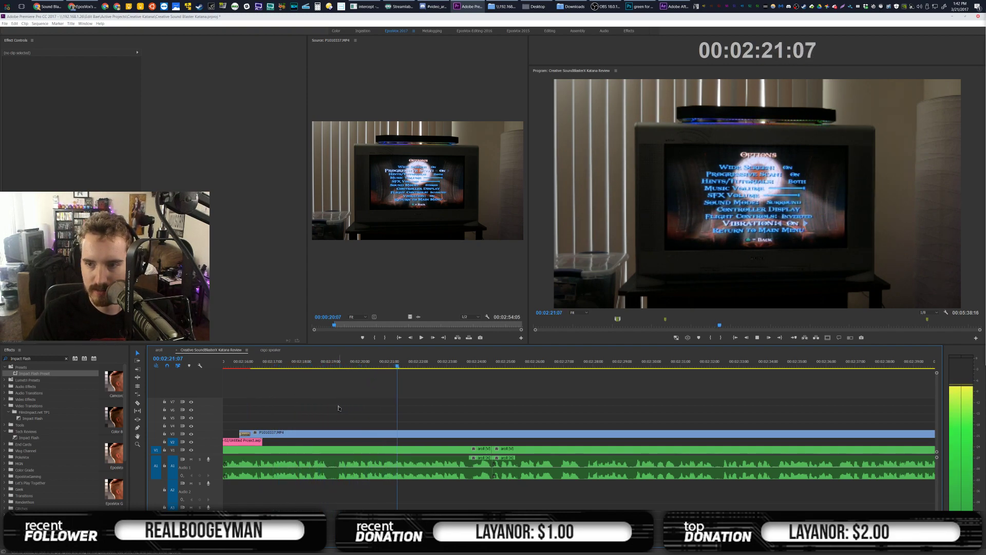
{"action": "key", "text": "space"}
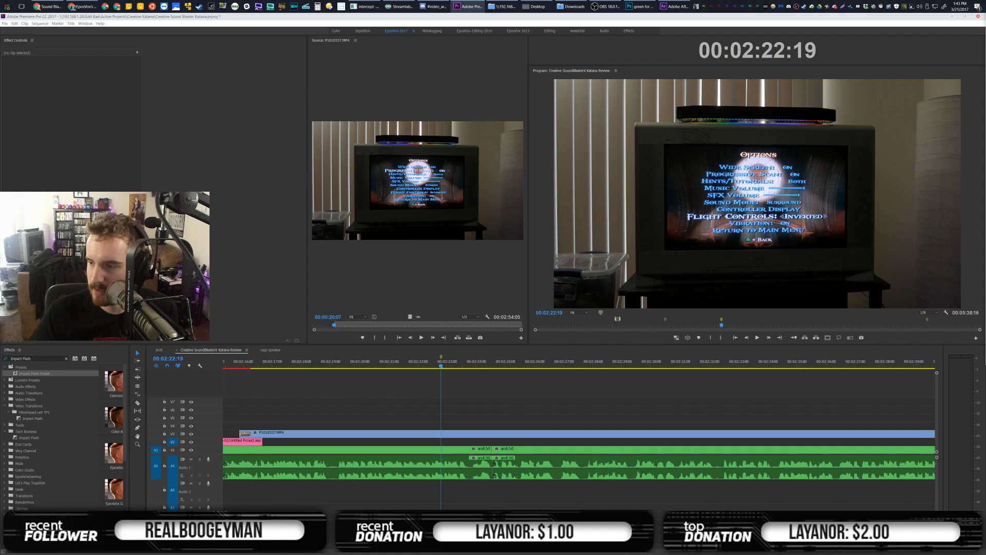
Preview the dark keyboard and soundbar lighting clips in the Source Monitor for possible b-roll
{"action": "left_click", "coordinate": [359, 325]}
{"action": "key", "text": "space"}
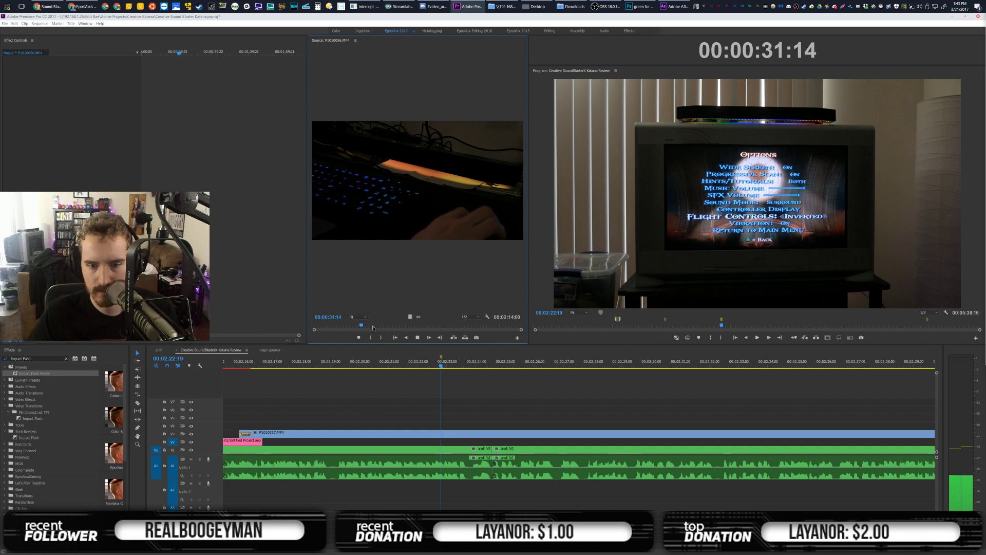
{"action": "key", "text": "space"}
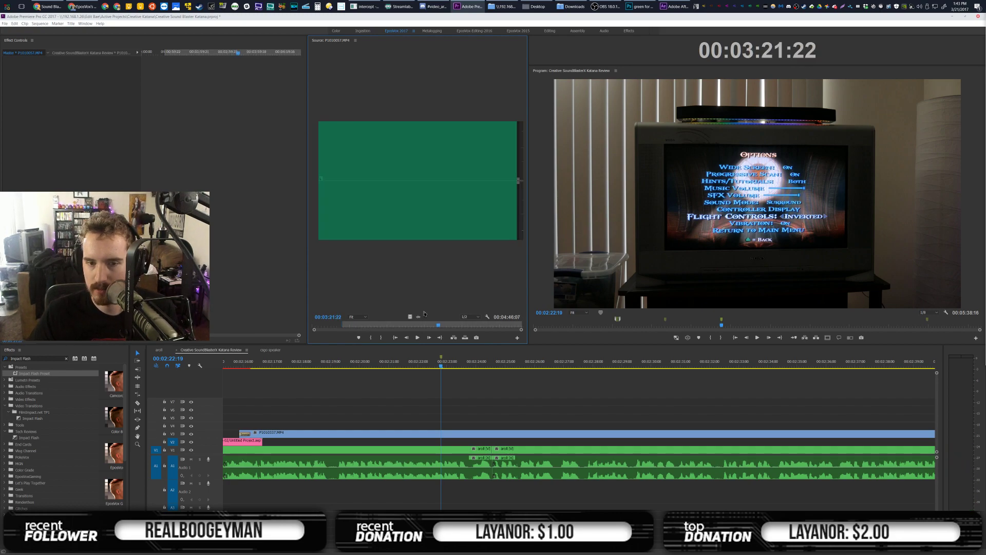
{"action": "left_click", "coordinate": [380, 325]}
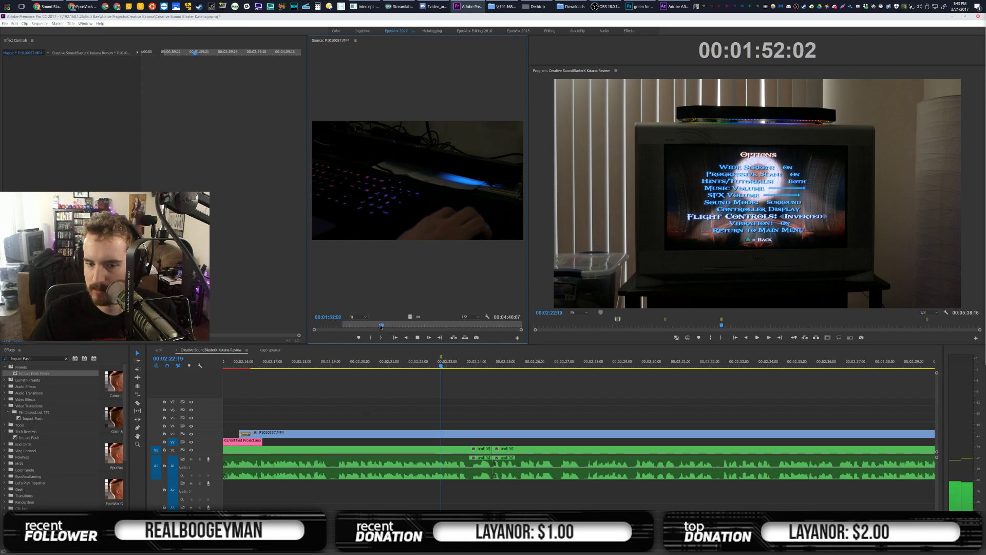
Create a new game clip sequence, place the Titanfall 2 recording at its start, and enlarge the Audio 1 track
{"action": "left_click", "coordinate": [465, 387]}
{"action": "key", "text": "ctrl+n"}
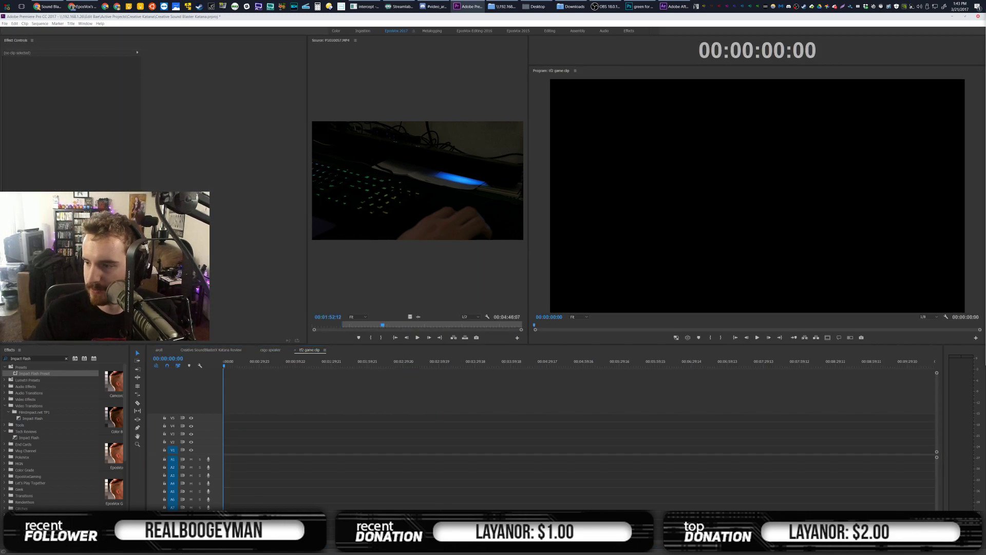
{"action": "left_click_drag", "start_coordinate": [427, 412], "coordinate": [219, 461]}
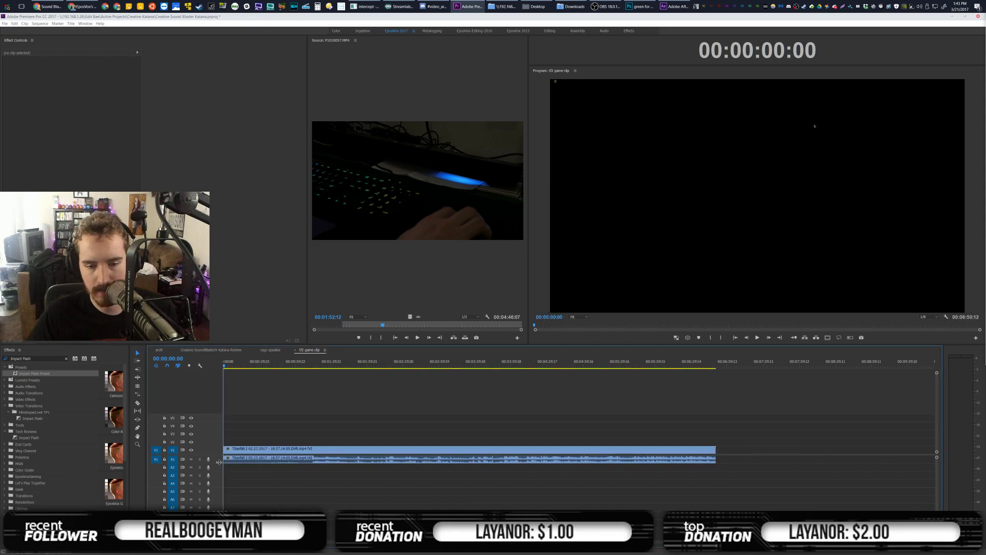
{"action": "double_click", "coordinate": [218, 459]}
Examine the Titanfall 2 gameplay between about 00:01:58:00 and 00:02:41:00 for a usable section
{"action": "left_click", "coordinate": [365, 364]}
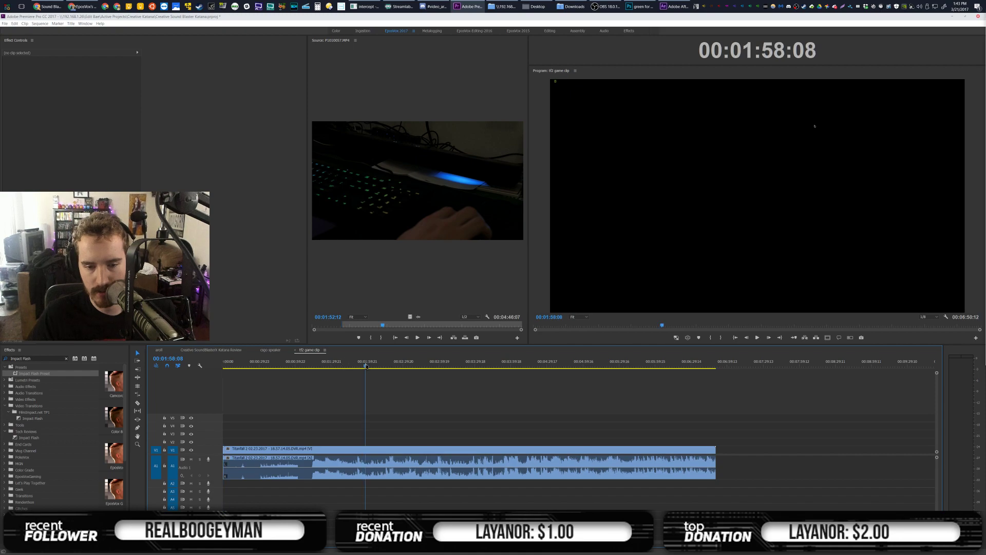
{"action": "left_click_drag", "start_coordinate": [388, 366], "coordinate": [388, 365]}
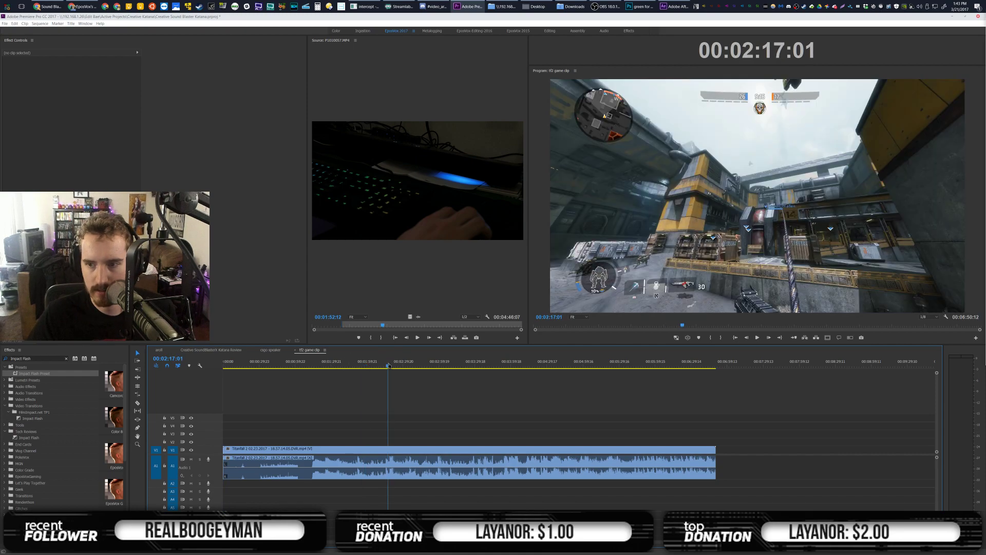
{"action": "left_click", "coordinate": [417, 366]}
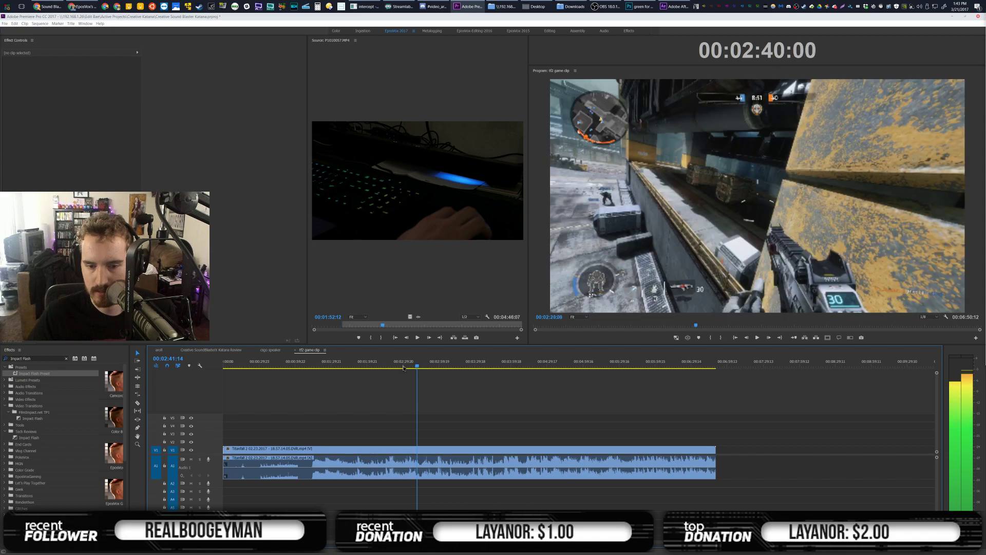
{"action": "left_click", "coordinate": [403, 365]}
{"action": "left_click", "coordinate": [392, 366]}
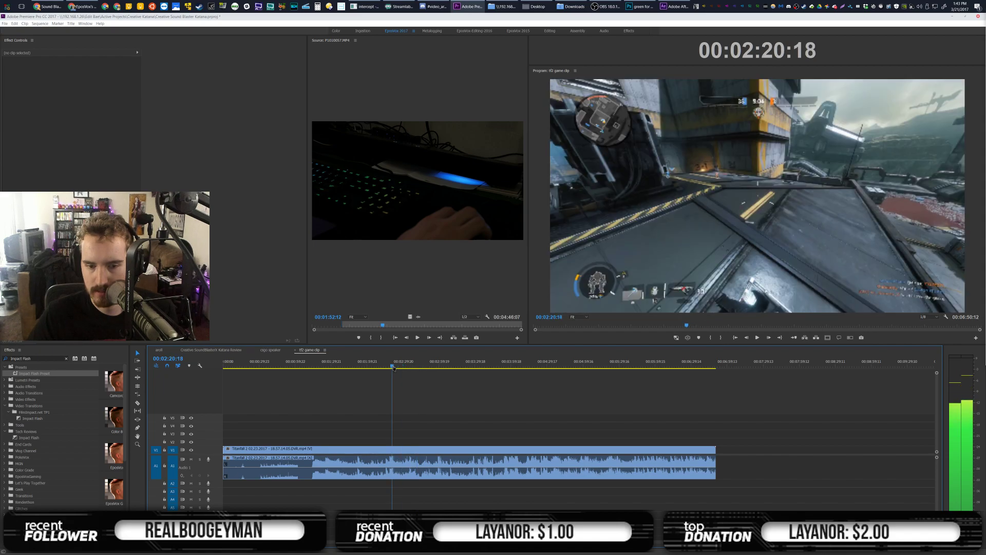
{"action": "left_click", "coordinate": [388, 366]}
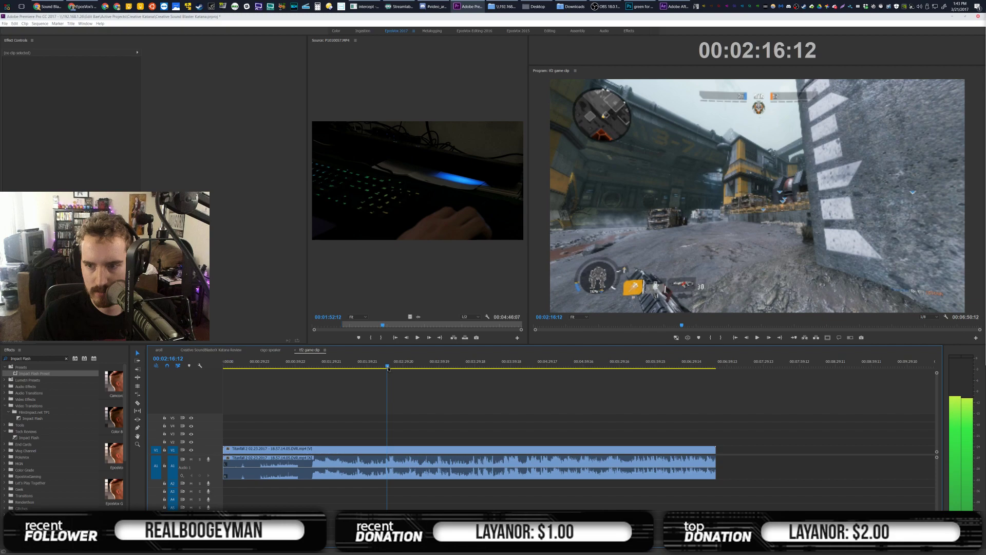
{"action": "left_click", "coordinate": [380, 366]}
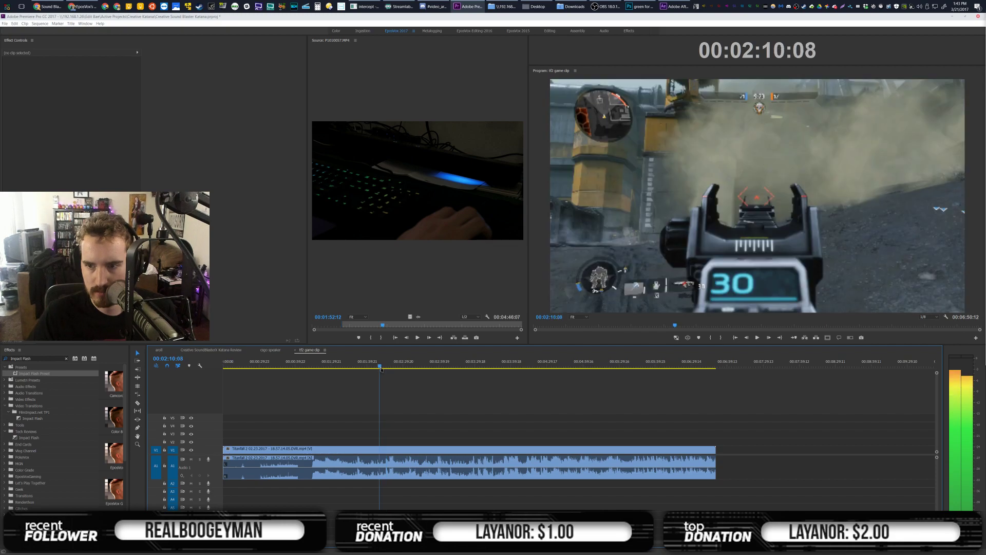
{"action": "left_click", "coordinate": [377, 366]}
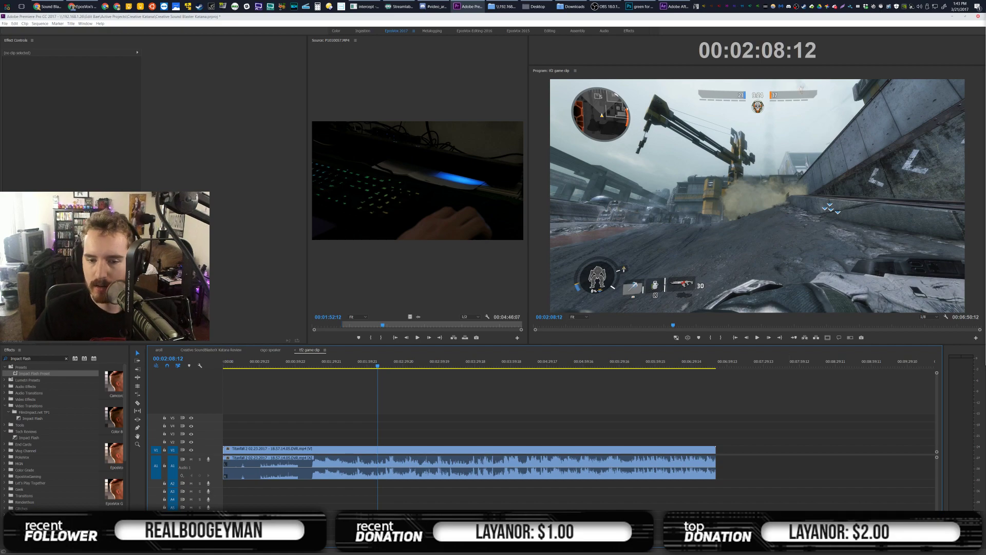
Mark 00:02:08:12 in the game clip sequence, overlay the dark keyboard clip P1010057.MP4 on V2 there, and scale it to about 36%
{"action": "key", "text": "m"}
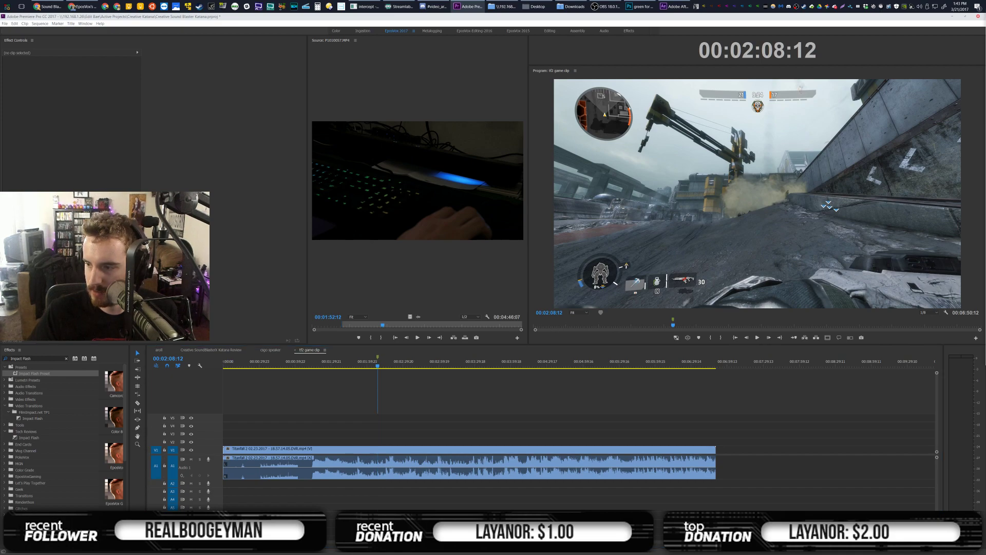
{"action": "left_click_drag", "start_coordinate": [416, 325], "coordinate": [366, 446]}
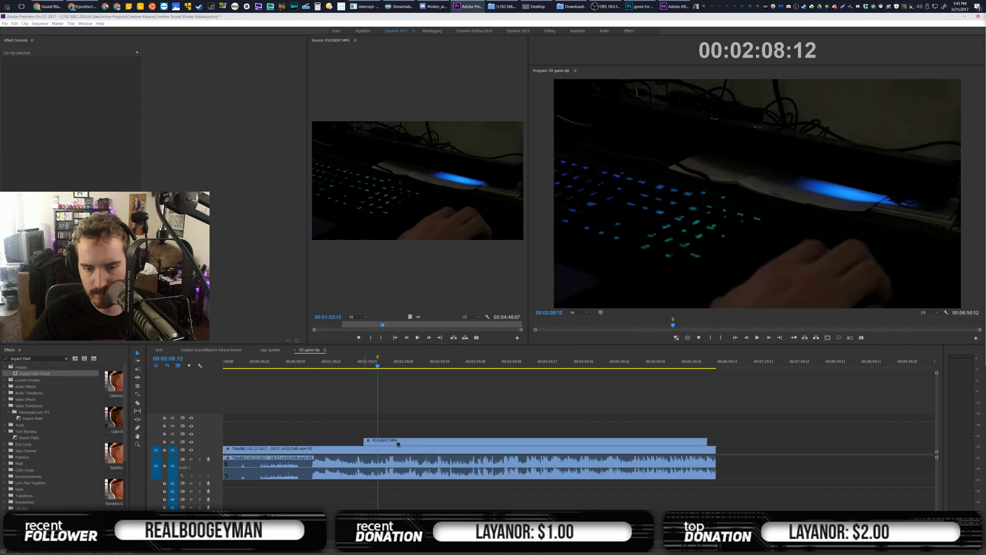
{"action": "left_click", "coordinate": [76, 82]}
{"action": "left_click_drag", "start_coordinate": [77, 81], "coordinate": [106, 76]}
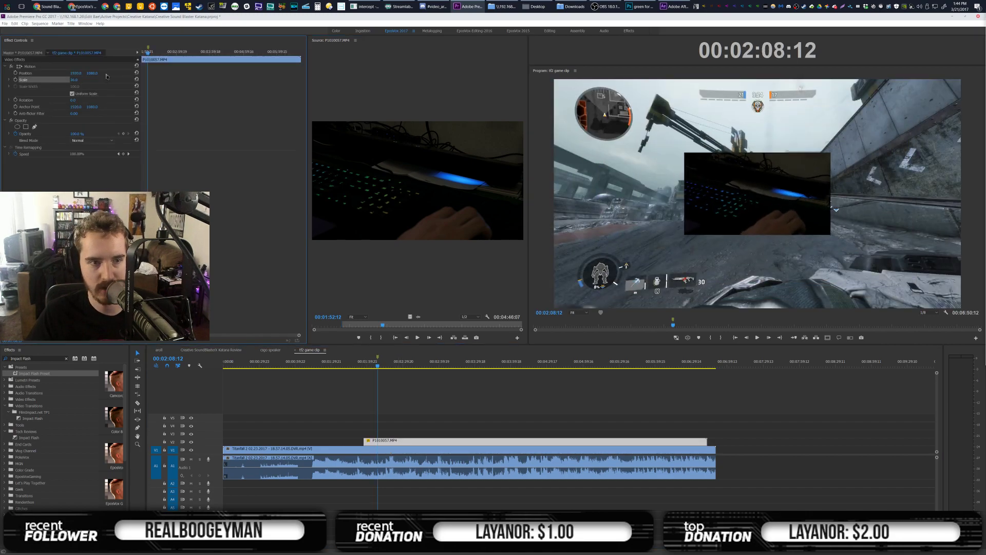
Position the keyboard overlay in the upper-right corner of the frame and apply the Drop2 preset to it
{"action": "left_click", "coordinate": [30, 66]}
{"action": "left_click_drag", "start_coordinate": [761, 201], "coordinate": [890, 130]}
{"action": "left_click", "coordinate": [401, 441]}
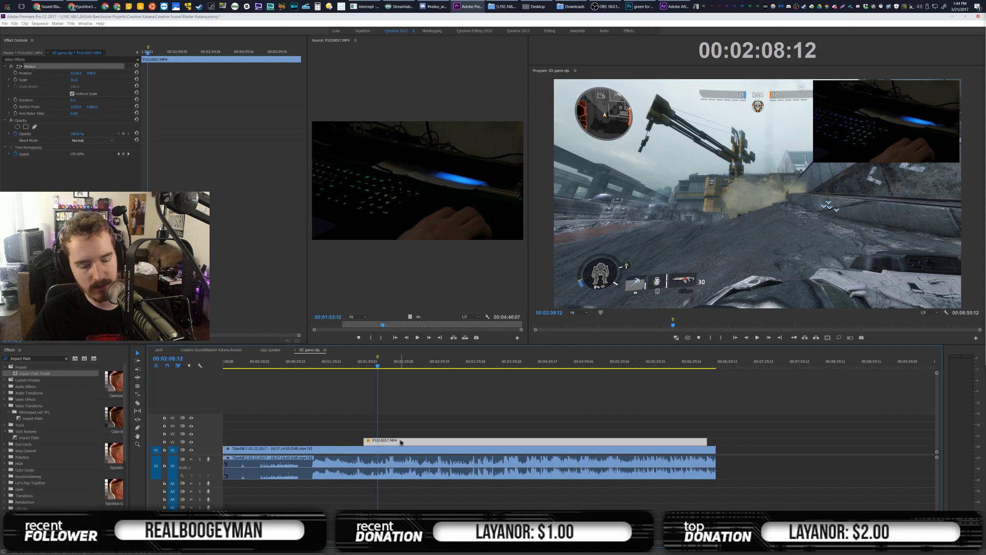
{"action": "left_click", "coordinate": [416, 430]}
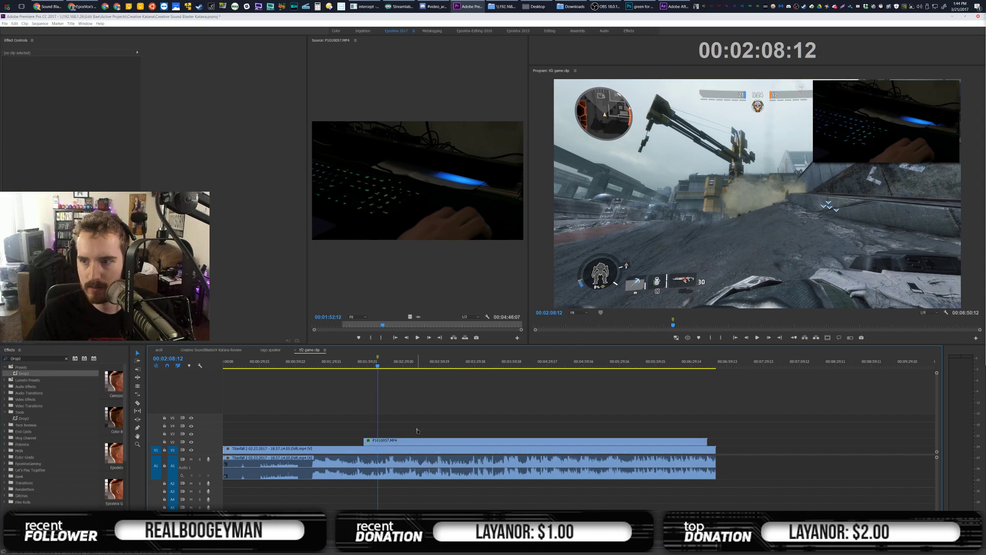
Play the gameplay with the keyboard overlay and add a sequence marker at 00:02:15:04
{"action": "key", "text": "space"}
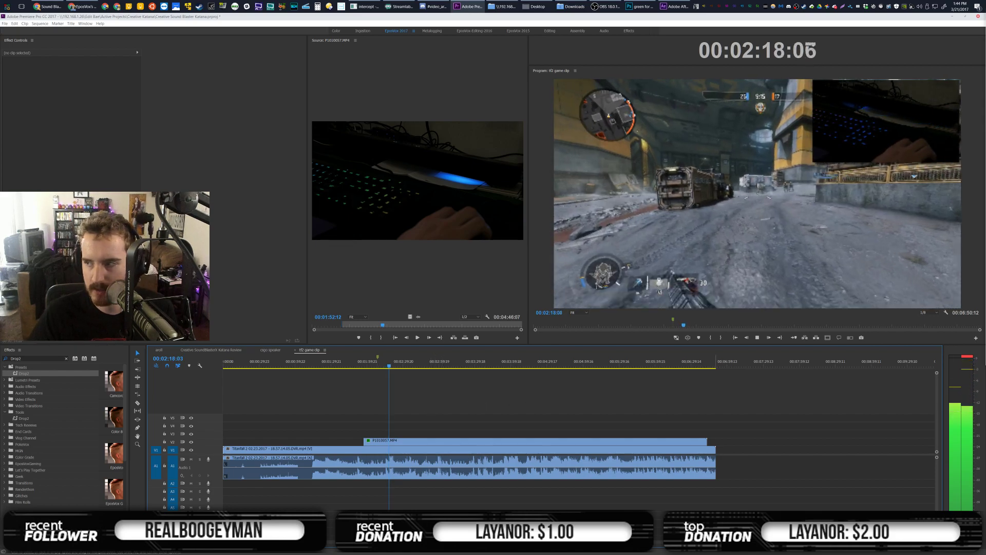
{"action": "key", "text": "space"}
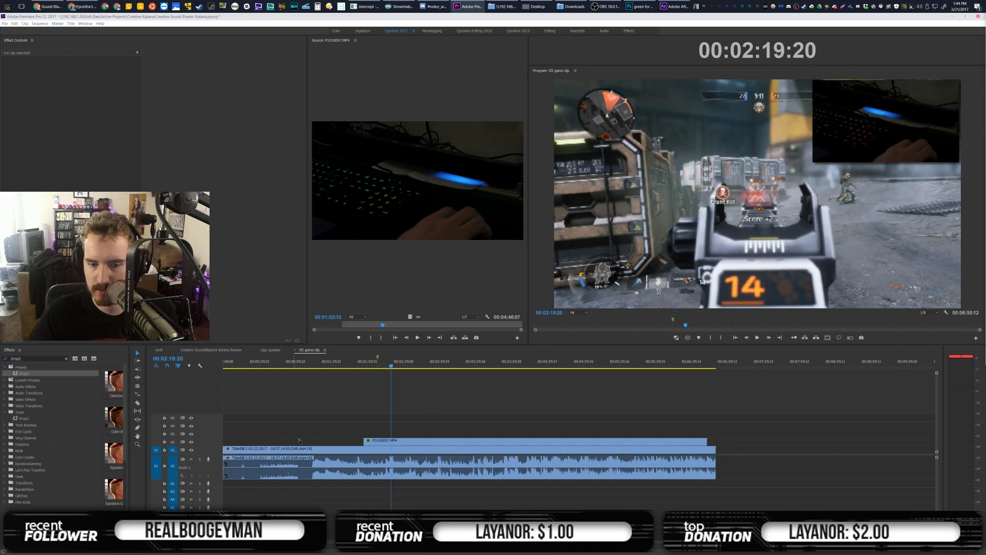
{"action": "left_click_drag", "start_coordinate": [390, 367], "coordinate": [384, 368]}
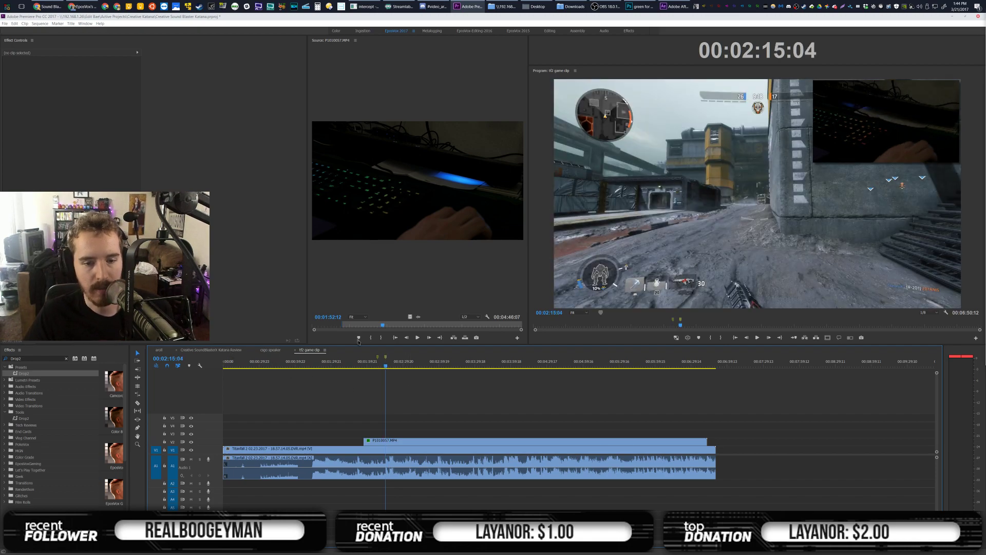
Place the game clip sequence in the Katana review sequence near 00:02:22:19, then unlink and delete its audio
{"action": "left_click", "coordinate": [211, 350]}
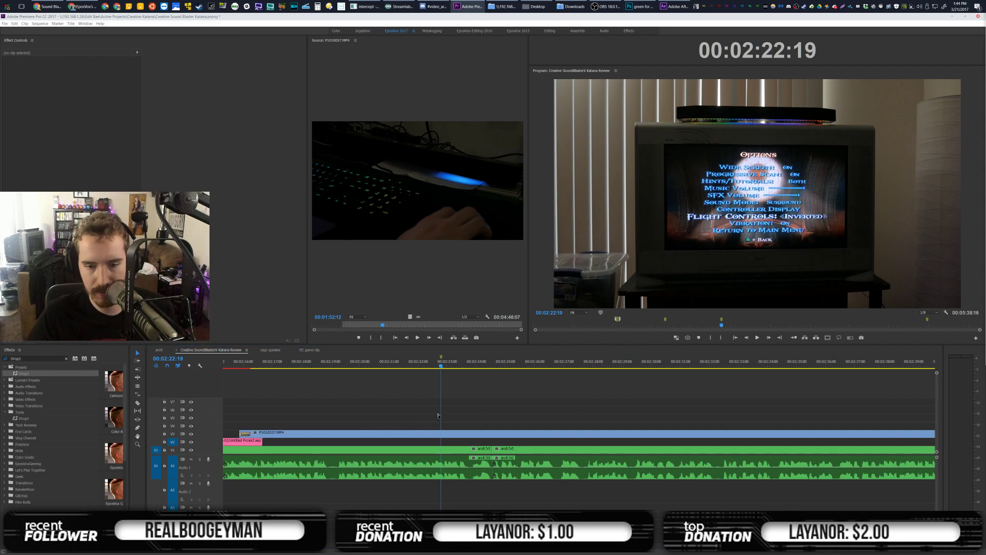
{"action": "left_click_drag", "start_coordinate": [552, 396], "coordinate": [432, 414]}
{"action": "right_click", "coordinate": [470, 409]}
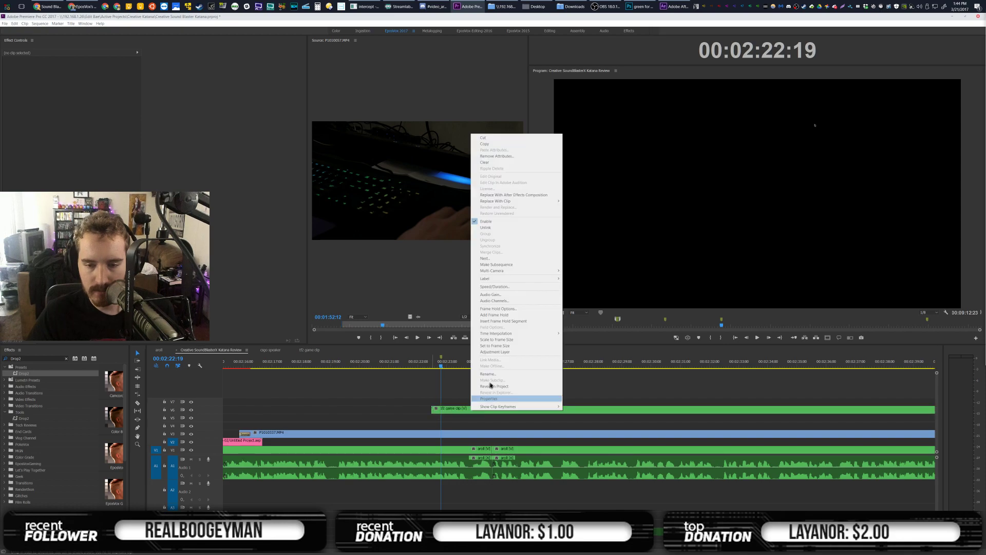
{"action": "left_click", "coordinate": [651, 389]}
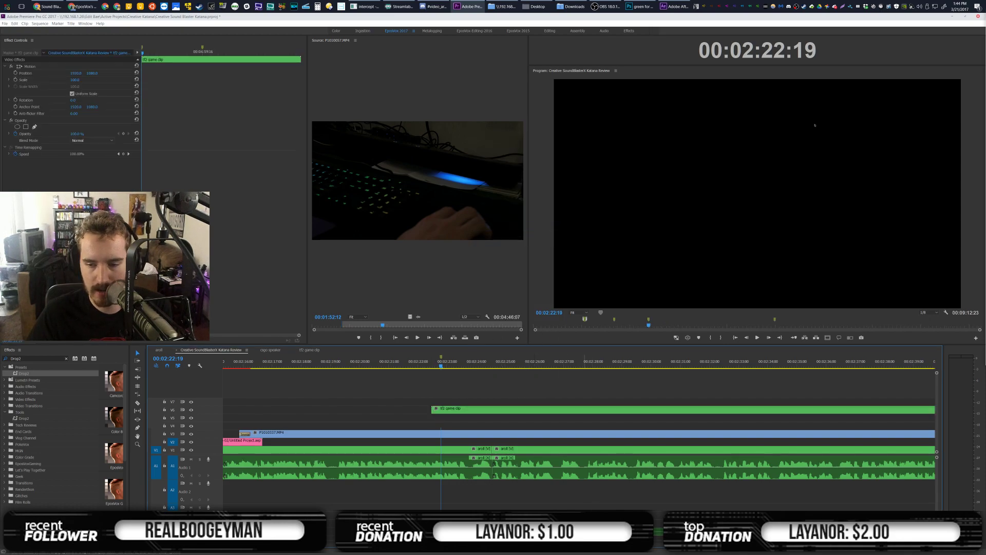
Trim the unused opening of the game clip and place it on V4, starting at the 00:02:22:19 marker
{"action": "scroll", "coordinate": [651, 388], "scroll_direction": "down", "scroll_amount": 3}
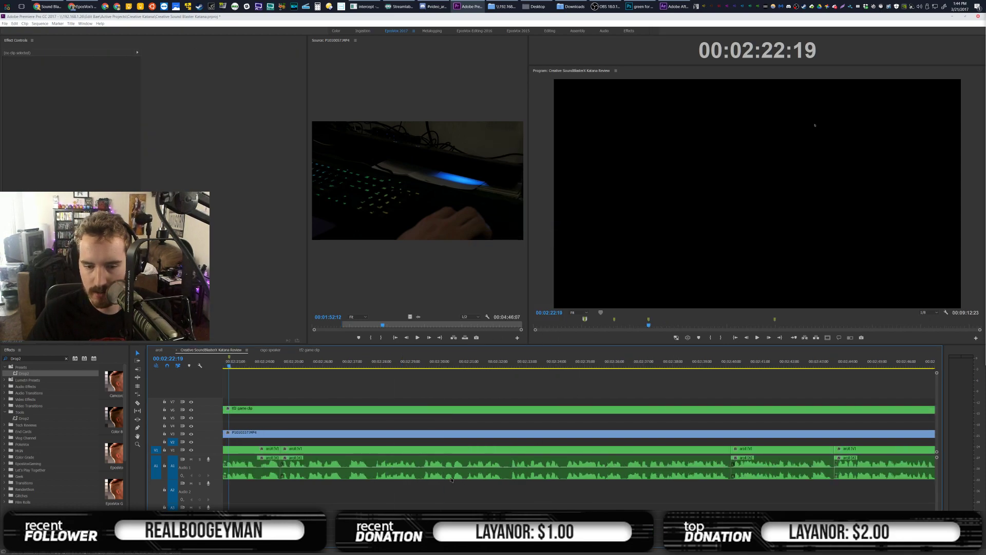
{"action": "scroll", "coordinate": [445, 393], "scroll_direction": "down", "scroll_amount": 6}
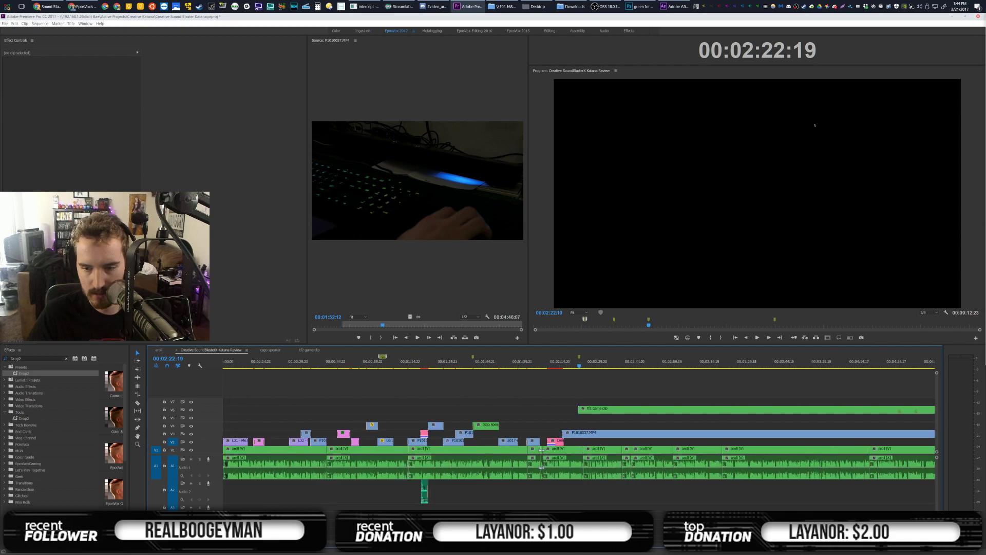
{"action": "left_click_drag", "start_coordinate": [427, 409], "coordinate": [450, 417]}
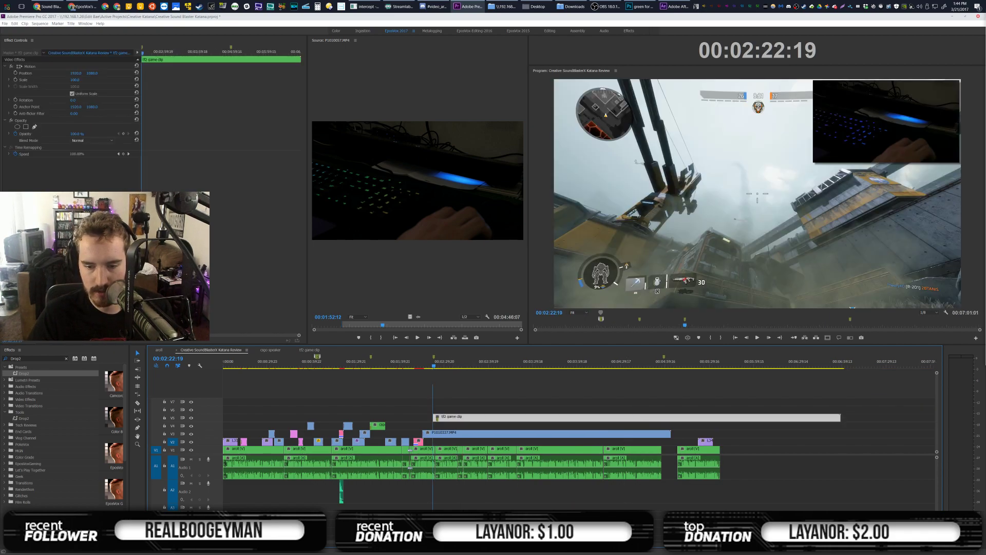
{"action": "key", "text": "equal"}
{"action": "key", "text": "equal"}
{"action": "key", "text": "equal"}
{"action": "left_click_drag", "start_coordinate": [589, 418], "coordinate": [587, 426]}
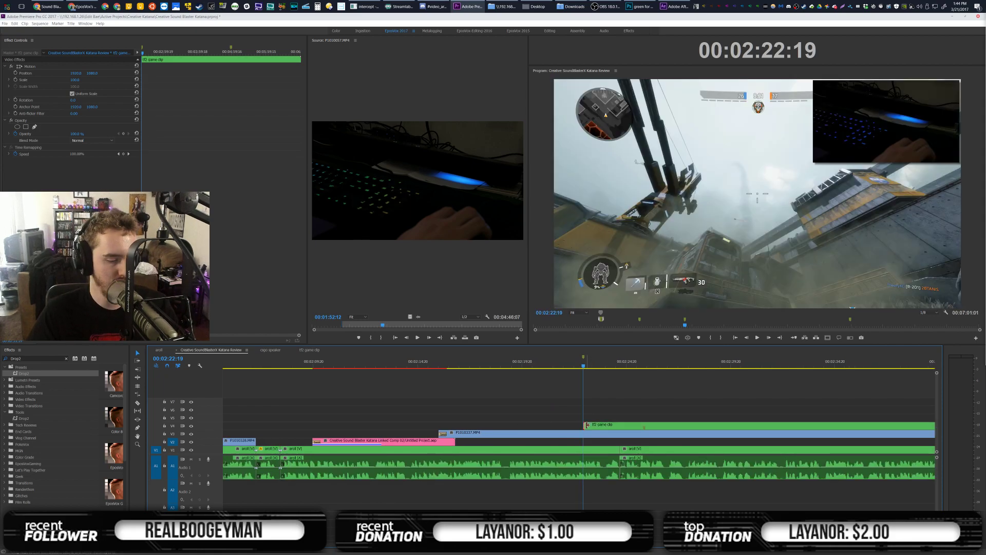
Add an Impact Wipe transition with the Wipe-Left-Right preset to the start of the game clip
{"action": "left_click", "coordinate": [595, 411]}
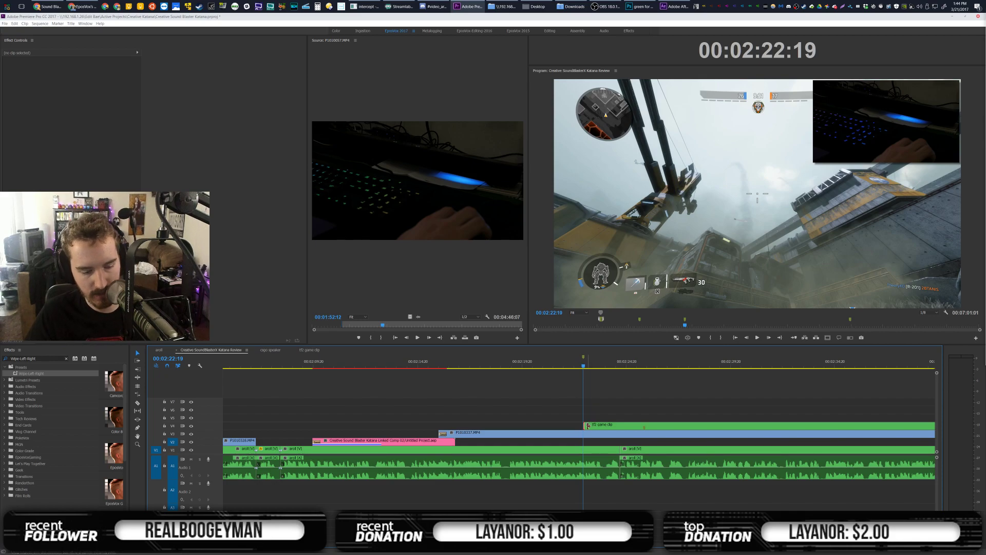
{"action": "left_click", "coordinate": [588, 426]}
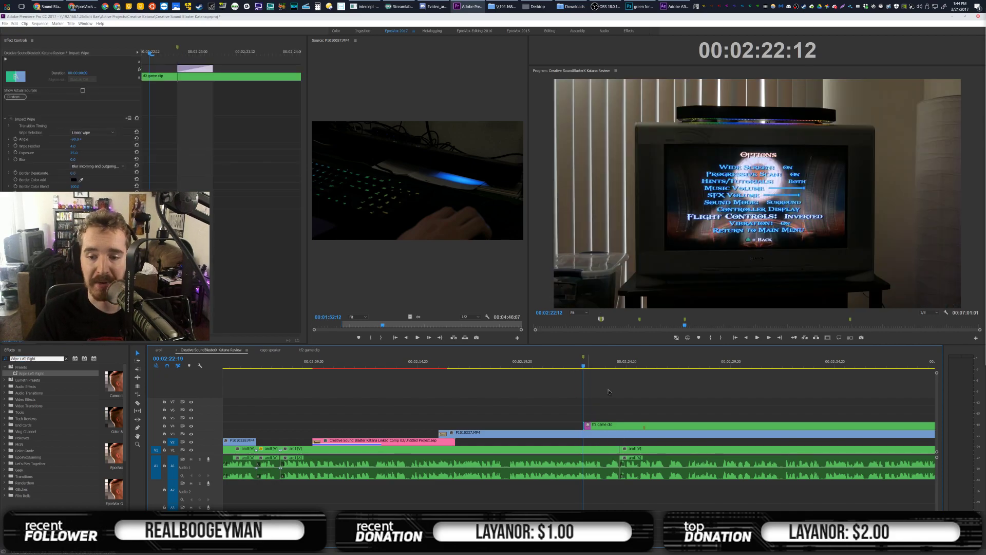
{"action": "key", "text": "Delete"}
{"action": "key", "text": "alt+Tab"}
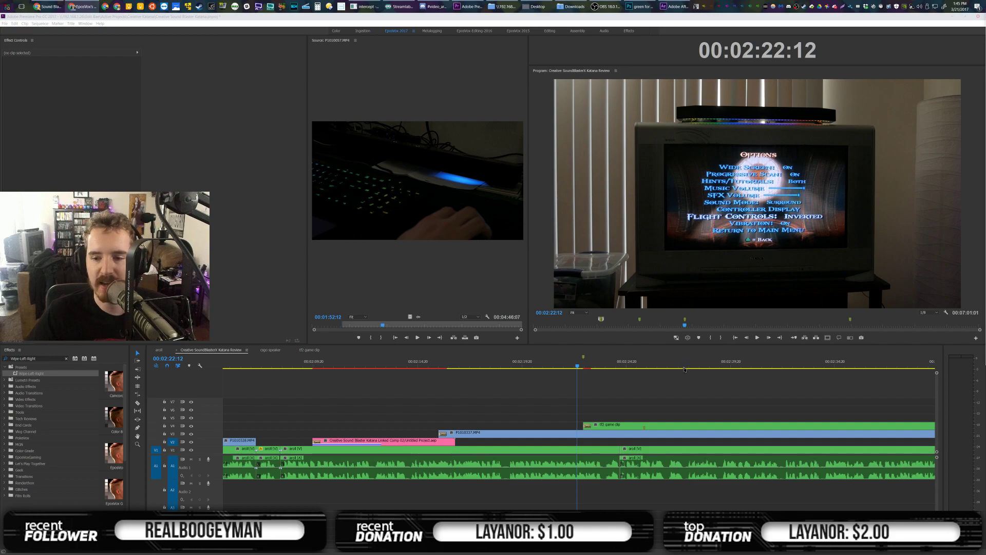
Play through the wipe into the game footage up to about 00:02:28:15 to judge the chosen gameplay section
{"action": "left_click", "coordinate": [647, 391]}
{"action": "key", "text": "space"}
{"action": "left_click_drag", "start_coordinate": [608, 398], "coordinate": [414, 367]}
{"action": "key", "text": "space"}
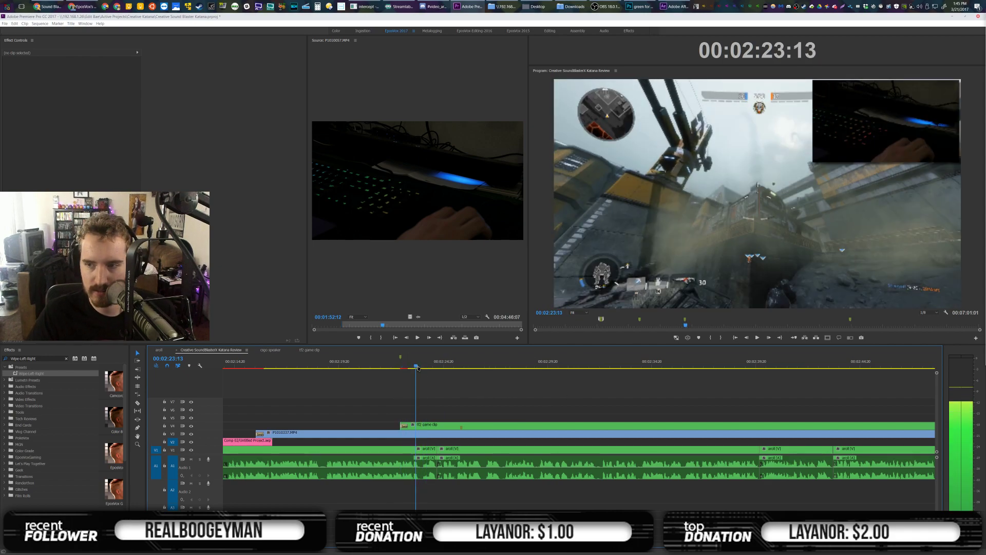
{"action": "scroll", "coordinate": [525, 398], "scroll_direction": "down", "scroll_amount": 10}
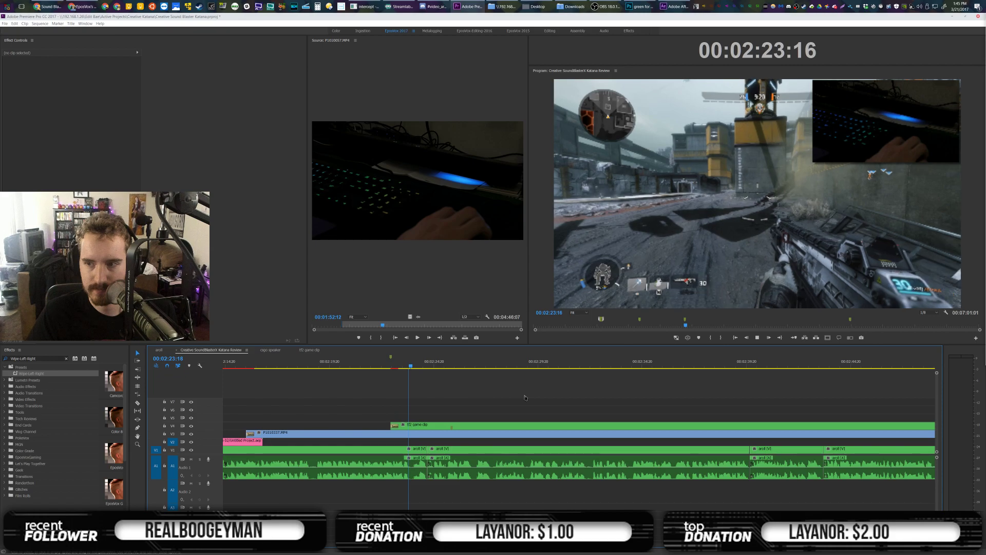
{"action": "scroll", "coordinate": [525, 398], "scroll_direction": "down", "scroll_amount": 4}
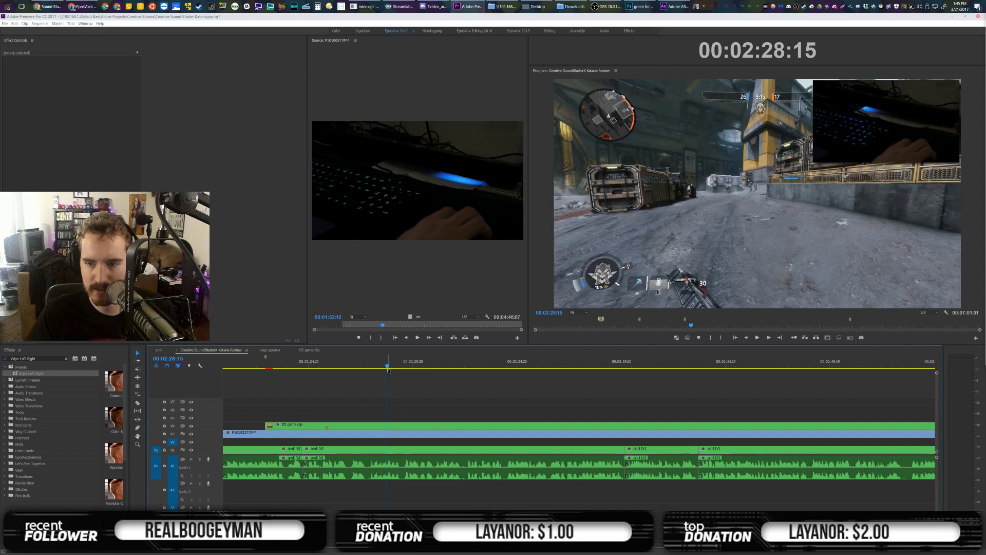
Trim the game clip's opening up to 00:02:29:01 and keep the clip starting at the 00:02:22:19 marker
{"action": "left_click_drag", "start_coordinate": [393, 363], "coordinate": [396, 363]}
{"action": "left_click_drag", "start_coordinate": [338, 426], "coordinate": [409, 432]}
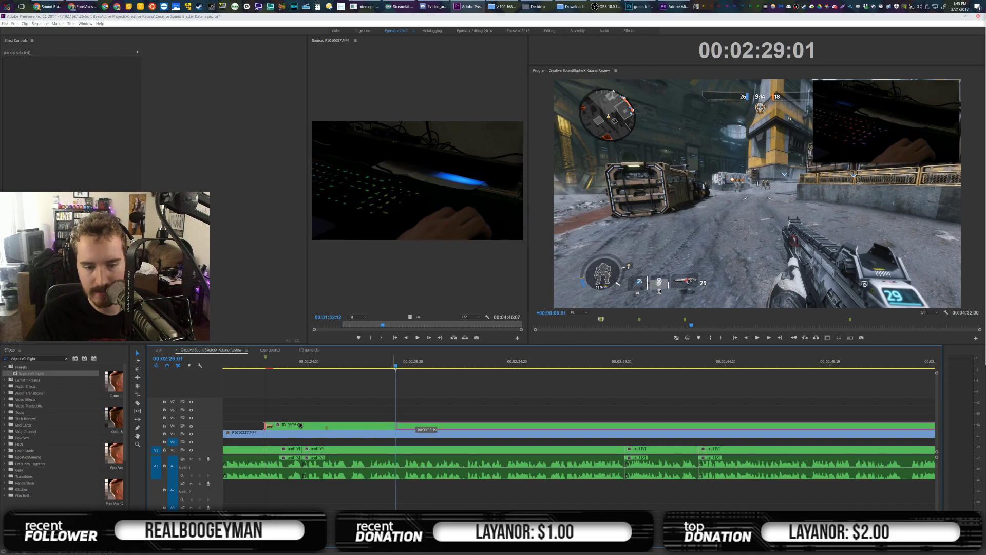
{"action": "left_click_drag", "start_coordinate": [301, 425], "coordinate": [301, 425]}
Review the new gameplay section, park the playhead at 00:02:30:11, and save the project
{"action": "left_click", "coordinate": [364, 367]}
{"action": "left_click", "coordinate": [379, 366]}
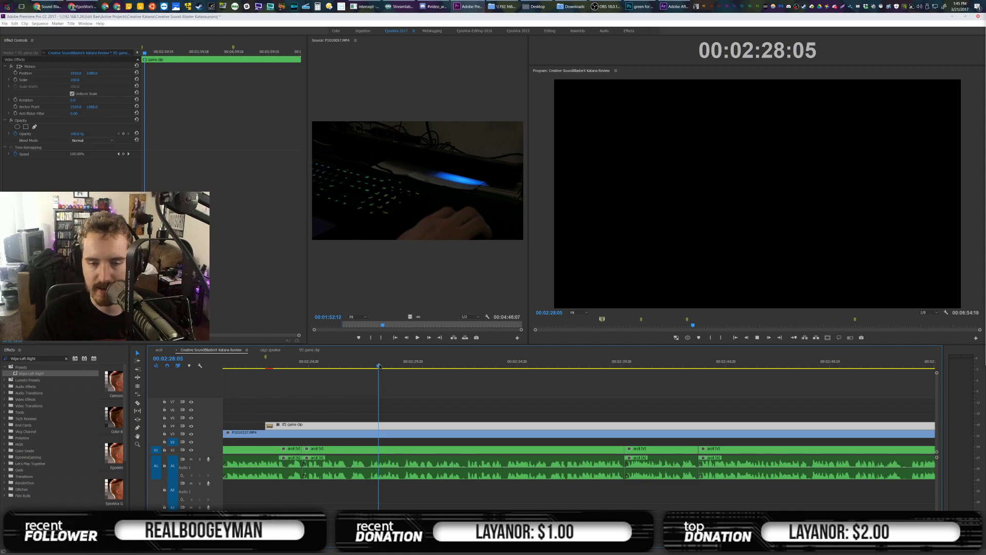
{"action": "key", "text": "space"}
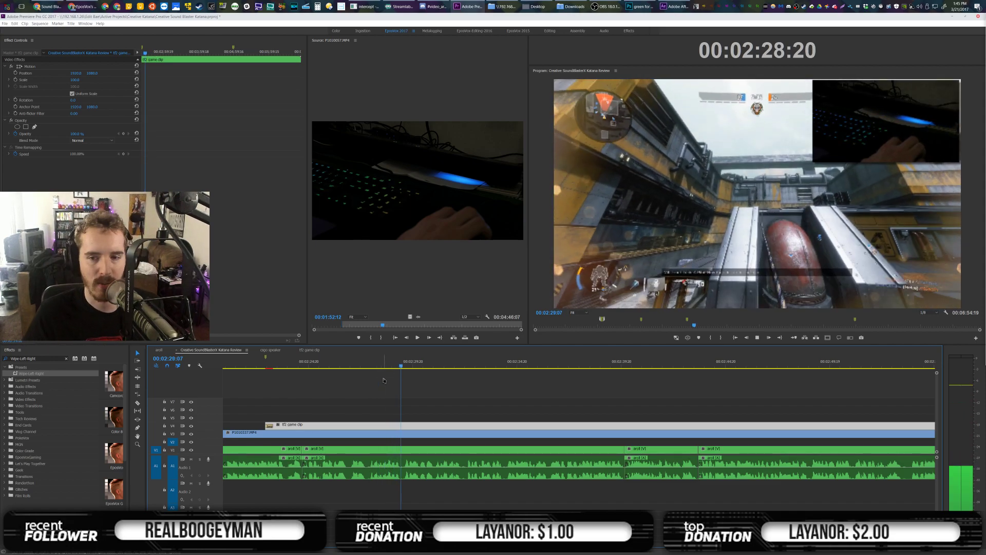
{"action": "left_click", "coordinate": [457, 372]}
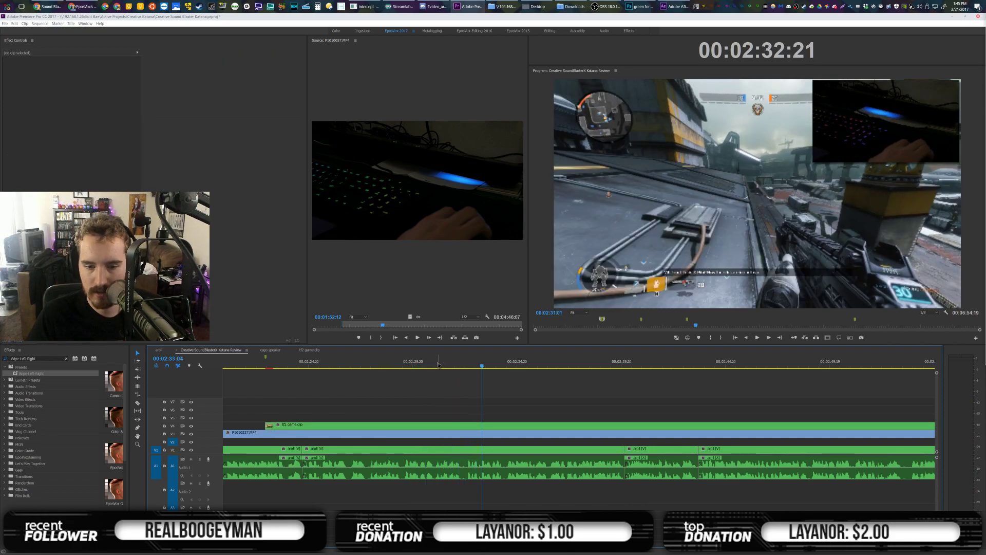
{"action": "left_click", "coordinate": [438, 365]}
{"action": "left_click", "coordinate": [426, 363]}
{"action": "key", "text": "ctrl+s"}
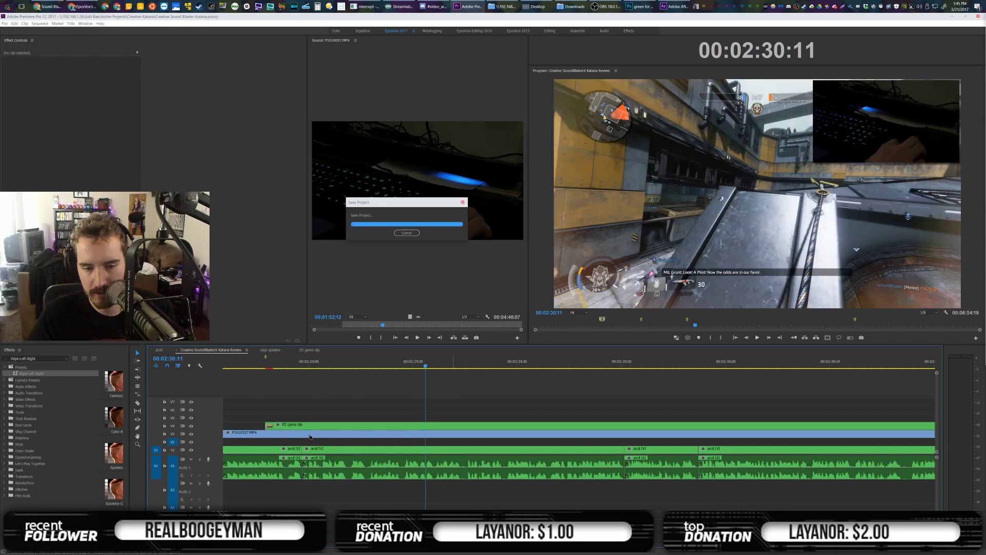
Cut the console clip on V3 shortly after the wipe into the game clip and delete its remainder
{"action": "key", "text": "c"}
{"action": "left_click", "coordinate": [304, 435]}
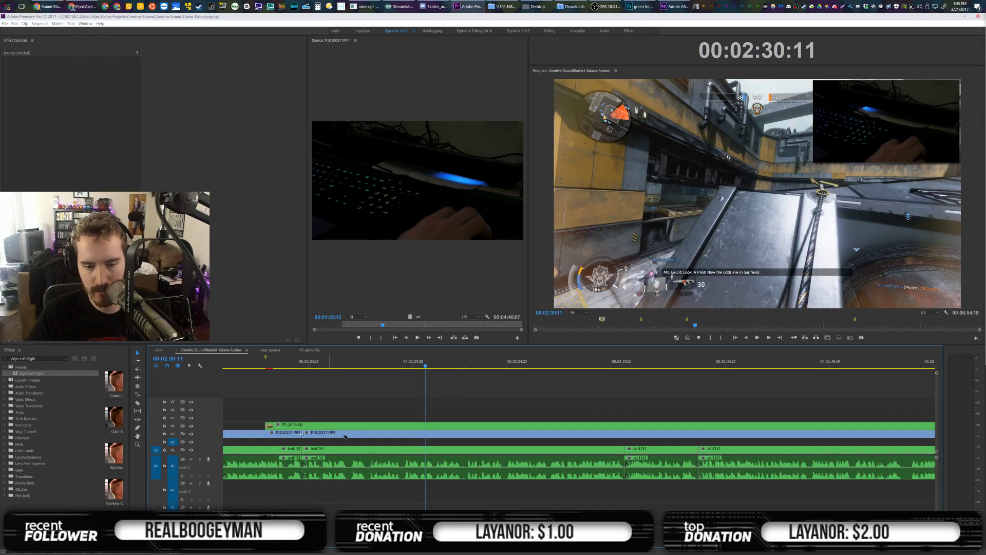
{"action": "key", "text": "Delete"}
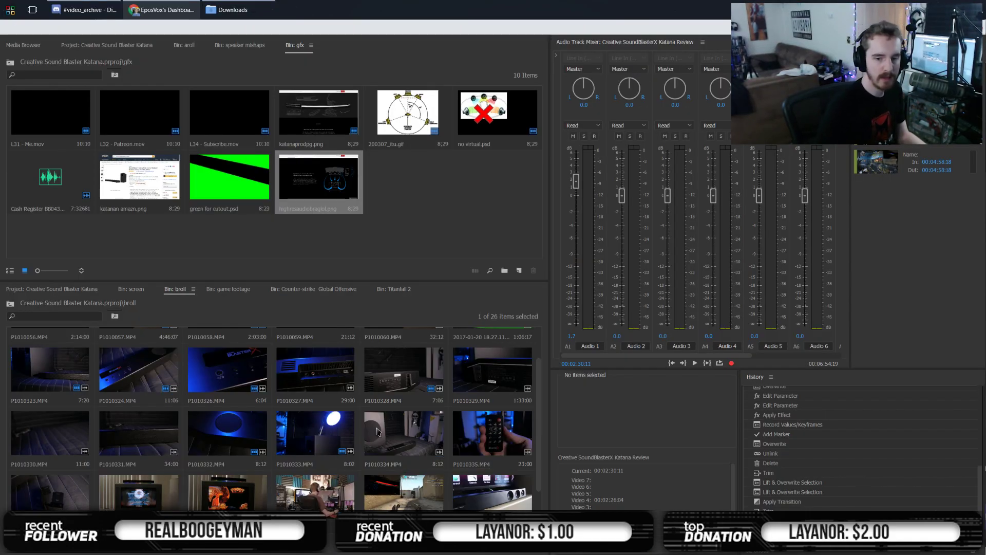
Add the soundbar ports clip P1010327.MP4 on V5 at 00:02:30:11 from source time 00:00:02:17, with an Impact Flash transition at its start
{"action": "left_click", "coordinate": [315, 370]}
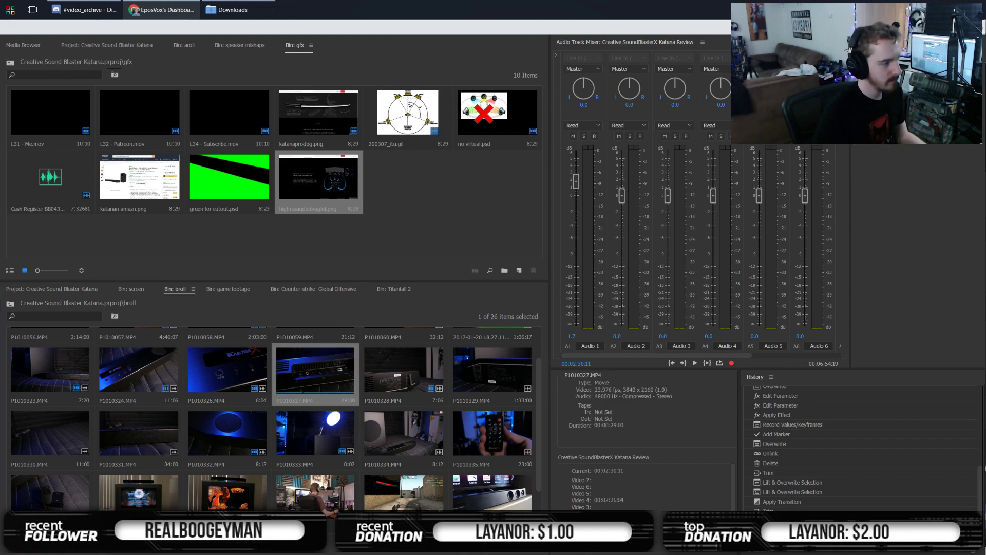
{"action": "key", "text": "i"}
{"action": "left_click_drag", "start_coordinate": [314, 370], "coordinate": [985, 370]}
{"action": "key", "text": "Delete"}
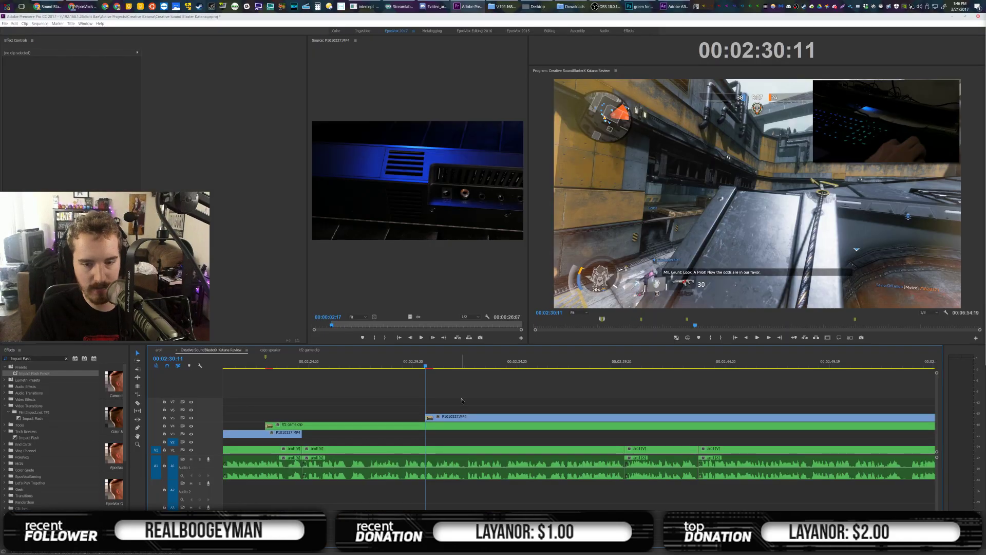
Play the soundbar ports clip over the narration, trim its end to 00:02:41:14, and add the Impact Flash transition there
{"action": "key", "text": "space"}
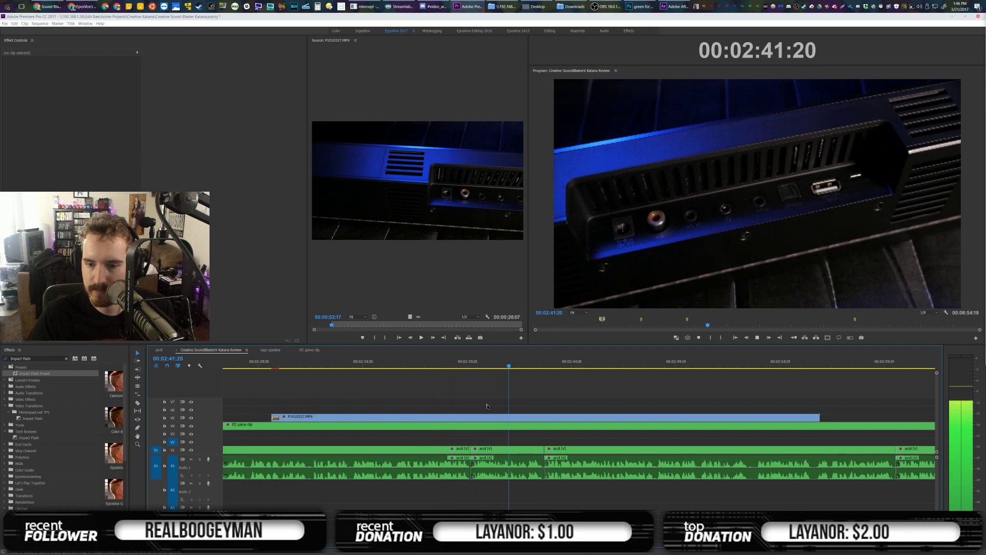
{"action": "left_click", "coordinate": [522, 364]}
{"action": "left_click_drag", "start_coordinate": [523, 363], "coordinate": [505, 366]}
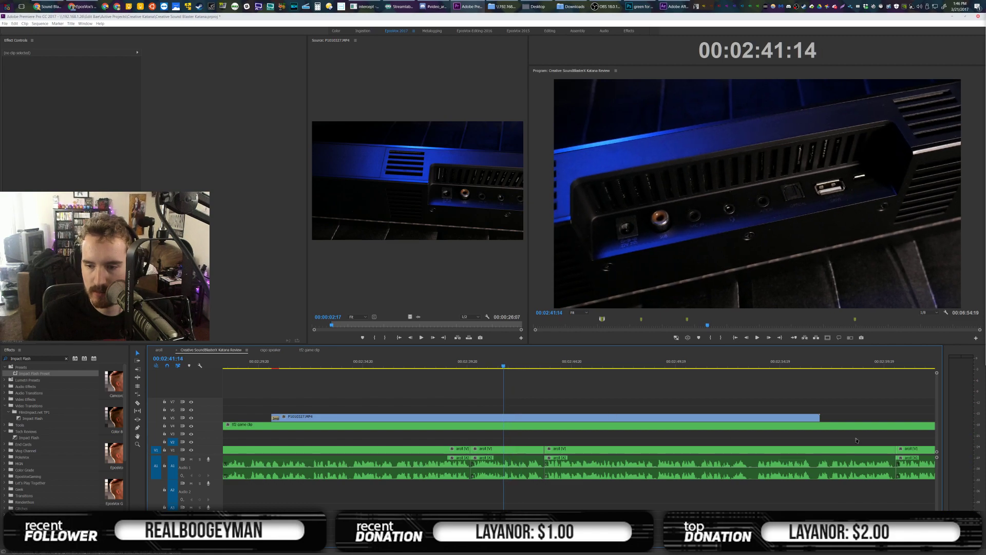
{"action": "left_click_drag", "start_coordinate": [817, 418], "coordinate": [500, 418]}
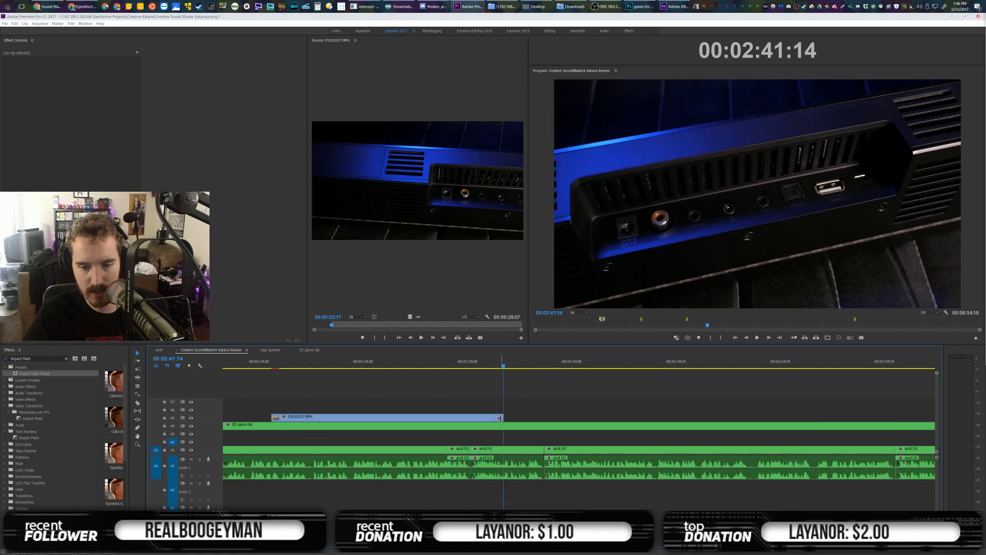
{"action": "left_click", "coordinate": [500, 418]}
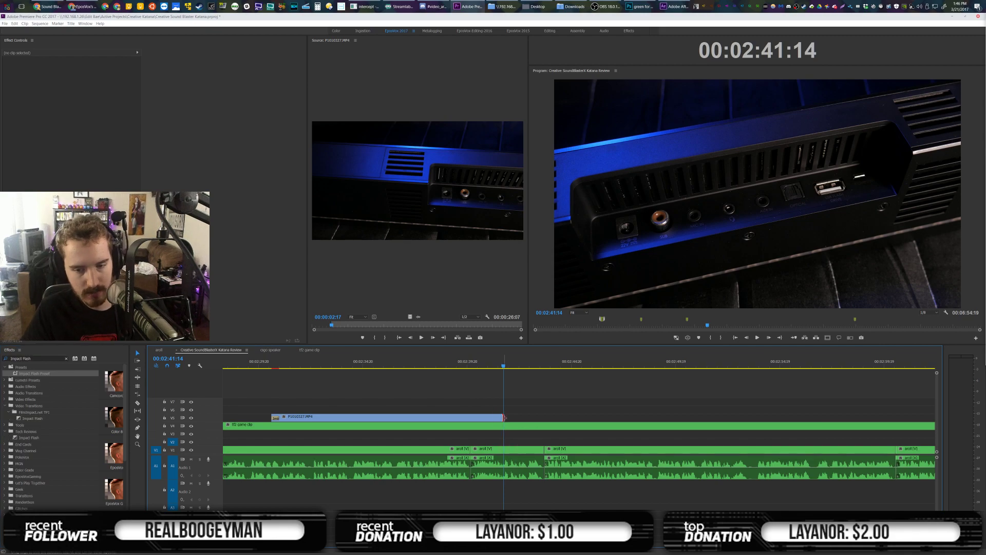
{"action": "key", "text": "ctrl+d"}
Cut the game clip on V4 just after the ports clip's opening transition and delete the remainder
{"action": "left_click", "coordinate": [292, 428]}
{"action": "key", "text": "v"}
{"action": "left_click", "coordinate": [373, 428]}
{"action": "key", "text": "Delete"}
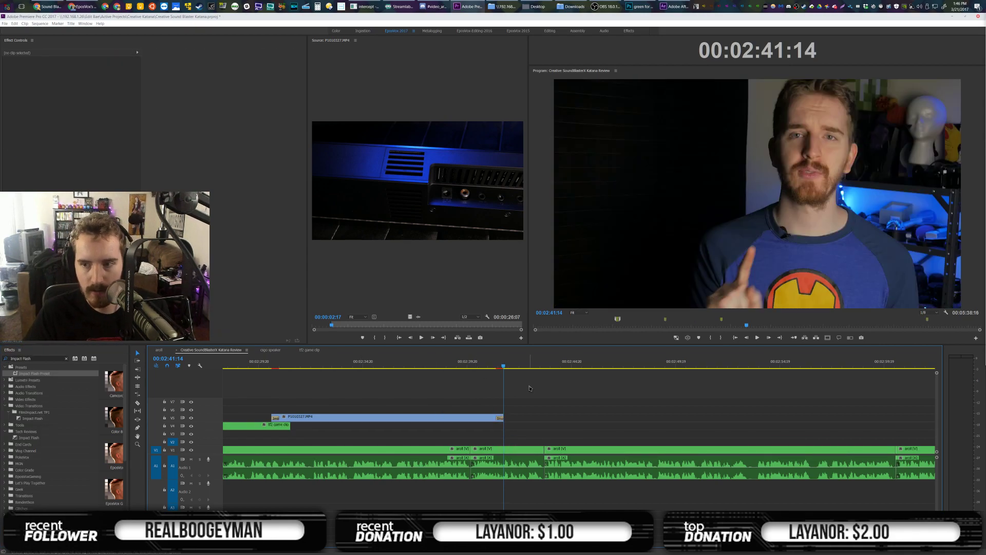
Save the project
{"action": "key", "text": "ctrl+s"}
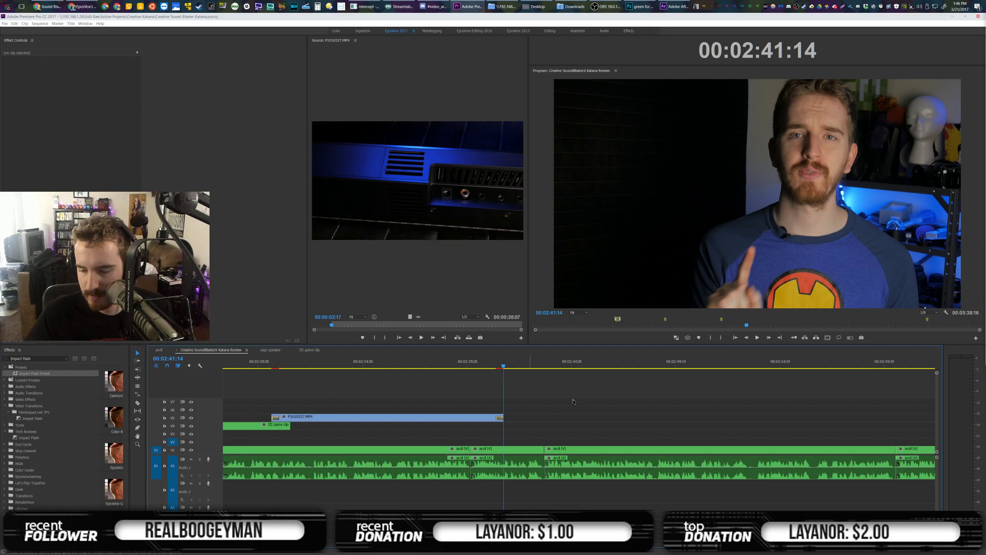
{"action": "scroll", "coordinate": [574, 402], "scroll_direction": "down", "scroll_amount": 2}
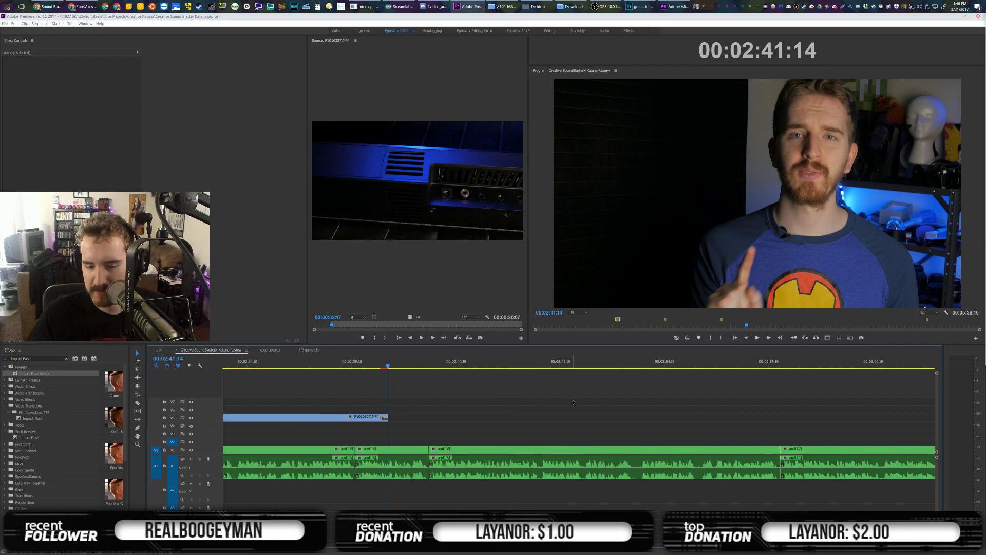
{"action": "scroll", "coordinate": [573, 402], "scroll_direction": "up", "scroll_amount": 1}
{"action": "key", "text": "alt+Tab"}
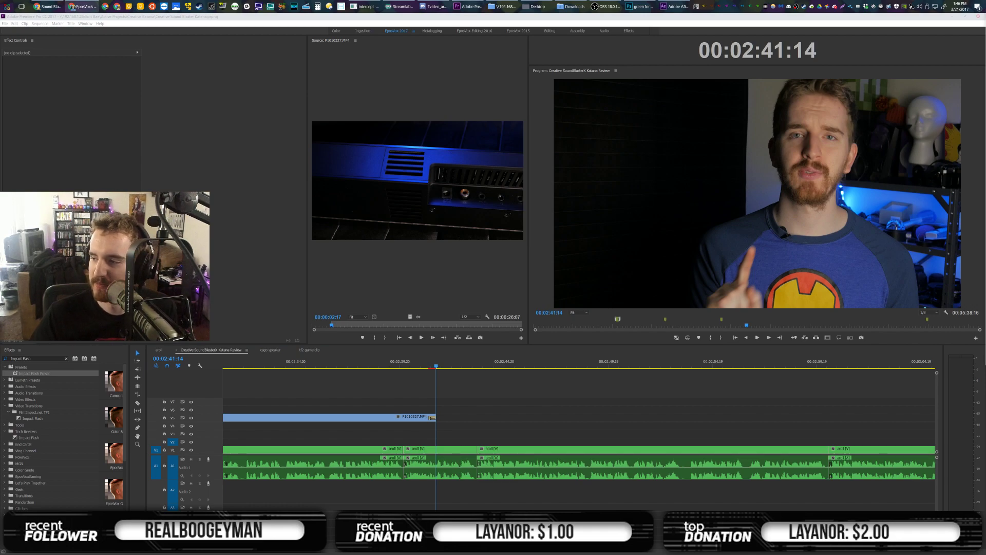
{"action": "left_click", "coordinate": [591, 395]}
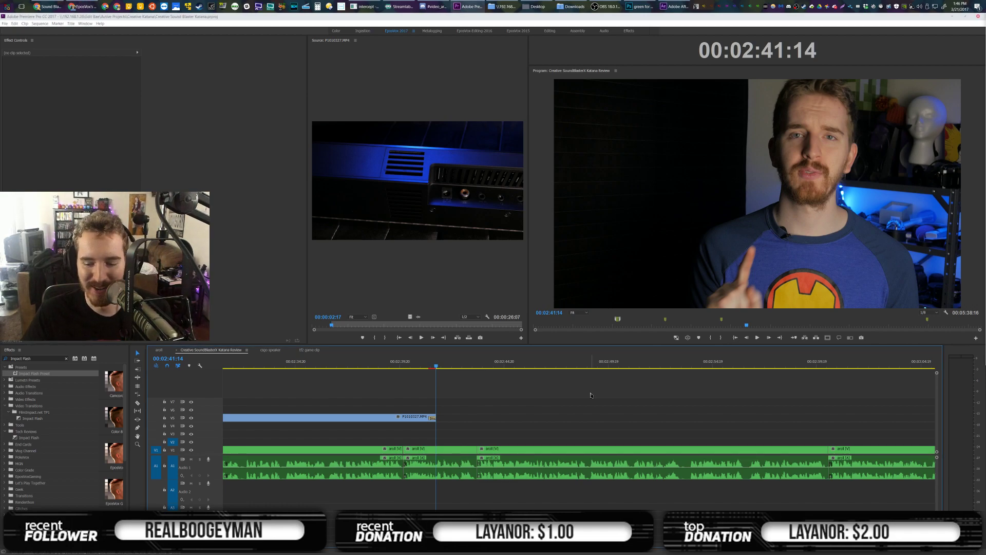
{"action": "scroll", "coordinate": [626, 380], "scroll_direction": "down", "scroll_amount": 2}
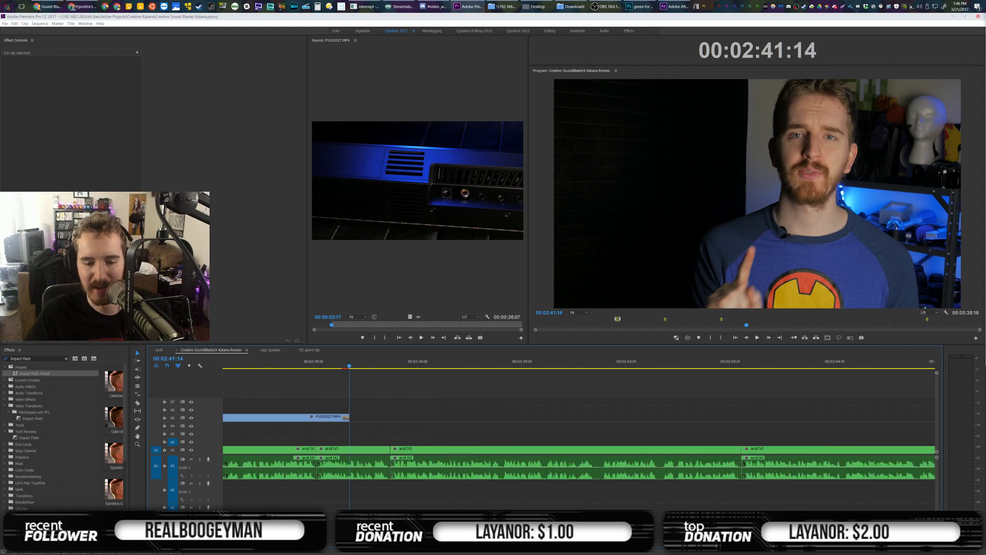
Play the narration from 00:02:41:14 to 00:02:49:12 to find where the next ports shot belongs
{"action": "key", "text": "equal"}
{"action": "key", "text": "equal"}
{"action": "key", "text": "equal"}
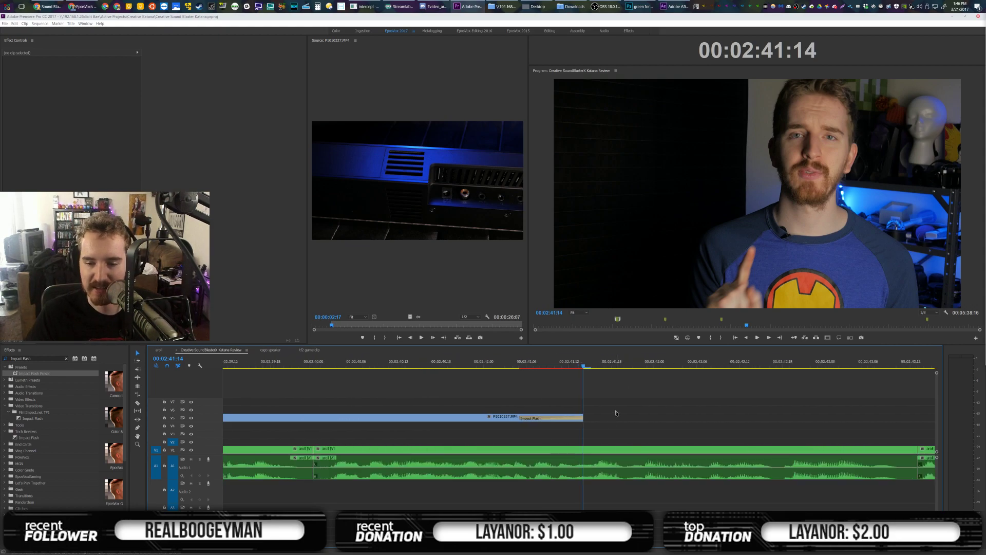
{"action": "key", "text": "space"}
{"action": "scroll", "coordinate": [581, 417], "scroll_direction": "down", "scroll_amount": 5}
{"action": "scroll", "coordinate": [540, 411], "scroll_direction": "down", "scroll_amount": 3}
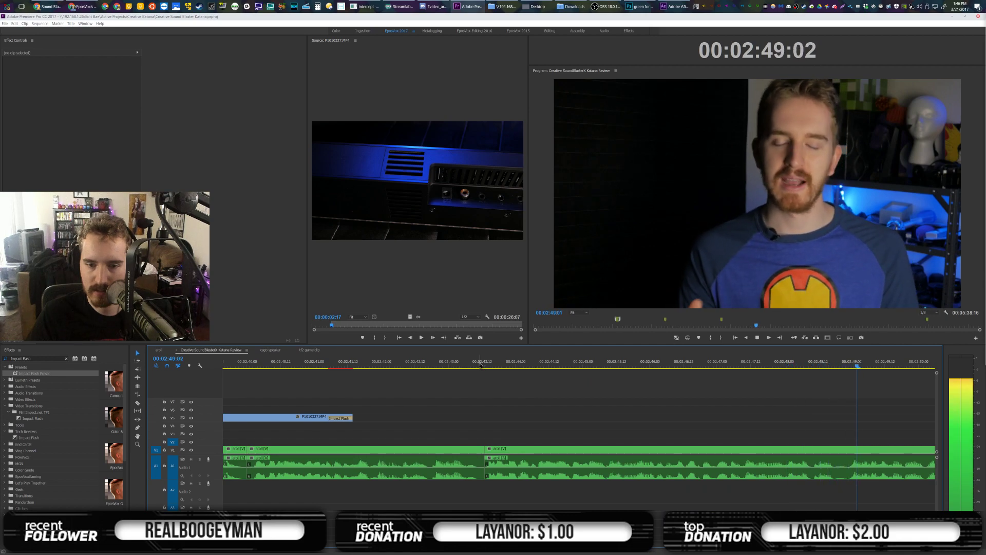
{"action": "key", "text": "space"}
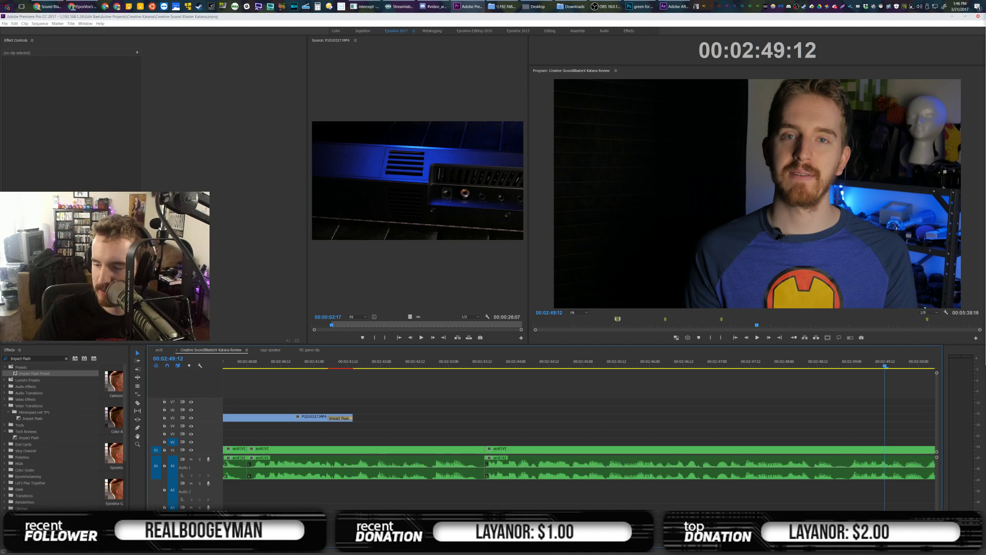
Set the ports clip's source in point to 00:00:08:15 and place it on V4 at 00:02:43:04
{"action": "left_click", "coordinate": [403, 326]}
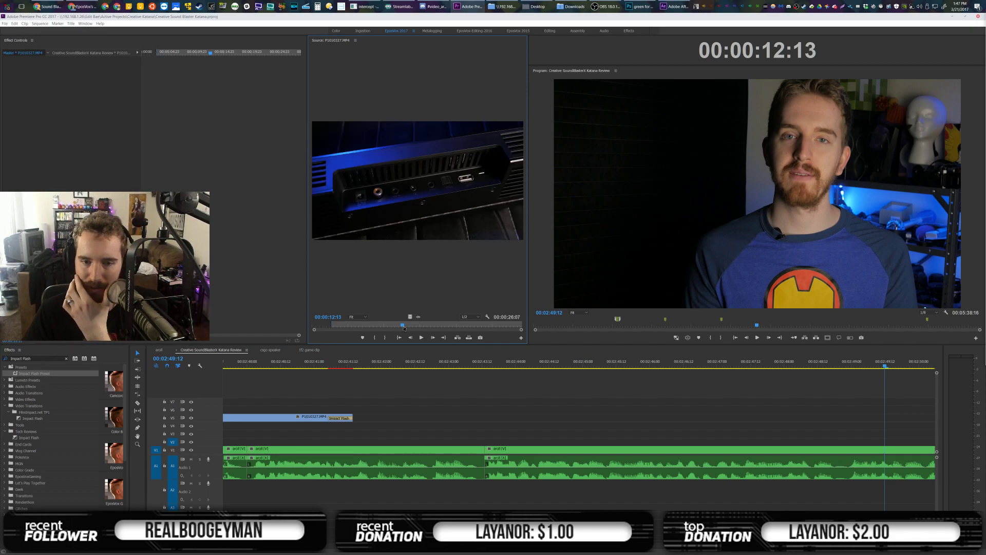
{"action": "left_click_drag", "start_coordinate": [404, 328], "coordinate": [376, 326]}
{"action": "key", "text": "i"}
{"action": "left_click_drag", "start_coordinate": [400, 361], "coordinate": [460, 429]}
{"action": "left_click", "coordinate": [468, 362]}
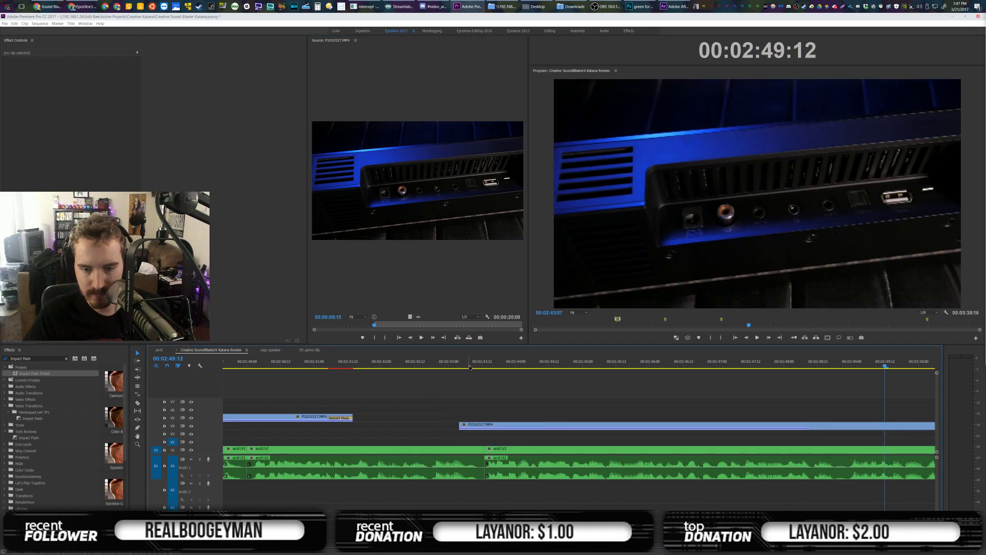
Reverse the playback of the ports clip on V4, keeping its speed at 100%
{"action": "left_click", "coordinate": [495, 427]}
{"action": "right_click", "coordinate": [496, 427]}
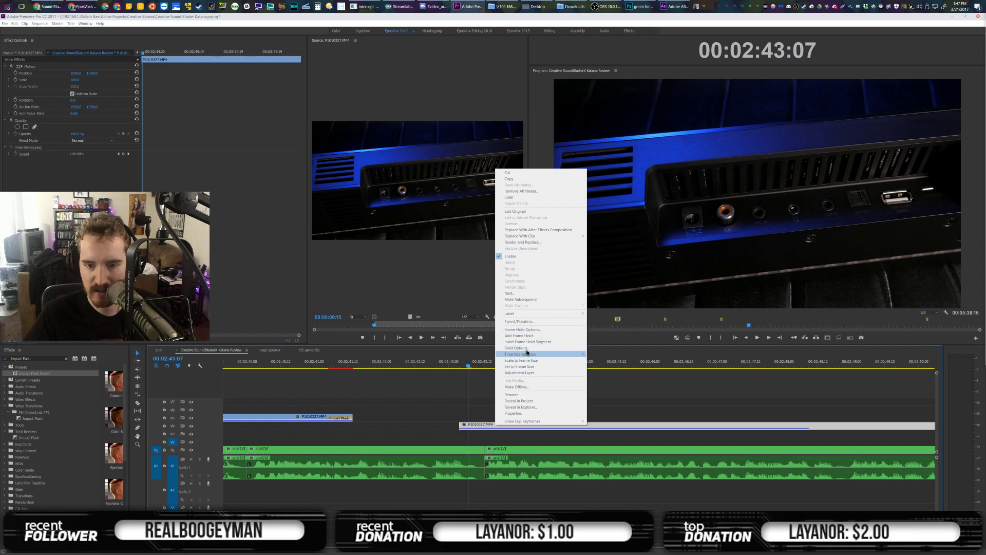
{"action": "left_click", "coordinate": [524, 322]}
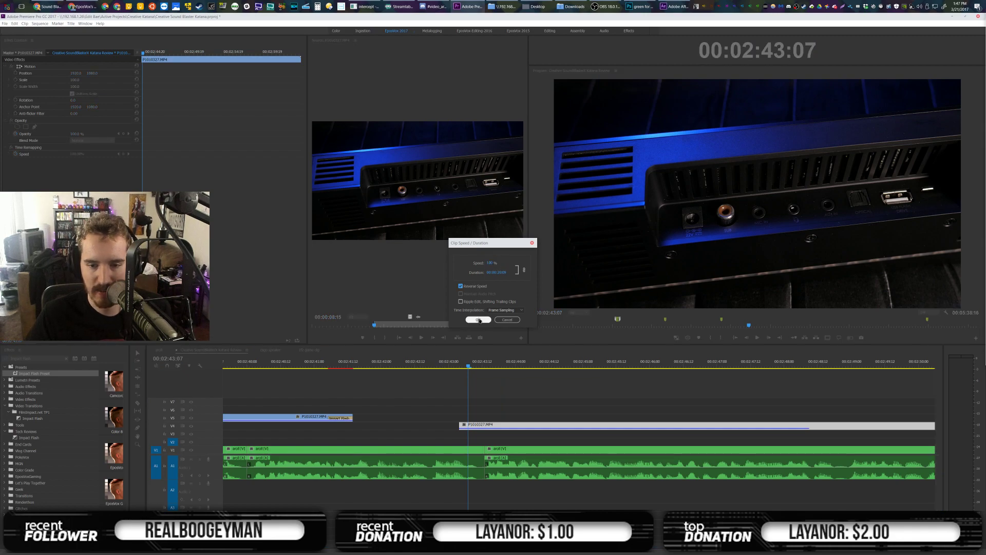
{"action": "left_click", "coordinate": [478, 320]}
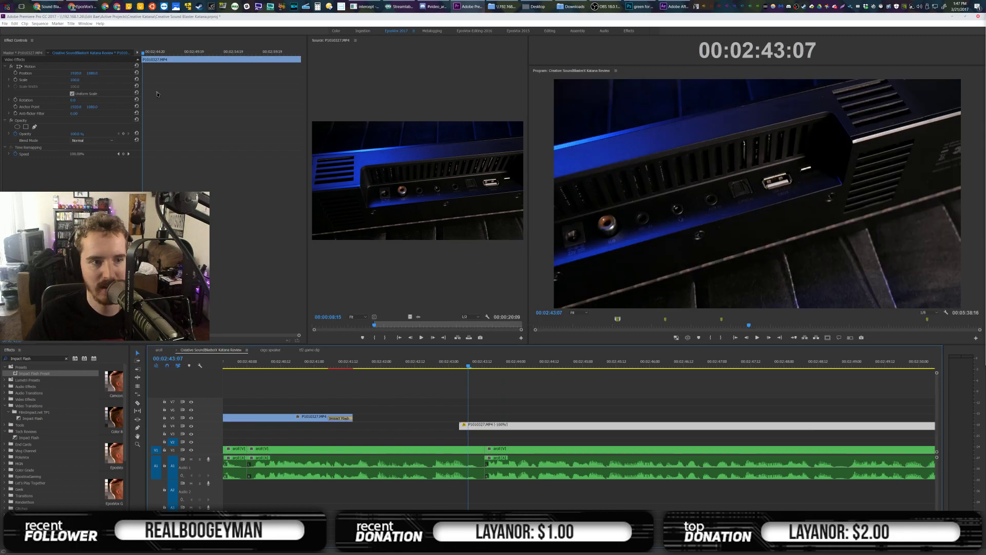
Scale the reversed ports clip up to about 175% and shift its picture to the right in the frame
{"action": "left_click_drag", "start_coordinate": [74, 79], "coordinate": [112, 79]}
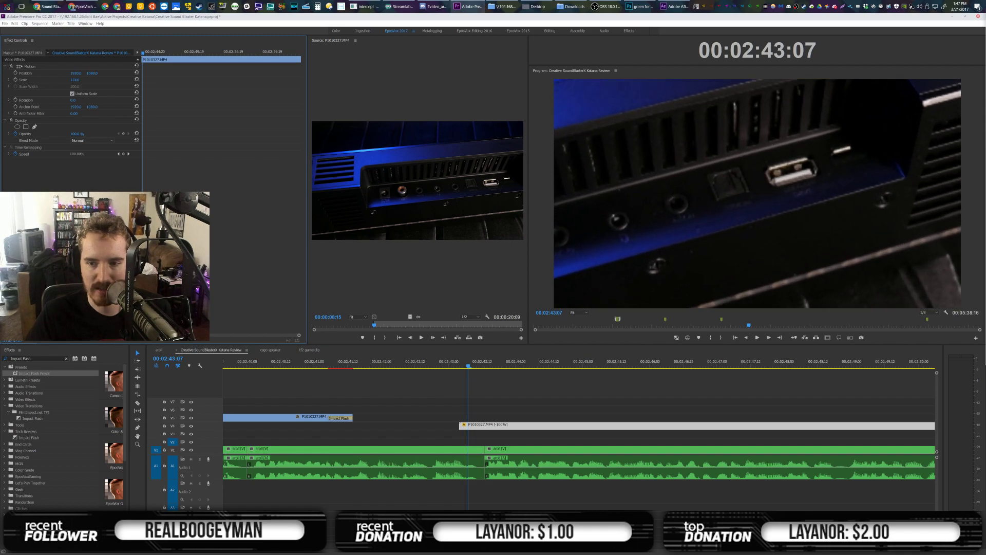
{"action": "left_click", "coordinate": [93, 67]}
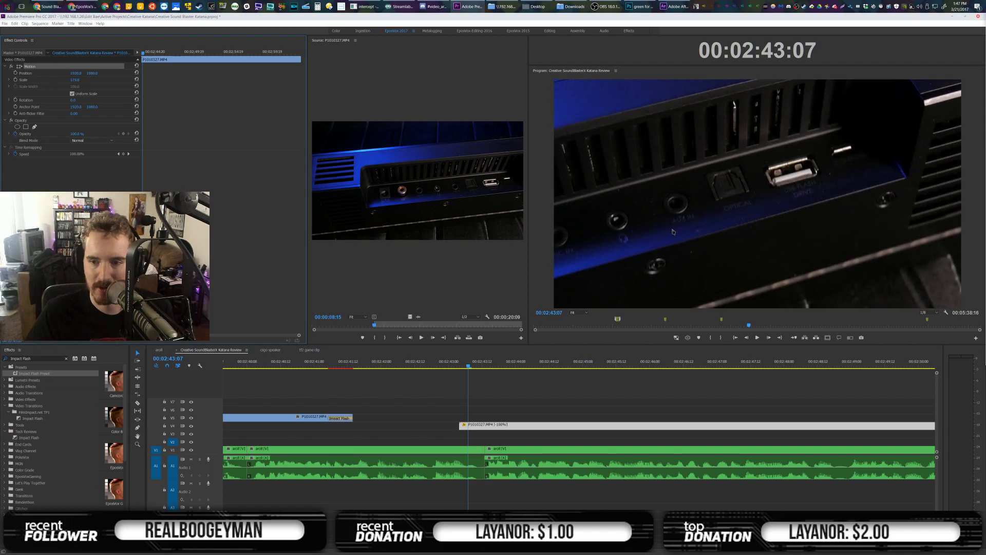
{"action": "left_click_drag", "start_coordinate": [643, 227], "coordinate": [673, 227]}
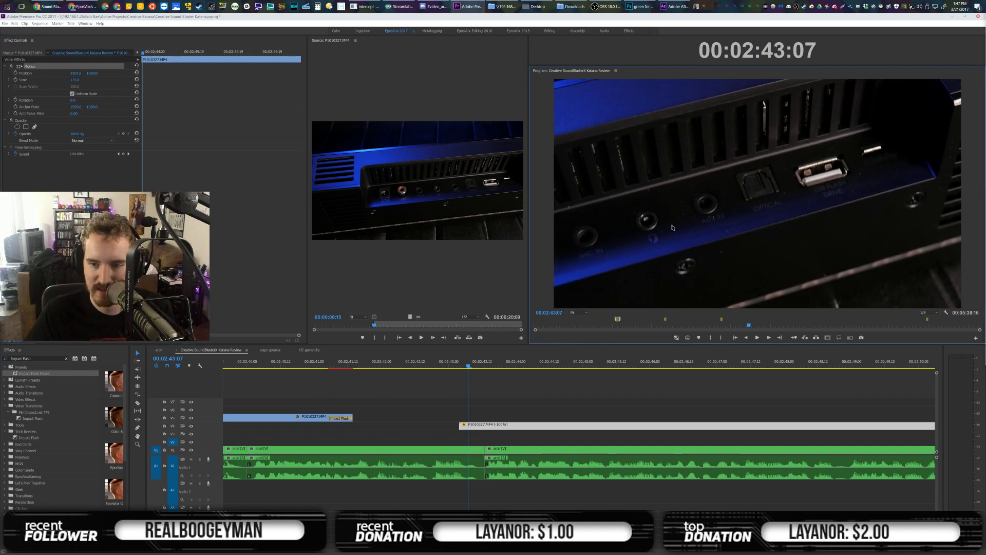
Replace the Impact Flash at the end of the V5 ports clip with an Impact Blur Dissolve
{"action": "left_click", "coordinate": [460, 363]}
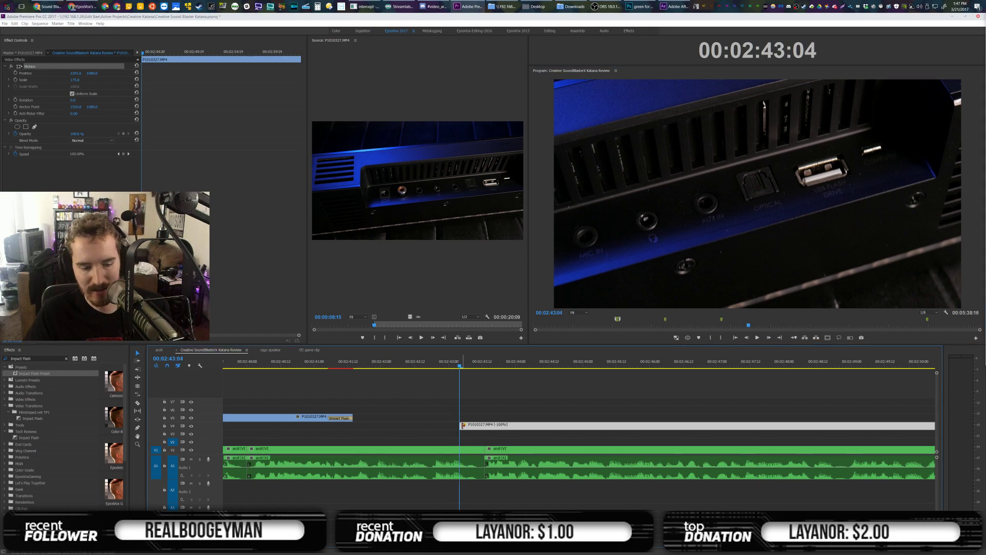
{"action": "key", "text": "shift+f"}
{"action": "type", "text": "Blur-Diss2"}
{"action": "left_click_drag", "start_coordinate": [26, 373], "coordinate": [463, 425]}
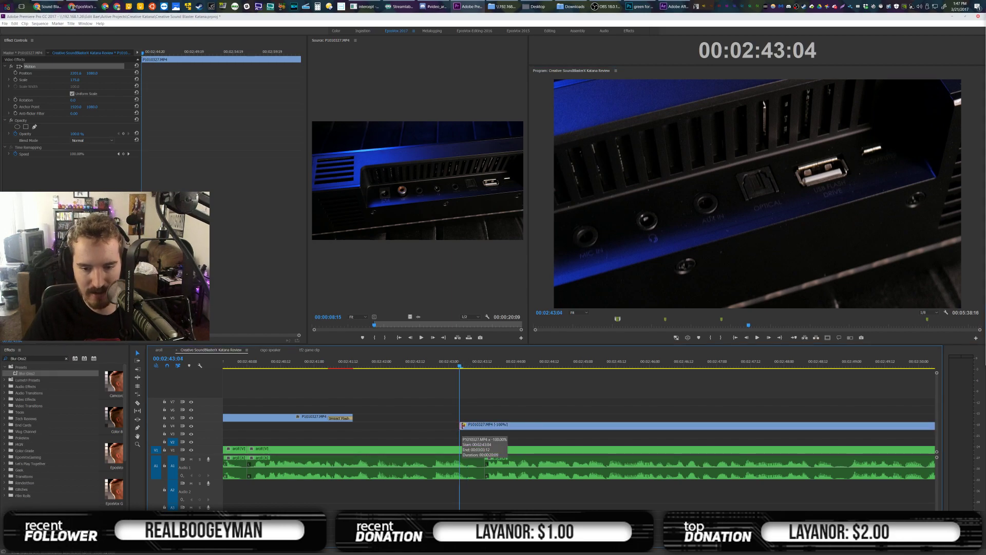
{"action": "left_click", "coordinate": [342, 419]}
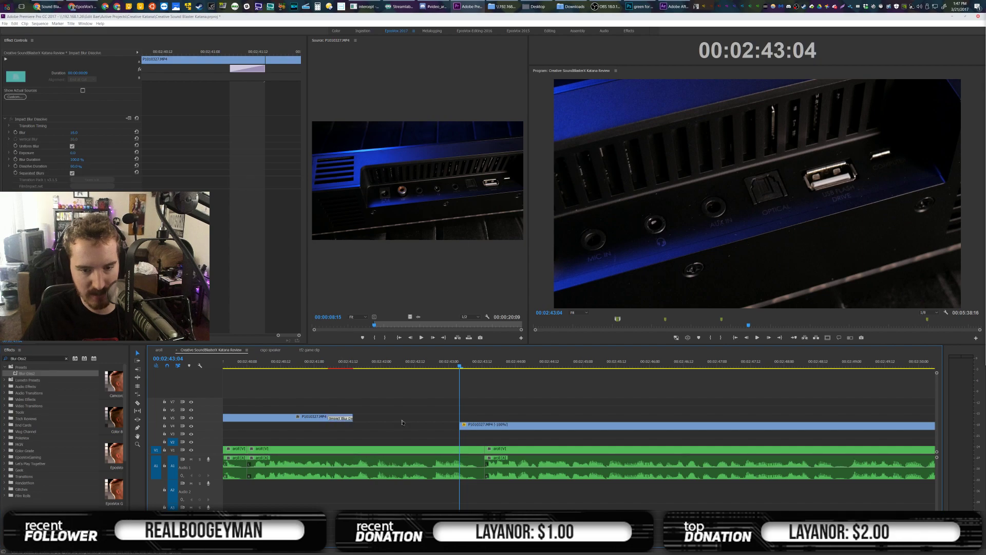
Add an Impact Flash transition at the start of the reversed ports clip on V4
{"action": "key", "text": "shift+f"}
{"action": "type", "text": "Impact Flash"}
{"action": "left_click_drag", "start_coordinate": [34, 373], "coordinate": [462, 426]}
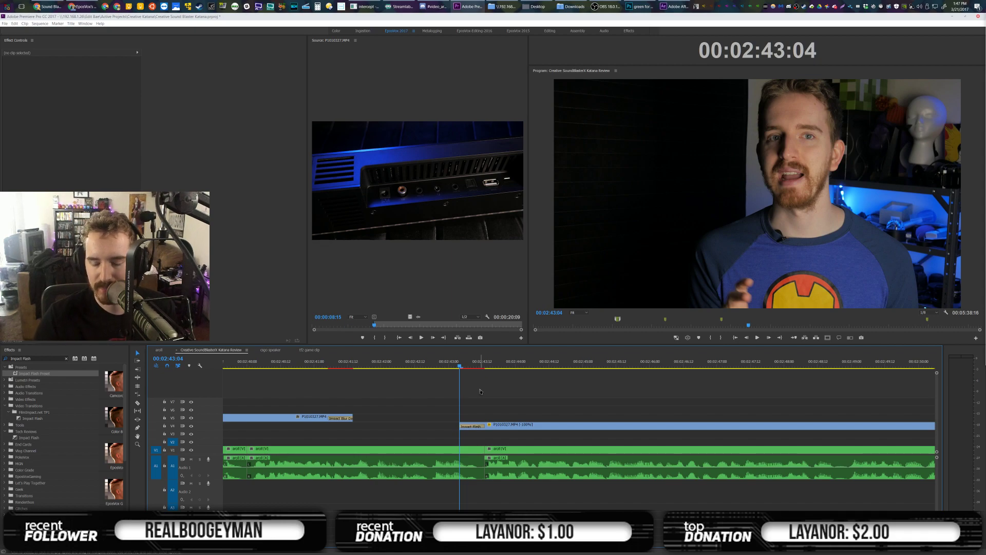
Play the reversed ports clip over the narration and trim its start to about 00:02:46:08
{"action": "key", "text": "space"}
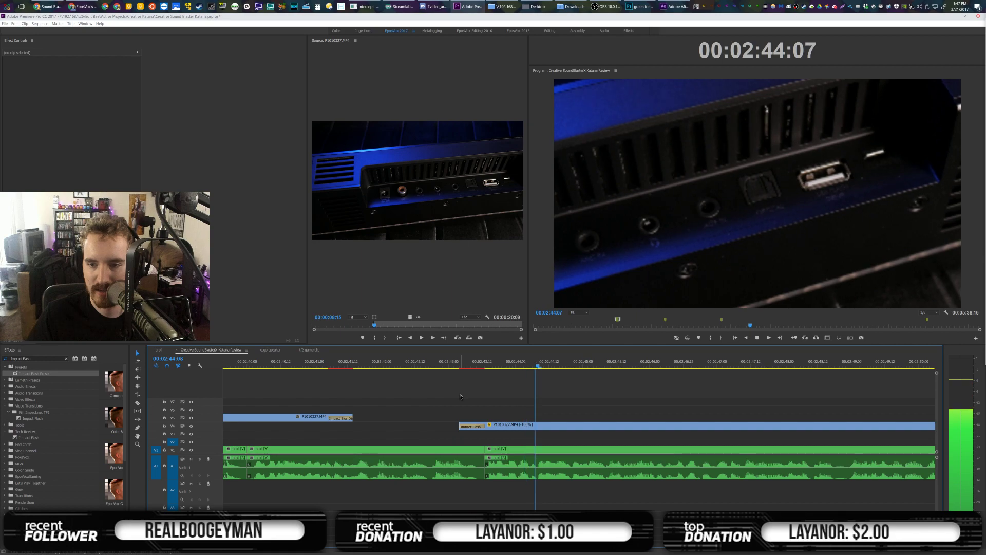
{"action": "key", "text": "space"}
{"action": "scroll", "coordinate": [470, 398], "scroll_direction": "down", "scroll_amount": 5}
{"action": "left_click_drag", "start_coordinate": [450, 366], "coordinate": [489, 366]}
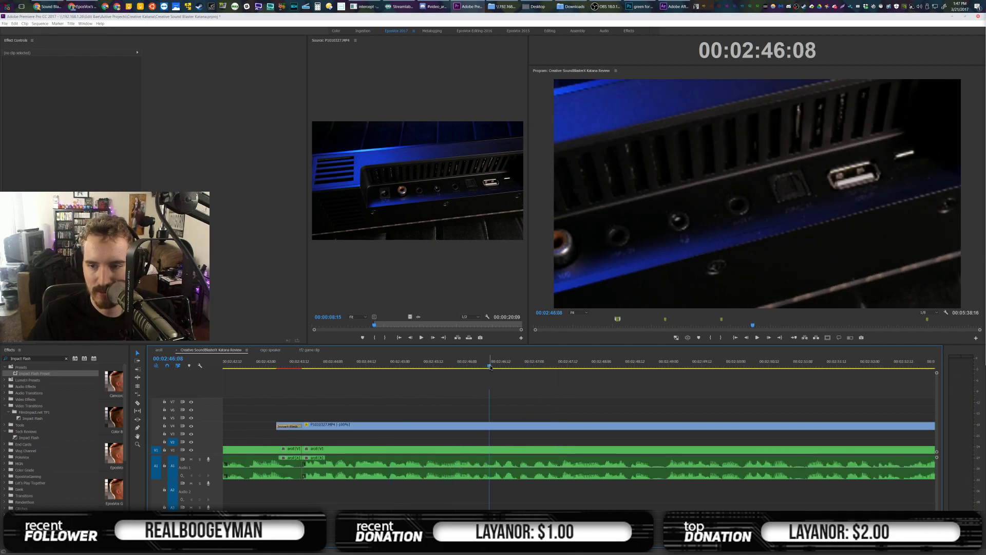
{"action": "left_click_drag", "start_coordinate": [434, 428], "coordinate": [508, 426]}
{"action": "left_click_drag", "start_coordinate": [363, 430], "coordinate": [289, 435]}
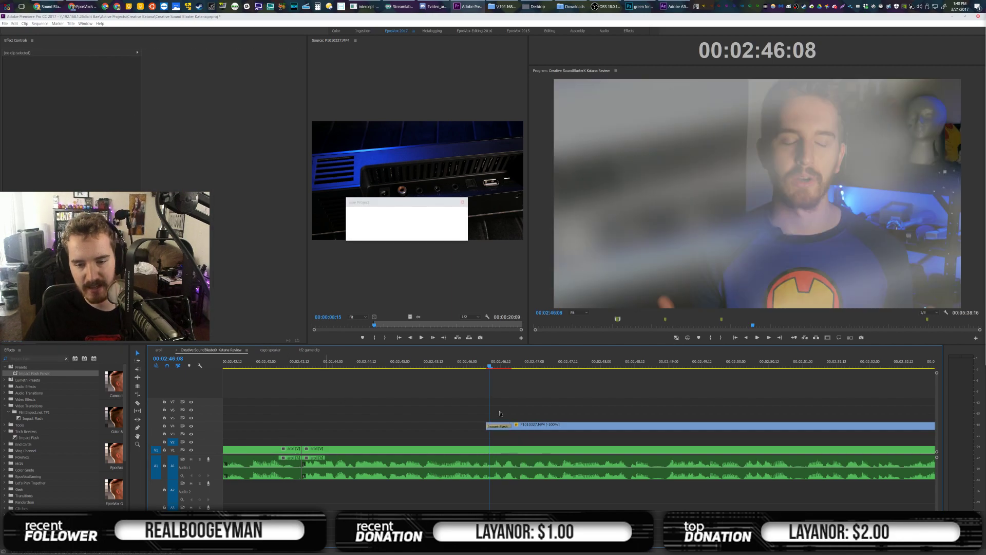
Move the trimmed ports clip to V3 so it starts at about 00:02:43:01, and save the project
{"action": "left_click_drag", "start_coordinate": [526, 427], "coordinate": [309, 436]}
{"action": "left_click", "coordinate": [266, 363]}
{"action": "left_click", "coordinate": [300, 392]}
{"action": "key", "text": "ctrl+s"}
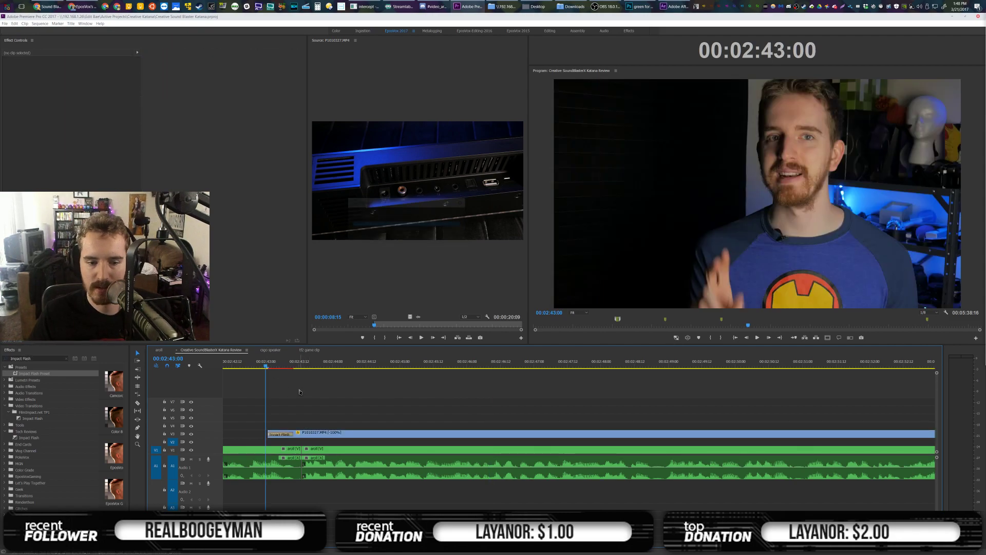
Play the V3 ports clip, trim its end to just after 00:02:48:19, and add a blur dissolve there
{"action": "key", "text": "space"}
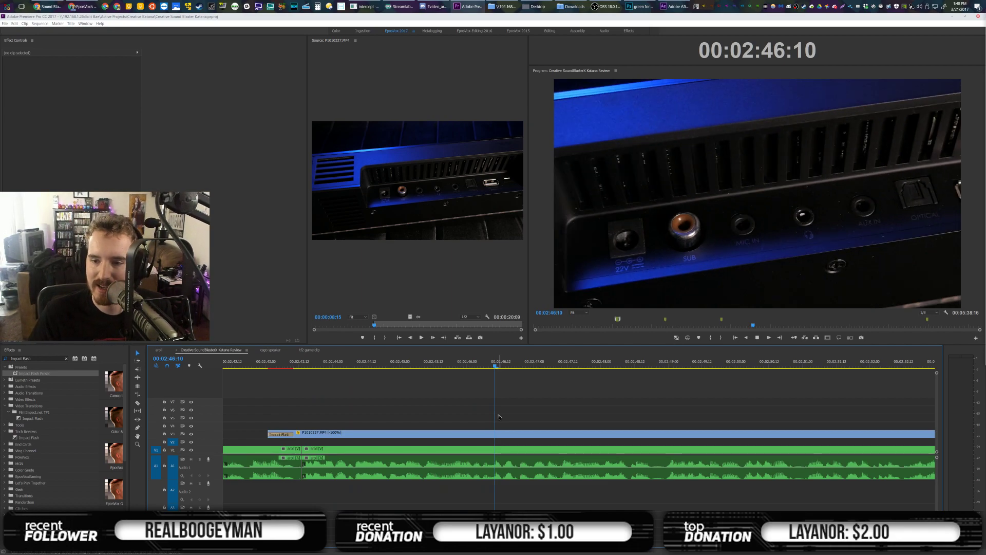
{"action": "key", "text": "space"}
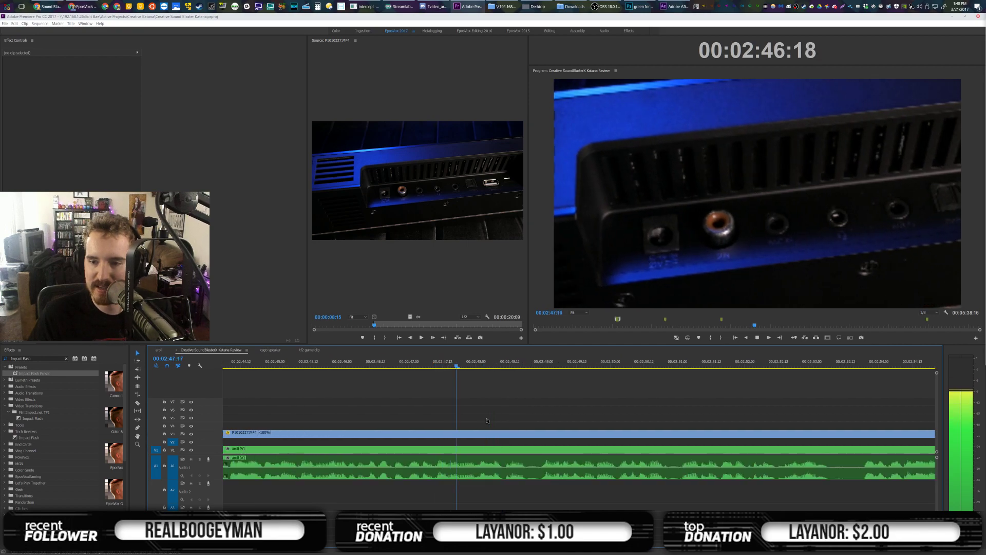
{"action": "key", "text": "space"}
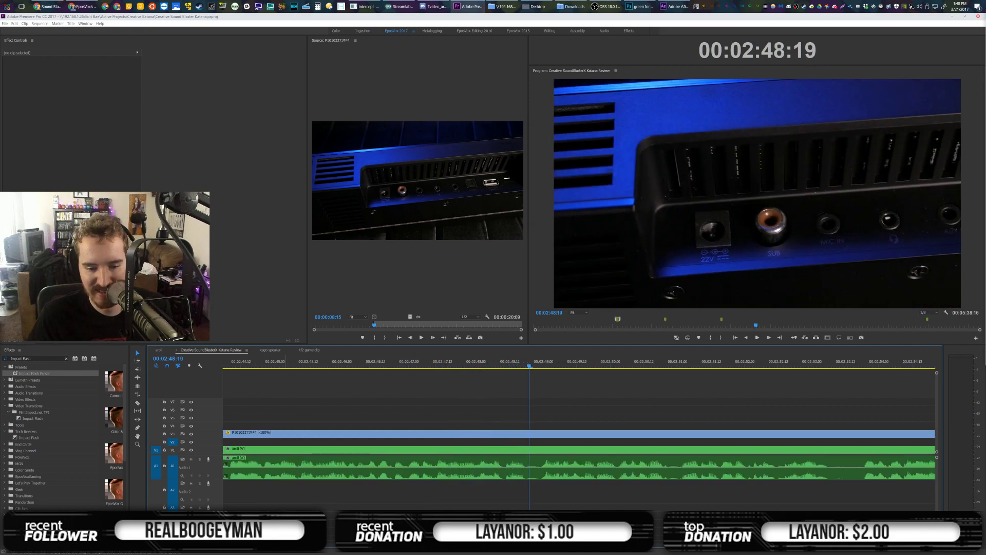
{"action": "key", "text": "minus"}
{"action": "key", "text": "minus"}
{"action": "key", "text": "minus"}
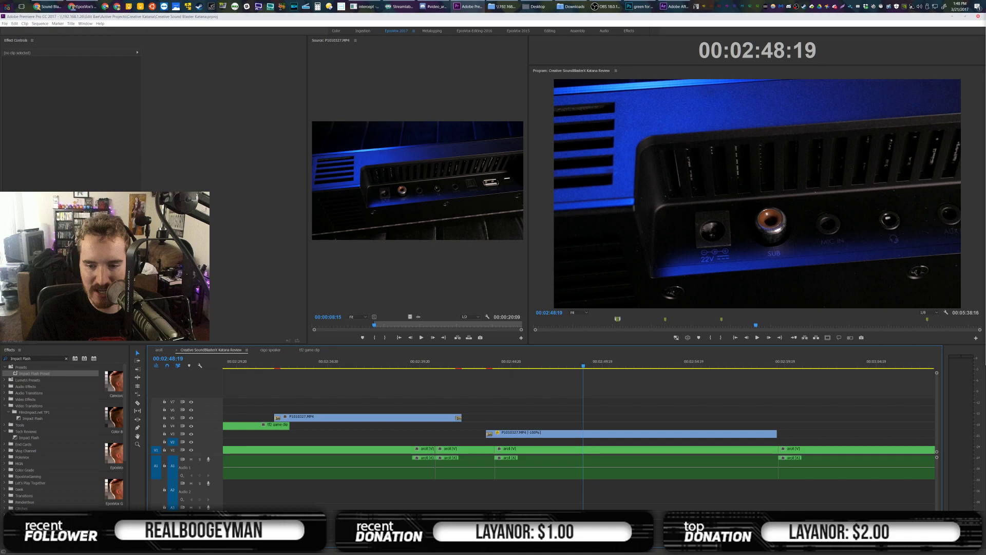
{"action": "left_click_drag", "start_coordinate": [534, 543], "coordinate": [538, 543]}
{"action": "left_click_drag", "start_coordinate": [790, 434], "coordinate": [583, 434]}
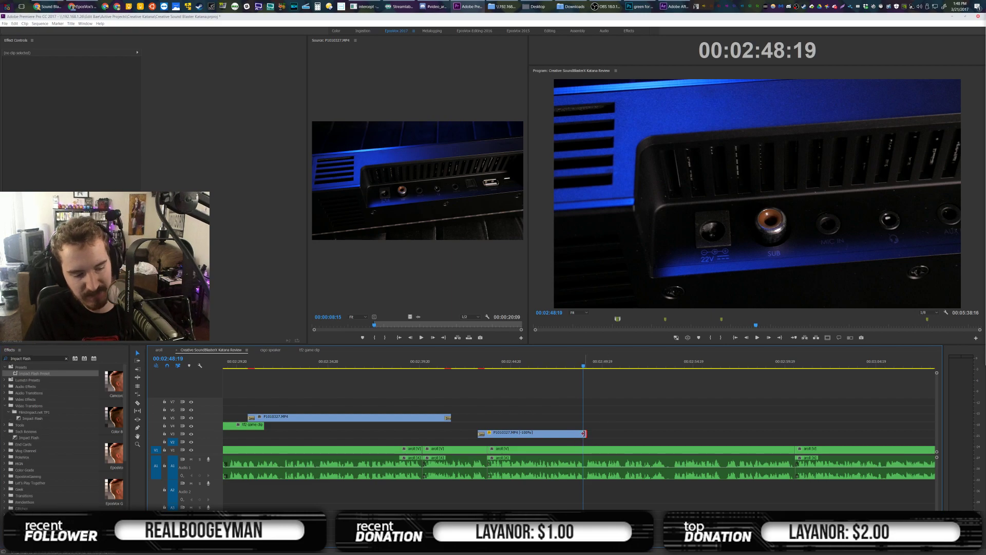
{"action": "key", "text": "ctrl+s"}
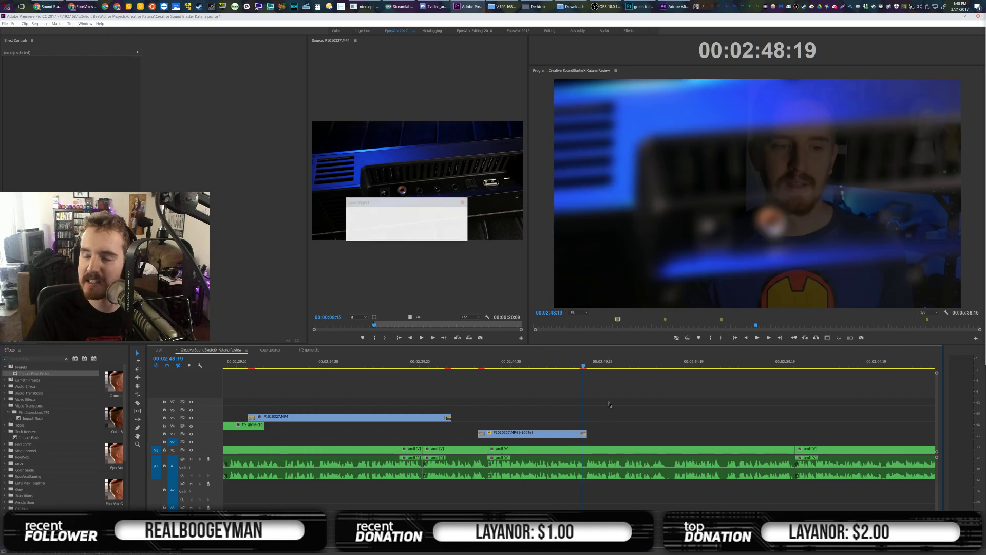
Play the narration on to 00:03:00:07, return the playhead to 00:02:58:12, and save the project
{"action": "key", "text": "space"}
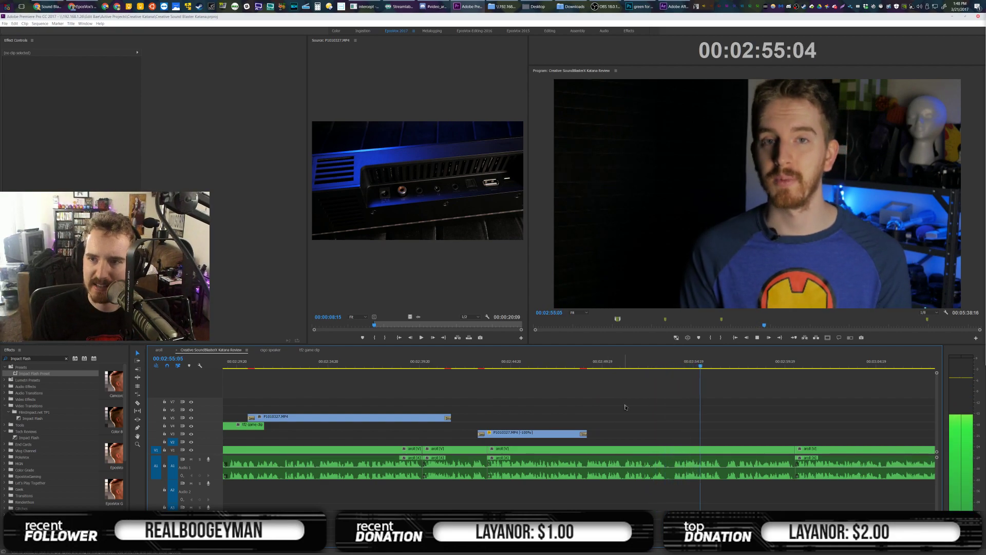
{"action": "key", "text": "space"}
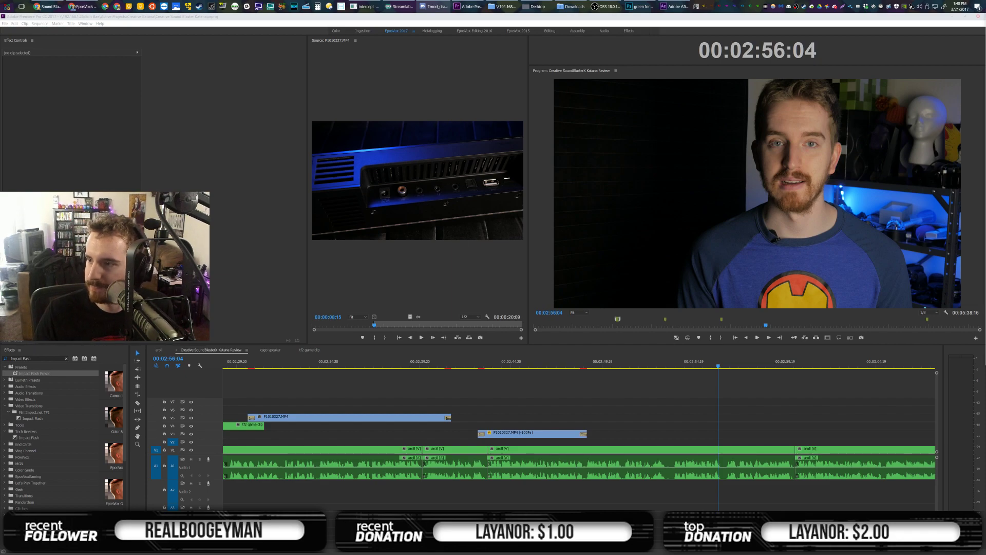
{"action": "left_click", "coordinate": [760, 410]}
{"action": "key", "text": "alt+Tab"}
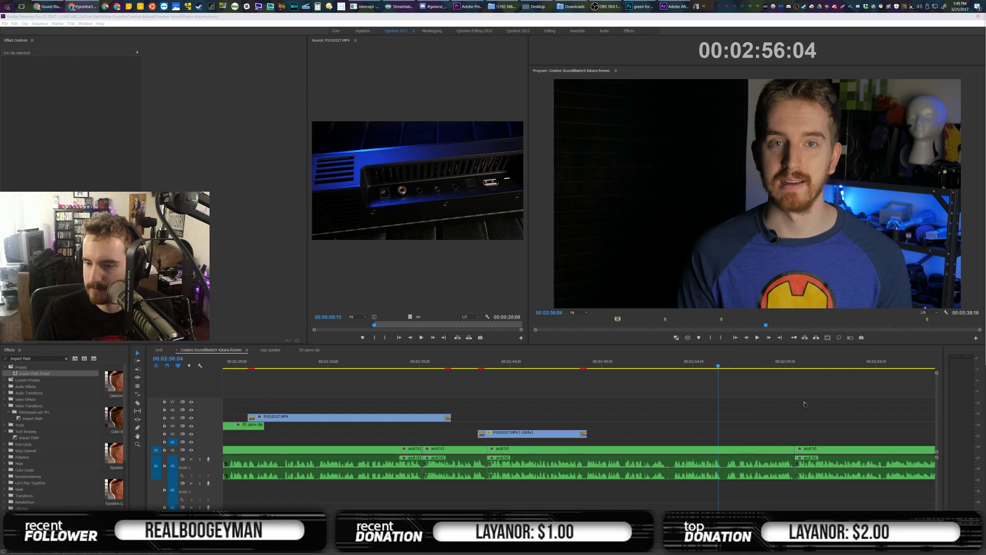
{"action": "left_click", "coordinate": [804, 404]}
{"action": "key", "text": "space"}
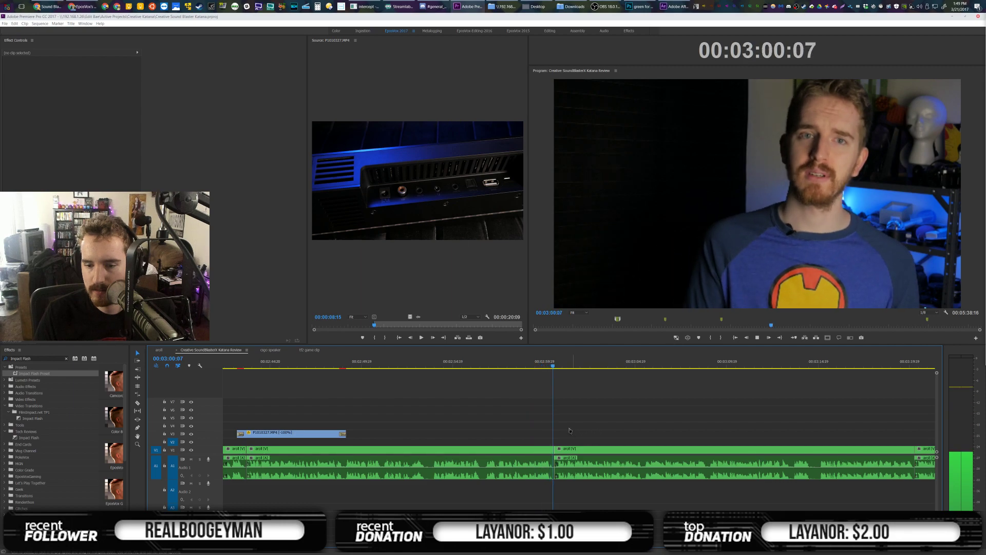
{"action": "left_click_drag", "start_coordinate": [511, 365], "coordinate": [526, 371]}
{"action": "key", "text": "ctrl+s"}
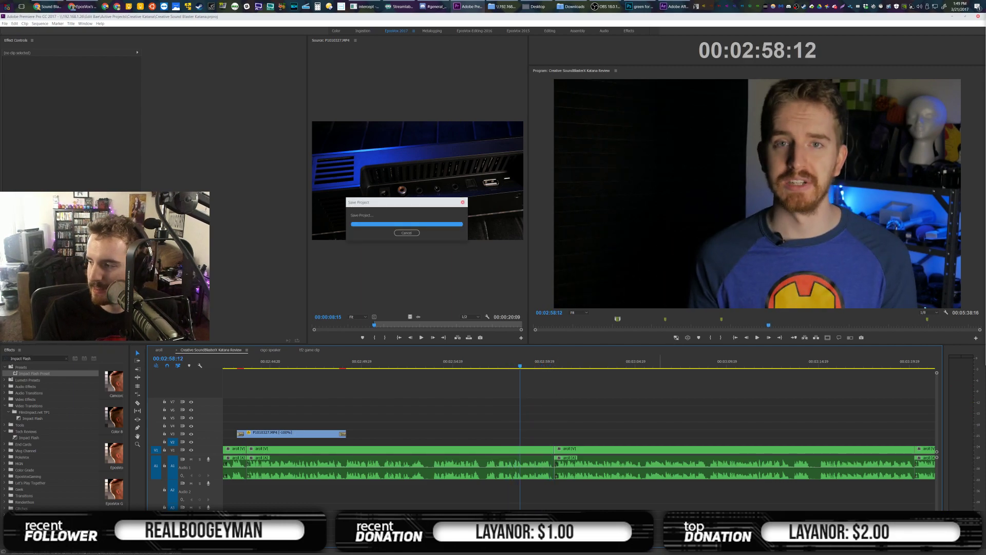
Mark an in point at 00:00:10:03 in the remote clip and place it on V3 at 00:02:58:12
{"action": "left_click_drag", "start_coordinate": [319, 325], "coordinate": [328, 325]}
{"action": "key", "text": "space"}
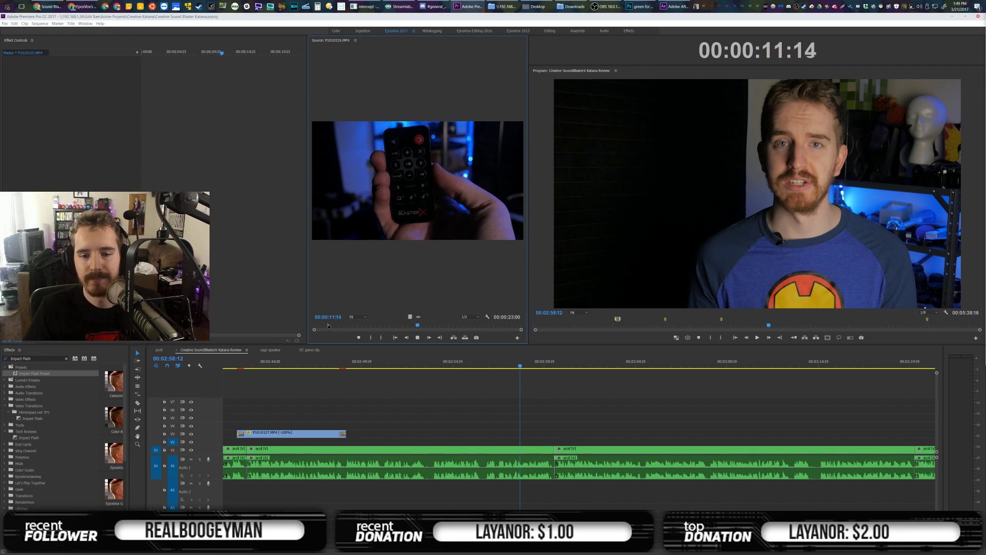
{"action": "left_click", "coordinate": [405, 326]}
{"action": "key", "text": "i"}
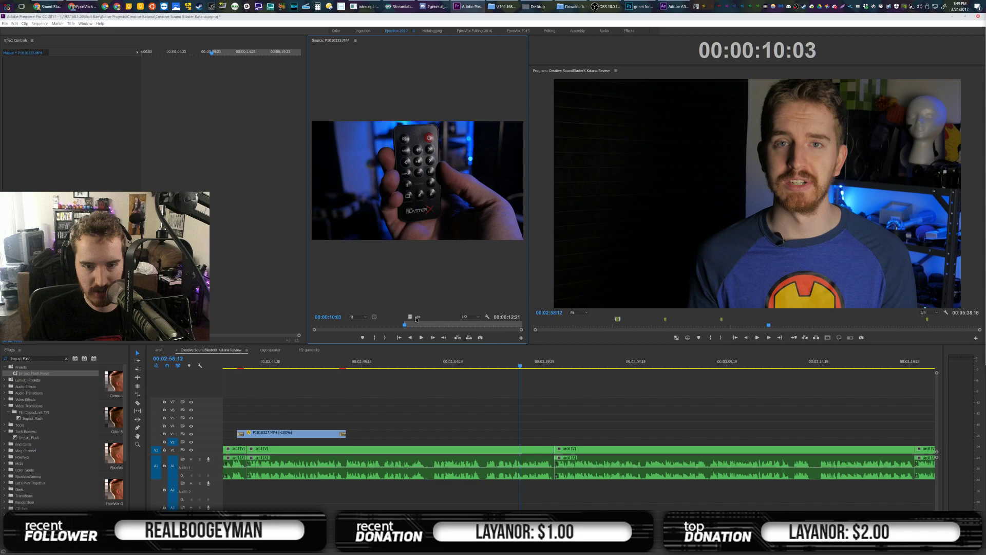
{"action": "left_click_drag", "start_coordinate": [412, 316], "coordinate": [521, 434]}
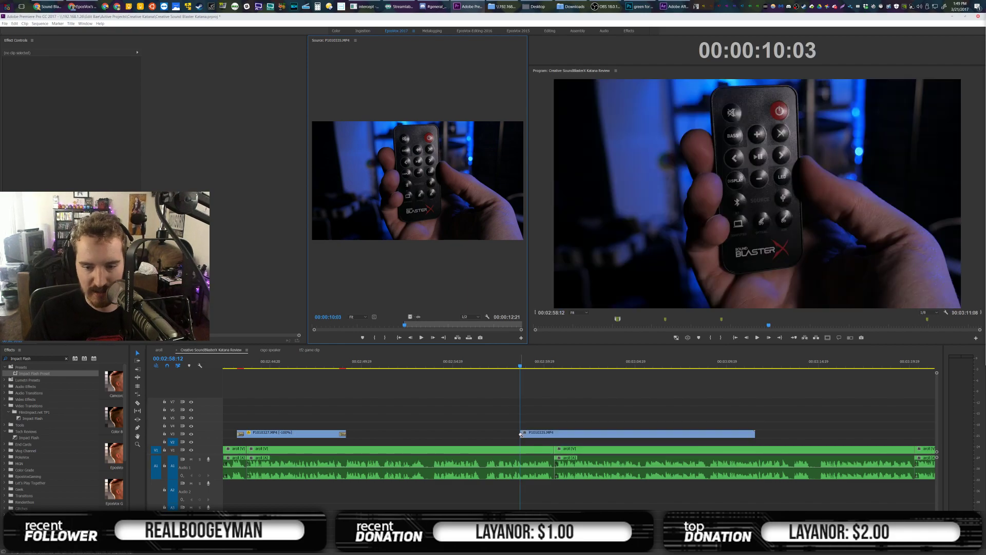
Find the blur dissolve preset and apply it to the start of the remote clip on V3
{"action": "key", "text": "shift+f"}
{"action": "type", "text": "Blur-Diss2"}
{"action": "left_click_drag", "start_coordinate": [27, 373], "coordinate": [522, 433]}
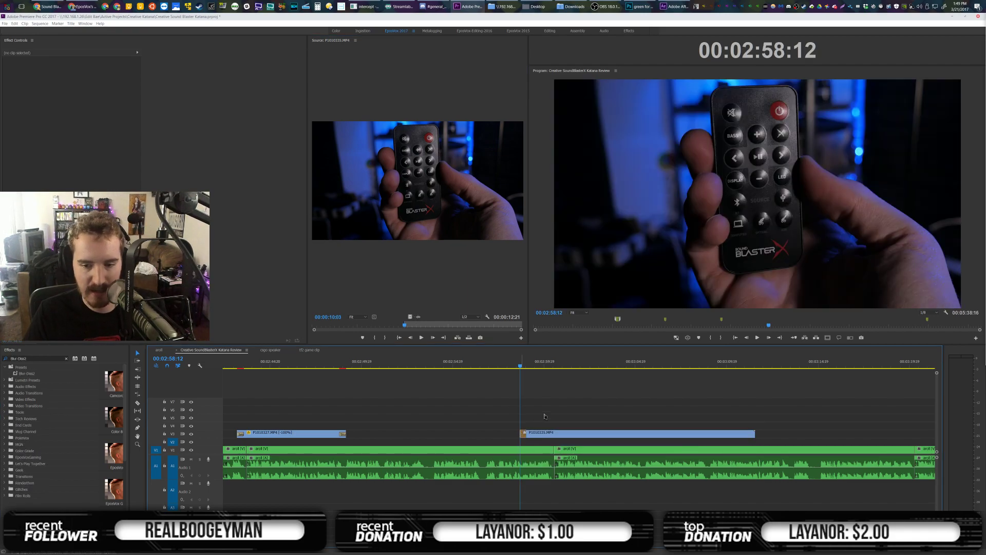
Play the remote clip over the narration and trim its end to about 00:03:01:18
{"action": "key", "text": "space"}
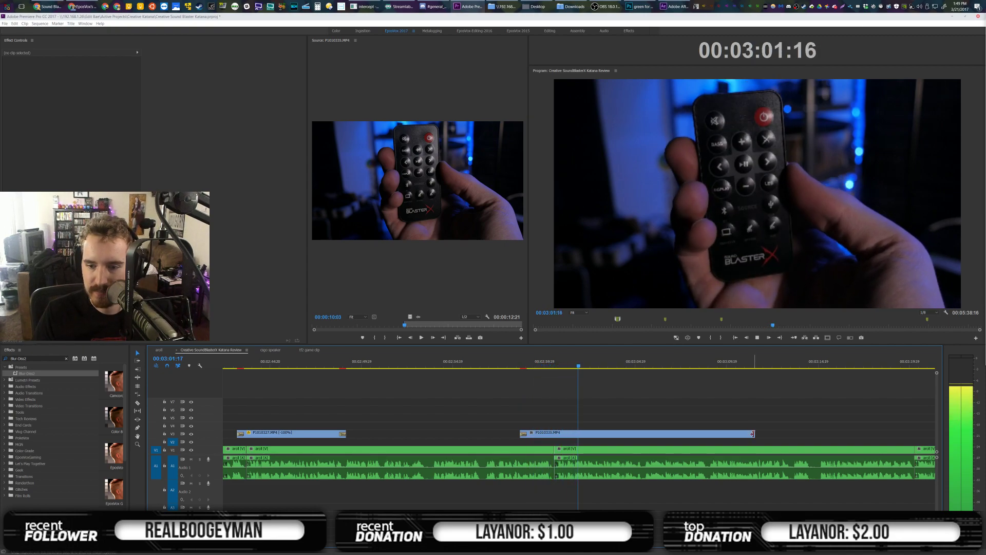
{"action": "key", "text": "space"}
{"action": "left_click_drag", "start_coordinate": [753, 432], "coordinate": [580, 433]}
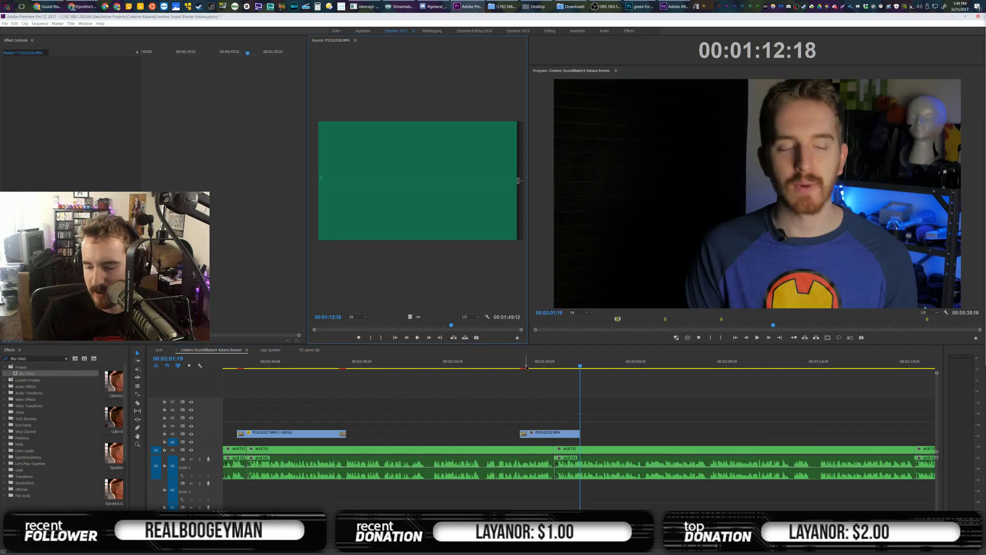
Mark an in point at 00:00:11:18 in the TV gameplay clip and place it on V4, overlapping the remote clip's end, with the remote clip on V7
{"action": "left_click", "coordinate": [374, 325]}
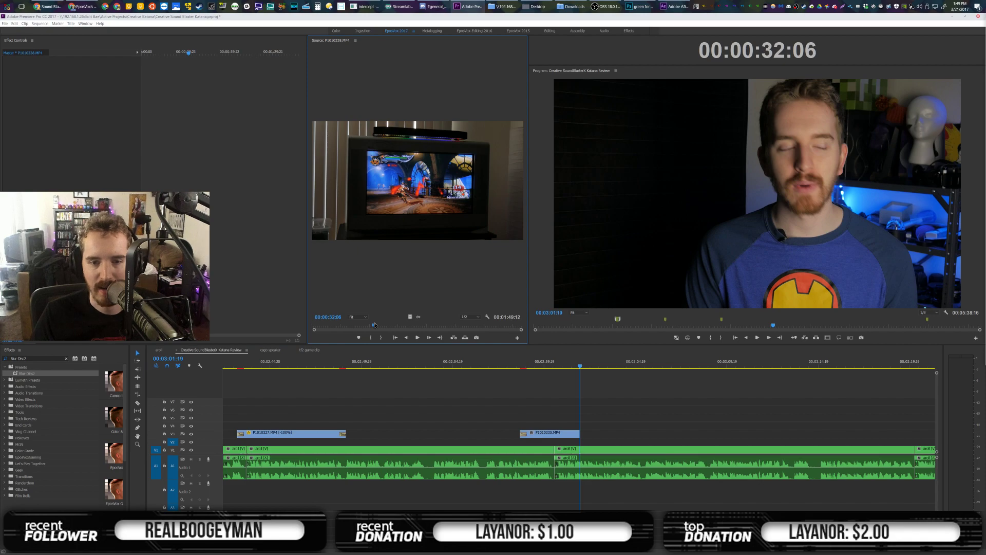
{"action": "left_click", "coordinate": [335, 326]}
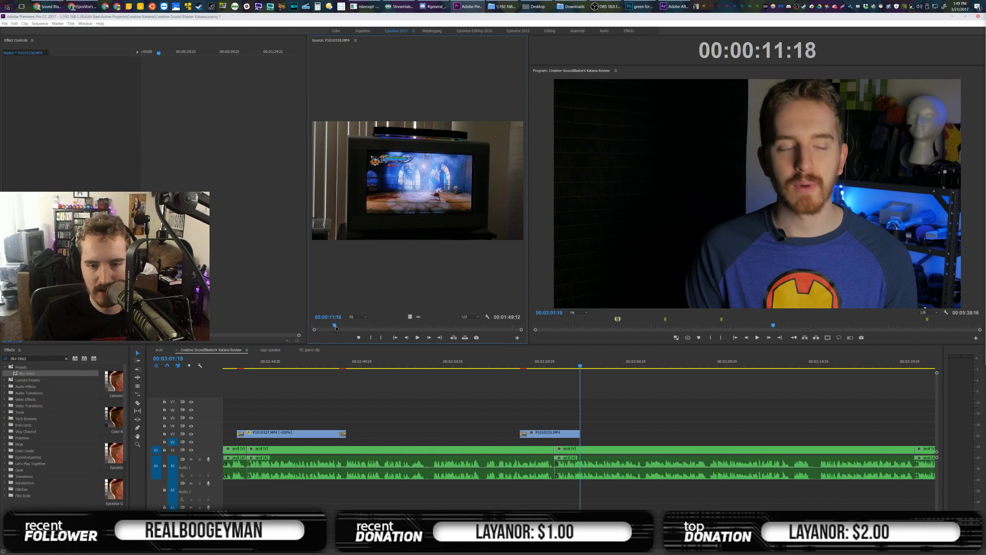
{"action": "key", "text": "i"}
{"action": "left_click_drag", "start_coordinate": [411, 317], "coordinate": [555, 403]}
Save the project and check the TV gameplay frame at 00:03:02:07 in an enlarged program view
{"action": "left_click", "coordinate": [601, 389]}
{"action": "key", "text": "ctrl+s"}
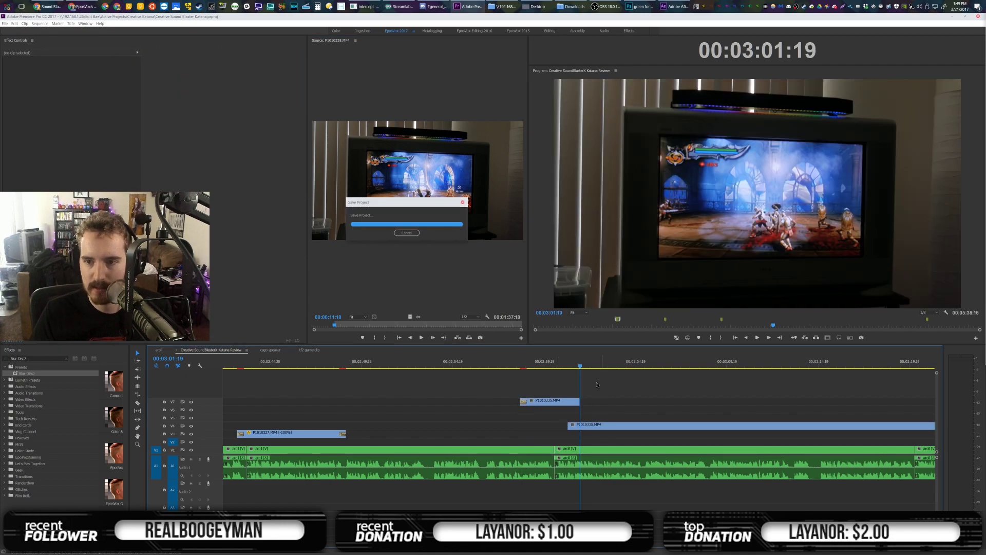
{"action": "key", "text": "grave"}
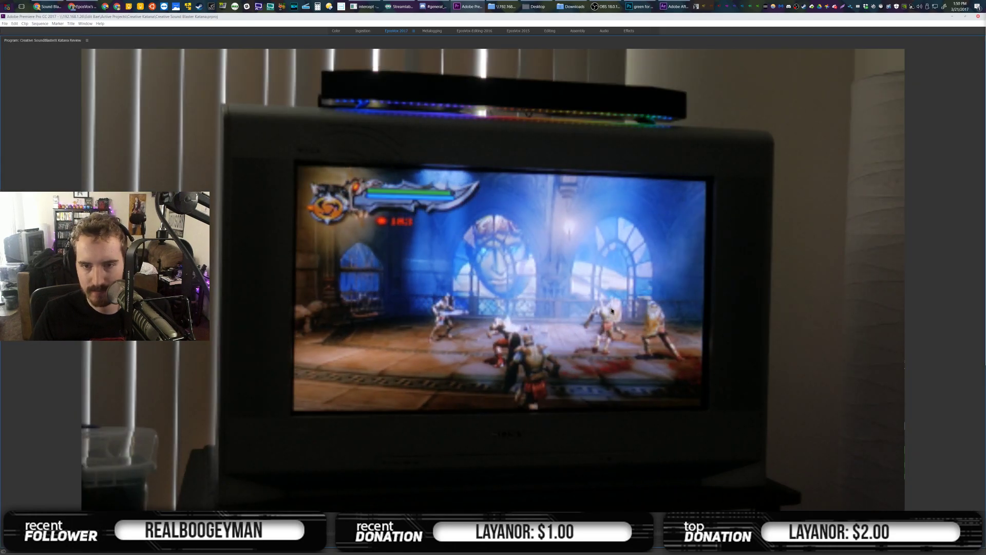
{"action": "key", "text": "grave"}
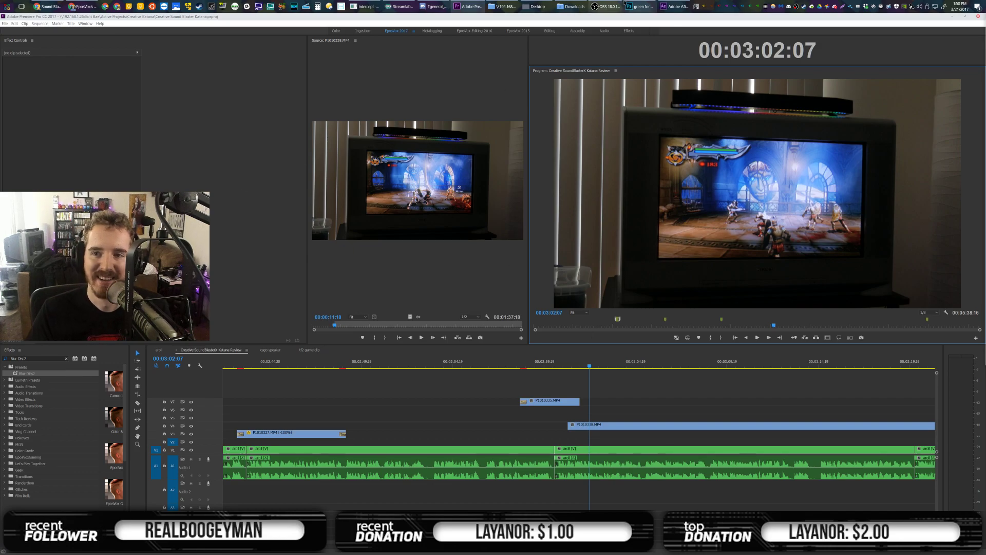
Switch to Photoshop and create a new transparent 3840 × 2160 pixel document
{"action": "left_click", "coordinate": [639, 6]}
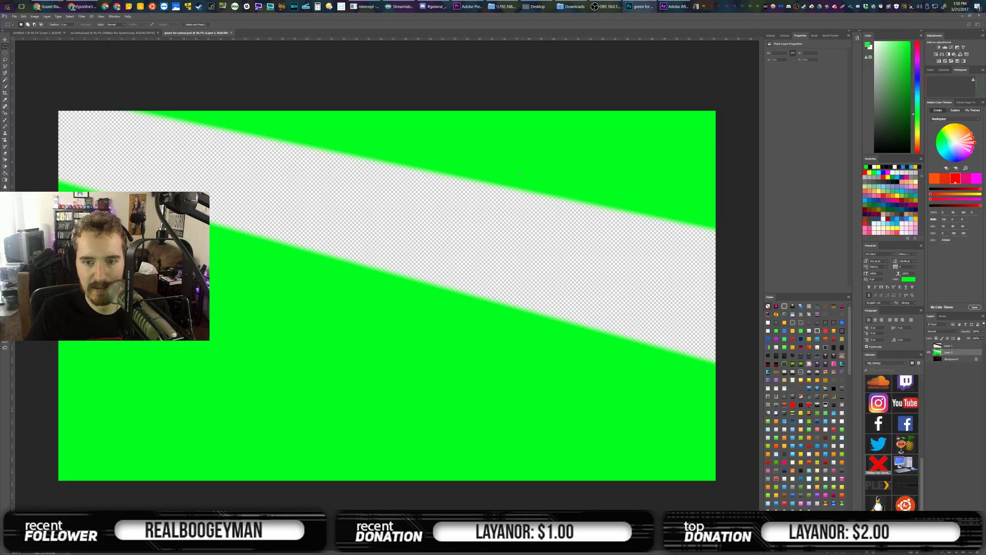
{"action": "key", "text": "ctrl+n"}
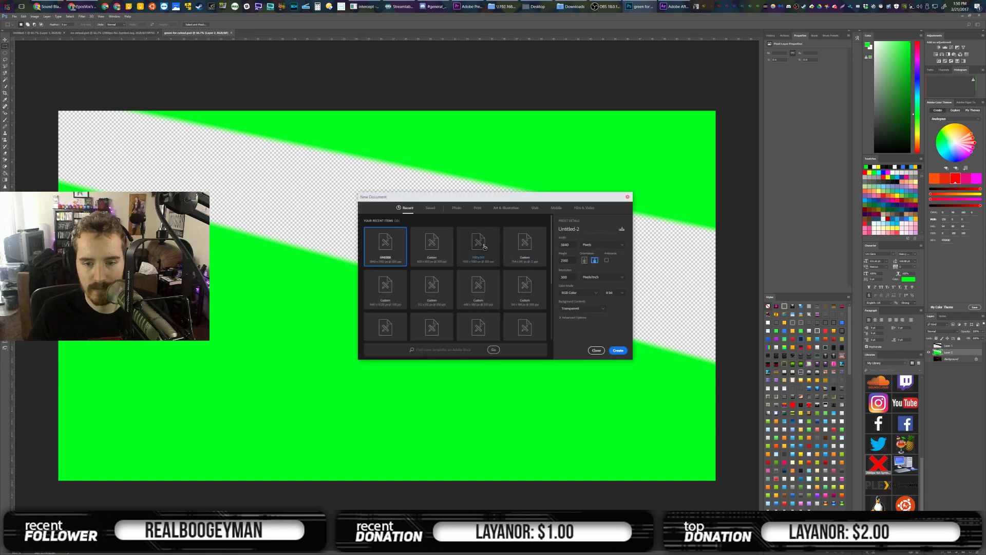
{"action": "left_click", "coordinate": [617, 350]}
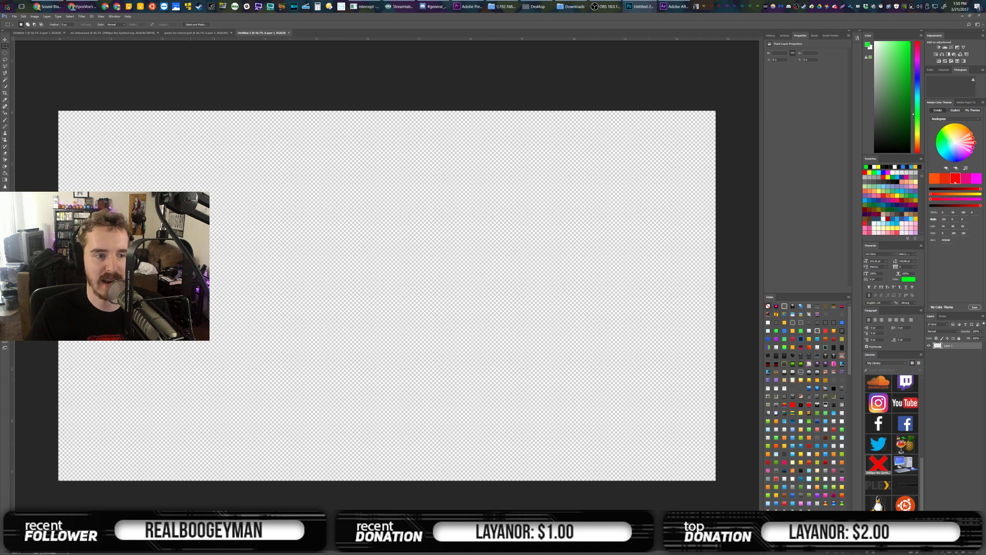
Set the text colour to 161616 and start a text layer near the canvas's lower edge, just past its middle
{"action": "key", "text": "t"}
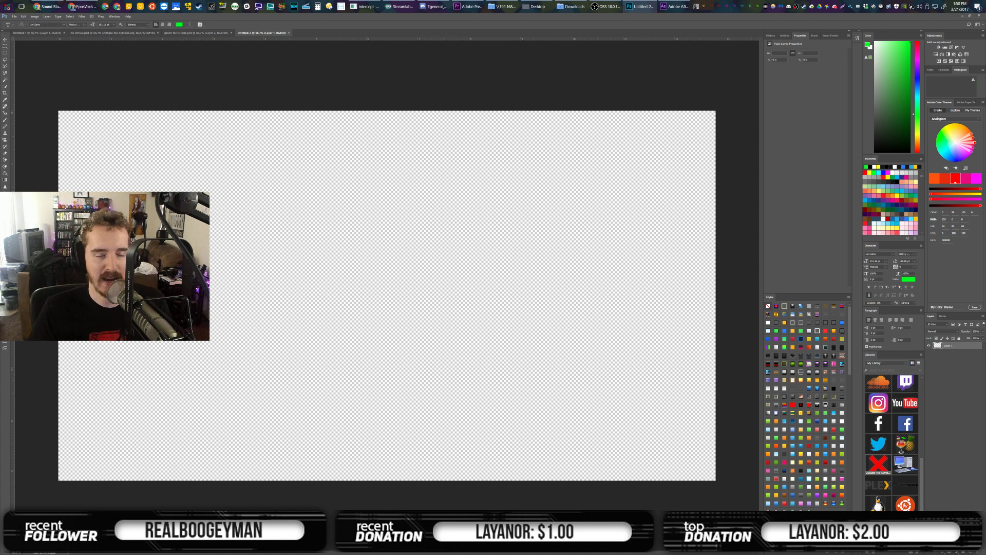
{"action": "left_click", "coordinate": [178, 25]}
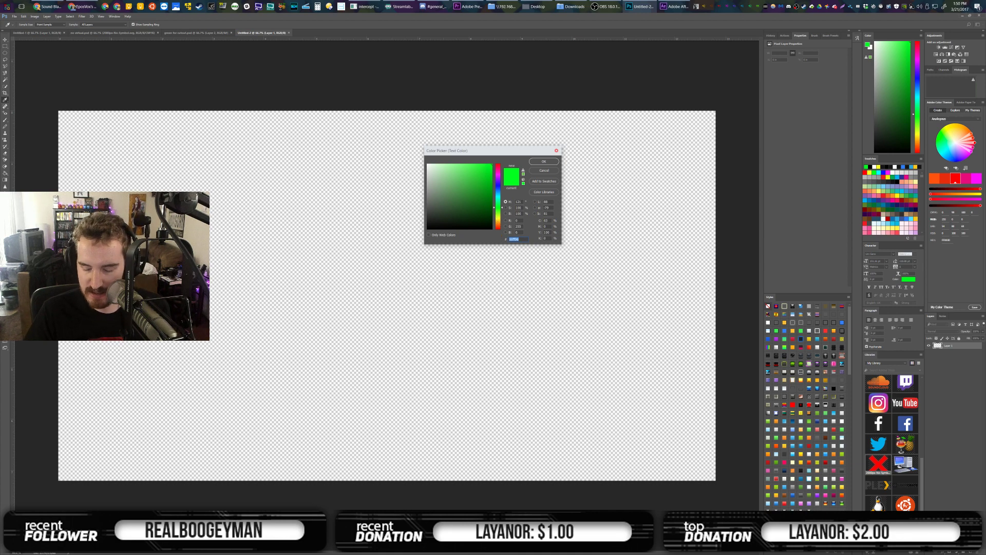
{"action": "type", "text": "161616"}
{"action": "key", "text": "Return"}
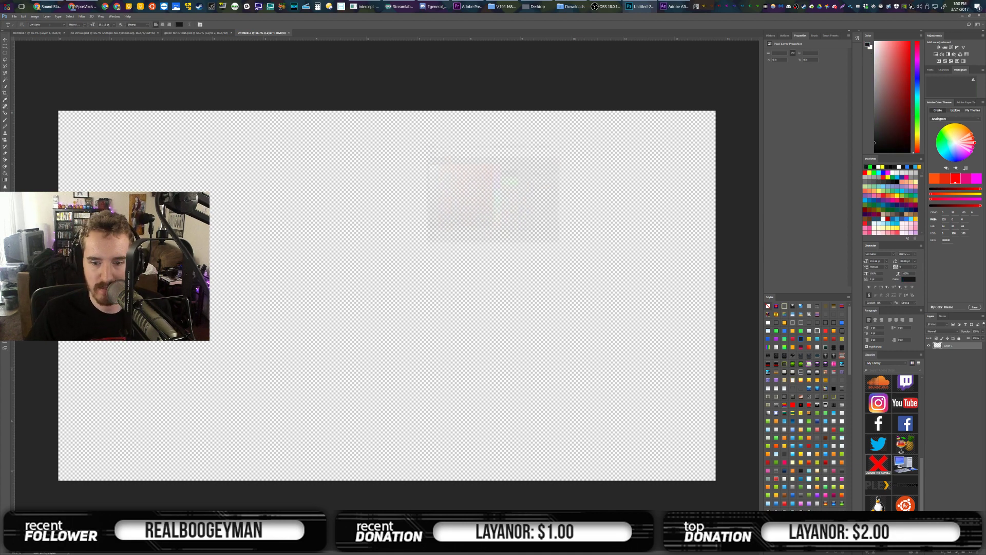
{"action": "left_click", "coordinate": [473, 454]}
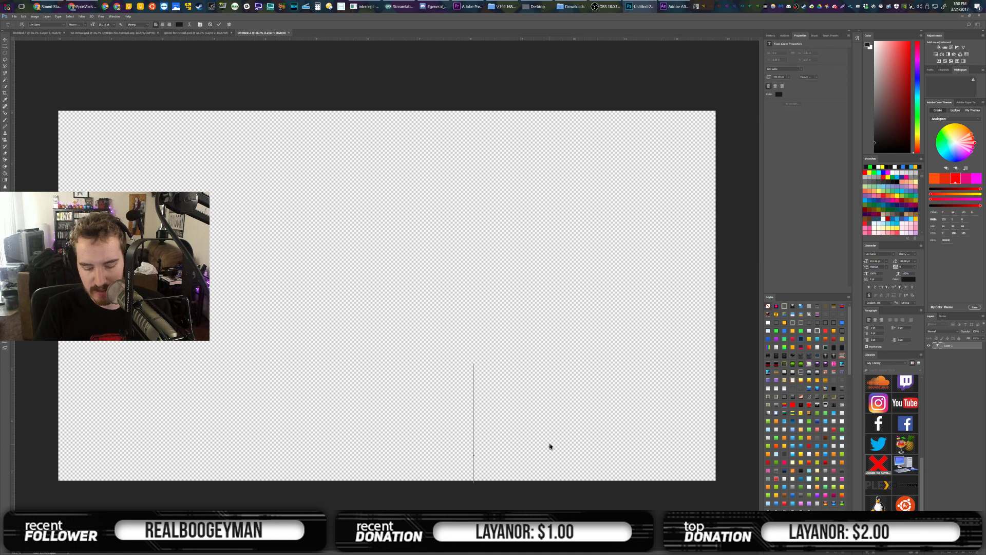
Add the title "J/K, I got it working!", scaled down to fit on one line in the canvas's lower right corner
{"action": "type", "text": "J/K,"}
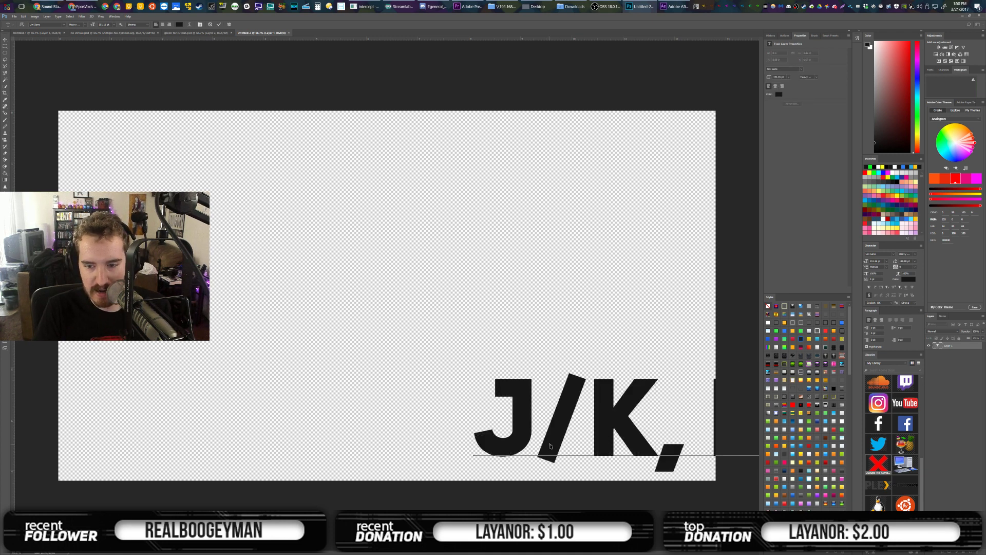
{"action": "key", "text": "ctrl+Return"}
{"action": "key", "text": "ctrl+t"}
{"action": "left_click_drag", "start_coordinate": [474, 364], "coordinate": [672, 408]}
{"action": "left_click_drag", "start_coordinate": [694, 423], "coordinate": [159, 368]}
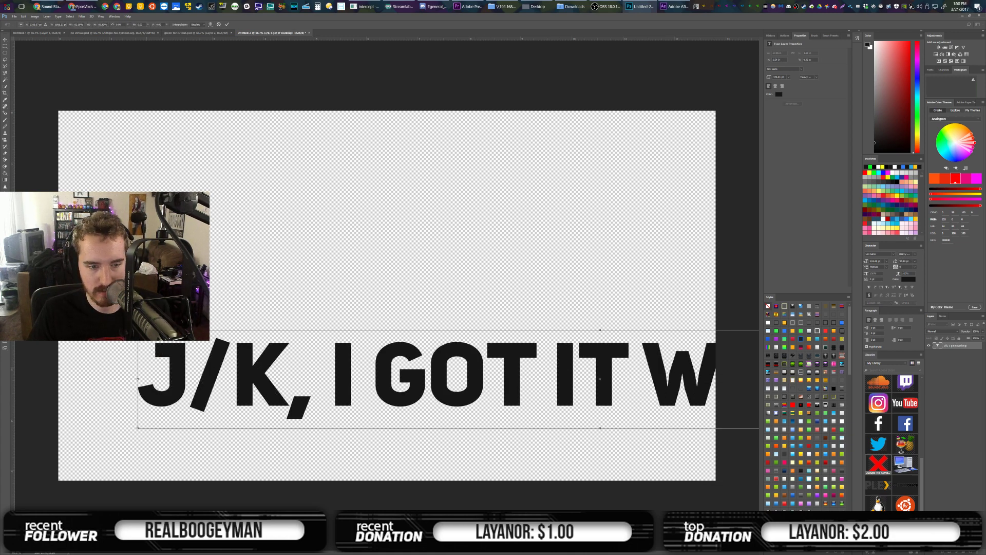
{"action": "left_click_drag", "start_coordinate": [138, 330], "coordinate": [644, 384]}
{"action": "left_click_drag", "start_coordinate": [686, 419], "coordinate": [317, 469]}
{"action": "key", "text": "Return"}
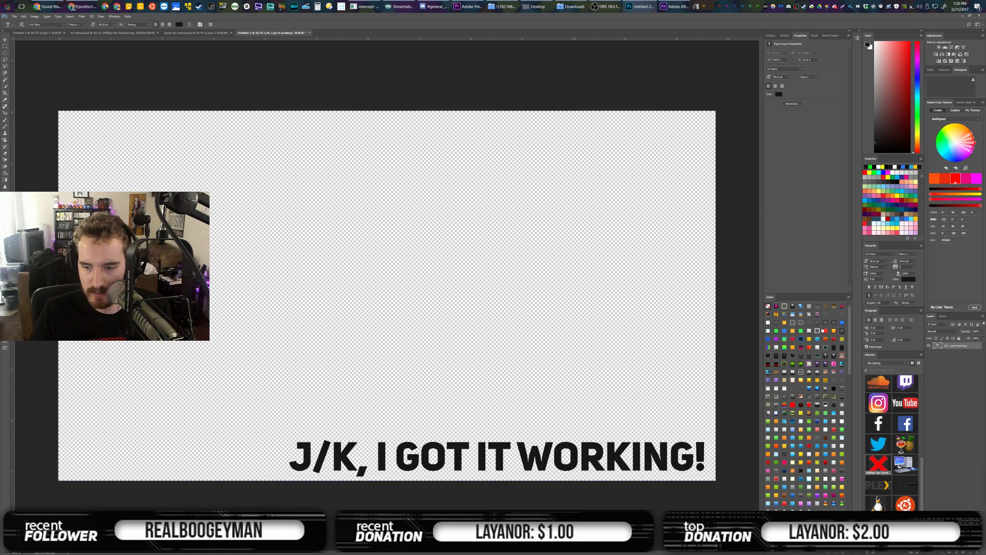
Apply the white-outline style preset with drop shadow to the title layer and make its stroke thinner
{"action": "left_click", "coordinate": [816, 336]}
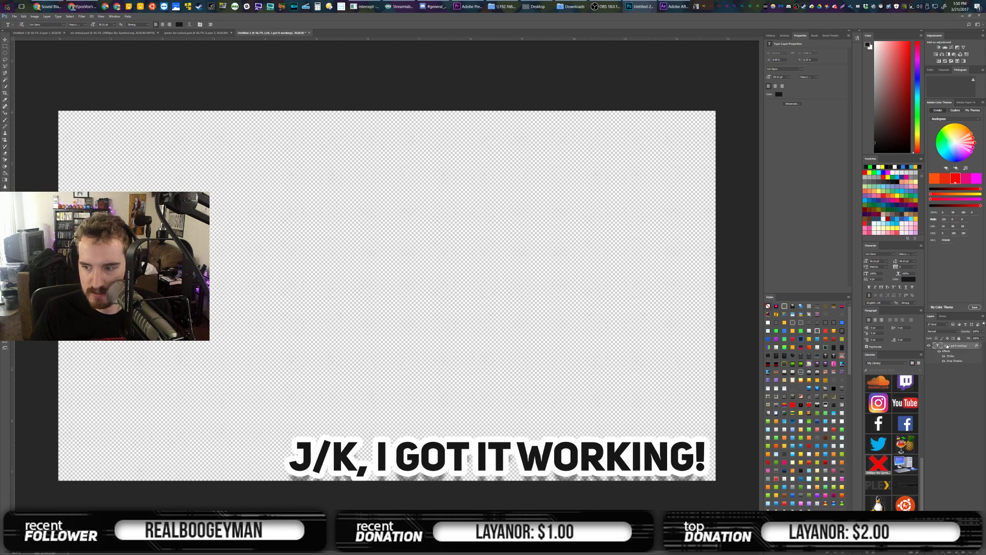
{"action": "double_click", "coordinate": [902, 349]}
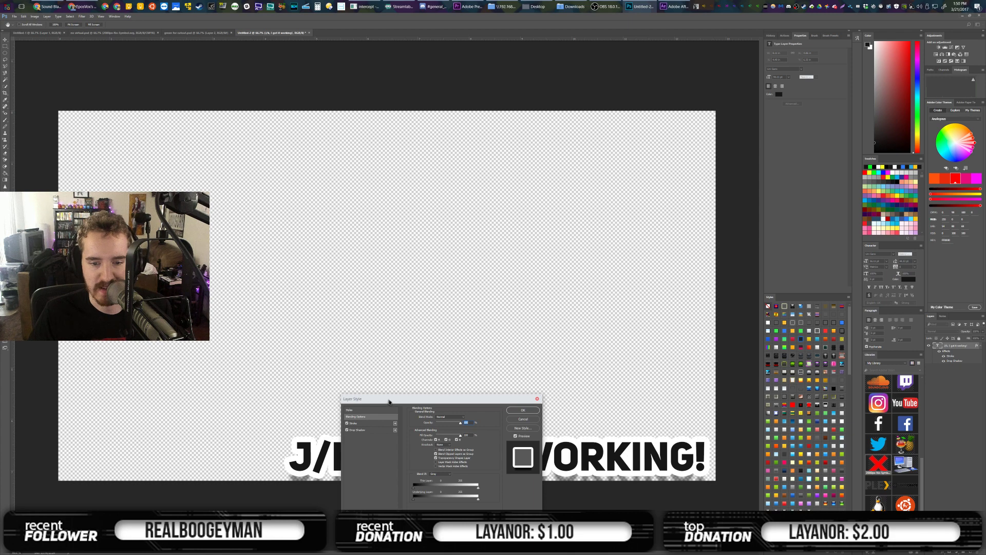
{"action": "left_click_drag", "start_coordinate": [389, 401], "coordinate": [419, 158]}
{"action": "left_click", "coordinate": [390, 180]}
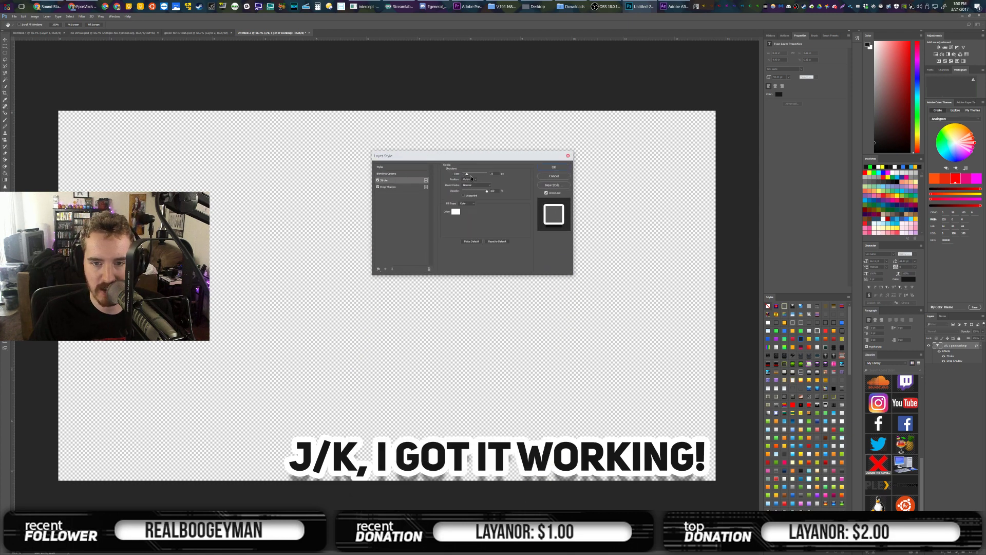
{"action": "left_click_drag", "start_coordinate": [466, 175], "coordinate": [464, 175]}
Shorten the title's drop shadow distance and adjust its angle, keeping the new layer style settings
{"action": "left_click", "coordinate": [388, 187]}
{"action": "left_click_drag", "start_coordinate": [476, 198], "coordinate": [470, 198]}
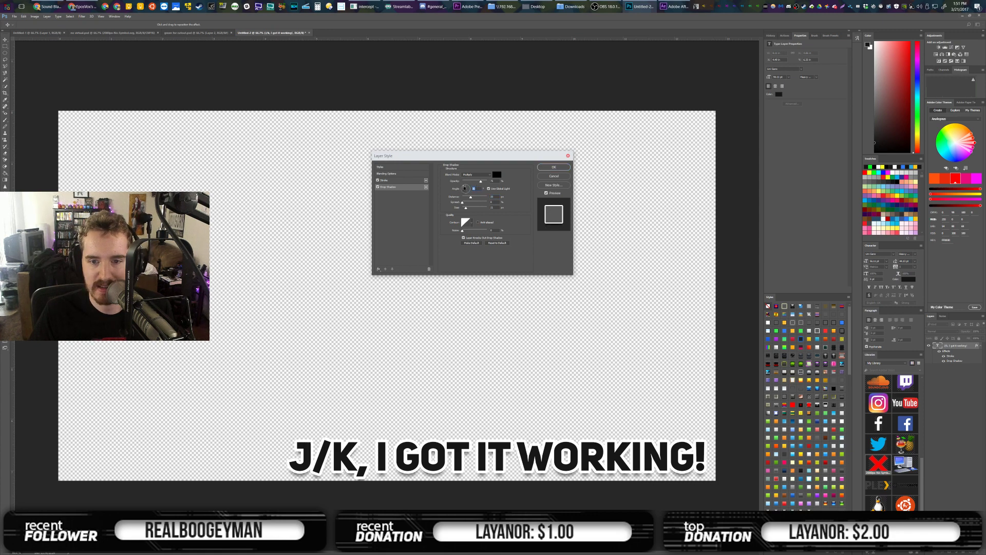
{"action": "left_click_drag", "start_coordinate": [464, 188], "coordinate": [465, 189]}
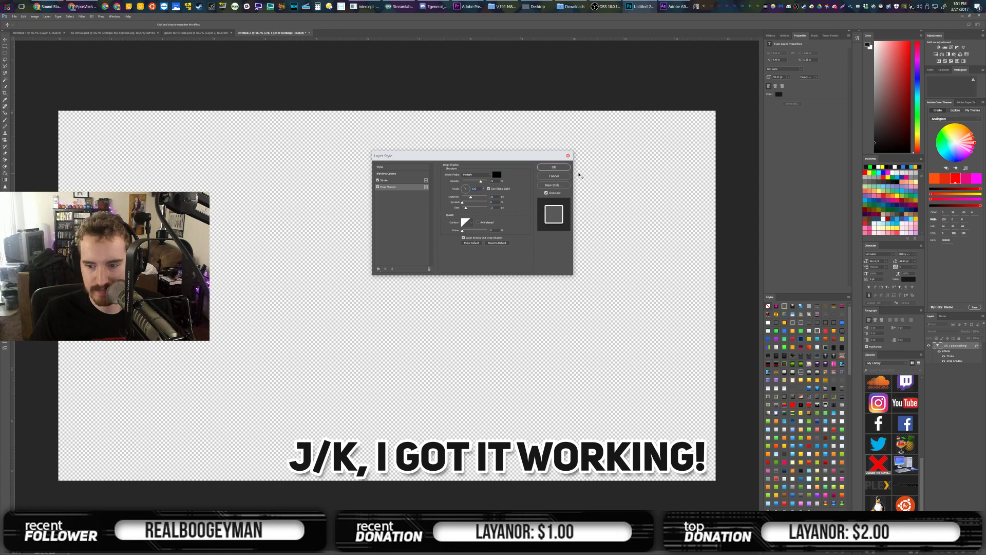
{"action": "left_click", "coordinate": [554, 167]}
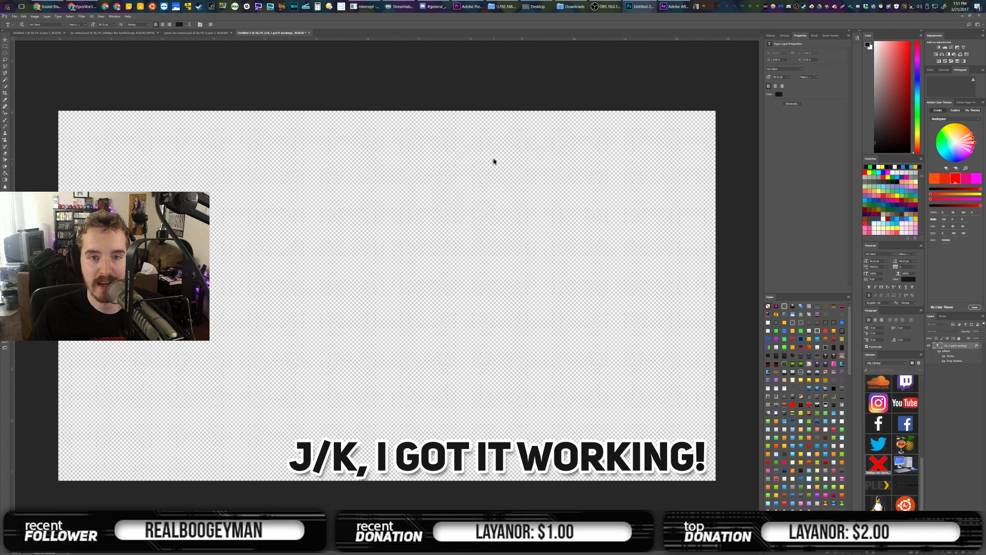
Save the title as "got it working.psd" in the Creative Katana folder and import that file into the Premiere Pro project
{"action": "key", "text": "ctrl+s"}
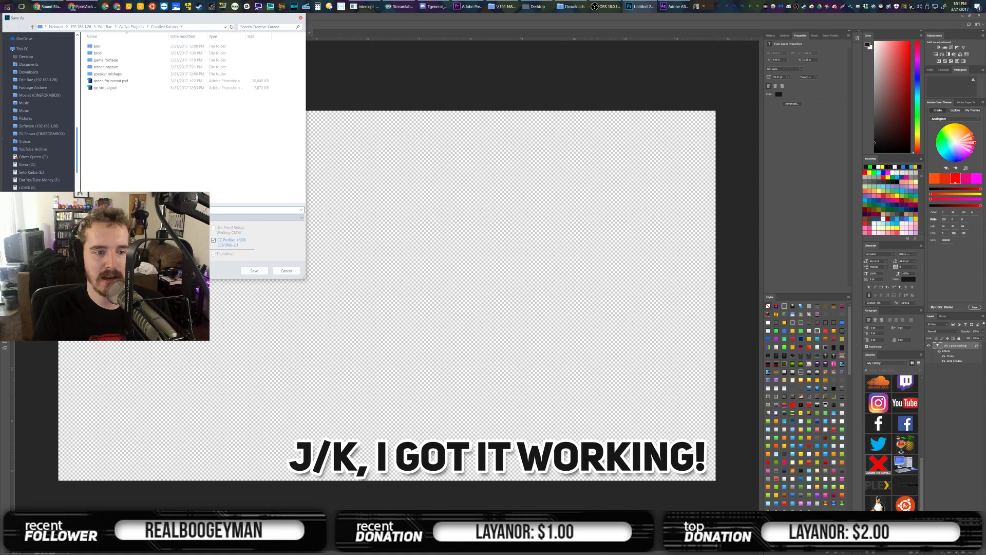
{"action": "key", "text": "Return"}
{"action": "left_click", "coordinate": [504, 6]}
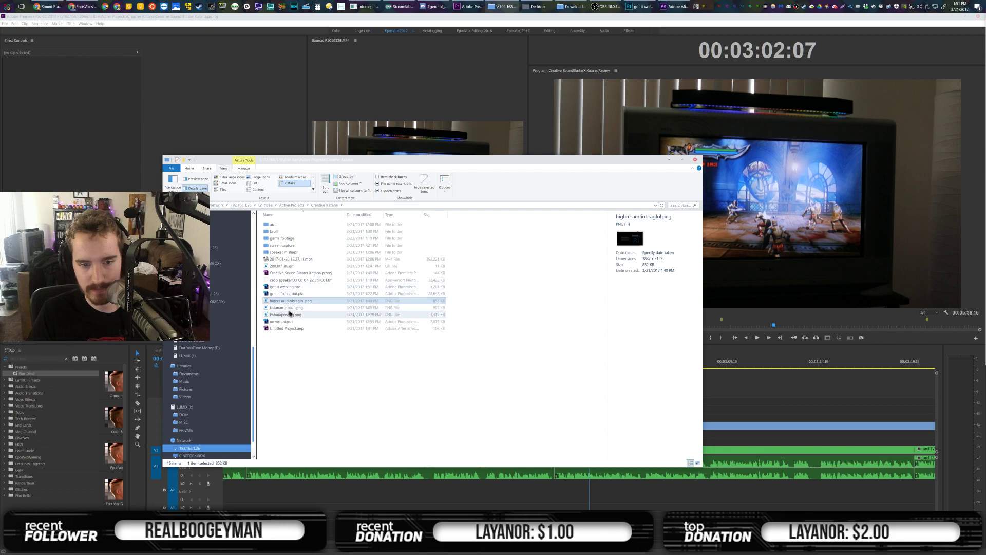
{"action": "left_click_drag", "start_coordinate": [292, 289], "coordinate": [985, 154]}
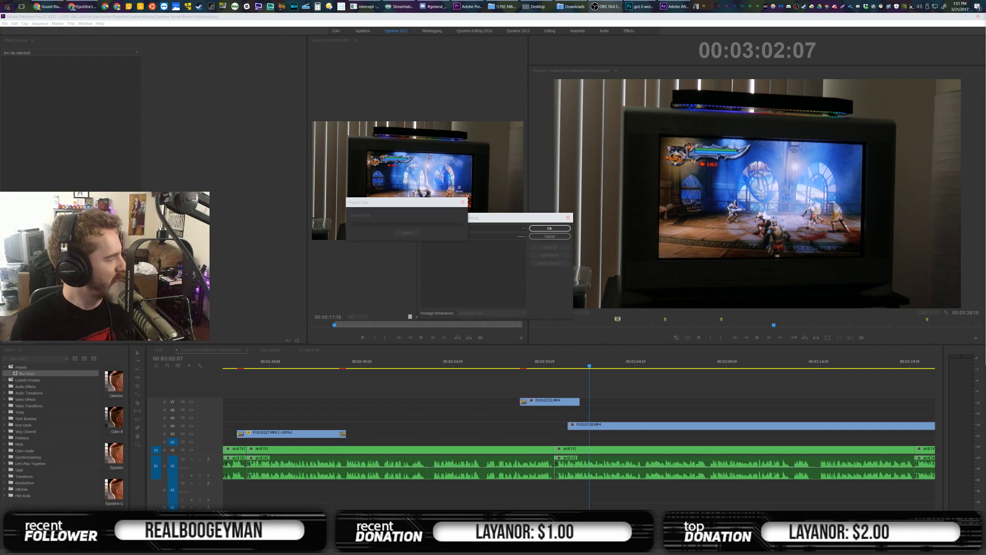
{"action": "left_click", "coordinate": [549, 228]}
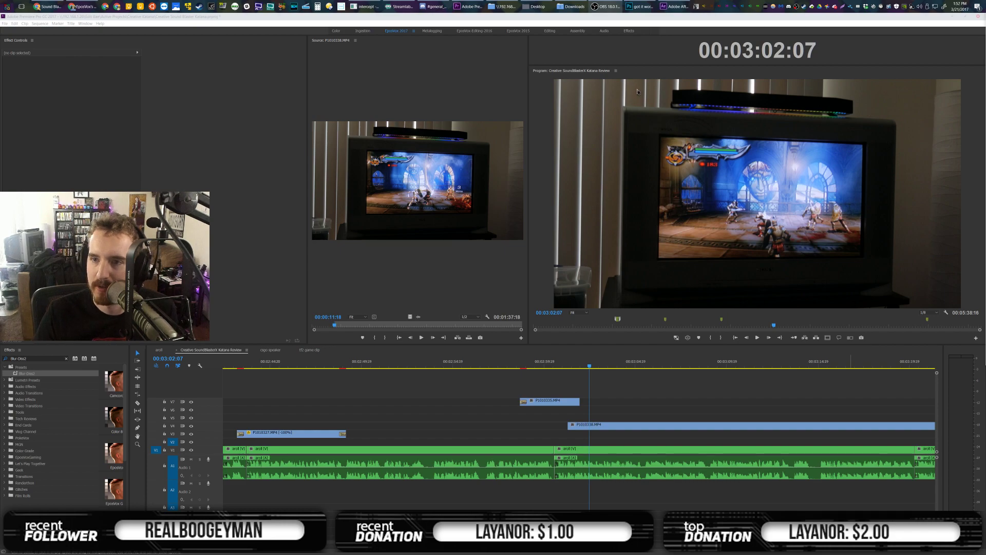
Place got it working.psd on track V5, starting with the TV gameplay clip on V4, and lengthen it over that footage
{"action": "left_click", "coordinate": [615, 403]}
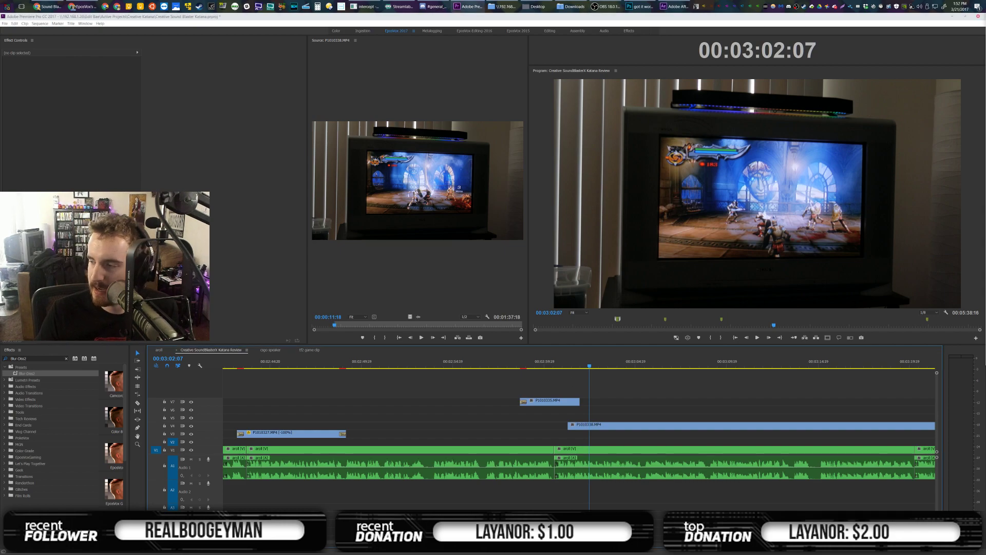
{"action": "left_click_drag", "start_coordinate": [985, 442], "coordinate": [568, 417]}
{"action": "left_click_drag", "start_coordinate": [848, 404], "coordinate": [848, 404]}
{"action": "left_click", "coordinate": [832, 403]}
{"action": "scroll", "coordinate": [662, 399], "scroll_direction": "down", "scroll_amount": 3}
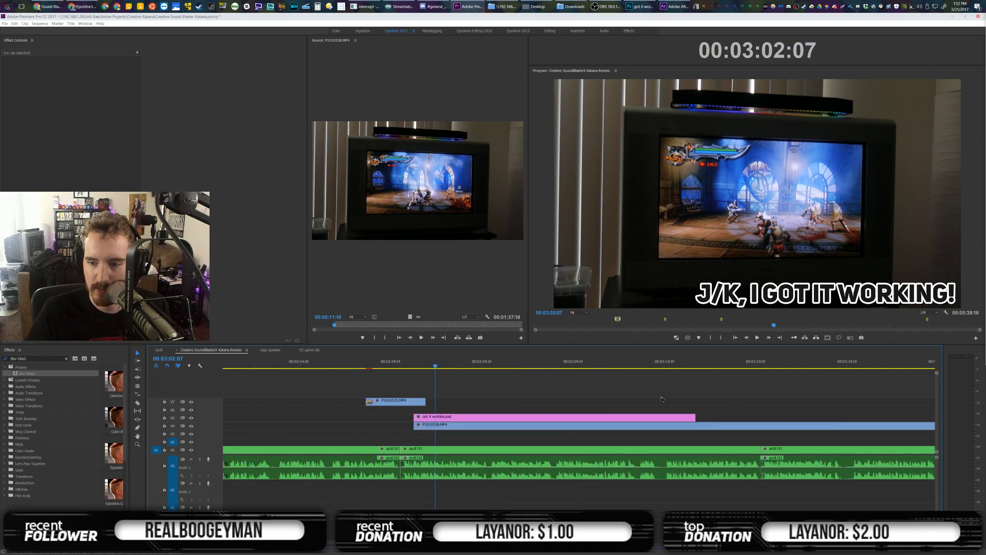
{"action": "scroll", "coordinate": [704, 417], "scroll_direction": "down", "scroll_amount": 5}
{"action": "left_click_drag", "start_coordinate": [459, 417], "coordinate": [668, 398]}
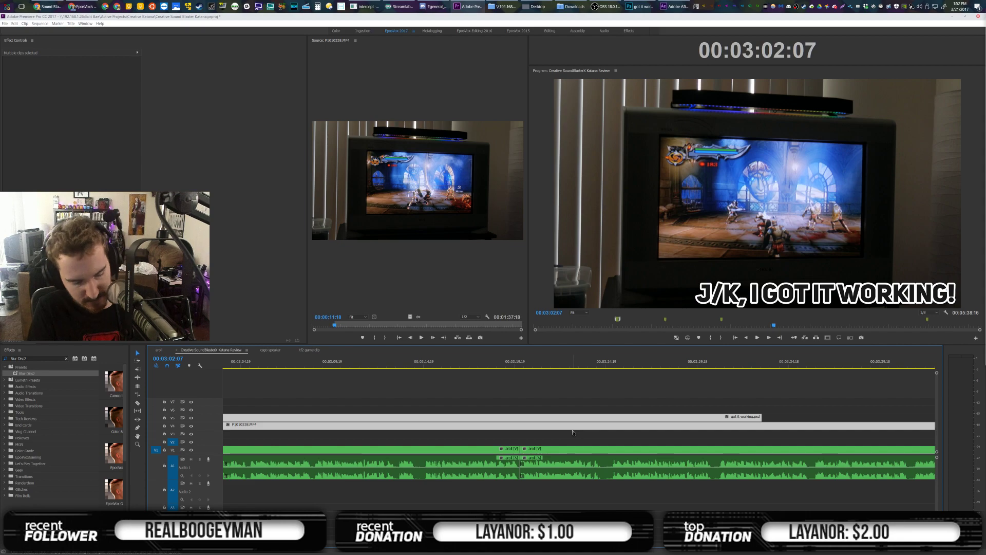
Nest the title and the TV gameplay clip into one sequence named "retro setup"
{"action": "key", "text": "ctrl+shift+n"}
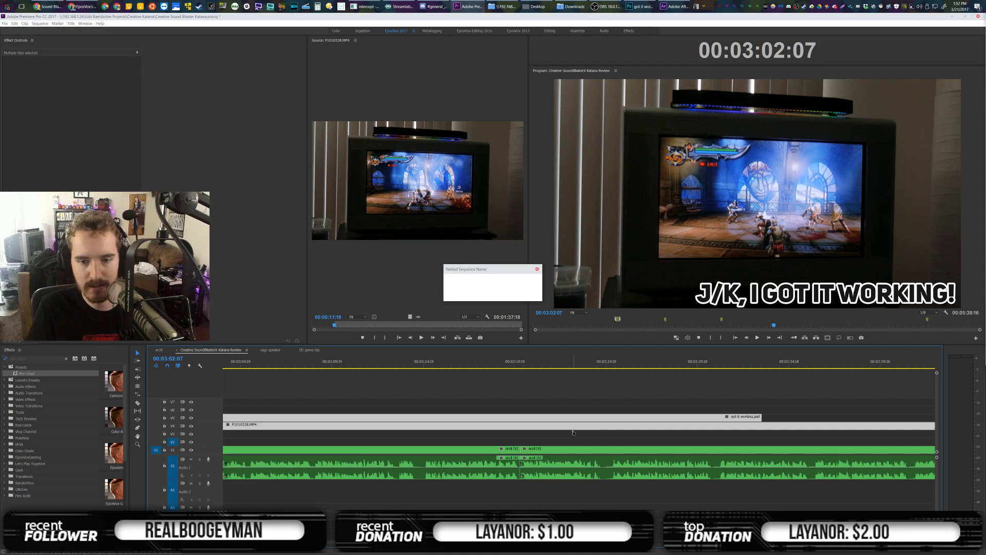
{"action": "type", "text": "tr"}
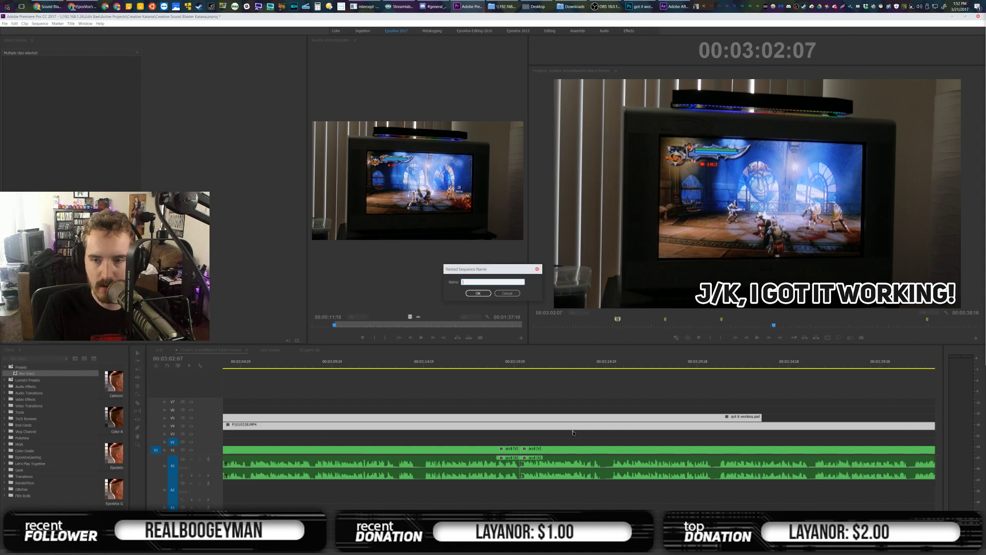
{"action": "type", "text": "tro setu"}
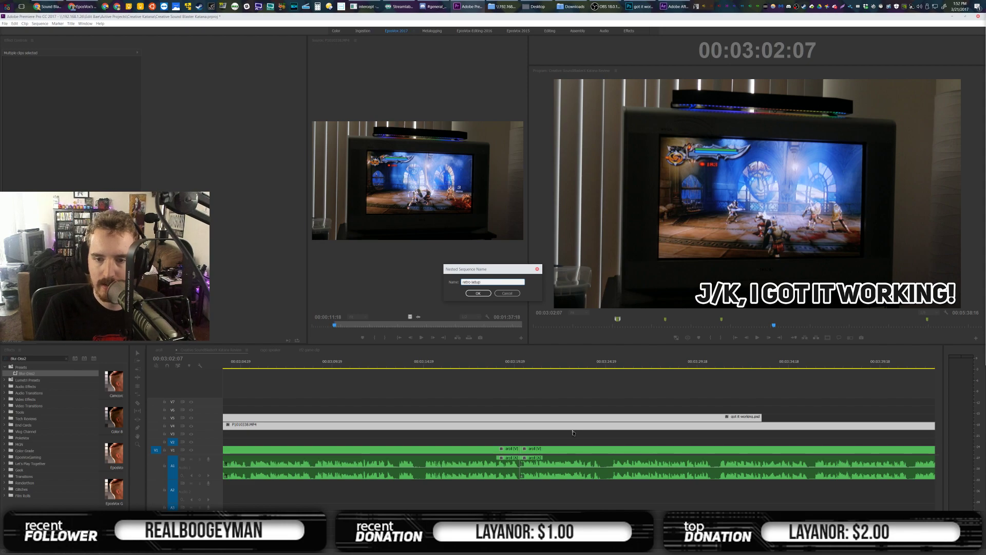
{"action": "type", "text": "p"}
{"action": "key", "text": "Return"}
Find the Impact Flash transition and apply it to the end of the short clip on track V7
{"action": "scroll", "coordinate": [419, 423], "scroll_direction": "up", "scroll_amount": 3}
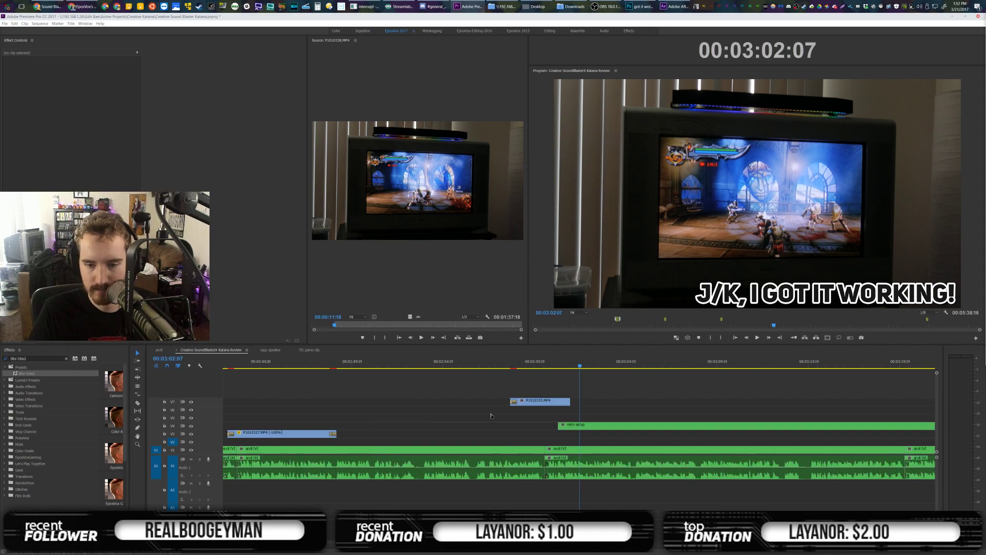
{"action": "left_click", "coordinate": [514, 402]}
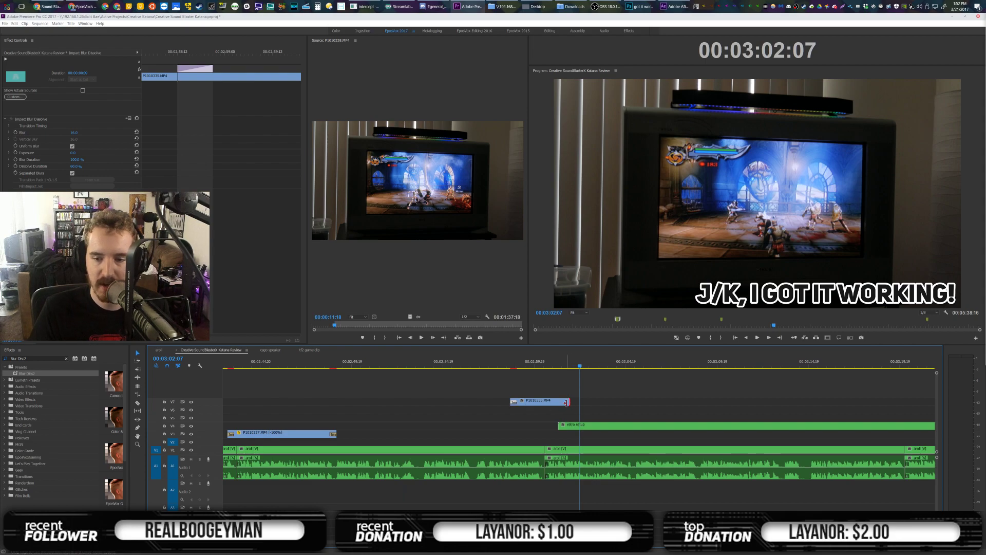
{"action": "type", "text": "Impact Flash"}
{"action": "left_click_drag", "start_coordinate": [34, 373], "coordinate": [566, 402]}
{"action": "left_click", "coordinate": [564, 362]}
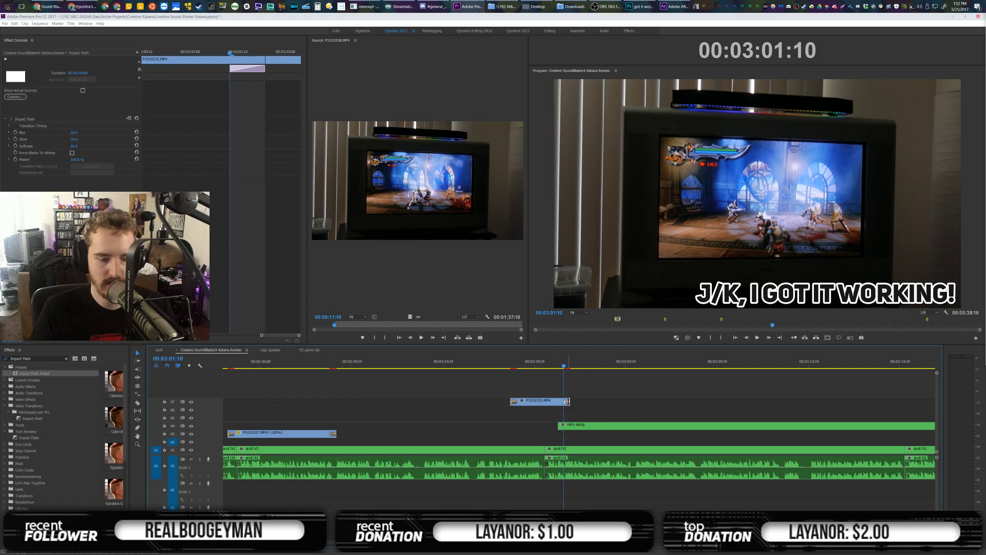
Replace the transition at the end of the V7 clip with Impact Push Left and play it back
{"action": "type", "text": "Impact Push Left"}
{"action": "left_click_drag", "start_coordinate": [32, 373], "coordinate": [567, 402]}
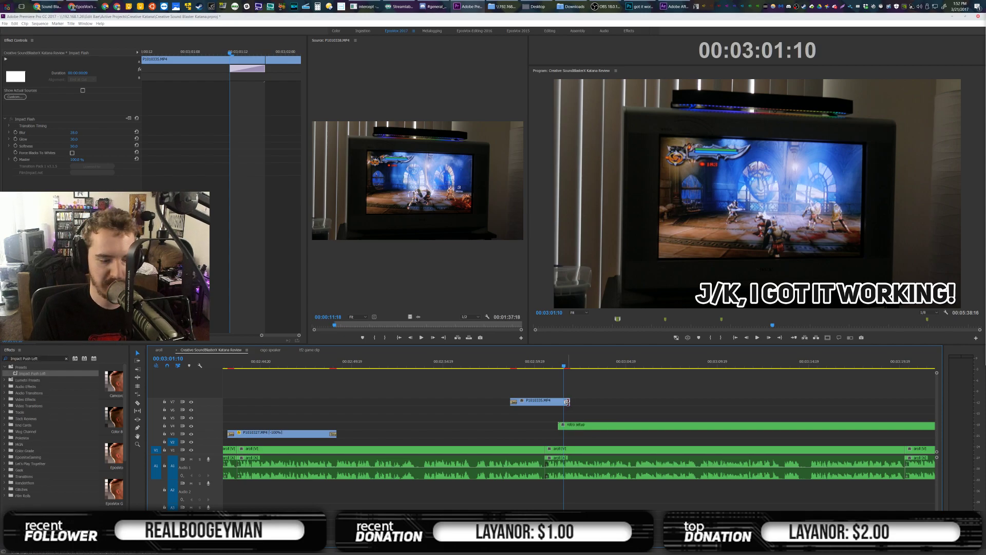
{"action": "left_click", "coordinate": [595, 389]}
{"action": "key", "text": "space"}
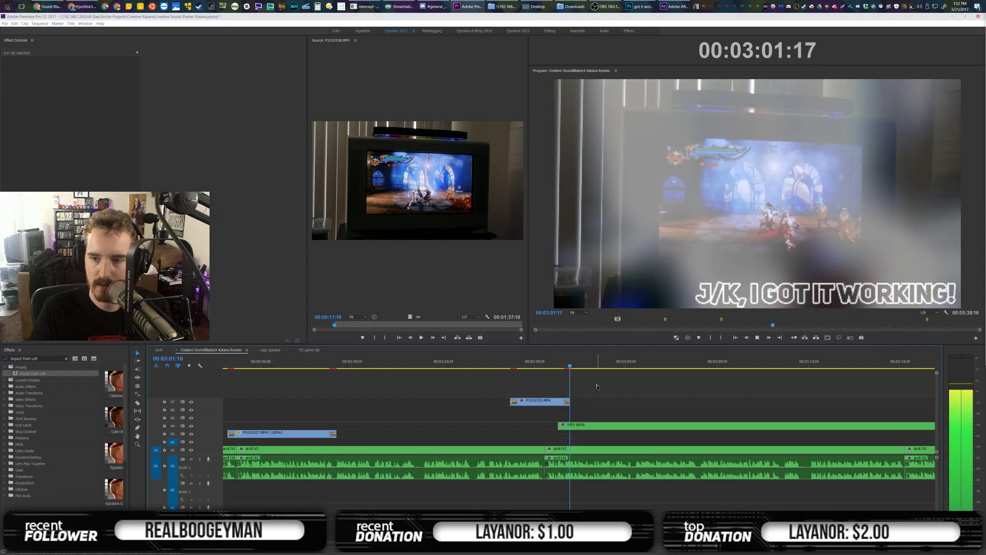
{"action": "key", "text": "space"}
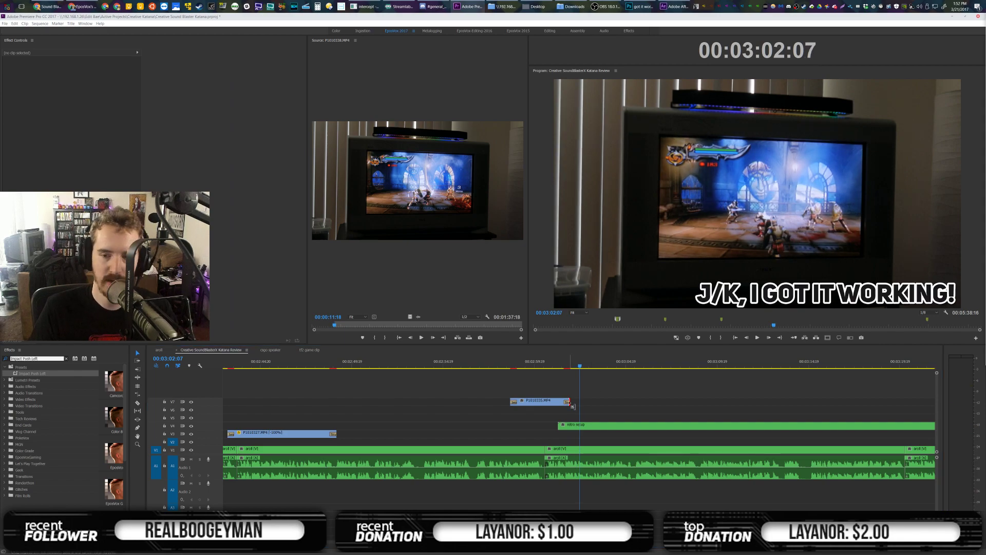
Replay the transition from 00:03:01:04 and save the project
{"action": "left_click", "coordinate": [559, 362]}
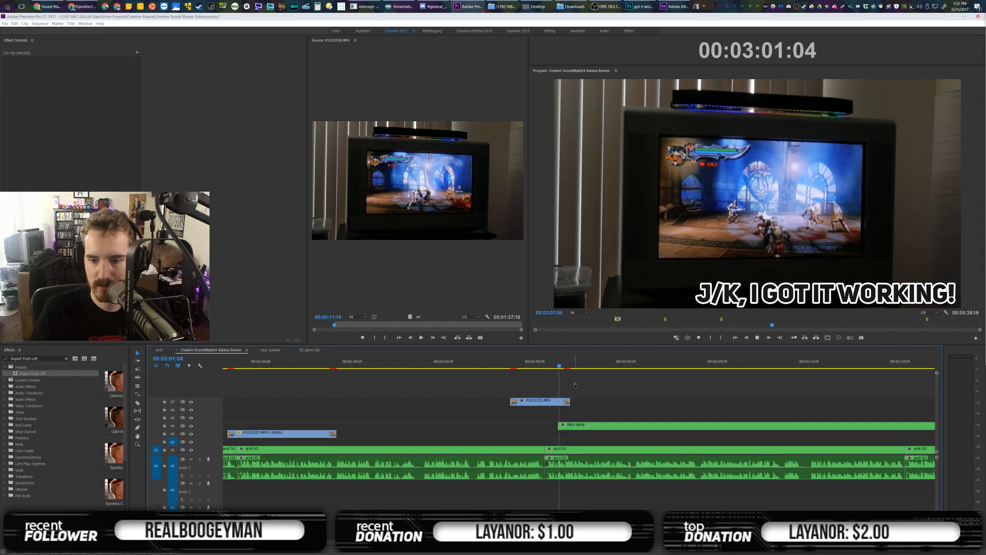
{"action": "key", "text": "space"}
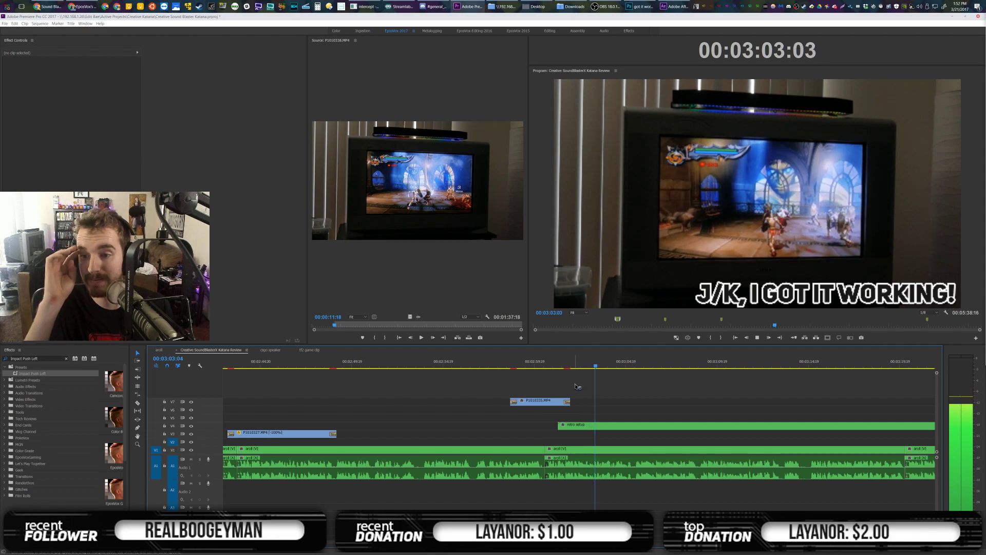
{"action": "key", "text": "ctrl+s"}
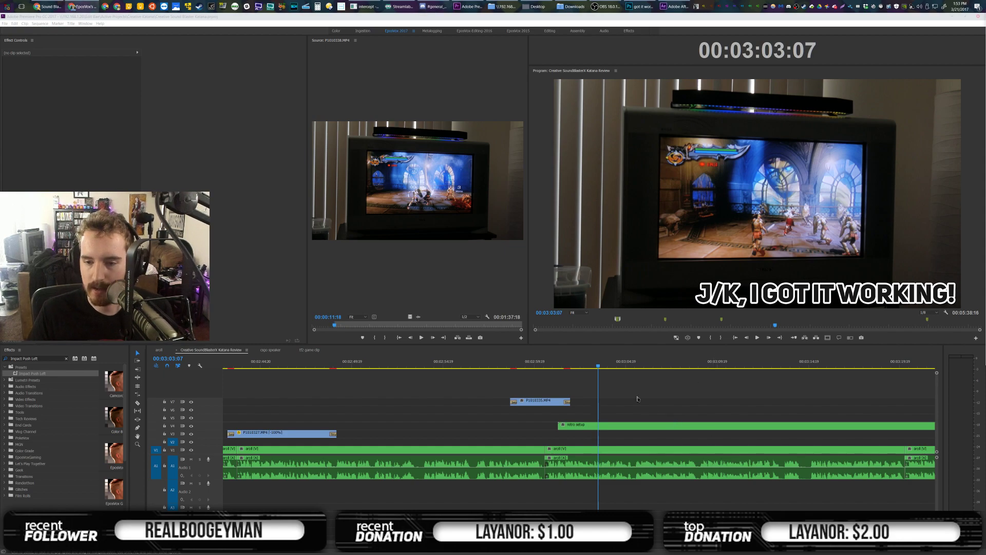
Play the retro setup section from the end of the V7 clip to review the footage with its title
{"action": "left_click", "coordinate": [611, 390]}
{"action": "key", "text": "shift+Up"}
{"action": "scroll", "coordinate": [615, 393], "scroll_direction": "down", "scroll_amount": 3}
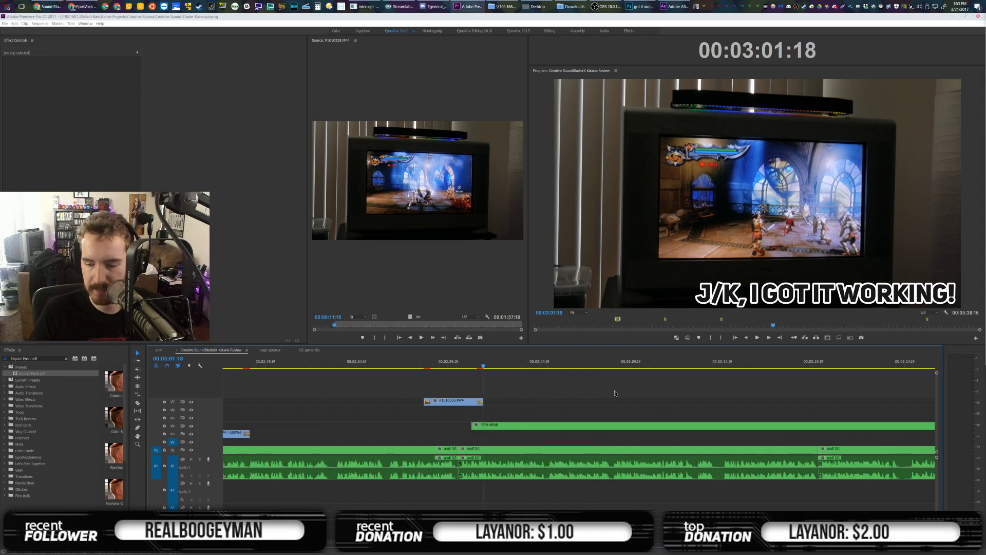
{"action": "key", "text": "space"}
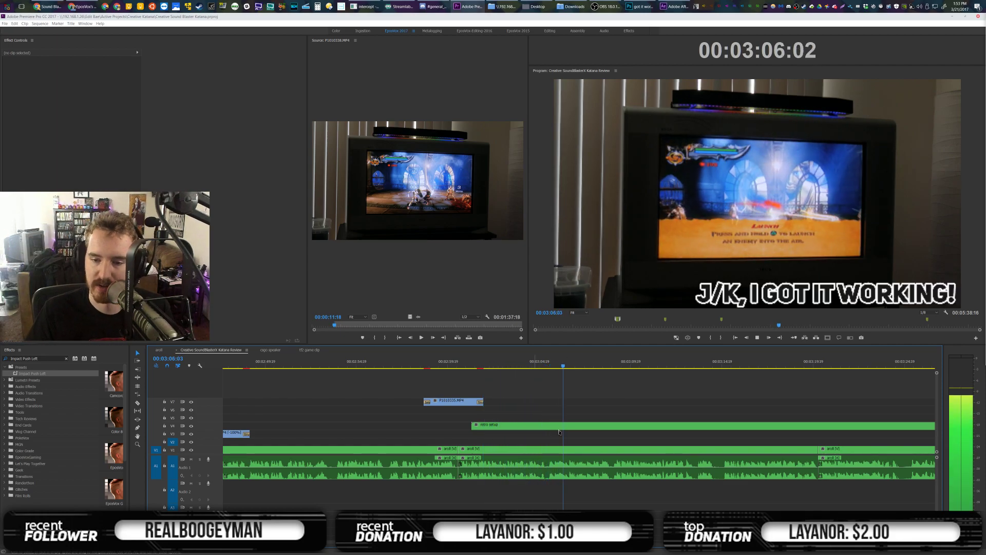
{"action": "scroll", "coordinate": [593, 386], "scroll_direction": "down", "scroll_amount": 5}
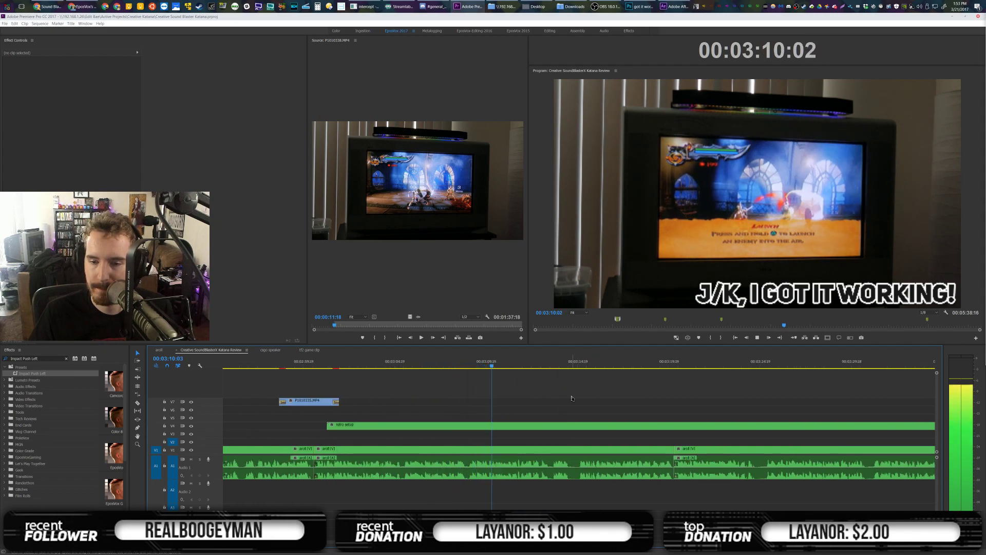
{"action": "scroll", "coordinate": [570, 399], "scroll_direction": "down", "scroll_amount": 2}
{"action": "key", "text": "space"}
Try to turn on Scale and Position keyframing for the retro setup nested clip
{"action": "left_click", "coordinate": [484, 425]}
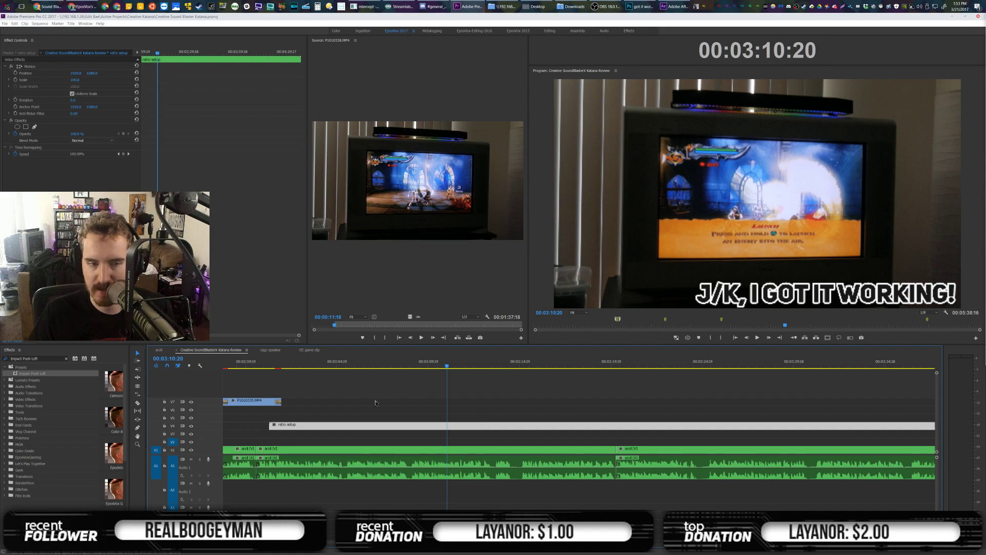
{"action": "left_click", "coordinate": [16, 79]}
{"action": "left_click", "coordinate": [15, 73]}
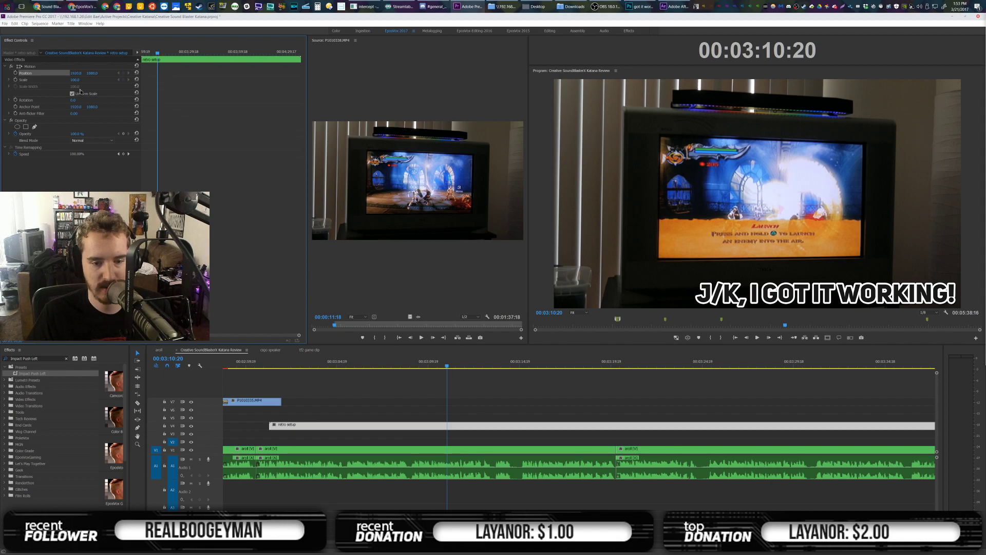
Undo the nesting of the title and TV footage, and reapply Impact Push Left to the end of the V7 clip
{"action": "key", "text": "ctrl+z"}
{"action": "left_click", "coordinate": [279, 402]}
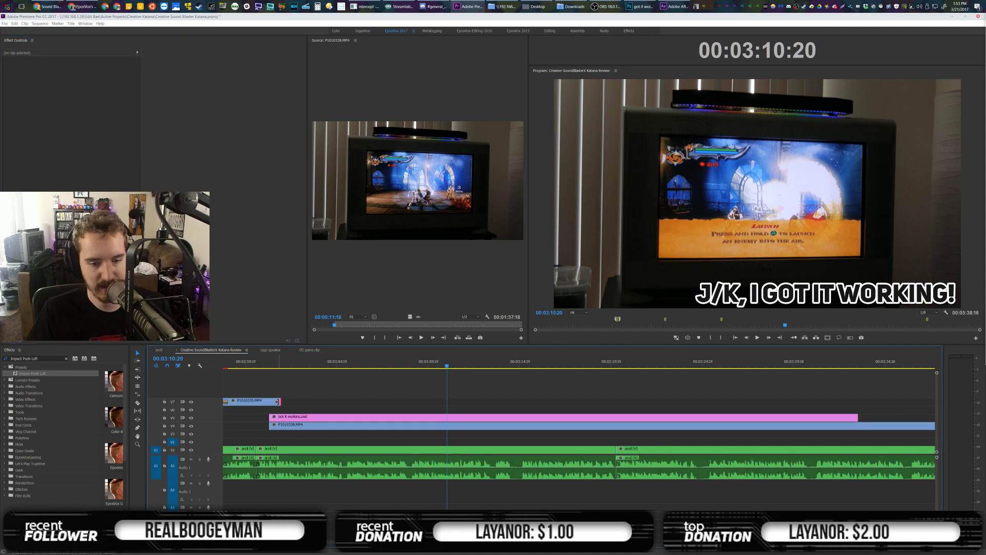
{"action": "left_click_drag", "start_coordinate": [32, 373], "coordinate": [278, 402]}
Turn on Position and Scale keyframing for the TV gameplay clip at 00:03:09:14
{"action": "left_click", "coordinate": [454, 426]}
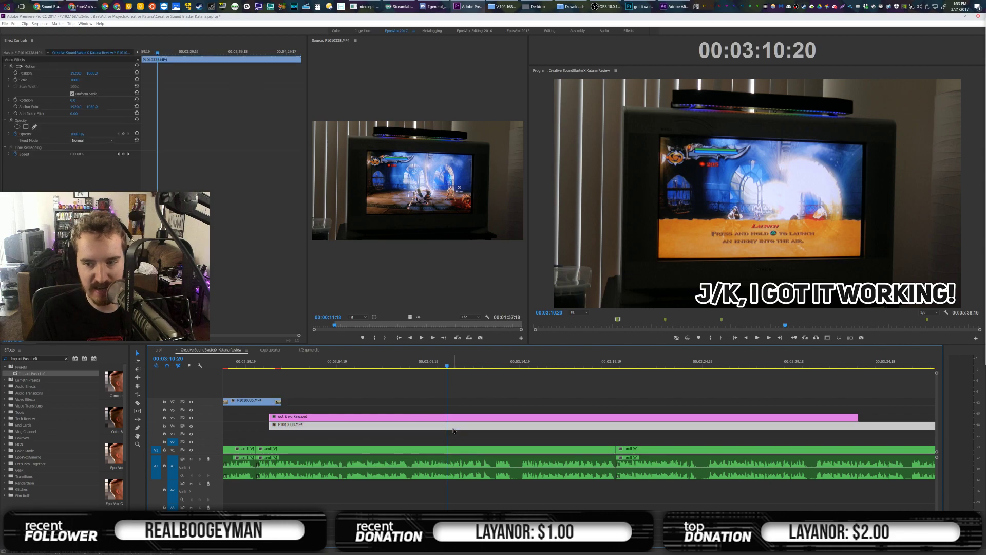
{"action": "left_click", "coordinate": [417, 363]}
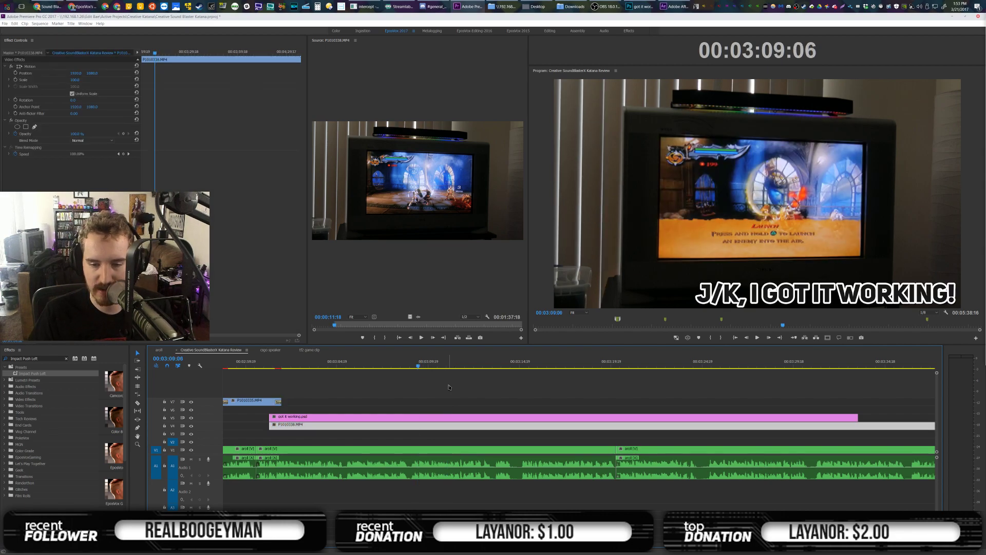
{"action": "left_click", "coordinate": [447, 426]}
{"action": "key", "text": "space"}
{"action": "key", "text": "space"}
{"action": "left_click", "coordinate": [15, 80]}
{"action": "left_click", "coordinate": [15, 73]}
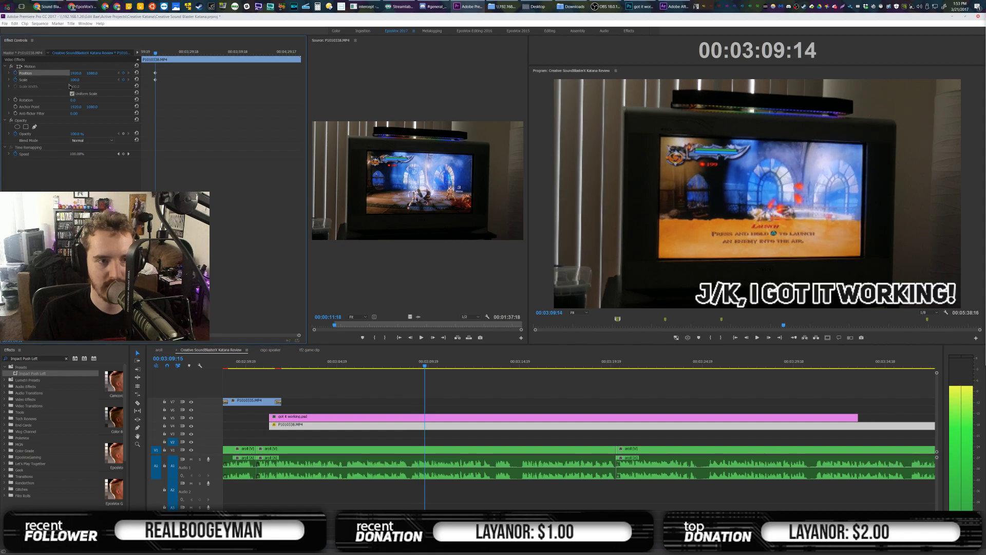
At 00:03:10:21, scale the TV gameplay clip to roughly double size and shift it vertically to frame the soundbar
{"action": "key", "text": "space"}
{"action": "key", "text": "space"}
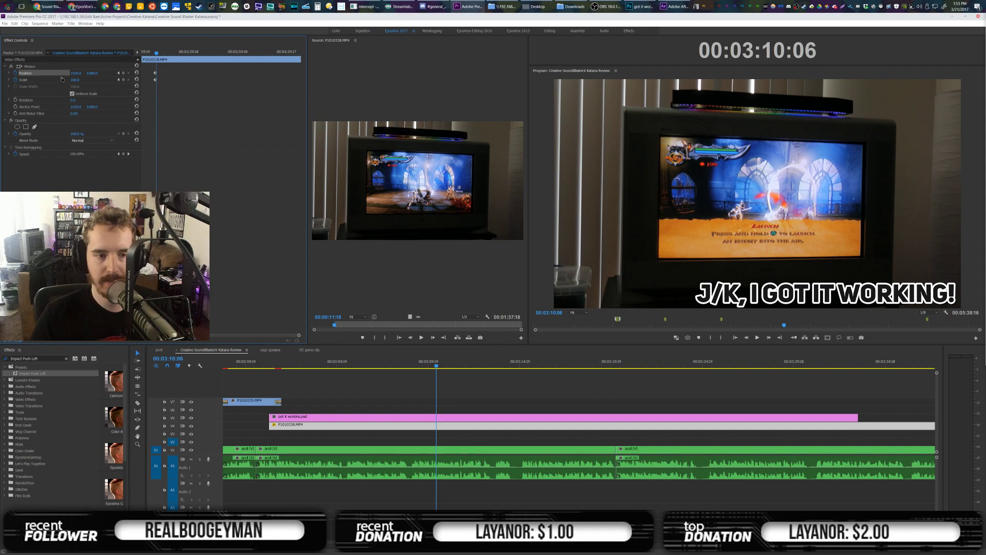
{"action": "left_click", "coordinate": [464, 397]}
{"action": "key", "text": "space"}
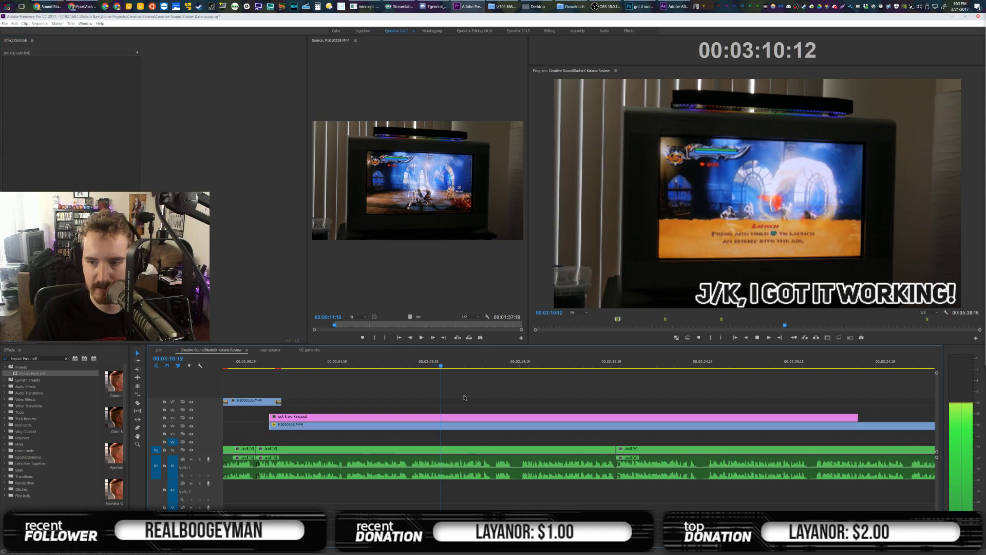
{"action": "key", "text": "space"}
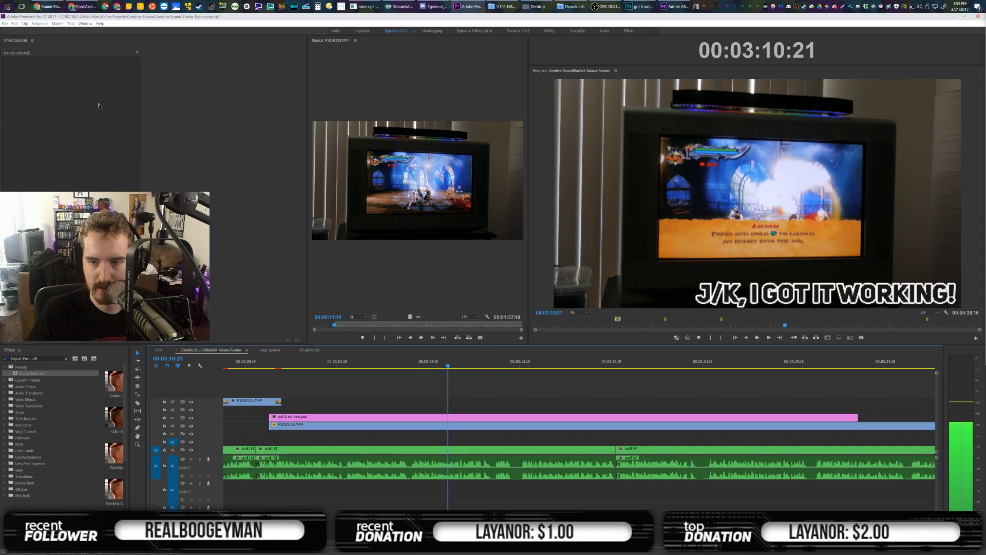
{"action": "left_click", "coordinate": [459, 428]}
{"action": "left_click_drag", "start_coordinate": [71, 79], "coordinate": [236, 73]}
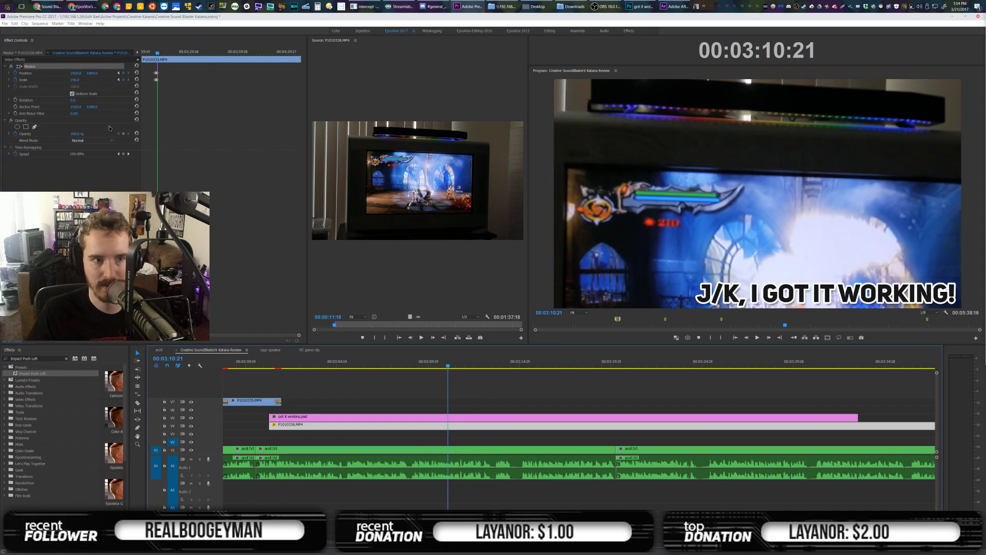
{"action": "left_click_drag", "start_coordinate": [93, 75], "coordinate": [148, 74]}
Hold the zoom with Position and Scale keyframes just after 00:03:12, and reset both properties to their defaults by 00:03:13:17
{"action": "key", "text": "space"}
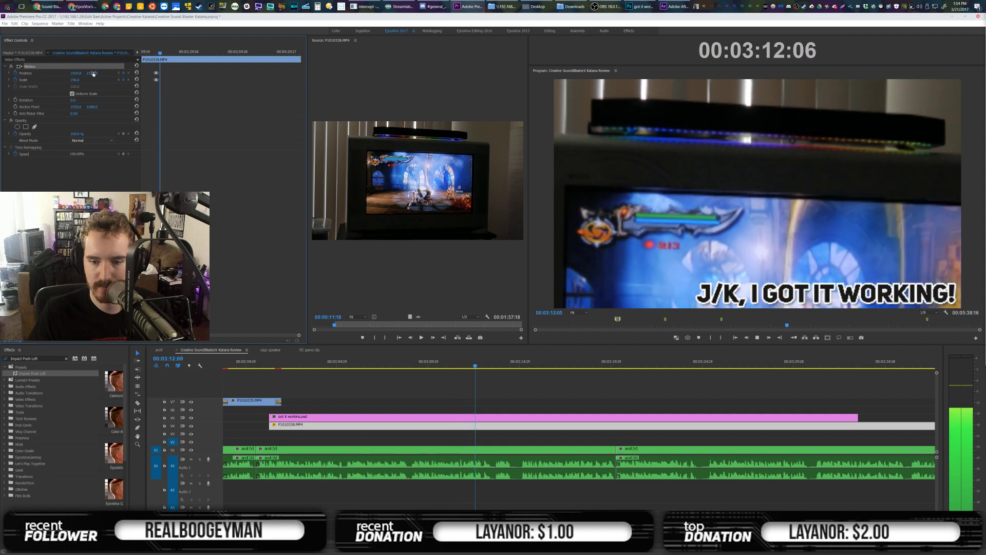
{"action": "key", "text": "space"}
{"action": "left_click", "coordinate": [123, 73]}
{"action": "left_click", "coordinate": [124, 80]}
{"action": "key", "text": "space"}
{"action": "left_click", "coordinate": [136, 80]}
{"action": "left_click", "coordinate": [136, 72]}
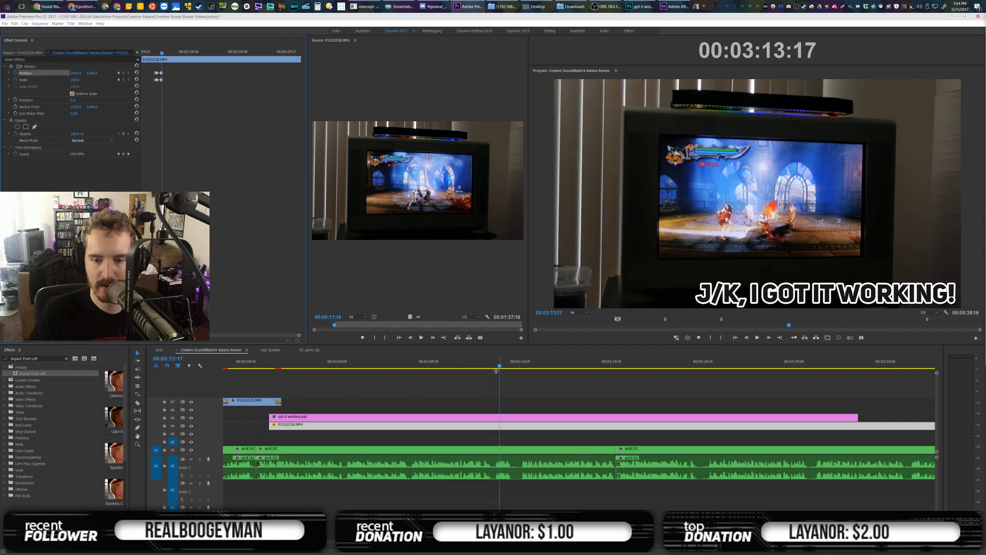
Replace the TV gameplay clip with a linked After Effects composition, enable motion blur on its layer and save the composition
{"action": "left_click", "coordinate": [522, 429]}
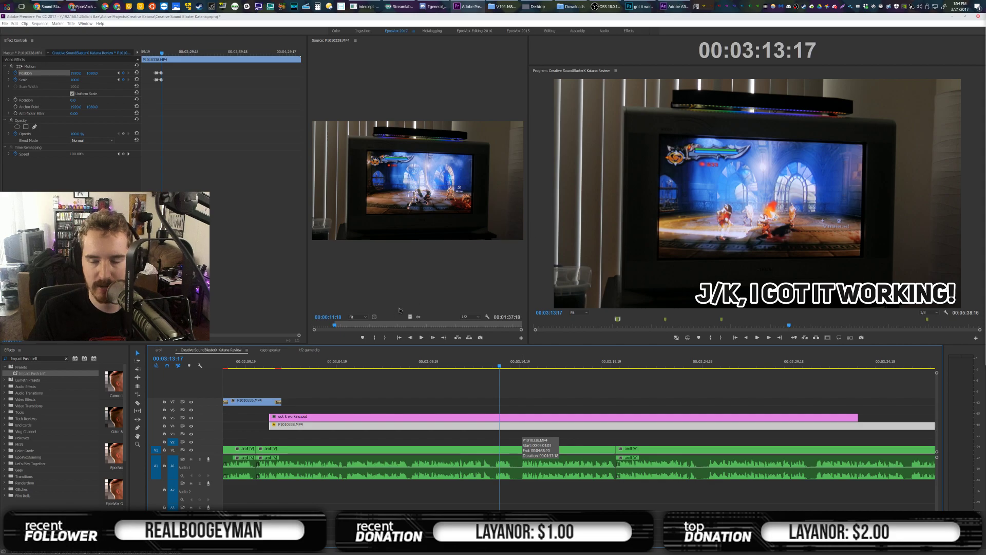
{"action": "left_click", "coordinate": [674, 6]}
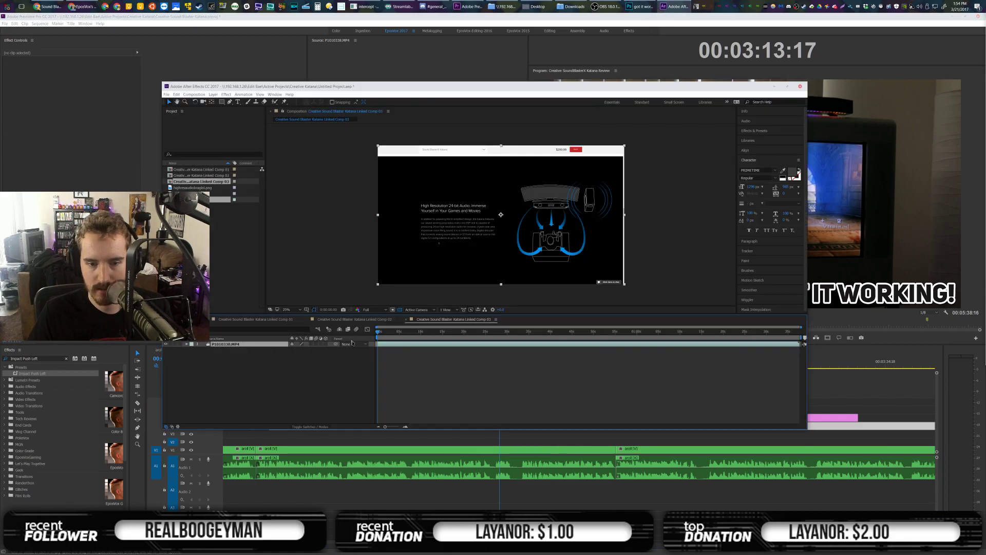
{"action": "left_click", "coordinate": [315, 352]}
{"action": "key", "text": "ctrl+s"}
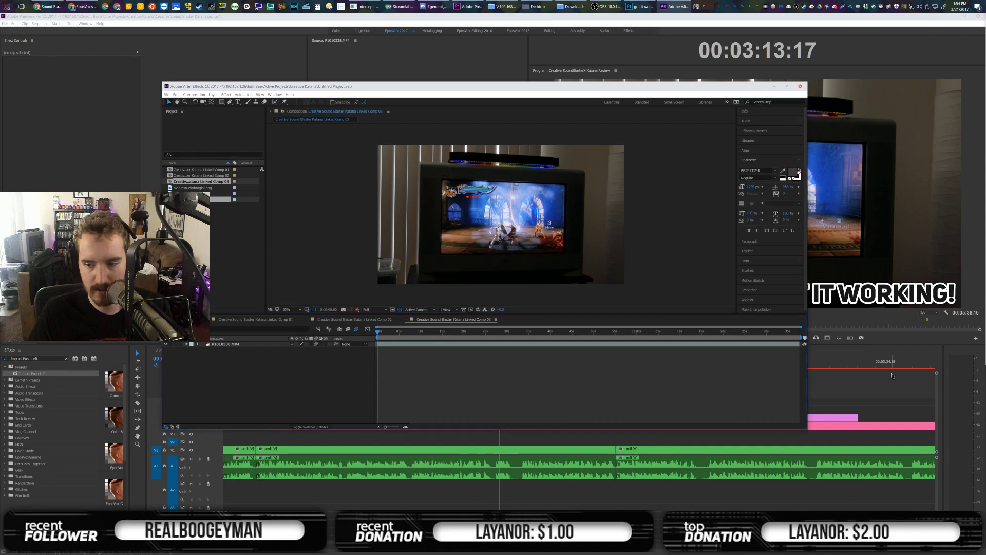
Return to Premiere Pro, nest the joke title together with the linked TV composition and save the project
{"action": "left_click", "coordinate": [774, 86]}
{"action": "left_click_drag", "start_coordinate": [522, 404], "coordinate": [496, 431]}
{"action": "key", "text": "alt+n"}
{"action": "key", "text": "Escape"}
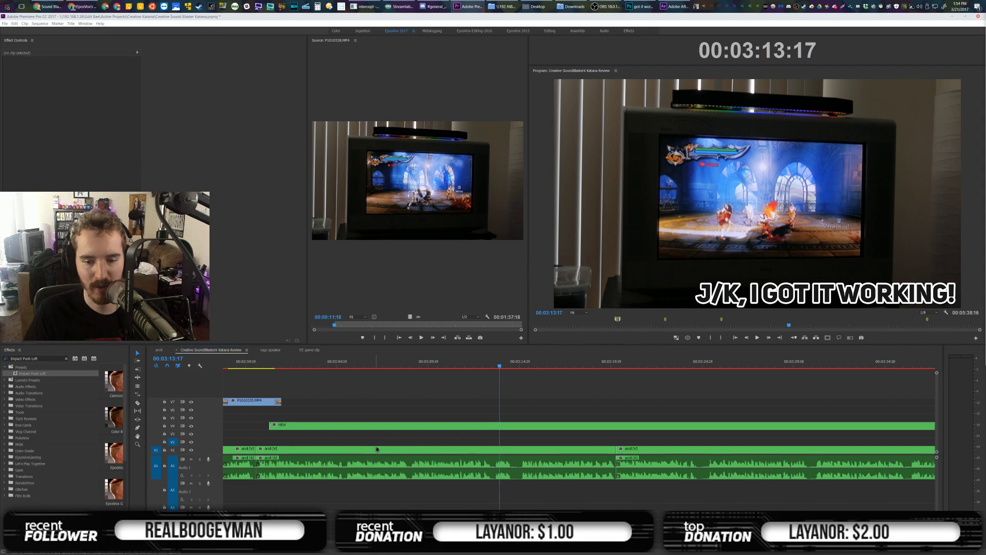
{"action": "key", "text": "ctrl+s"}
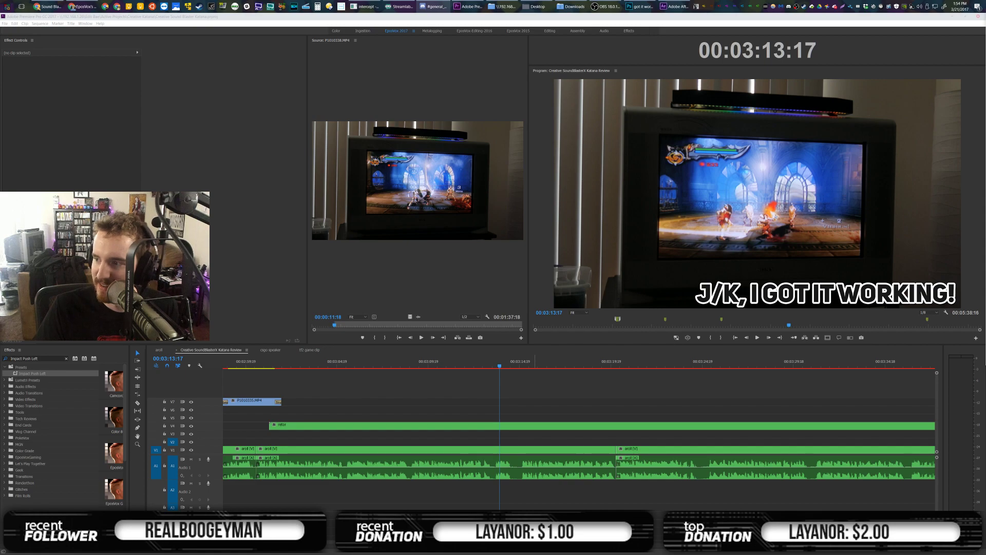
Play through the nested TV clip, cut it at 00:03:21:03 and delete the remainder
{"action": "left_click", "coordinate": [522, 415]}
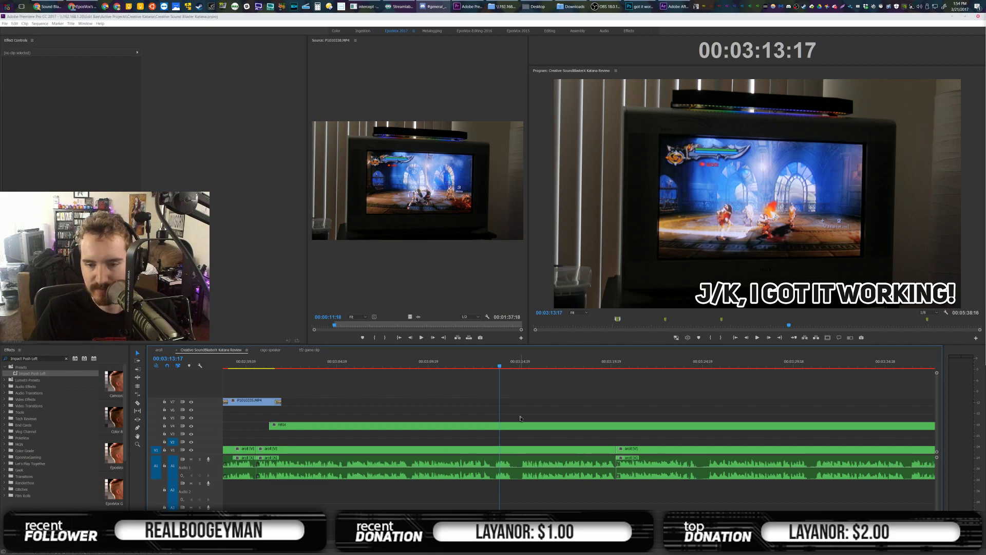
{"action": "key", "text": "space"}
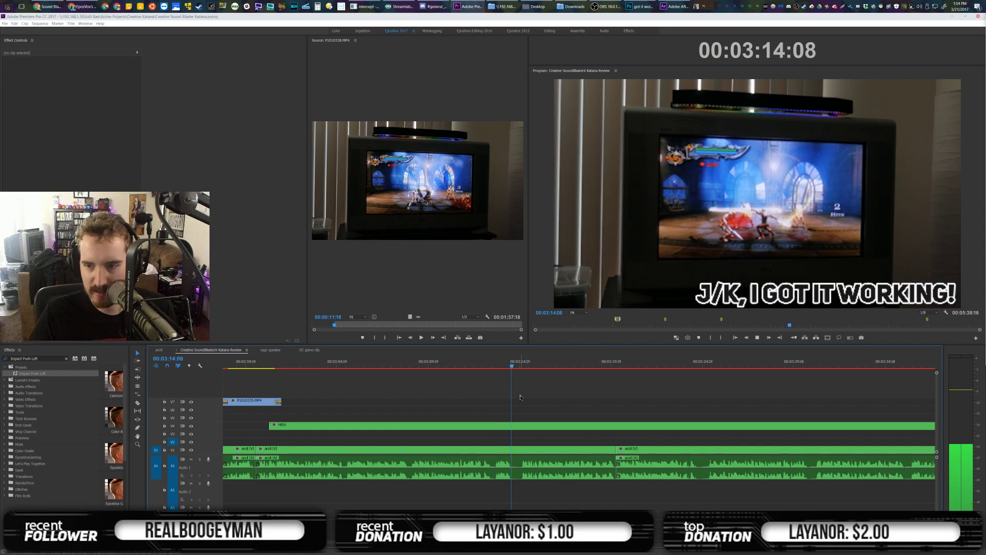
{"action": "key", "text": "space"}
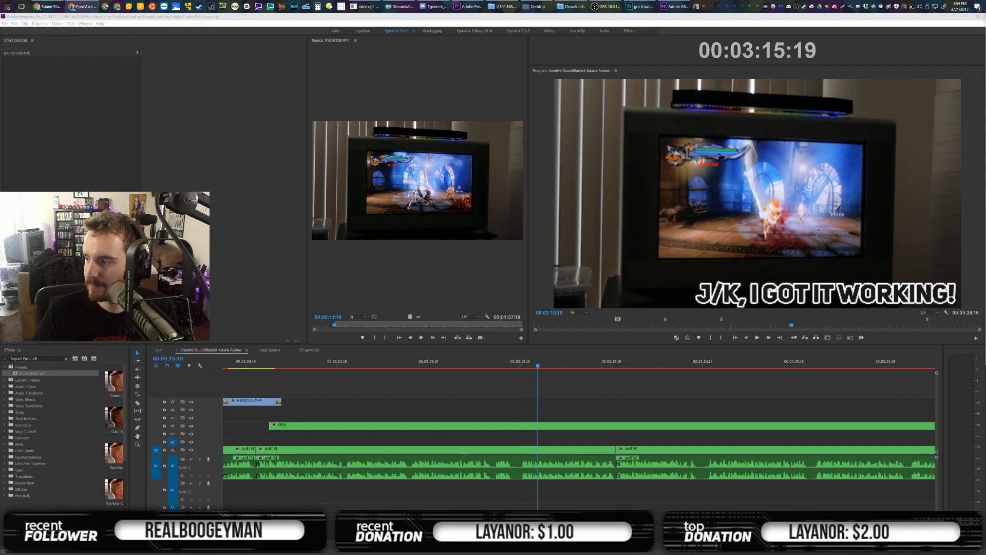
{"action": "left_click", "coordinate": [660, 395]}
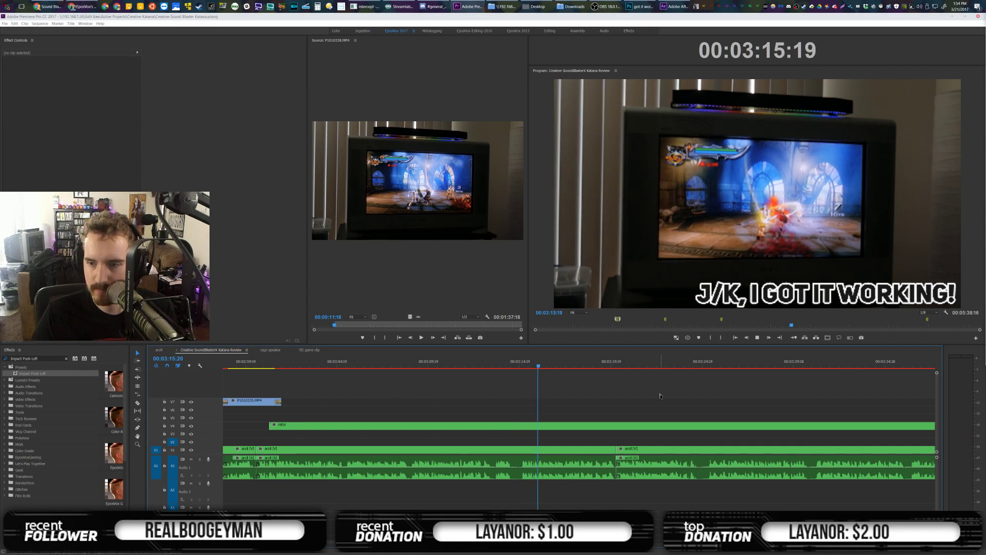
{"action": "key", "text": "space"}
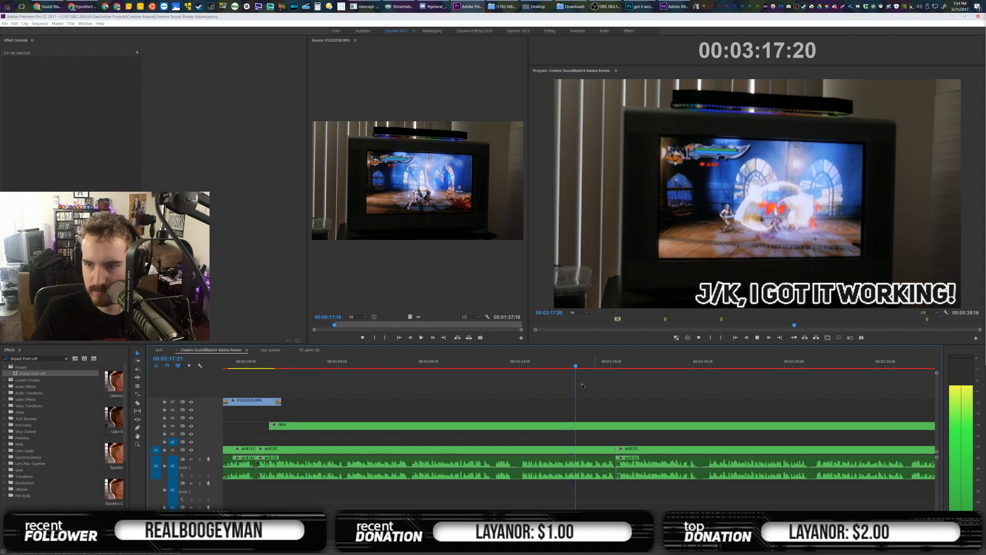
{"action": "scroll", "coordinate": [573, 398], "scroll_direction": "down", "scroll_amount": 2}
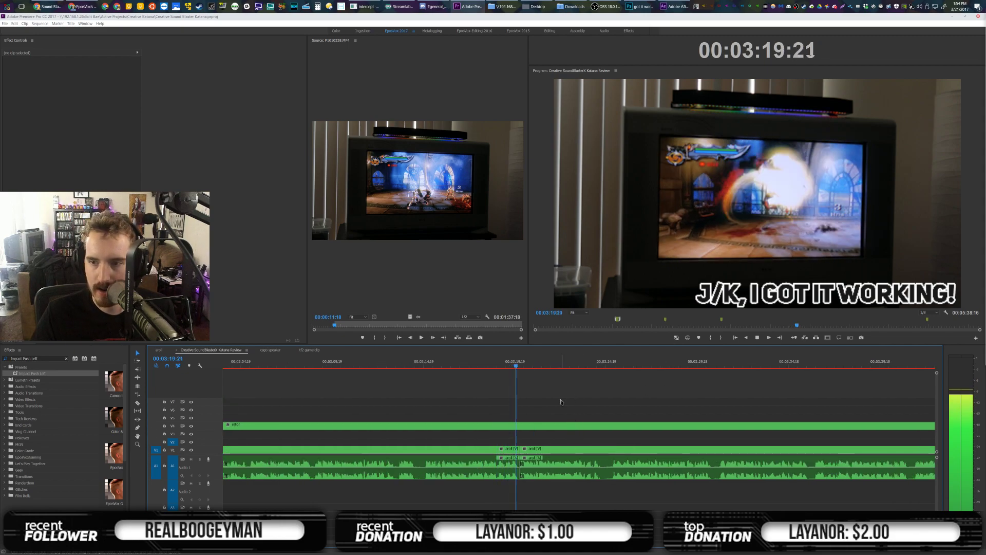
{"action": "key", "text": "space"}
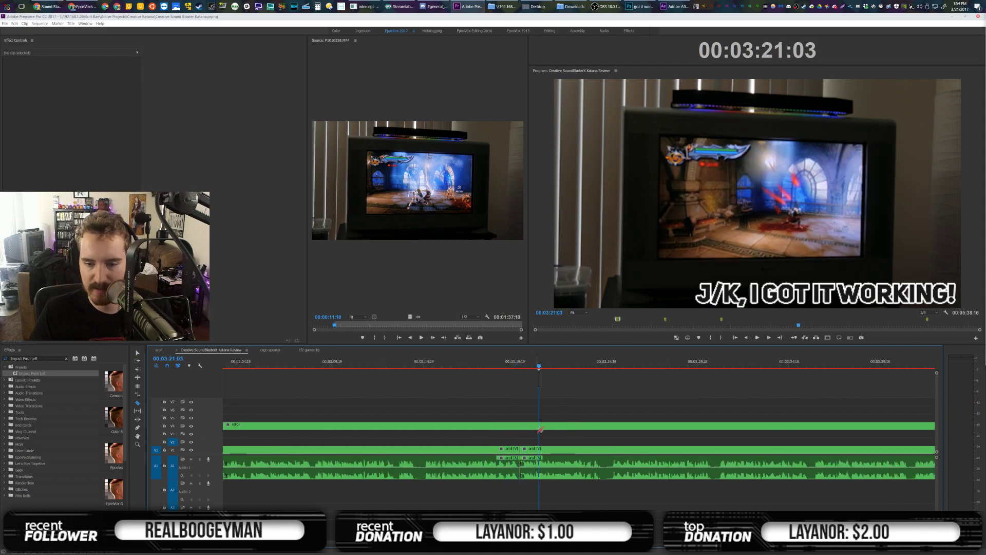
{"action": "left_click", "coordinate": [540, 428]}
{"action": "key", "text": "v"}
{"action": "left_click", "coordinate": [542, 428]}
{"action": "key", "text": "Delete"}
Apply the default dissolve to the nested TV clip and remove it from the clip's start, keeping only the ending dissolve
{"action": "left_click", "coordinate": [525, 427]}
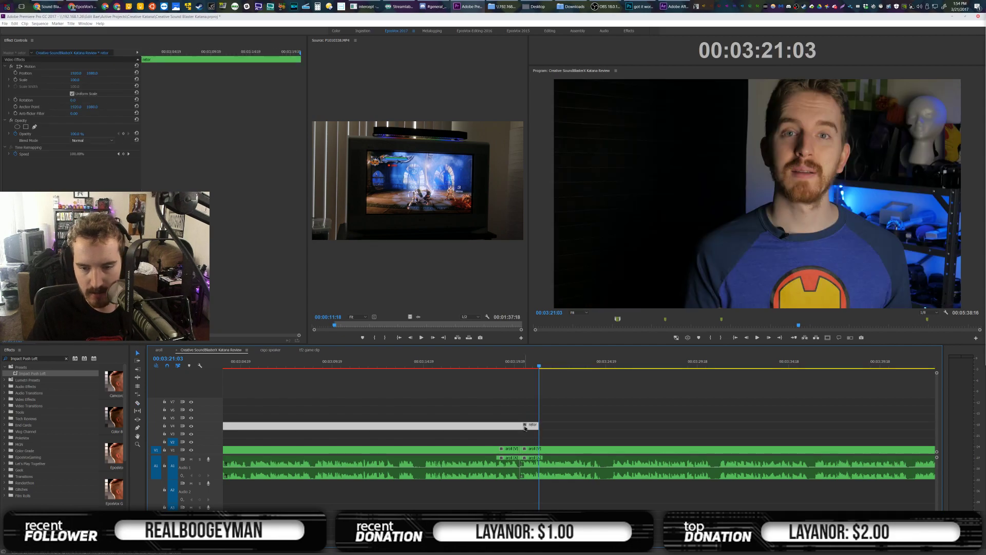
{"action": "scroll", "coordinate": [462, 417], "scroll_direction": "up", "scroll_amount": 5}
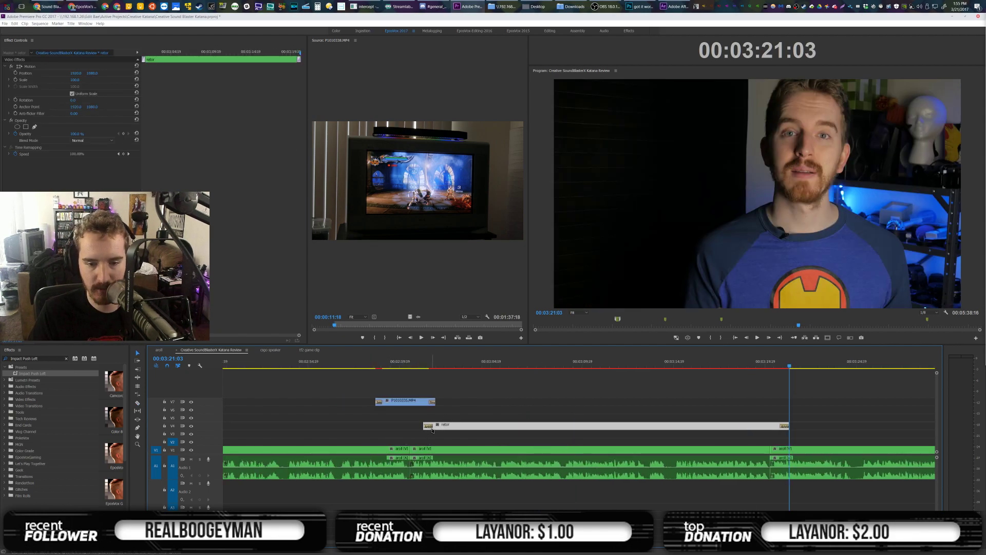
{"action": "left_click", "coordinate": [424, 425]}
{"action": "left_click", "coordinate": [430, 426]}
{"action": "key", "text": "Delete"}
Play the nested clip's ending dissolve from 00:03:20:11 into the presenter footage, and return the playhead to 00:03:23:01
{"action": "left_click", "coordinate": [778, 364]}
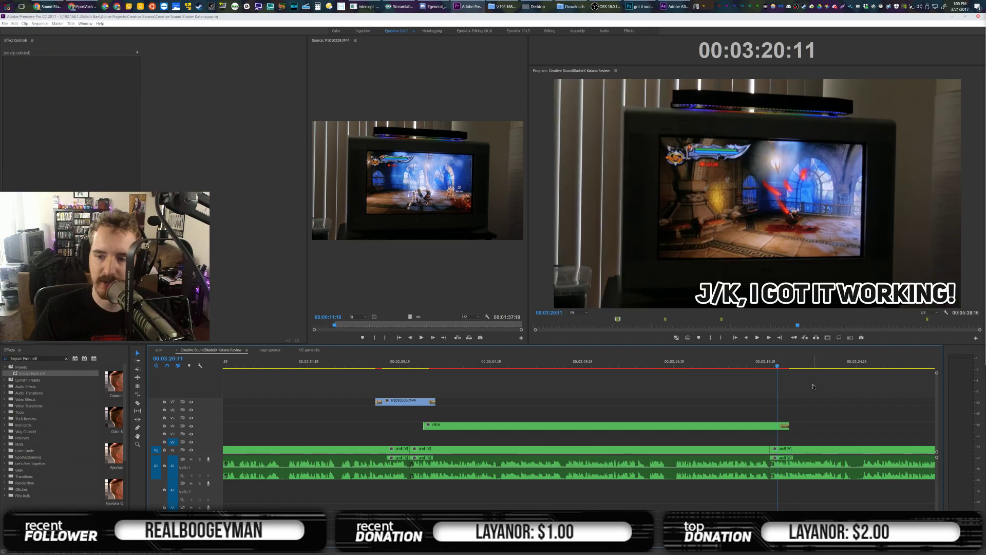
{"action": "scroll", "coordinate": [767, 389], "scroll_direction": "down", "scroll_amount": 8}
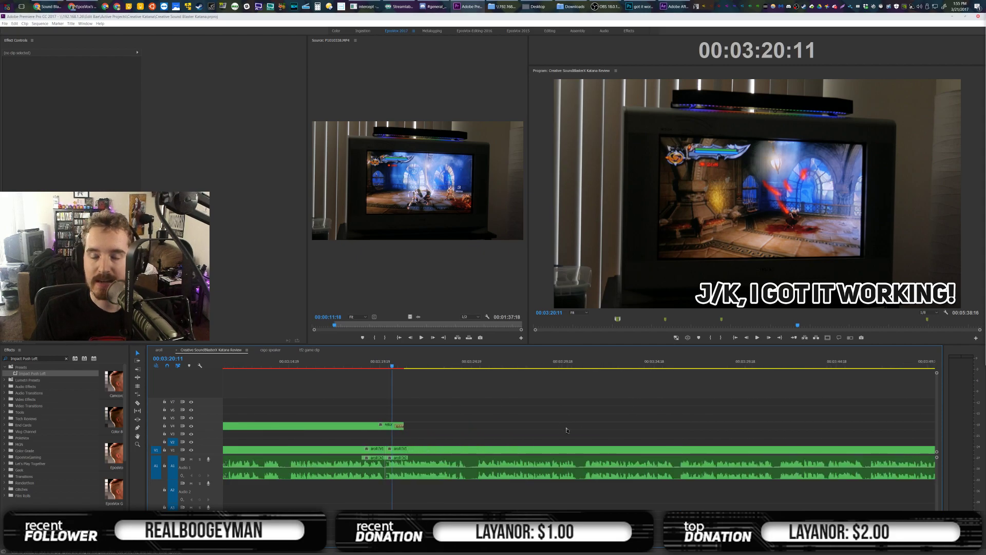
{"action": "key", "text": "space"}
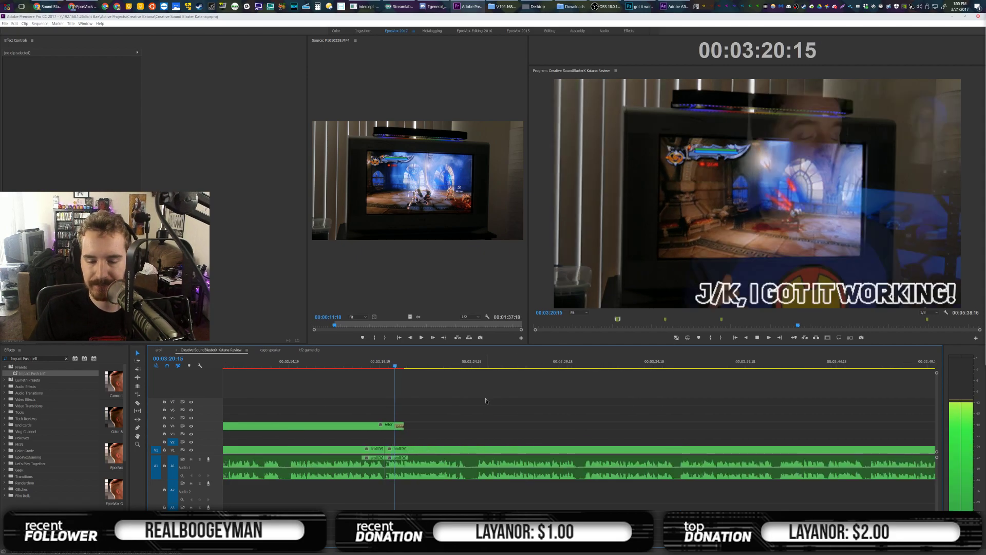
{"action": "key", "text": "space"}
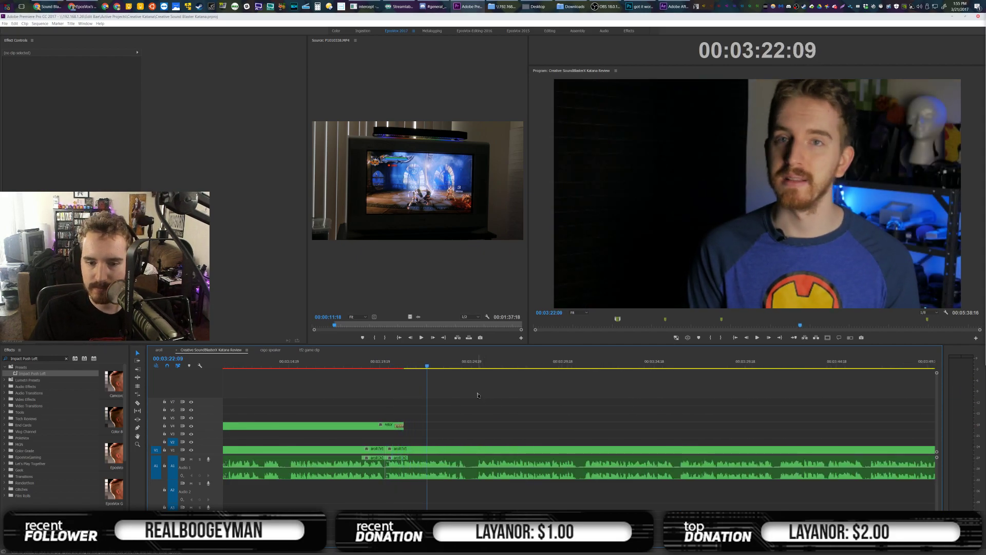
{"action": "key", "text": "space"}
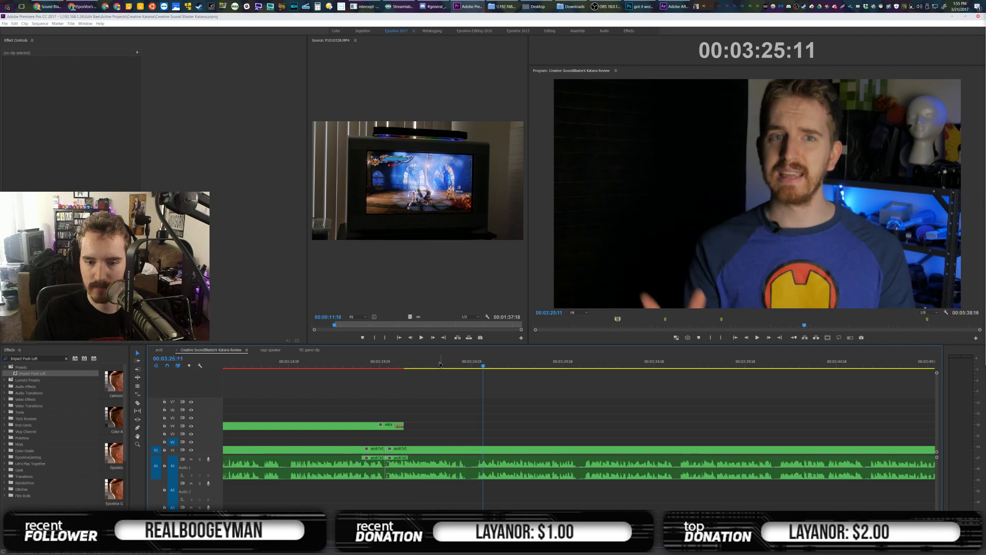
{"action": "left_click", "coordinate": [439, 364]}
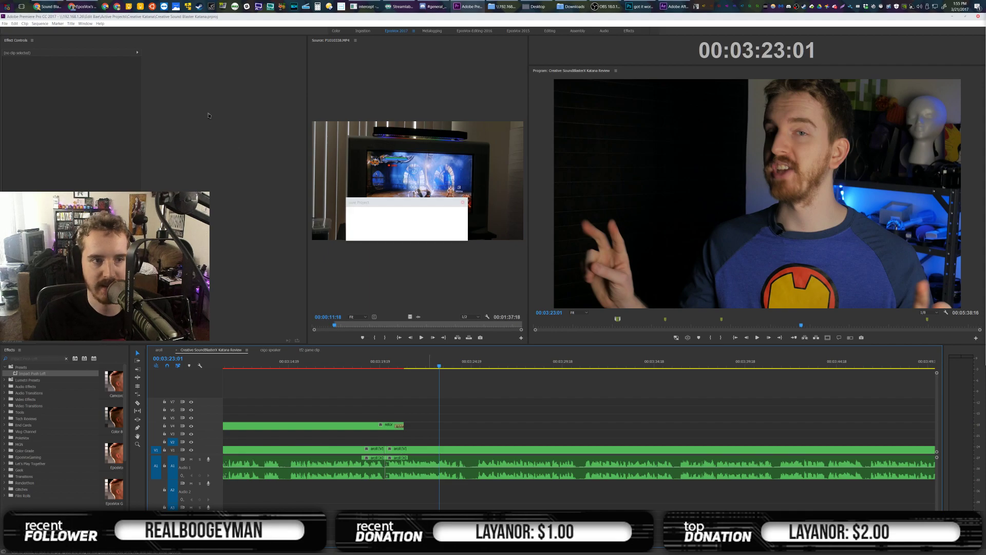
Switch to Chrome and examine the Optical-in connectivity section of the Sound BlasterX Katana product page
{"action": "key", "text": "alt+Tab"}
{"action": "scroll", "coordinate": [521, 316], "scroll_direction": "down", "scroll_amount": 20}
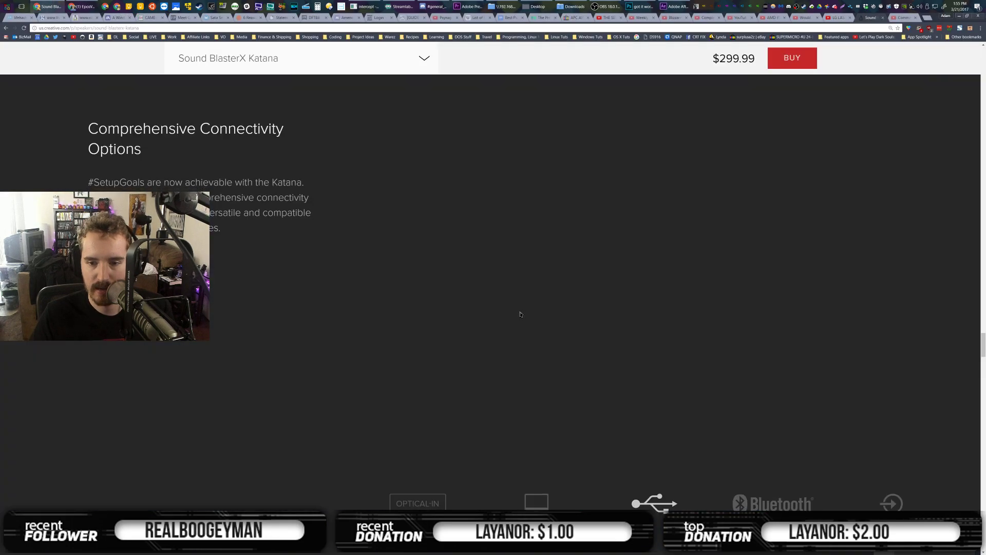
{"action": "scroll", "coordinate": [521, 313], "scroll_direction": "up", "scroll_amount": 4}
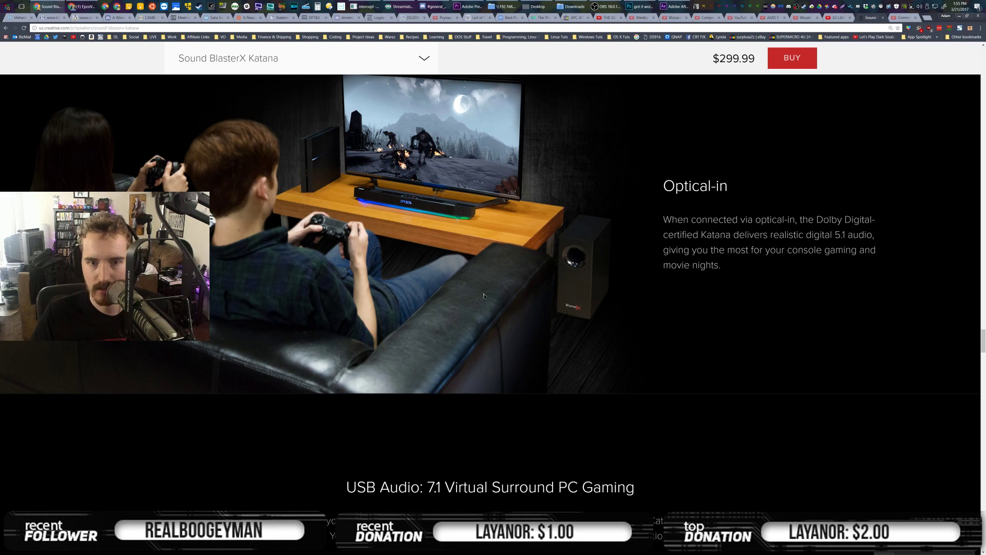
Open the streamer's Twitch channel page in an incognito window, check the live stream, and close the window
{"action": "left_click", "coordinate": [367, 28]}
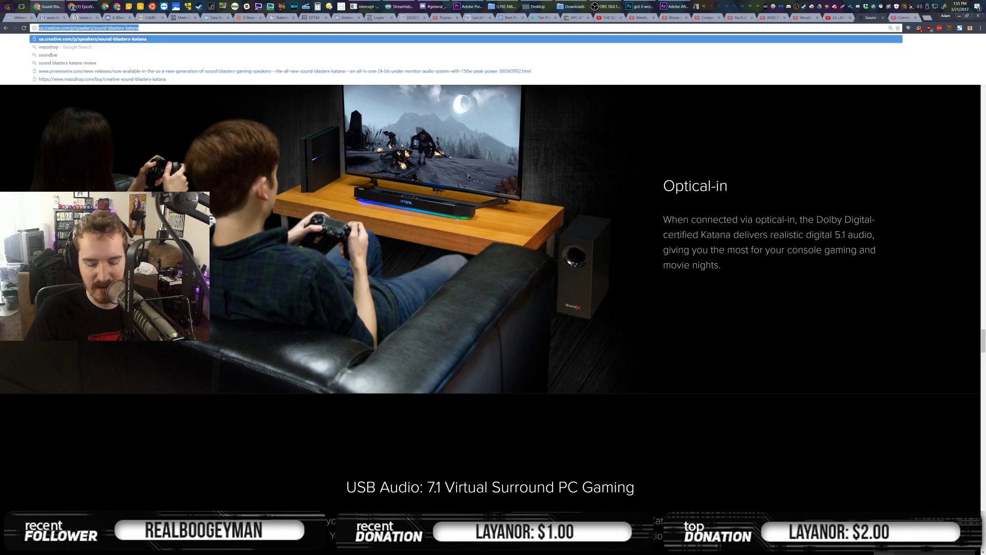
{"action": "key", "text": "ctrl+n"}
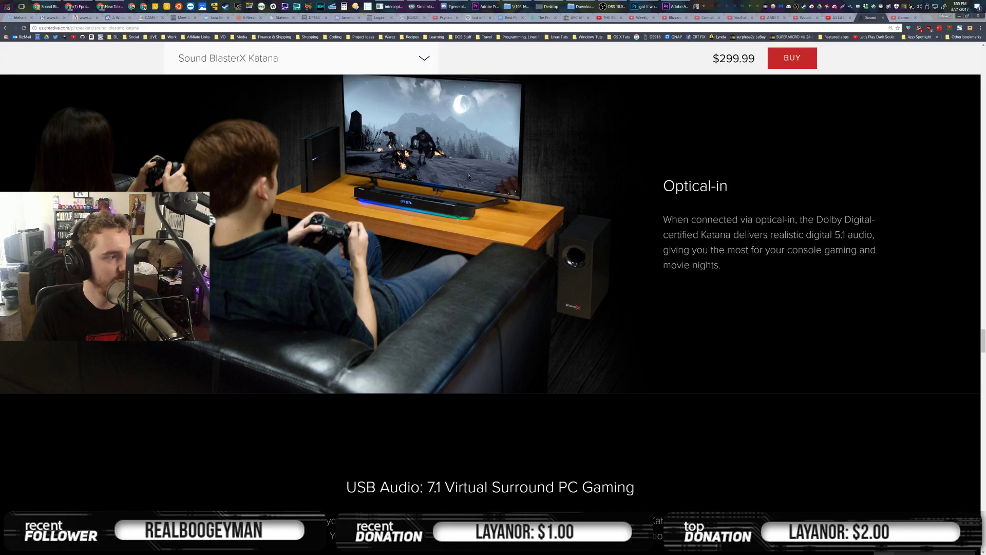
{"action": "key", "text": "super"}
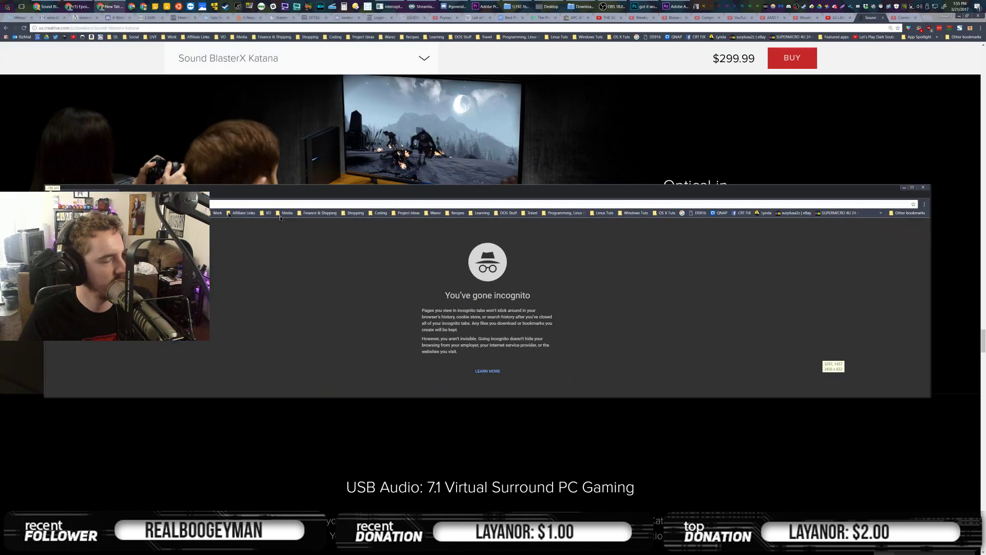
{"action": "type", "text": "twitch.tv/eposvox/dashboard"}
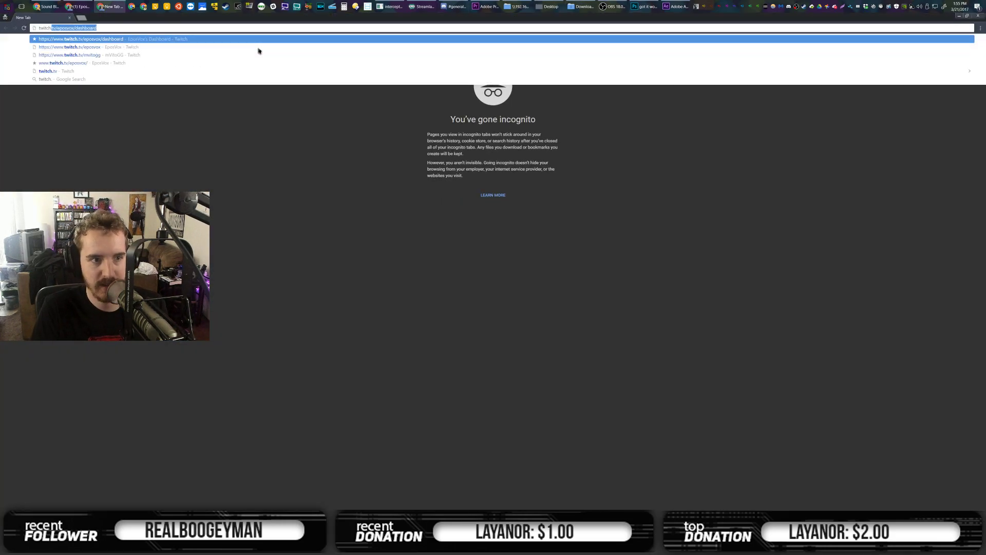
{"action": "key", "text": "Return"}
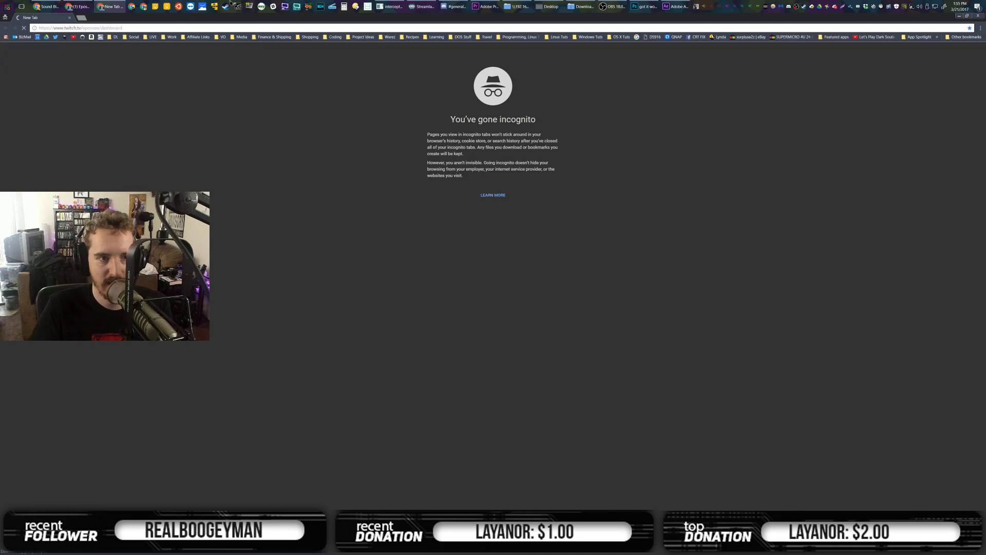
{"action": "key", "text": "BackSpace"}
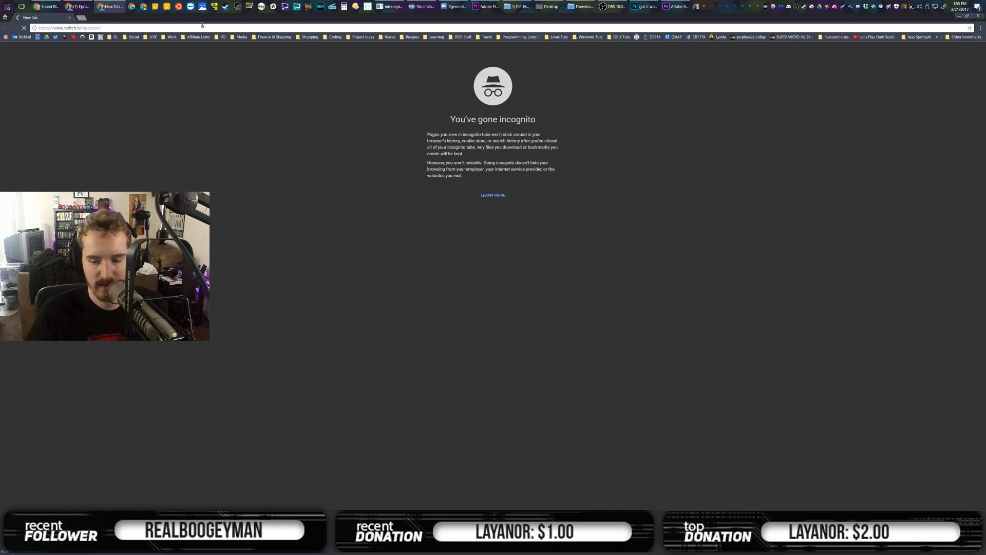
{"action": "key", "text": "Return"}
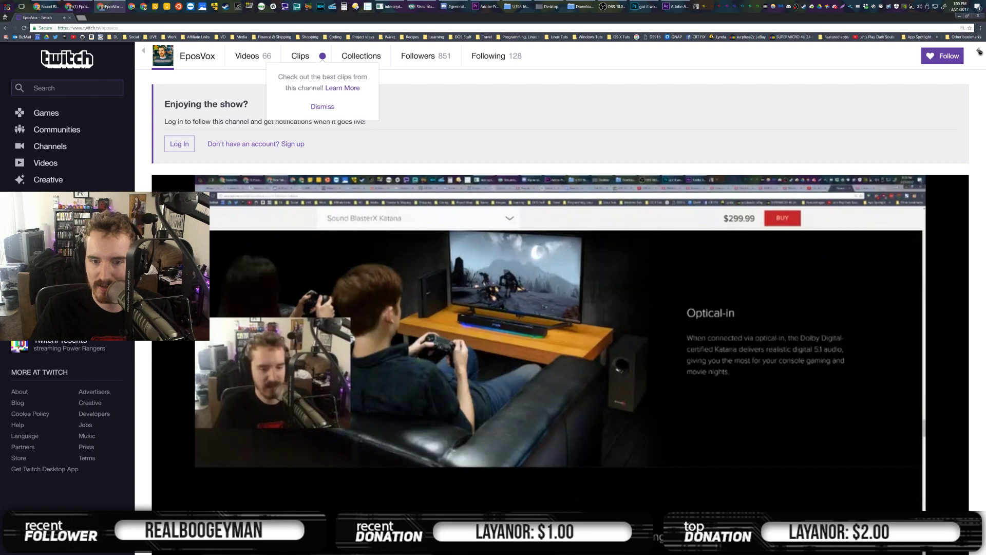
{"action": "left_click", "coordinate": [980, 51]}
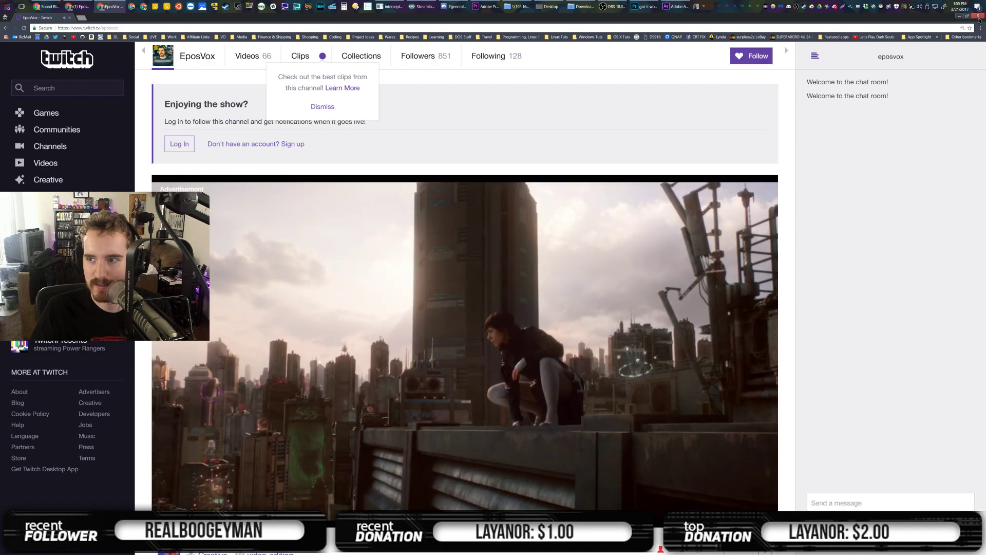
{"action": "left_click", "coordinate": [978, 16]}
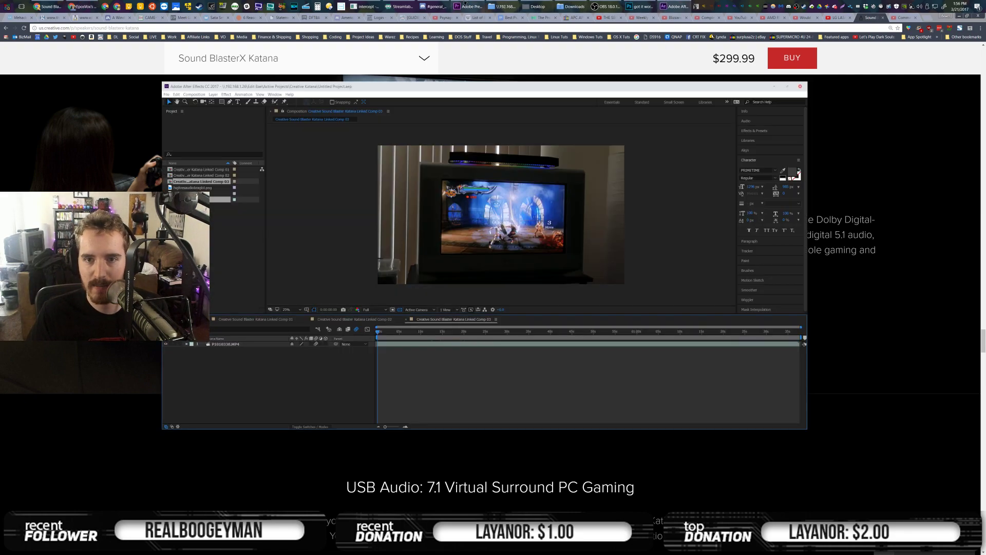
Open Google Images in a new Chrome tab and search for "sound blaster connect"
{"action": "left_click", "coordinate": [468, 6]}
{"action": "left_click", "coordinate": [48, 6]}
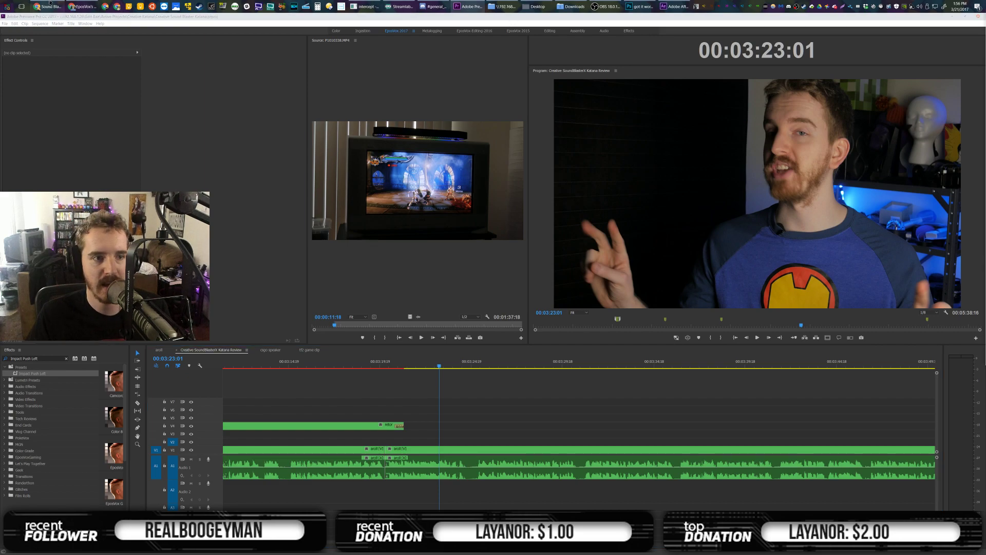
{"action": "key", "text": "ctrl+t"}
{"action": "type", "text": "images.google.com/?gws_rd=ssl"}
{"action": "key", "text": "Return"}
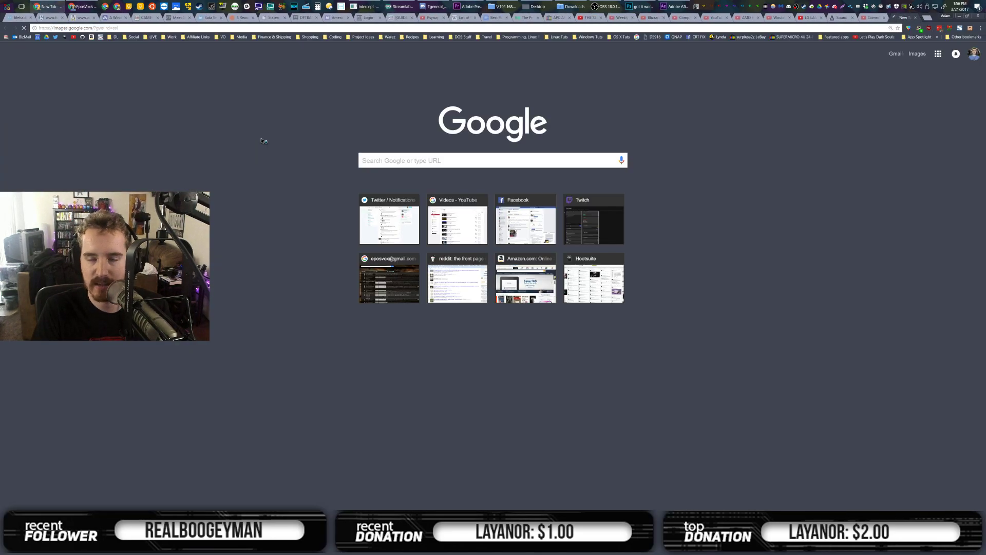
{"action": "type", "text": "sound b"}
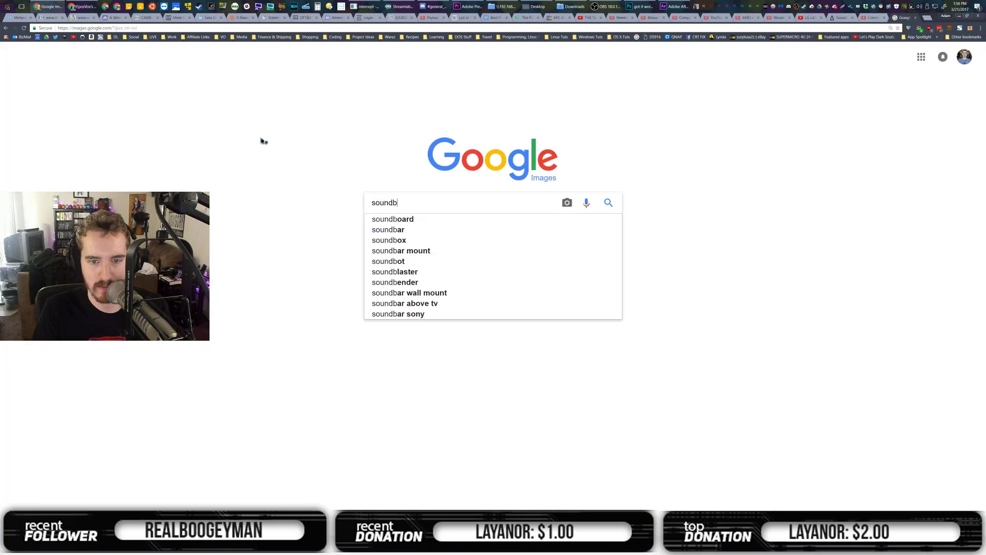
{"action": "type", "text": "laster connect"}
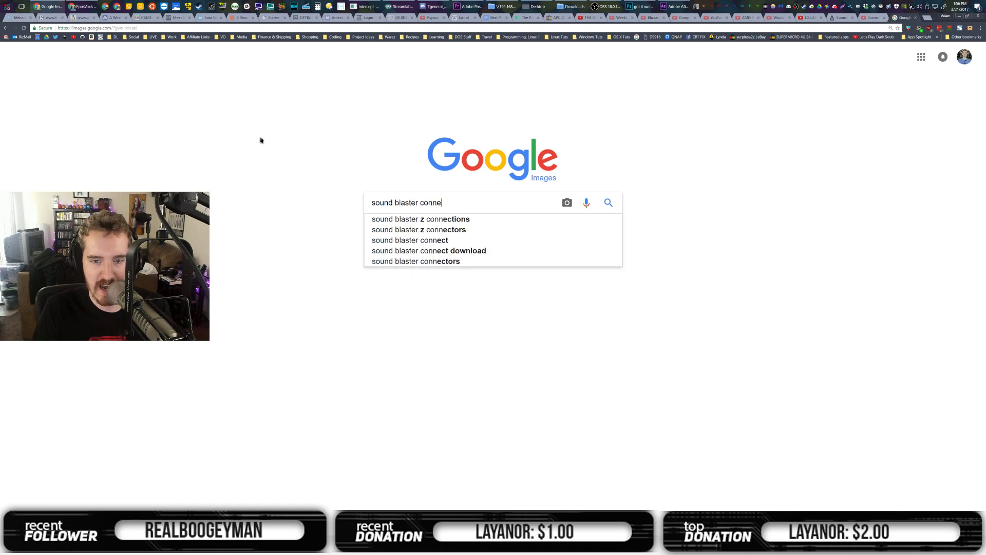
{"action": "key", "text": "Return"}
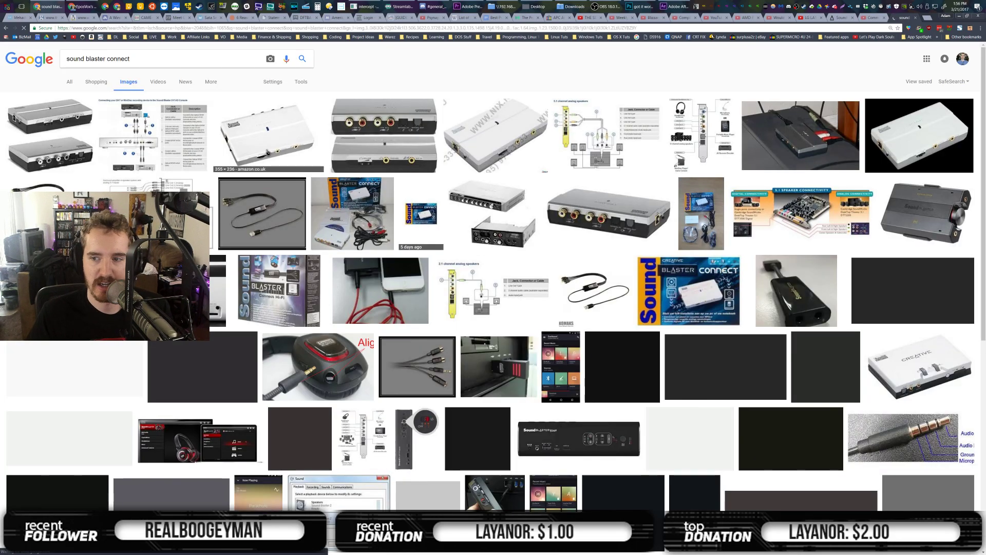
Refine the image search to "creative sound blaster connect app icon"
{"action": "left_click", "coordinate": [197, 62]}
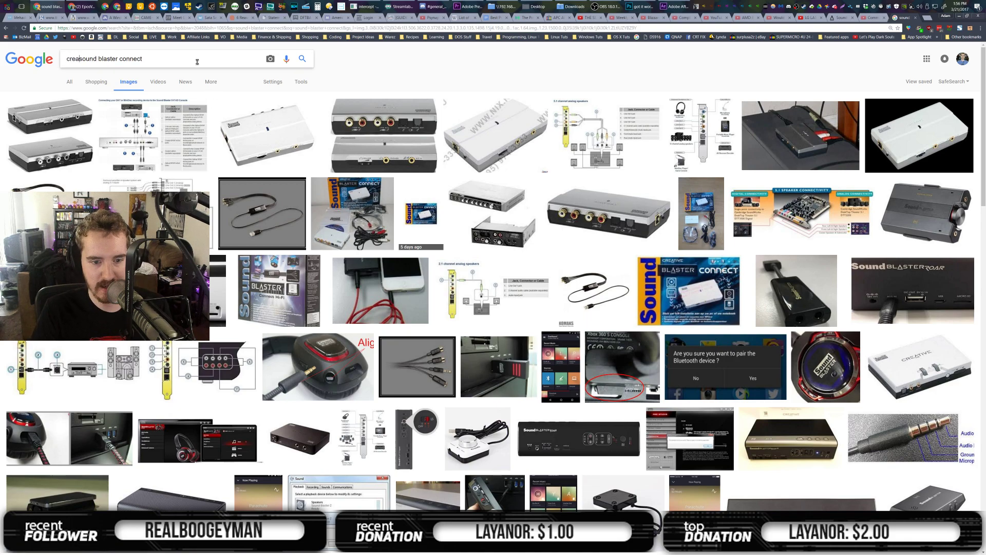
{"action": "key", "text": "Return"}
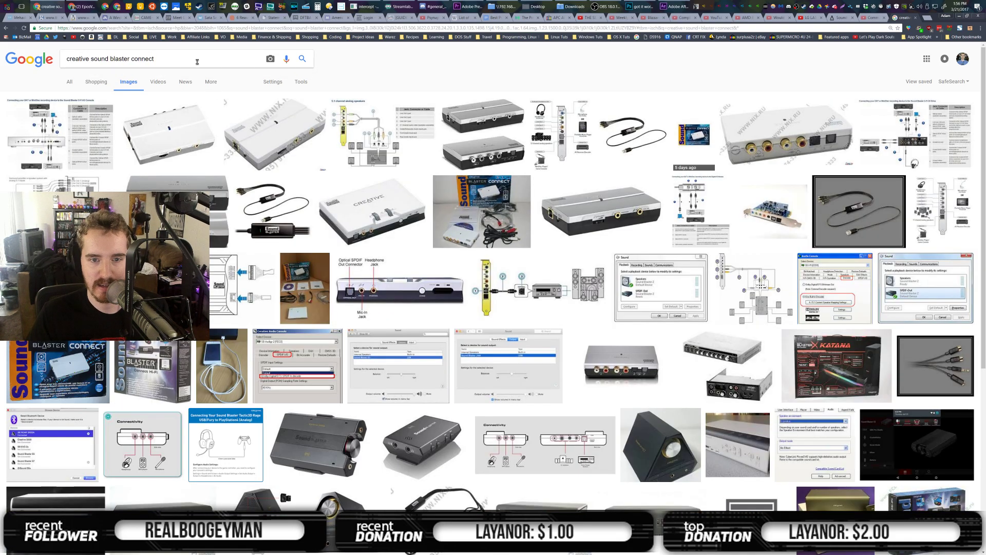
{"action": "scroll", "coordinate": [206, 95], "scroll_direction": "down", "scroll_amount": 5}
{"action": "scroll", "coordinate": [216, 77], "scroll_direction": "up", "scroll_amount": 5}
{"action": "left_click", "coordinate": [223, 59]}
{"action": "type", "text": "app"}
{"action": "key", "text": "Return"}
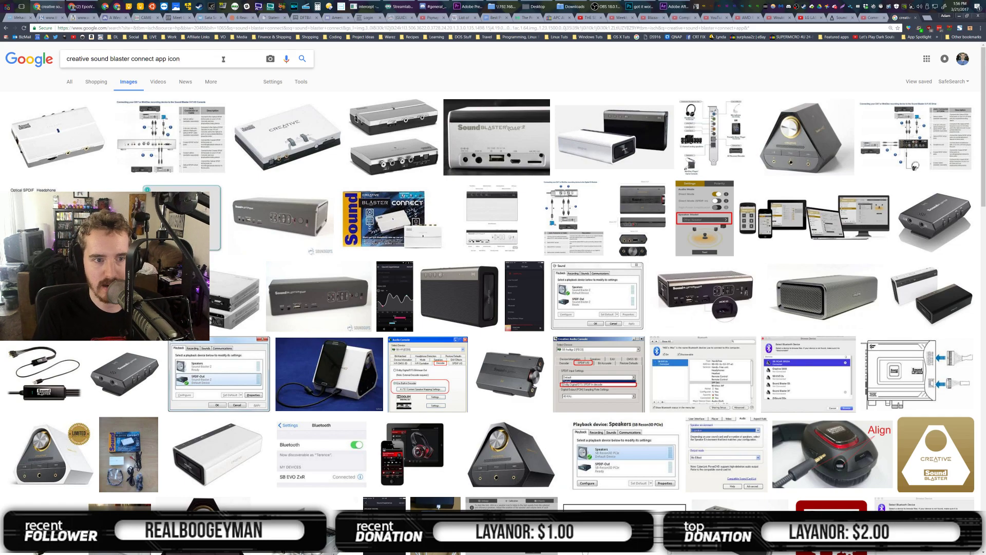
{"action": "key", "text": "Return"}
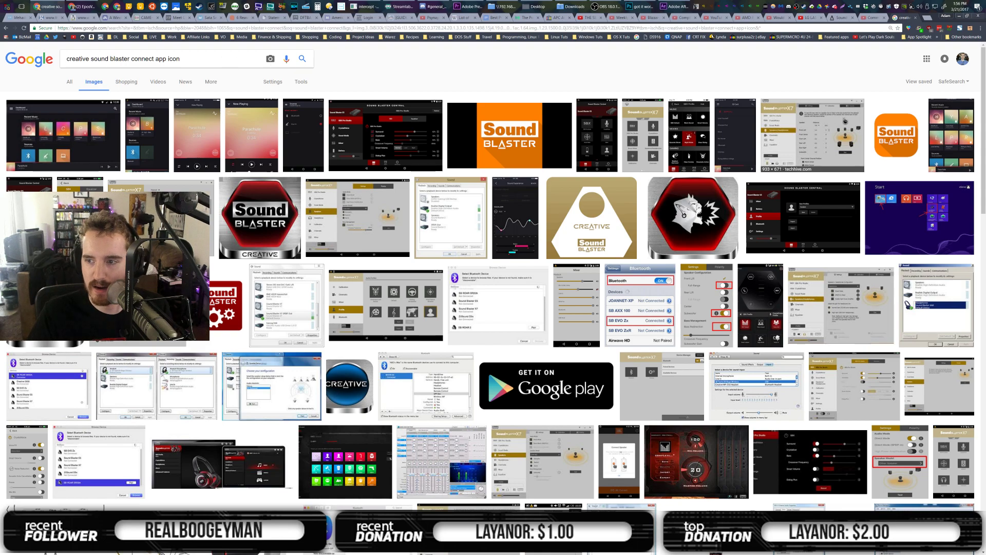
Open the orange Sound Blaster app icon with rounded corners at full size and save it in the Creative Katana project folder
{"action": "left_click", "coordinate": [896, 138]}
{"action": "left_click", "coordinate": [708, 293]}
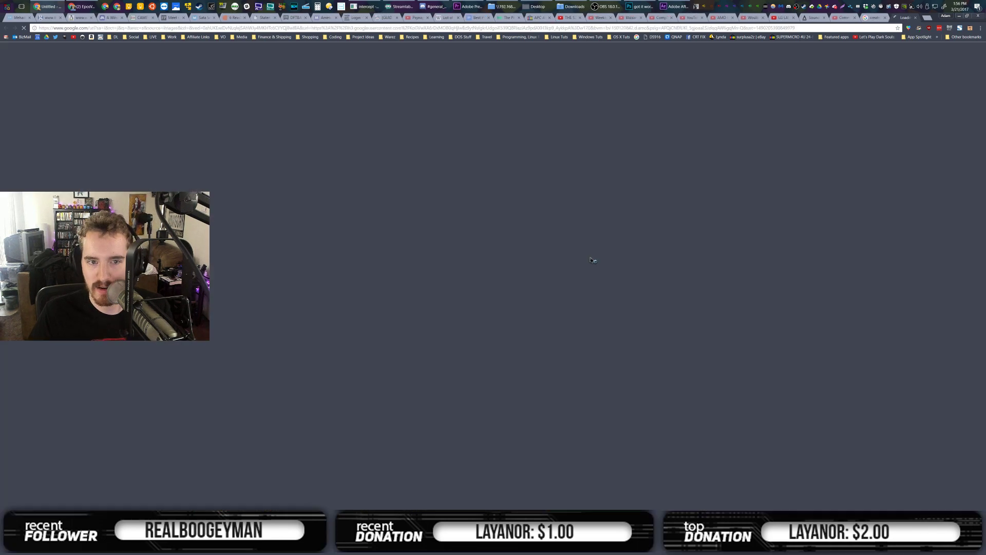
{"action": "right_click", "coordinate": [476, 270]}
{"action": "right_click", "coordinate": [464, 275]}
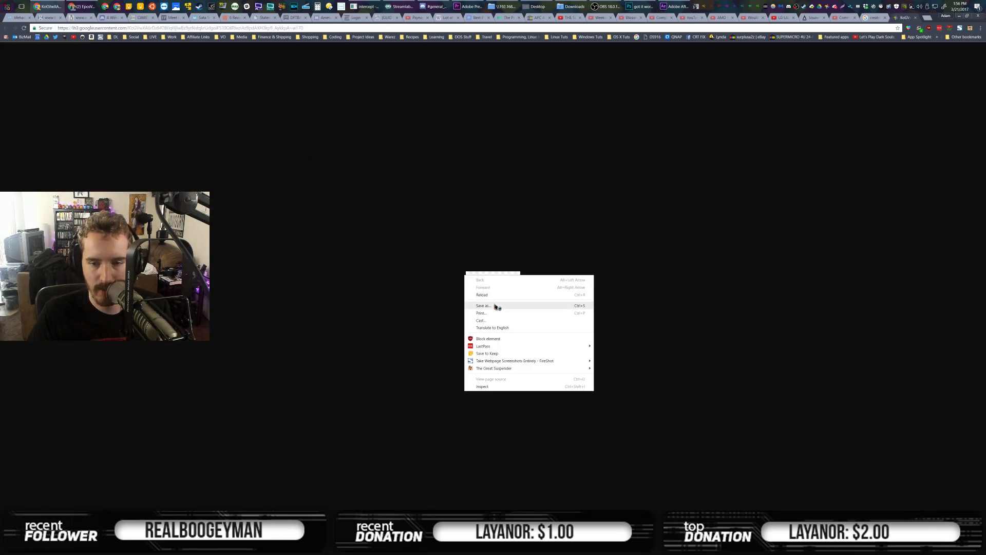
{"action": "left_click", "coordinate": [496, 305]}
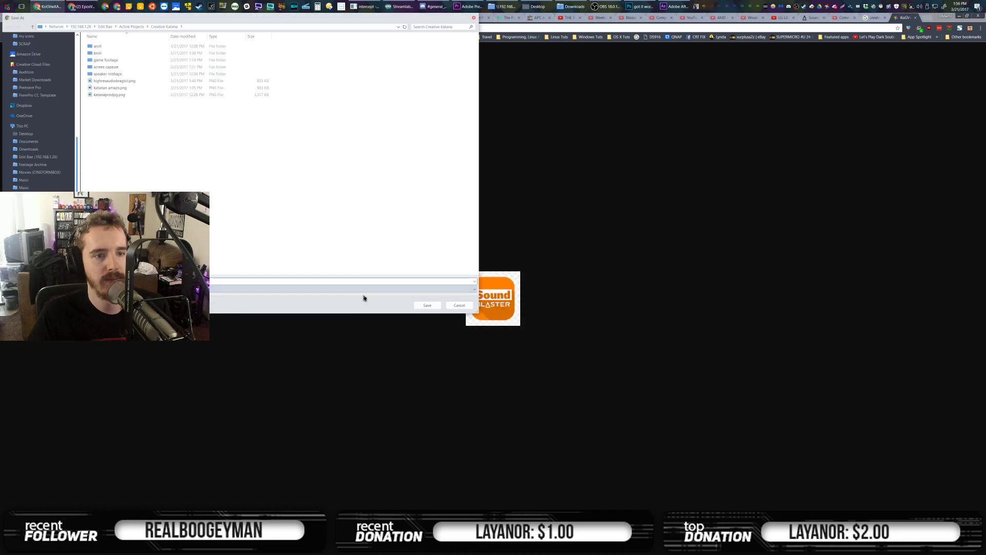
{"action": "left_click", "coordinate": [427, 306]}
Switch to Premiere Pro and place unnamed.png from the Creative Katana folder on track V3 at 00:03:23:01
{"action": "left_click", "coordinate": [469, 7]}
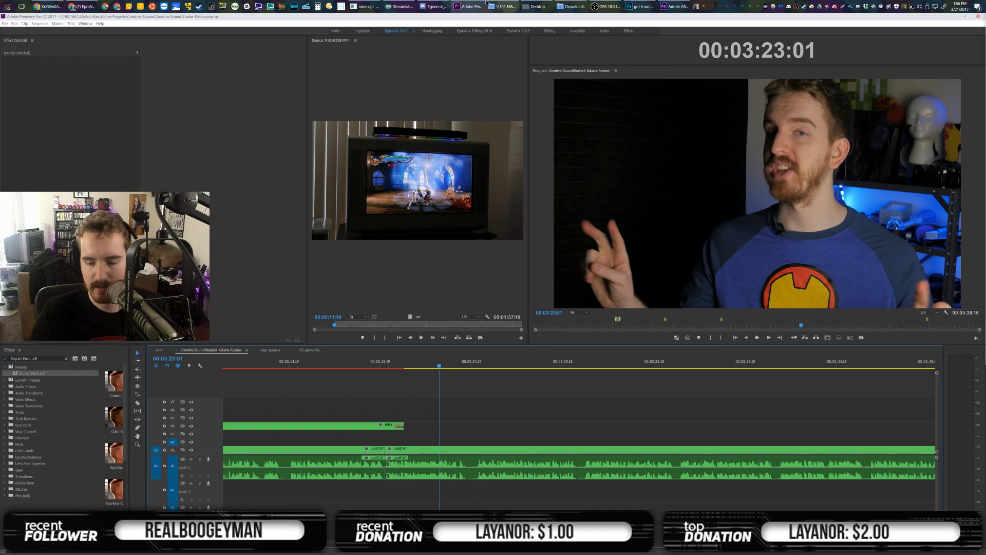
{"action": "mouse_move", "coordinate": [486, 3]}
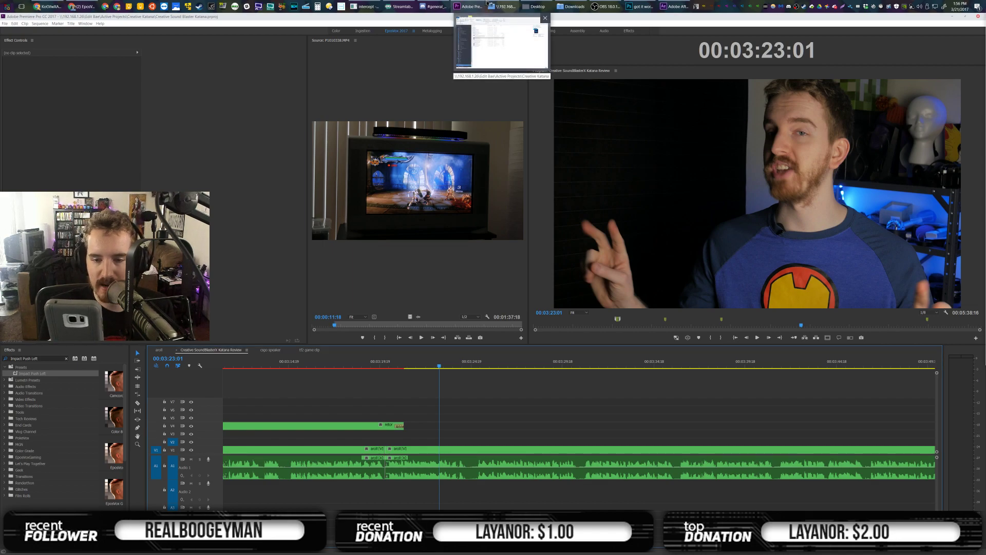
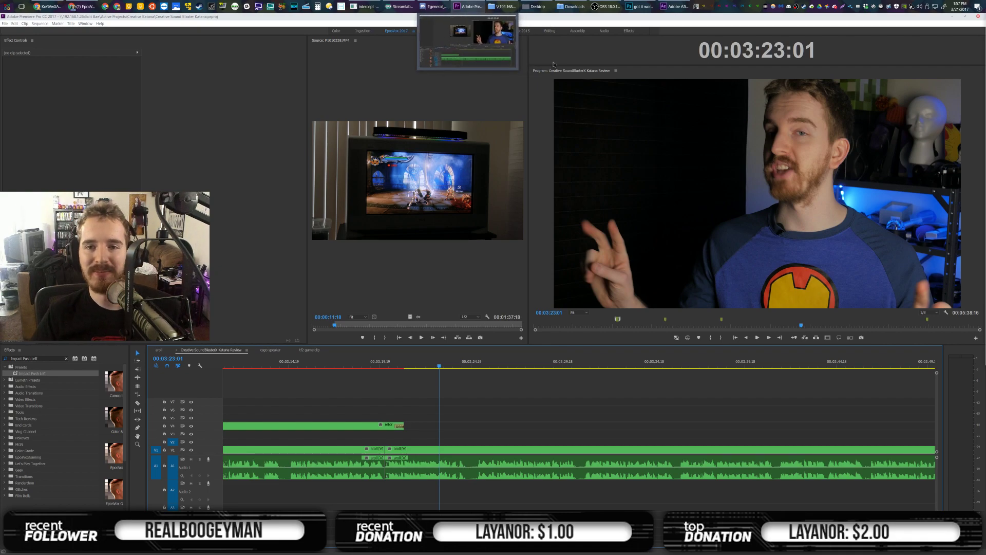
{"action": "left_click", "coordinate": [503, 7]}
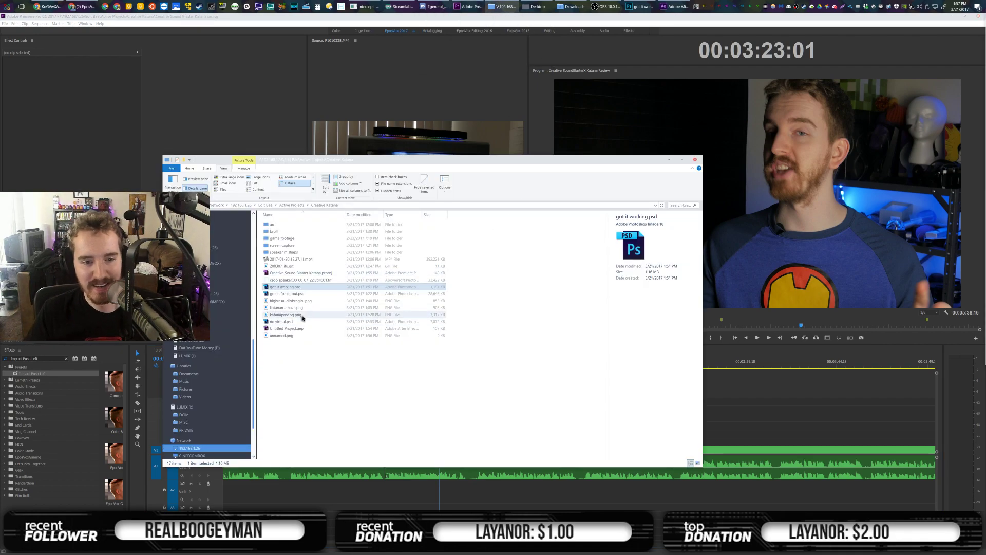
{"action": "left_click", "coordinate": [286, 349]}
{"action": "left_click", "coordinate": [280, 335]}
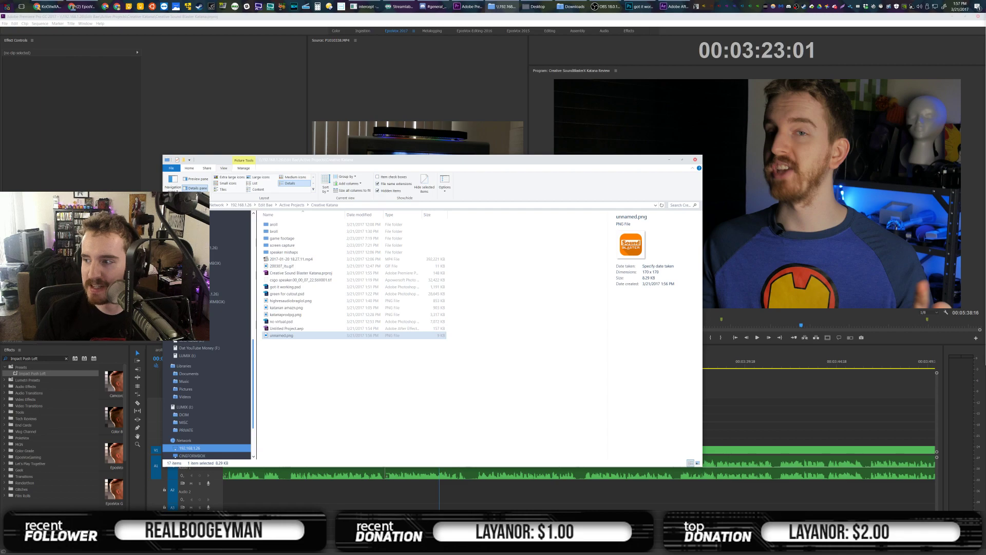
{"action": "left_click_drag", "start_coordinate": [280, 335], "coordinate": [985, 335]}
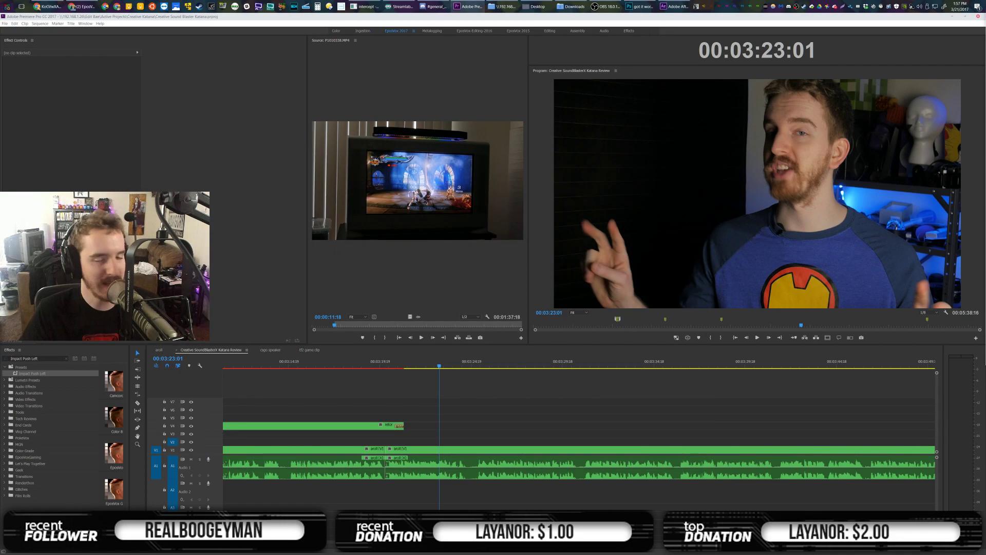
{"action": "left_click_drag", "start_coordinate": [552, 355], "coordinate": [440, 433]}
Enlarge the Sound Blaster icon and reposition it over the dark upper-left area of the frame, clear of the presenter
{"action": "left_click_drag", "start_coordinate": [77, 80], "coordinate": [375, 80]}
{"action": "left_click", "coordinate": [72, 68]}
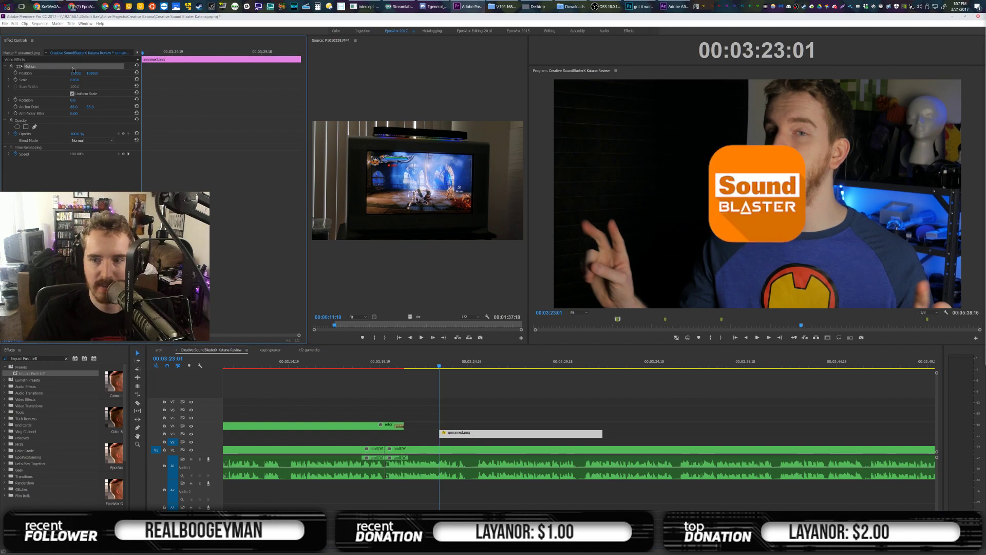
{"action": "left_click_drag", "start_coordinate": [741, 216], "coordinate": [651, 173]}
Apply the Drop2 drop shadow preset to the Sound Blaster icon clip
{"action": "left_click", "coordinate": [455, 433]}
{"action": "key", "text": "shift+f"}
{"action": "type", "text": "Drop2"}
{"action": "left_click_drag", "start_coordinate": [24, 373], "coordinate": [455, 433]}
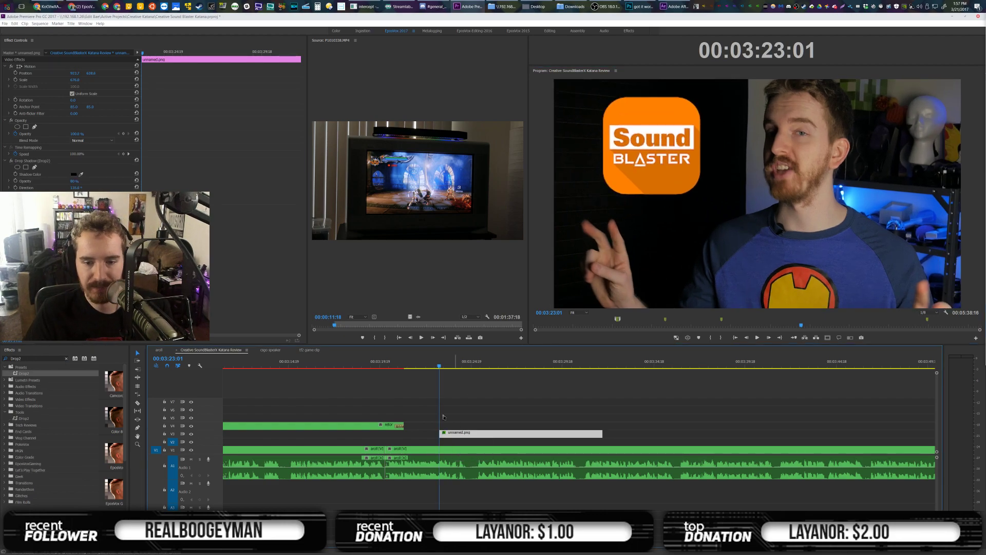
Play the icon's entrance from 00:03:22:08 and apply the Impact Push Down transition to the icon clip's start
{"action": "left_click", "coordinate": [426, 363]}
{"action": "left_click", "coordinate": [468, 410]}
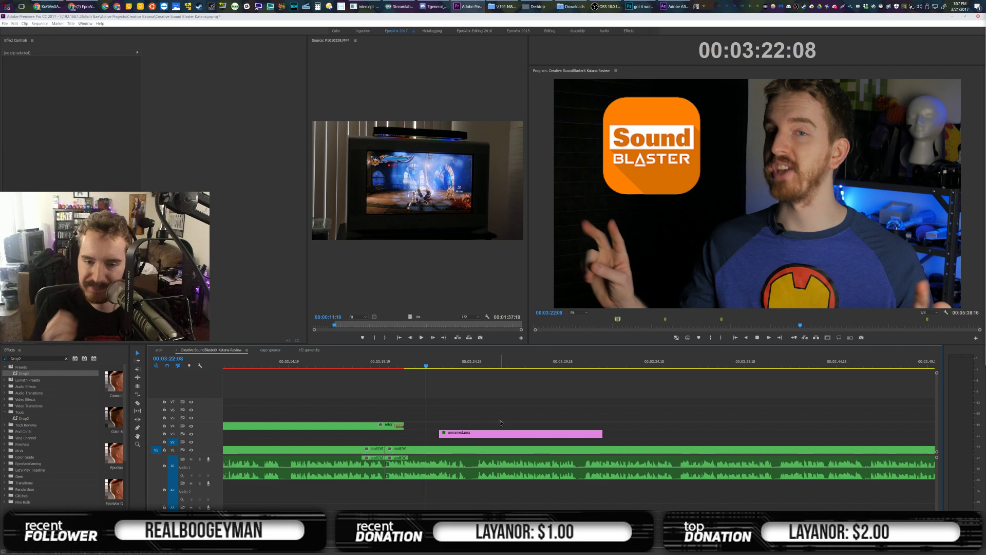
{"action": "key", "text": "space"}
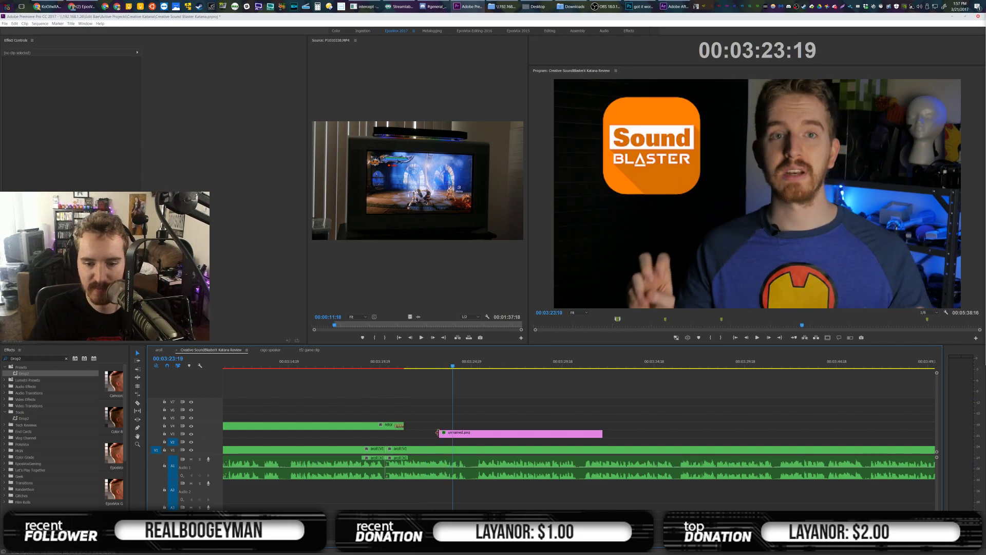
{"action": "key", "text": "shift+f"}
{"action": "type", "text": "Impact Push Down"}
{"action": "left_click_drag", "start_coordinate": [34, 374], "coordinate": [443, 433]}
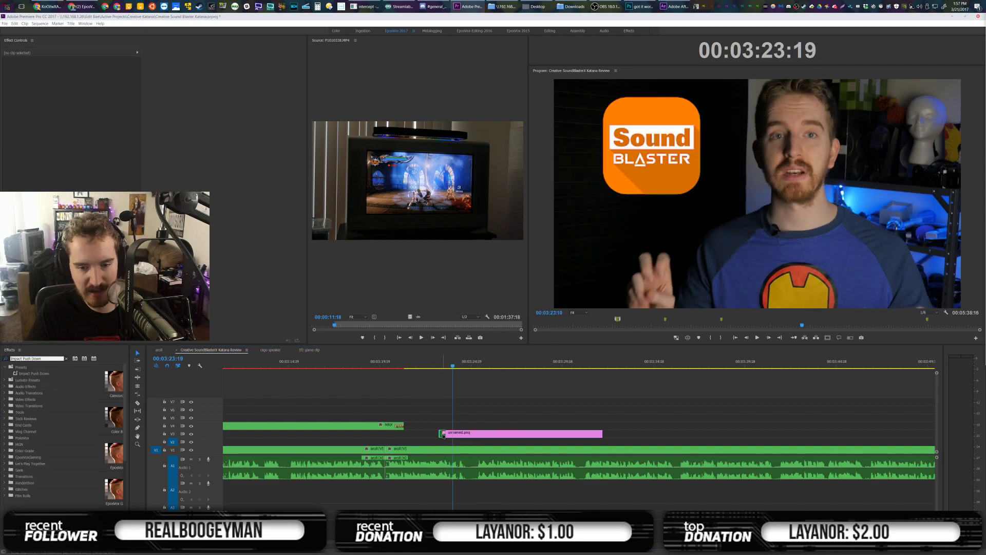
Trim the icon clip's end to 00:03:27:02, apply the Impact Push Left transition there, and play on into the presenter footage
{"action": "left_click", "coordinate": [515, 420]}
{"action": "key", "text": "space"}
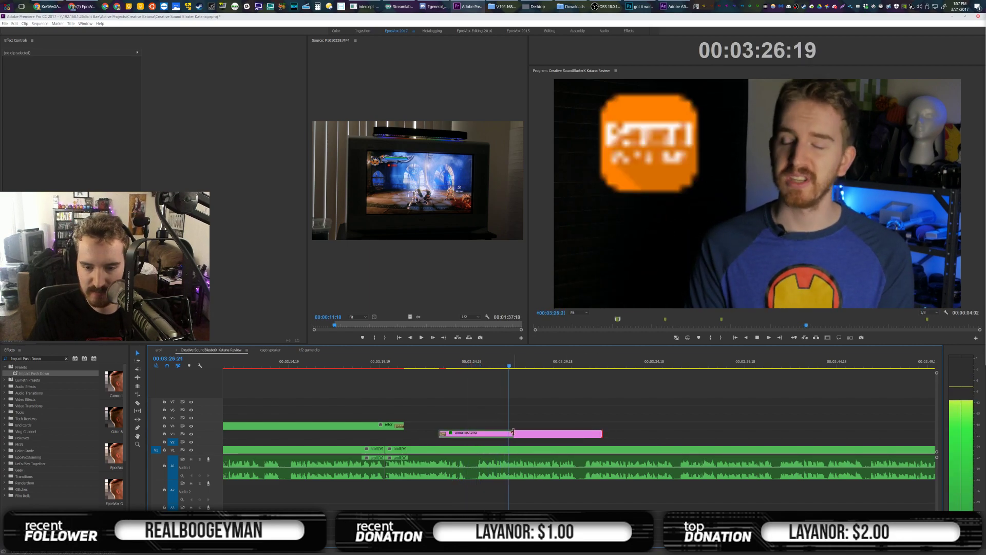
{"action": "key", "text": "w"}
{"action": "key", "text": "shift+f"}
{"action": "type", "text": "Impact Push Left"}
{"action": "left_click_drag", "start_coordinate": [32, 373], "coordinate": [511, 434]}
{"action": "left_click", "coordinate": [562, 409]}
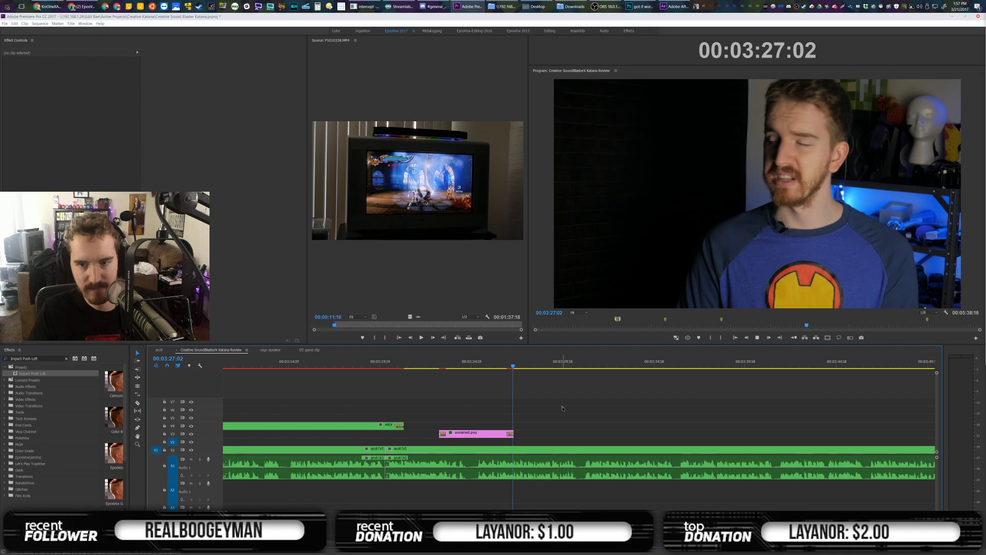
{"action": "key", "text": "space"}
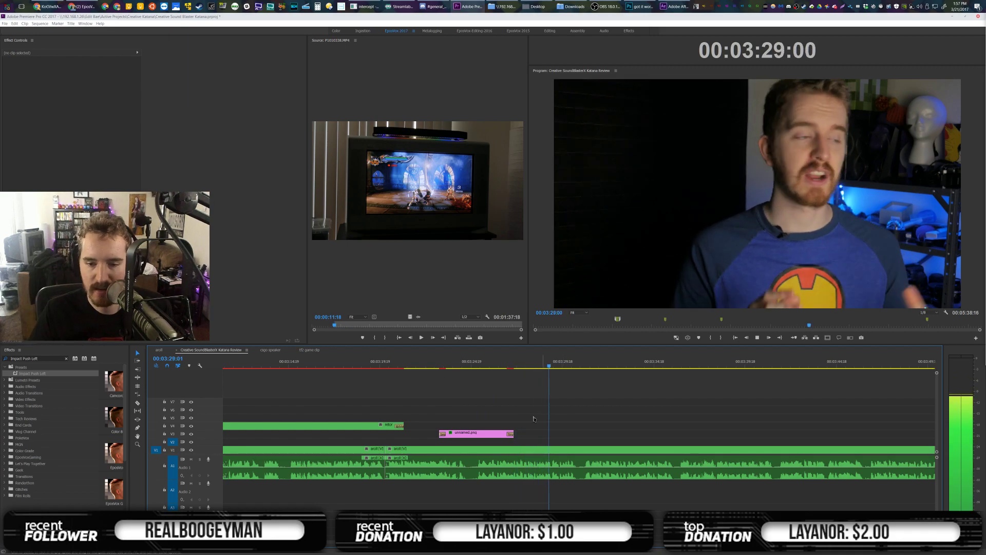
Extend the icon clip's end to just before 00:03:29:00 and play the presenter footage on to 00:03:35:04
{"action": "left_click_drag", "start_coordinate": [513, 434], "coordinate": [540, 431]}
{"action": "key", "text": "space"}
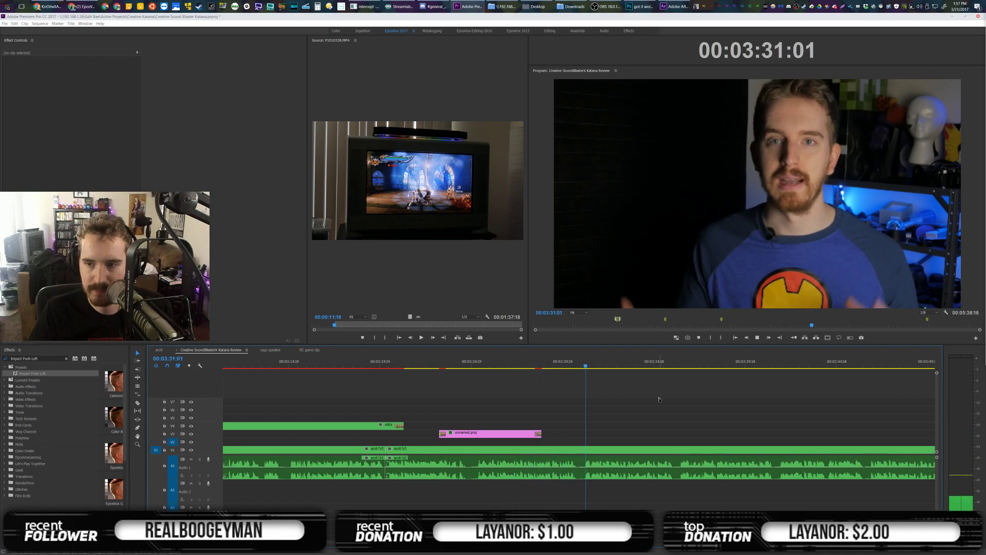
{"action": "scroll", "coordinate": [646, 402], "scroll_direction": "down", "scroll_amount": 5}
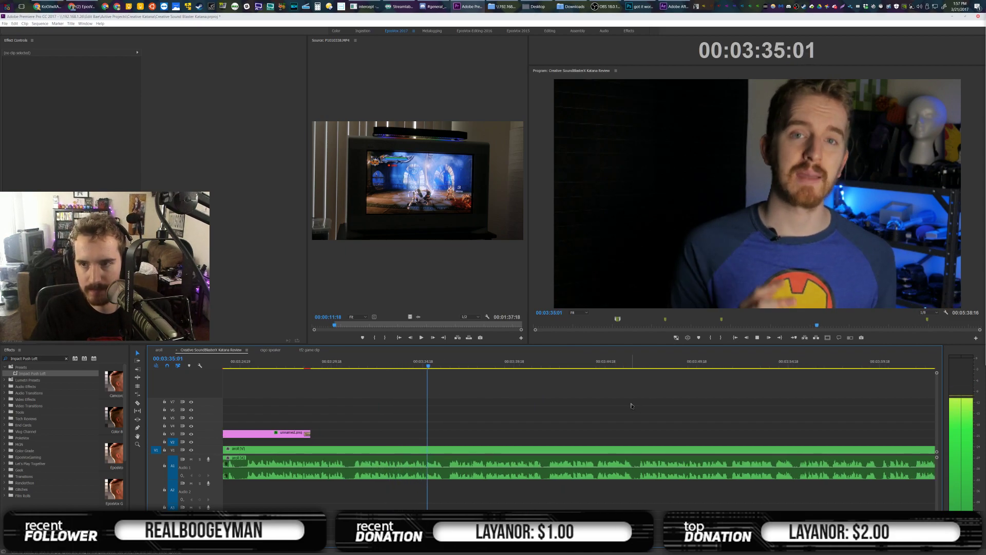
{"action": "key", "text": "space"}
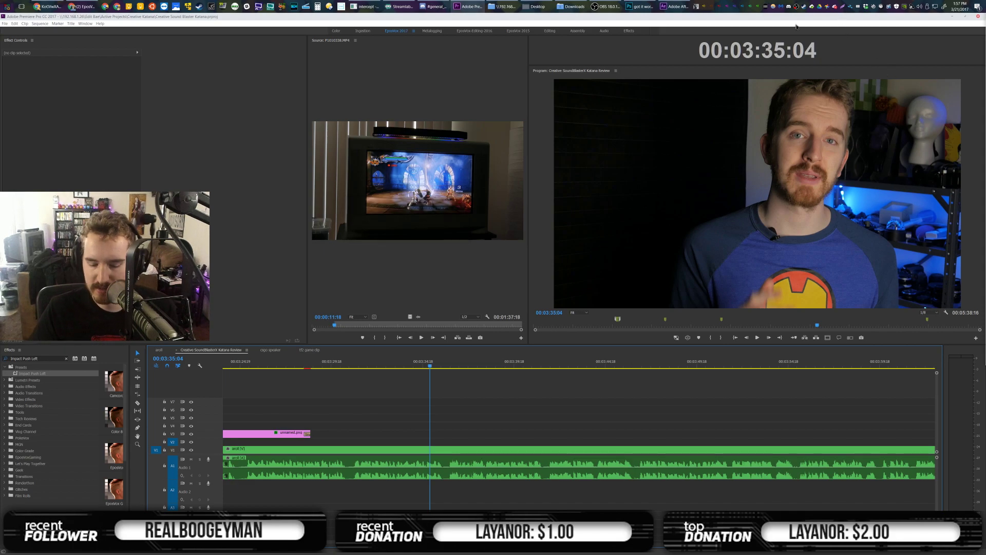
Search the computer for "logitech" and launch Logitech Gaming Software
{"action": "key", "text": "super"}
{"action": "type", "text": "logitech"}
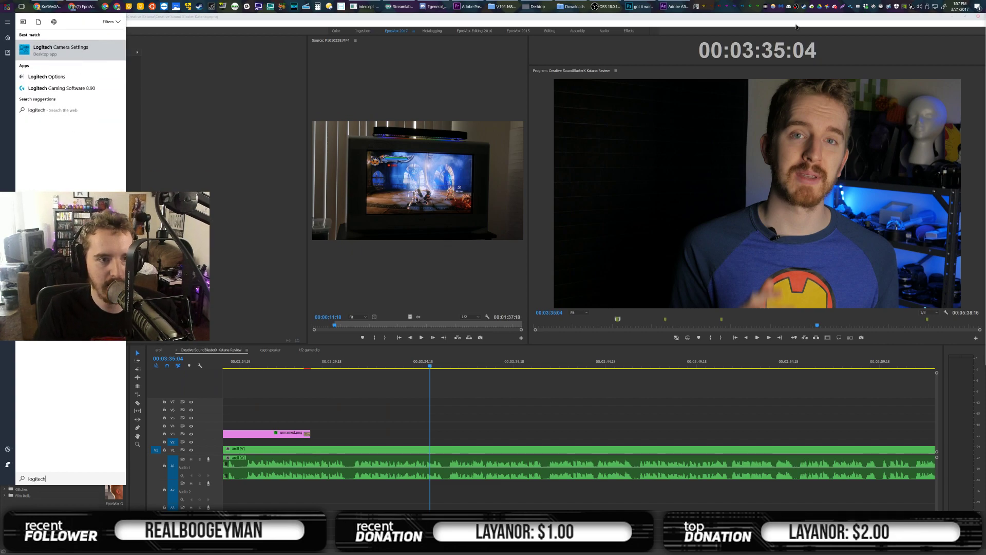
{"action": "key", "text": "Down"}
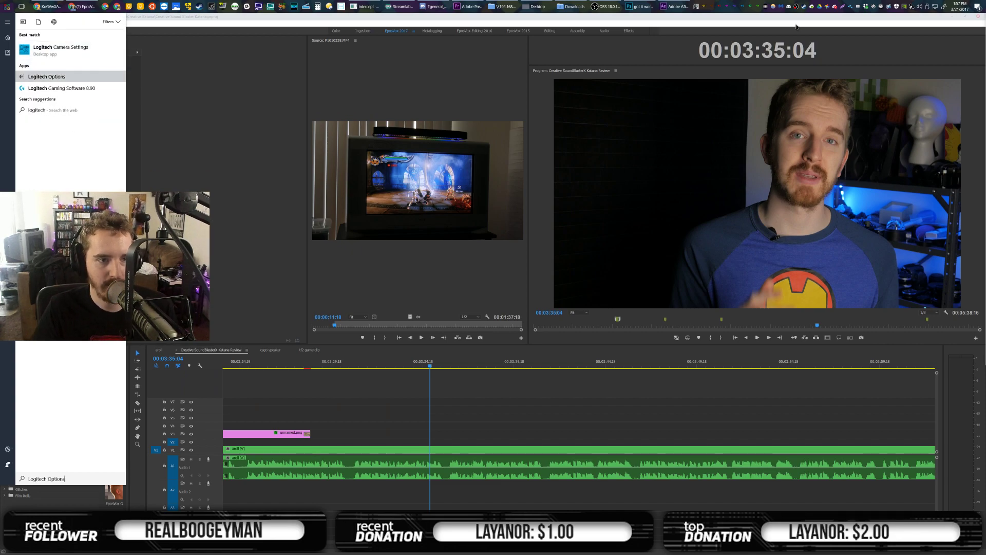
{"action": "key", "text": "Down"}
{"action": "key", "text": "Return"}
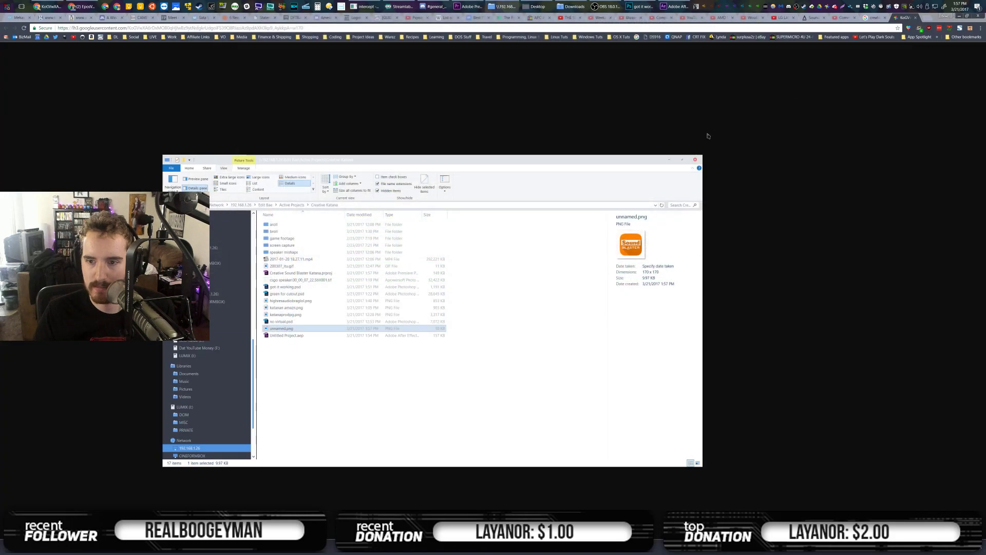
Minimize the browser, file windows, Photoshop and After Effects so only Logitech Gaming Software remains on the desktop
{"action": "left_click", "coordinate": [669, 159]}
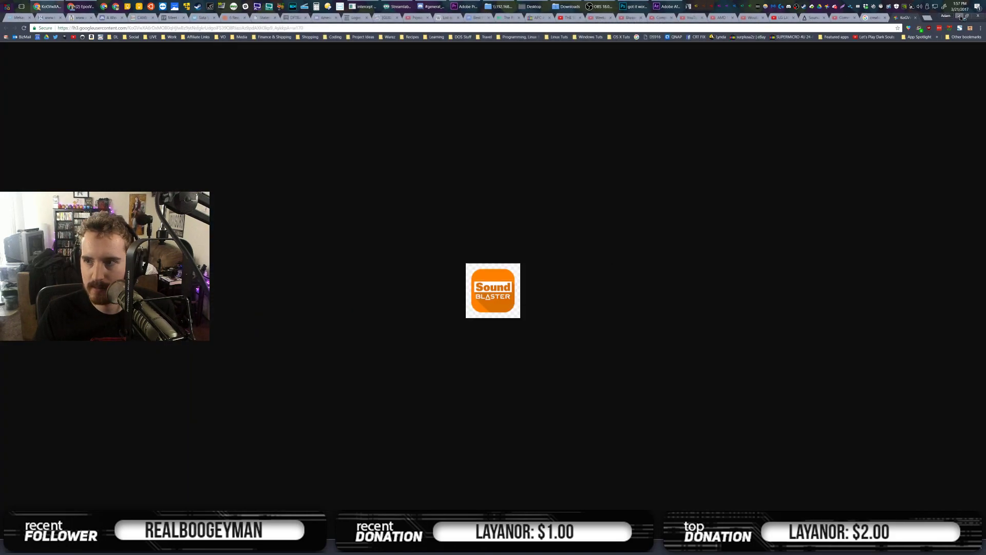
{"action": "left_click", "coordinate": [960, 17]}
{"action": "left_click", "coordinate": [962, 18]}
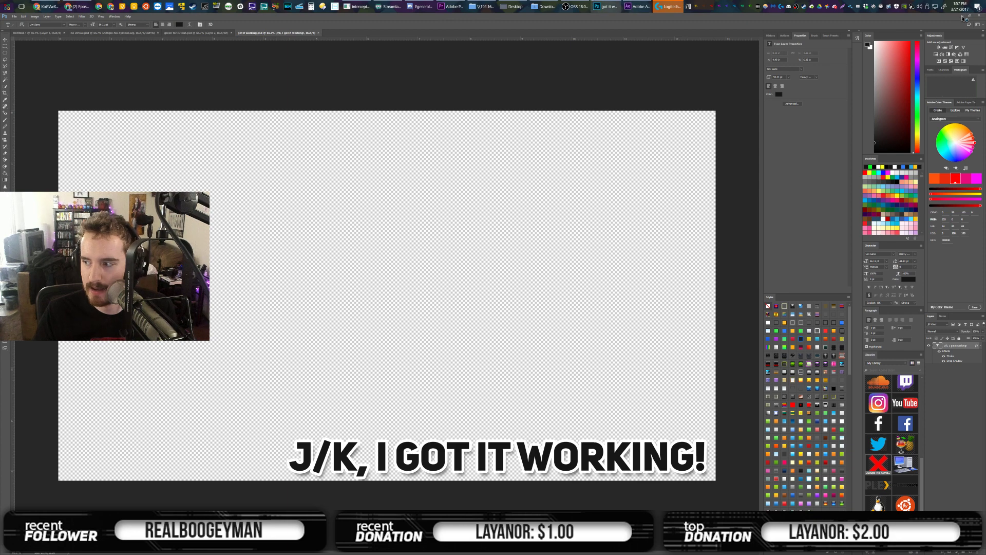
{"action": "left_click", "coordinate": [962, 18]}
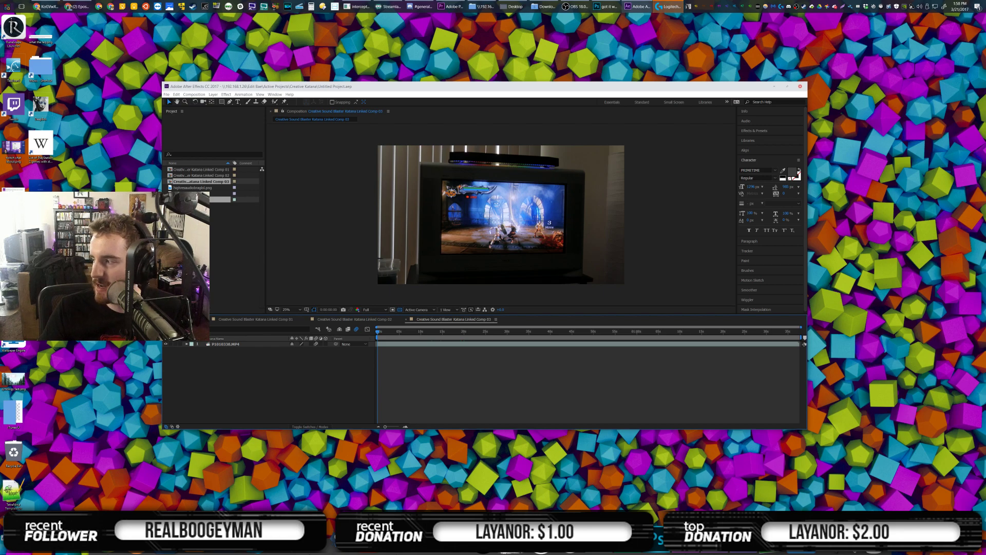
{"action": "left_click", "coordinate": [774, 86]}
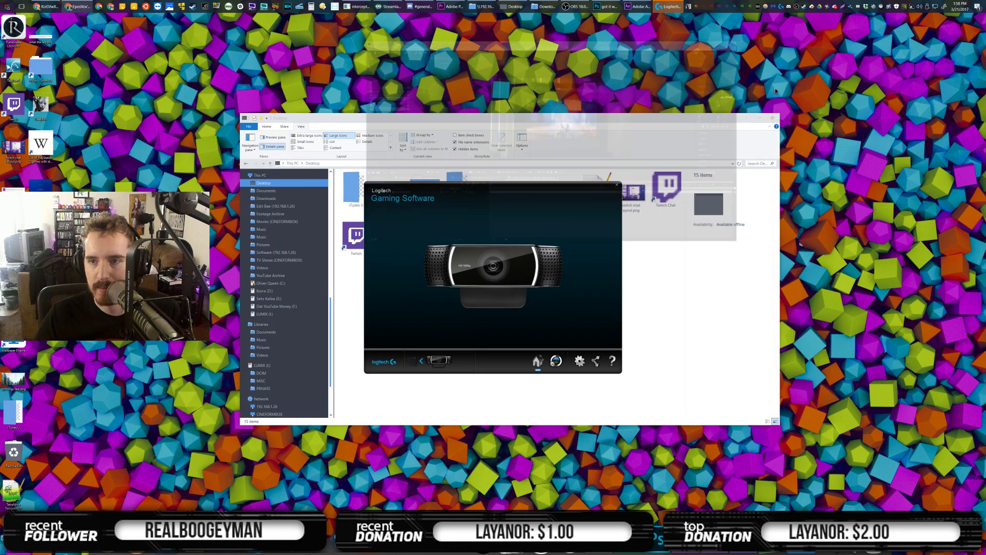
{"action": "left_click", "coordinate": [748, 119]}
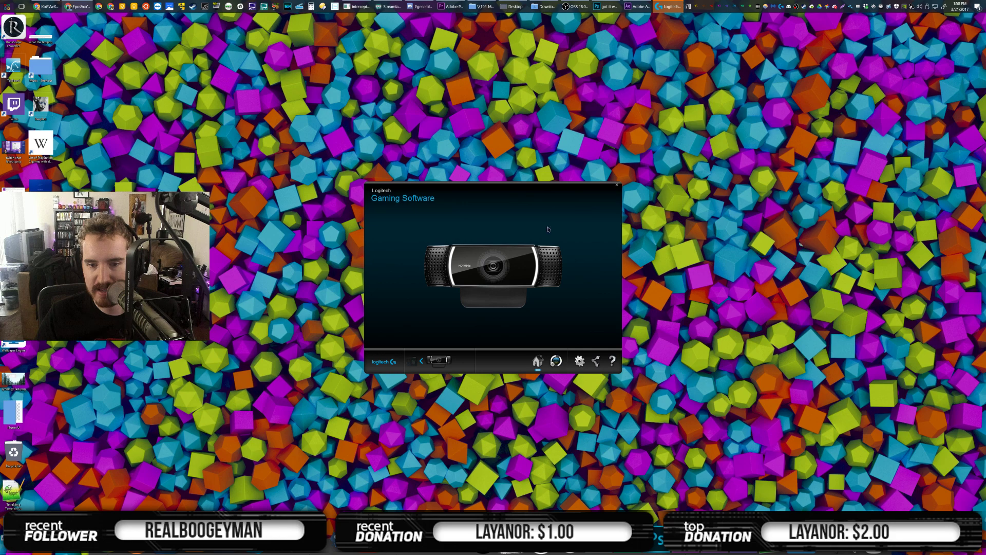
Switch between the webcam and keyboard device pages in Logitech Gaming Software, ending on the keyboard
{"action": "left_click", "coordinate": [422, 363]}
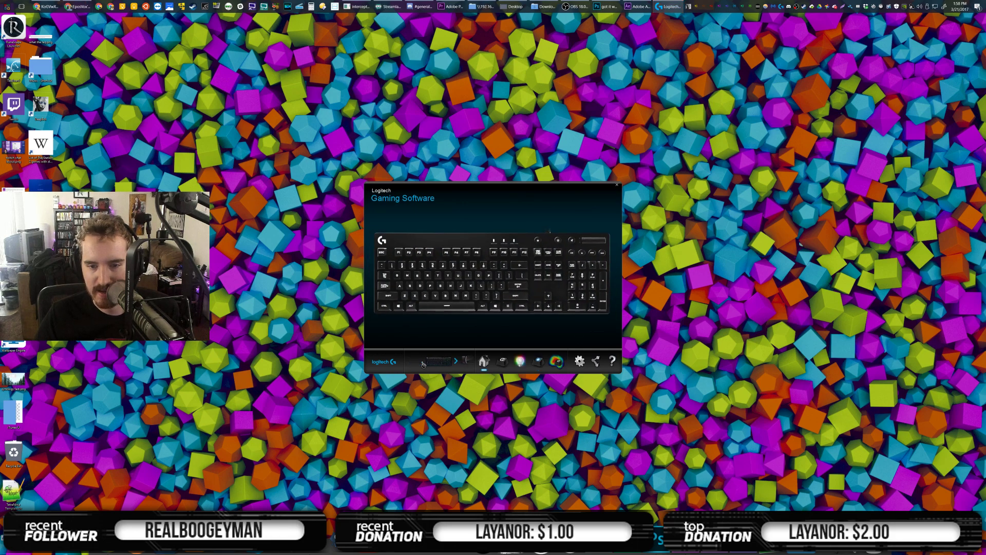
{"action": "left_click", "coordinate": [460, 363]}
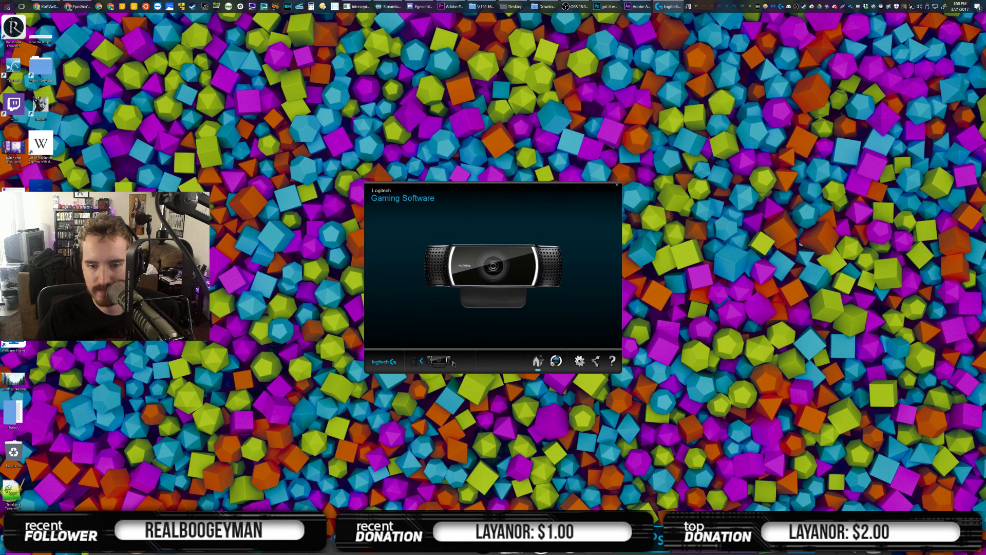
{"action": "left_click", "coordinate": [420, 363]}
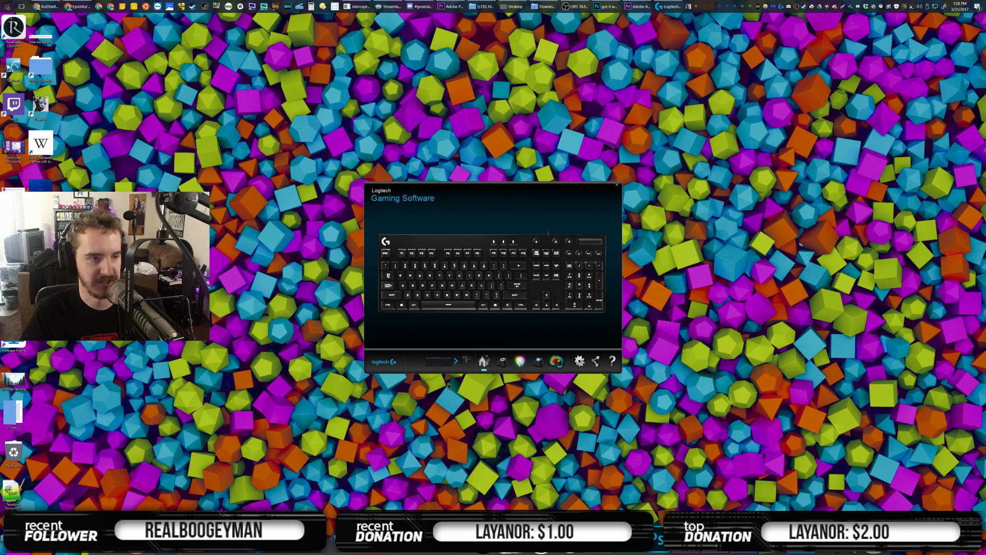
Turn on desktop capture in the GeForce Experience privacy control, close the overlay and start recording the desktop
{"action": "key", "text": "alt+z"}
{"action": "left_click", "coordinate": [800, 213]}
{"action": "scroll", "coordinate": [539, 292], "scroll_direction": "down", "scroll_amount": 3}
{"action": "left_click", "coordinate": [424, 329]}
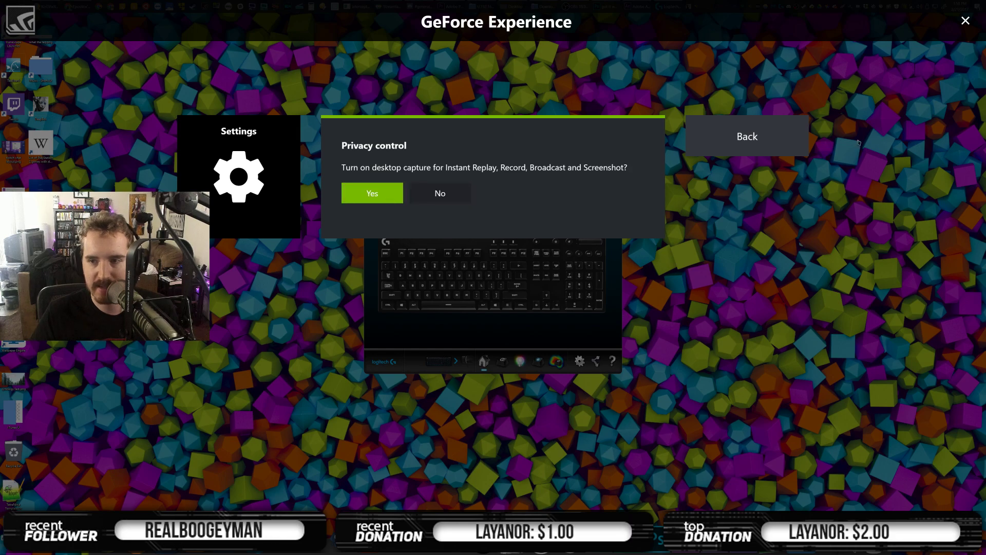
{"action": "left_click", "coordinate": [965, 21]}
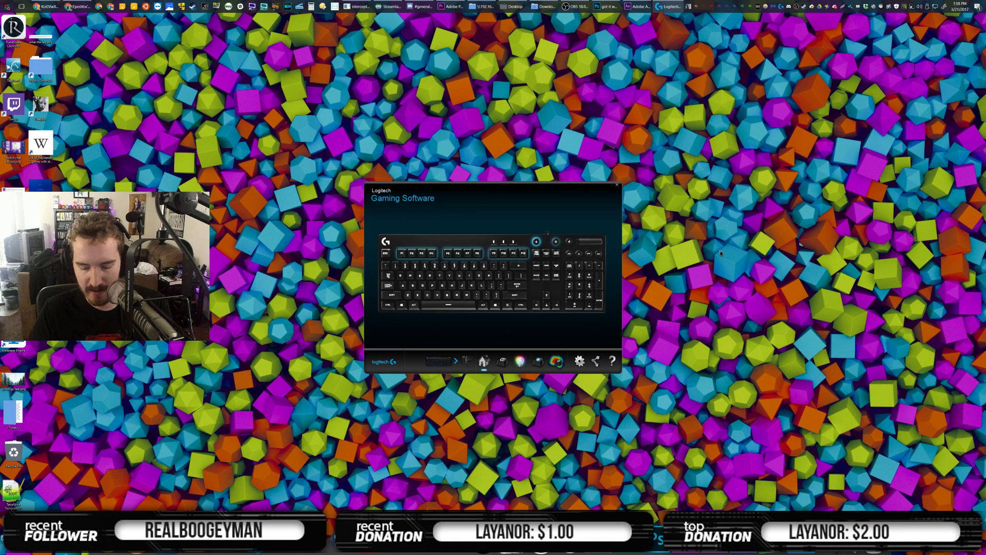
{"action": "key", "text": "alt+F9"}
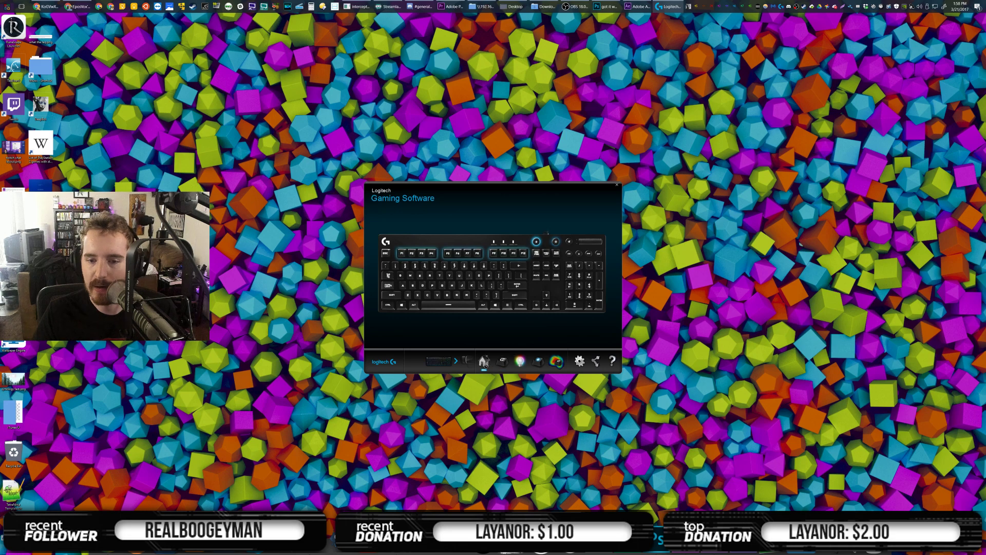
Demonstrate Logitech Gaming Software for the recording: open the keyboard's key customization, the webcam's settings page and the keyboard's lighting effects
{"action": "left_click", "coordinate": [472, 258]}
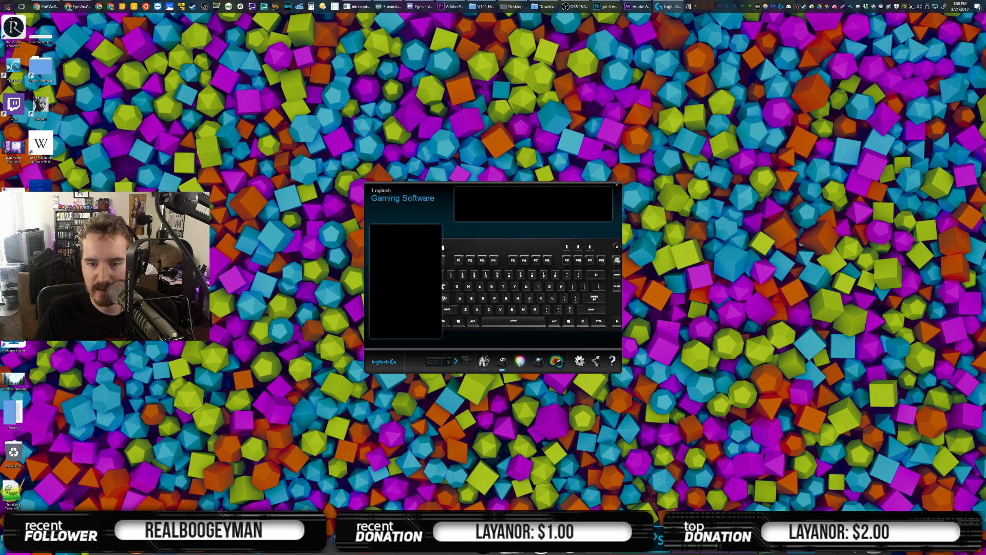
{"action": "left_click", "coordinate": [465, 361]}
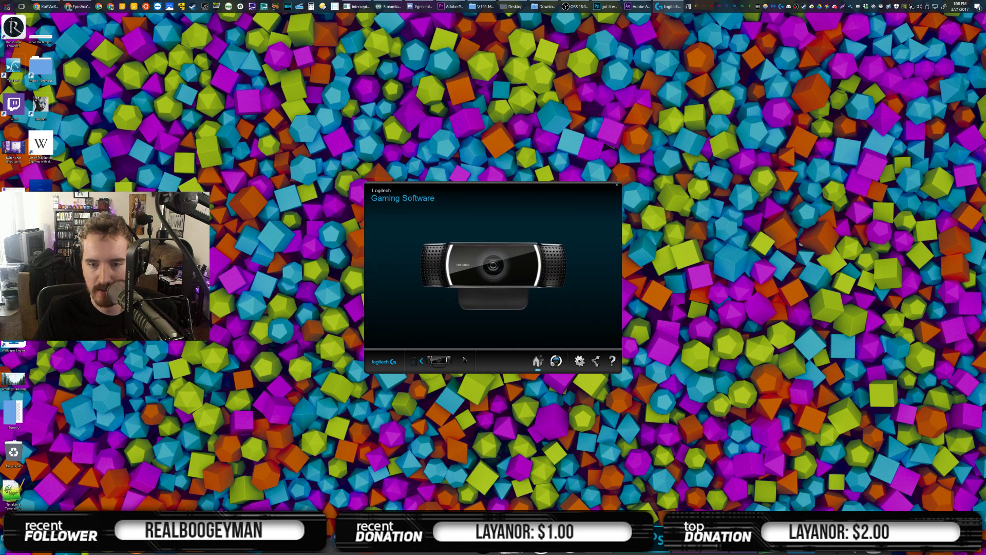
{"action": "left_click", "coordinate": [506, 263]}
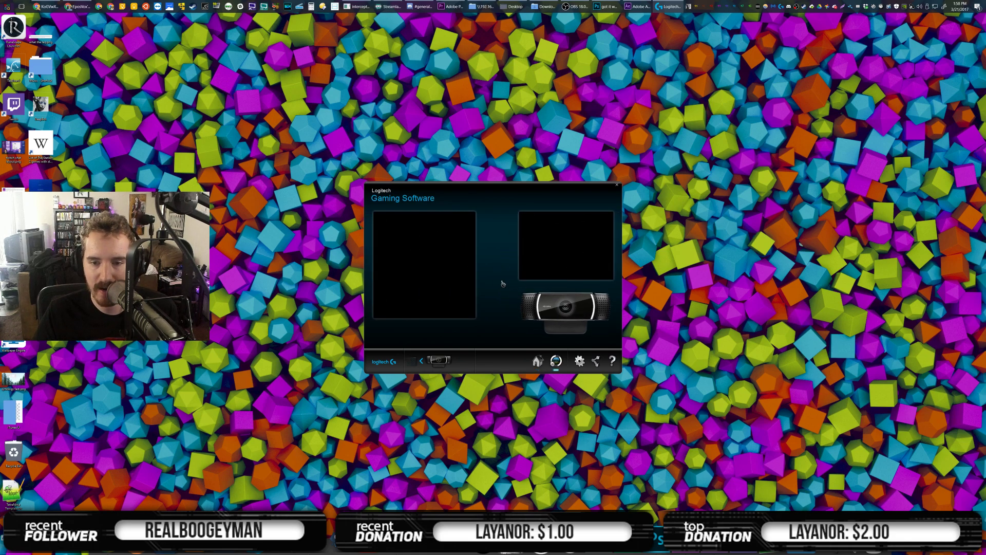
{"action": "left_click", "coordinate": [415, 361]}
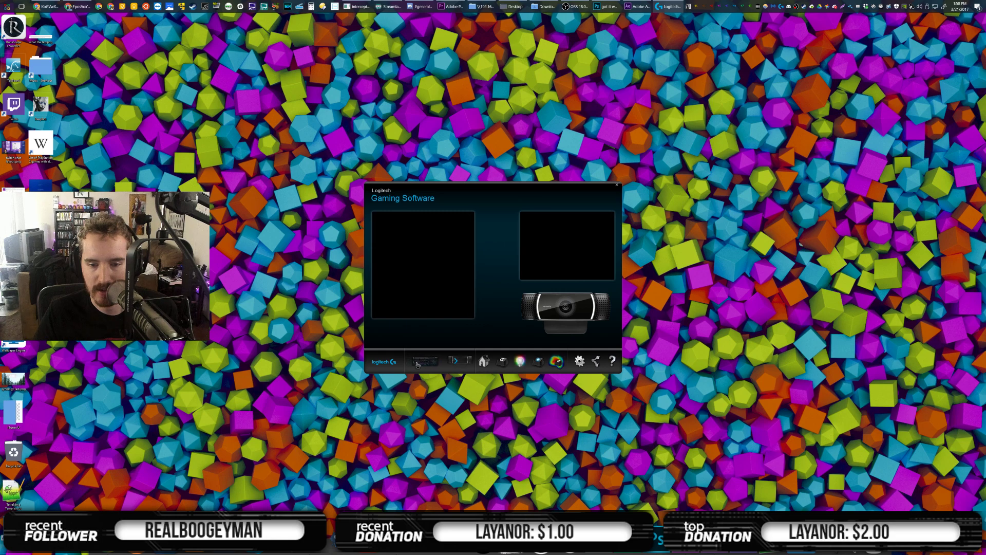
{"action": "left_click", "coordinate": [522, 365]}
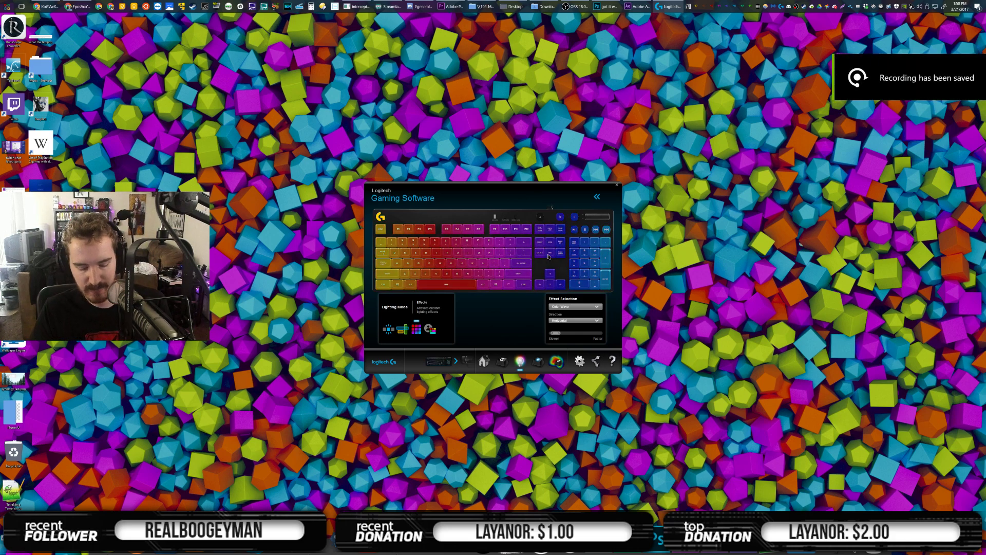
Turn off desktop capture in the GeForce Experience privacy control and close the overlay
{"action": "key", "text": "alt+z"}
{"action": "left_click", "coordinate": [801, 211]}
{"action": "scroll", "coordinate": [479, 320], "scroll_direction": "down", "scroll_amount": 2}
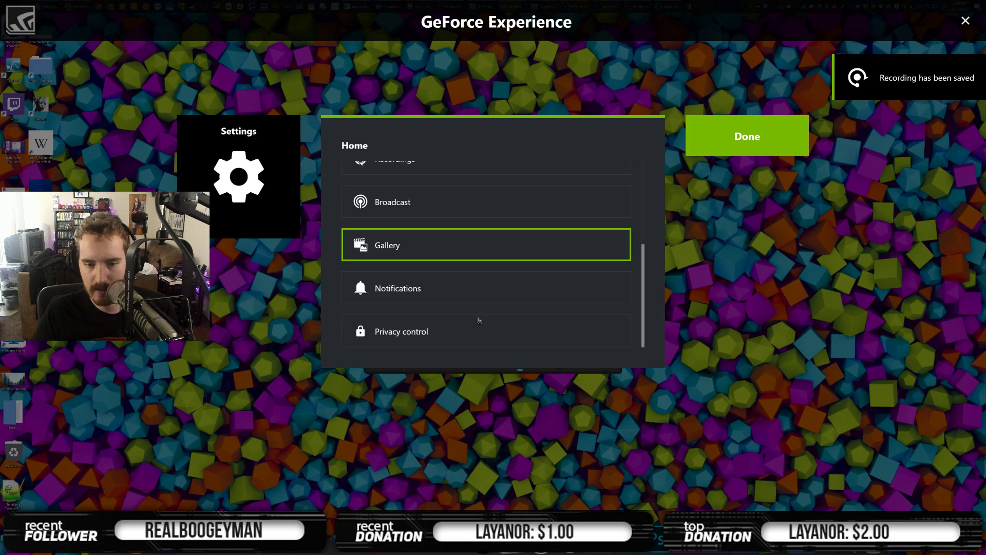
{"action": "left_click", "coordinate": [464, 328]}
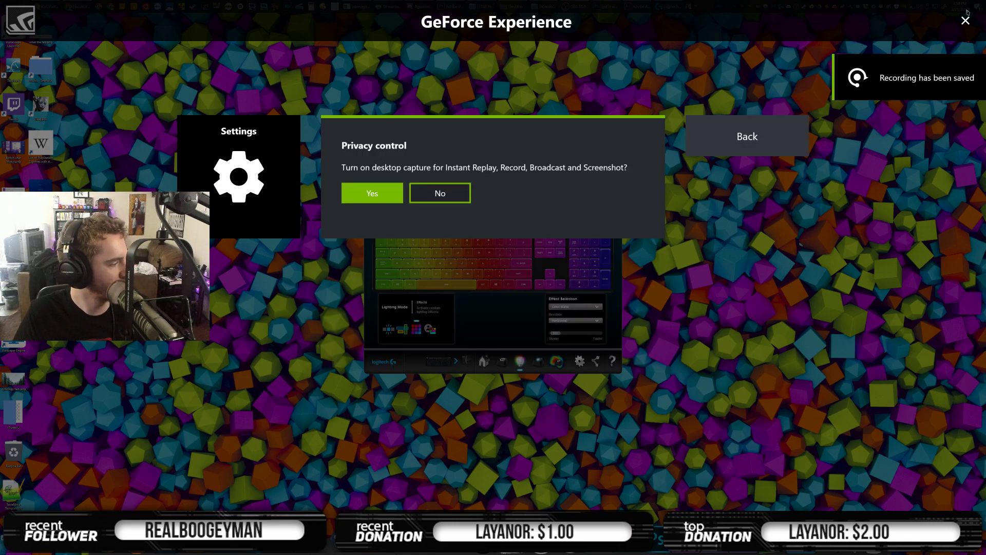
{"action": "left_click", "coordinate": [440, 193]}
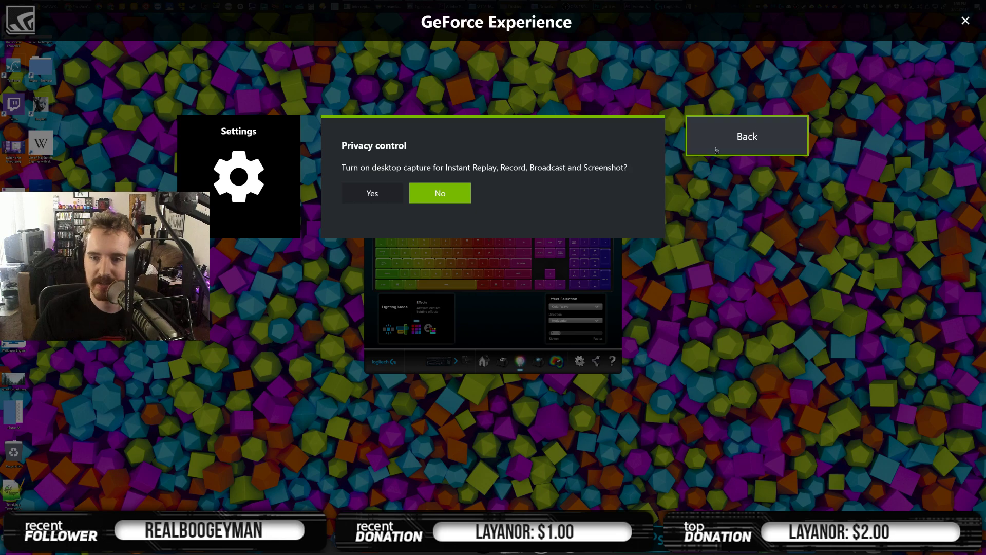
{"action": "left_click", "coordinate": [965, 21]}
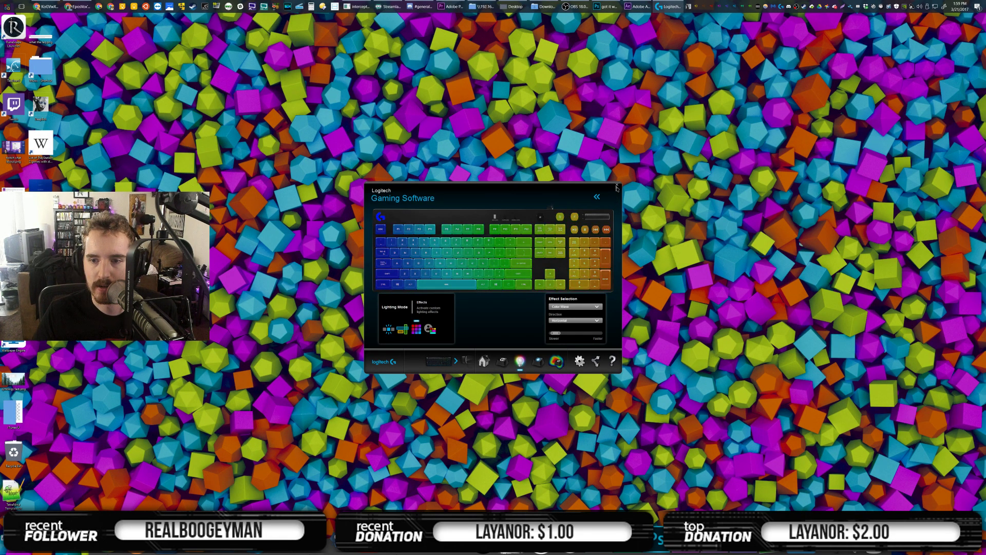
Close Logitech Gaming Software, return to Premiere Pro and select the new MP4 recording in the Shadowplay Desktop folder
{"action": "left_click", "coordinate": [617, 187]}
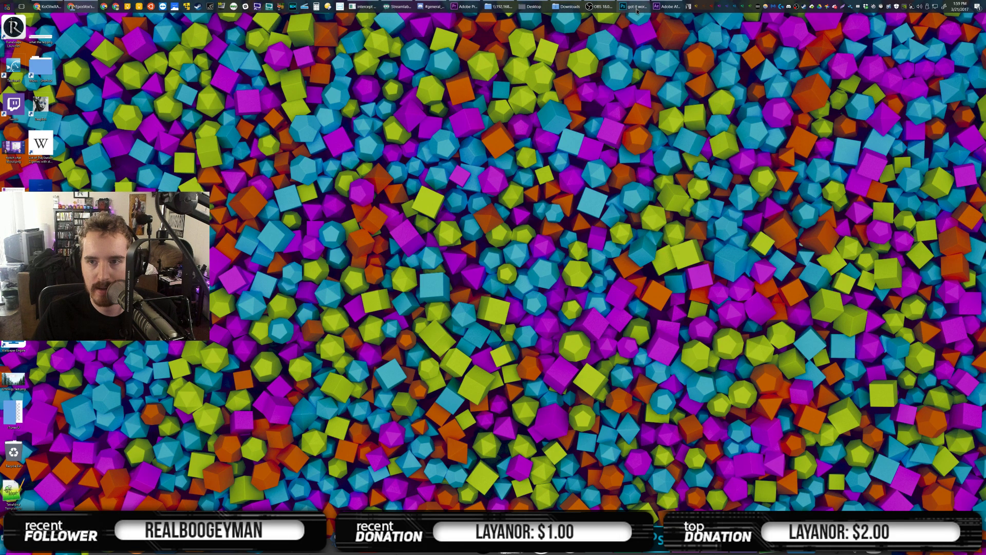
{"action": "left_click", "coordinate": [476, 4]}
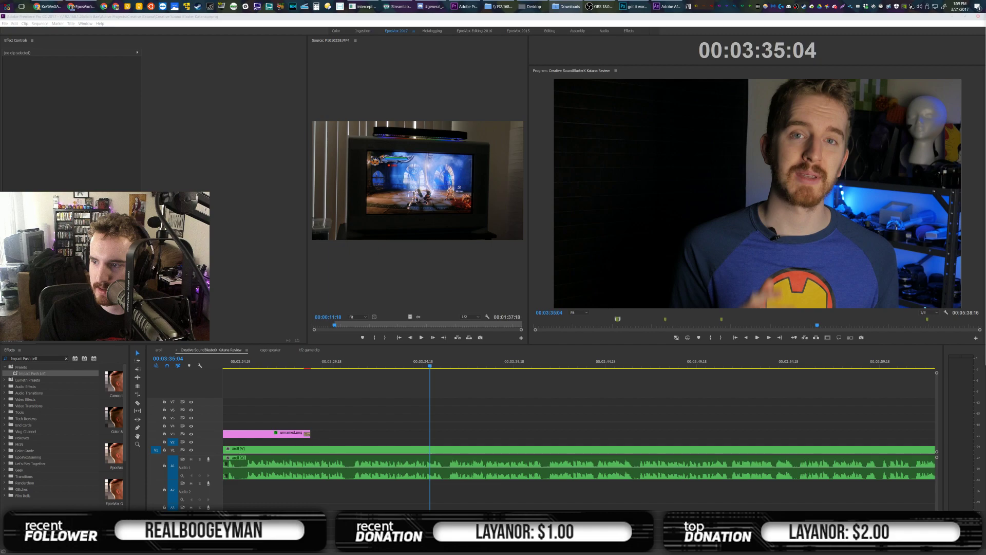
{"action": "left_click_drag", "start_coordinate": [985, 157], "coordinate": [388, 166]}
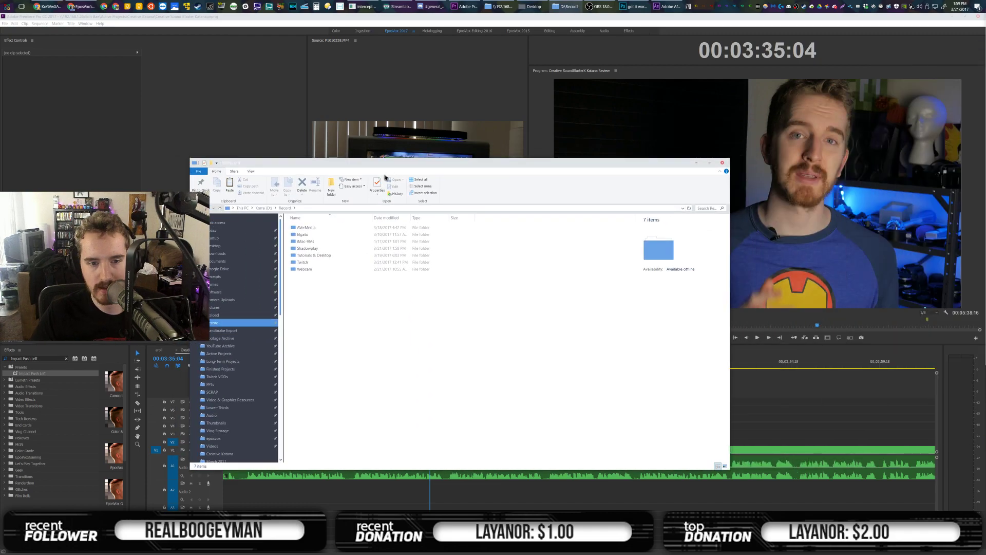
{"action": "double_click", "coordinate": [304, 249]}
{"action": "double_click", "coordinate": [303, 227]}
{"action": "left_click", "coordinate": [303, 255]}
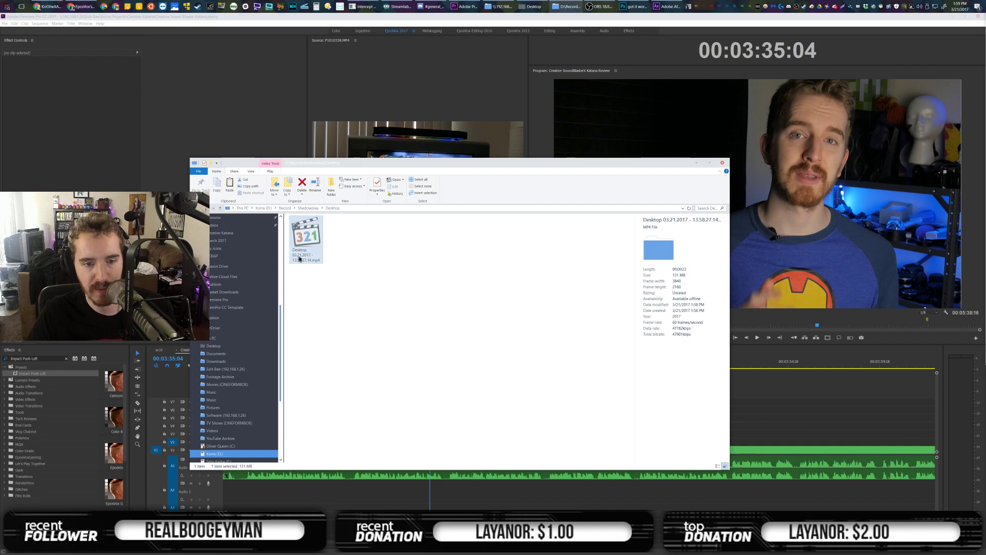
Copy Desktop 03.21.2017 - 13.58.27.14.mp4 into the Creative Katana project's screen capture folder
{"action": "left_click", "coordinate": [498, 6]}
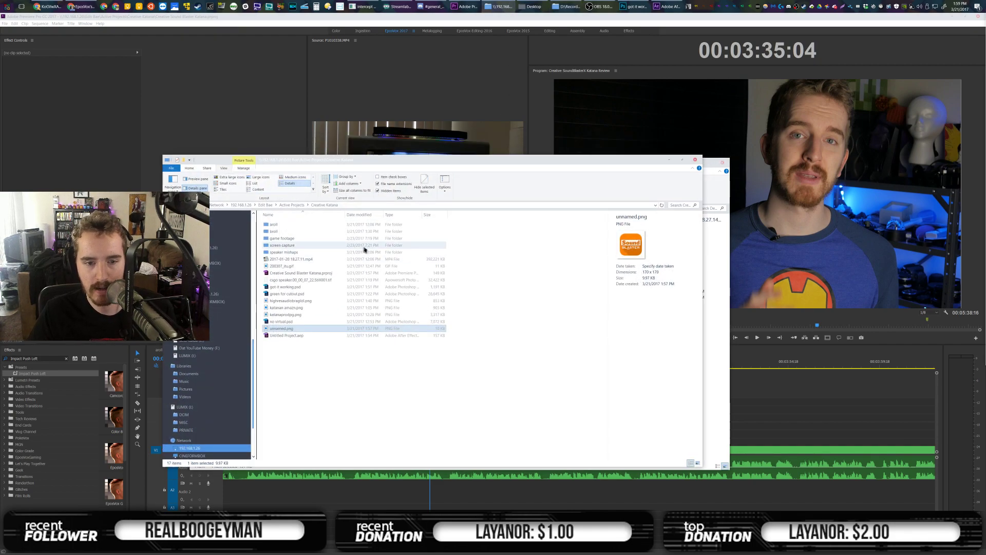
{"action": "double_click", "coordinate": [272, 246]}
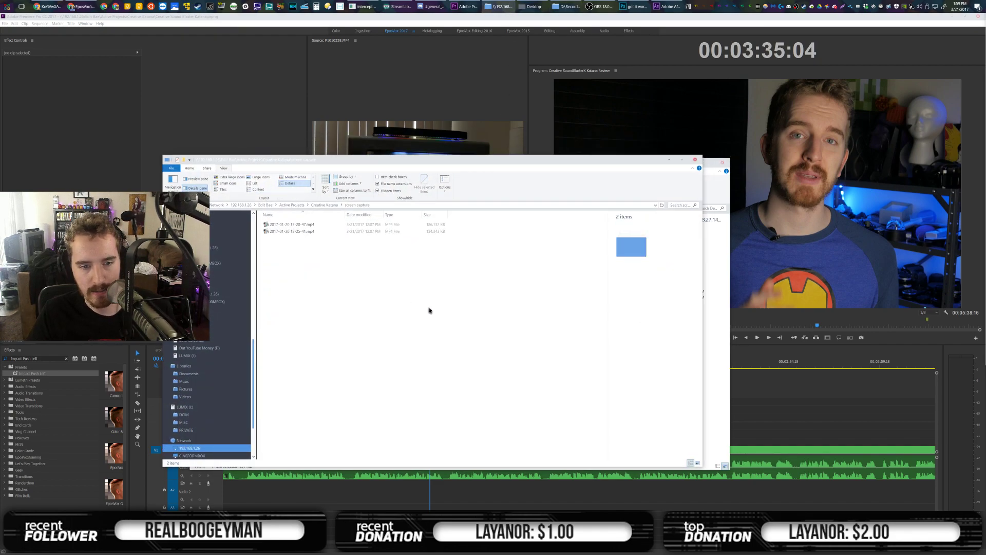
{"action": "key", "text": "ctrl+v"}
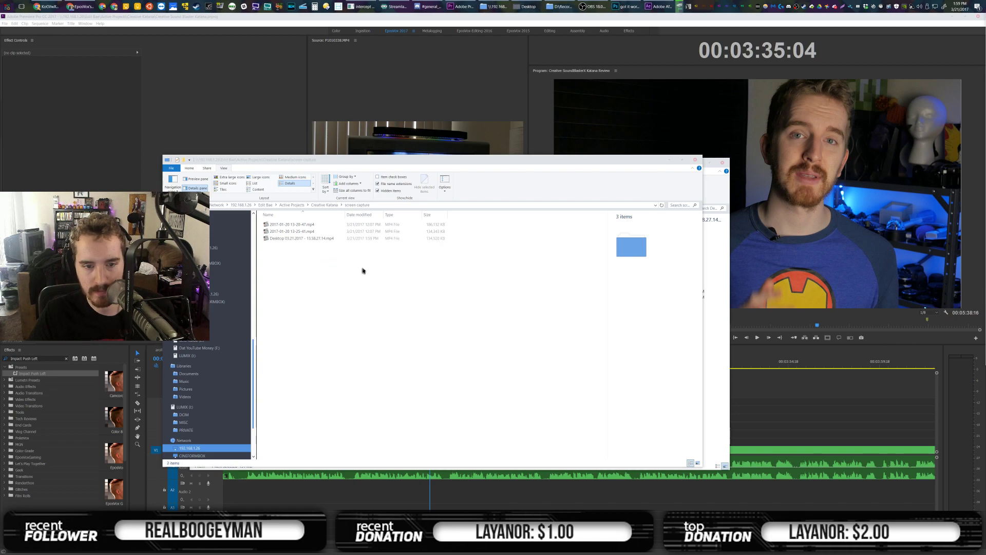
Import the copied desktop recording into the project's screen bin and load it in the Source monitor at 00:00:10:04
{"action": "left_click", "coordinate": [301, 239]}
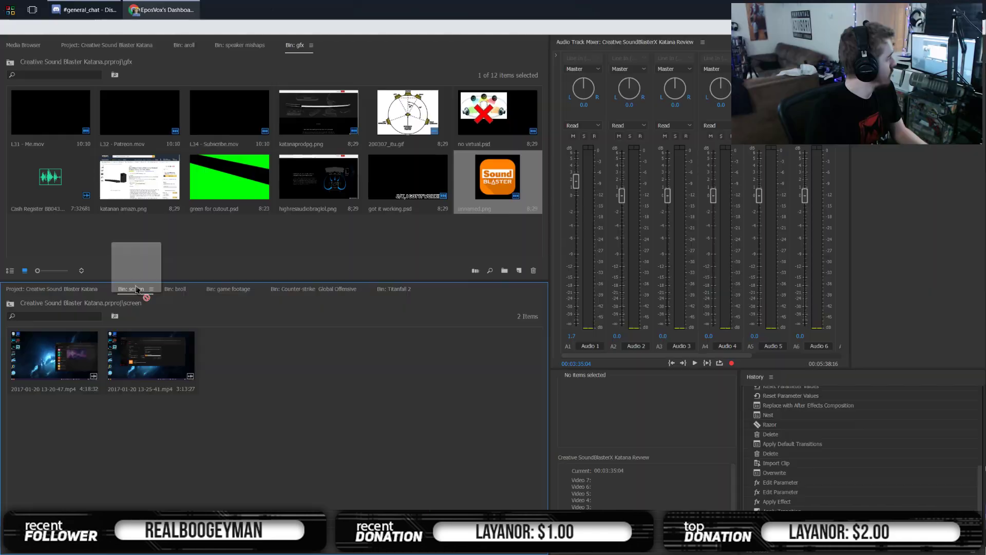
{"action": "left_click_drag", "start_coordinate": [140, 289], "coordinate": [251, 368]}
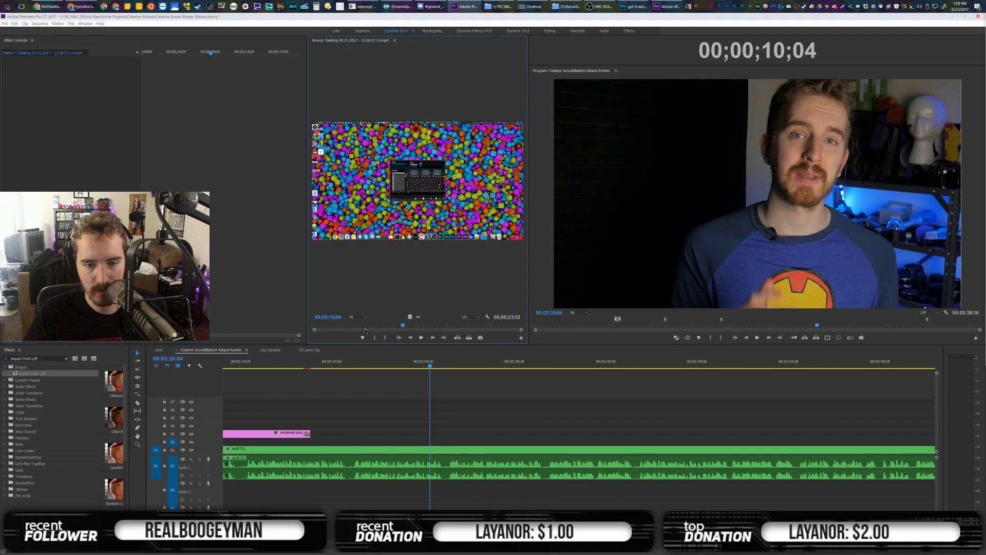
Set the desktop recording's in point at 00;00;07;01 in the Source monitor
{"action": "left_click", "coordinate": [358, 326]}
{"action": "left_click_drag", "start_coordinate": [358, 326], "coordinate": [376, 325]}
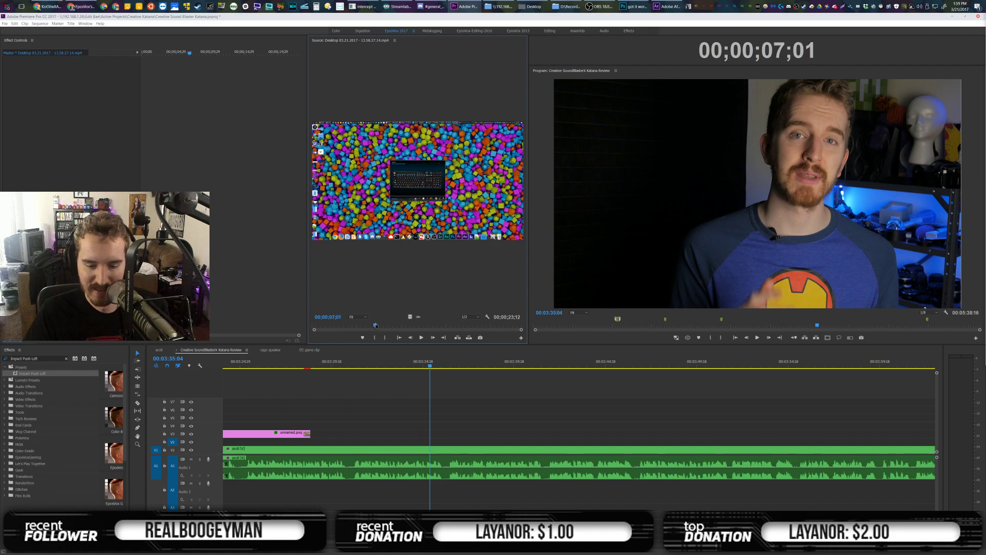
{"action": "key", "text": "i"}
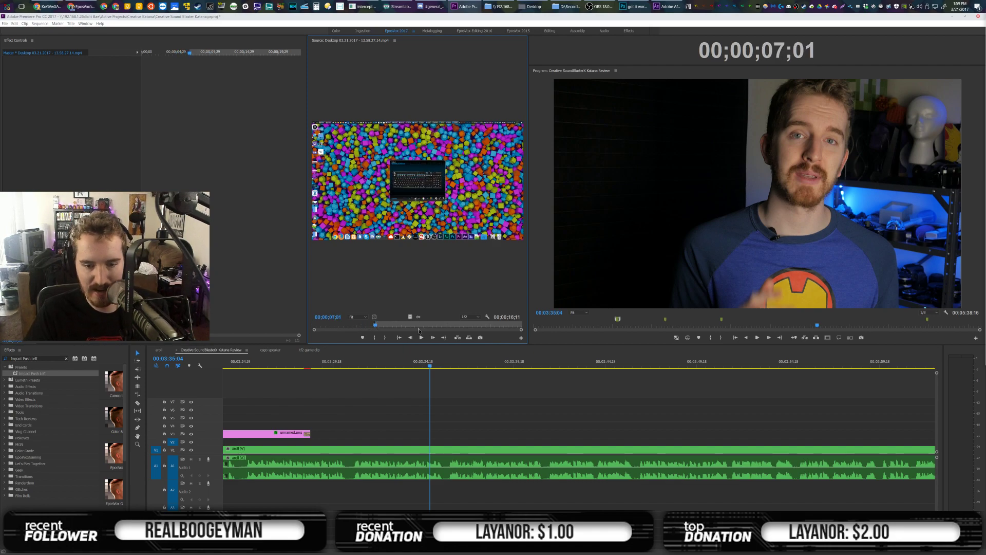
Play the narration from 00:03:28:07 to find the software mention, and place the desktop recording's video on V4 at 00:03:33:19
{"action": "scroll", "coordinate": [426, 391], "scroll_direction": "up", "scroll_amount": 2}
{"action": "left_click_drag", "start_coordinate": [414, 362], "coordinate": [401, 362]}
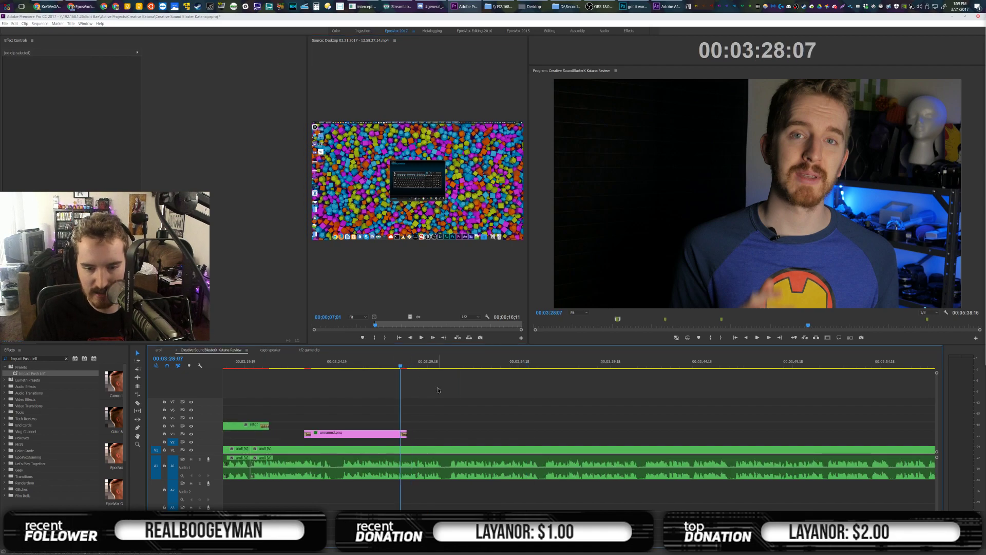
{"action": "key", "text": "space"}
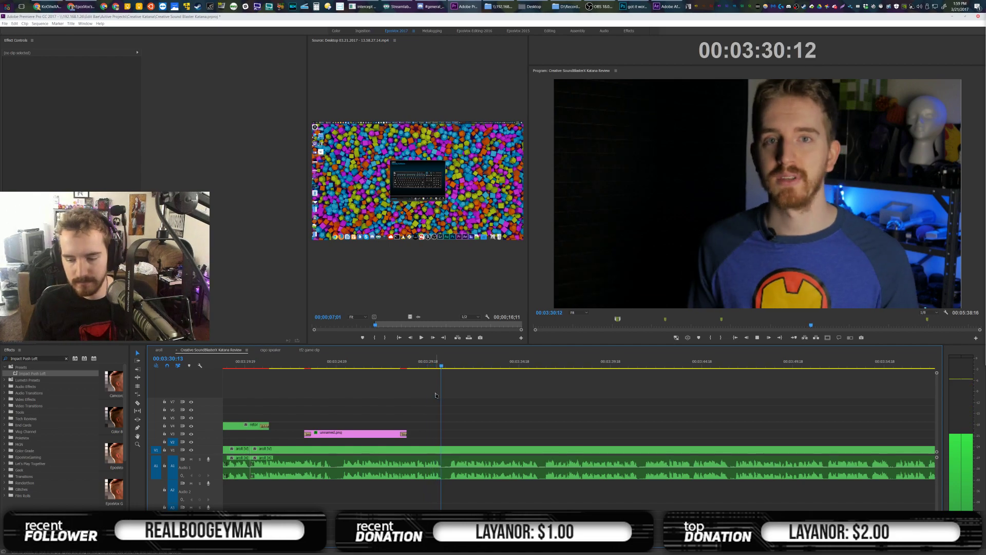
{"action": "scroll", "coordinate": [441, 395], "scroll_direction": "down", "scroll_amount": 5}
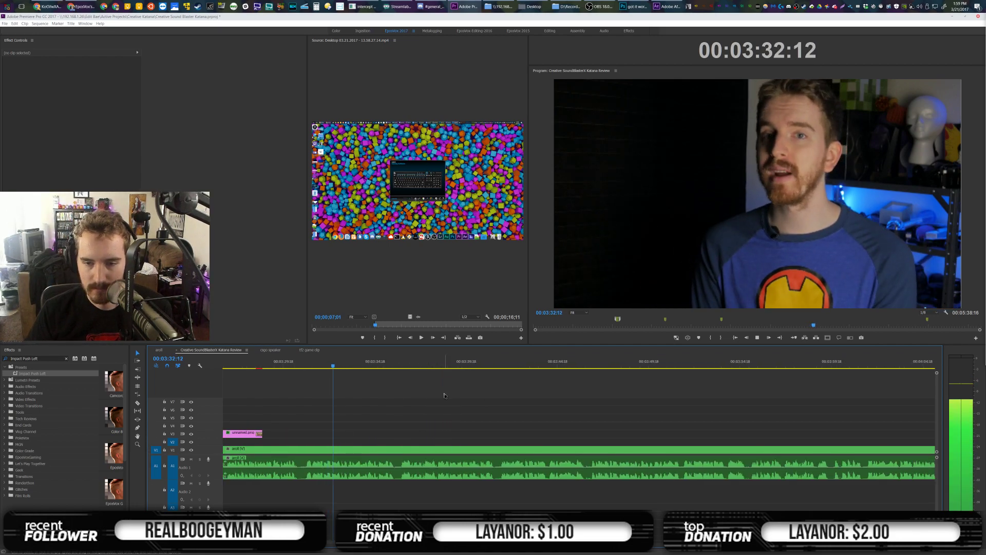
{"action": "key", "text": "space"}
{"action": "key", "text": "j"}
{"action": "key", "text": "j"}
{"action": "key", "text": "space"}
{"action": "left_click_drag", "start_coordinate": [409, 316], "coordinate": [362, 424]}
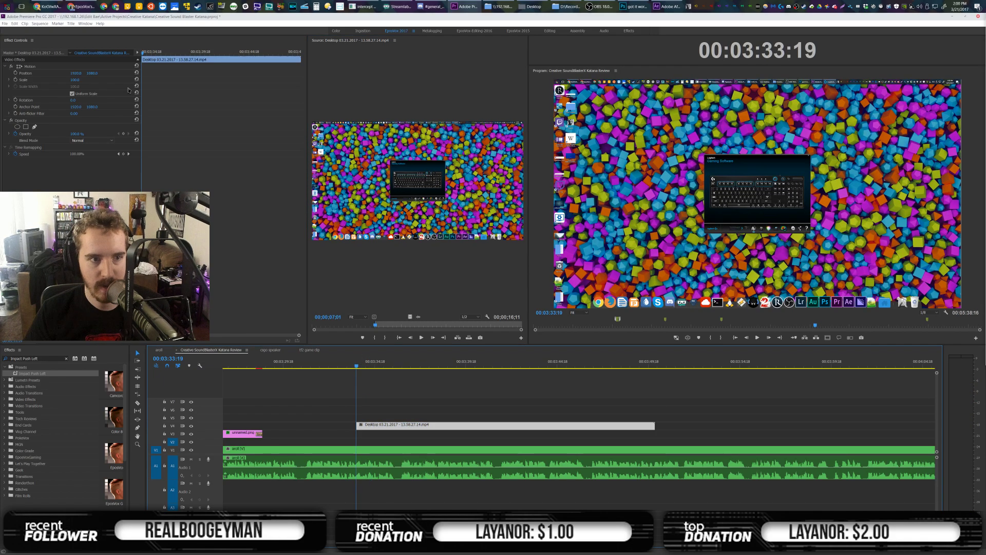
Enlarge the desktop recording around the Logitech window and keyframe position and scale, growing further by 00:03:38:13
{"action": "left_click_drag", "start_coordinate": [75, 79], "coordinate": [131, 80]}
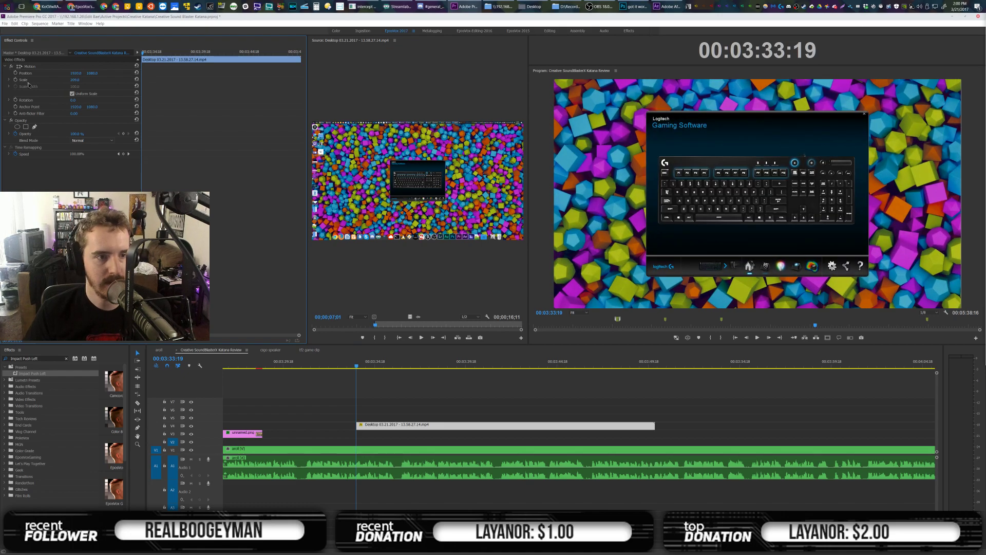
{"action": "left_click", "coordinate": [15, 73]}
{"action": "key", "text": "space"}
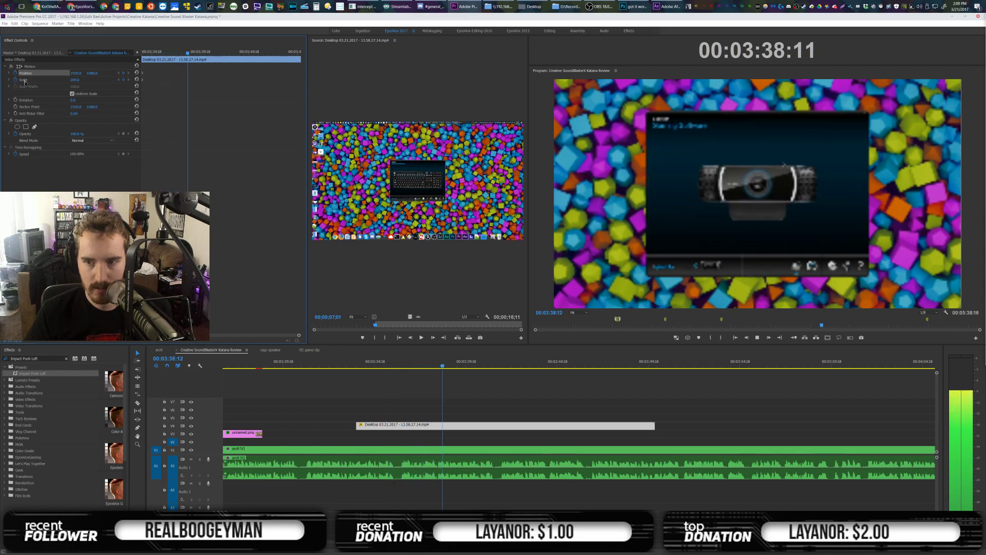
{"action": "left_click_drag", "start_coordinate": [75, 79], "coordinate": [104, 80]}
Add a clip marker to the desktop recording at 00:03:38:13 and replace the clip with a linked After Effects composition
{"action": "left_click", "coordinate": [446, 427]}
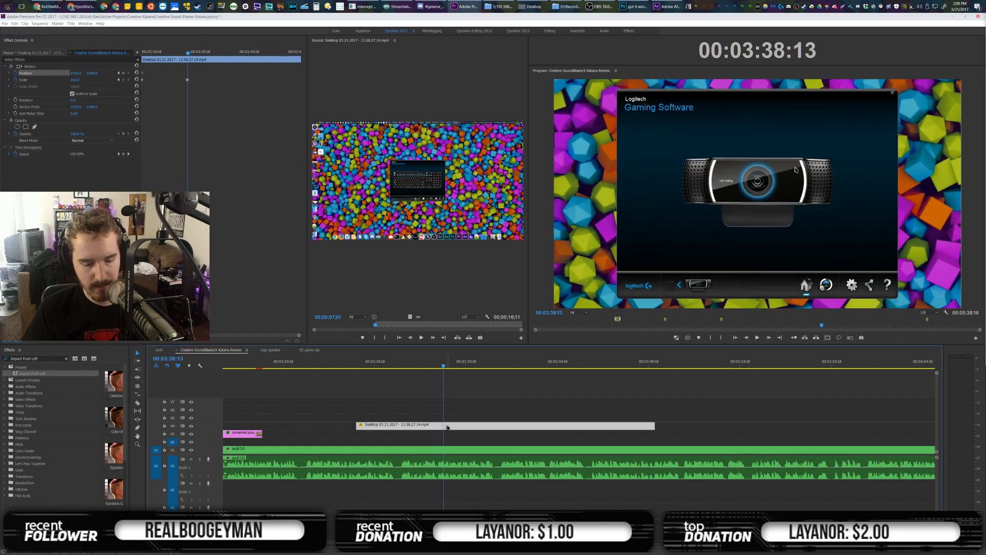
{"action": "key", "text": "m"}
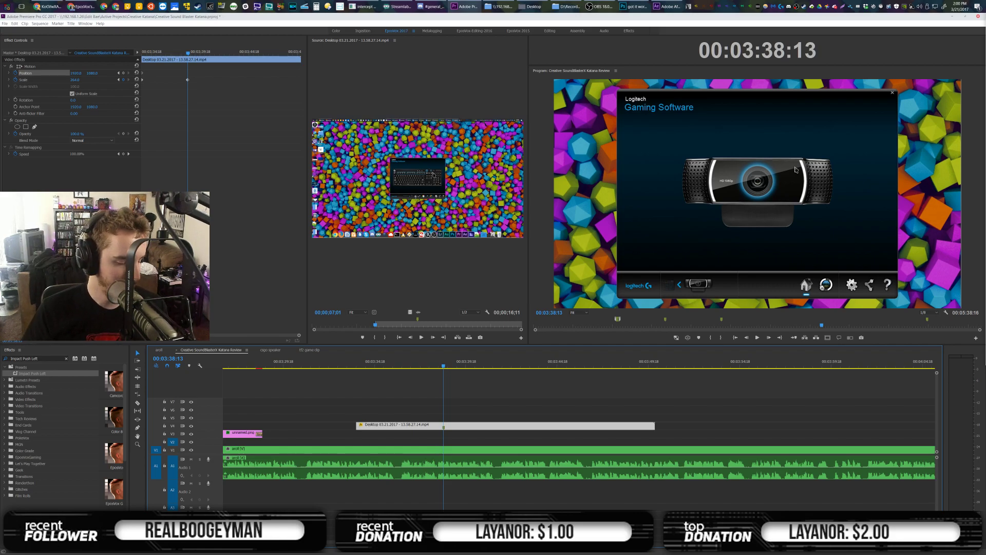
{"action": "key", "text": "alt+Tab"}
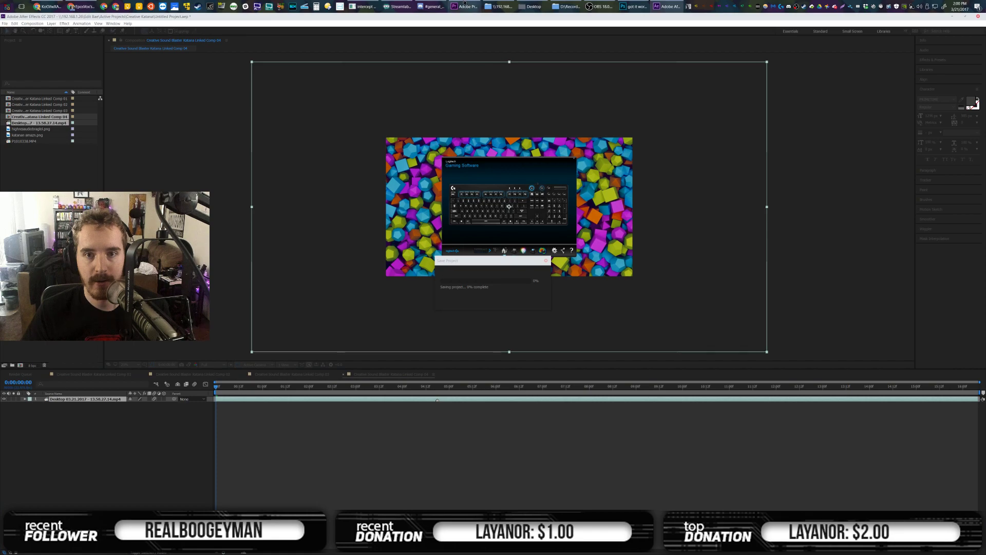
{"action": "key", "text": "alt+Tab"}
{"action": "left_click", "coordinate": [460, 427]}
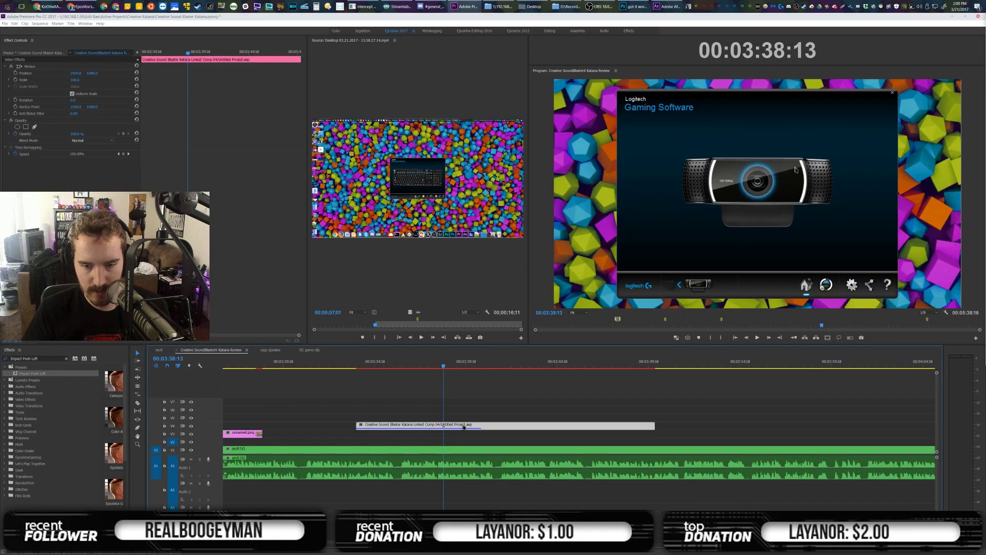
Move the linked composition to V3 at about 00:03:32 and apply the Wipe-Bottom-left transition preset to its start
{"action": "left_click_drag", "start_coordinate": [375, 423], "coordinate": [348, 434]}
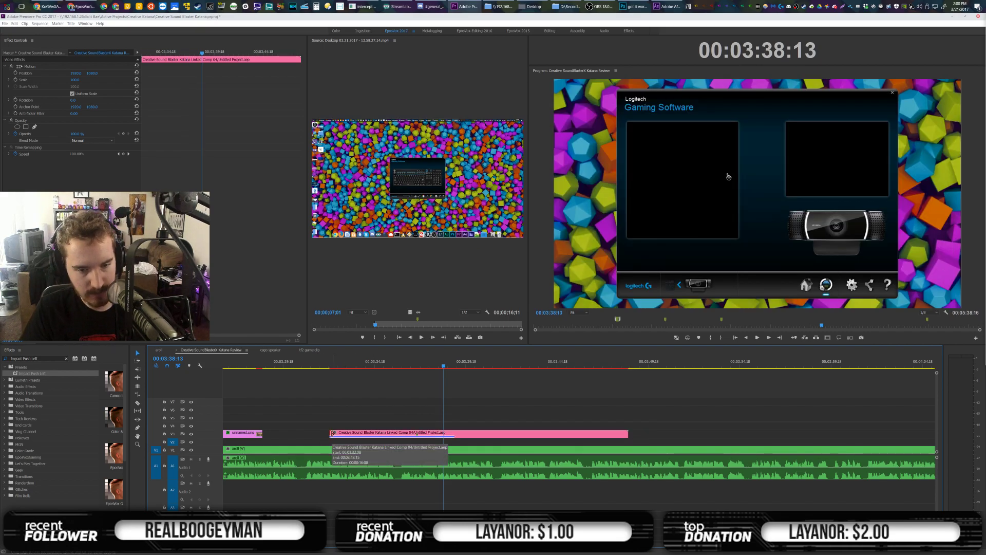
{"action": "type", "text": "Wipe-Bottom-left"}
{"action": "left_click_drag", "start_coordinate": [32, 373], "coordinate": [333, 432]}
{"action": "left_click", "coordinate": [412, 368]}
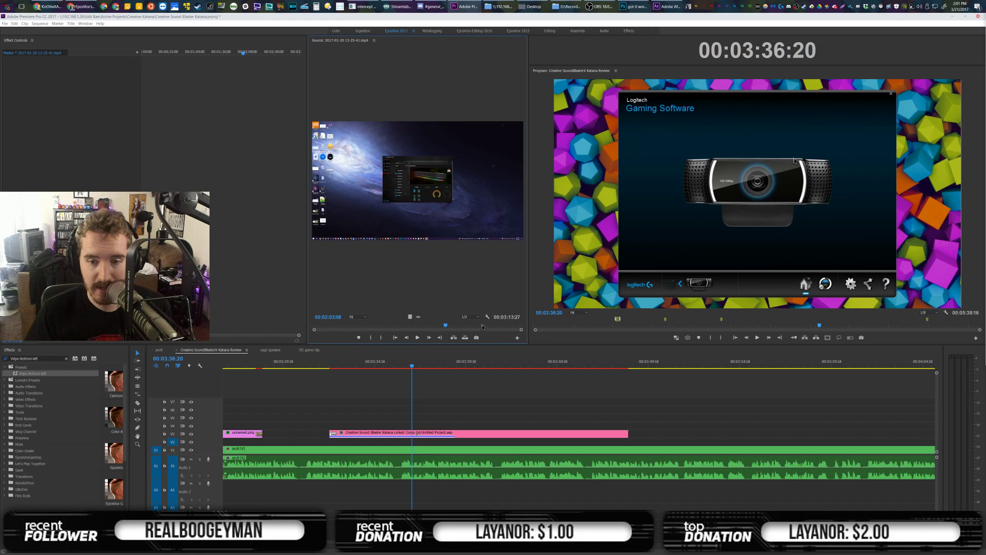
{"action": "key", "text": "i"}
{"action": "left_click_drag", "start_coordinate": [410, 316], "coordinate": [434, 426]}
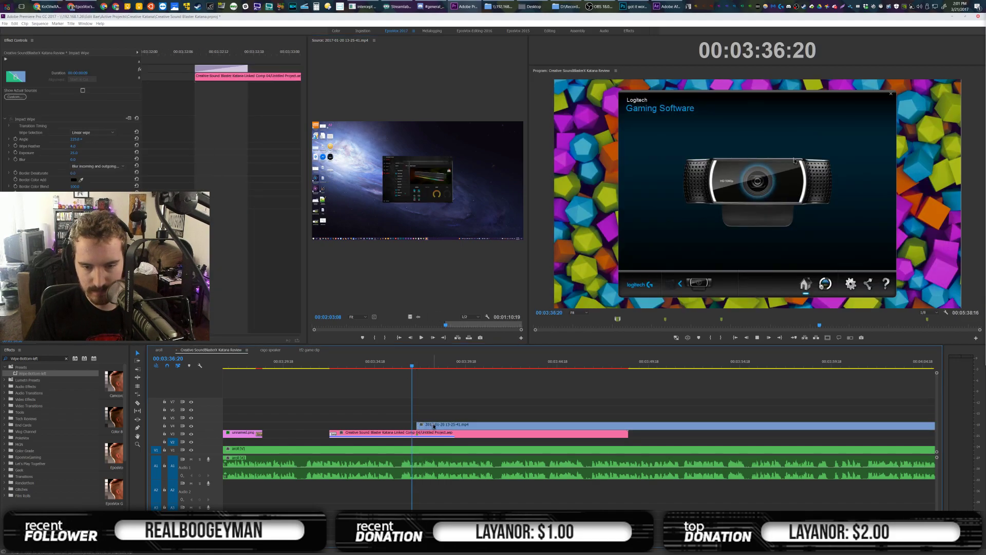
Scale up and reposition the Sound Blaster screen recording so its software window fills most of the frame
{"action": "key", "text": "space"}
{"action": "left_click", "coordinate": [434, 426]}
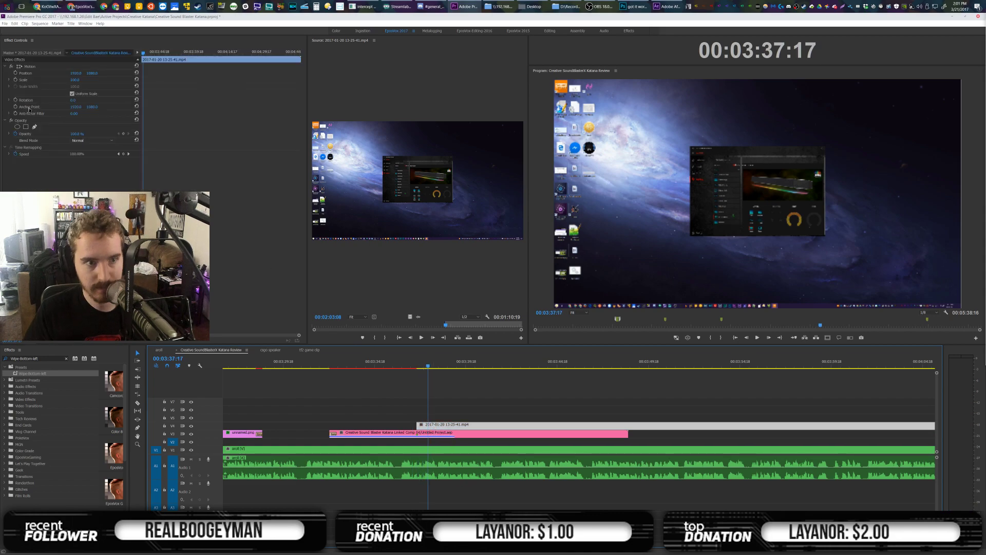
{"action": "left_click_drag", "start_coordinate": [75, 81], "coordinate": [147, 80]}
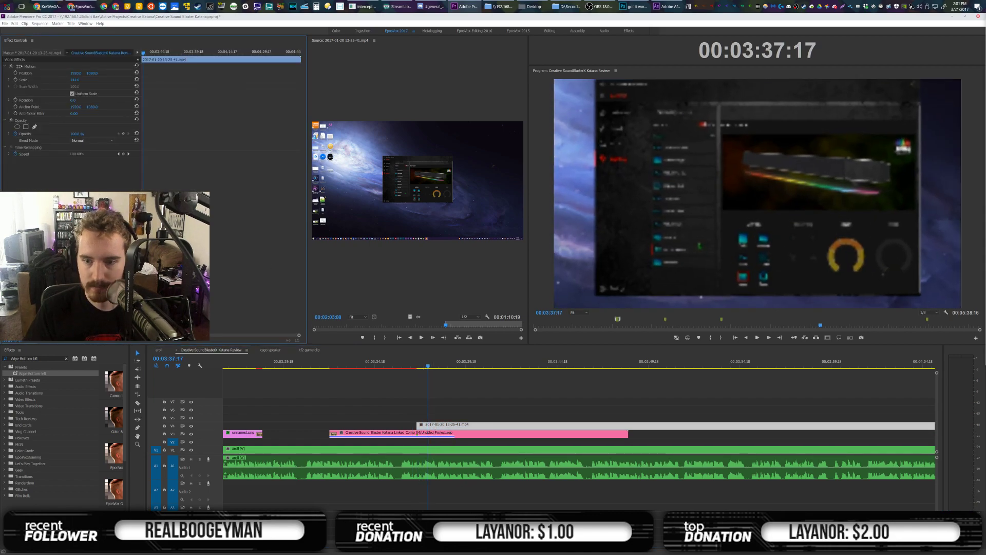
{"action": "left_click_drag", "start_coordinate": [90, 75], "coordinate": [54, 73]}
Apply the Wipe-Top-Right transition preset to the start of the Sound Blaster recording on V4 and save the project
{"action": "left_click", "coordinate": [420, 427]}
{"action": "type", "text": "Wipe-Top-Right"}
{"action": "left_click_drag", "start_coordinate": [33, 373], "coordinate": [420, 426]}
{"action": "left_click", "coordinate": [318, 362]}
{"action": "left_click", "coordinate": [360, 391]}
{"action": "key", "text": "ctrl+s"}
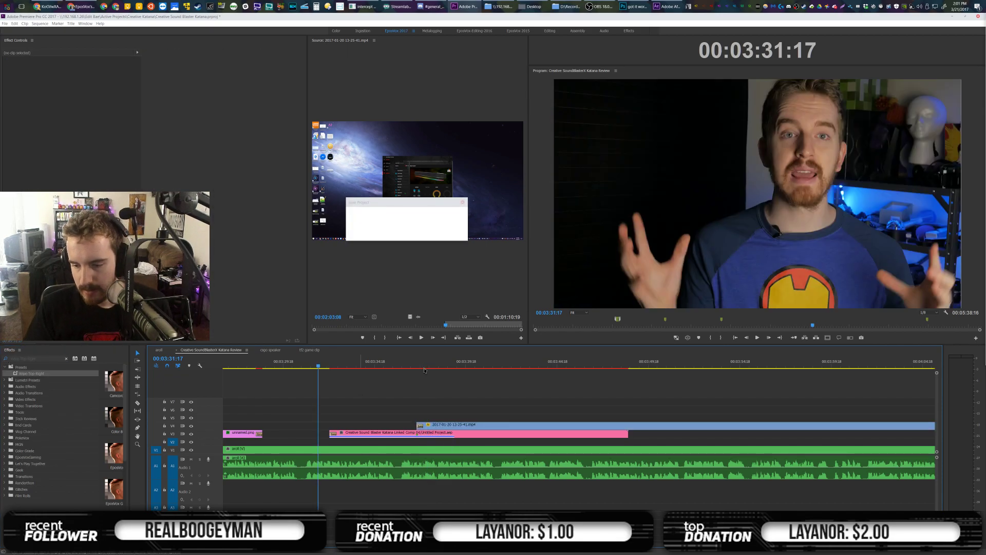
{"action": "key", "text": "alt+Tab"}
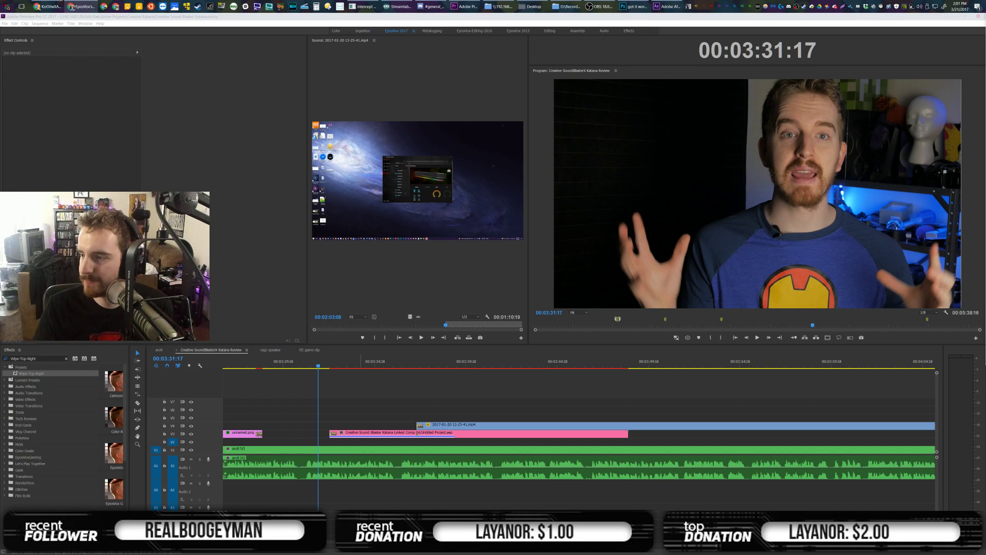
{"action": "key", "text": "alt+Tab"}
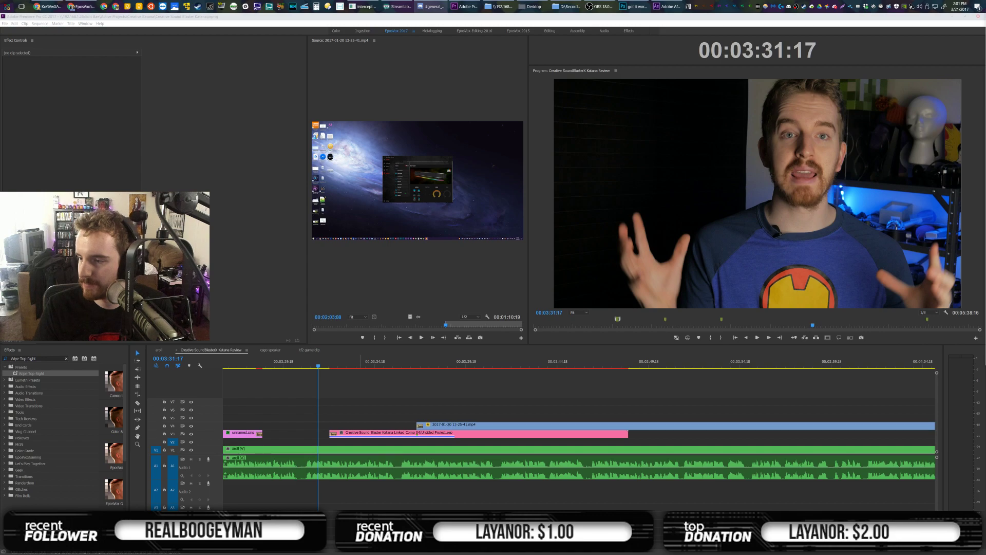
{"action": "key", "text": "alt+Tab"}
Play the sequence from 00:03:31:17 to 00:03:50:04, partly with the Program monitor maximized, to review both screen captures
{"action": "left_click", "coordinate": [563, 398]}
{"action": "key", "text": "space"}
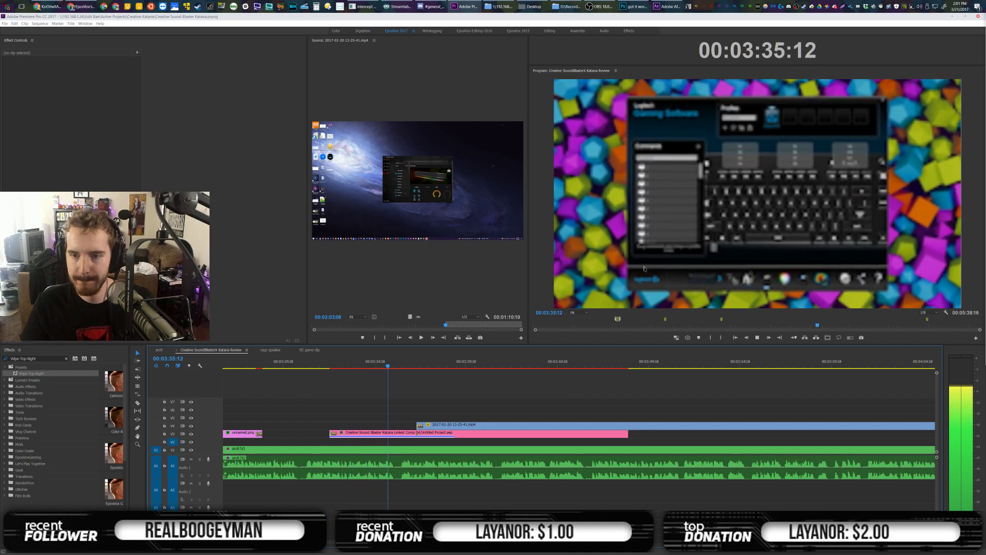
{"action": "key", "text": "grave"}
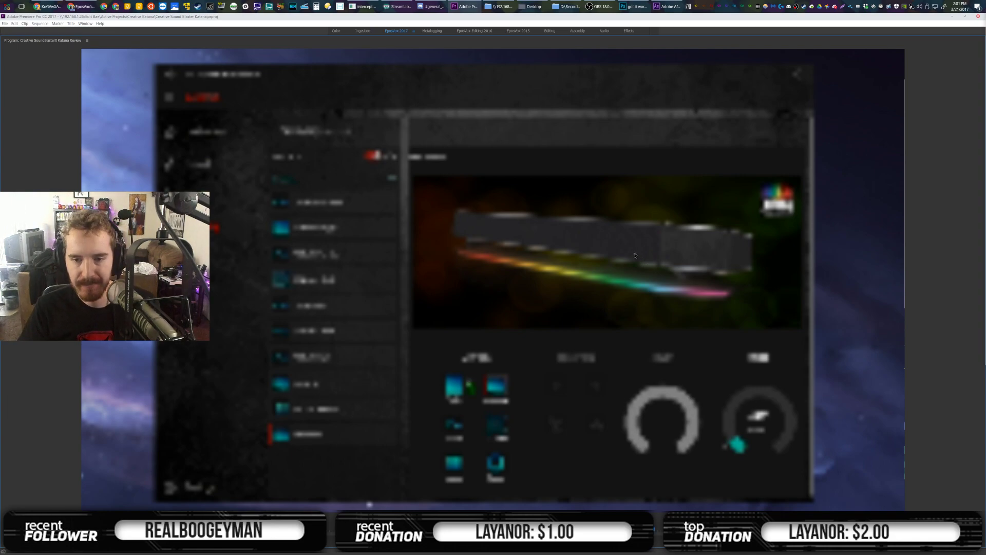
{"action": "key", "text": "grave"}
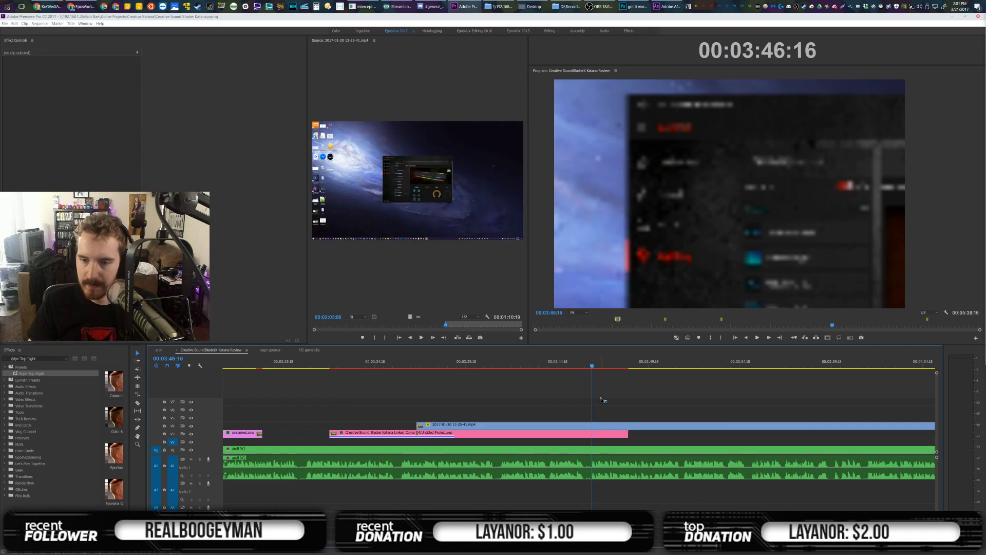
{"action": "scroll", "coordinate": [632, 399], "scroll_direction": "down", "scroll_amount": 2}
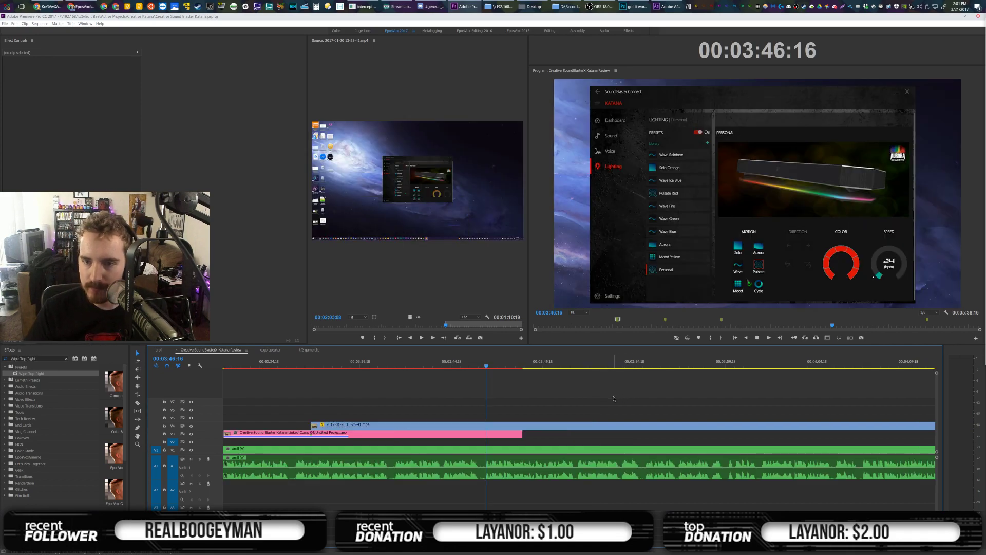
{"action": "key", "text": "space"}
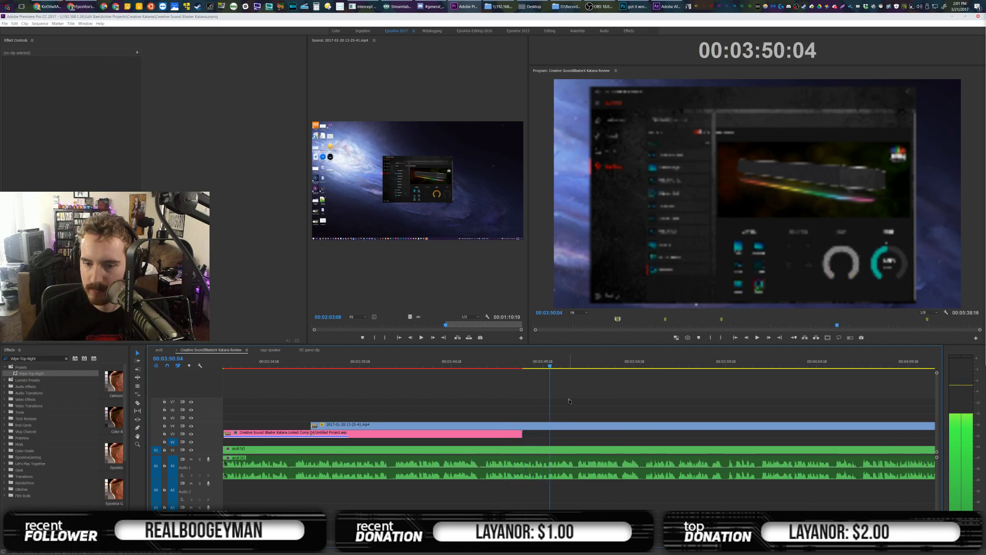
{"action": "key", "text": "space"}
Split the Sound Blaster recording on V4 at 00:04:17:07 and move the second portion to V5 over the start of the first
{"action": "scroll", "coordinate": [569, 401], "scroll_direction": "down", "scroll_amount": 4}
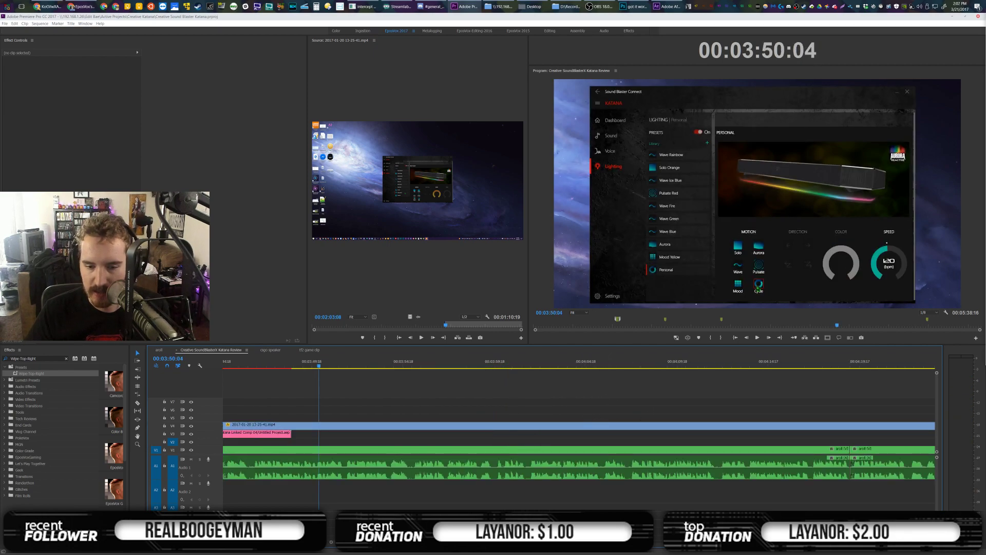
{"action": "key", "text": "minus"}
{"action": "key", "text": "minus"}
{"action": "key", "text": "minus"}
{"action": "key", "text": "minus"}
{"action": "key", "text": "minus"}
{"action": "key", "text": "minus"}
{"action": "key", "text": "minus"}
{"action": "key", "text": "equal"}
{"action": "key", "text": "equal"}
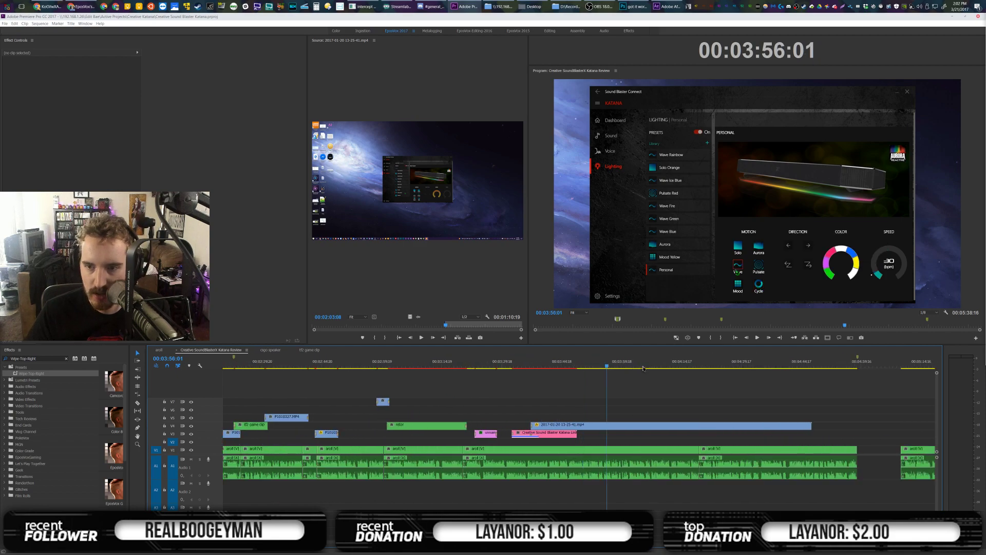
{"action": "left_click", "coordinate": [693, 366]}
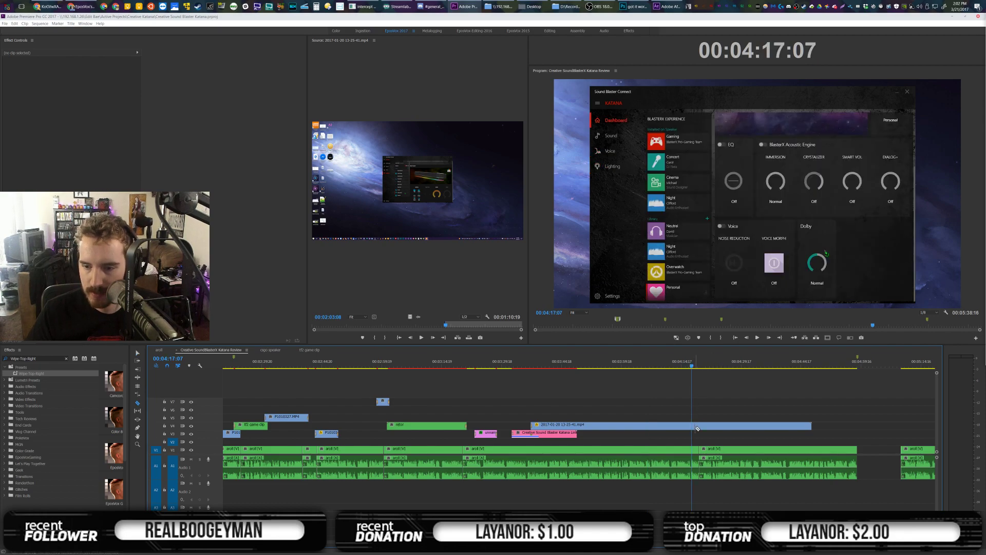
{"action": "left_click_drag", "start_coordinate": [702, 428], "coordinate": [536, 419]}
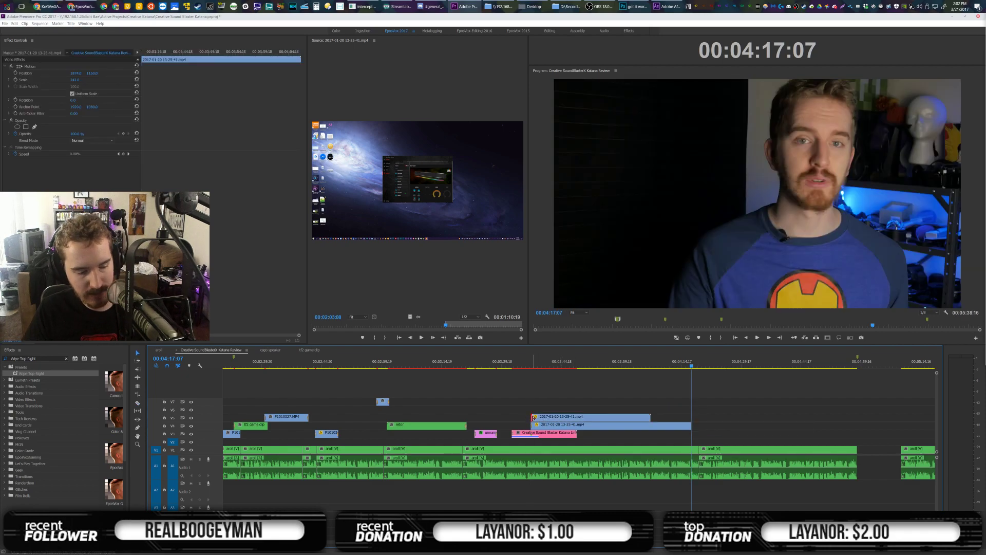
Move the first portion past 00:04:17:07 on V4 and add an Impact Blur Dissolve to the start of the V5 portion
{"action": "type", "text": "Wipe-Top-left"}
{"action": "left_click_drag", "start_coordinate": [546, 427], "coordinate": [719, 427]}
{"action": "left_click", "coordinate": [535, 417]}
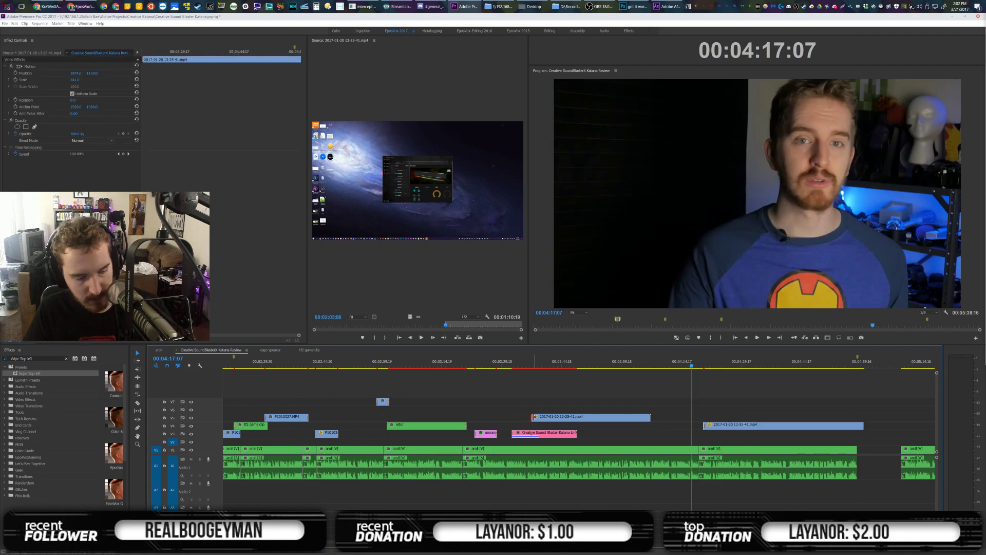
{"action": "left_click", "coordinate": [540, 425]}
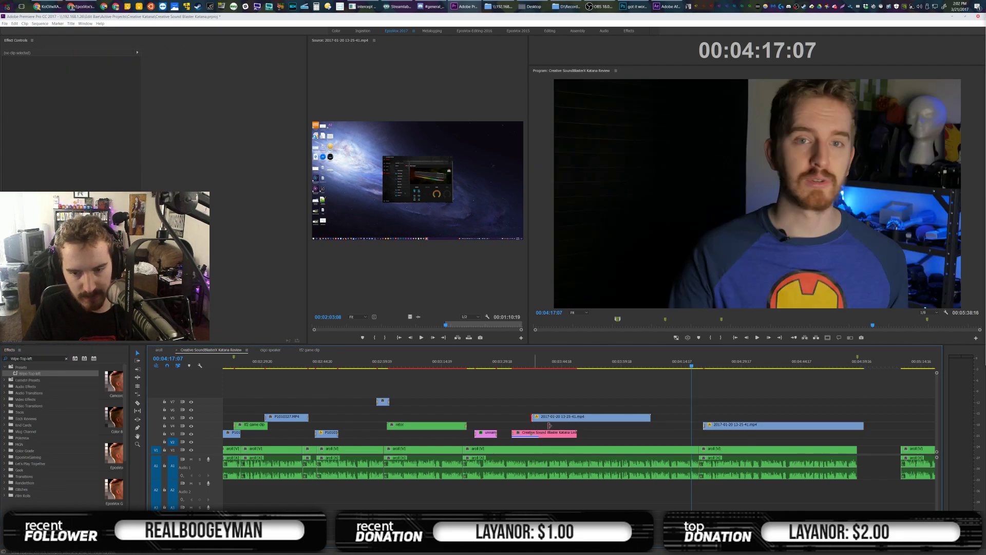
{"action": "left_click", "coordinate": [538, 362]}
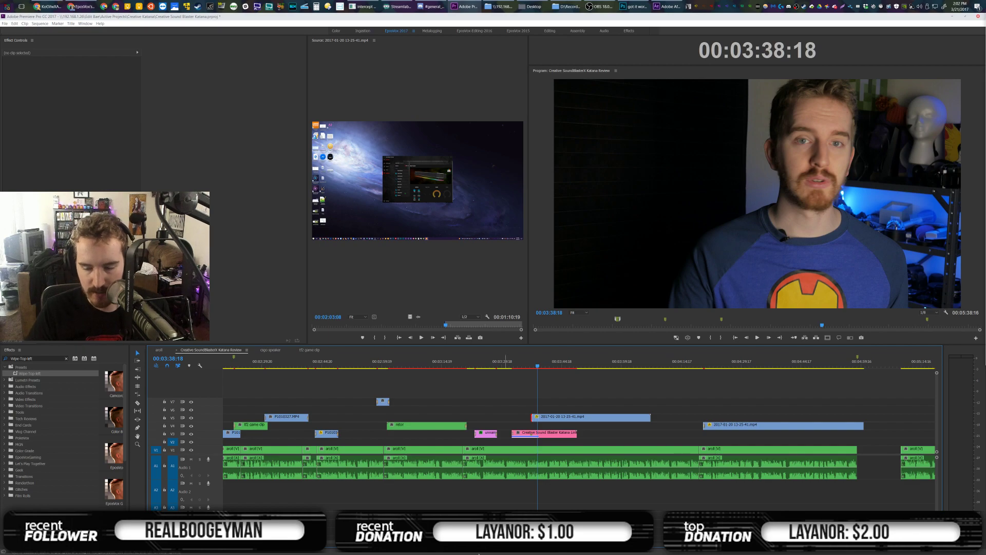
Replace the Impact Blur Dissolve at the start of the V5 Sound Blaster recording with the Wipe-Top-left transition preset
{"action": "scroll", "coordinate": [538, 425], "scroll_direction": "up", "scroll_amount": 5}
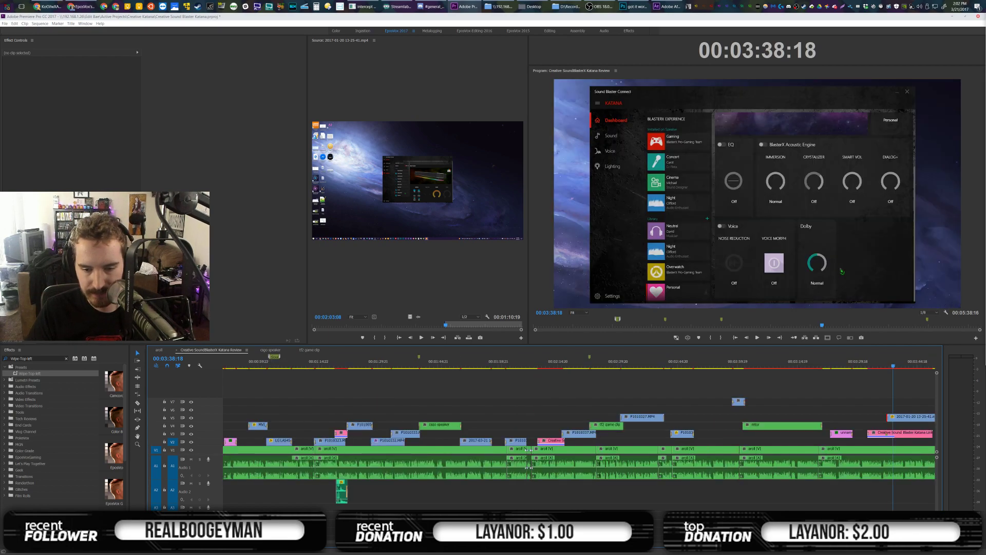
{"action": "key", "text": "equal"}
{"action": "key", "text": "equal"}
{"action": "key", "text": "equal"}
{"action": "key", "text": "equal"}
{"action": "key", "text": "equal"}
{"action": "key", "text": "equal"}
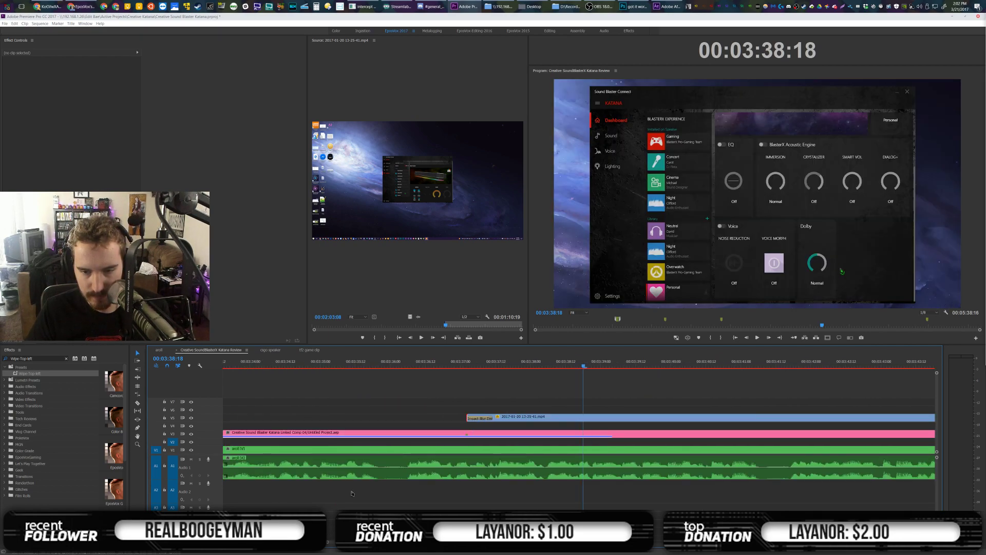
{"action": "left_click", "coordinate": [485, 418]}
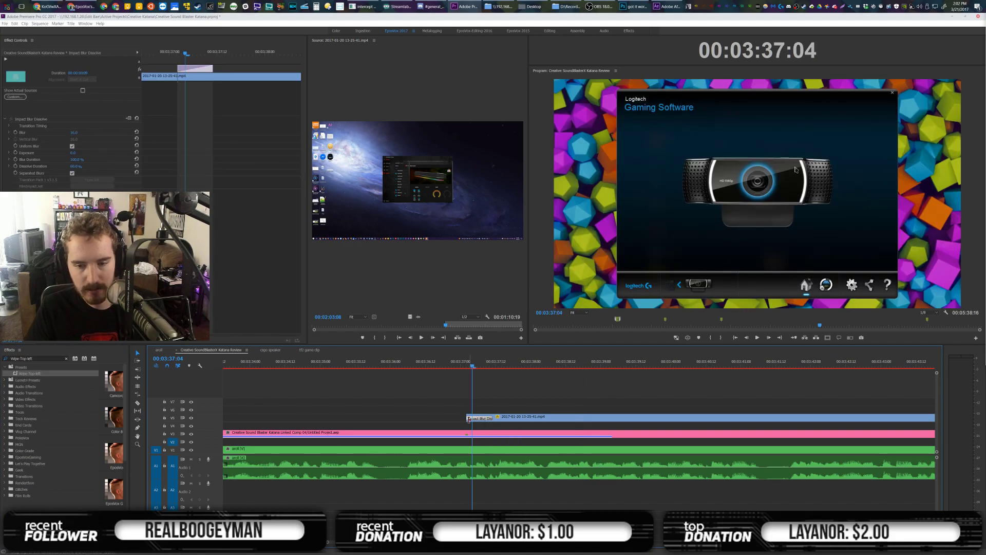
{"action": "left_click_drag", "start_coordinate": [29, 373], "coordinate": [468, 419]}
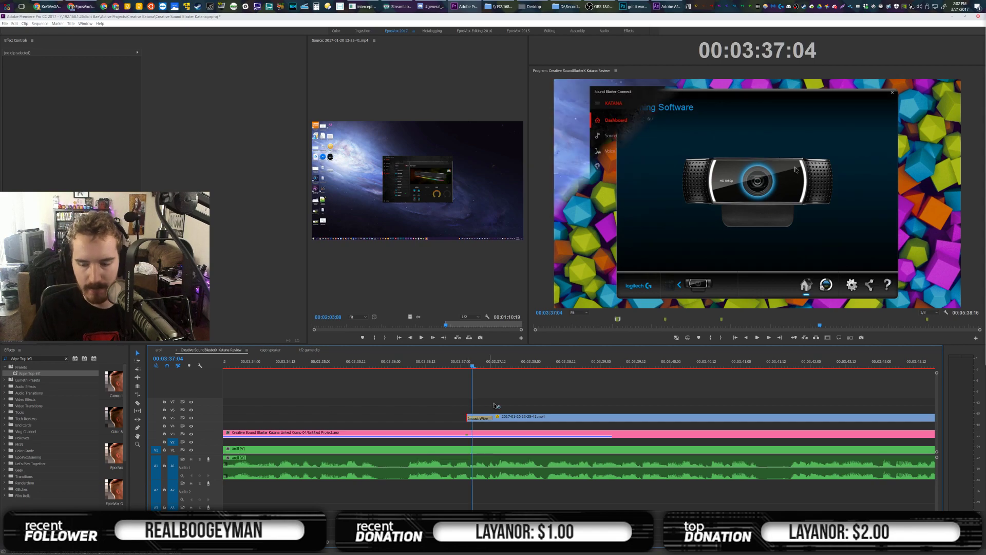
Split the Sound Blaster recording on V5 at 00:03:48:09, where the Creative Sound Blaster Katana composition on V3 ends
{"action": "key", "text": "space"}
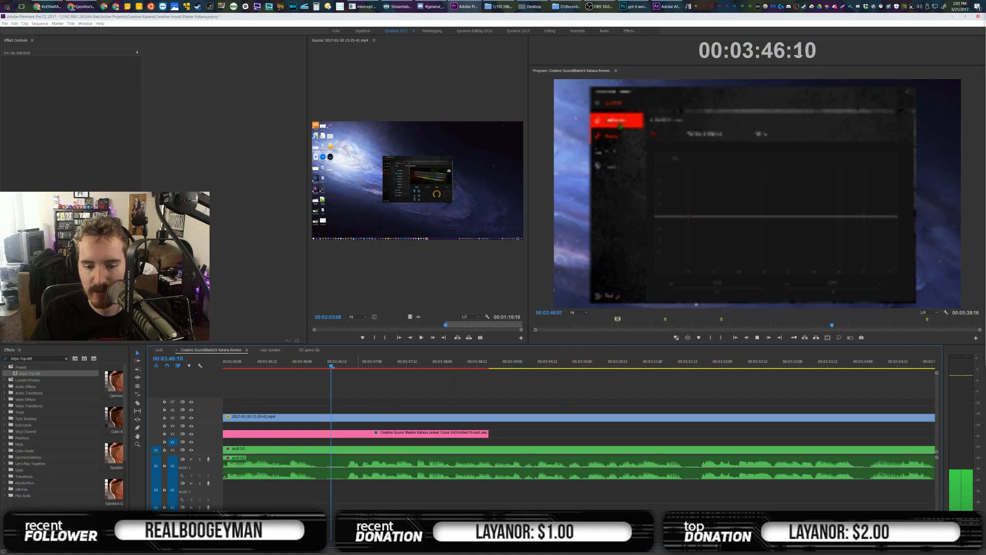
{"action": "key", "text": "minus"}
{"action": "key", "text": "minus"}
{"action": "key", "text": "minus"}
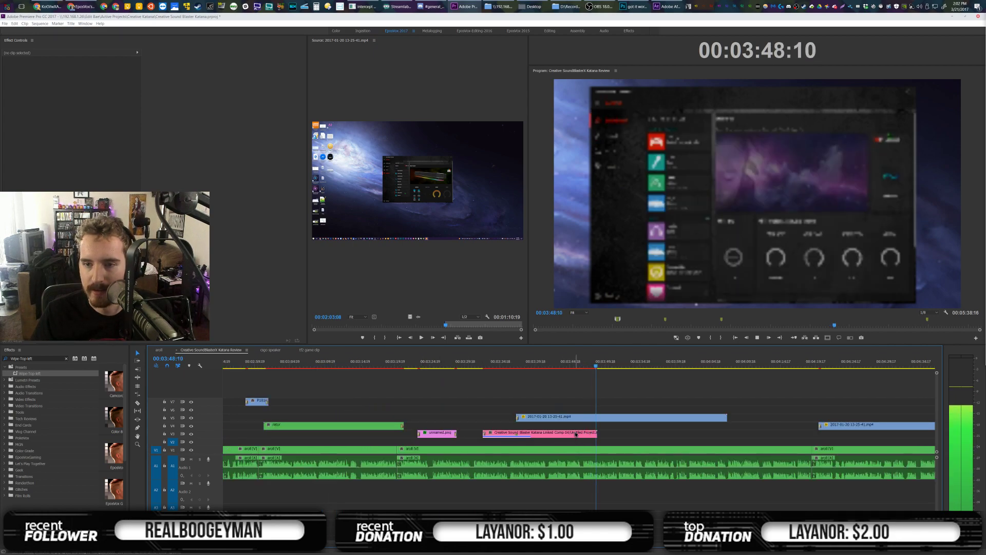
{"action": "scroll", "coordinate": [559, 432], "scroll_direction": "down", "scroll_amount": 3}
{"action": "left_click", "coordinate": [431, 368]}
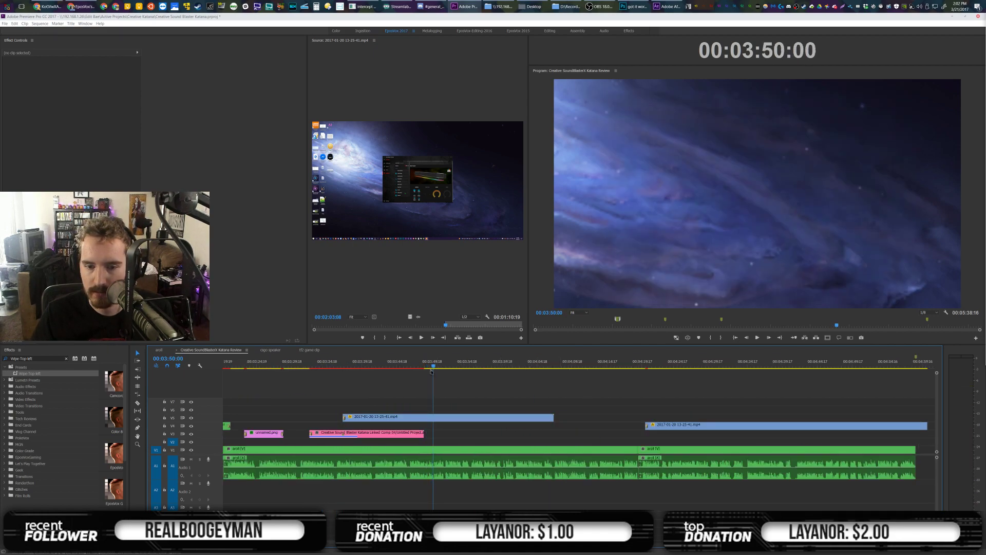
{"action": "left_click_drag", "start_coordinate": [429, 367], "coordinate": [423, 368]}
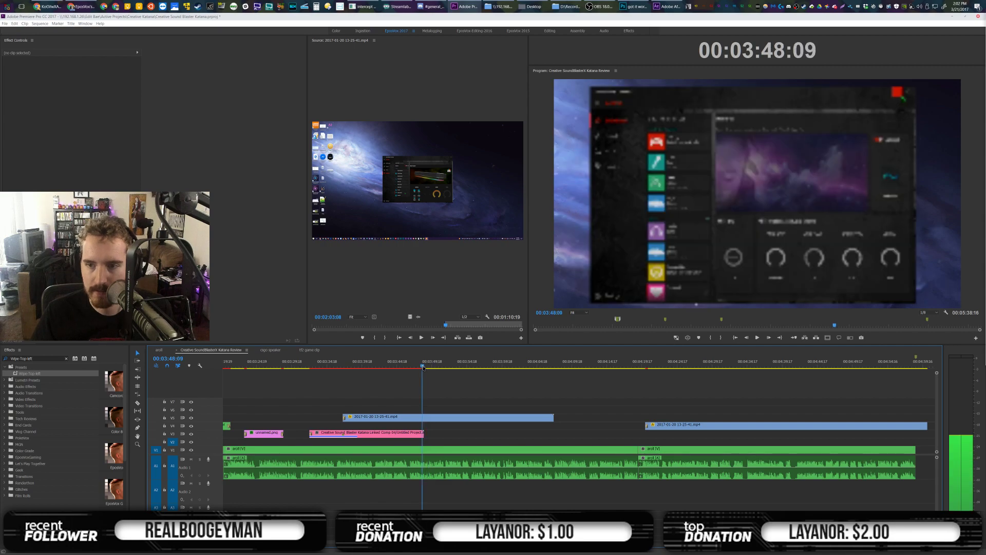
{"action": "left_click", "coordinate": [429, 418]}
{"action": "key", "text": "v"}
{"action": "left_click", "coordinate": [431, 417]}
Delete the second portion of the V5 recording and move the portion from V4 into its place on V5
{"action": "left_click", "coordinate": [480, 362]}
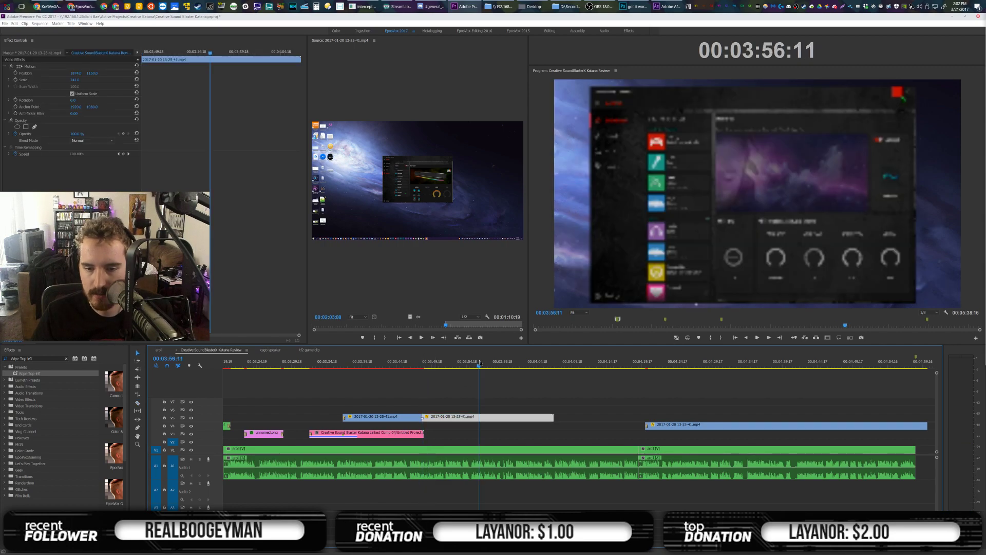
{"action": "left_click", "coordinate": [513, 365]}
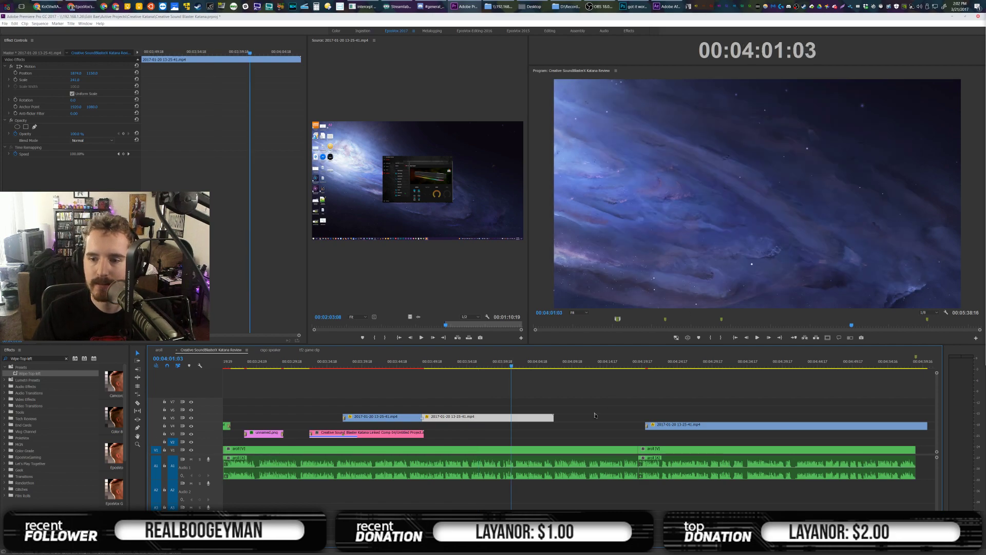
{"action": "left_click", "coordinate": [537, 372]}
{"action": "left_click", "coordinate": [541, 367]}
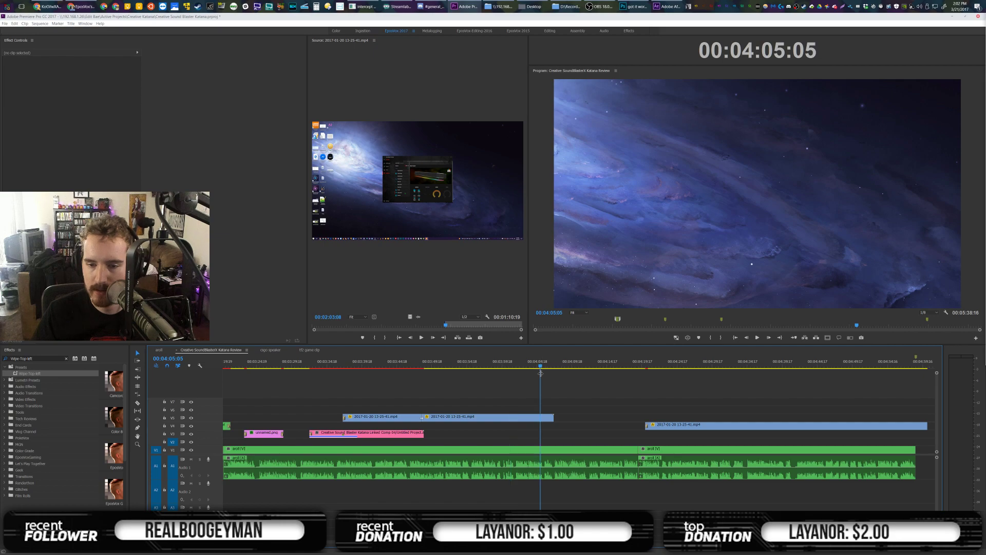
{"action": "left_click", "coordinate": [532, 419]}
{"action": "key", "text": "Delete"}
{"action": "left_click_drag", "start_coordinate": [663, 427], "coordinate": [431, 417]}
{"action": "left_click", "coordinate": [425, 418]}
{"action": "key", "text": "Delete"}
Add the Impact Push Right transition at the cut between the two V5 recording portions and save the project
{"action": "left_click", "coordinate": [421, 417]}
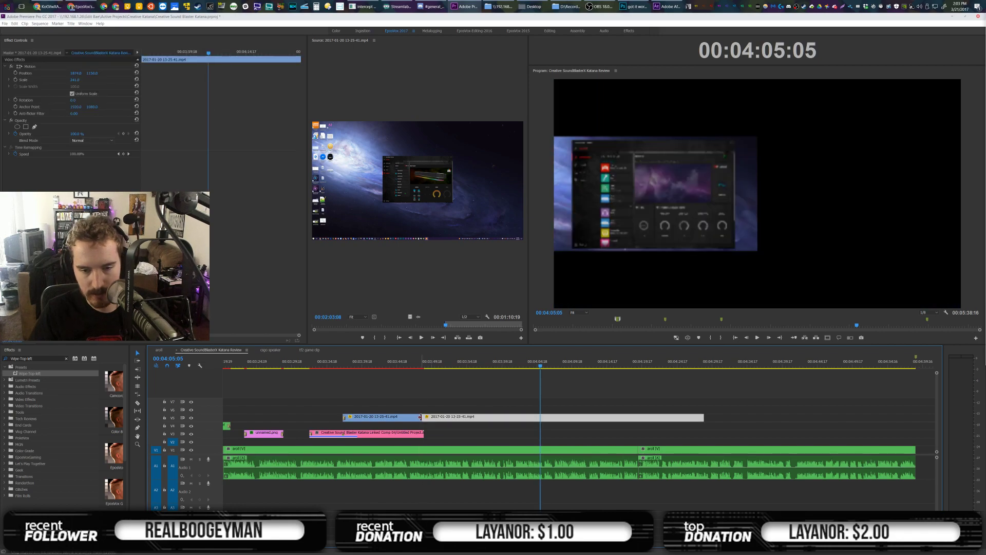
{"action": "type", "text": "Impact Push Right"}
{"action": "left_click_drag", "start_coordinate": [33, 373], "coordinate": [422, 417]}
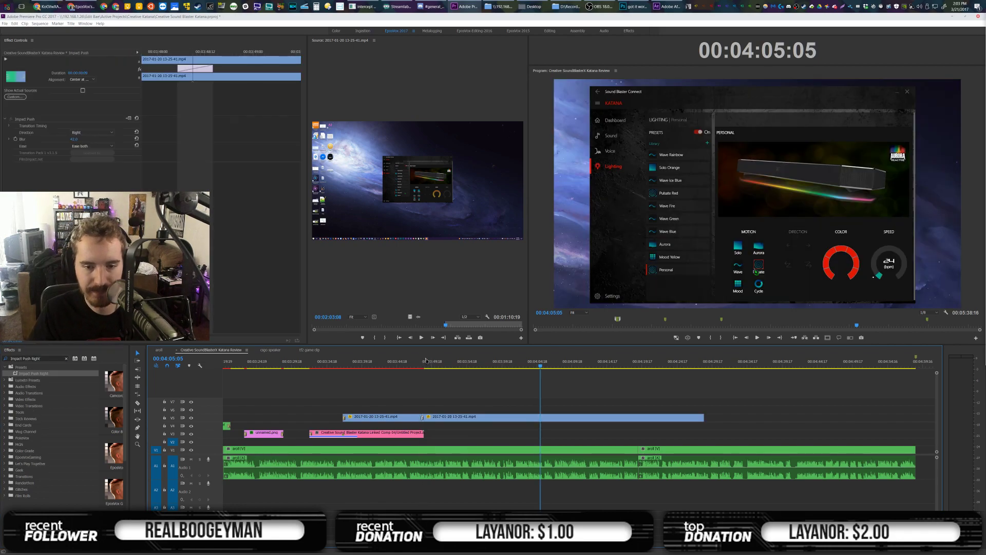
{"action": "left_click", "coordinate": [418, 363]}
{"action": "key", "text": "ctrl+s"}
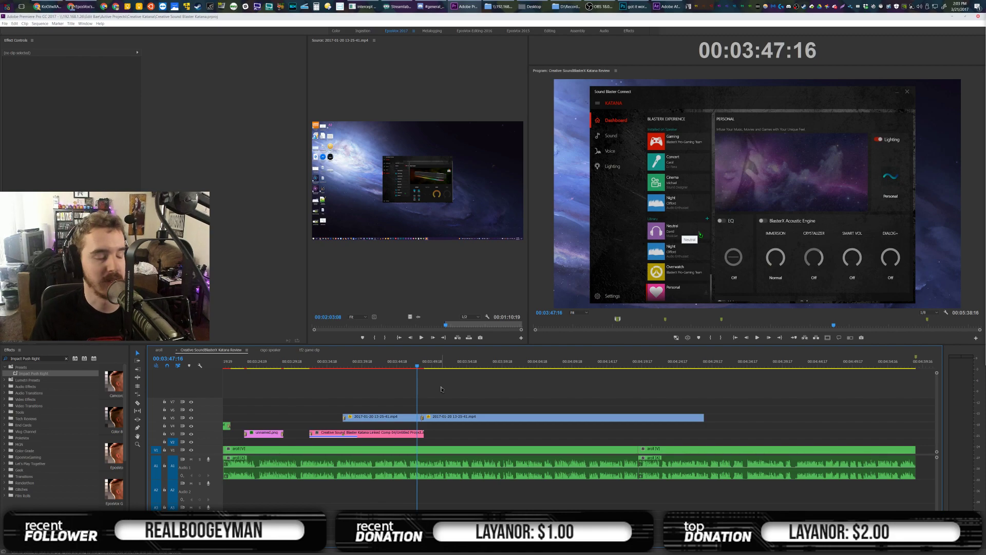
Play the sequence onward from 00:03:47:16 and trim the end of the second V5 portion back to just past 00:04:25:18
{"action": "key", "text": "space"}
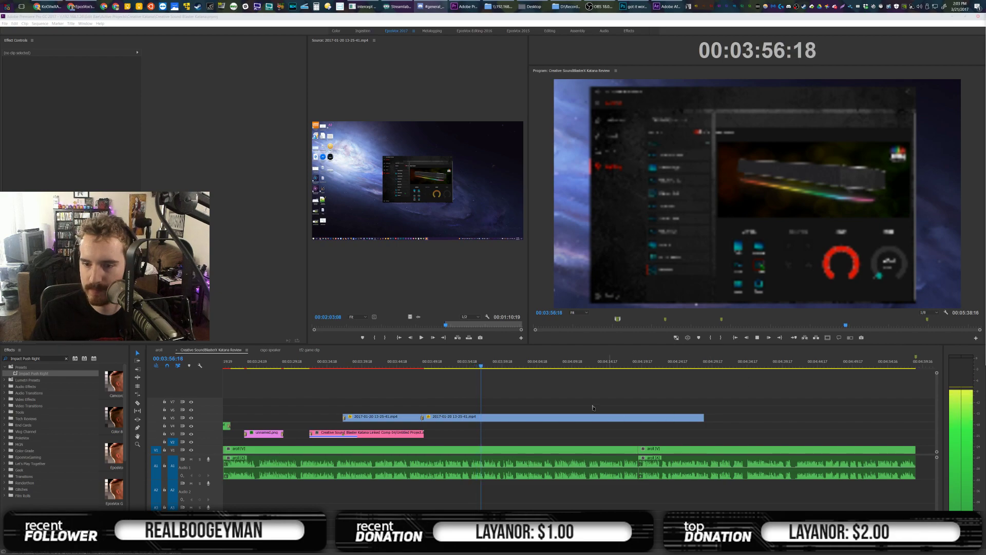
{"action": "scroll", "coordinate": [580, 392], "scroll_direction": "down", "scroll_amount": 3}
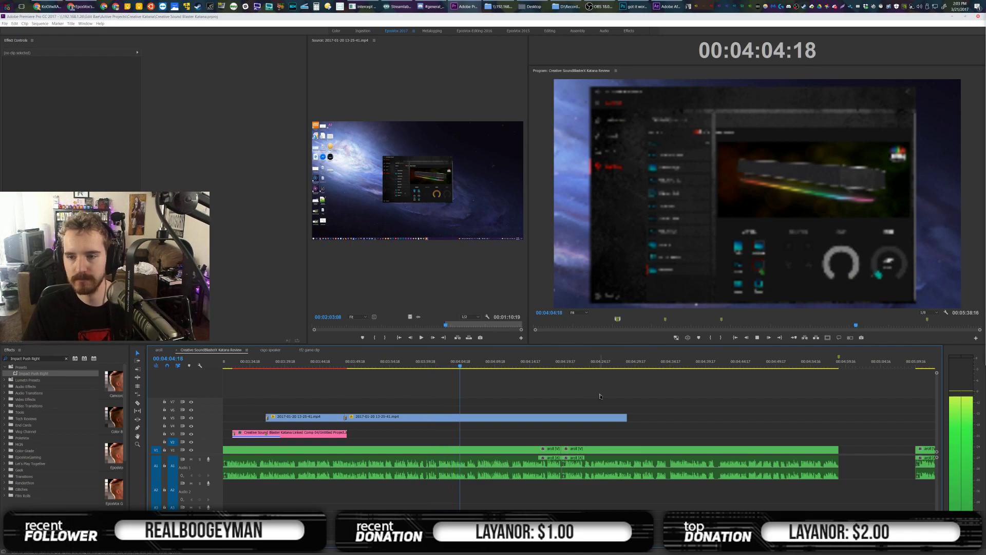
{"action": "scroll", "coordinate": [600, 396], "scroll_direction": "down", "scroll_amount": 2}
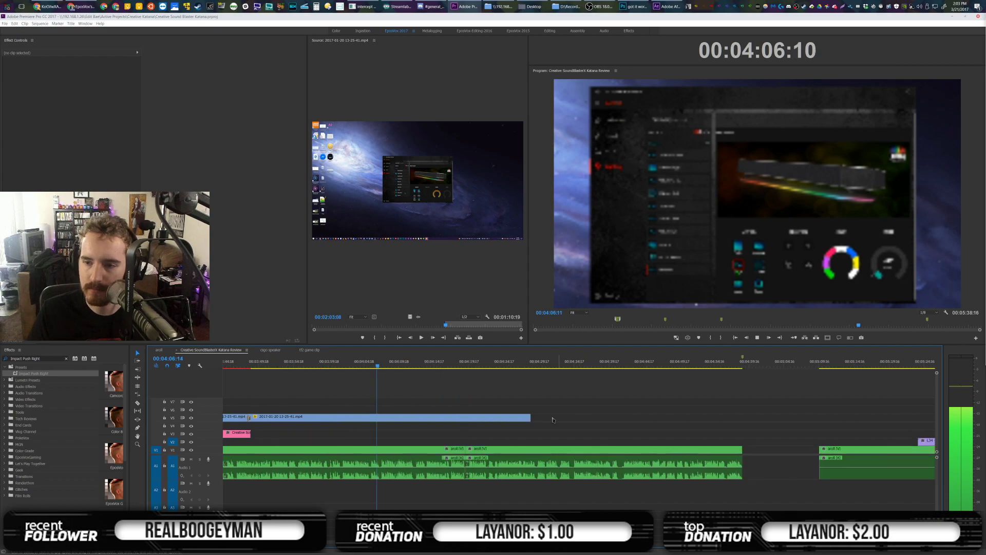
{"action": "key", "text": "="}
{"action": "key", "text": "="}
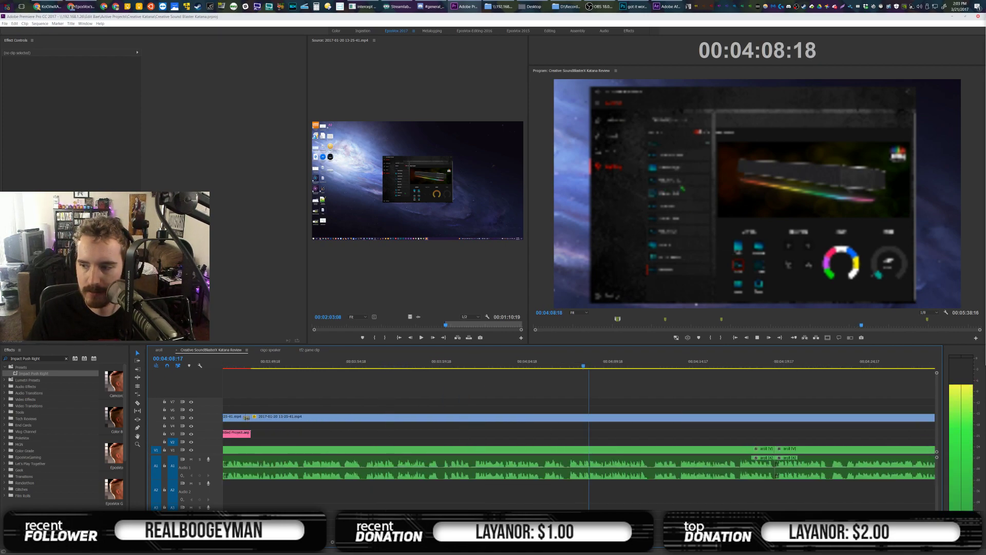
{"action": "scroll", "coordinate": [604, 474], "scroll_direction": "down", "scroll_amount": 3}
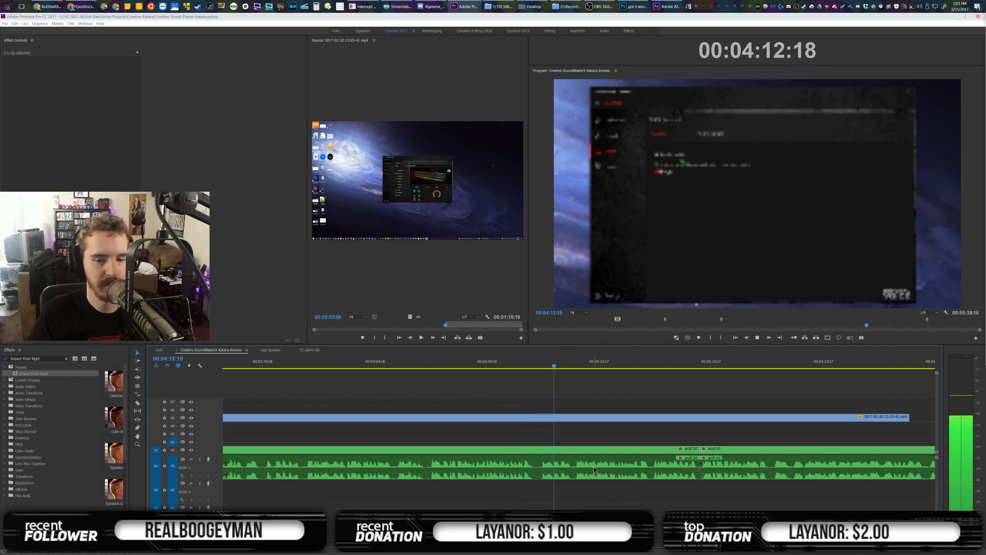
{"action": "scroll", "coordinate": [593, 466], "scroll_direction": "down", "scroll_amount": 2}
{"action": "scroll", "coordinate": [593, 466], "scroll_direction": "down", "scroll_amount": 3}
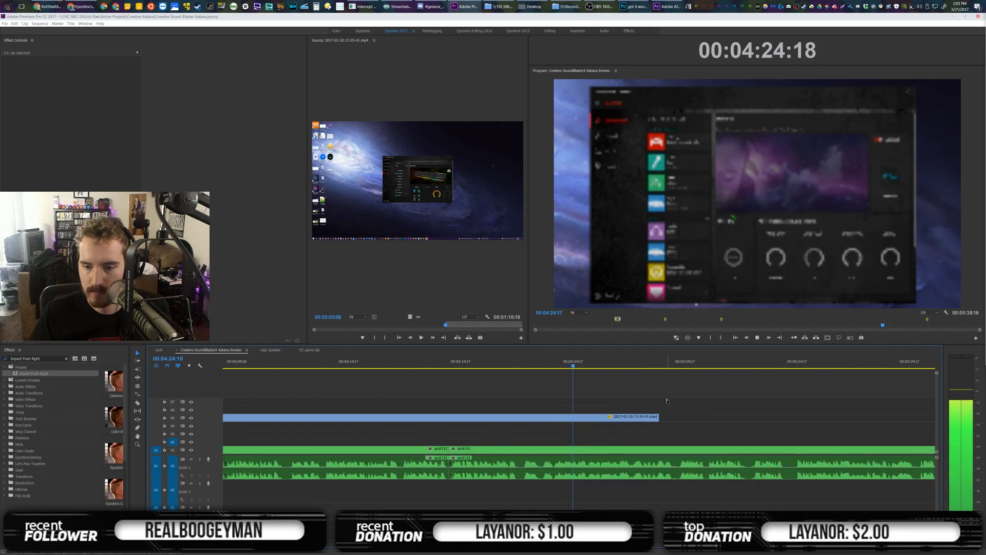
{"action": "left_click_drag", "start_coordinate": [661, 416], "coordinate": [607, 417]}
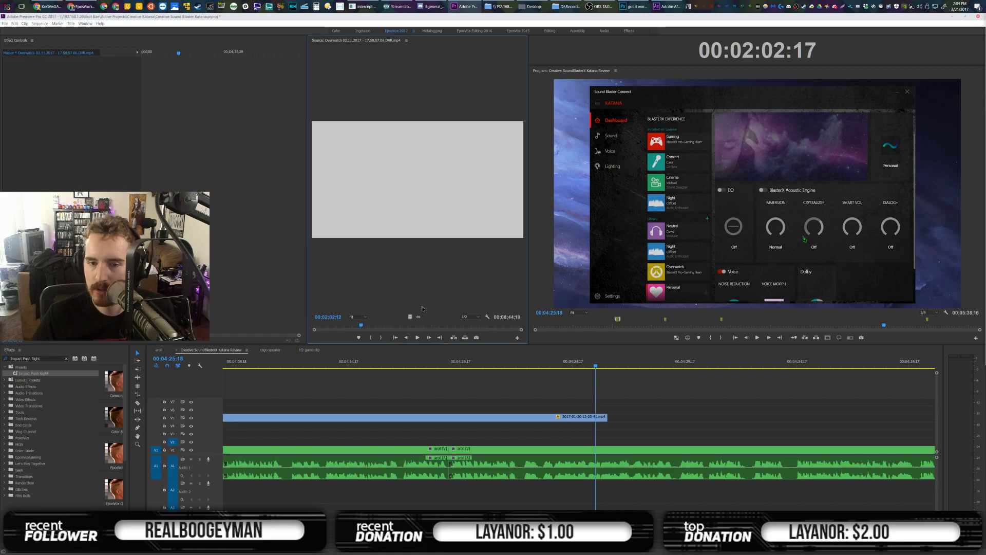
Mark an In point at 00:04:09:13 in the Overwatch gameplay footage and place it on V4 at 00:04:25:18
{"action": "left_click", "coordinate": [413, 325]}
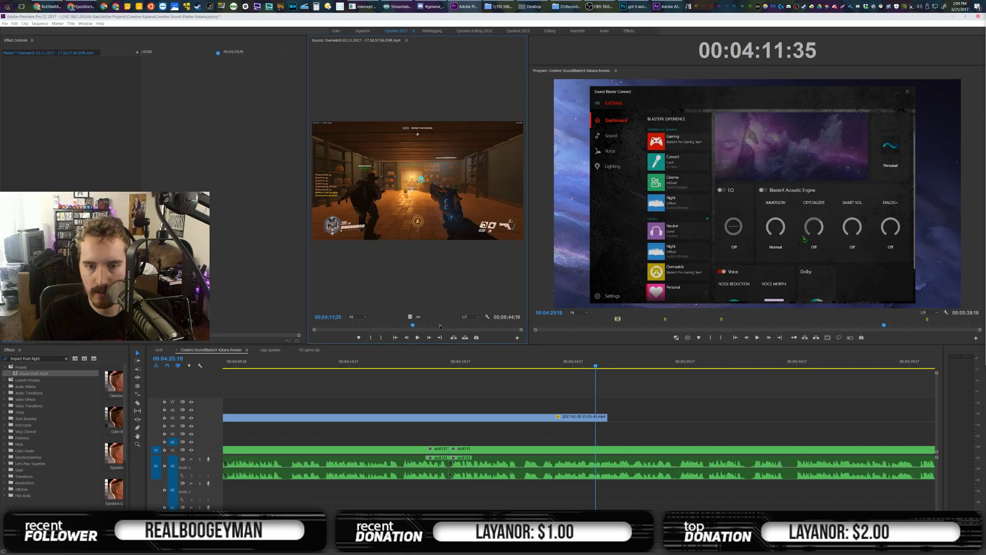
{"action": "left_click", "coordinate": [421, 326]}
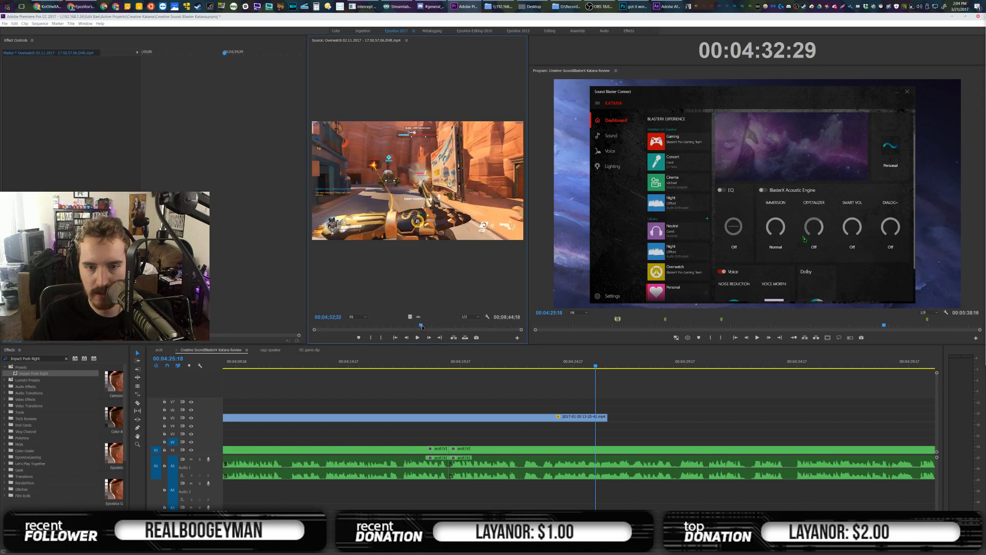
{"action": "left_click", "coordinate": [406, 325]}
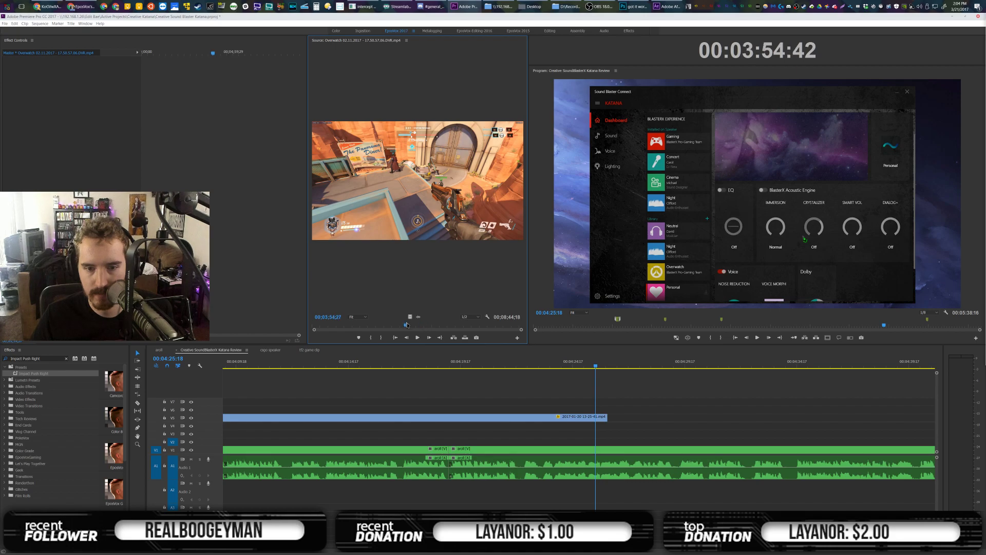
{"action": "left_click_drag", "start_coordinate": [407, 325], "coordinate": [411, 326]}
{"action": "key", "text": "i"}
{"action": "left_click_drag", "start_coordinate": [509, 359], "coordinate": [597, 425]}
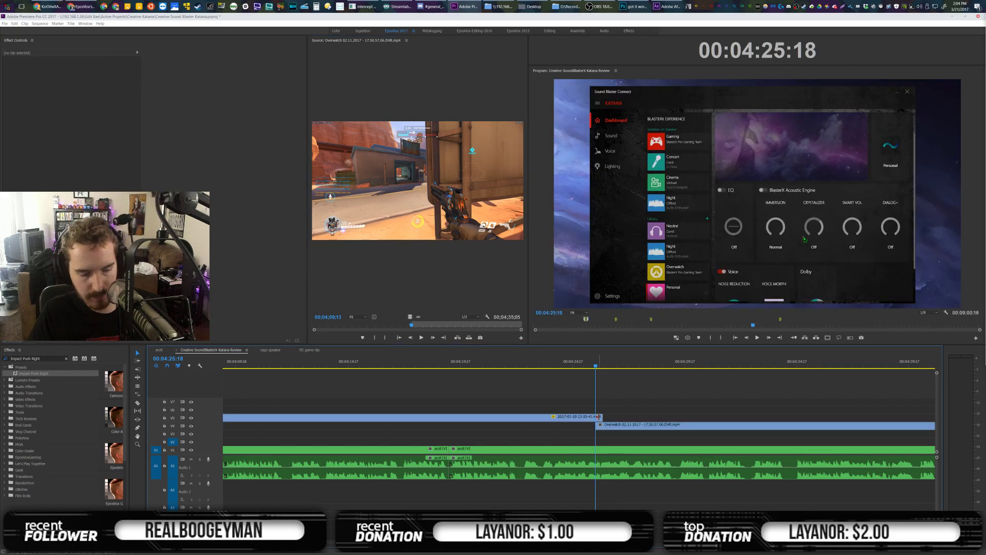
Apply the Wipe-Up transition preset to the end of the V5 recording over the Overwatch clip and play it back
{"action": "key", "text": "shift+7"}
{"action": "key", "text": "shift+f"}
{"action": "type", "text": "Wipe-Up"}
{"action": "left_click_drag", "start_coordinate": [26, 373], "coordinate": [599, 417]}
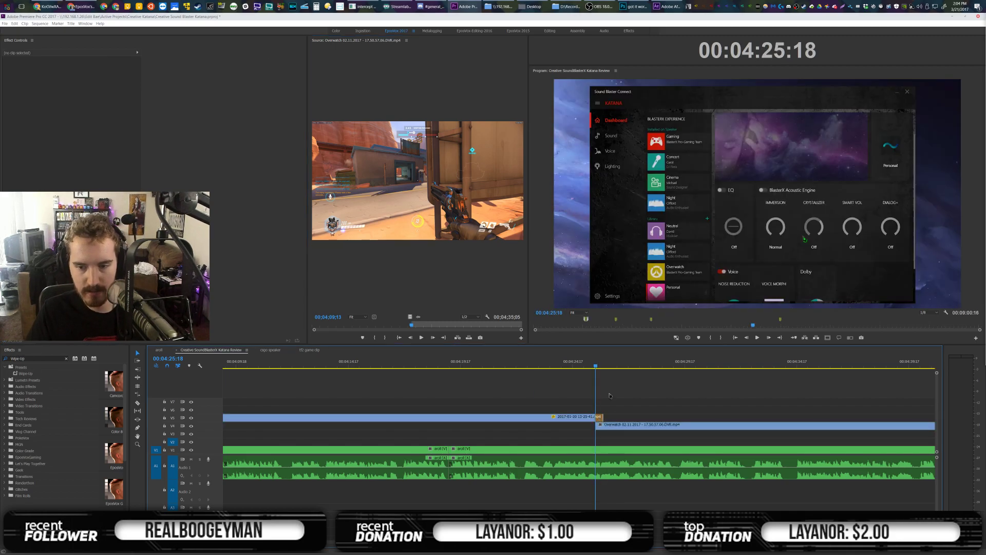
{"action": "key", "text": "space"}
{"action": "key", "text": "space"}
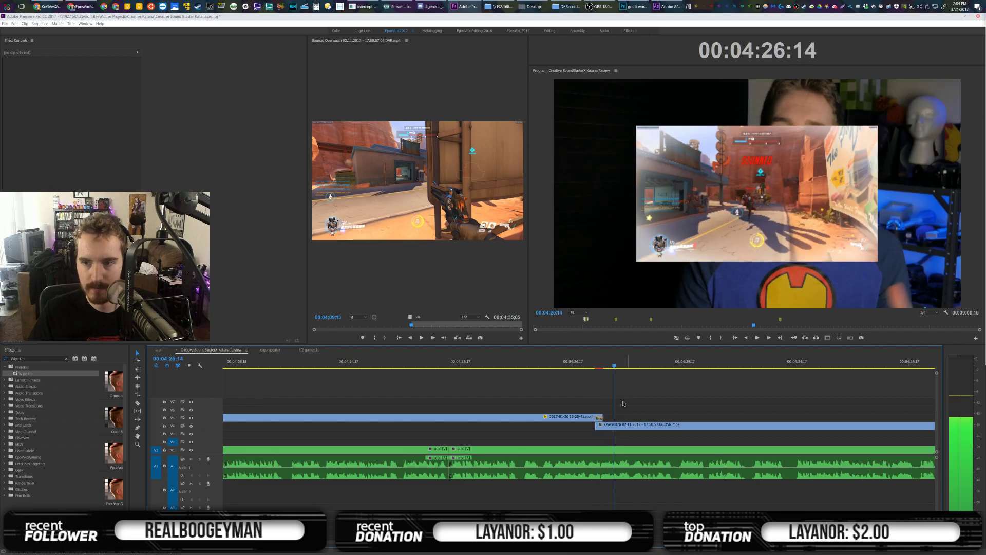
Extend the end of the V5 recording slightly and scale the Overwatch clip on V4 to fill the frame
{"action": "left_click_drag", "start_coordinate": [608, 418], "coordinate": [614, 428]}
{"action": "left_click", "coordinate": [614, 429]}
{"action": "key", "text": "shift+s"}
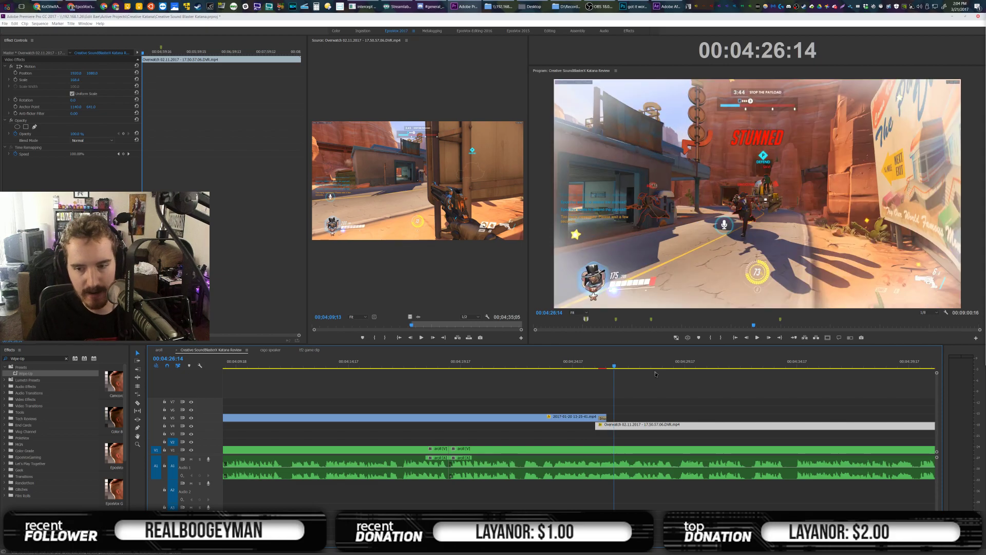
Play the gameplay section up to 00:04:45:12, split the Overwatch clip on V4 there and select its second portion
{"action": "left_click", "coordinate": [656, 384]}
{"action": "key", "text": "space"}
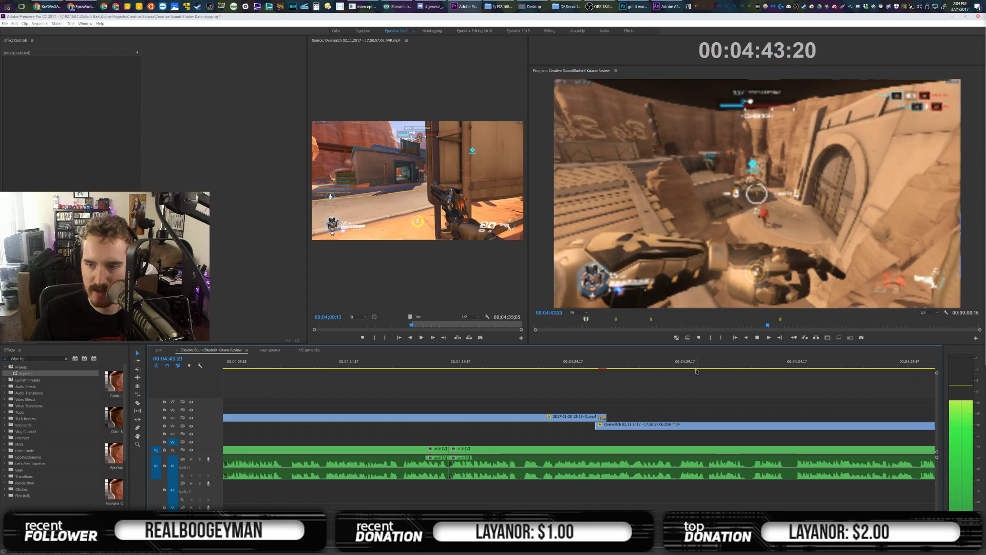
{"action": "key", "text": "space"}
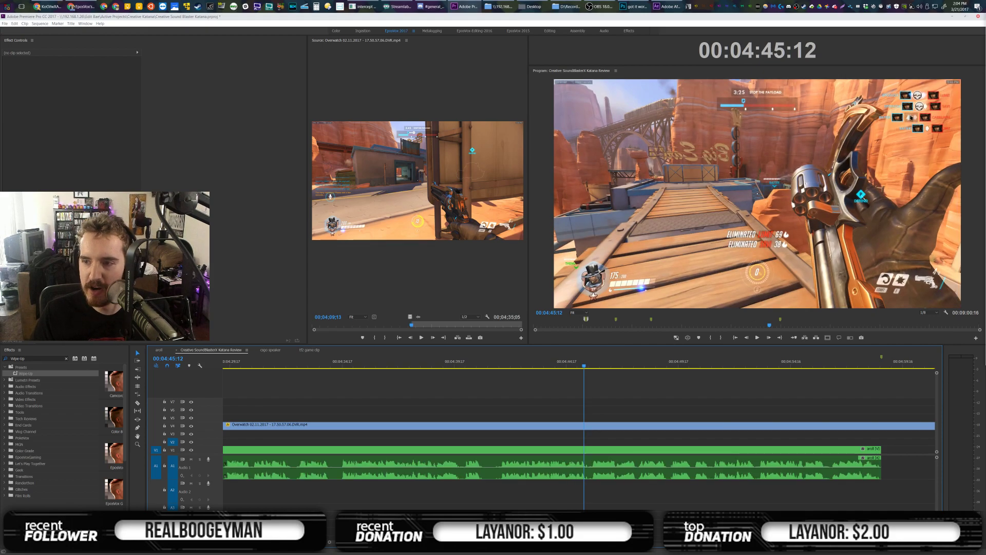
{"action": "key", "text": "grave"}
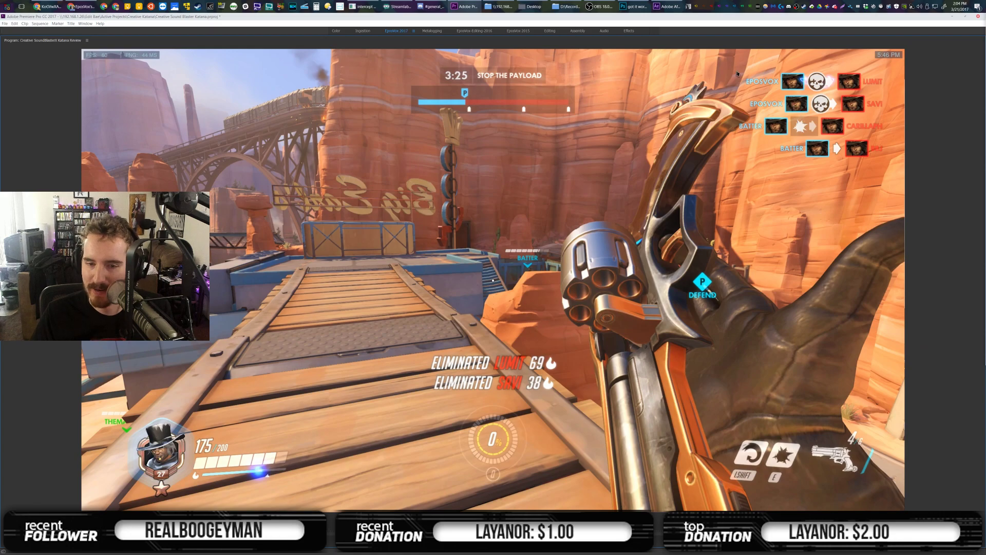
{"action": "key", "text": "grave"}
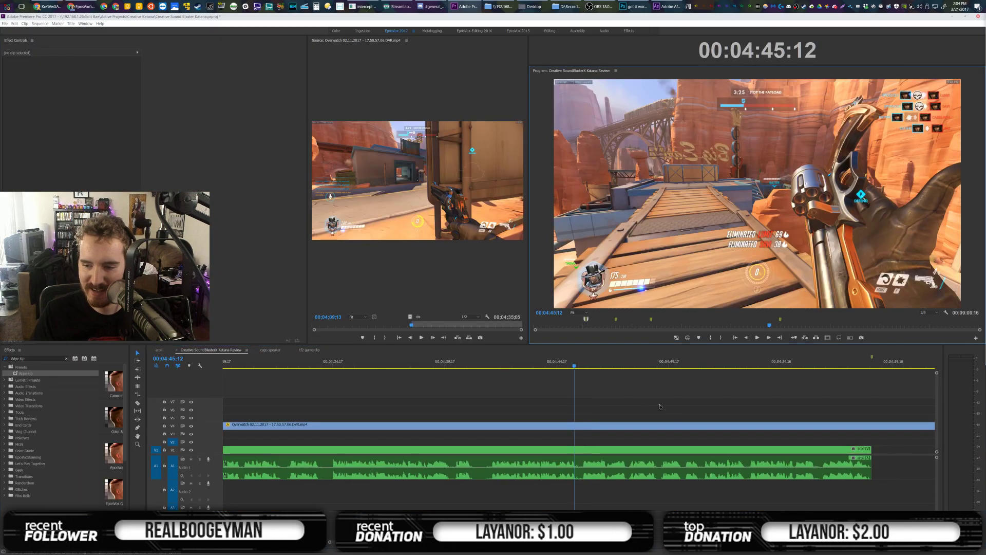
{"action": "scroll", "coordinate": [659, 407], "scroll_direction": "up", "scroll_amount": 1}
{"action": "scroll", "coordinate": [534, 390], "scroll_direction": "up", "scroll_amount": 8}
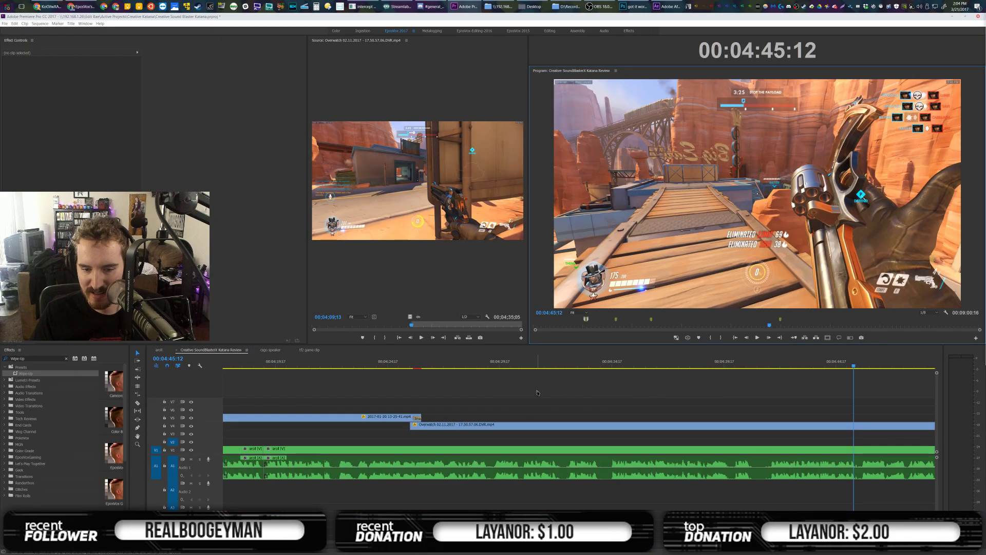
{"action": "scroll", "coordinate": [625, 394], "scroll_direction": "down", "scroll_amount": 4}
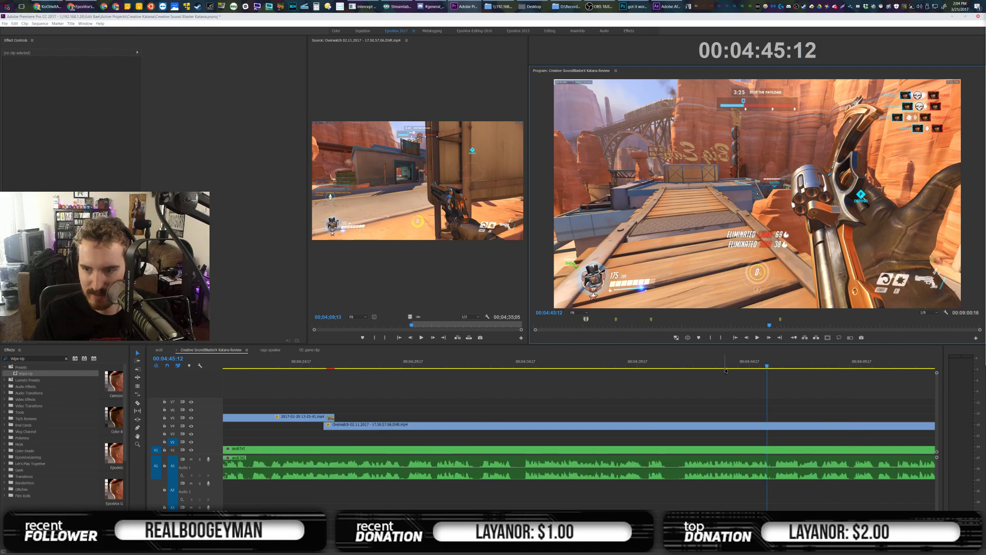
{"action": "left_click", "coordinate": [768, 426]}
{"action": "key", "text": "v"}
{"action": "left_click", "coordinate": [778, 430]}
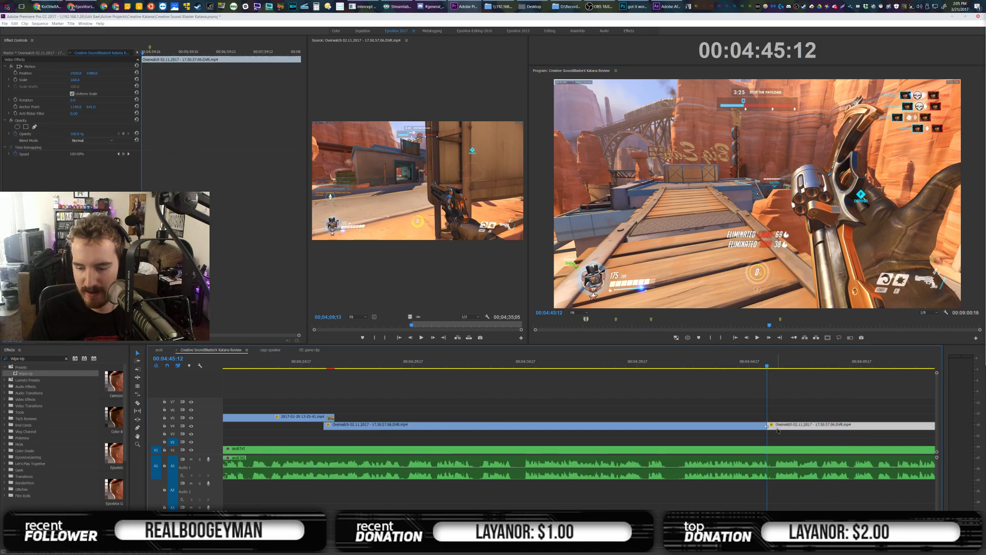
Delete the second portion of the Overwatch clip, add the Impact Flash transition to the end of the remaining V4 clip and play it back
{"action": "key", "text": "Delete"}
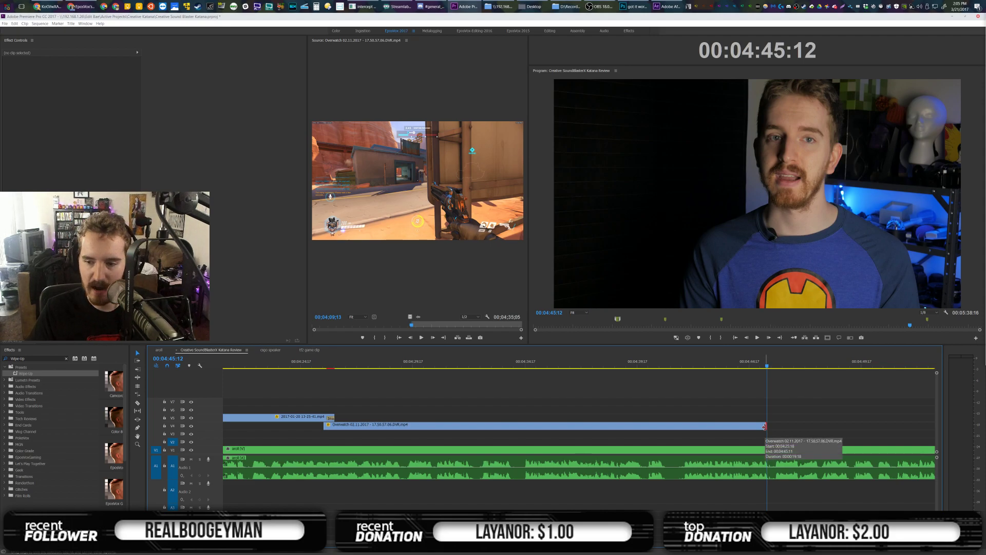
{"action": "type", "text": "Impact Flash"}
{"action": "left_click_drag", "start_coordinate": [16, 374], "coordinate": [765, 427]}
{"action": "left_click", "coordinate": [751, 366]}
{"action": "key", "text": "space"}
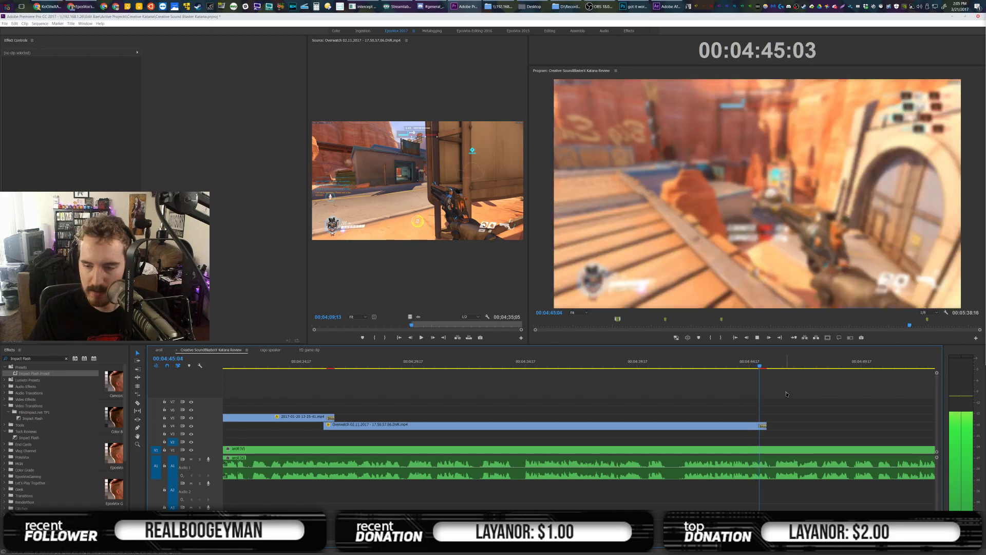
Place the MVI_1337.MP4 clip on V3 in the gap after the presenter clip, retrying the placement once
{"action": "scroll", "coordinate": [707, 402], "scroll_direction": "down", "scroll_amount": 5}
{"action": "scroll", "coordinate": [707, 402], "scroll_direction": "down", "scroll_amount": 3}
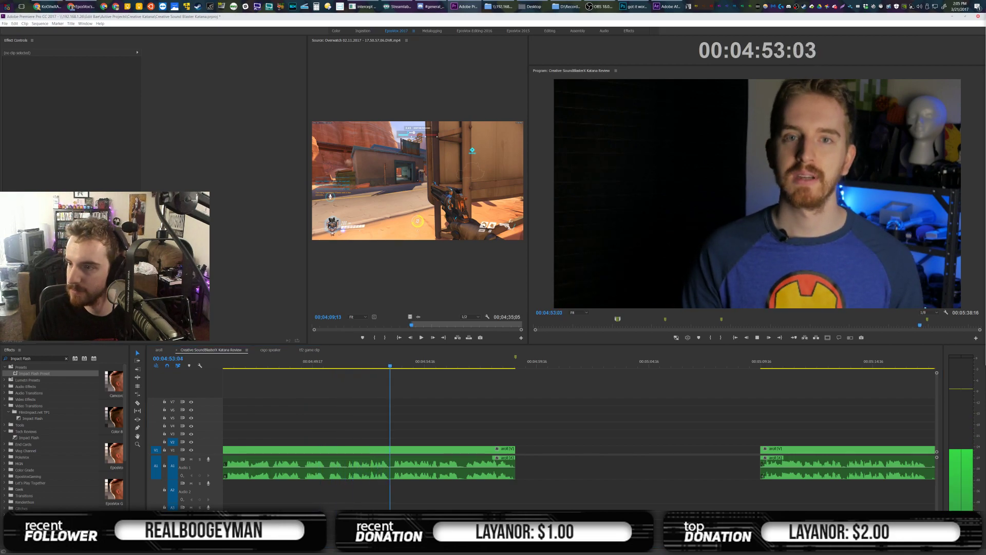
{"action": "left_click_drag", "start_coordinate": [985, 154], "coordinate": [511, 444]}
{"action": "key", "text": "ctrl+z"}
{"action": "left_click_drag", "start_coordinate": [985, 205], "coordinate": [558, 434]}
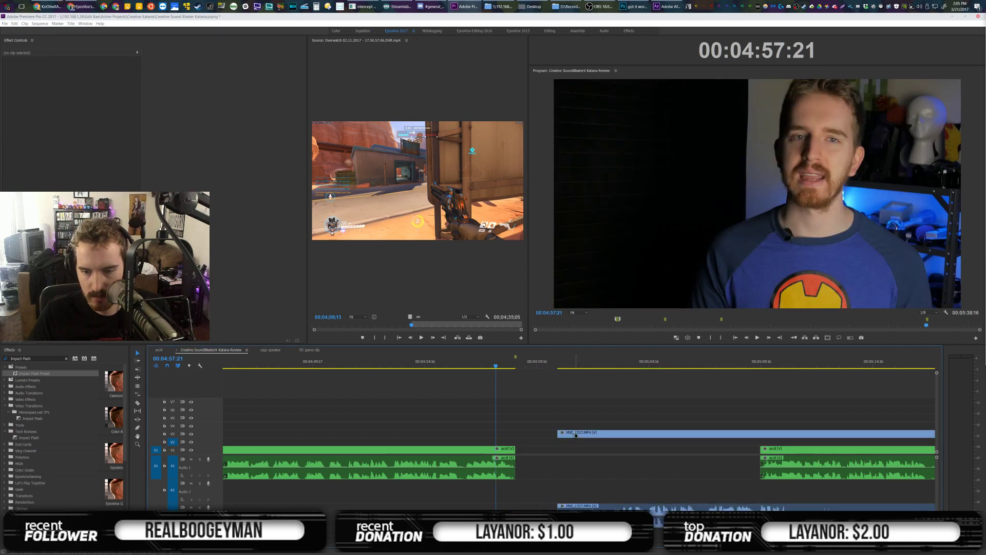
Add the Glitch Trans preset to the start of MVI_1337.MP4 and move the clip to start at 00:04:57:21
{"action": "left_click", "coordinate": [568, 436]}
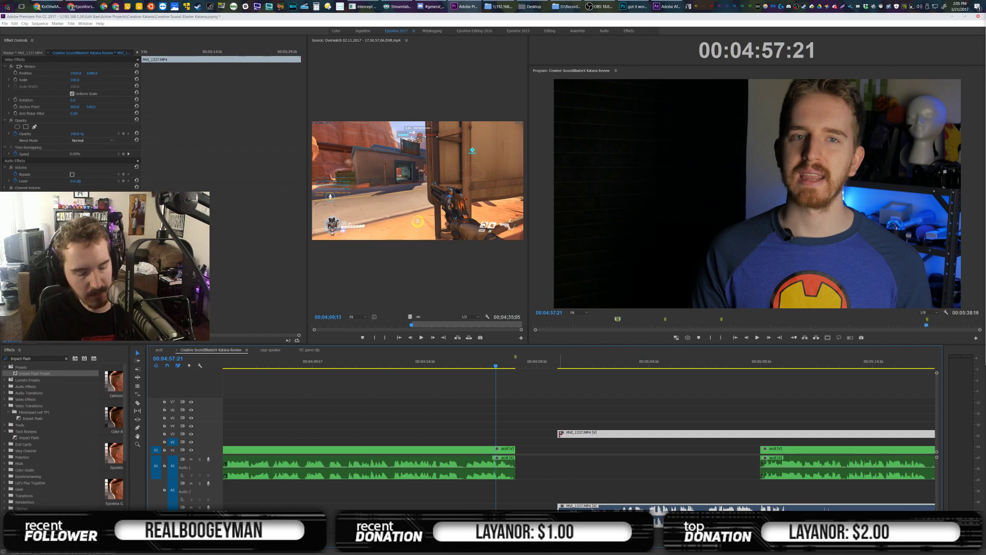
{"action": "key", "text": "ctrl+d"}
{"action": "key", "text": "ctrl+shift+d"}
{"action": "key", "text": "shift+f"}
{"action": "left_click", "coordinate": [559, 436]}
{"action": "left_click_drag", "start_coordinate": [569, 436], "coordinate": [526, 437]}
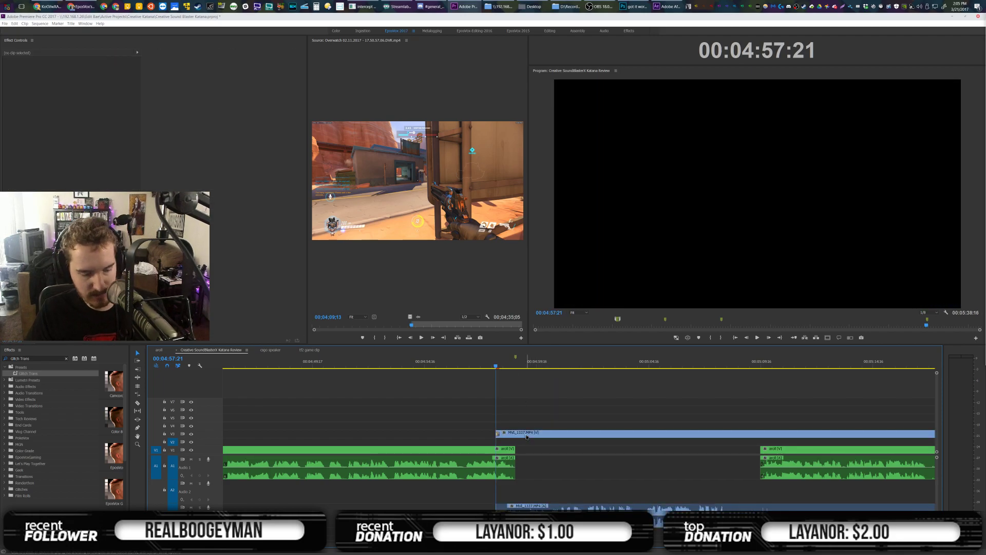
Scale the MVI_1337.MP4 clip on V3 to fill the frame and play back its glitch transition
{"action": "left_click", "coordinate": [526, 436]}
{"action": "key", "text": "shift+s"}
{"action": "left_click", "coordinate": [527, 396]}
{"action": "key", "text": "space"}
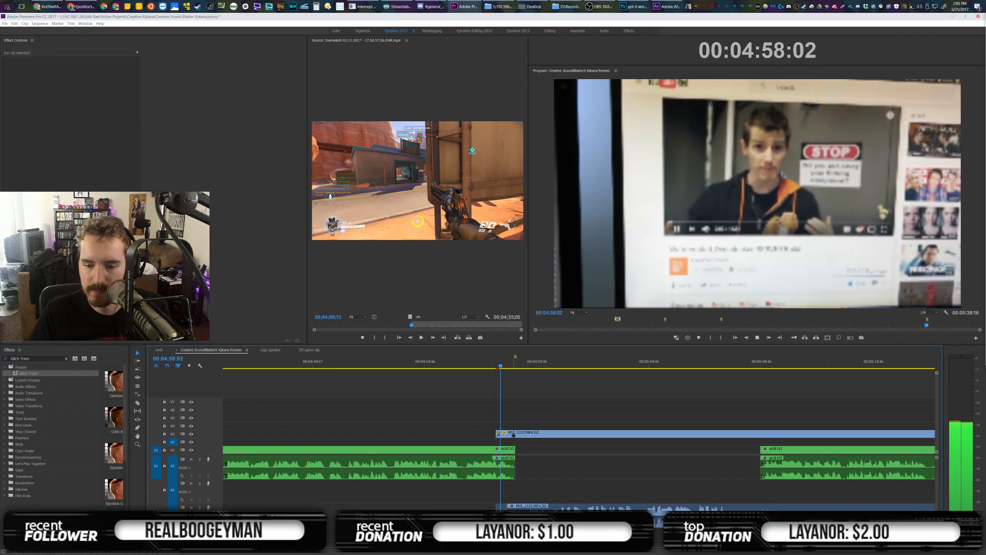
Shift MVI_1337.MP4 about ten frames later and replay the cut from the presenter footage
{"action": "key", "text": "space"}
{"action": "left_click_drag", "start_coordinate": [517, 436], "coordinate": [526, 434]}
{"action": "left_click", "coordinate": [502, 362]}
{"action": "left_click", "coordinate": [520, 374]}
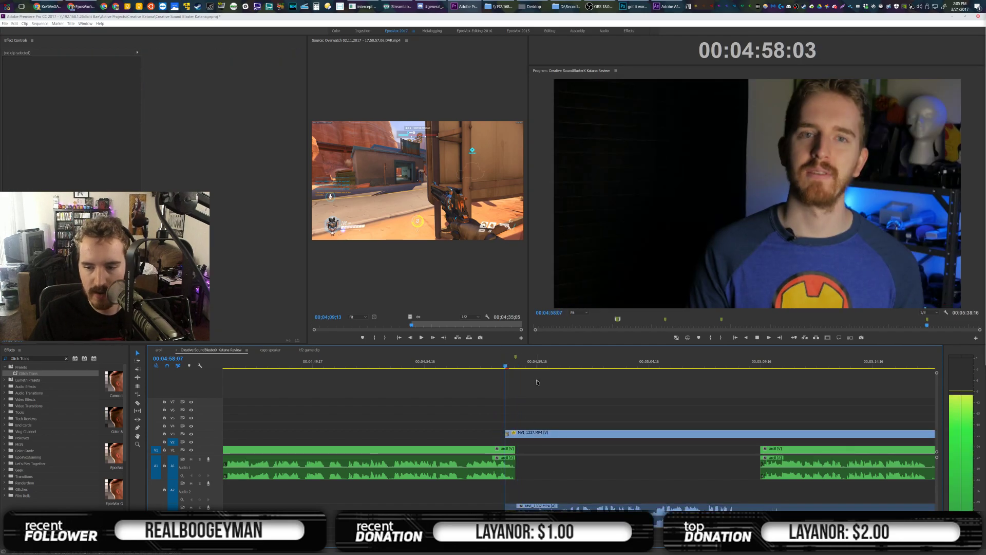
{"action": "key", "text": "space"}
Play through MVI_1337.MP4 and move the final presenter clip and Subscribe.mov graphic past the end of it
{"action": "scroll", "coordinate": [606, 397], "scroll_direction": "down", "scroll_amount": 8}
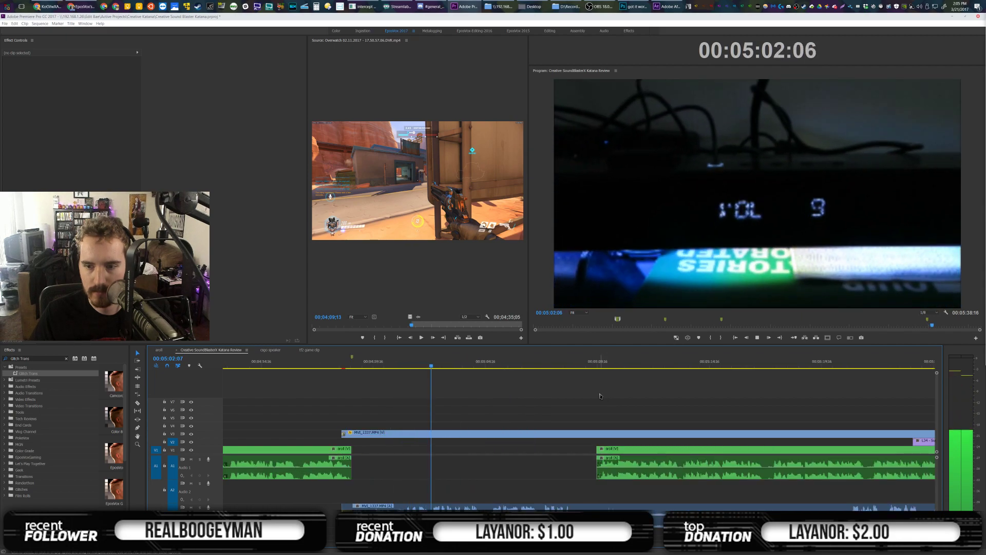
{"action": "scroll", "coordinate": [599, 396], "scroll_direction": "down", "scroll_amount": 3}
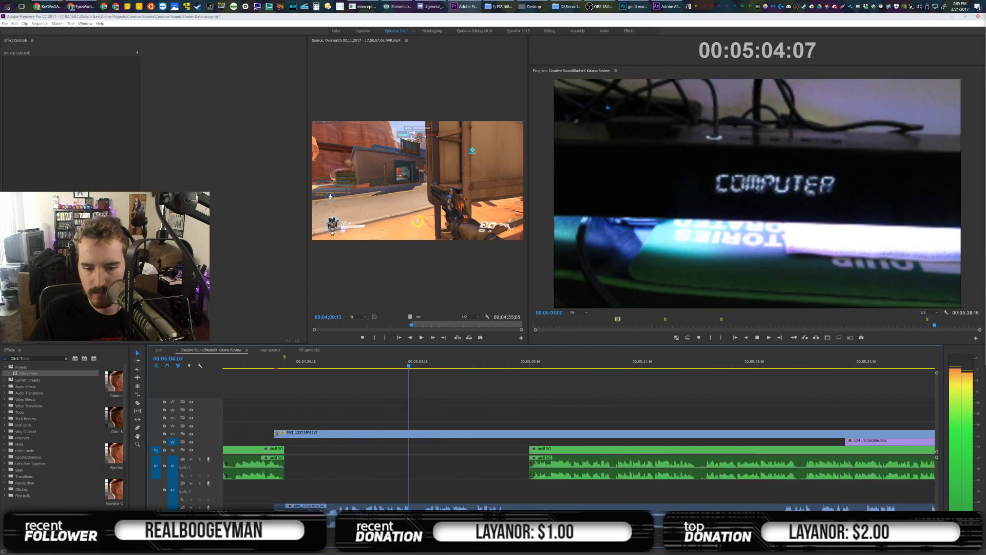
{"action": "key", "text": "minus"}
{"action": "key", "text": "minus"}
{"action": "key", "text": "minus"}
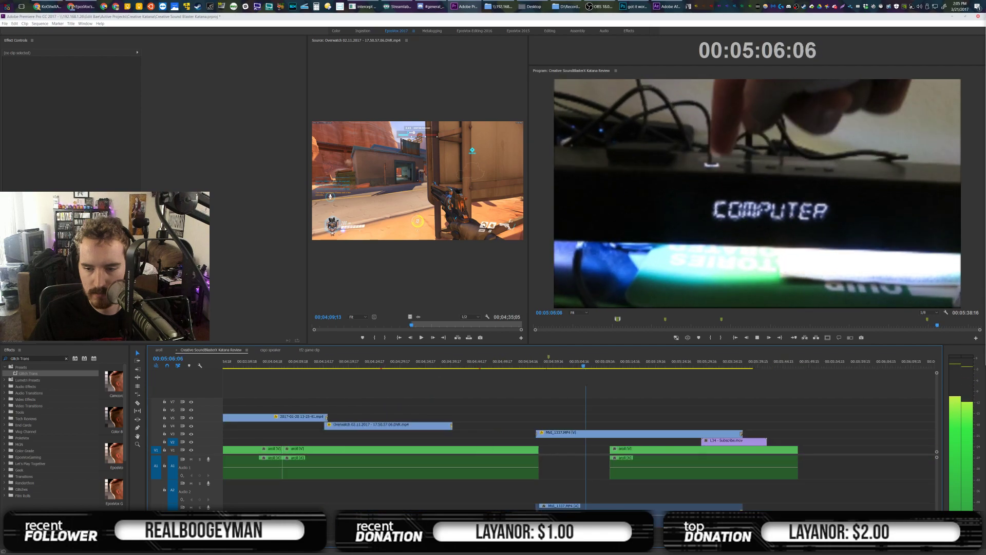
{"action": "key", "text": "space"}
{"action": "left_click_drag", "start_coordinate": [731, 428], "coordinate": [712, 449]}
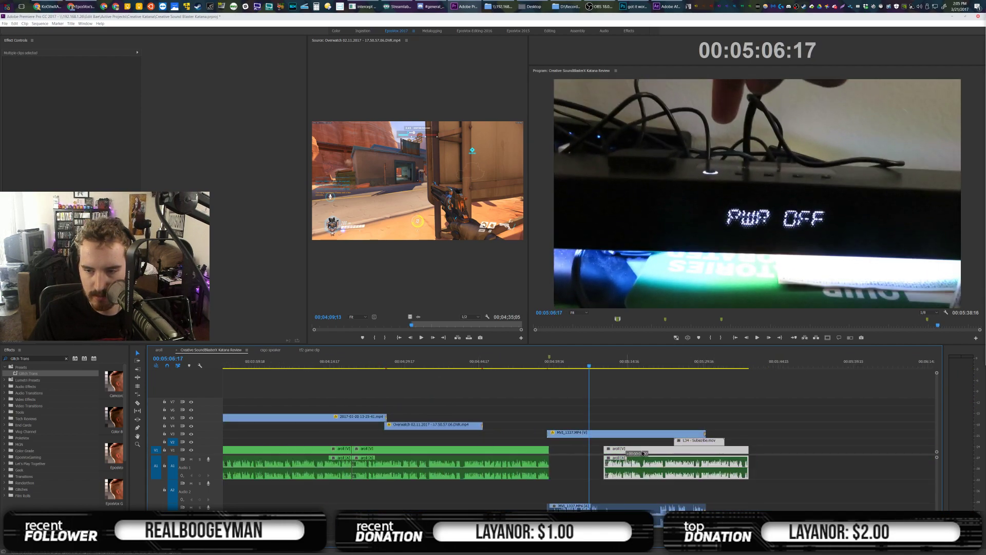
{"action": "left_click_drag", "start_coordinate": [643, 452], "coordinate": [805, 453]}
{"action": "key", "text": "space"}
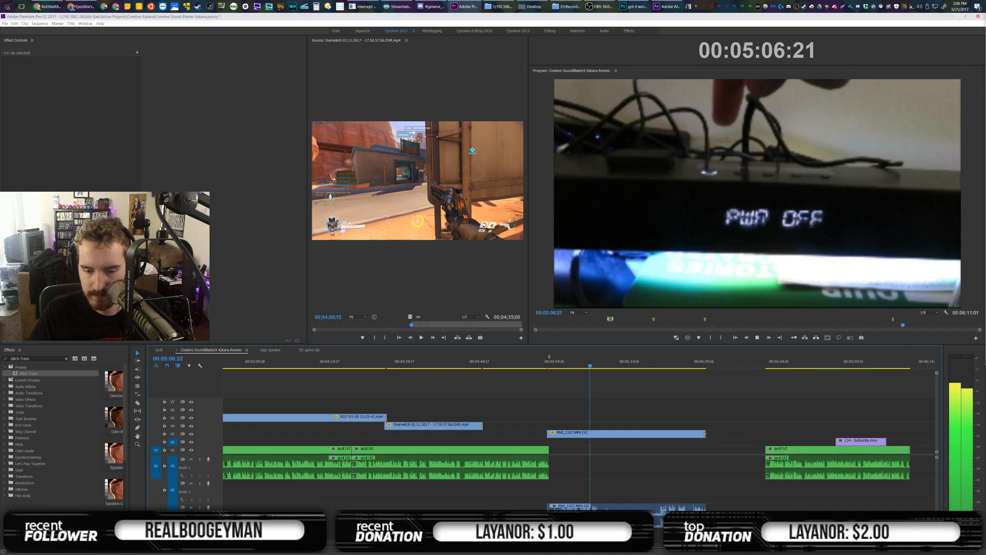
Split MVI_1337.MP4 at 00:05:08:15 and about 00:05:20, and trim the middle portion down to 10 frames
{"action": "key", "text": "equal"}
{"action": "key", "text": "equal"}
{"action": "key", "text": "equal"}
{"action": "key", "text": "space"}
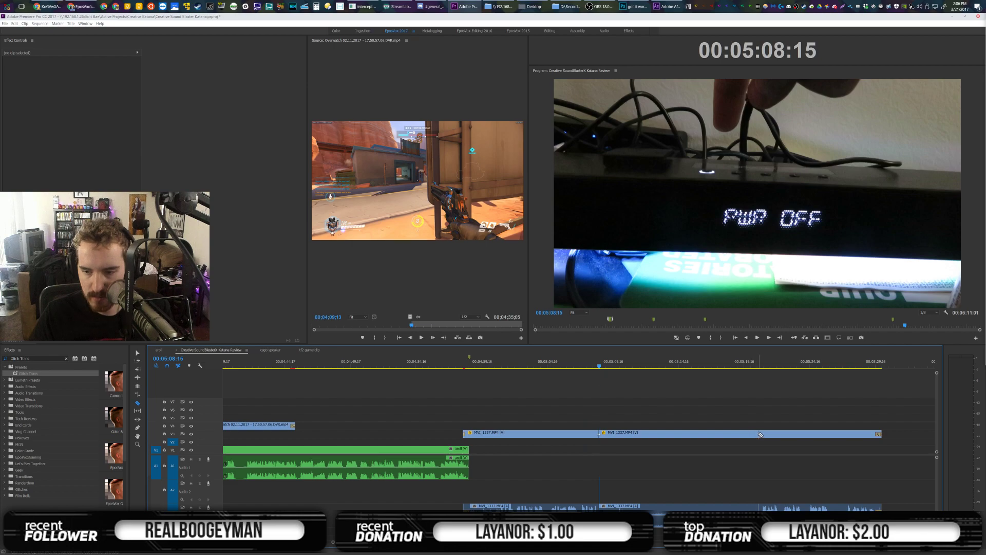
{"action": "left_click", "coordinate": [683, 434]}
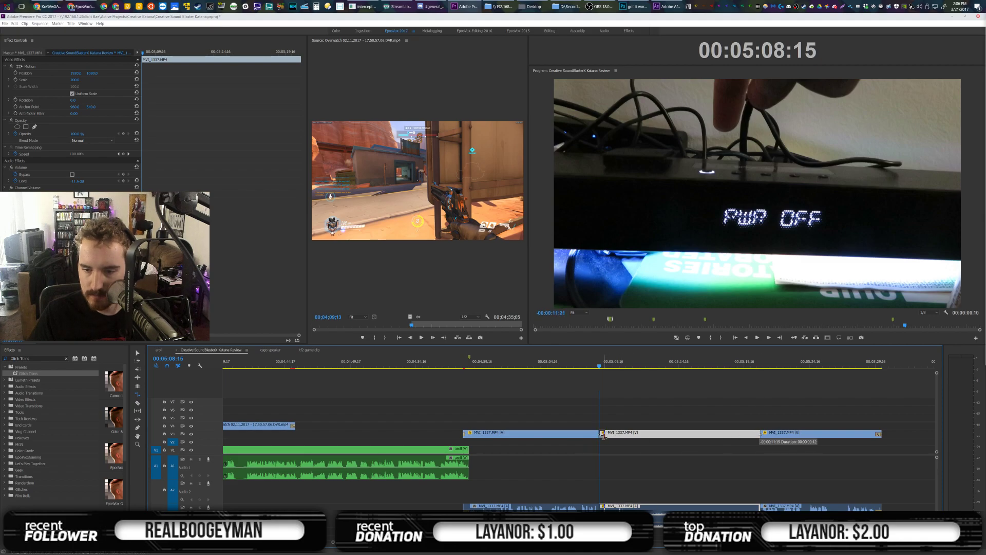
{"action": "left_click_drag", "start_coordinate": [604, 436], "coordinate": [604, 436]}
{"action": "key", "text": "v"}
{"action": "key", "text": "space"}
{"action": "right_click", "coordinate": [602, 435]}
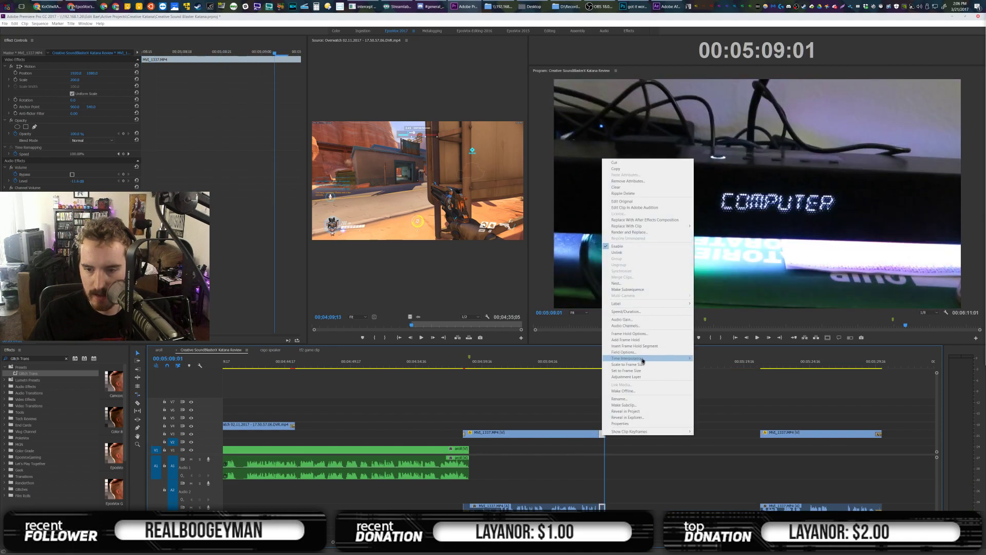
{"action": "left_click", "coordinate": [572, 364]}
Ripple delete the gap between the MVI_1337.MP4 portions, save the project and play back the join
{"action": "left_click", "coordinate": [618, 434]}
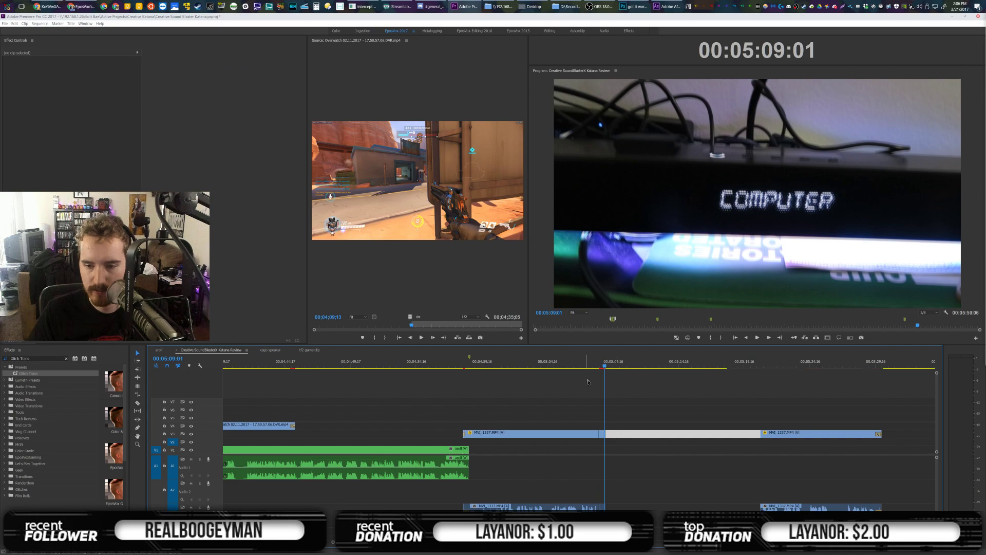
{"action": "key", "text": "Delete"}
{"action": "key", "text": "ctrl+s"}
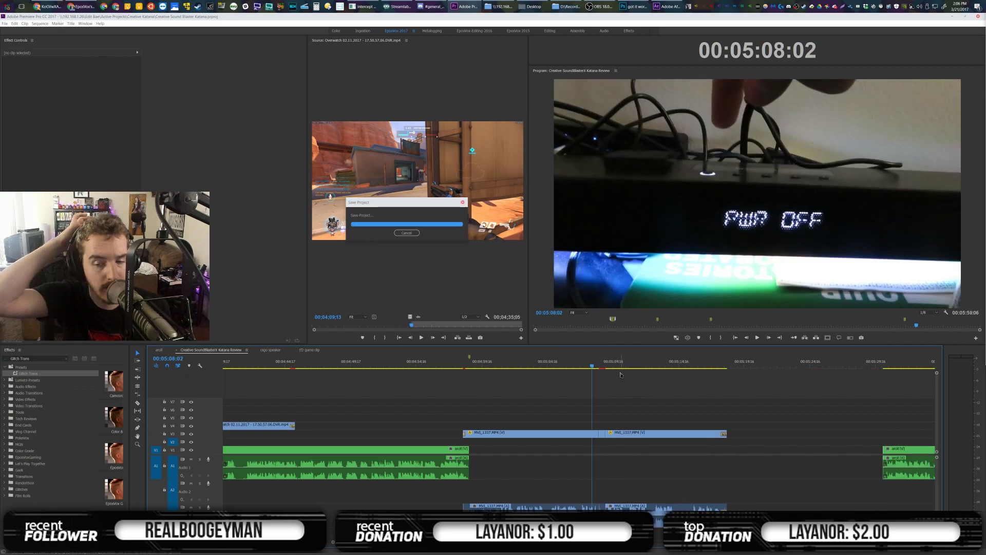
{"action": "key", "text": "space"}
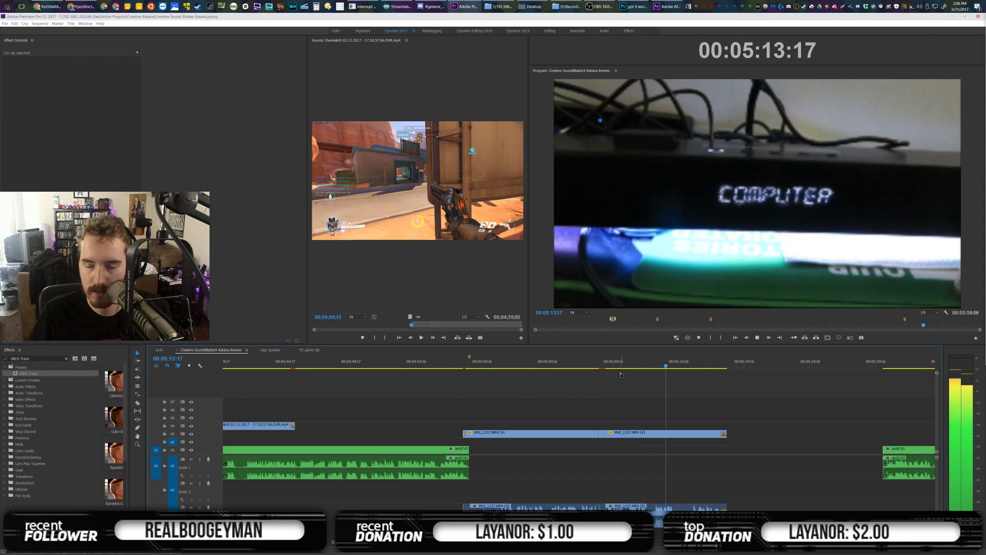
{"action": "key", "text": "space"}
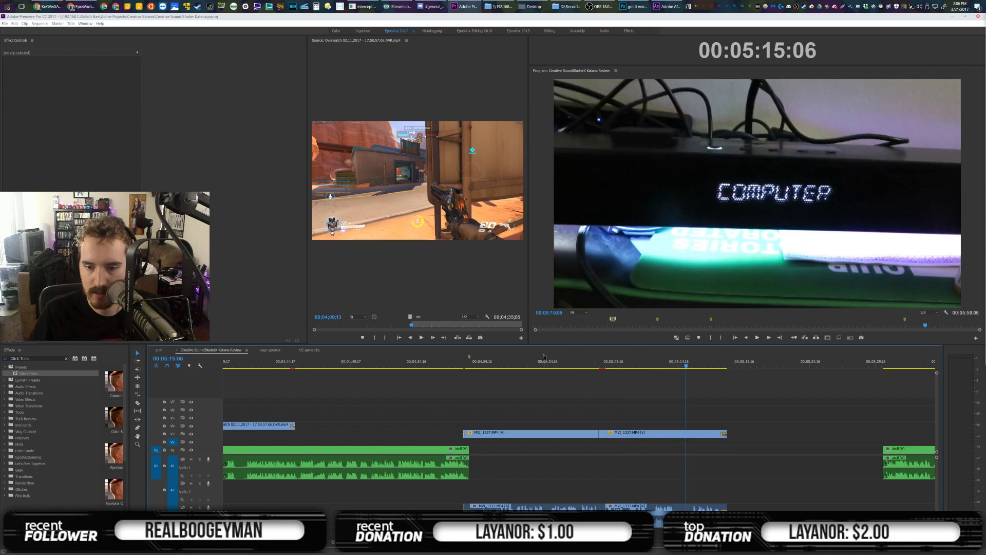
Move the final presenter clip on V1 back to start at 00:05:17:21, under the end of the V3 clip
{"action": "left_click", "coordinate": [533, 363]}
{"action": "key", "text": "space"}
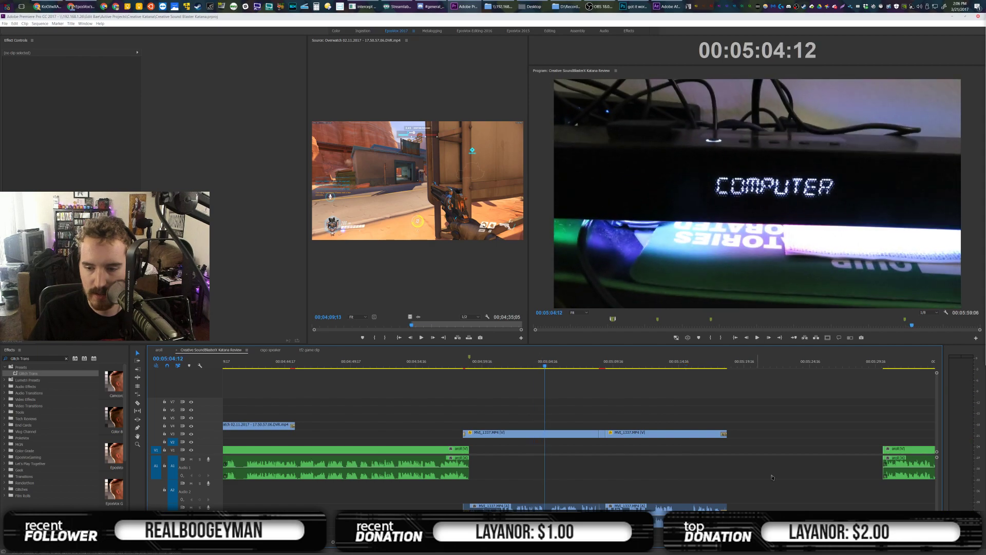
{"action": "left_click_drag", "start_coordinate": [897, 451], "coordinate": [734, 451]}
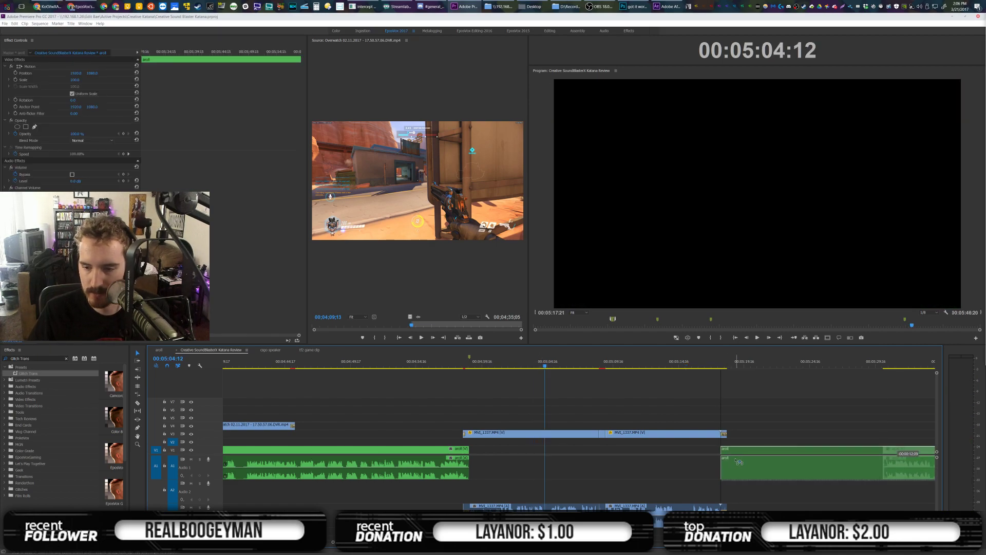
{"action": "left_click", "coordinate": [717, 365]}
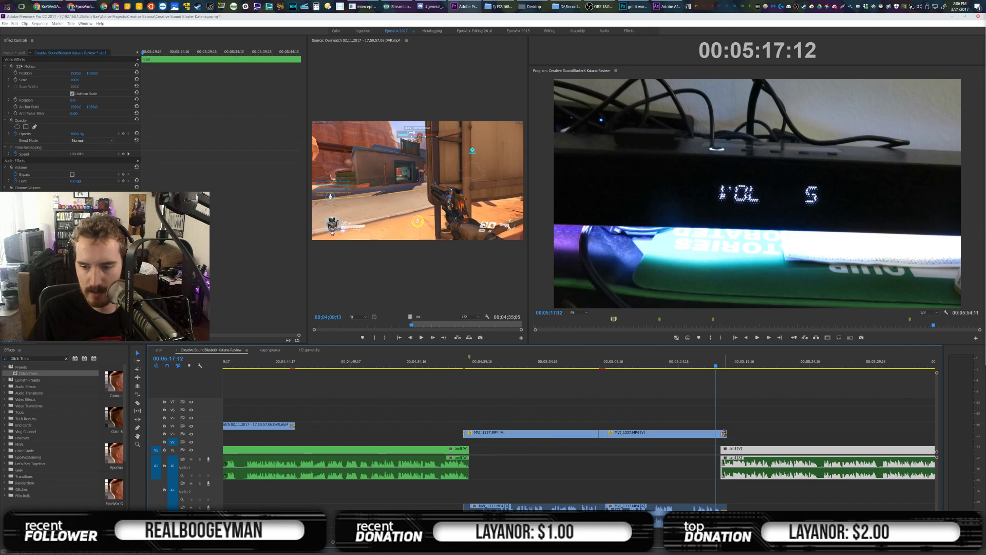
Replace the Additive Dissolve at the end of the V3 clip with the Impact Glitch transition
{"action": "left_click", "coordinate": [724, 434]}
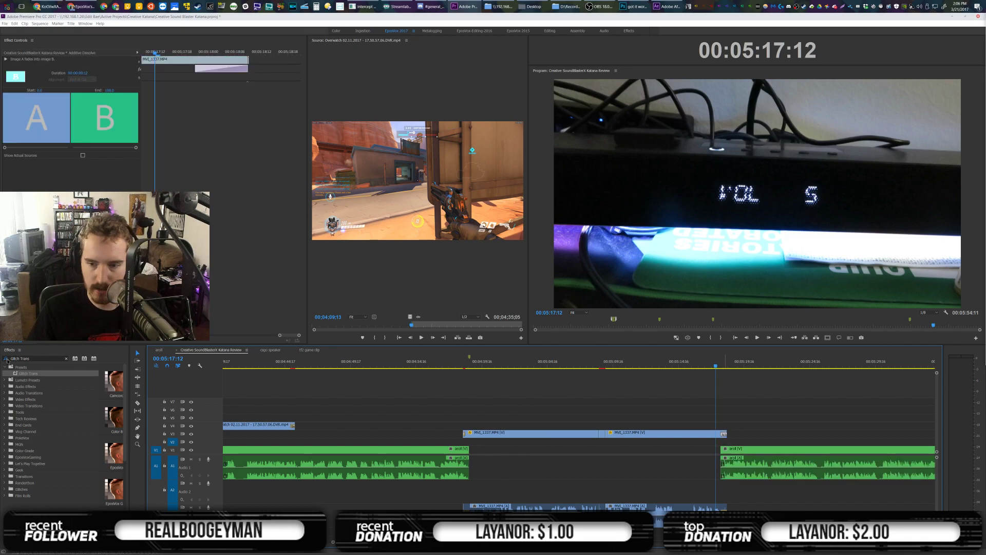
{"action": "left_click_drag", "start_coordinate": [23, 373], "coordinate": [724, 433]}
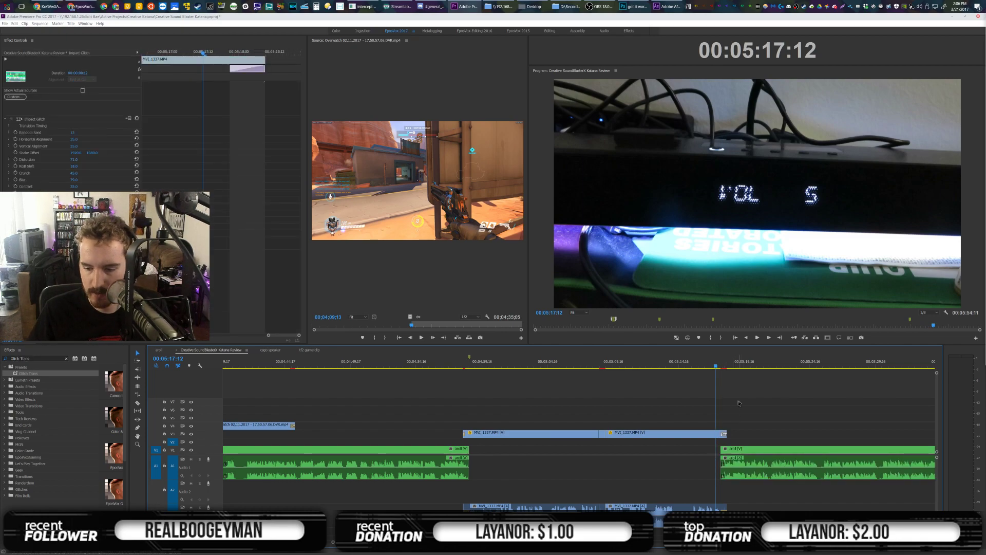
{"action": "left_click", "coordinate": [739, 403]}
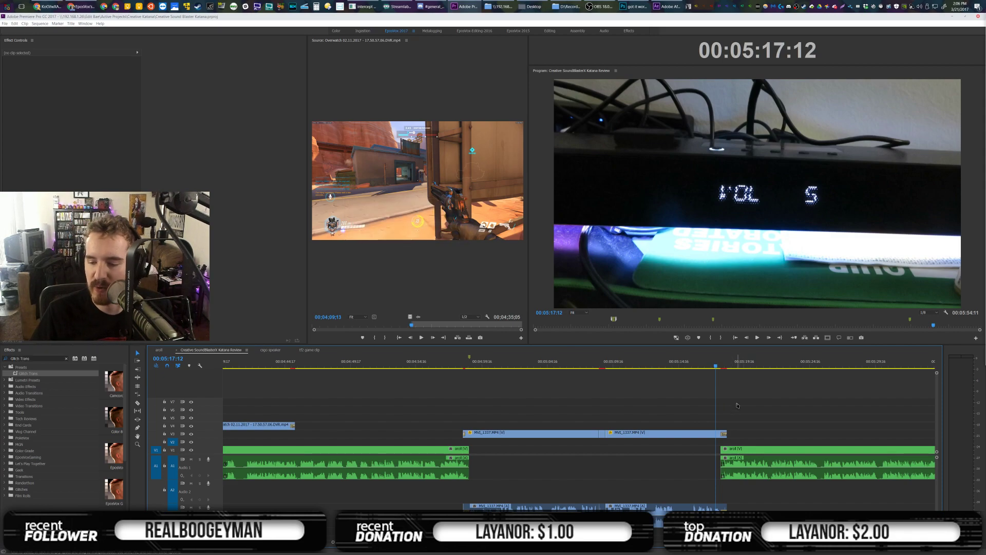
{"action": "key", "text": "alt+Tab"}
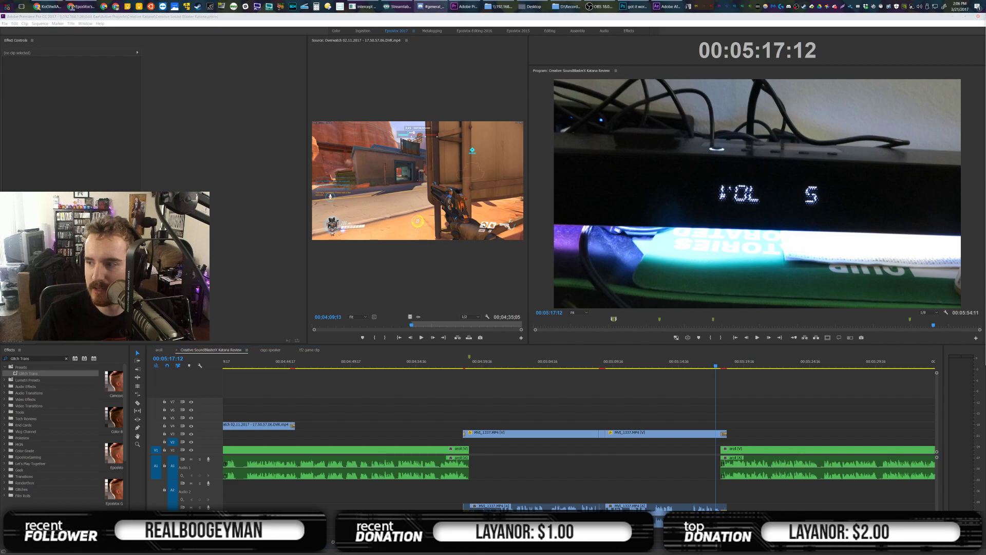
{"action": "left_click", "coordinate": [802, 404]}
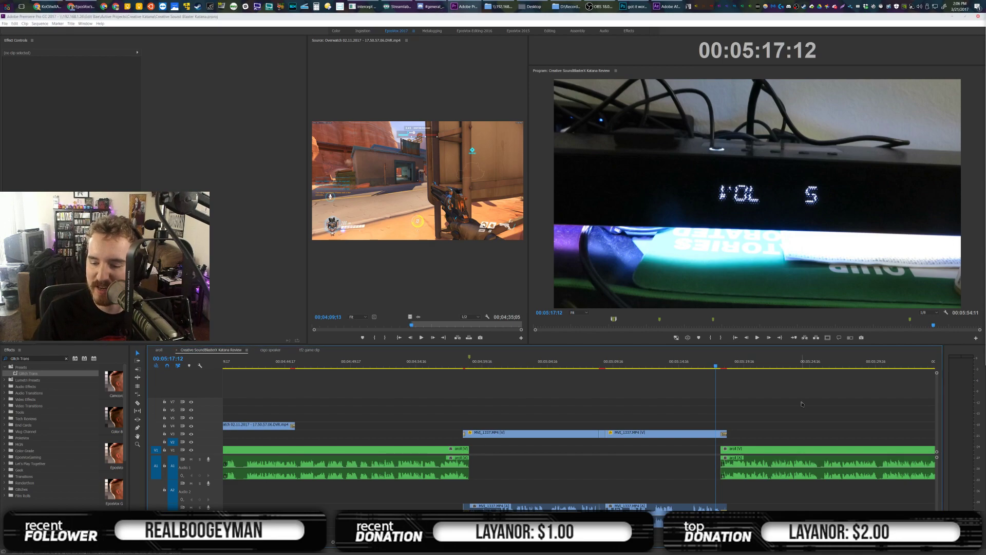
{"action": "key", "text": "alt+Tab"}
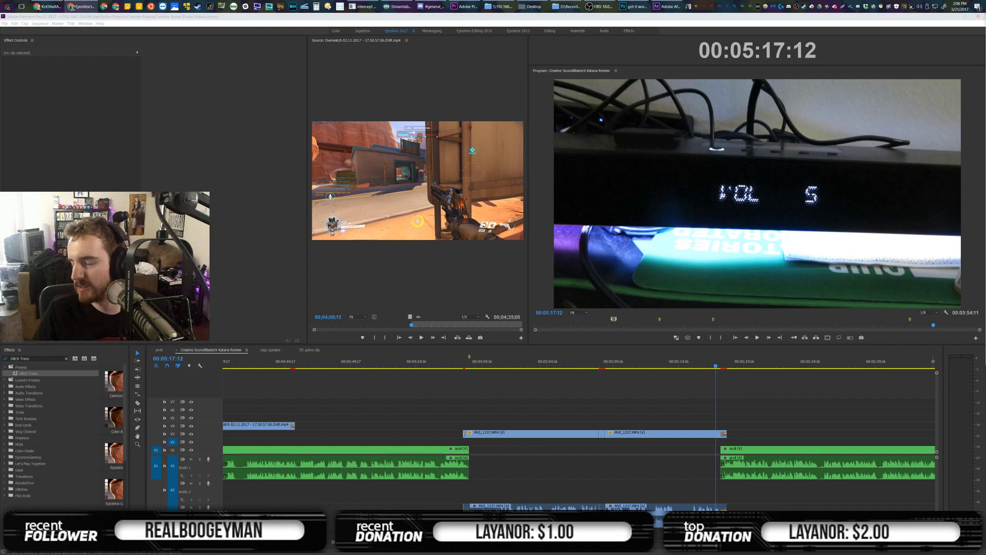
Play into the final presenter section and move the Subscribe.mov graphic on V2 about 11 seconds earlier
{"action": "left_click", "coordinate": [780, 392]}
{"action": "key", "text": "space"}
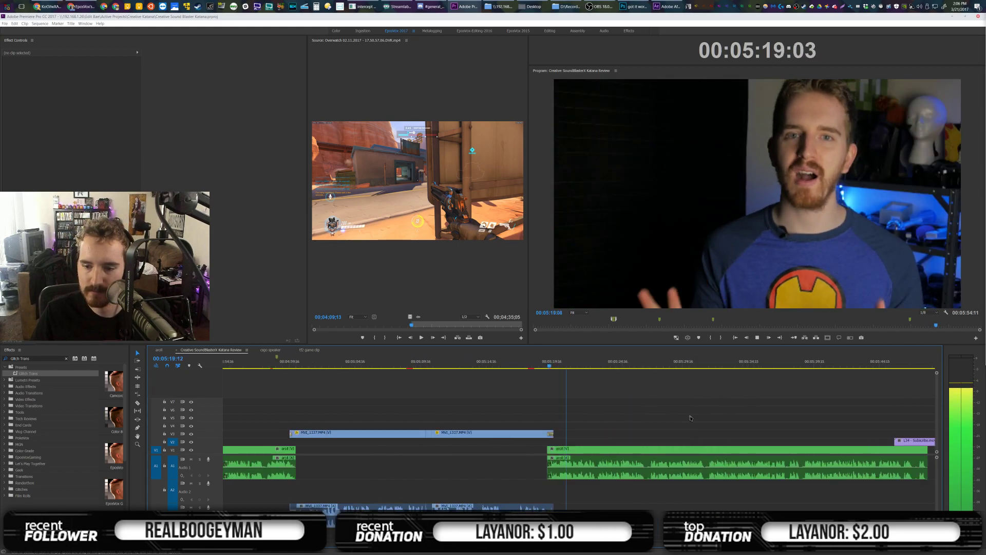
{"action": "left_click_drag", "start_coordinate": [681, 442], "coordinate": [539, 444]}
{"action": "left_click", "coordinate": [835, 379]}
{"action": "key", "text": "space"}
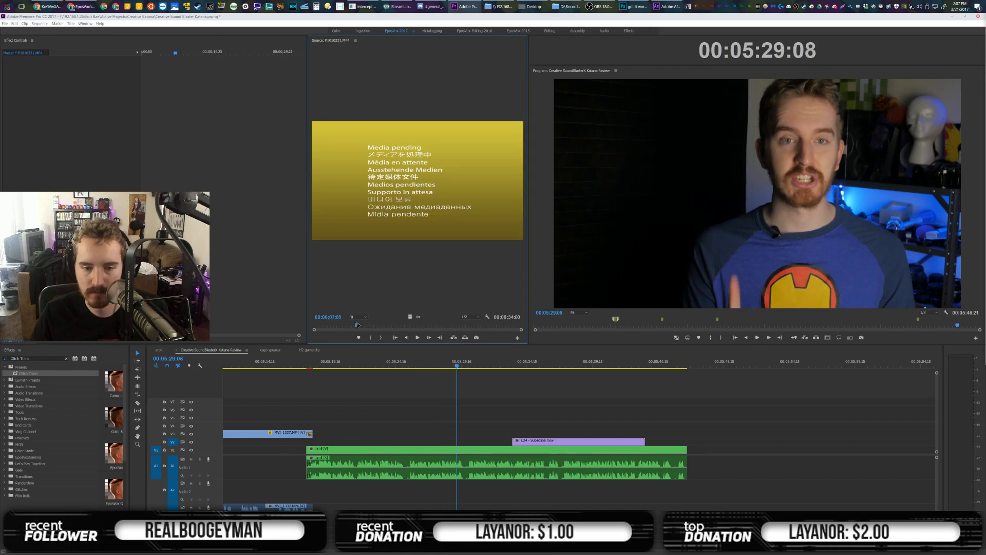
Mark an In point at about 00:00:07 in the soundbar button footage and place its video on V3 at about 00:05:24
{"action": "key", "text": "i"}
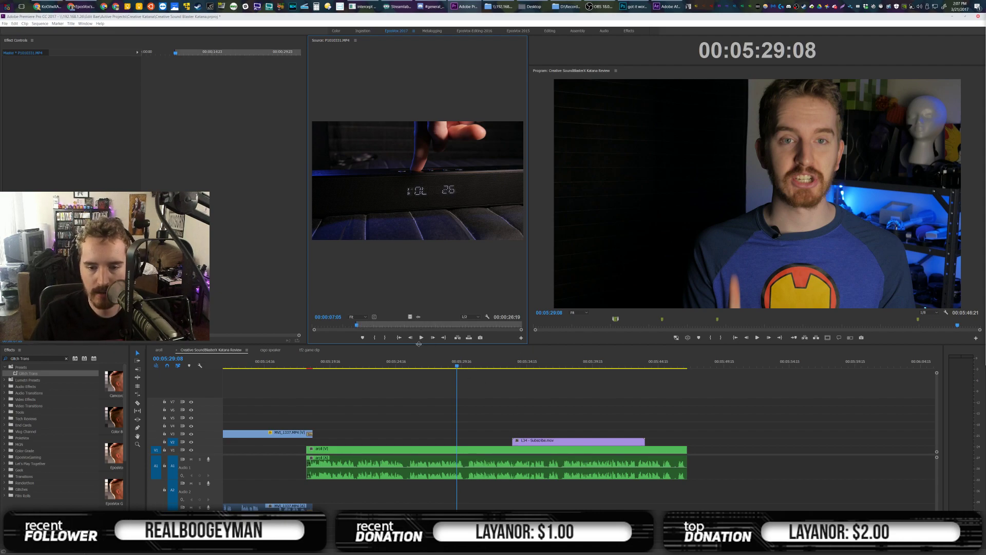
{"action": "left_click_drag", "start_coordinate": [410, 317], "coordinate": [386, 435]}
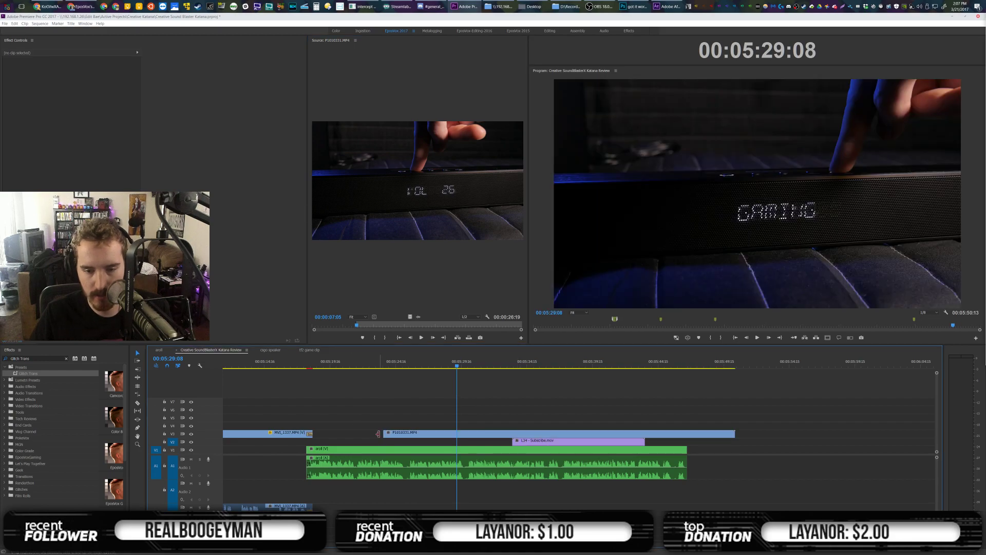
Add the Impact Flash transition to the start of the soundbar button clip on V3 and play it back
{"action": "type", "text": "Impact Flash"}
{"action": "left_click_drag", "start_coordinate": [35, 374], "coordinate": [387, 434]}
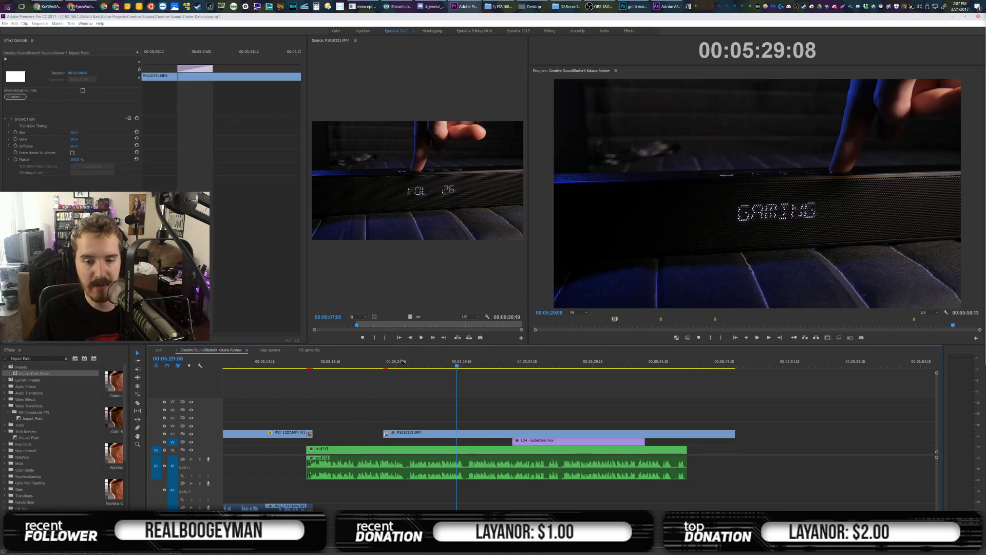
{"action": "left_click", "coordinate": [396, 362]}
{"action": "left_click", "coordinate": [437, 380]}
{"action": "key", "text": "space"}
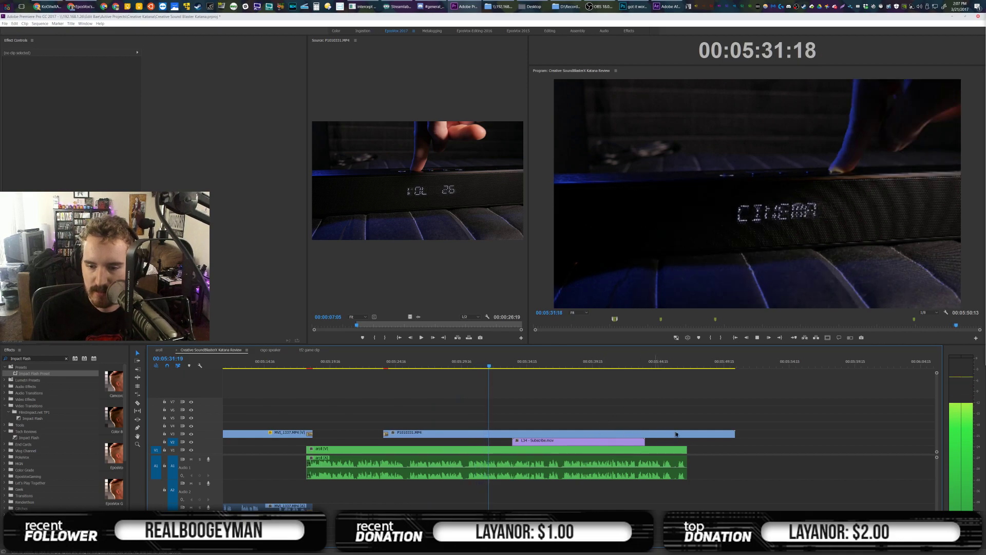
Trim the soundbar button clip on V3 to end at about 00:05:33 with a transition, and shift Subscribe.mov just after it
{"action": "key", "text": "space"}
{"action": "left_click_drag", "start_coordinate": [591, 444], "coordinate": [599, 444]}
{"action": "left_click_drag", "start_coordinate": [537, 426], "coordinate": [513, 434]}
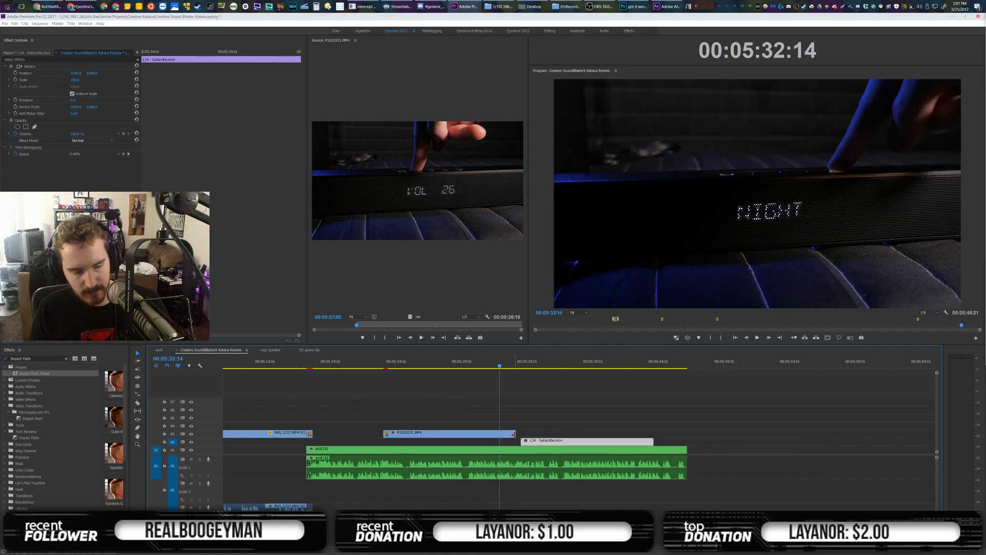
{"action": "left_click", "coordinate": [549, 404]}
{"action": "key", "text": "space"}
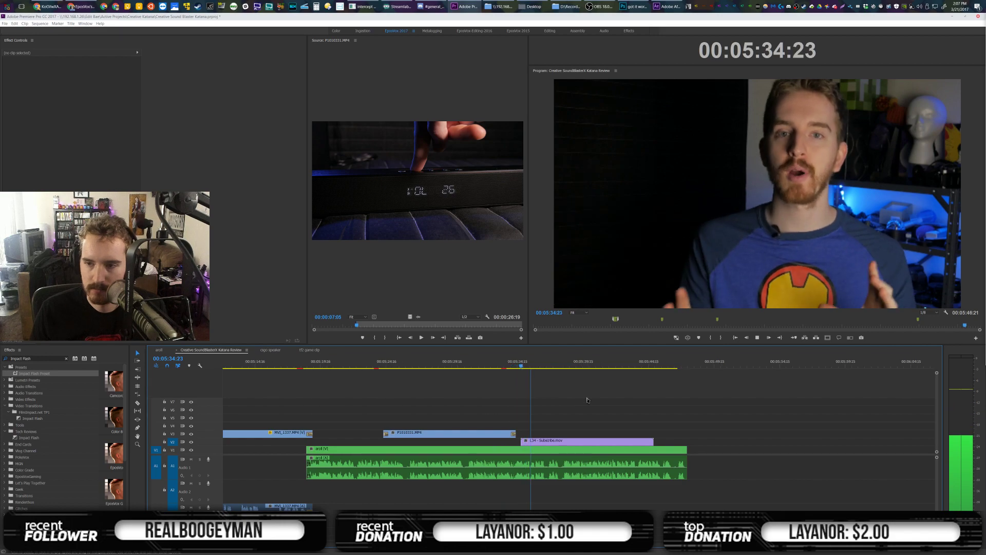
{"action": "left_click", "coordinate": [580, 441]}
{"action": "left_click", "coordinate": [624, 424]}
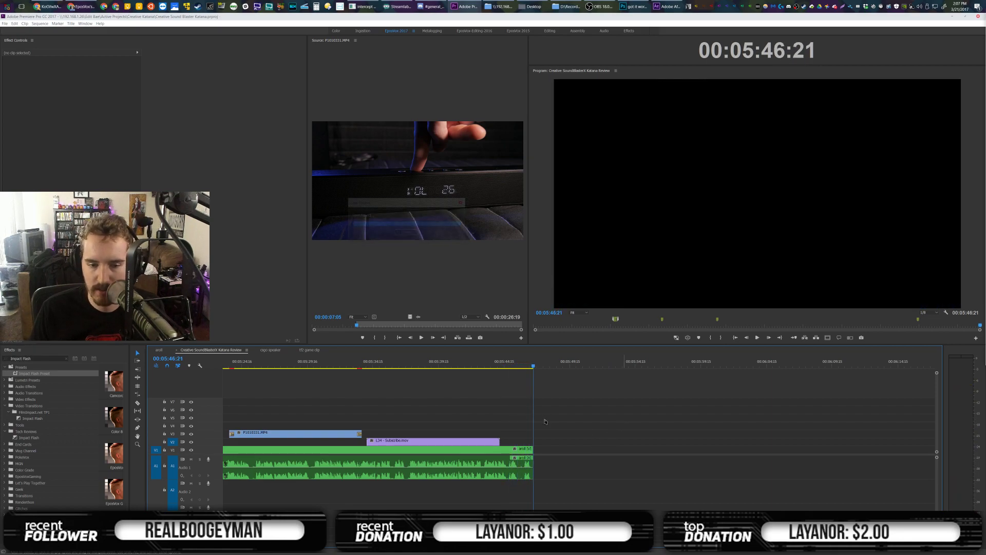
Mark an In point at 00:00:03:20 in P1010336.MP4 and place the footage on V2 at about 00:05:33
{"action": "scroll", "coordinate": [489, 504], "scroll_direction": "up", "scroll_amount": 4}
{"action": "scroll", "coordinate": [510, 436], "scroll_direction": "down", "scroll_amount": 5}
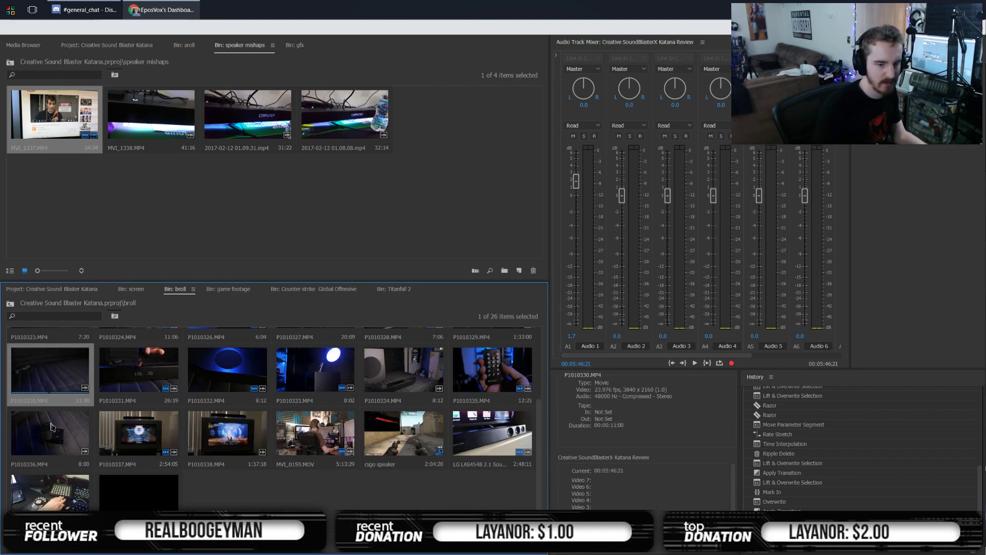
{"action": "left_click", "coordinate": [53, 429]}
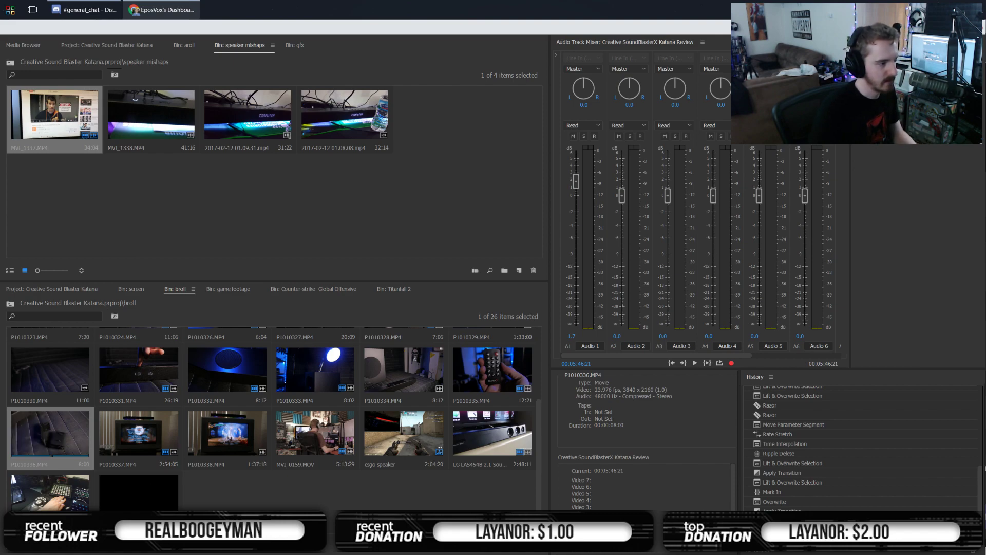
{"action": "key", "text": "i"}
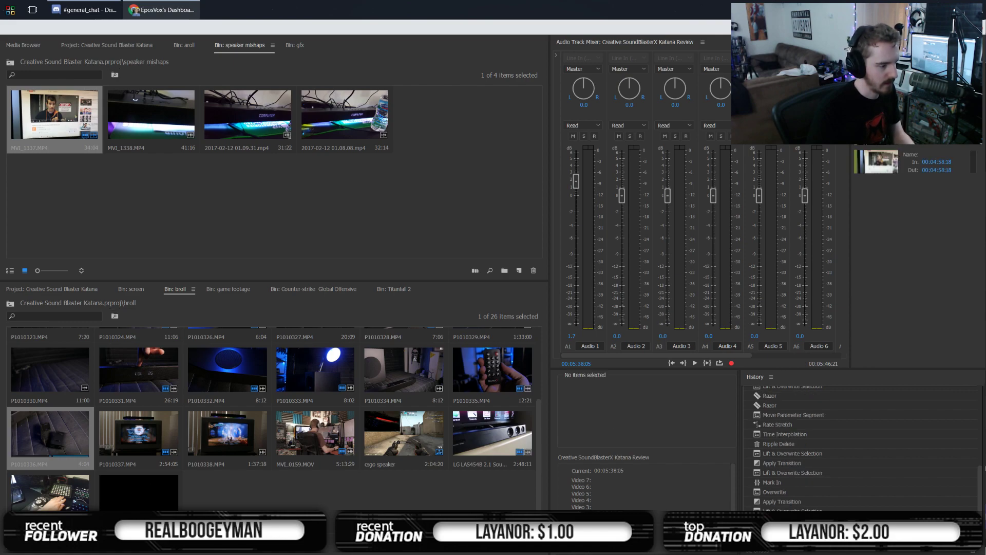
{"action": "key", "text": "space"}
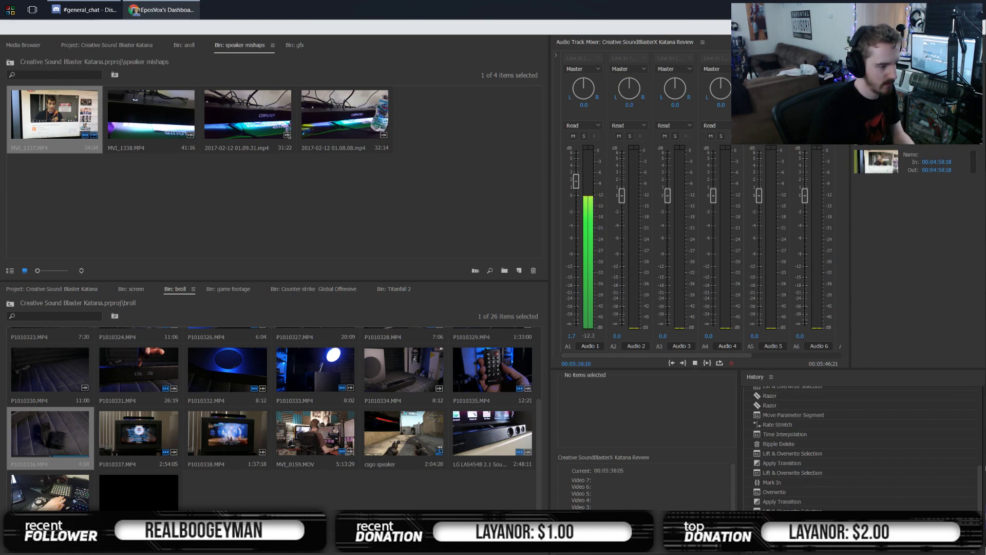
{"action": "key", "text": "space"}
{"action": "key", "text": "space"}
{"action": "key", "text": "space"}
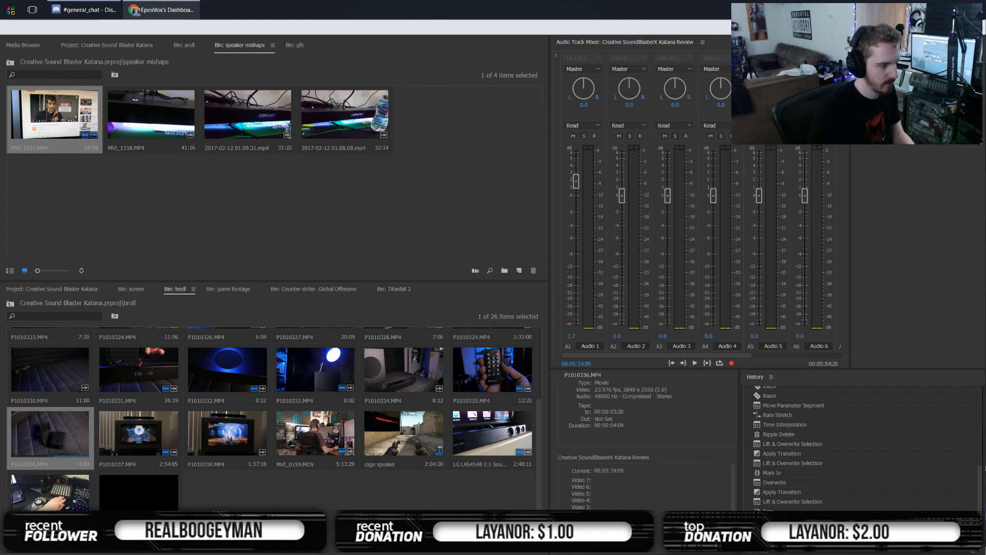
End the P1010336.MP4 clip at 00:05:36:07, start Subscribe.mov there on V3, and play back the result
{"action": "key", "text": "space"}
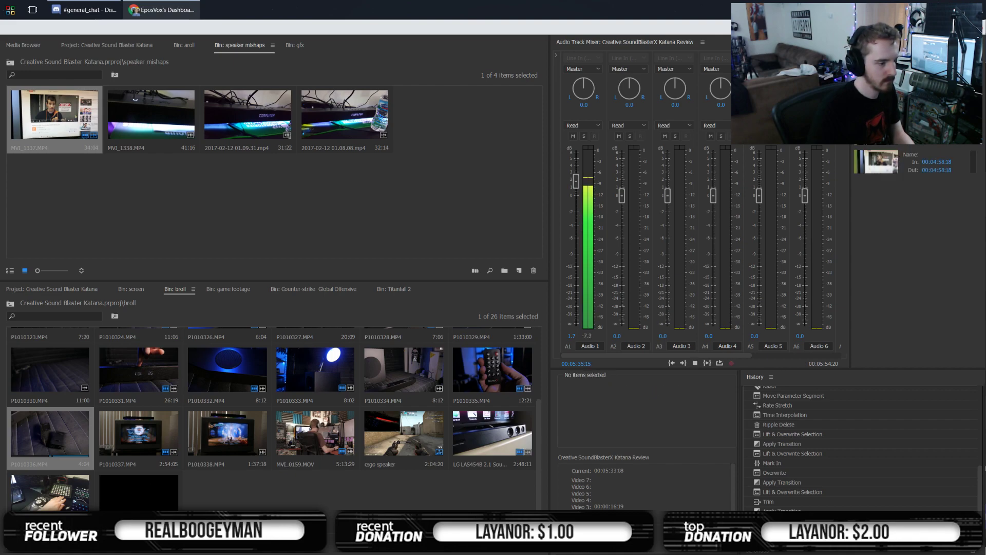
{"action": "key", "text": "space"}
{"action": "key", "text": "ctrl+k"}
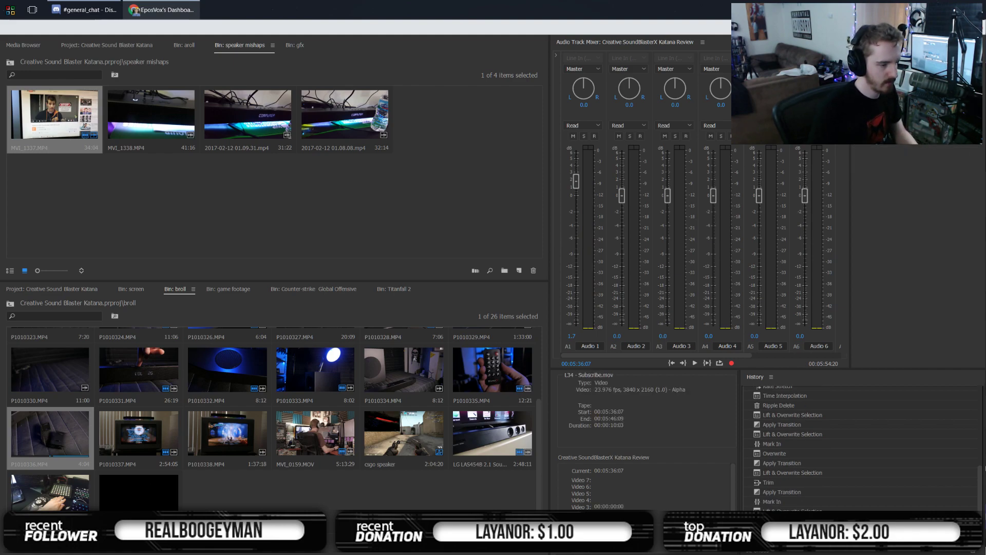
{"action": "key", "text": "Delete"}
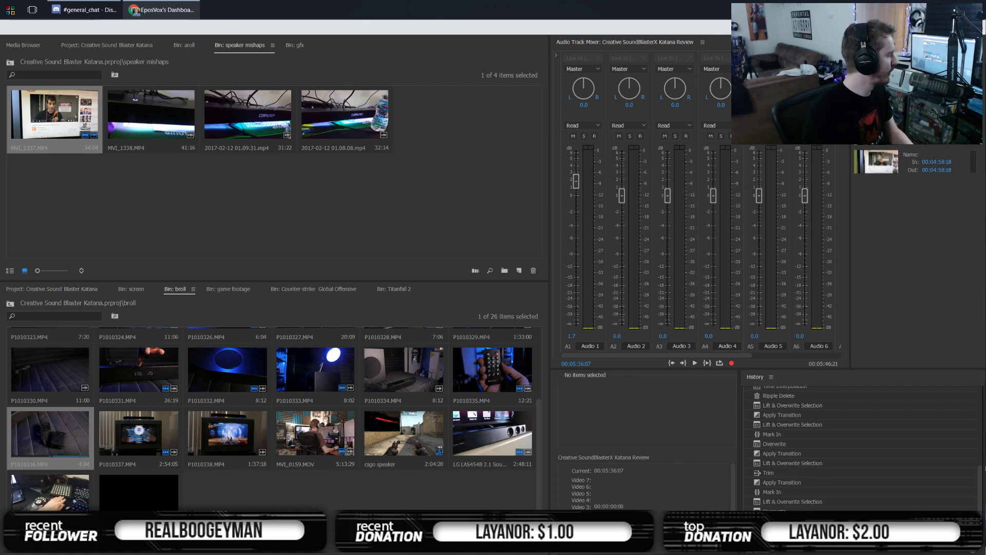
{"action": "key", "text": "space"}
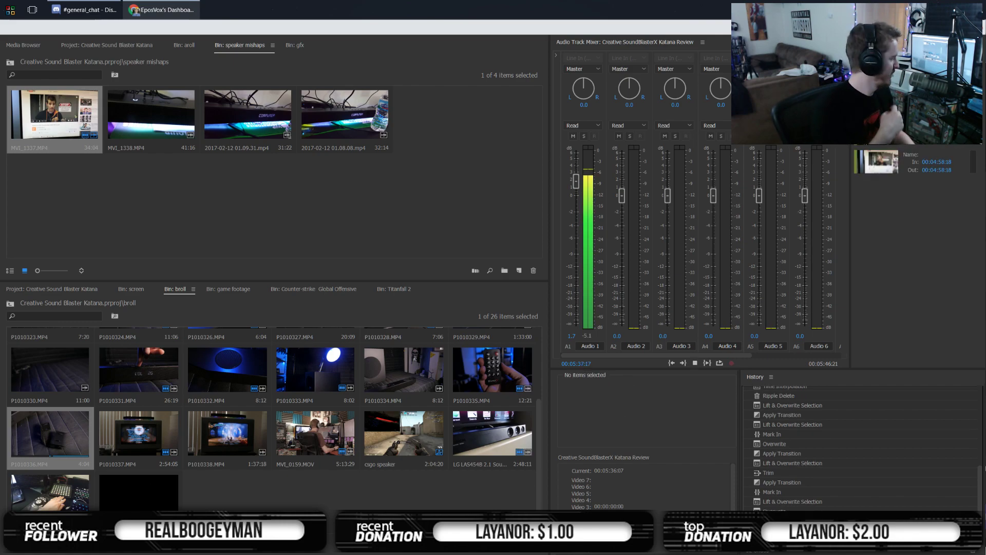
{"action": "key", "text": "space"}
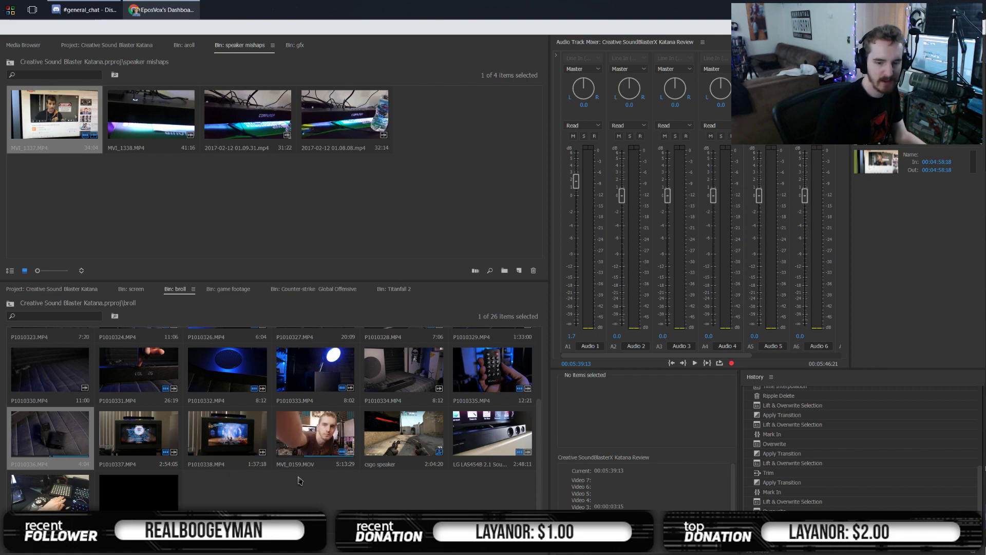
Preview P1010329.MP4 from the broll bin, and load P1010330.MP4 and scrub to its soundbar logo shot
{"action": "scroll", "coordinate": [373, 496], "scroll_direction": "up", "scroll_amount": 1}
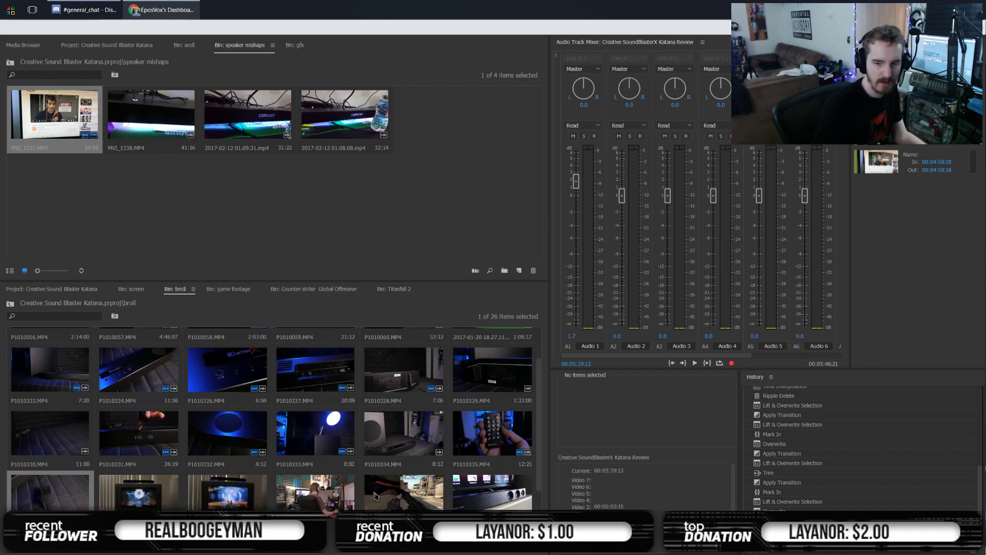
{"action": "left_click", "coordinate": [474, 377]}
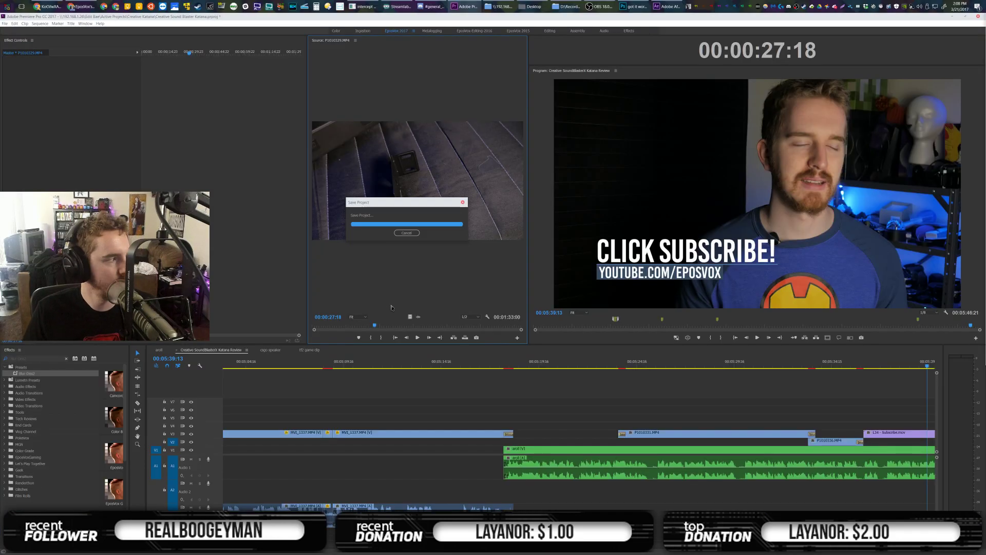
{"action": "left_click", "coordinate": [412, 325]}
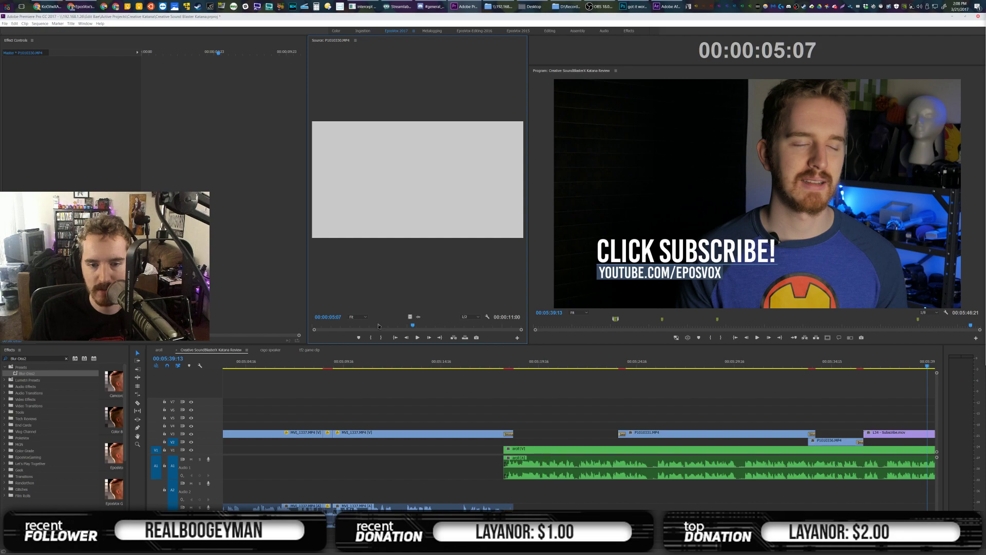
{"action": "left_click_drag", "start_coordinate": [372, 325], "coordinate": [472, 326]}
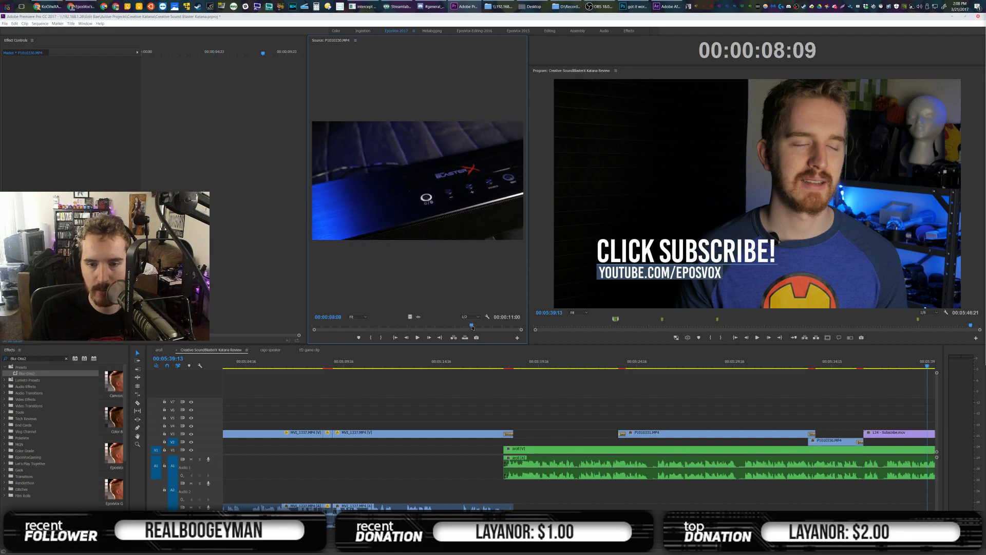
Go back to the start of the edit and play from 00:00:17:06 to look for uncovered presenter footage
{"action": "scroll", "coordinate": [523, 409], "scroll_direction": "left", "scroll_amount": 5}
{"action": "left_click", "coordinate": [522, 410]}
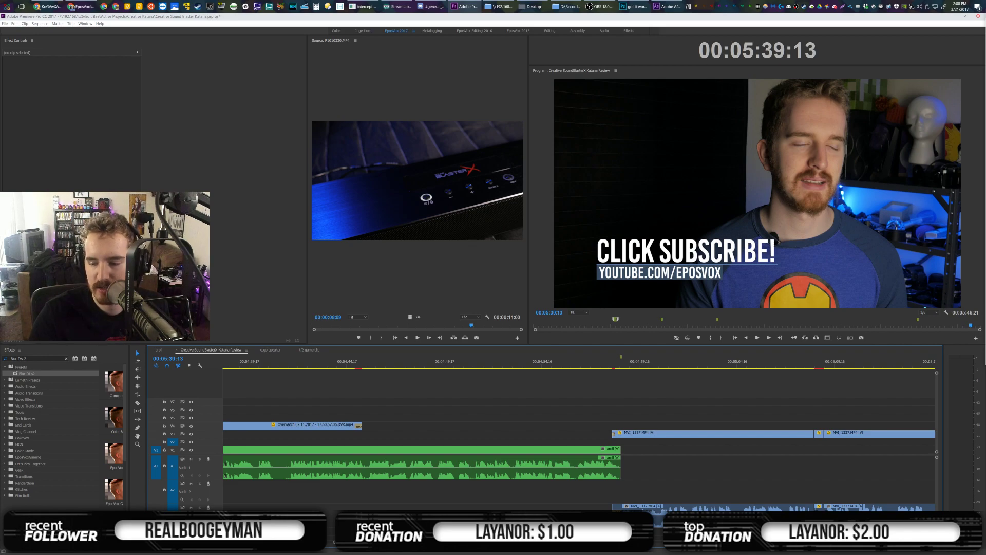
{"action": "left_click_drag", "start_coordinate": [334, 542], "coordinate": [294, 541]}
{"action": "scroll", "coordinate": [328, 534], "scroll_direction": "up", "scroll_amount": 15}
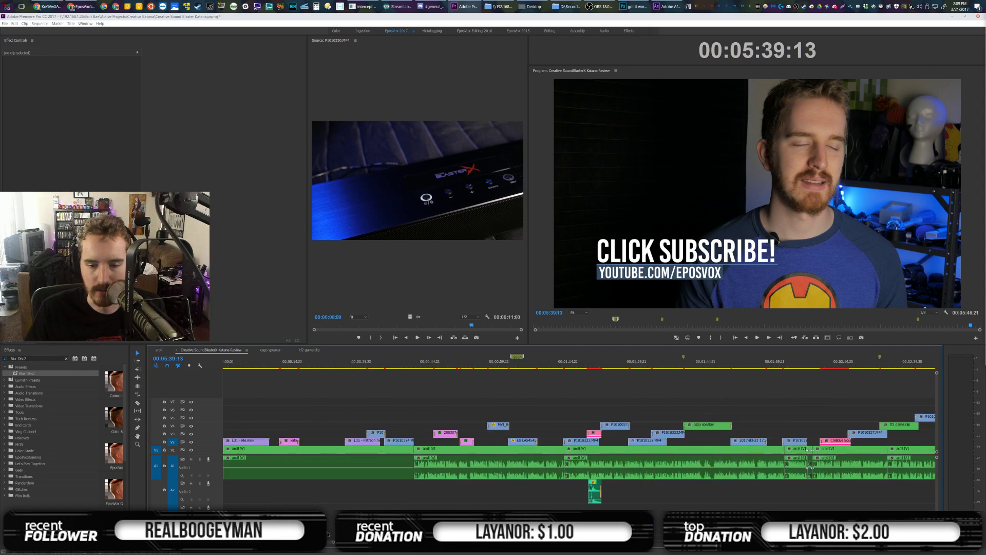
{"action": "left_click", "coordinate": [302, 362]}
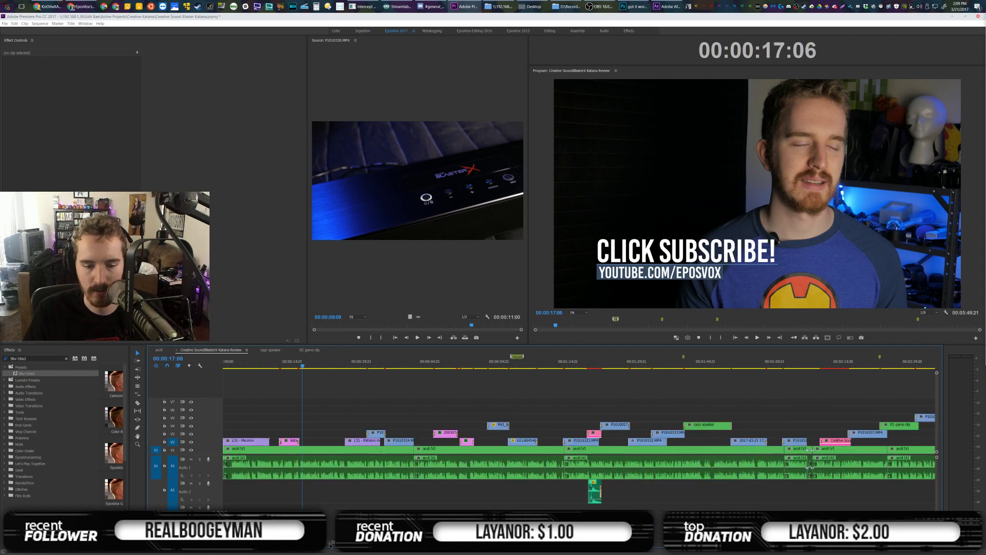
{"action": "key", "text": "equal"}
{"action": "key", "text": "equal"}
{"action": "key", "text": "equal"}
{"action": "key", "text": "equal"}
{"action": "key", "text": "equal"}
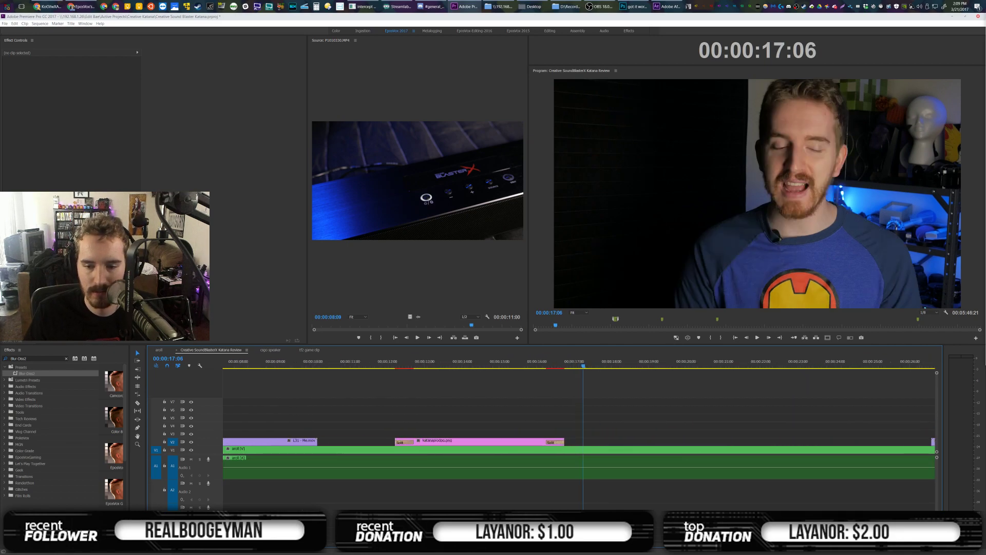
{"action": "key", "text": "minus"}
{"action": "key", "text": "space"}
{"action": "key", "text": "minus"}
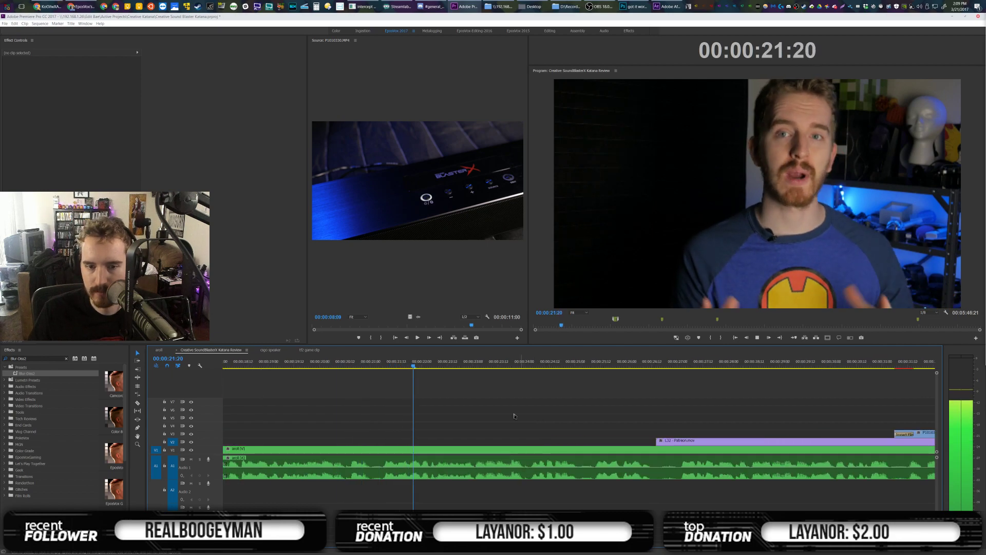
{"action": "key", "text": "space"}
Mark a 3:22 range ending at 00:00:10:01 in P1010330.MP4 and place its video on V2 at 00:00:21:00
{"action": "mouse_move", "coordinate": [371, 329]}
{"action": "left_mouse_down"}
{"action": "mouse_move", "coordinate": [357, 328]}
{"action": "mouse_move", "coordinate": [506, 330]}
{"action": "left_mouse_up"}
{"action": "key", "text": "i"}
{"action": "key", "text": "o"}
{"action": "left_click_drag", "start_coordinate": [414, 319], "coordinate": [370, 442]}
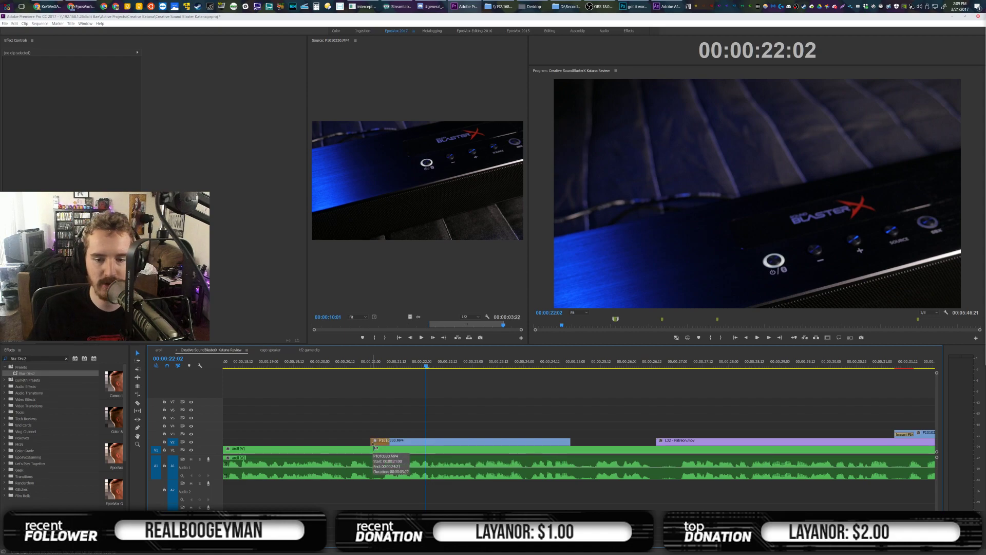
Add Impact Flash to the start and a blur transition to the end of the P1010330.MP4 clip, and play it back
{"action": "key", "text": "ctrl+d"}
{"action": "left_click", "coordinate": [384, 439]}
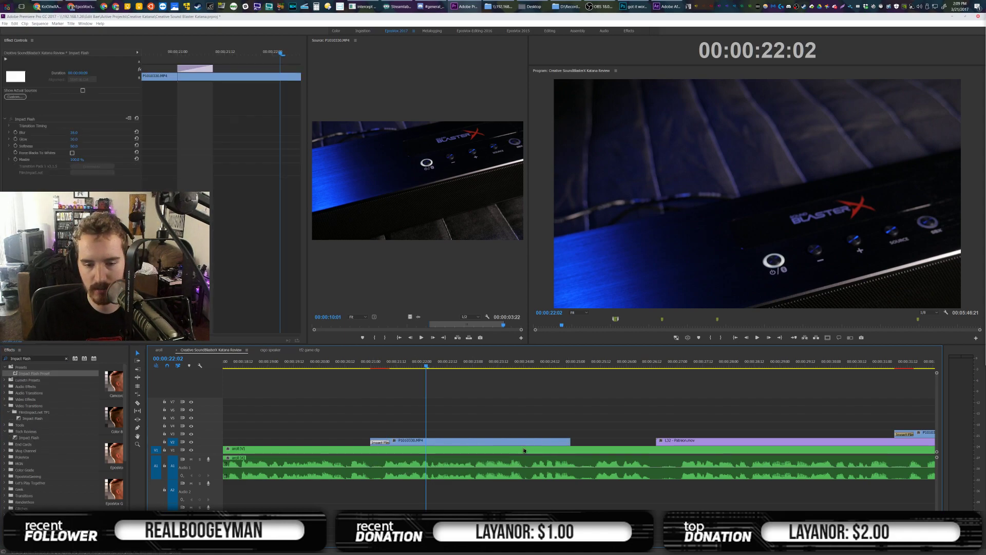
{"action": "key", "text": "ctrl+d"}
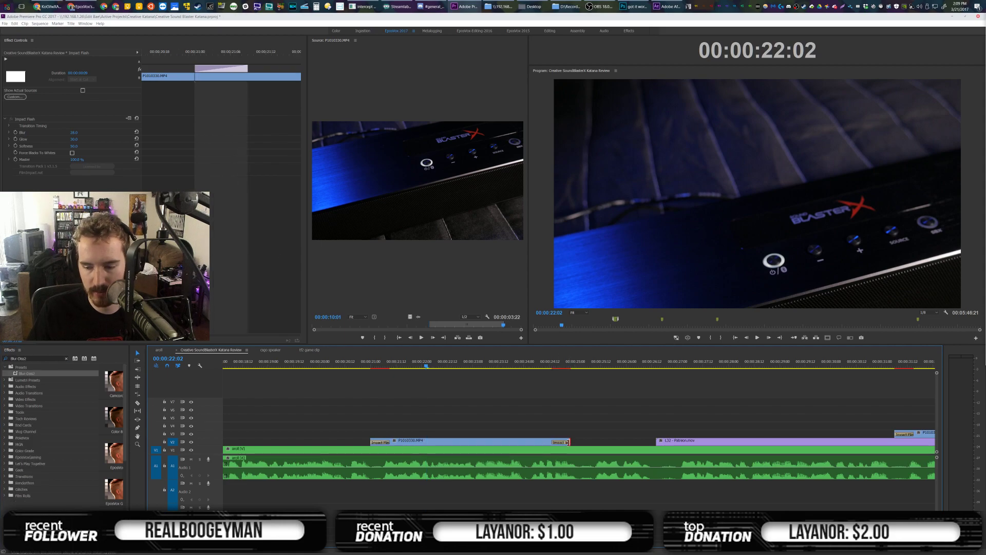
{"action": "left_click", "coordinate": [563, 413]}
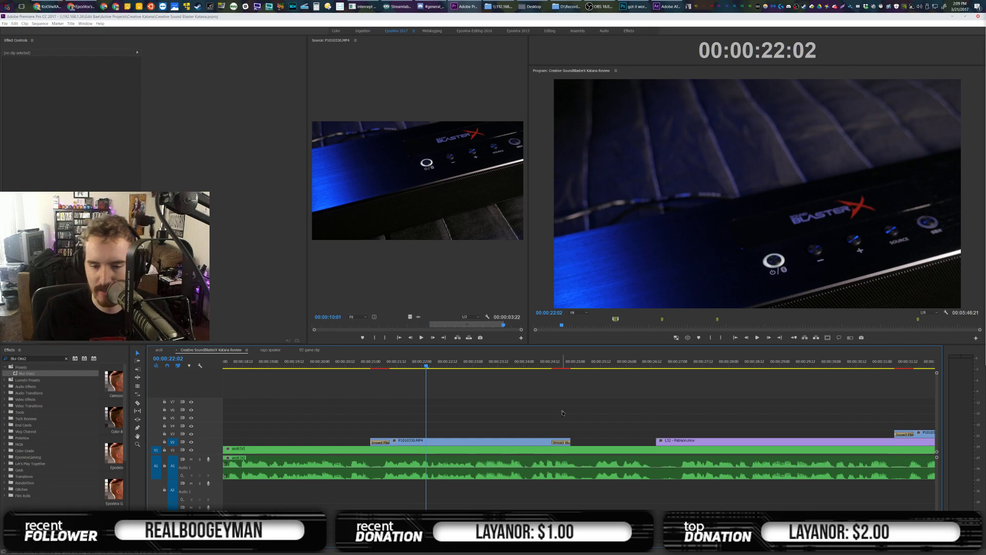
{"action": "key", "text": "space"}
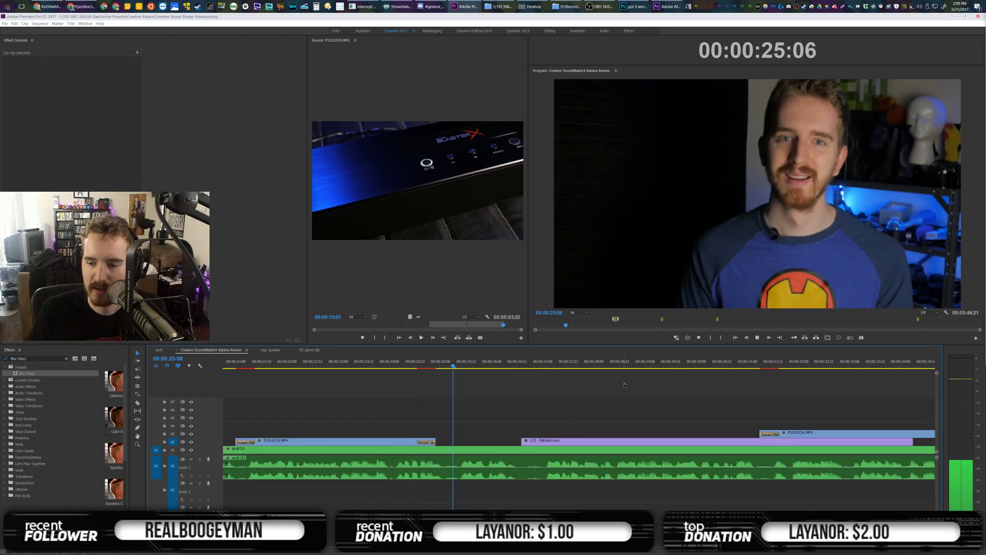
{"action": "key", "text": "space"}
Load the P1010334.MP4 subwoofer footage and mark a 3:22 range ending at 00:00:06:12
{"action": "scroll", "coordinate": [576, 393], "scroll_direction": "down", "scroll_amount": 5}
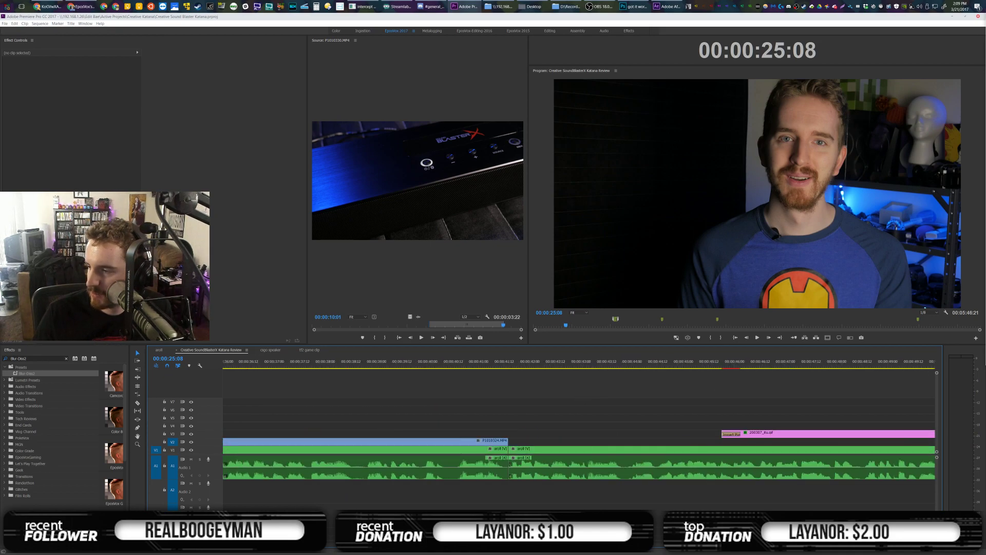
{"action": "key", "text": "f"}
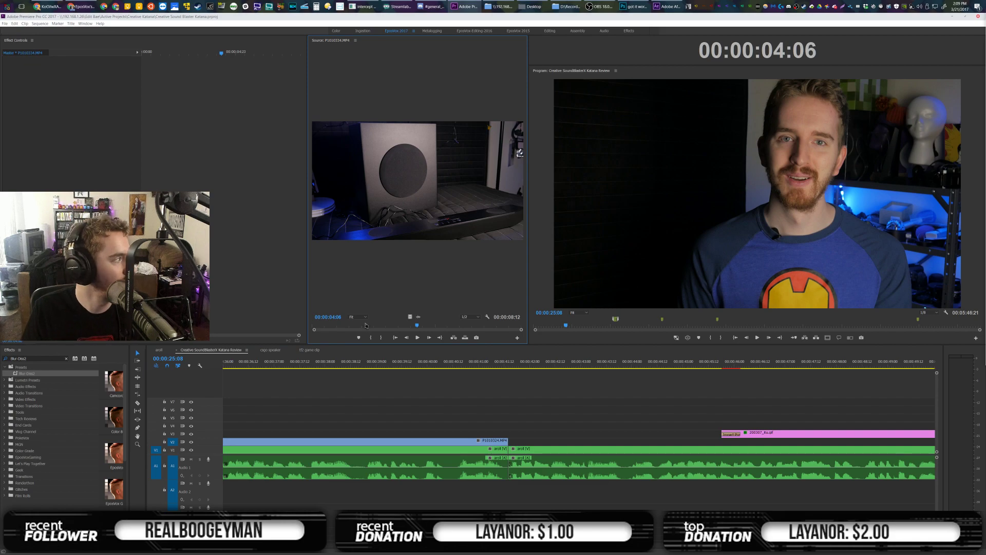
{"action": "left_click_drag", "start_coordinate": [366, 325], "coordinate": [473, 332]}
{"action": "key", "text": "i"}
{"action": "key", "text": "o"}
{"action": "scroll", "coordinate": [579, 452], "scroll_direction": "down", "scroll_amount": 3}
{"action": "left_click", "coordinate": [478, 416]}
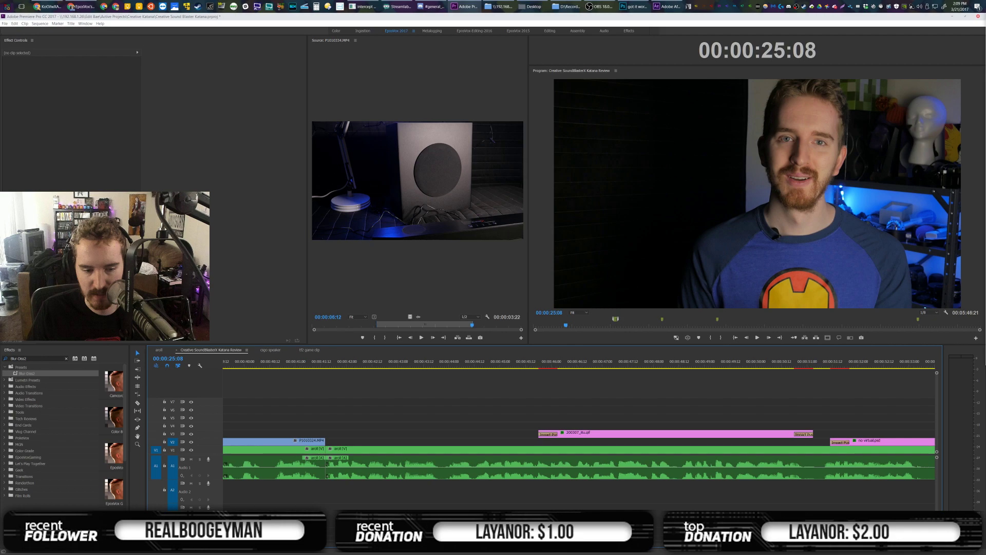
Place the marked P1010334.MP4 video on V2 at about 00:01:08, with the LG soundbar clip raised to V3
{"action": "key", "text": "backslash"}
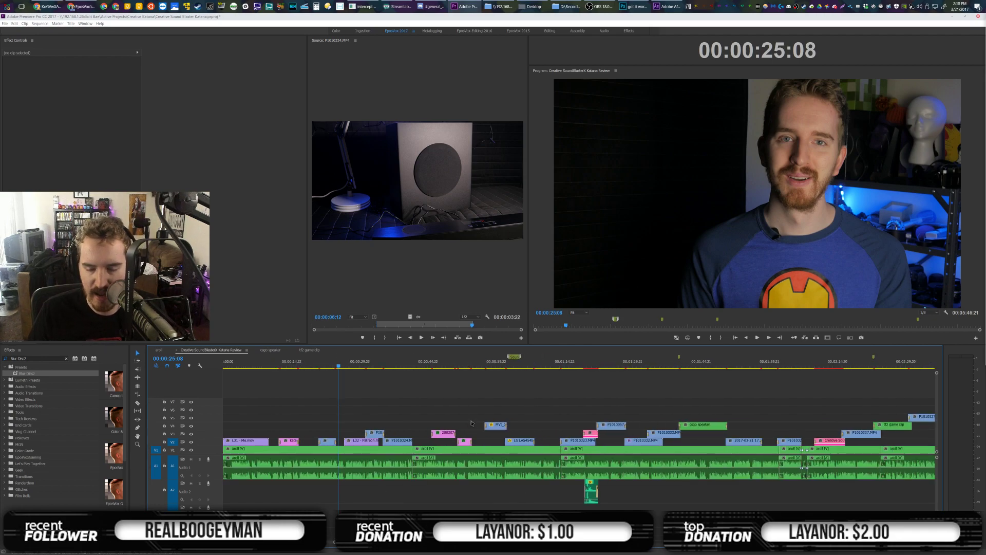
{"action": "left_click", "coordinate": [499, 361]}
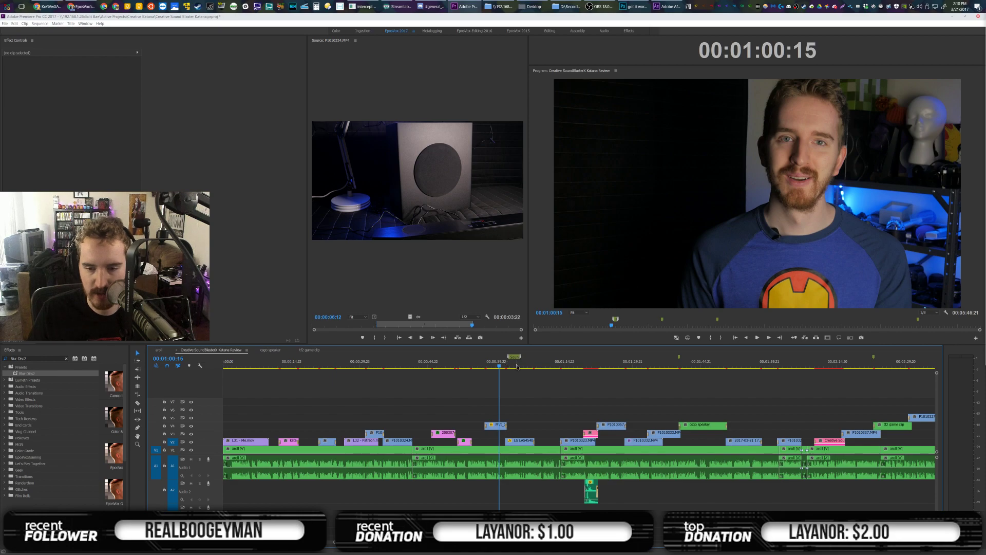
{"action": "left_click", "coordinate": [526, 364]}
{"action": "left_click_drag", "start_coordinate": [335, 544], "coordinate": [291, 543]}
{"action": "scroll", "coordinate": [636, 413], "scroll_direction": "down", "scroll_amount": 3}
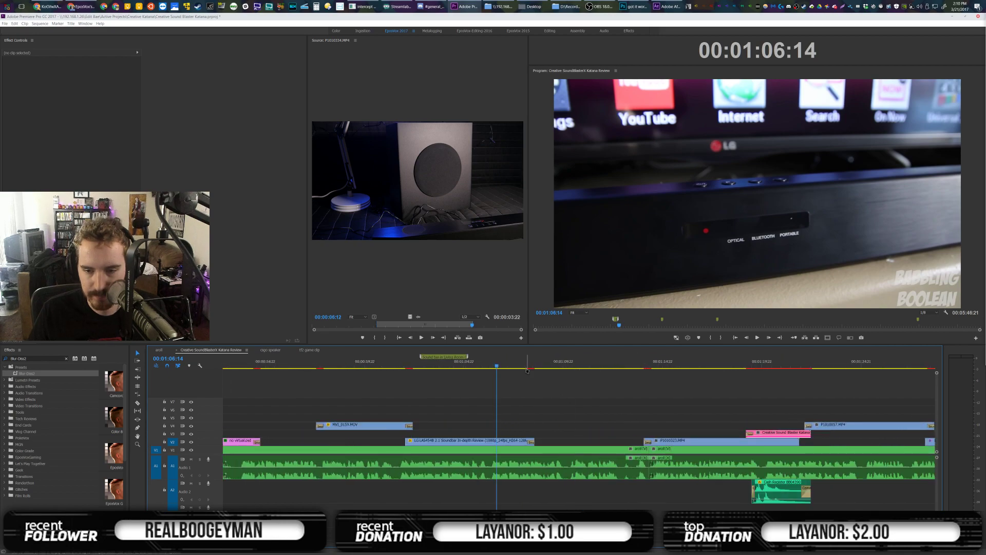
{"action": "left_click", "coordinate": [527, 365]}
{"action": "key", "text": "space"}
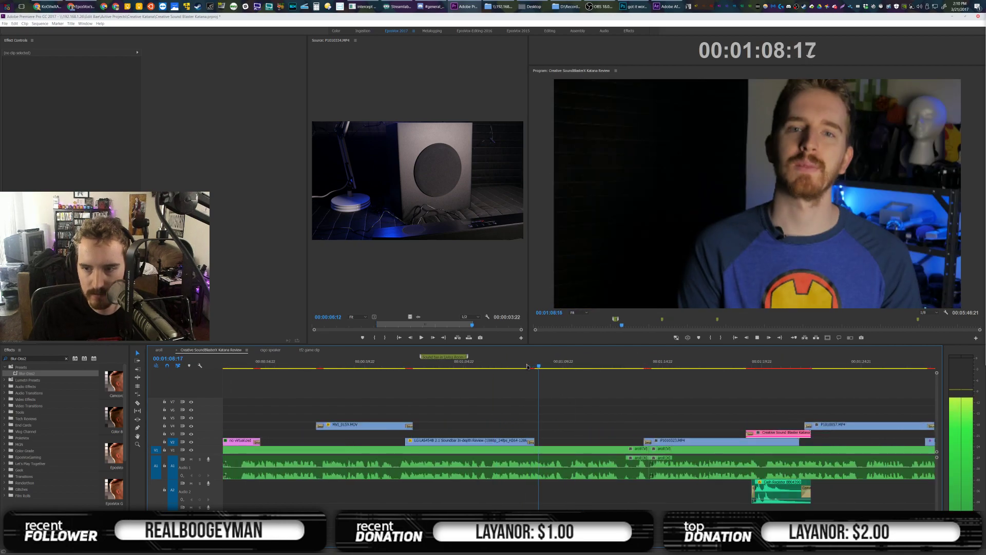
{"action": "left_click_drag", "start_coordinate": [410, 317], "coordinate": [603, 440]}
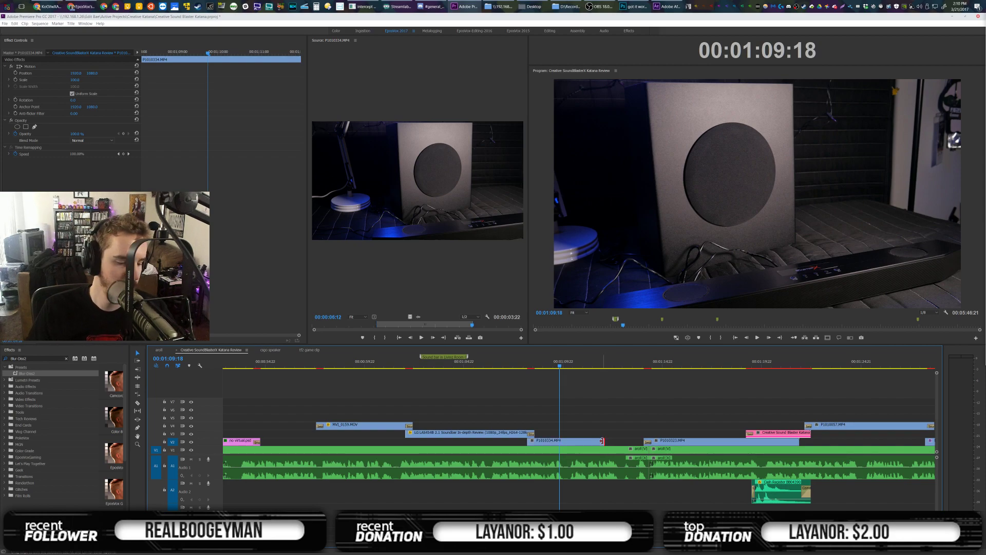
Add the blur transition to the end of the P1010334.MP4 clip, find the Impact Flash effect, and play back the section
{"action": "key", "text": "ctrl+d"}
{"action": "key", "text": "shift+f"}
{"action": "type", "text": "Impact Flash"}
{"action": "key", "text": "shift+3"}
{"action": "left_click", "coordinate": [523, 362]}
{"action": "left_click", "coordinate": [532, 381]}
{"action": "key", "text": "space"}
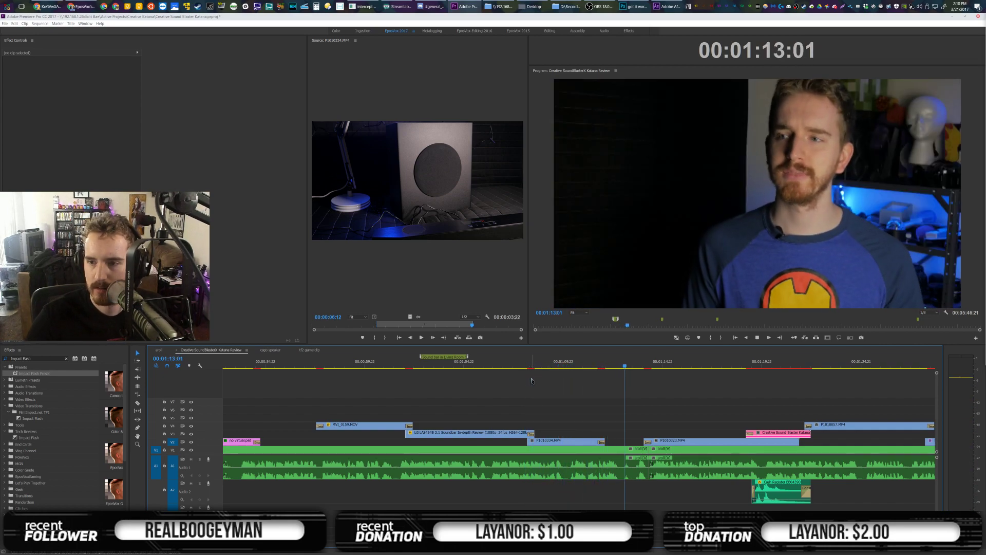
{"action": "key", "text": "space"}
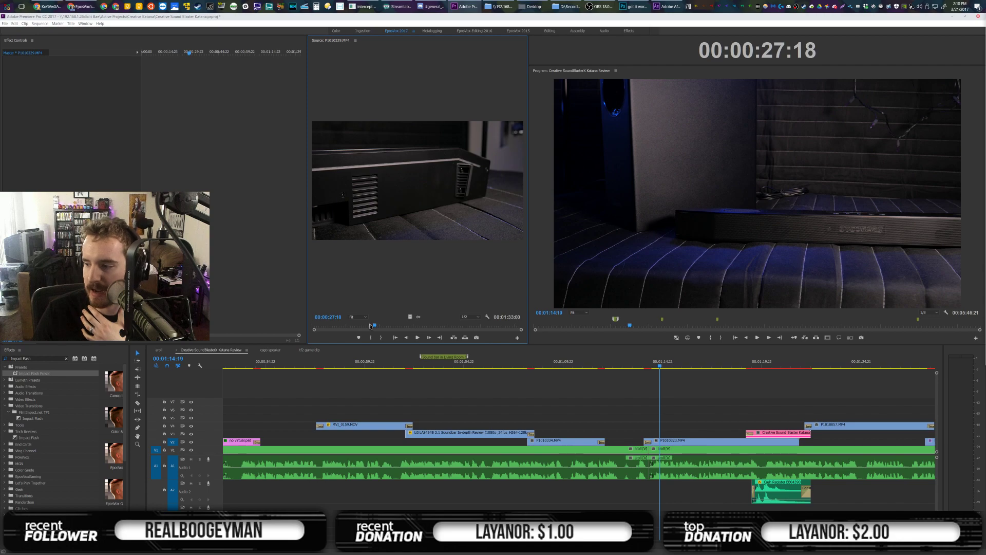
Skim the footage of the soundbar's rear and examine the layout of the whole sequence in the timeline
{"action": "left_click_drag", "start_coordinate": [370, 325], "coordinate": [390, 325]}
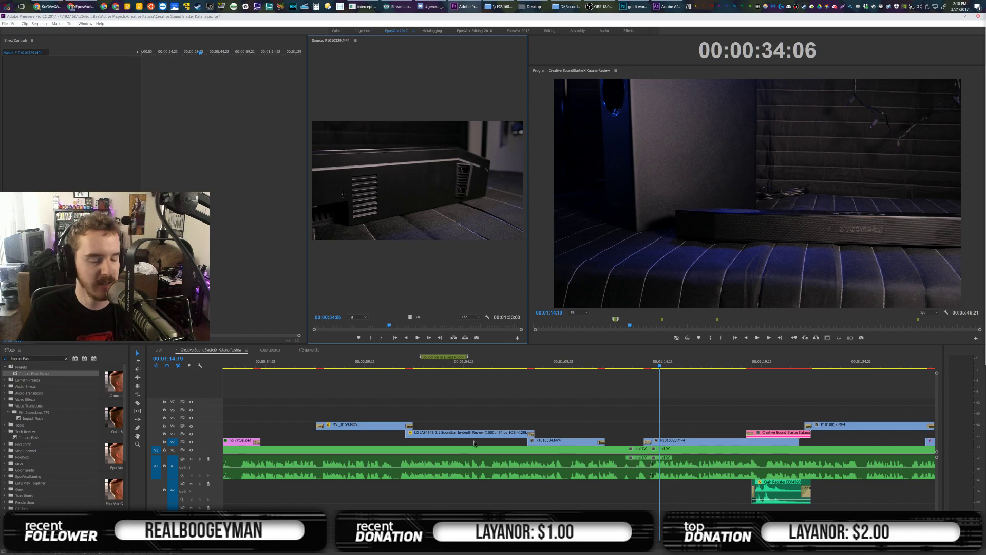
{"action": "left_click", "coordinate": [574, 407]}
{"action": "left_click", "coordinate": [574, 406]}
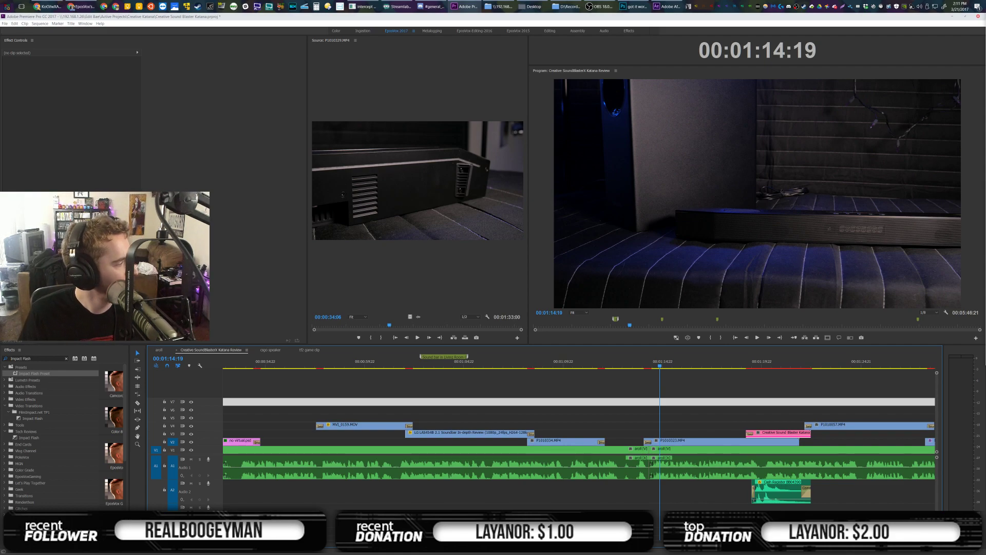
{"action": "key", "text": "minus"}
{"action": "key", "text": "minus"}
{"action": "key", "text": "minus"}
{"action": "key", "text": "minus"}
{"action": "key", "text": "minus"}
{"action": "key", "text": "minus"}
{"action": "key", "text": "minus"}
{"action": "key", "text": "minus"}
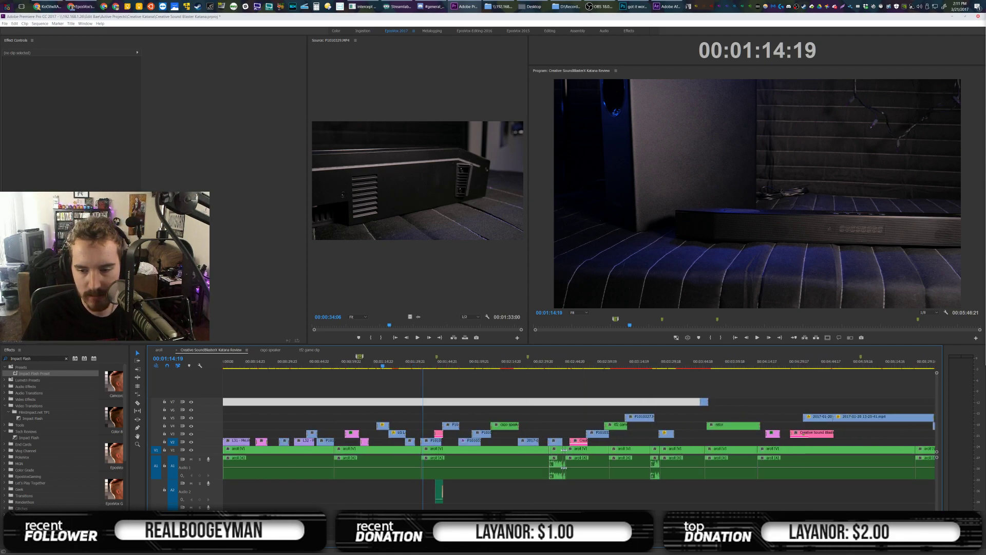
{"action": "key", "text": "equal"}
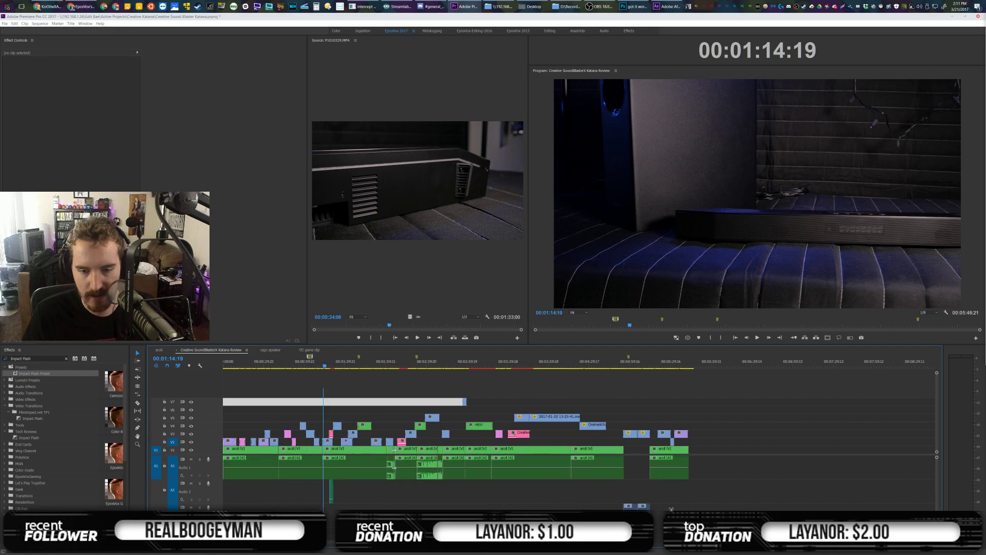
{"action": "left_click", "coordinate": [678, 386]}
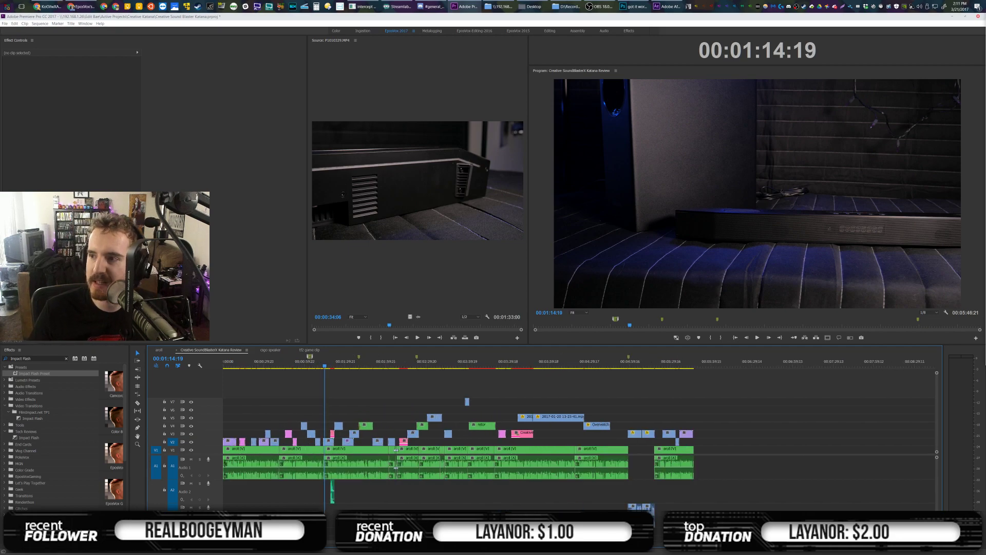
{"action": "key", "text": "alt+Tab"}
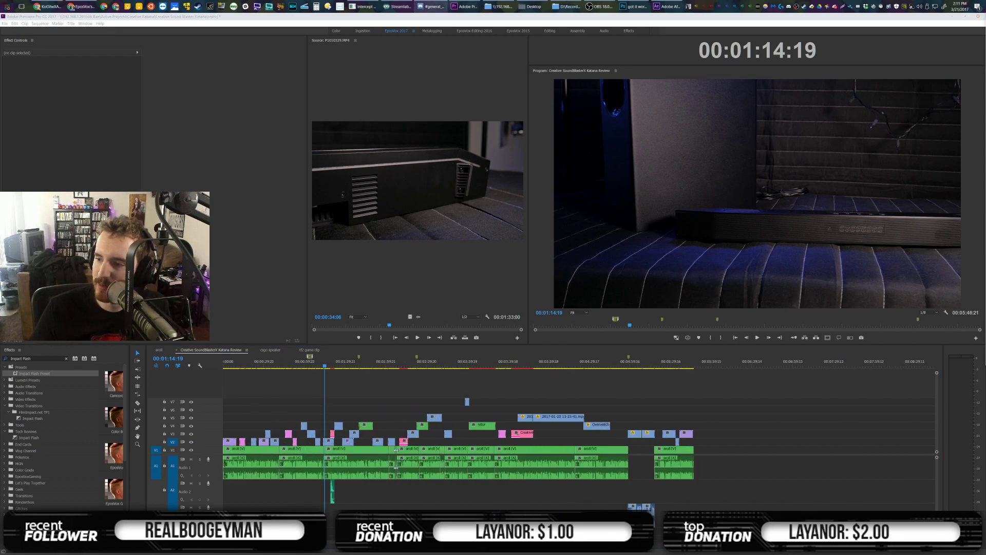
{"action": "key", "text": "alt+Tab"}
{"action": "left_click", "coordinate": [615, 388]}
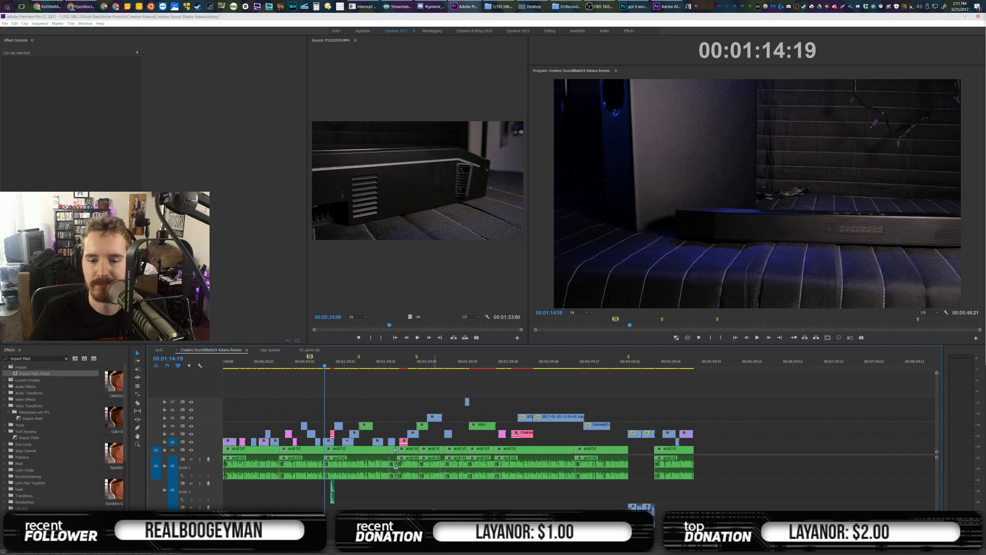
{"action": "left_click_drag", "start_coordinate": [616, 544], "coordinate": [702, 544]}
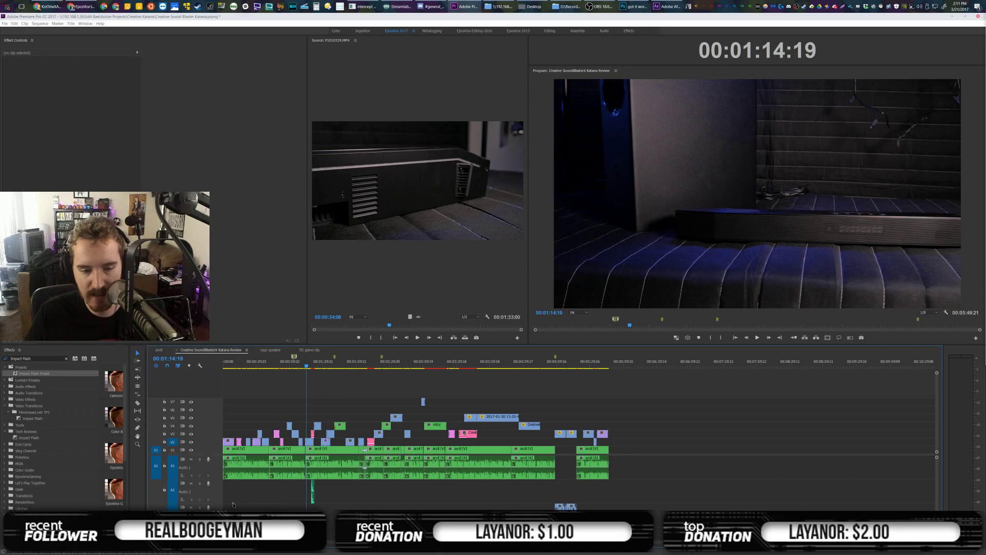
Collapse the A2 and A3 audio tracks in the timeline and save the project
{"action": "double_click", "coordinate": [219, 486]}
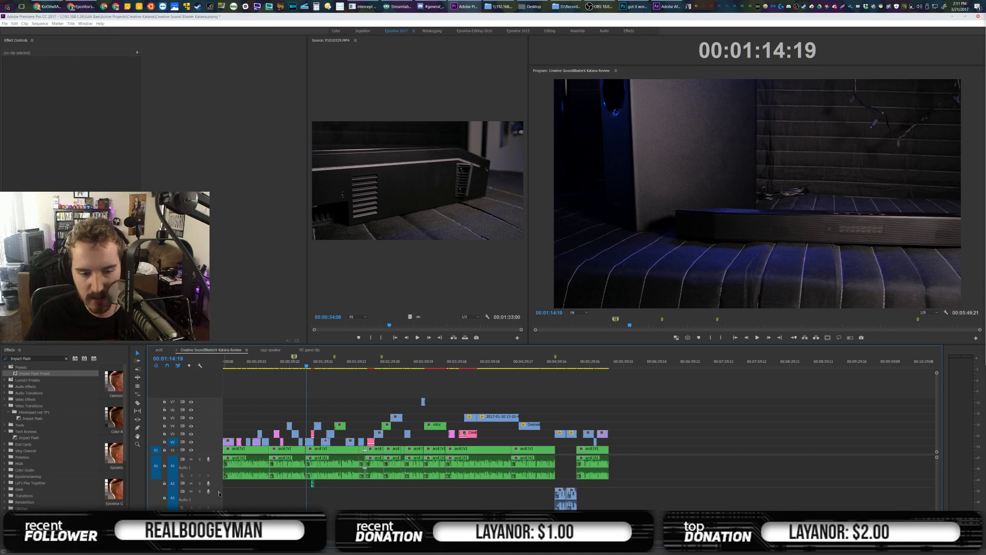
{"action": "double_click", "coordinate": [219, 494]}
{"action": "key", "text": "ctrl+s"}
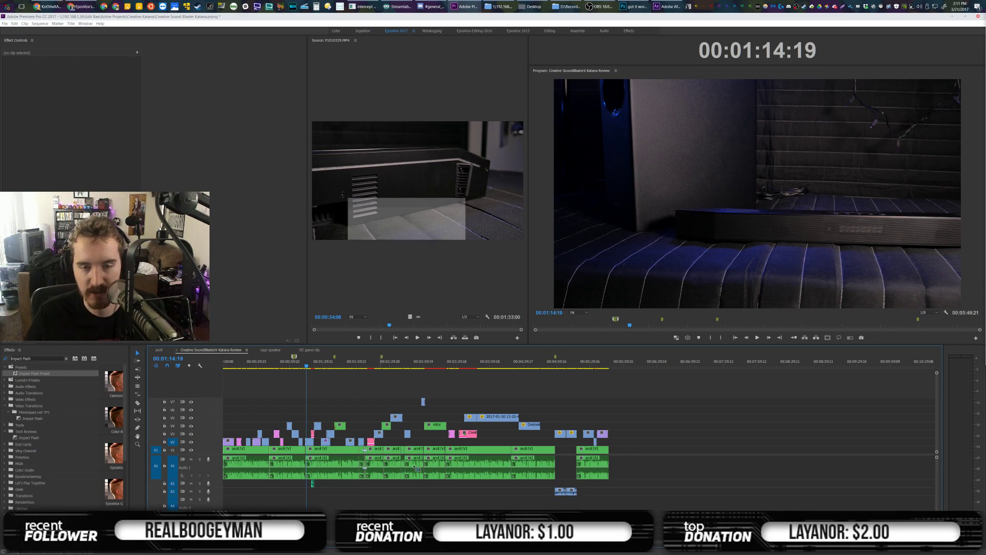
Switch to File Explorer and import all tracks from the Audio > Music > Soft House (ES) folder into the speaker mishaps bin
{"action": "left_click", "coordinate": [529, 6]}
{"action": "scroll", "coordinate": [305, 263], "scroll_direction": "up", "scroll_amount": 10}
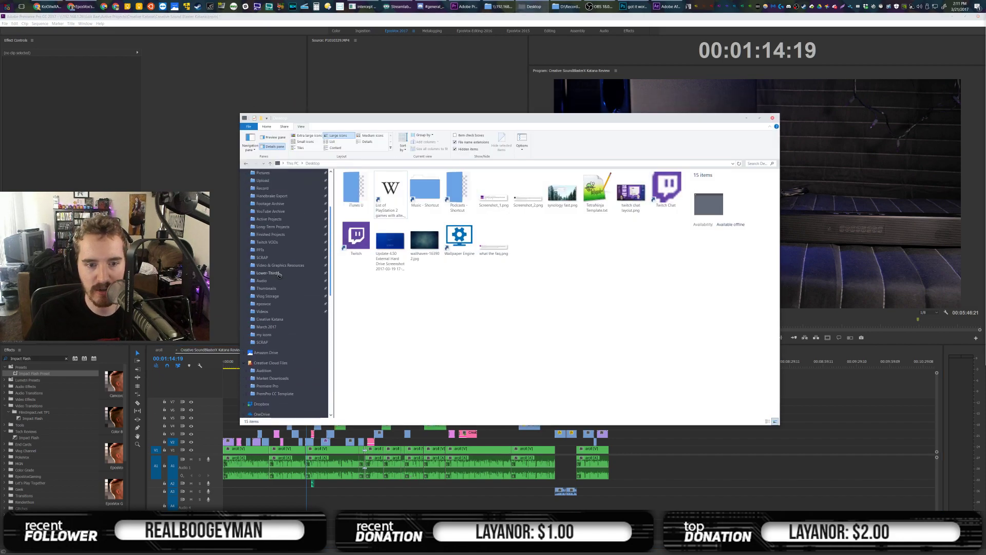
{"action": "left_click", "coordinate": [271, 282]}
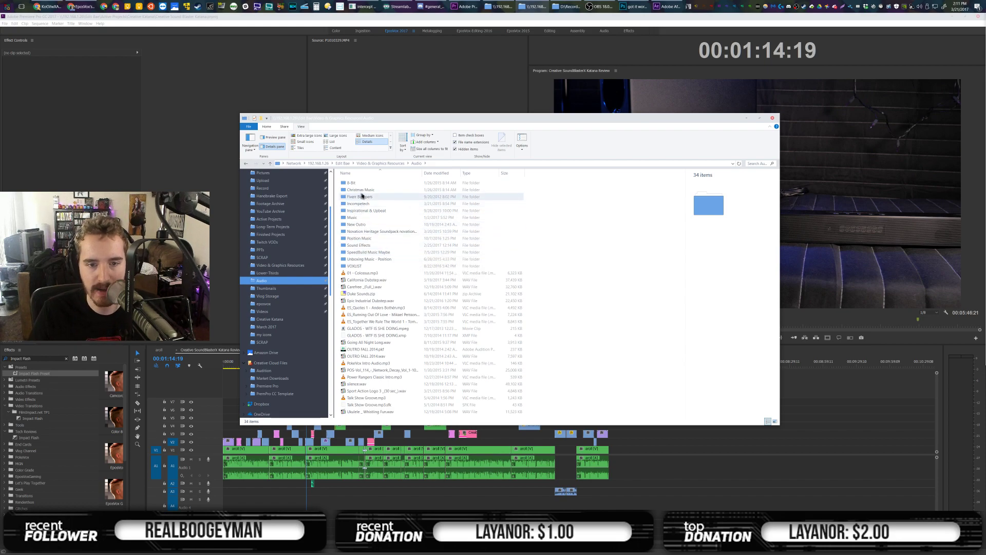
{"action": "double_click", "coordinate": [365, 217]}
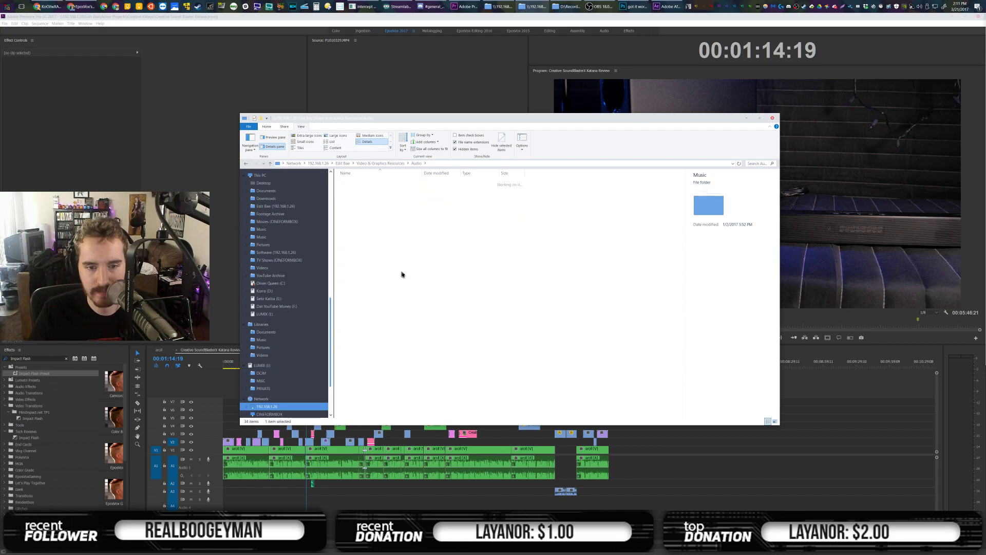
{"action": "double_click", "coordinate": [368, 299]}
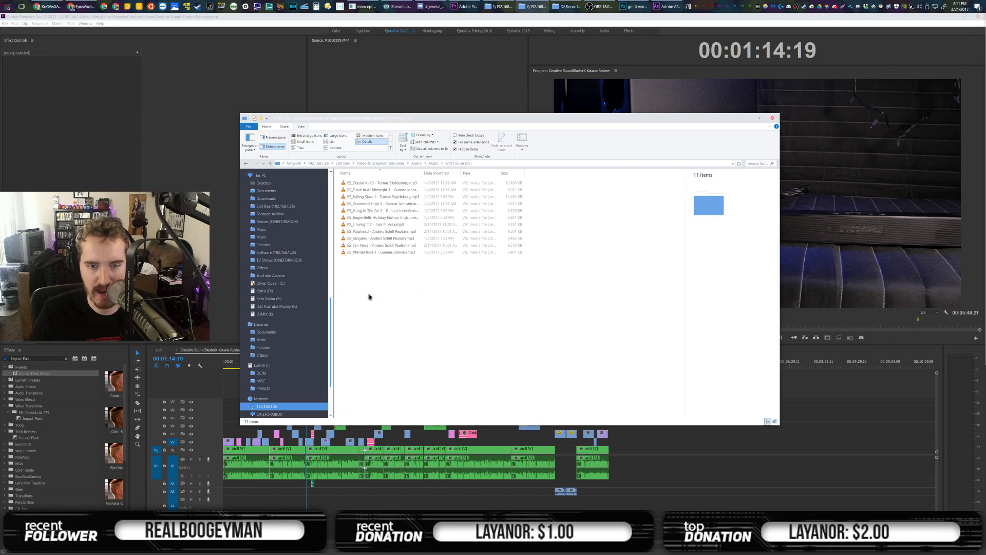
{"action": "key", "text": "ctrl+a"}
{"action": "left_click_drag", "start_coordinate": [381, 204], "coordinate": [404, 195]}
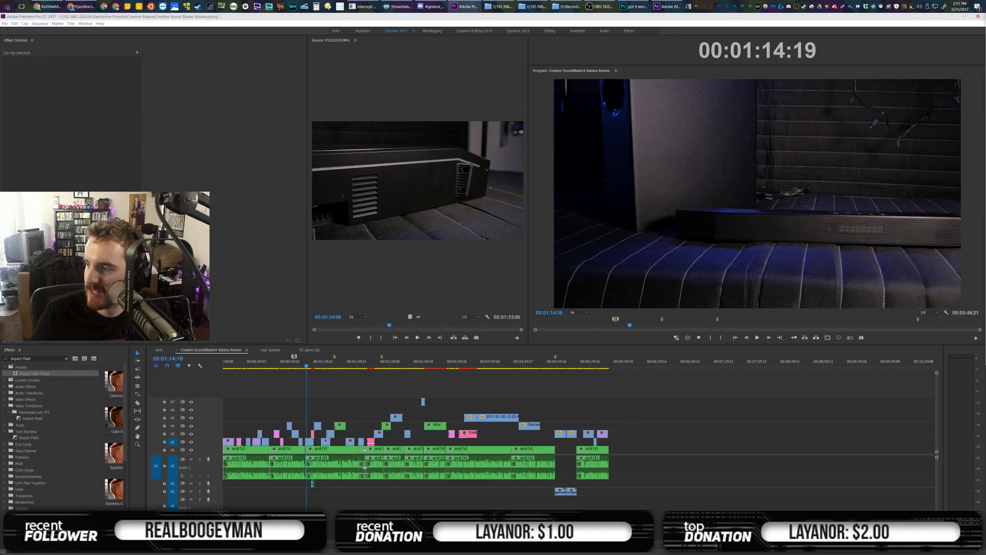
Place the ES_Ten Years music track on A4 at the start of the sequence and listen to it, including around 00:01:40
{"action": "left_click_drag", "start_coordinate": [464, 386], "coordinate": [226, 501]}
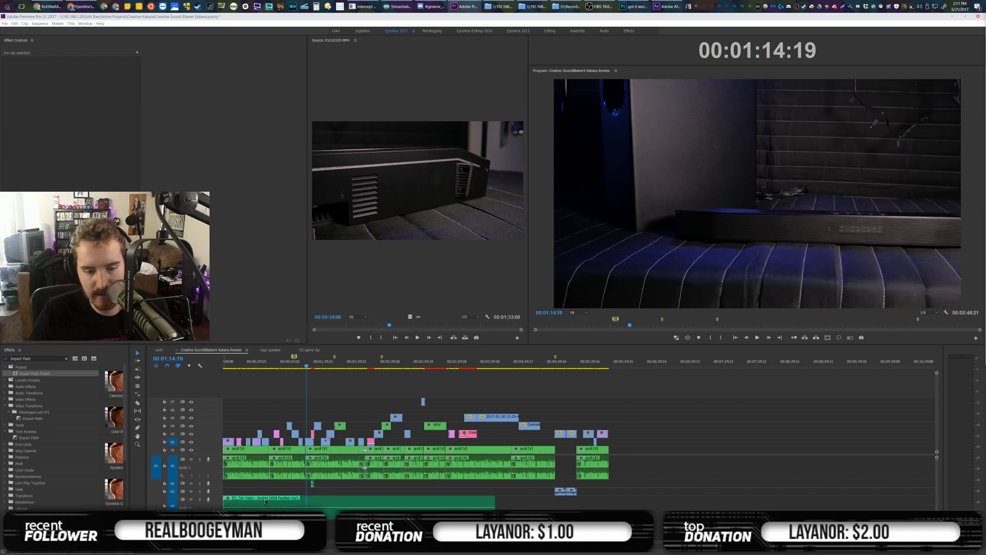
{"action": "key", "text": "space"}
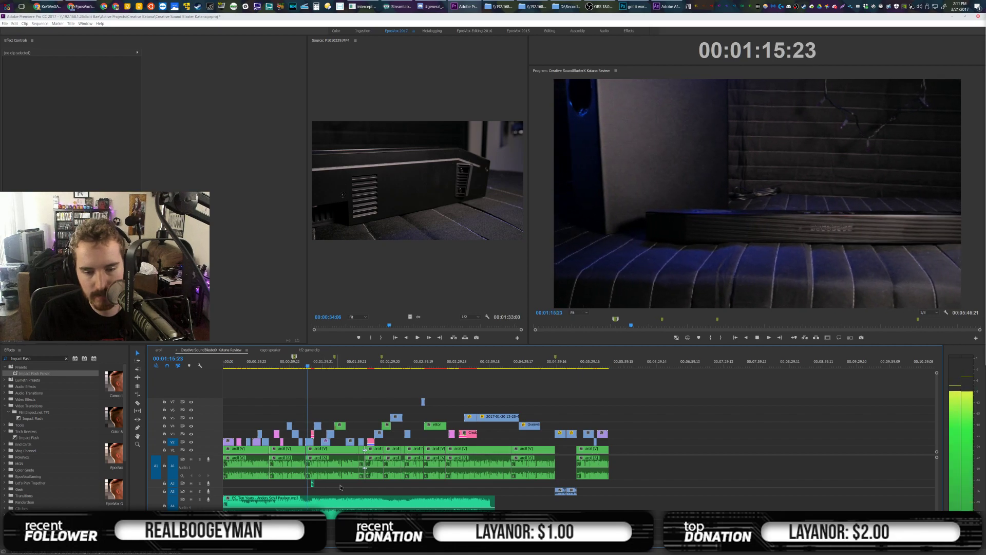
{"action": "left_click", "coordinate": [335, 362]}
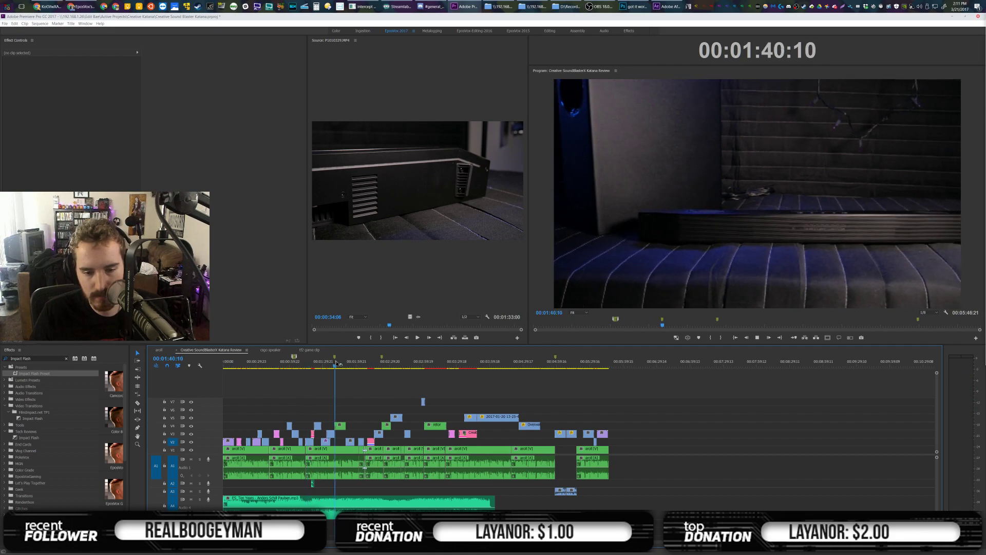
{"action": "key", "text": "space"}
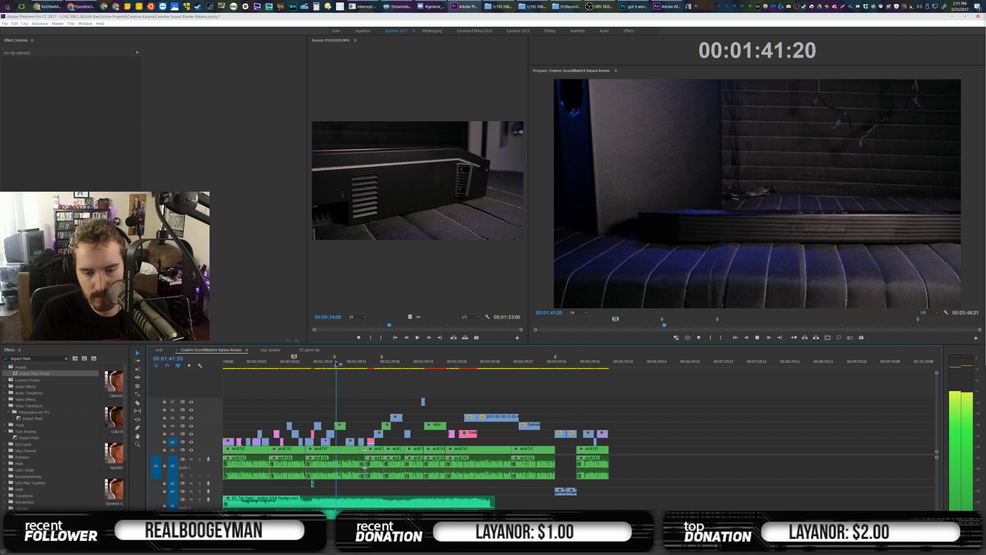
{"action": "key", "text": "space"}
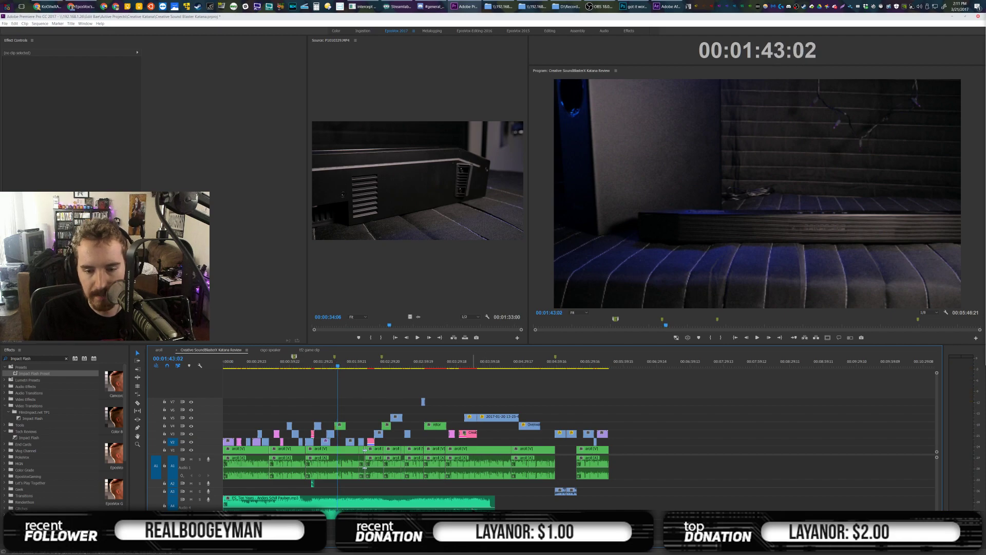
Set the Audio 4 track level to -30 and trim the end of the ES_Ten Years clip back to about 00:03:57
{"action": "left_click", "coordinate": [349, 505]}
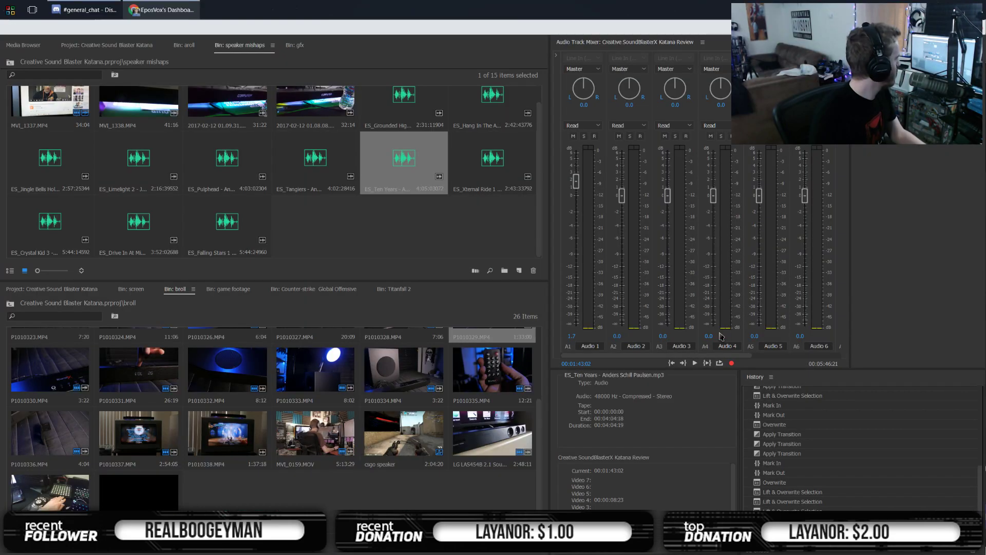
{"action": "left_click", "coordinate": [707, 342]}
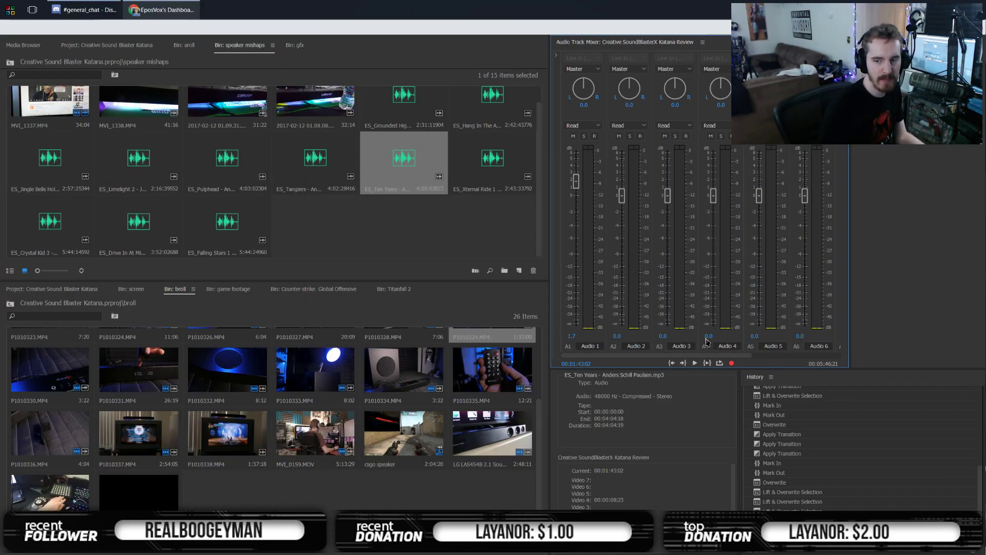
{"action": "left_click", "coordinate": [709, 336]}
{"action": "type", "text": "-30"}
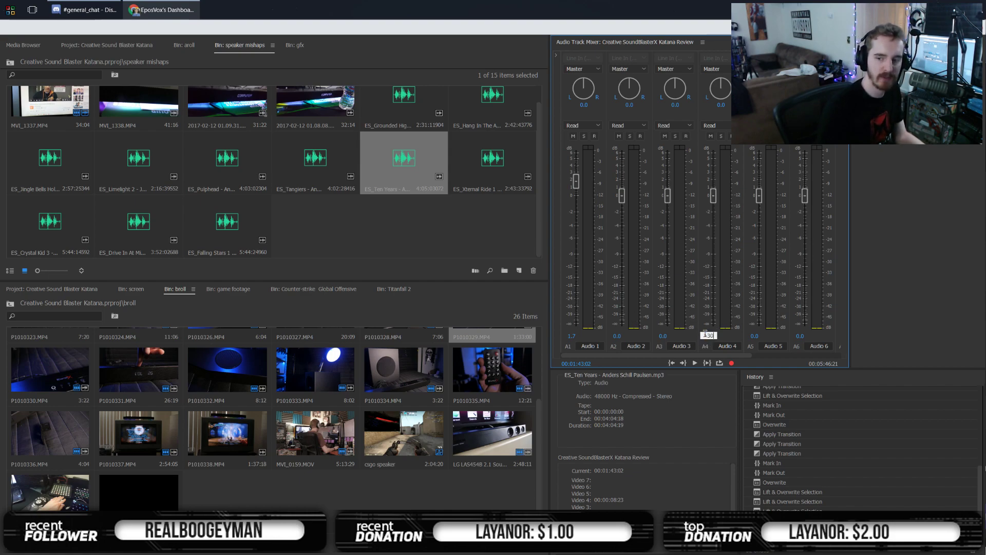
{"action": "key", "text": "Return"}
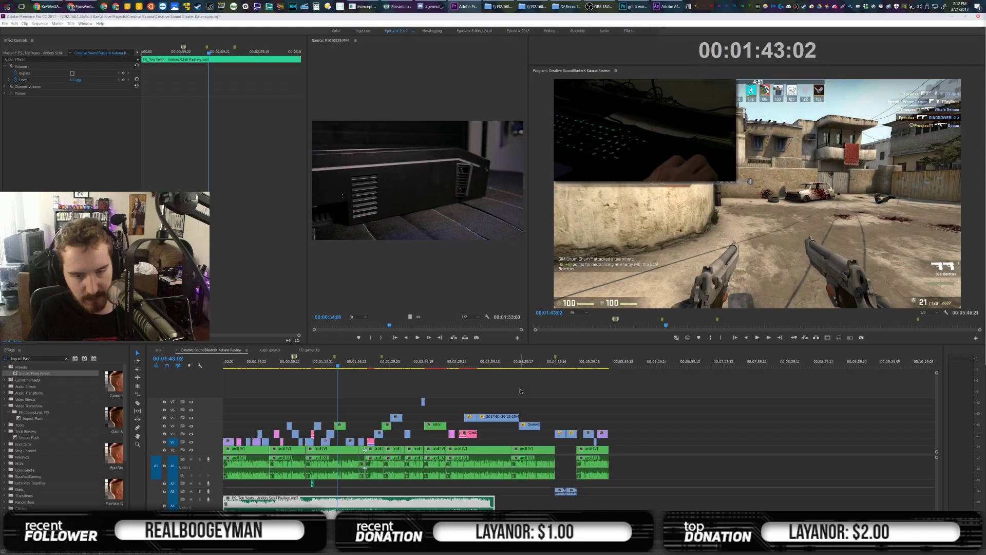
{"action": "left_click_drag", "start_coordinate": [496, 499], "coordinate": [486, 498]}
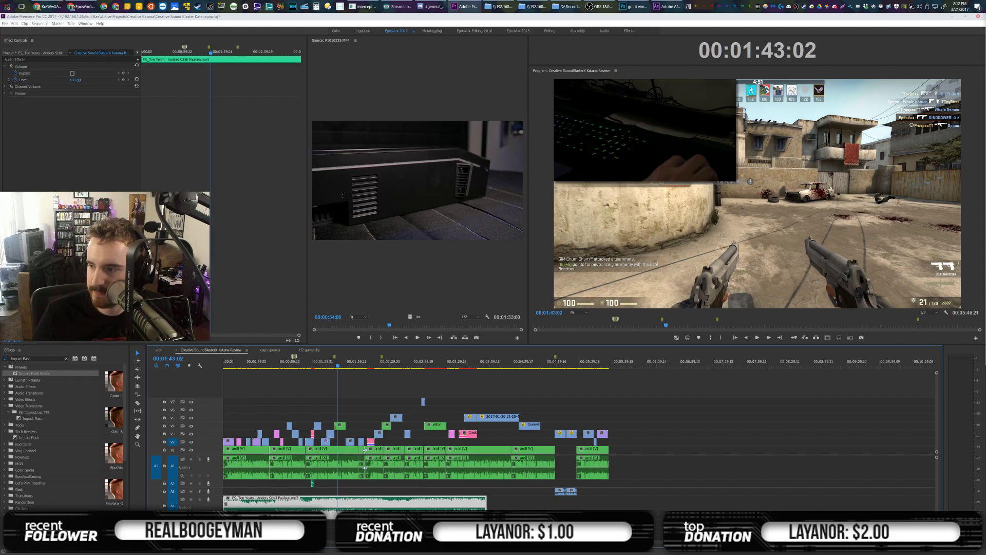
Audition ES_Drive In At Midnight 1 from about 00:01:17 and ES_Crystal Kid 3 from about 00:03:21
{"action": "left_click", "coordinate": [383, 227]}
{"action": "key", "text": "space"}
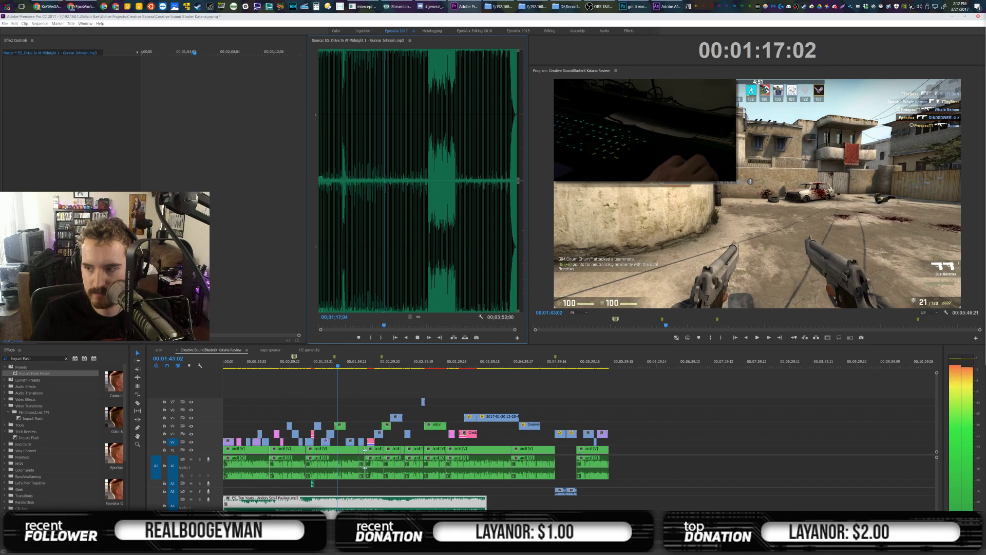
{"action": "left_click", "coordinate": [434, 227]}
{"action": "key", "text": "space"}
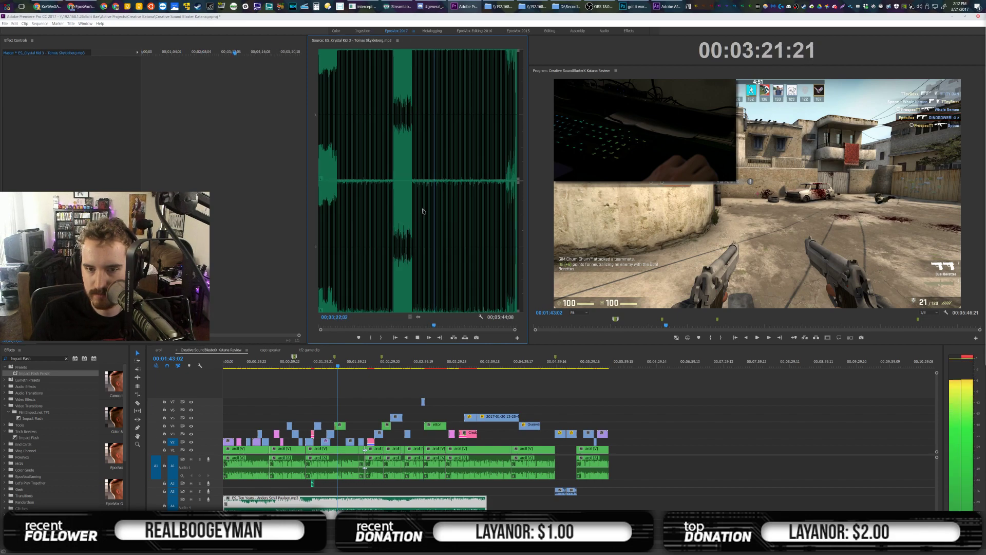
{"action": "key", "text": "space"}
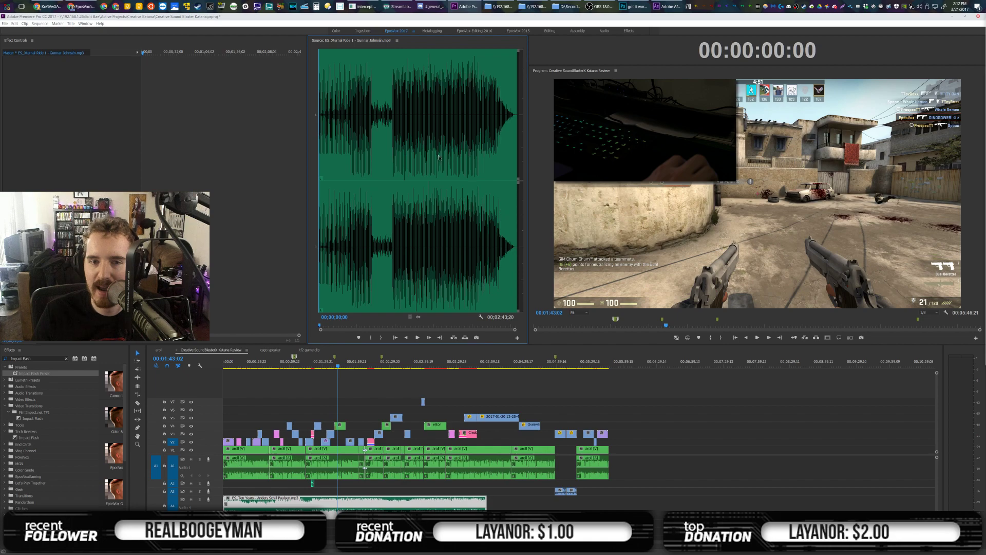
Mark an In point at 00:01:05:21 in ES_Xternal Ride 1, listen from there, and place the track on A4 directly after ES_Ten Years
{"action": "left_click", "coordinate": [398, 110]}
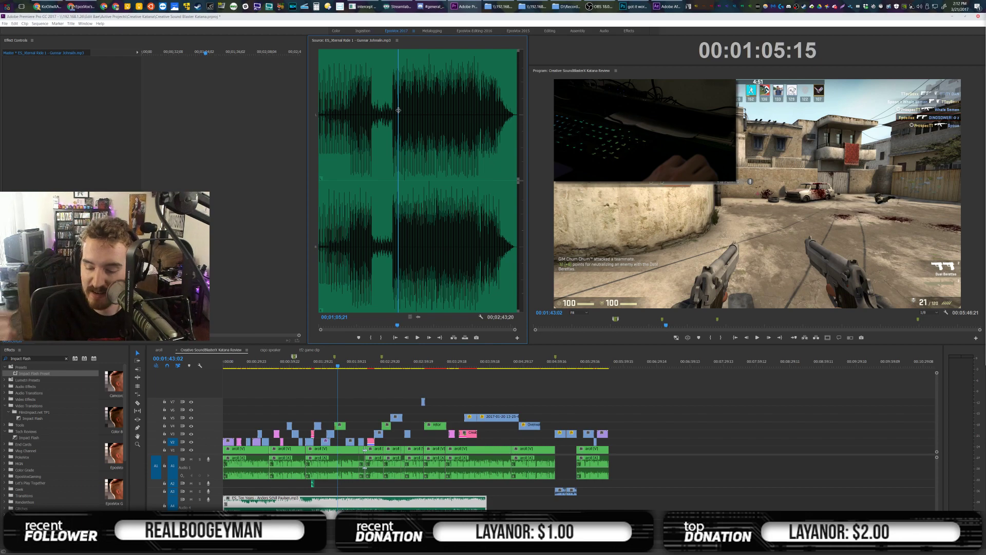
{"action": "key", "text": "i"}
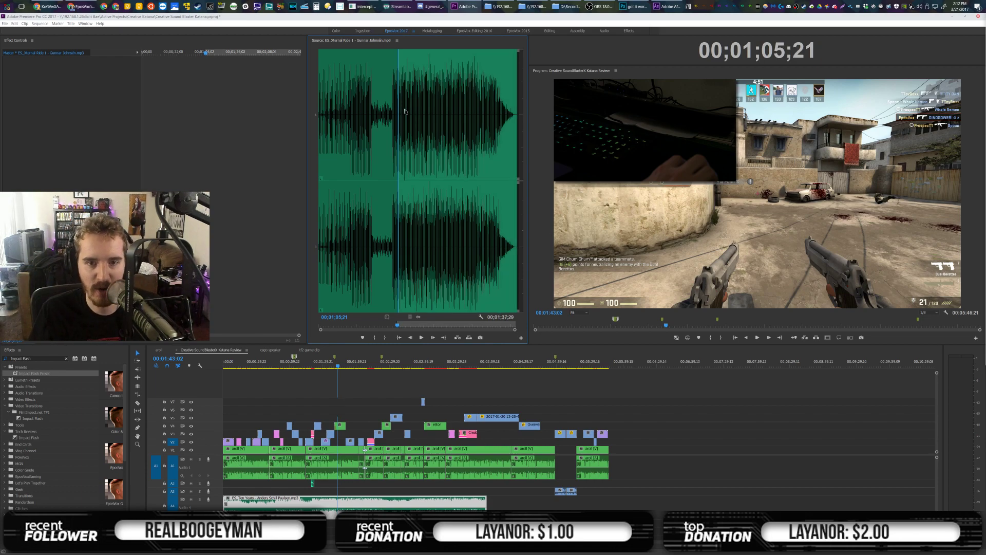
{"action": "key", "text": "space"}
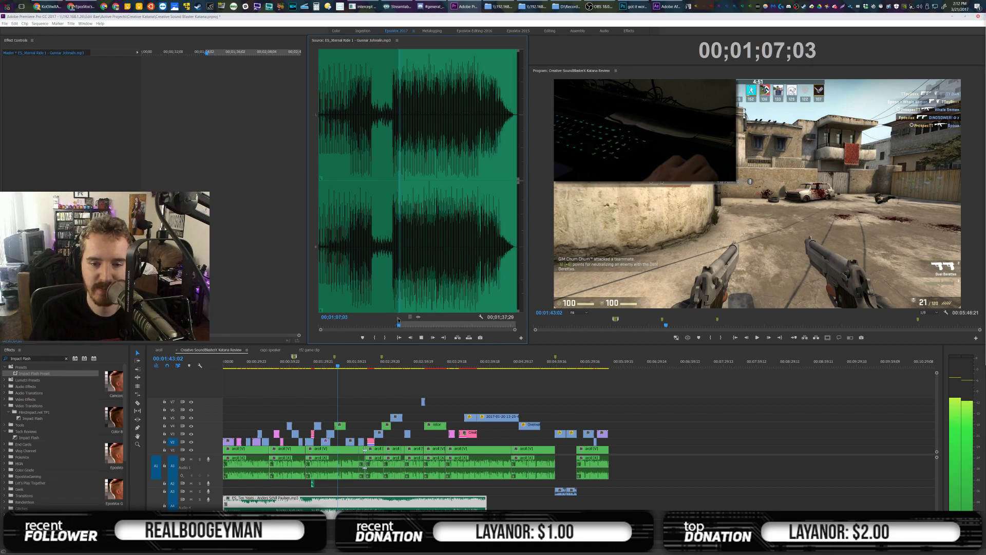
{"action": "left_click_drag", "start_coordinate": [417, 317], "coordinate": [490, 506]}
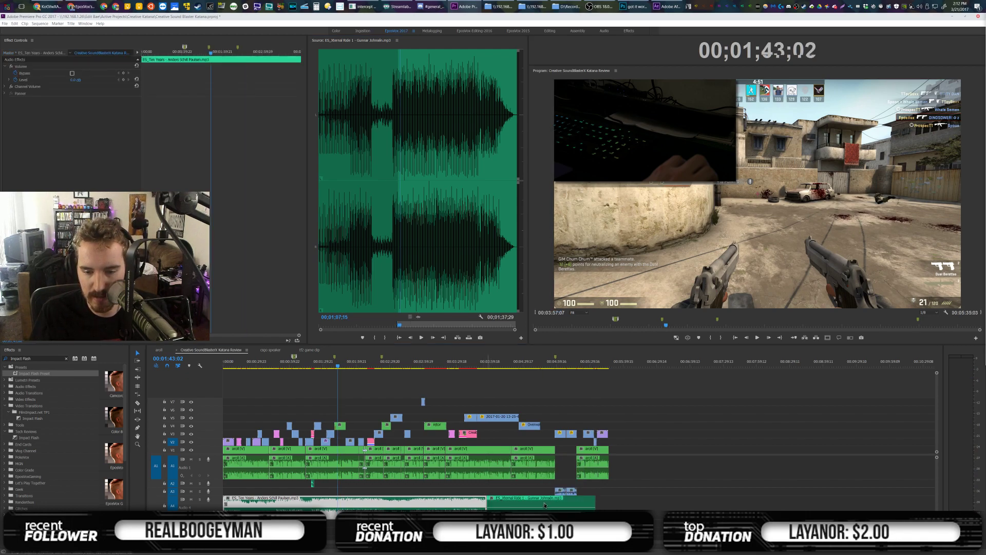
Split ES_Xternal Ride 1 on A4 where the main narration ends and move its second part under the final section after the gap
{"action": "left_click", "coordinate": [559, 500]}
{"action": "key", "text": "v"}
{"action": "mouse_move", "coordinate": [588, 501]}
{"action": "left_mouse_down"}
{"action": "mouse_move", "coordinate": [615, 500]}
{"action": "mouse_move", "coordinate": [606, 499]}
{"action": "left_mouse_up"}
{"action": "left_click", "coordinate": [520, 504]}
{"action": "left_click", "coordinate": [440, 505]}
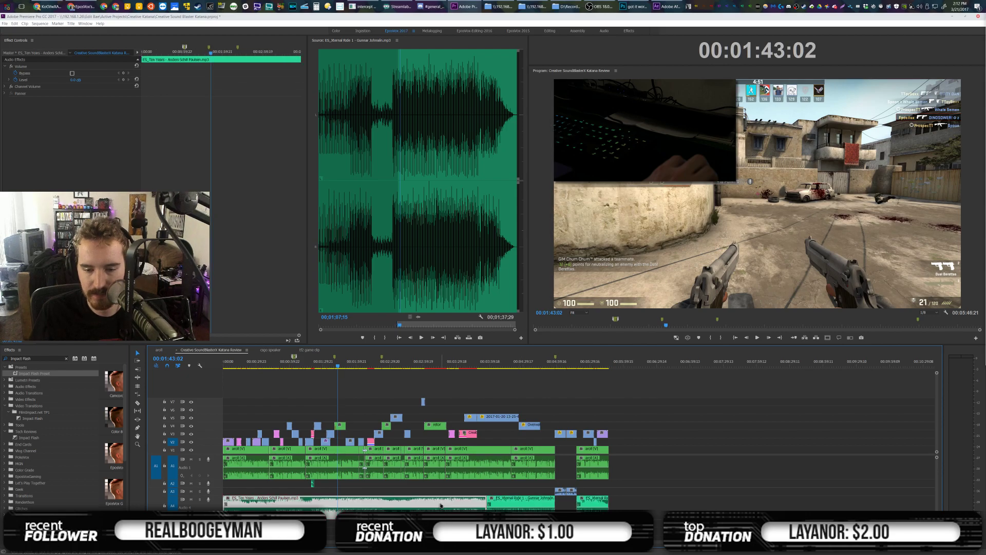
Apply the default audio transition to the cut between ES_Ten Years and ES_Xternal Ride 1 on A4 at 00:03:57:07
{"action": "left_click", "coordinate": [475, 376]}
{"action": "left_click_drag", "start_coordinate": [482, 363], "coordinate": [486, 363]}
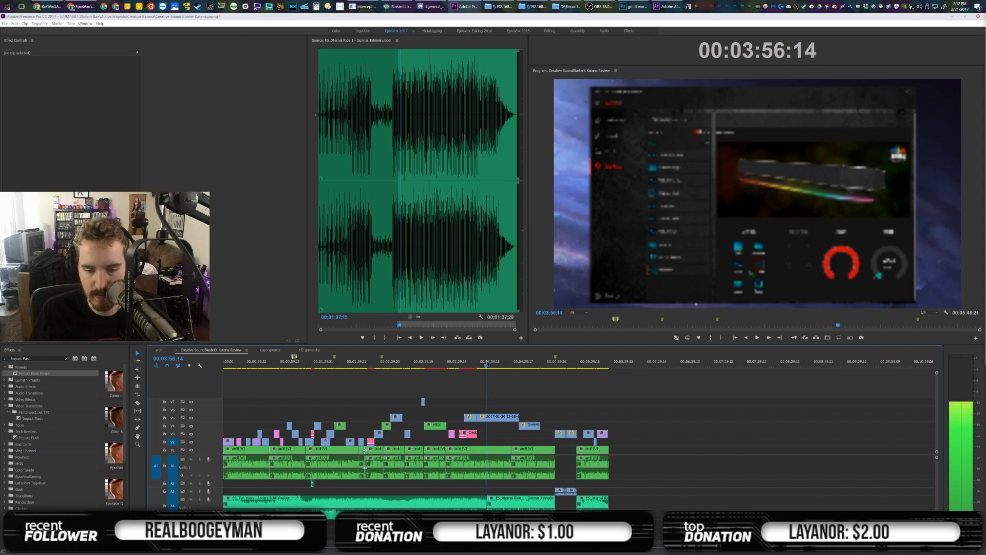
{"action": "left_click_drag", "start_coordinate": [932, 543], "coordinate": [607, 543]}
{"action": "left_click", "coordinate": [591, 367]}
{"action": "left_click_drag", "start_coordinate": [591, 367], "coordinate": [593, 367]}
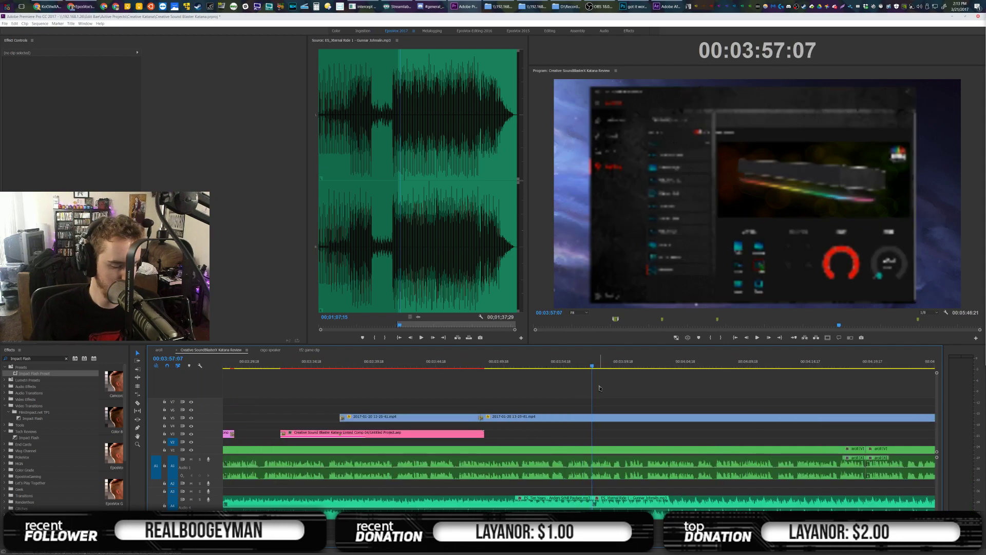
{"action": "key", "text": "ctrl+shift+d"}
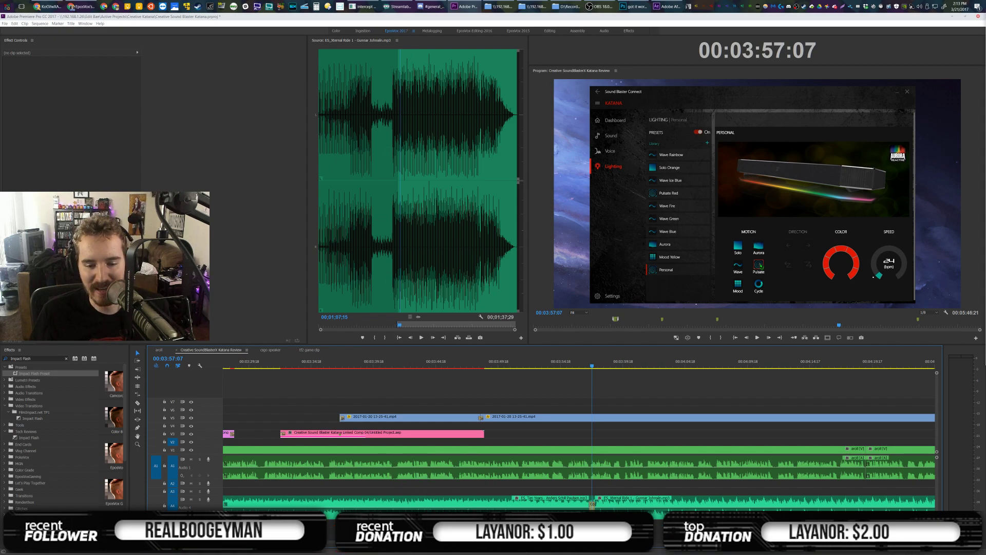
{"action": "scroll", "coordinate": [650, 408], "scroll_direction": "down", "scroll_amount": 8}
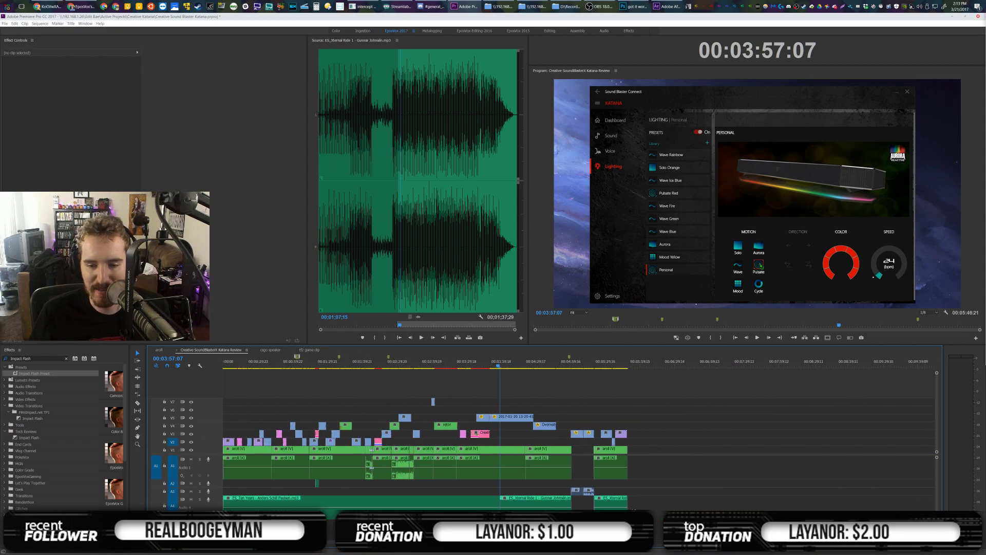
Play the sequence from 00:03:57 and again from about 00:02:58 to check the music, and save the project
{"action": "key", "text": "space"}
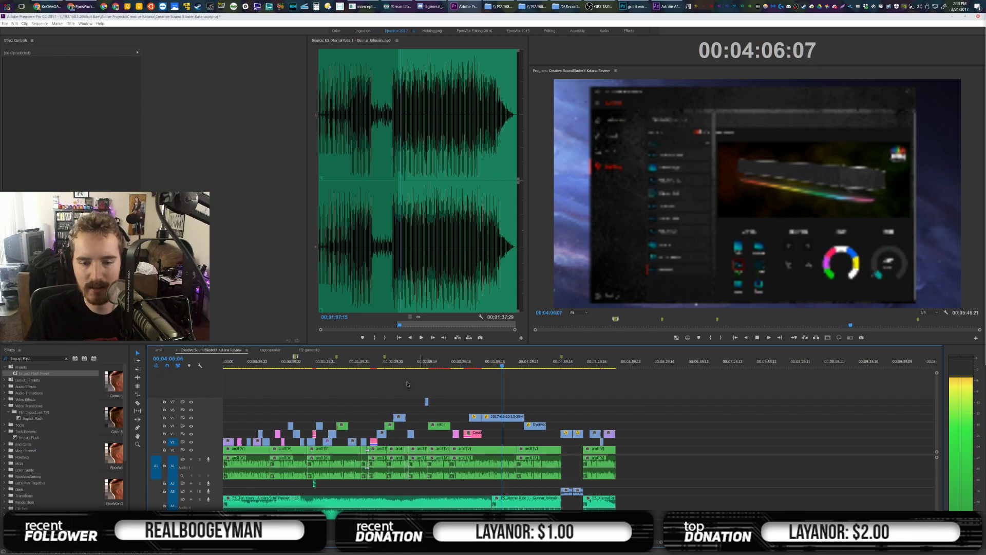
{"action": "left_click", "coordinate": [425, 361]}
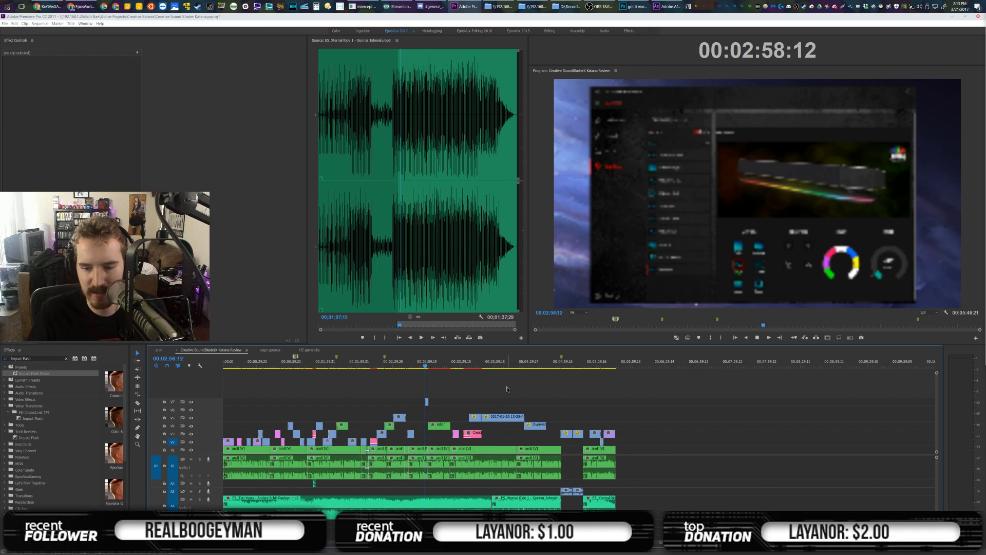
{"action": "key", "text": "space"}
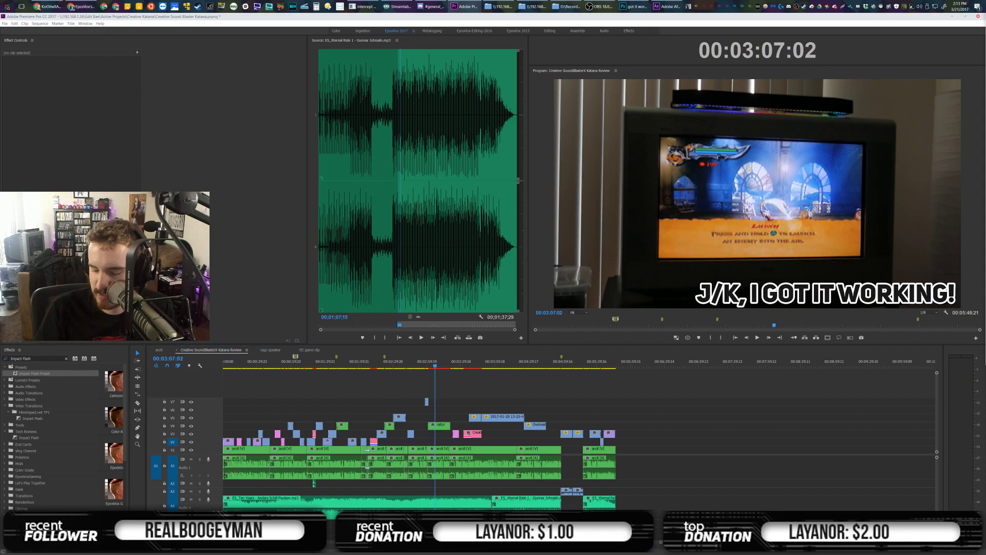
{"action": "key", "text": "space"}
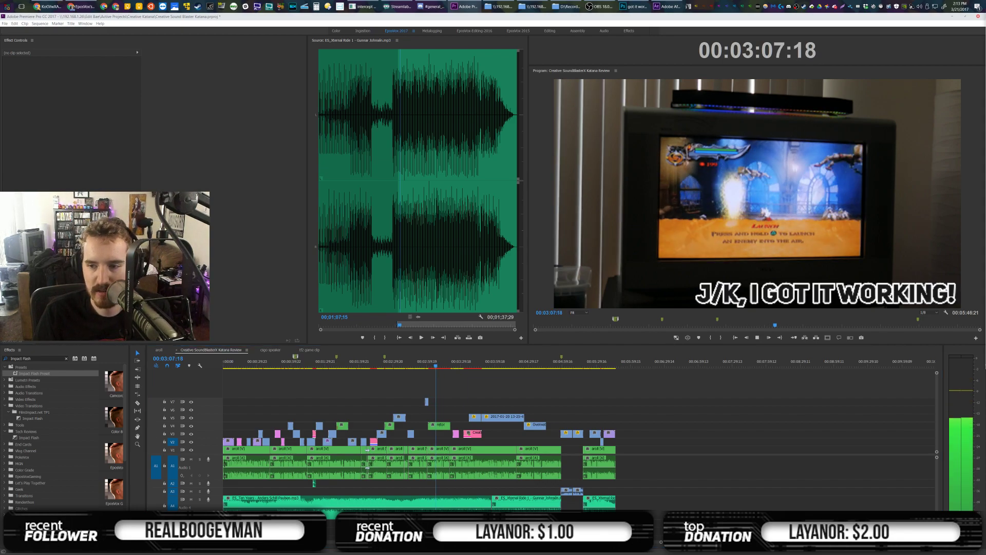
{"action": "key", "text": "space"}
{"action": "left_click", "coordinate": [708, 425]}
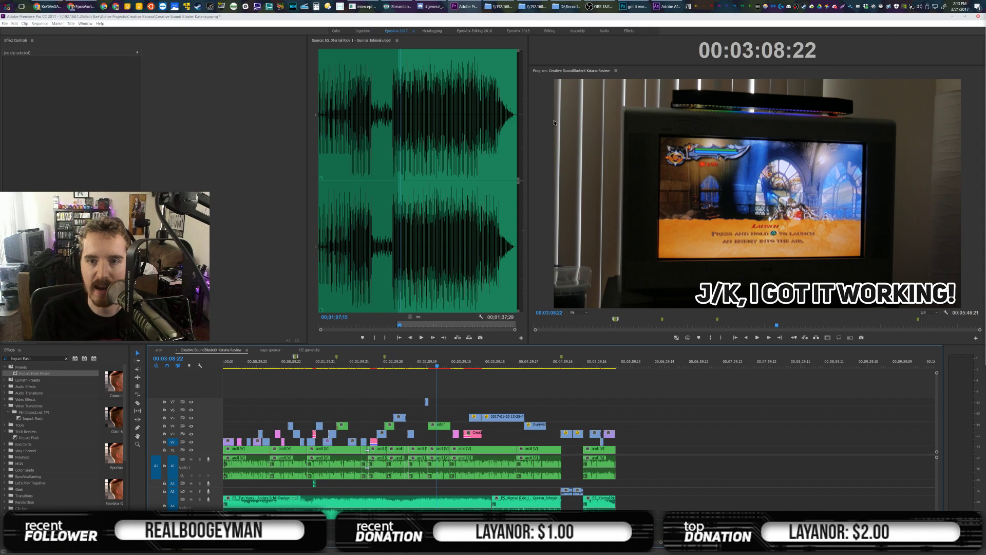
{"action": "key", "text": "ctrl+s"}
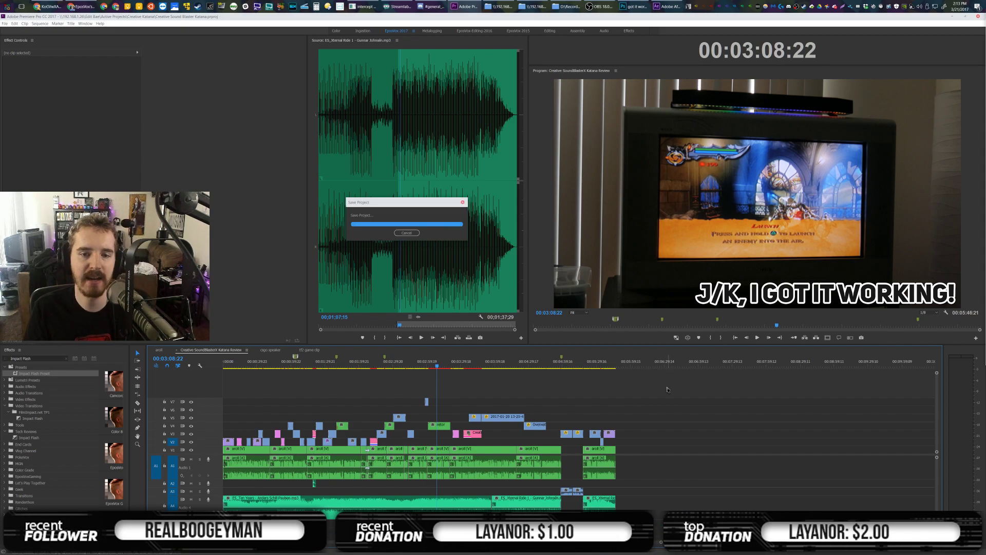
Switch to the Color workspace, open the nested aroll sequence and select its adjustment layer for grading
{"action": "left_click", "coordinate": [339, 30]}
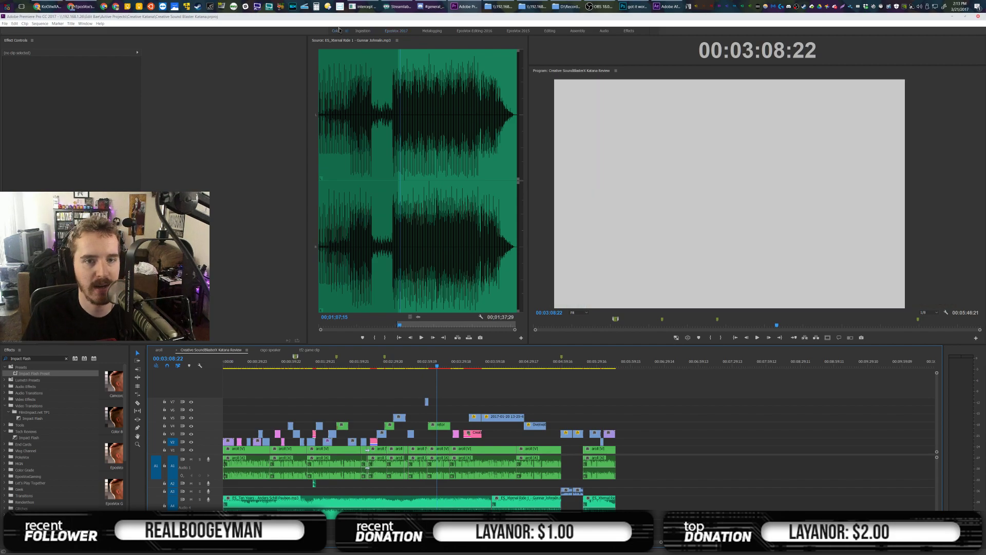
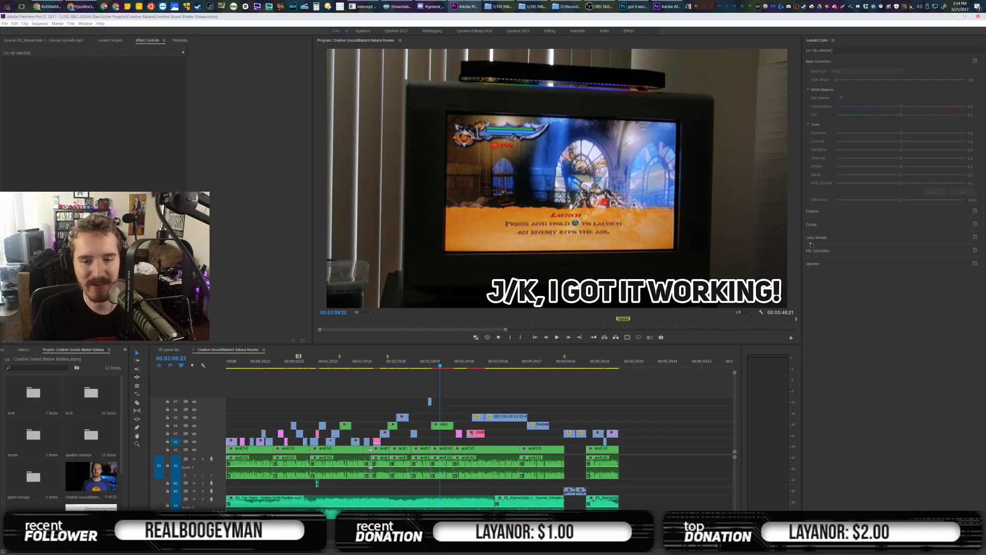
{"action": "left_click", "coordinate": [469, 449]}
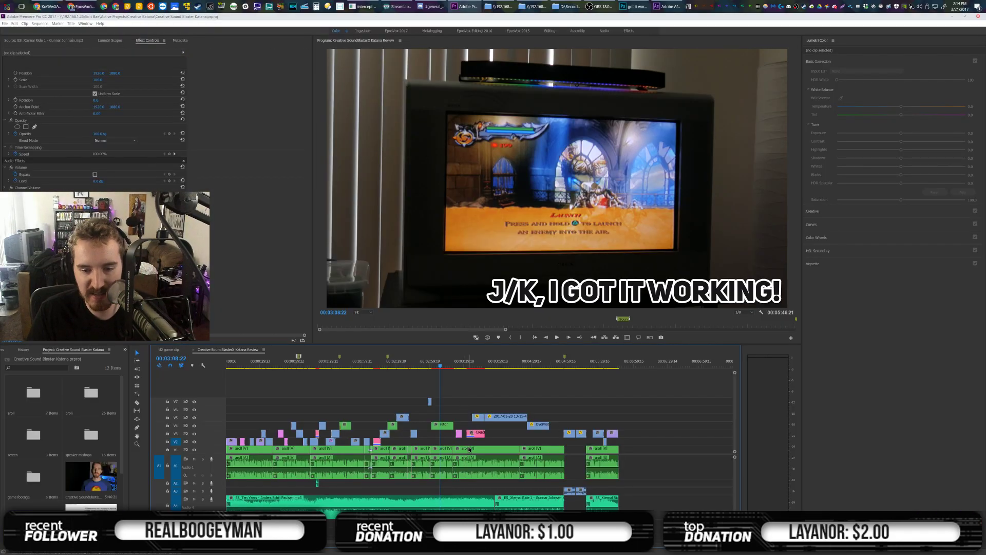
{"action": "double_click", "coordinate": [469, 448]}
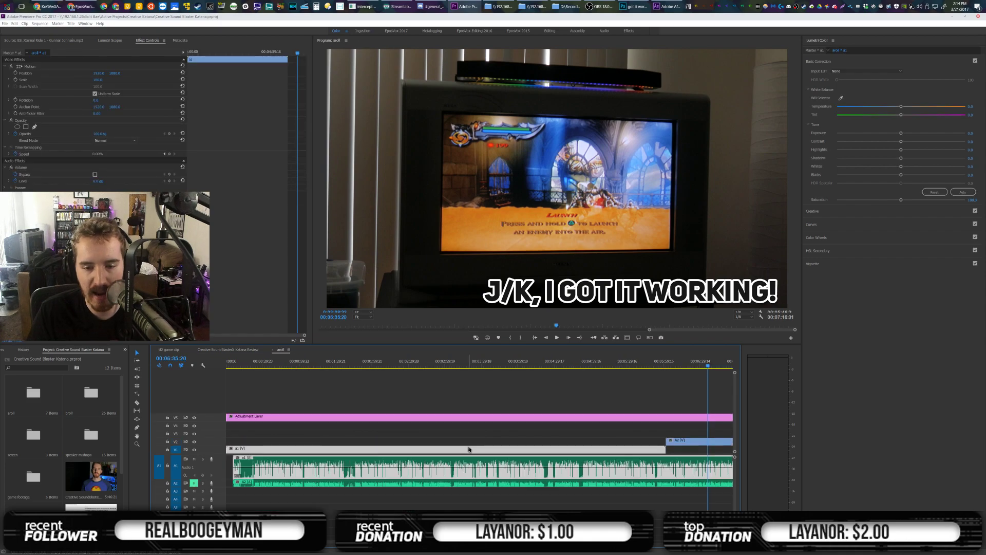
{"action": "scroll", "coordinate": [501, 418], "scroll_direction": "right", "scroll_amount": 5}
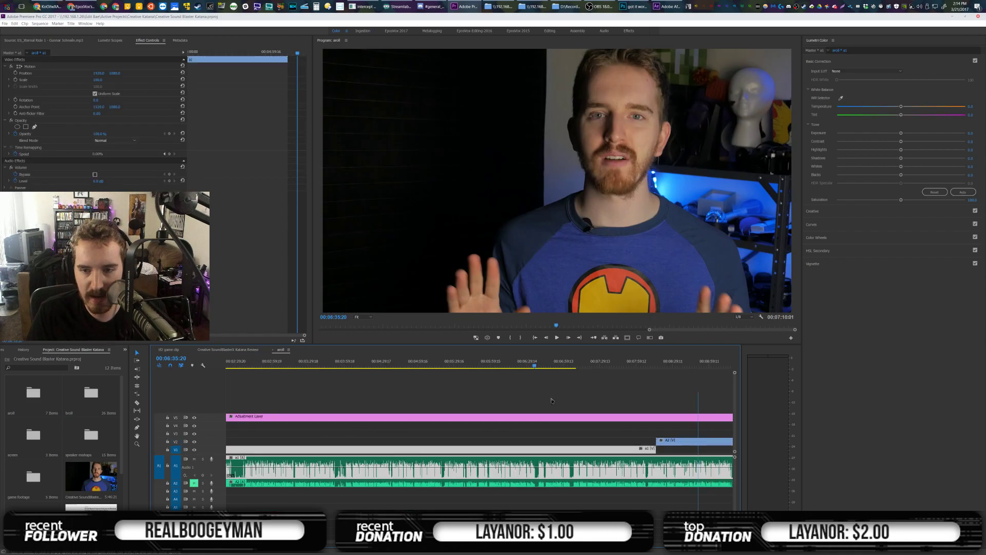
{"action": "left_click", "coordinate": [509, 417]}
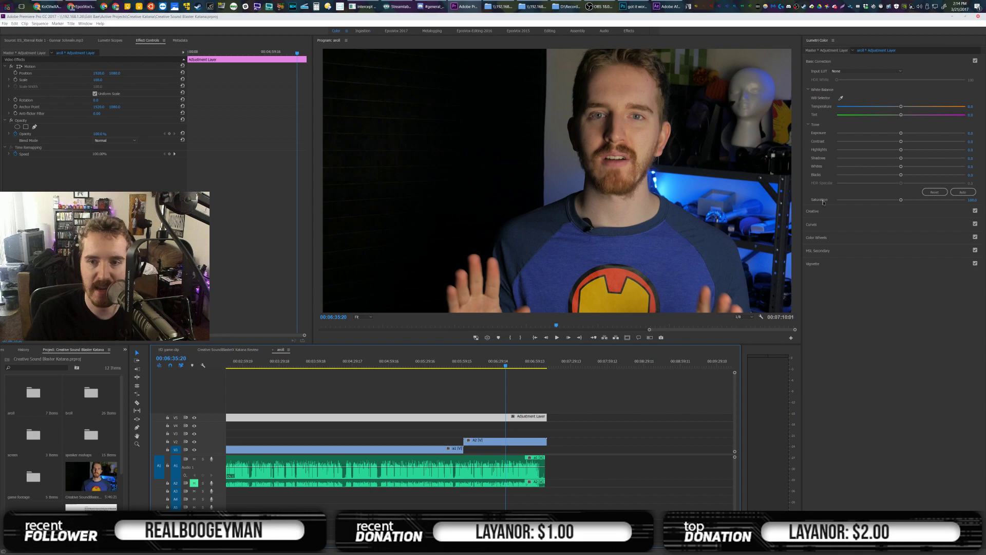
Grade the adjustment layer with contrast about 17, exposure 0, highlights about -25 and a slightly cooler temperature
{"action": "left_click_drag", "start_coordinate": [904, 141], "coordinate": [910, 142]}
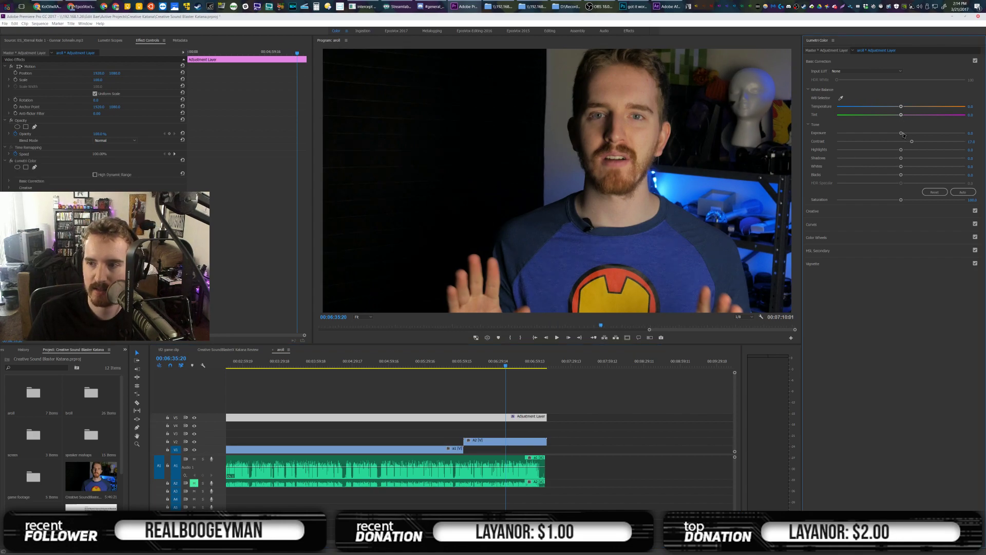
{"action": "left_click_drag", "start_coordinate": [903, 135], "coordinate": [905, 135]}
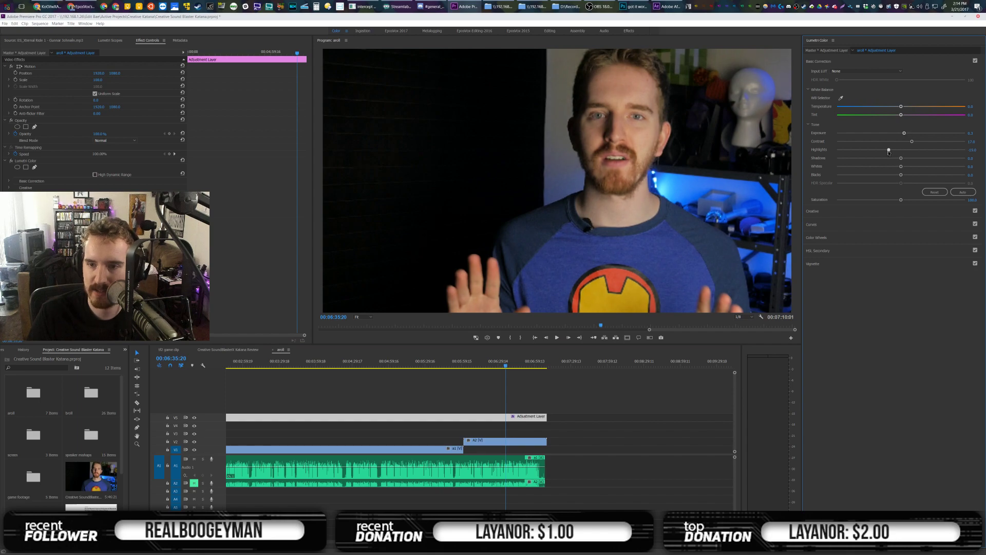
{"action": "left_click_drag", "start_coordinate": [905, 137], "coordinate": [904, 136]}
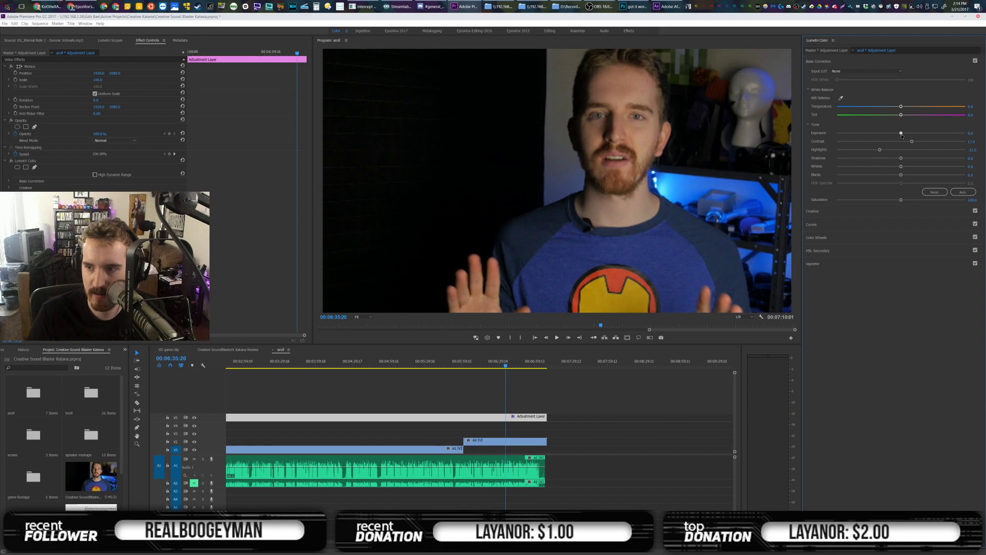
{"action": "left_click_drag", "start_coordinate": [903, 135], "coordinate": [884, 148]}
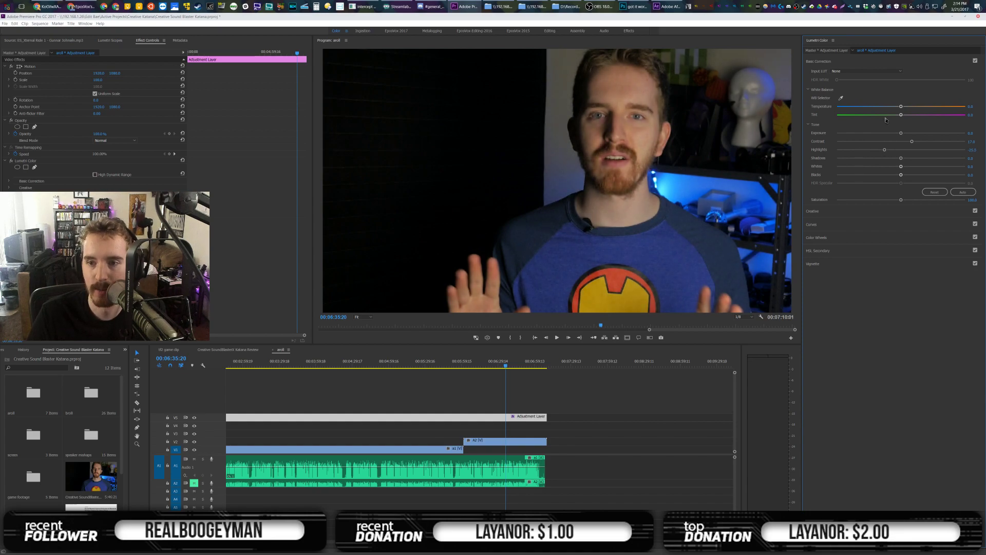
{"action": "left_click_drag", "start_coordinate": [890, 107], "coordinate": [864, 110]}
{"action": "left_click_drag", "start_coordinate": [785, 112], "coordinate": [898, 111]}
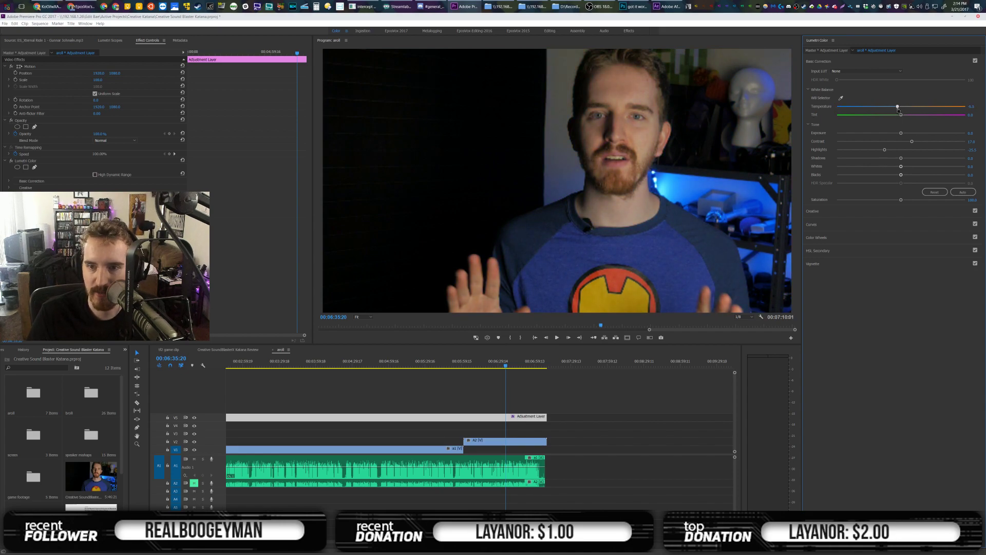
Try different Blacks levels on the adjustment layer at 00:04:50:05 against the Lumetri Scopes and return Blacks to 0
{"action": "left_click", "coordinate": [377, 360]}
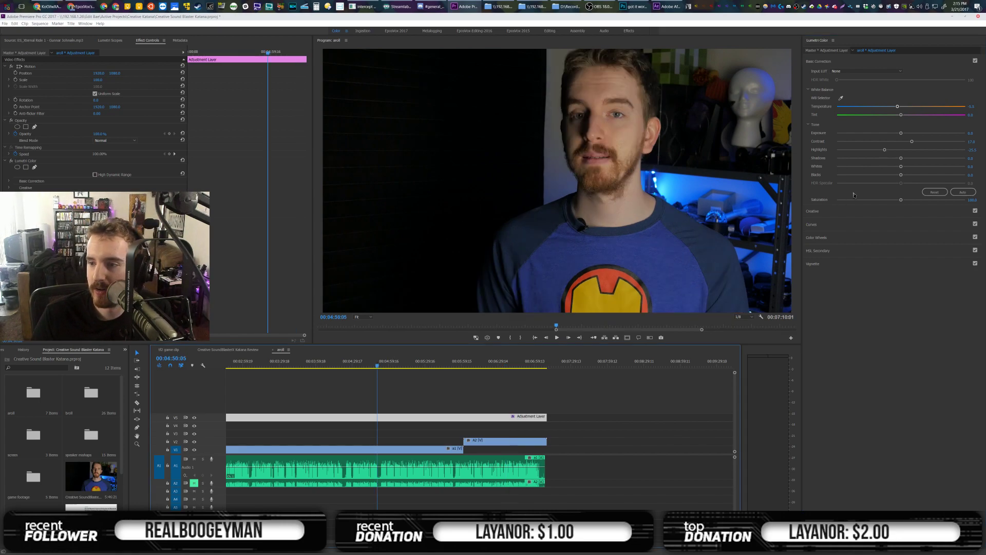
{"action": "left_click", "coordinate": [897, 175]}
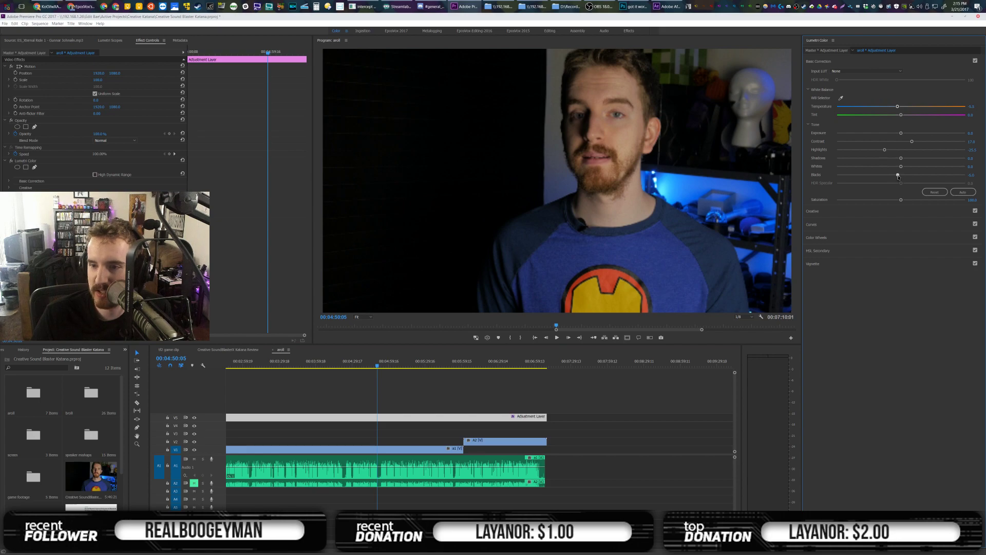
{"action": "left_click", "coordinate": [110, 40]}
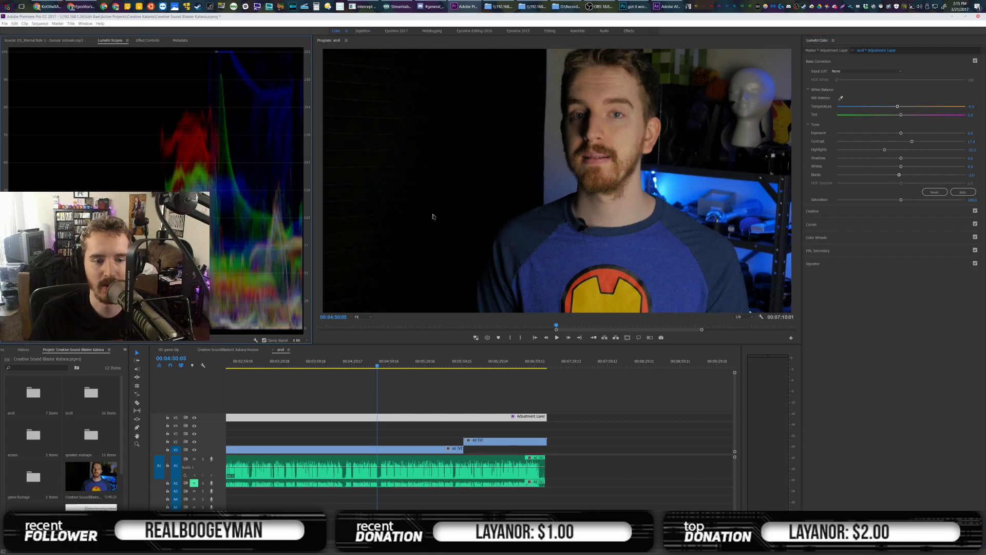
{"action": "double_click", "coordinate": [900, 175]}
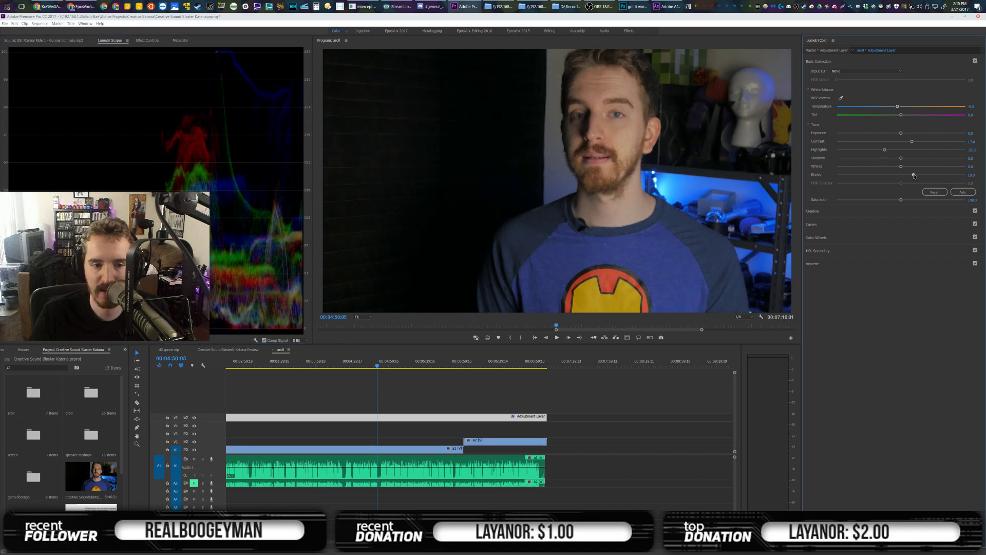
{"action": "left_click_drag", "start_coordinate": [902, 178], "coordinate": [902, 179]}
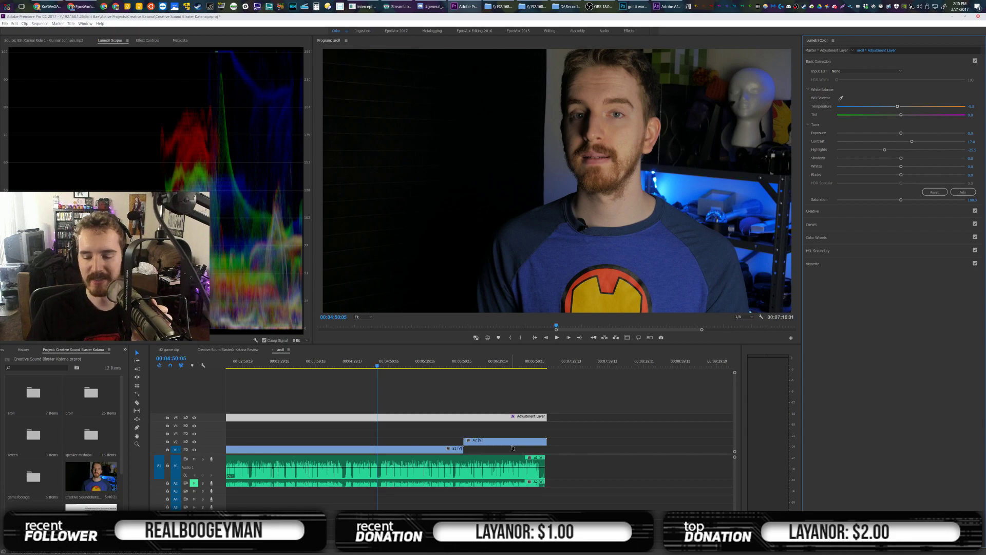
In the nested csgo speaker sequence, raise the keyboard overlay clip's exposure, set contrast and blacks to about 17 and 25, cool its temperature and lift shadows
{"action": "left_click", "coordinate": [245, 351]}
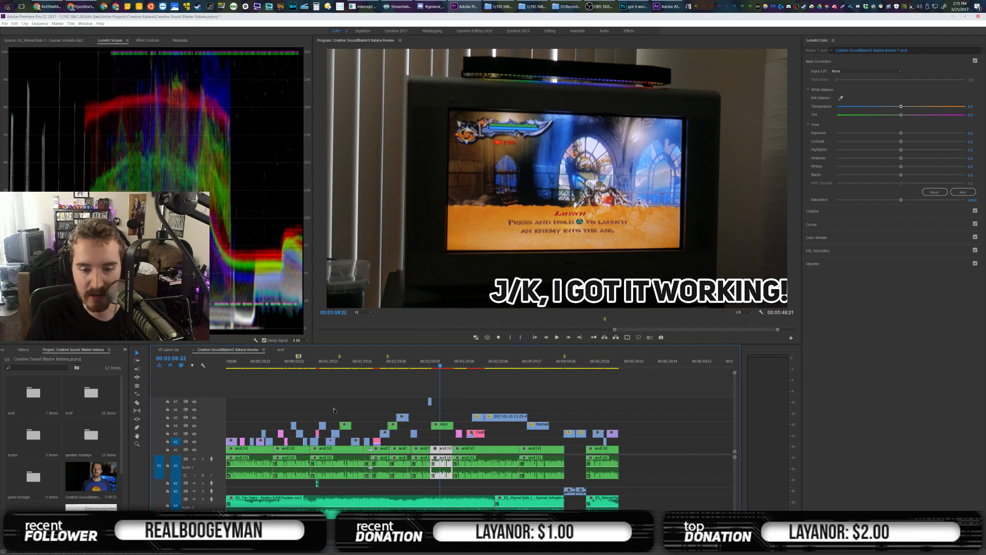
{"action": "double_click", "coordinate": [345, 426]}
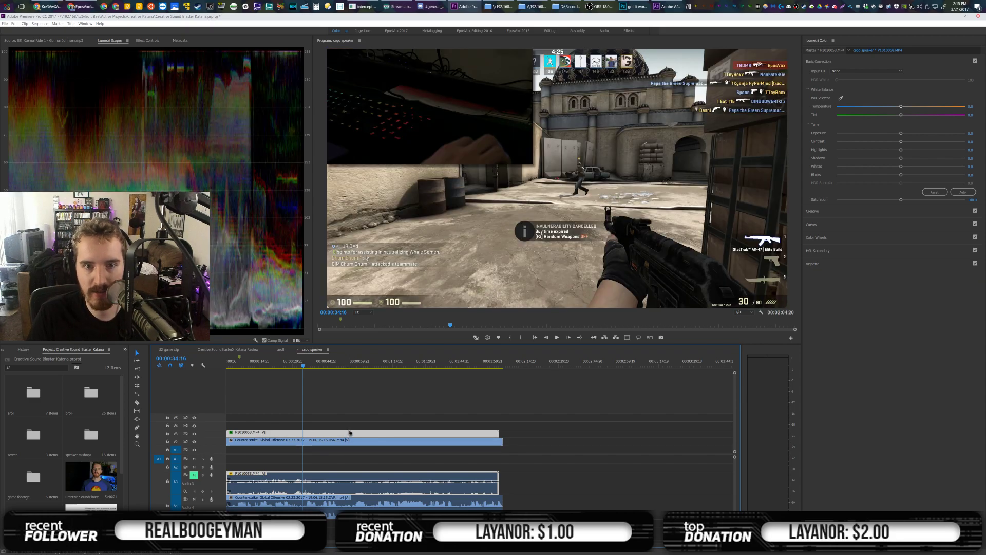
{"action": "mouse_move", "coordinate": [906, 134]}
{"action": "left_mouse_down"}
{"action": "mouse_move", "coordinate": [922, 133]}
{"action": "mouse_move", "coordinate": [912, 141]}
{"action": "left_mouse_up"}
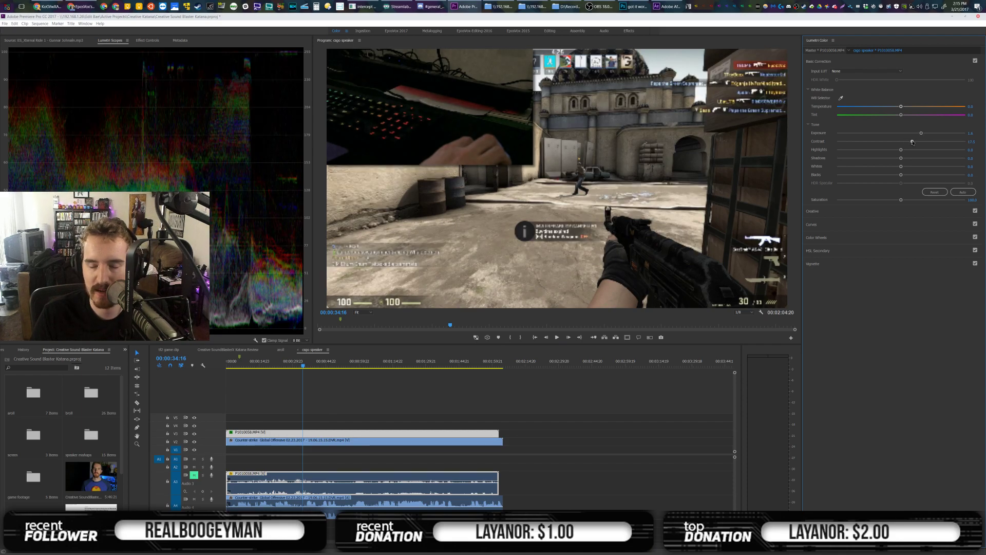
{"action": "left_click", "coordinate": [895, 106]}
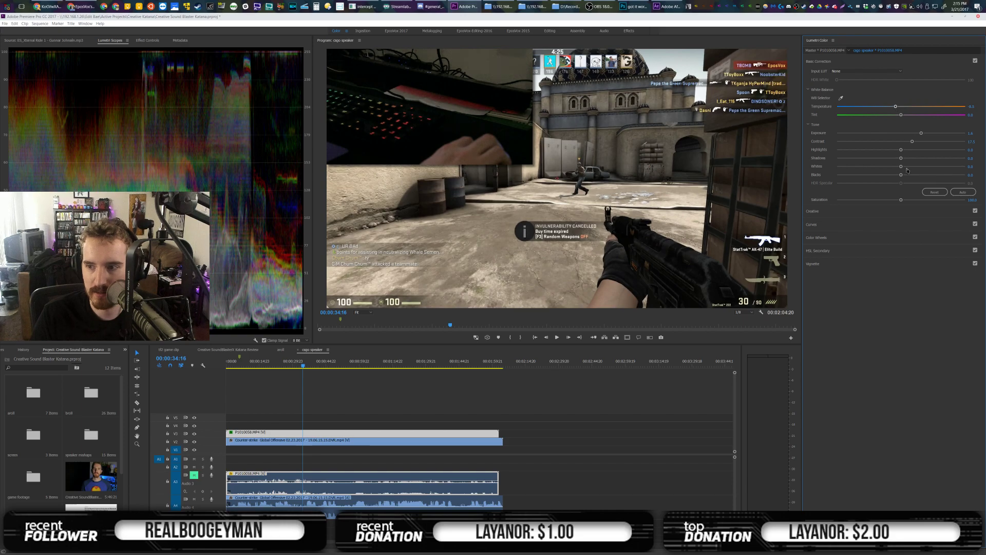
{"action": "left_click_drag", "start_coordinate": [901, 157], "coordinate": [918, 175]}
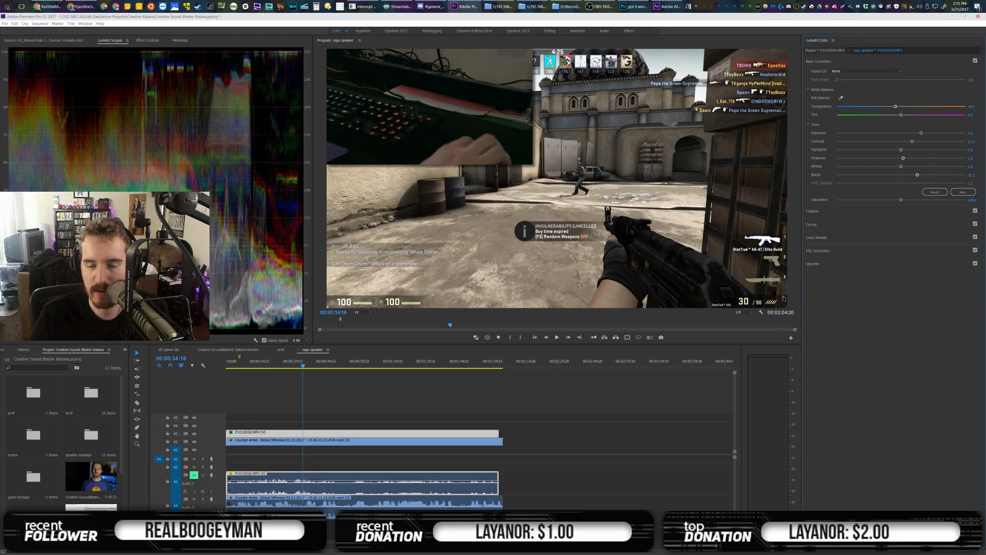
{"action": "key", "text": "space"}
{"action": "key", "text": "space"}
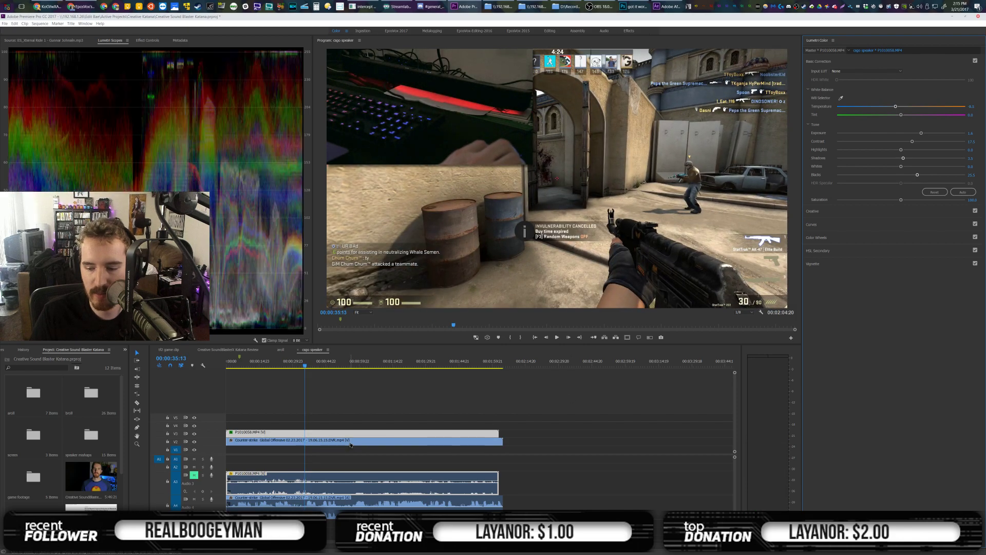
Set the Counter-Strike gameplay clip's contrast to about 13 and return to the main Katana review sequence
{"action": "left_click", "coordinate": [351, 433]}
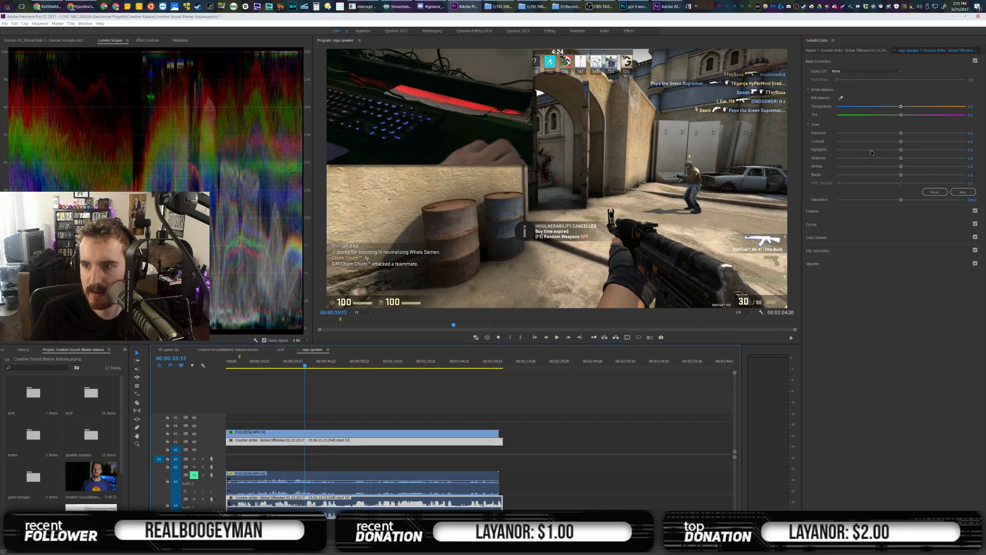
{"action": "left_click_drag", "start_coordinate": [901, 141], "coordinate": [909, 141]}
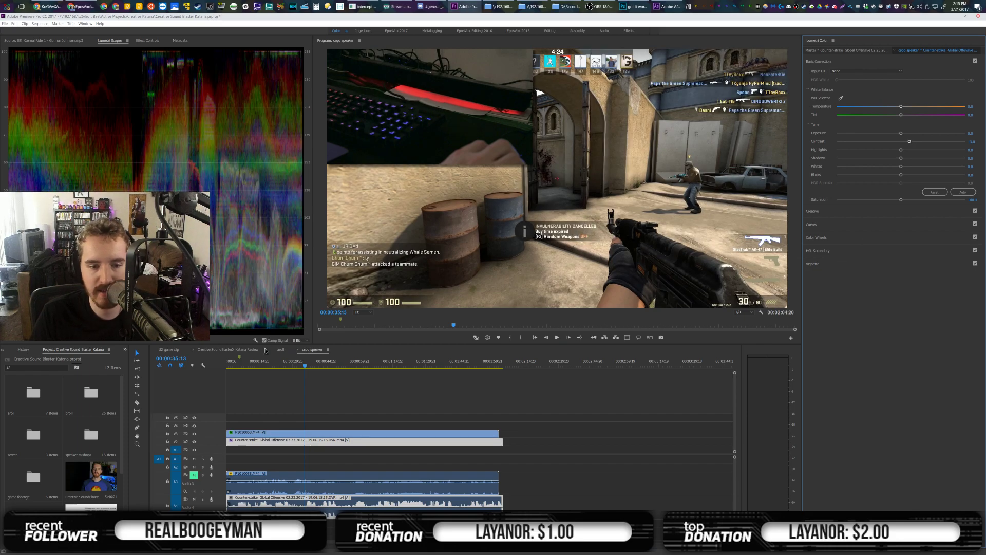
{"action": "left_click", "coordinate": [246, 350]}
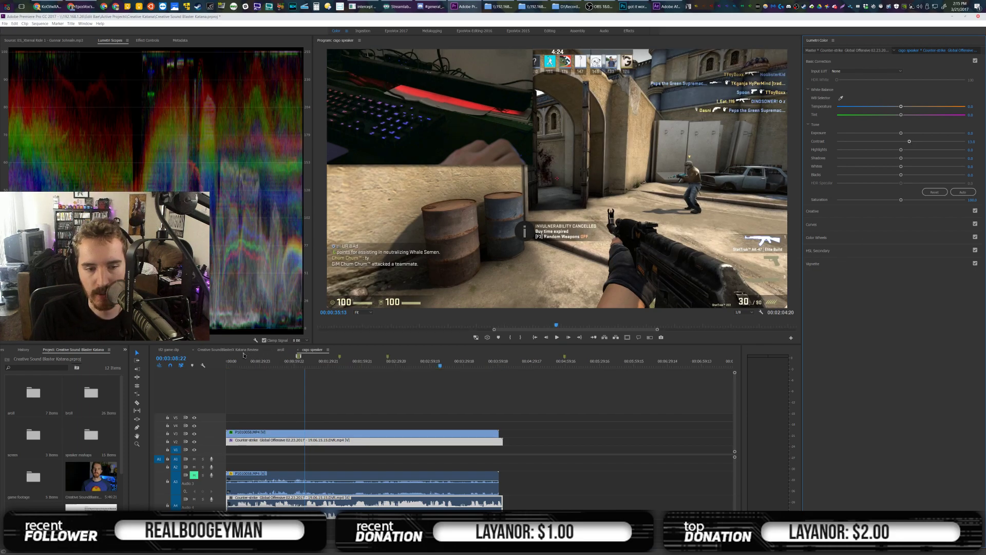
Copy the keyboard overlay's grade from the csgo speaker sequence and paste its Lumetri Color attributes onto the overlay clip in the game clip sequence
{"action": "left_click", "coordinate": [169, 350]}
{"action": "left_click", "coordinate": [422, 445]}
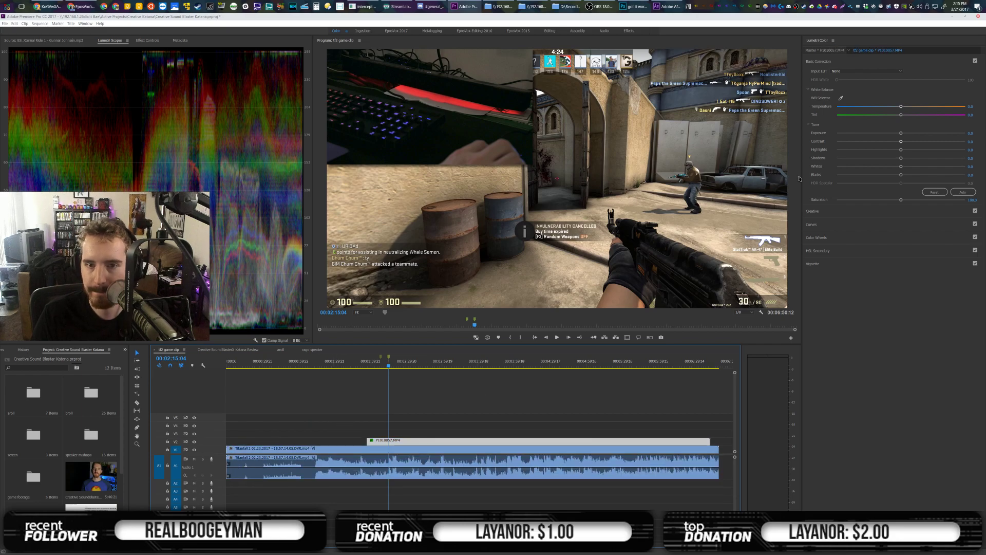
{"action": "left_click", "coordinate": [312, 349]}
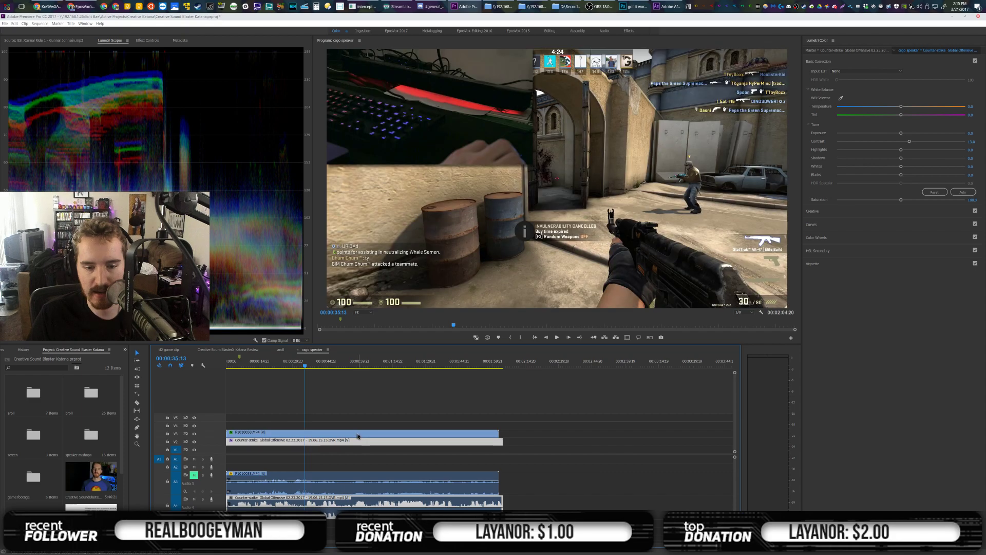
{"action": "left_click", "coordinate": [171, 350]}
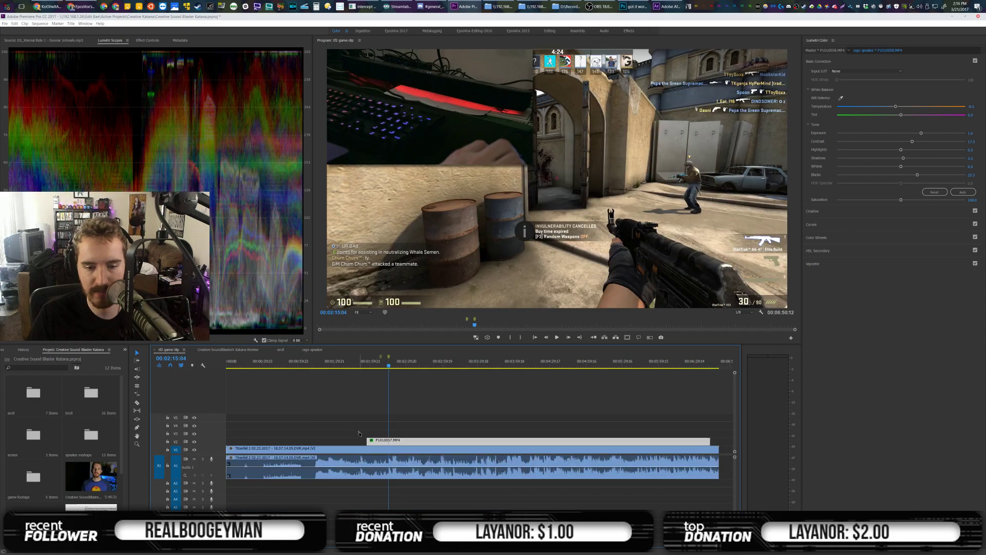
{"action": "right_click", "coordinate": [400, 439]}
{"action": "left_click", "coordinate": [433, 200]}
{"action": "key", "text": "Return"}
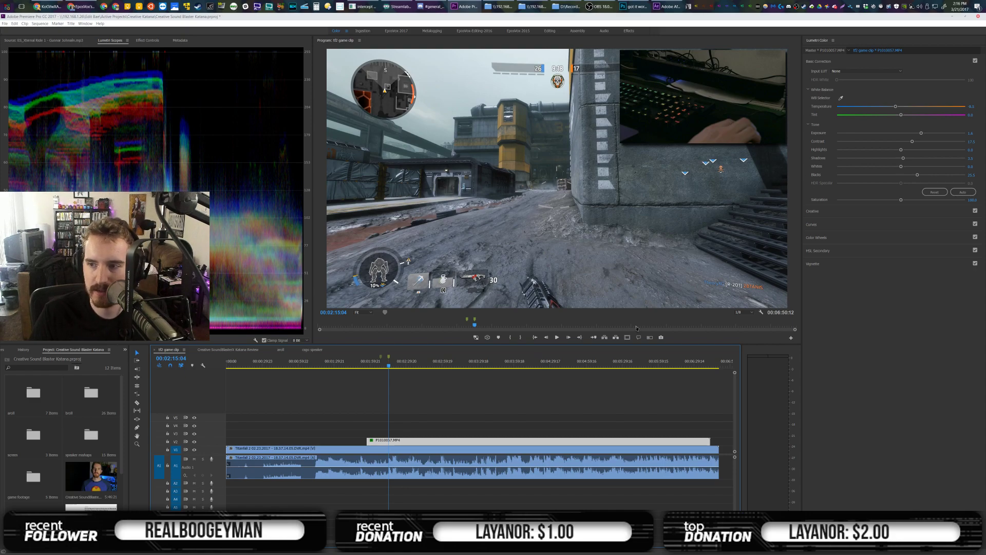
Set the Titanfall gameplay clip's contrast to about 12, then return to the main Katana review sequence and save the project
{"action": "left_click", "coordinate": [481, 448]}
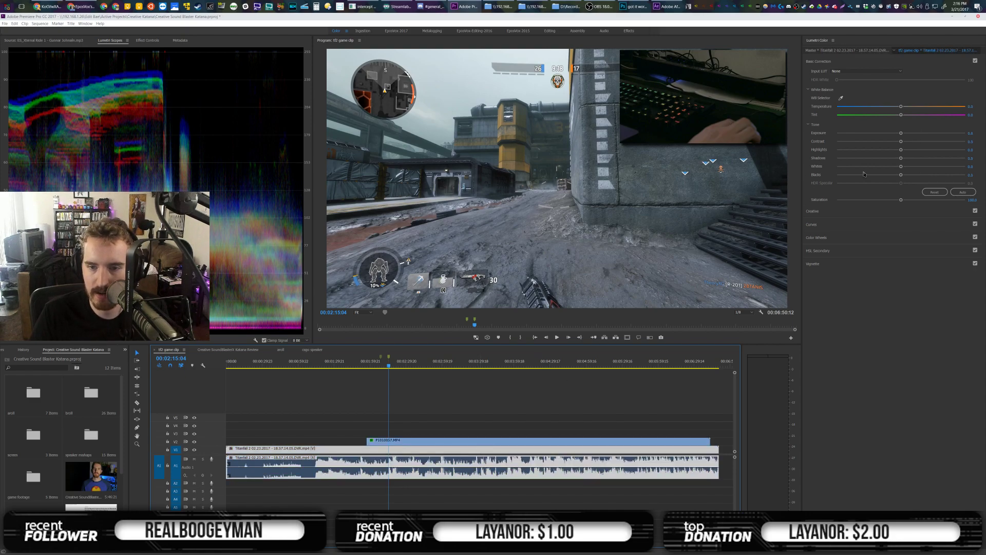
{"action": "left_click", "coordinate": [909, 143]}
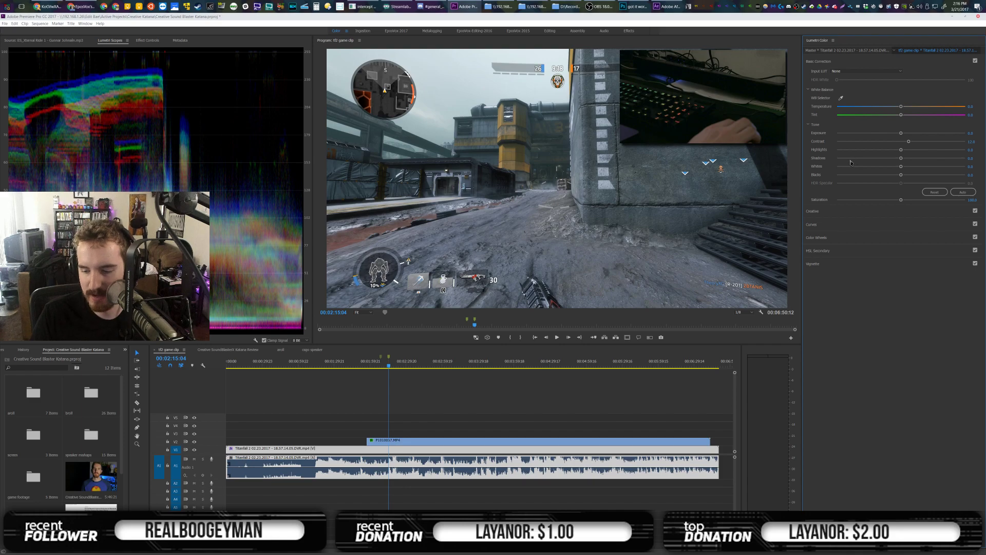
{"action": "left_click", "coordinate": [242, 350]}
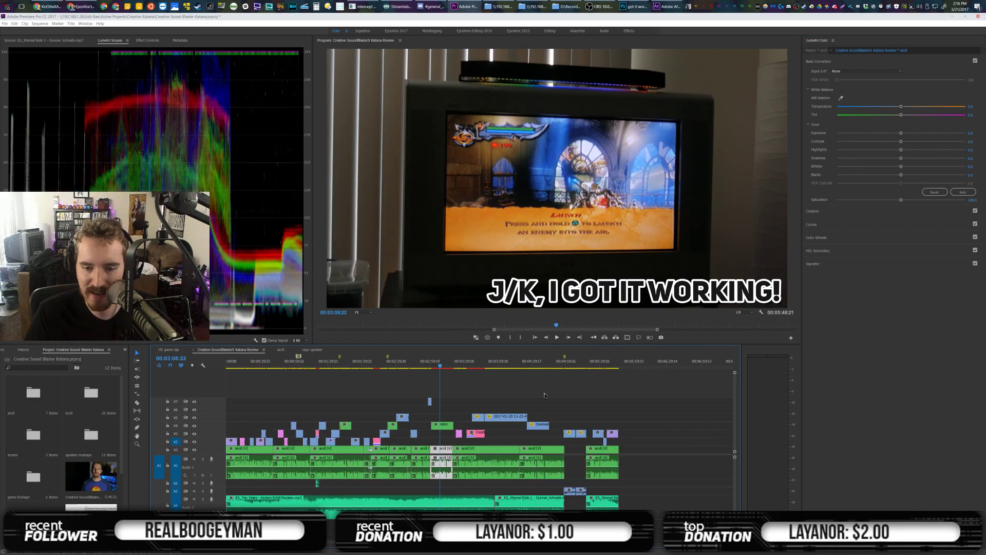
{"action": "key", "text": "ctrl+s"}
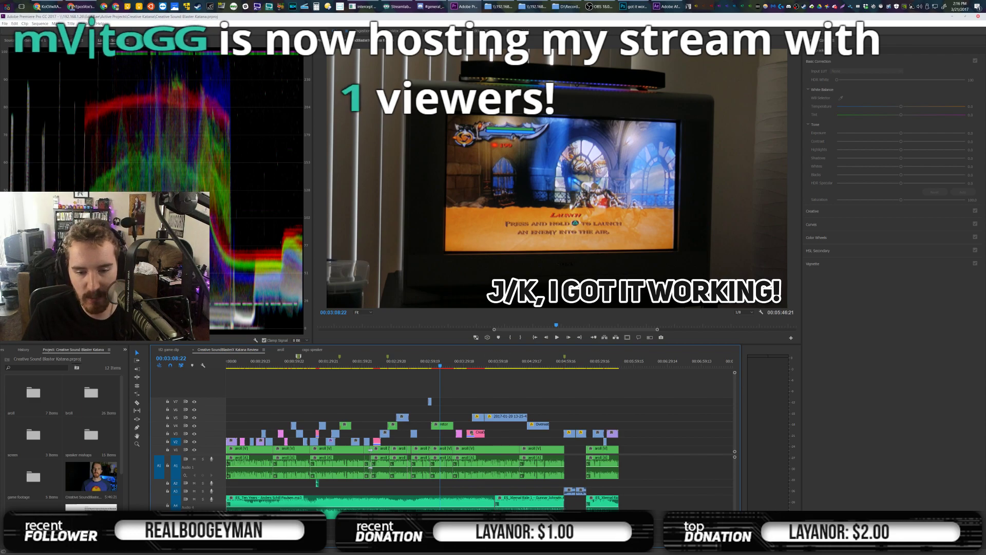
Grade the soundbar b-roll clip at 00:00:22:09 with contrast about 10, slightly raised exposure and slightly lowered blacks
{"action": "left_click", "coordinate": [260, 362]}
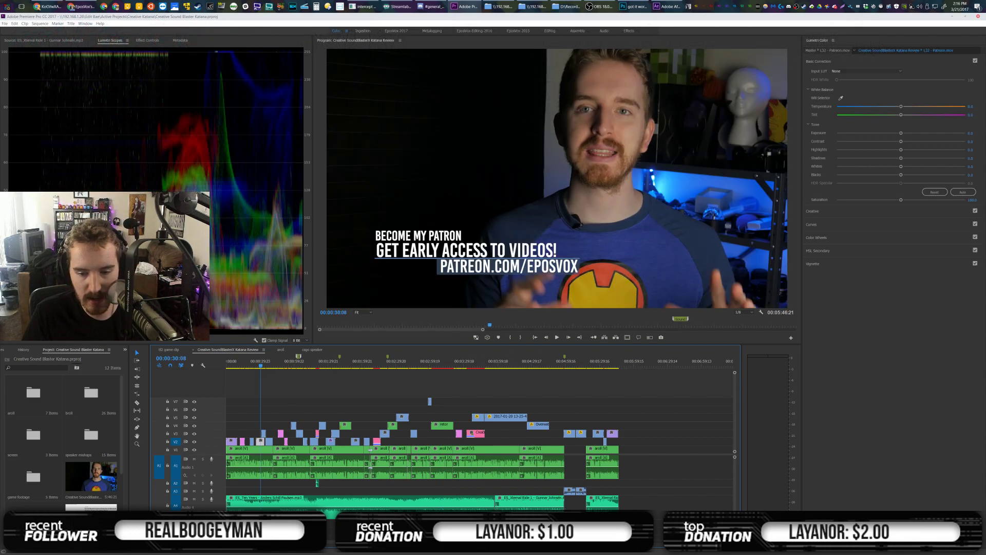
{"action": "key", "text": "="}
{"action": "key", "text": "="}
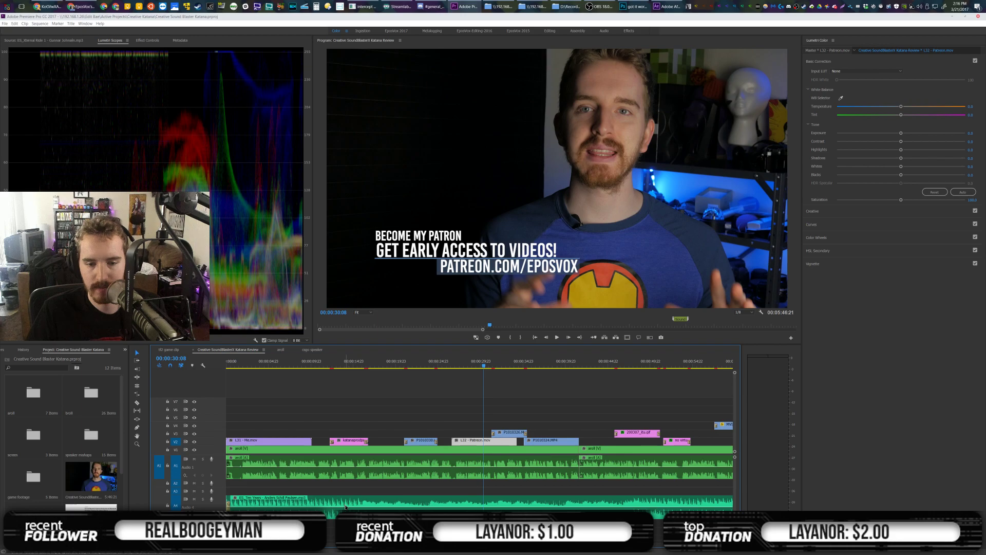
{"action": "left_click", "coordinate": [416, 364]}
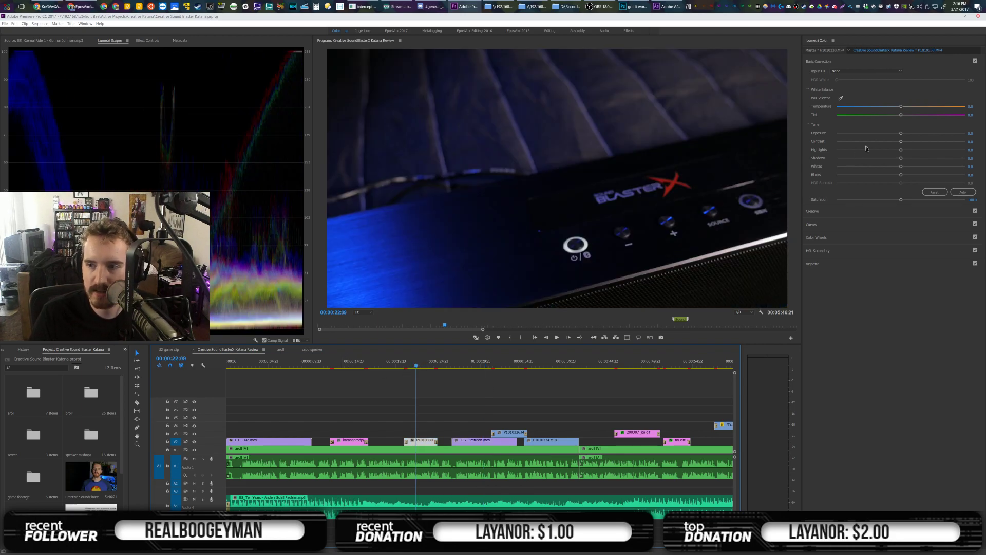
{"action": "left_click", "coordinate": [906, 141]}
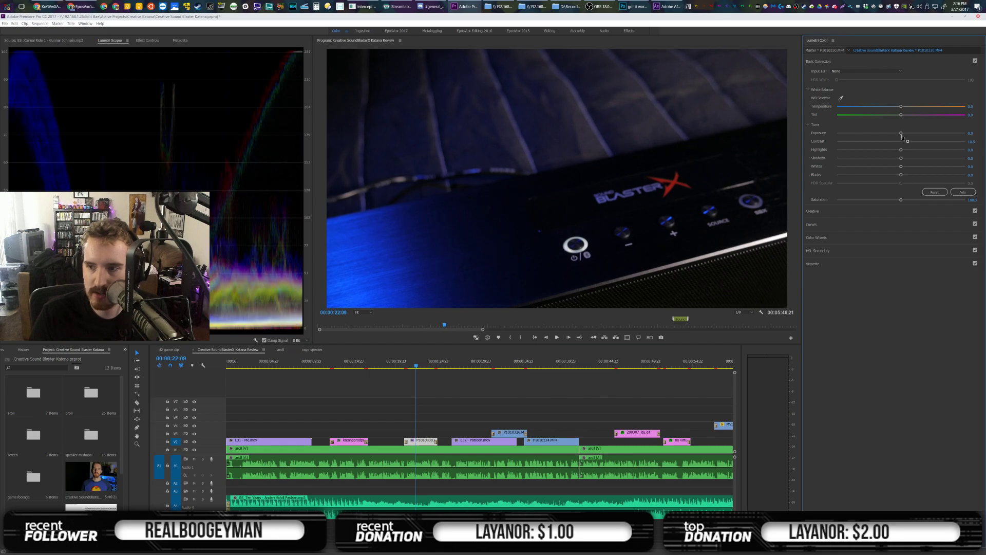
{"action": "left_click_drag", "start_coordinate": [901, 133], "coordinate": [905, 133]}
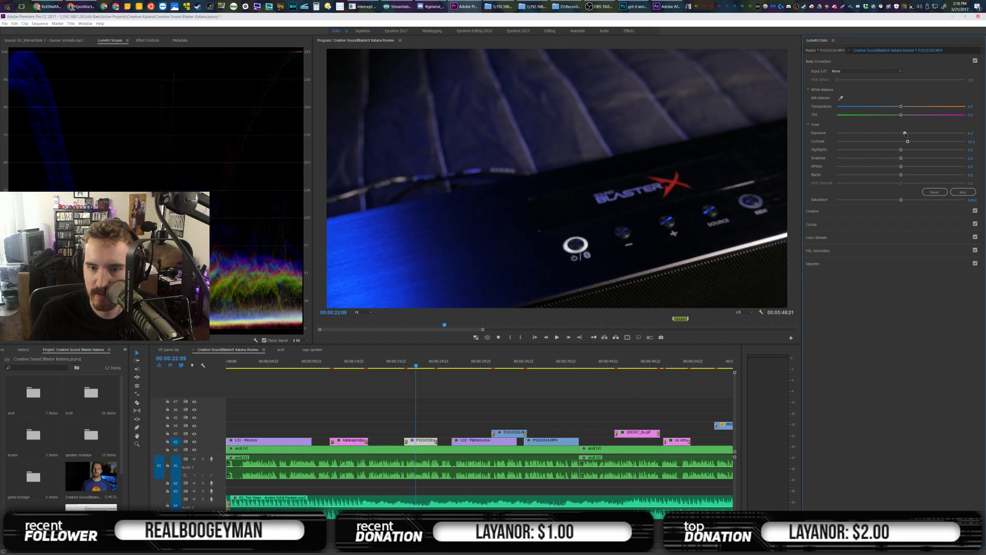
{"action": "left_click", "coordinate": [897, 174]}
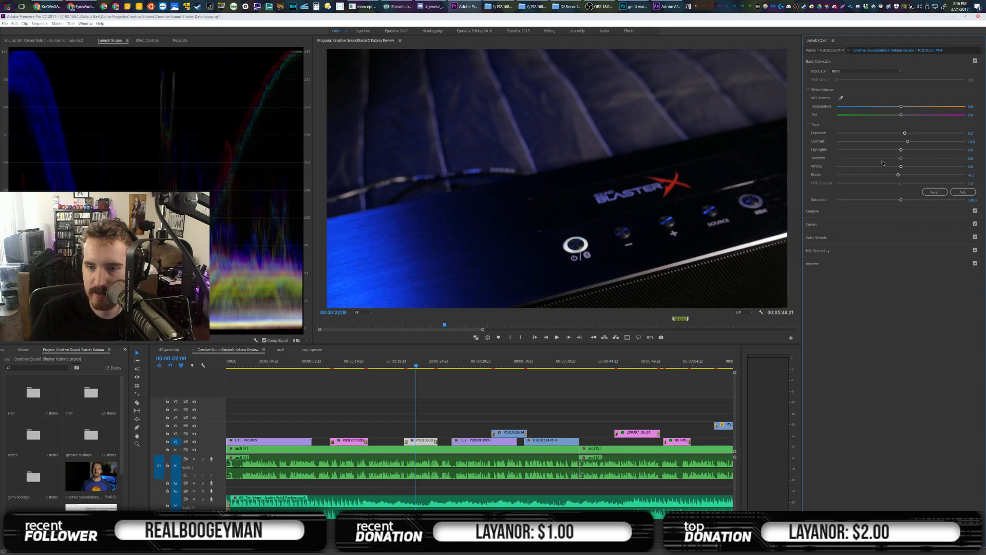
Paste the soundbar grade onto the button close-up clip at 00:00:33:04 and raise its exposure further
{"action": "left_click", "coordinate": [509, 363]}
{"action": "right_click", "coordinate": [512, 433]}
{"action": "left_click", "coordinate": [531, 191]}
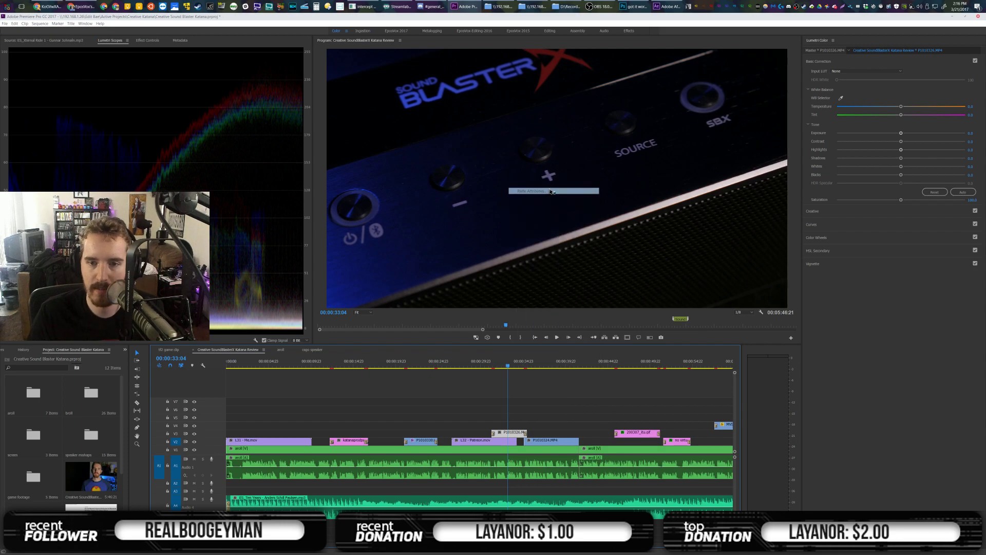
{"action": "key", "text": "Return"}
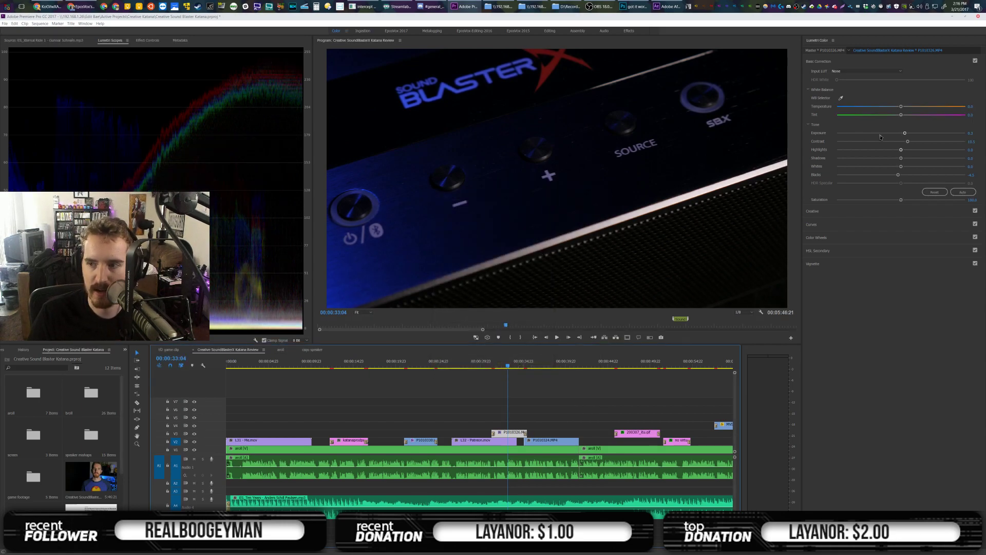
{"action": "left_click_drag", "start_coordinate": [905, 134], "coordinate": [912, 133]}
Paste the soundbar grade onto the clip at 00:00:37:08, reduce its exposure to about 0.1 and raise contrast to about 19
{"action": "left_click", "coordinate": [543, 363]}
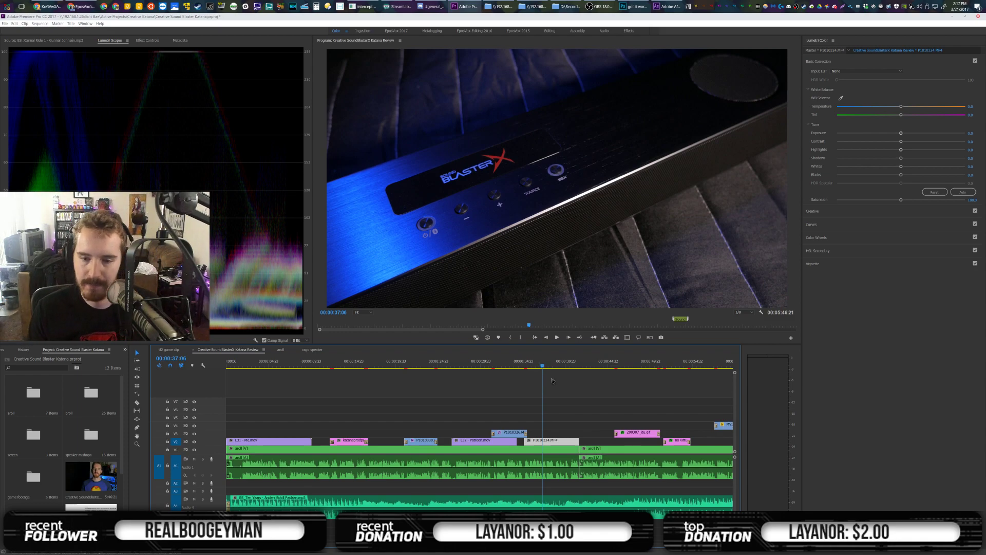
{"action": "right_click", "coordinate": [554, 445]}
{"action": "left_click", "coordinate": [586, 203]}
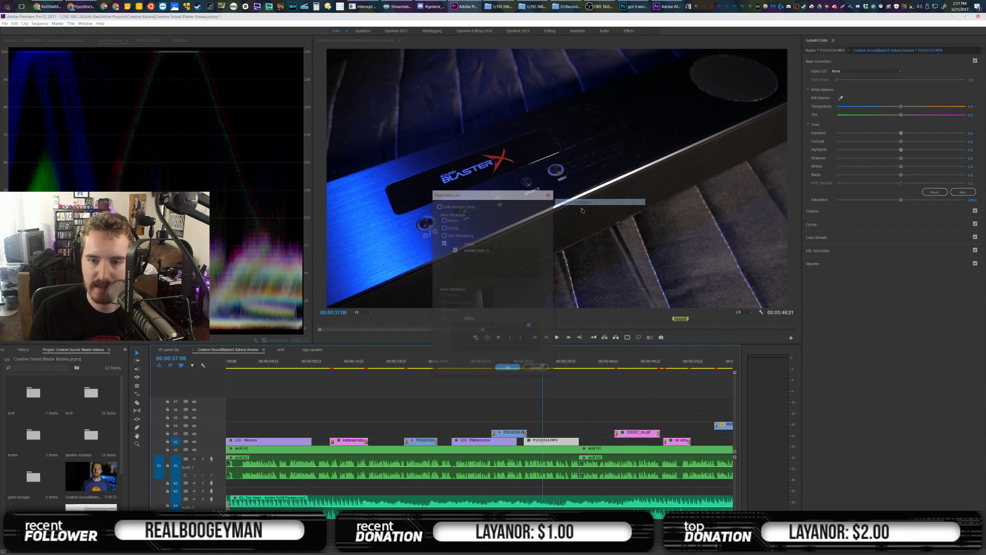
{"action": "left_click", "coordinate": [904, 137]}
{"action": "left_click_drag", "start_coordinate": [905, 134], "coordinate": [914, 143]}
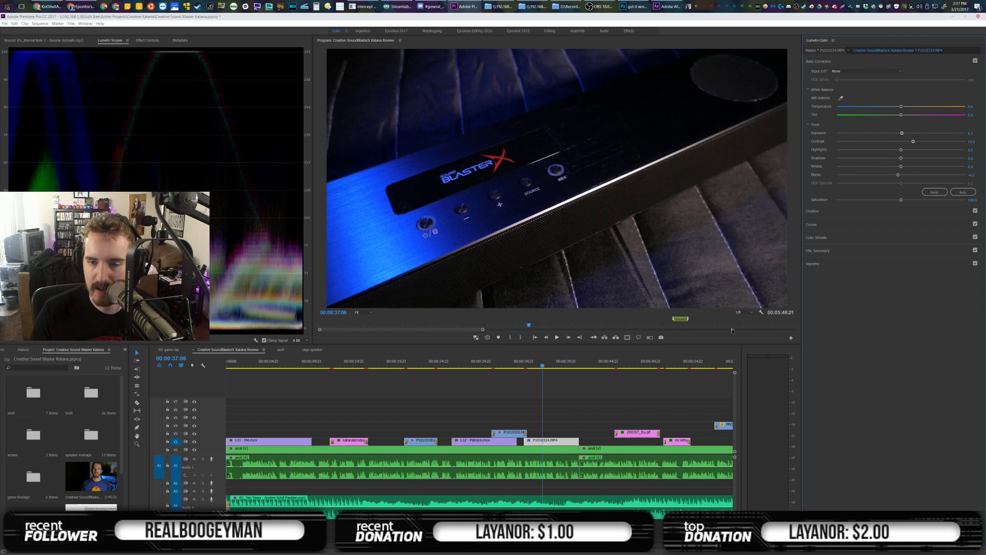
Select the desk b-roll clip at 00:00:59:01 for colour correction
{"action": "scroll", "coordinate": [576, 408], "scroll_direction": "down", "scroll_amount": 6}
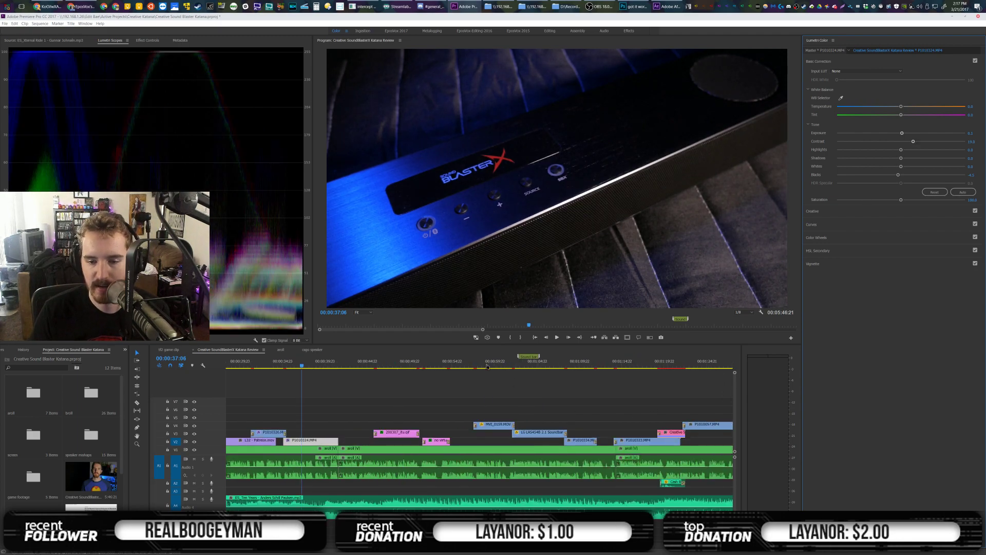
{"action": "left_click", "coordinate": [489, 397]}
{"action": "left_click", "coordinate": [494, 424]}
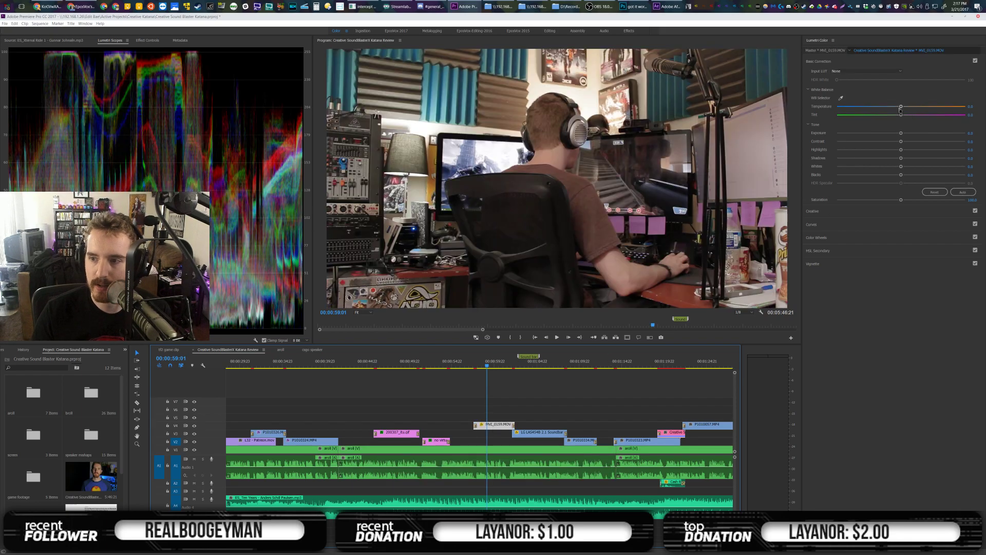
Grade the clip of the man at his desk with a cooler temperature, higher contrast, and lower blacks and highlights
{"action": "mouse_move", "coordinate": [891, 107]}
{"action": "left_mouse_down"}
{"action": "mouse_move", "coordinate": [898, 117]}
{"action": "mouse_move", "coordinate": [876, 106]}
{"action": "left_mouse_up"}
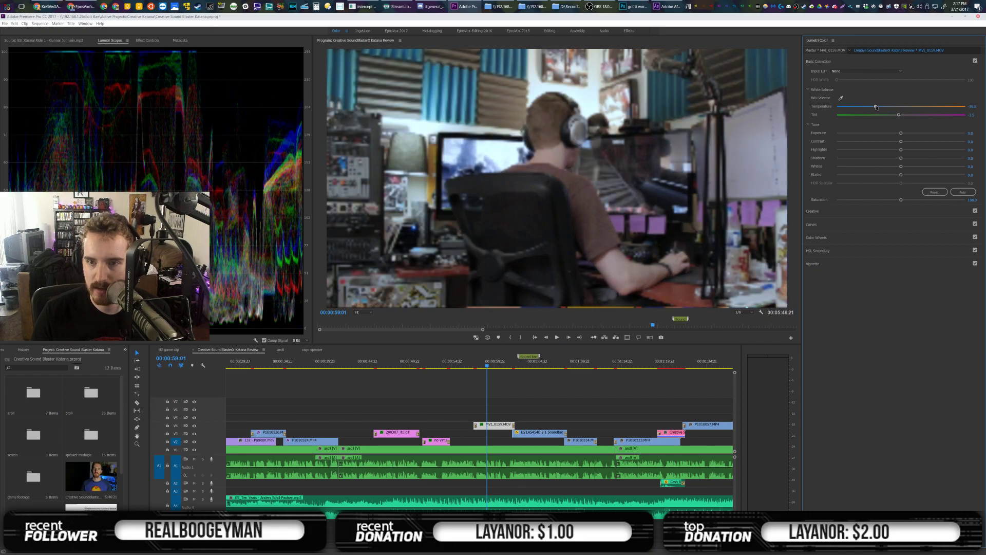
{"action": "left_click_drag", "start_coordinate": [911, 142], "coordinate": [924, 141]}
{"action": "left_click_drag", "start_coordinate": [899, 174], "coordinate": [888, 175]}
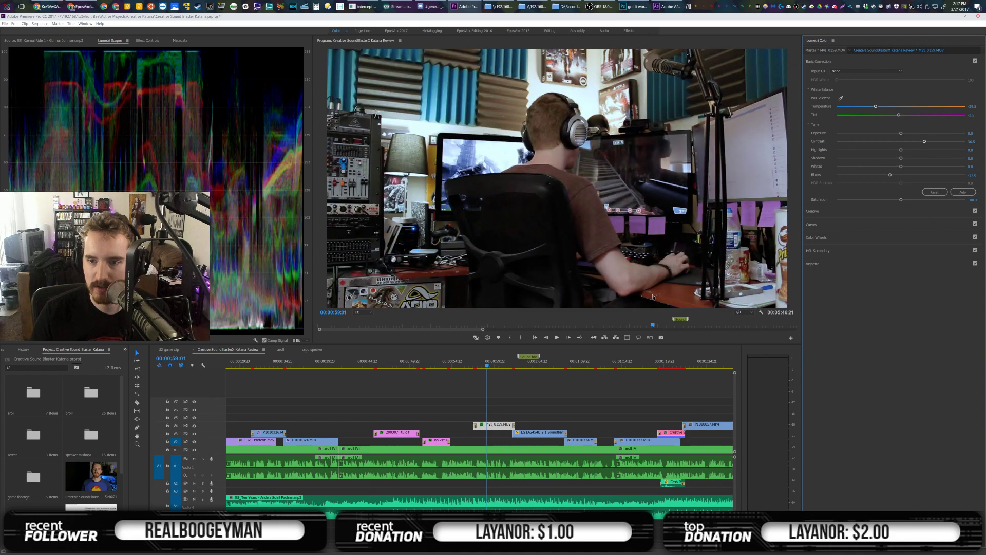
{"action": "left_click_drag", "start_coordinate": [901, 150], "coordinate": [893, 149]}
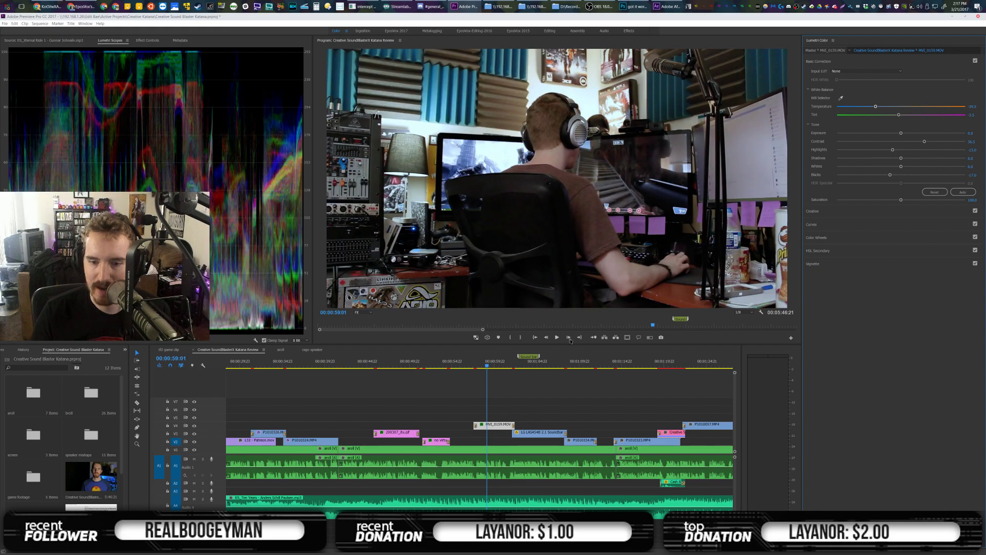
{"action": "left_click", "coordinate": [498, 364]}
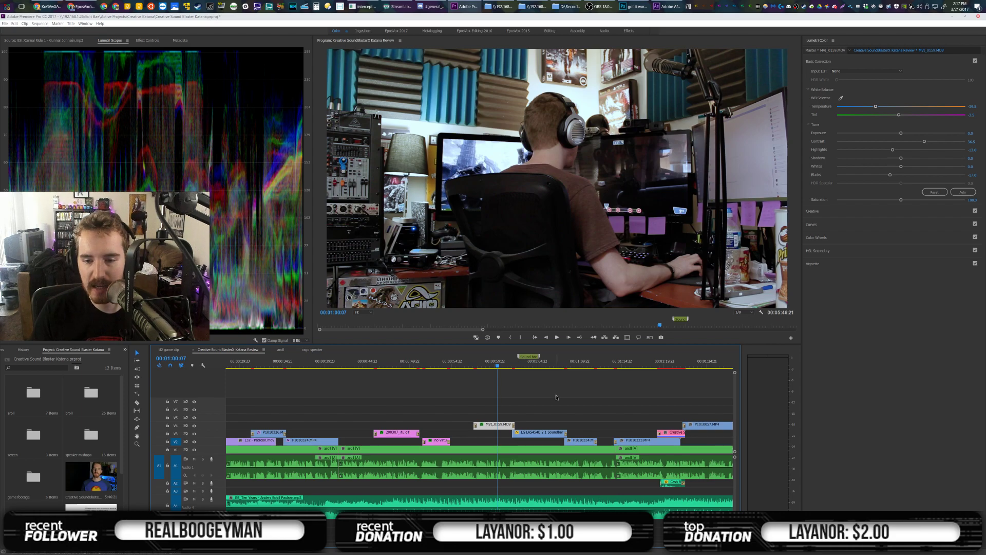
Raise the contrast and slightly lower the blacks on the LG soundbar clip that follows
{"action": "left_click", "coordinate": [538, 365]}
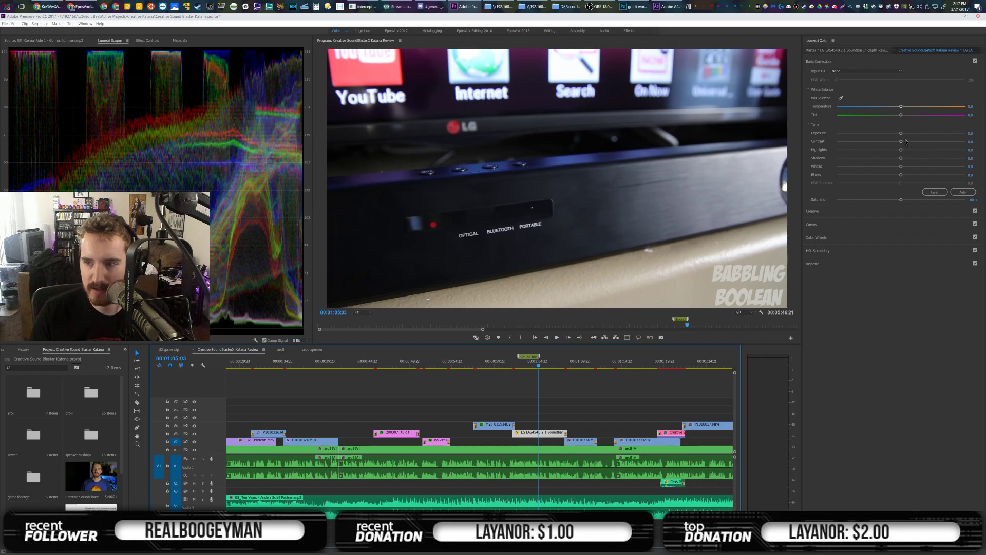
{"action": "mouse_move", "coordinate": [901, 142]}
{"action": "left_mouse_down"}
{"action": "mouse_move", "coordinate": [914, 142]}
{"action": "mouse_move", "coordinate": [901, 134]}
{"action": "left_mouse_up"}
{"action": "left_click_drag", "start_coordinate": [900, 175], "coordinate": [899, 175]}
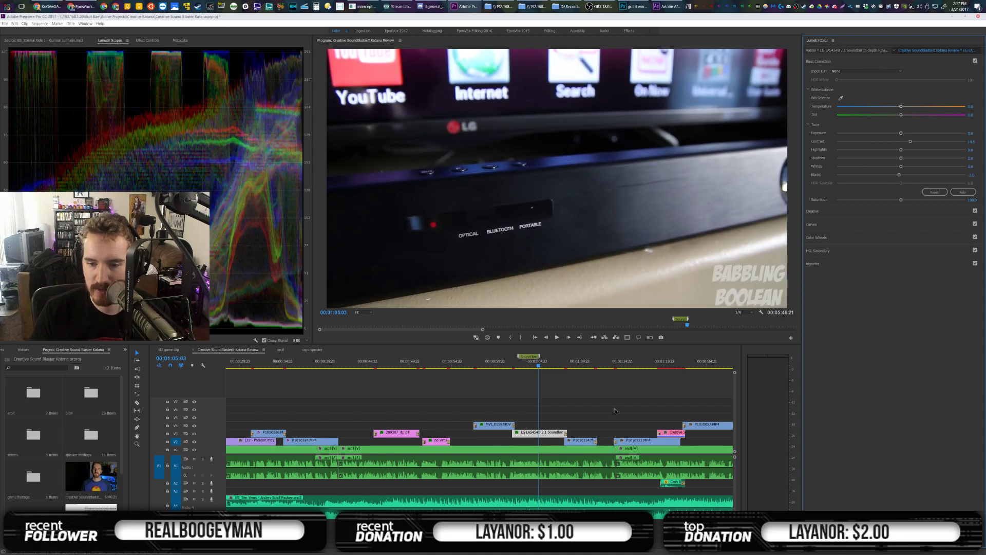
Paste the copied Lumetri Color attributes onto the grey subwoofer clip, then fine-tune it by resetting exposure and slightly lowering highlights
{"action": "left_click", "coordinate": [583, 367]}
{"action": "scroll", "coordinate": [641, 400], "scroll_direction": "down", "scroll_amount": 3}
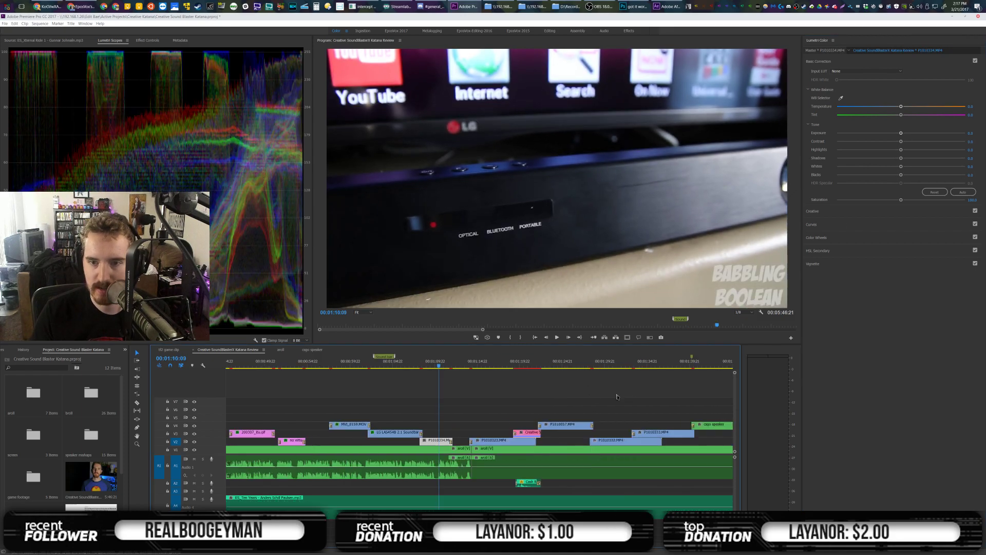
{"action": "right_click", "coordinate": [442, 440]}
{"action": "left_click", "coordinate": [468, 204]}
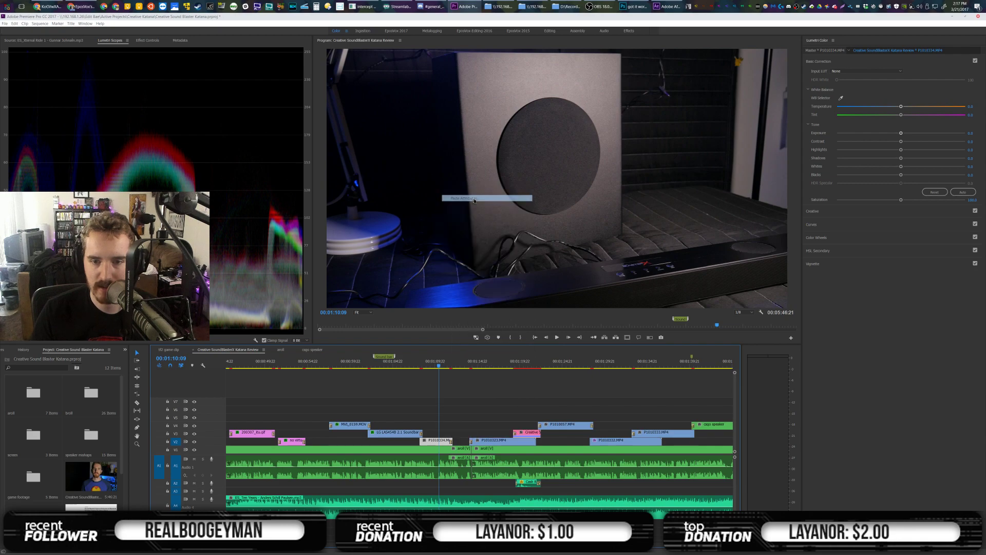
{"action": "key", "text": "Return"}
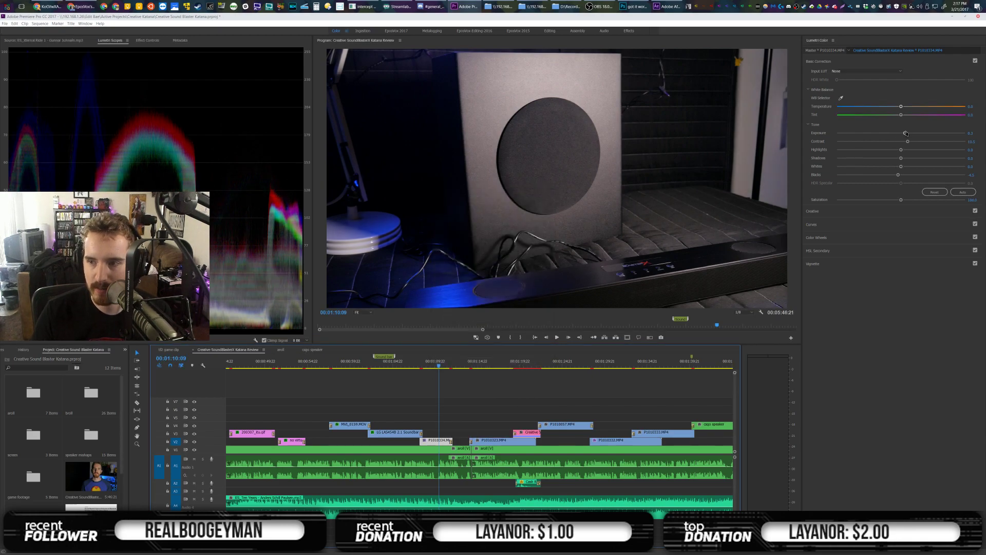
{"action": "double_click", "coordinate": [905, 133]}
{"action": "left_click_drag", "start_coordinate": [901, 151], "coordinate": [899, 153]}
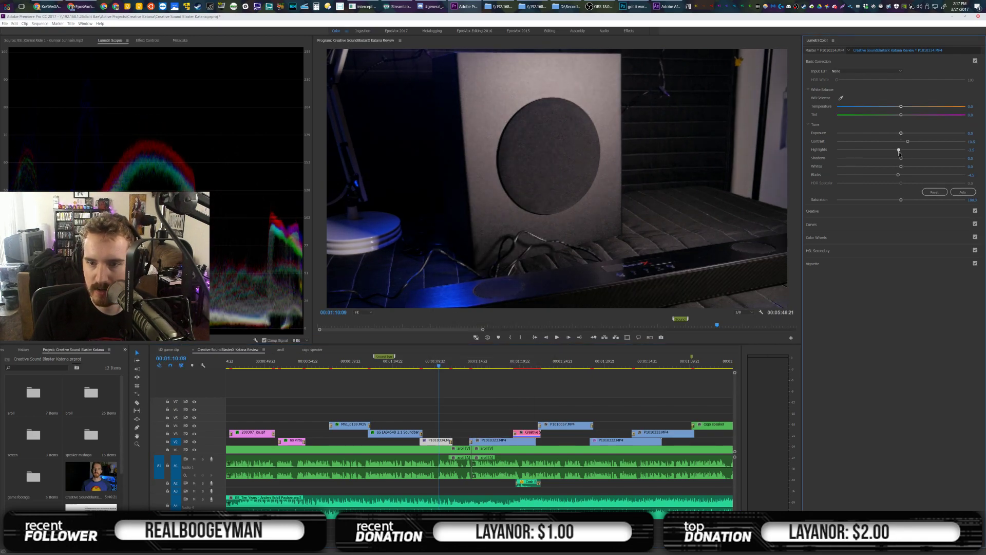
Paste the Lumetri Color attributes onto the clip of the soundbar on the quilted surface and fine-tune its exposure
{"action": "left_click", "coordinate": [490, 399]}
{"action": "left_click", "coordinate": [495, 442]}
{"action": "right_click", "coordinate": [495, 442]}
{"action": "left_click", "coordinate": [524, 199]}
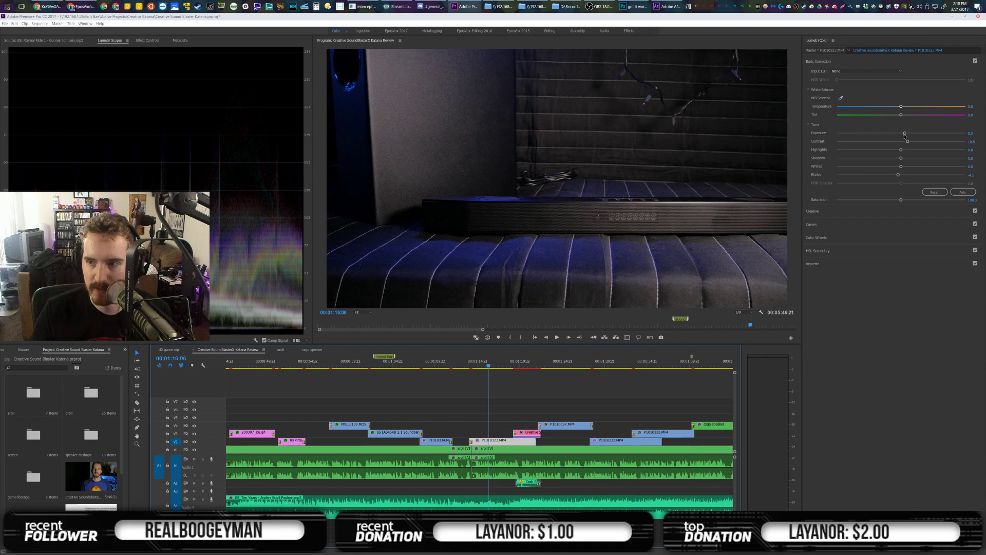
{"action": "left_click_drag", "start_coordinate": [903, 134], "coordinate": [903, 135]}
{"action": "left_click", "coordinate": [561, 362]}
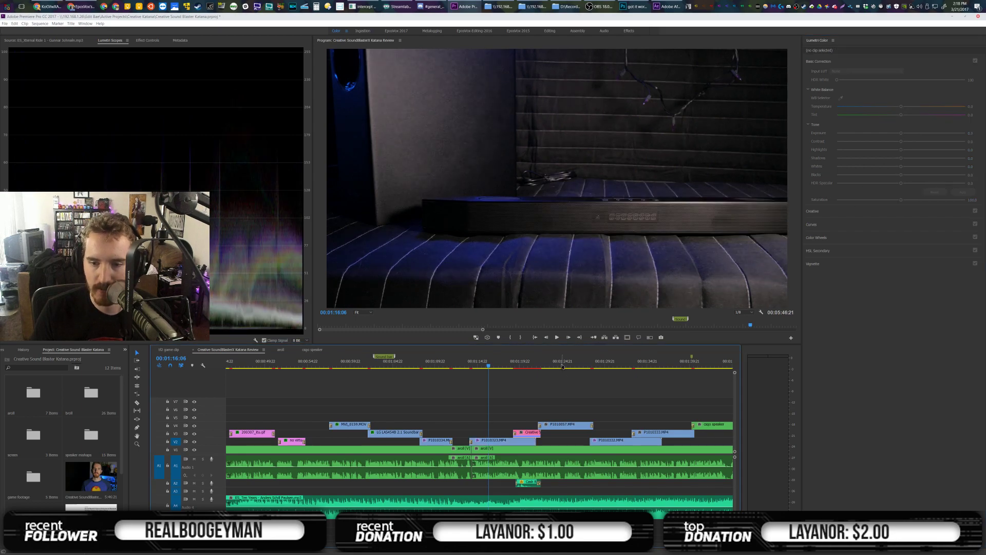
{"action": "right_click", "coordinate": [566, 425]}
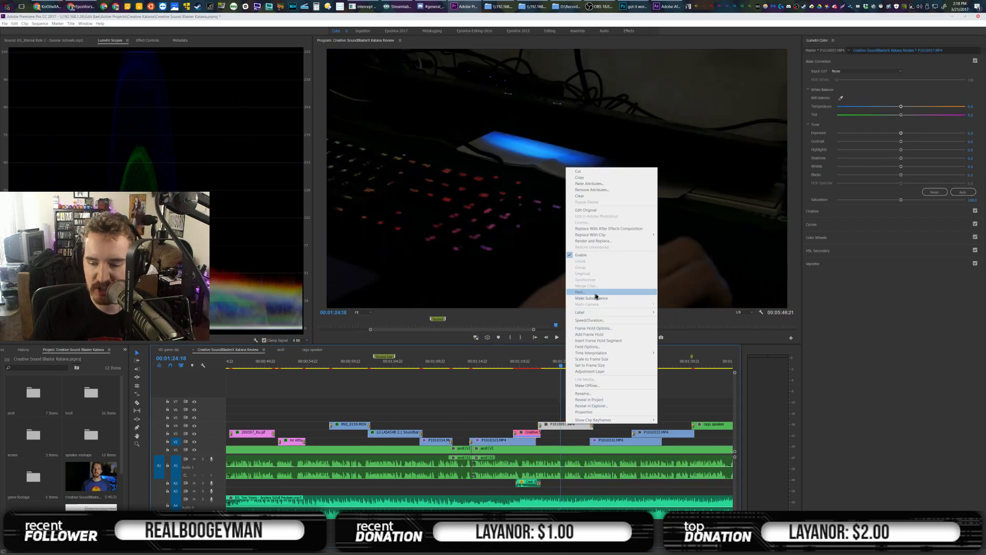
{"action": "left_click", "coordinate": [591, 184]}
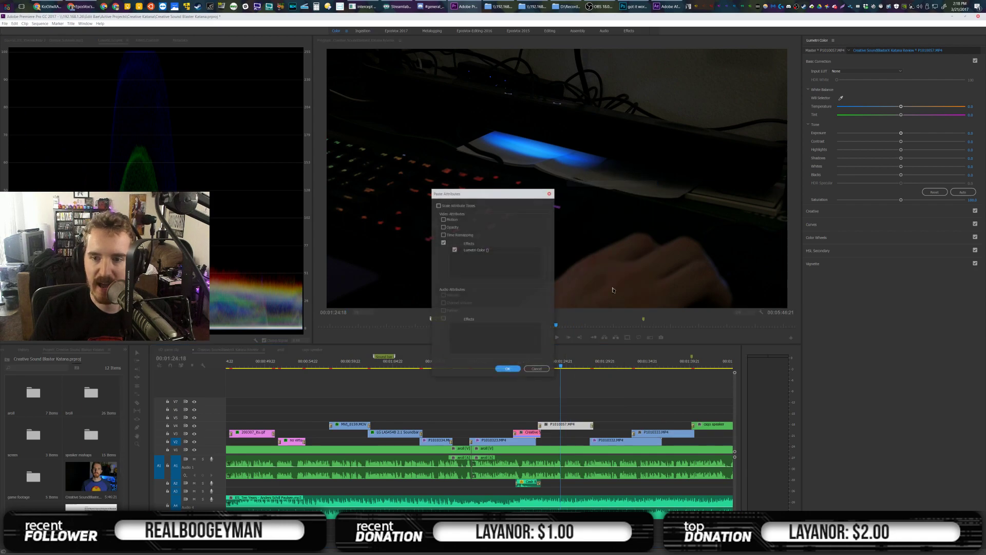
{"action": "left_click", "coordinate": [537, 369]}
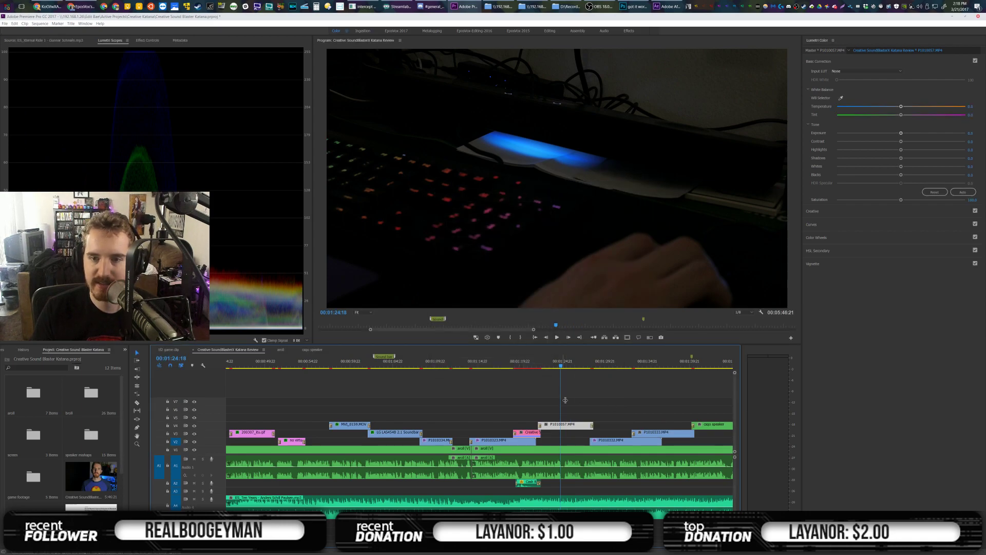
Brighten the dark keyboard clip with higher exposure and blacks, lower contrast, and a slightly cooler temperature
{"action": "scroll", "coordinate": [564, 404], "scroll_direction": "down", "scroll_amount": 2}
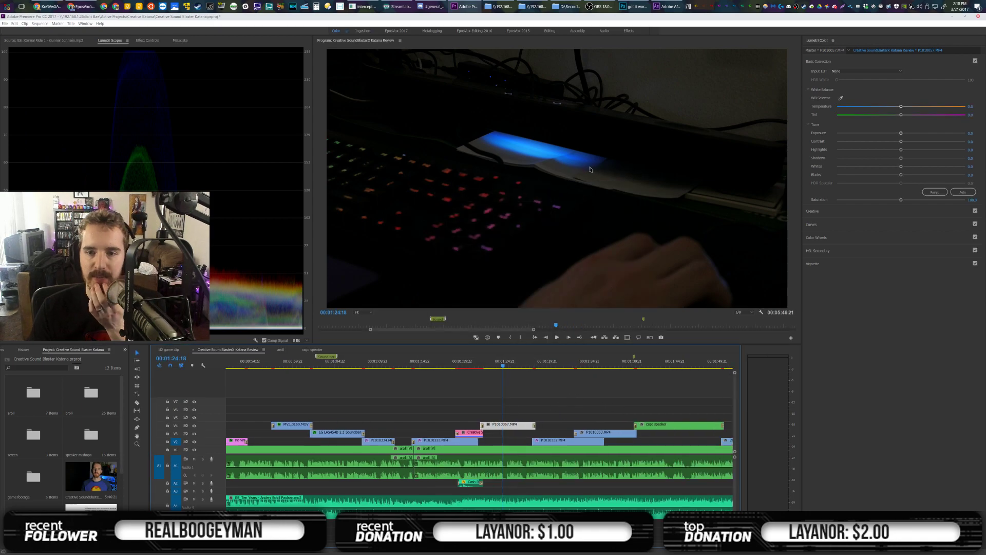
{"action": "left_click_drag", "start_coordinate": [907, 134], "coordinate": [899, 109]}
{"action": "mouse_move", "coordinate": [901, 142]}
{"action": "left_mouse_down"}
{"action": "mouse_move", "coordinate": [891, 142]}
{"action": "mouse_move", "coordinate": [912, 133]}
{"action": "left_mouse_up"}
{"action": "left_click_drag", "start_coordinate": [901, 175], "coordinate": [912, 175]}
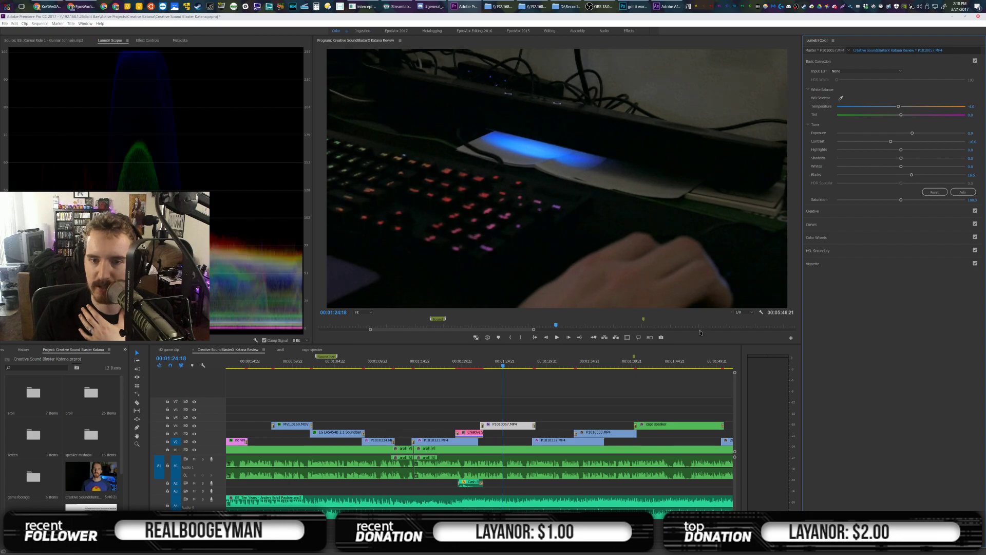
Paste the copied Lumetri Color attributes onto the close-up clip of the round blue-lit speaker grille
{"action": "left_click", "coordinate": [550, 364]}
{"action": "left_click", "coordinate": [549, 446]}
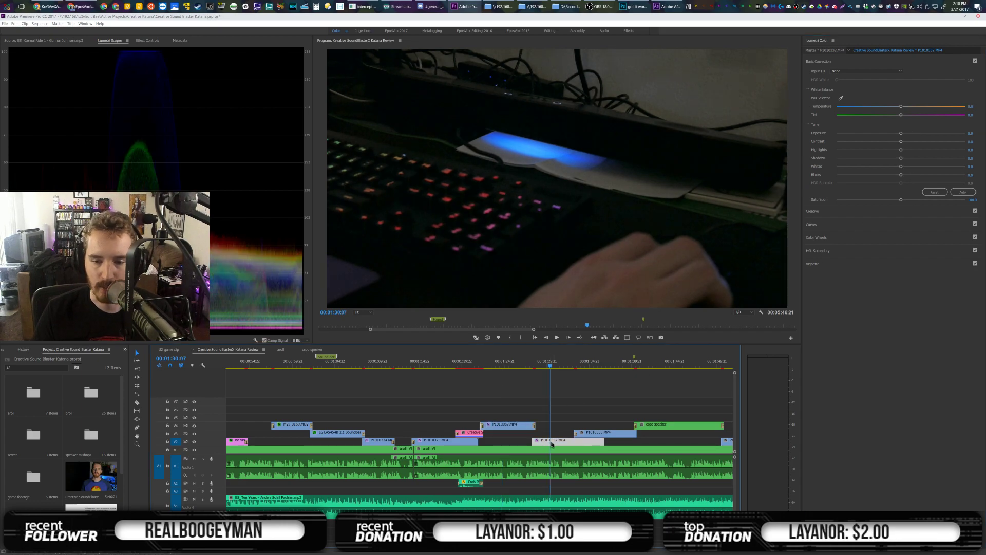
{"action": "right_click", "coordinate": [552, 441]}
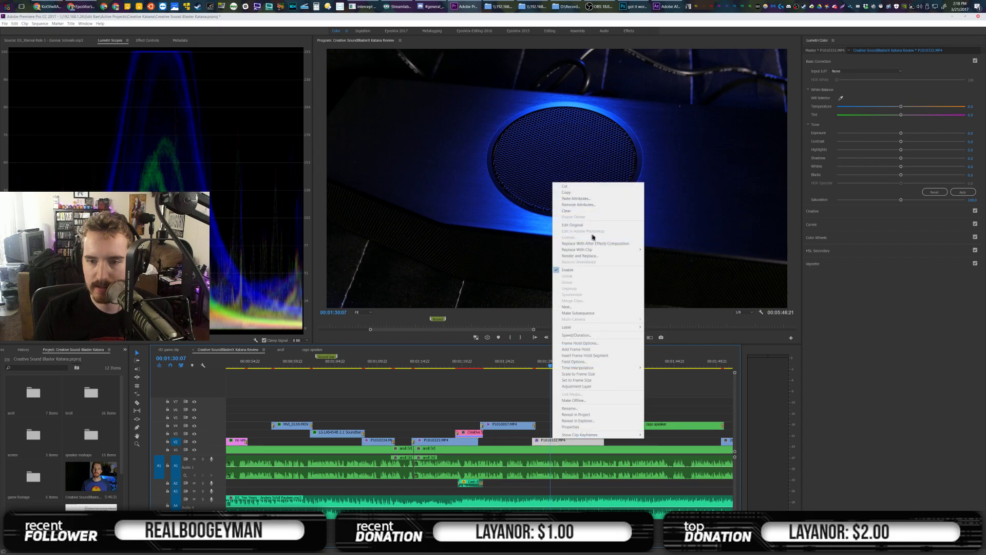
{"action": "left_click", "coordinate": [575, 198]}
{"action": "left_click", "coordinate": [506, 366]}
Apply the blue speaker clip's Lumetri Color attributes to the following dark subwoofer clip one track above
{"action": "left_click", "coordinate": [596, 362]}
{"action": "right_click", "coordinate": [616, 433]}
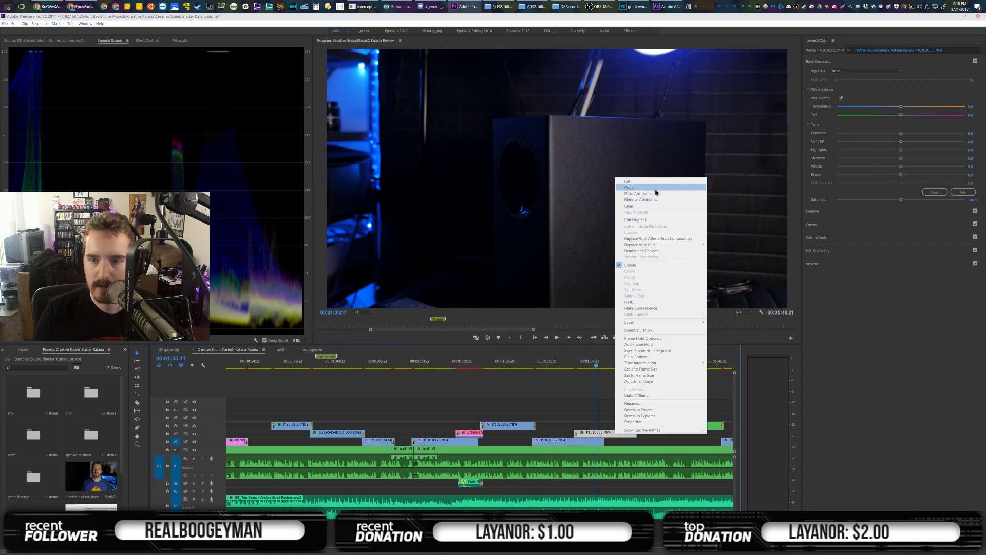
{"action": "left_click", "coordinate": [655, 188]}
{"action": "left_click", "coordinate": [571, 443]}
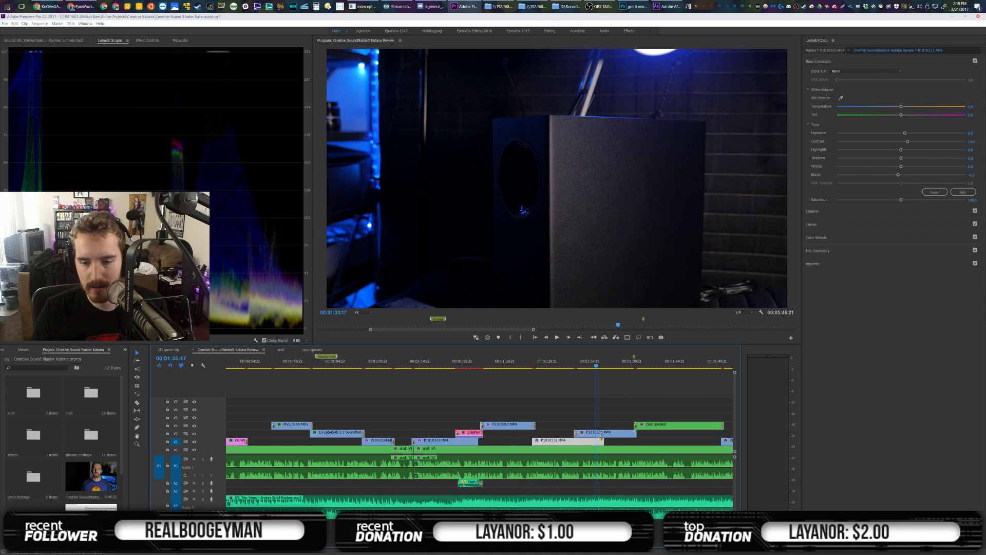
{"action": "left_click", "coordinate": [603, 438]}
{"action": "key", "text": "ctrl+z"}
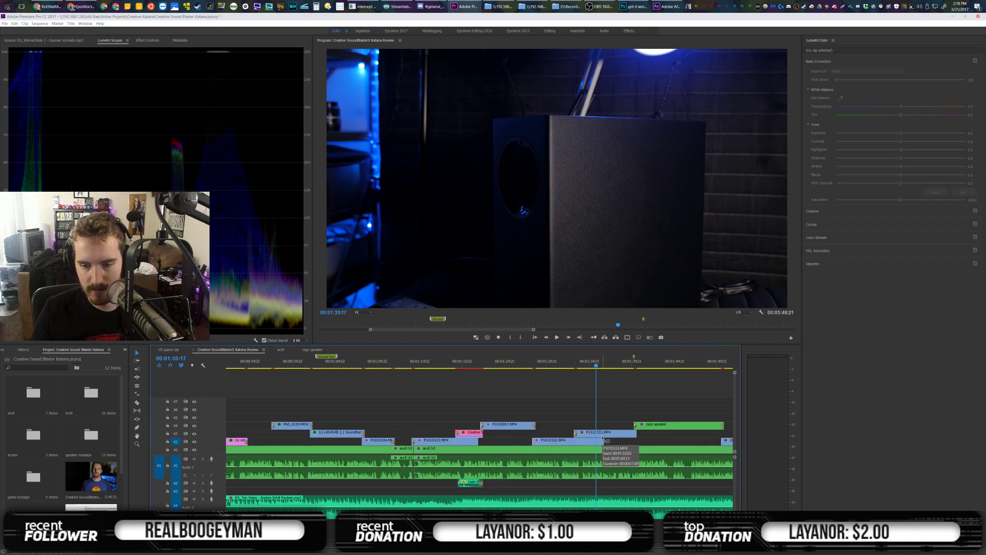
{"action": "left_click", "coordinate": [597, 440]}
{"action": "right_click", "coordinate": [598, 433]}
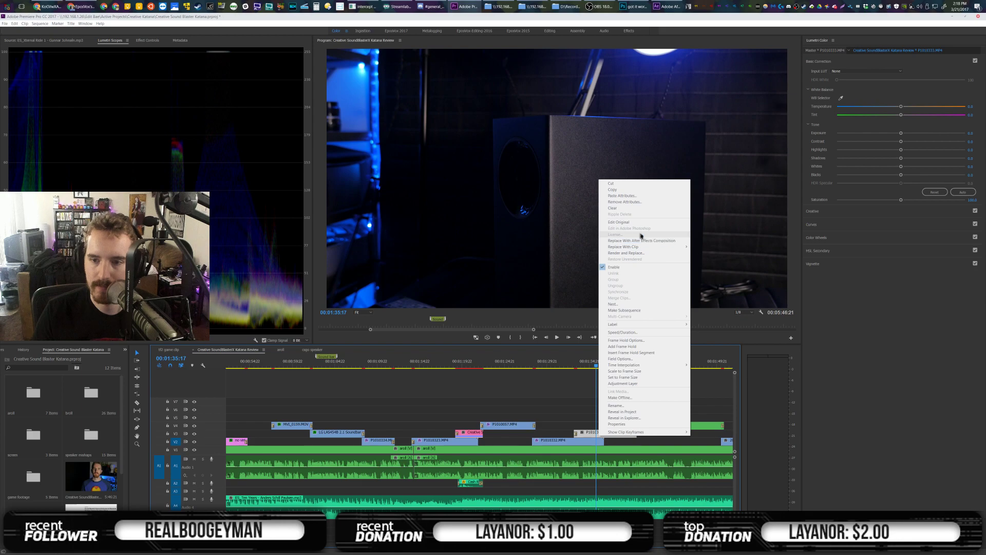
{"action": "left_click", "coordinate": [637, 198]}
{"action": "key", "text": "Return"}
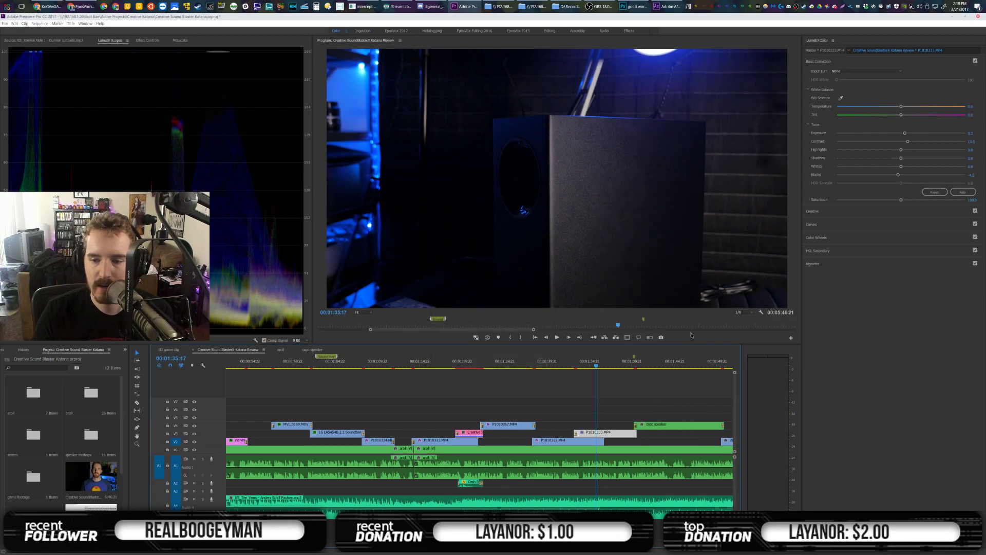
Lower the exposure, raise the contrast, and strongly reduce the highlights on the clip of the hand beside the keyboards
{"action": "scroll", "coordinate": [648, 398], "scroll_direction": "down", "scroll_amount": 5}
{"action": "scroll", "coordinate": [648, 398], "scroll_direction": "down", "scroll_amount": 1}
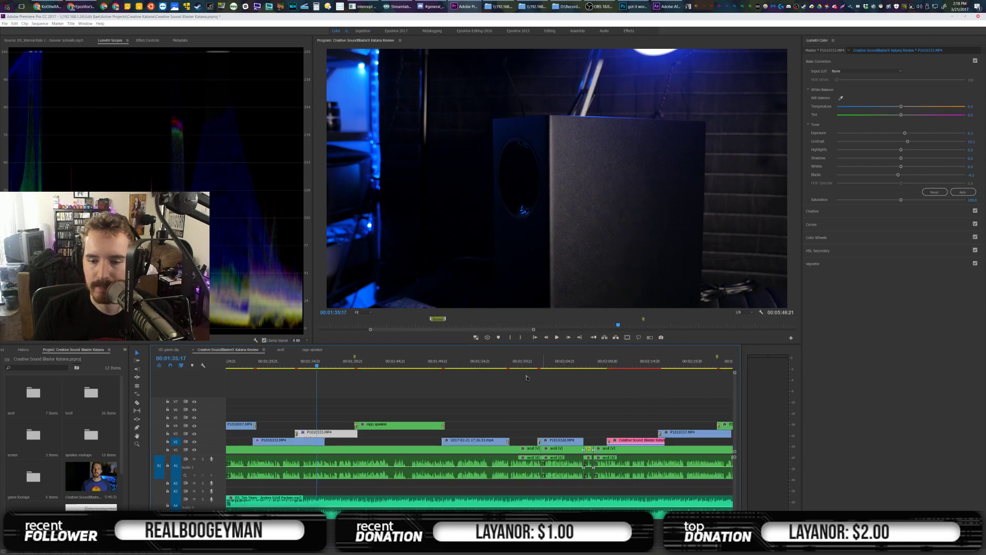
{"action": "left_click", "coordinate": [469, 362]}
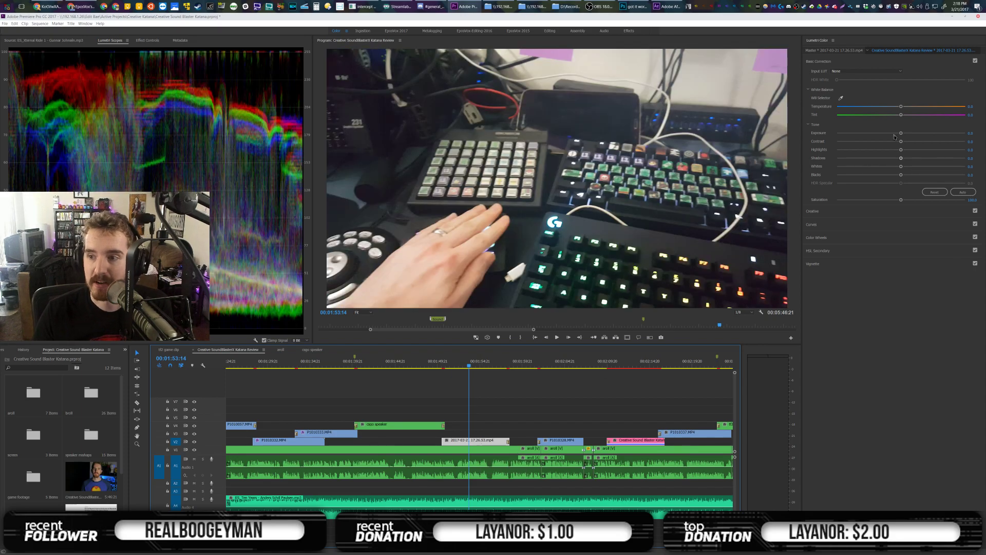
{"action": "left_click_drag", "start_coordinate": [897, 135], "coordinate": [868, 150]}
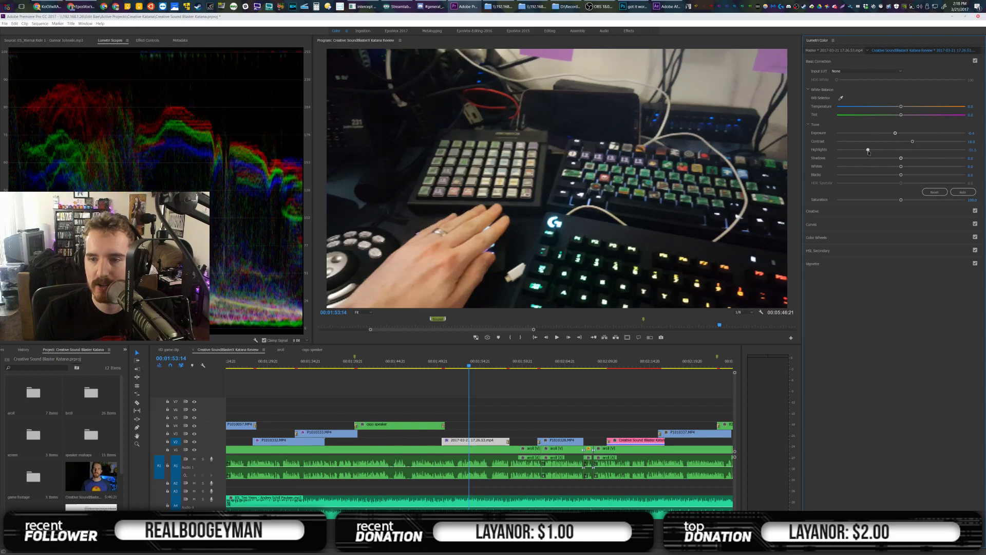
Shift the hand-and-keyboards clip's white balance toward blue and green, and slightly lower its blacks
{"action": "left_click", "coordinate": [483, 365]}
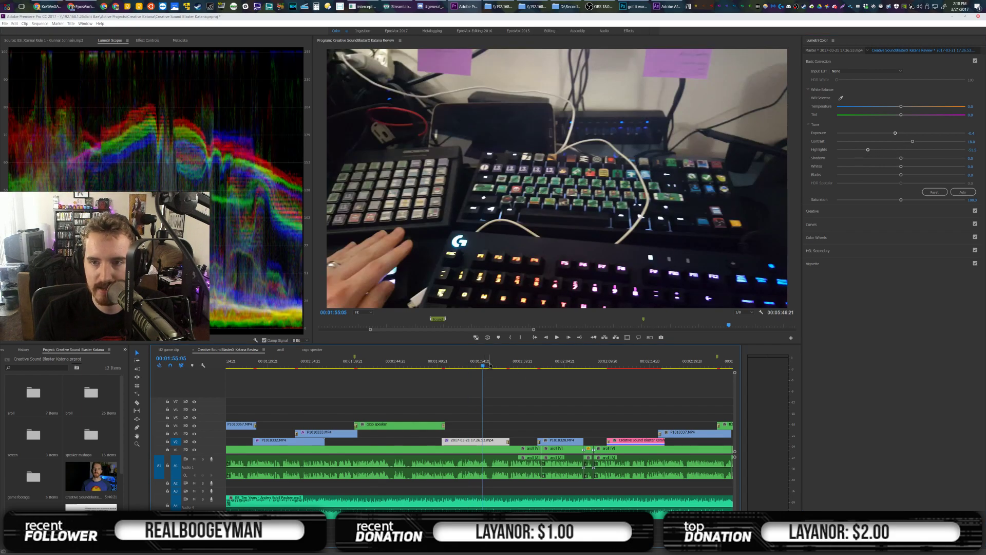
{"action": "left_click_drag", "start_coordinate": [900, 107], "coordinate": [895, 114]}
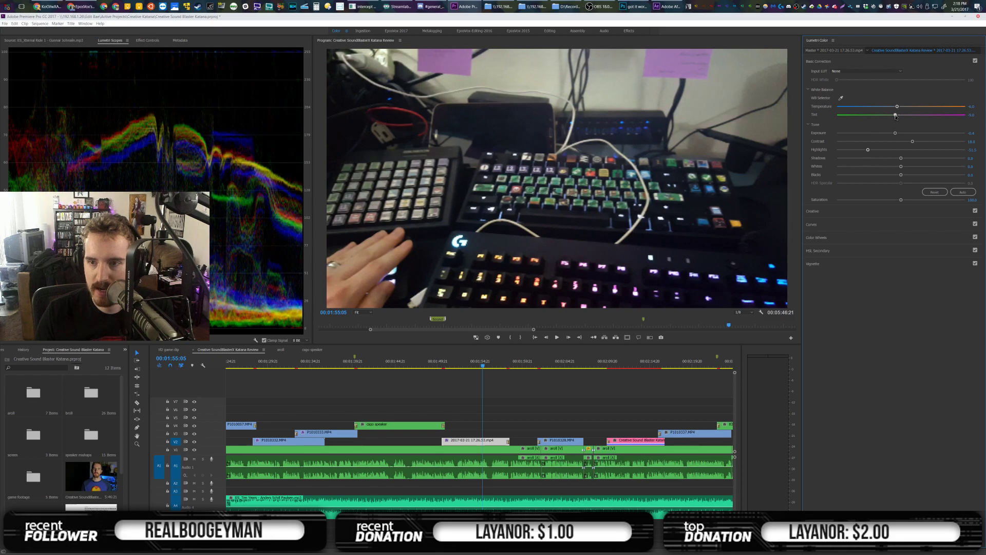
{"action": "left_click_drag", "start_coordinate": [897, 107], "coordinate": [894, 106]}
{"action": "left_click_drag", "start_coordinate": [901, 176], "coordinate": [896, 175]}
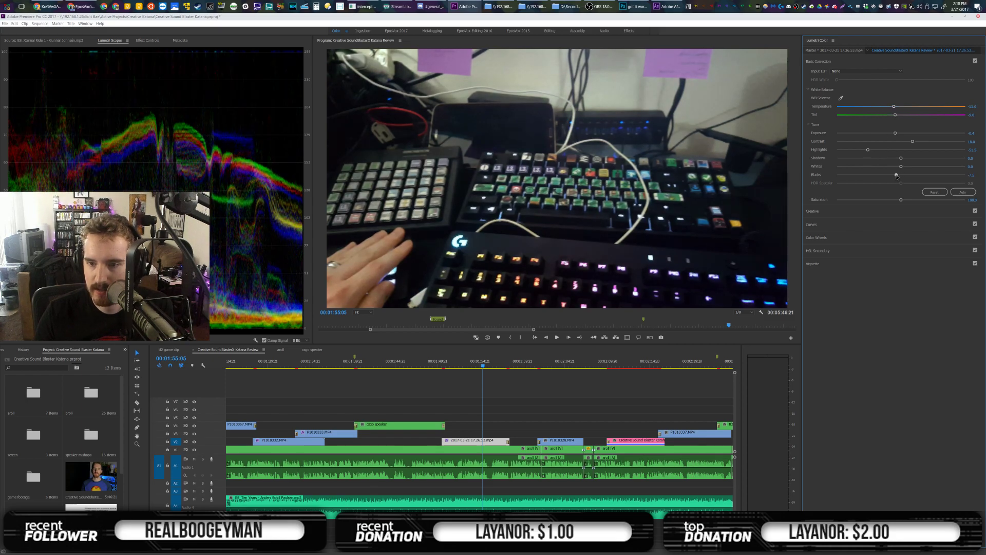
{"action": "left_click_drag", "start_coordinate": [478, 364], "coordinate": [481, 364]}
Paste the Lumetri Color attributes onto the clip of the soundbar's printed rear side and open its effect controls
{"action": "left_click", "coordinate": [555, 366]}
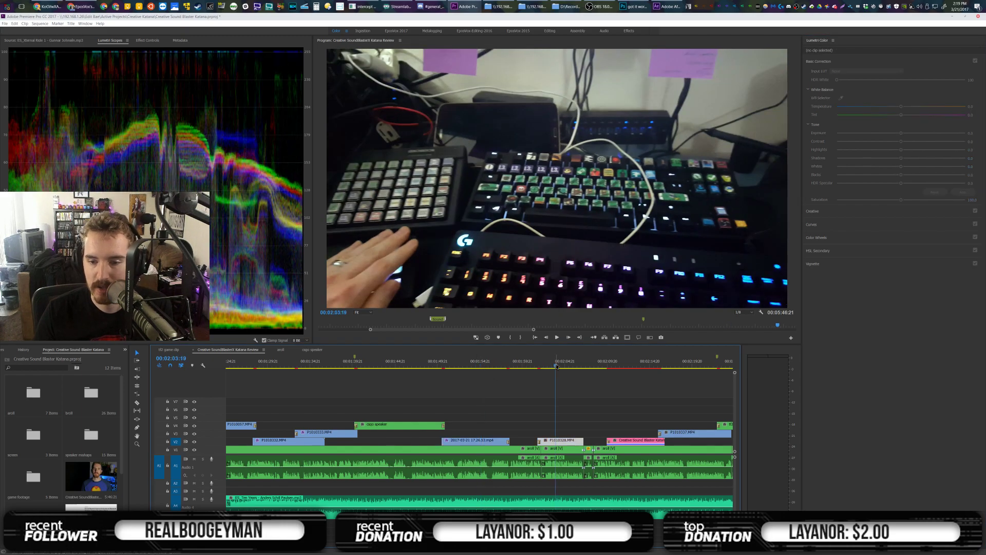
{"action": "right_click", "coordinate": [569, 442]}
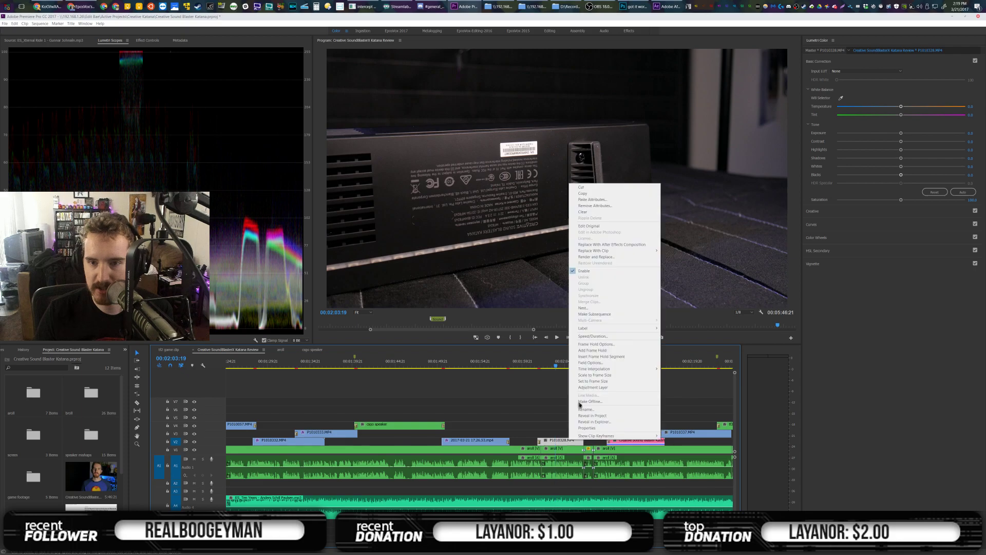
{"action": "left_click", "coordinate": [614, 201]}
{"action": "key", "text": "Return"}
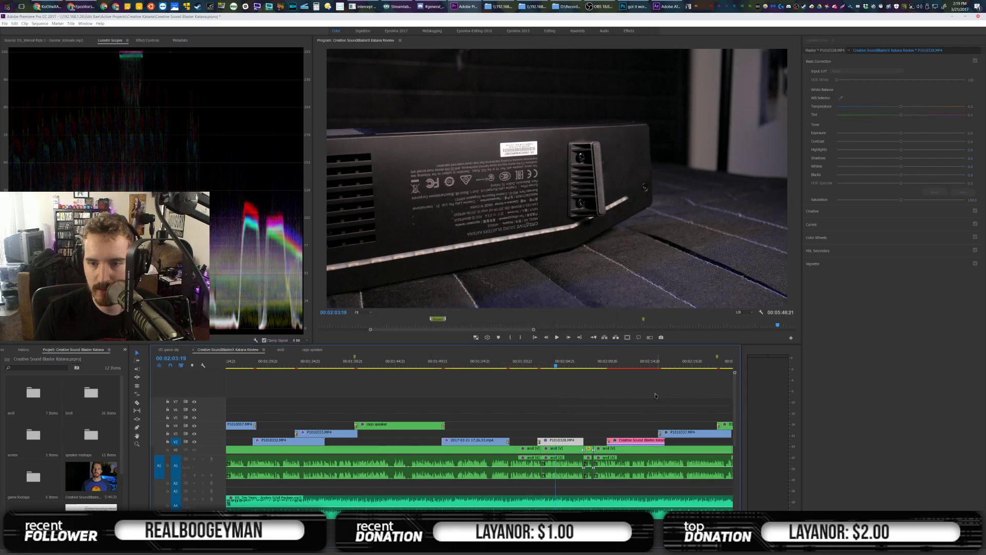
{"action": "scroll", "coordinate": [580, 411], "scroll_direction": "down", "scroll_amount": 3}
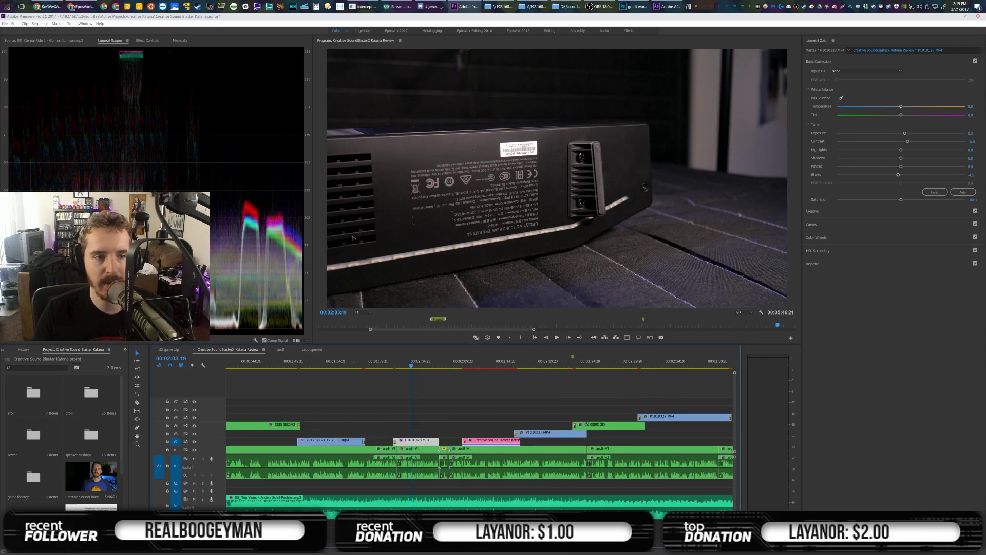
{"action": "left_click", "coordinate": [147, 40]}
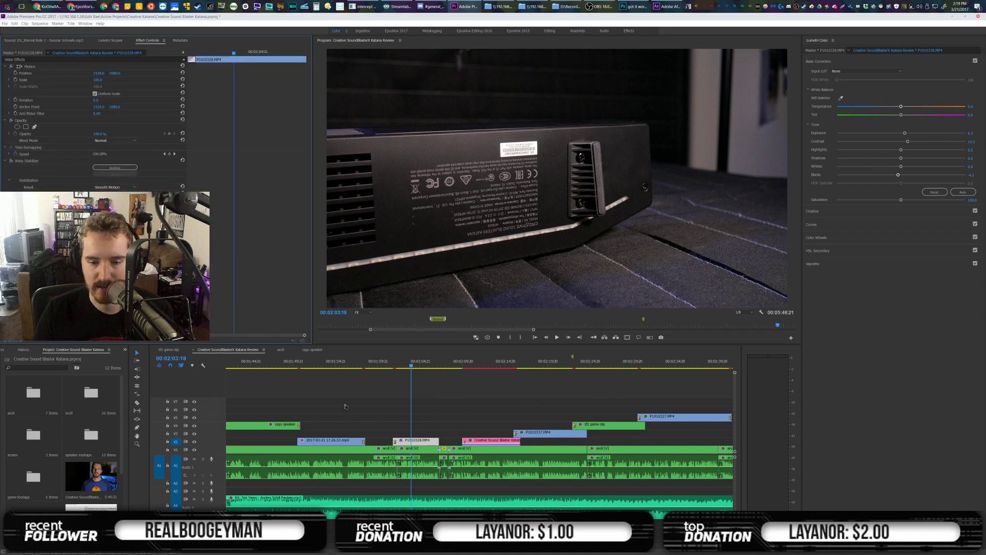
Remove the Warp Stabilizer effect from the clip of the soundbar's printed rear side
{"action": "left_click", "coordinate": [28, 161]}
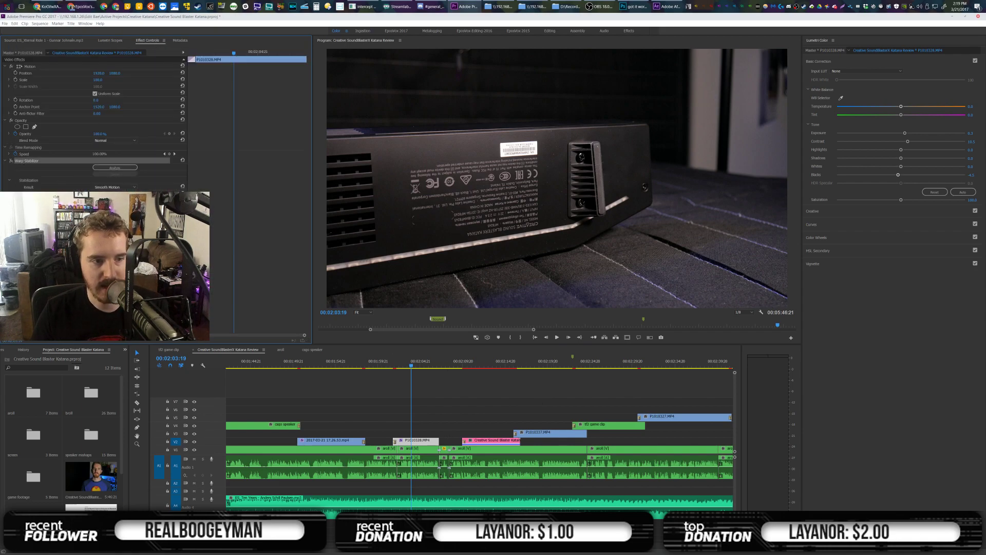
{"action": "key", "text": "Delete"}
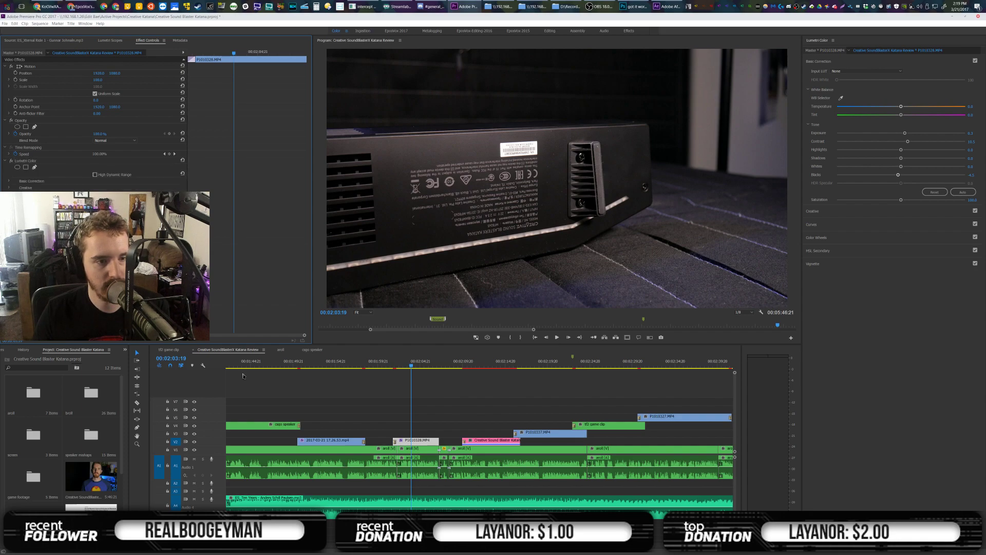
{"action": "left_click", "coordinate": [423, 448]}
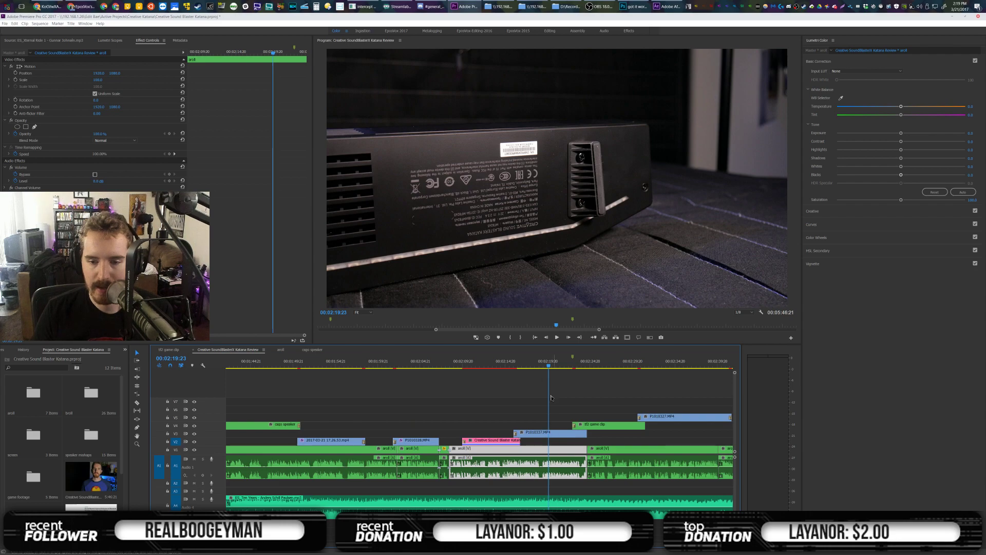
{"action": "right_click", "coordinate": [552, 433]}
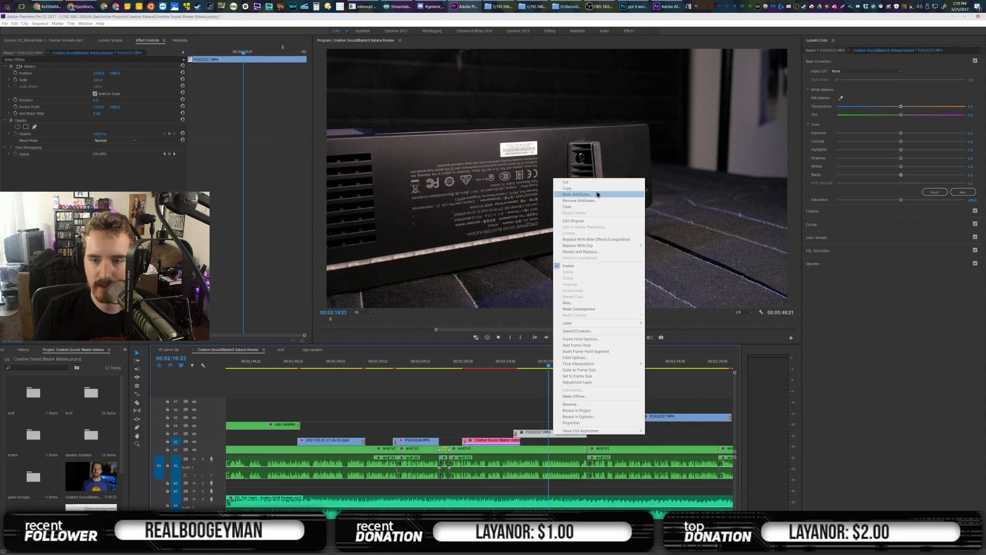
{"action": "left_click", "coordinate": [598, 194]}
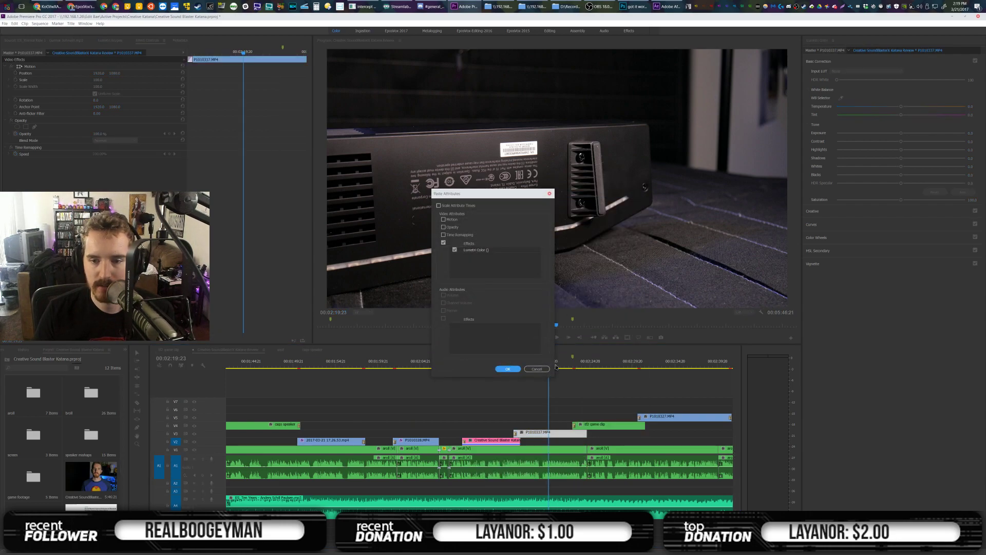
{"action": "left_click", "coordinate": [537, 368]}
Raise the exposure, contrast, and whites, and lower the highlights on the clip of the TV showing the game's options menu
{"action": "left_click", "coordinate": [531, 365]}
{"action": "left_click_drag", "start_coordinate": [555, 366], "coordinate": [542, 364]}
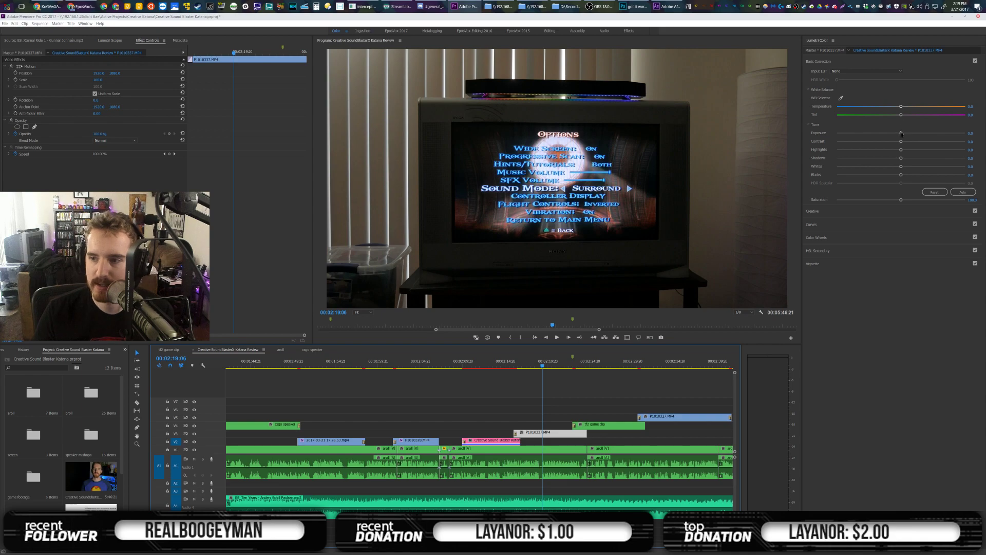
{"action": "left_click_drag", "start_coordinate": [904, 135], "coordinate": [908, 133]}
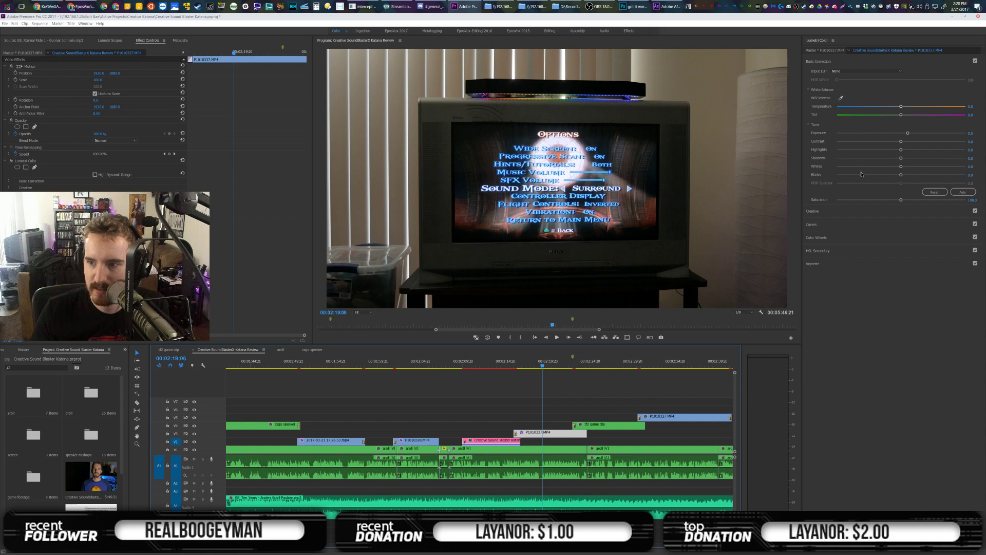
{"action": "left_click_drag", "start_coordinate": [899, 151], "coordinate": [919, 134]}
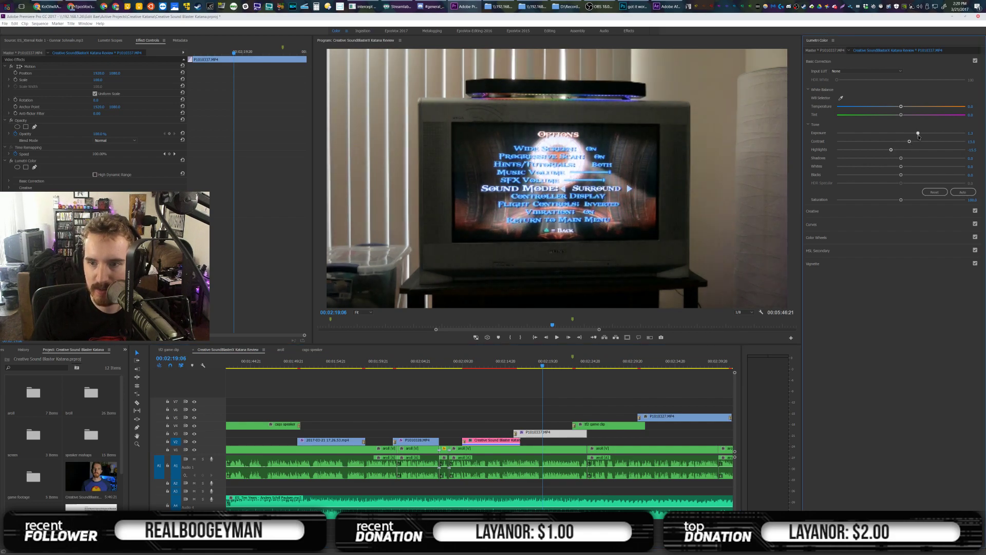
{"action": "left_click_drag", "start_coordinate": [901, 167], "coordinate": [905, 167]}
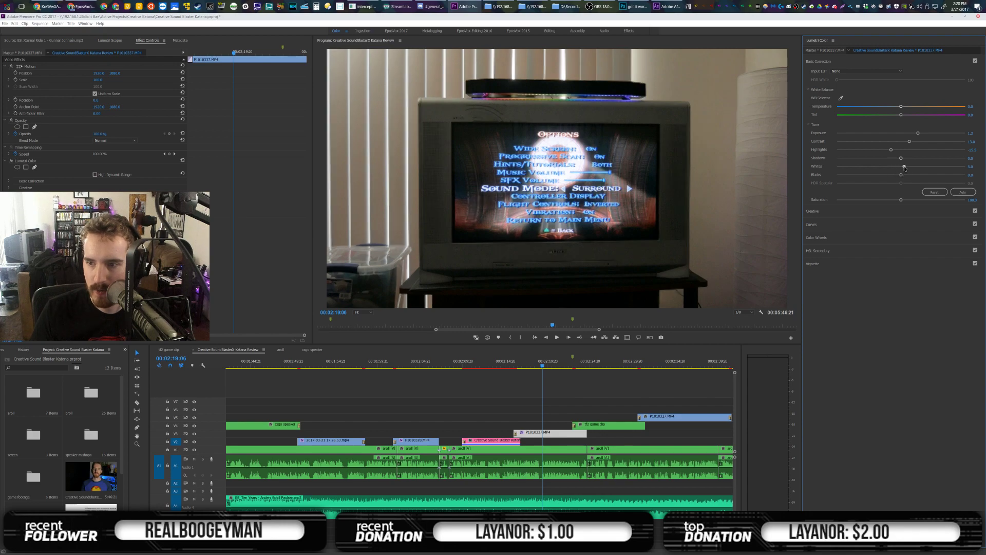
Cool the TV clip's white balance toward blue with a slight green tint, and adjust its blacks minimally
{"action": "left_click", "coordinate": [557, 363]}
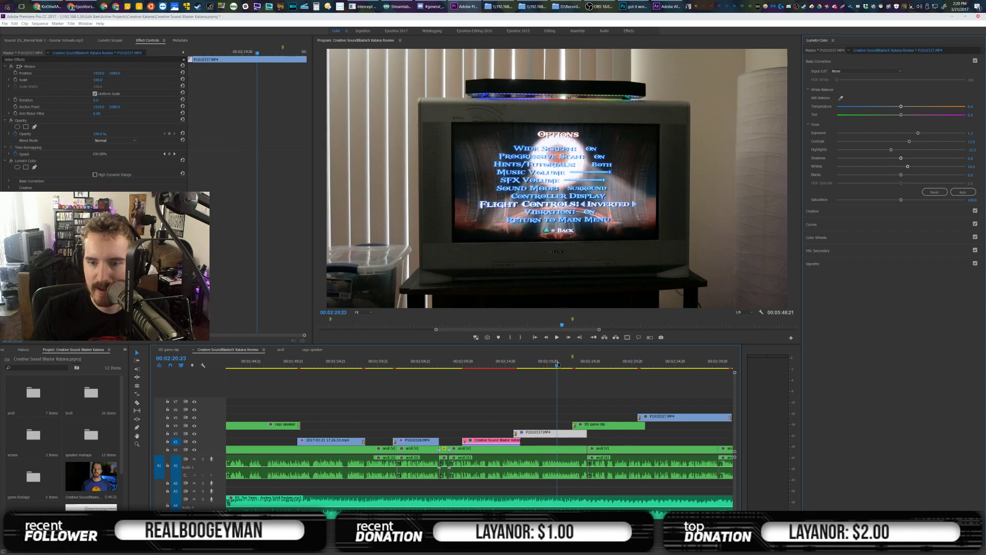
{"action": "left_click", "coordinate": [894, 176]}
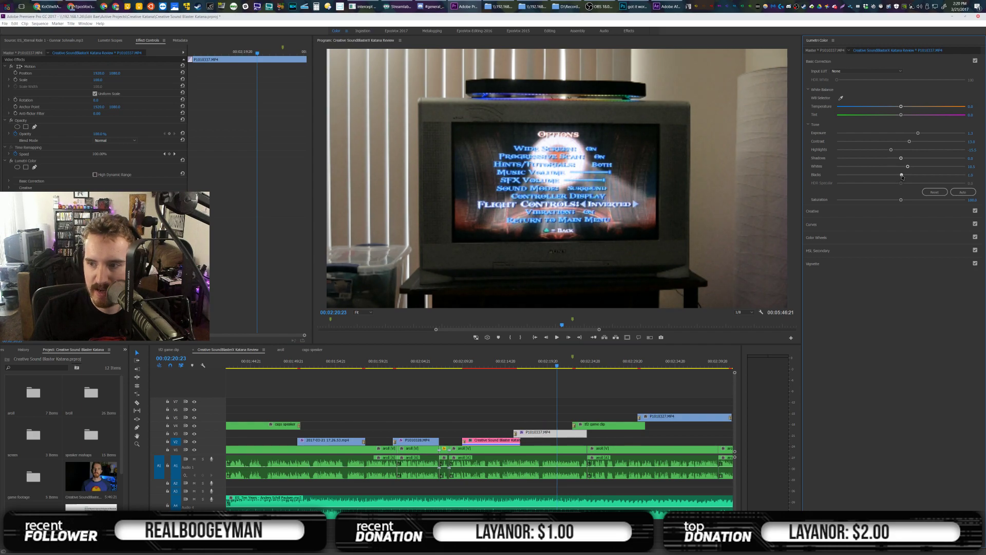
{"action": "left_click", "coordinate": [892, 105]}
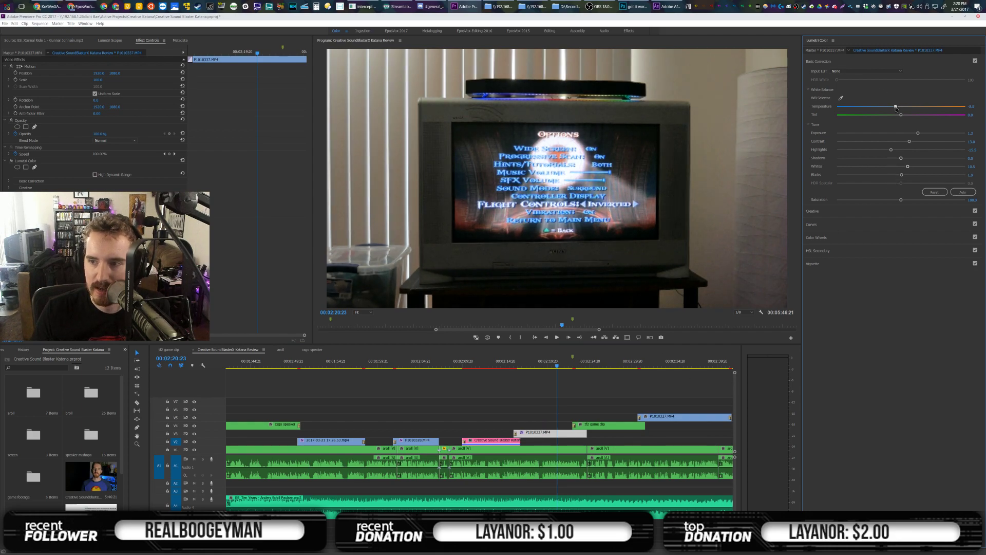
{"action": "left_click_drag", "start_coordinate": [894, 107], "coordinate": [891, 107]}
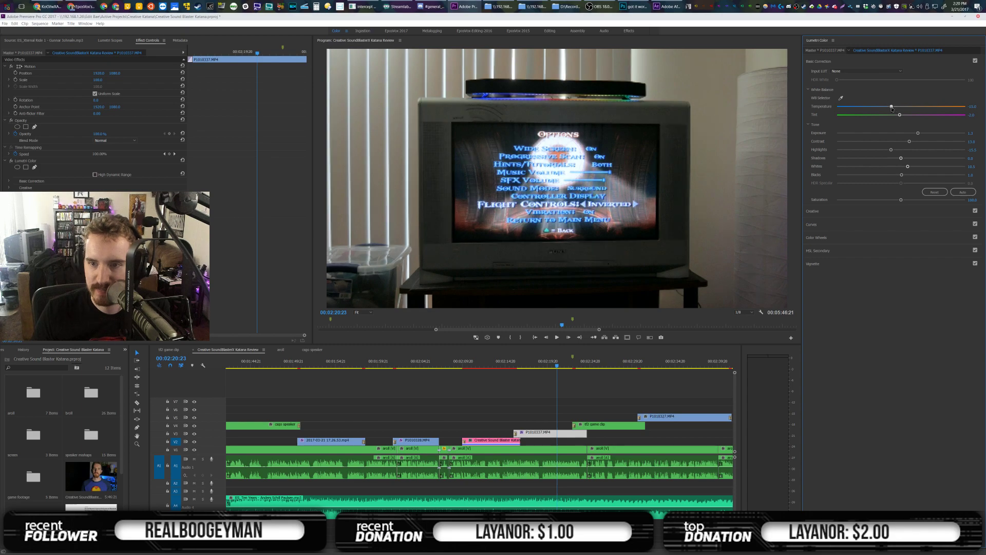
Paste the copied Lumetri Color attributes onto the P1010327.MP4 clip showing the blue-lit rear ports
{"action": "scroll", "coordinate": [518, 429], "scroll_direction": "down", "scroll_amount": 3}
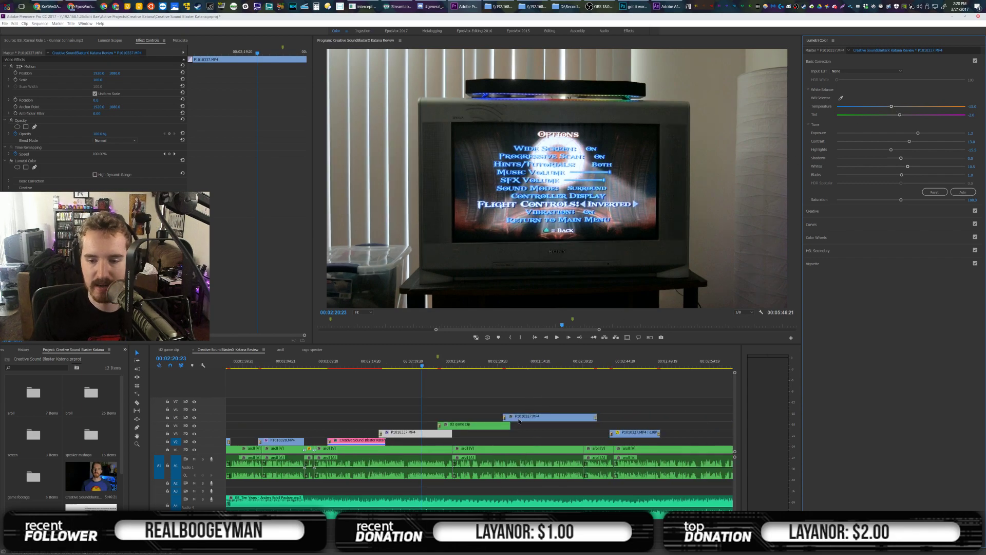
{"action": "left_click", "coordinate": [530, 364]}
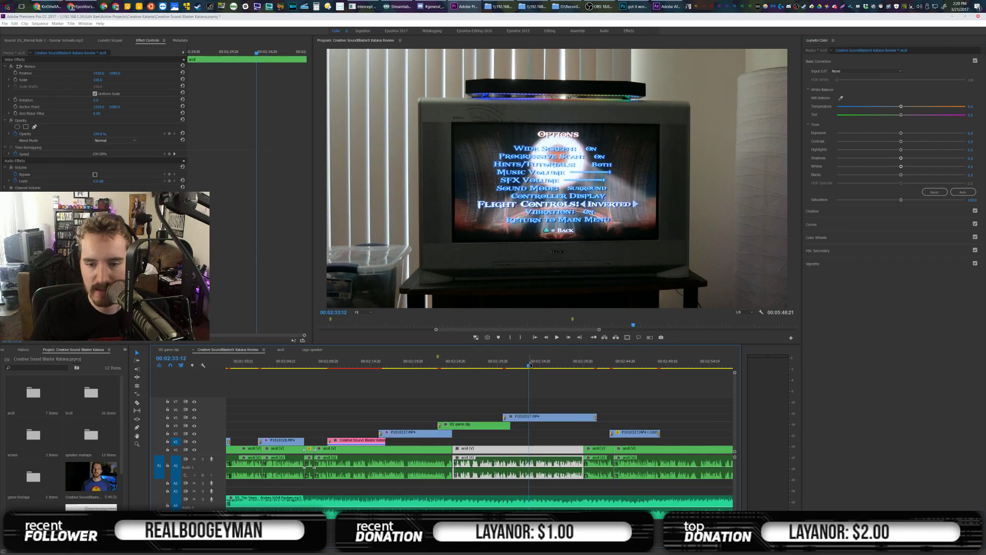
{"action": "right_click", "coordinate": [540, 415]}
{"action": "left_click", "coordinate": [570, 177]}
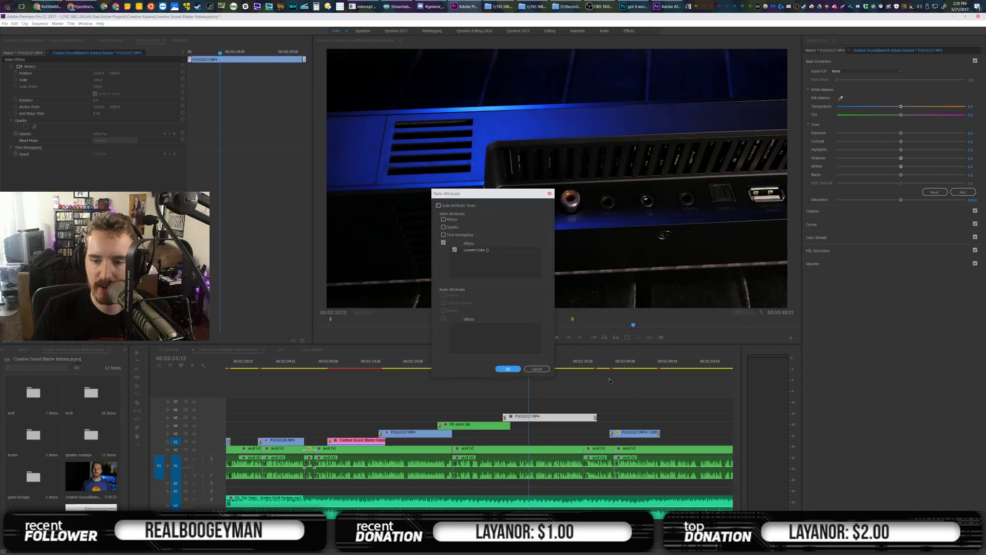
{"action": "key", "text": "Return"}
Paste the same Lumetri Color attributes onto the following close-up clip of the rear ports
{"action": "left_click", "coordinate": [634, 364]}
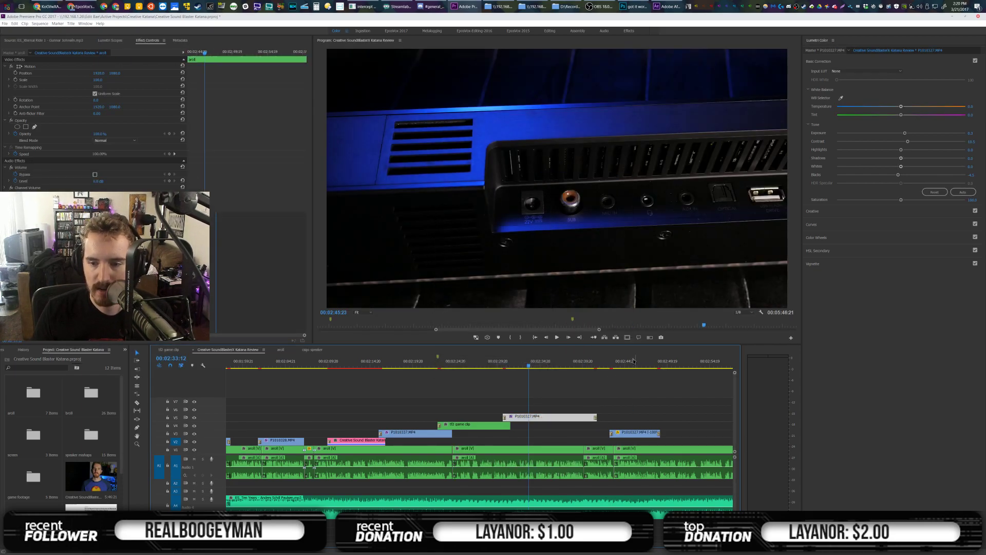
{"action": "right_click", "coordinate": [632, 434]}
{"action": "left_click", "coordinate": [649, 193]}
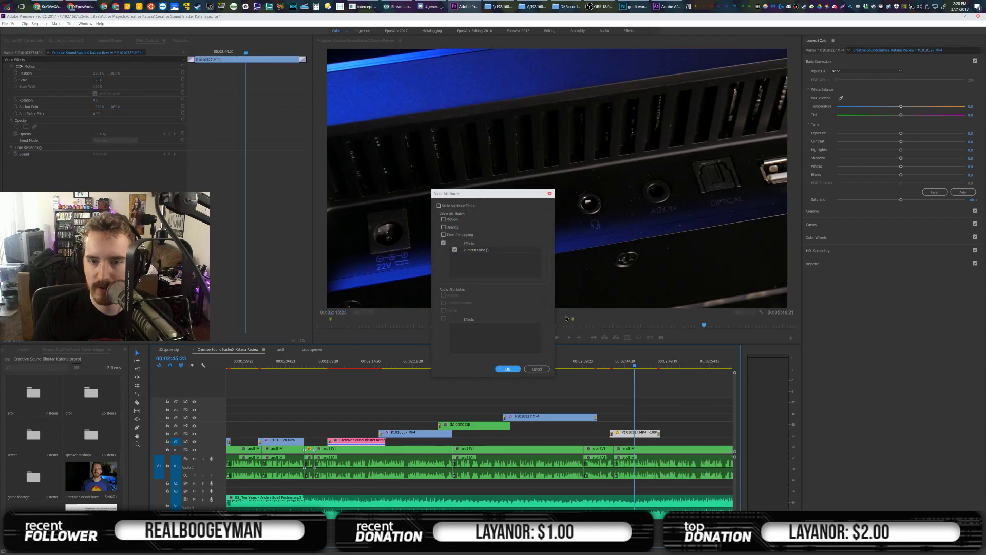
{"action": "left_click", "coordinate": [507, 369]}
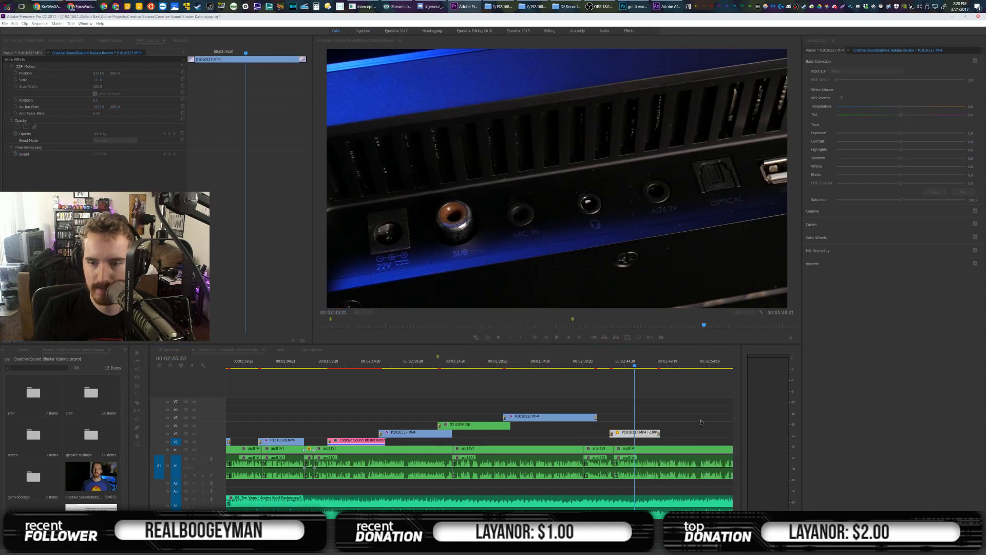
Paste the Lumetri Color attributes onto the clip of the hand holding the Sound BlasterX remote
{"action": "scroll", "coordinate": [642, 409], "scroll_direction": "down", "scroll_amount": 5}
{"action": "left_click", "coordinate": [518, 362]}
{"action": "right_click", "coordinate": [524, 402]}
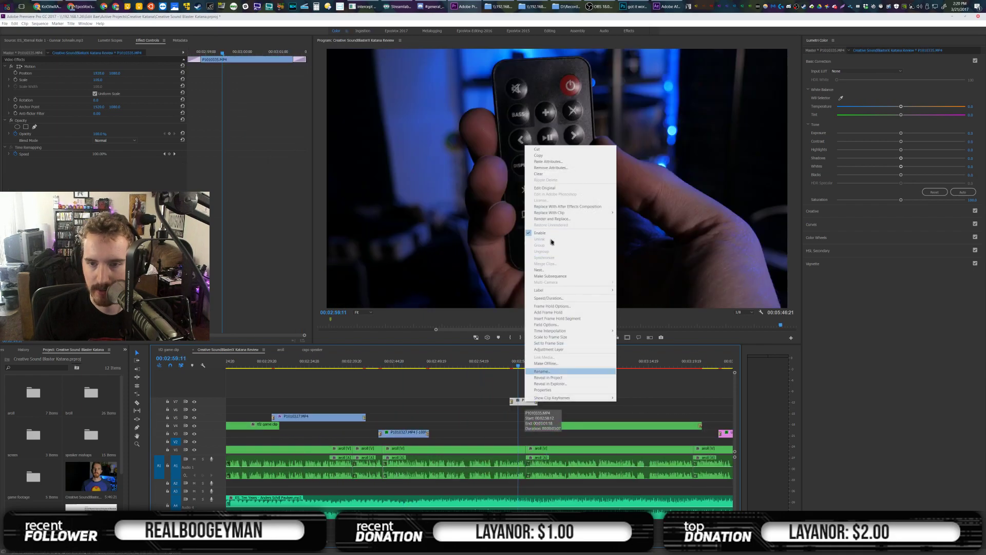
{"action": "left_click", "coordinate": [549, 161]}
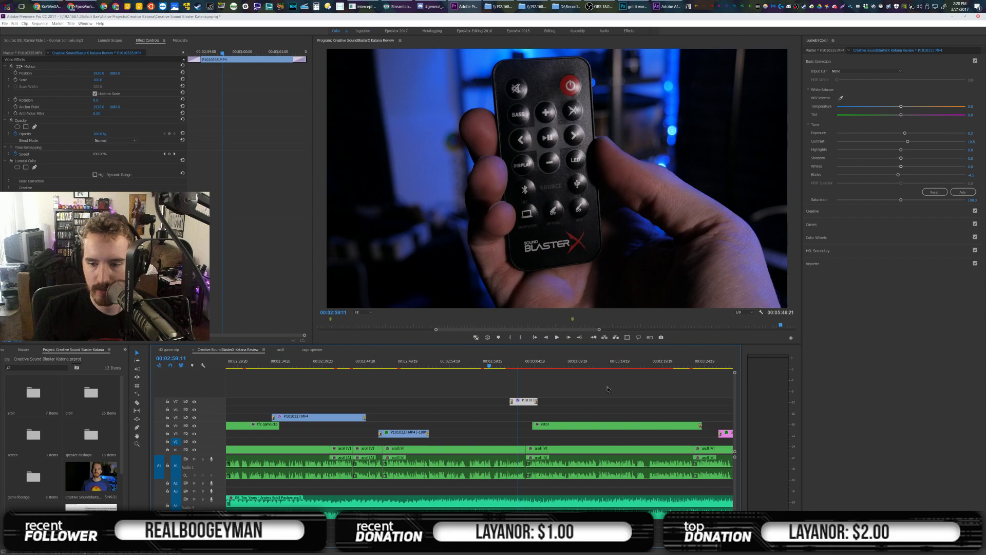
Inspect the Sound Blaster Connect screen recording further along the sequence and look for remaining clips to grade
{"action": "scroll", "coordinate": [529, 405], "scroll_direction": "down", "scroll_amount": 3}
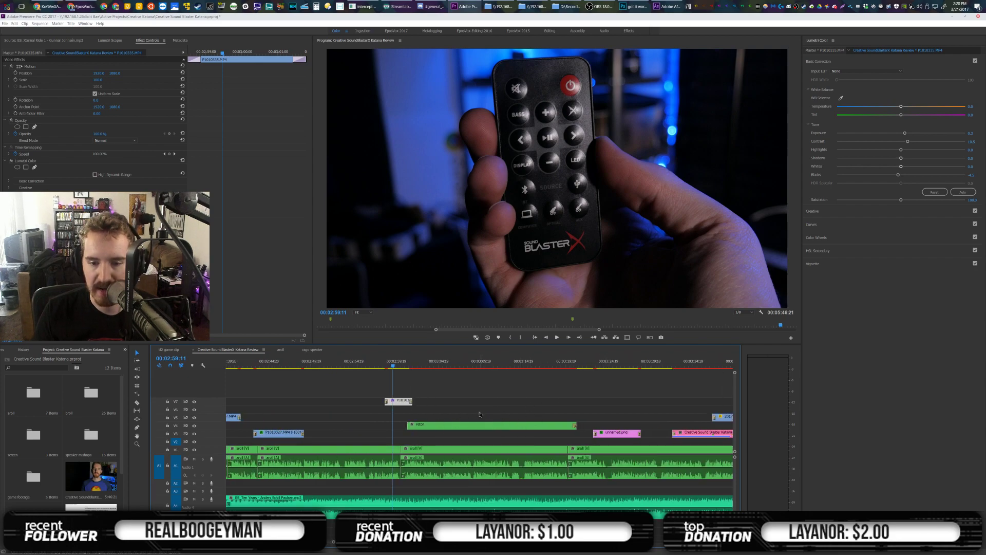
{"action": "scroll", "coordinate": [591, 396], "scroll_direction": "down", "scroll_amount": 5}
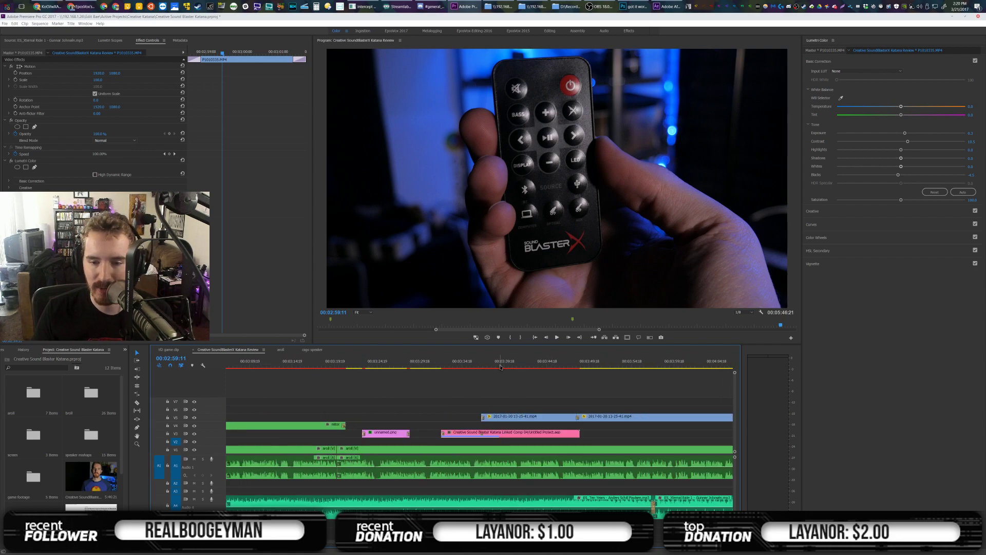
{"action": "left_click", "coordinate": [501, 366]}
{"action": "scroll", "coordinate": [509, 403], "scroll_direction": "down", "scroll_amount": 2}
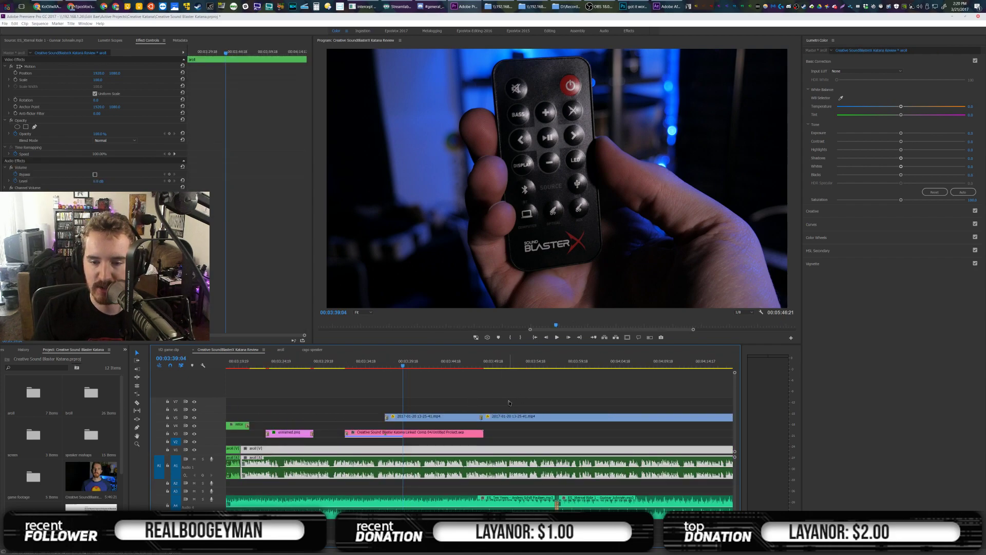
{"action": "left_click", "coordinate": [438, 419]}
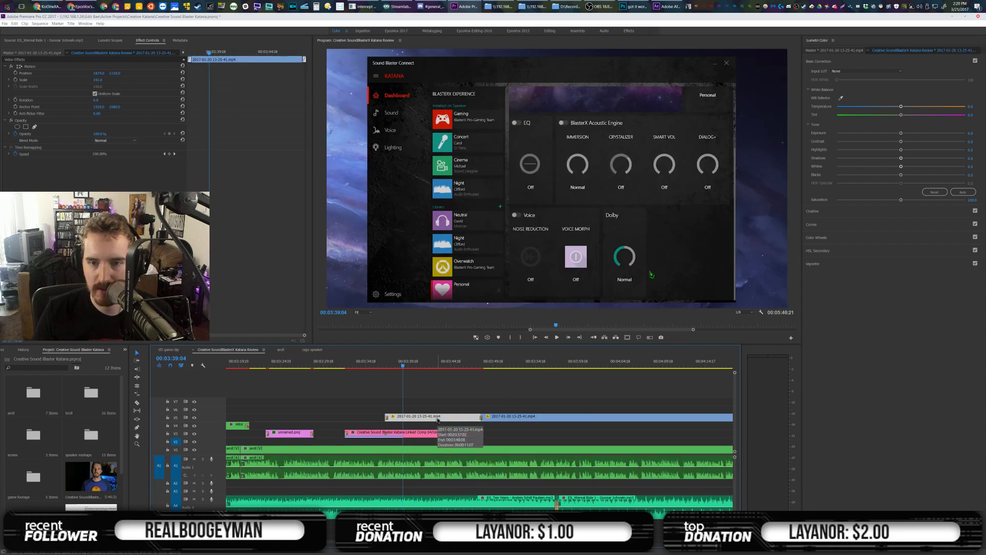
{"action": "scroll", "coordinate": [496, 420], "scroll_direction": "down", "scroll_amount": 8}
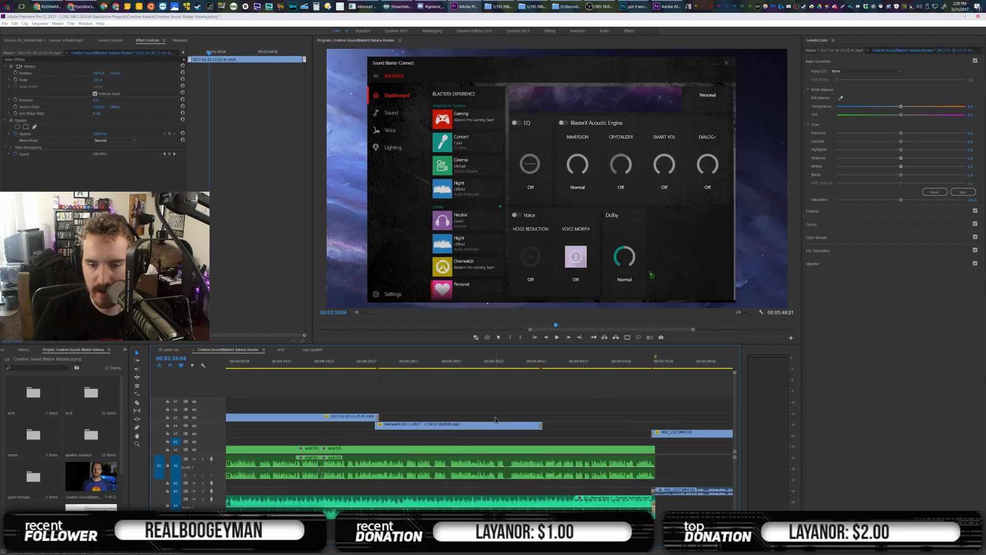
Raise the contrast and lower the blacks on the Overwatch gameplay clip
{"action": "scroll", "coordinate": [481, 387], "scroll_direction": "down", "scroll_amount": 4}
{"action": "left_click", "coordinate": [377, 361]}
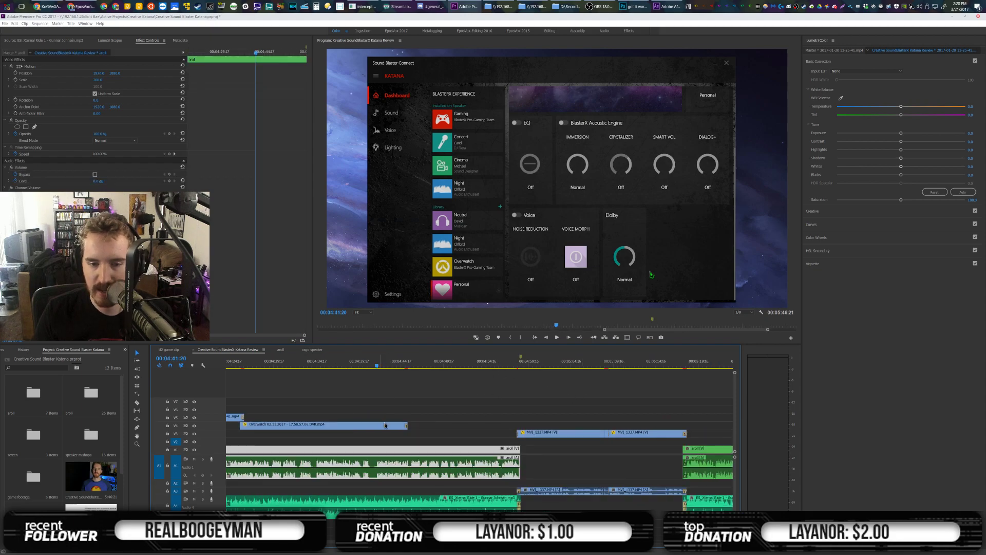
{"action": "left_click", "coordinate": [386, 425]}
{"action": "left_click", "coordinate": [910, 144]}
{"action": "left_click_drag", "start_coordinate": [901, 174], "coordinate": [894, 175]}
Slightly raise the exposure and contrast on the first MVI_1337.MP4 clip showing the soundbar's volume display
{"action": "left_click", "coordinate": [548, 361]}
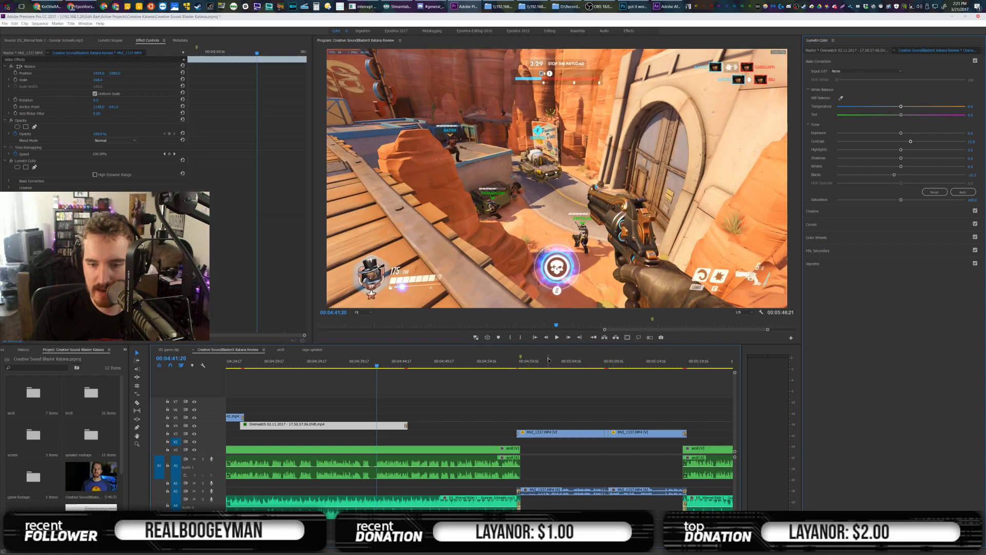
{"action": "scroll", "coordinate": [549, 412], "scroll_direction": "down", "scroll_amount": 3}
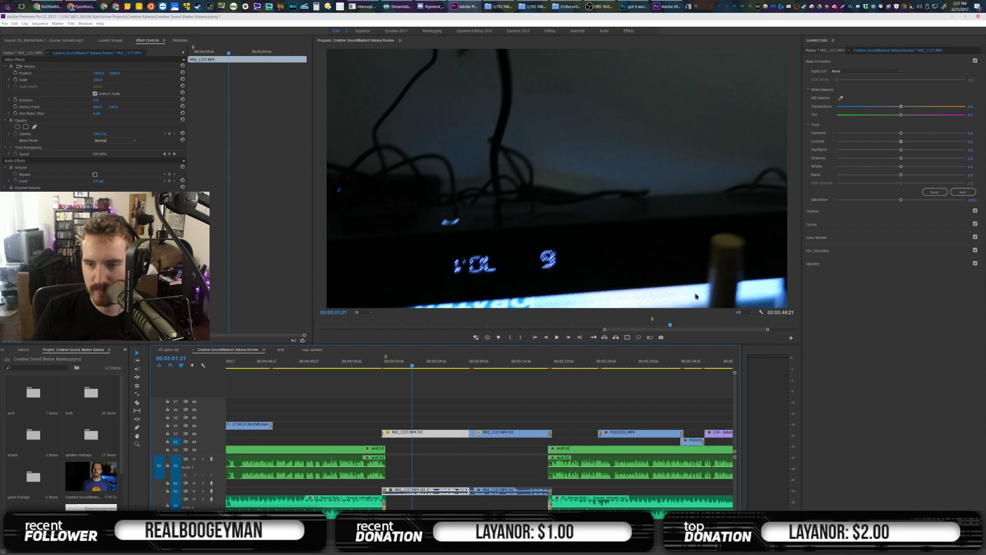
{"action": "left_click_drag", "start_coordinate": [901, 133], "coordinate": [907, 141]}
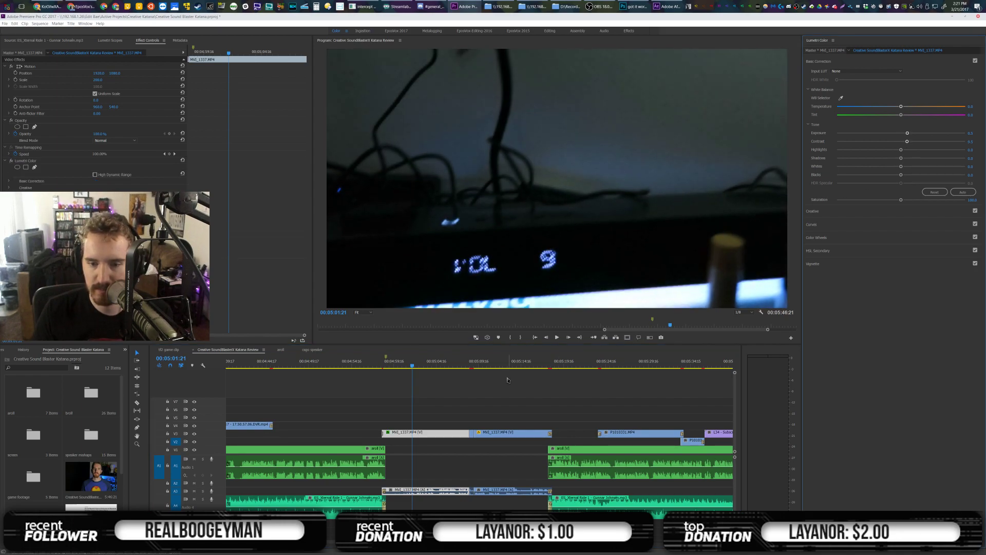
Apply the volume display clip's Lumetri Color attributes to the adjoining MVI_1337.MP4 clip
{"action": "left_click", "coordinate": [449, 432]}
{"action": "left_click_drag", "start_coordinate": [475, 429], "coordinate": [484, 432]}
{"action": "right_click", "coordinate": [484, 433]}
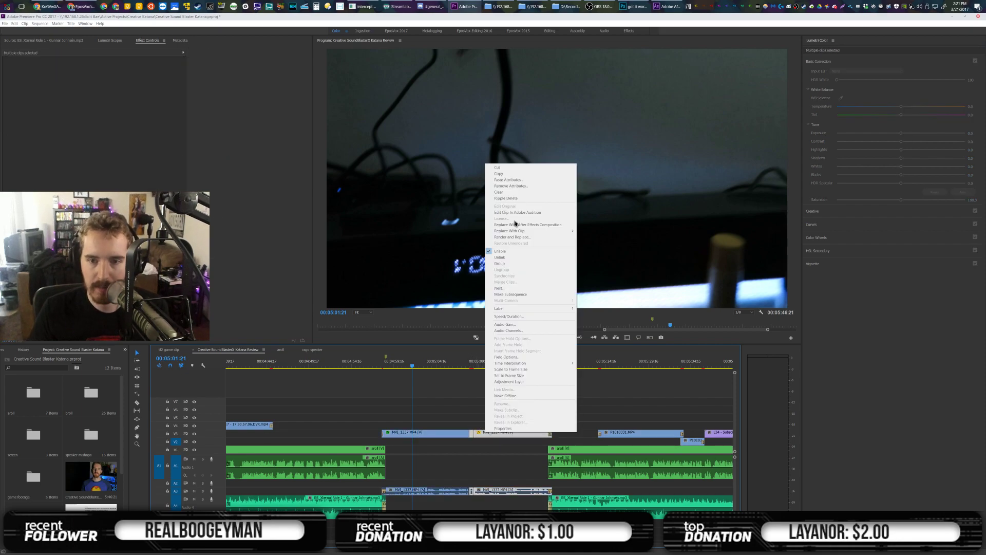
{"action": "left_click", "coordinate": [514, 180]}
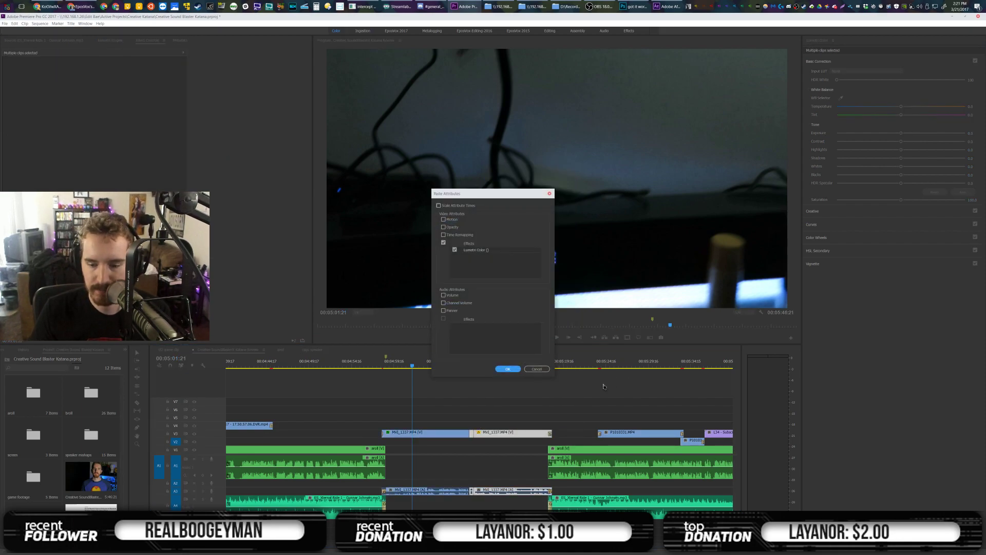
{"action": "key", "text": "Return"}
Apply the Lumetri Color grade of the P1010327.MP4 rear-ports close-up to the late clip showing the soundbar's GAMING display
{"action": "scroll", "coordinate": [378, 410], "scroll_direction": "up", "scroll_amount": 10}
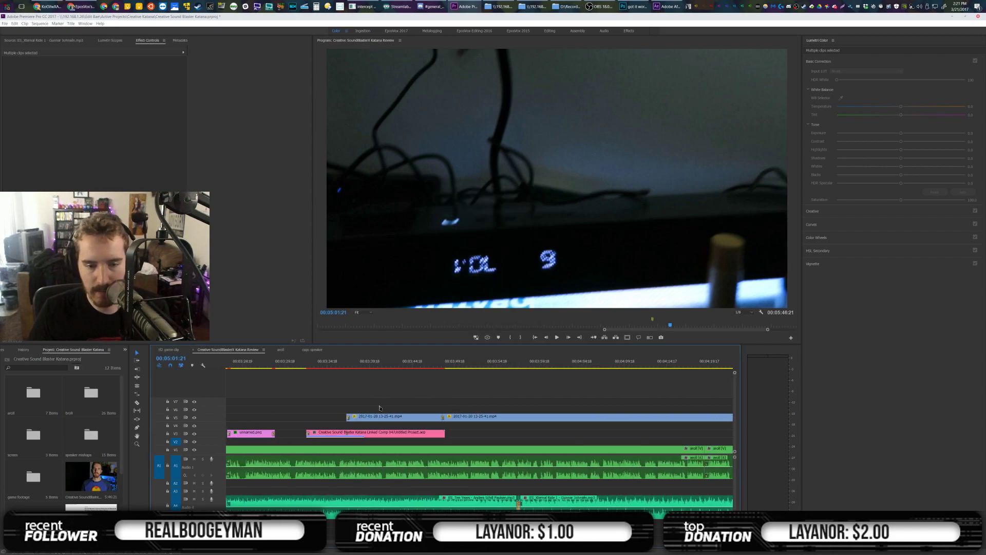
{"action": "scroll", "coordinate": [378, 410], "scroll_direction": "up", "scroll_amount": 3}
{"action": "left_click", "coordinate": [397, 361]}
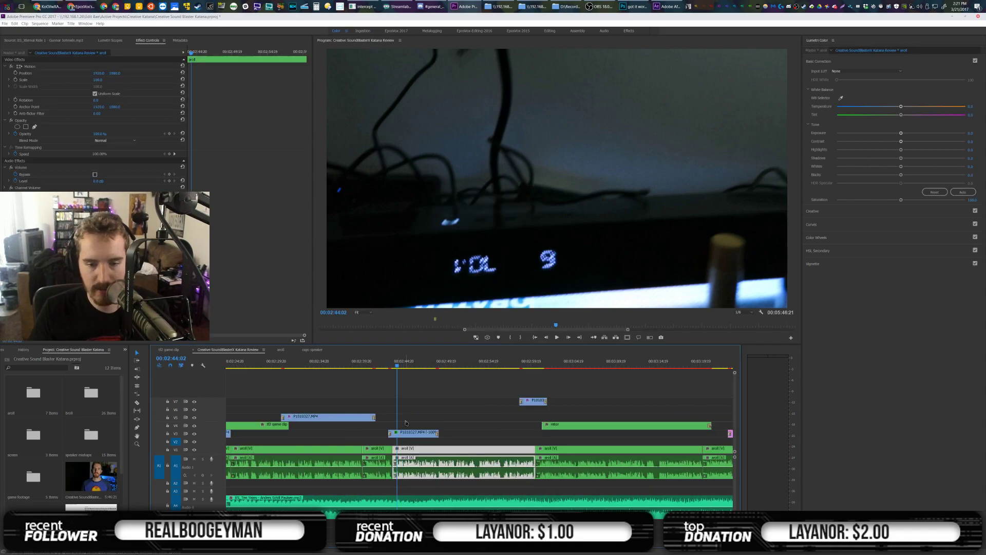
{"action": "left_click", "coordinate": [407, 434]}
{"action": "scroll", "coordinate": [577, 399], "scroll_direction": "down", "scroll_amount": 6}
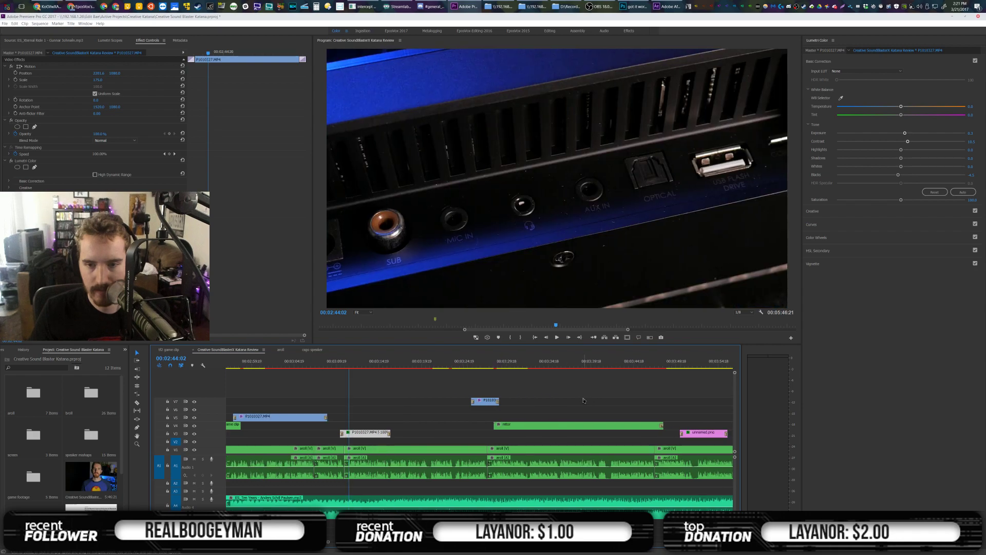
{"action": "scroll", "coordinate": [577, 399], "scroll_direction": "down", "scroll_amount": 6}
{"action": "left_click", "coordinate": [599, 363]}
{"action": "scroll", "coordinate": [614, 400], "scroll_direction": "down", "scroll_amount": 3}
{"action": "scroll", "coordinate": [578, 418], "scroll_direction": "up", "scroll_amount": 3}
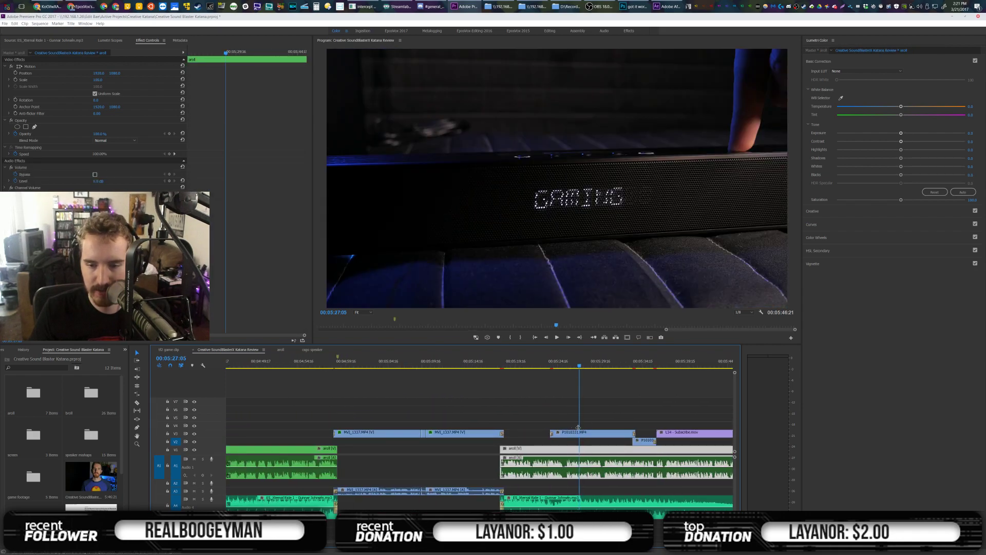
{"action": "right_click", "coordinate": [578, 431]}
{"action": "left_click", "coordinate": [624, 197]}
{"action": "key", "text": "Return"}
Apply the same Lumetri Color attributes to the mounting brackets clip and slightly lower its exposure
{"action": "left_click", "coordinate": [651, 440]}
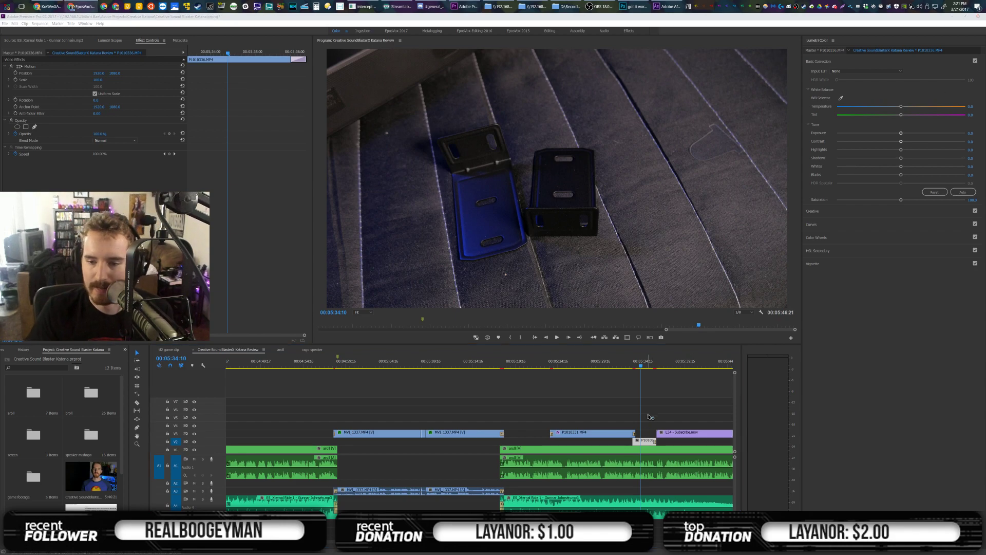
{"action": "left_click", "coordinate": [636, 442]}
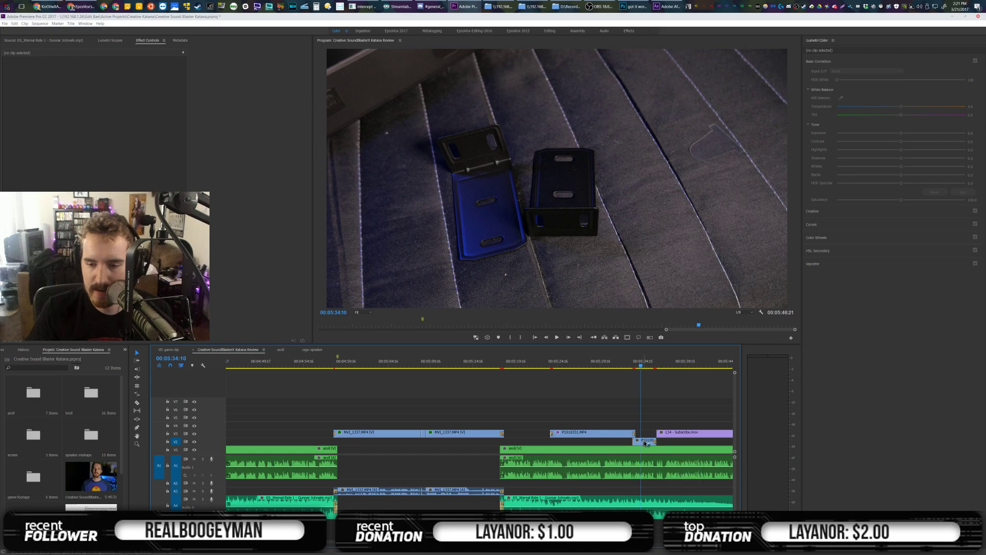
{"action": "right_click", "coordinate": [644, 440]}
{"action": "left_click", "coordinate": [678, 201]}
{"action": "key", "text": "Return"}
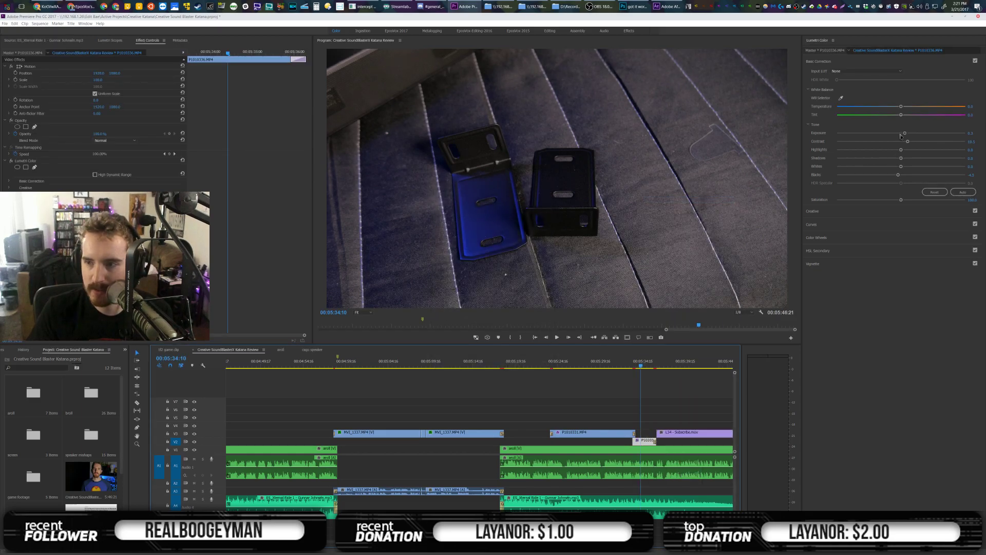
{"action": "left_click_drag", "start_coordinate": [900, 134], "coordinate": [902, 133]}
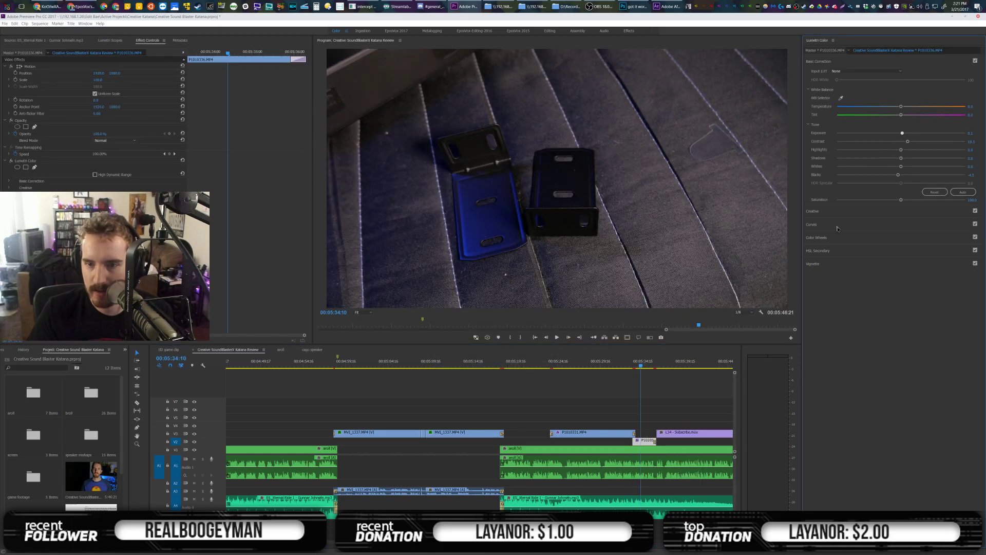
Examine the earlier B-roll clips, from the rear ports back to the keyboard and subwoofer shots, for missing color grades
{"action": "scroll", "coordinate": [395, 433], "scroll_direction": "up", "scroll_amount": 5}
{"action": "scroll", "coordinate": [395, 433], "scroll_direction": "up", "scroll_amount": 10}
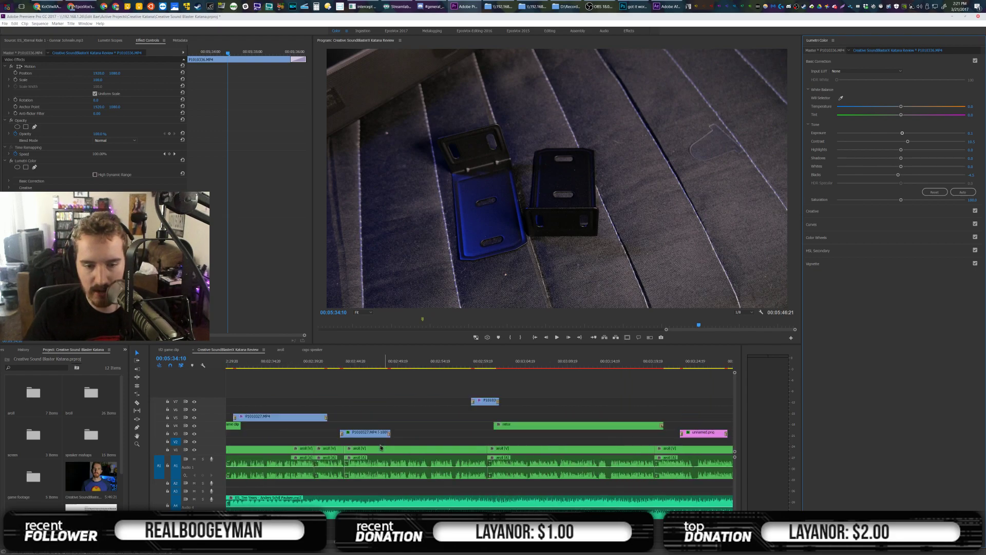
{"action": "left_click", "coordinate": [561, 361]}
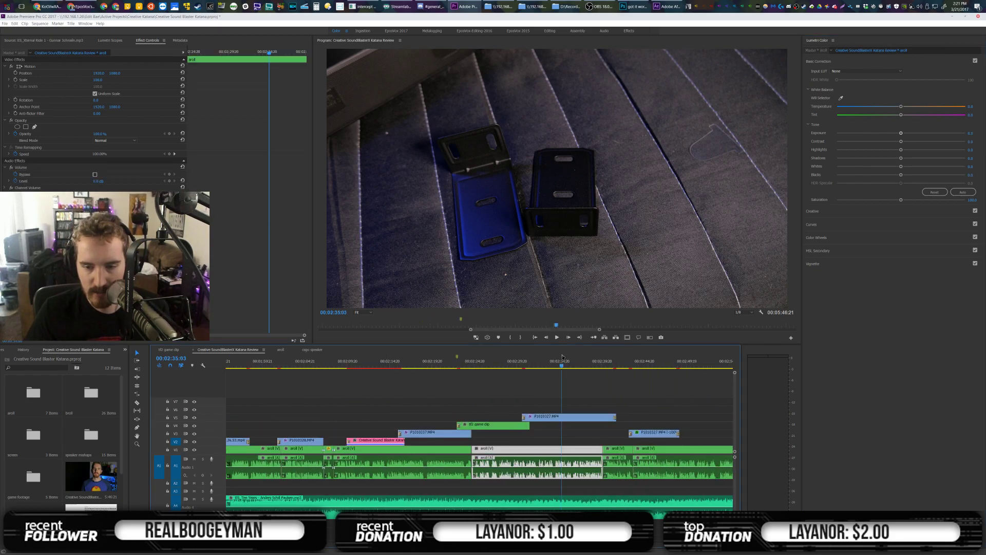
{"action": "scroll", "coordinate": [527, 406], "scroll_direction": "up", "scroll_amount": 2}
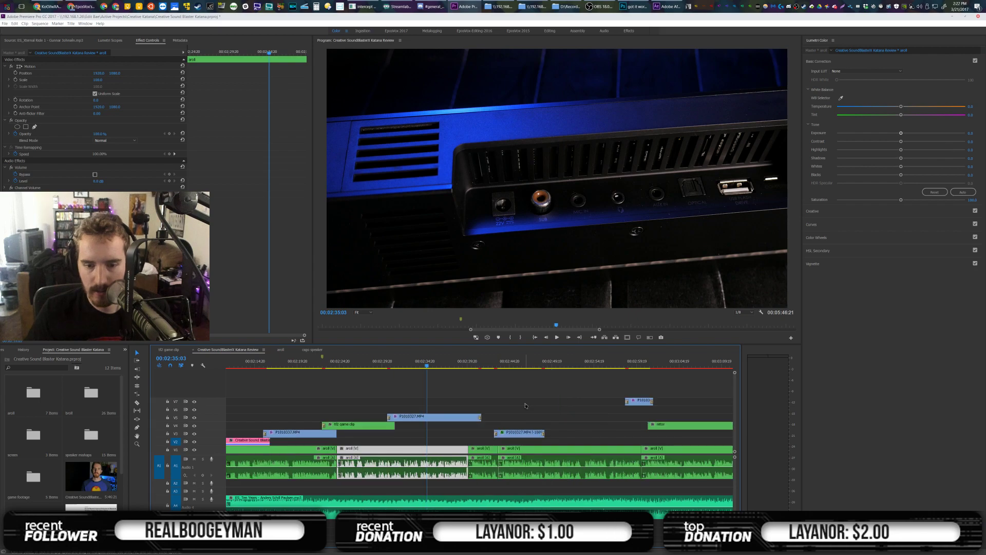
{"action": "scroll", "coordinate": [462, 400], "scroll_direction": "up", "scroll_amount": 3}
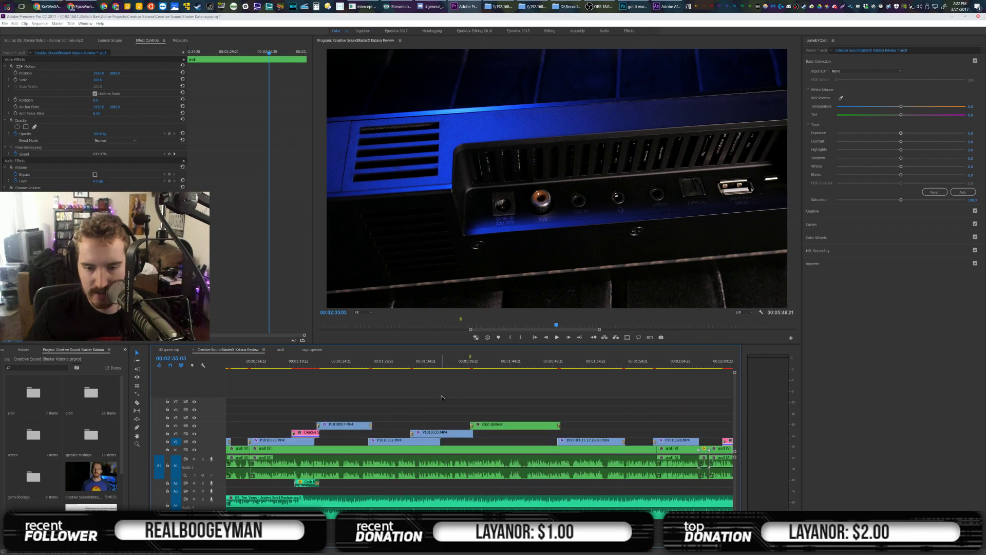
{"action": "left_click", "coordinate": [422, 361]}
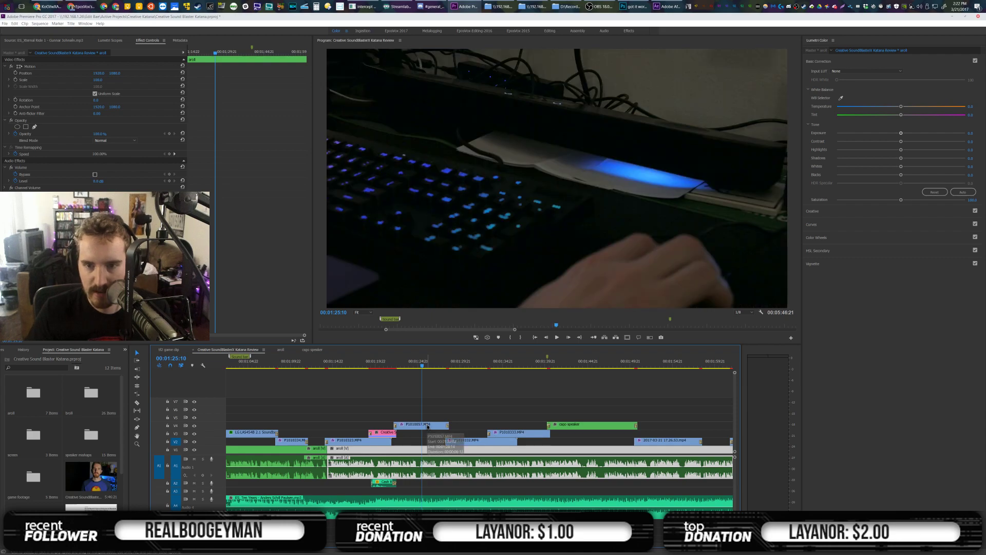
{"action": "scroll", "coordinate": [435, 415], "scroll_direction": "down", "scroll_amount": 3}
{"action": "left_click", "coordinate": [417, 362]}
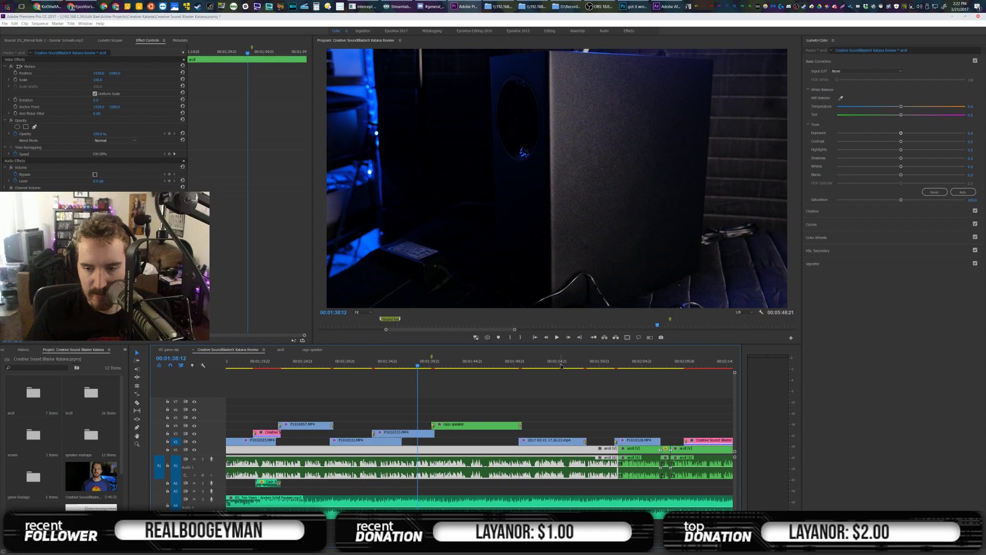
{"action": "left_click", "coordinate": [562, 363]}
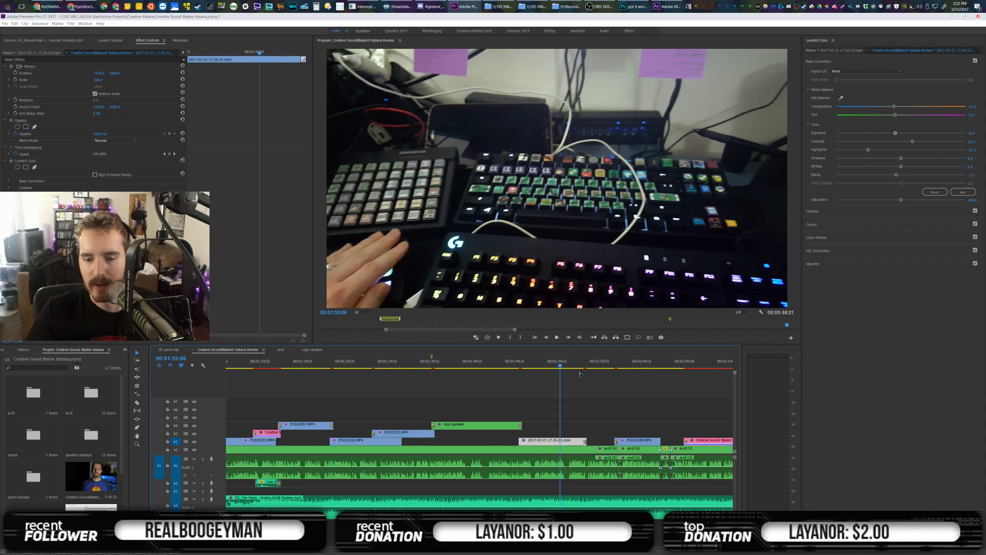
Apply the TV options-menu clip's Lumetri Color attributes to the linked comp inside the nested "J/K, I got it working!" sequence, and return to the main sequence
{"action": "scroll", "coordinate": [559, 404], "scroll_direction": "down", "scroll_amount": 6}
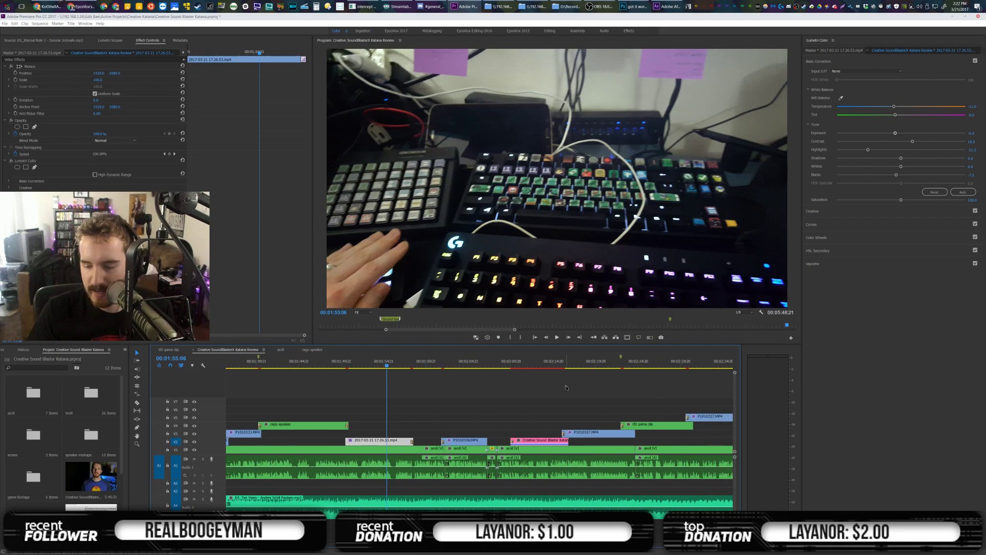
{"action": "left_click", "coordinate": [539, 363]}
{"action": "left_click", "coordinate": [589, 364]}
{"action": "left_click", "coordinate": [600, 433]}
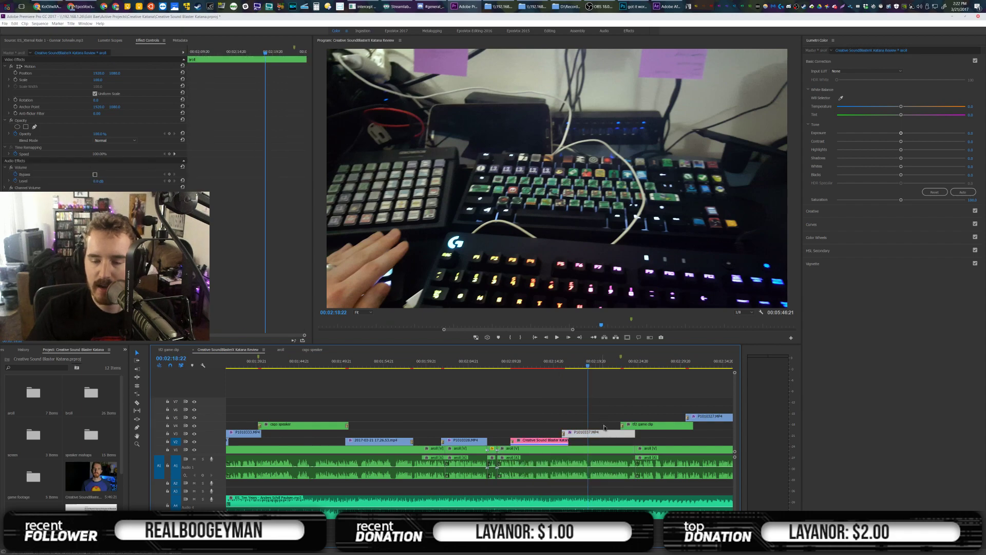
{"action": "scroll", "coordinate": [575, 394], "scroll_direction": "down", "scroll_amount": 9}
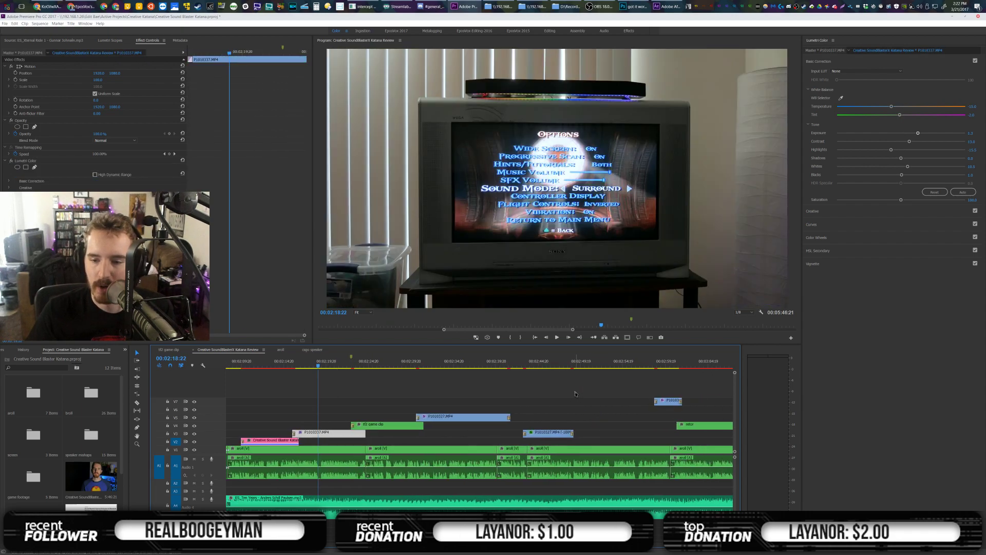
{"action": "left_click", "coordinate": [543, 364]}
{"action": "double_click", "coordinate": [547, 425]}
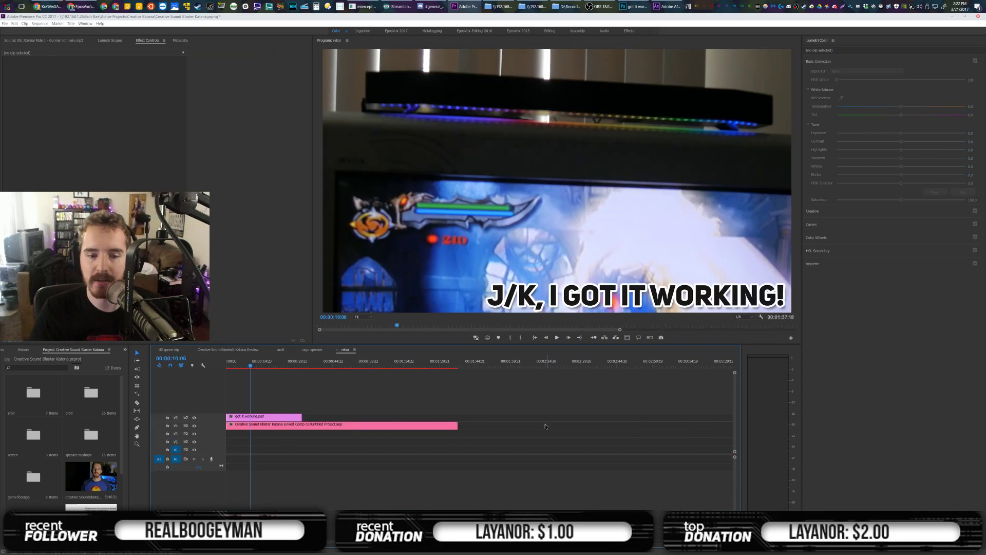
{"action": "left_click_drag", "start_coordinate": [411, 542], "coordinate": [369, 543]}
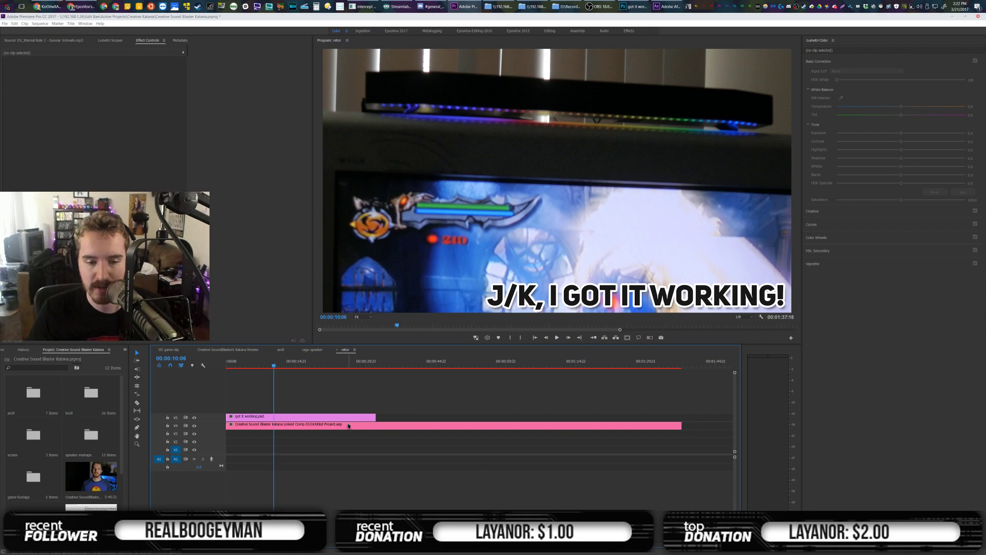
{"action": "right_click", "coordinate": [348, 425]}
{"action": "left_click", "coordinate": [382, 184]}
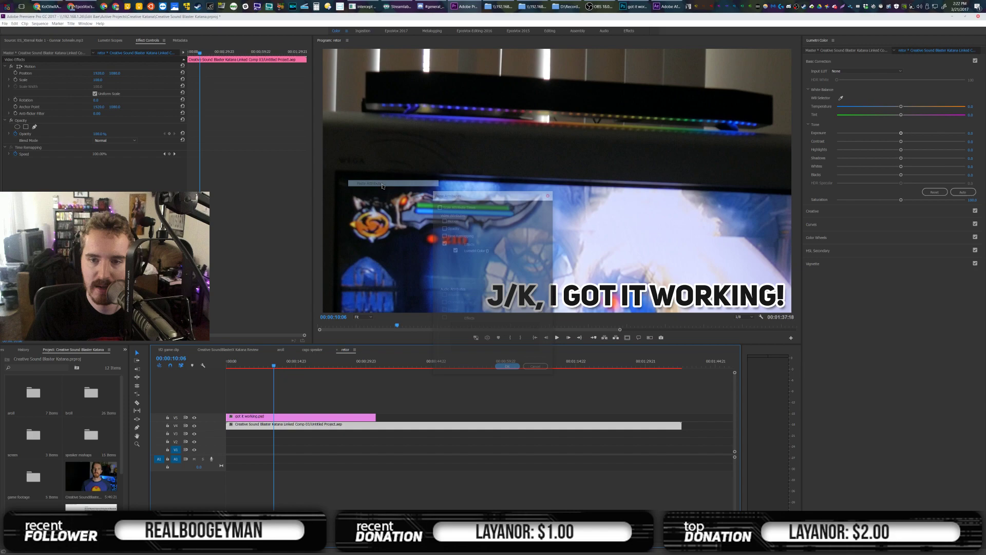
{"action": "left_click", "coordinate": [507, 368]}
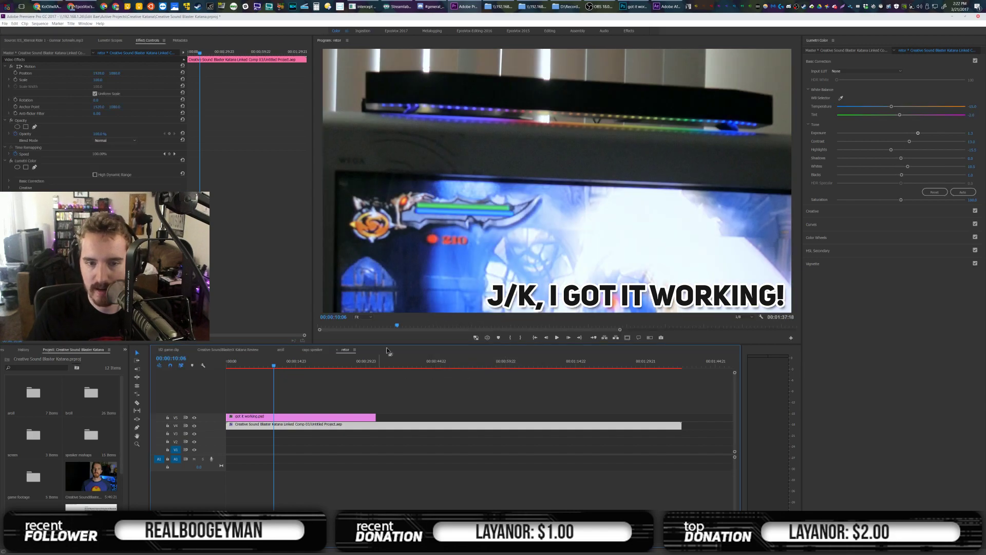
{"action": "left_click", "coordinate": [261, 351]}
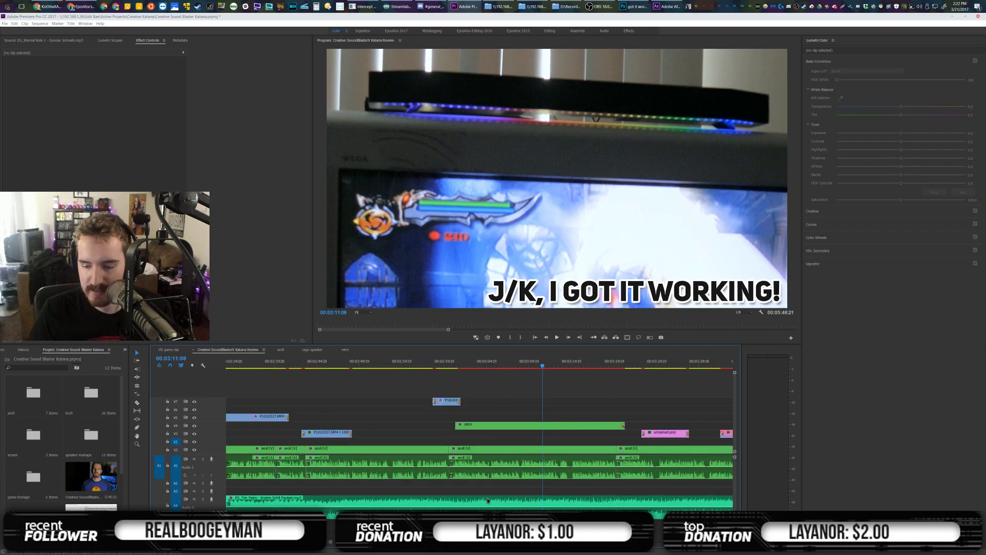
Switch to the EposVox 2017 workspace and check the main sequence at 00:01:07:00 and 00:00:47:05
{"action": "left_click_drag", "start_coordinate": [331, 542], "coordinate": [662, 541]}
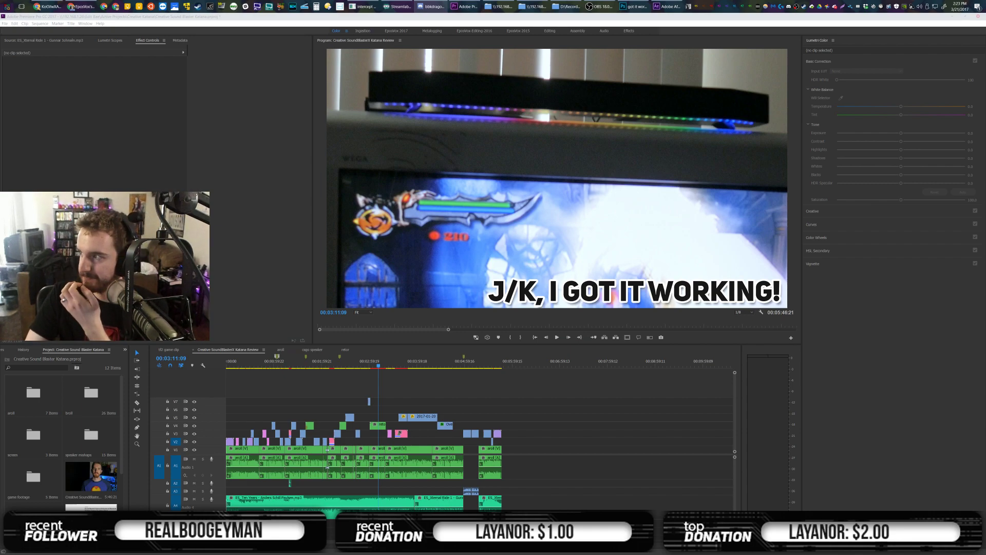
{"action": "key", "text": "alt+Tab"}
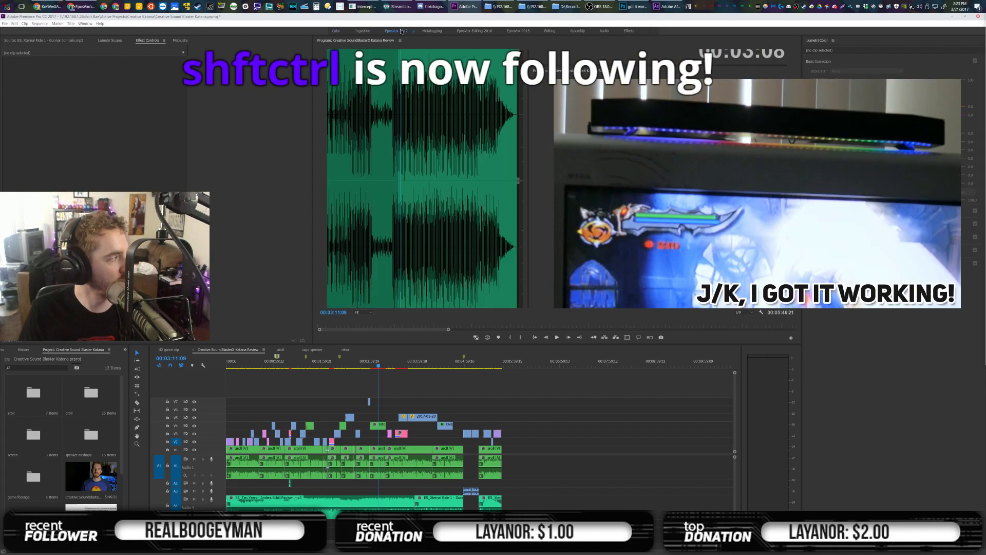
{"action": "left_click", "coordinate": [400, 31]}
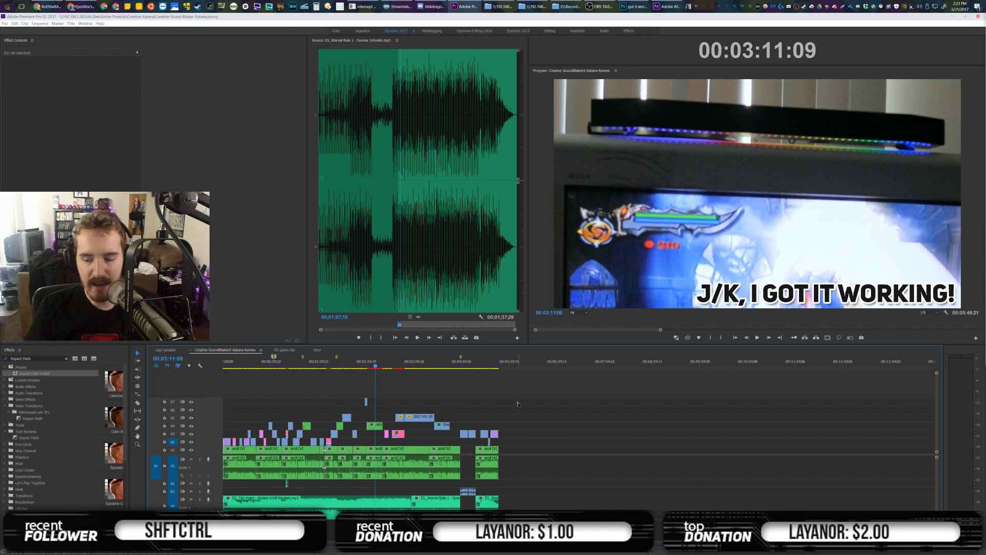
{"action": "left_click_drag", "start_coordinate": [334, 363], "coordinate": [276, 363]}
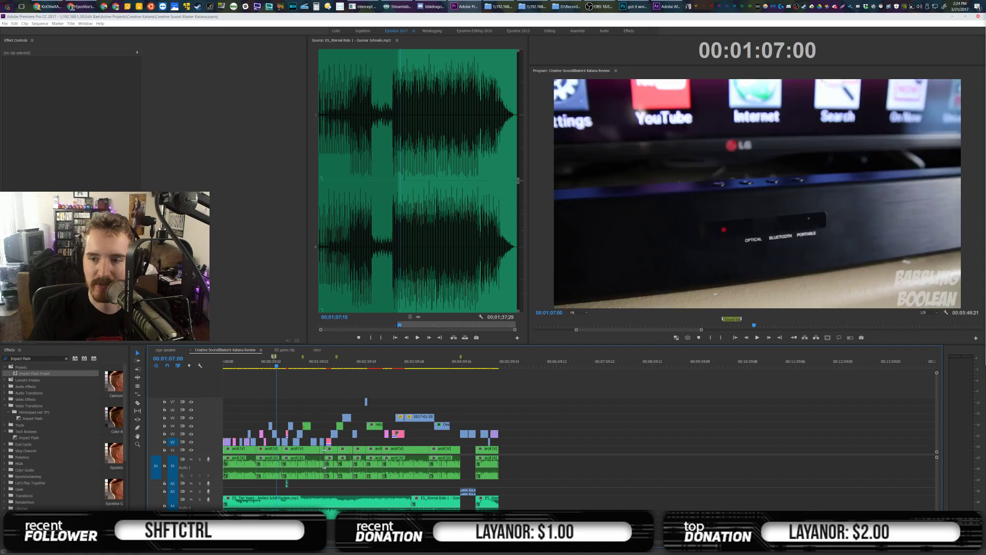
{"action": "key", "text": "backslash"}
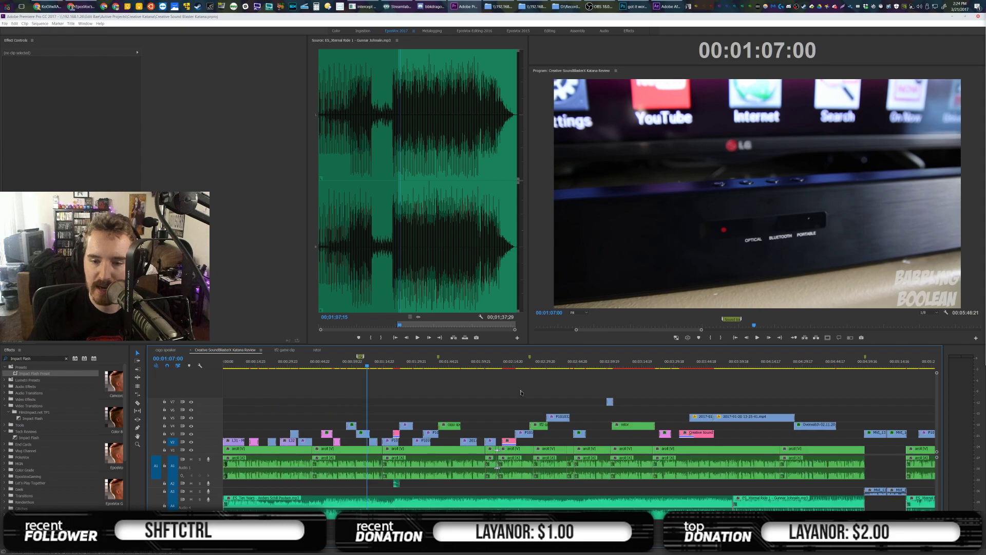
{"action": "left_click", "coordinate": [325, 364]}
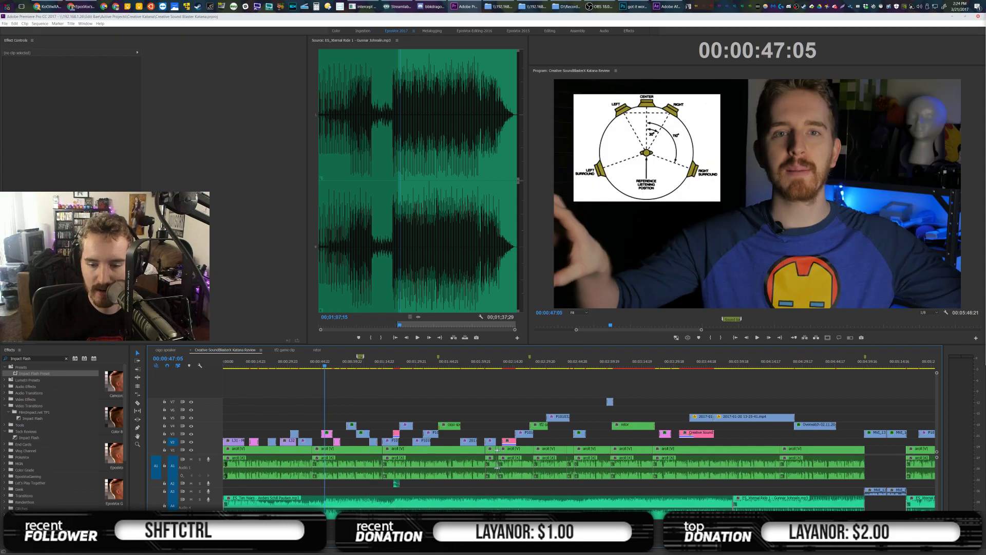
{"action": "key", "text": "minus"}
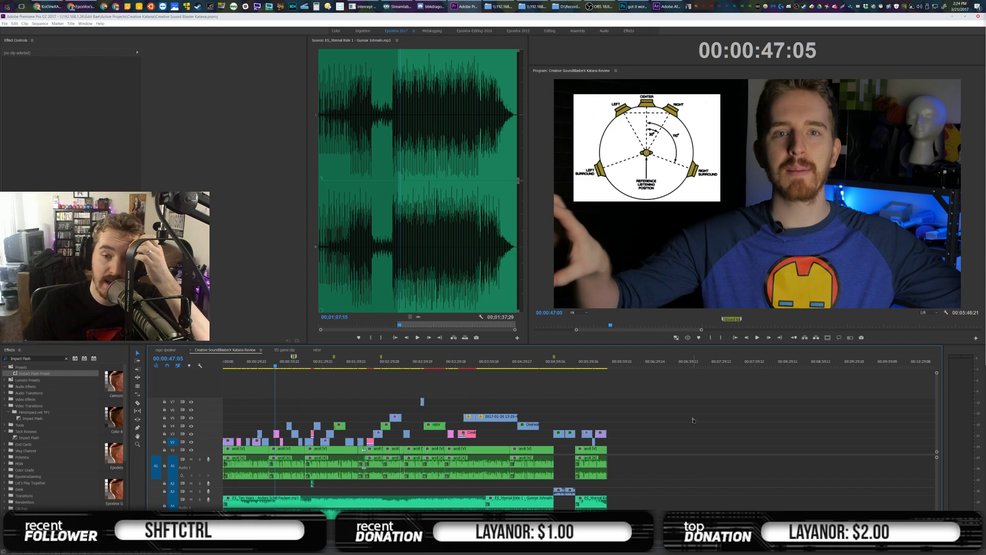
Queue the Creative SoundBlasterX Katana Review sequence for export in H.264 with the YouTube 2160p 24FPS preset
{"action": "key", "text": "ctrl+m"}
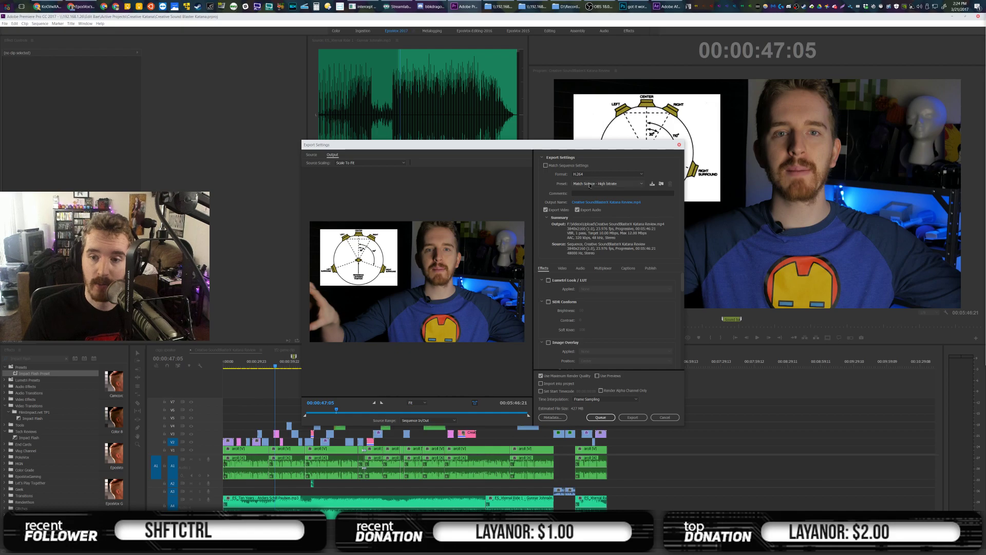
{"action": "left_click", "coordinate": [590, 185]}
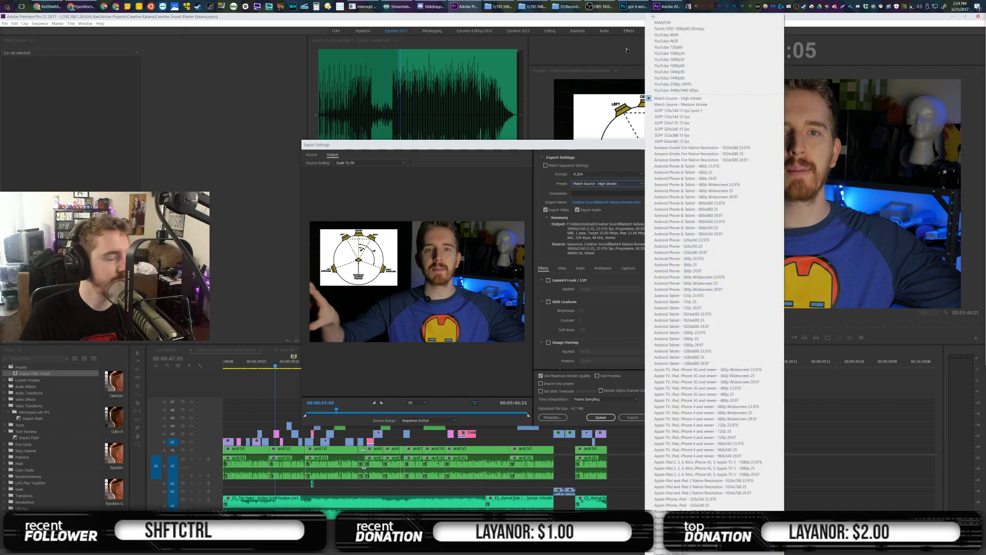
{"action": "left_click", "coordinate": [683, 84]}
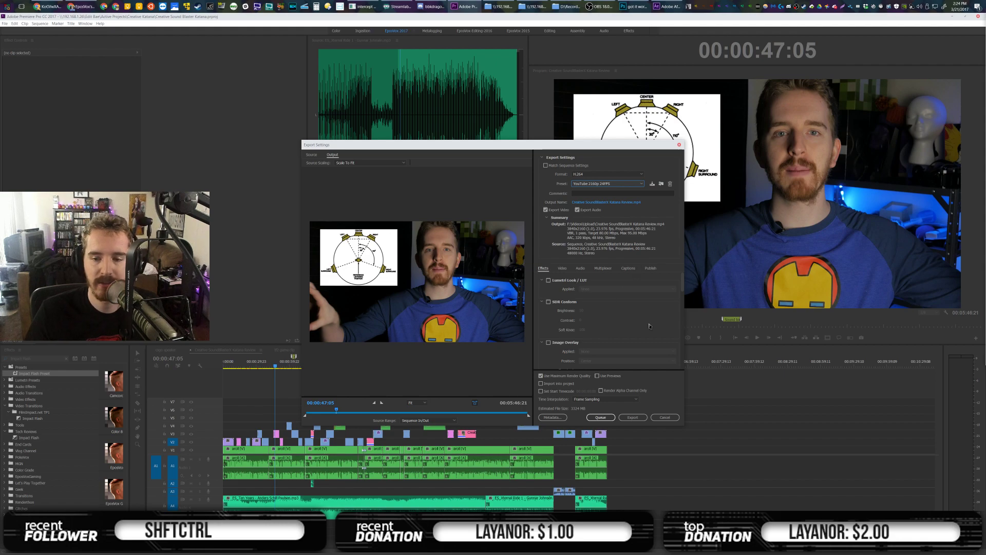
{"action": "scroll", "coordinate": [603, 331], "scroll_direction": "down", "scroll_amount": 5}
{"action": "scroll", "coordinate": [603, 331], "scroll_direction": "down", "scroll_amount": 5}
{"action": "left_click", "coordinate": [600, 417]}
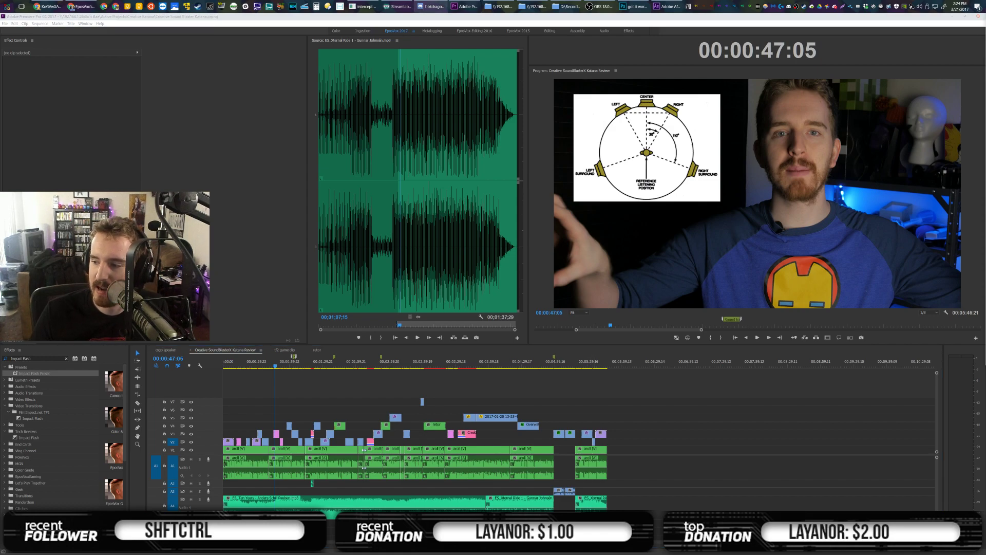
{"action": "left_click", "coordinate": [694, 373]}
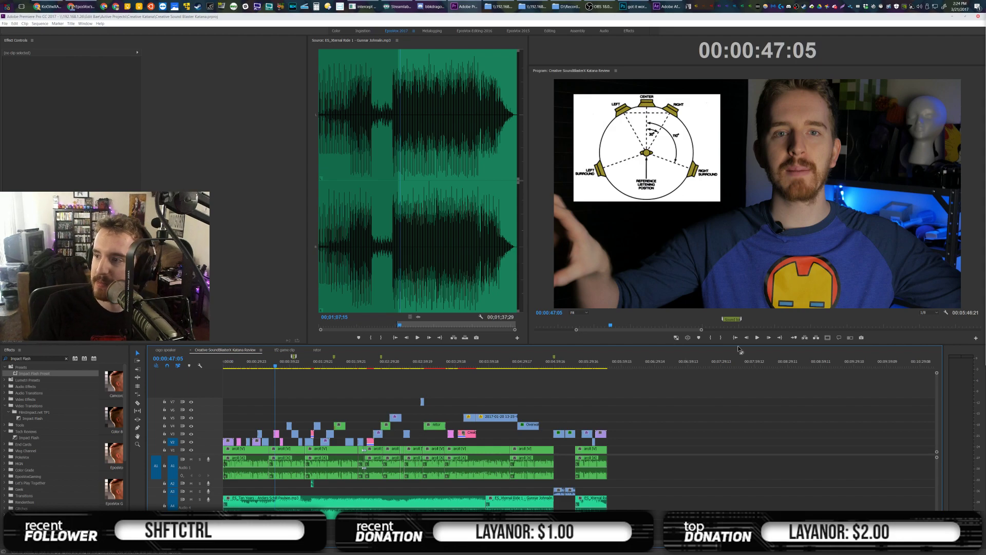
Save the Creative SoundBlasterX Katana review project
{"action": "key", "text": "alt+Tab"}
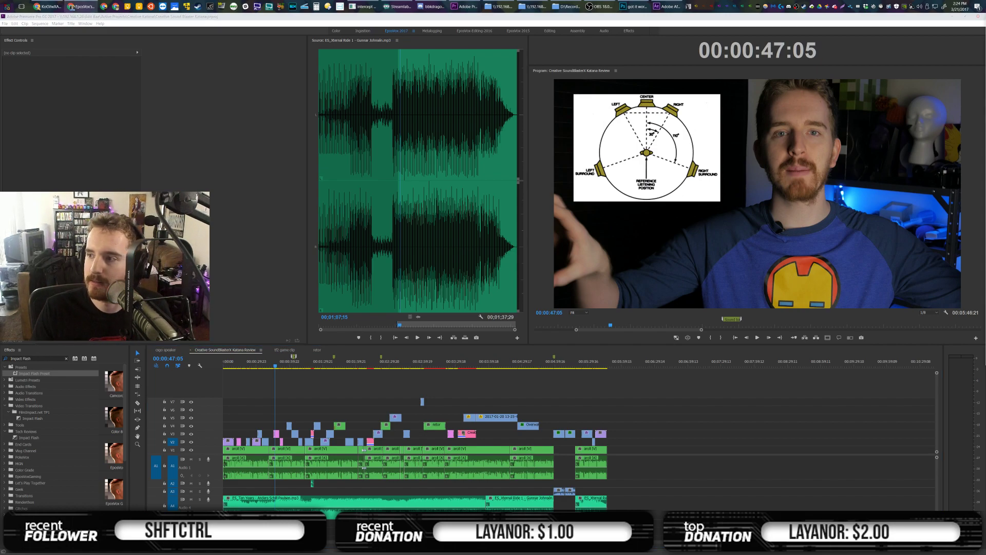
{"action": "left_click", "coordinate": [662, 385]}
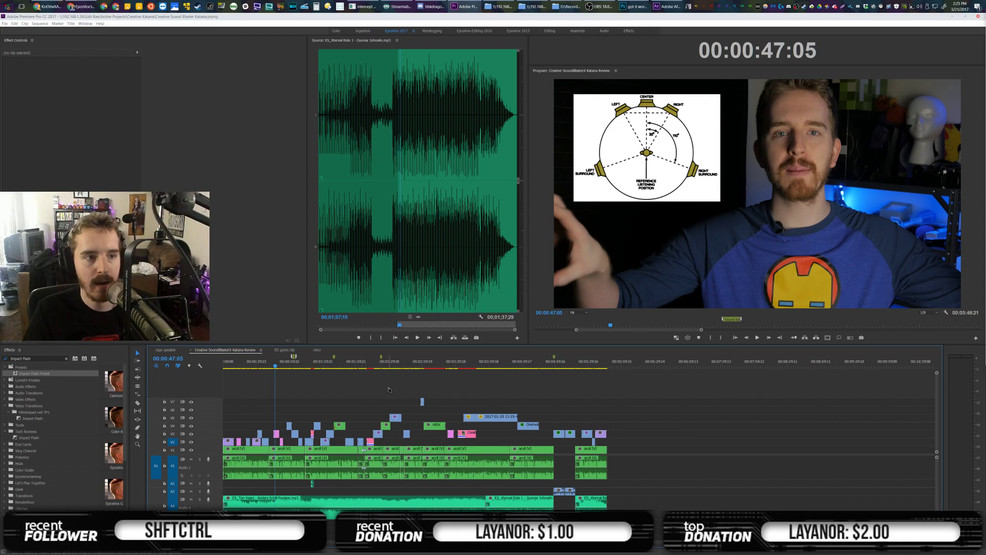
{"action": "key", "text": "ctrl+s"}
Switch to File Explorer and go up from the Creative Katana screen-capture folder to Active Projects
{"action": "left_click", "coordinate": [500, 6]}
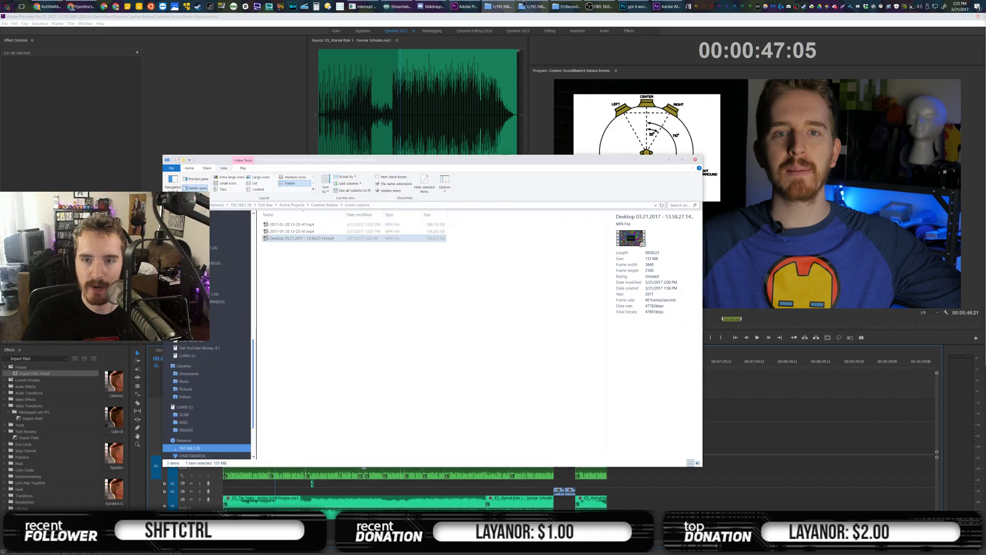
{"action": "left_click", "coordinate": [533, 7]}
{"action": "left_click", "coordinate": [772, 119]}
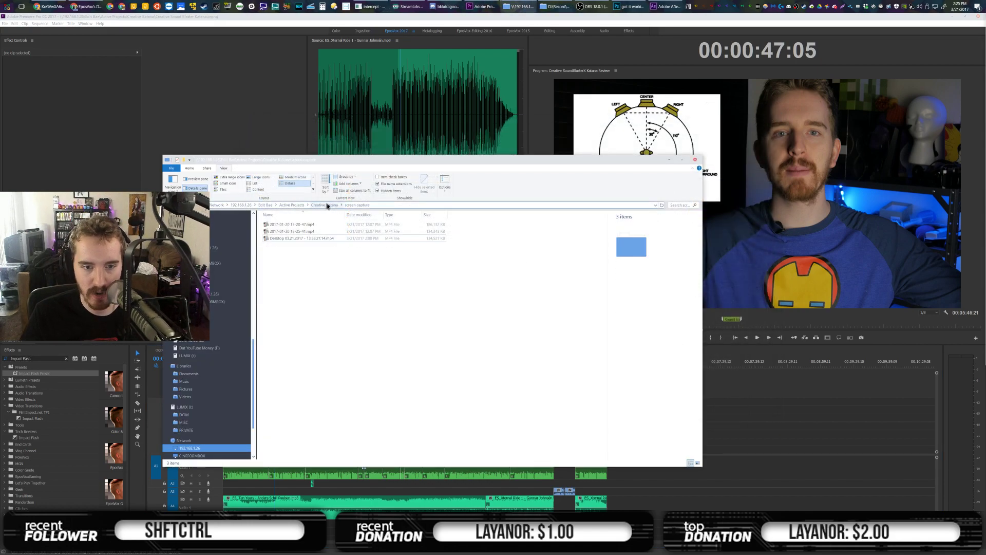
{"action": "left_click", "coordinate": [305, 205]}
{"action": "left_click", "coordinate": [299, 206]}
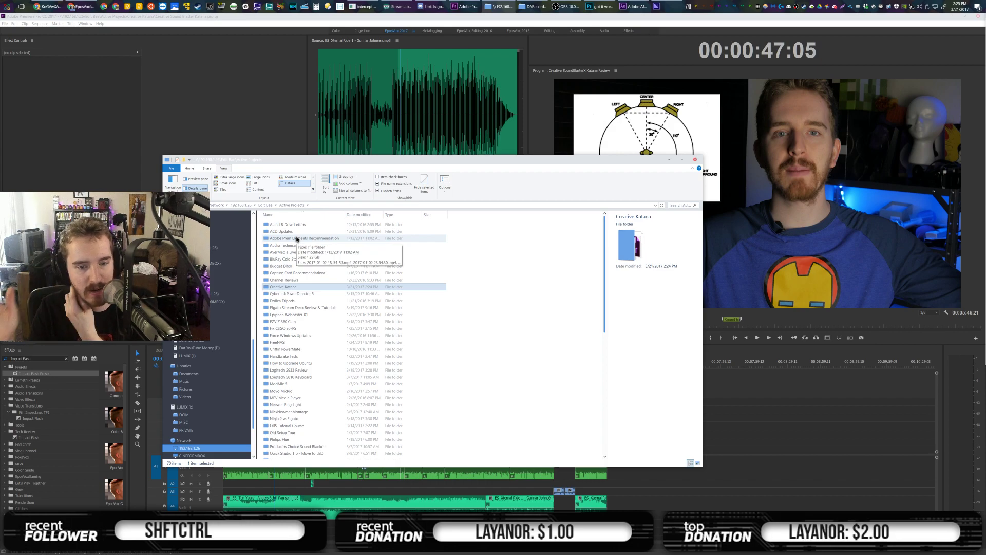
{"action": "scroll", "coordinate": [370, 349], "scroll_direction": "down", "scroll_amount": 4}
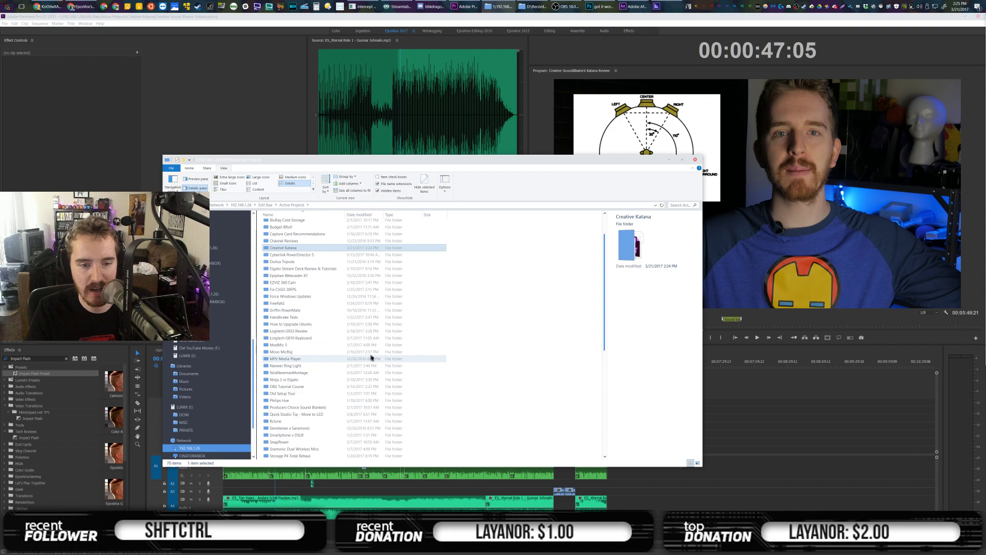
{"action": "scroll", "coordinate": [371, 357], "scroll_direction": "down", "scroll_amount": 1}
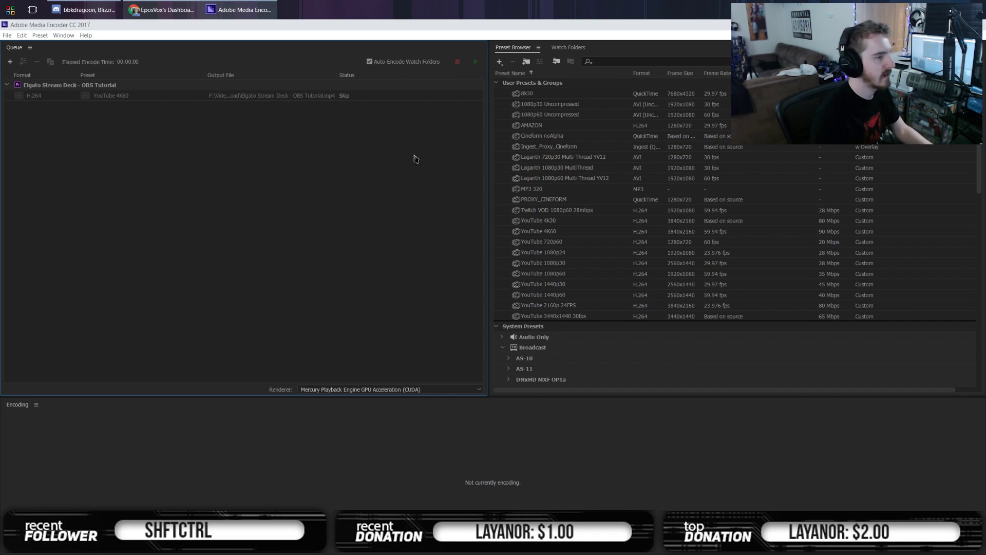
Switch to Media Encoder and remove the skipped Elgato Stream Deck - OBS Tutorial item from the queue
{"action": "left_click", "coordinate": [133, 94]}
{"action": "key", "text": "Delete"}
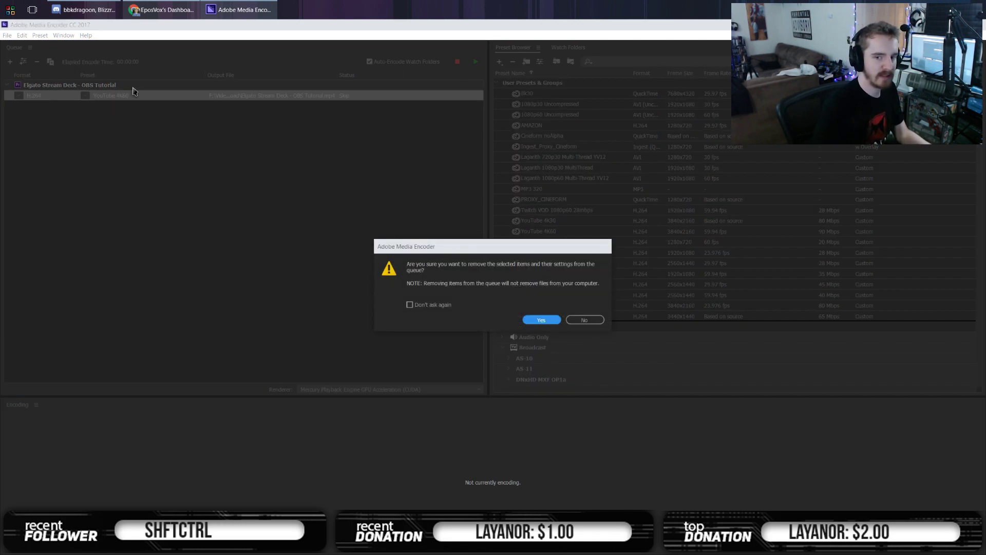
{"action": "key", "text": "Return"}
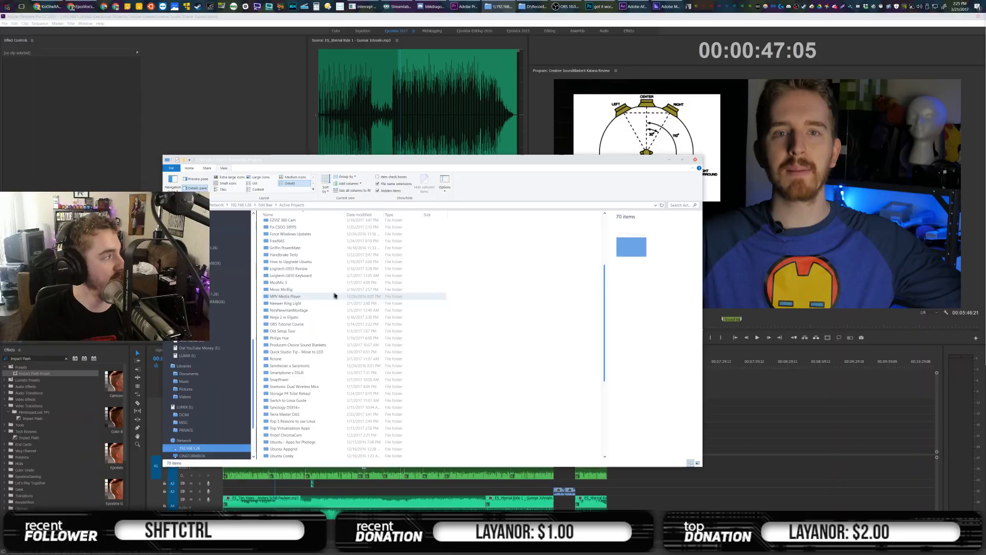
In File Explorer, open the WASD Custom V2 project folder in Active Projects and view its Broll clips
{"action": "scroll", "coordinate": [366, 315], "scroll_direction": "down", "scroll_amount": 1}
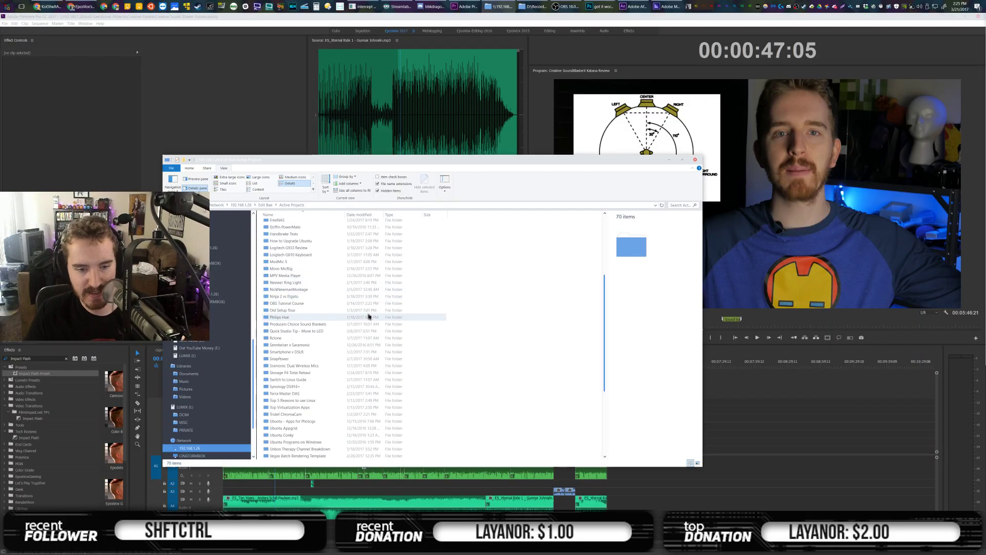
{"action": "scroll", "coordinate": [364, 315], "scroll_direction": "down", "scroll_amount": 2}
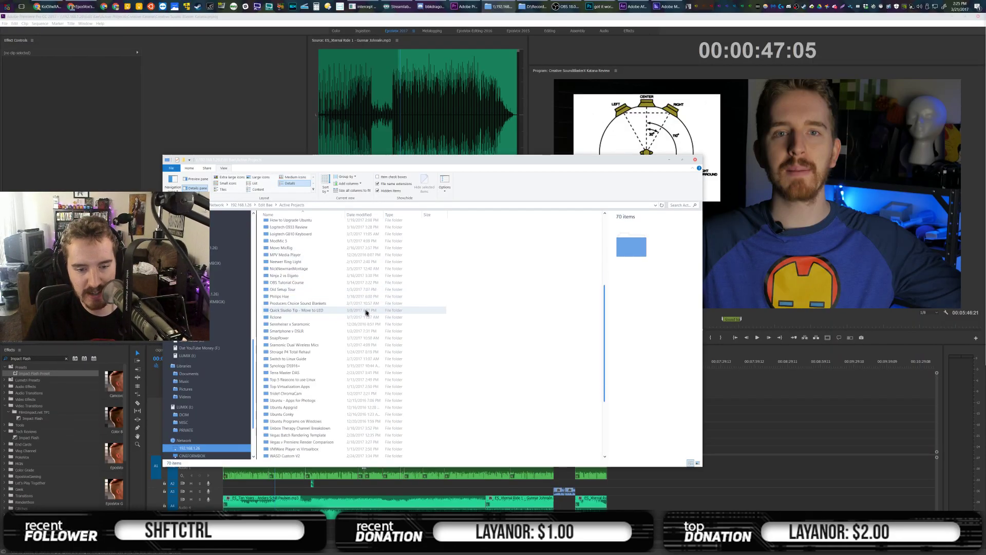
{"action": "scroll", "coordinate": [363, 315], "scroll_direction": "down", "scroll_amount": 1}
{"action": "double_click", "coordinate": [291, 415]}
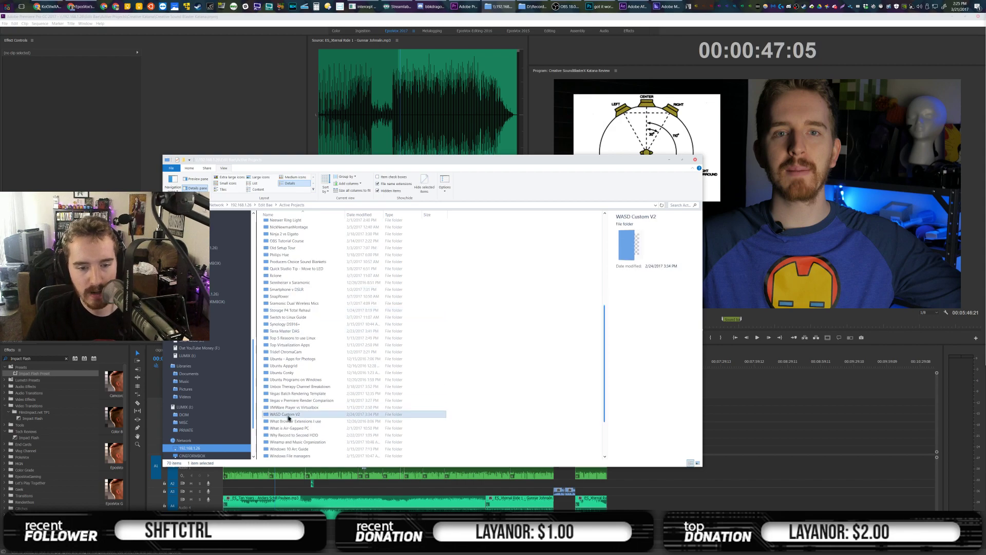
{"action": "left_click", "coordinate": [277, 225]}
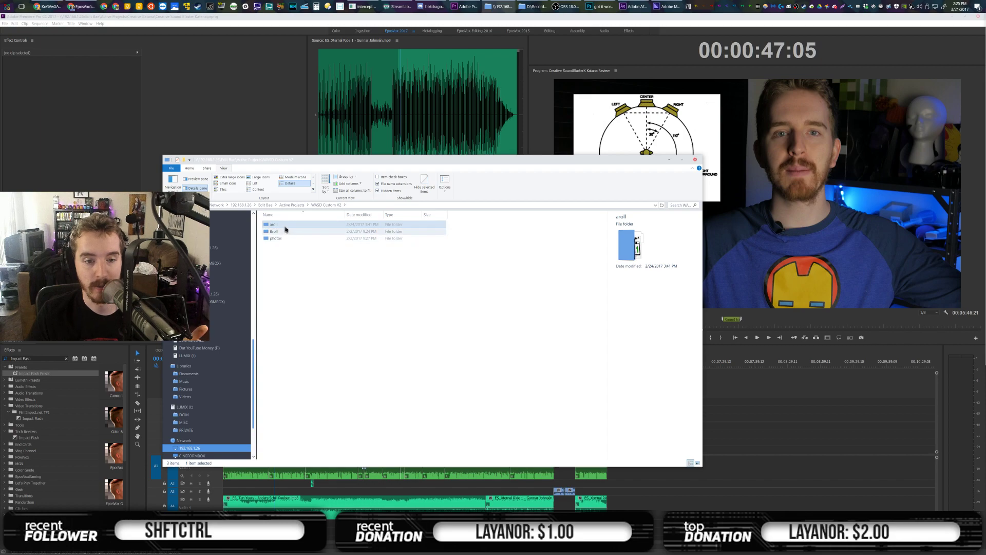
{"action": "left_click", "coordinate": [282, 232]}
{"action": "double_click", "coordinate": [282, 232]}
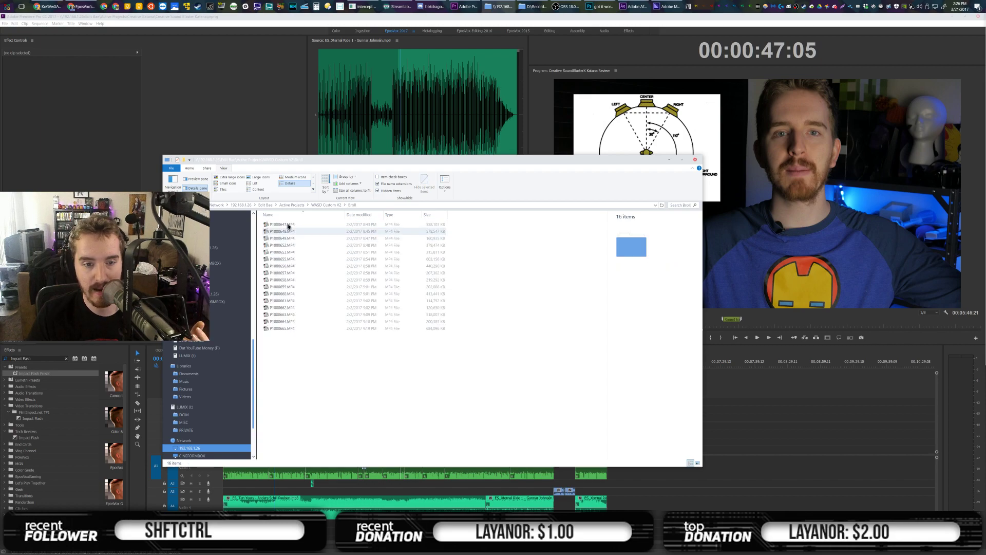
Open the WASD Custom V2 aroll folder holding the TASCAM recording and launch Audition
{"action": "left_click", "coordinate": [260, 177]}
{"action": "key", "text": "alt+Left"}
{"action": "double_click", "coordinate": [288, 225]}
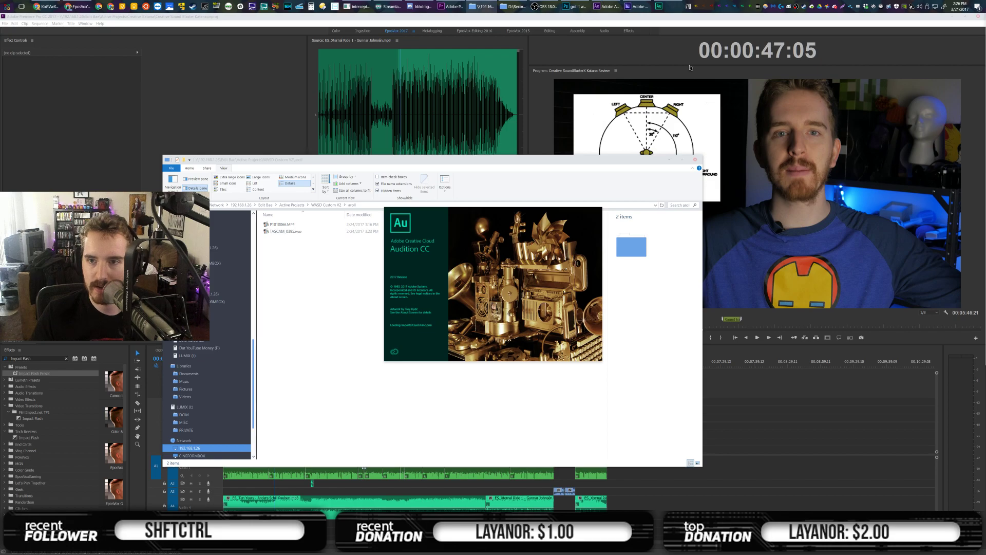
Close the Katana linked-comp project in After Effects and bring Premiere Pro to the front
{"action": "left_click", "coordinate": [616, 2]}
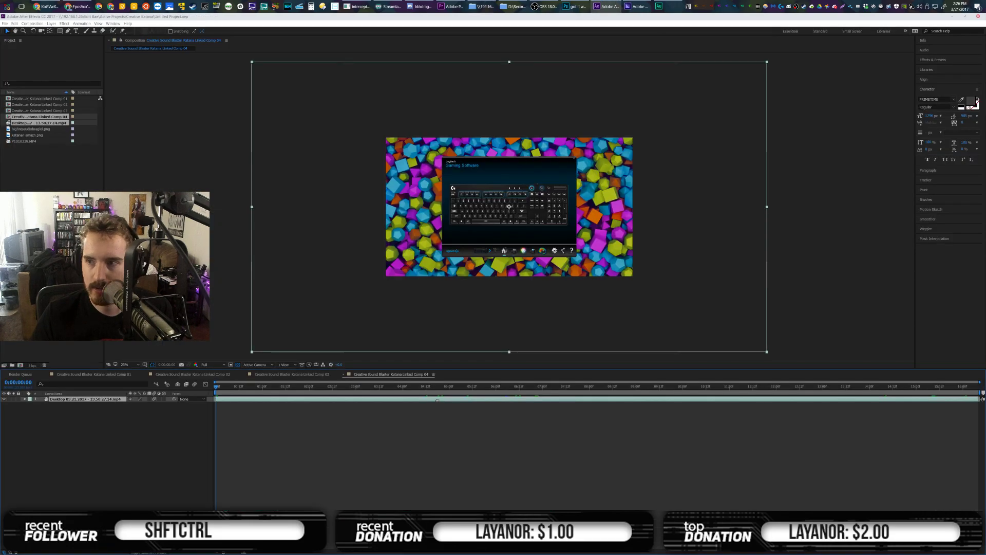
{"action": "left_click", "coordinate": [978, 18]}
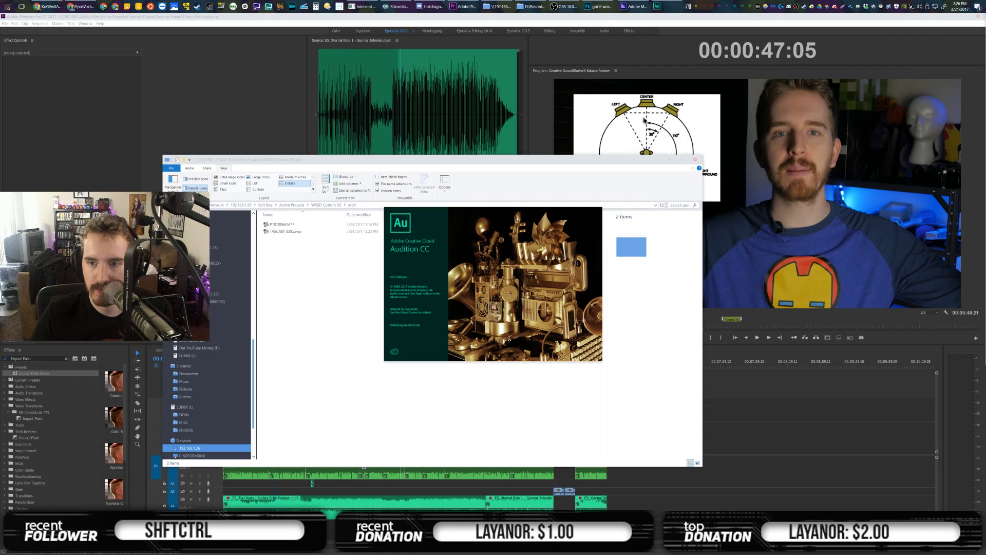
{"action": "left_click", "coordinate": [465, 6]}
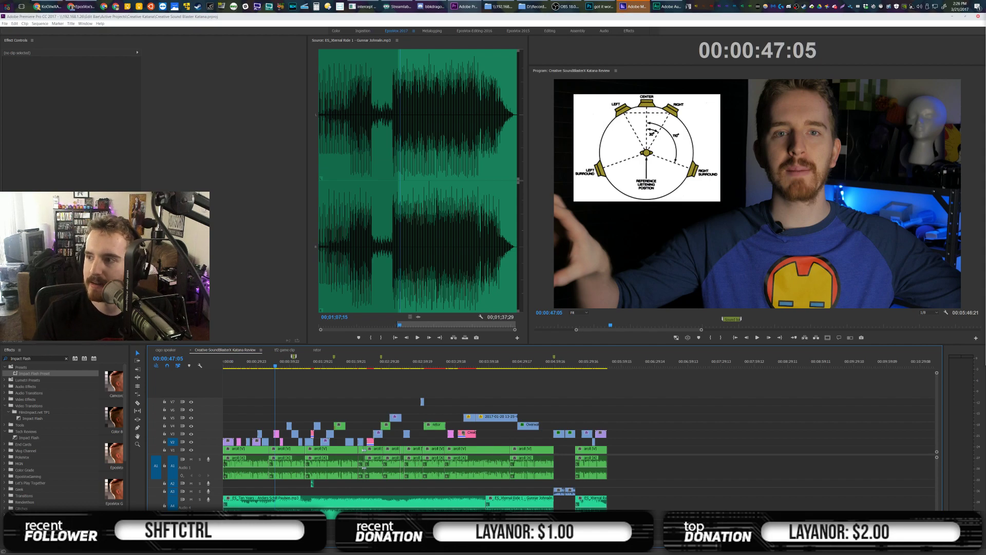
{"action": "left_click_drag", "start_coordinate": [624, 113], "coordinate": [384, 122]}
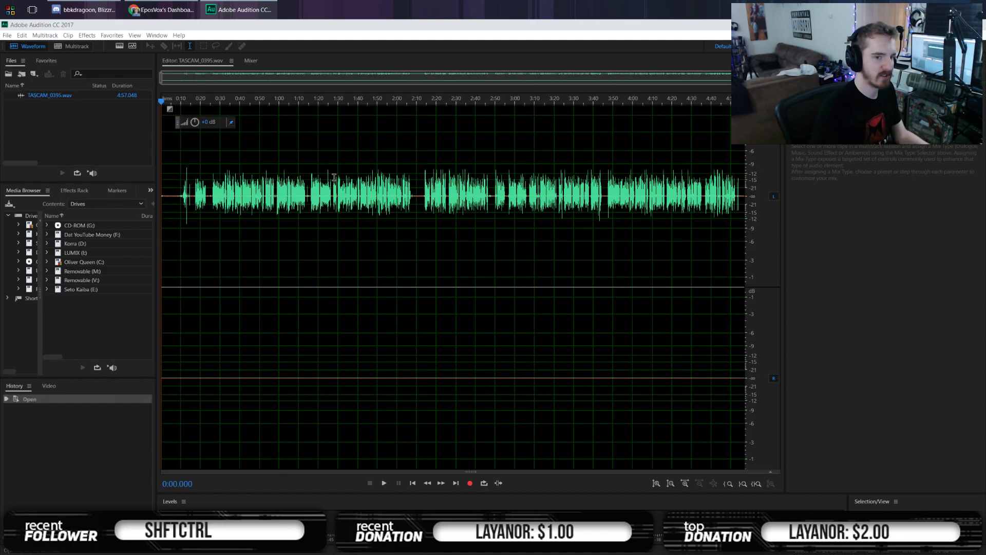
In Audition, extract the channels of TASCAM_0395.wav to mono files and open the left-channel file
{"action": "left_click", "coordinate": [336, 178]}
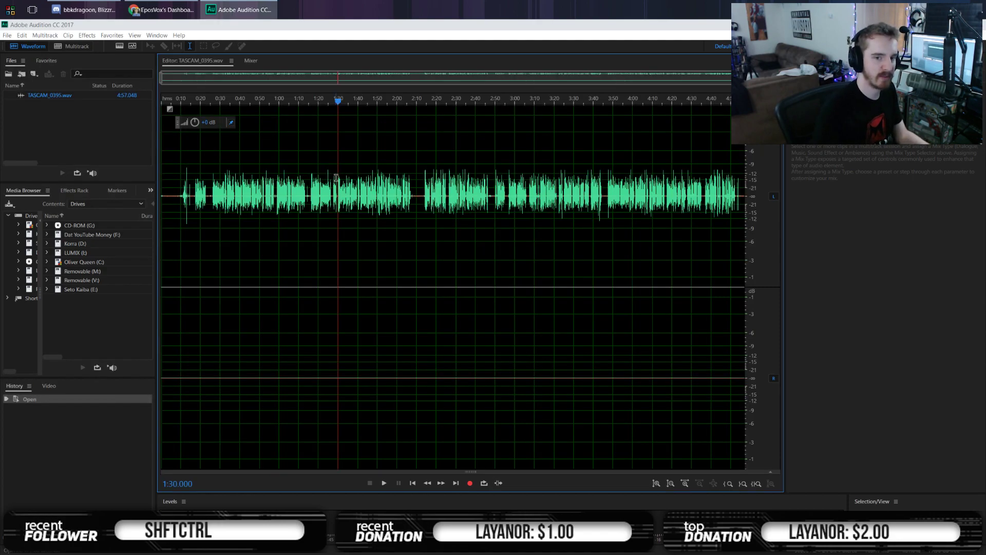
{"action": "key", "text": "ctrl+shift+e"}
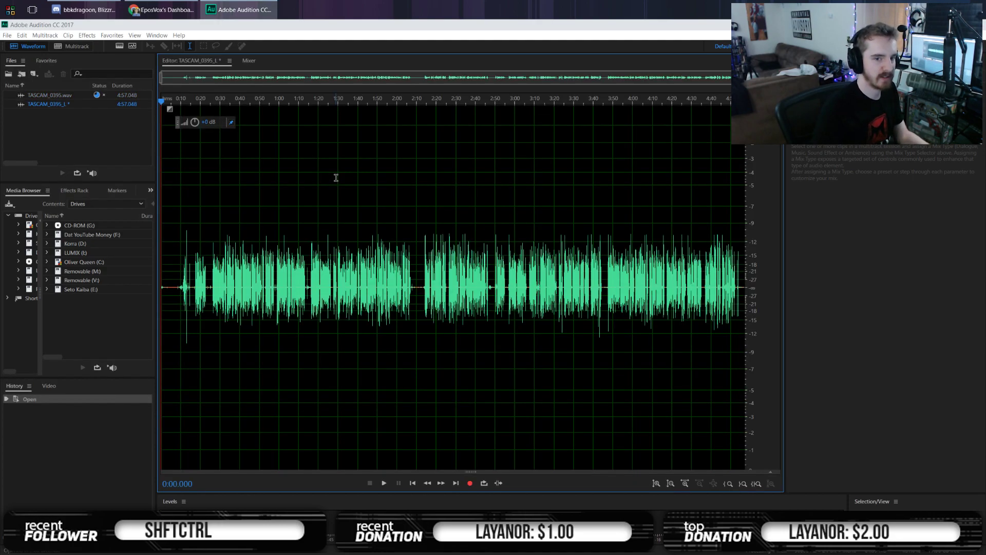
{"action": "double_click", "coordinate": [34, 107]}
{"action": "left_click", "coordinate": [319, 236]}
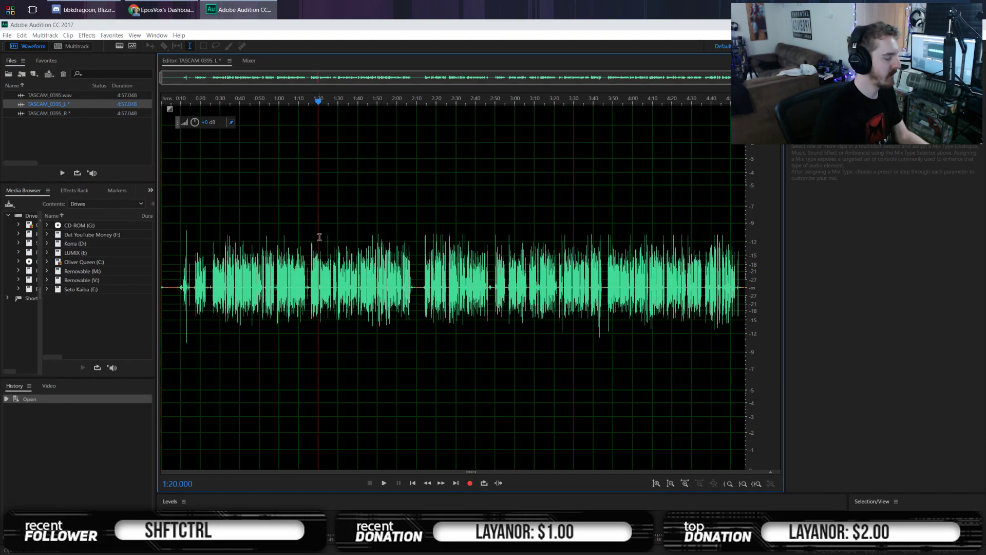
{"action": "key", "text": "F1"}
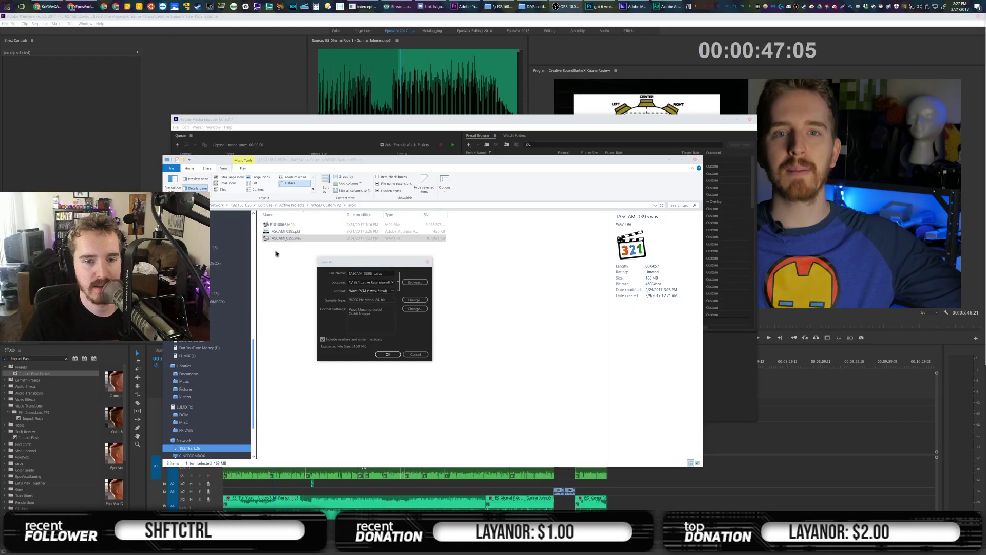
Save the left-channel audio as TASCAM_0395_L.wav in Wave PCM format in the WASD Custom V2 aroll folder
{"action": "left_click", "coordinate": [400, 287]}
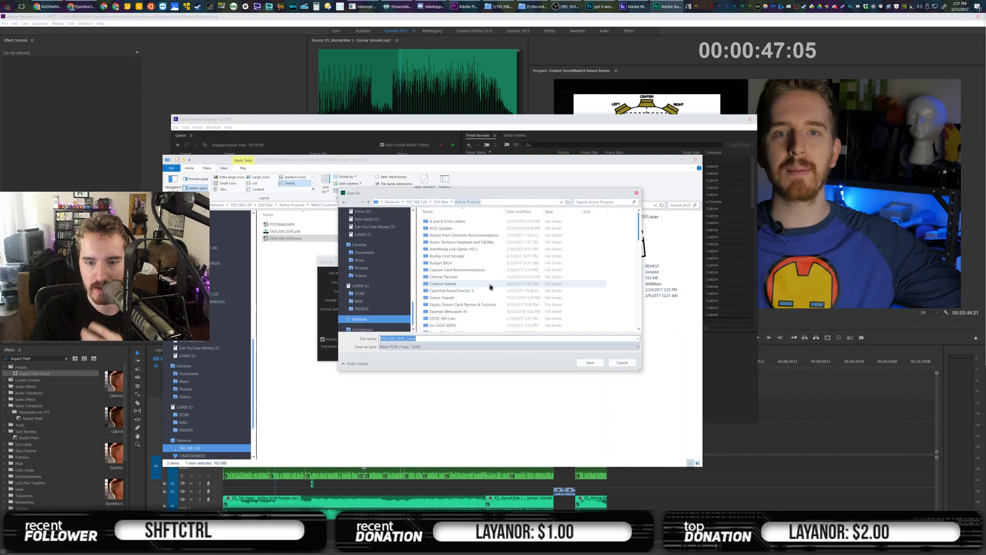
{"action": "scroll", "coordinate": [478, 302], "scroll_direction": "down", "scroll_amount": 10}
{"action": "left_click", "coordinate": [454, 245]}
{"action": "double_click", "coordinate": [453, 245]}
{"action": "double_click", "coordinate": [444, 218]}
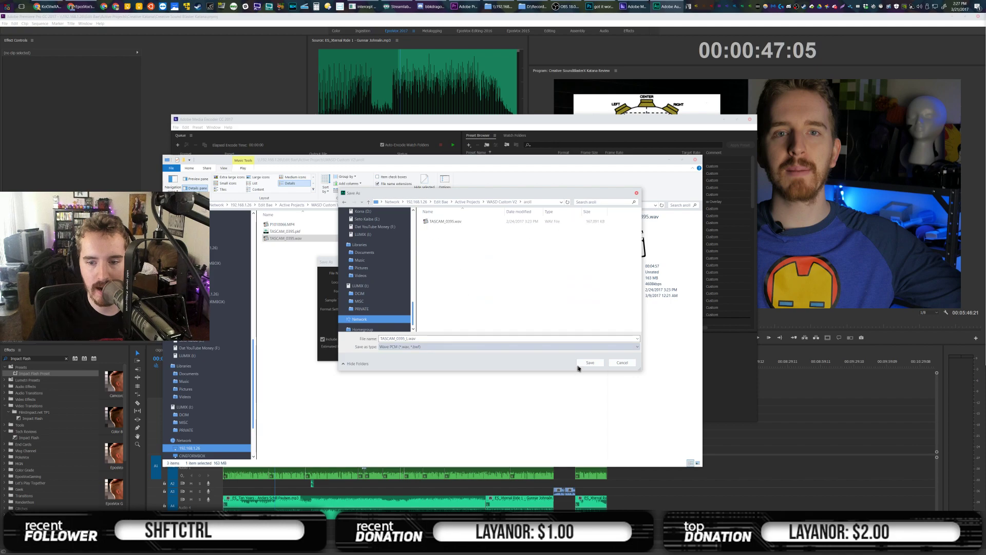
{"action": "left_click", "coordinate": [590, 363]}
{"action": "left_click", "coordinate": [388, 353]}
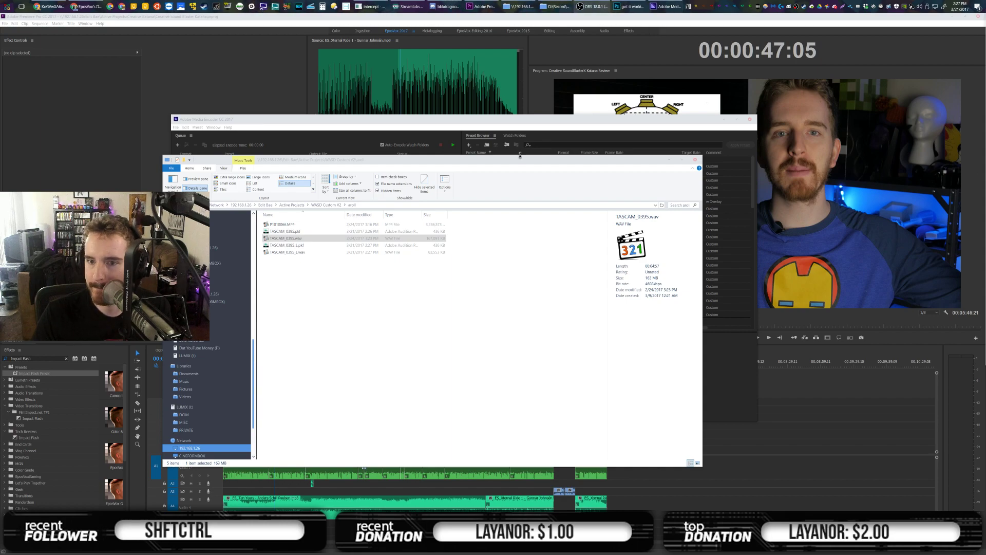
Check the queued Katana review export in Media Encoder, minimize its window and return to Premiere Pro
{"action": "left_click", "coordinate": [517, 130]}
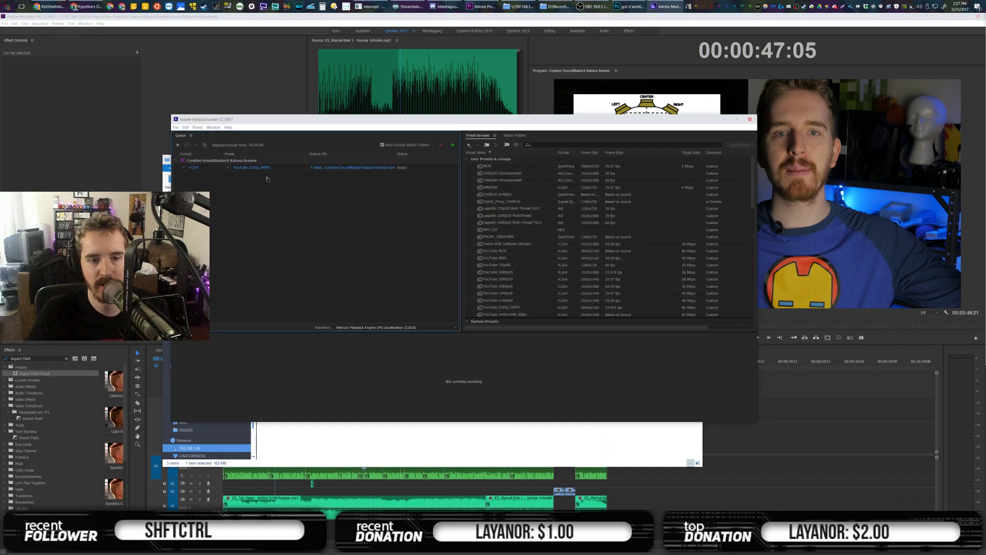
{"action": "left_click", "coordinate": [724, 120]}
{"action": "left_click", "coordinate": [207, 83]}
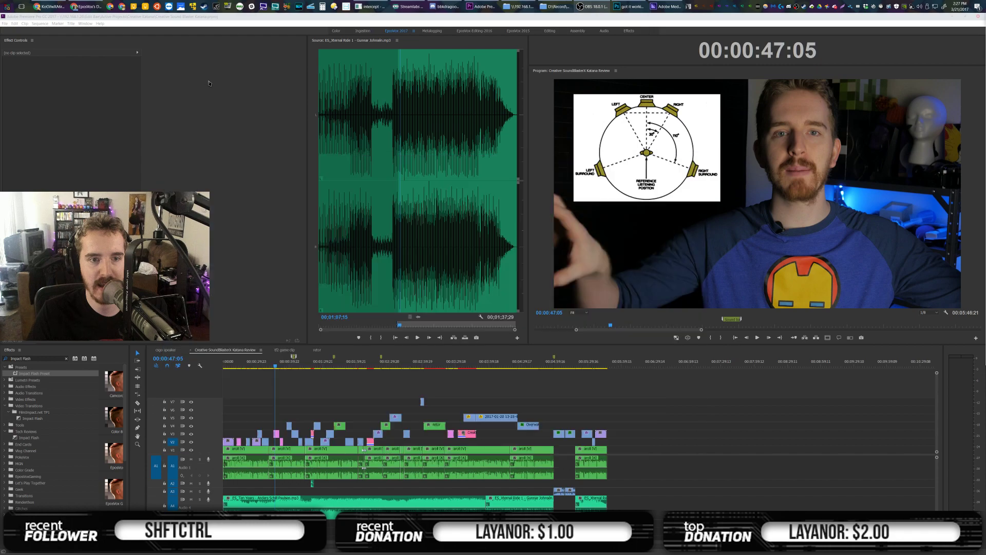
Start a new project and set its location to the WASD Custom V2 folder inside Active Projects
{"action": "left_click", "coordinate": [6, 24]}
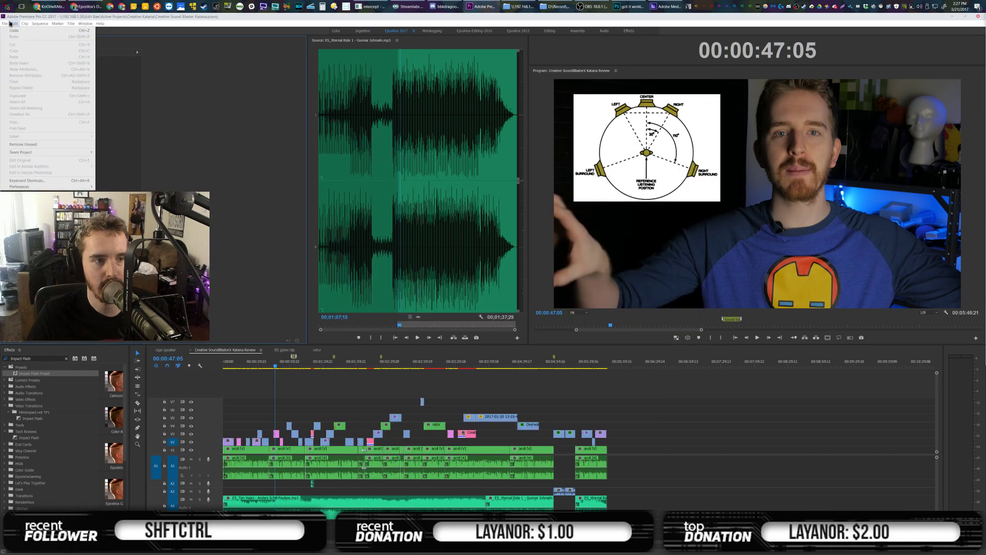
{"action": "mouse_move", "coordinate": [14, 31]}
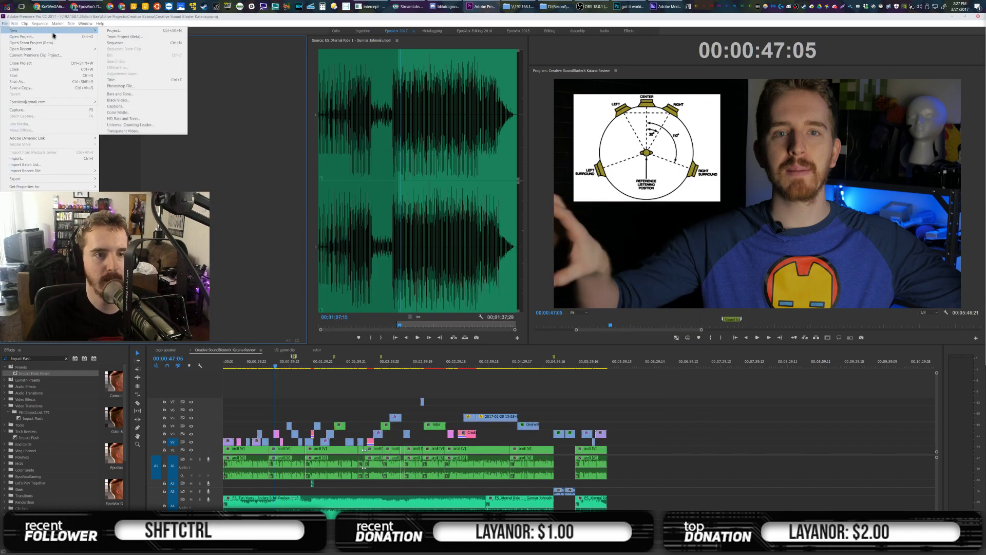
{"action": "left_click", "coordinate": [142, 31]}
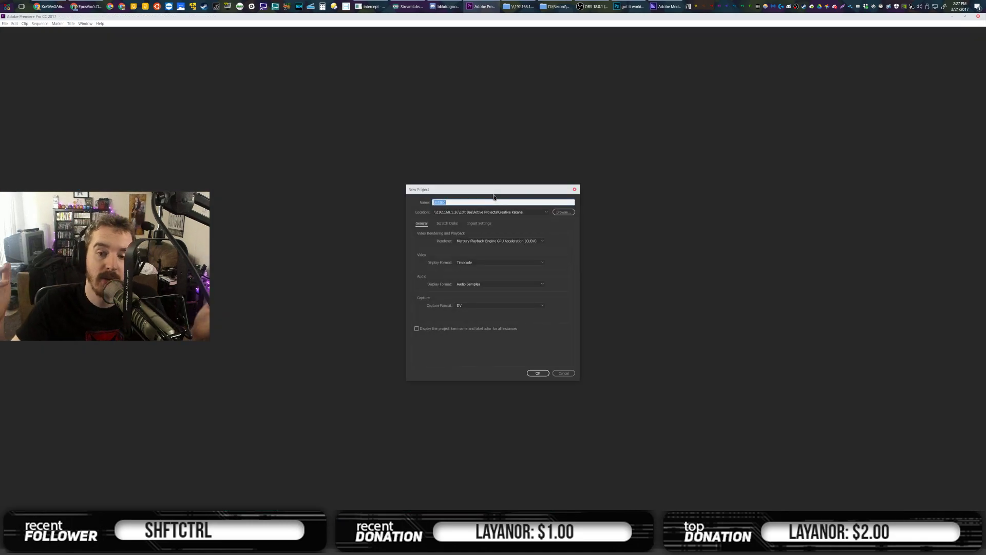
{"action": "left_click", "coordinate": [563, 213]}
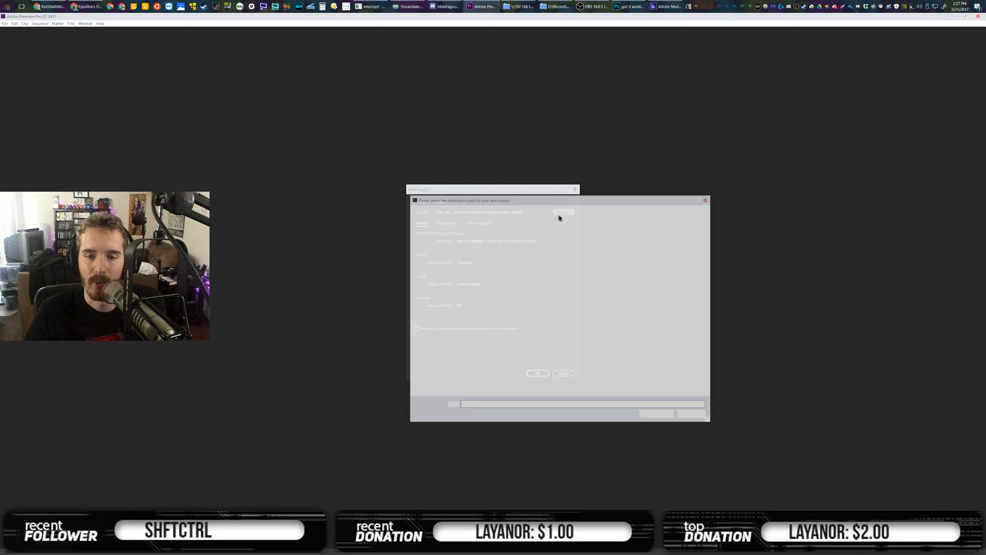
{"action": "left_click", "coordinate": [533, 211]}
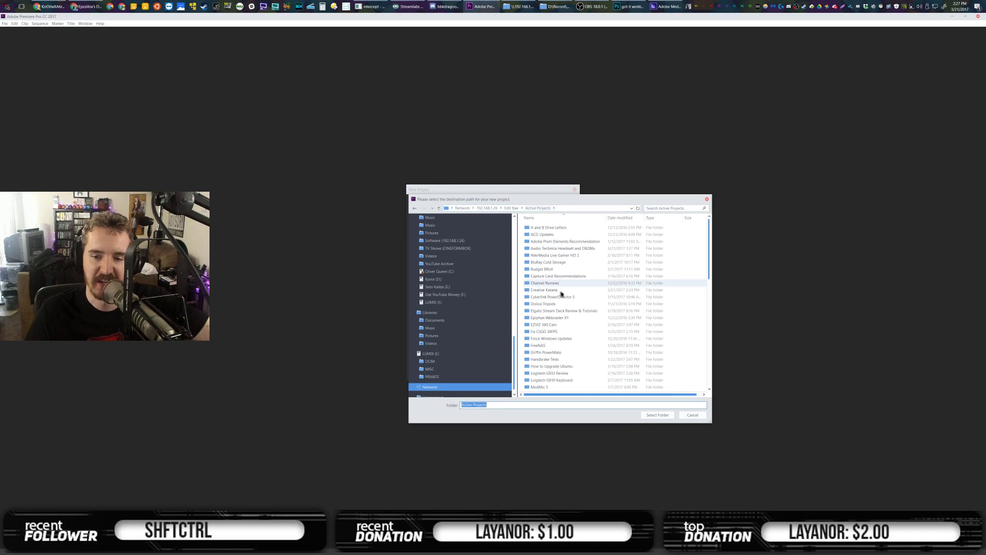
{"action": "scroll", "coordinate": [578, 365], "scroll_direction": "down", "scroll_amount": 4}
{"action": "scroll", "coordinate": [578, 365], "scroll_direction": "down", "scroll_amount": 4}
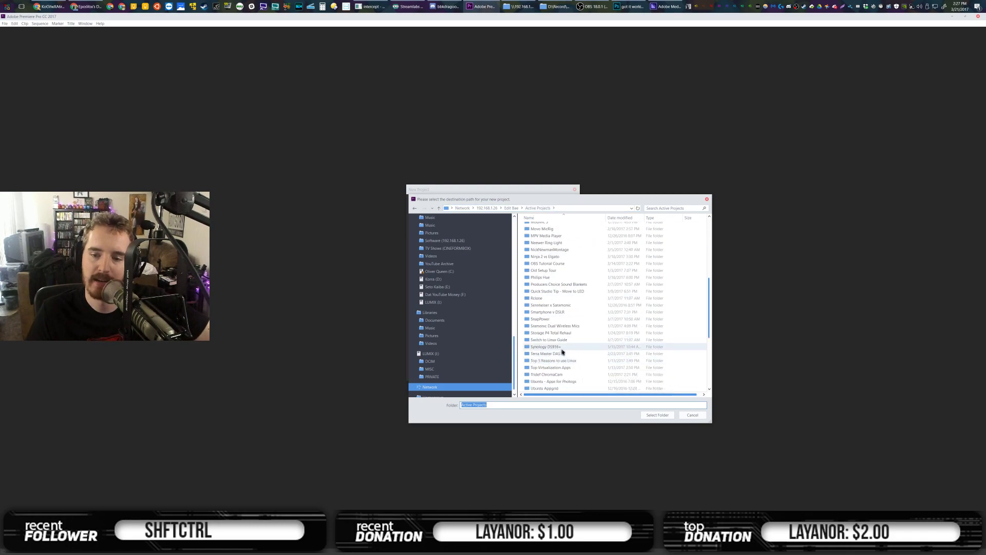
{"action": "scroll", "coordinate": [560, 344], "scroll_direction": "down", "scroll_amount": 4}
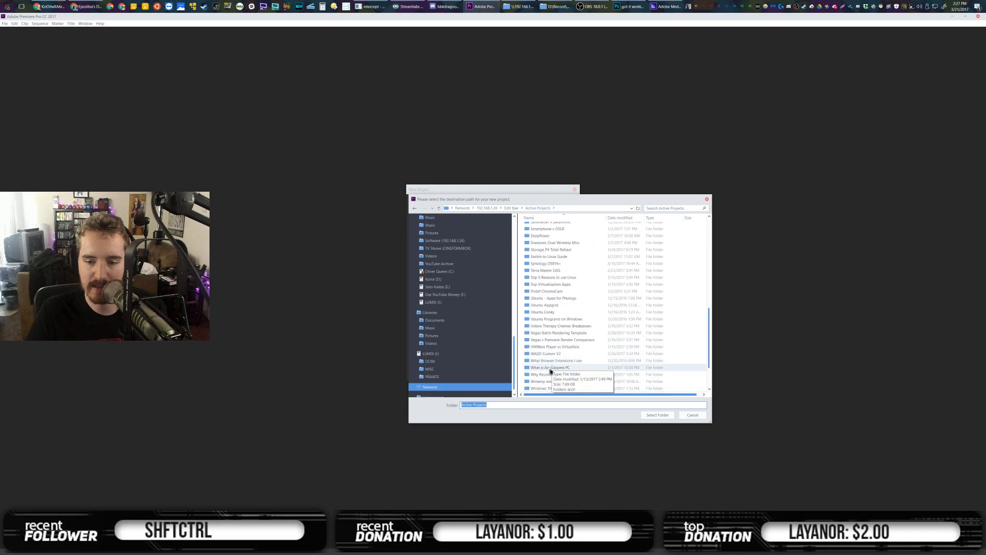
{"action": "double_click", "coordinate": [547, 353]}
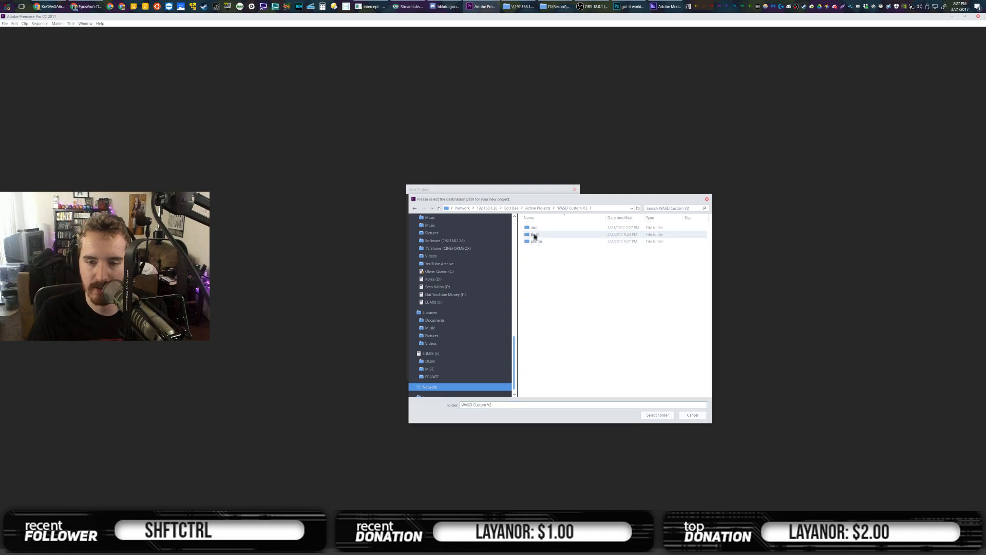
{"action": "left_click", "coordinate": [657, 415]}
Name the new project "WASD VR Review" and create it
{"action": "left_click", "coordinate": [450, 202]}
{"action": "type", "text": "WASD VR Review"}
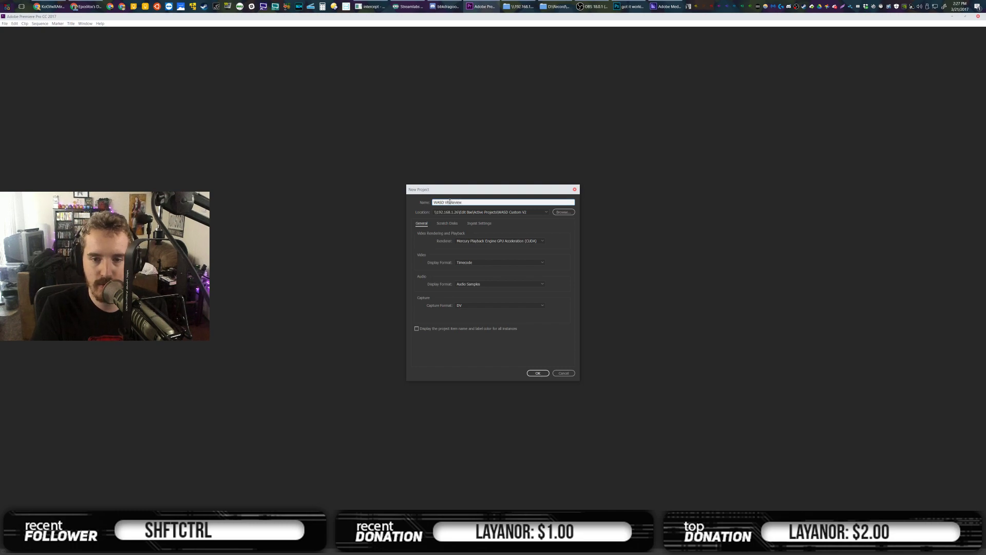
{"action": "key", "text": "Return"}
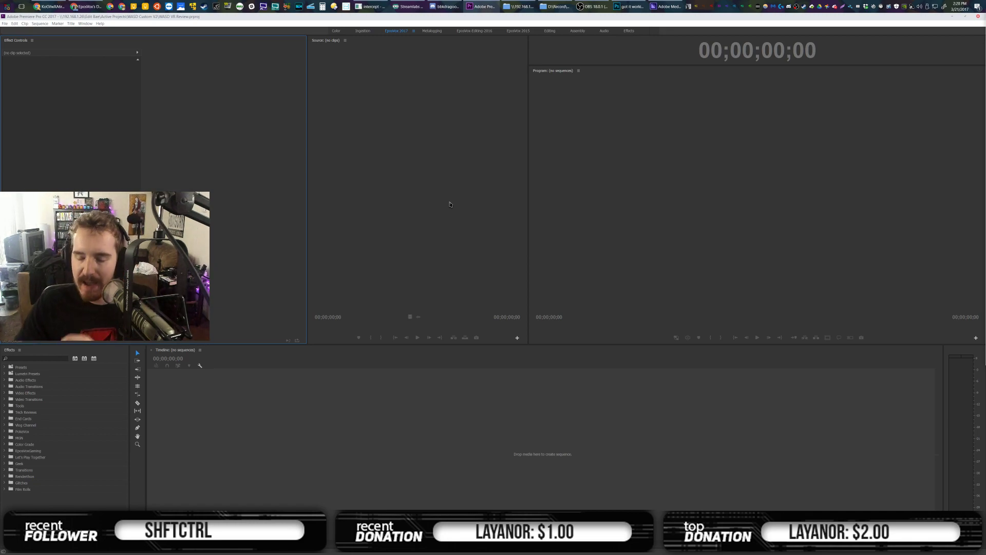
{"action": "left_click", "coordinate": [436, 173]}
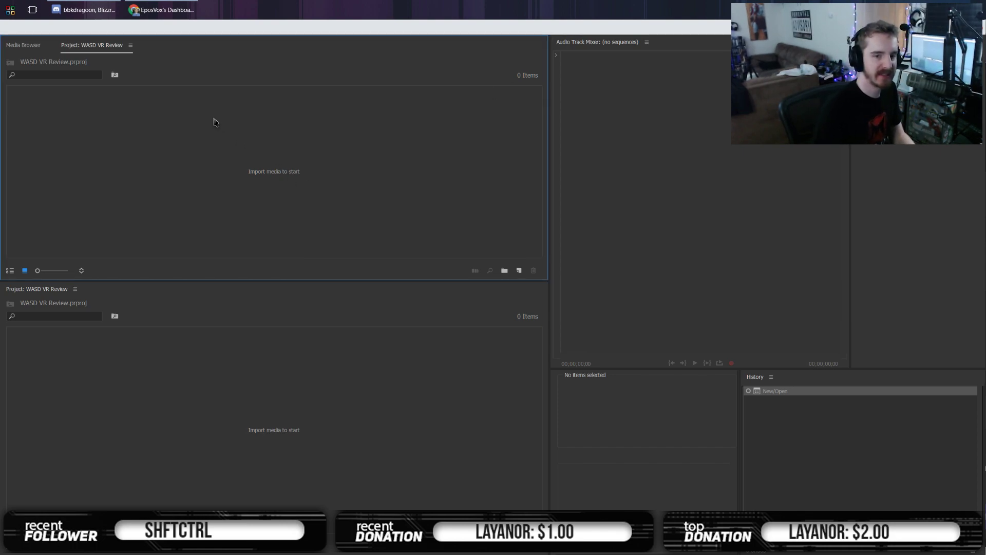
Create three bins named aroll, broll and gfx in the project
{"action": "right_click", "coordinate": [201, 106]}
{"action": "left_click", "coordinate": [220, 125]}
{"action": "type", "text": "aroll"}
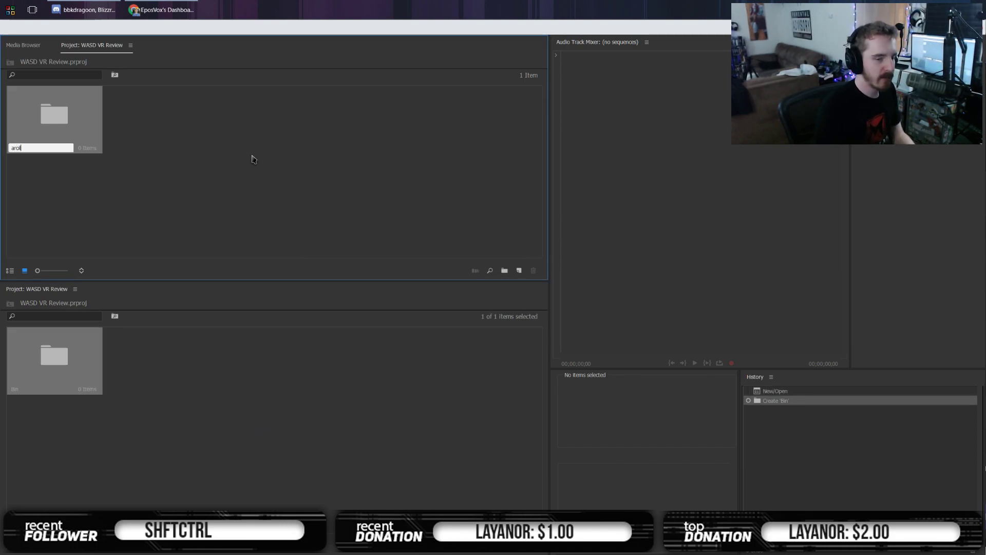
{"action": "left_click", "coordinate": [252, 159]}
{"action": "right_click", "coordinate": [253, 158]}
{"action": "left_click", "coordinate": [291, 174]}
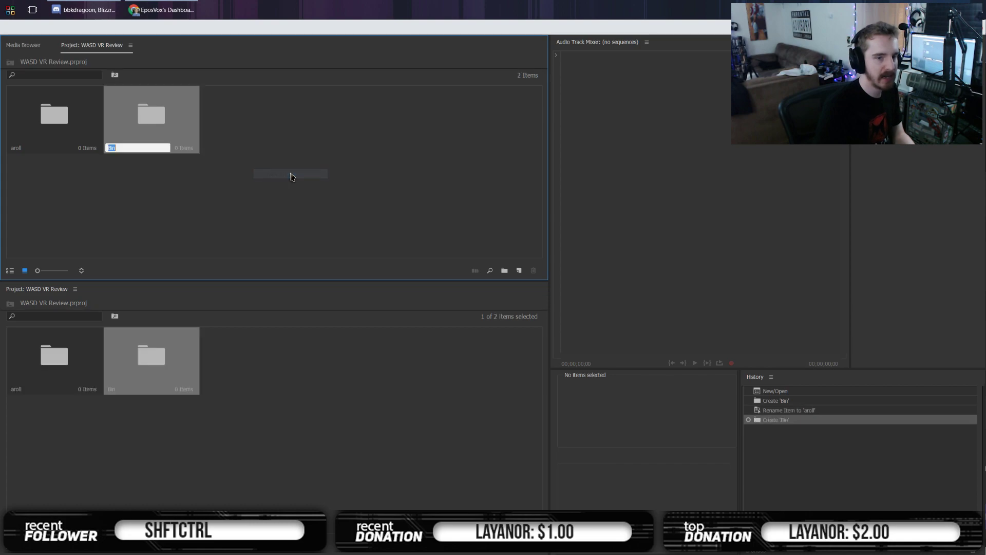
{"action": "type", "text": "broll"}
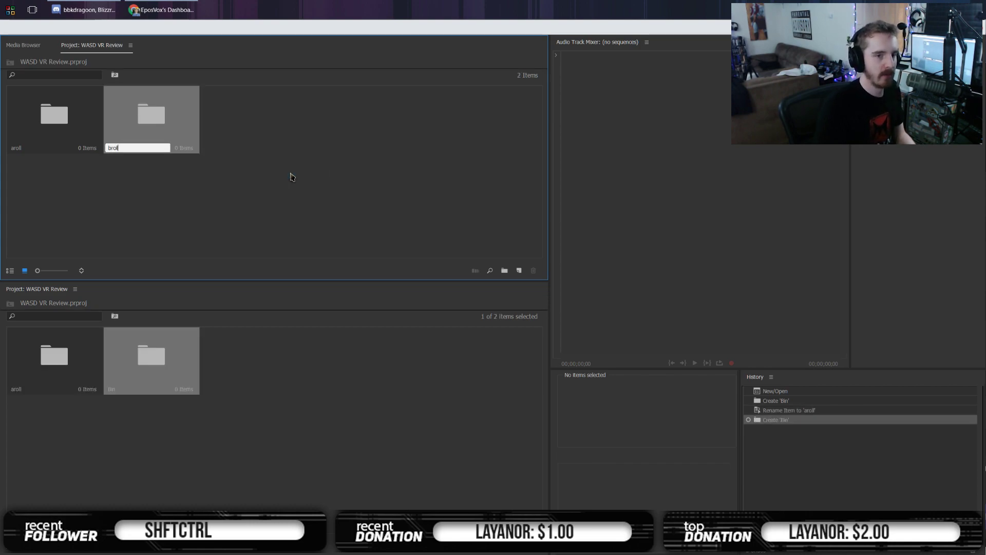
{"action": "right_click", "coordinate": [290, 160]}
{"action": "left_click", "coordinate": [295, 178]}
{"action": "type", "text": "gfx"}
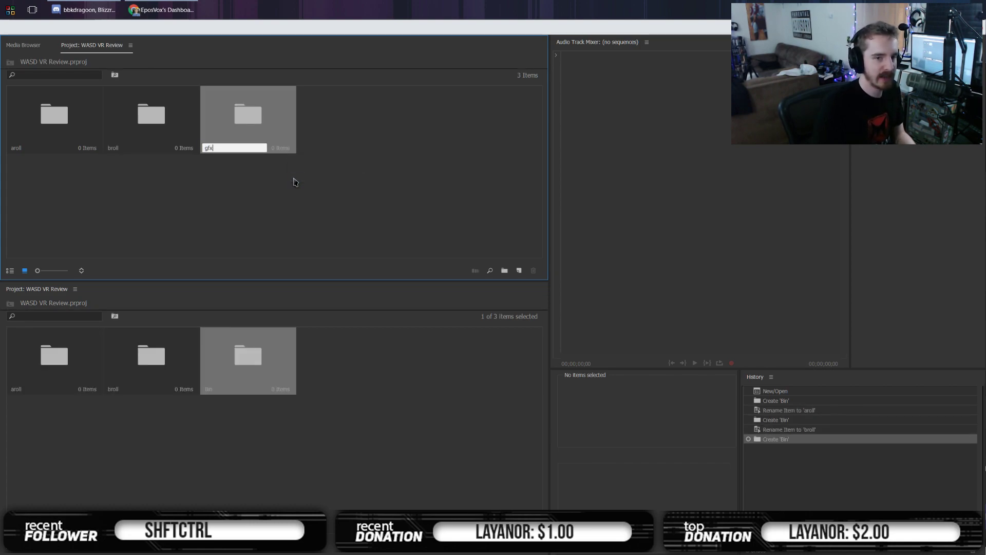
{"action": "left_click", "coordinate": [339, 126]}
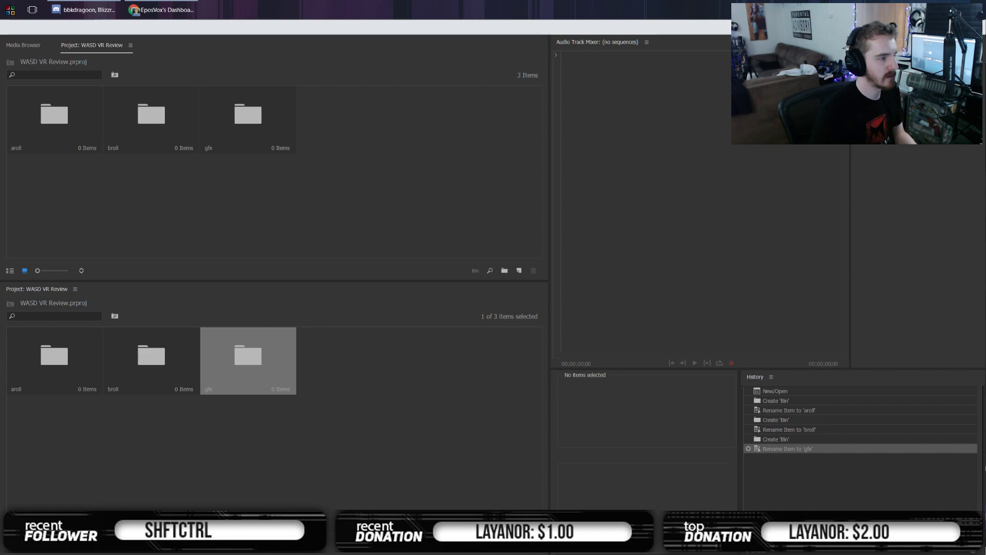
Open the aroll and broll bins in separate project panels, and import the talking-head MP4 and TASCAM_0395_L.wav into aroll
{"action": "double_click", "coordinate": [89, 124]}
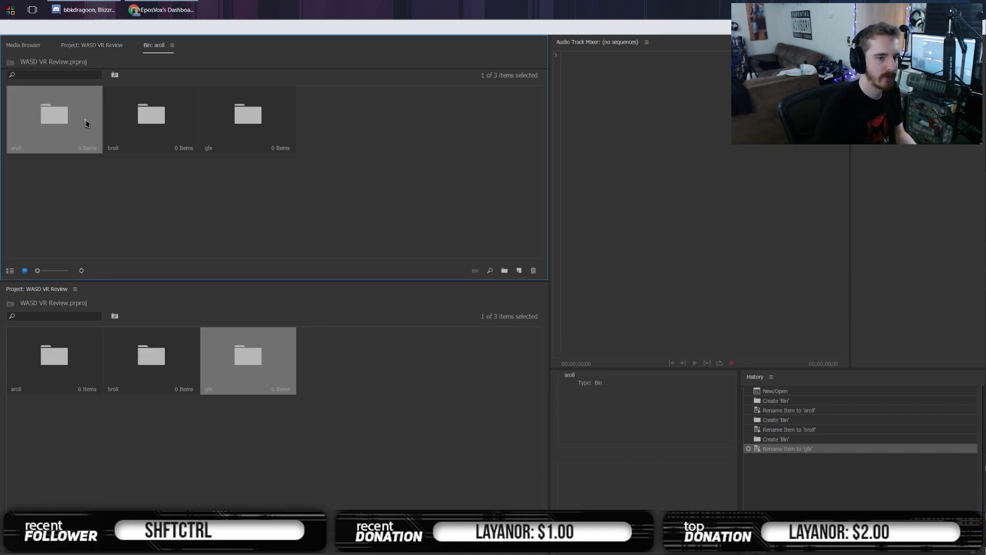
{"action": "double_click", "coordinate": [150, 360]}
{"action": "left_click", "coordinate": [130, 150]}
{"action": "key", "text": "alt+Tab"}
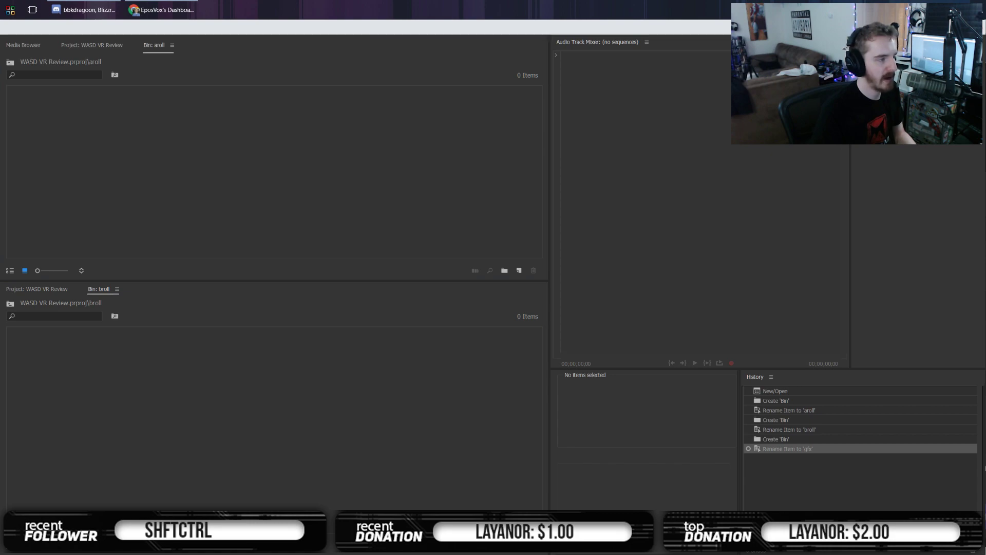
{"action": "left_click_drag", "start_coordinate": [0, 168], "coordinate": [176, 168]}
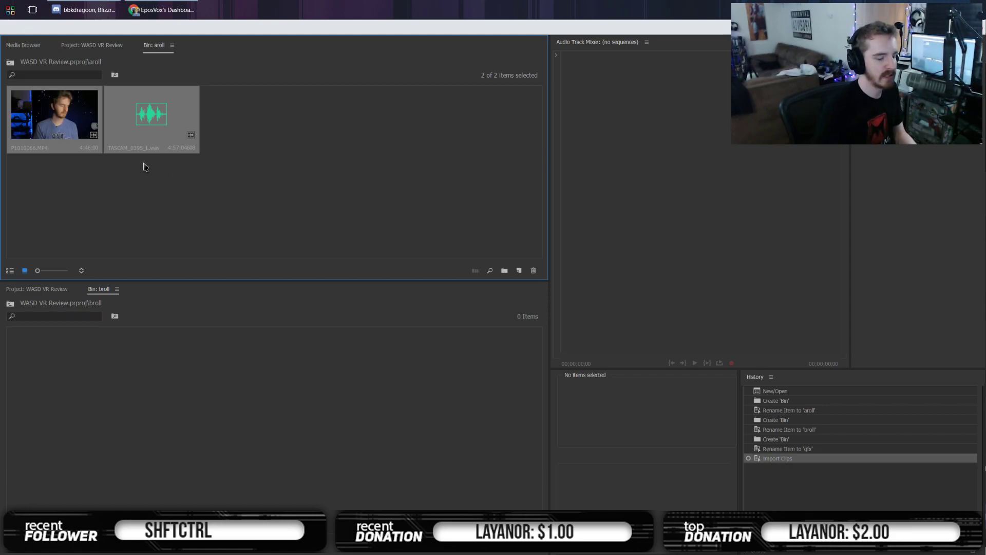
Check the Twitch dashboard in the browser and return to Premiere Pro
{"action": "left_click", "coordinate": [124, 8]}
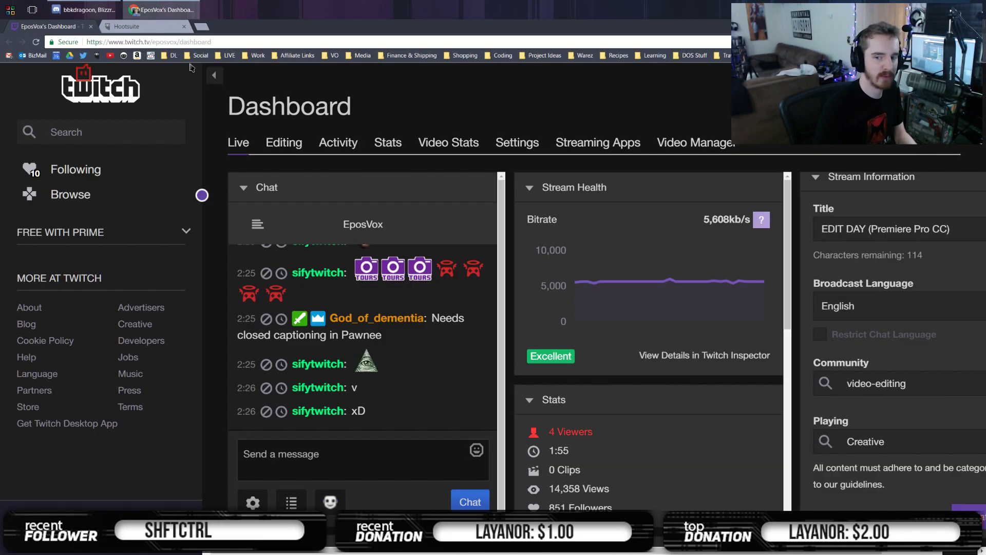
{"action": "left_click", "coordinate": [114, 8]}
{"action": "key", "text": "alt+Tab"}
{"action": "left_click", "coordinate": [171, 186]}
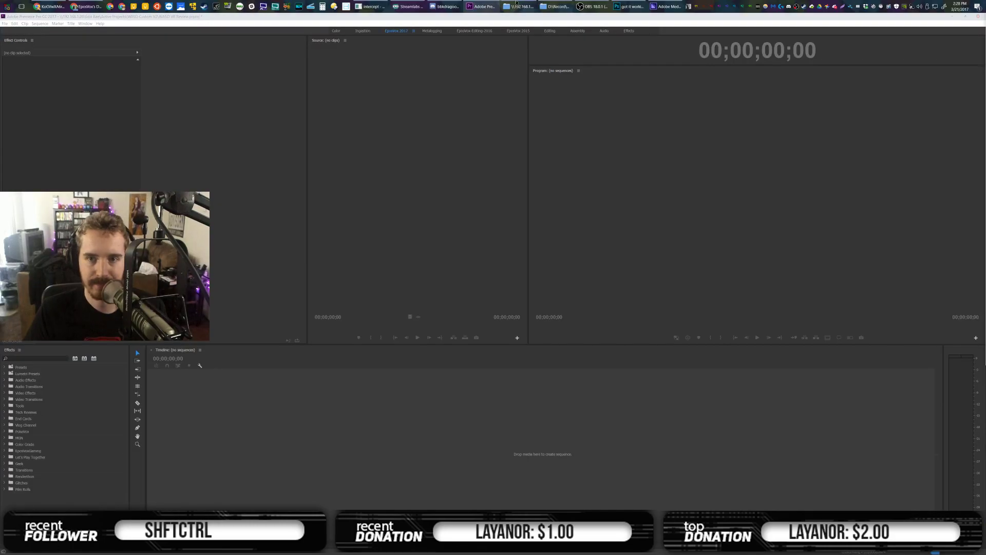
Import the keyboard clips from the Broll folder of WASD Custom V2 into the broll bin
{"action": "key", "text": "alt+Tab"}
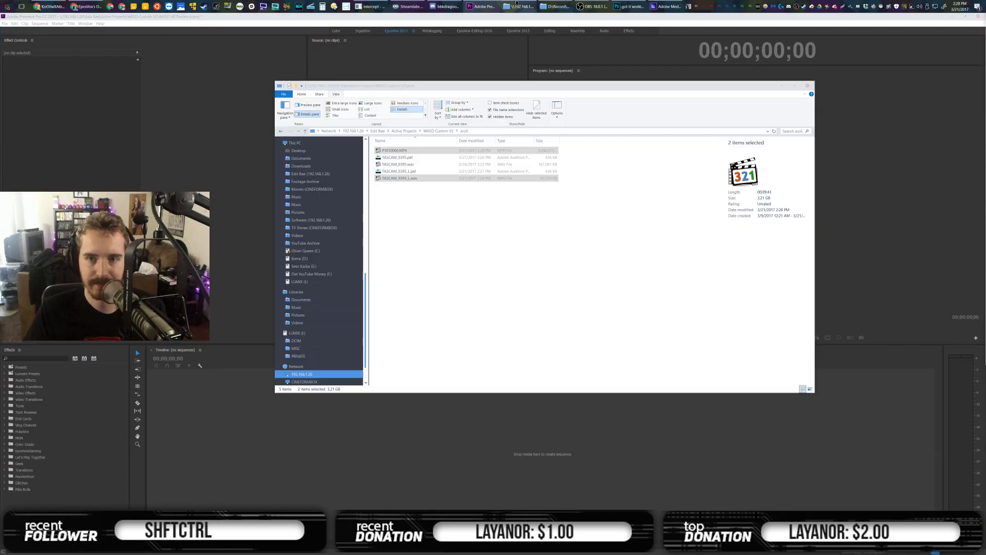
{"action": "key", "text": "alt+Left"}
{"action": "double_click", "coordinate": [387, 158]}
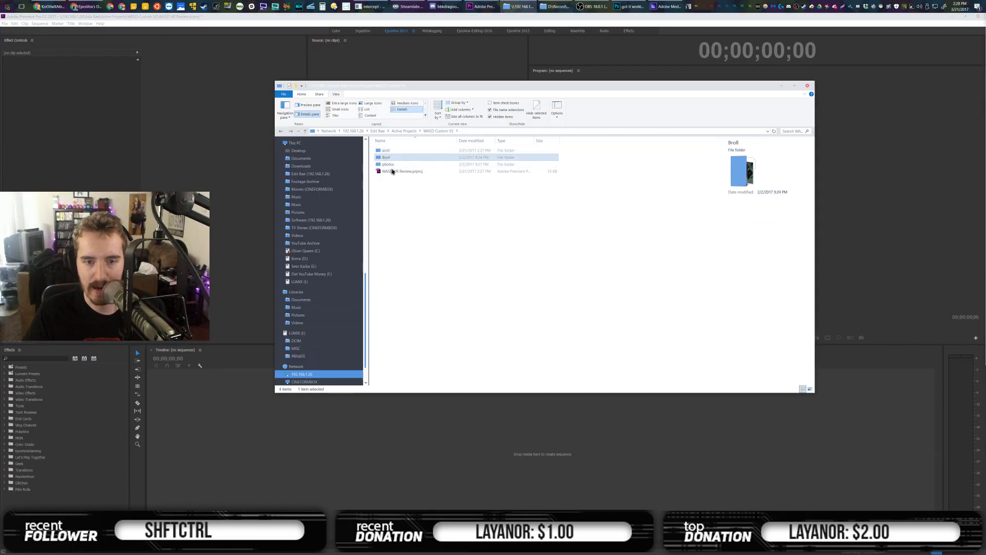
{"action": "key", "text": "alt+Tab"}
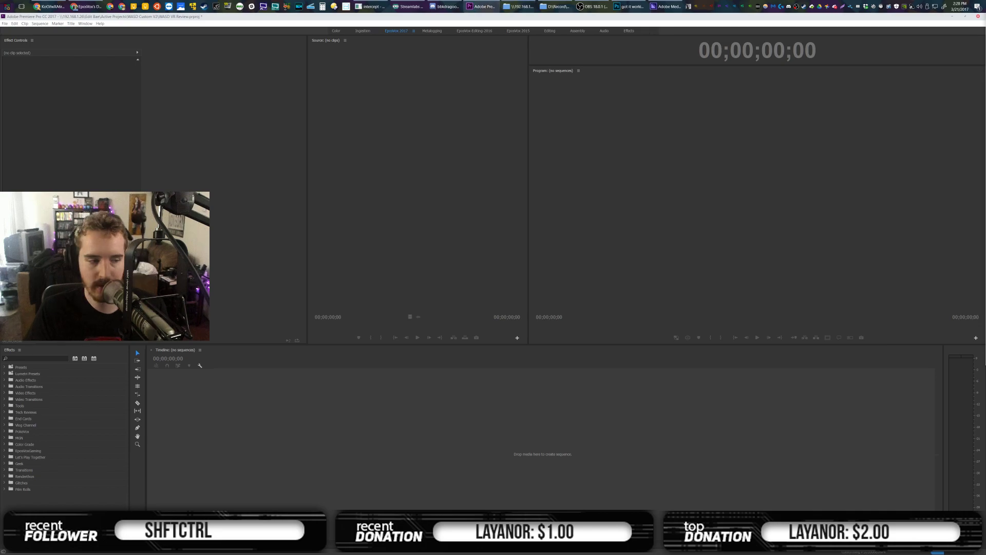
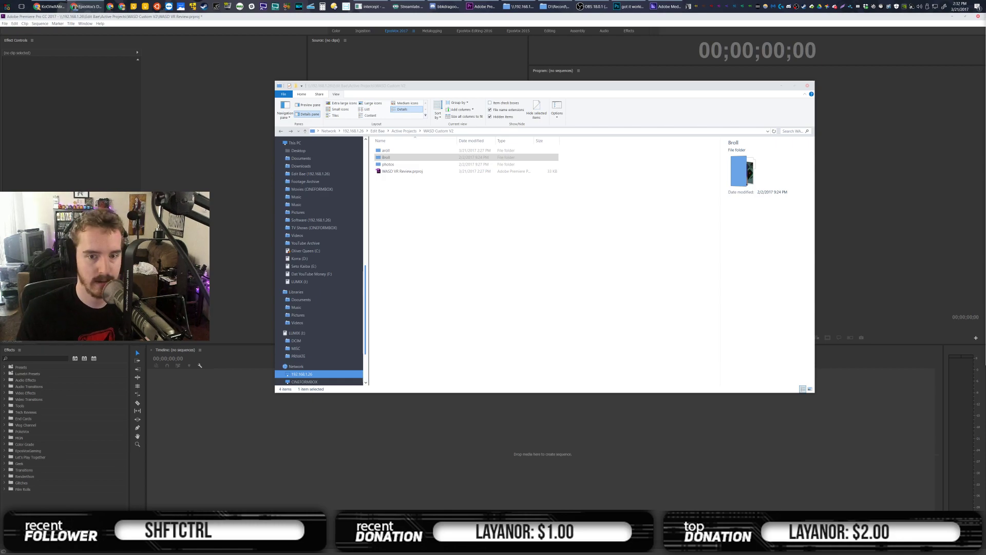
In File Explorer, open the folder inside STEREO on the USB drive that holds the Zoom recording
{"action": "left_click", "coordinate": [519, 278]}
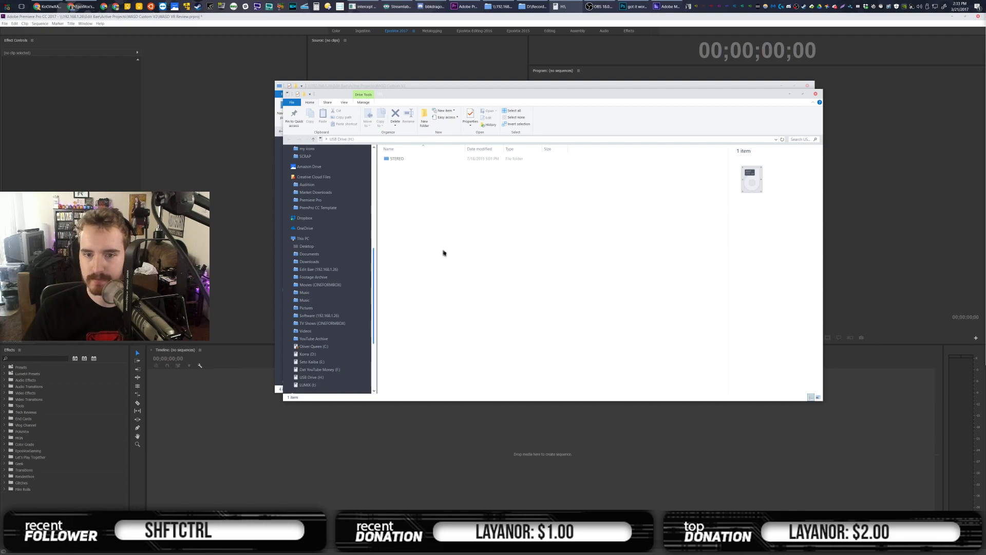
{"action": "double_click", "coordinate": [399, 159]}
{"action": "double_click", "coordinate": [401, 159]}
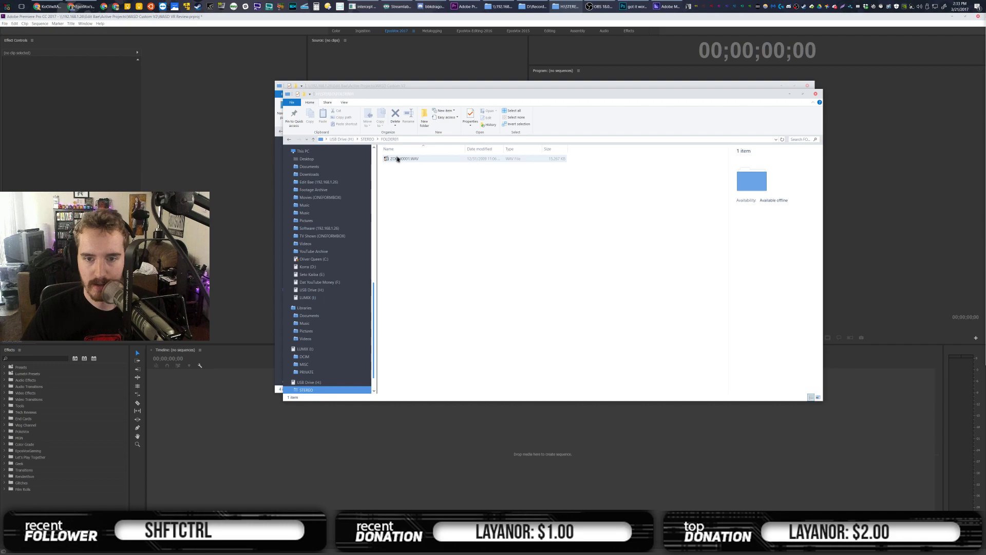
Play ZOOM0001.WAV in Media Player Classic, listen from about the middle, and close the player
{"action": "left_click", "coordinate": [398, 159]}
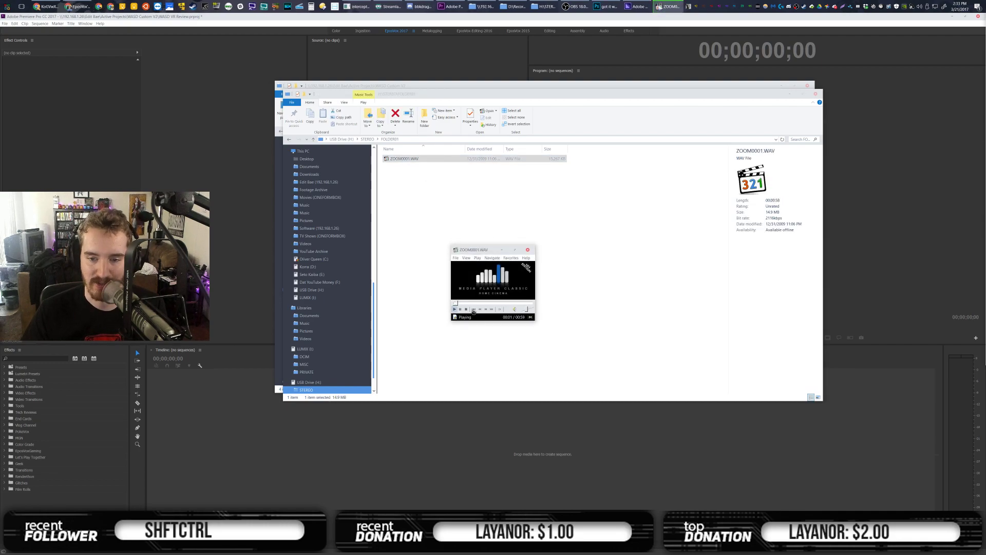
{"action": "left_click", "coordinate": [487, 303]}
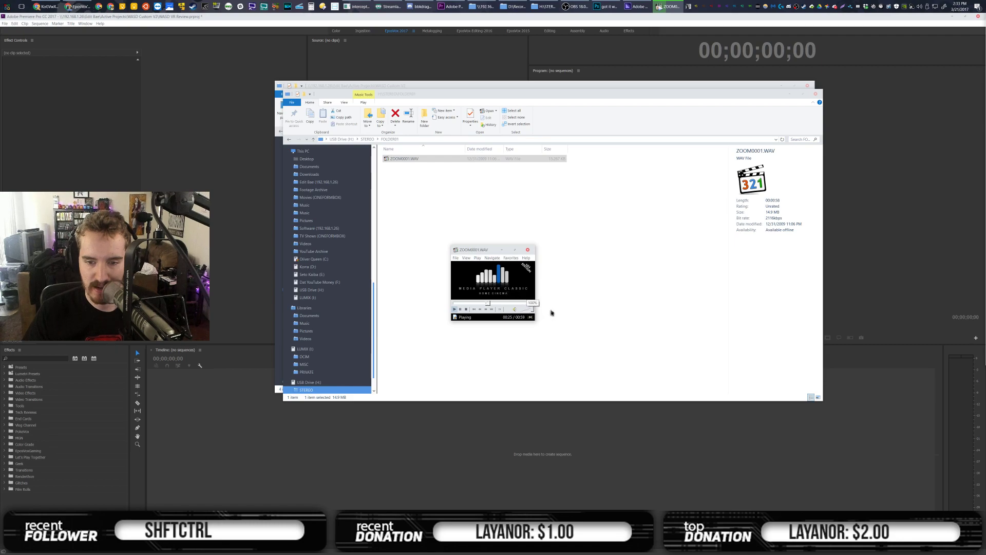
{"action": "left_click", "coordinate": [526, 258]}
{"action": "left_click", "coordinate": [484, 250]}
{"action": "left_click", "coordinate": [495, 275]}
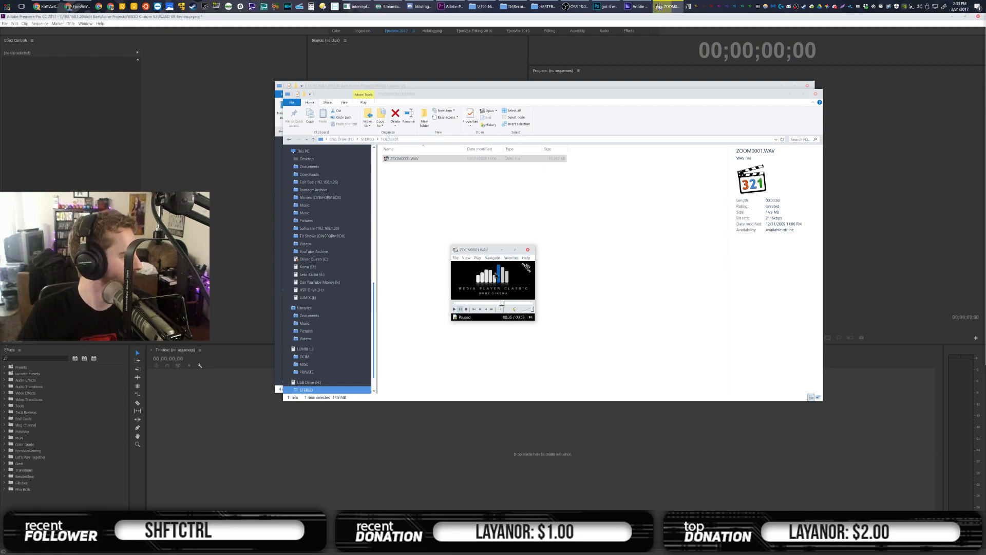
{"action": "left_click", "coordinate": [496, 276]}
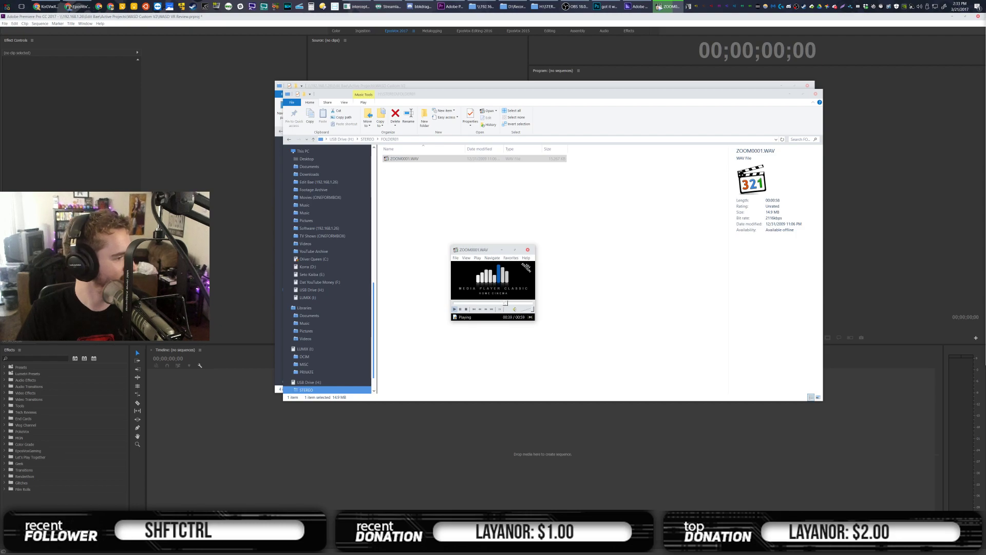
{"action": "left_click", "coordinate": [527, 249]}
Move ZOOM0001.WAV into the WASD Custom V2 folder, close the USB drive window and return to Premiere Pro
{"action": "left_click", "coordinate": [453, 89]}
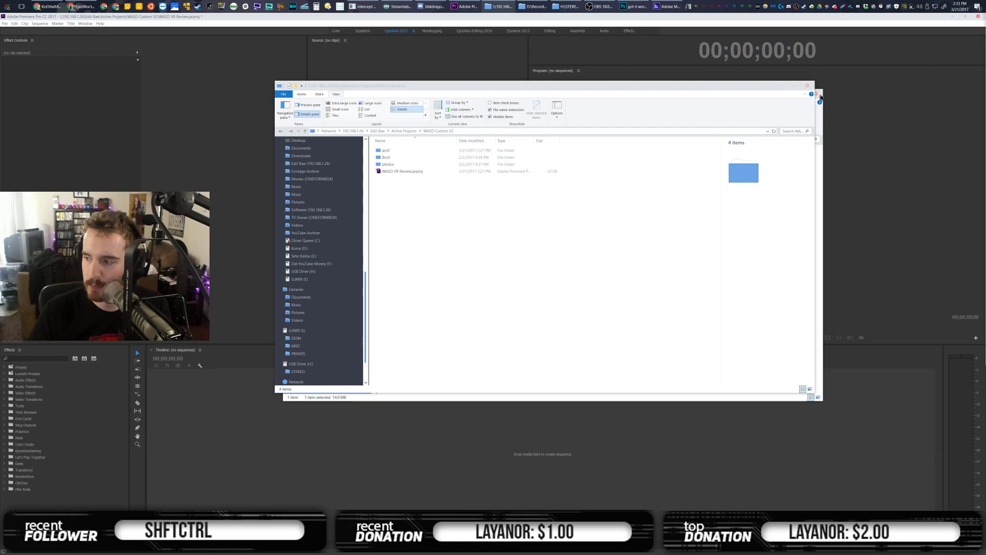
{"action": "key", "text": "ctrl+v"}
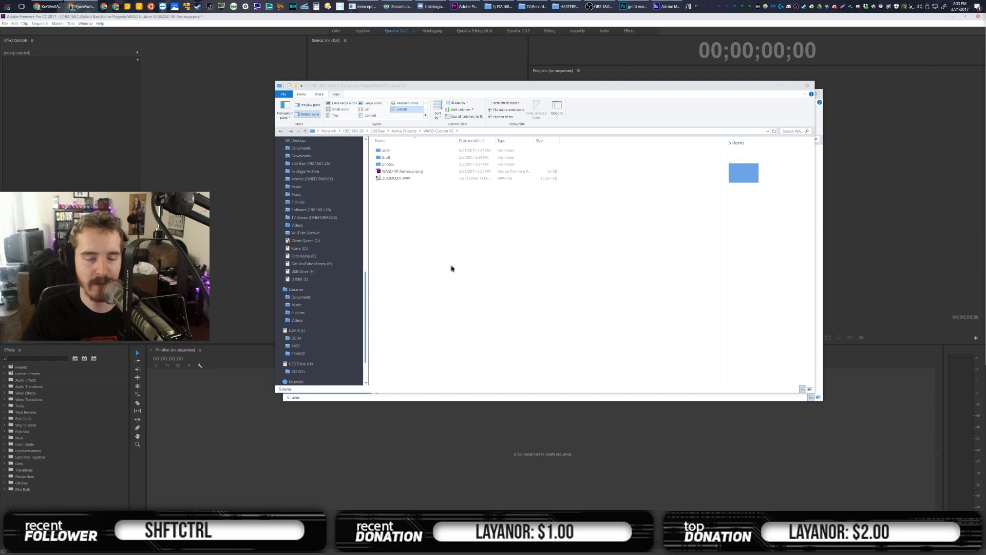
{"action": "left_click_drag", "start_coordinate": [549, 81], "coordinate": [480, 169]}
{"action": "left_click", "coordinate": [703, 140]}
{"action": "left_click", "coordinate": [815, 94]}
{"action": "left_click", "coordinate": [886, 124]}
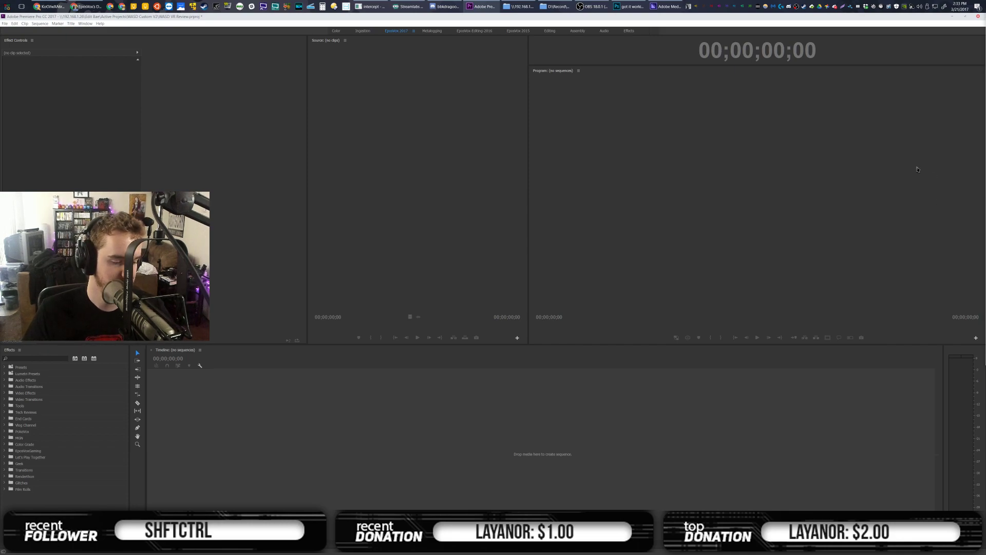
{"action": "left_click_drag", "start_coordinate": [220, 191], "coordinate": [39, 119]}
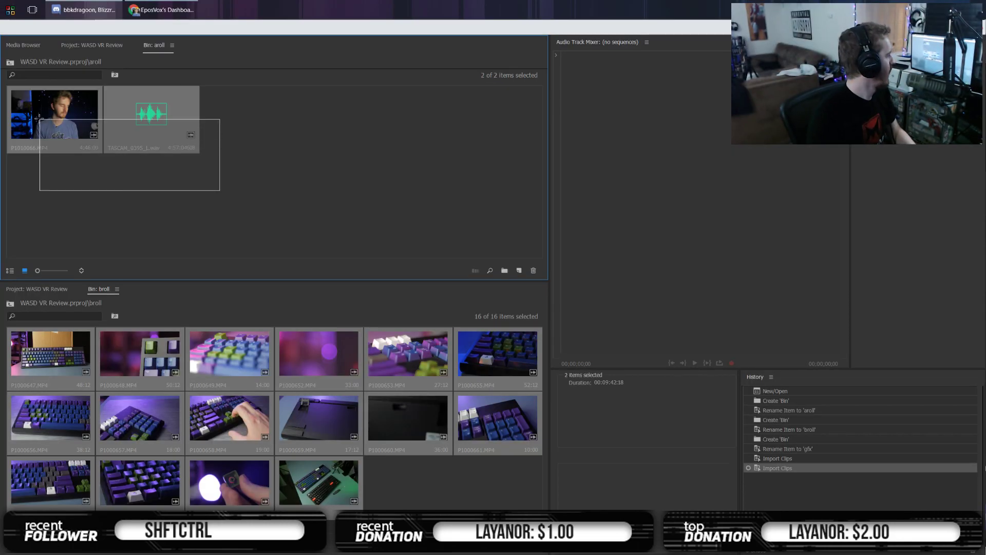
{"action": "left_click", "coordinate": [161, 182]}
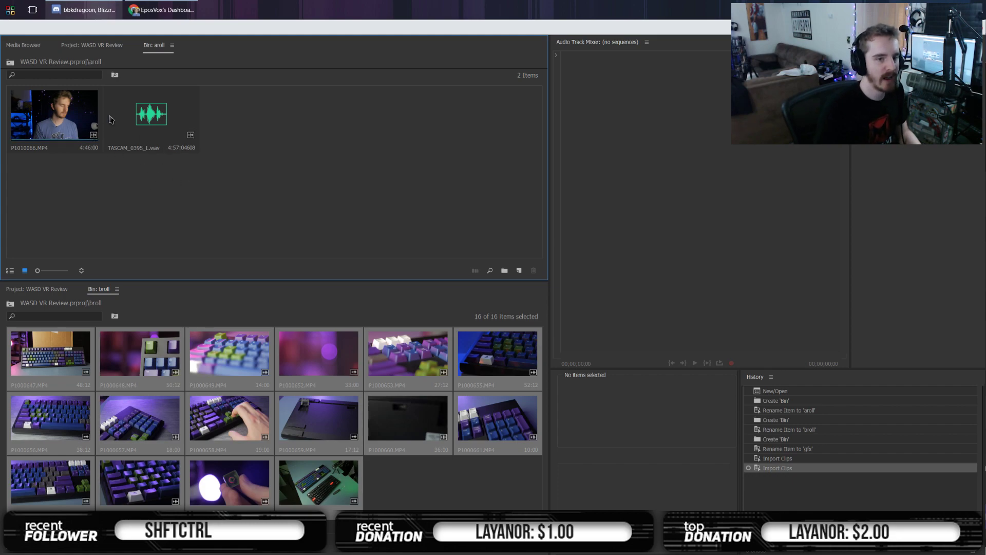
{"action": "left_click", "coordinate": [152, 125]}
{"action": "left_click", "coordinate": [76, 118]}
{"action": "left_click", "coordinate": [123, 120]}
{"action": "left_click", "coordinate": [75, 117]}
{"action": "left_click", "coordinate": [126, 119]}
{"action": "left_click", "coordinate": [82, 113]}
{"action": "left_click", "coordinate": [124, 121]}
{"action": "left_click", "coordinate": [85, 121]}
Merge the P1010066.MP4 video and the TASCAM recording into a clip named a1, synchronized by audio with the camera audio removed
{"action": "left_click_drag", "start_coordinate": [154, 176], "coordinate": [42, 126]}
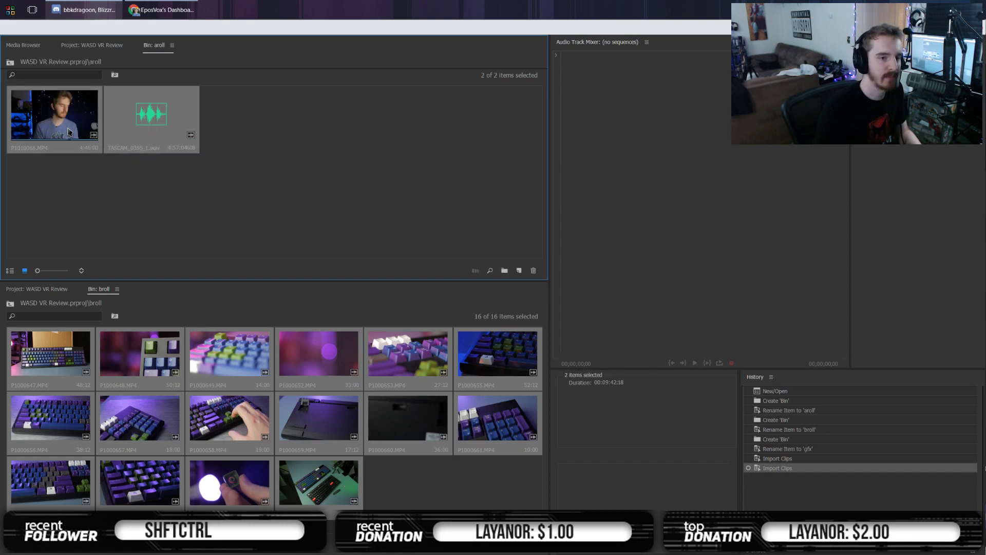
{"action": "right_click", "coordinate": [80, 111]}
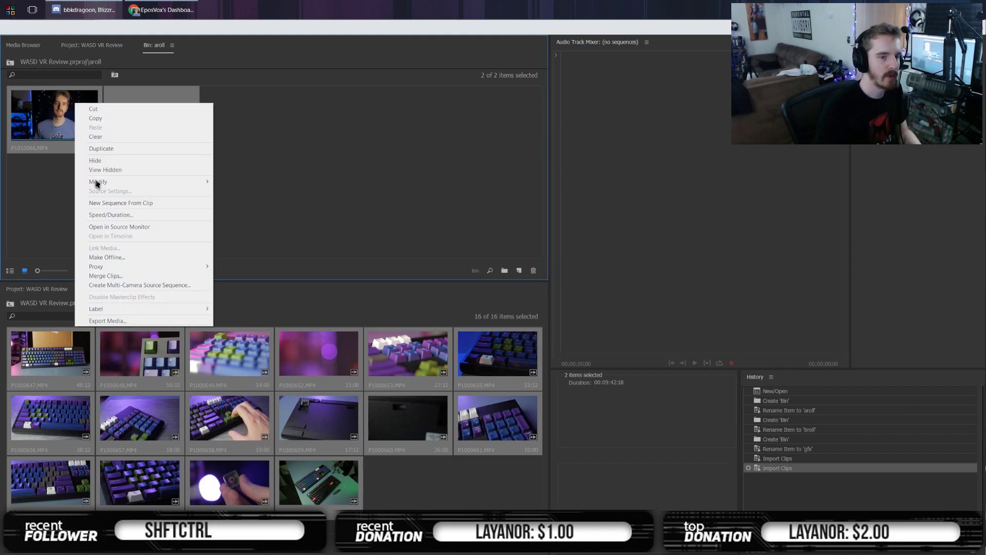
{"action": "left_click", "coordinate": [113, 276]}
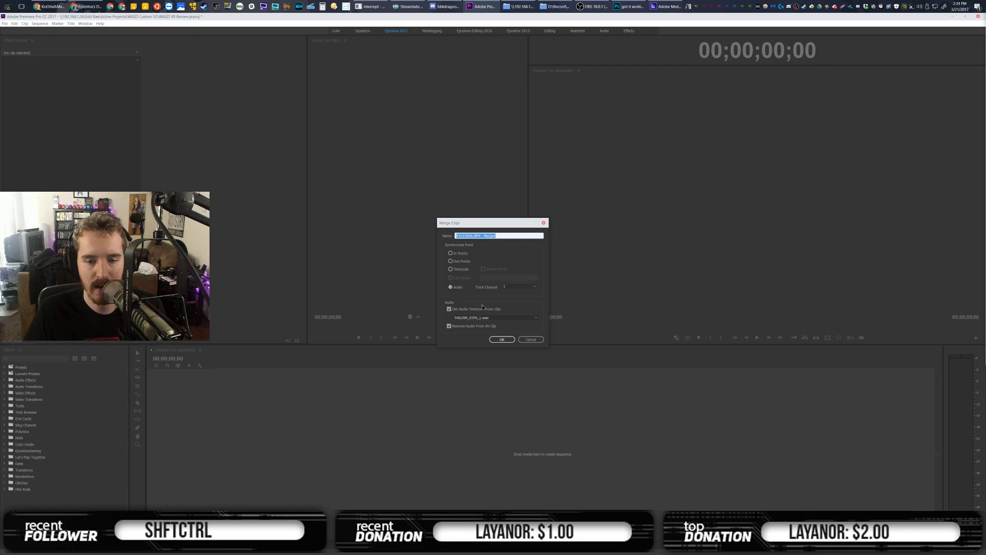
{"action": "type", "text": "a"}
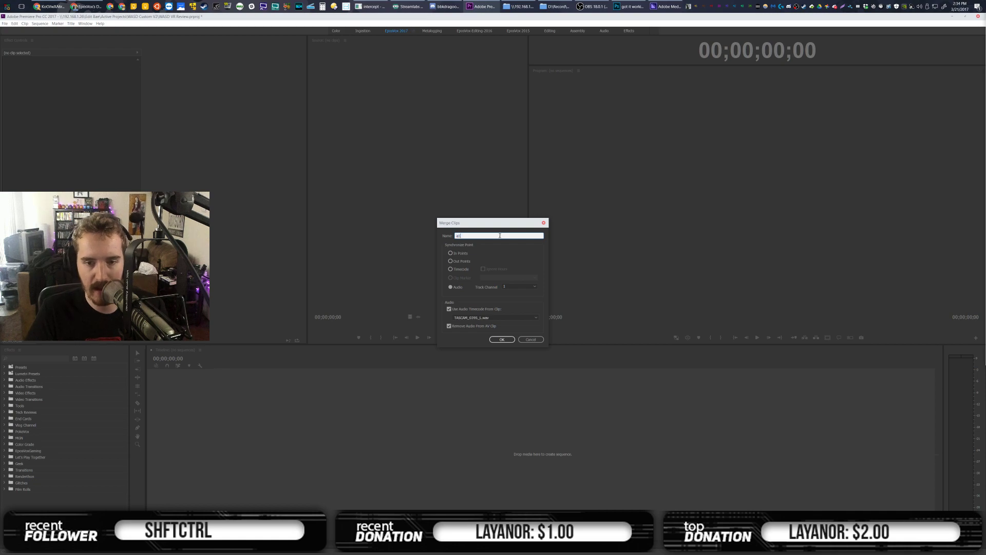
{"action": "type", "text": "t"}
{"action": "key", "text": "Return"}
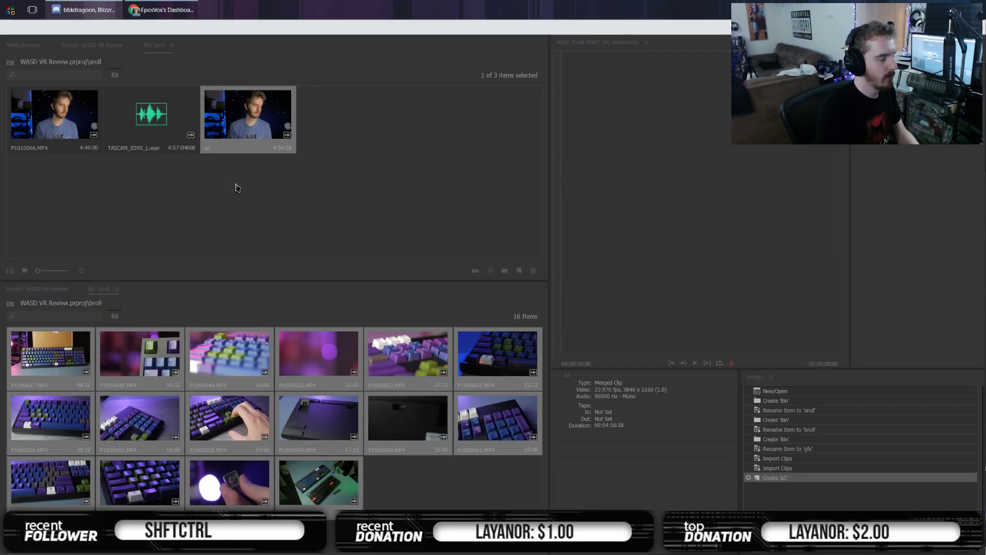
Create a sequence named Aroll, place the merged clip a1 at its start, and enlarge audio track A1
{"action": "key", "text": "Return"}
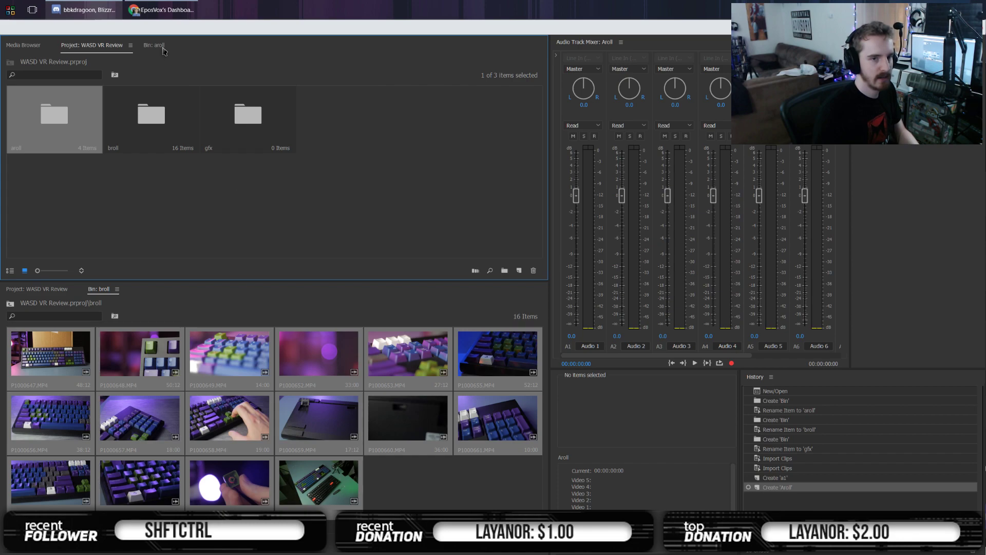
{"action": "left_click", "coordinate": [158, 45]}
{"action": "left_click_drag", "start_coordinate": [247, 113], "coordinate": [725, 161]}
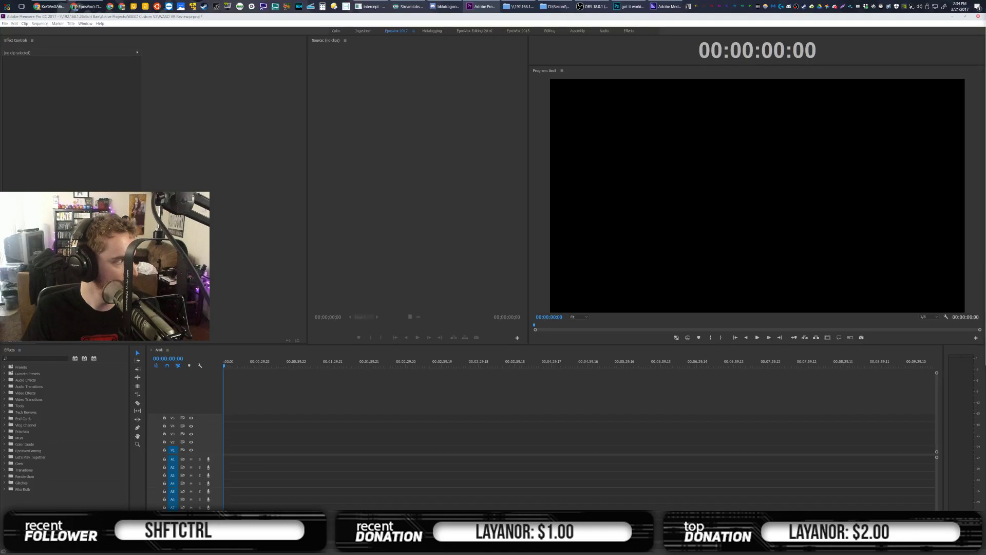
{"action": "left_click_drag", "start_coordinate": [725, 161], "coordinate": [218, 459]}
{"action": "double_click", "coordinate": [217, 458]}
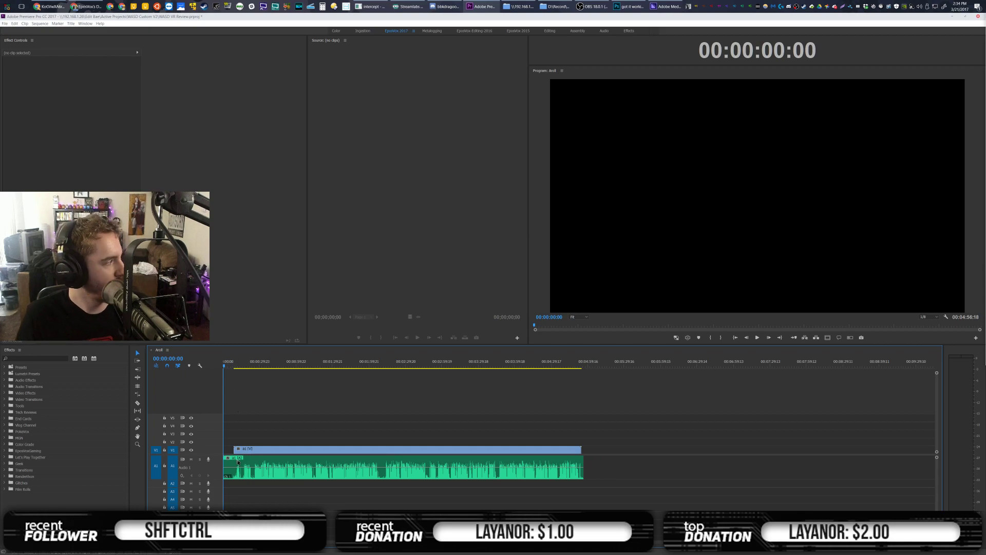
Play the Aroll sequence briefly from about 00:01:39 to check the merged picture and sound
{"action": "left_click", "coordinate": [344, 362]}
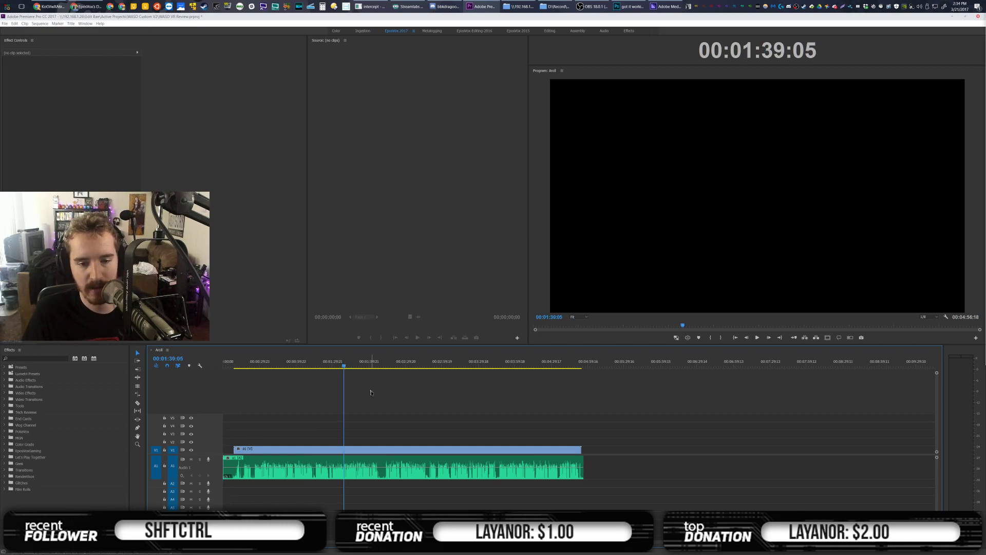
{"action": "key", "text": "space"}
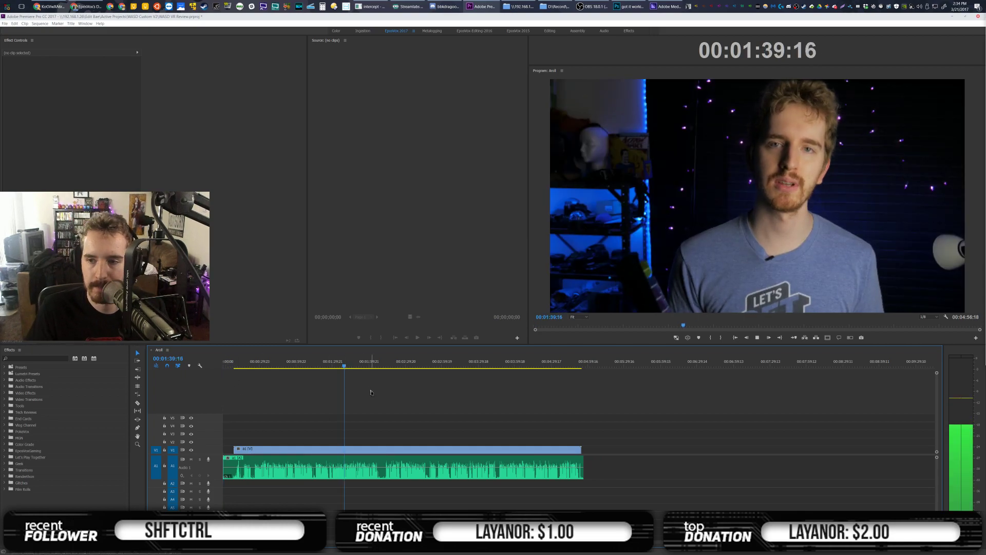
{"action": "key", "text": "space"}
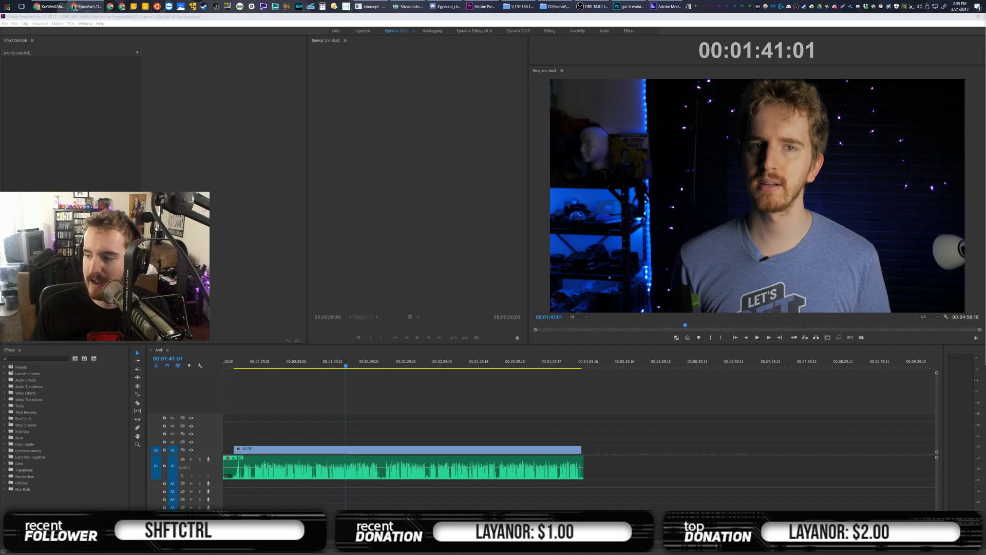
Create an adjustment layer in the aroll bin and place it on V4, stretched over the full length of the Aroll sequence
{"action": "left_click", "coordinate": [316, 422]}
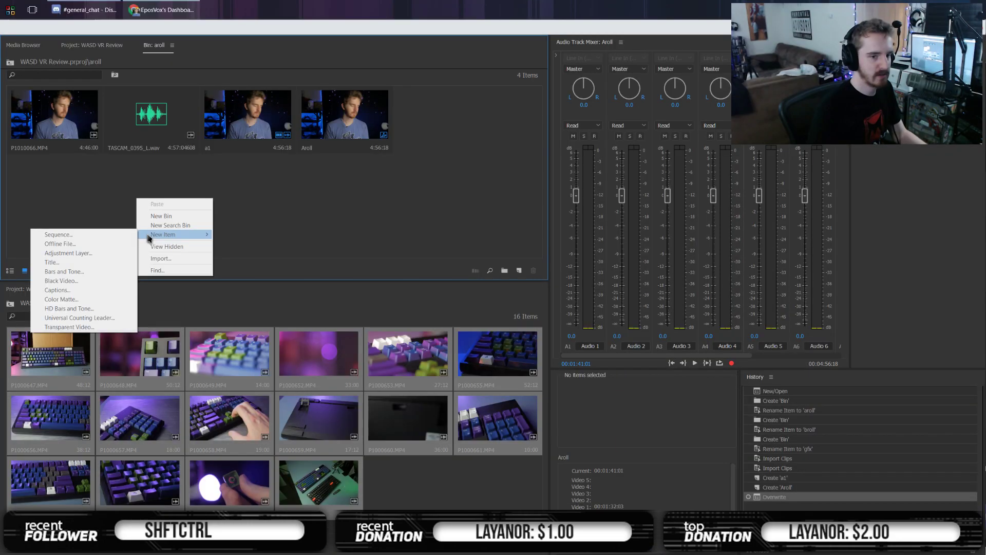
{"action": "left_click", "coordinate": [80, 253]}
{"action": "key", "text": "Return"}
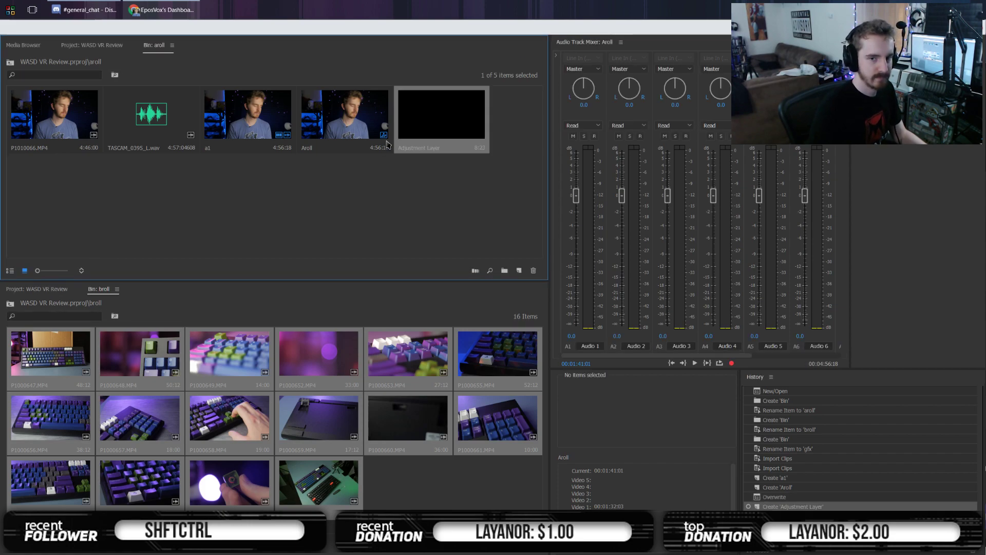
{"action": "left_click_drag", "start_coordinate": [423, 122], "coordinate": [2, 154]}
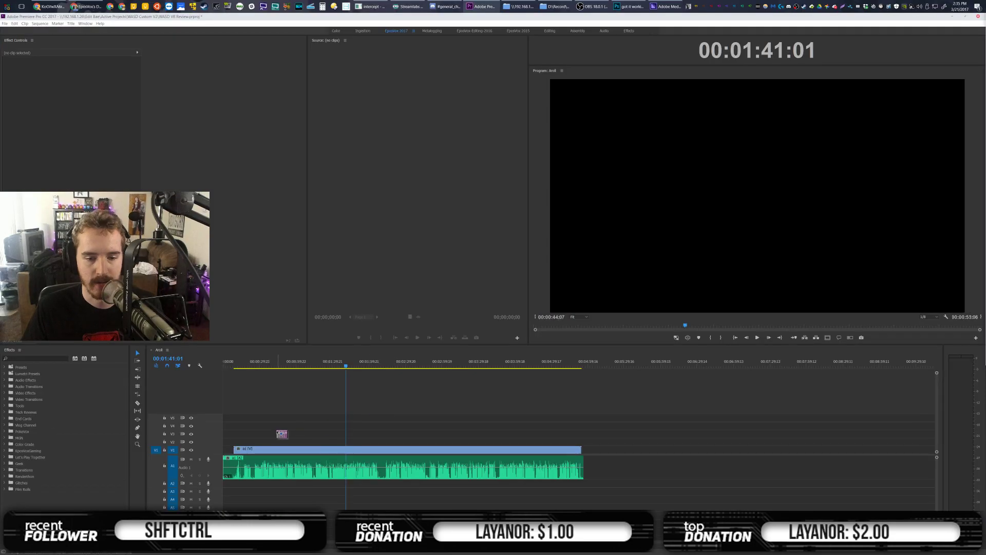
{"action": "left_click_drag", "start_coordinate": [280, 433], "coordinate": [583, 426]}
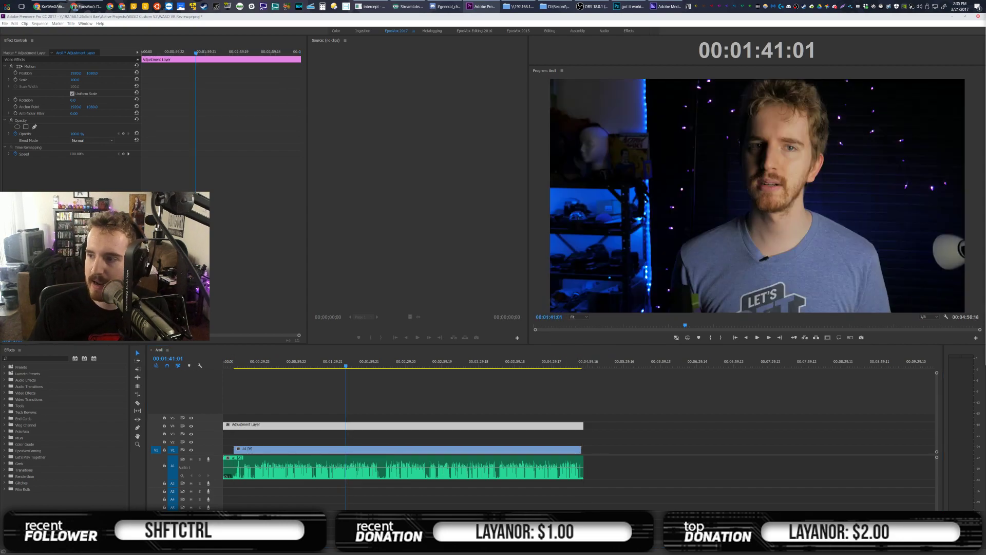
Create a sequence named WASD Custom V2 Keyboard Review, nest the Aroll sequence at its start, and render its audio
{"action": "key", "text": "ctrl+n"}
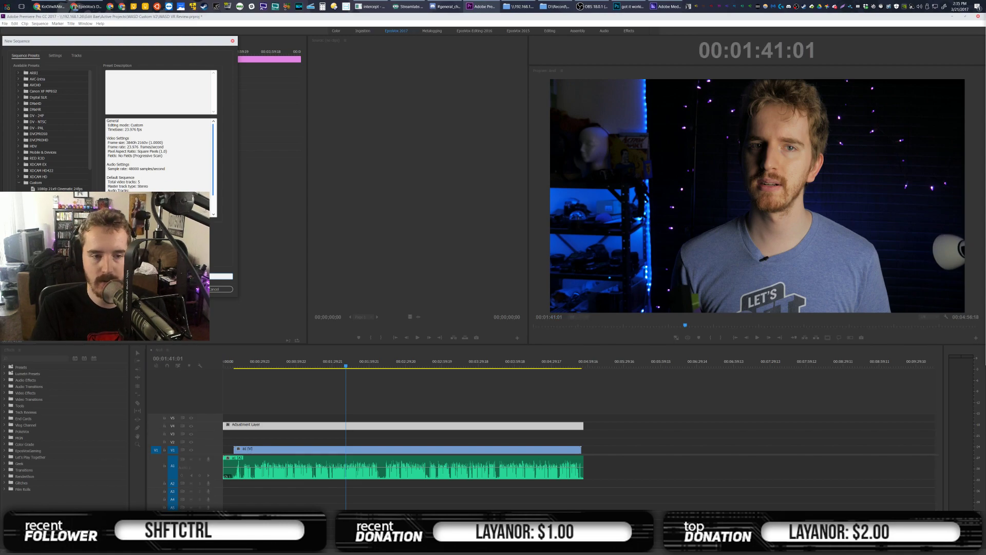
{"action": "key", "text": "Return"}
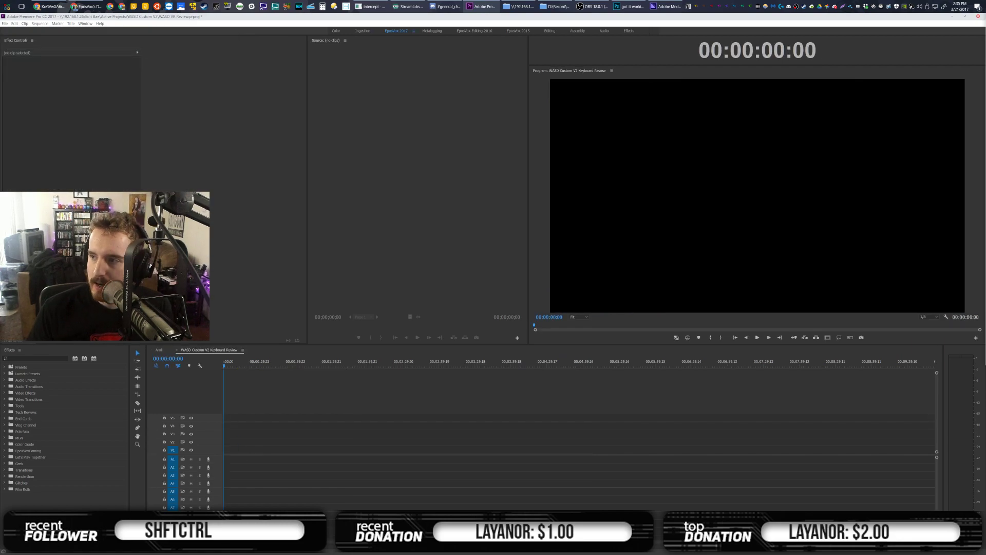
{"action": "left_click_drag", "start_coordinate": [492, 430], "coordinate": [217, 459]}
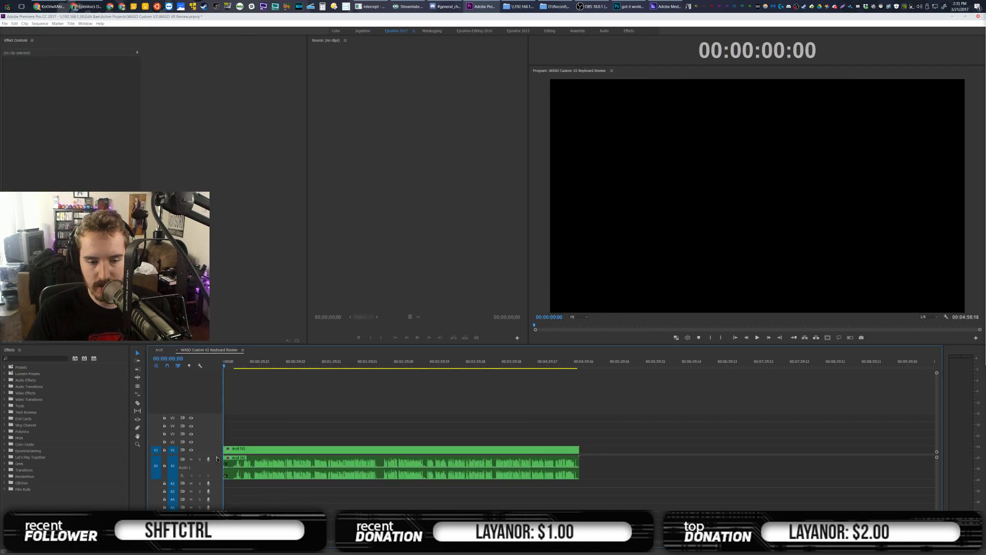
{"action": "left_click", "coordinate": [39, 23]}
{"action": "left_click", "coordinate": [46, 57]}
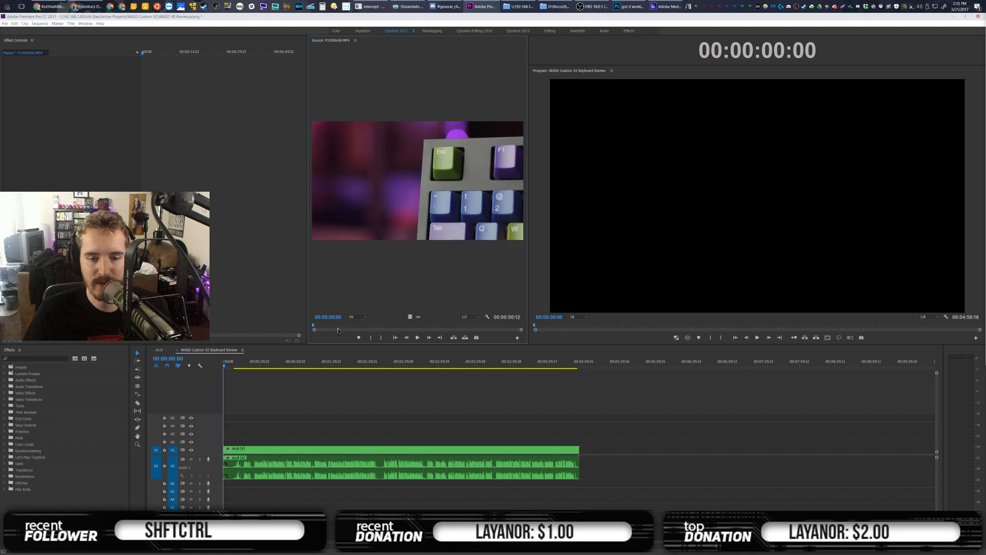
Preview the close-up keyboard clips P1000648.MP4 and P1000649.MP4 from the broll bin in the Source Monitor
{"action": "left_click_drag", "start_coordinate": [354, 327], "coordinate": [332, 327]}
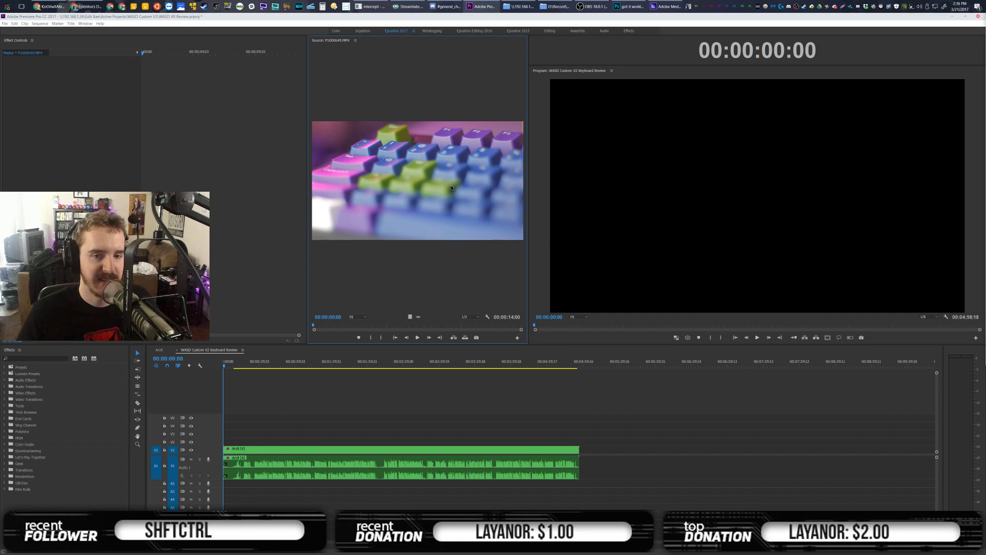
{"action": "key", "text": "alt+Tab"}
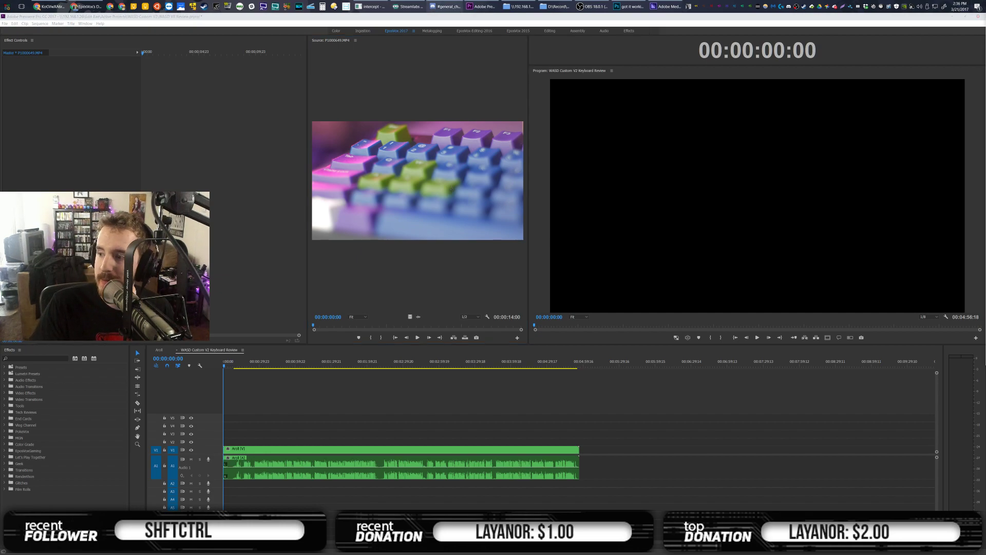
{"action": "key", "text": "alt+Tab"}
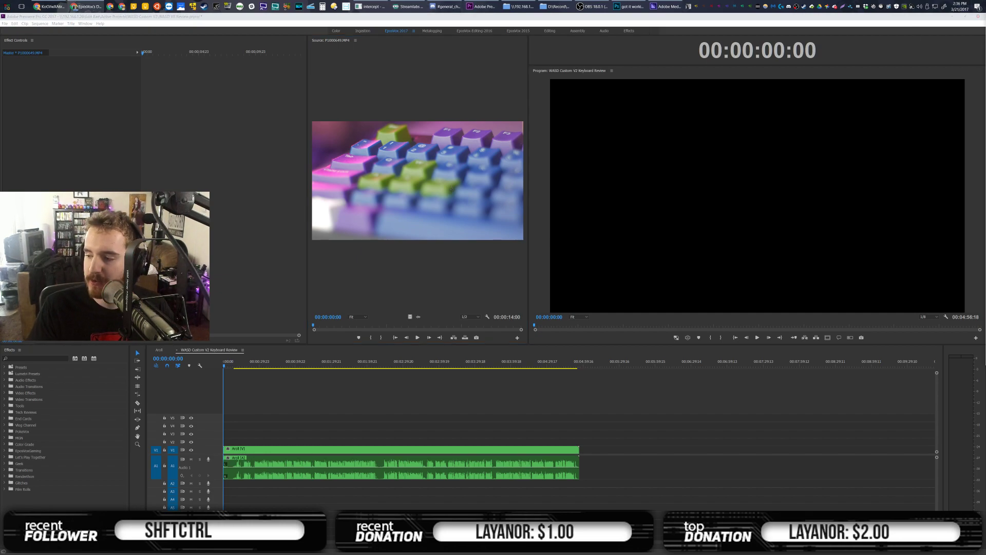
Play the keyboard review sequence from about 17 to 24 seconds to find where the usable take begins
{"action": "left_click", "coordinate": [618, 383]}
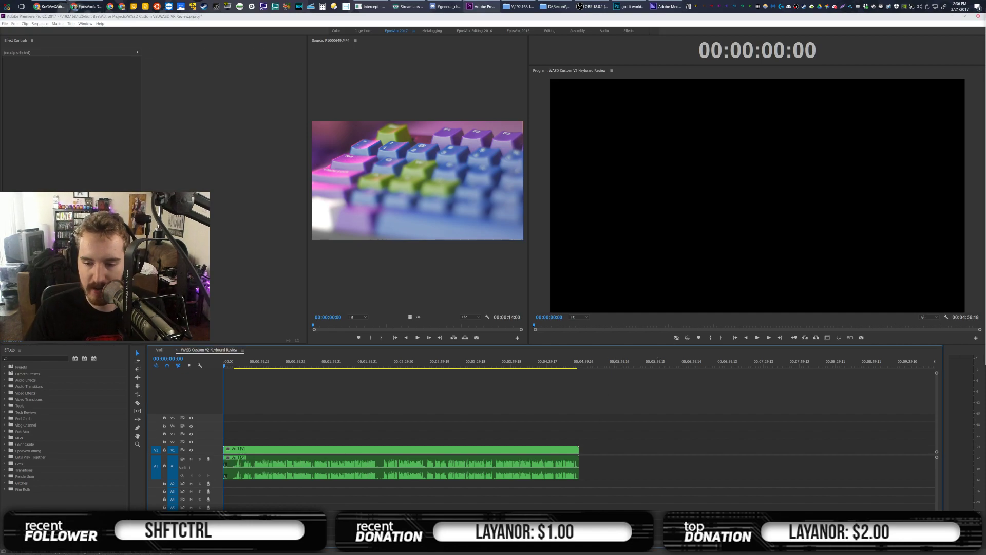
{"action": "key", "text": "backslash"}
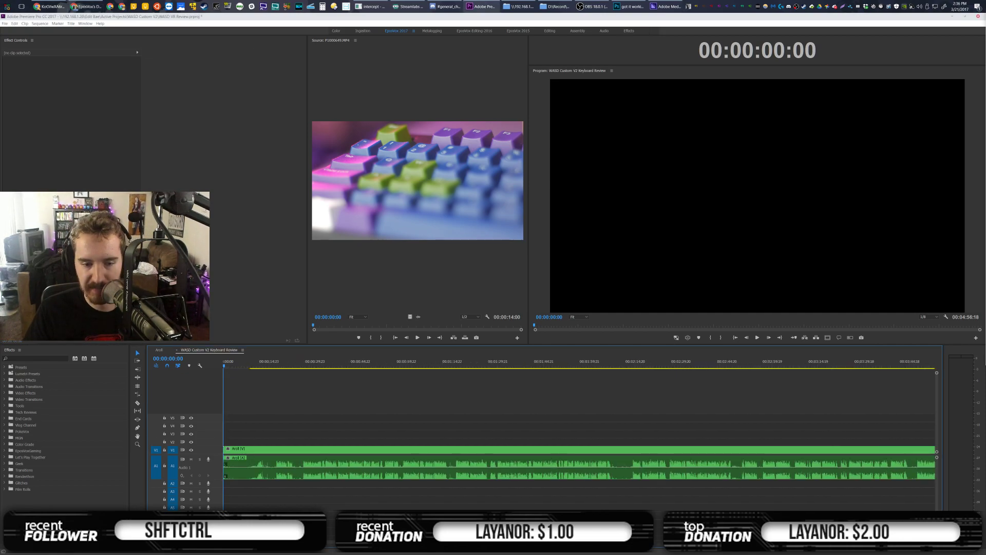
{"action": "key", "text": "equal"}
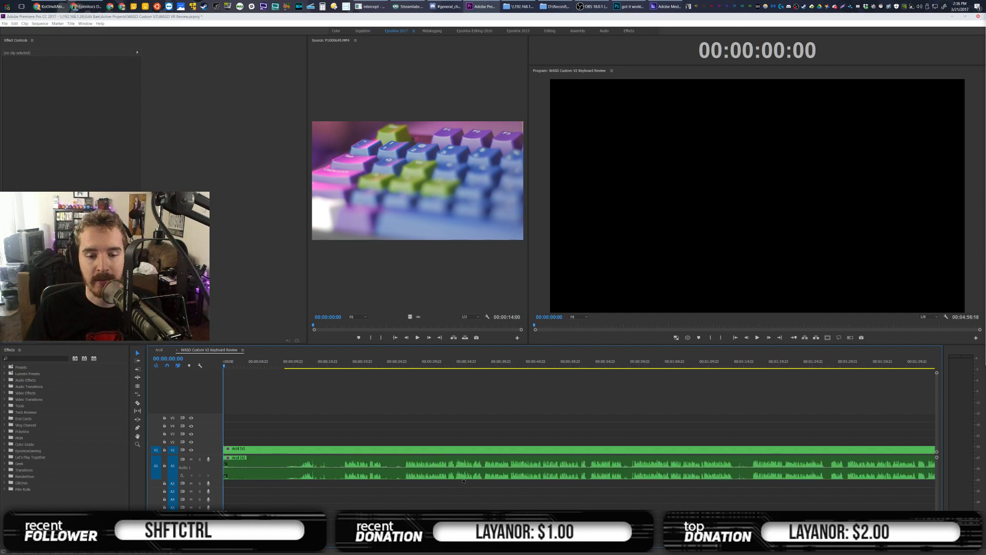
{"action": "left_click", "coordinate": [342, 367]}
{"action": "left_click_drag", "start_coordinate": [342, 368], "coordinate": [345, 368]}
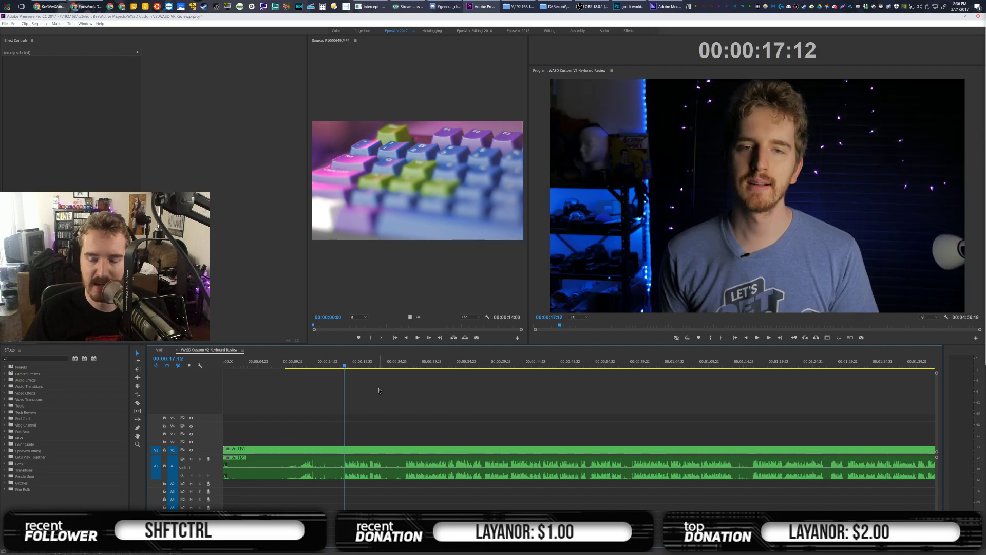
{"action": "key", "text": "space"}
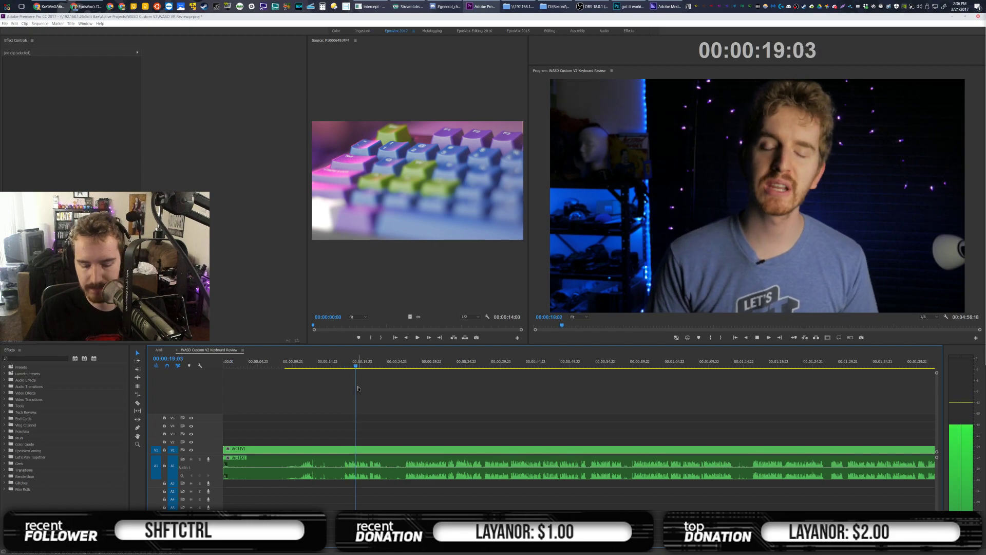
{"action": "key", "text": "space"}
{"action": "key", "text": "c"}
{"action": "left_click_drag", "start_coordinate": [386, 364], "coordinate": [380, 365]}
{"action": "key", "text": "space"}
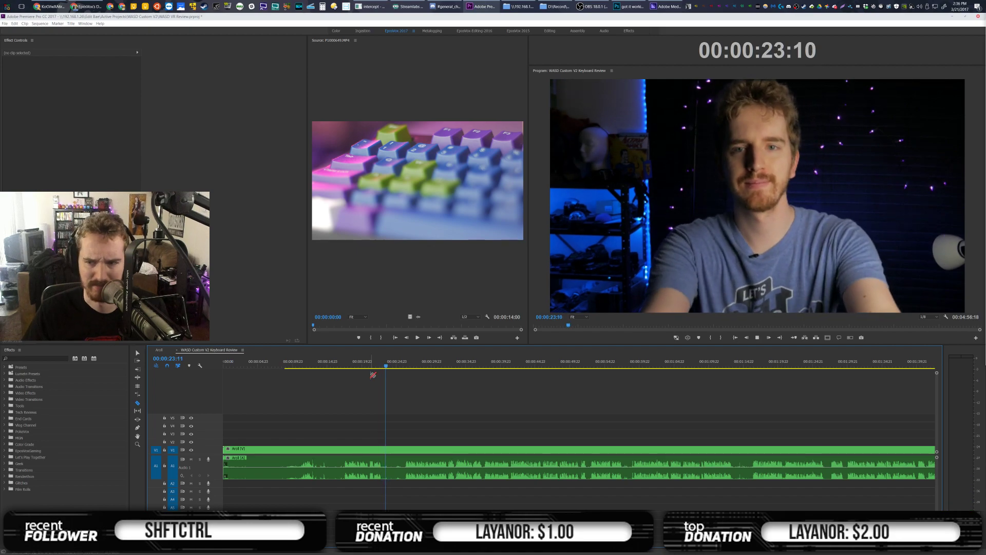
{"action": "key", "text": "space"}
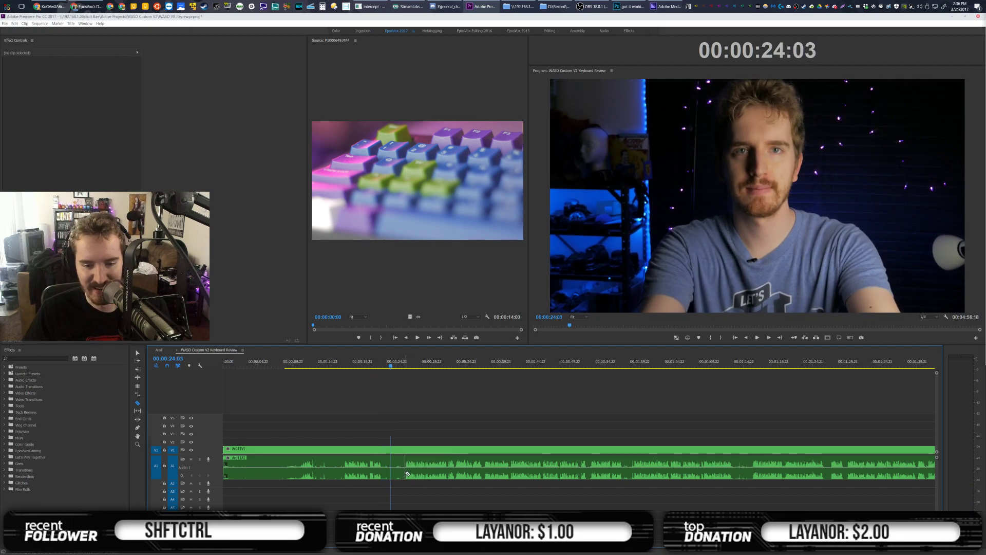
Cut the nested Aroll clip at about 26 seconds, ripple delete the part before the cut, and return to the sequence start
{"action": "left_click", "coordinate": [404, 473]}
{"action": "key", "text": "v"}
{"action": "left_click", "coordinate": [323, 466]}
{"action": "key", "text": "shift+e"}
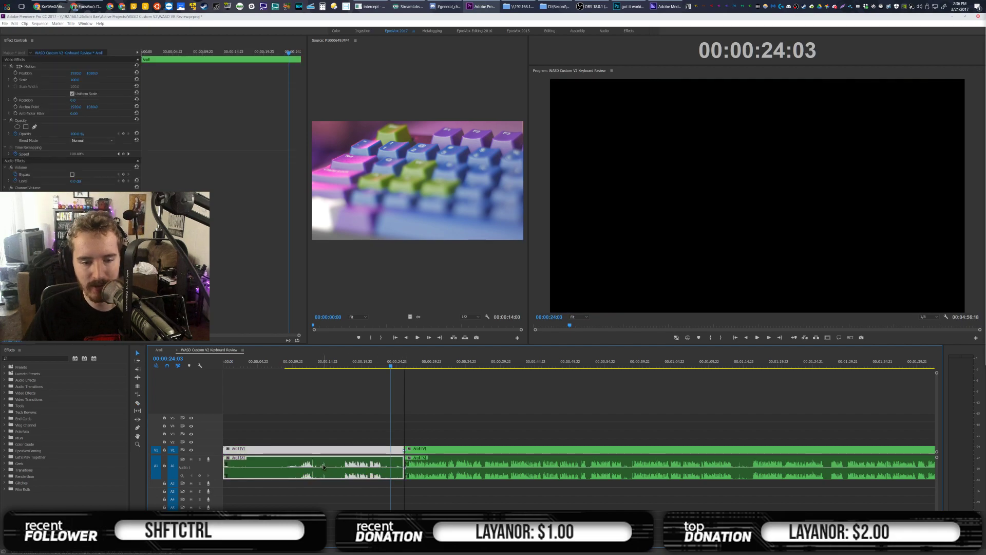
{"action": "key", "text": "shift+Delete"}
{"action": "key", "text": "Home"}
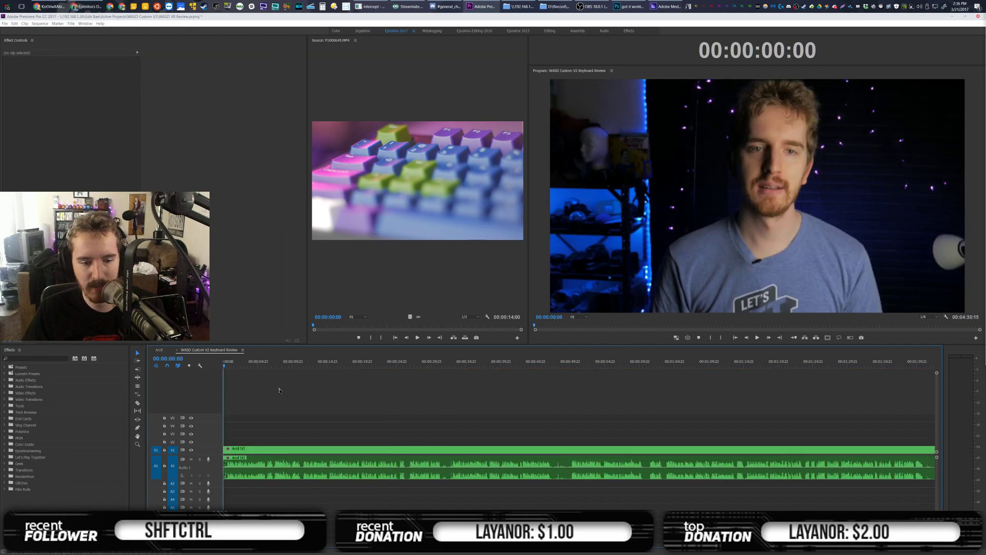
Switch the track targeting from V1 to V2 and place the L3 Me.mov overlay clip at the start of the sequence
{"action": "left_click", "coordinate": [175, 447]}
{"action": "left_click", "coordinate": [173, 442]}
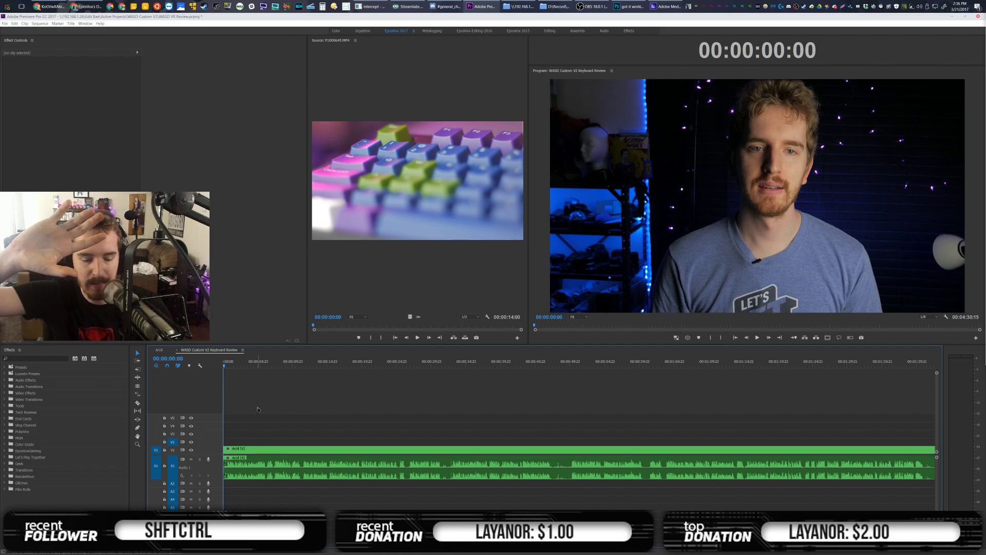
{"action": "key", "text": "F1"}
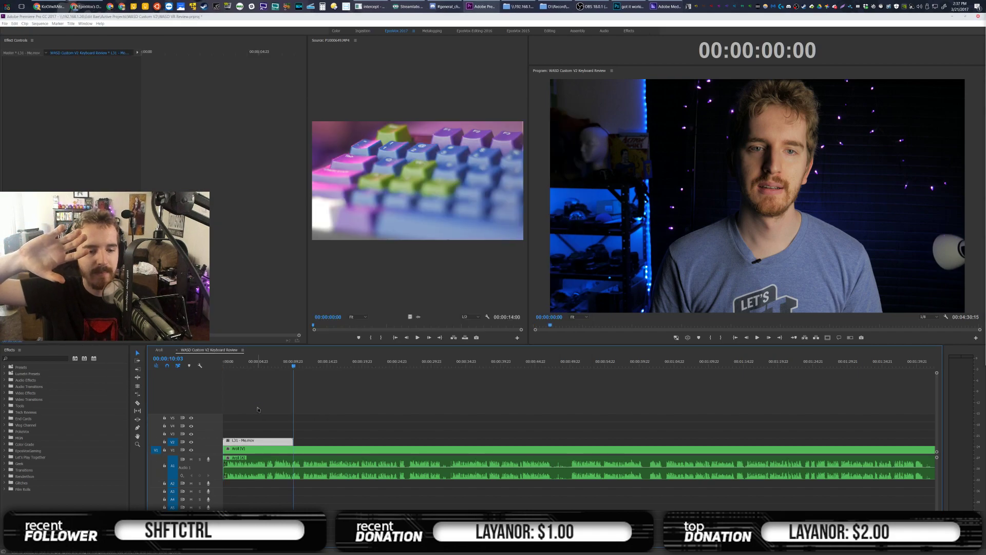
Check the lower-third overlay at about 3 seconds and return the playhead to the start of the sequence
{"action": "left_click", "coordinate": [246, 362]}
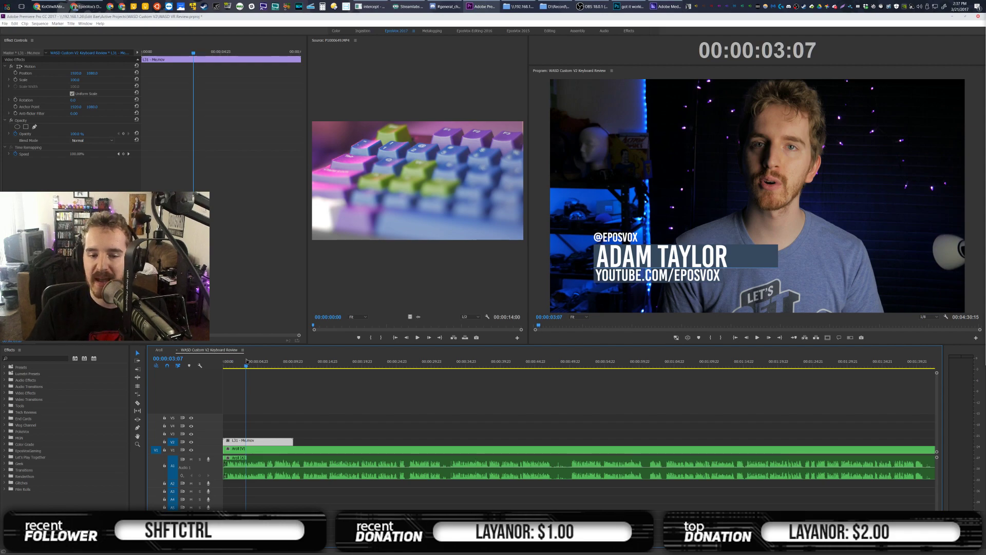
{"action": "left_click", "coordinate": [224, 363]}
{"action": "left_click", "coordinate": [335, 528]}
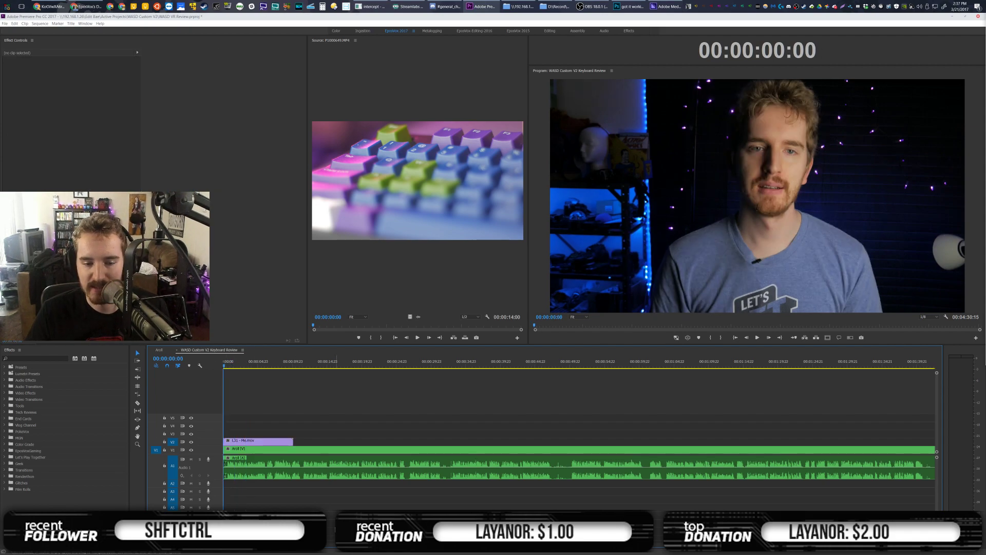
{"action": "left_click_drag", "start_coordinate": [493, 544], "coordinate": [379, 544]}
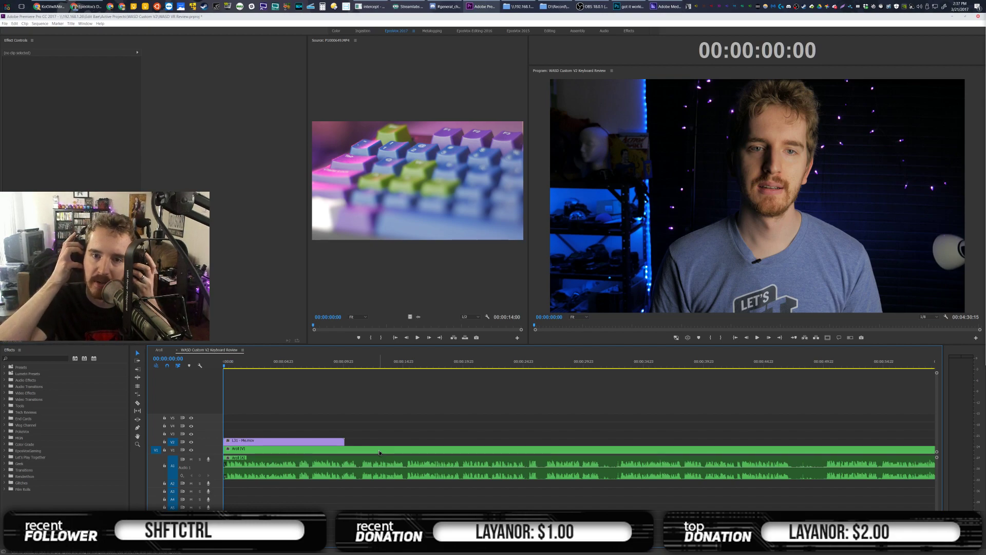
Play the opening of the sequence with the lower-third overlay and park the playhead at 00:00:04:03
{"action": "left_click", "coordinate": [393, 177]}
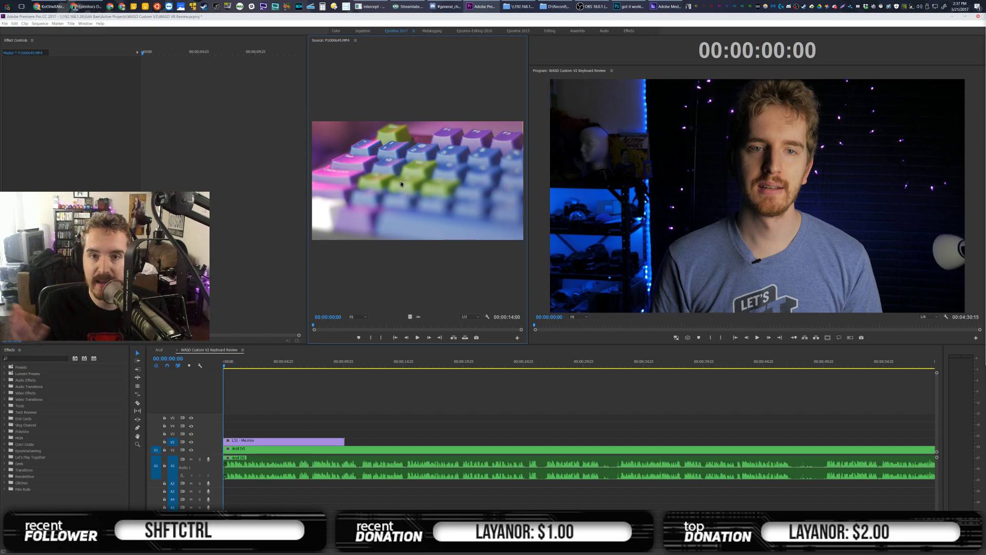
{"action": "left_click", "coordinate": [382, 379]}
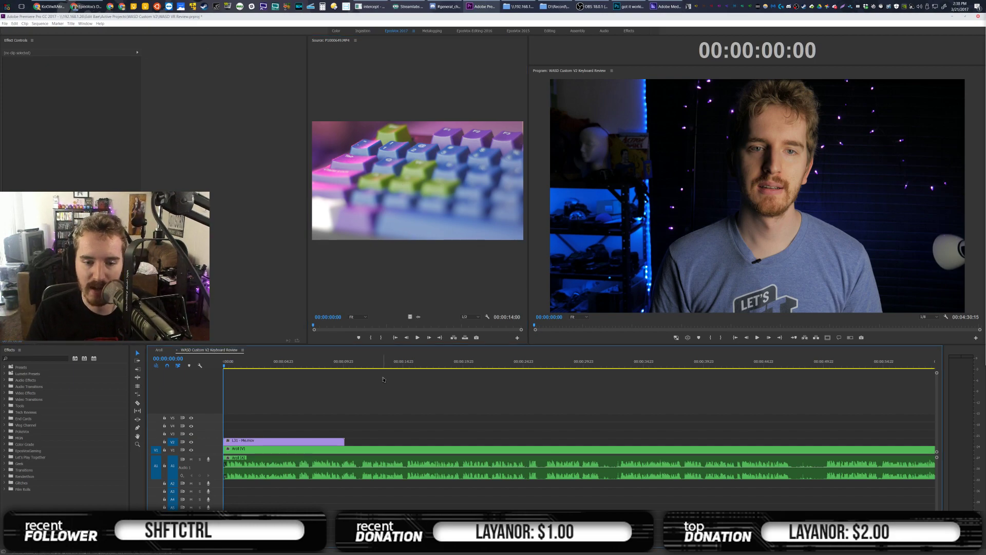
{"action": "left_click_drag", "start_coordinate": [379, 543], "coordinate": [325, 543]}
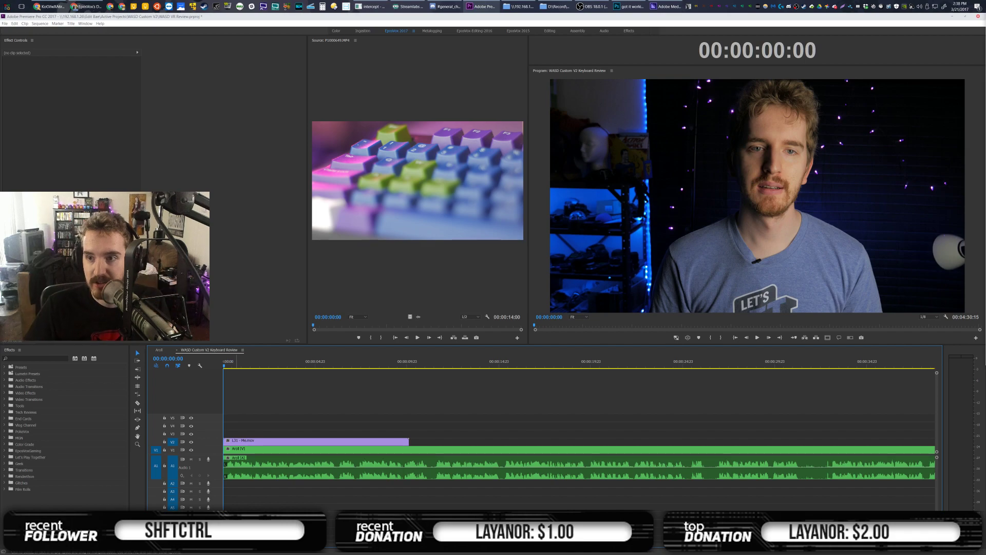
{"action": "key", "text": "alt+Tab"}
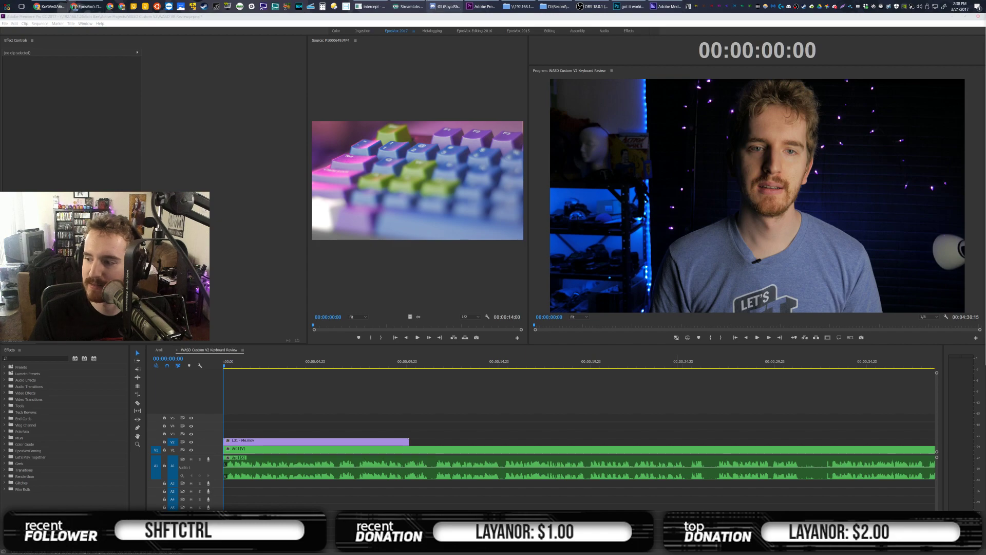
{"action": "left_click", "coordinate": [342, 405]}
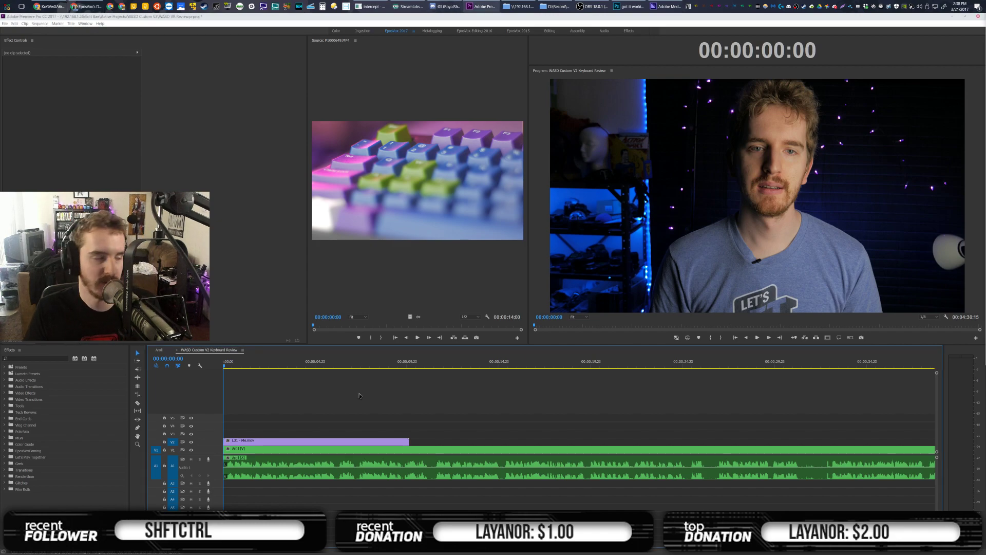
{"action": "key", "text": "space"}
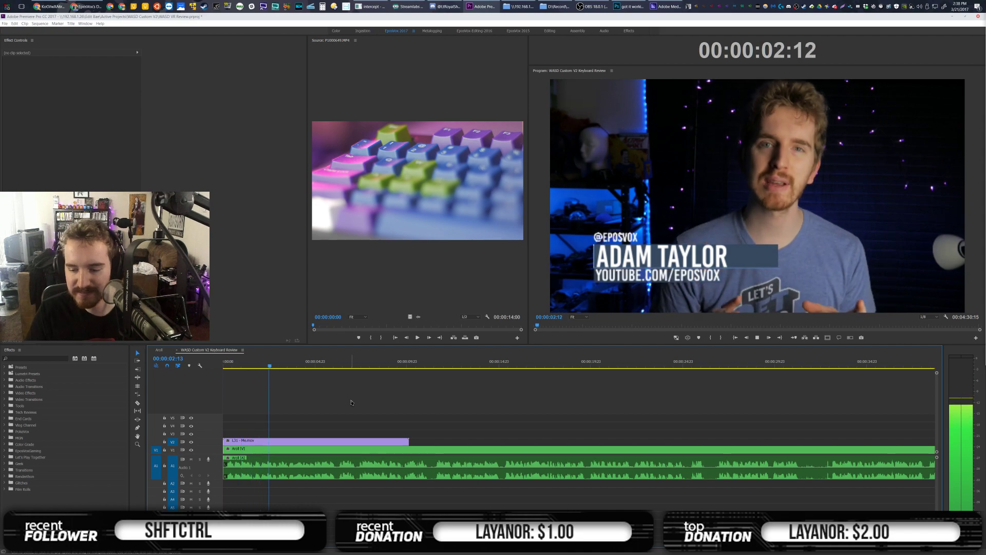
{"action": "left_click", "coordinate": [298, 363]}
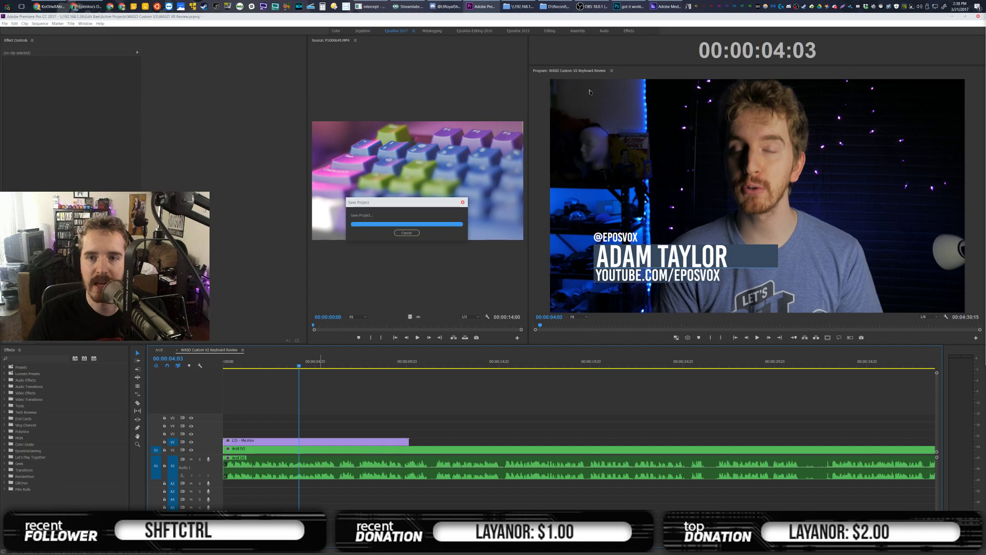
Switch to File Explorer and open the EposVox Tech folder under 2016 in the Footage Archive
{"action": "left_click", "coordinate": [531, 5]}
{"action": "left_click", "coordinate": [554, 6]}
{"action": "scroll", "coordinate": [238, 330], "scroll_direction": "up", "scroll_amount": 5}
{"action": "scroll", "coordinate": [238, 330], "scroll_direction": "up", "scroll_amount": 6}
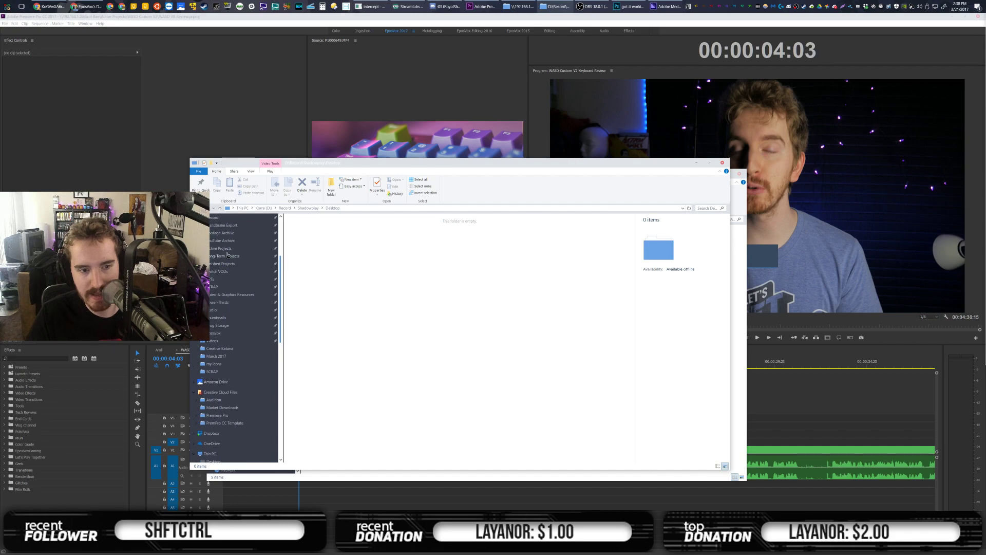
{"action": "left_click", "coordinate": [226, 234]}
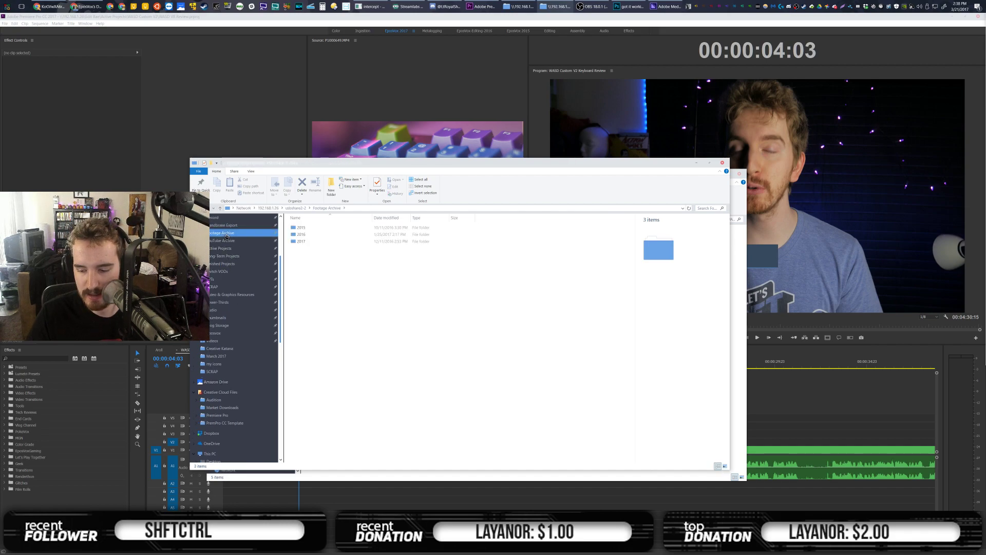
{"action": "double_click", "coordinate": [301, 234]}
{"action": "left_click", "coordinate": [304, 233]}
{"action": "double_click", "coordinate": [307, 228]}
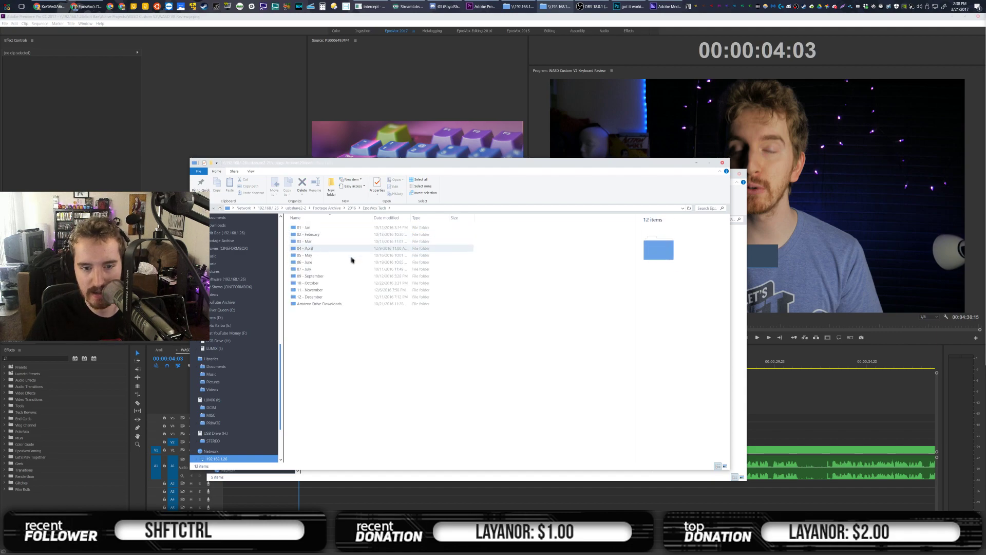
Search the EposVox Tech folder for "wasd" and clear the search
{"action": "left_click", "coordinate": [709, 208]}
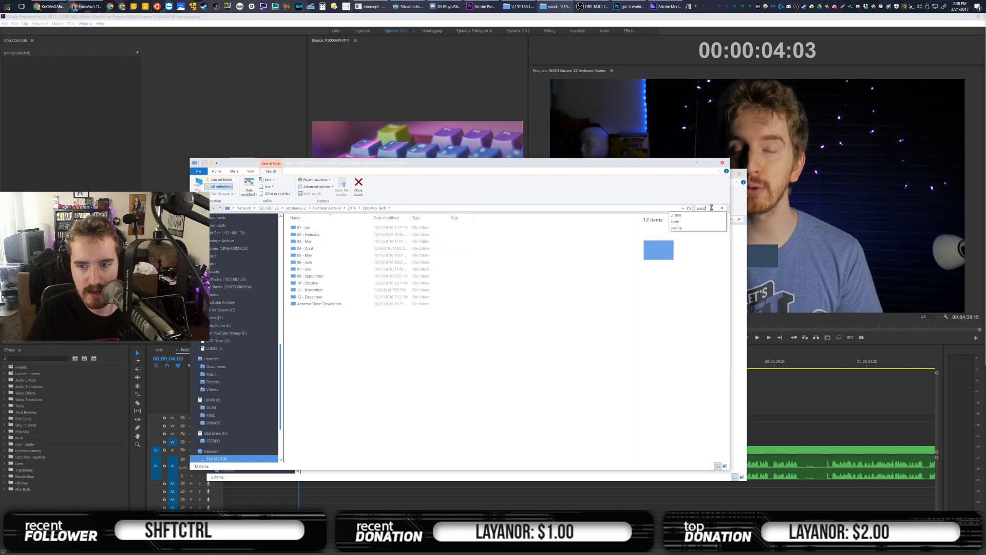
{"action": "key", "text": "Return"}
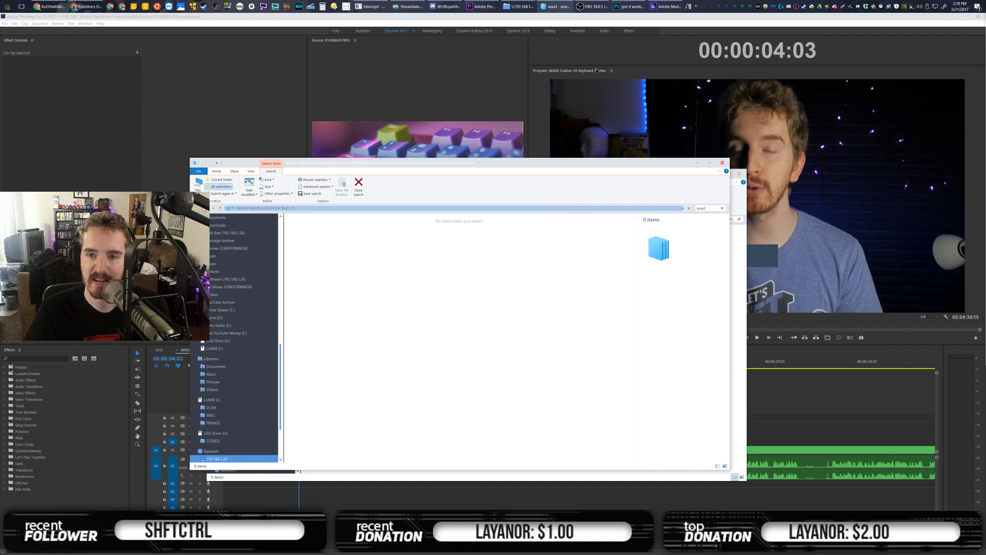
{"action": "key", "text": "BackSpace"}
{"action": "key", "text": "BackSpace"}
{"action": "key", "text": "BackSpace"}
{"action": "key", "text": "BackSpace"}
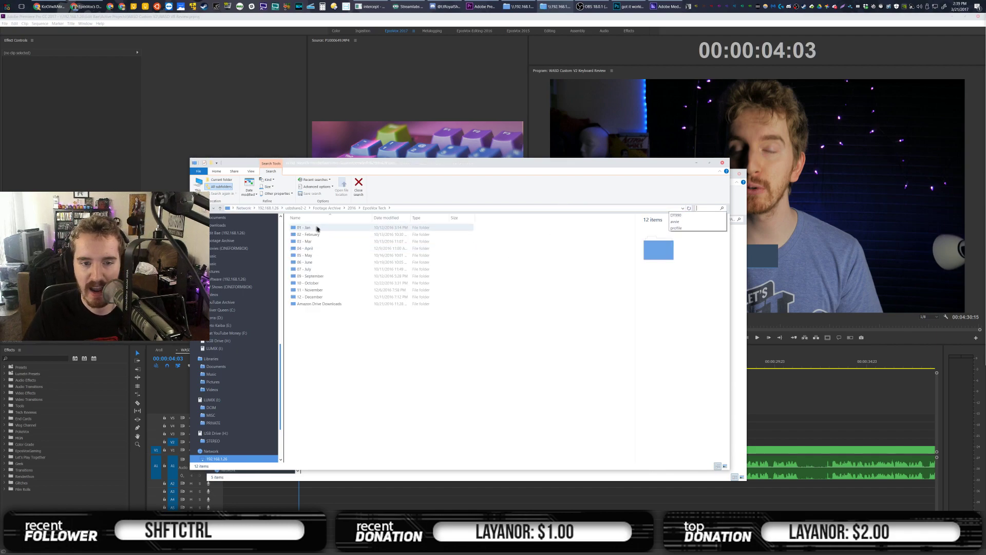
Look through the monthly folders 01 - Jan to 05 - May for earlier keyboard footage
{"action": "double_click", "coordinate": [325, 227]}
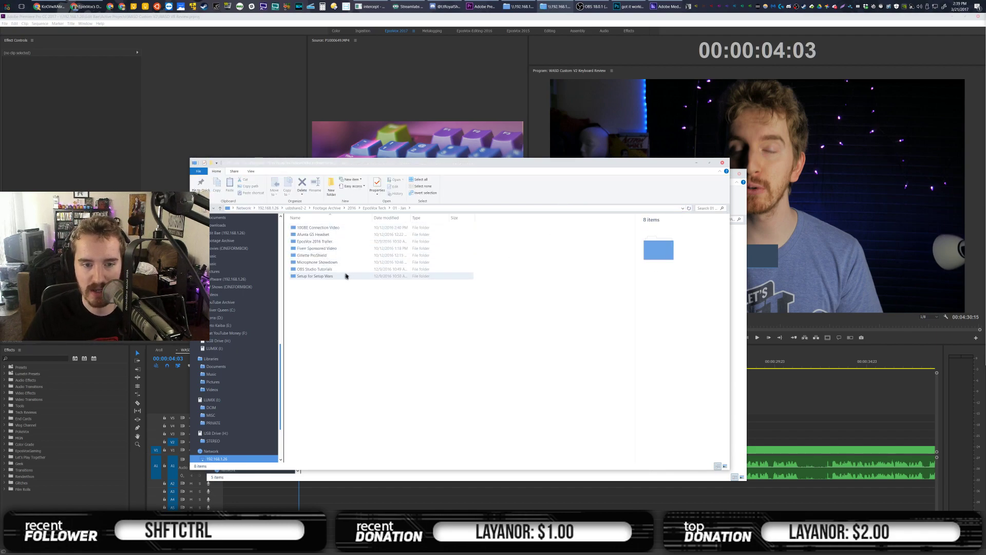
{"action": "key", "text": "BackSpace"}
{"action": "double_click", "coordinate": [322, 235]}
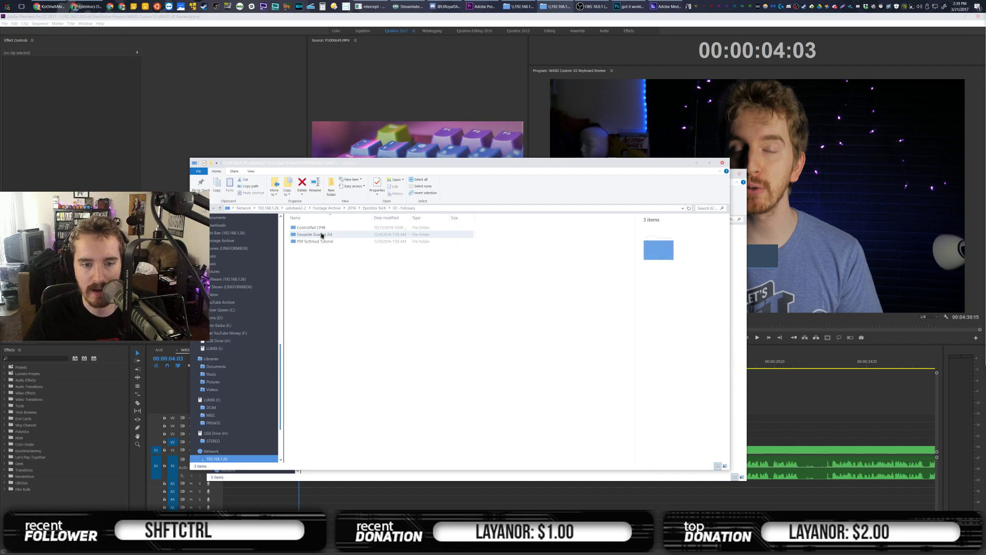
{"action": "key", "text": "BackSpace"}
{"action": "double_click", "coordinate": [322, 241]}
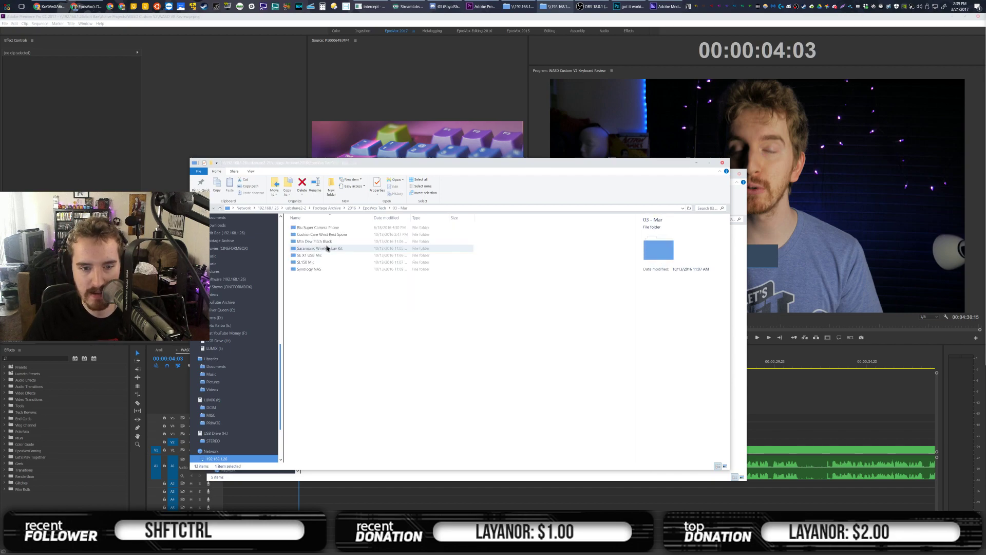
{"action": "key", "text": "BackSpace"}
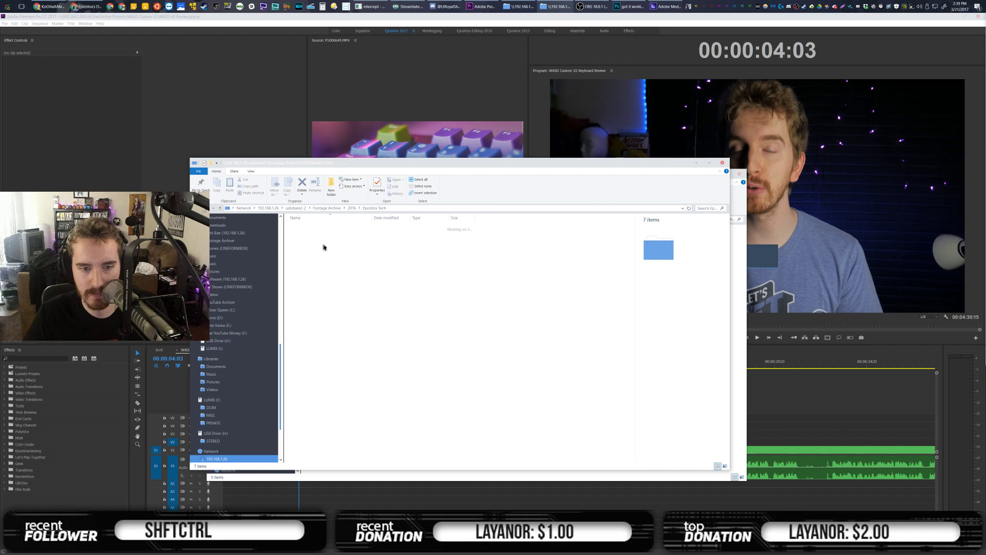
{"action": "double_click", "coordinate": [322, 249]}
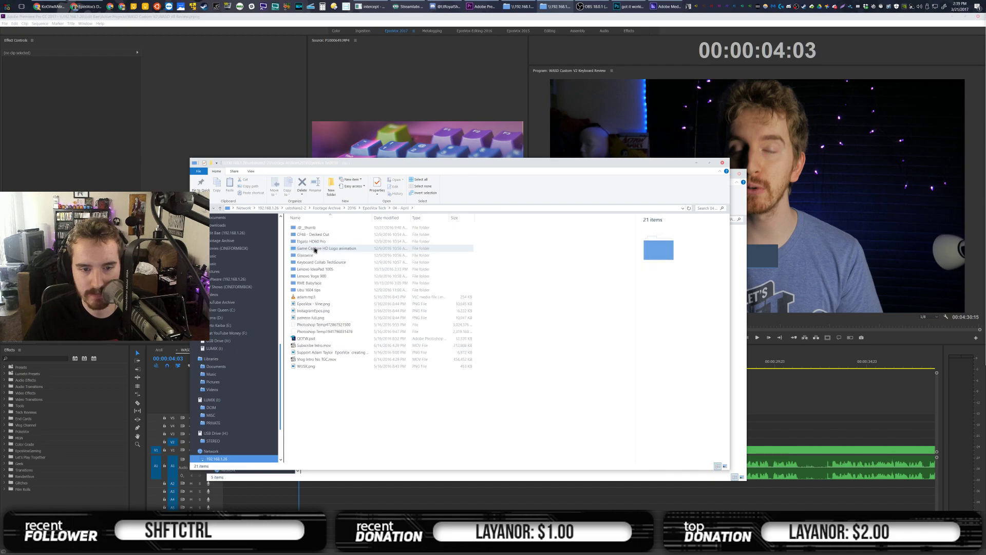
{"action": "key", "text": "BackSpace"}
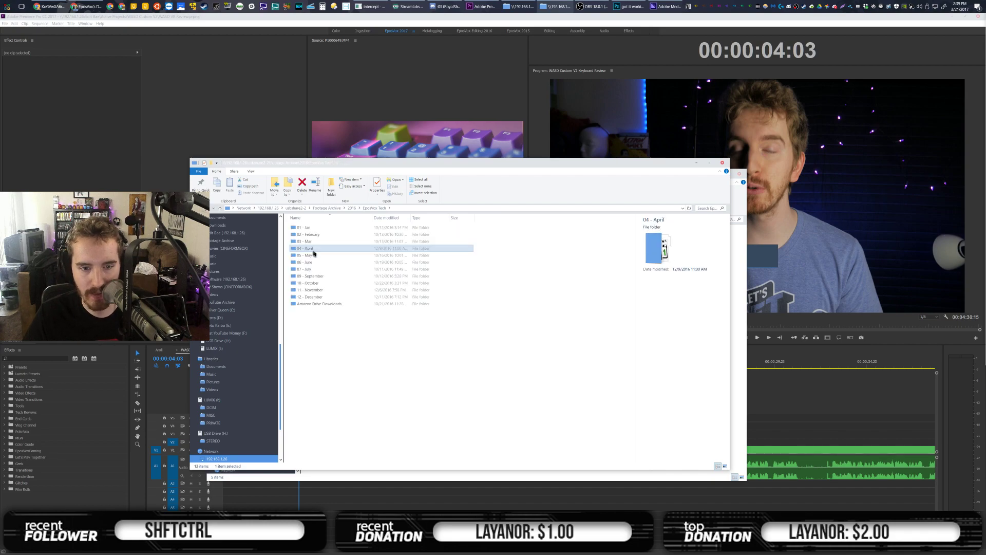
{"action": "double_click", "coordinate": [312, 257]}
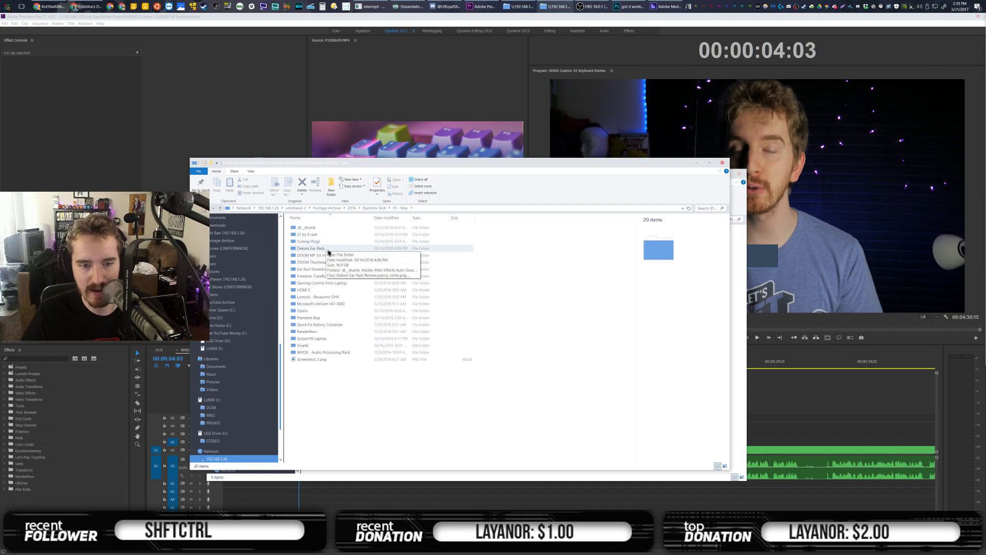
Go back up to the 2016 EposVox Tech folder, search it for "CODE" and cancel the search
{"action": "key", "text": "alt+Tab"}
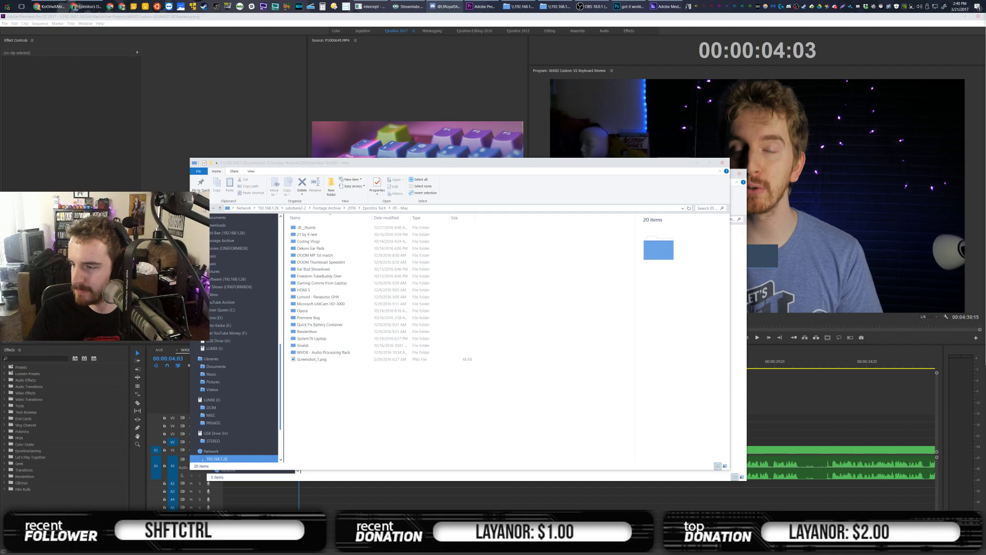
{"action": "key", "text": "alt+Tab"}
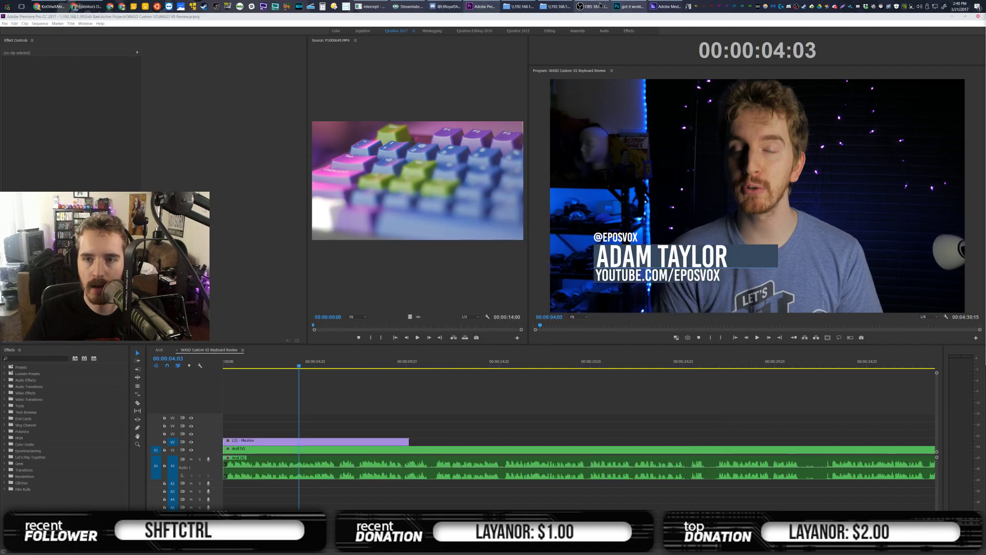
{"action": "left_click", "coordinate": [557, 7]}
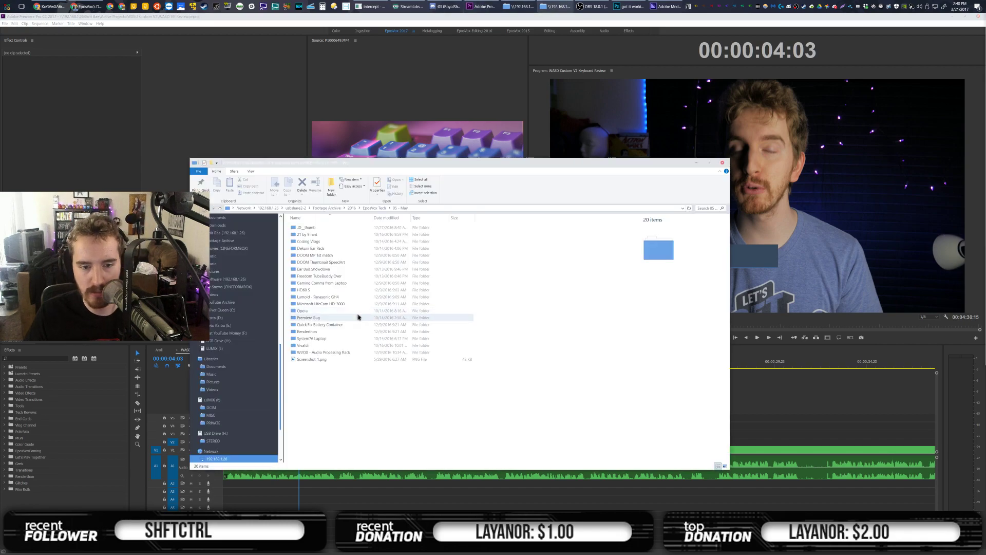
{"action": "key", "text": "alt+Up"}
{"action": "left_click", "coordinate": [704, 207]}
{"action": "type", "text": "CODE"}
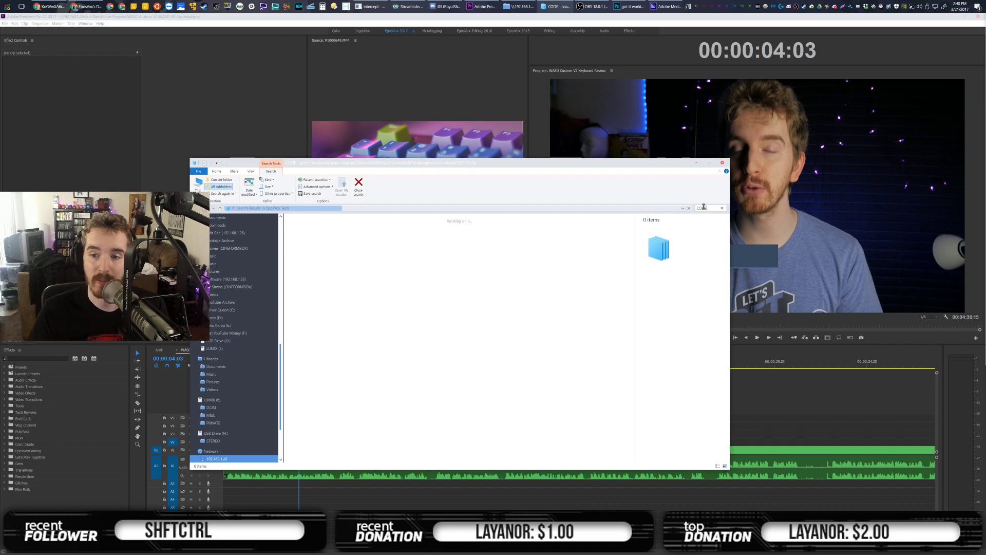
{"action": "key", "text": "Escape"}
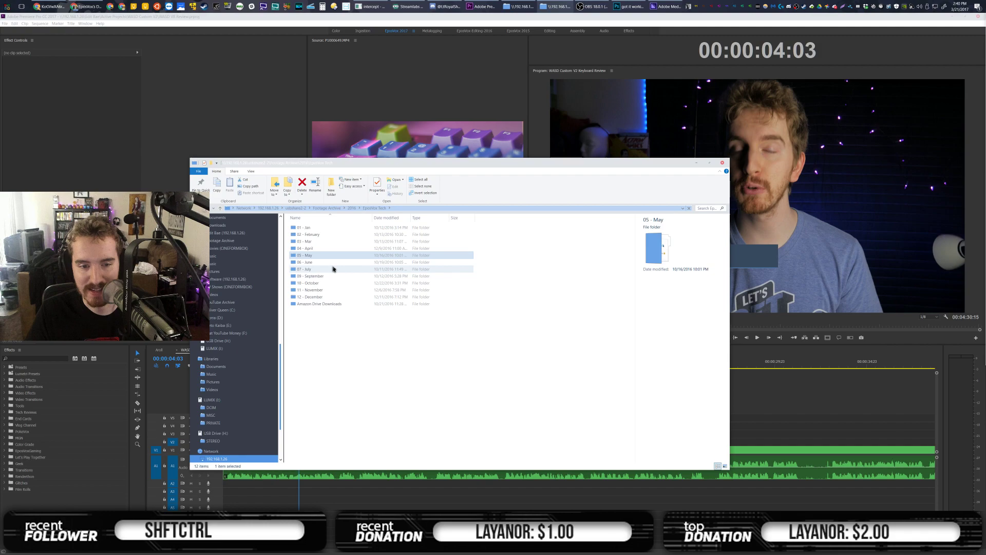
Look through the monthly folders 06 - June to 10 - October for earlier keyboard footage
{"action": "left_click", "coordinate": [308, 263]}
{"action": "double_click", "coordinate": [307, 263]}
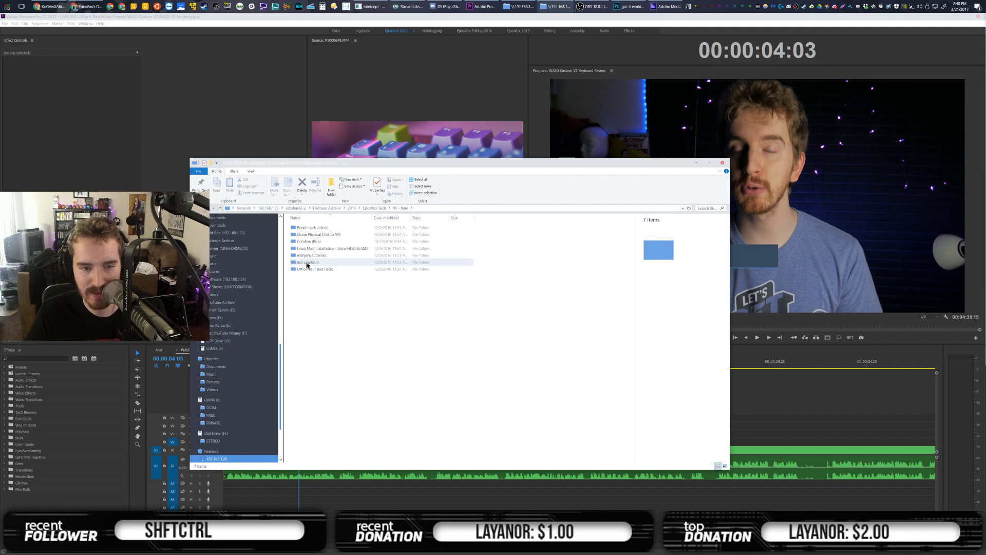
{"action": "key", "text": "alt+Left"}
{"action": "double_click", "coordinate": [305, 268]}
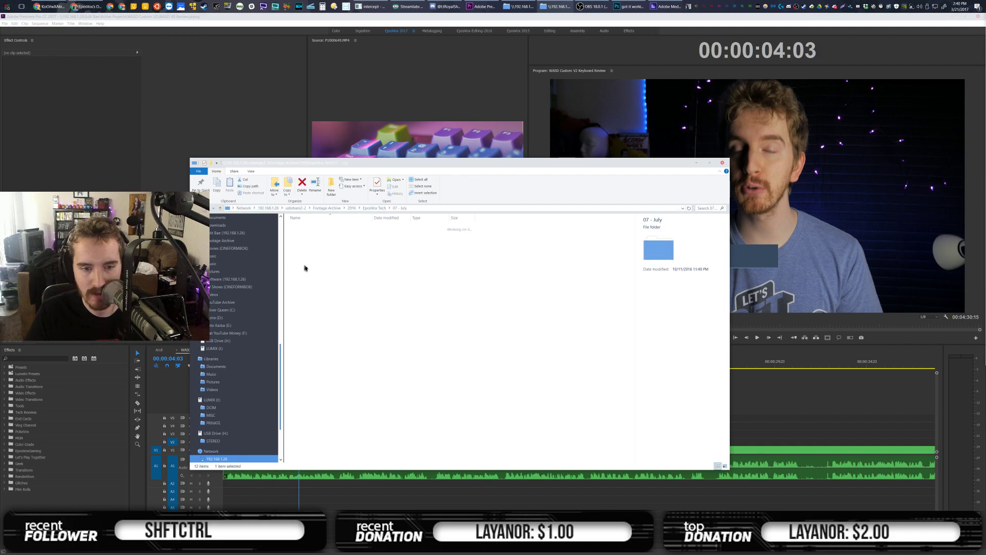
{"action": "key", "text": "alt+Left"}
{"action": "double_click", "coordinate": [322, 276]}
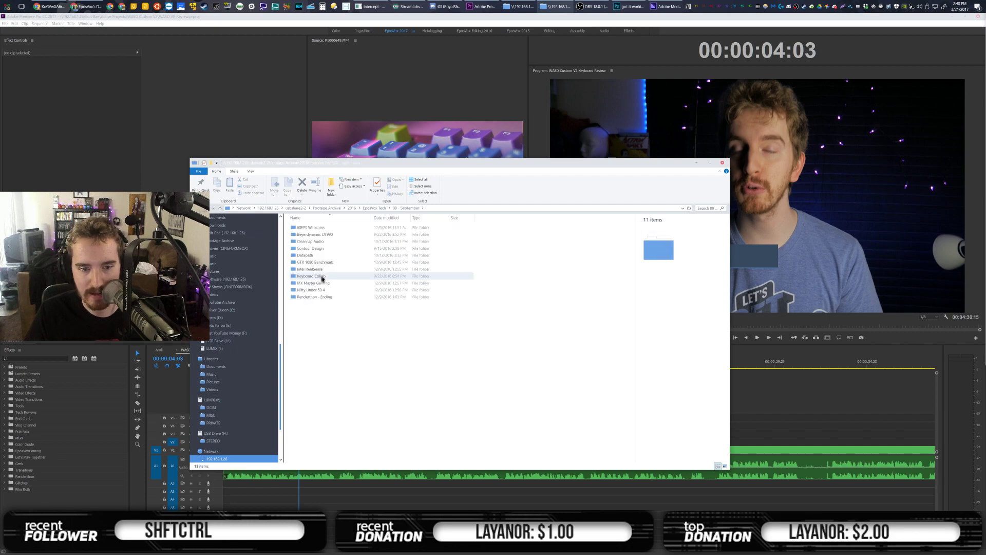
{"action": "key", "text": "alt+Left"}
{"action": "double_click", "coordinate": [323, 283]}
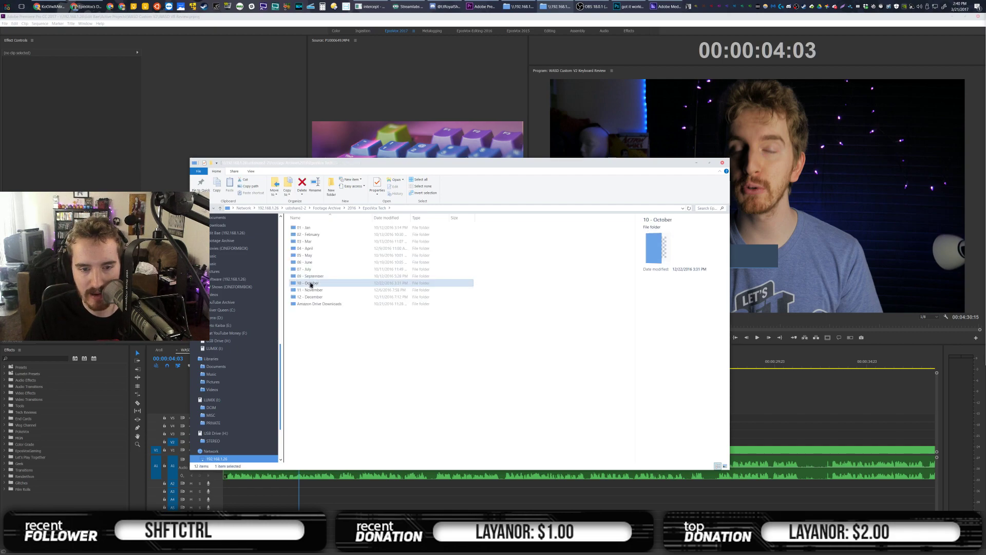
{"action": "key", "text": "alt+Left"}
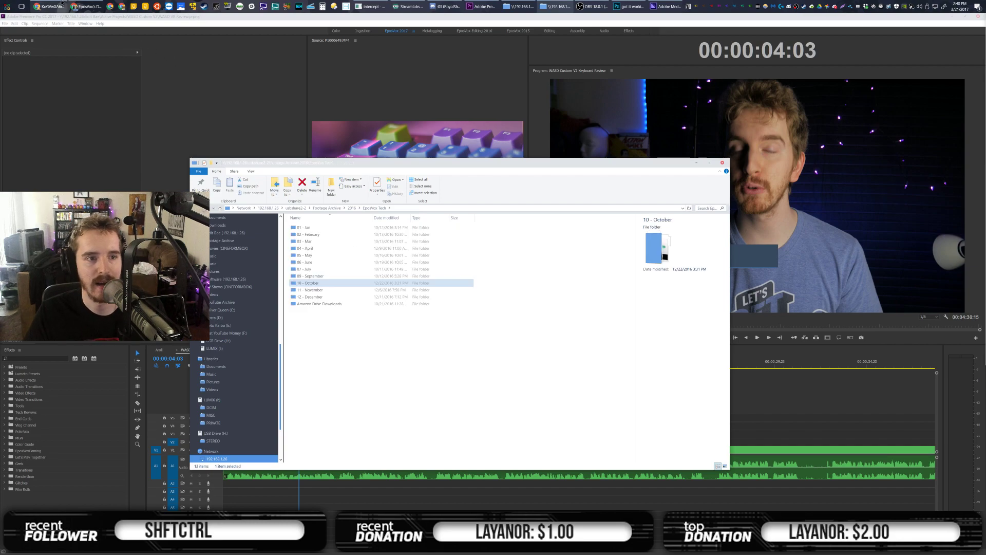
Check the open Chrome window and go back up to the Footage Archive folder in File Explorer
{"action": "left_click", "coordinate": [80, 5]}
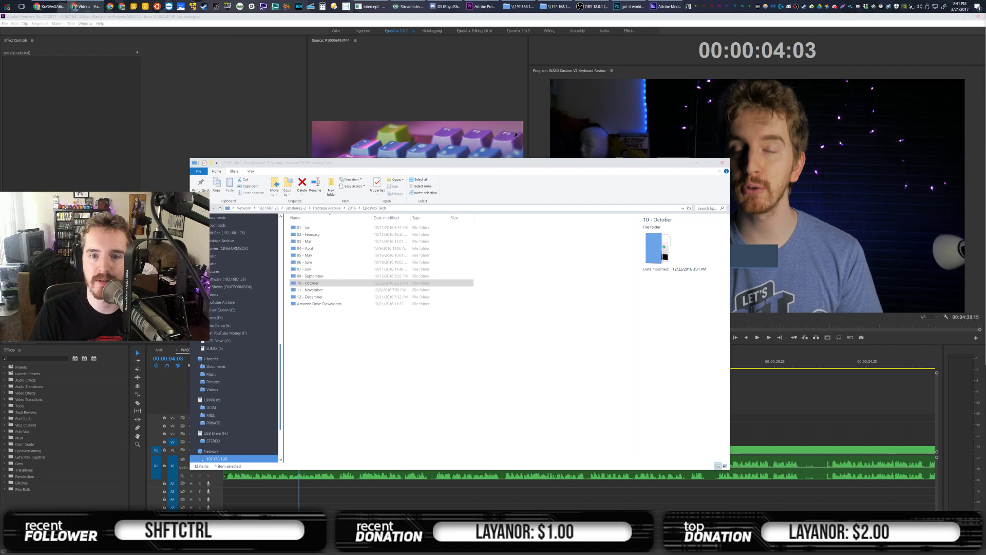
{"action": "left_click", "coordinate": [490, 312]}
{"action": "key", "text": "alt+Left"}
{"action": "key", "text": "alt+Left"}
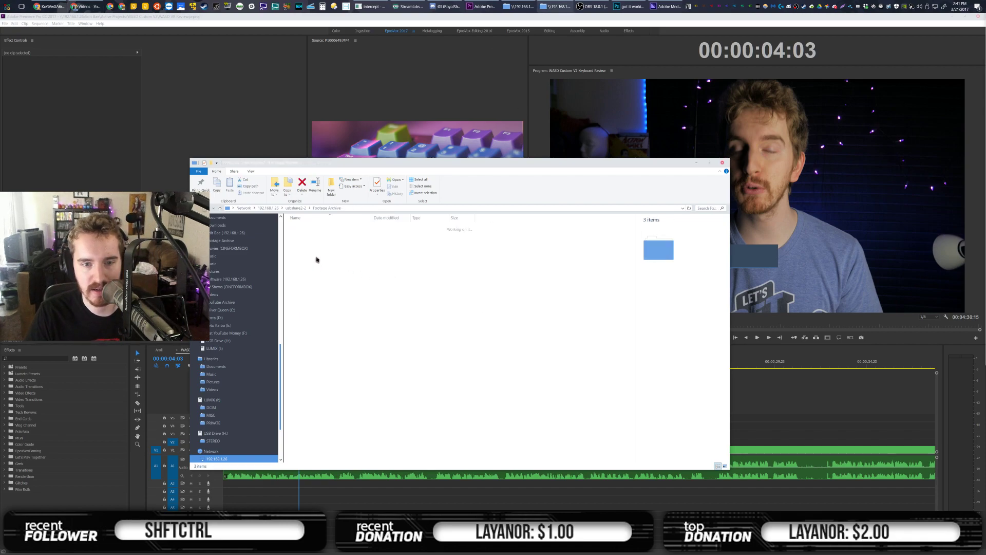
Open the 2015 folder in the Footage Archive and check it for older keyboard footage
{"action": "double_click", "coordinate": [305, 237]}
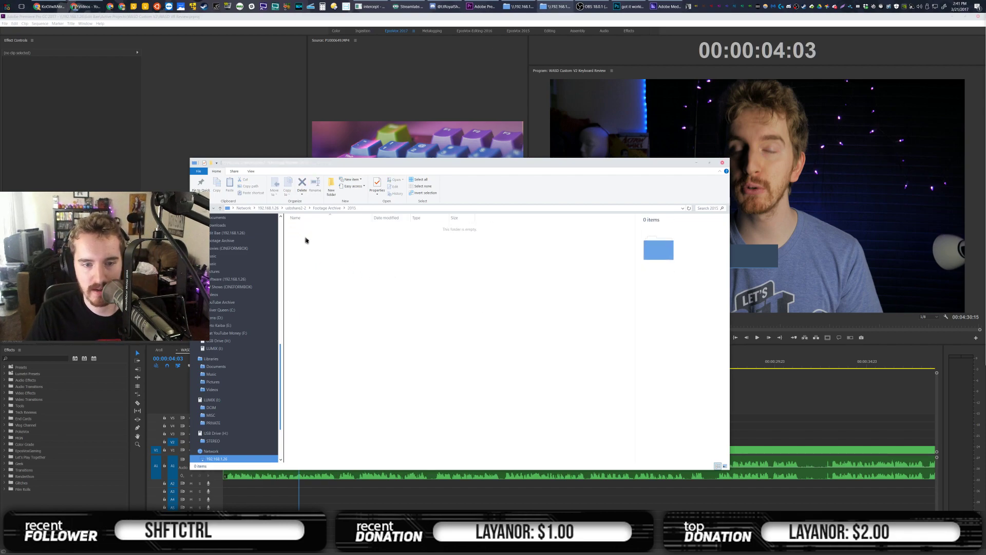
{"action": "left_click_drag", "start_coordinate": [340, 250], "coordinate": [438, 330]}
{"action": "left_click_drag", "start_coordinate": [320, 235], "coordinate": [400, 324]}
{"action": "mouse_move", "coordinate": [348, 284]}
{"action": "left_mouse_down"}
{"action": "mouse_move", "coordinate": [459, 360]}
{"action": "mouse_move", "coordinate": [471, 340]}
{"action": "left_mouse_up"}
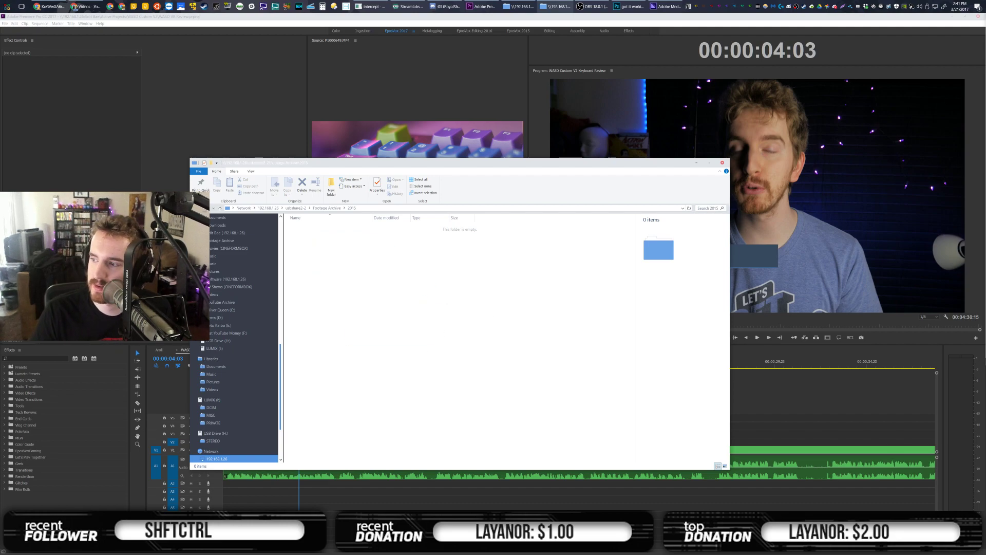
Bring up the YouTube video manager in Chrome and check the WASD CODE Keyboard Review entry
{"action": "left_click_drag", "start_coordinate": [985, 102], "coordinate": [719, 1]}
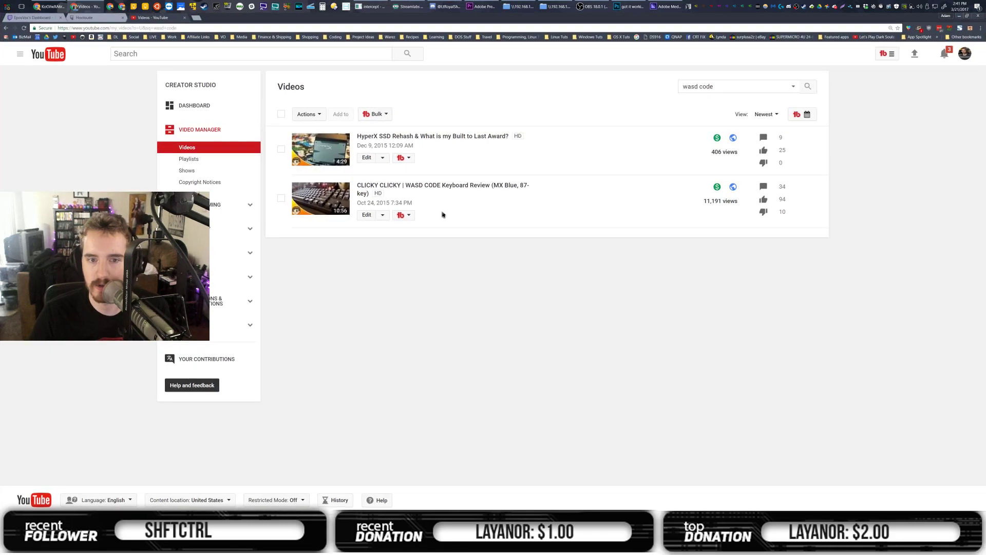
{"action": "right_click", "coordinate": [357, 185]}
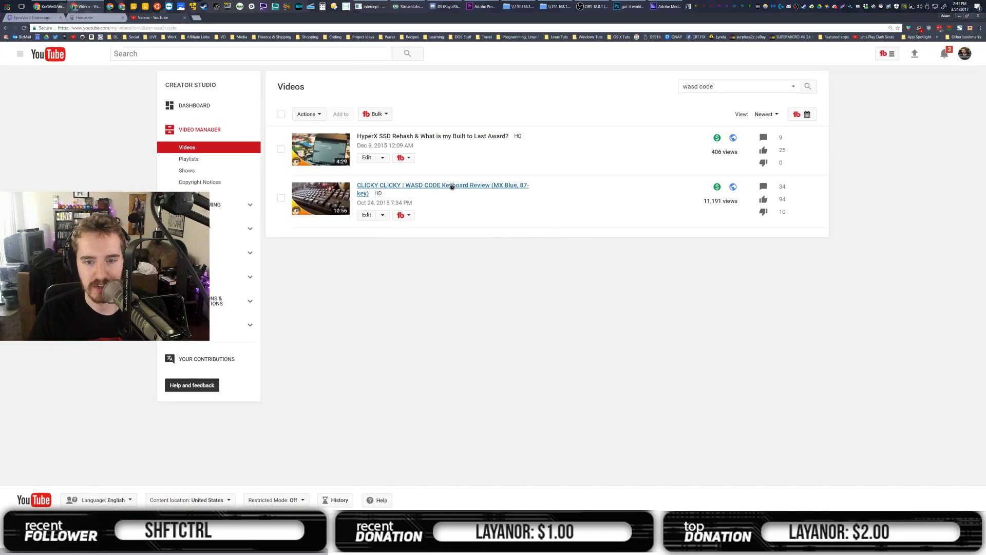
{"action": "right_click", "coordinate": [451, 185]}
In File Explorer, look through the YouTube Archive's 2015 Tech Reviews folder for the earlier WASD CODE keyboard review
{"action": "left_click", "coordinate": [520, 6]}
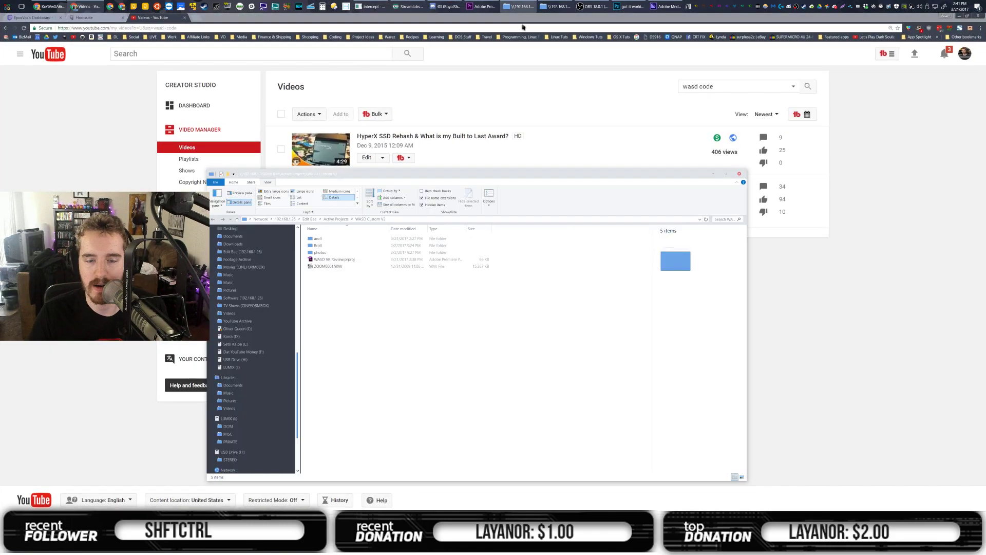
{"action": "left_click", "coordinate": [556, 6]}
{"action": "scroll", "coordinate": [223, 327], "scroll_direction": "up", "scroll_amount": 10}
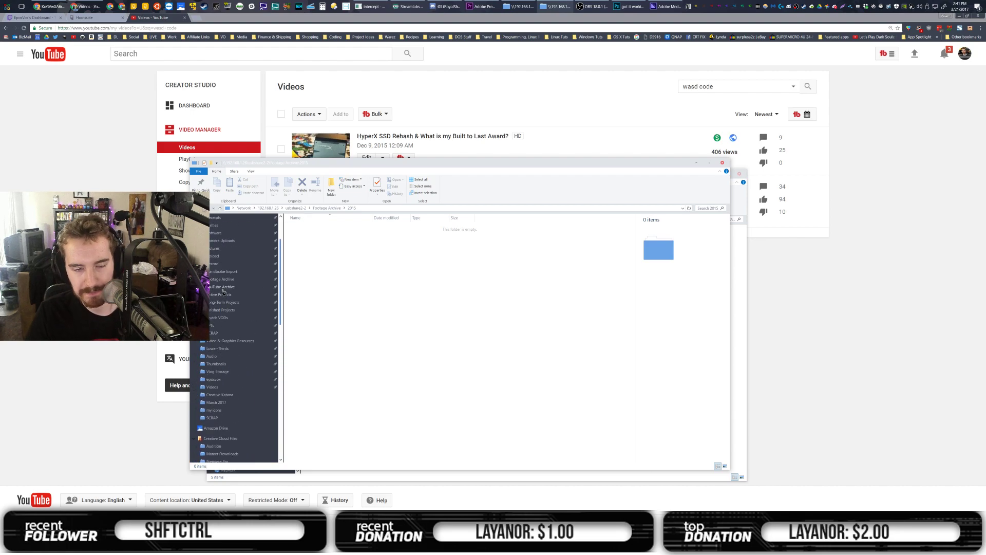
{"action": "left_click", "coordinate": [249, 288]}
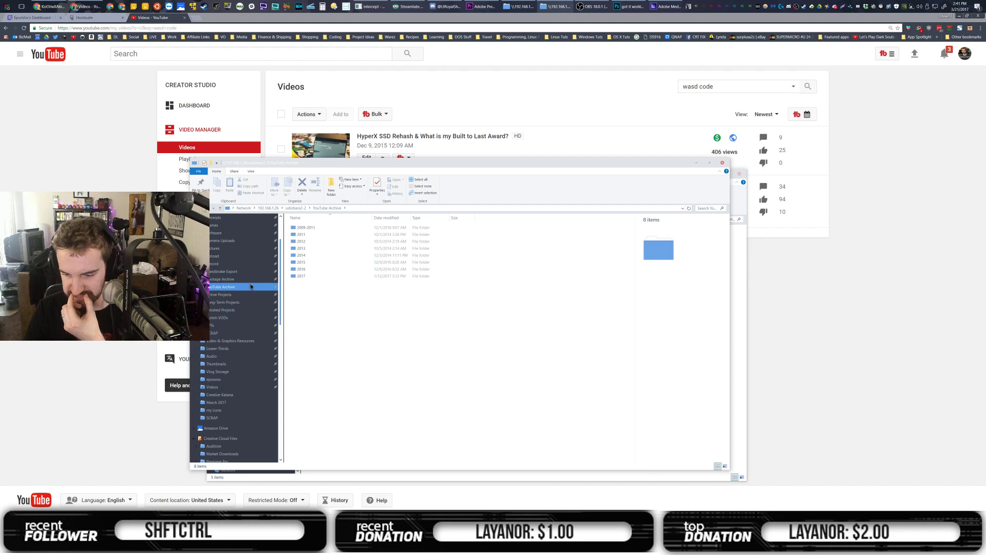
{"action": "left_click", "coordinate": [302, 263]}
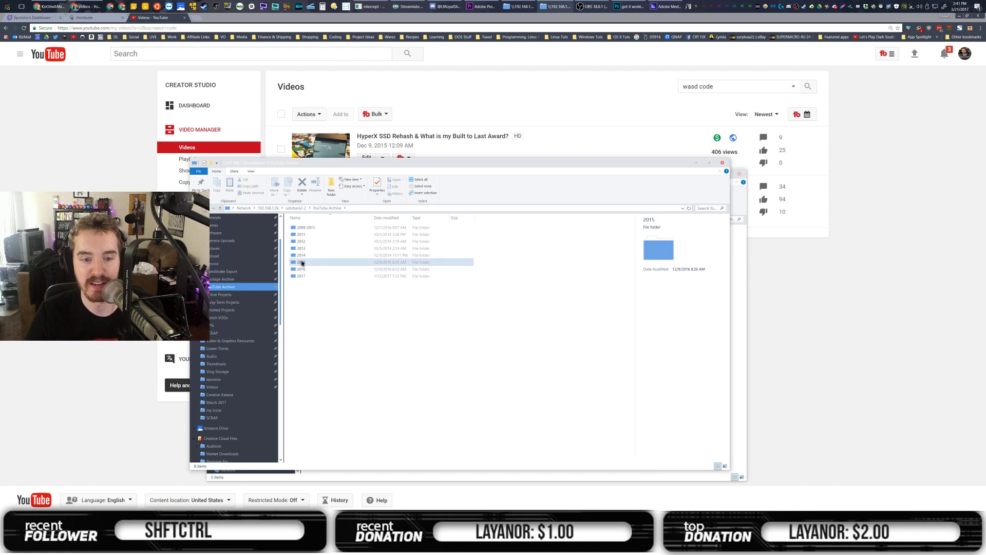
{"action": "double_click", "coordinate": [301, 263]}
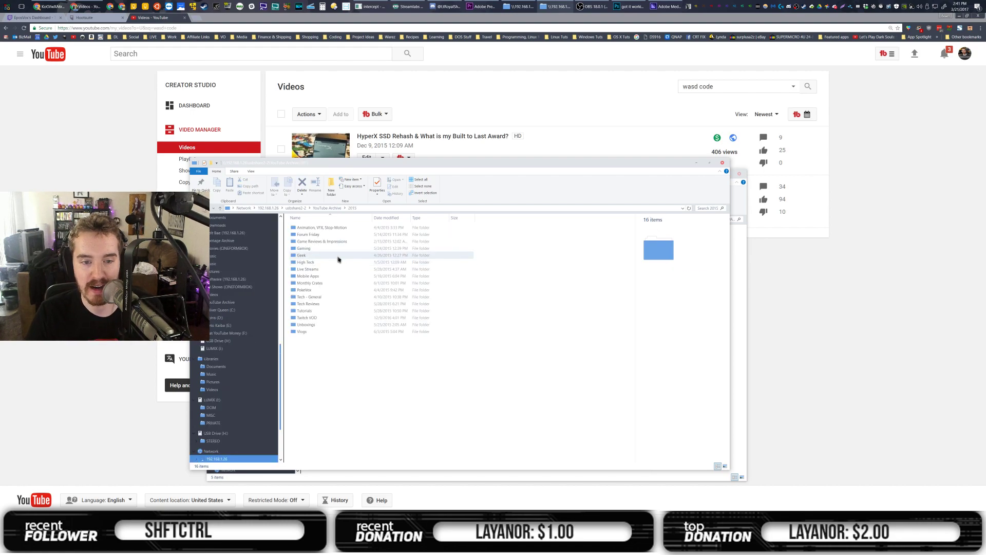
{"action": "double_click", "coordinate": [313, 303]}
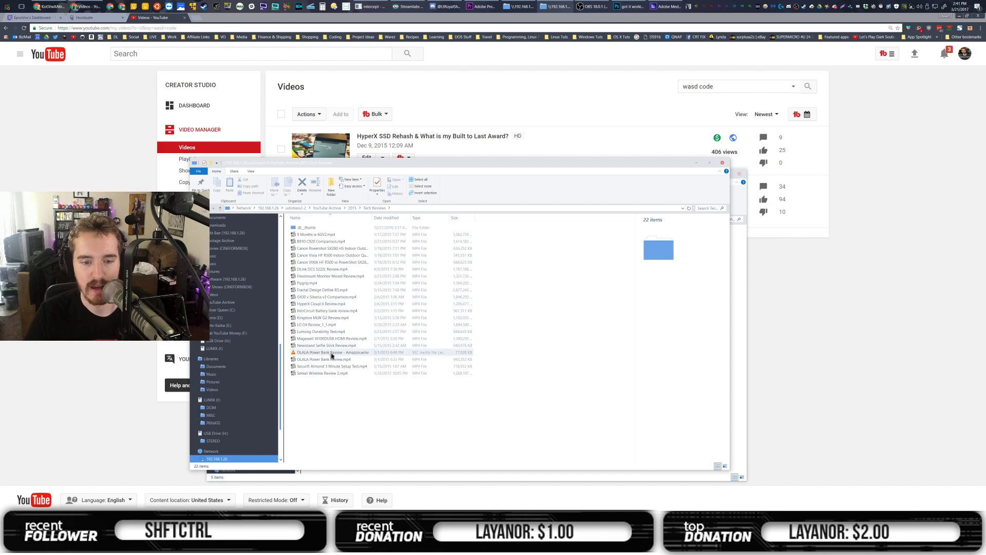
Launch JDownloader 2, copy the link address of the "CLICKY CLICKY | WASD CODE Keyboard Review" video, and show the LinkGrabber
{"action": "left_click", "coordinate": [486, 90]}
{"action": "key", "text": "super"}
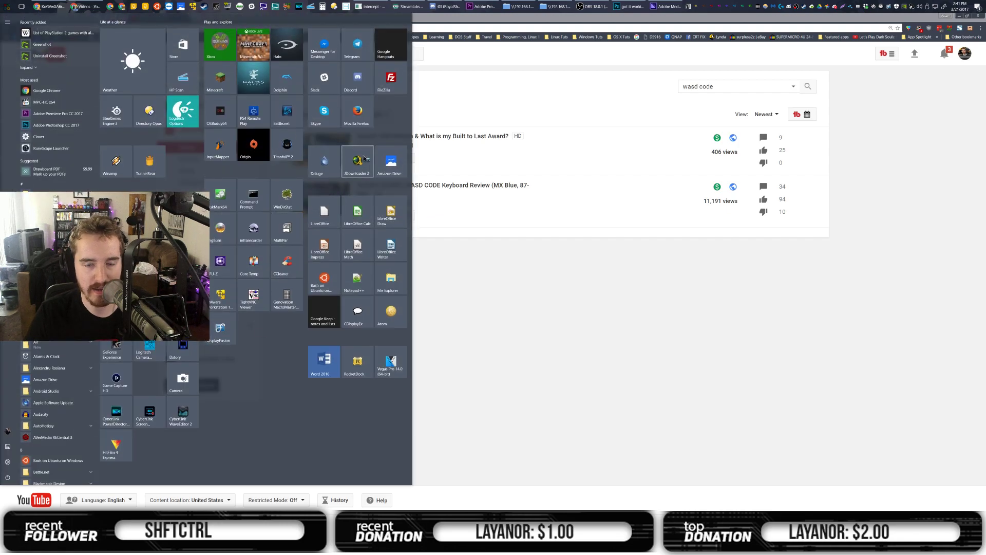
{"action": "left_click", "coordinate": [465, 165]}
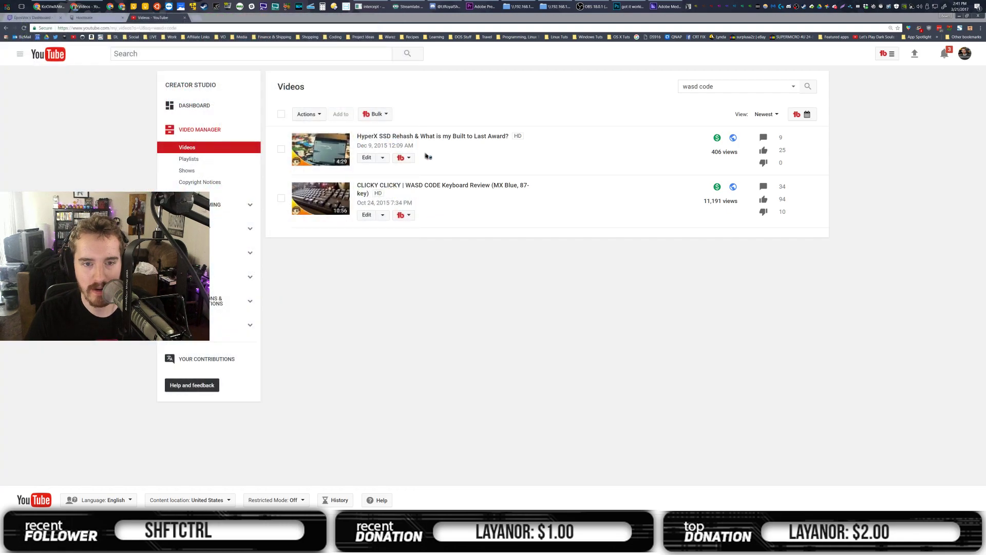
{"action": "right_click", "coordinate": [474, 190]}
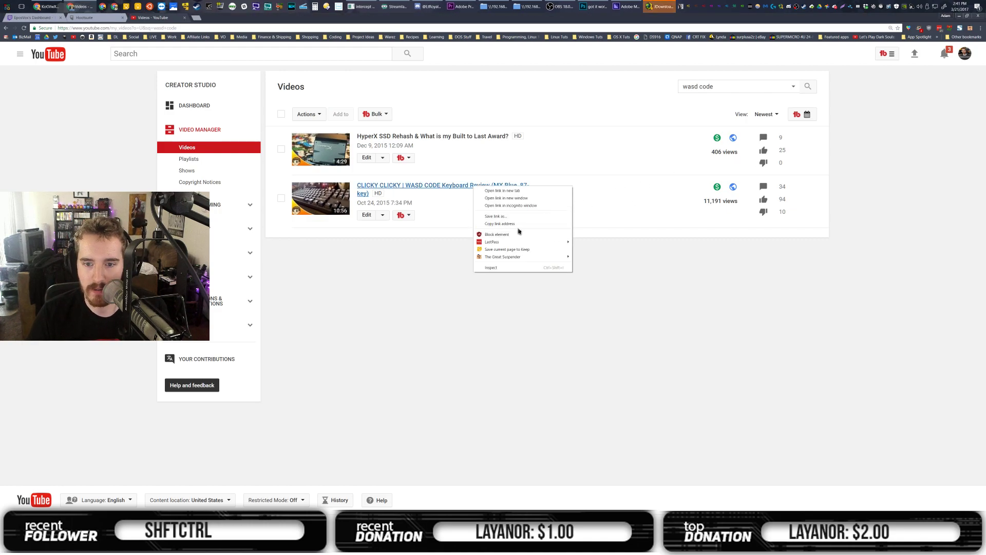
{"action": "left_click", "coordinate": [516, 224]}
{"action": "left_click", "coordinate": [659, 7]}
{"action": "left_click", "coordinate": [287, 203]}
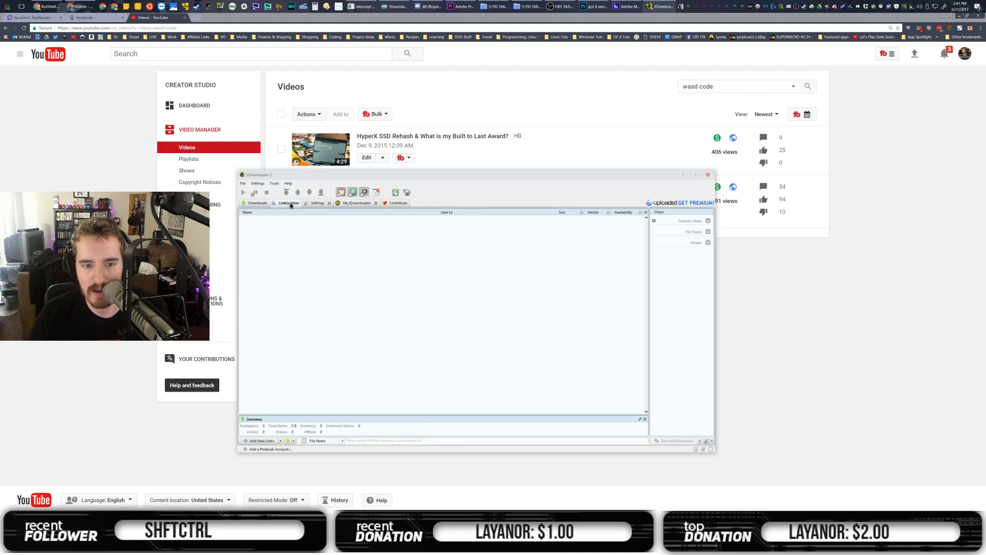
Check the YouTube notifications and move the Chrome window off this display
{"action": "left_click", "coordinate": [944, 54]}
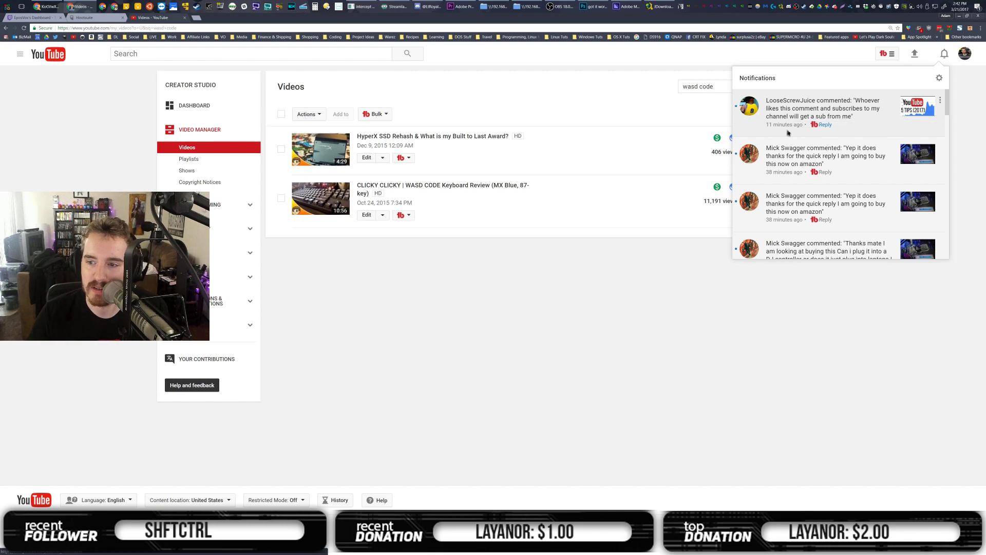
{"action": "left_click", "coordinate": [654, 91]}
{"action": "left_click_drag", "start_coordinate": [830, 22], "coordinate": [985, 91]}
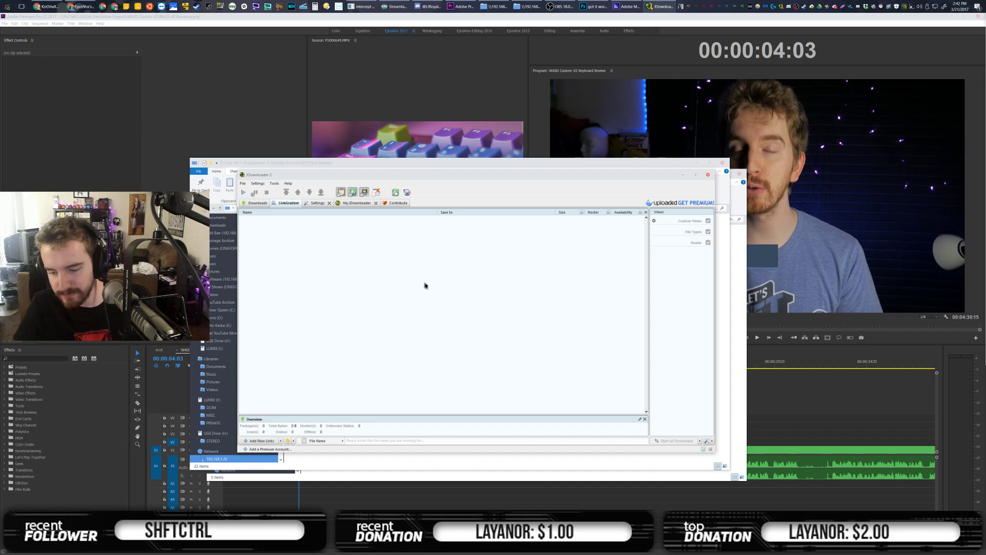
Delete the audio, image, description and subtitle links of the WASD CODE review from LinkGrabber and download only the 1080p MP4 video
{"action": "left_click_drag", "start_coordinate": [513, 176], "coordinate": [497, 201]}
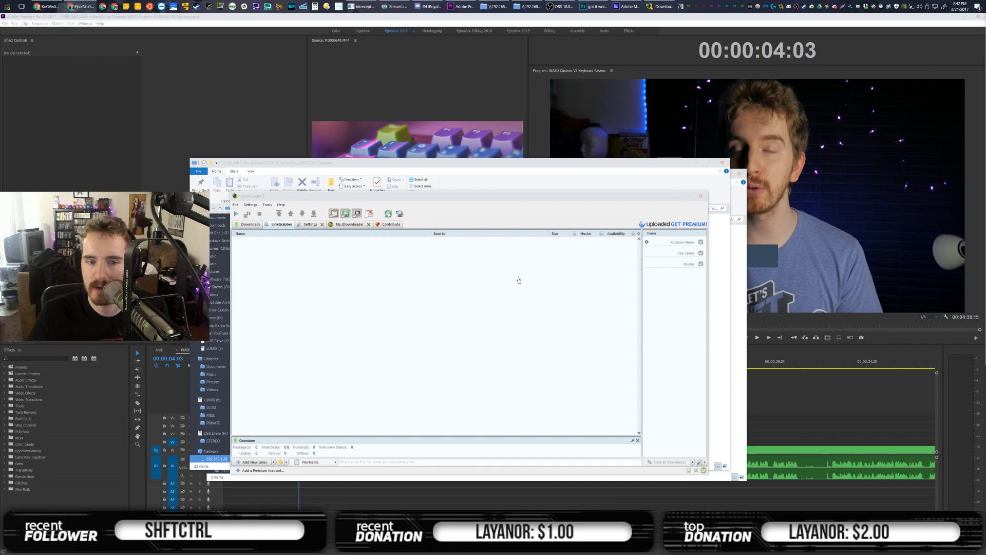
{"action": "left_click", "coordinate": [343, 303]}
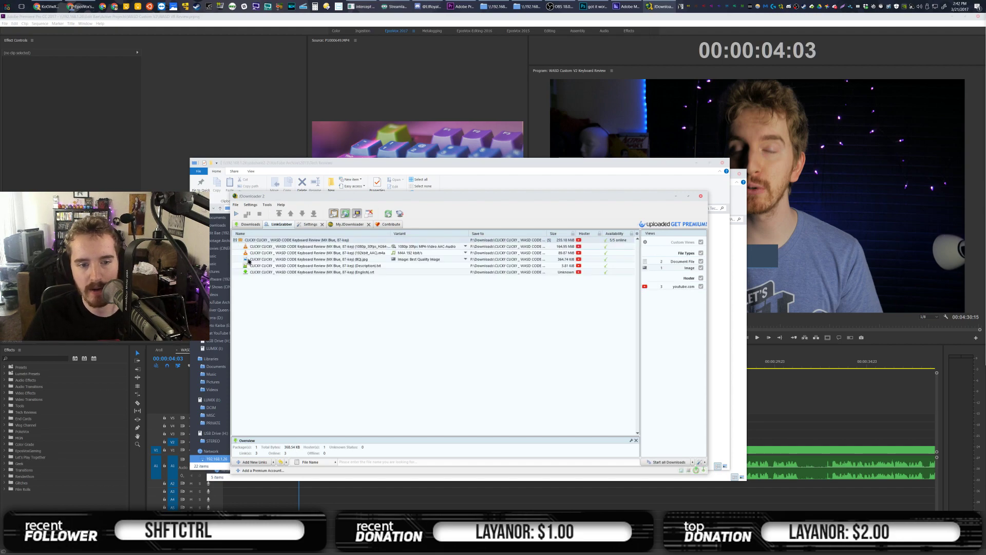
{"action": "left_click", "coordinate": [354, 273]}
{"action": "key", "text": "shift+Up"}
{"action": "key", "text": "shift+Up"}
{"action": "key", "text": "shift+Up"}
{"action": "key", "text": "shift+Up"}
{"action": "key", "text": "shift+Down"}
{"action": "key", "text": "Delete"}
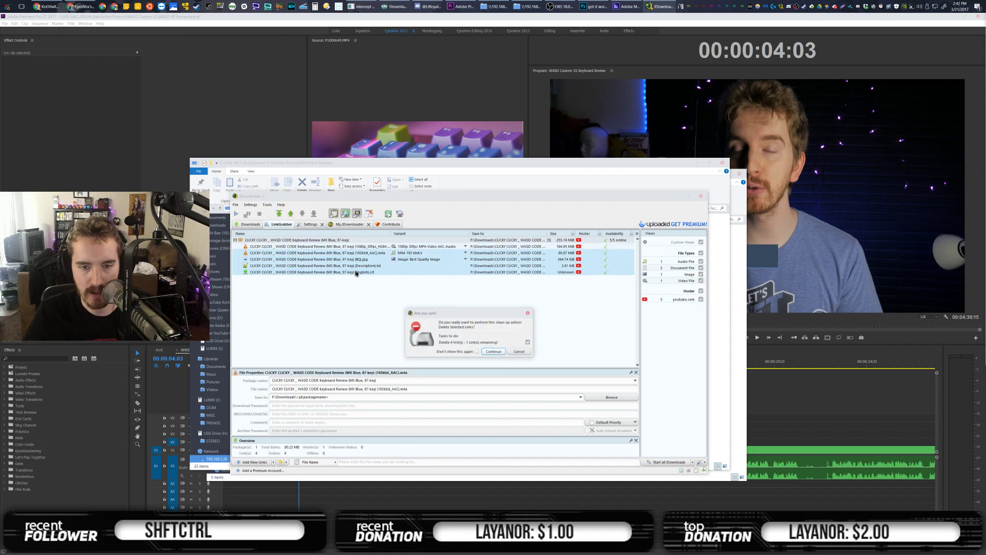
{"action": "key", "text": "Return"}
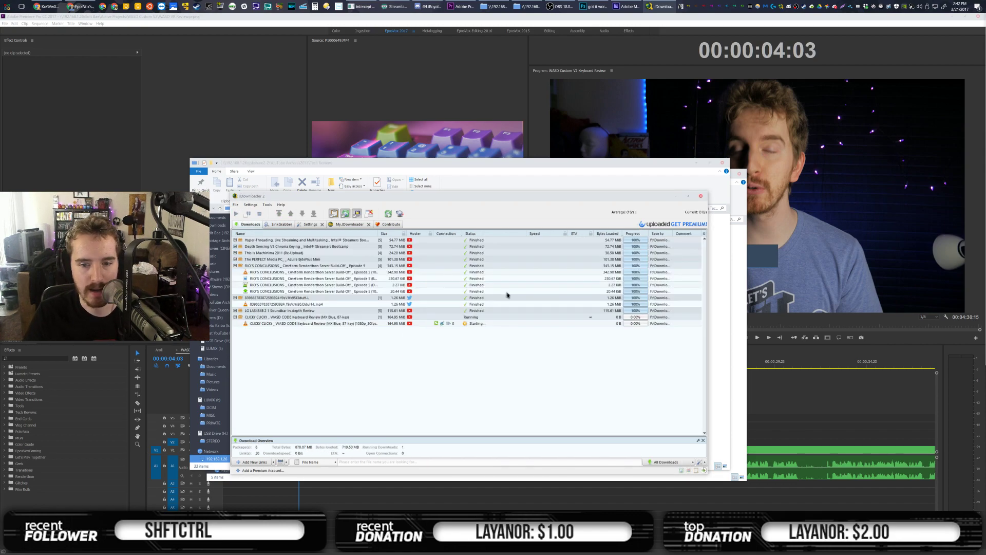
Switch back to Premiere Pro, play the sequence through to 00:00:05:02 and save the project
{"action": "key", "text": "alt+Tab"}
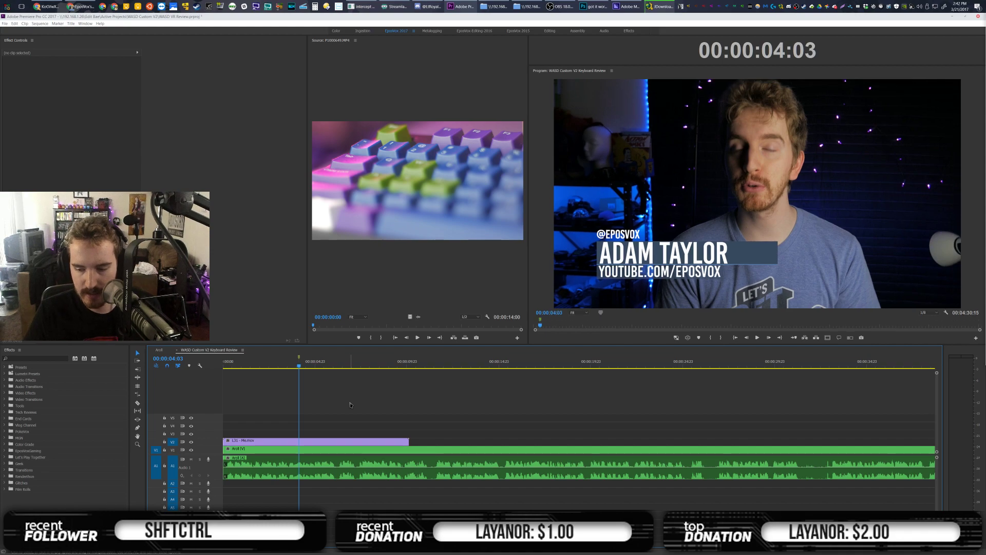
{"action": "key", "text": "space"}
{"action": "key", "text": "space"}
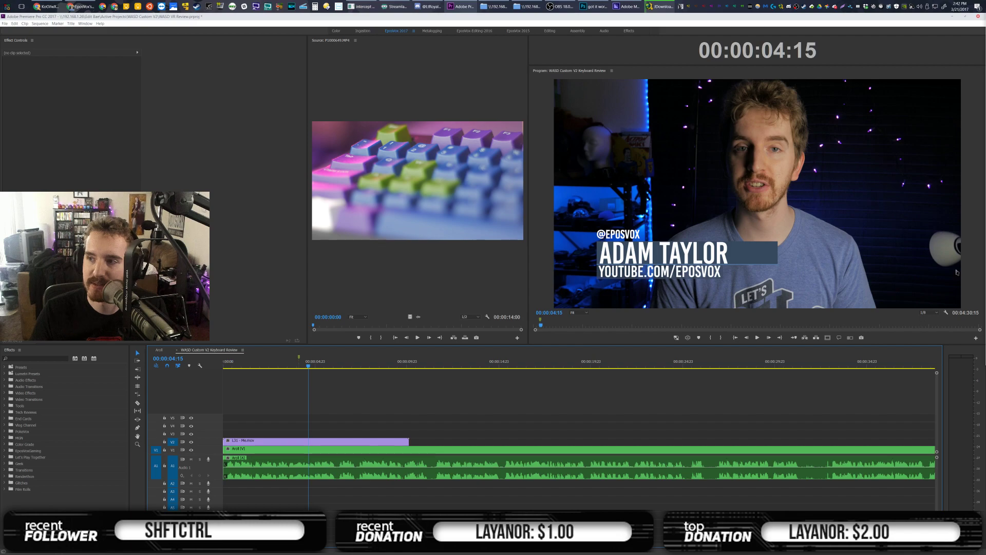
{"action": "key", "text": "alt+Tab"}
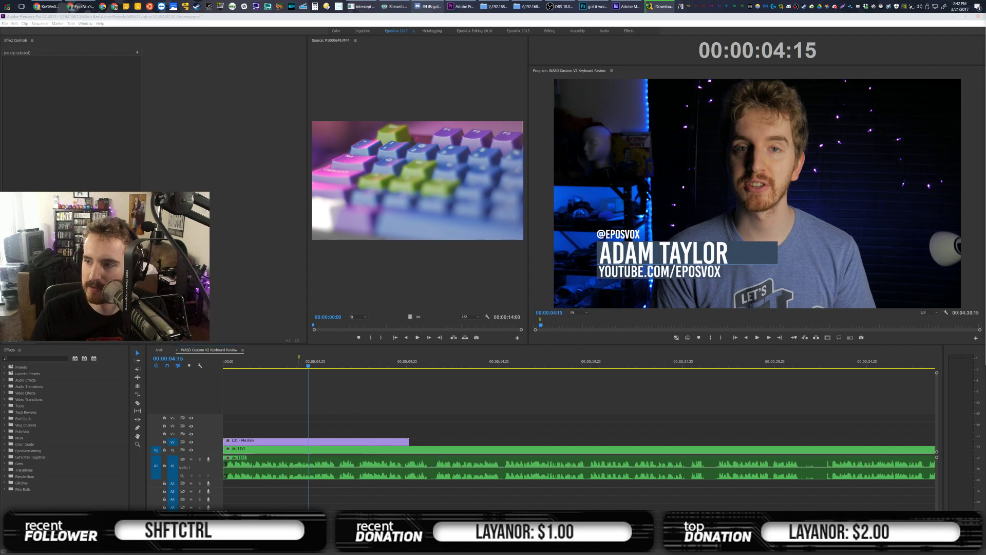
{"action": "key", "text": "alt+Tab"}
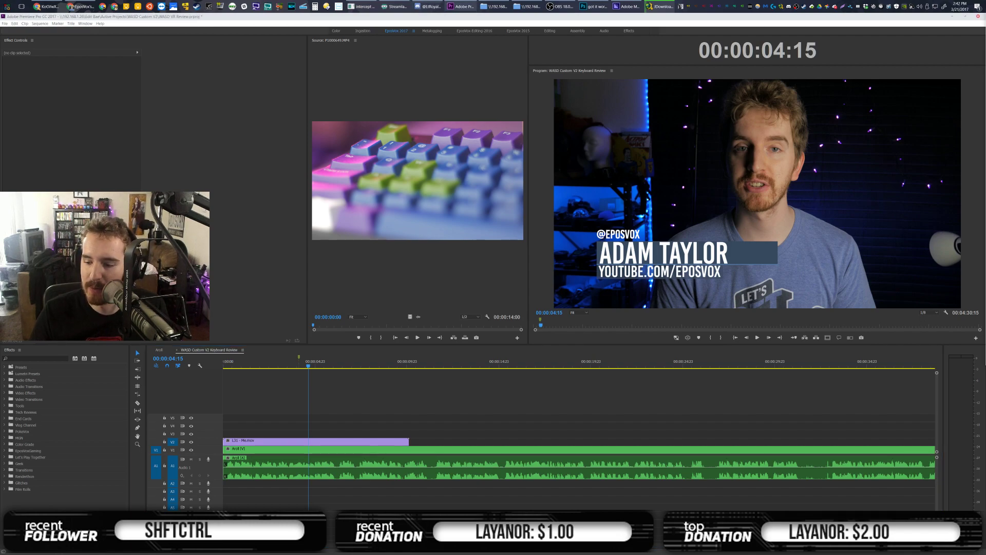
{"action": "left_click", "coordinate": [547, 378]}
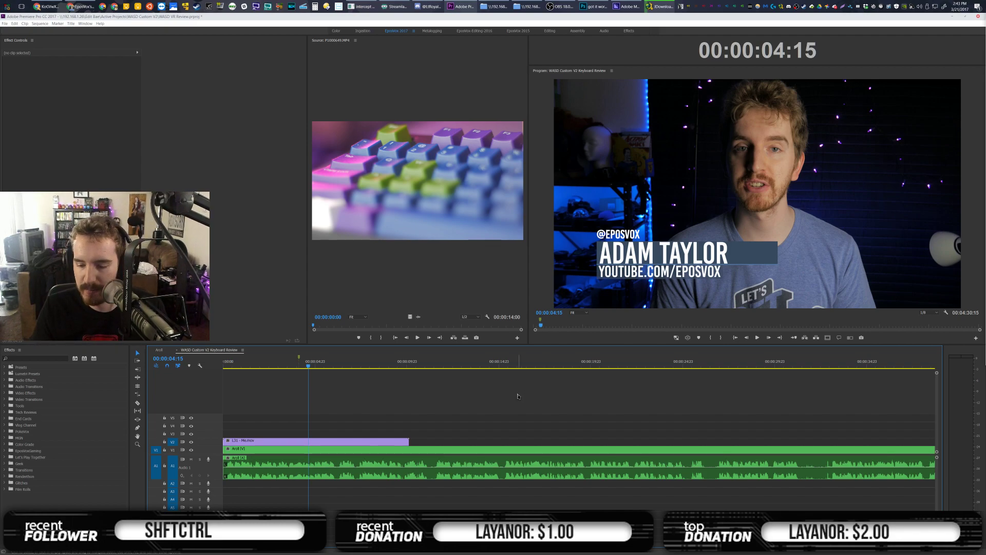
{"action": "key", "text": "space"}
{"action": "key", "text": "space"}
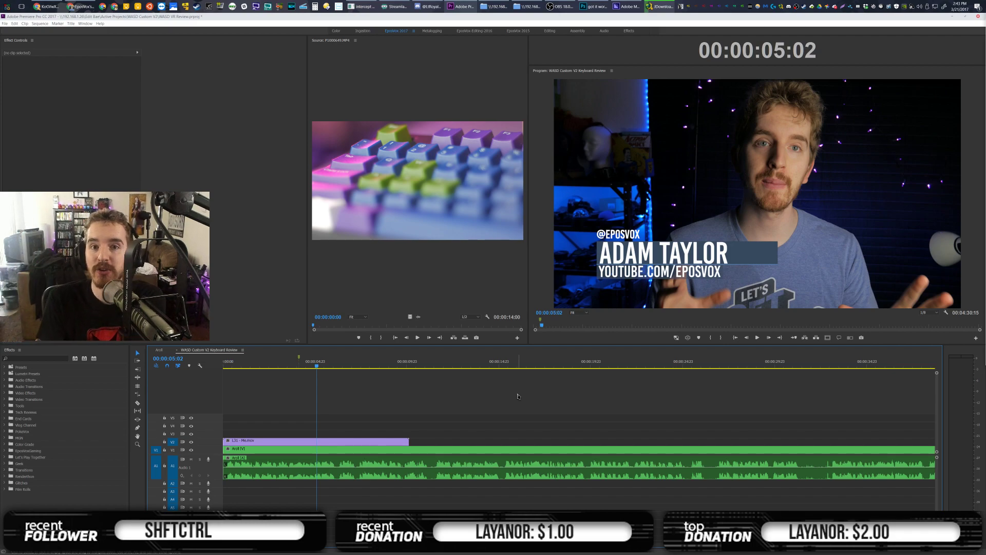
{"action": "key", "text": "ctrl+s"}
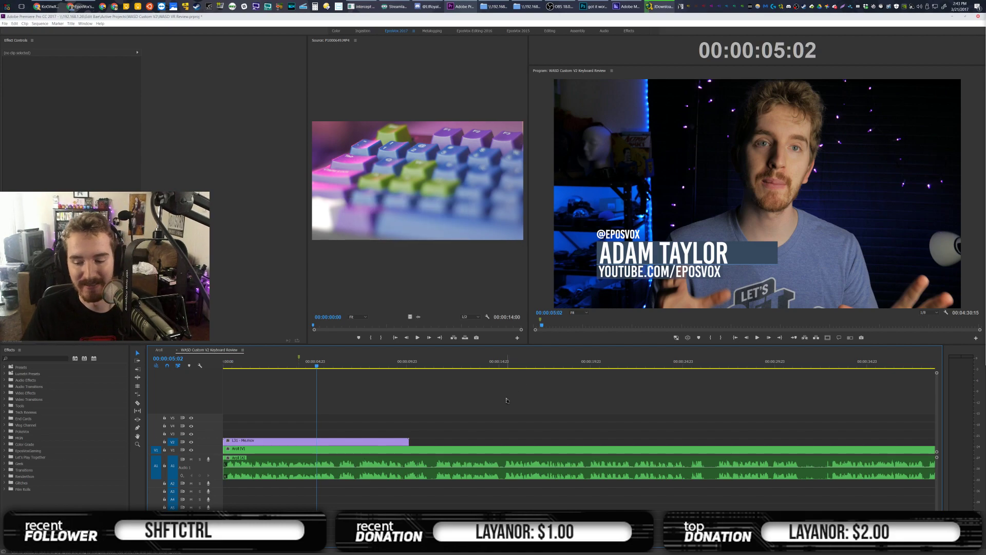
Continue playing the A-roll and add a sequence marker at 00:00:17:20
{"action": "key", "text": "space"}
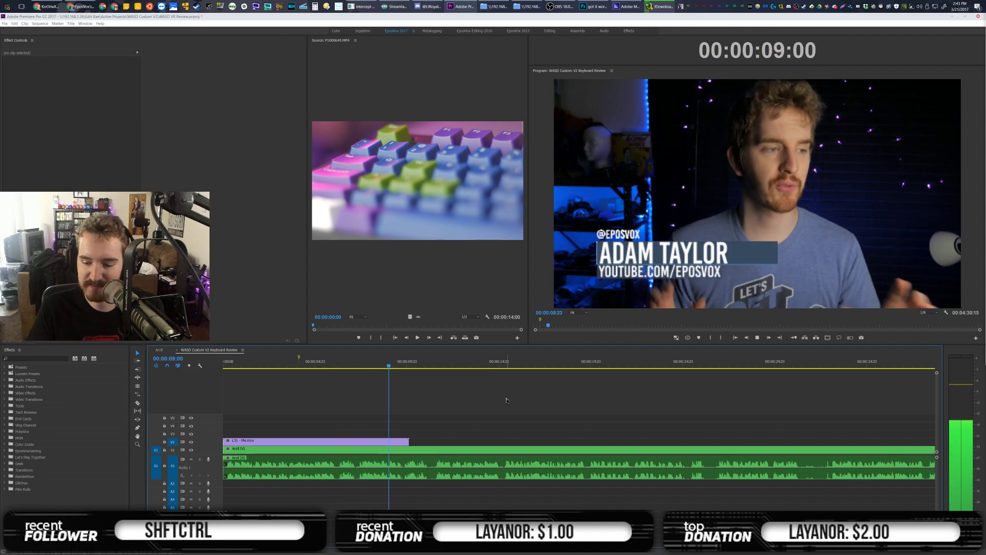
{"action": "scroll", "coordinate": [428, 419], "scroll_direction": "down", "scroll_amount": 3}
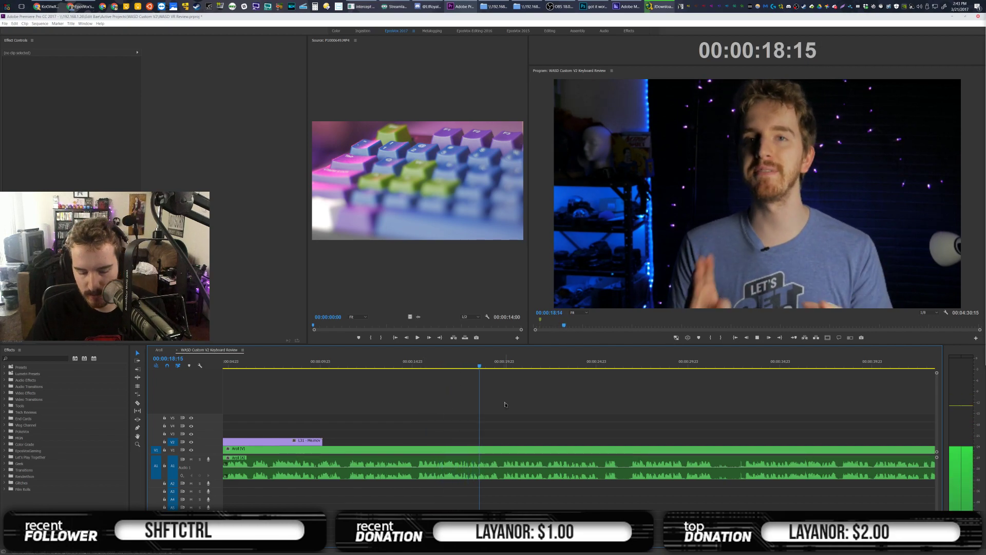
{"action": "left_click", "coordinate": [465, 366]}
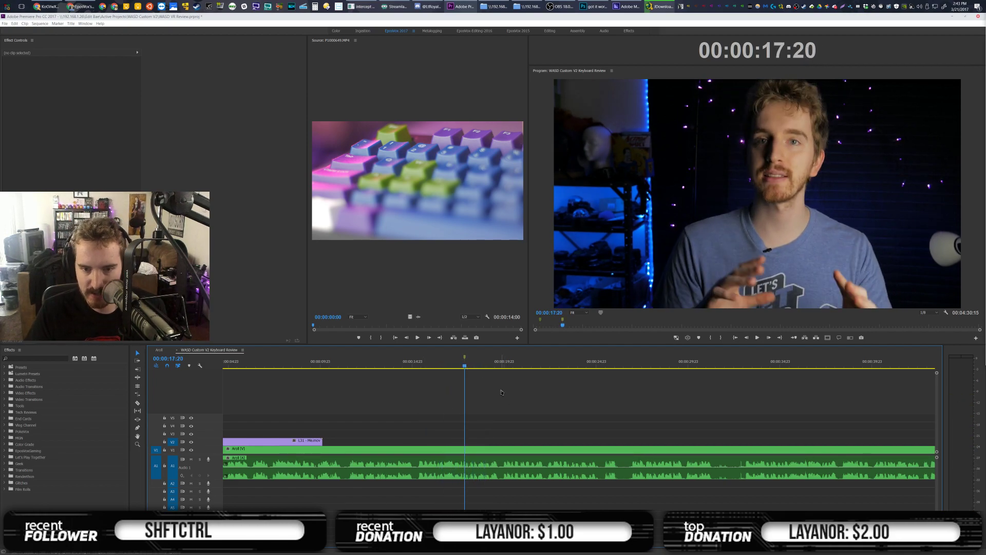
Play on from about 00:00:20, then razor out the short pause in the nested A-roll at about 00:00:26 and delete it
{"action": "left_click", "coordinate": [502, 364]}
{"action": "key", "text": "space"}
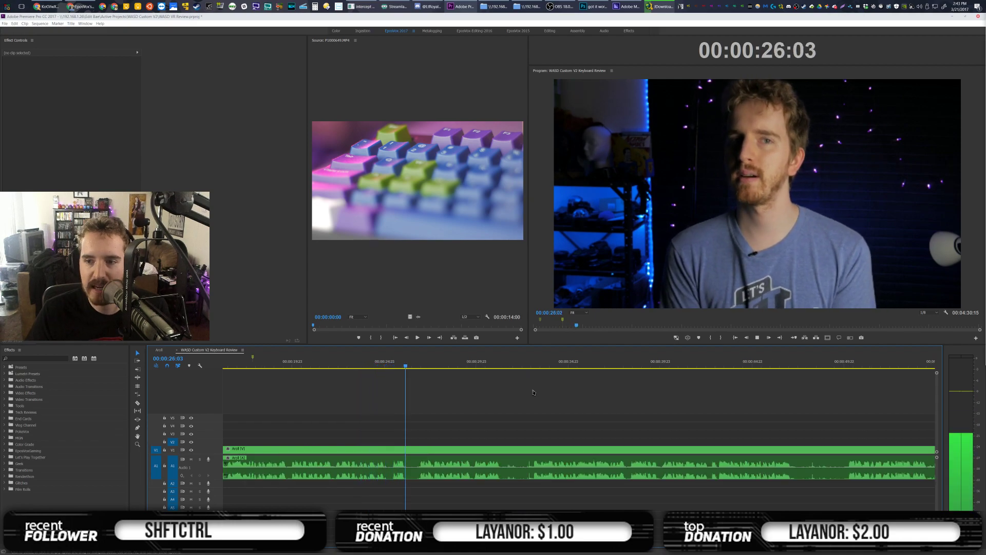
{"action": "key", "text": "c"}
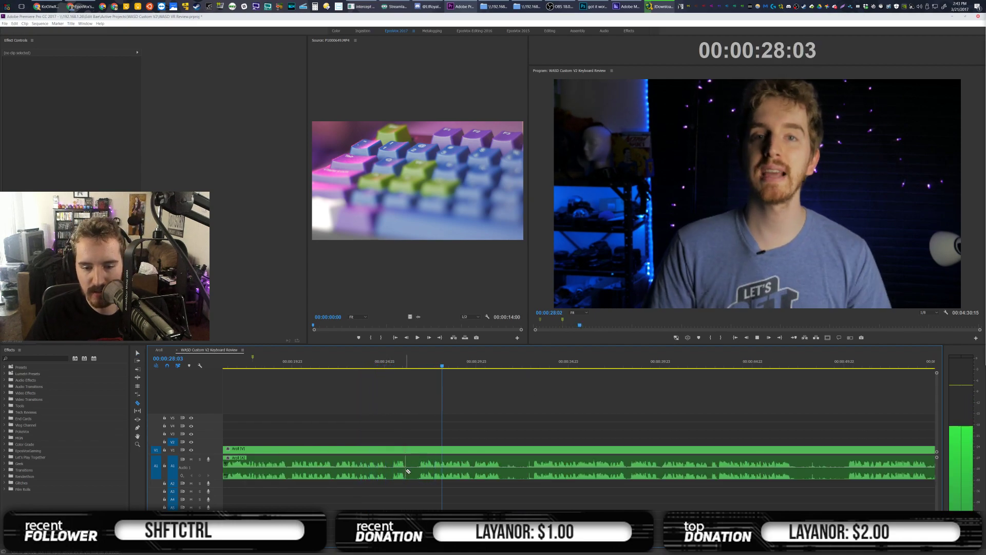
{"action": "left_click", "coordinate": [408, 470]}
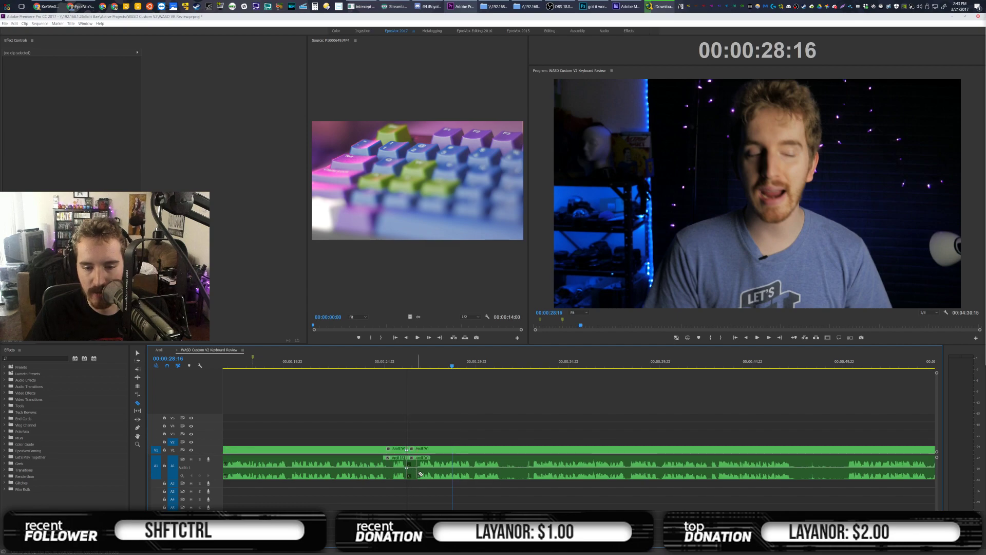
{"action": "left_click", "coordinate": [420, 468]}
{"action": "key", "text": "v"}
{"action": "left_click", "coordinate": [415, 469]}
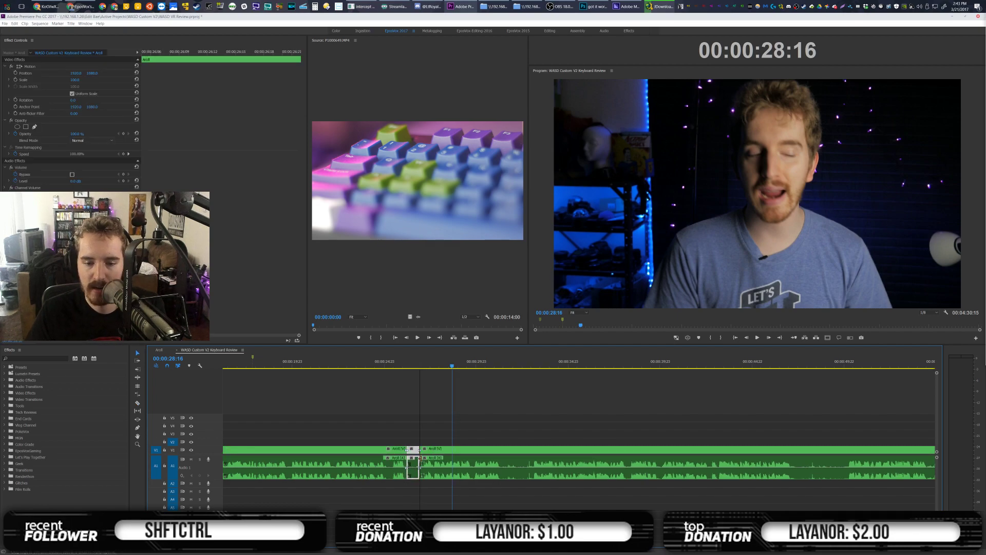
{"action": "key", "text": "Delete"}
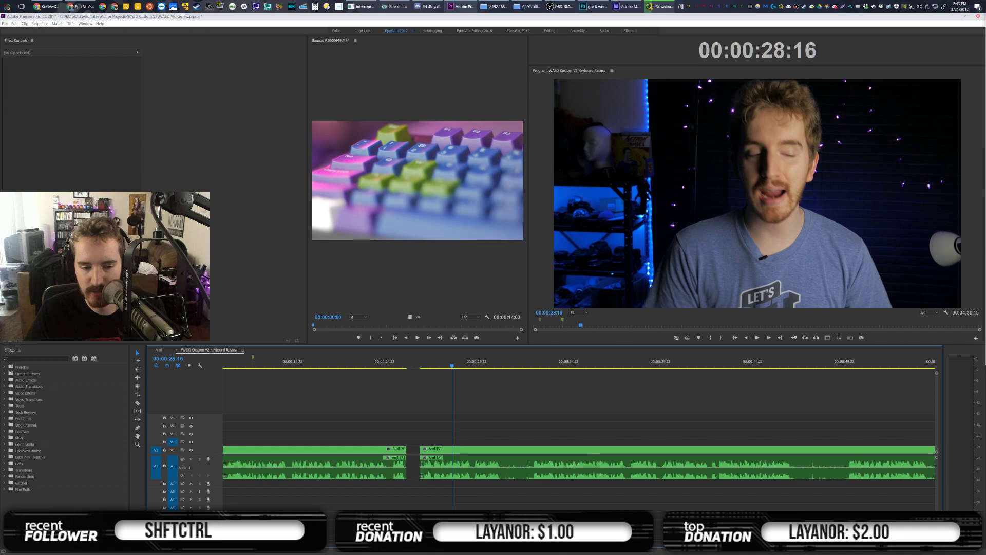
Move the long second A-roll clip more than two minutes later in the sequence to open a gap behind the first A-roll clip
{"action": "key", "text": "minus"}
{"action": "key", "text": "minus"}
{"action": "key", "text": "minus"}
{"action": "key", "text": "minus"}
{"action": "key", "text": "minus"}
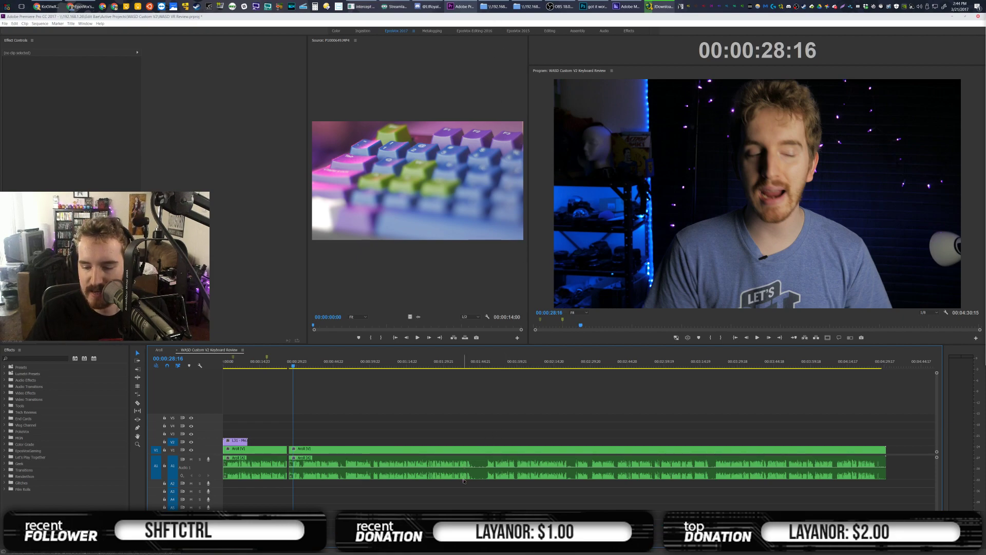
{"action": "key", "text": "minus"}
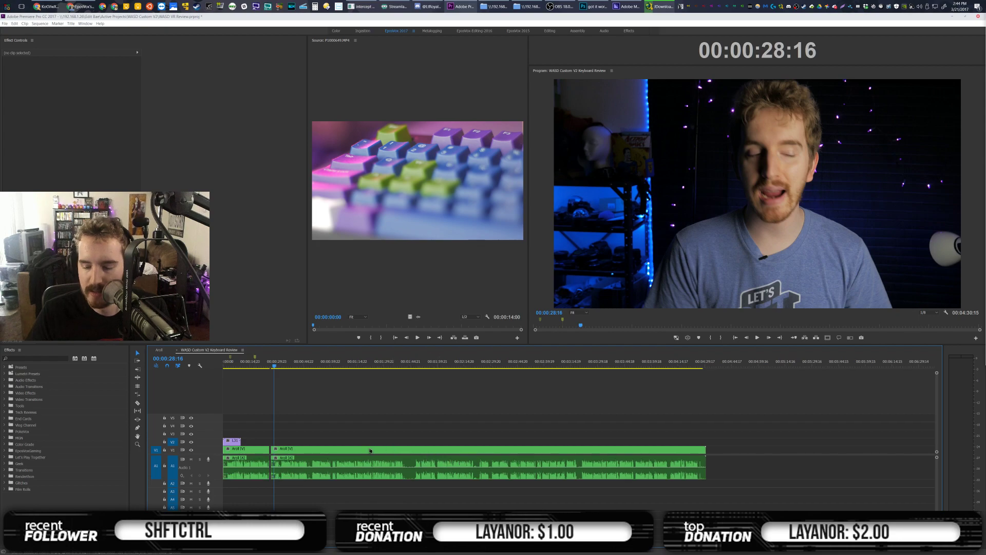
{"action": "left_click_drag", "start_coordinate": [306, 457], "coordinate": [552, 457]}
{"action": "left_click", "coordinate": [436, 430]}
Paste the glitch intro clip into the gap at 00:00:45:03 and shift it toward the first A-roll clip, with its audio on A2
{"action": "left_click", "coordinate": [304, 363]}
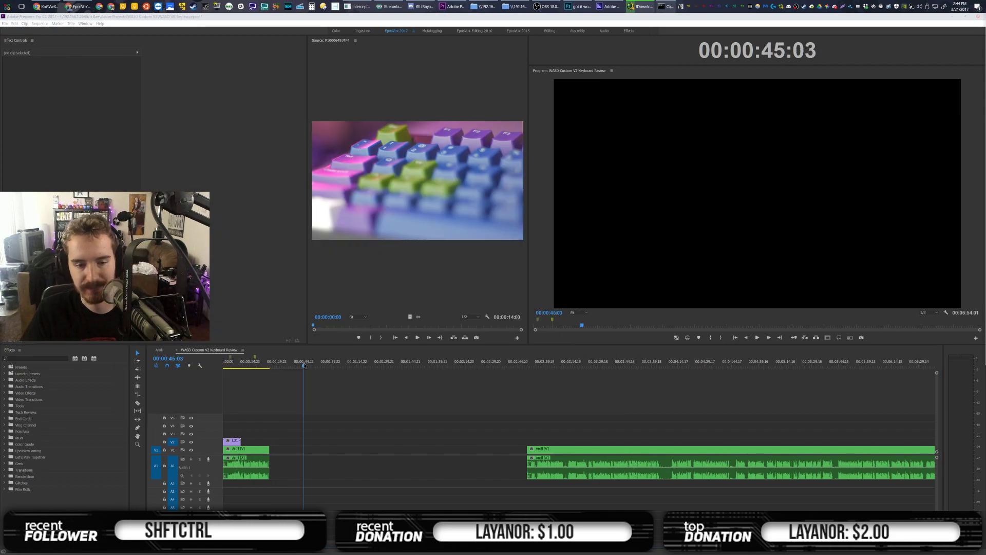
{"action": "key", "text": "ctrl+v"}
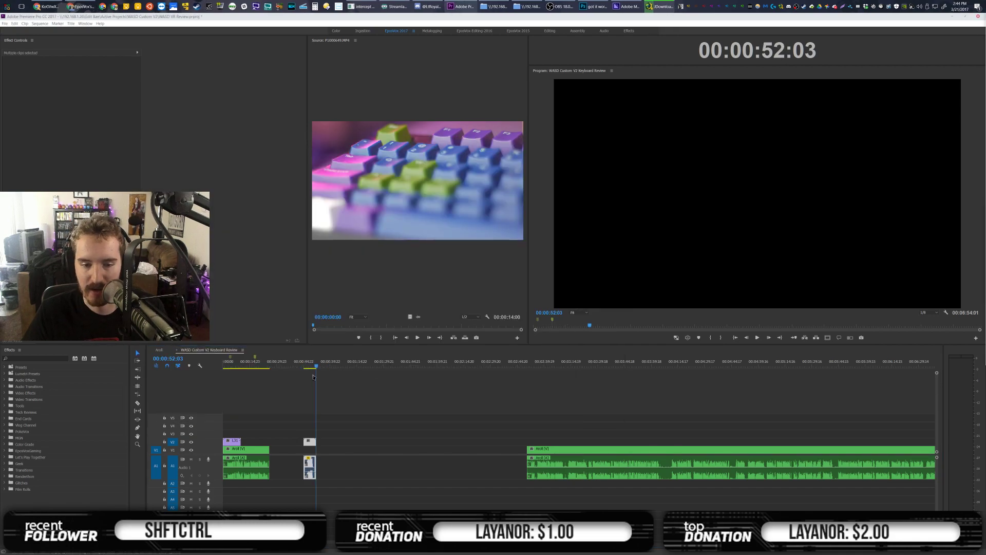
{"action": "left_click_drag", "start_coordinate": [311, 440], "coordinate": [278, 481]}
{"action": "left_click", "coordinate": [283, 392]}
{"action": "left_click_drag", "start_coordinate": [279, 441], "coordinate": [275, 441]}
{"action": "key", "text": "ctrl+z"}
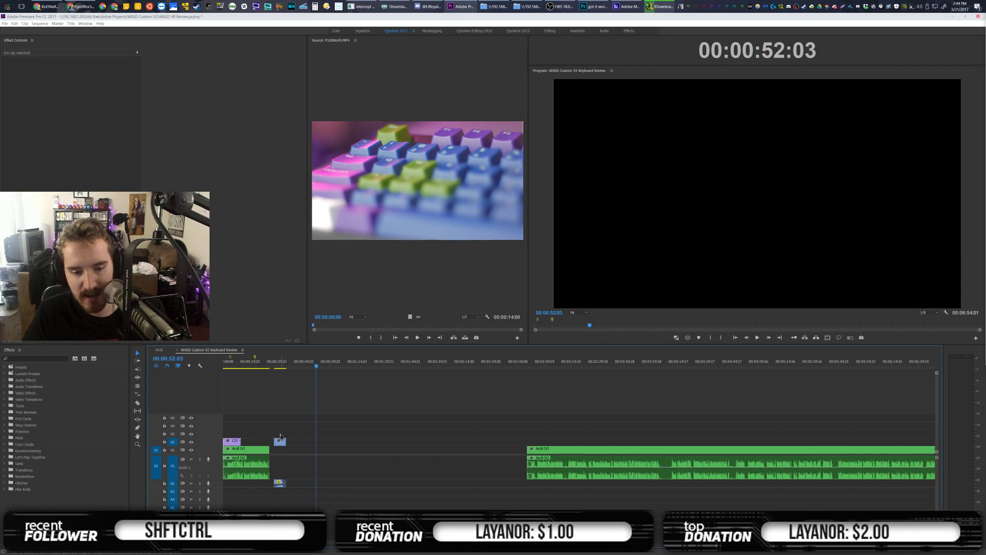
Butt the glitch intro against the end of the first A-roll clip and move the remaining A-roll directly behind the intro
{"action": "left_click", "coordinate": [281, 441]}
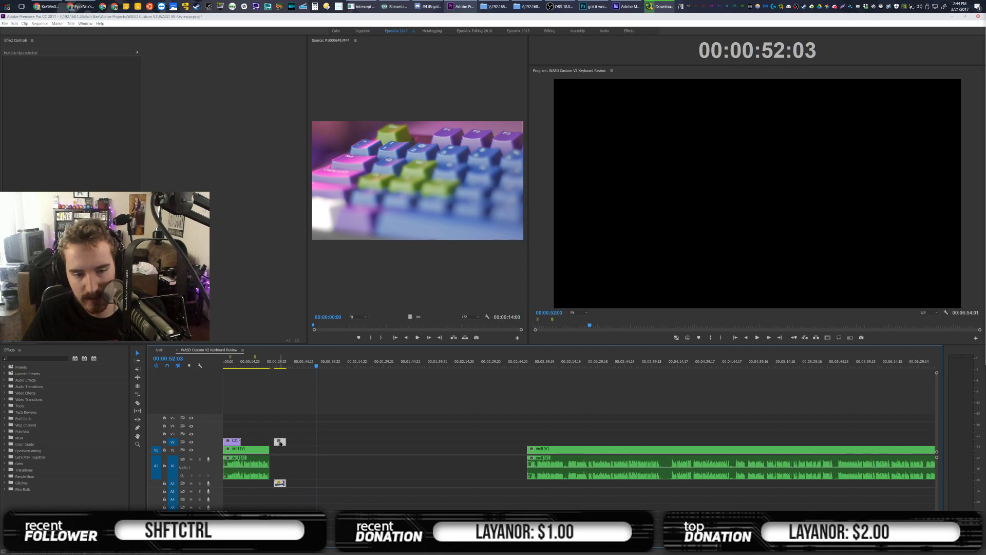
{"action": "left_click_drag", "start_coordinate": [280, 443], "coordinate": [275, 443]}
{"action": "left_click", "coordinate": [321, 434]}
{"action": "left_click_drag", "start_coordinate": [575, 449], "coordinate": [331, 449]}
Play the sequence from 00:00:27:12 through the glitch intro into the A-roll, stopping at 00:00:35:08
{"action": "left_click", "coordinate": [273, 361]}
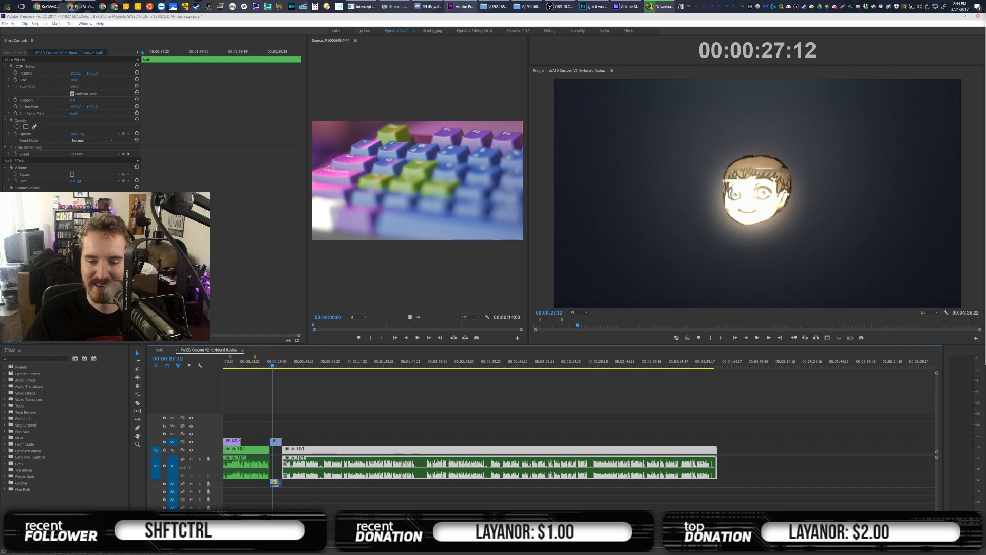
{"action": "key", "text": "equal"}
{"action": "key", "text": "equal"}
{"action": "key", "text": "equal"}
{"action": "key", "text": "equal"}
{"action": "key", "text": "equal"}
{"action": "key", "text": "equal"}
{"action": "key", "text": "equal"}
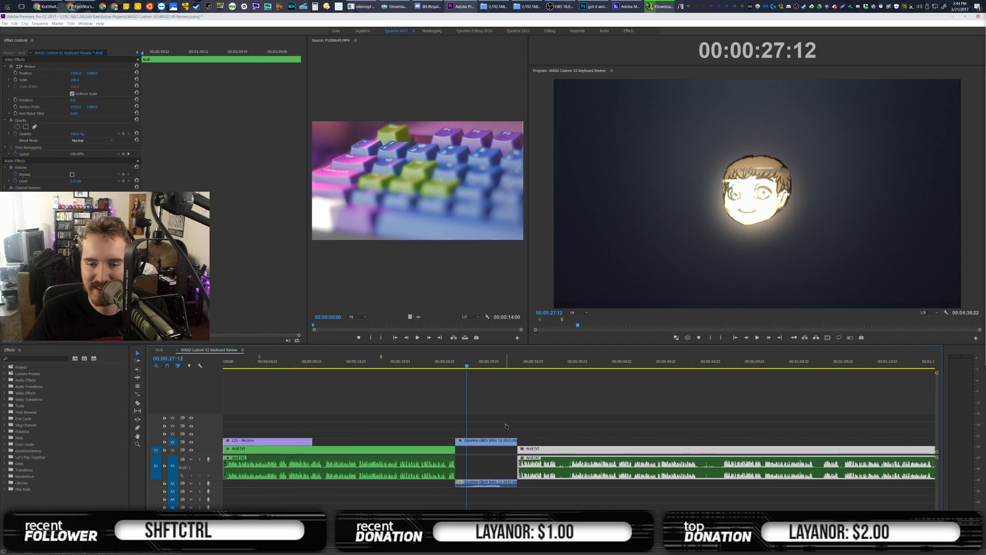
{"action": "left_click", "coordinate": [453, 427]}
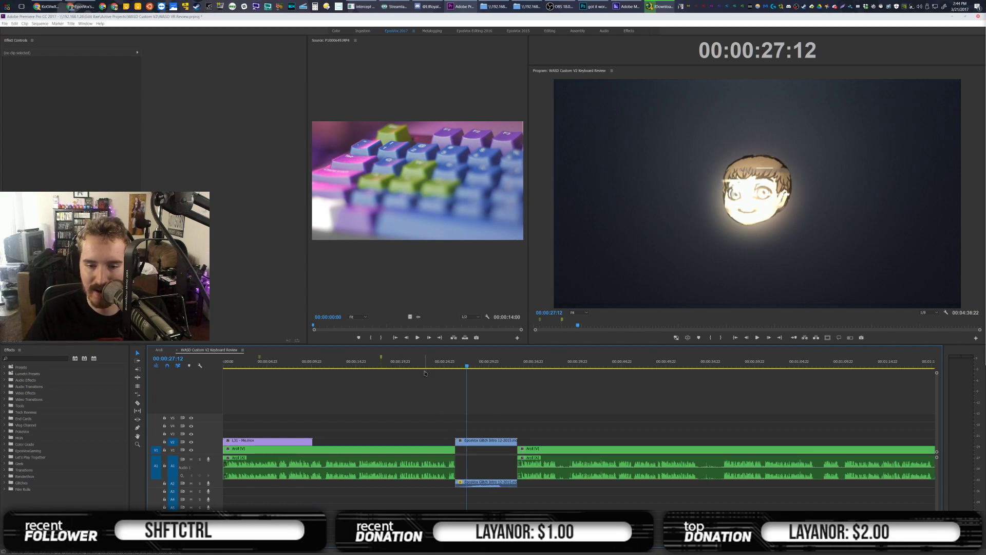
{"action": "key", "text": "space"}
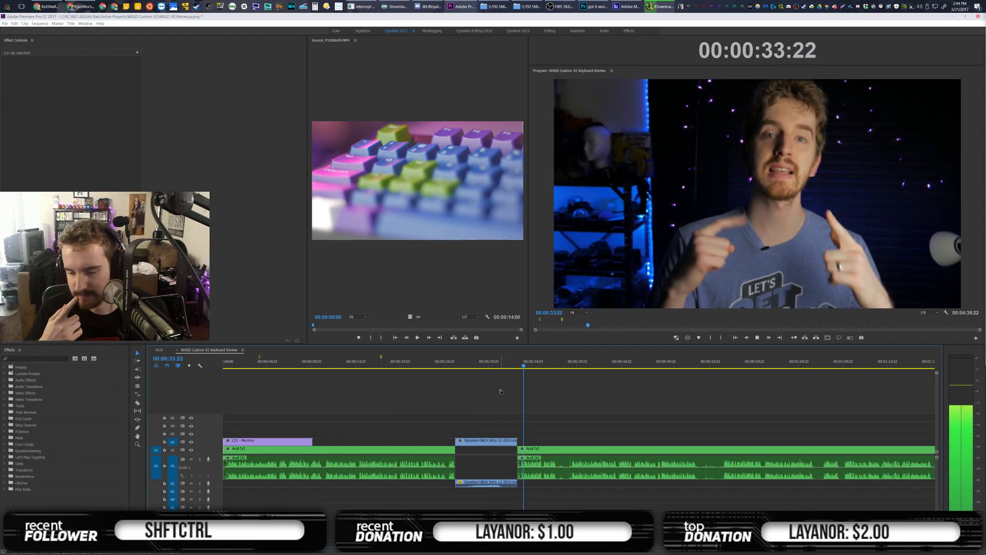
{"action": "key", "text": "space"}
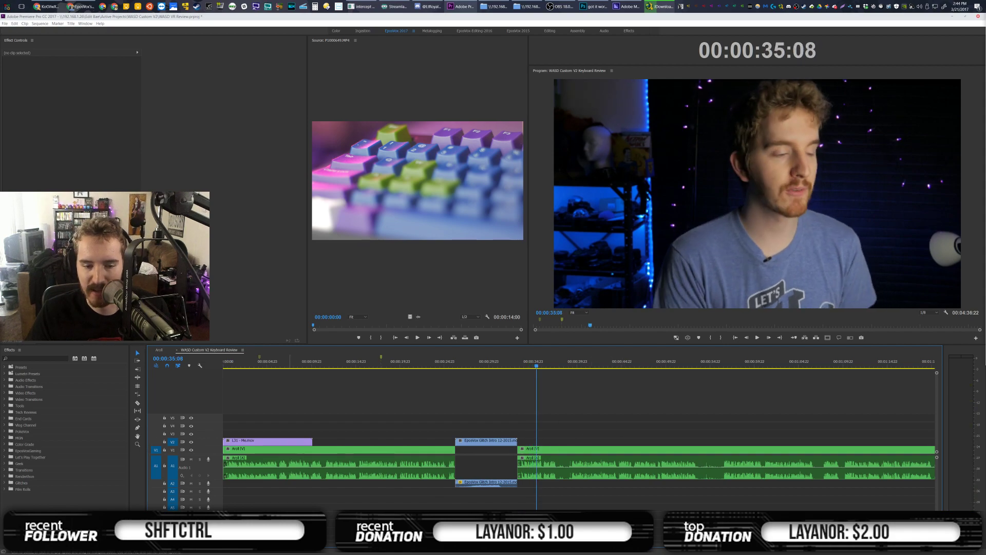
Examine the A-roll waveform behind the intro up close and play on to 00:00:36:05
{"action": "key", "text": "equal"}
{"action": "key", "text": "equal"}
{"action": "key", "text": "equal"}
{"action": "key", "text": "equal"}
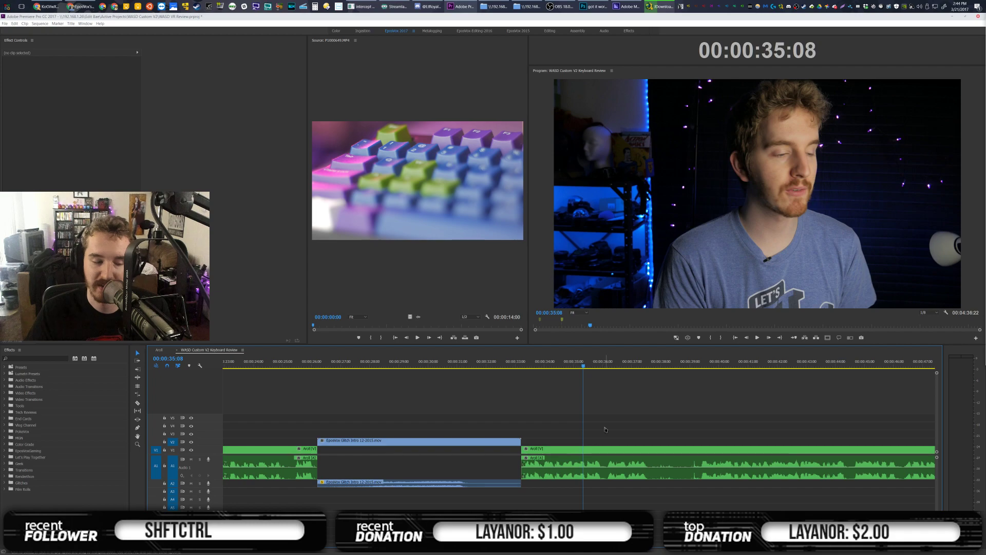
{"action": "scroll", "coordinate": [607, 421], "scroll_direction": "down", "scroll_amount": 3}
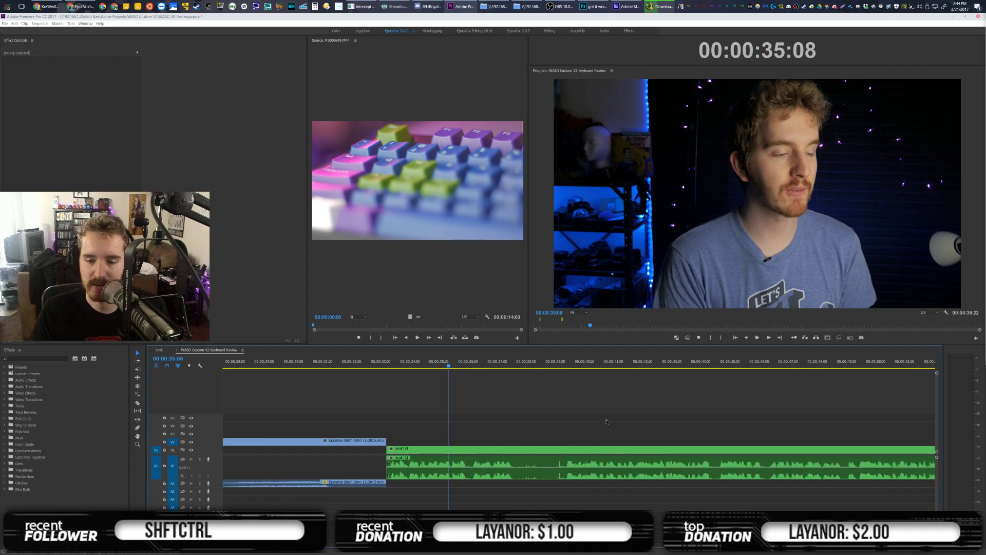
{"action": "scroll", "coordinate": [540, 394], "scroll_direction": "down", "scroll_amount": 2}
{"action": "scroll", "coordinate": [541, 394], "scroll_direction": "up", "scroll_amount": 4}
{"action": "scroll", "coordinate": [542, 395], "scroll_direction": "down", "scroll_amount": 3}
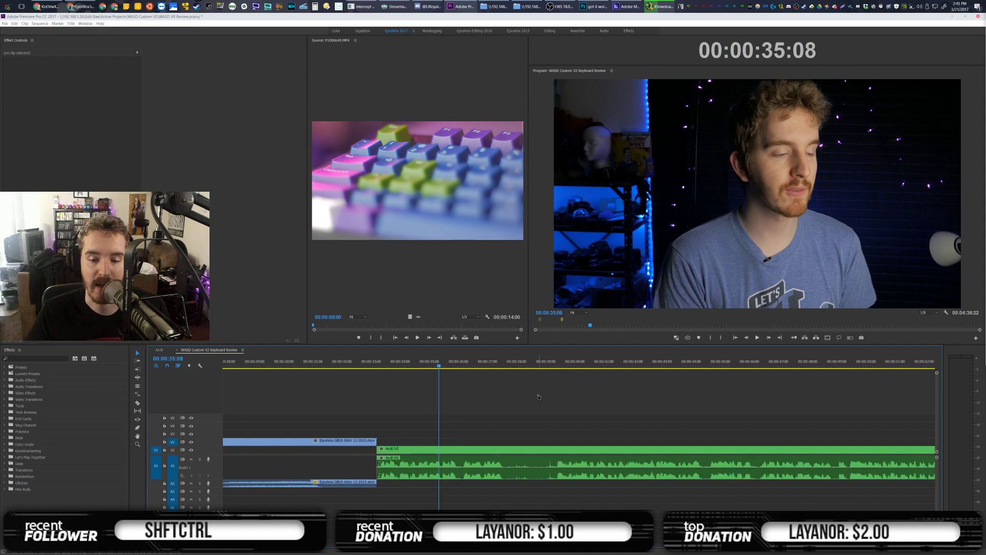
{"action": "key", "text": "space"}
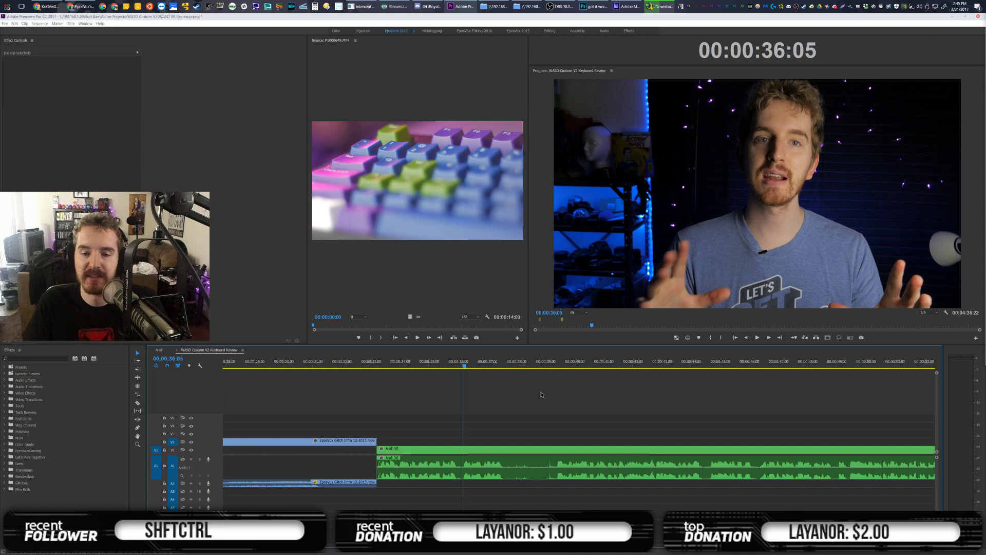
{"action": "scroll", "coordinate": [541, 394], "scroll_direction": "down", "scroll_amount": 1}
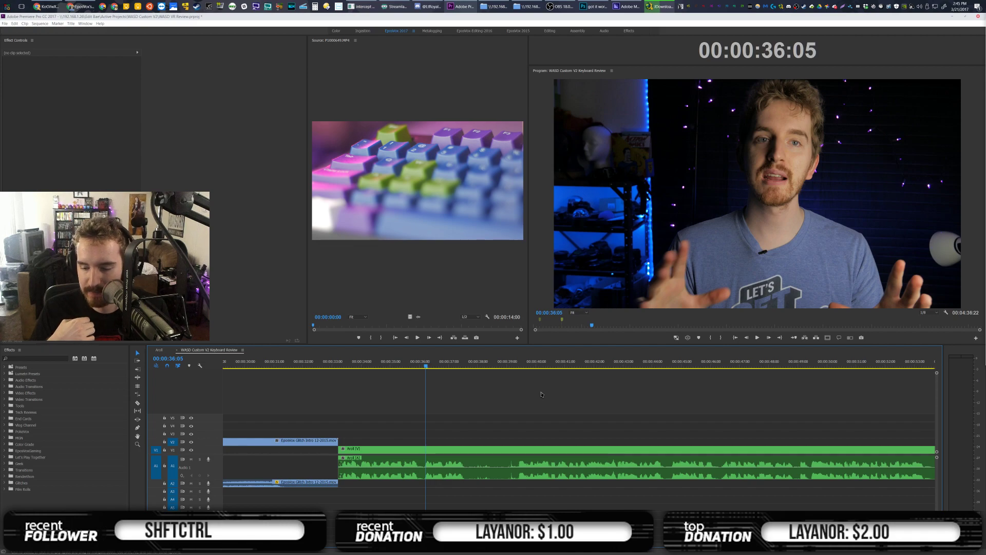
{"action": "scroll", "coordinate": [540, 406], "scroll_direction": "down", "scroll_amount": 2}
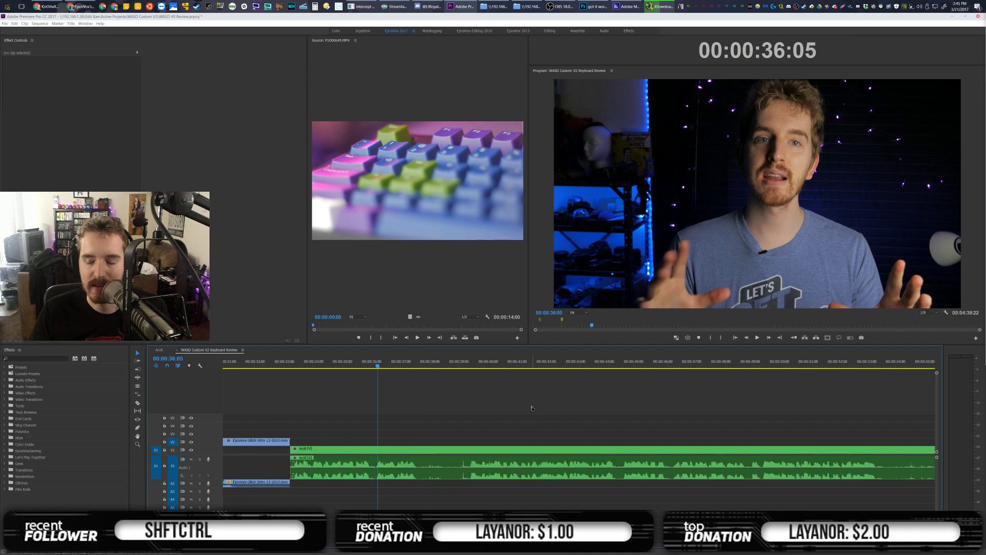
{"action": "scroll", "coordinate": [531, 408], "scroll_direction": "up", "scroll_amount": 2}
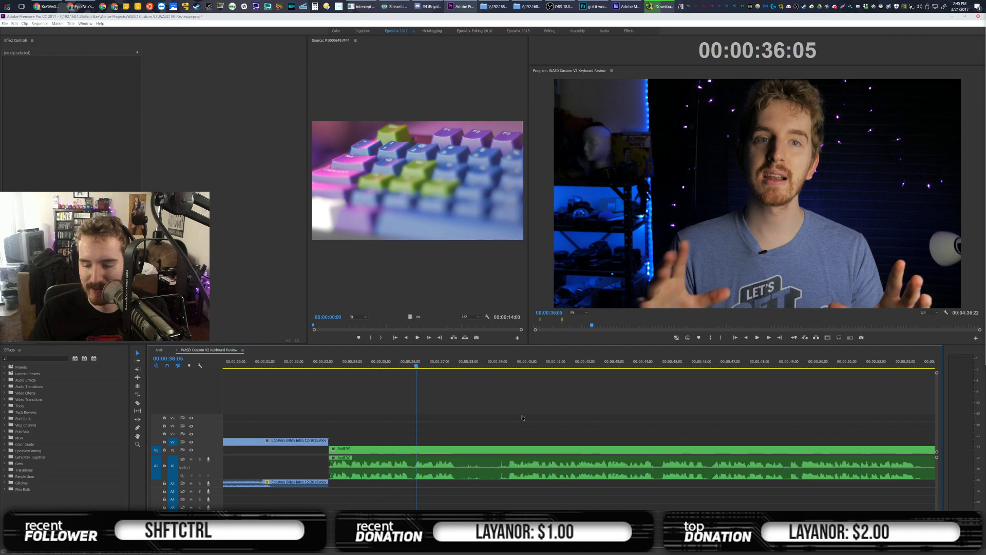
{"action": "scroll", "coordinate": [504, 403], "scroll_direction": "down", "scroll_amount": 1}
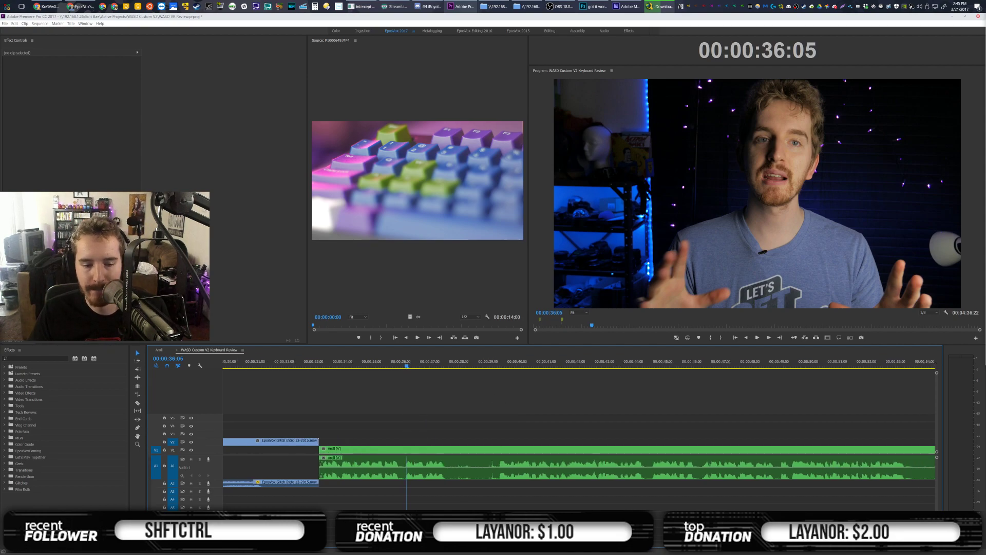
Play the A-roll on to 00:00:41:02, then replay the pause from about 00:00:37 to 00:00:38:06
{"action": "key", "text": "equal"}
{"action": "key", "text": "space"}
{"action": "scroll", "coordinate": [606, 422], "scroll_direction": "down", "scroll_amount": 3}
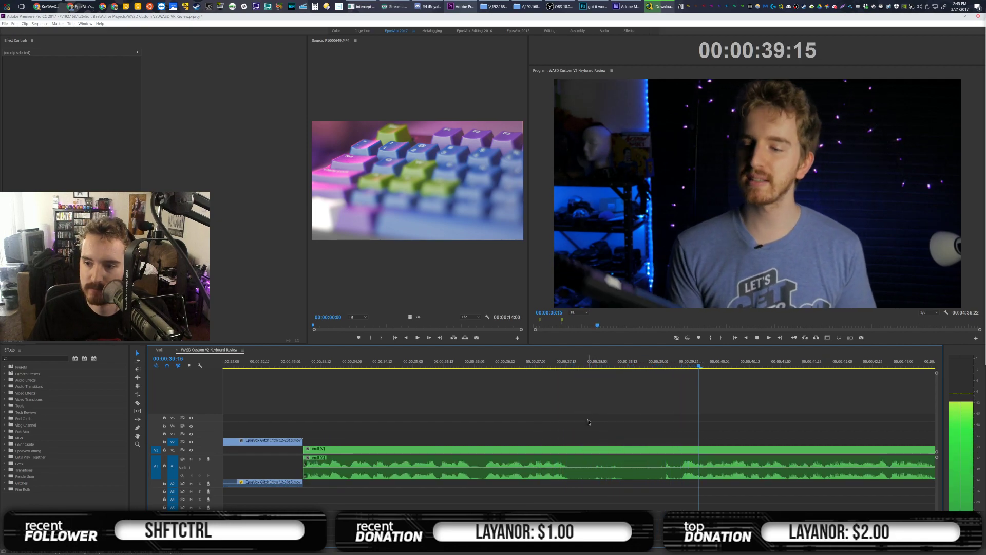
{"action": "key", "text": "space"}
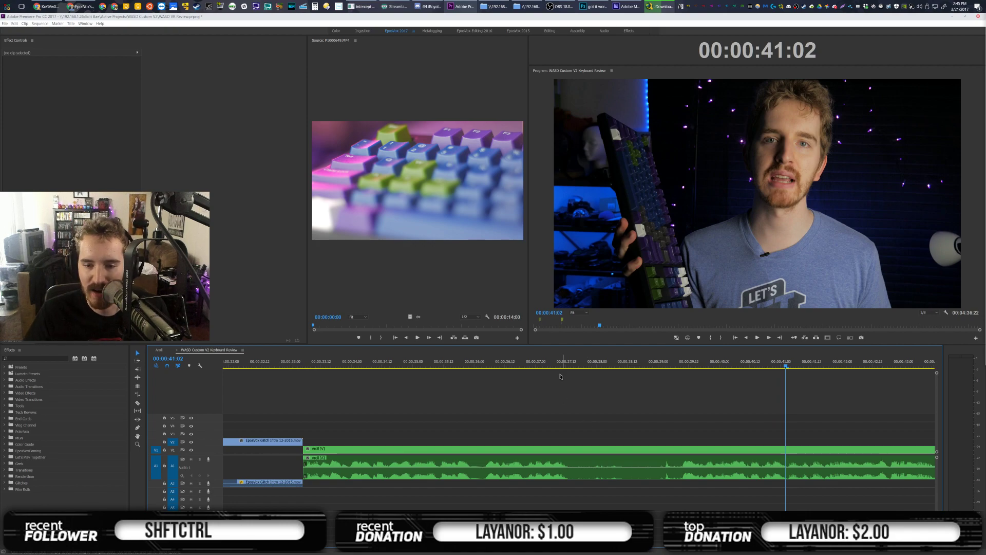
{"action": "left_click", "coordinate": [550, 361]}
{"action": "key", "text": "space"}
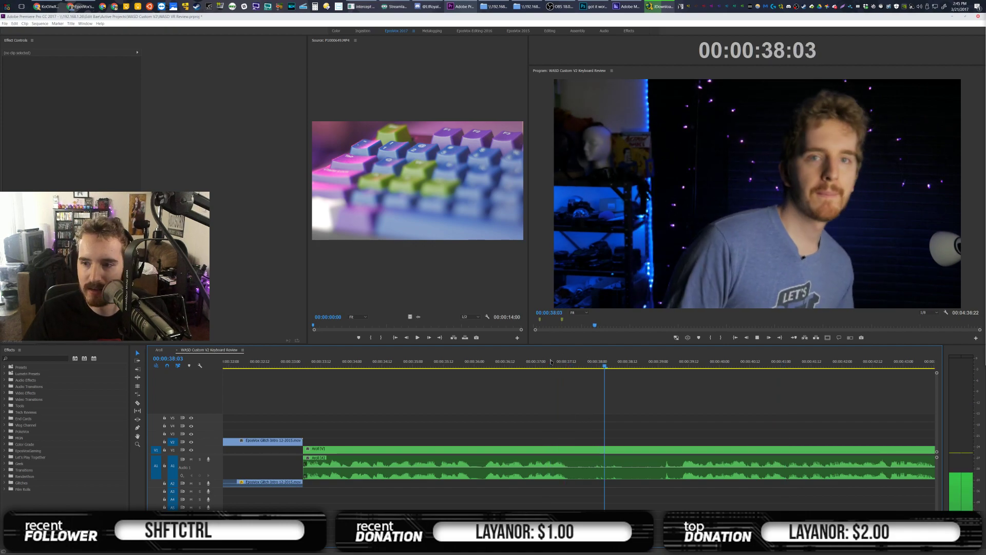
{"action": "key", "text": "space"}
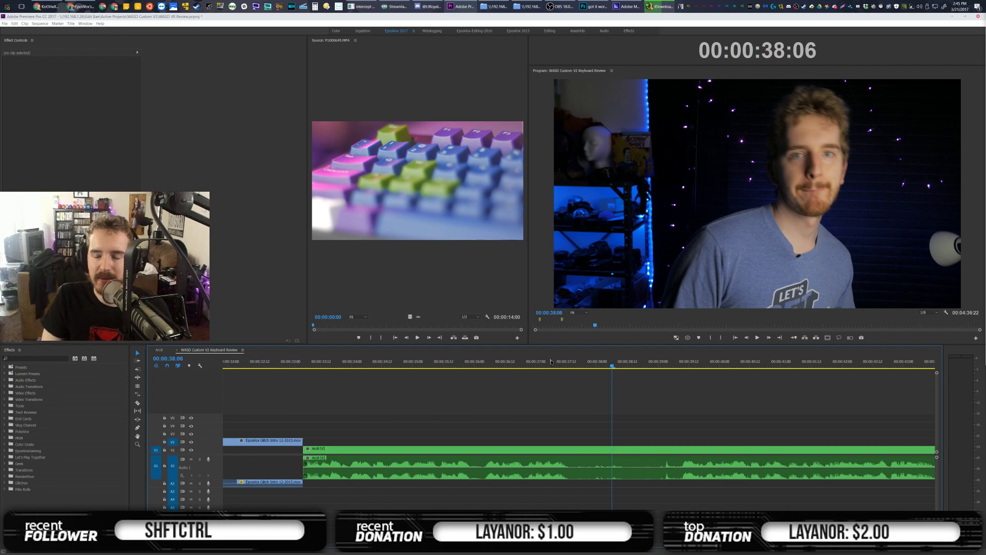
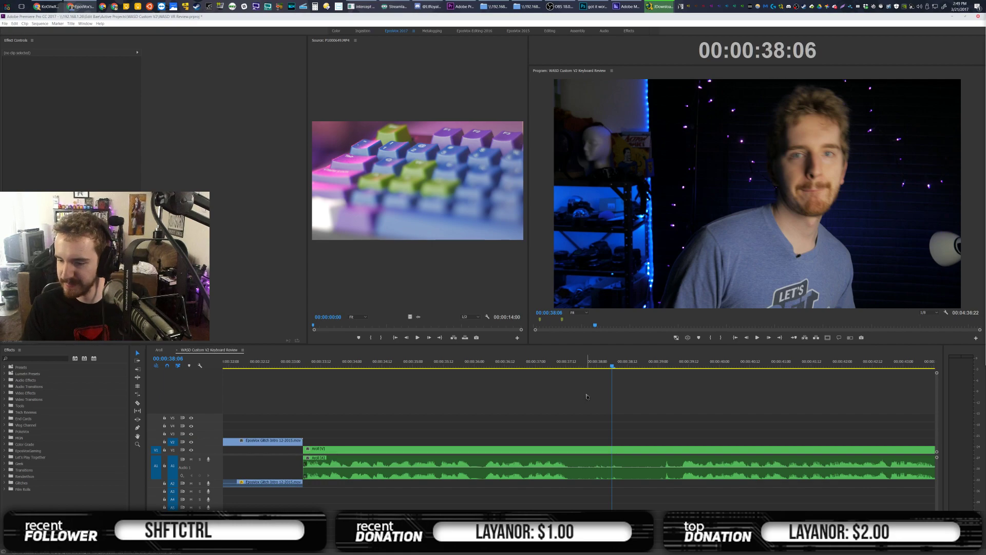
Review the A-roll from 00:00:38:06 through to 00:00:57:19
{"action": "scroll", "coordinate": [587, 396], "scroll_direction": "up", "scroll_amount": 3}
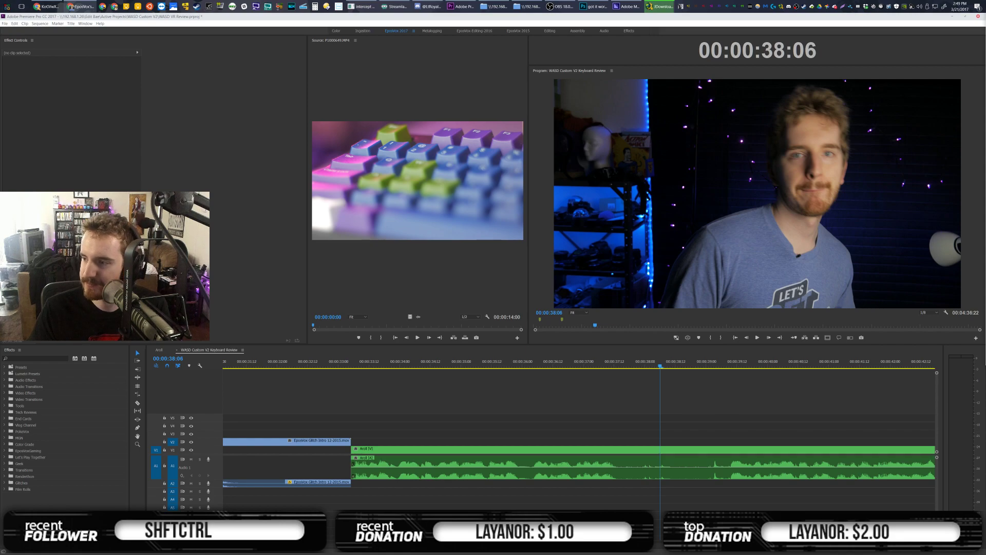
{"action": "scroll", "coordinate": [614, 395], "scroll_direction": "down", "scroll_amount": 5}
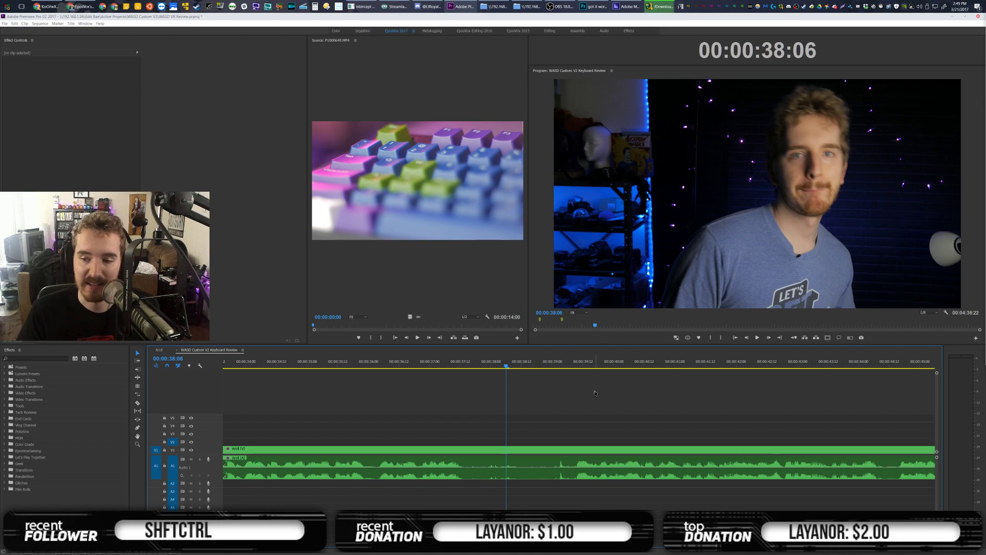
{"action": "key", "text": "space"}
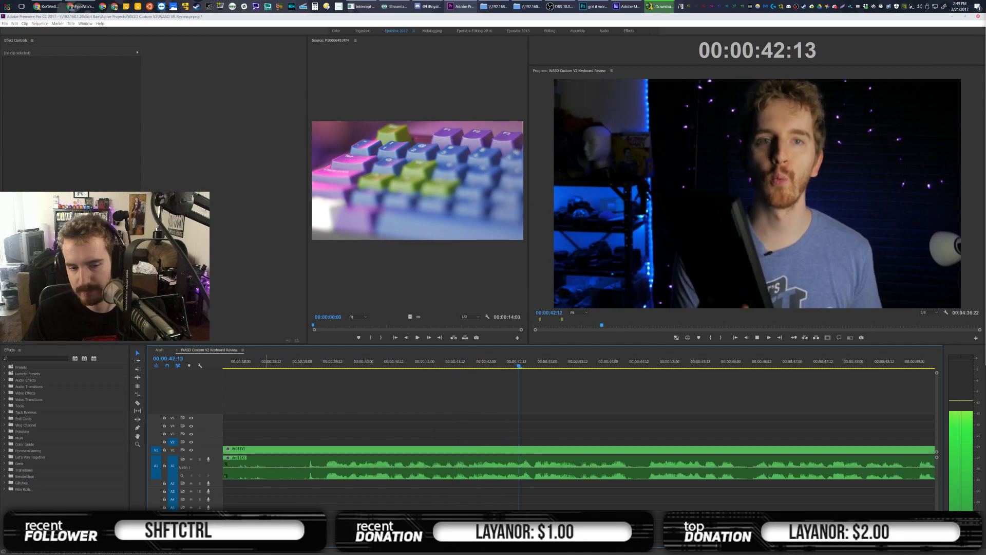
{"action": "key", "text": "minus"}
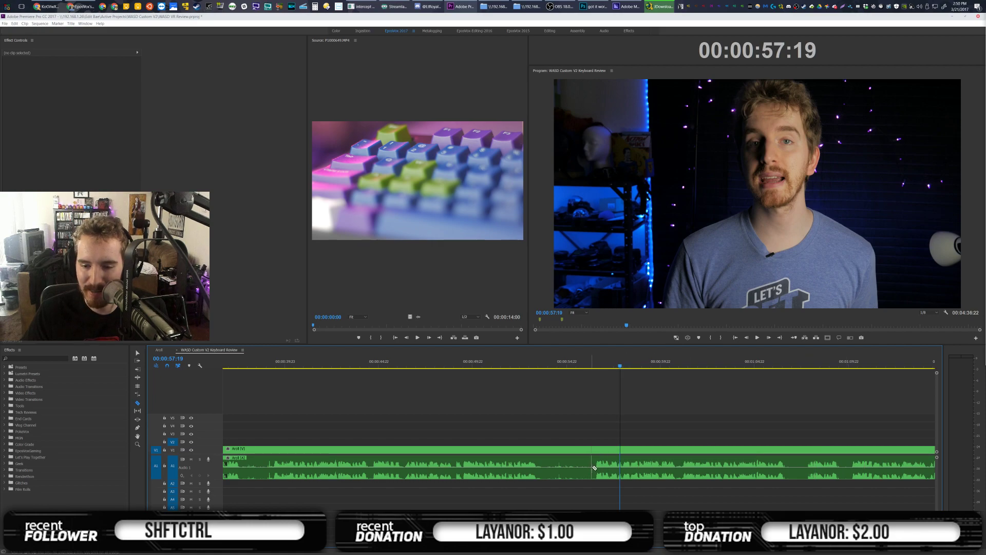
Razor the A-roll at about 00:00:56, delete the section between the intro and that cut, and move the remaining A-roll against the intro's end
{"action": "left_click", "coordinate": [597, 470]}
{"action": "key", "text": "v"}
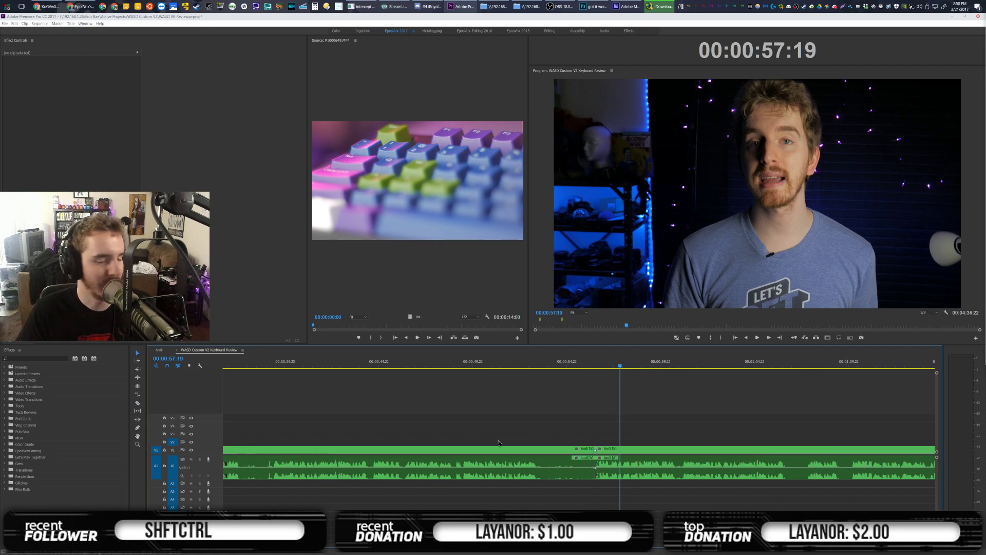
{"action": "scroll", "coordinate": [542, 474], "scroll_direction": "up", "scroll_amount": 6}
{"action": "left_click", "coordinate": [542, 474]}
{"action": "key", "text": "Delete"}
{"action": "scroll", "coordinate": [593, 468], "scroll_direction": "down", "scroll_amount": 3}
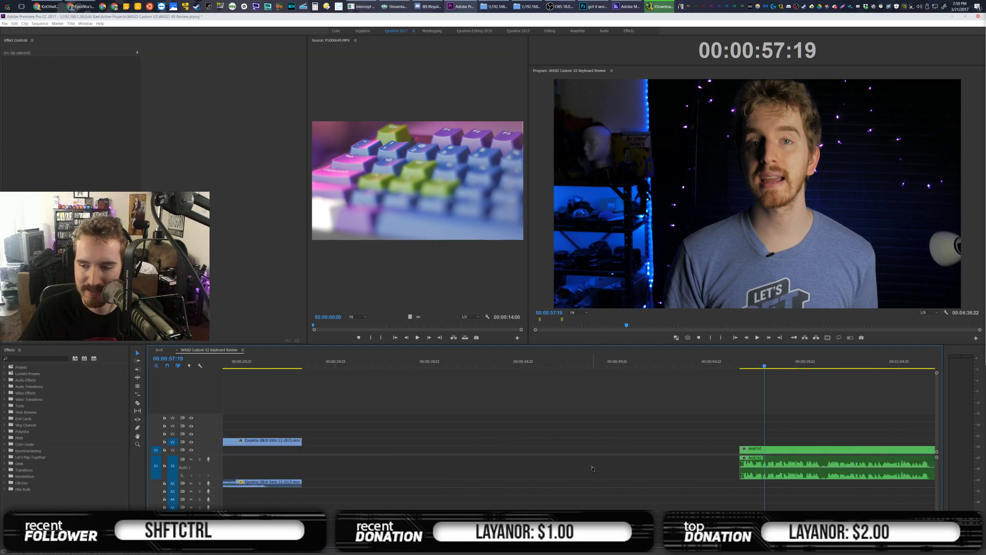
{"action": "left_click_drag", "start_coordinate": [753, 449], "coordinate": [316, 457]}
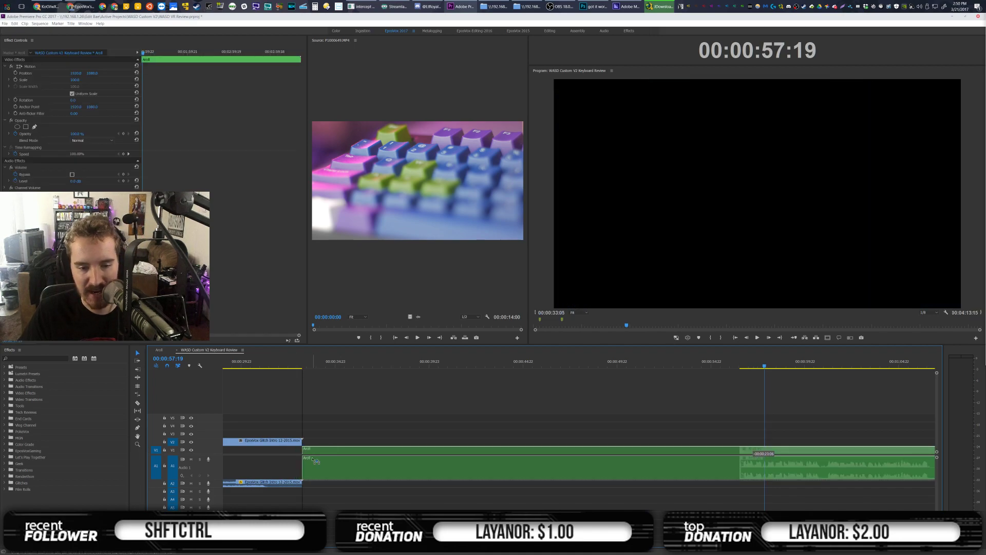
Play the transition from the end of the glitch intro into the repositioned A-roll
{"action": "left_click", "coordinate": [297, 364]}
{"action": "left_click", "coordinate": [331, 379]}
{"action": "key", "text": "space"}
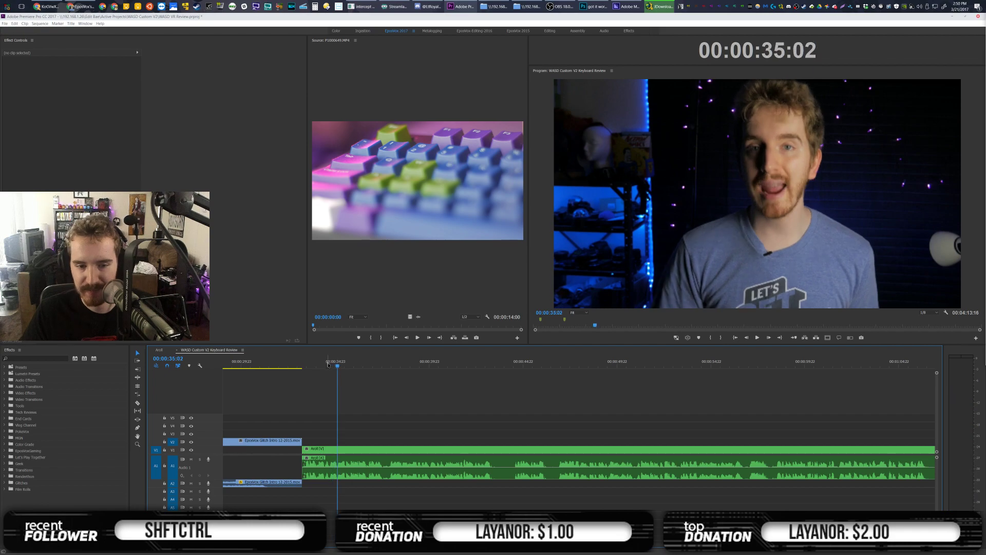
Add the L32 - Patreon.mov overlay clip on track V3, aligned with the start of the A-roll after the intro
{"action": "key", "text": "space"}
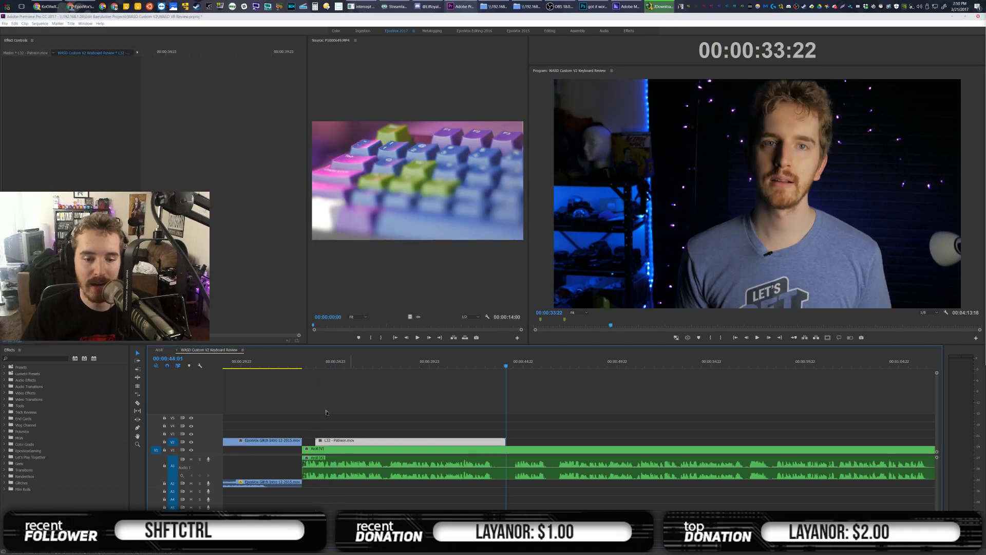
{"action": "left_click_drag", "start_coordinate": [333, 441], "coordinate": [312, 434]}
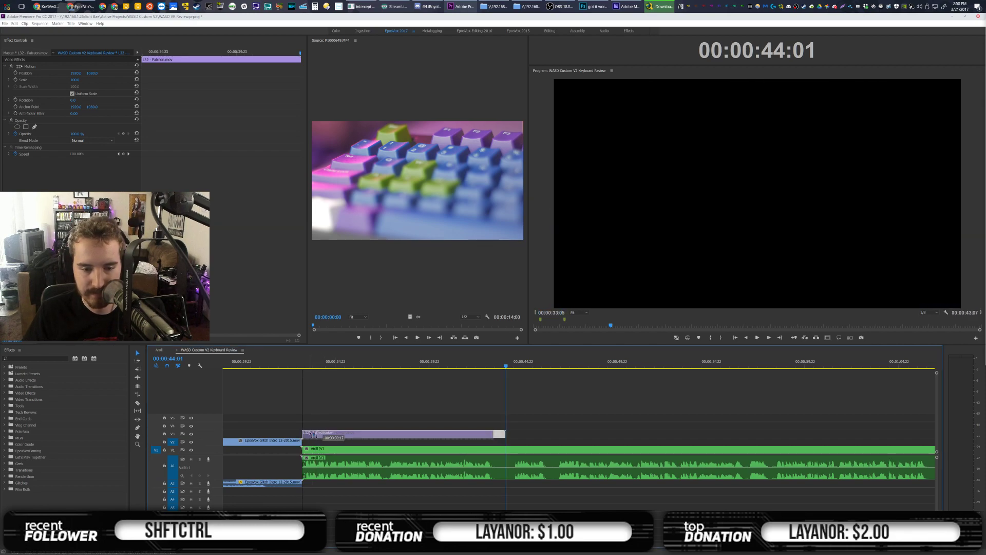
{"action": "left_click", "coordinate": [331, 364]}
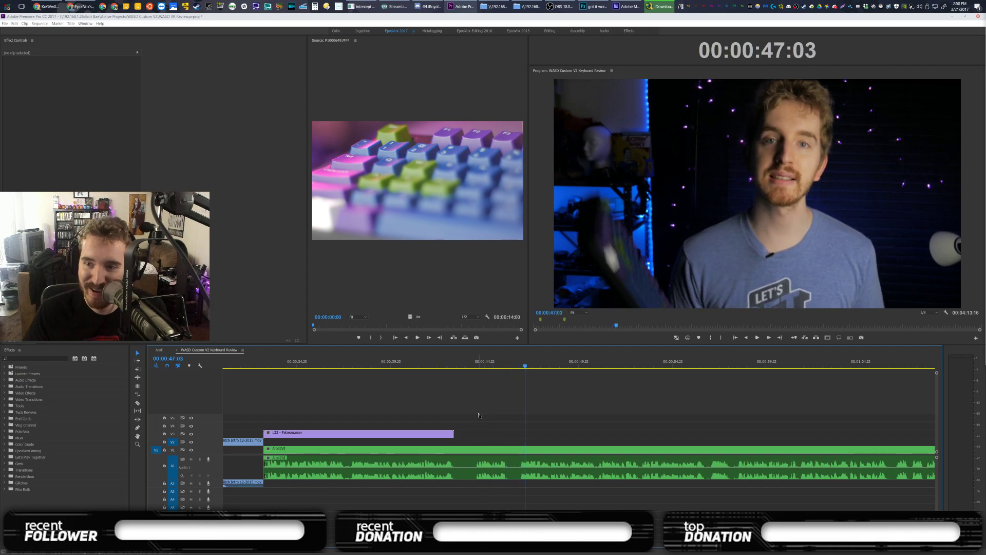
Find the end of the spoken phrase beneath the Patreon overlay and razor the A-roll at about 00:00:41:18
{"action": "left_click", "coordinate": [406, 365]}
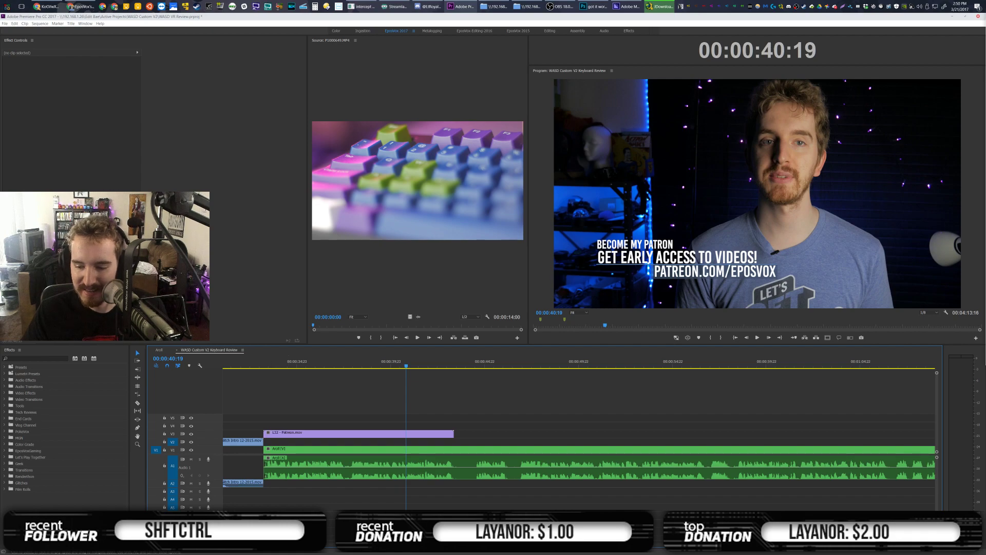
{"action": "key", "text": "equal"}
{"action": "key", "text": "equal"}
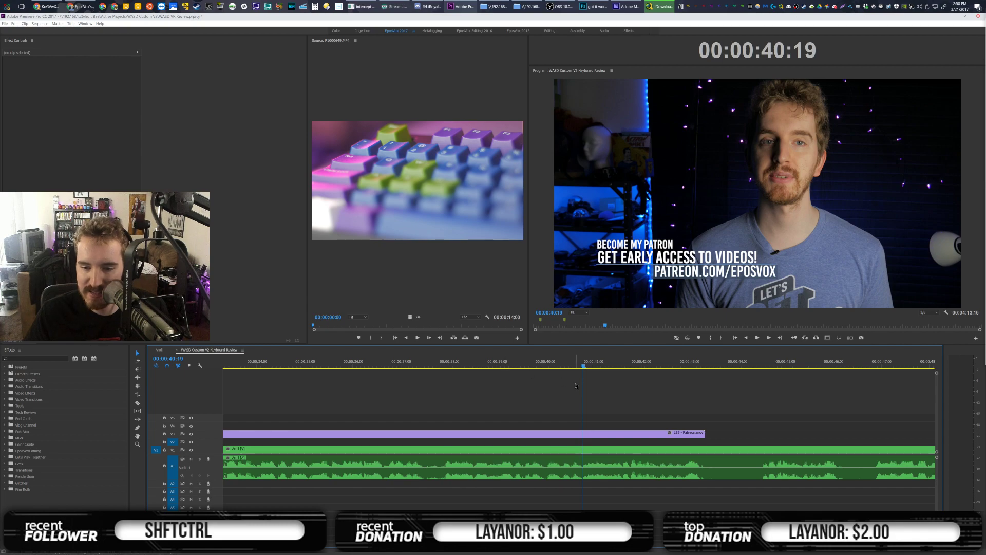
{"action": "left_click", "coordinate": [557, 368]}
{"action": "key", "text": "space"}
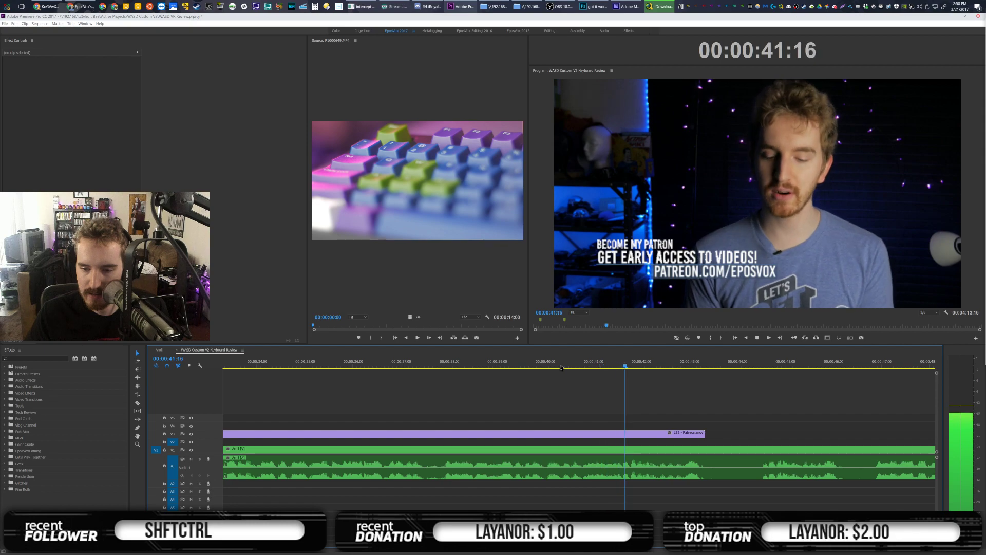
{"action": "key", "text": "space"}
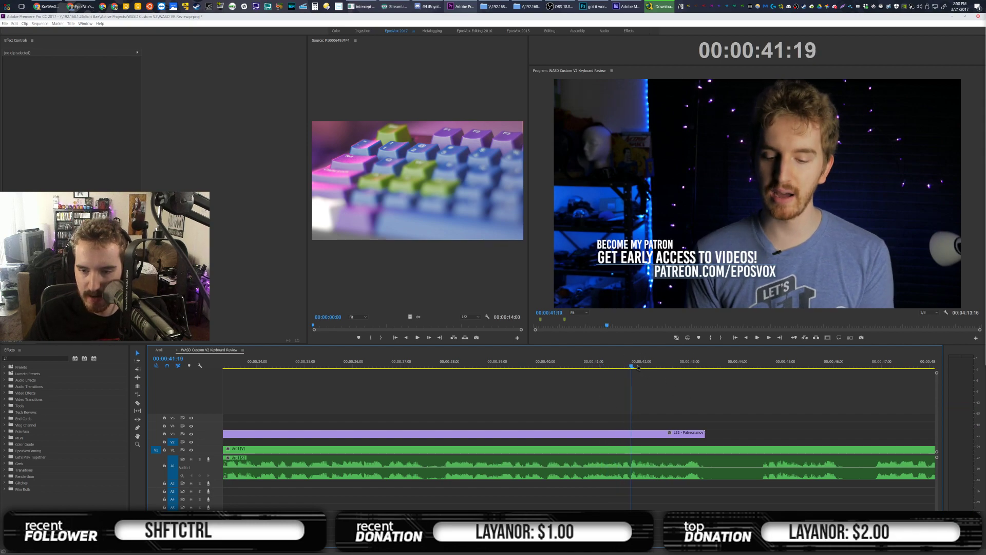
{"action": "left_click_drag", "start_coordinate": [632, 367], "coordinate": [629, 367]}
{"action": "key", "text": "c"}
{"action": "left_click", "coordinate": [630, 449]}
Razor the A-roll just before speech resumes at about 00:00:44:19 and delete the section between the two cuts
{"action": "key", "text": "space"}
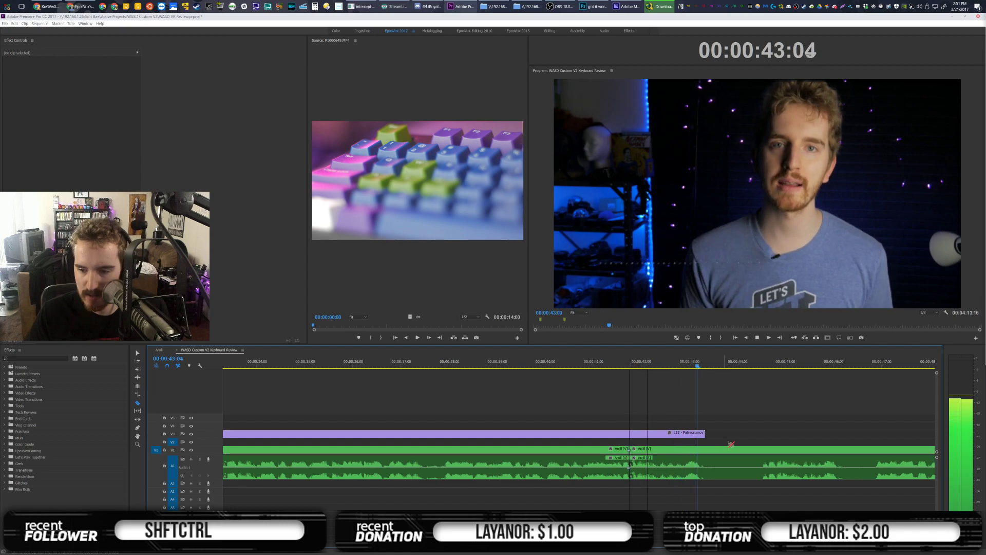
{"action": "key", "text": "space"}
{"action": "key", "text": "="}
{"action": "key", "text": "="}
{"action": "key", "text": "="}
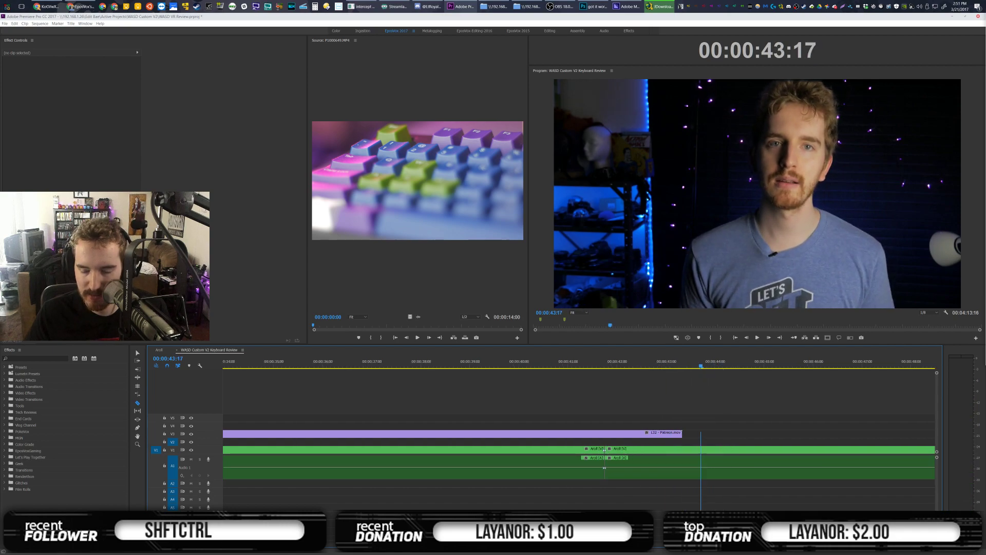
{"action": "scroll", "coordinate": [581, 470], "scroll_direction": "down", "scroll_amount": 3}
{"action": "key", "text": "space"}
{"action": "key", "text": "space"}
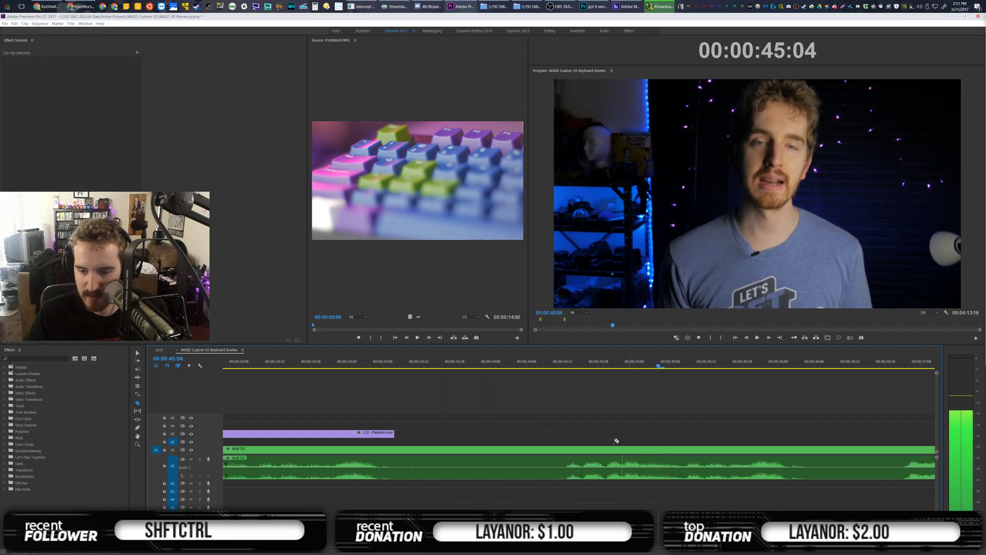
{"action": "left_click", "coordinate": [604, 363]}
{"action": "key", "text": "space"}
{"action": "key", "text": "space"}
{"action": "left_click", "coordinate": [604, 454]}
{"action": "key", "text": "v"}
{"action": "left_click", "coordinate": [560, 462]}
{"action": "key", "text": "Delete"}
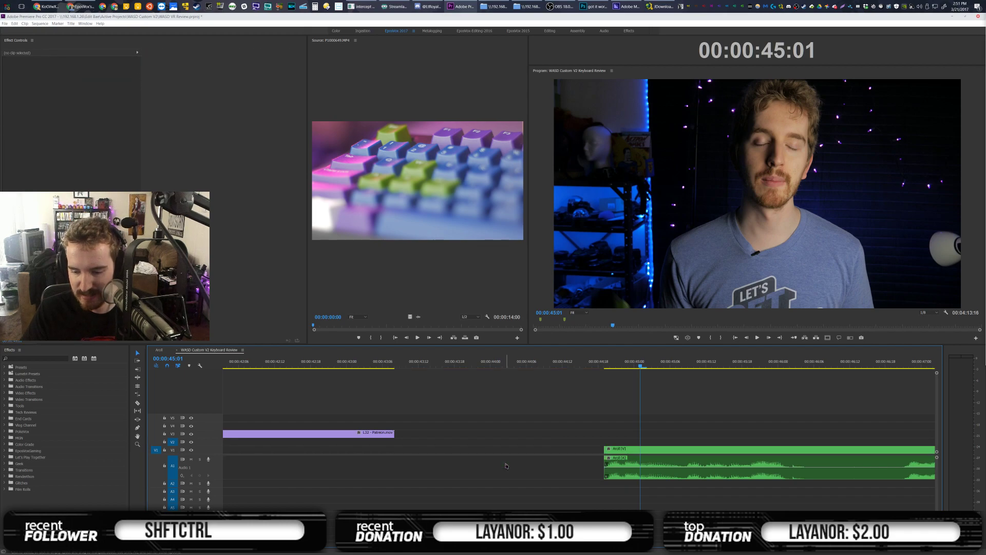
Close the gap by moving the remaining A-roll against the end of the preceding A-roll section
{"action": "scroll", "coordinate": [409, 500], "scroll_direction": "up", "scroll_amount": 2}
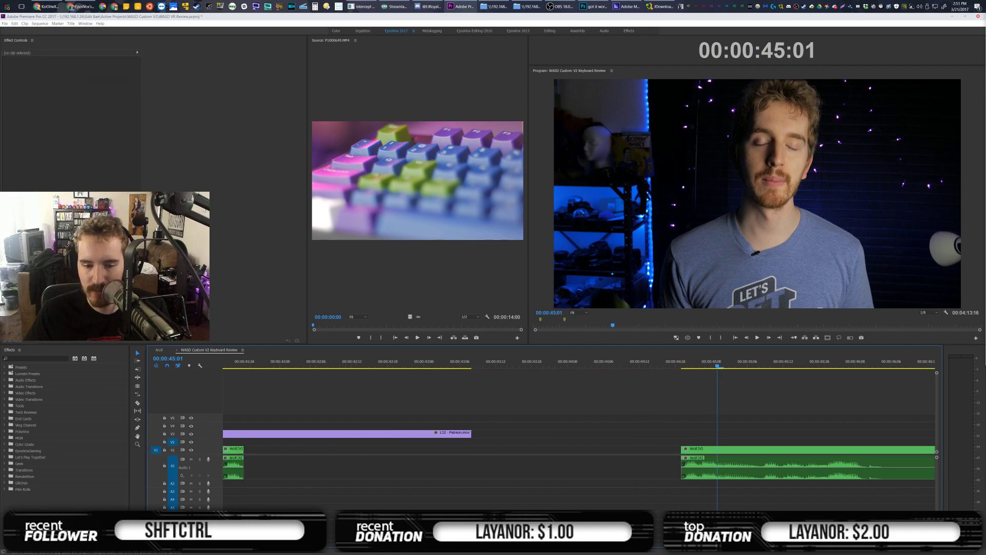
{"action": "key", "text": "minus"}
{"action": "key", "text": "minus"}
{"action": "key", "text": "minus"}
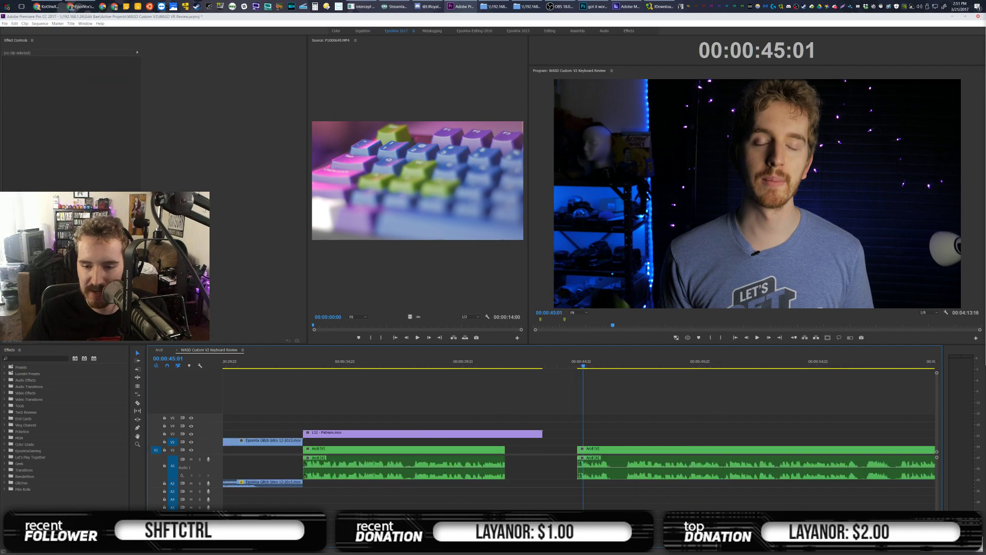
{"action": "left_click_drag", "start_coordinate": [598, 448], "coordinate": [526, 448]}
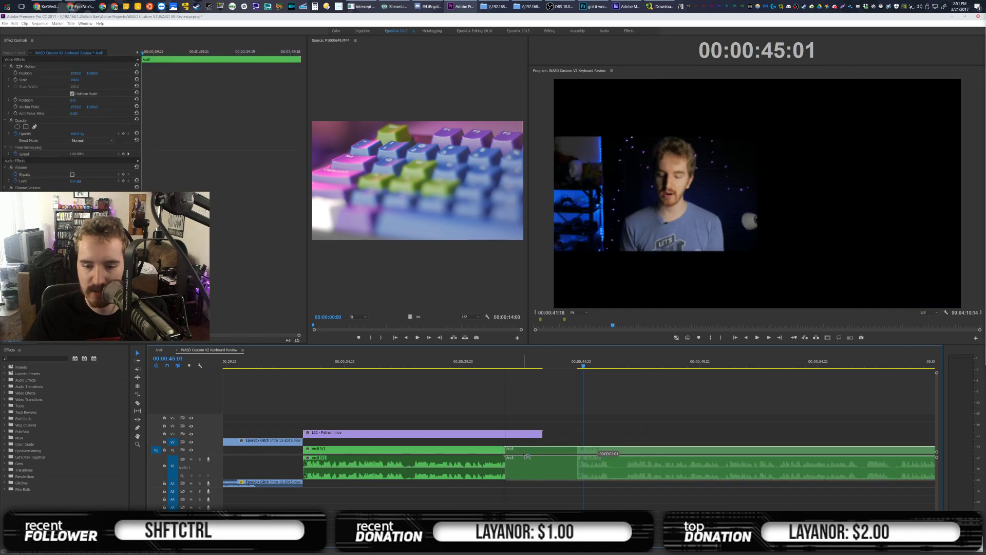
Play the A-roll across the new join beneath the Patreon overlay, starting from about 00:00:41:07
{"action": "left_click", "coordinate": [500, 363]}
{"action": "left_click", "coordinate": [582, 398]}
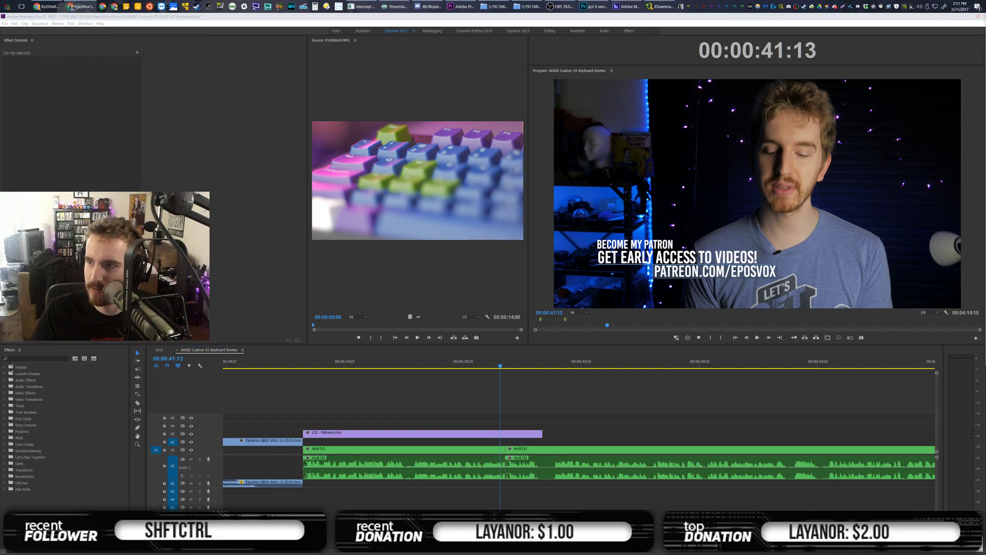
{"action": "left_click", "coordinate": [568, 409]}
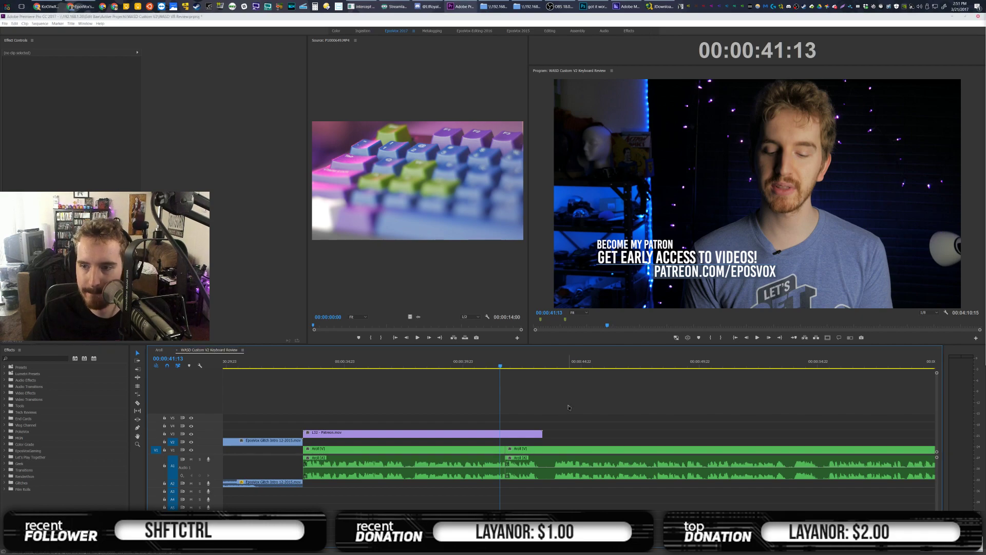
{"action": "key", "text": "space"}
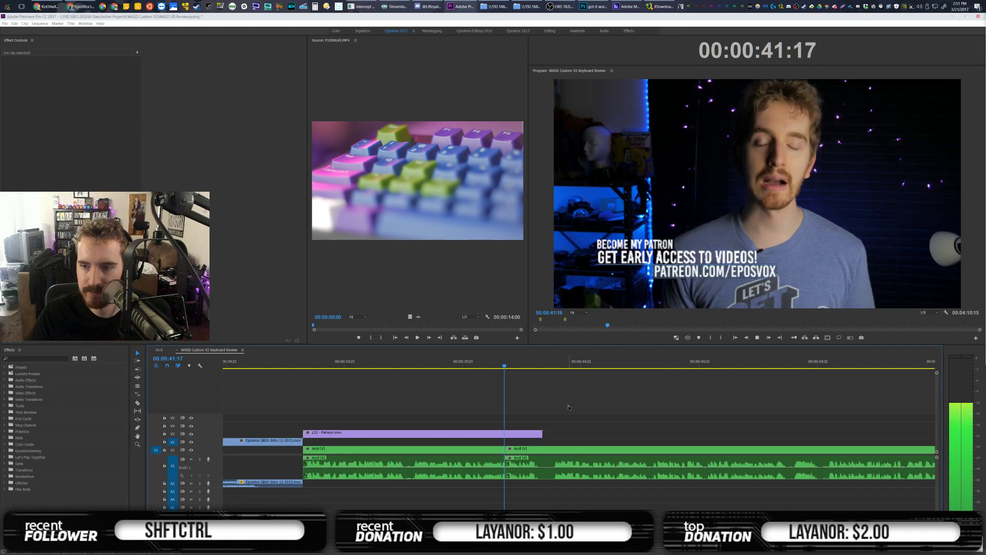
{"action": "left_click", "coordinate": [495, 365]}
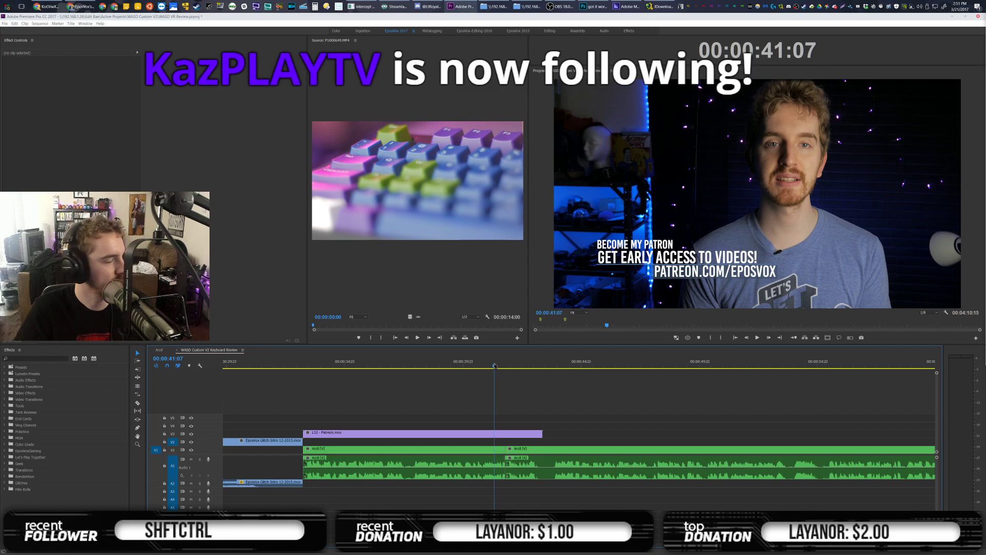
{"action": "key", "text": "space"}
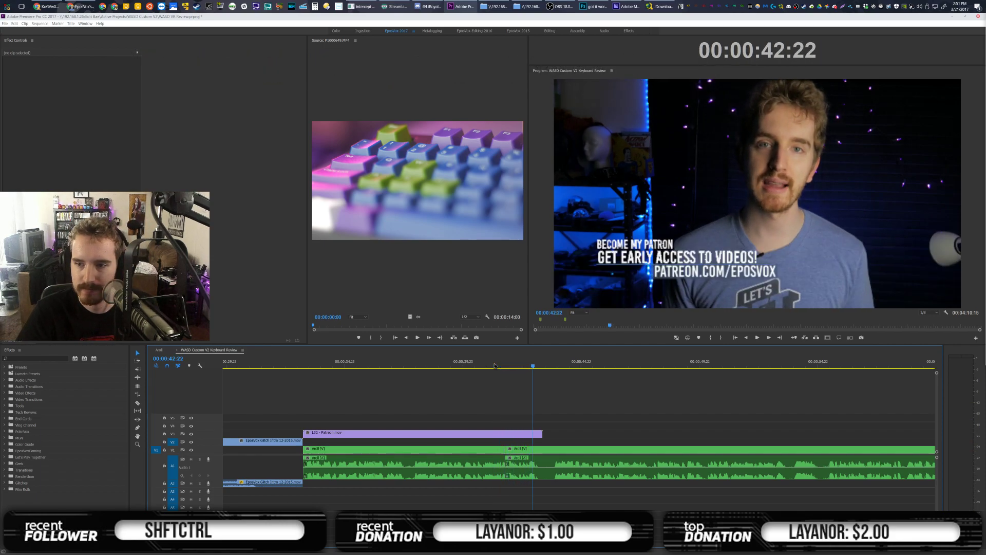
{"action": "left_click", "coordinate": [492, 363]}
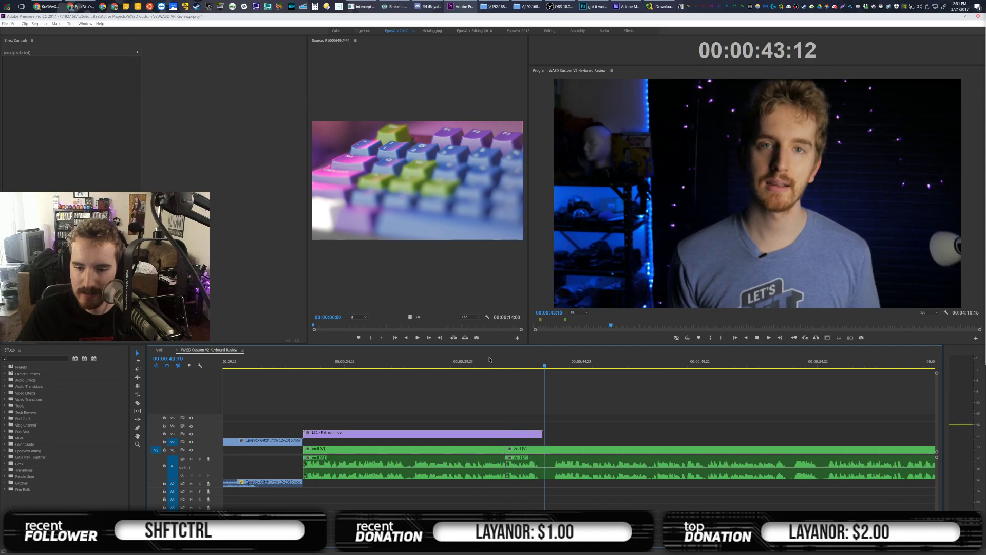
{"action": "left_click", "coordinate": [490, 362]}
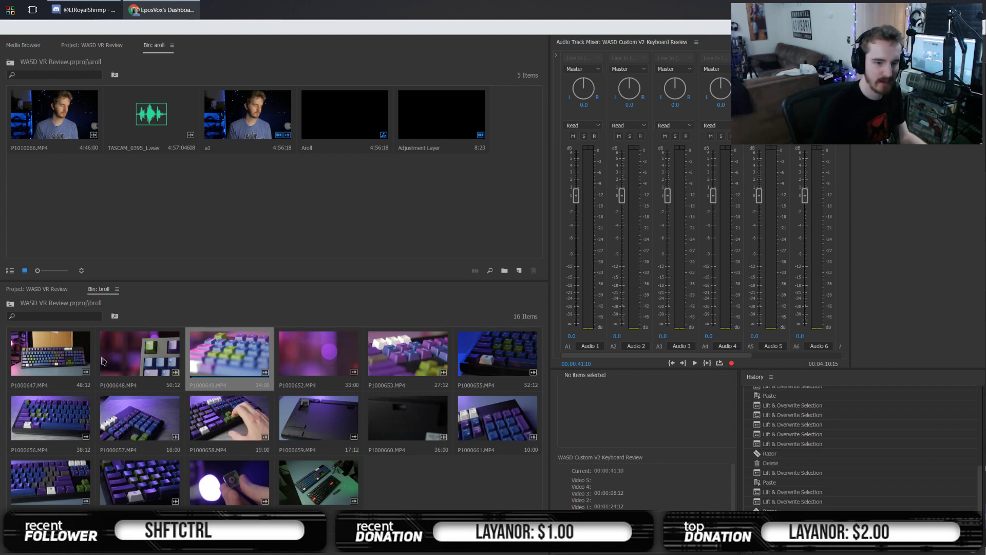
Set an in point at 00:00:04:08 in P1000647.MP4 and place its video on track V5 at 00:00:41:10
{"action": "left_click", "coordinate": [63, 354]}
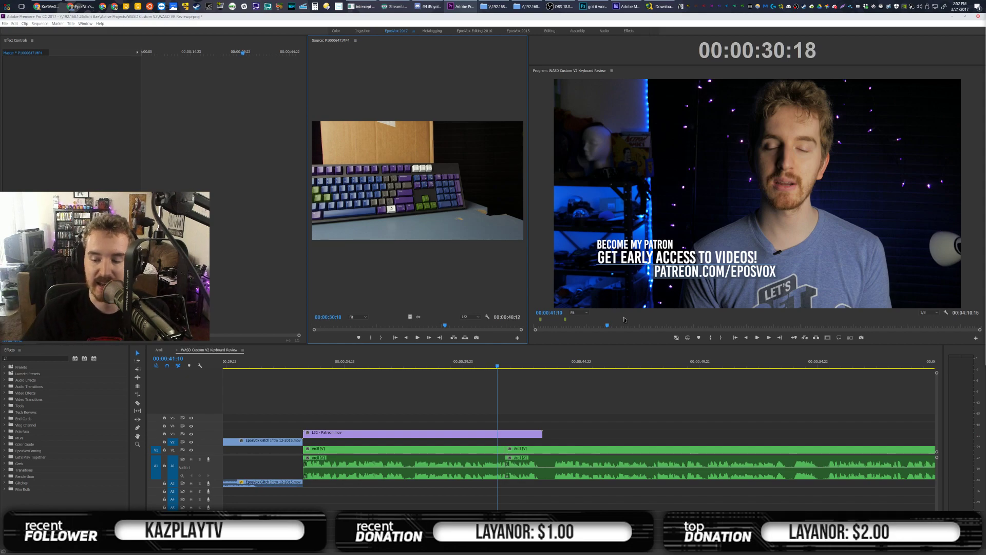
{"action": "left_click_drag", "start_coordinate": [351, 328], "coordinate": [332, 326]}
{"action": "key", "text": "i"}
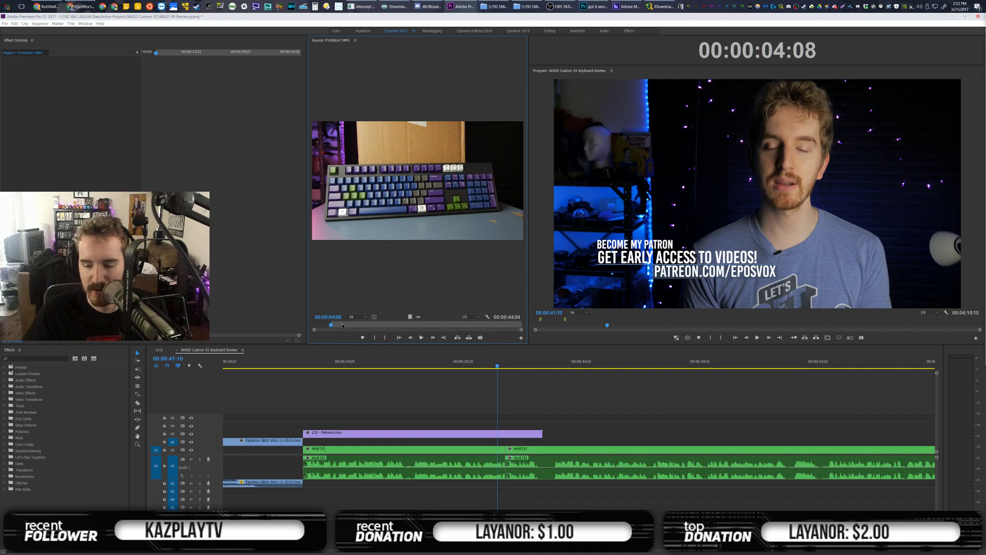
{"action": "left_click_drag", "start_coordinate": [409, 319], "coordinate": [499, 419]}
Find the Impact Flash effect and apply it to the start of the P1000647.MP4 clip on V5
{"action": "key", "text": "shift+f"}
{"action": "type", "text": "Impact Flash"}
{"action": "left_click_drag", "start_coordinate": [34, 373], "coordinate": [501, 419]}
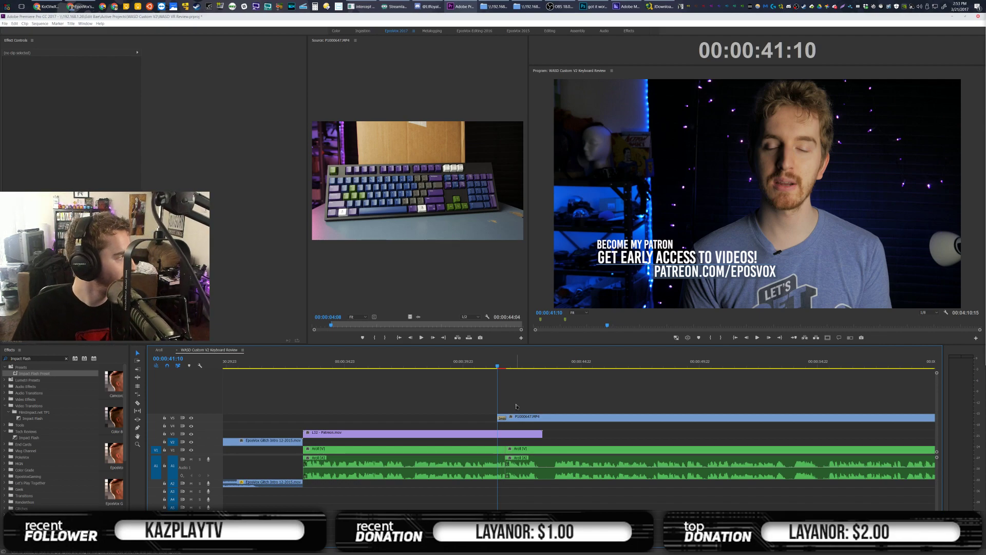
Play the start of the P1000647.MP4 clip, delete it from V5 and return the playhead to 00:00:41:09
{"action": "key", "text": "space"}
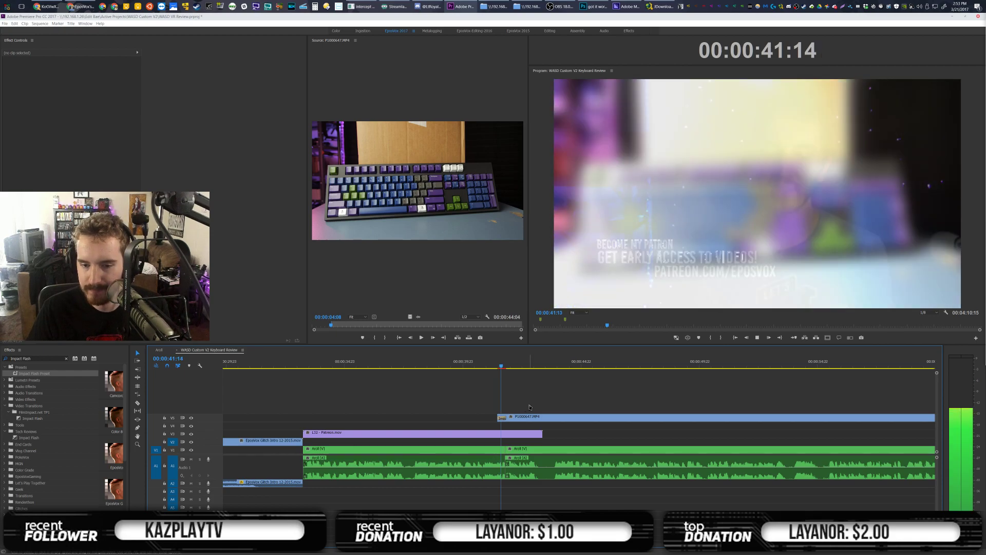
{"action": "key", "text": "space"}
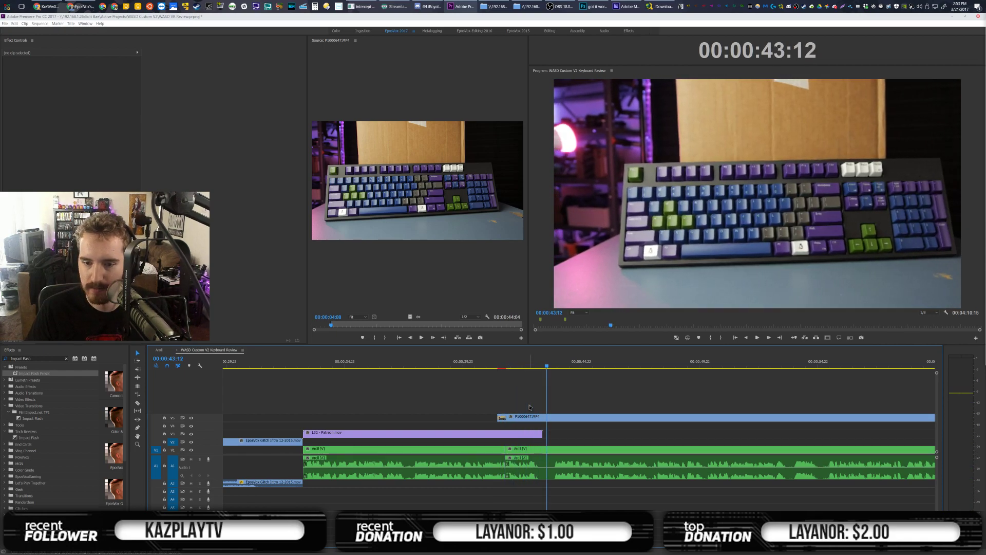
{"action": "left_click", "coordinate": [543, 420]}
{"action": "key", "text": "Delete"}
{"action": "left_click", "coordinate": [495, 369]}
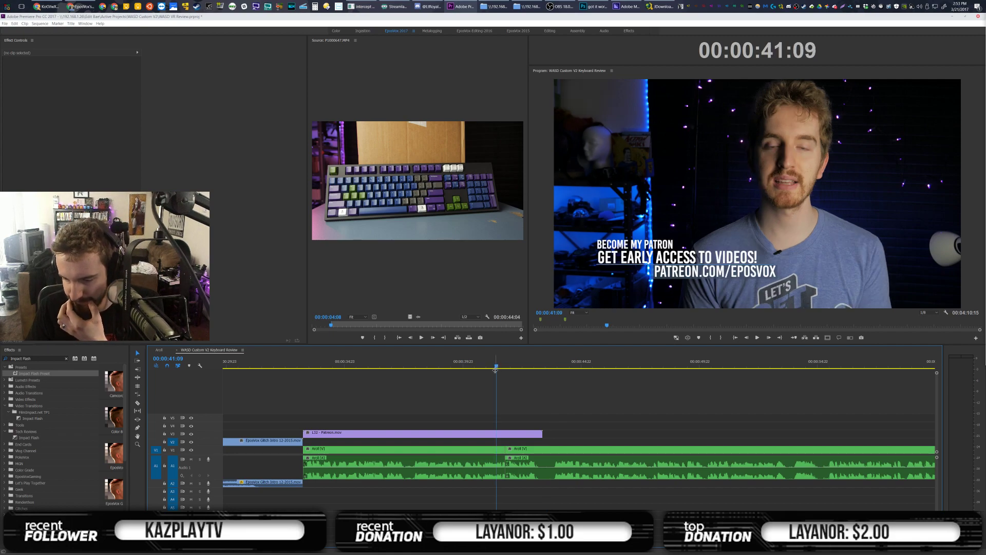
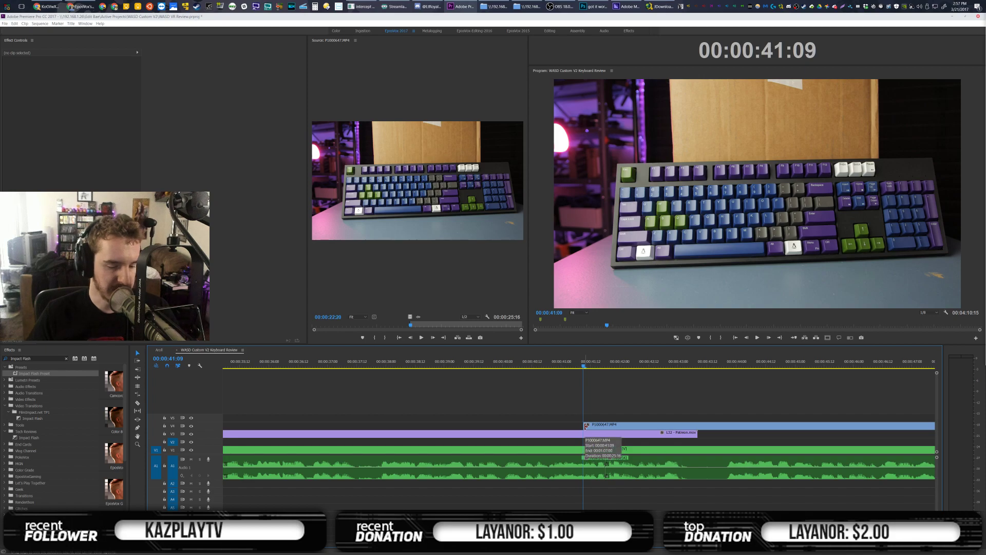
Razor the P1000647.MP4 clip on track V4 at about 00:00:46:13 and delete the part after the cut
{"action": "key", "text": "space"}
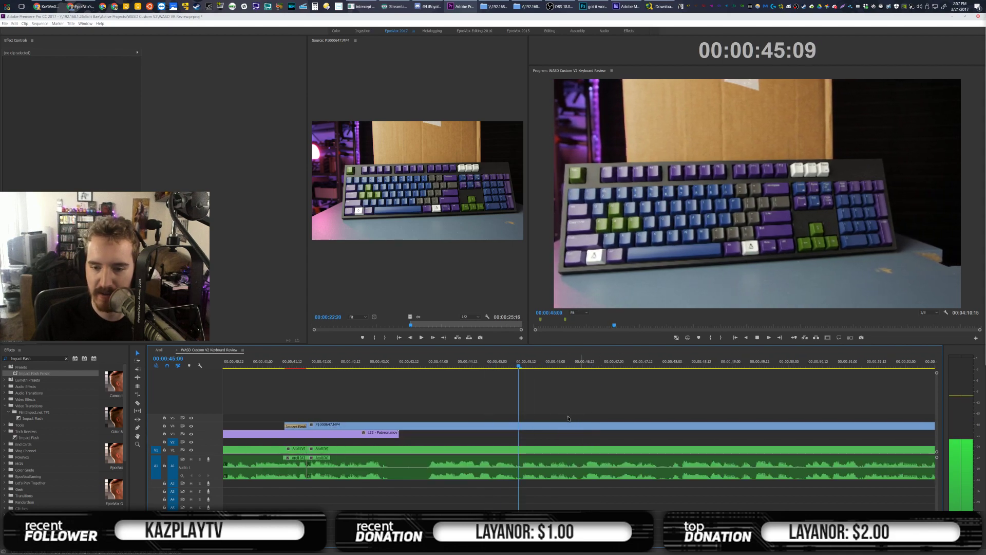
{"action": "key", "text": "space"}
{"action": "key", "text": "space"}
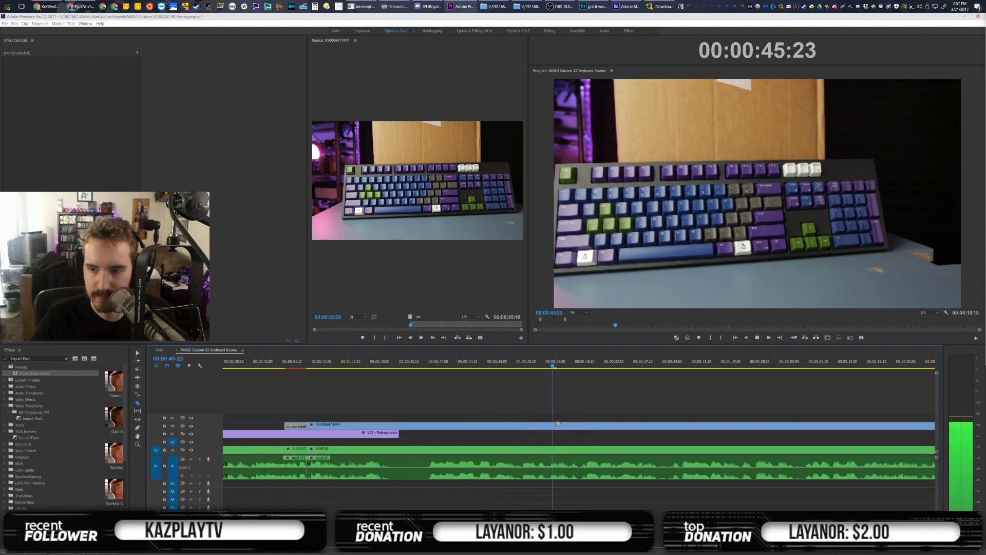
{"action": "left_click", "coordinate": [588, 425]}
{"action": "key", "text": "v"}
{"action": "left_click", "coordinate": [595, 426]}
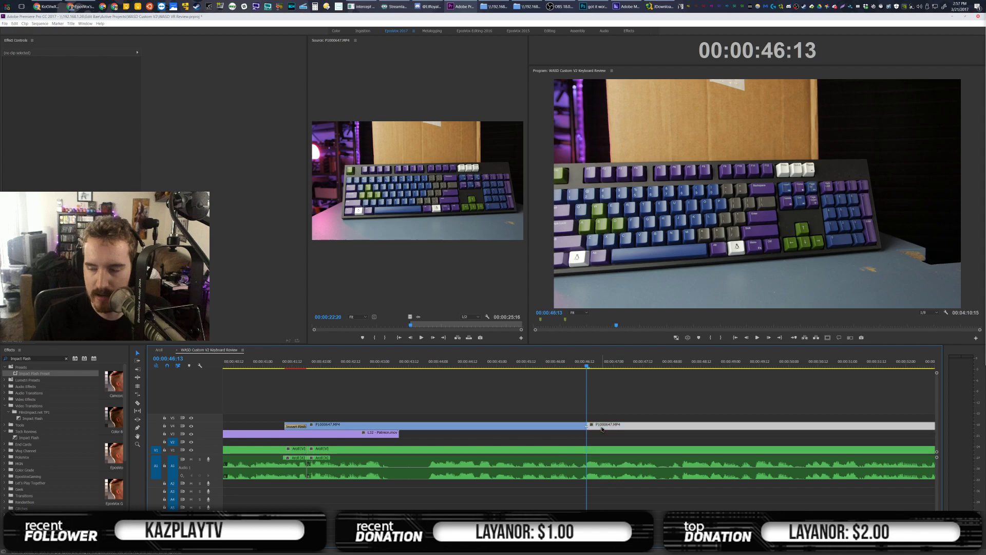
{"action": "key", "text": "Delete"}
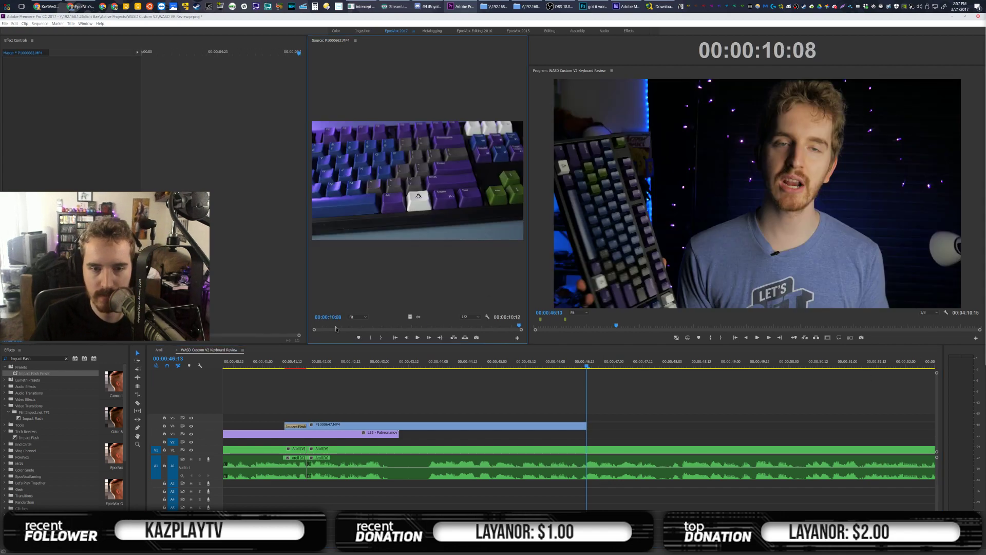
Set an in point at 00:00:23:04 in P1000652.MP4 and place its video on V3 beneath the end of the P1000647.MP4 clip
{"action": "left_click_drag", "start_coordinate": [336, 329], "coordinate": [352, 330]}
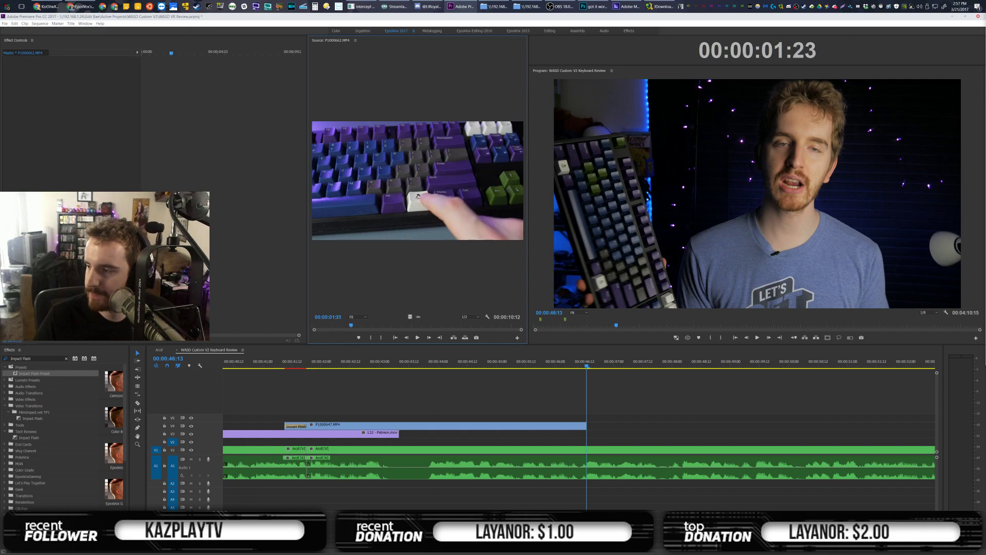
{"action": "left_click_drag", "start_coordinate": [349, 326], "coordinate": [460, 332]}
{"action": "key", "text": "i"}
{"action": "left_click_drag", "start_coordinate": [410, 316], "coordinate": [582, 430]}
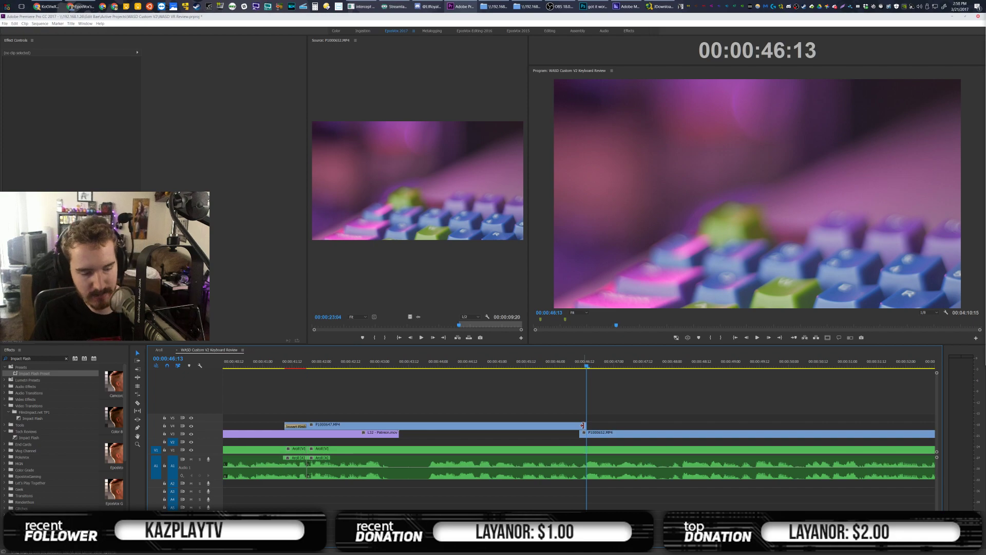
Add the Impact Flash transition to the end of P1000647.MP4 and move the P1000652.MP4 clip earlier to the transition's start
{"action": "key", "text": "ctrl+d"}
{"action": "left_click_drag", "start_coordinate": [590, 435], "coordinate": [574, 435]}
Play the Impact Flash transition into P1000652.MP4 and the footage after it, from 00:00:45:21 to about 00:00:52:04
{"action": "left_click", "coordinate": [548, 362]}
{"action": "left_click", "coordinate": [603, 396]}
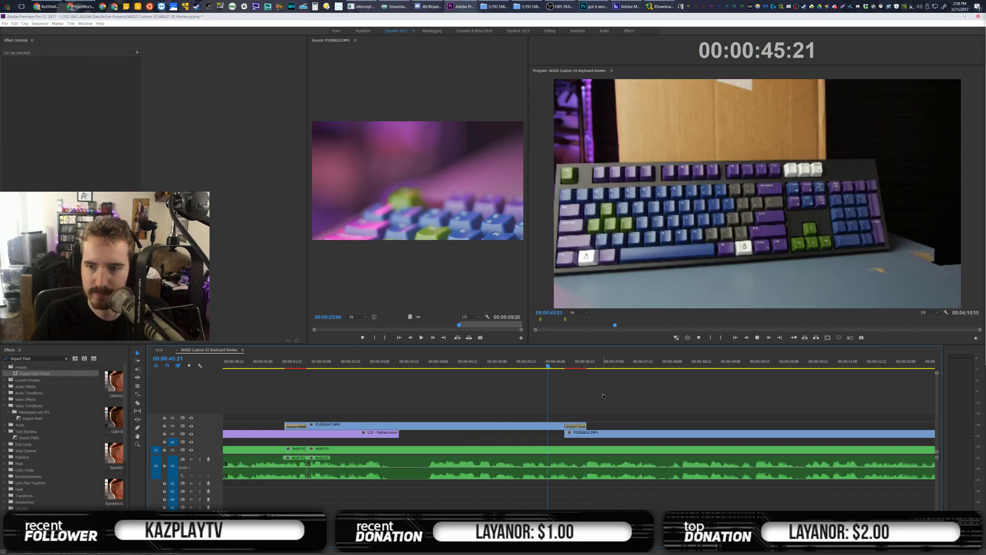
{"action": "key", "text": "space"}
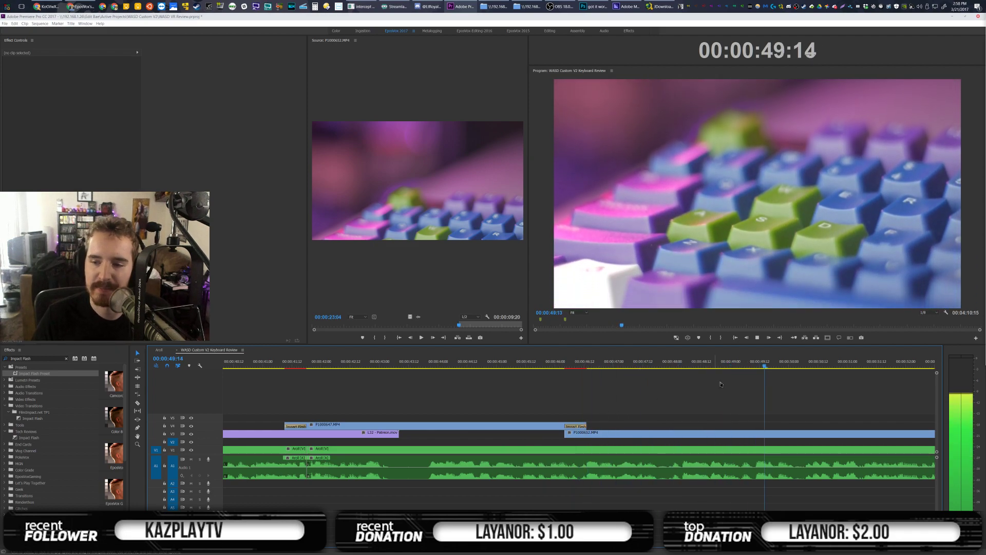
{"action": "key", "text": "space"}
{"action": "scroll", "coordinate": [717, 386], "scroll_direction": "down", "scroll_amount": 5}
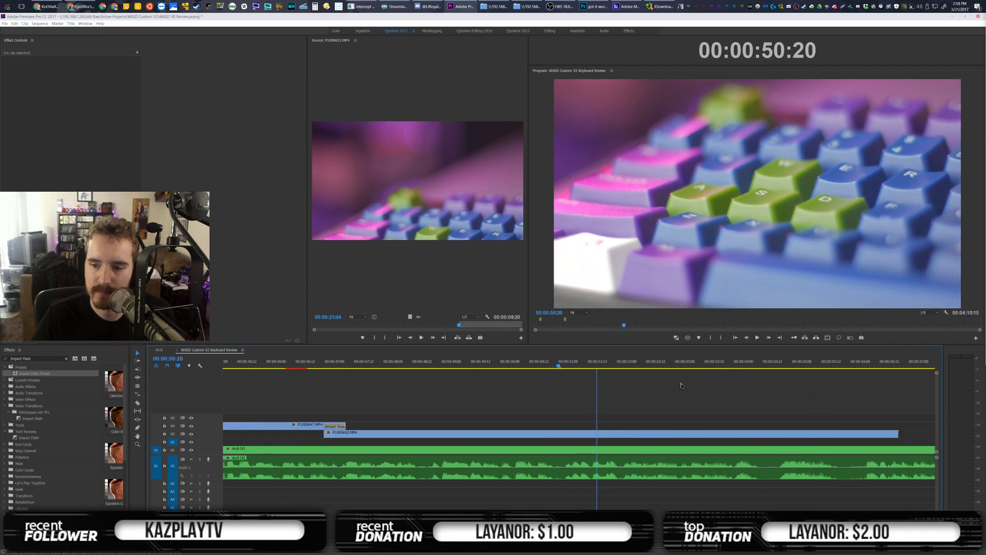
{"action": "key", "text": "space"}
{"action": "key", "text": "space"}
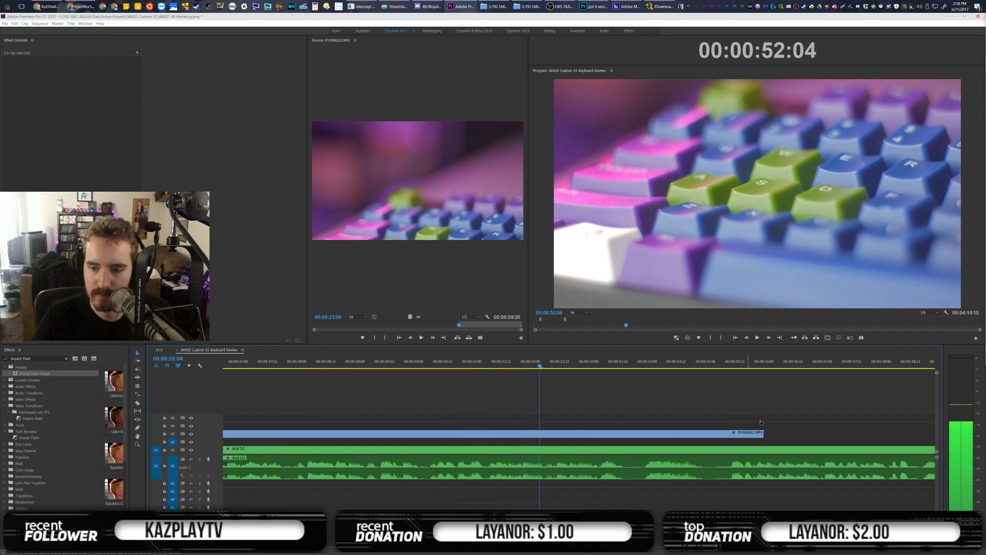
Trim the end of P1000652.MP4 on V3 to about 00:00:52:14, add the blur dissolve transition there and play it
{"action": "left_click_drag", "start_coordinate": [763, 434], "coordinate": [547, 435]}
{"action": "type", "text": "Blur-Diss2"}
{"action": "left_click_drag", "start_coordinate": [27, 373], "coordinate": [563, 434]}
{"action": "left_click", "coordinate": [605, 398]}
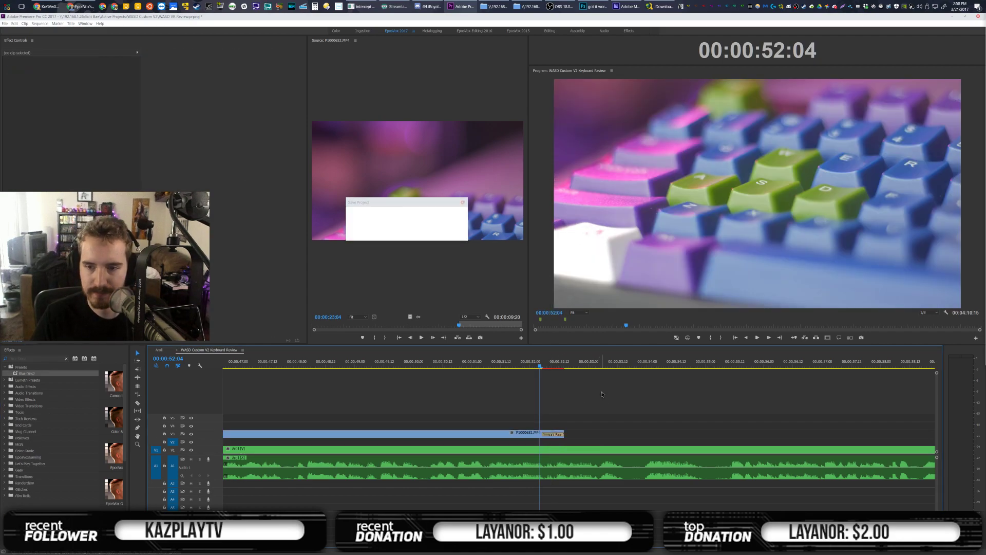
{"action": "key", "text": "space"}
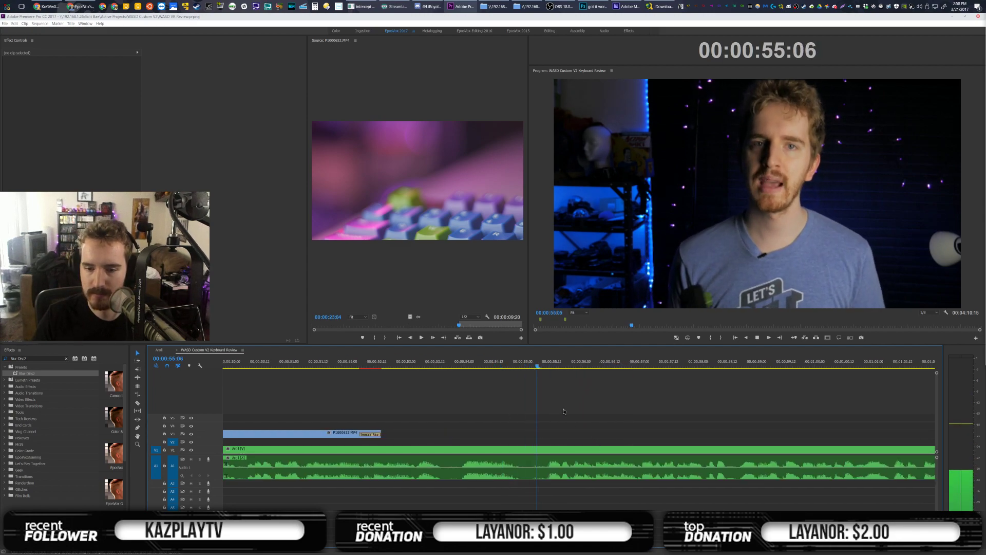
Razor around the two A-roll pauses at about 00:00:53:15 and 00:00:54:23 and ripple-delete them
{"action": "key", "text": "space"}
{"action": "key", "text": "c"}
{"action": "left_click", "coordinate": [443, 471]}
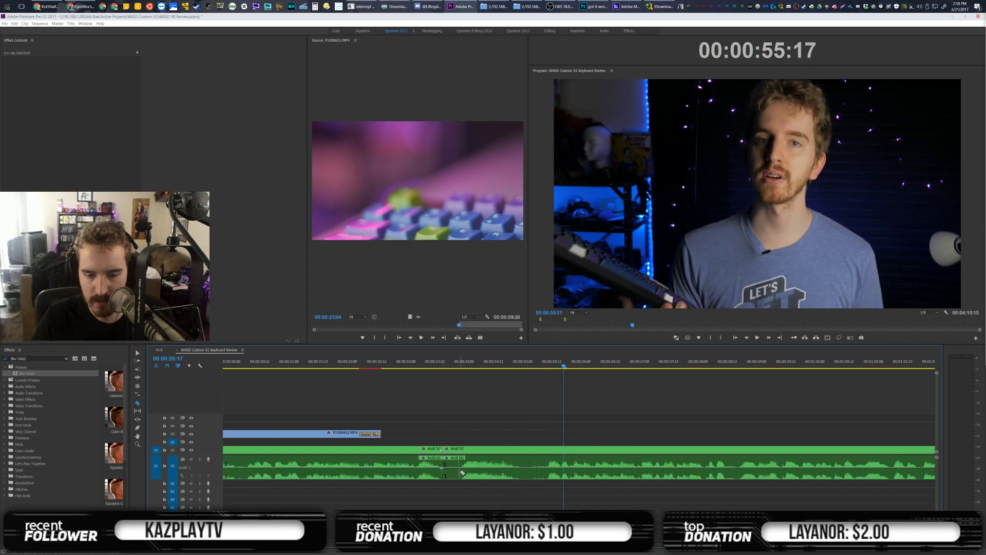
{"action": "left_click", "coordinate": [548, 473]}
{"action": "key", "text": "v"}
{"action": "left_click", "coordinate": [535, 466]}
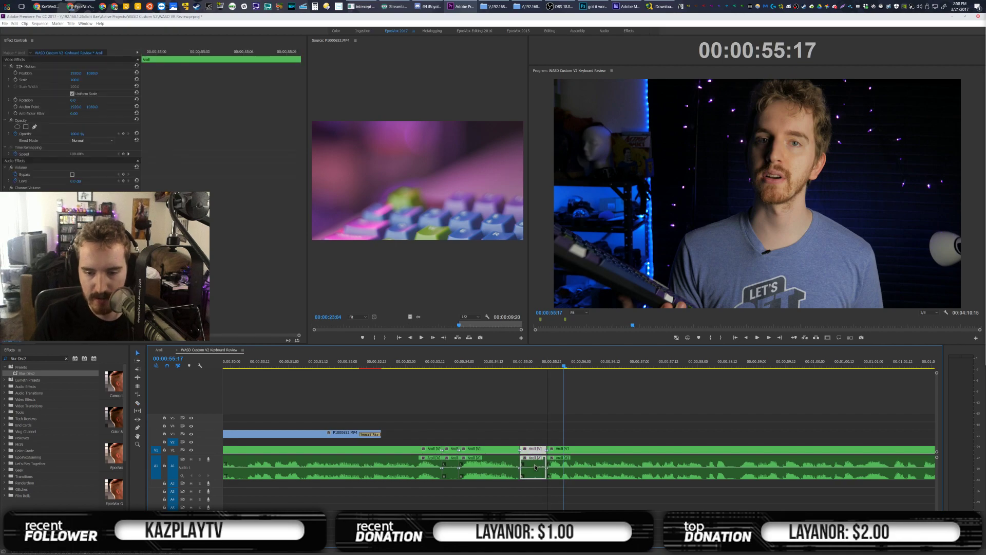
{"action": "key", "text": "shift+Delete"}
{"action": "left_click", "coordinate": [448, 468]}
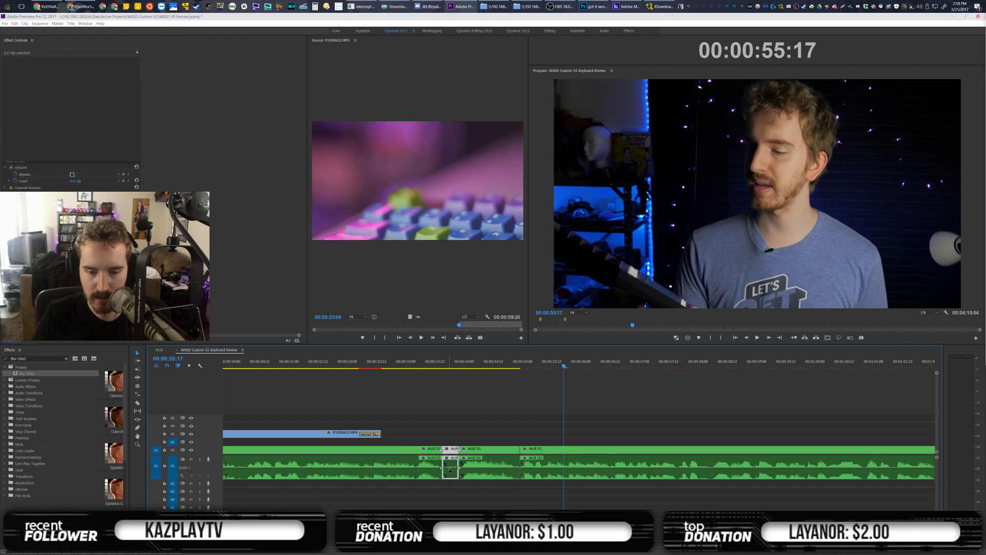
{"action": "key", "text": "shift+Delete"}
Scale up the short A-roll clip at 00:00:54:06 and shift it downward for a tighter shot of the speaker
{"action": "left_click", "coordinate": [479, 368]}
{"action": "left_click", "coordinate": [478, 466]}
{"action": "left_click", "coordinate": [71, 81]}
{"action": "left_click_drag", "start_coordinate": [74, 82], "coordinate": [217, 73]}
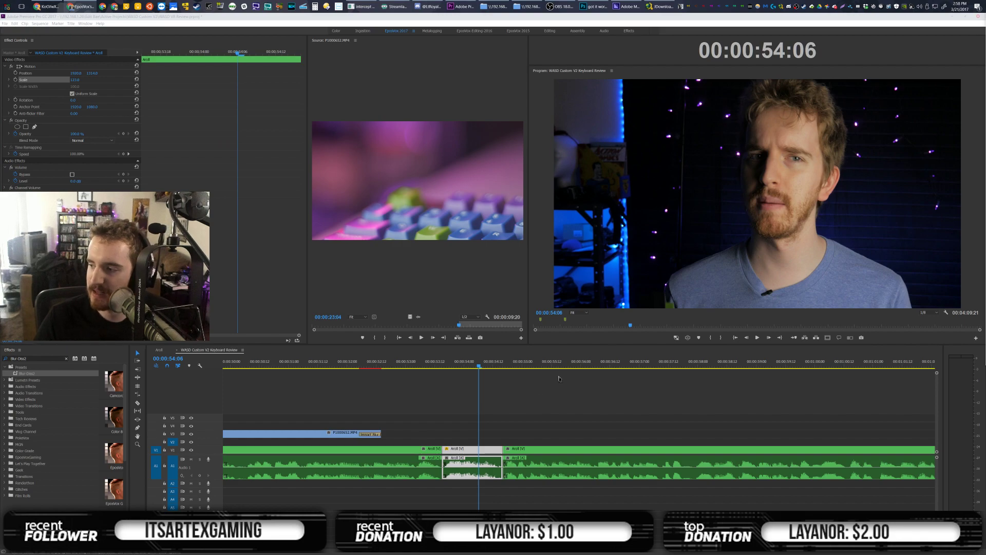
{"action": "left_click", "coordinate": [439, 418]}
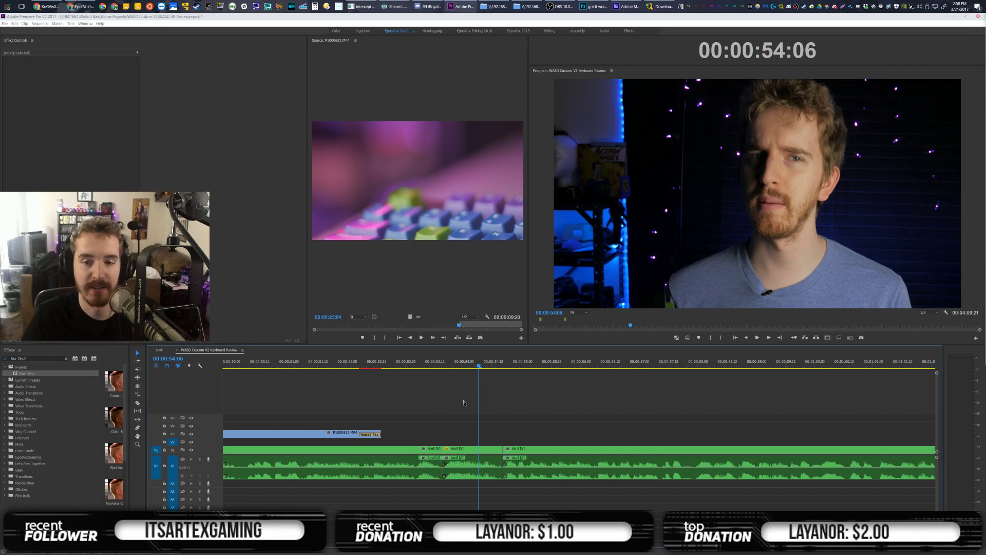
{"action": "left_click", "coordinate": [464, 461]}
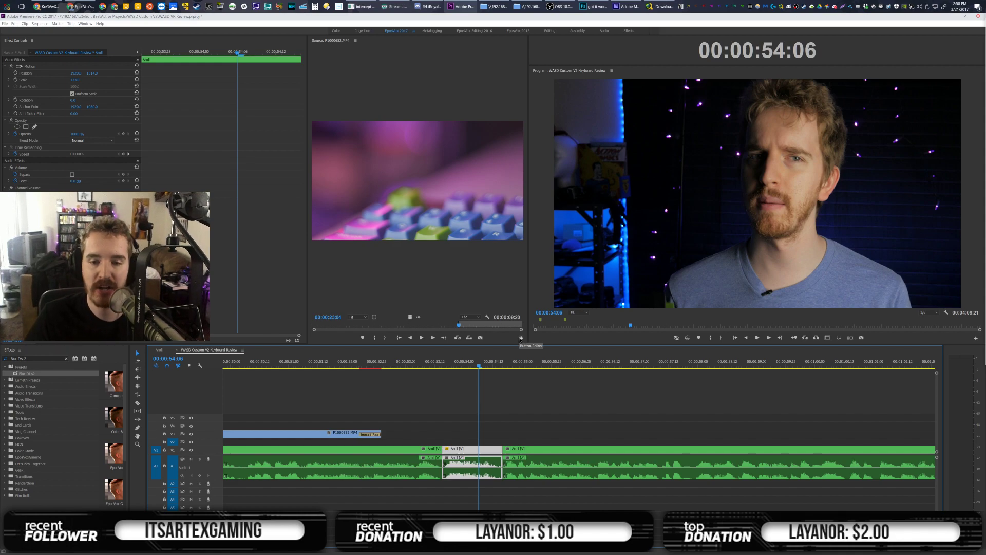
Play the enlarged A-roll cut and the footage after it, starting at 00:00:53:11
{"action": "key", "text": "Up"}
{"action": "key", "text": "Left"}
{"action": "key", "text": "Left"}
{"action": "key", "text": "Left"}
{"action": "key", "text": "Left"}
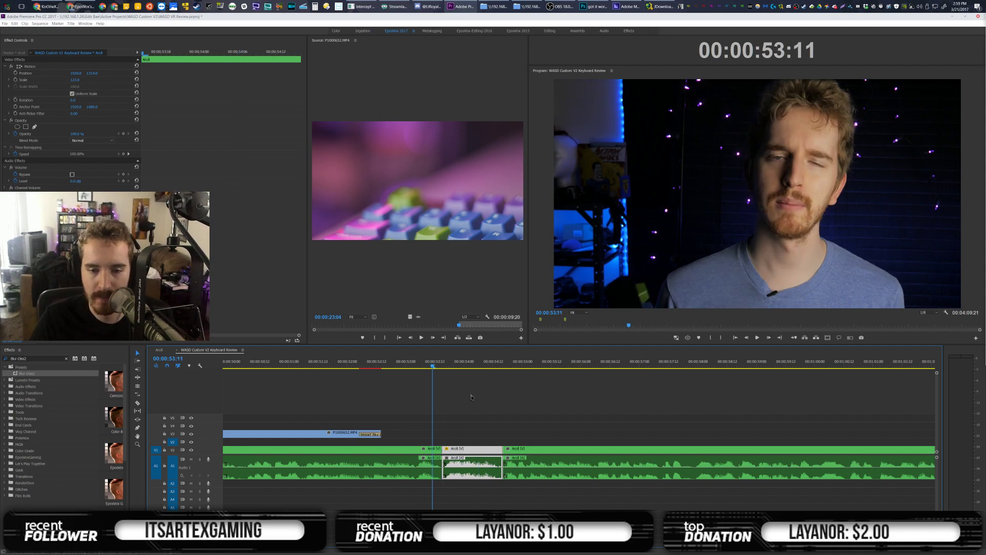
{"action": "left_click", "coordinate": [469, 394]}
{"action": "key", "text": "space"}
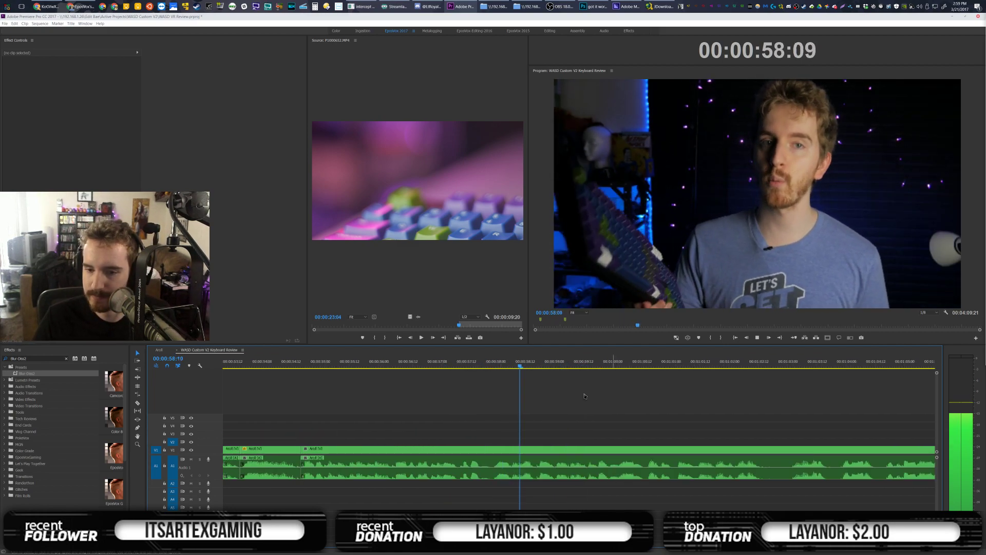
{"action": "left_click", "coordinate": [487, 361]}
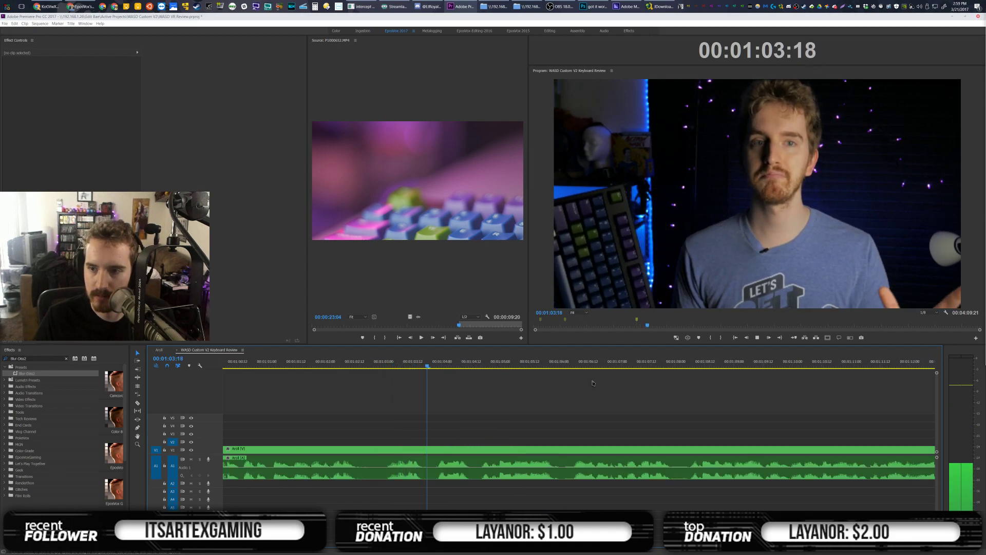
Razor the A-roll at about 00:01:03:01 and 00:01:04:14, then scale up and lower the piece between the cuts
{"action": "key", "text": "space"}
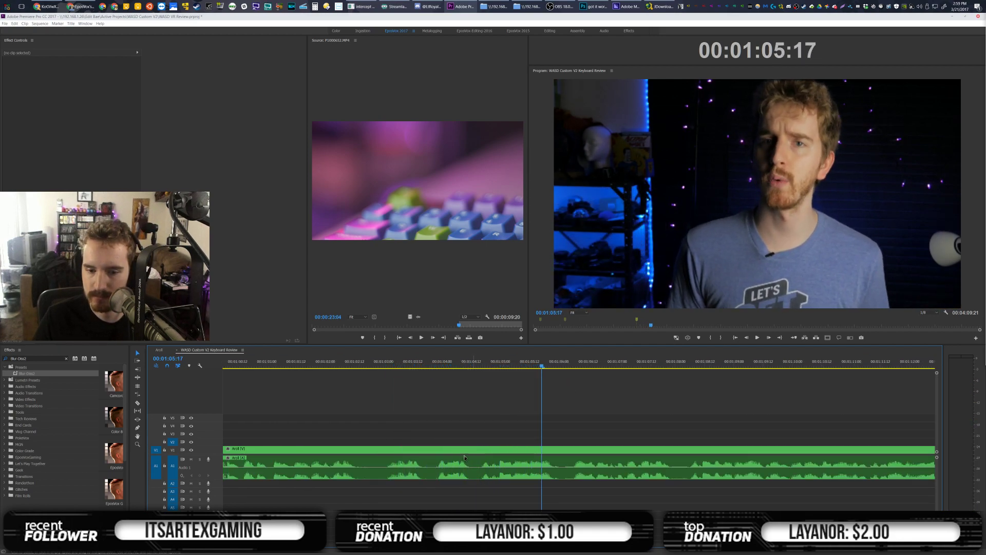
{"action": "left_click", "coordinate": [386, 471]}
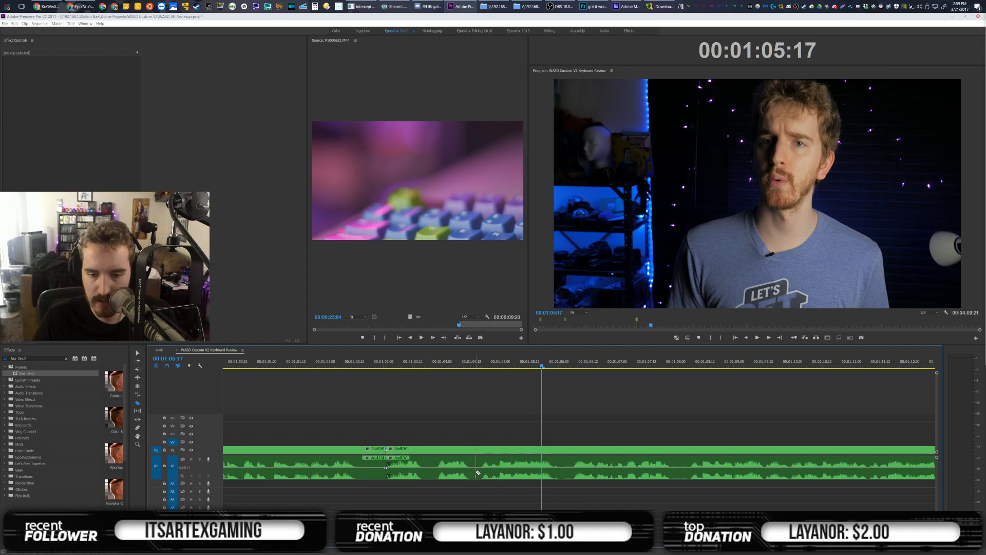
{"action": "left_click", "coordinate": [436, 367]}
{"action": "left_click", "coordinate": [441, 453]}
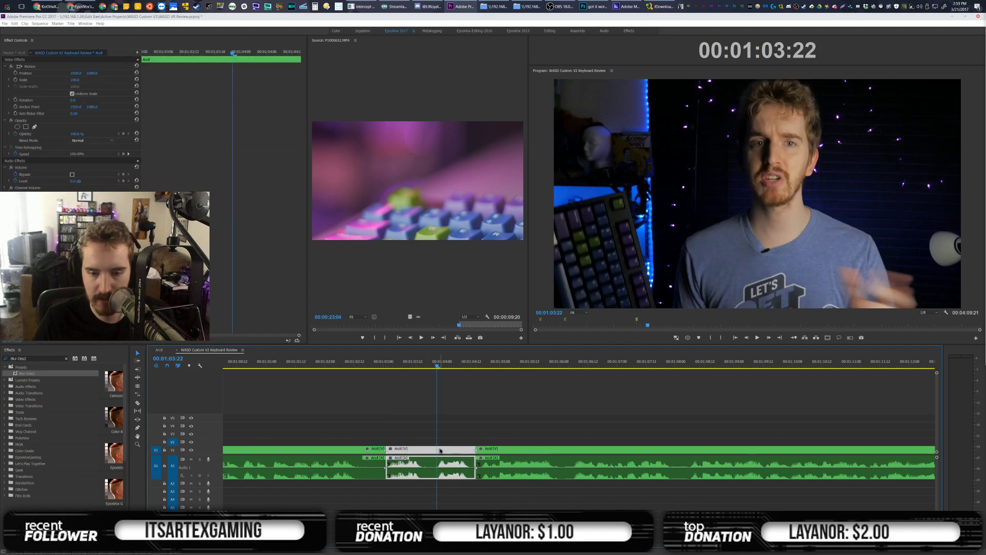
{"action": "left_click_drag", "start_coordinate": [73, 82], "coordinate": [101, 73]}
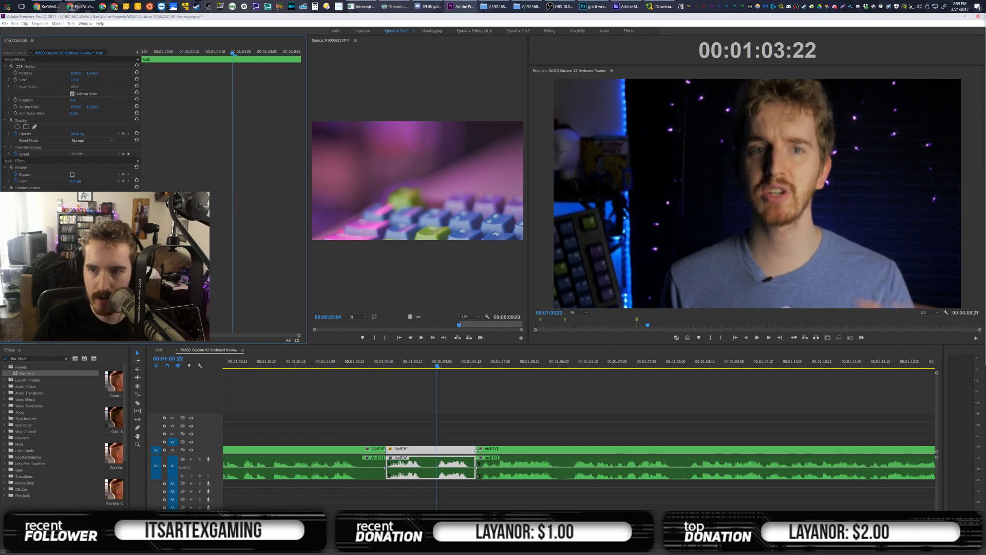
Play the A-roll from 00:01:03:22 to about 00:01:17:19 to check the zoom and the footage after it
{"action": "left_click", "coordinate": [510, 409]}
{"action": "key", "text": "space"}
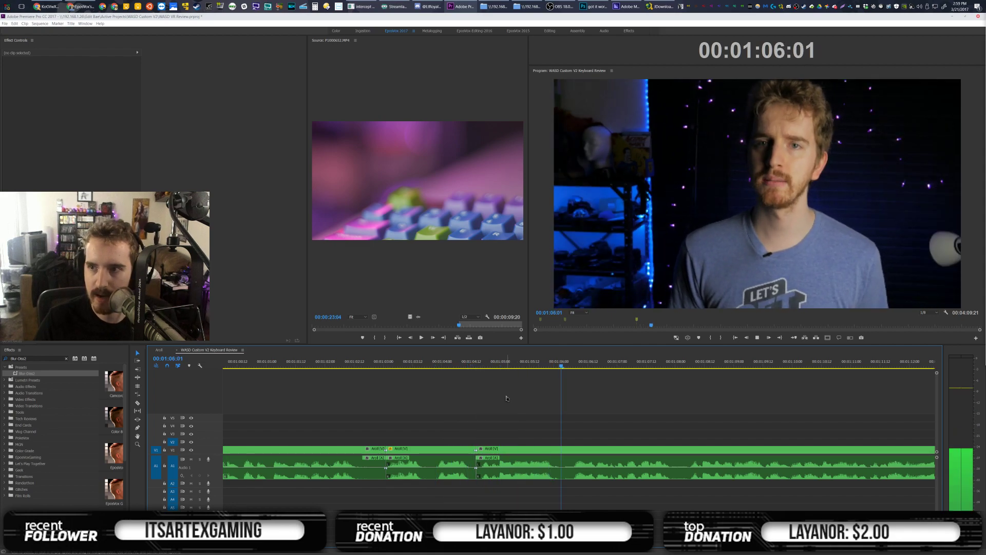
{"action": "scroll", "coordinate": [645, 407], "scroll_direction": "down", "scroll_amount": 5}
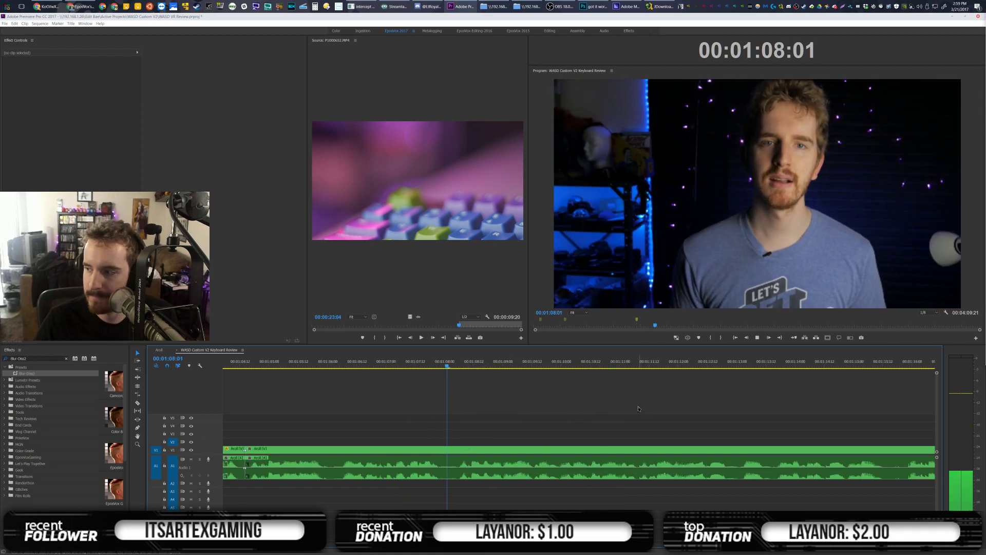
{"action": "scroll", "coordinate": [634, 408], "scroll_direction": "down", "scroll_amount": 2}
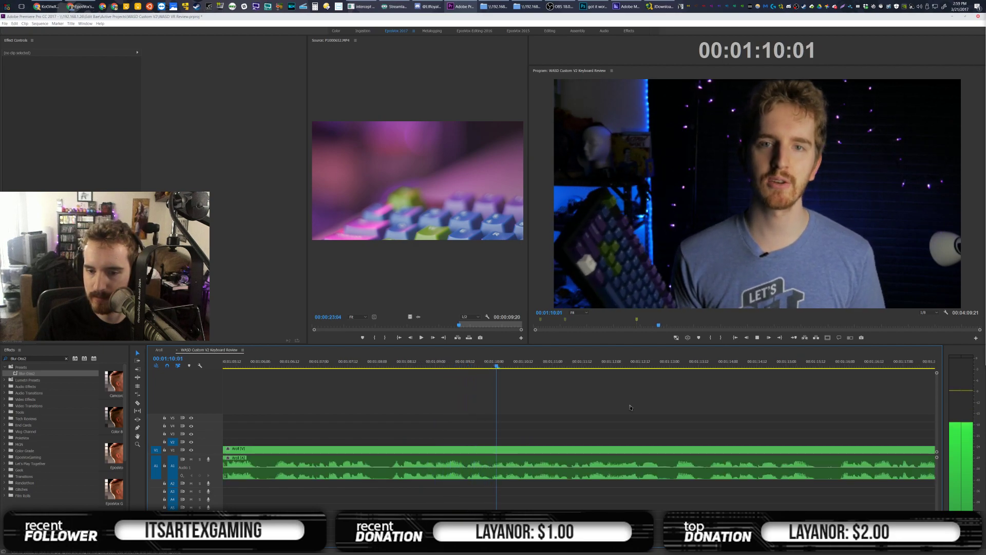
{"action": "scroll", "coordinate": [631, 407], "scroll_direction": "down", "scroll_amount": 9}
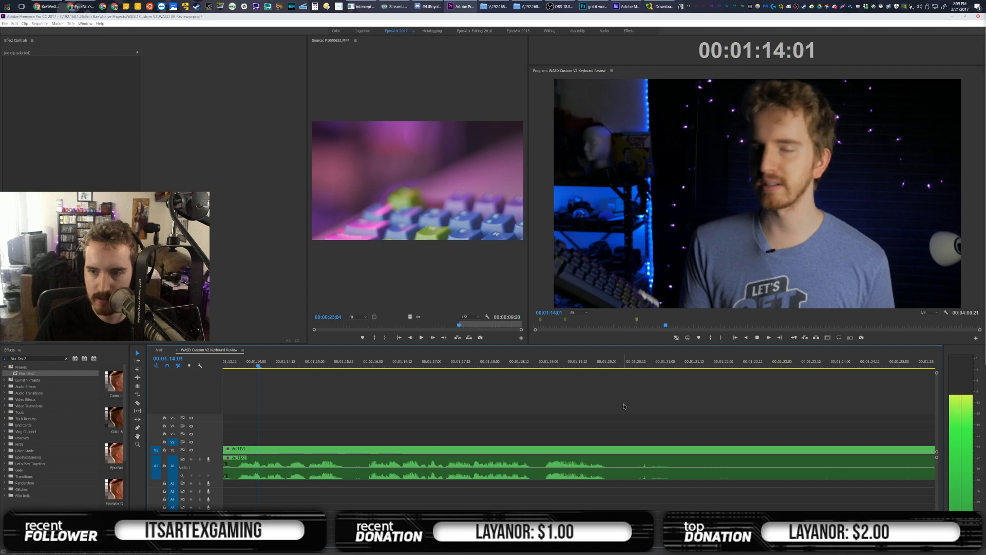
{"action": "scroll", "coordinate": [611, 406], "scroll_direction": "down", "scroll_amount": 2}
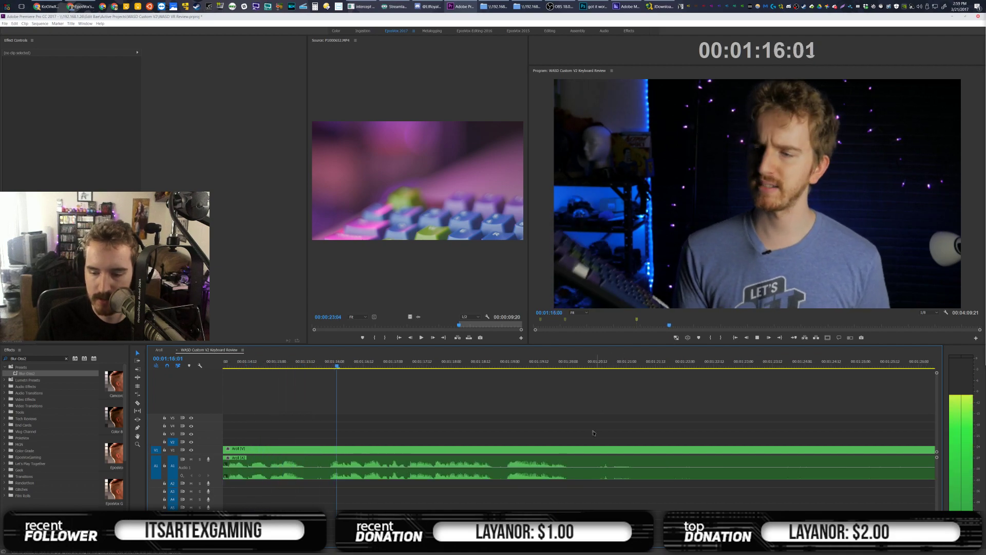
{"action": "key", "text": "c"}
{"action": "key", "text": "space"}
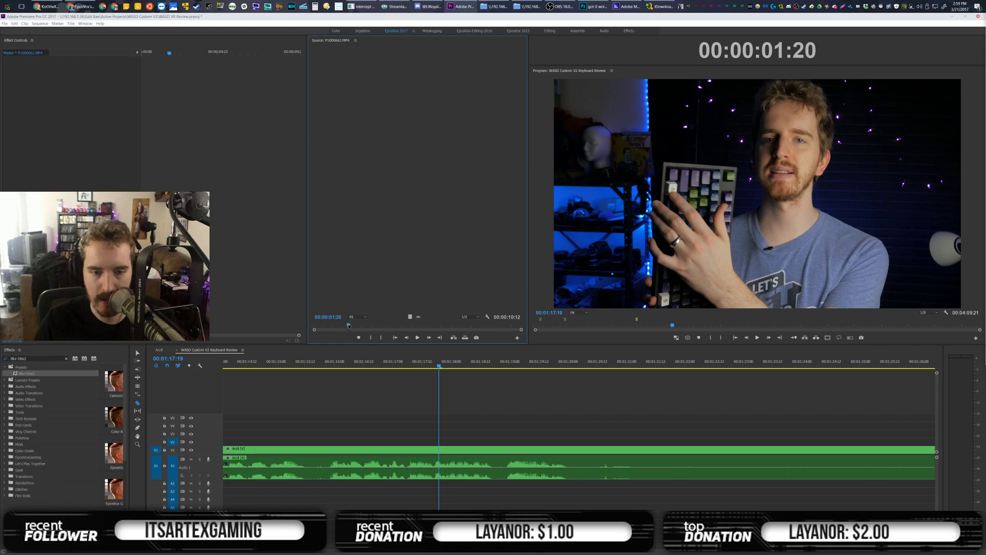
Set an in point at 00:00:01:22 in P1000662.MP4 and place its video on V4 at about 00:01:16:15
{"action": "left_click", "coordinate": [350, 325]}
{"action": "key", "text": "i"}
{"action": "left_click_drag", "start_coordinate": [409, 316], "coordinate": [372, 425]}
Add the Impact Flash transition to the start of P1000662.MP4 and play the sequence from just before it
{"action": "key", "text": "shift+f"}
{"action": "type", "text": "Impact Flash"}
{"action": "left_click_drag", "start_coordinate": [34, 374], "coordinate": [373, 424]}
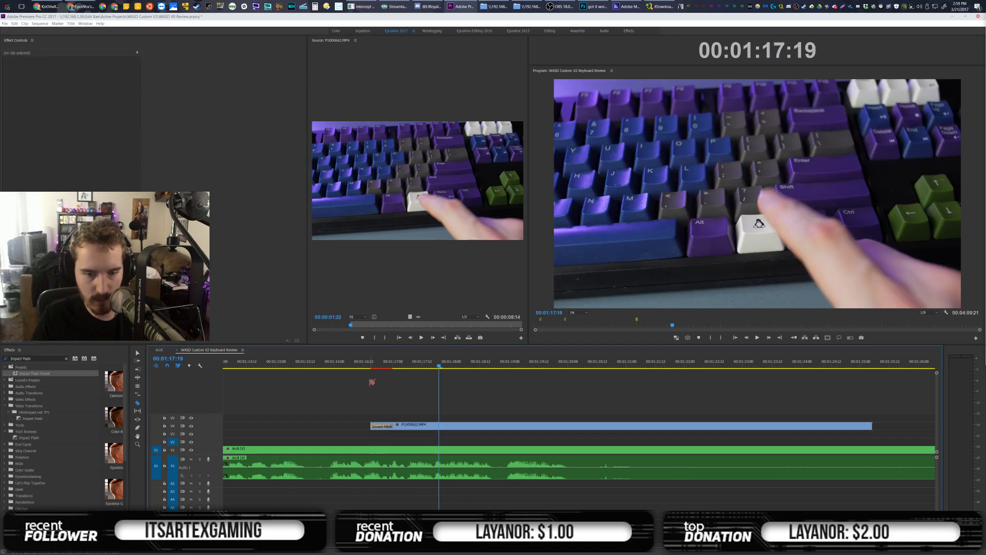
{"action": "left_click", "coordinate": [368, 365]}
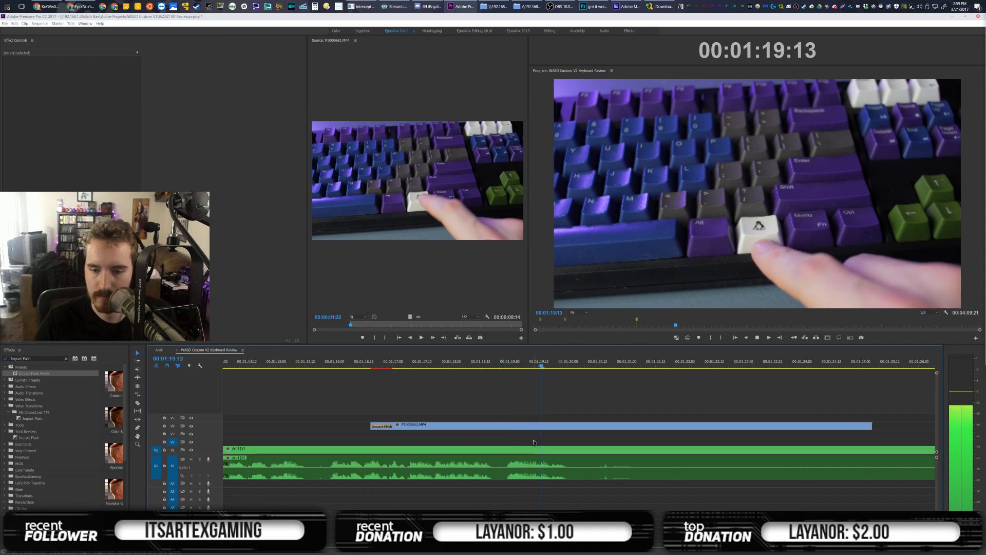
Split the main V1 clip at the end of speech near 1:20 and around the short pause near 1:30, and ripple delete that pause
{"action": "key", "text": "c"}
{"action": "left_click", "coordinate": [568, 475]}
{"action": "scroll", "coordinate": [691, 465], "scroll_direction": "down", "scroll_amount": 7}
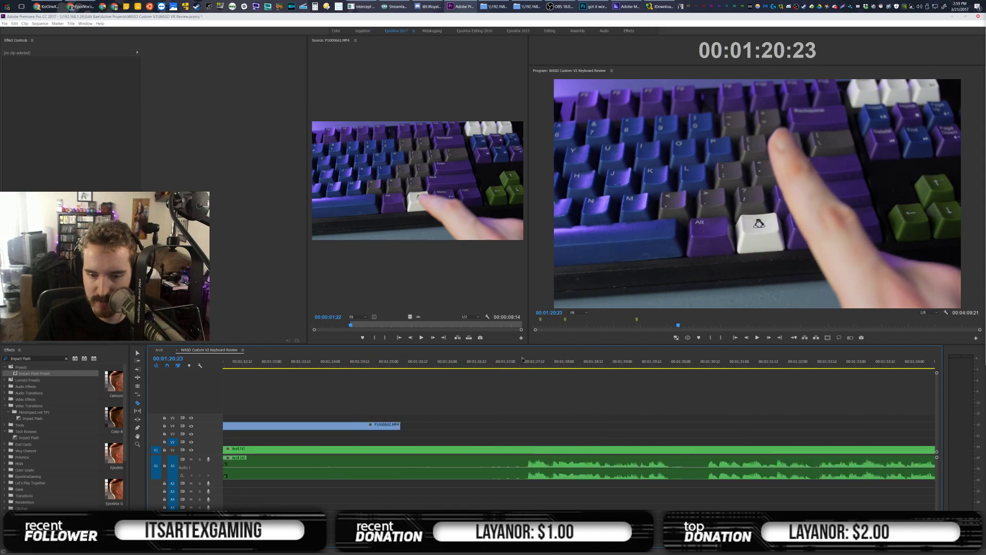
{"action": "left_click", "coordinate": [519, 367]}
{"action": "key", "text": "space"}
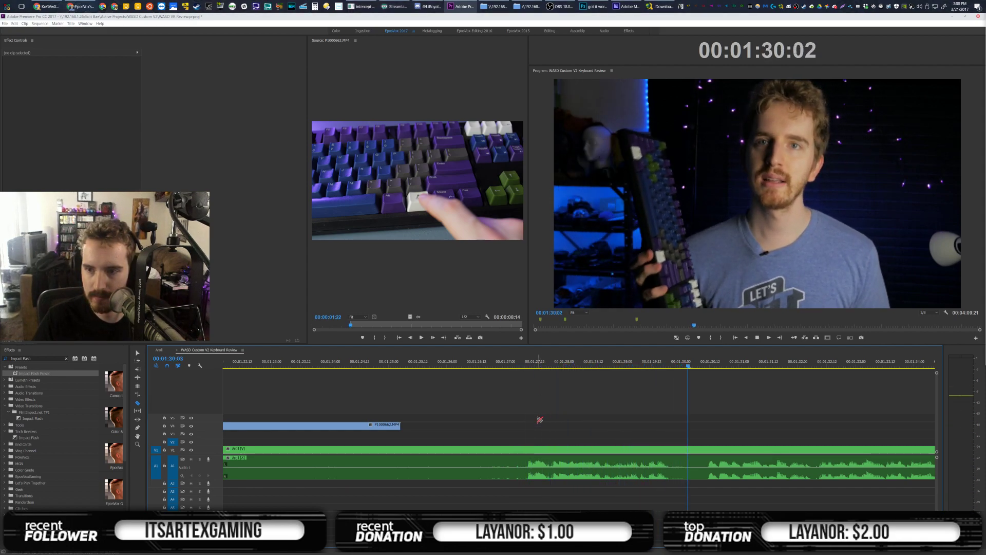
{"action": "key", "text": "space"}
{"action": "left_click", "coordinate": [672, 471]}
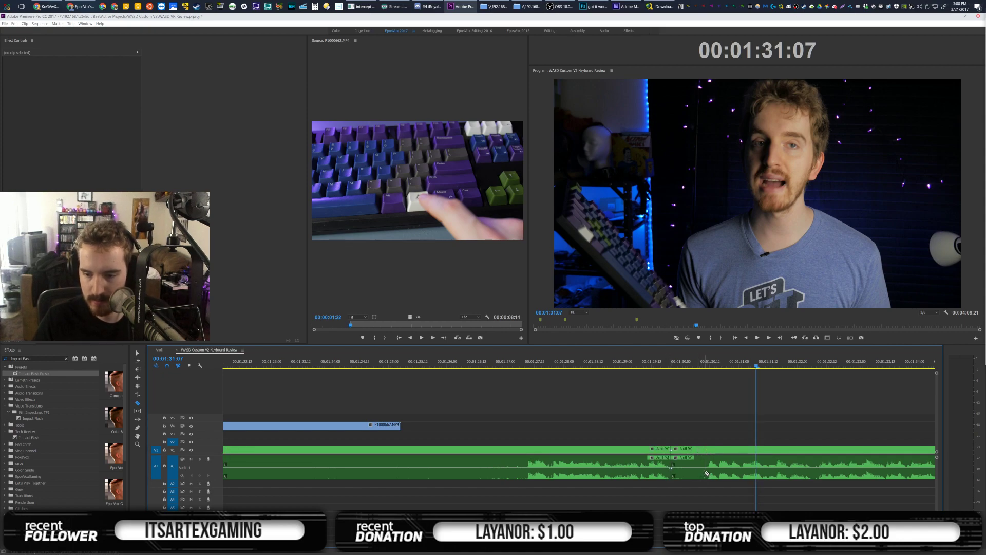
{"action": "key", "text": "v"}
{"action": "left_click", "coordinate": [682, 460]}
{"action": "key", "text": "shift+Delete"}
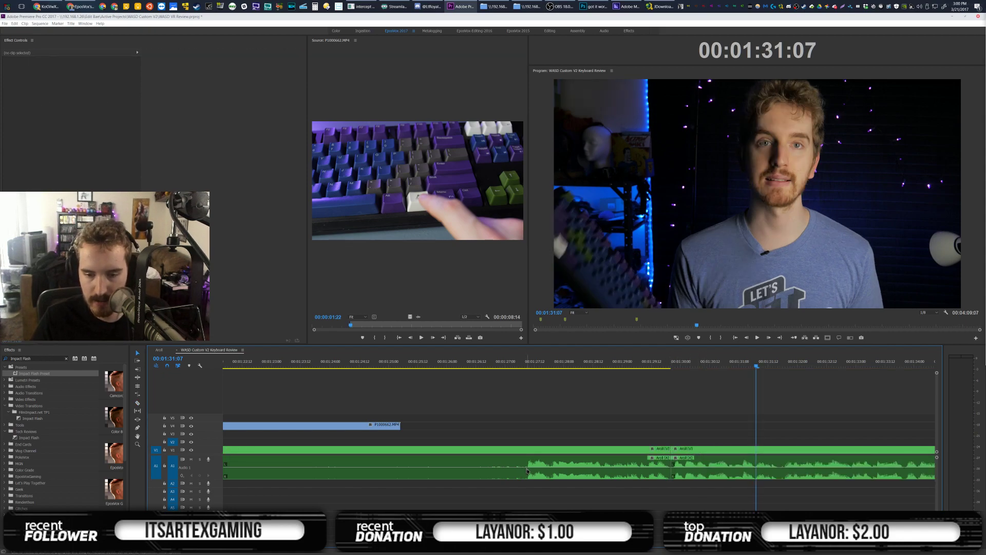
Split the main clip where speech resumes near 1:27 and ripple delete the long silent stretch before it
{"action": "left_click", "coordinate": [526, 473]}
{"action": "key", "text": "v"}
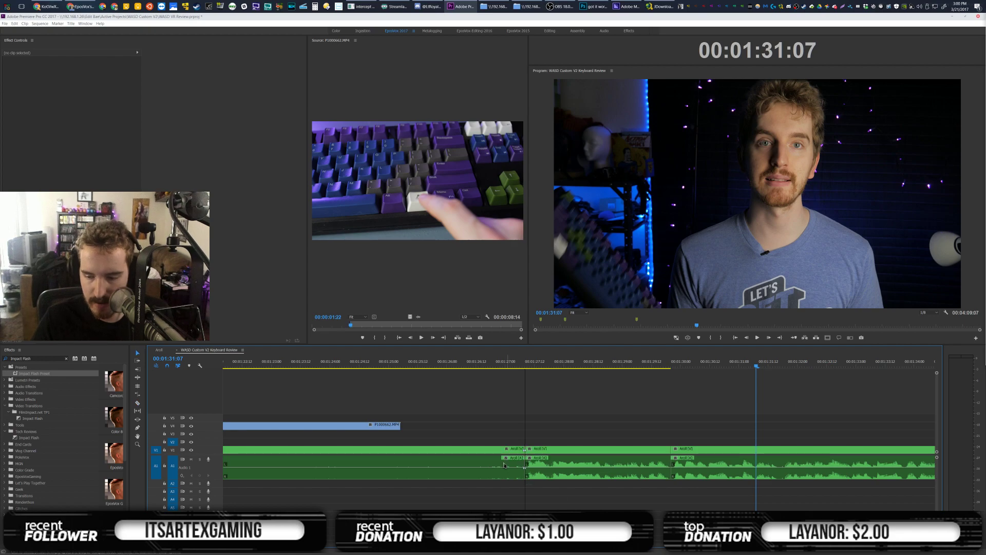
{"action": "left_click", "coordinate": [466, 471]}
{"action": "key", "text": "Delete"}
{"action": "scroll", "coordinate": [466, 472], "scroll_direction": "up", "scroll_amount": 5}
{"action": "left_click", "coordinate": [466, 472]}
{"action": "key", "text": "Delete"}
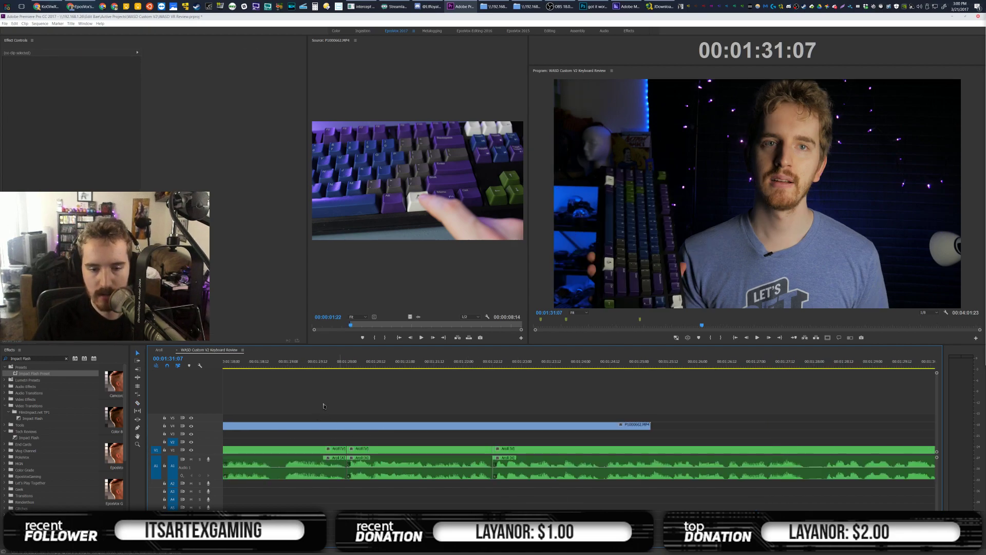
Play across the new join and trim the end of the V4 overlay clip back to about 1:22
{"action": "left_click", "coordinate": [347, 362]}
{"action": "key", "text": "space"}
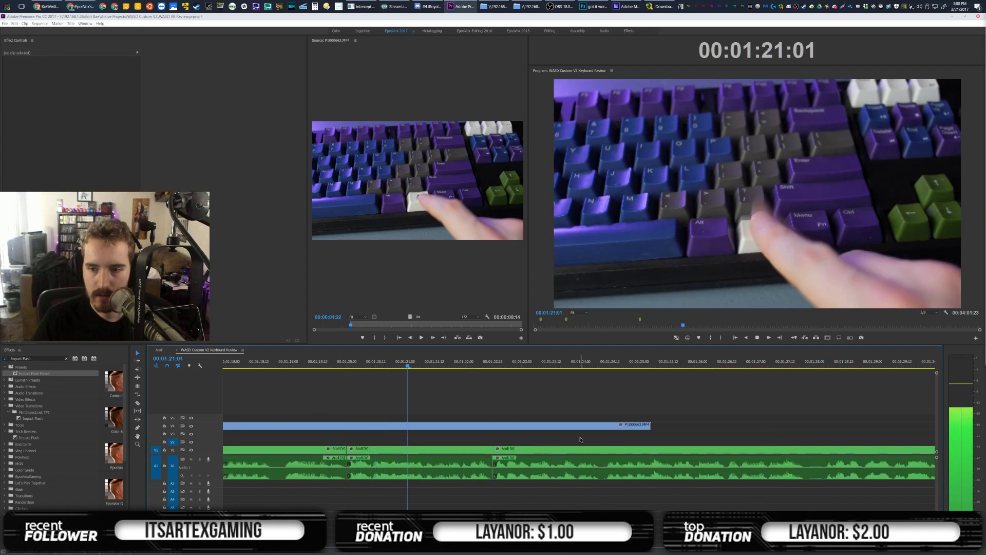
{"action": "left_click_drag", "start_coordinate": [647, 425], "coordinate": [470, 426]}
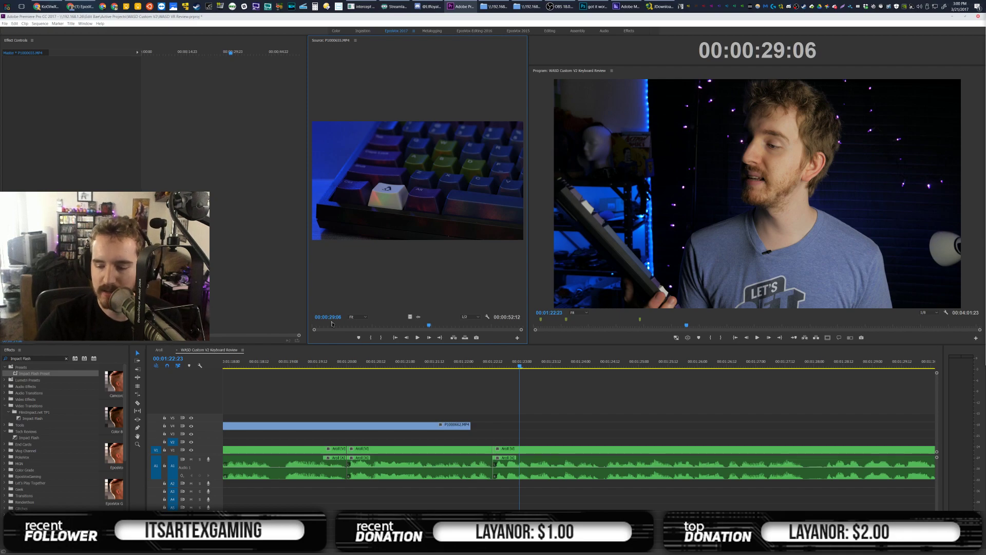
Mark the dark blue-lit keyboard shot's in point at 00:00:04:20 and place it on V3 under the end of the V4 overlay clip
{"action": "left_click", "coordinate": [323, 325]}
{"action": "left_click_drag", "start_coordinate": [324, 327], "coordinate": [333, 327]}
{"action": "key", "text": "i"}
{"action": "left_click_drag", "start_coordinate": [461, 398], "coordinate": [464, 430]}
Find the Impact Blur Dissolve preset in the effects and apply it to the end of the V4 overlay clip
{"action": "key", "text": "shift+7"}
{"action": "key", "text": "shift+f"}
{"action": "type", "text": "Blur-Diss2"}
{"action": "left_click_drag", "start_coordinate": [27, 374], "coordinate": [466, 426]}
{"action": "scroll", "coordinate": [436, 425], "scroll_direction": "up", "scroll_amount": 4}
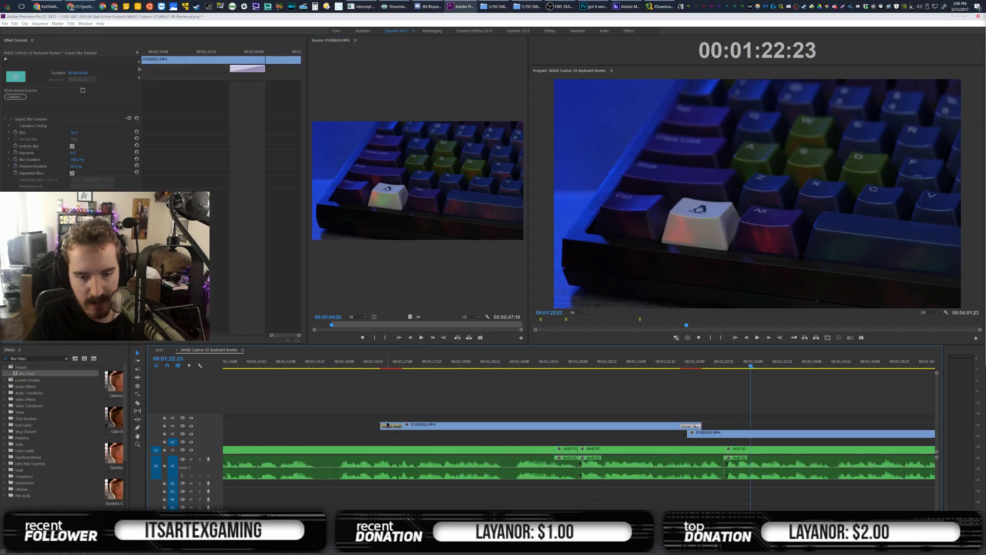
Extend the start of the V3 overlay clip so it begins with the blur dissolve, and play back the transition
{"action": "left_click_drag", "start_coordinate": [705, 435], "coordinate": [697, 436]}
{"action": "left_click", "coordinate": [710, 409]}
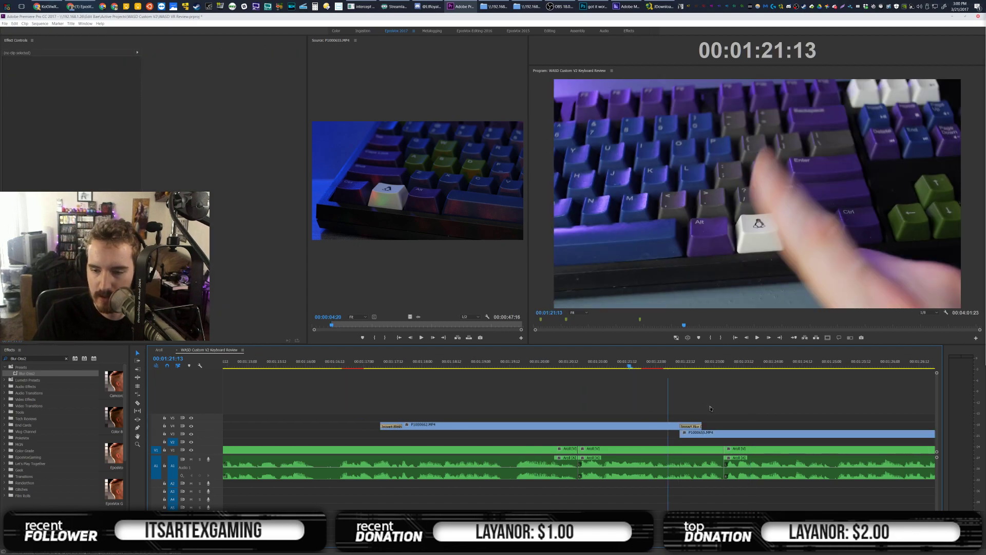
{"action": "scroll", "coordinate": [711, 408], "scroll_direction": "down", "scroll_amount": 4}
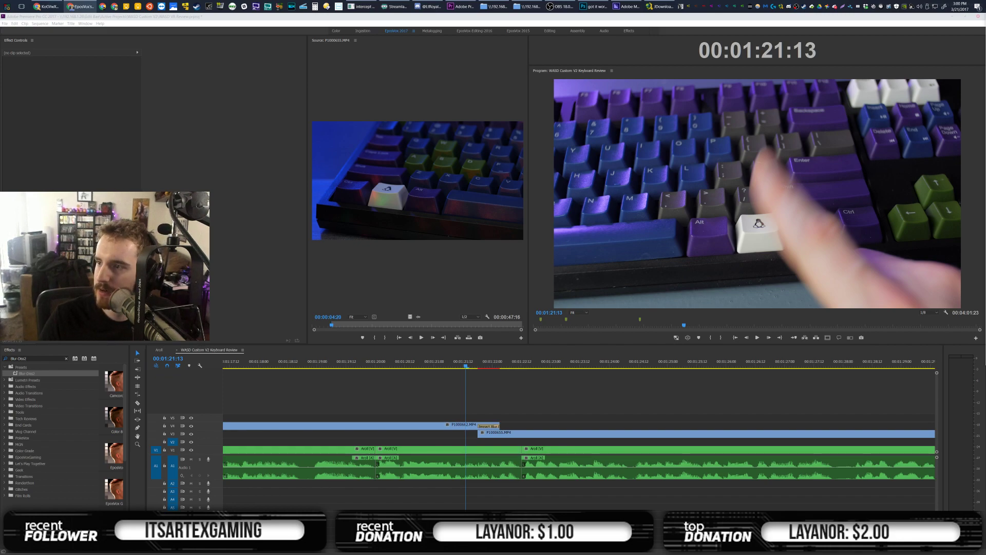
{"action": "left_click", "coordinate": [604, 402]}
{"action": "key", "text": "space"}
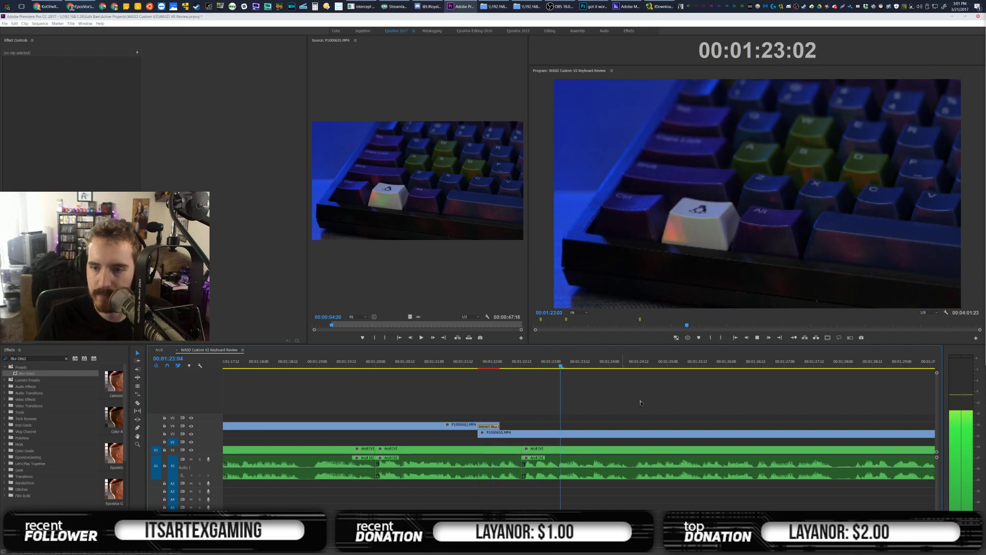
Split the main clip at about 1:28:04 and where speech resumes near 1:31:12, and ripple delete the section between
{"action": "scroll", "coordinate": [640, 402], "scroll_direction": "down", "scroll_amount": 8}
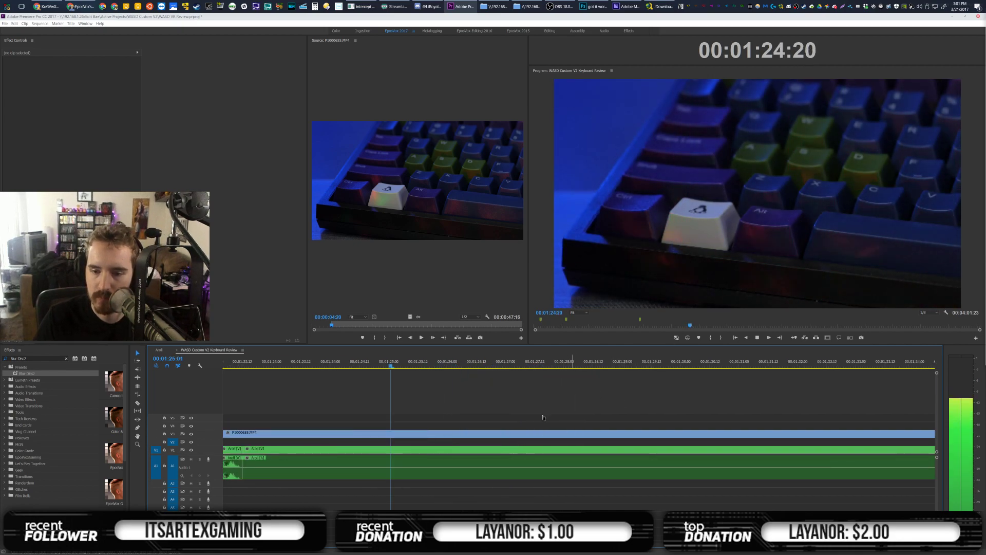
{"action": "scroll", "coordinate": [516, 410], "scroll_direction": "down", "scroll_amount": 1}
{"action": "scroll", "coordinate": [512, 409], "scroll_direction": "down", "scroll_amount": 2}
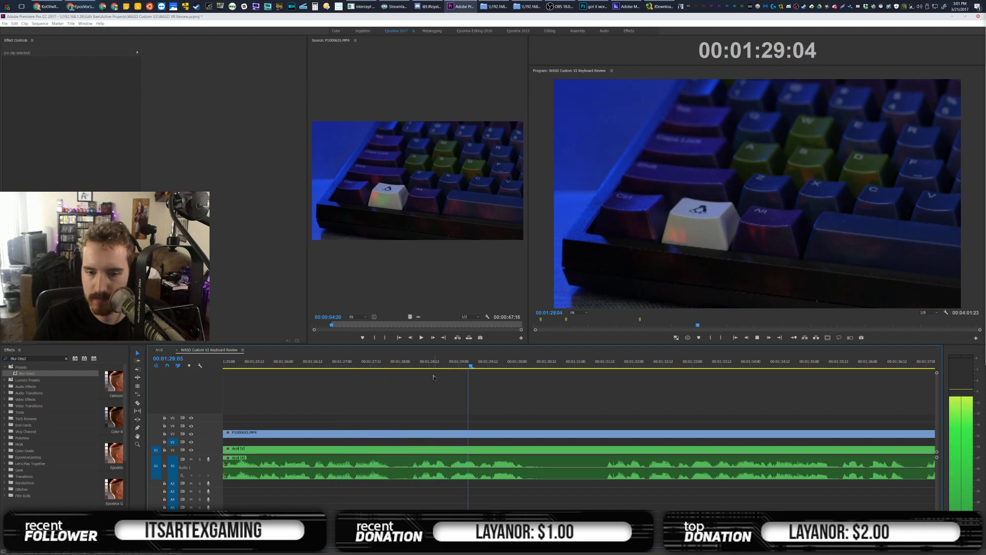
{"action": "left_click", "coordinate": [410, 366]}
{"action": "key", "text": "space"}
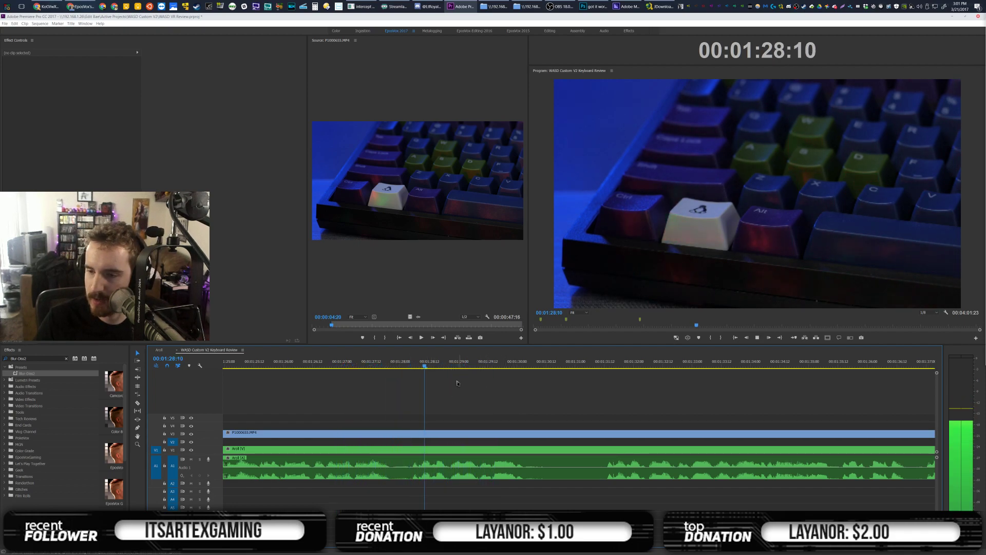
{"action": "key", "text": "c"}
{"action": "left_click", "coordinate": [411, 468]}
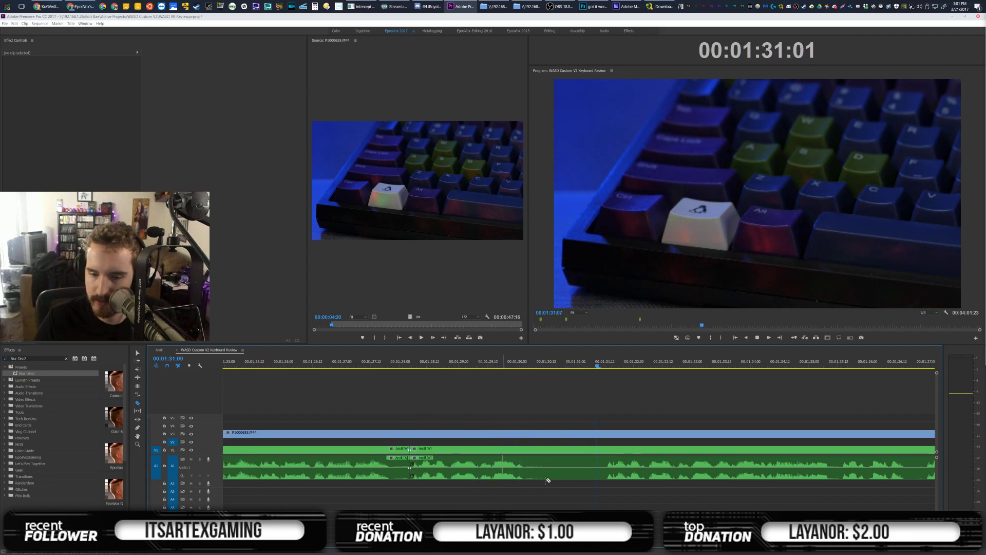
{"action": "left_click", "coordinate": [605, 468]}
{"action": "key", "text": "space"}
{"action": "key", "text": "v"}
{"action": "left_click", "coordinate": [524, 469]}
{"action": "key", "text": "shift+Delete"}
Mark P1000661.MP4's in point at 00:00:00:23 and place the clip on V4 above the cut near 1:28
{"action": "left_click", "coordinate": [406, 366]}
{"action": "key", "text": "space"}
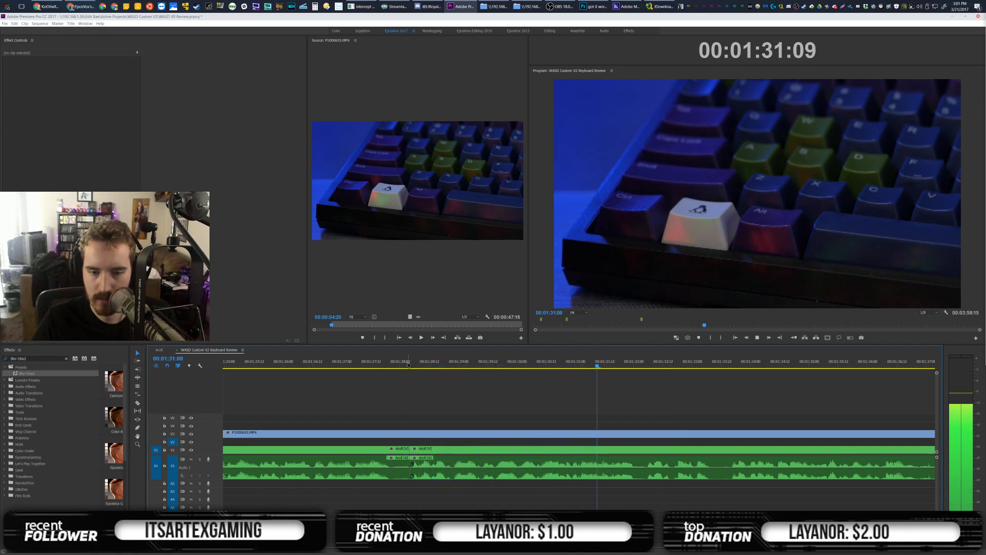
{"action": "key", "text": "space"}
{"action": "left_click", "coordinate": [458, 325]}
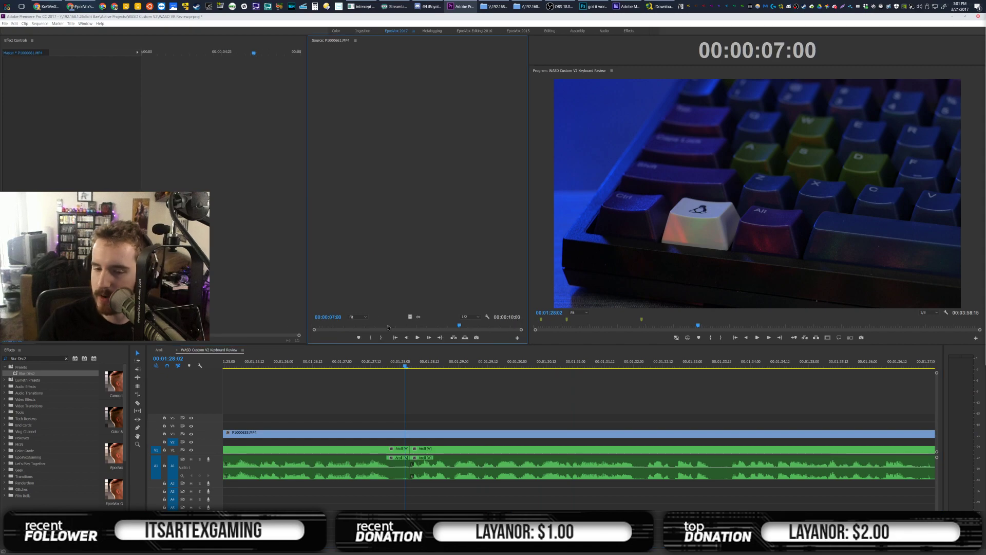
{"action": "left_click", "coordinate": [343, 326]}
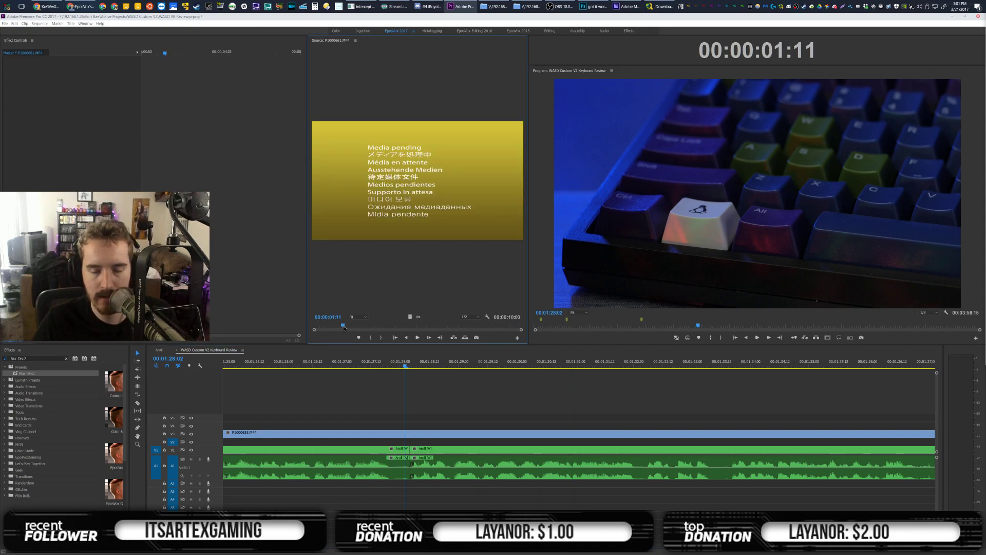
{"action": "left_click_drag", "start_coordinate": [345, 327], "coordinate": [333, 327]}
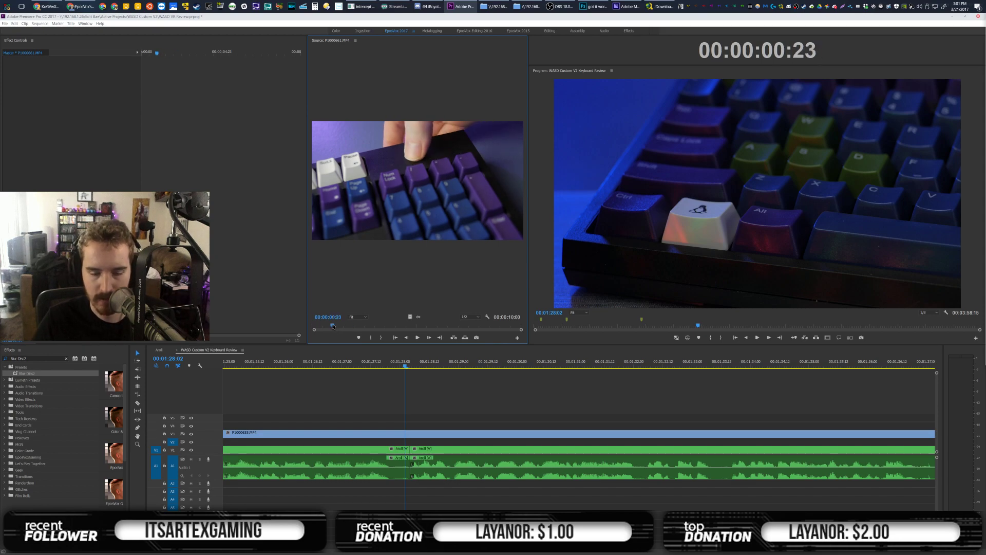
{"action": "key", "text": "i"}
{"action": "left_click_drag", "start_coordinate": [414, 339], "coordinate": [400, 426]}
Find the Impact Flash preset, apply it to the start of P1000661.MP4 on V4, and play back the result
{"action": "key", "text": "shift+f"}
{"action": "type", "text": "Impact Flash"}
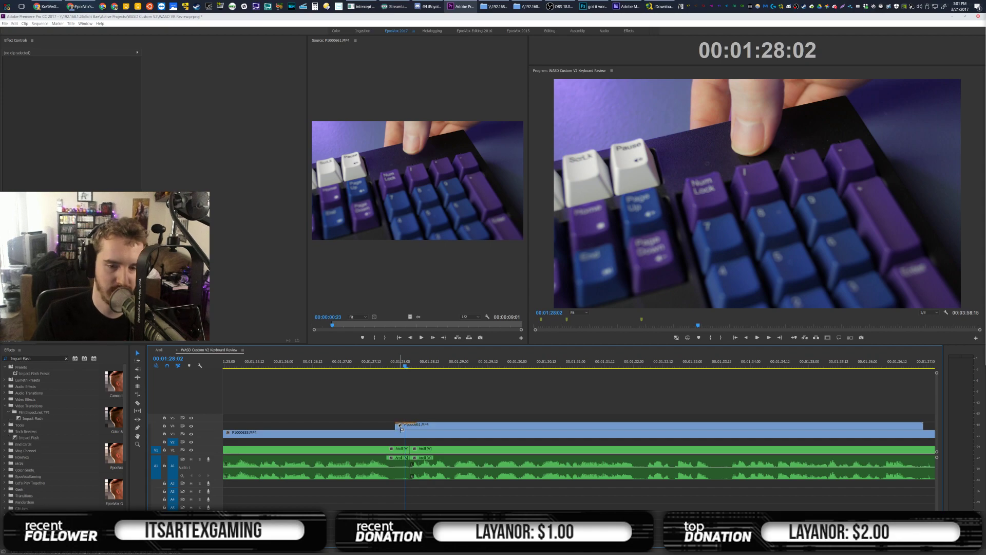
{"action": "left_click_drag", "start_coordinate": [25, 373], "coordinate": [400, 426]}
{"action": "left_click", "coordinate": [386, 365]}
{"action": "left_click", "coordinate": [429, 394]}
{"action": "key", "text": "space"}
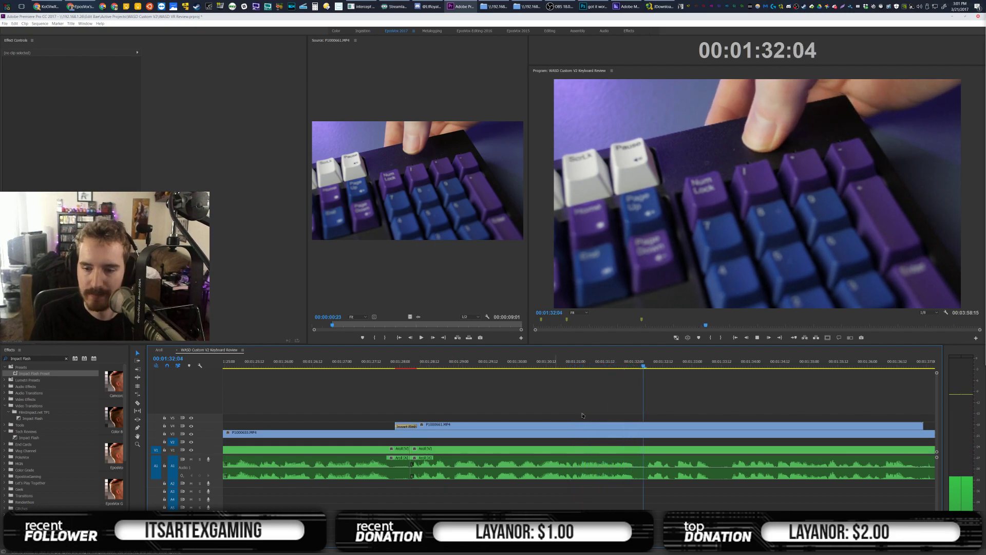
Play through the P1000661.MP4 overlay and set the playhead at 1:34:23, while the fingers still hold the keyboard's corner
{"action": "scroll", "coordinate": [581, 430], "scroll_direction": "down", "scroll_amount": 14}
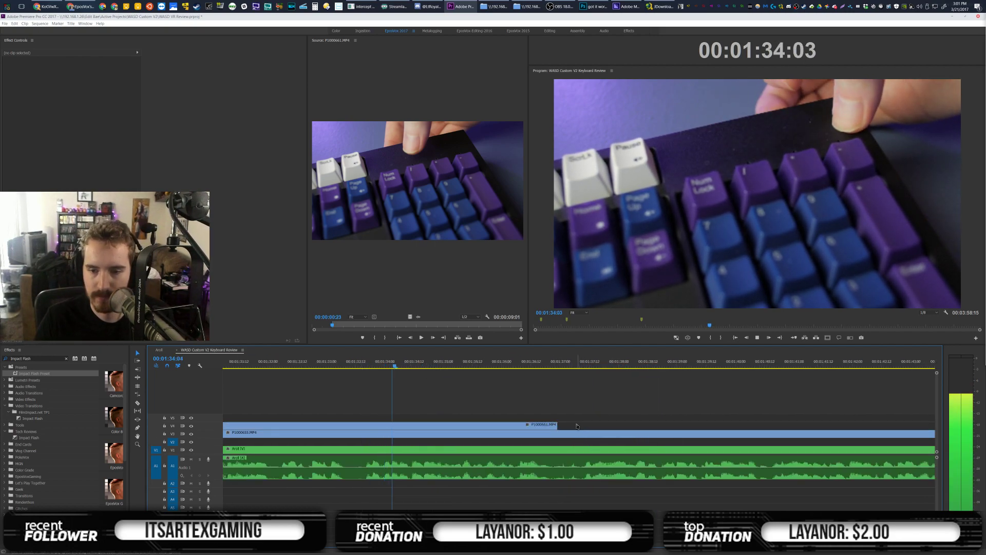
{"action": "key", "text": "space"}
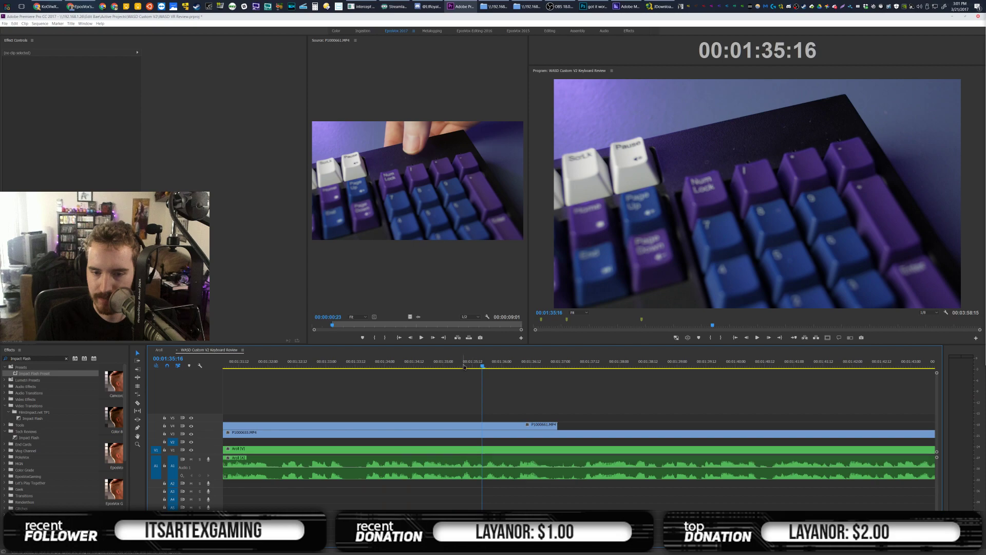
{"action": "key", "text": "Left"}
{"action": "key", "text": "Left"}
{"action": "key", "text": "Left"}
{"action": "key", "text": "Left"}
{"action": "key", "text": "Left"}
{"action": "key", "text": "Left"}
{"action": "key", "text": "Left"}
{"action": "key", "text": "Left"}
{"action": "key", "text": "Left"}
{"action": "key", "text": "Left"}
{"action": "key", "text": "Left"}
{"action": "key", "text": "Left"}
{"action": "key", "text": "Left"}
{"action": "key", "text": "Left"}
{"action": "key", "text": "Left"}
{"action": "key", "text": "Left"}
{"action": "key", "text": "Left"}
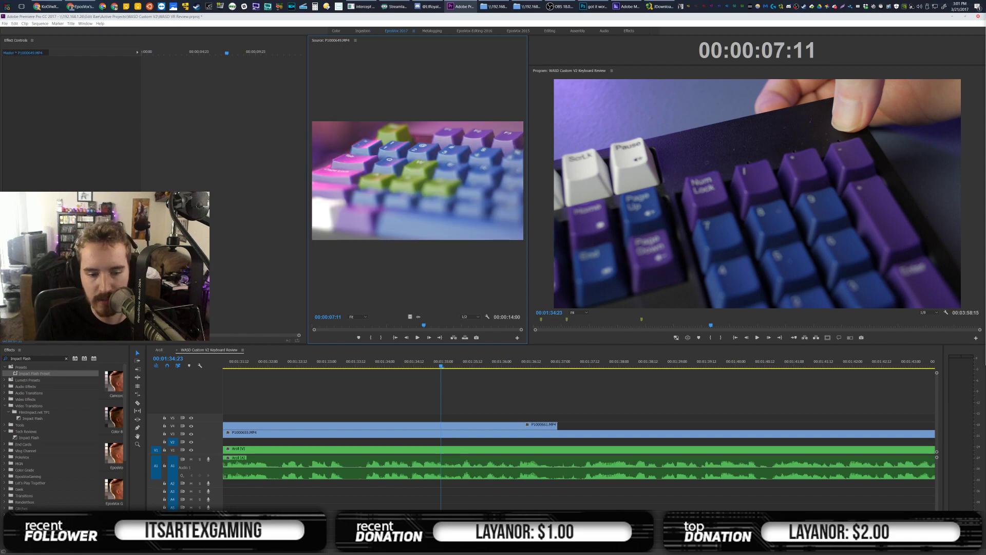
Trim the end of the P1000661.MP4 overlay to about 1:34:23 and end the V3 overlay clip slightly earlier
{"action": "left_click_drag", "start_coordinate": [422, 543], "coordinate": [932, 543]}
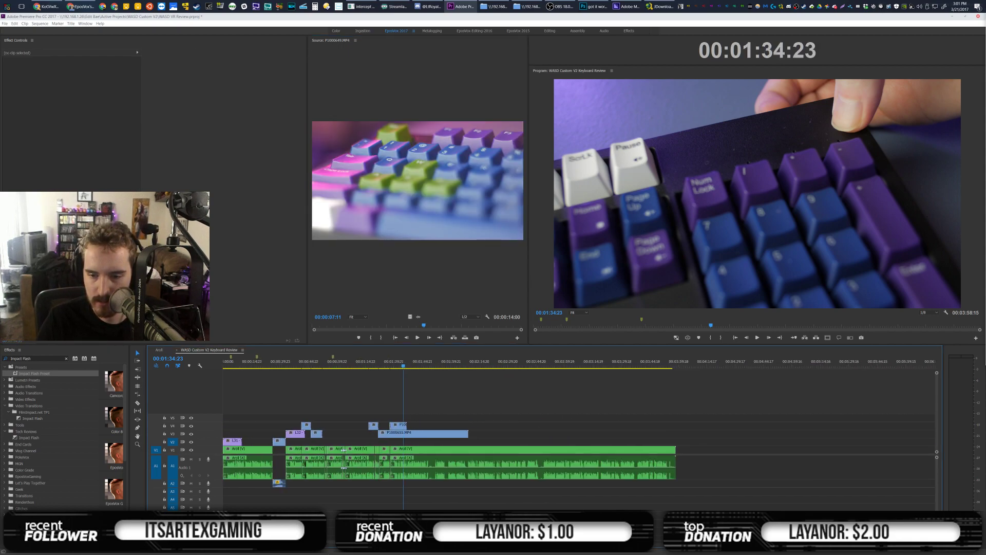
{"action": "left_click_drag", "start_coordinate": [226, 543], "coordinate": [363, 503]}
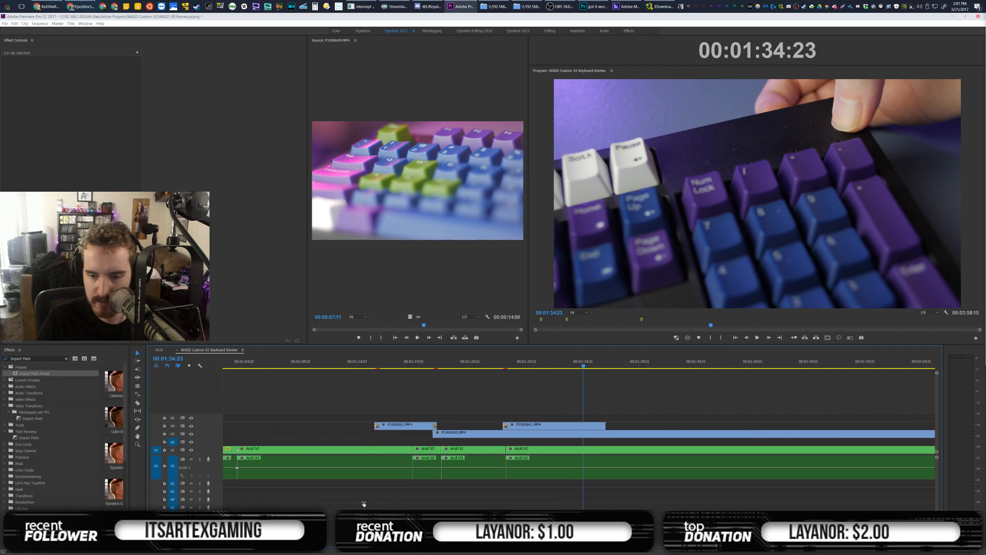
{"action": "scroll", "coordinate": [562, 410], "scroll_direction": "down", "scroll_amount": 6}
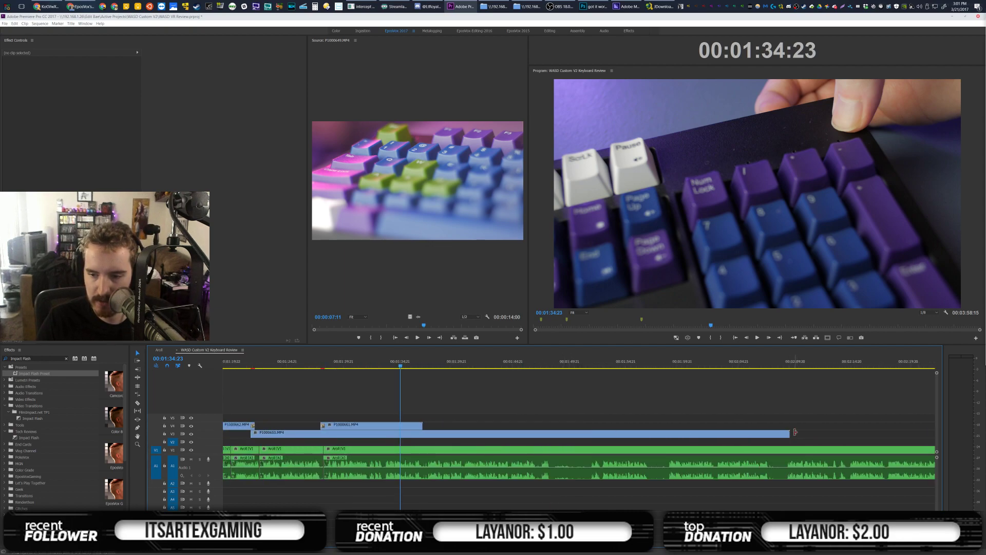
{"action": "left_click_drag", "start_coordinate": [753, 440], "coordinate": [405, 427]}
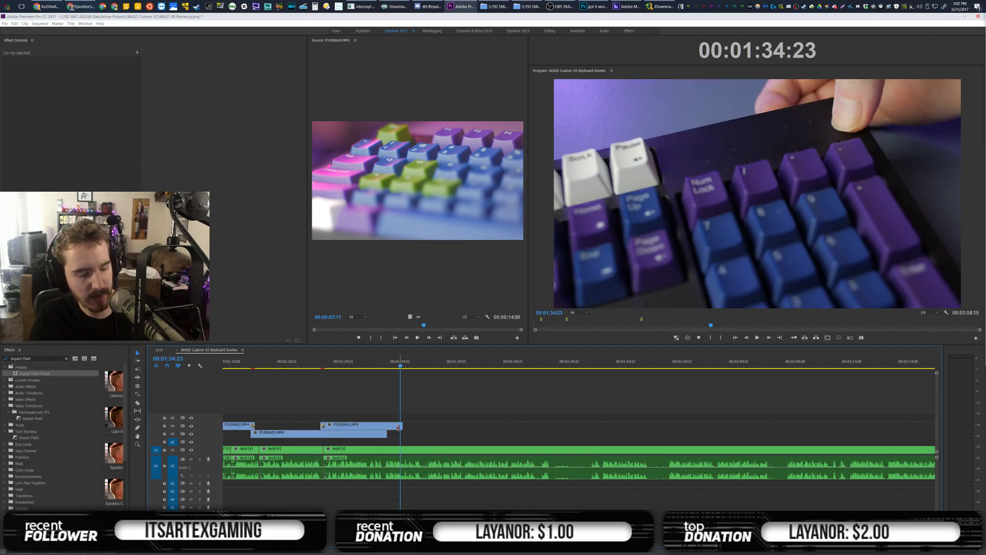
Apply the default video transition to the end of P1000661.MP4 on V4 and set the playhead at 1:34:13
{"action": "left_click", "coordinate": [399, 427]}
{"action": "key", "text": "ctrl+d"}
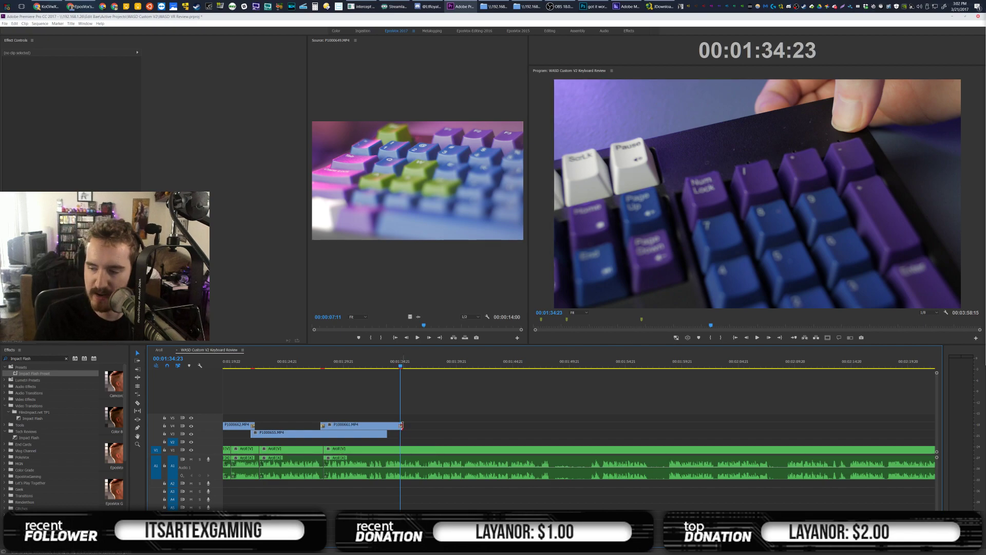
{"action": "left_click", "coordinate": [395, 366]}
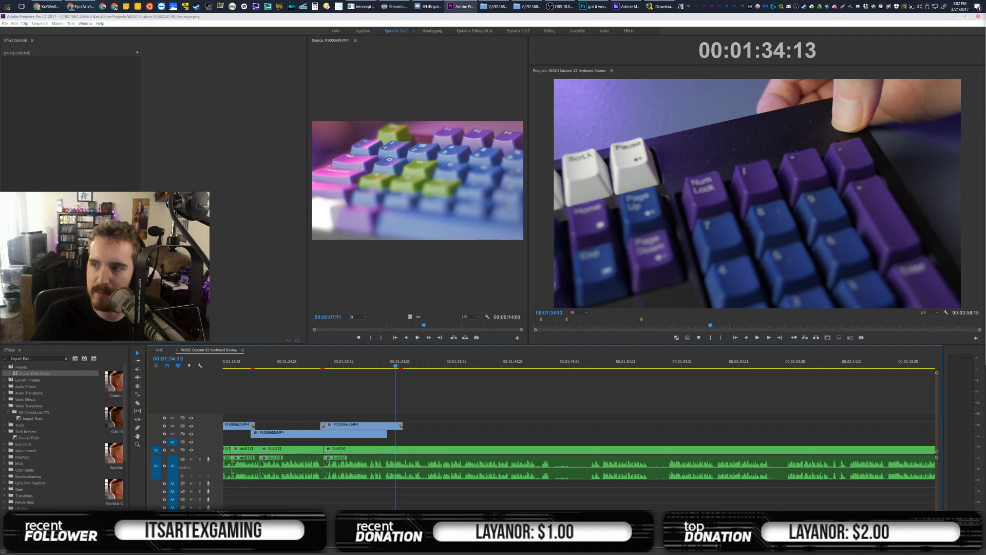
Play the sequence past the end of the overlay clips to review the talking-head footage up to about 1:47
{"action": "key", "text": "alt+Tab"}
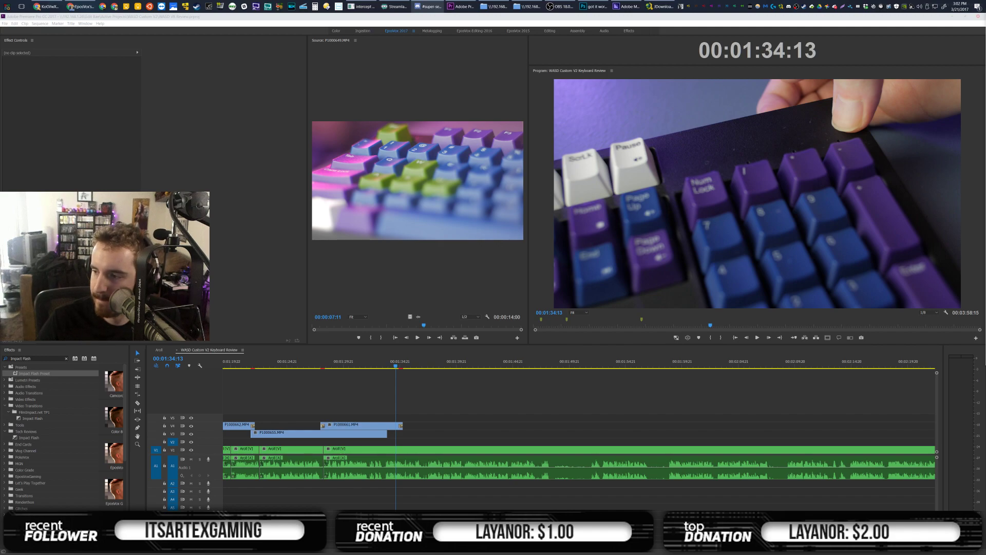
{"action": "left_click", "coordinate": [547, 411]}
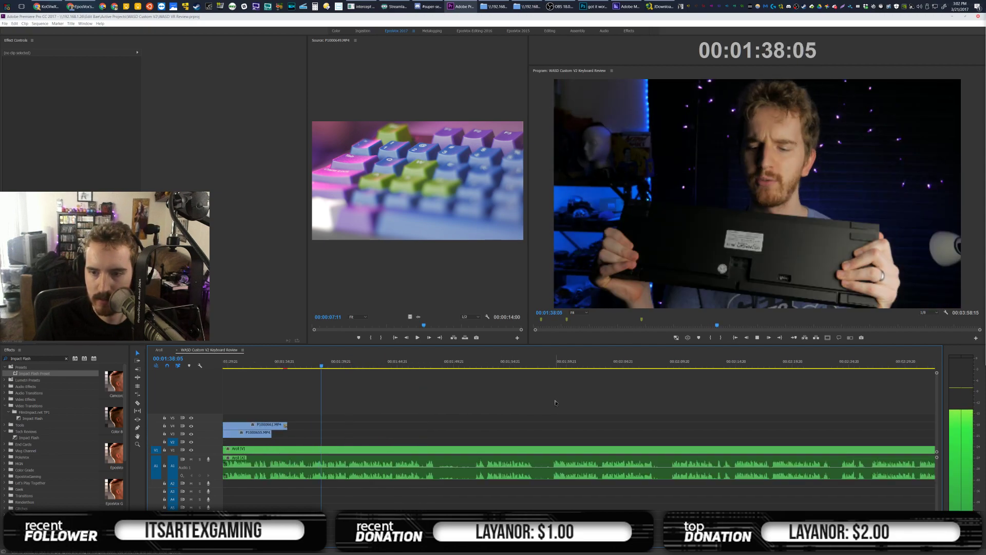
{"action": "key", "text": "space"}
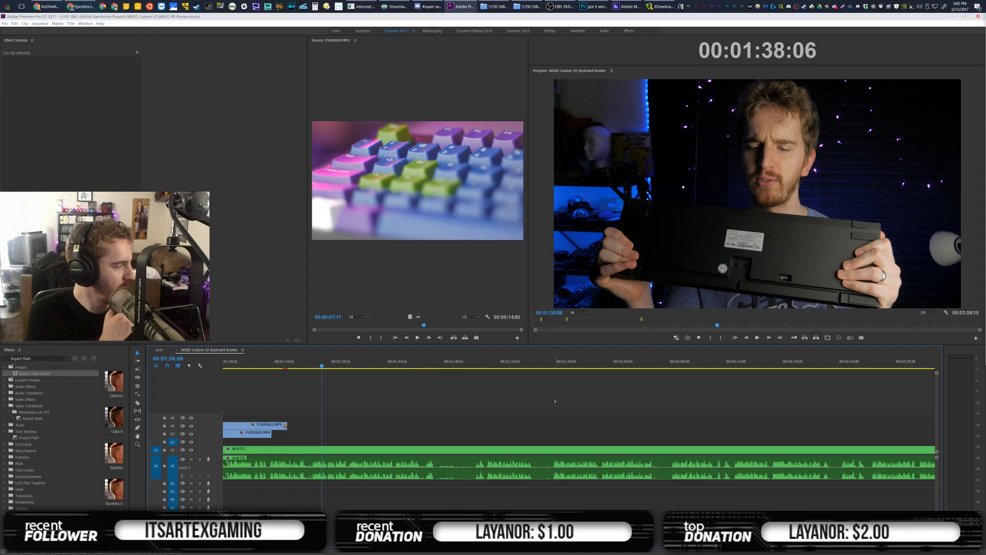
{"action": "key", "text": "space"}
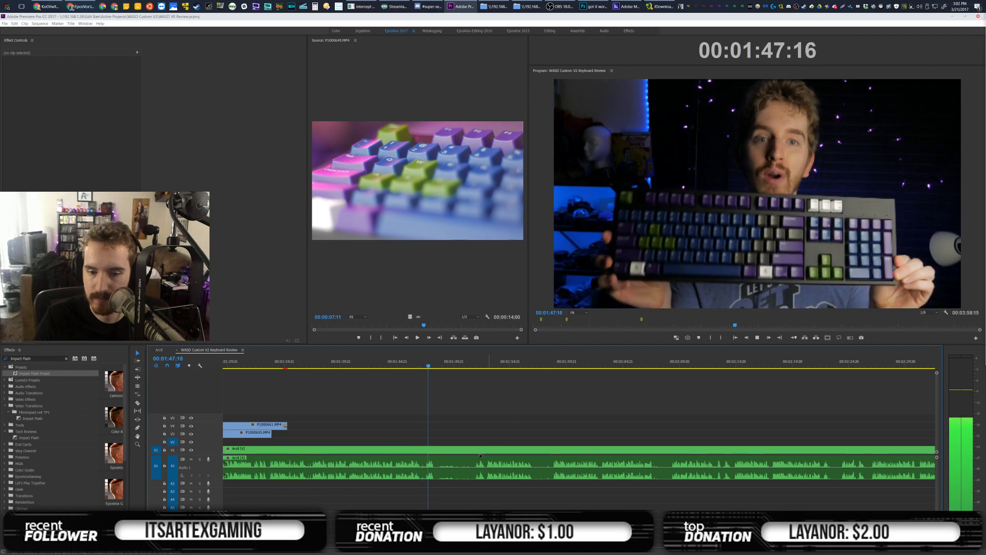
Cut the pause between about 1:47 and 1:52 out of the talking-head footage and close the gap
{"action": "key", "text": "c"}
{"action": "left_click", "coordinate": [421, 468]}
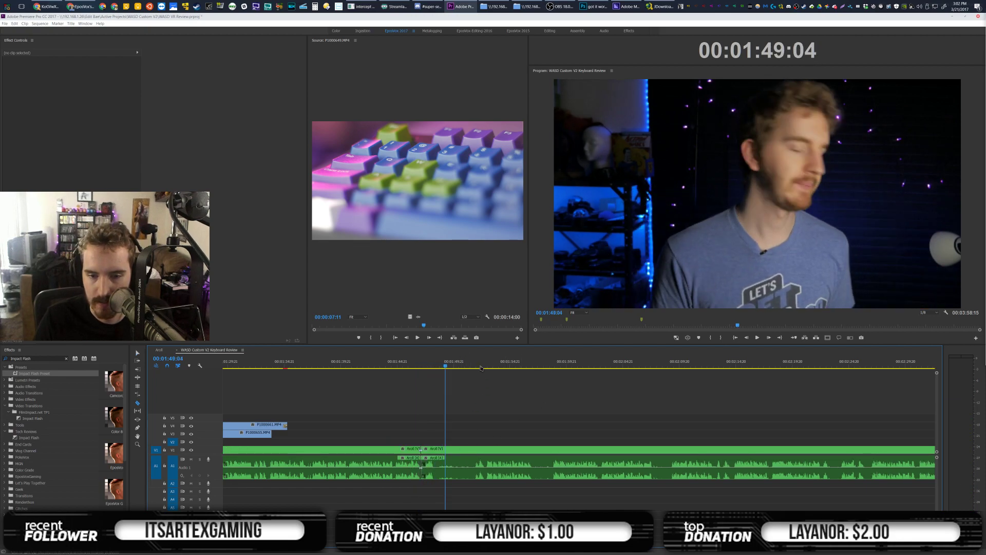
{"action": "left_click", "coordinate": [475, 366]}
{"action": "key", "text": "space"}
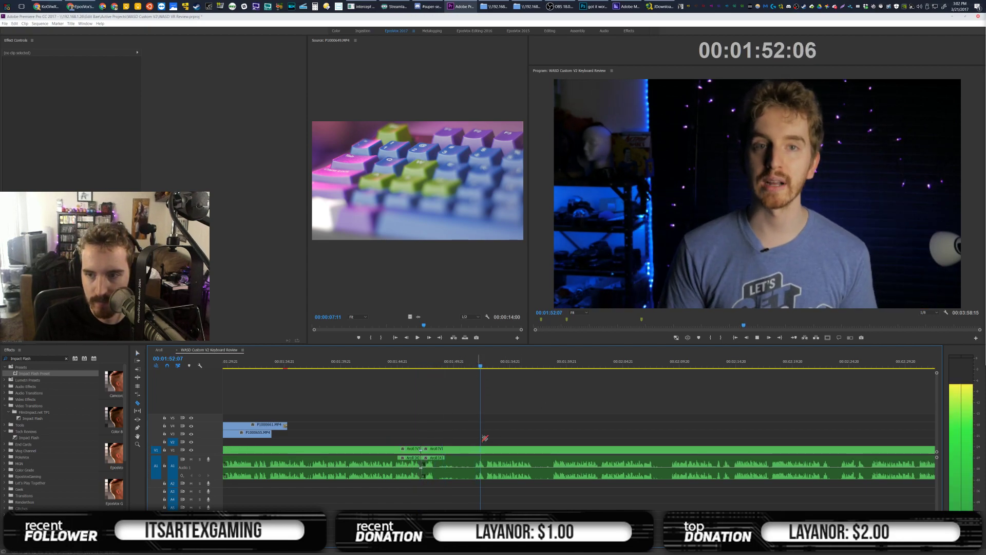
{"action": "left_click", "coordinate": [474, 468]}
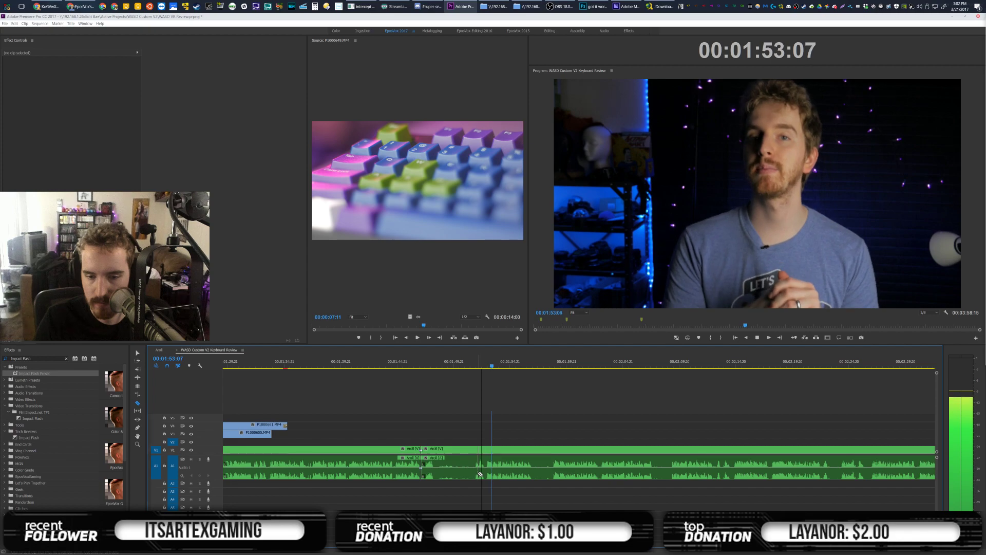
{"action": "key", "text": "space"}
{"action": "key", "text": "v"}
{"action": "left_click", "coordinate": [454, 461]}
{"action": "key", "text": "shift+Delete"}
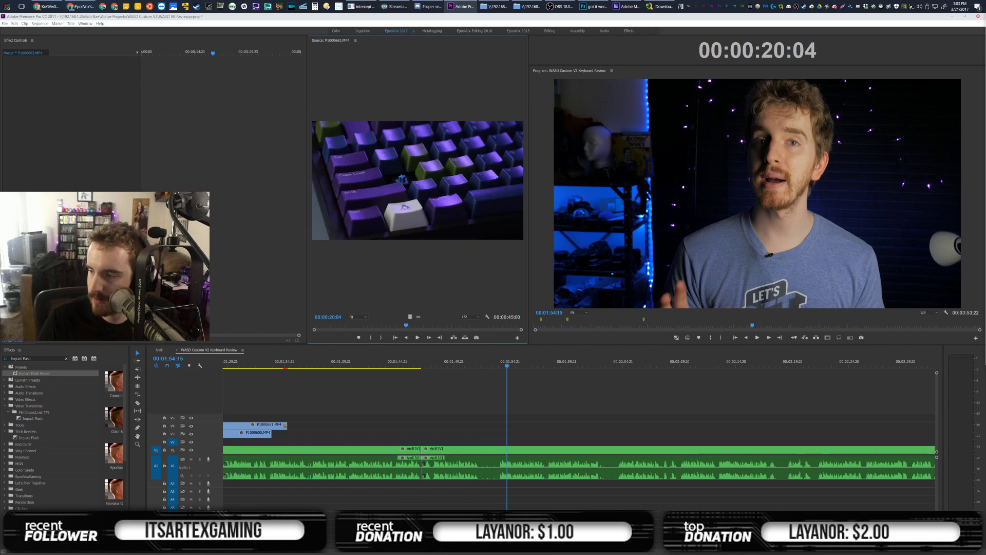
Place P1000663.MP4 on V2 at about 1:46 with its source In point at 00:00:04:23, and apply the Impact Flash transition to its start
{"action": "mouse_move", "coordinate": [336, 327]}
{"action": "left_mouse_down"}
{"action": "mouse_move", "coordinate": [361, 330]}
{"action": "mouse_move", "coordinate": [337, 331]}
{"action": "left_mouse_up"}
{"action": "key", "text": "i"}
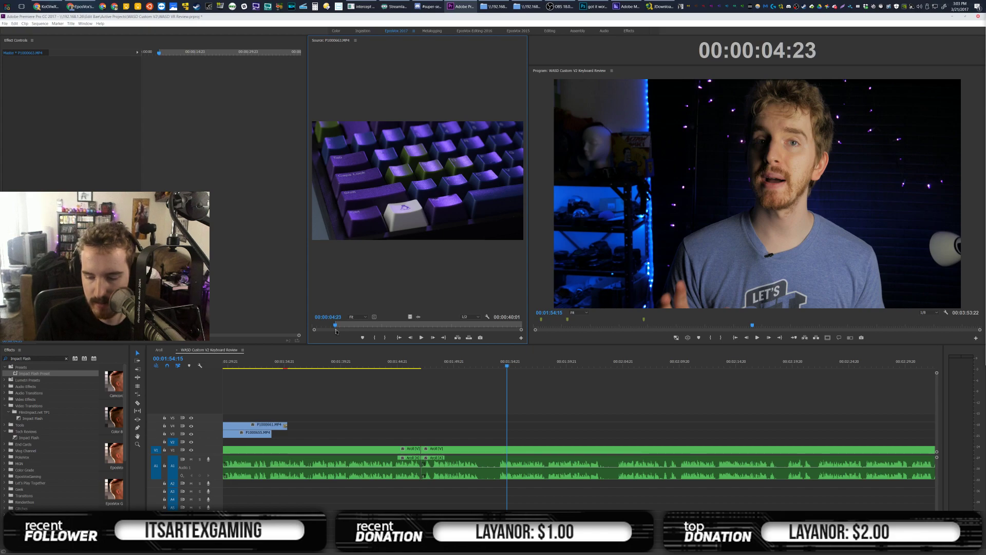
{"action": "left_click_drag", "start_coordinate": [409, 317], "coordinate": [416, 442]}
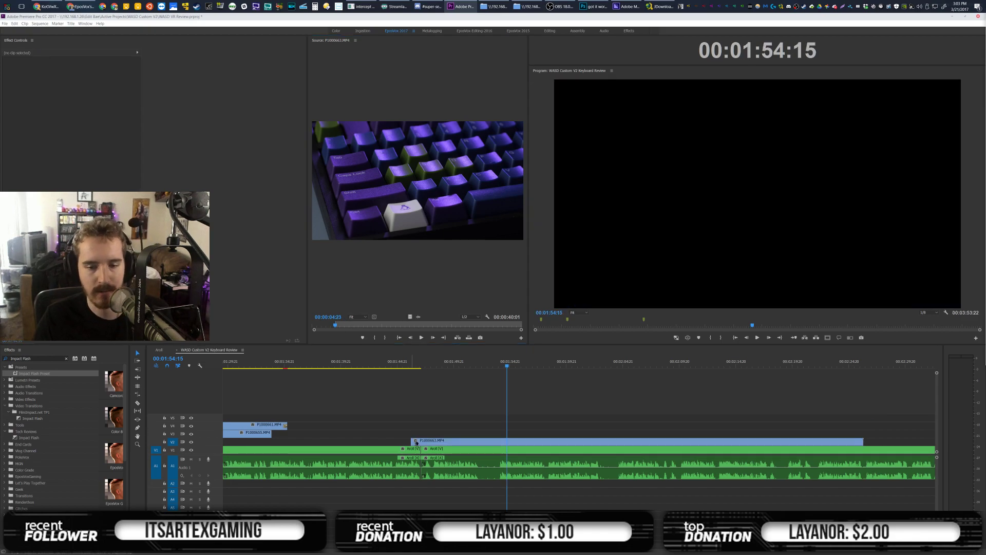
{"action": "left_click", "coordinate": [415, 443]}
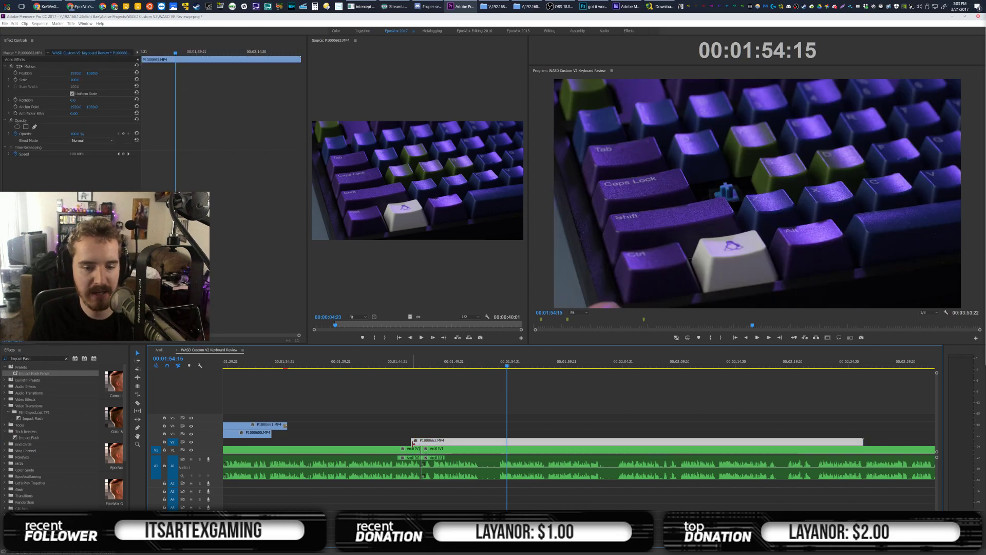
{"action": "left_click", "coordinate": [413, 443]}
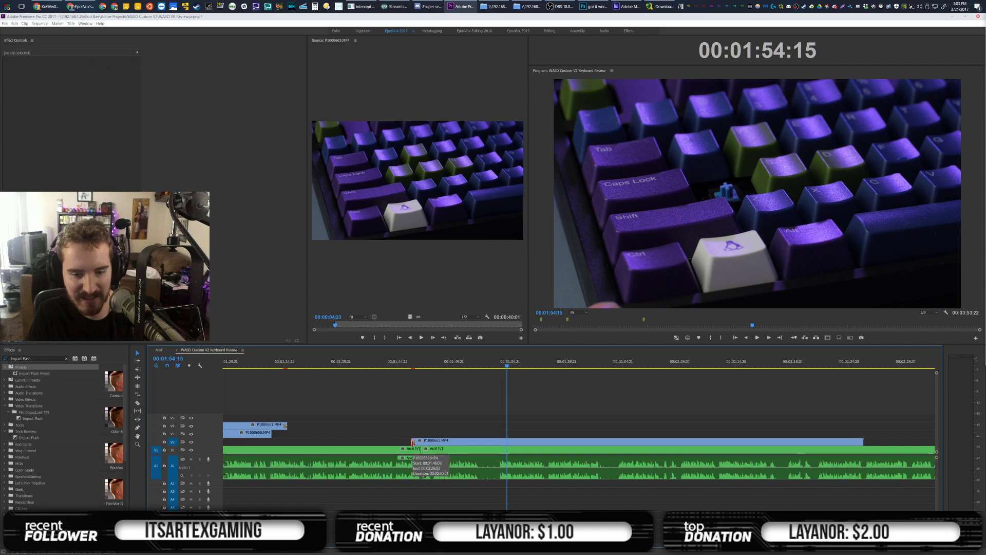
{"action": "left_click", "coordinate": [413, 443]}
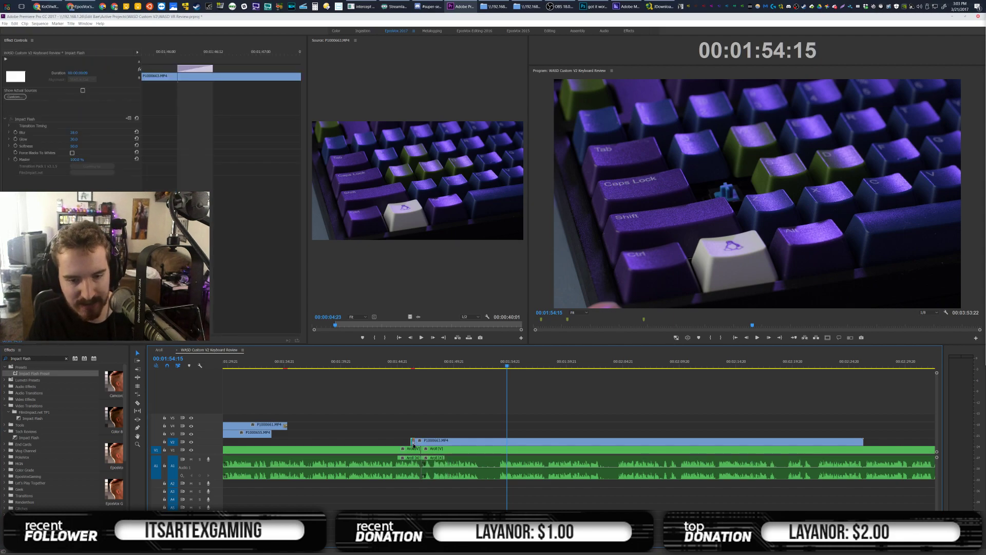
Play the sequence around 1:46 to check the overlay's opening transition and set the playhead at 1:46:13
{"action": "left_click", "coordinate": [404, 362]}
{"action": "left_click", "coordinate": [423, 391]}
{"action": "key", "text": "space"}
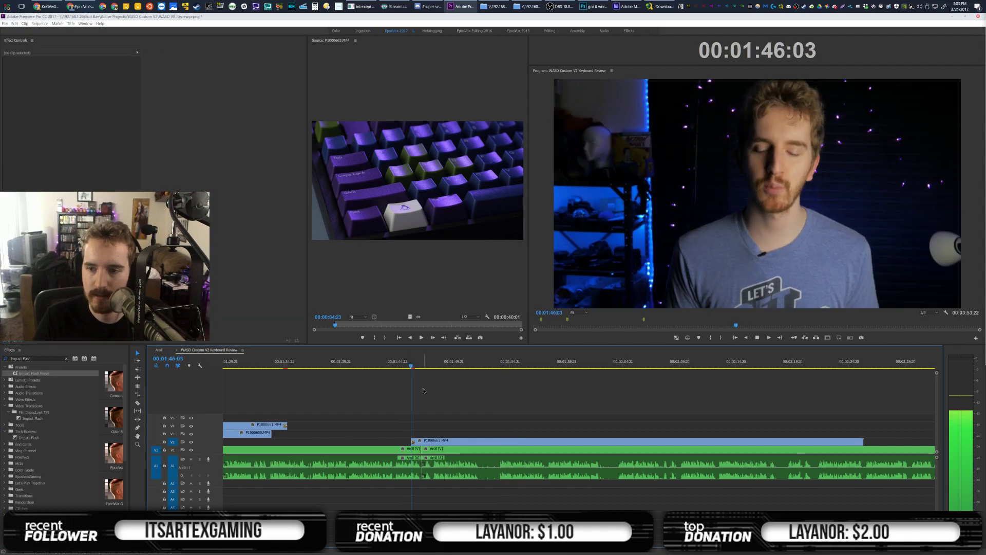
{"action": "key", "text": "space"}
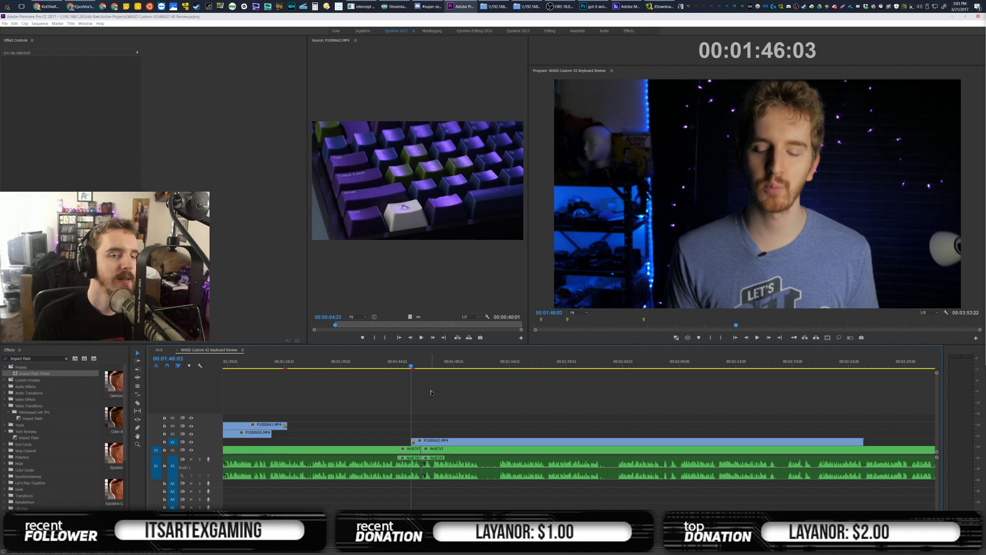
{"action": "key", "text": "space"}
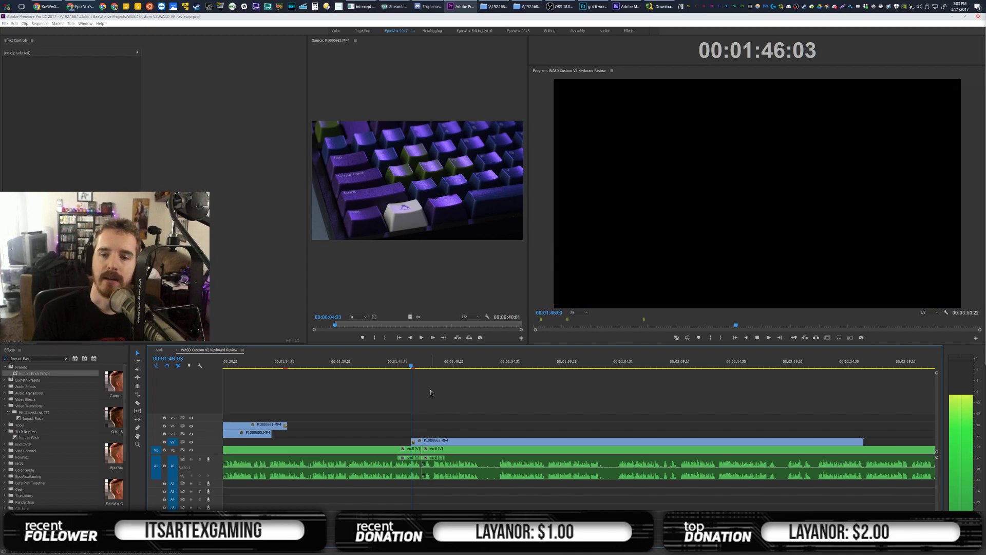
{"action": "left_click", "coordinate": [416, 364]}
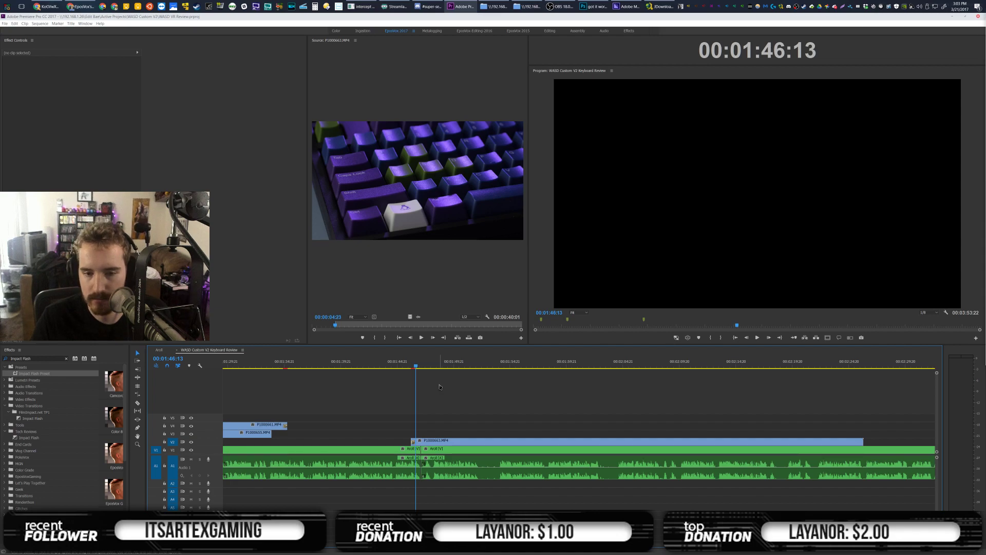
Try to shift the P1000663.MP4 overlay on V2 so that it starts at 1:46:13
{"action": "mouse_move", "coordinate": [439, 441]}
{"action": "left_mouse_down"}
{"action": "mouse_move", "coordinate": [436, 417]}
{"action": "mouse_move", "coordinate": [437, 425]}
{"action": "mouse_move", "coordinate": [458, 420]}
{"action": "mouse_move", "coordinate": [436, 424]}
{"action": "left_mouse_up"}
{"action": "key", "text": "grave"}
{"action": "left_click_drag", "start_coordinate": [338, 275], "coordinate": [343, 277]}
{"action": "left_click_drag", "start_coordinate": [354, 272], "coordinate": [339, 286]}
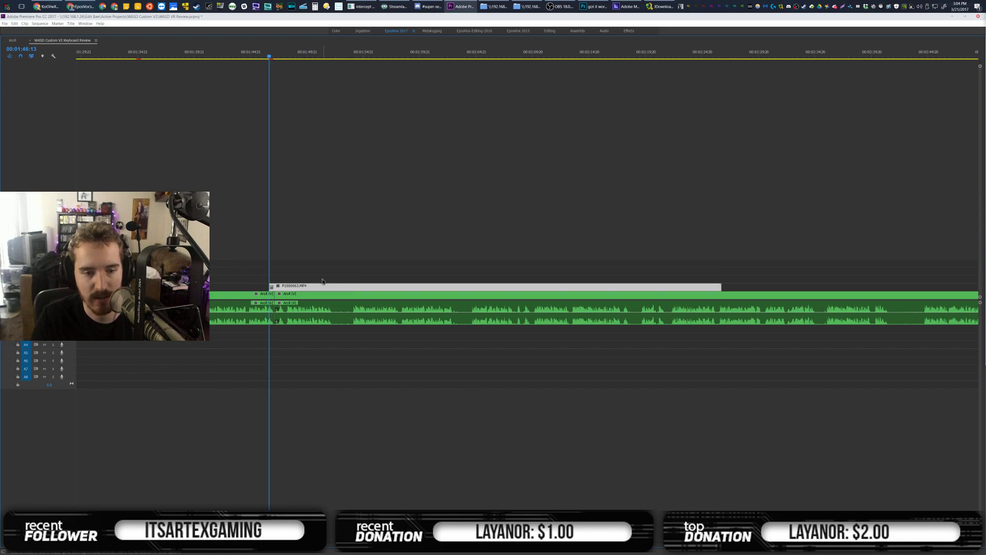
{"action": "left_click", "coordinate": [720, 286]}
{"action": "key", "text": "grave"}
Play through the overlay's beginning and ripple-delete the talking-head pause between about 1:52 and 1:54
{"action": "left_click", "coordinate": [412, 386]}
{"action": "left_click", "coordinate": [403, 362]}
{"action": "key", "text": "space"}
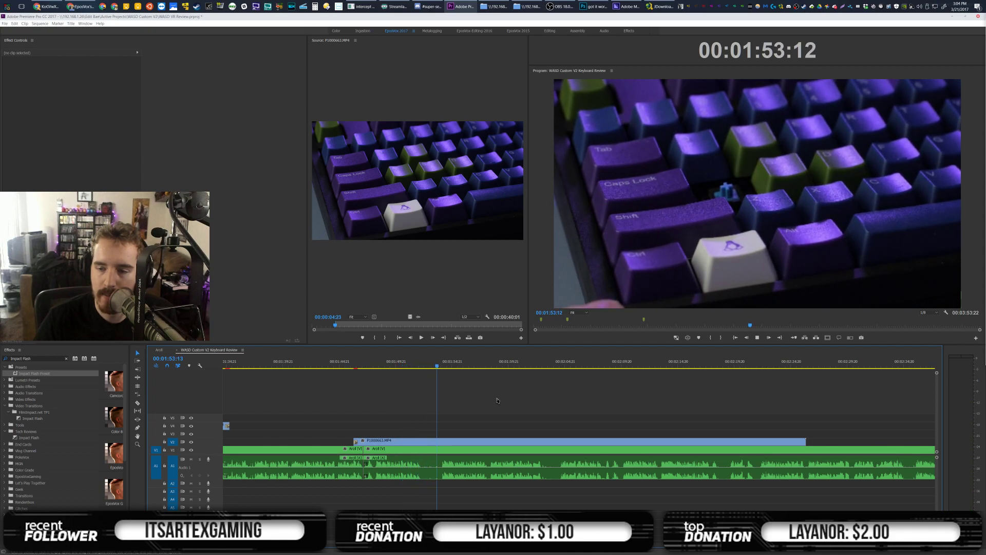
{"action": "key", "text": "space"}
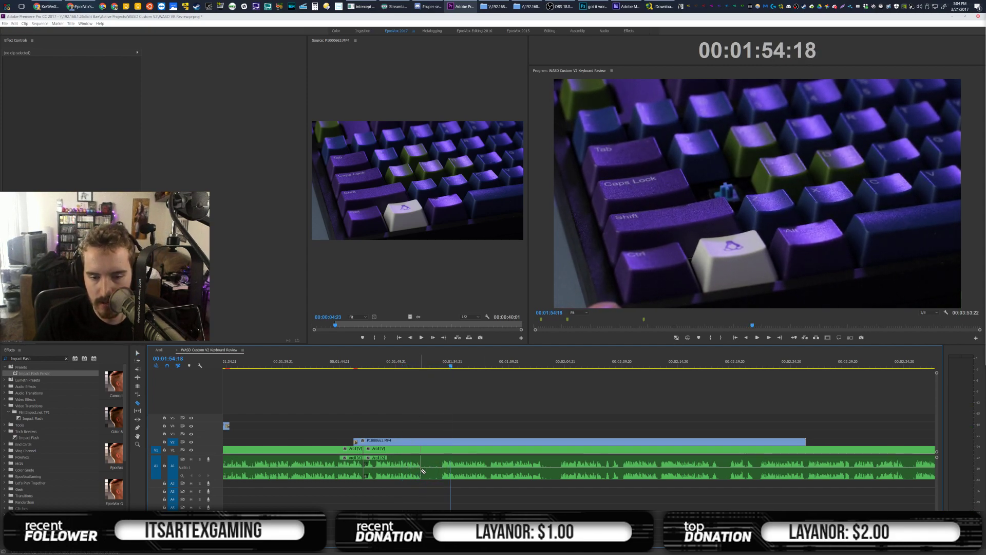
{"action": "left_click", "coordinate": [422, 471]}
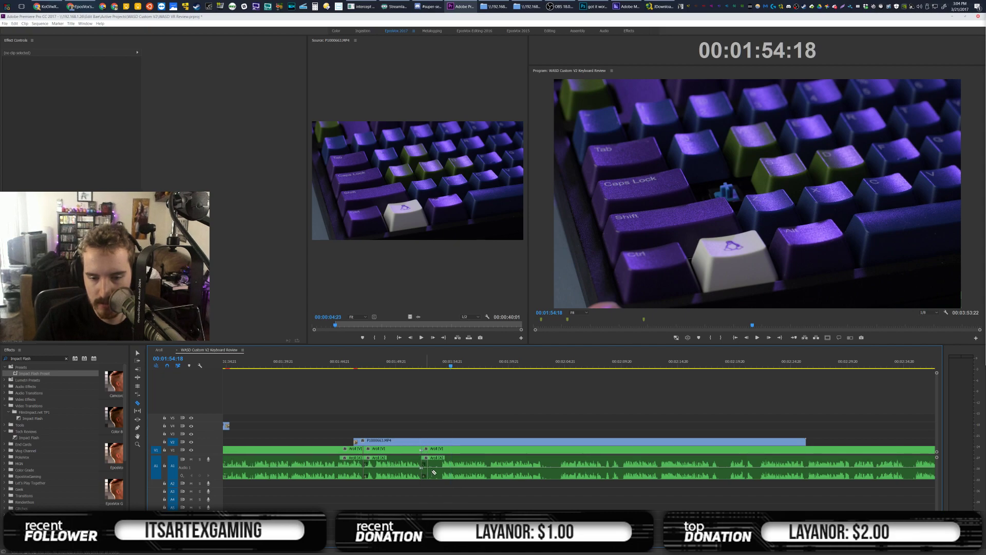
{"action": "left_click", "coordinate": [443, 471]}
{"action": "key", "text": "v"}
{"action": "left_click", "coordinate": [437, 464]}
{"action": "key", "text": "shift+Delete"}
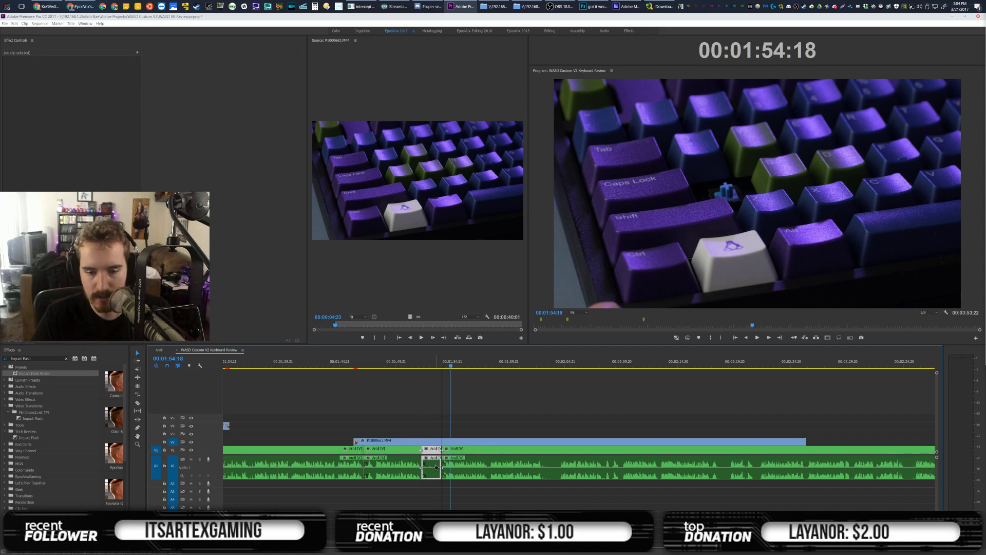
End the P1000663.MP4 overlay at 1:56:13, before the hand enters the shot, and delete the rest of the clip
{"action": "left_click", "coordinate": [407, 364]}
{"action": "key", "text": "space"}
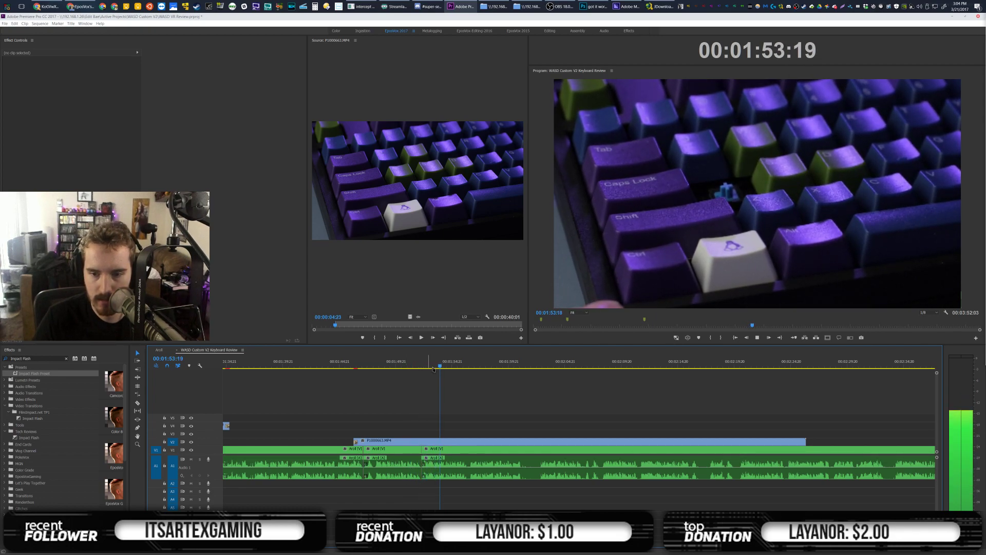
{"action": "scroll", "coordinate": [507, 385], "scroll_direction": "down", "scroll_amount": 2}
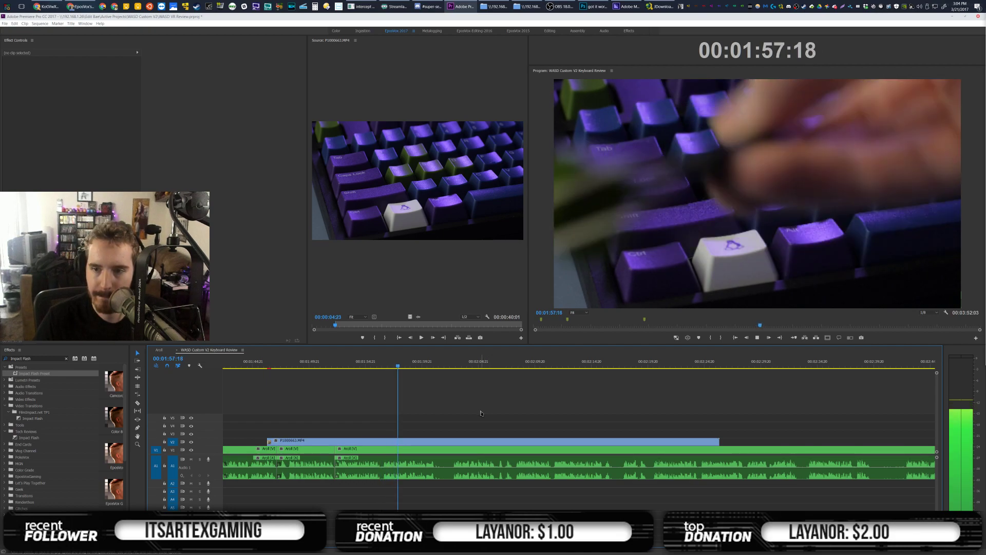
{"action": "left_click_drag", "start_coordinate": [416, 364], "coordinate": [382, 364]}
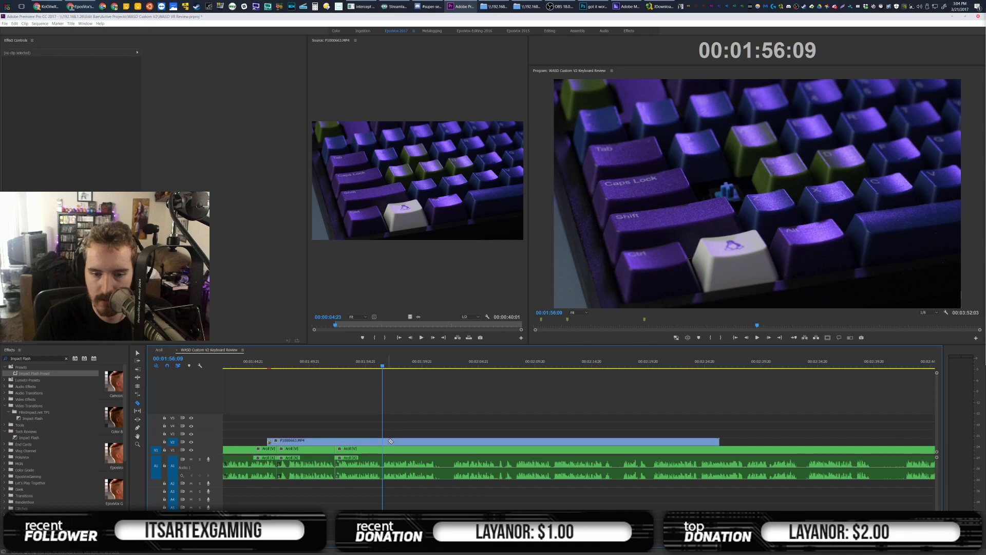
{"action": "left_click_drag", "start_coordinate": [383, 367], "coordinate": [385, 367]}
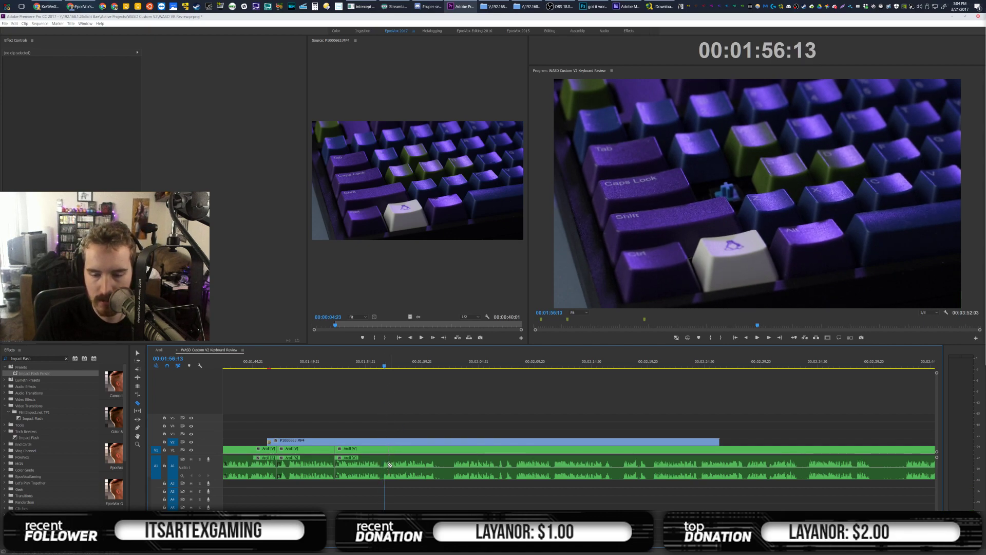
{"action": "left_click", "coordinate": [385, 443]}
{"action": "key", "text": "v"}
{"action": "left_click", "coordinate": [387, 442]}
{"action": "key", "text": "Delete"}
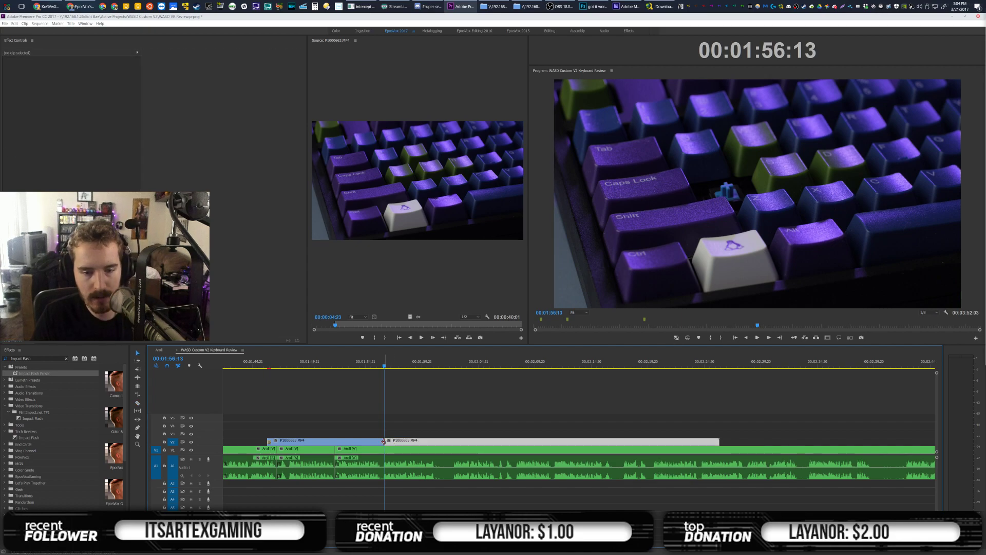
Apply the Blur Diss2 transition to the end of the P1000663.MP4 overlay and save the project
{"action": "key", "text": "shift+f"}
{"action": "type", "text": "Blur-Diss2"}
{"action": "left_click_drag", "start_coordinate": [27, 373], "coordinate": [382, 441]}
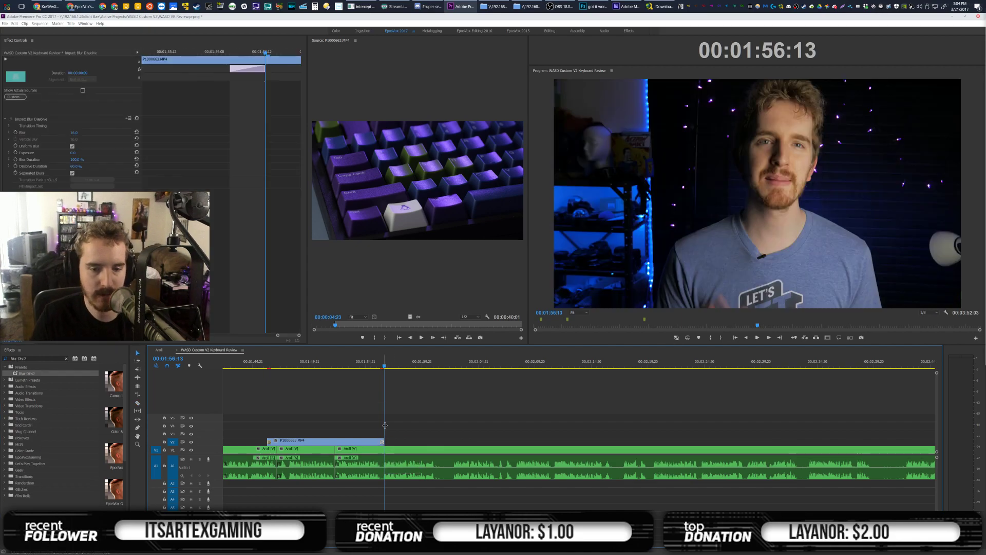
{"action": "left_click", "coordinate": [377, 365]}
{"action": "left_click", "coordinate": [398, 394]}
{"action": "key", "text": "Return"}
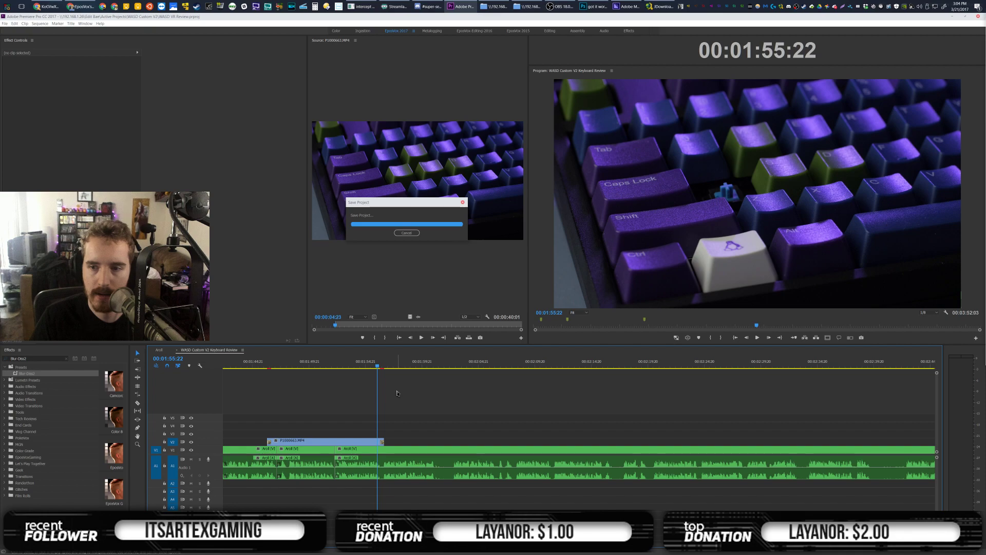
Play the talking-head footage after the overlay up to about 2:05, then replay it from the overlay's end to find the next pause
{"action": "scroll", "coordinate": [440, 418], "scroll_direction": "down", "scroll_amount": 4}
{"action": "scroll", "coordinate": [421, 416], "scroll_direction": "up", "scroll_amount": 4}
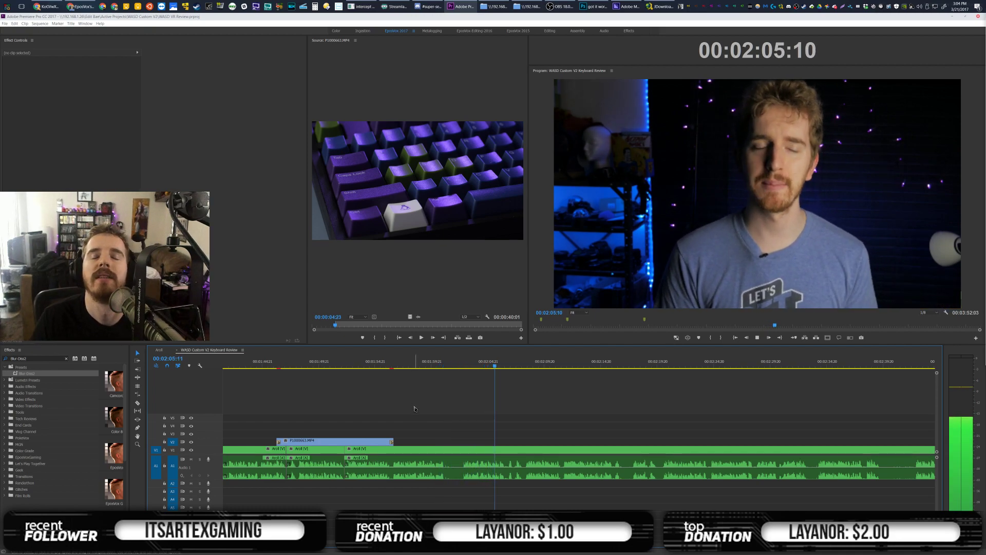
{"action": "key", "text": "space"}
{"action": "left_click", "coordinate": [428, 361]}
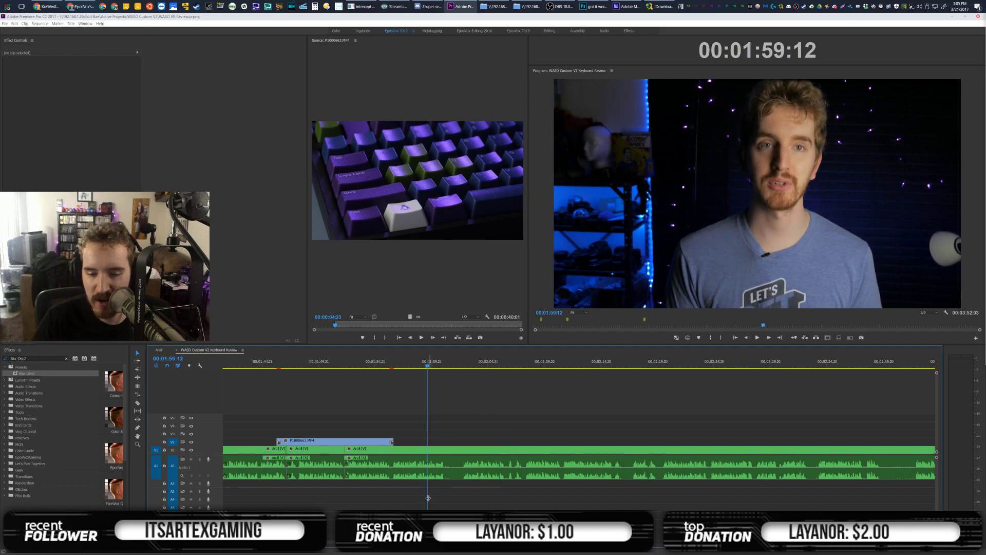
{"action": "key", "text": "equal"}
{"action": "key", "text": "equal"}
{"action": "key", "text": "equal"}
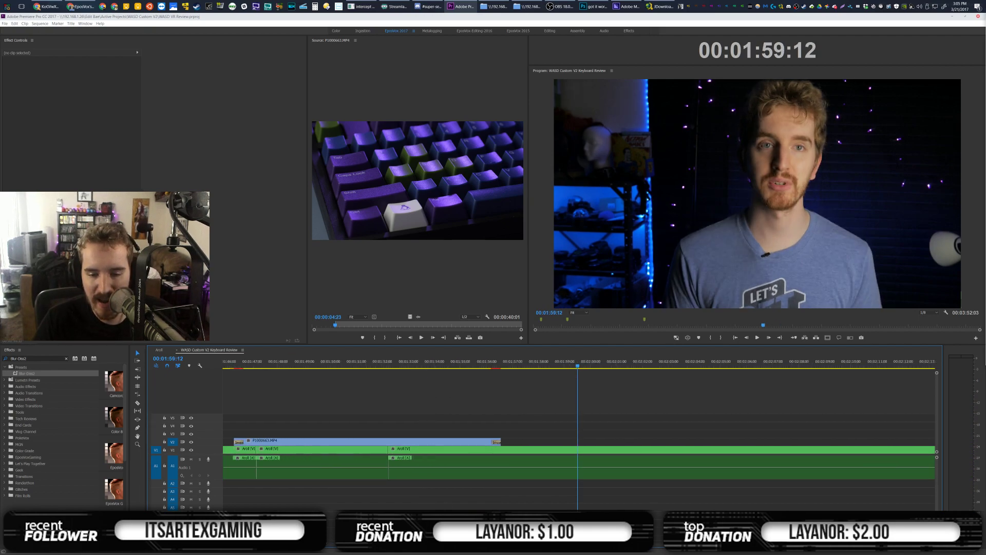
{"action": "scroll", "coordinate": [549, 452], "scroll_direction": "up", "scroll_amount": 1}
{"action": "scroll", "coordinate": [549, 453], "scroll_direction": "down", "scroll_amount": 3}
{"action": "scroll", "coordinate": [549, 452], "scroll_direction": "down", "scroll_amount": 2}
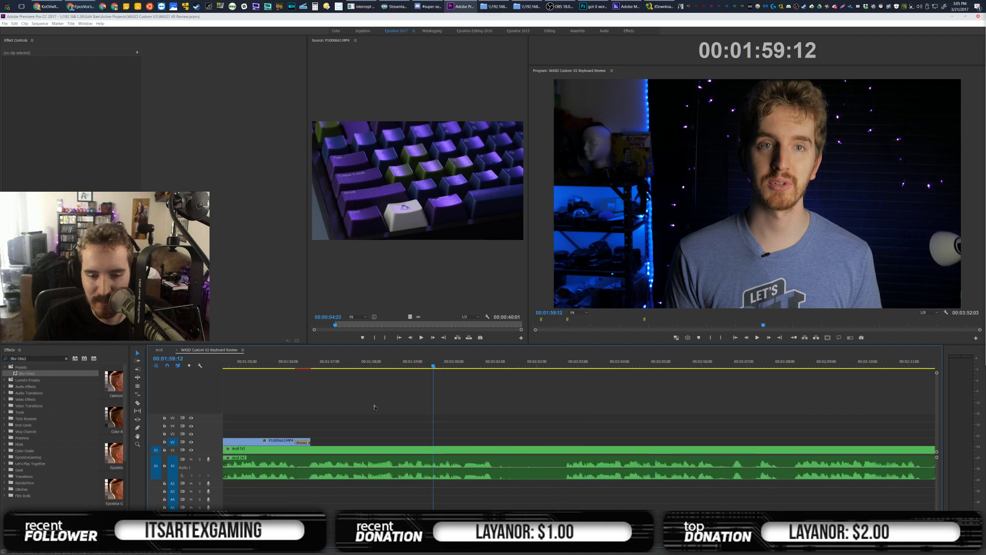
{"action": "left_click", "coordinate": [311, 363]}
{"action": "key", "text": "space"}
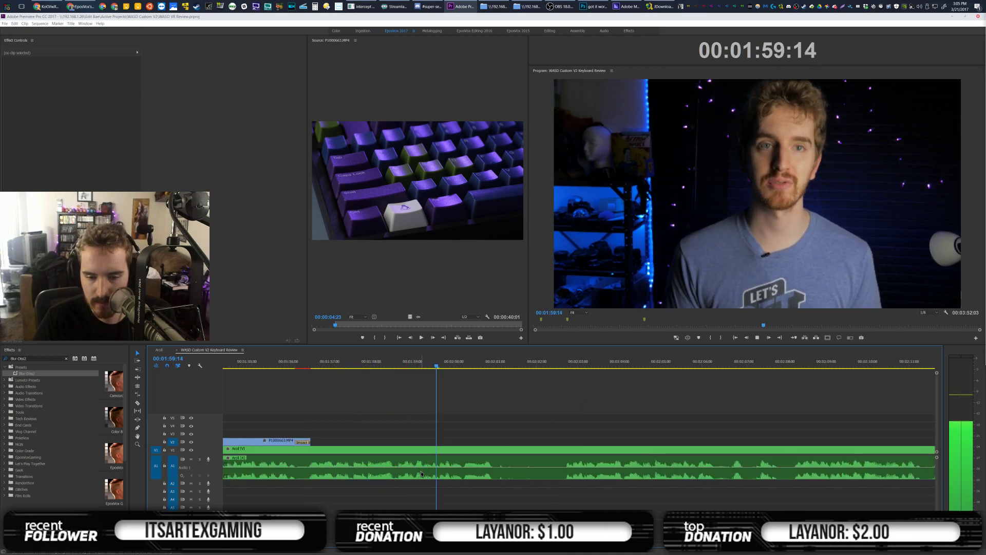
{"action": "key", "text": "space"}
Cut the pause between about 1:59:11 and 2:02:17 out of the talking-head footage, close the gap and play across the cut
{"action": "left_click", "coordinate": [429, 367]}
{"action": "left_click_drag", "start_coordinate": [430, 366], "coordinate": [440, 444]}
{"action": "left_click", "coordinate": [432, 473]}
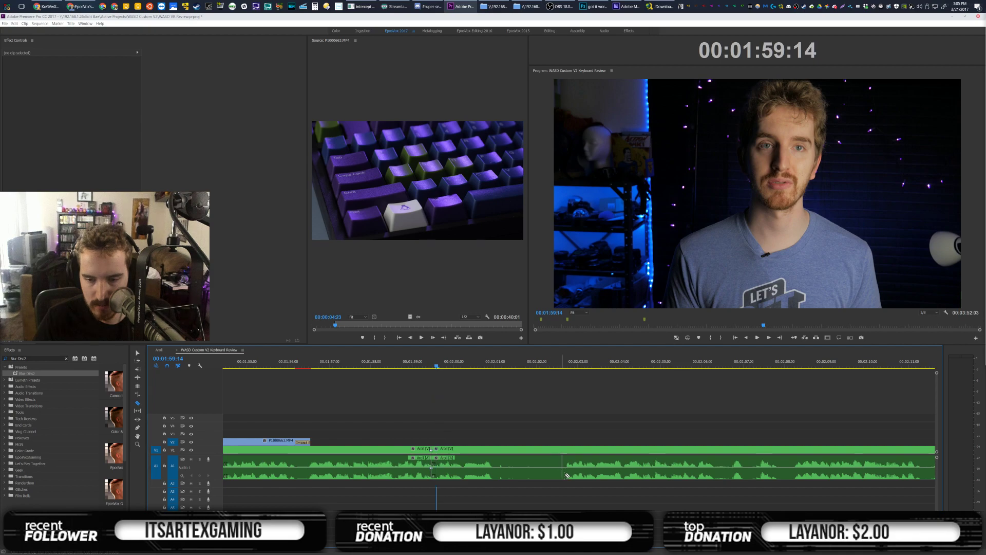
{"action": "left_click", "coordinate": [530, 455]}
{"action": "key", "text": "Delete"}
{"action": "left_click", "coordinate": [530, 455]}
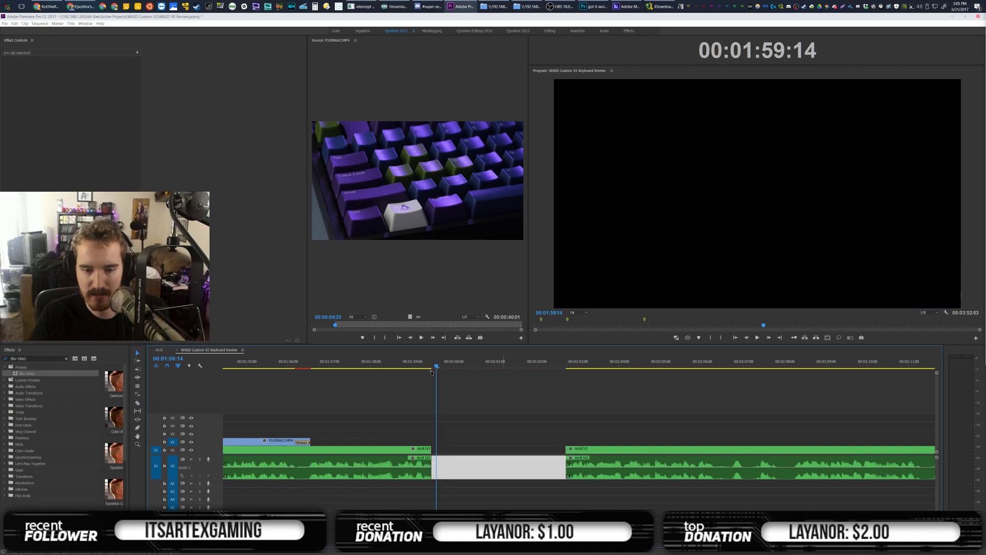
{"action": "key", "text": "Delete"}
{"action": "left_click", "coordinate": [413, 362]}
{"action": "key", "text": "space"}
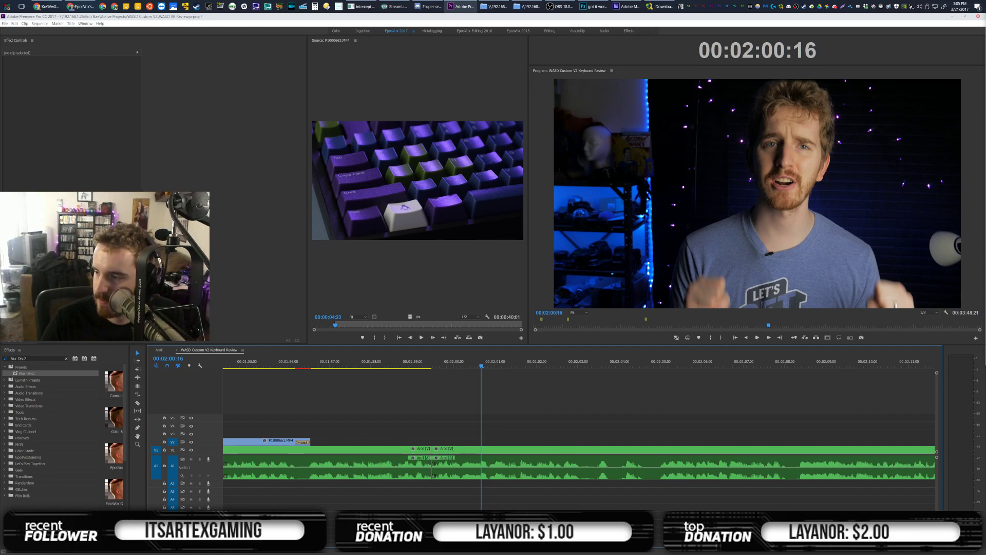
Mark an In point at 00:00:02:02 in P1000658.MP4 and place the clip on V3 at about 1:59
{"action": "key", "text": "f"}
{"action": "left_click", "coordinate": [335, 329]}
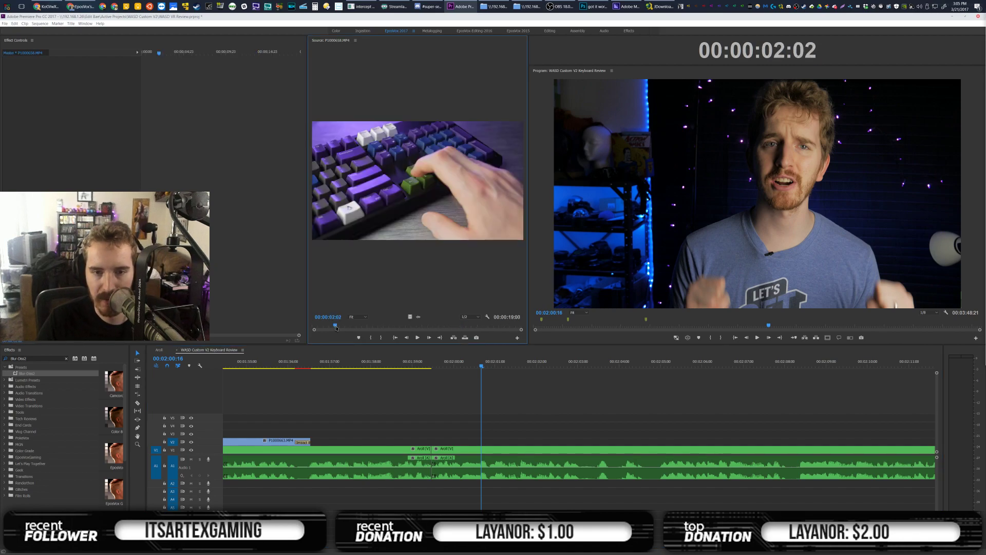
{"action": "key", "text": "i"}
{"action": "left_click_drag", "start_coordinate": [417, 180], "coordinate": [420, 432]}
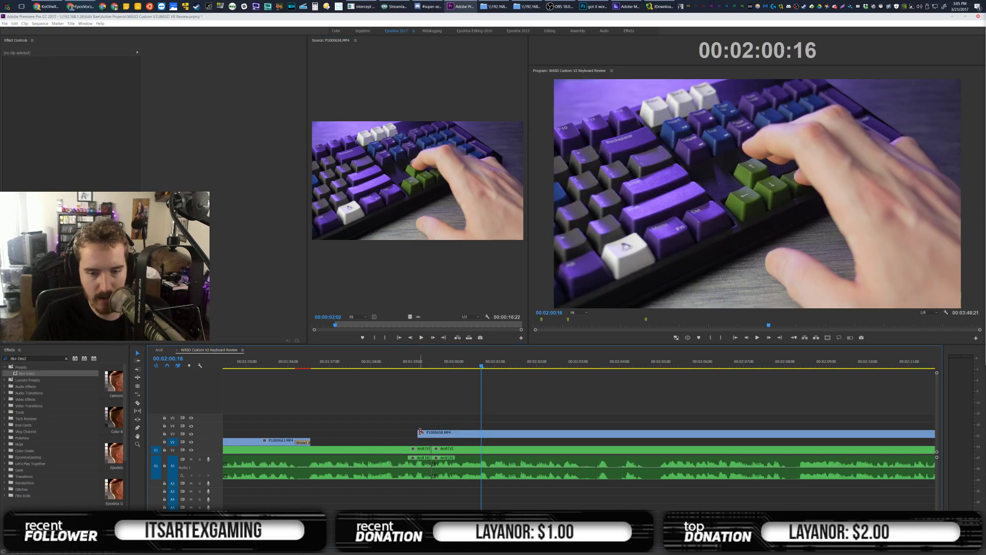
Apply the Impact Flash preset to the start of the P1000658.MP4 overlay and play across it from 1:58:16
{"action": "key", "text": "shift+f"}
{"action": "type", "text": "Impact Flash"}
{"action": "left_click_drag", "start_coordinate": [34, 374], "coordinate": [446, 432]}
{"action": "left_click", "coordinate": [399, 364]}
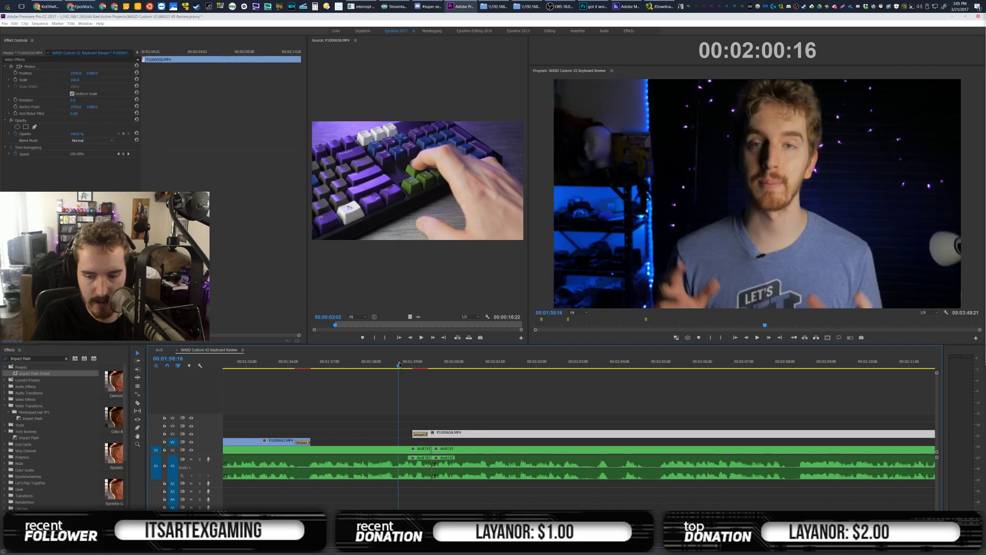
{"action": "left_click", "coordinate": [451, 393]}
{"action": "key", "text": "space"}
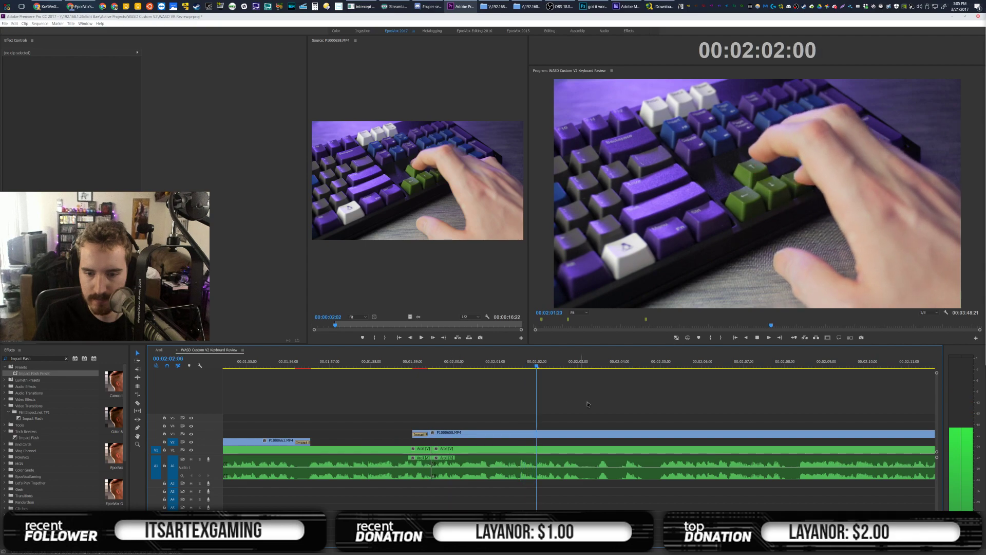
Cut the P1000658.MP4 overlay at about 2:03:13 and remove the remainder of the clip
{"action": "key", "text": "space"}
{"action": "key", "text": "c"}
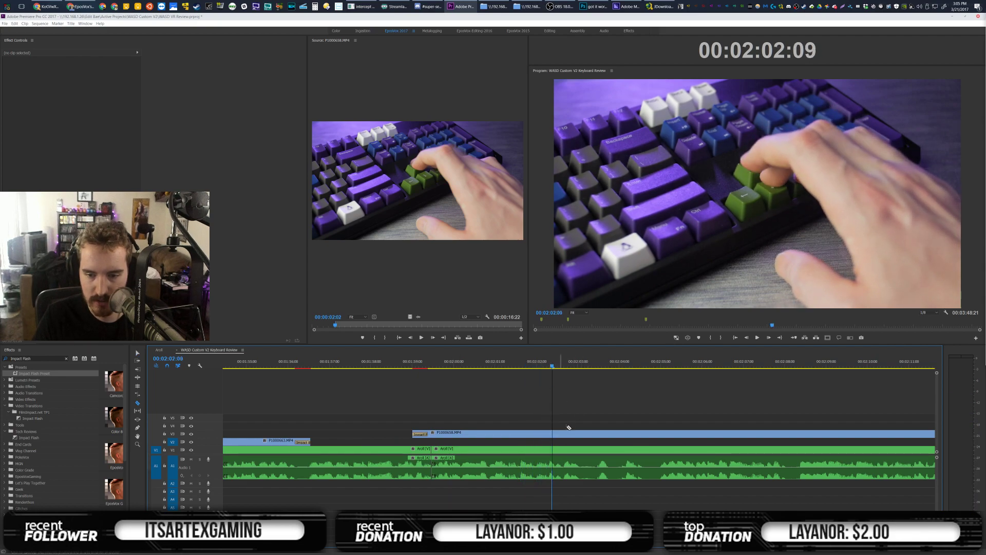
{"action": "key", "text": "space"}
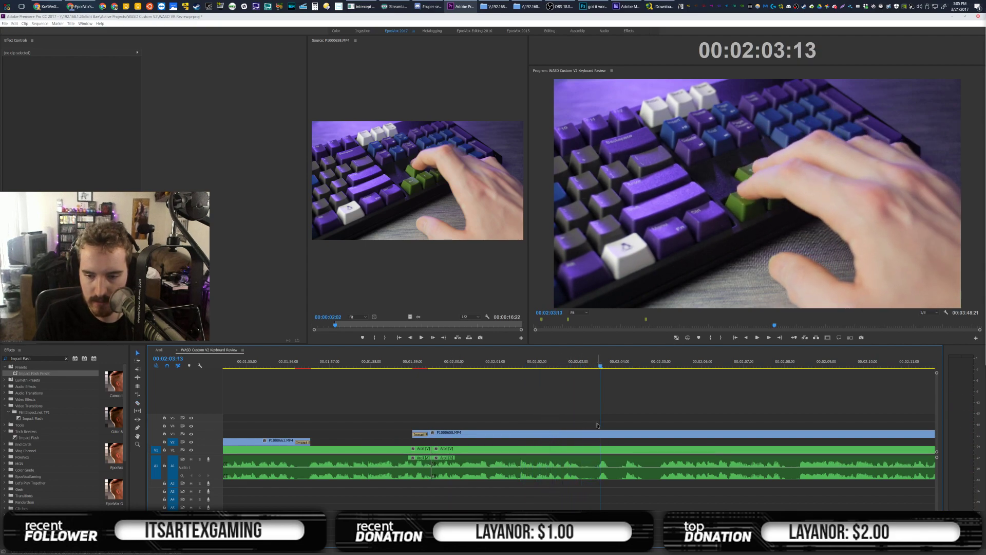
{"action": "left_click", "coordinate": [604, 433]}
{"action": "key", "text": "v"}
{"action": "left_click", "coordinate": [608, 435]}
{"action": "key", "text": "Delete"}
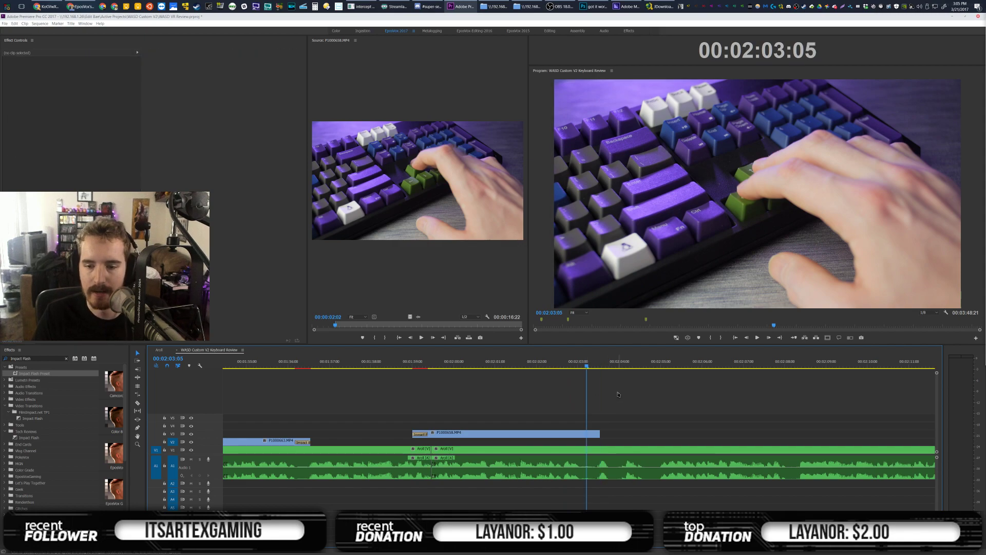
Play on past the overlay's end, then cut the pause between about 2:04:15 and 2:05:00 from the talking-head footage and close the gap
{"action": "key", "text": "space"}
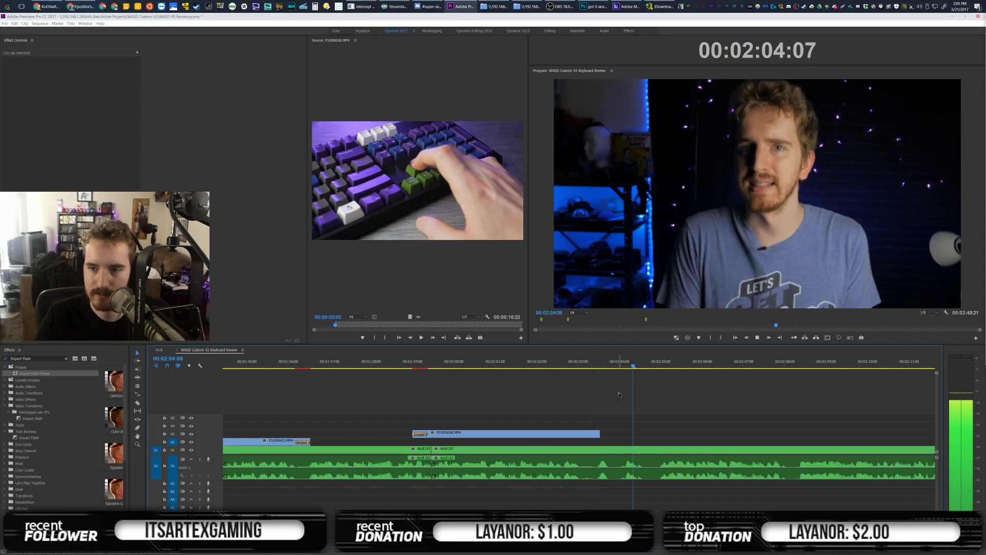
{"action": "key", "text": "space"}
{"action": "key", "text": "c"}
{"action": "left_click", "coordinate": [648, 470]}
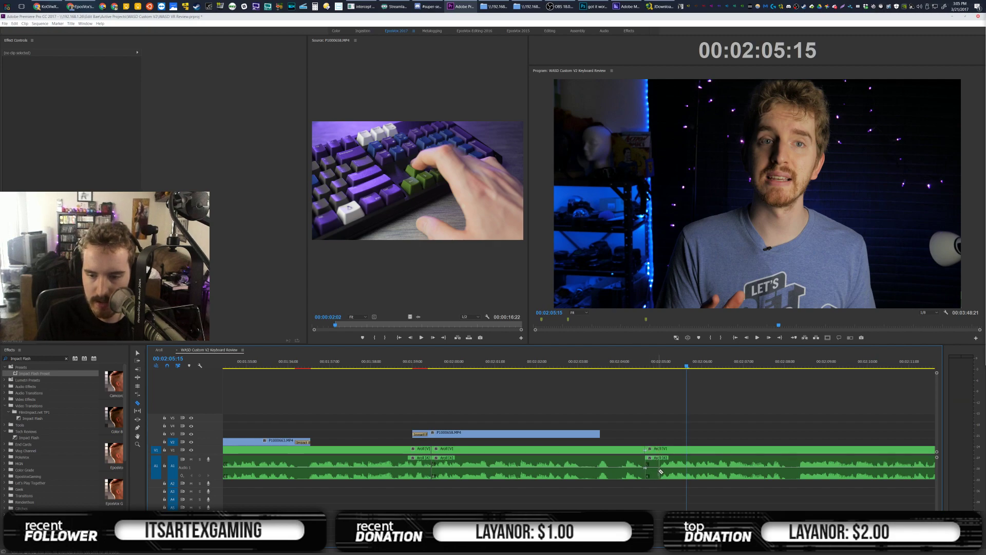
{"action": "left_click", "coordinate": [660, 471]}
{"action": "key", "text": "v"}
{"action": "left_click", "coordinate": [653, 471]}
{"action": "key", "text": "Delete"}
{"action": "left_click", "coordinate": [652, 471]}
{"action": "key", "text": "Delete"}
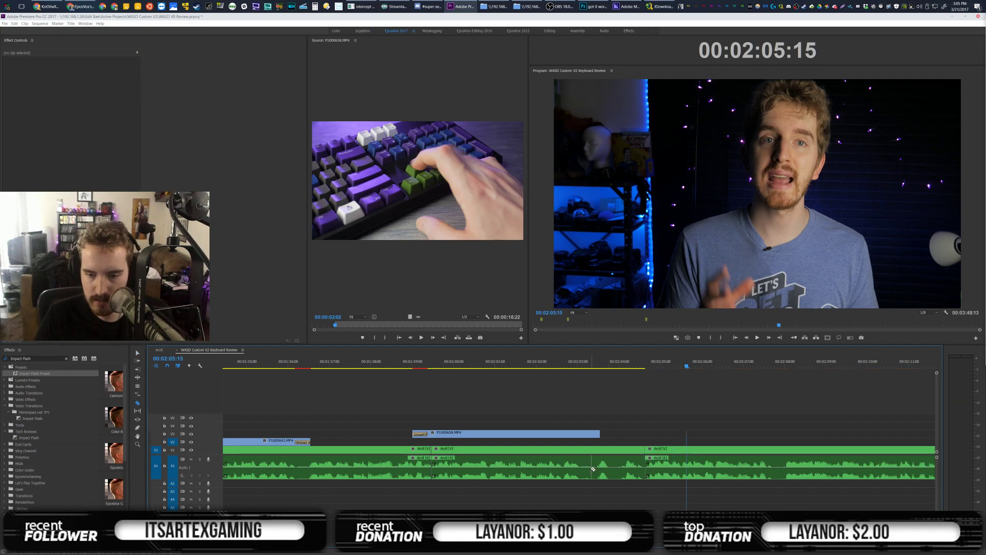
Split the talking-head footage at about 2:03:06 and enlarge and lower the picture of the short segment up to 2:04:15
{"action": "left_click", "coordinate": [623, 369]}
{"action": "left_click", "coordinate": [627, 450]}
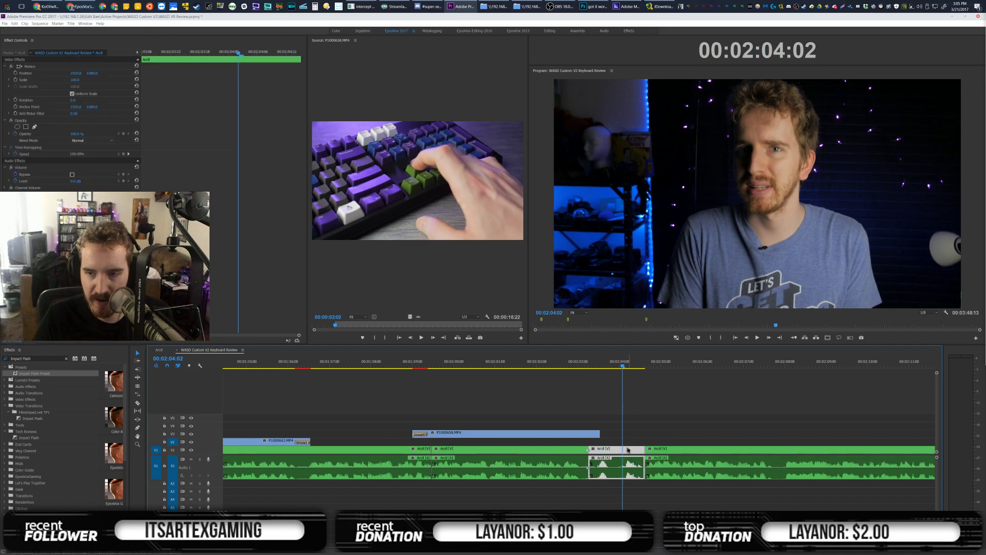
{"action": "left_click", "coordinate": [75, 80]}
{"action": "left_click_drag", "start_coordinate": [75, 80], "coordinate": [191, 72]}
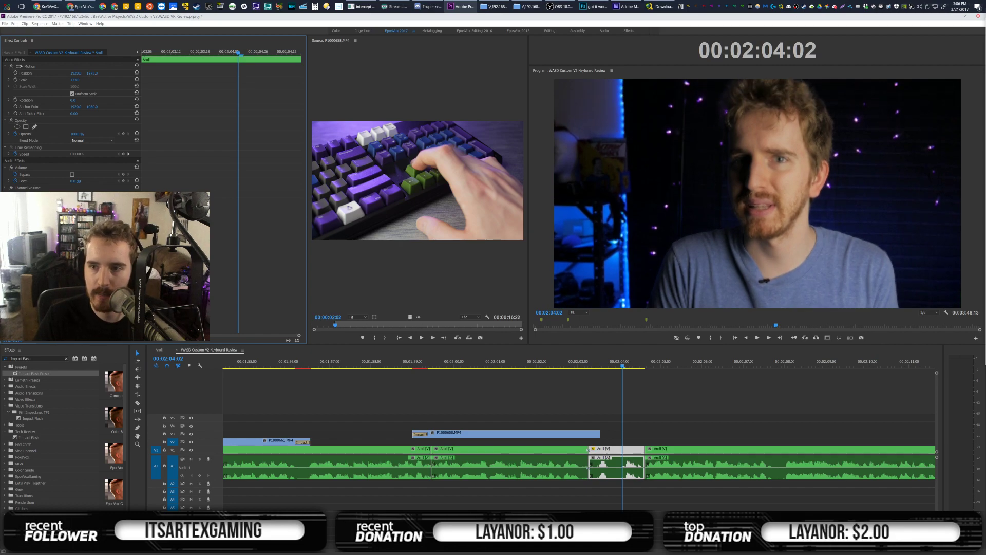
Play across the enlarged segment to 2:06:18 and mark an In point at 00:00:03:12 in P1000664.MP4
{"action": "left_click", "coordinate": [570, 361]}
{"action": "left_click", "coordinate": [603, 389]}
{"action": "key", "text": "space"}
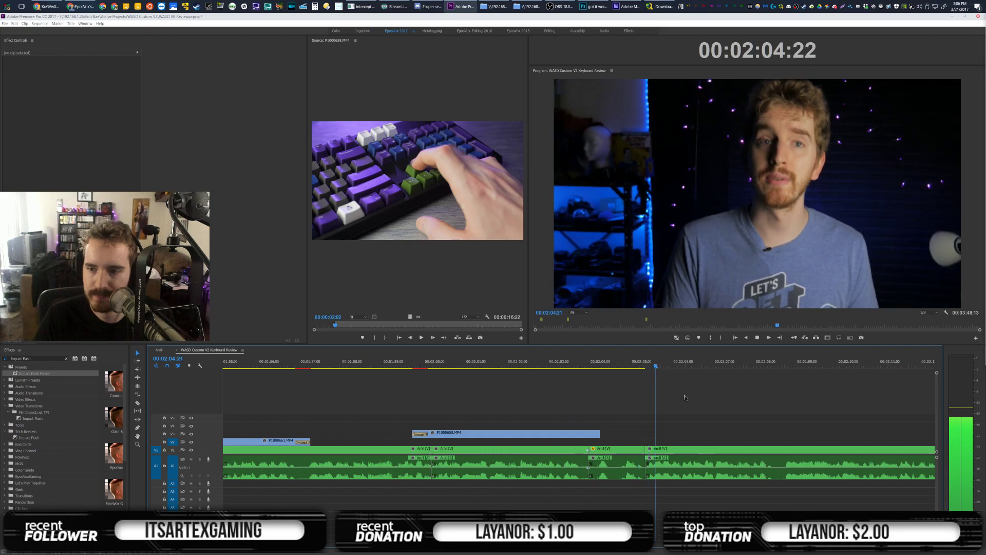
{"action": "key", "text": "space"}
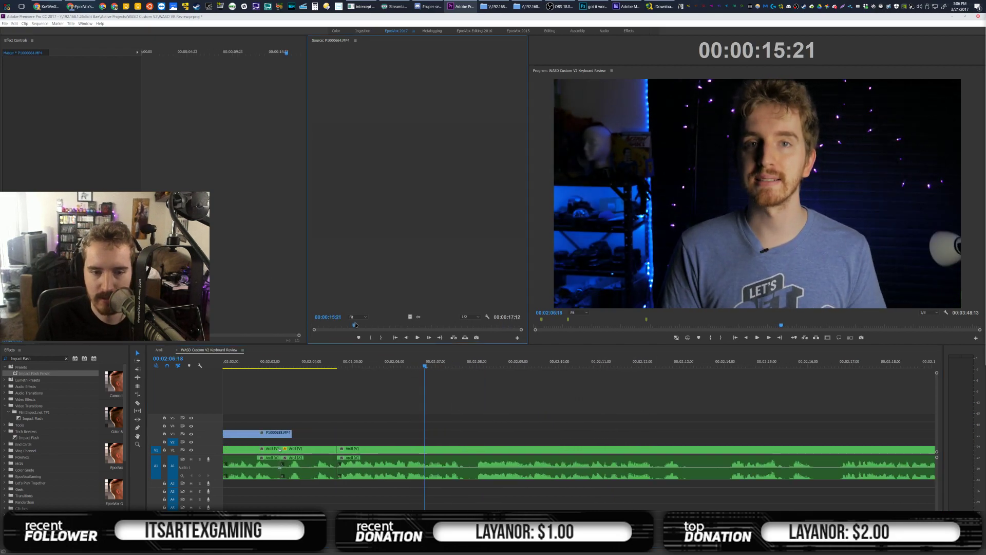
{"action": "left_click", "coordinate": [355, 325]}
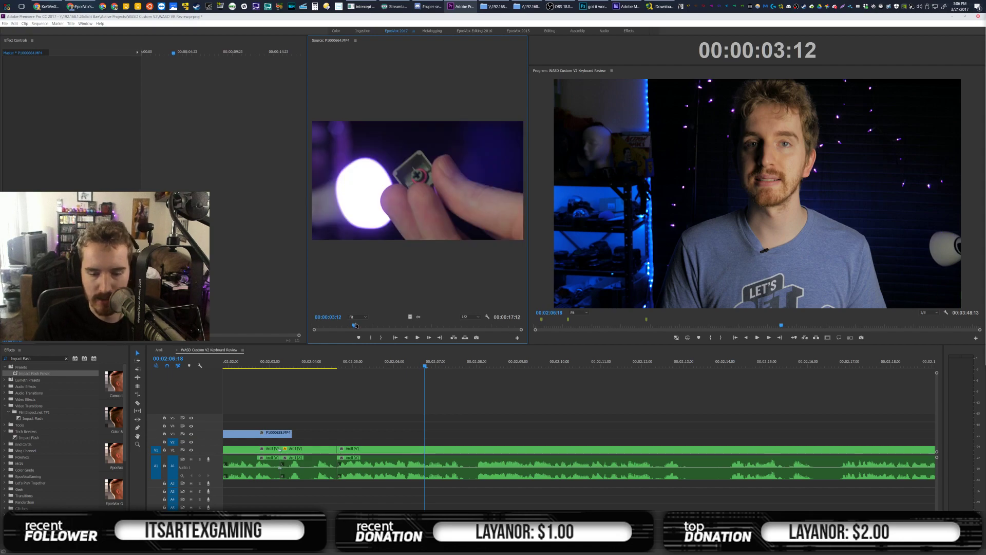
{"action": "key", "text": "i"}
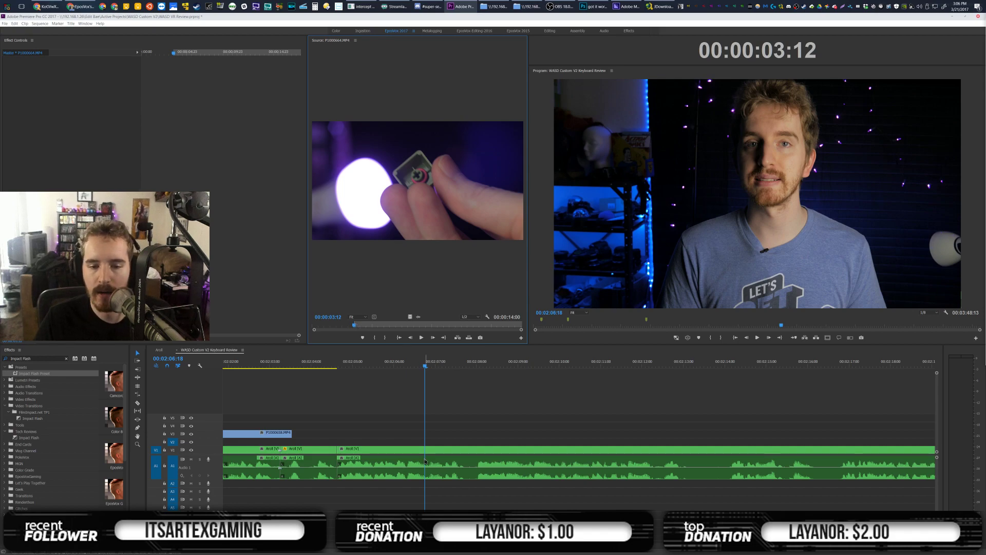
Move the talking-head clip that follows the enlarged segment to about 2:06:13, opening a gap in the footage
{"action": "left_click_drag", "start_coordinate": [359, 449], "coordinate": [416, 450]}
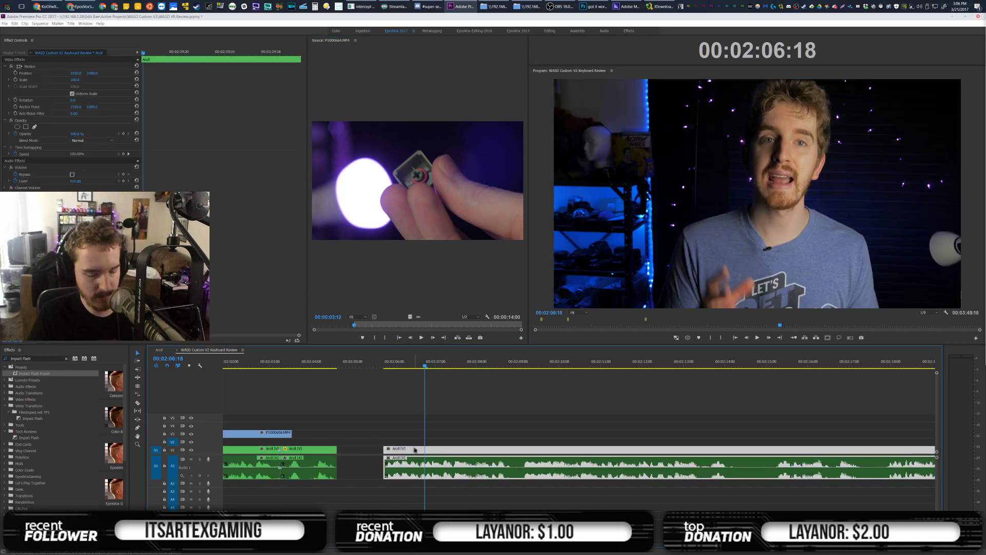
{"action": "scroll", "coordinate": [322, 355], "scroll_direction": "left", "scroll_amount": 5}
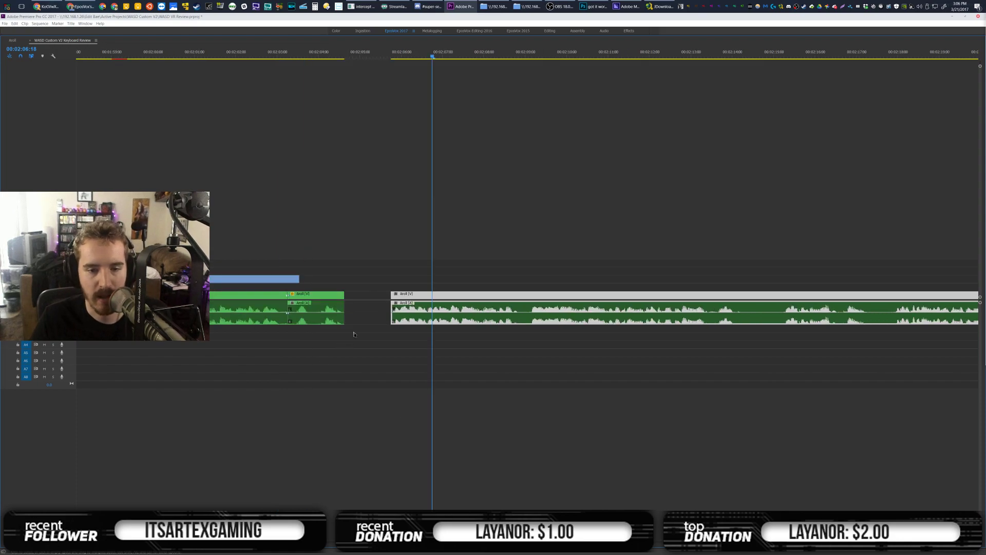
{"action": "left_click_drag", "start_coordinate": [550, 299], "coordinate": [583, 300]}
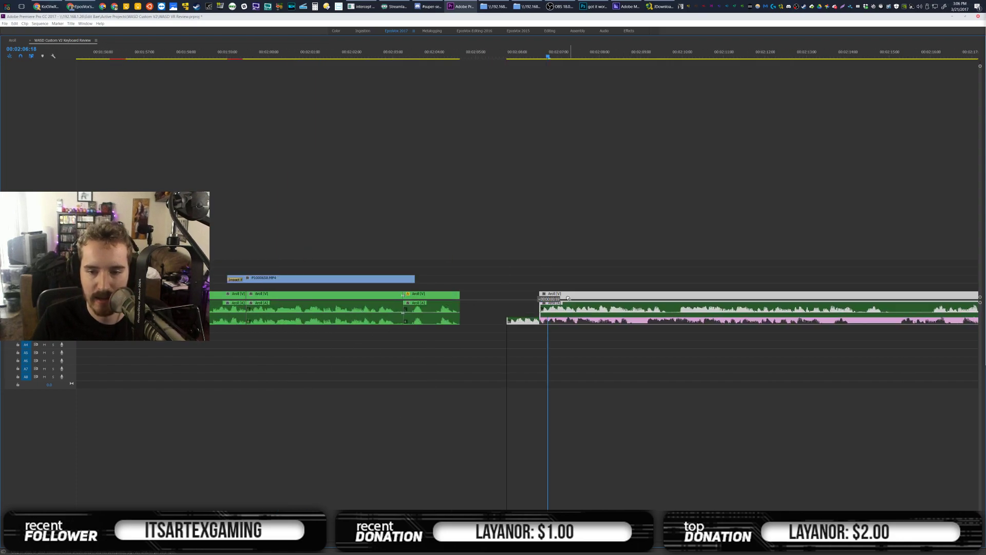
{"action": "left_click", "coordinate": [492, 316]}
{"action": "left_click", "coordinate": [490, 264]}
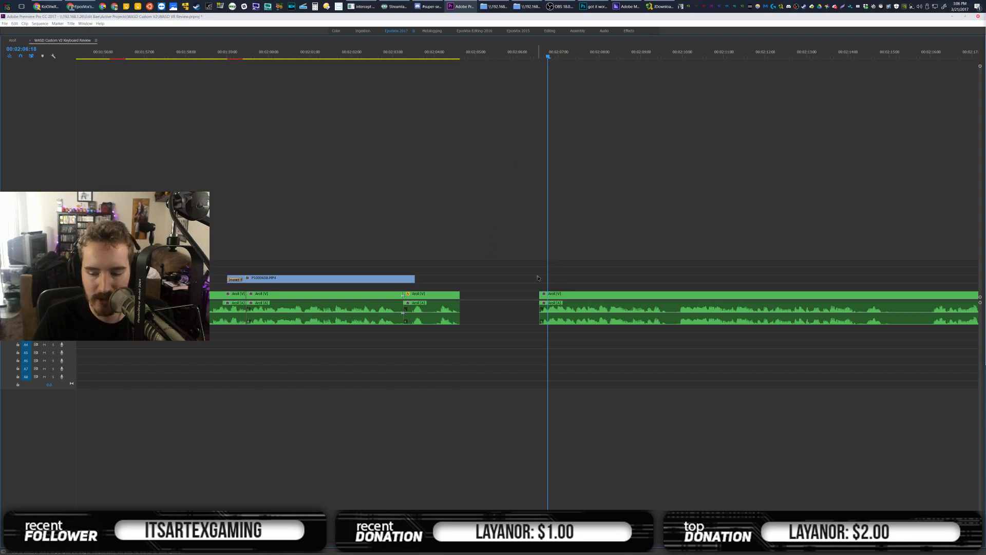
{"action": "left_click", "coordinate": [454, 295]}
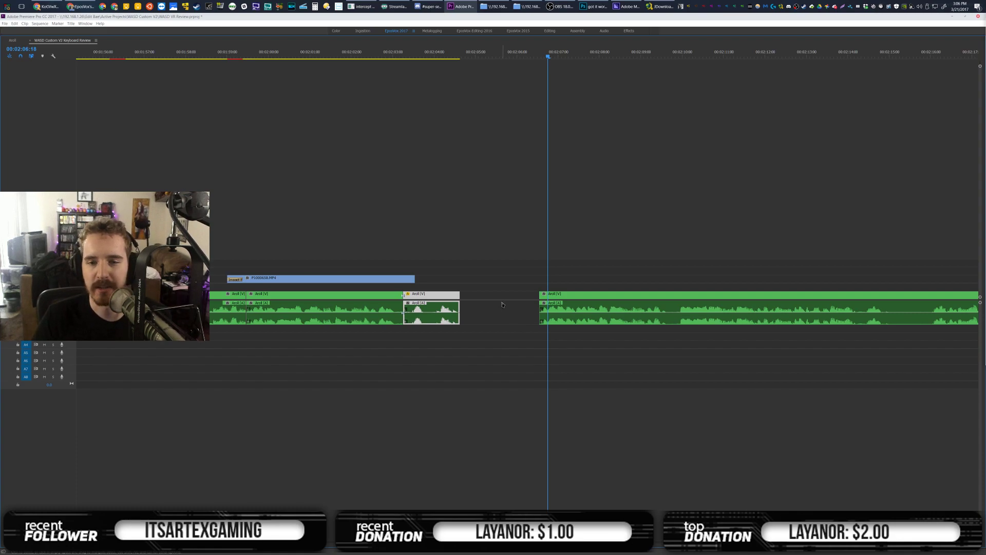
{"action": "left_click", "coordinate": [522, 217]}
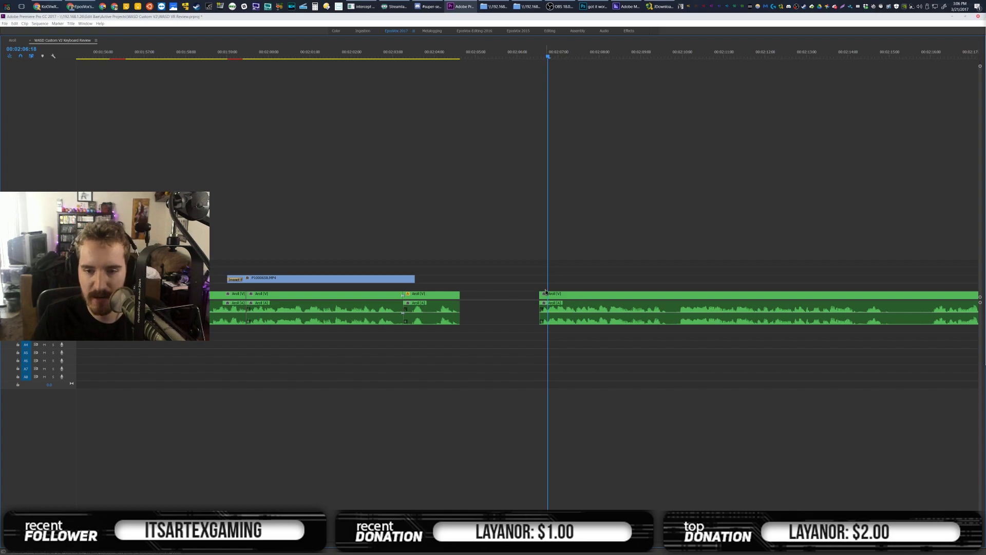
Move the following talking-head clip to about 2:04:19, split it at about 2:06:09 and remove its first part
{"action": "left_click_drag", "start_coordinate": [544, 294], "coordinate": [467, 294]}
{"action": "left_click", "coordinate": [534, 319]}
{"action": "key", "text": "v"}
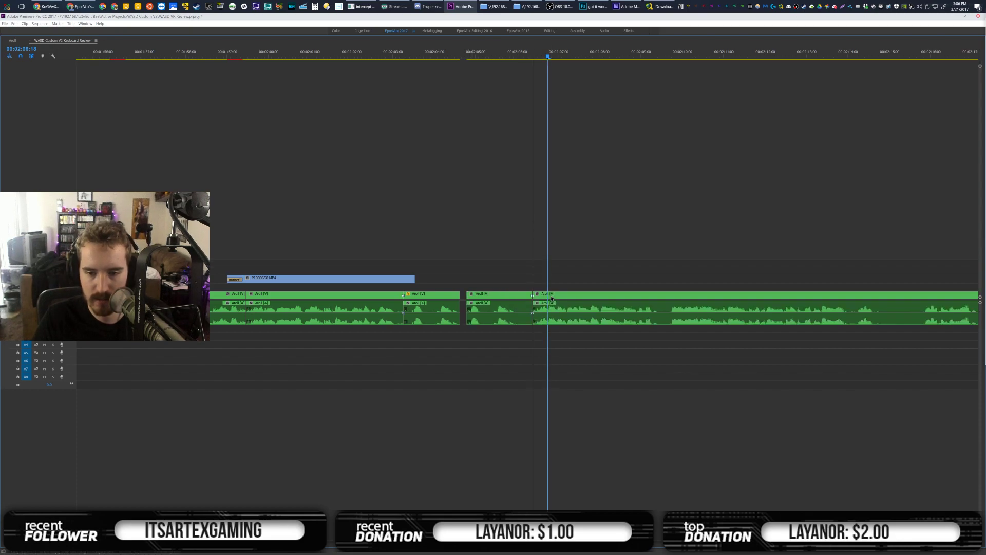
{"action": "key", "text": "ctrl+z"}
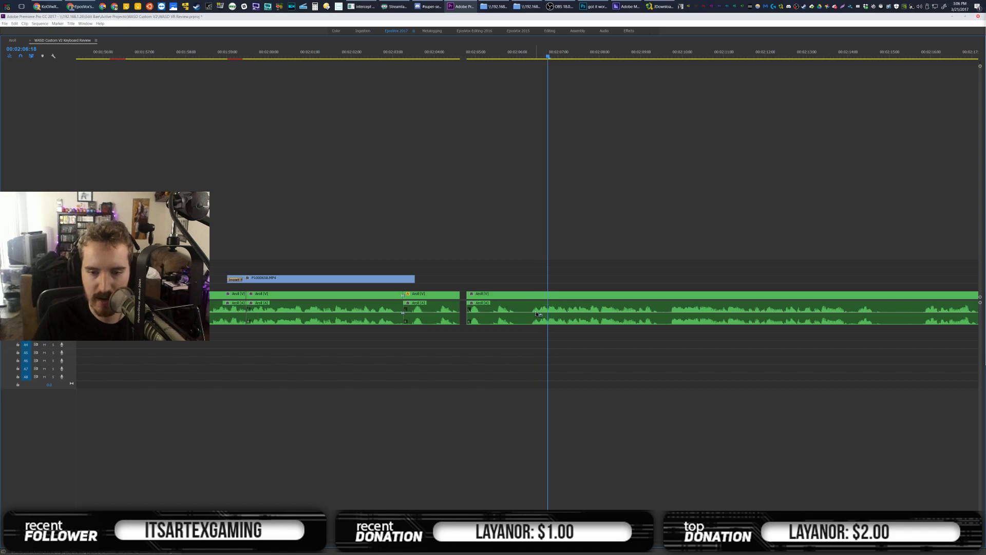
{"action": "left_click", "coordinate": [534, 315]}
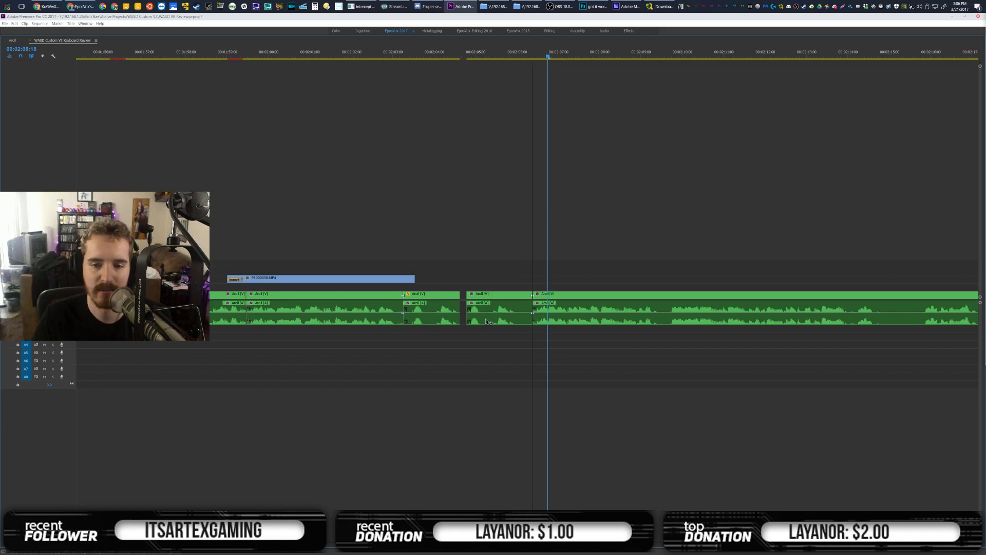
{"action": "left_click", "coordinate": [494, 301]}
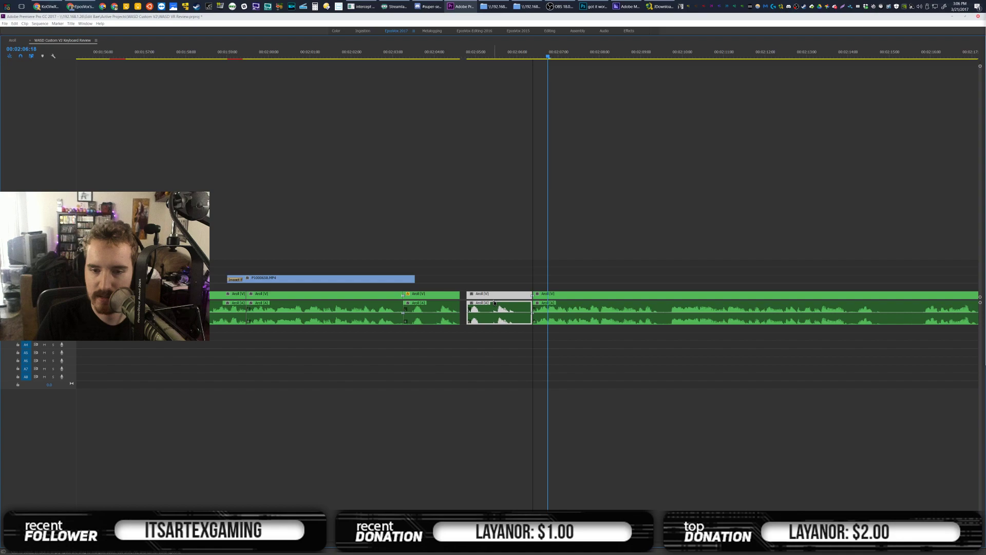
{"action": "key", "text": "Delete"}
Close the gap after the enlarged segment, undo that, and select the gap on the audio and video tracks in turn
{"action": "left_click", "coordinate": [491, 313]}
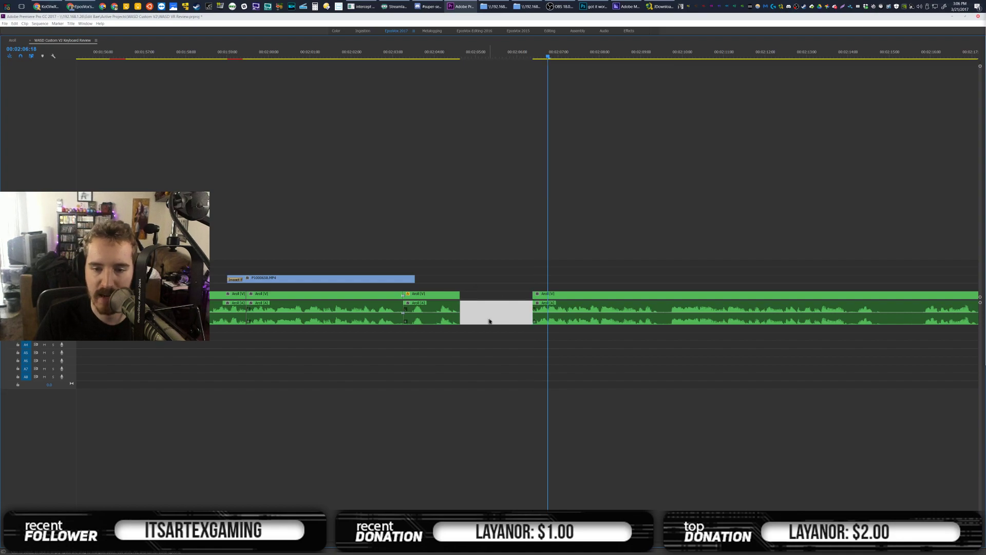
{"action": "key", "text": "Delete"}
{"action": "key", "text": "ctrl+z"}
{"action": "left_click", "coordinate": [480, 302]}
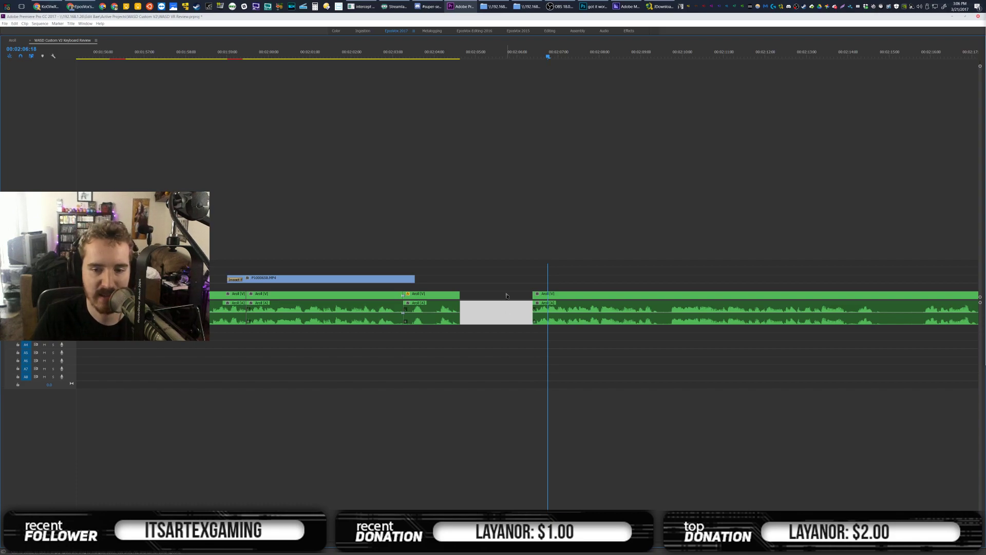
{"action": "left_click", "coordinate": [506, 296]}
{"action": "left_click", "coordinate": [480, 301]}
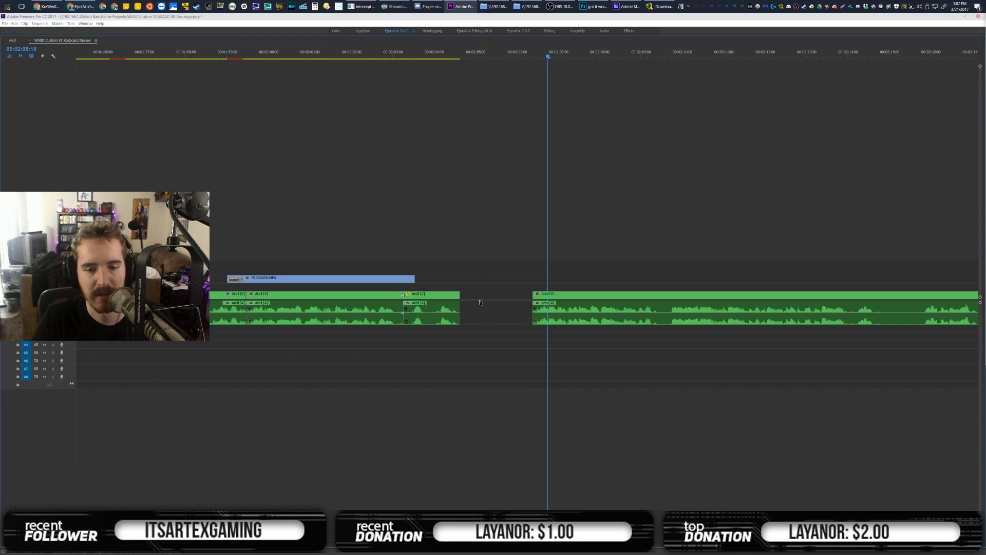
{"action": "left_click", "coordinate": [480, 302]}
{"action": "left_click", "coordinate": [481, 296]}
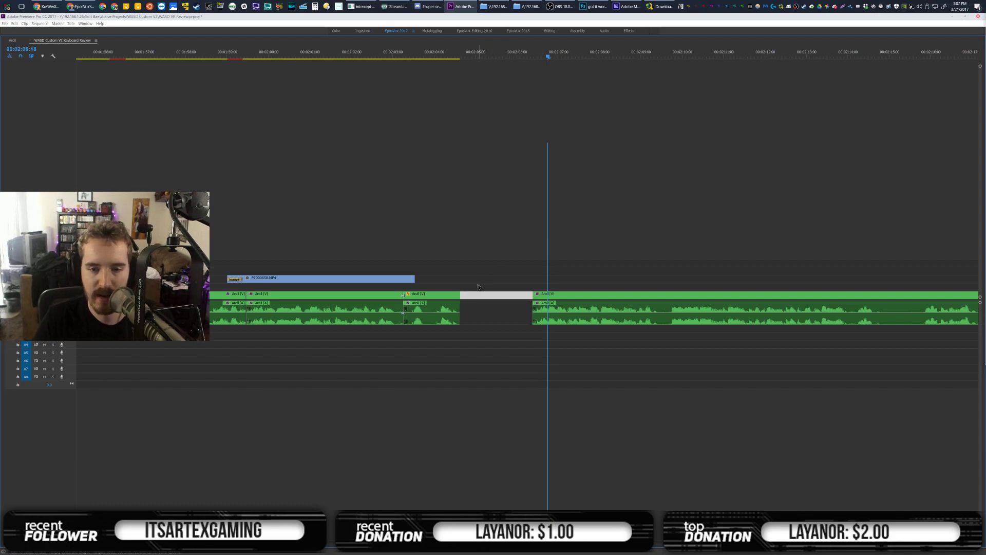
Repeatedly close the gap after the enlarged segment and reopen it by moving the following talking-head clip later
{"action": "key", "text": "Delete"}
{"action": "left_click_drag", "start_coordinate": [479, 294], "coordinate": [563, 297]}
{"action": "left_click", "coordinate": [491, 297]}
{"action": "key", "text": "Delete"}
{"action": "left_click", "coordinate": [498, 297]}
{"action": "key", "text": "Delete"}
{"action": "left_click_drag", "start_coordinate": [502, 296], "coordinate": [589, 302]}
{"action": "left_click", "coordinate": [506, 316]}
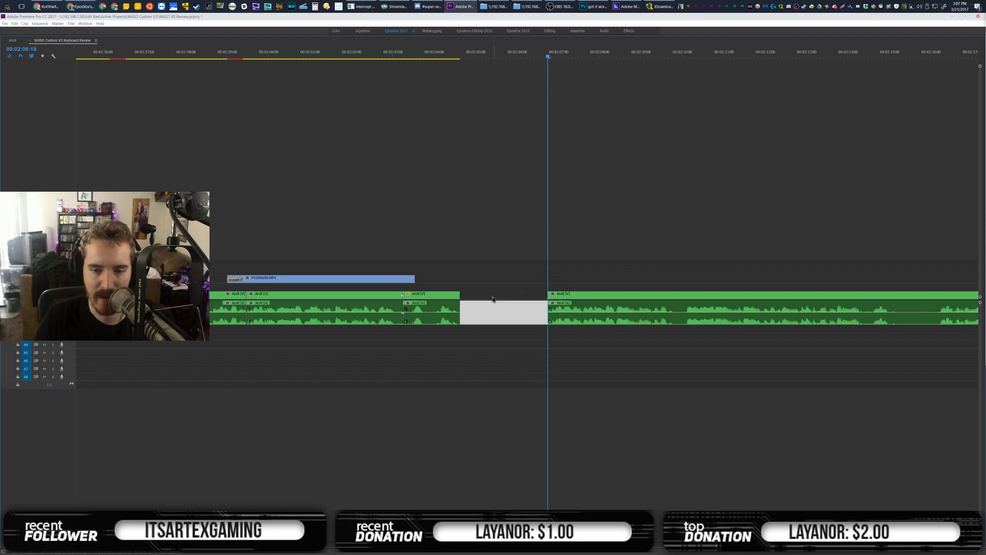
{"action": "key", "text": "Delete"}
{"action": "left_click_drag", "start_coordinate": [497, 298], "coordinate": [567, 300]}
{"action": "left_click", "coordinate": [496, 296]}
{"action": "key", "text": "Delete"}
{"action": "left_click", "coordinate": [516, 299]}
{"action": "left_click", "coordinate": [492, 299]}
{"action": "key", "text": "Delete"}
Undo and redo the gap removal several times, undo all the gap edits to rejoin the talking-head clips, and restore the full workspace
{"action": "key", "text": "ctrl+z"}
{"action": "key", "text": "ctrl+shift+z"}
{"action": "key", "text": "ctrl+z"}
{"action": "key", "text": "ctrl+shift+z"}
{"action": "key", "text": "ctrl+z"}
{"action": "key", "text": "ctrl+shift+z"}
{"action": "key", "text": "ctrl+z"}
{"action": "key", "text": "ctrl+shift+z"}
{"action": "key", "text": "ctrl+z"}
{"action": "key", "text": "ctrl+shift+z"}
{"action": "key", "text": "ctrl+z"}
{"action": "key", "text": "ctrl+z"}
{"action": "key", "text": "ctrl+z"}
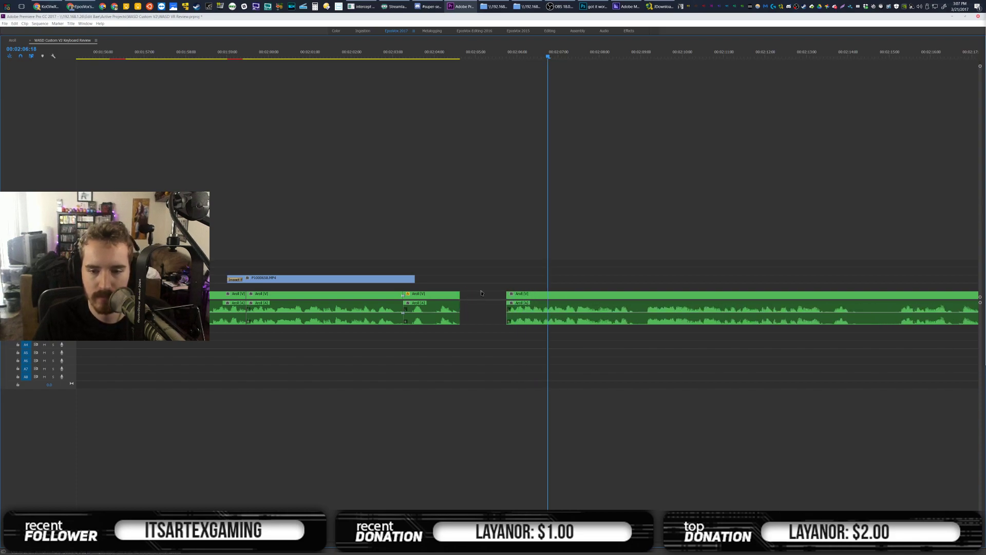
{"action": "key", "text": "ctrl+z"}
{"action": "key", "text": "grave"}
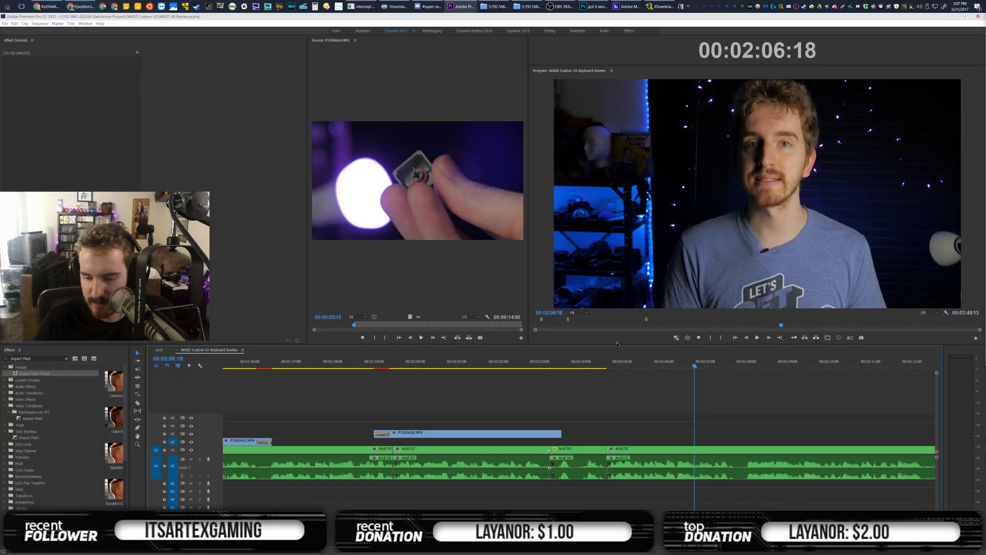
Play from 2:04:21, place P1000664.MP4 on V3 at 2:06:13 and apply the default transition to its start
{"action": "scroll", "coordinate": [503, 374], "scroll_direction": "down", "scroll_amount": 4}
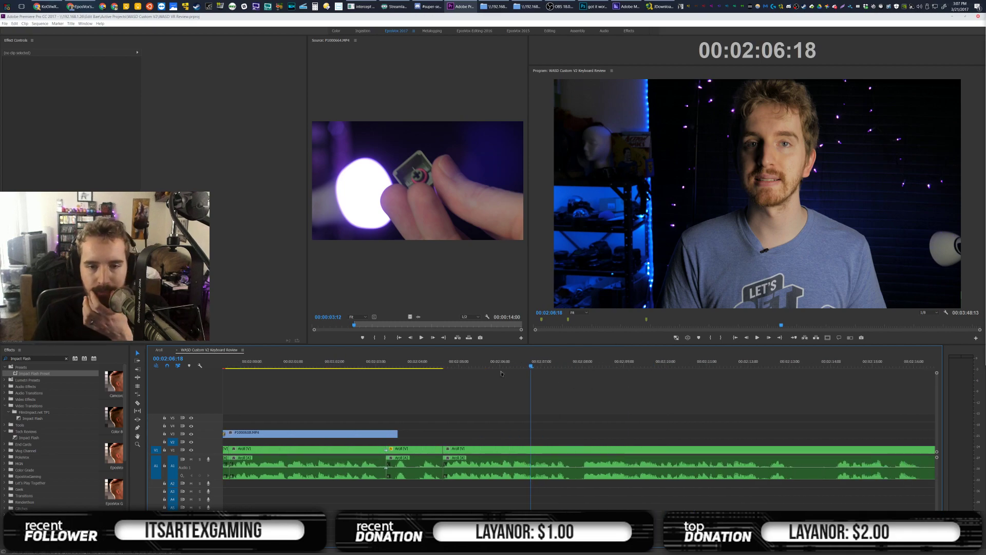
{"action": "left_click", "coordinate": [453, 365]}
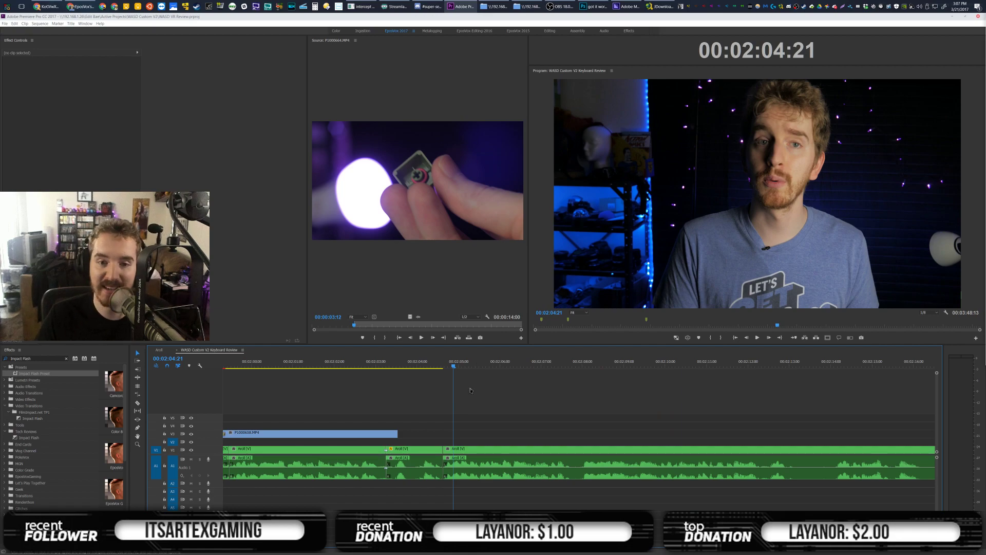
{"action": "key", "text": "space"}
{"action": "left_click_drag", "start_coordinate": [410, 316], "coordinate": [525, 433]}
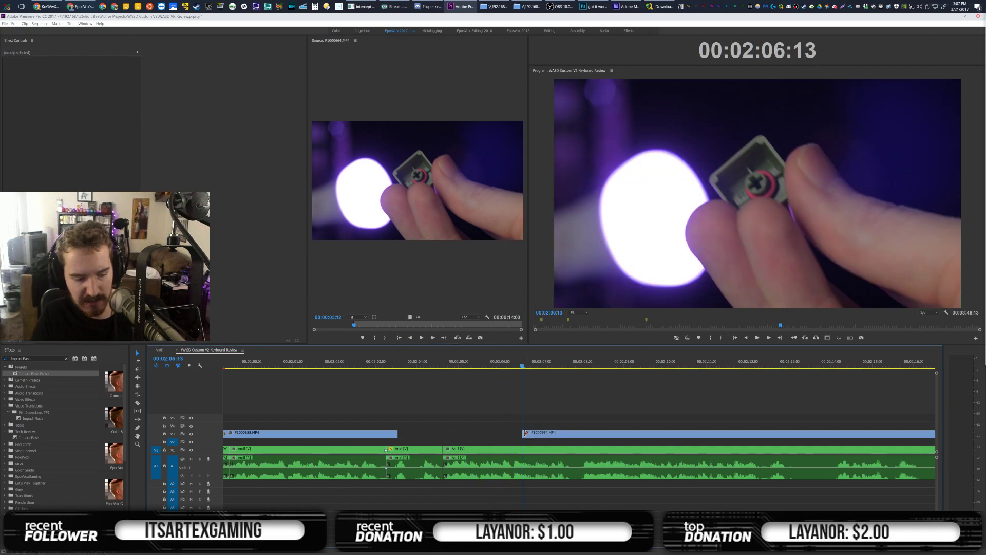
{"action": "key", "text": "ctrl+d"}
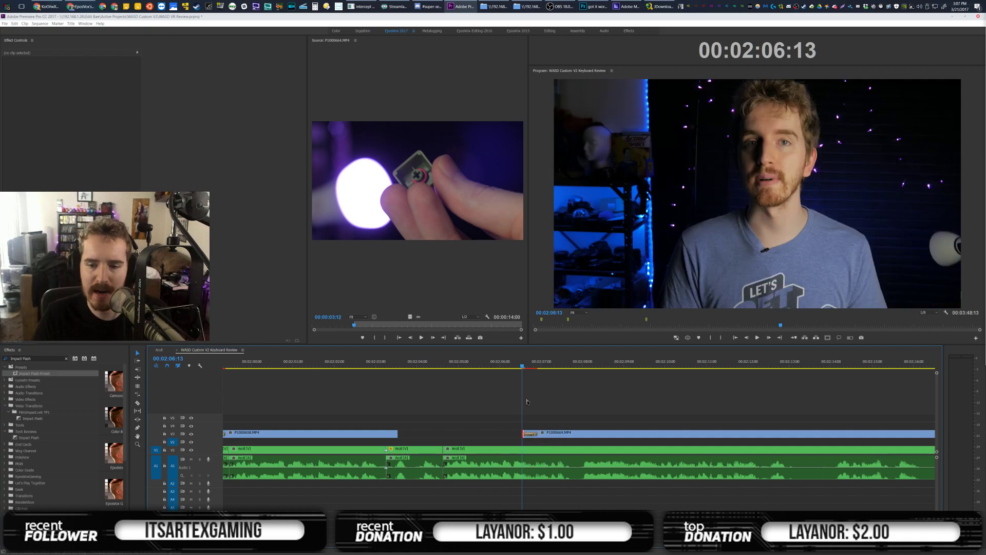
Replace the transition at the start of P1000664.MP4 with Impact Light Leaks and play through it
{"action": "left_click", "coordinate": [66, 359]}
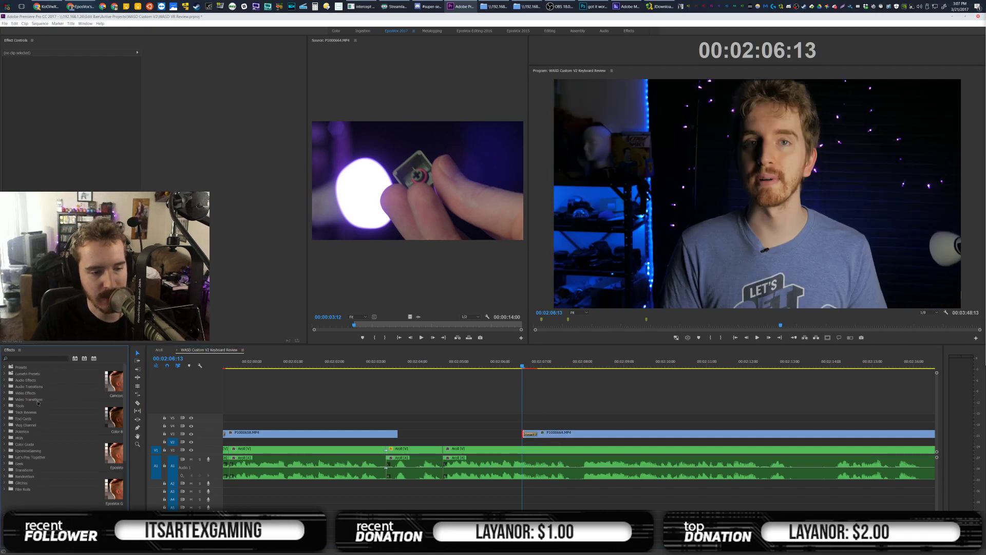
{"action": "left_click", "coordinate": [4, 399]}
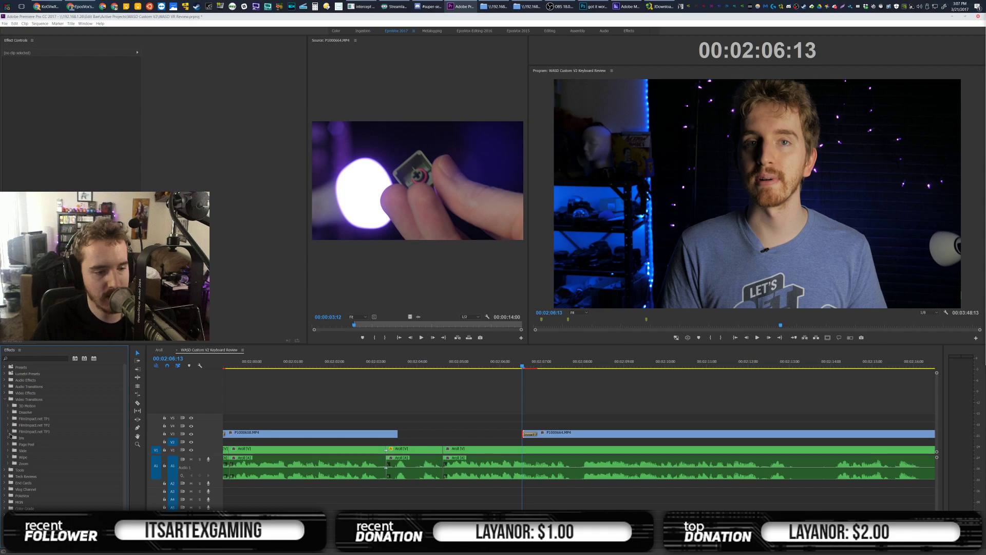
{"action": "left_click", "coordinate": [10, 434]}
{"action": "left_click", "coordinate": [47, 476]}
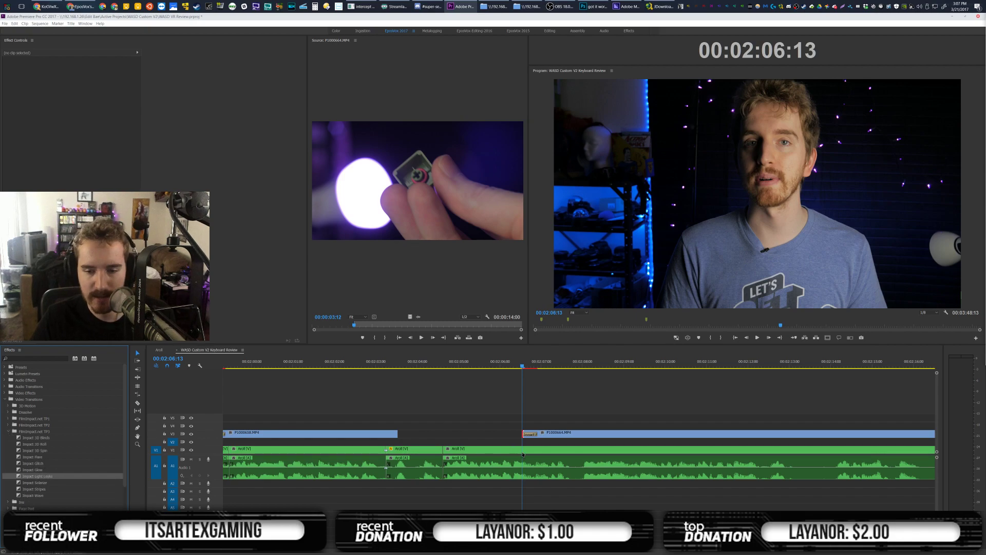
{"action": "left_click_drag", "start_coordinate": [531, 440], "coordinate": [530, 440]}
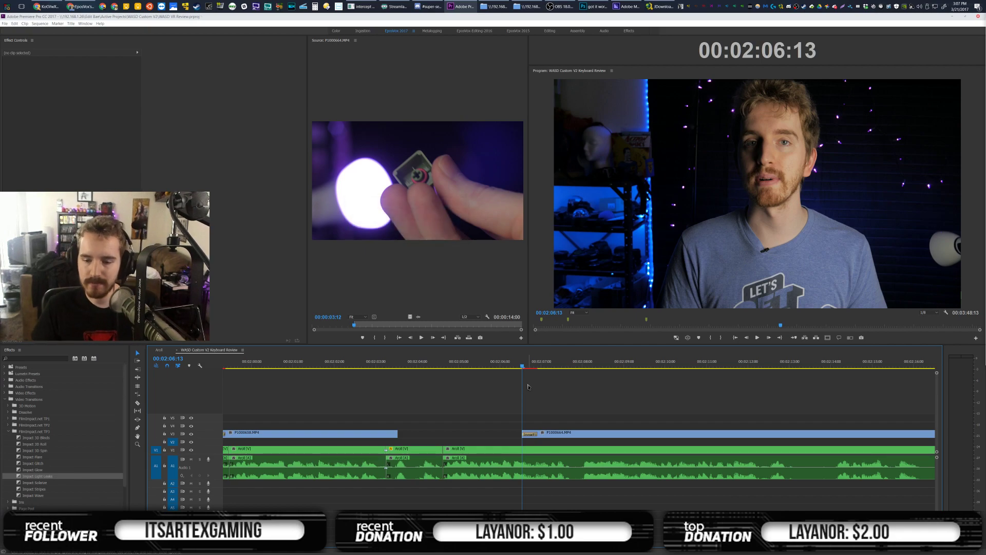
{"action": "key", "text": "space"}
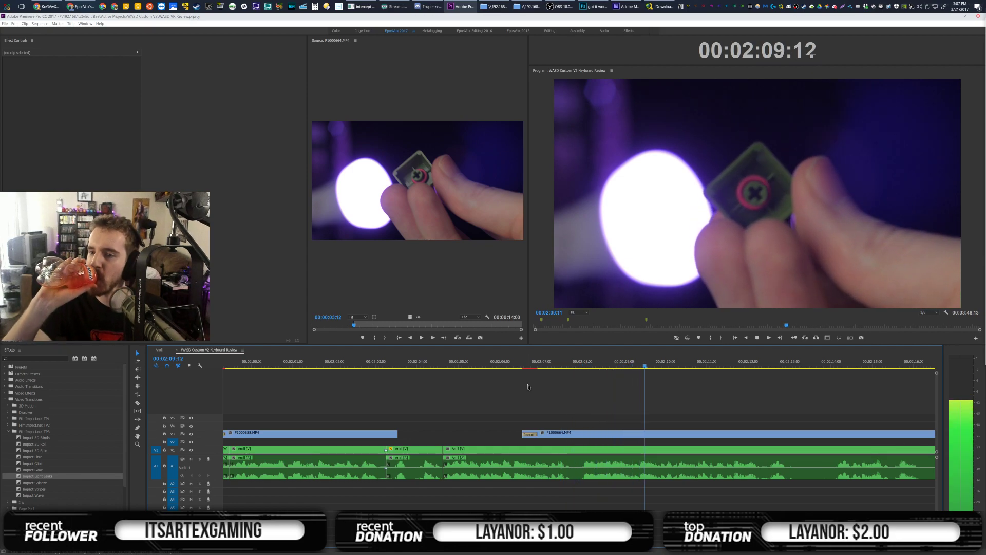
{"action": "key", "text": "space"}
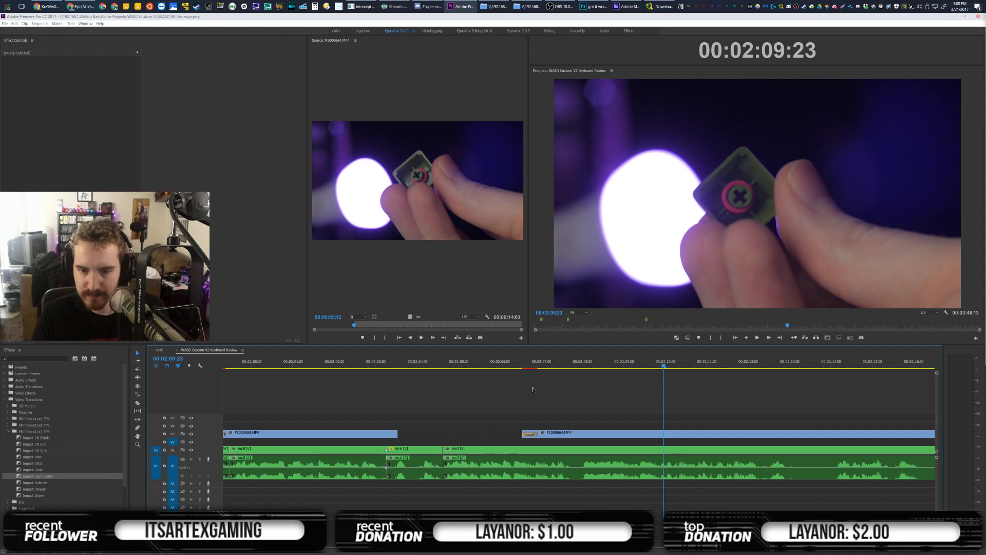
Shift the Impact Light Leaks transition's Hue Adjust so the leaks turn blue and purple, and play it from 2:06:12
{"action": "left_click", "coordinate": [531, 366]}
{"action": "left_click", "coordinate": [530, 435]}
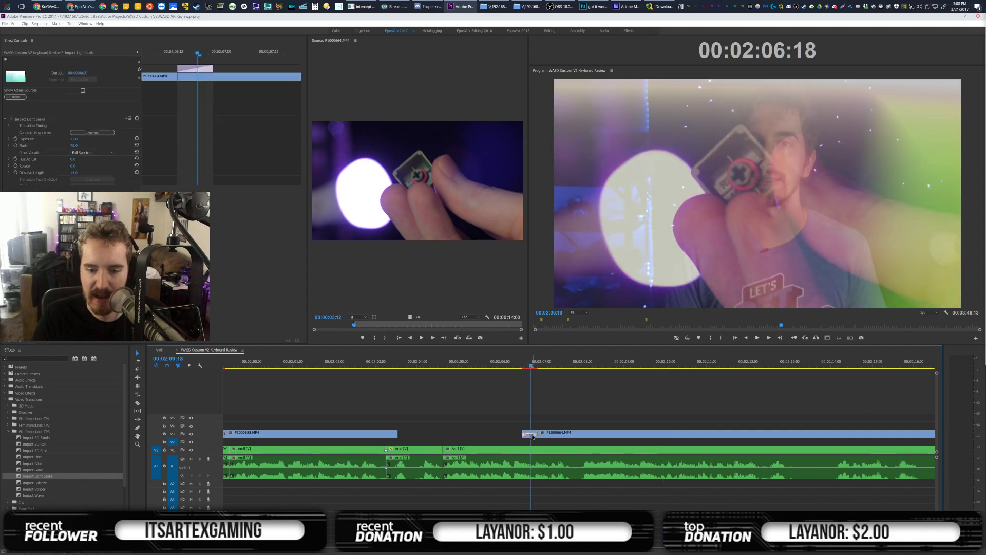
{"action": "left_click", "coordinate": [90, 153]}
{"action": "left_click", "coordinate": [90, 154]}
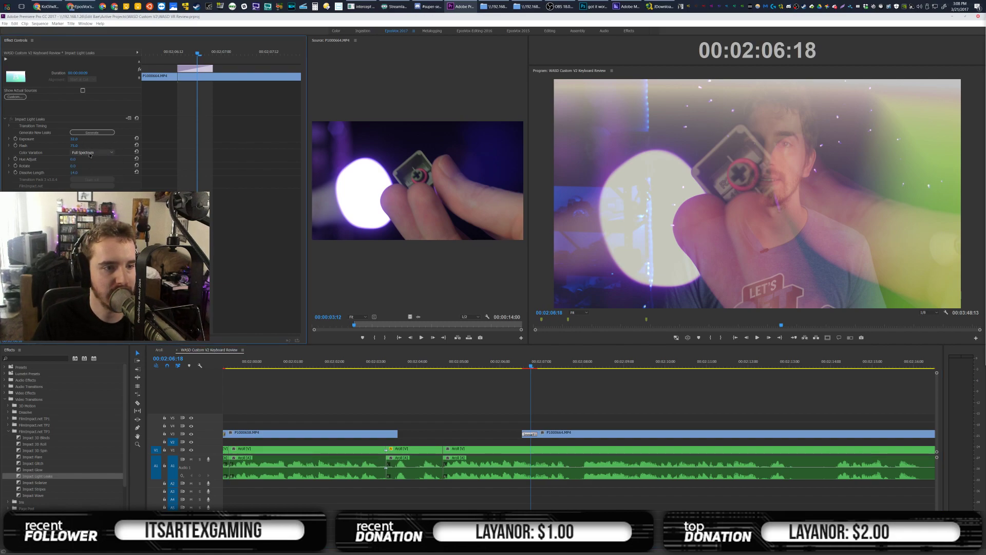
{"action": "left_click_drag", "start_coordinate": [72, 161], "coordinate": [151, 161]}
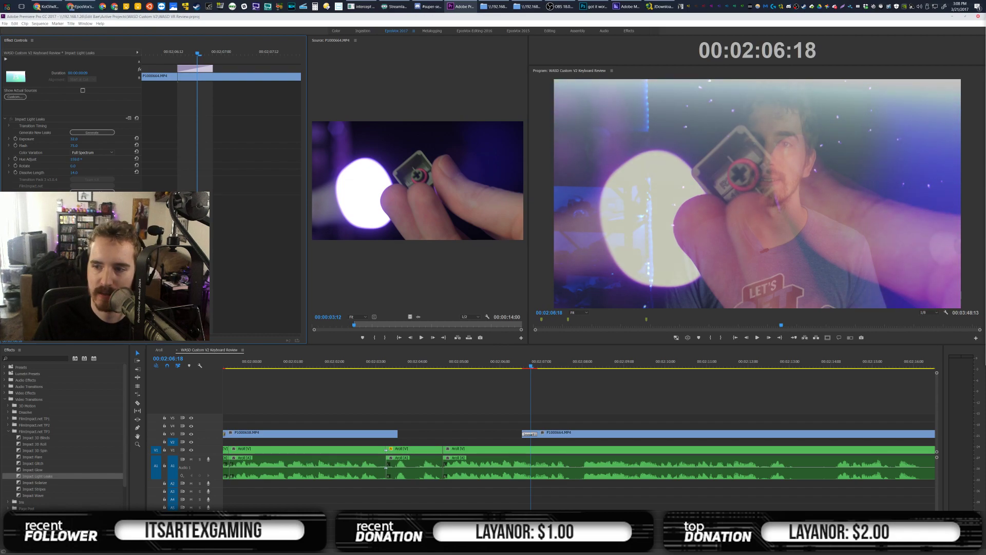
{"action": "key", "text": "equal"}
{"action": "left_click", "coordinate": [520, 362]}
{"action": "left_click", "coordinate": [554, 396]}
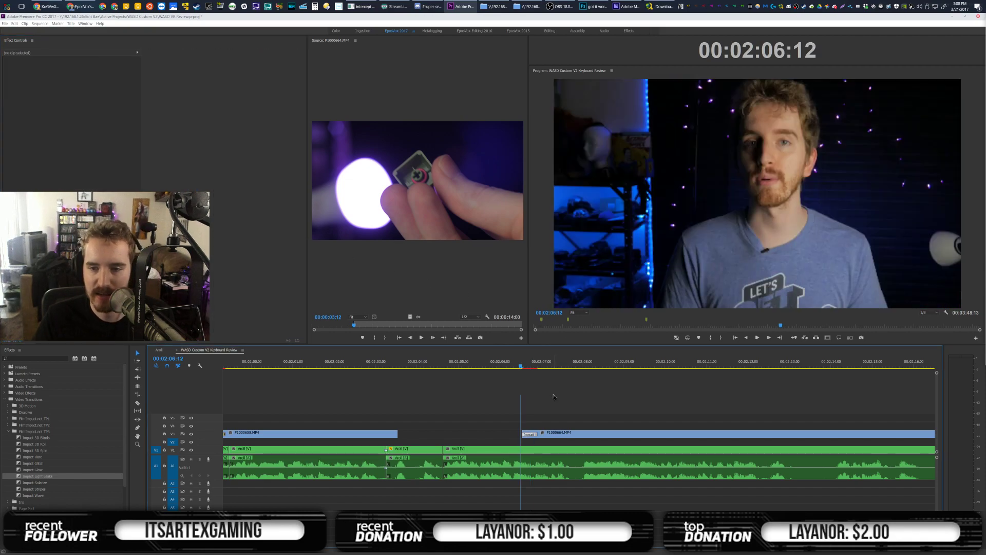
{"action": "key", "text": "space"}
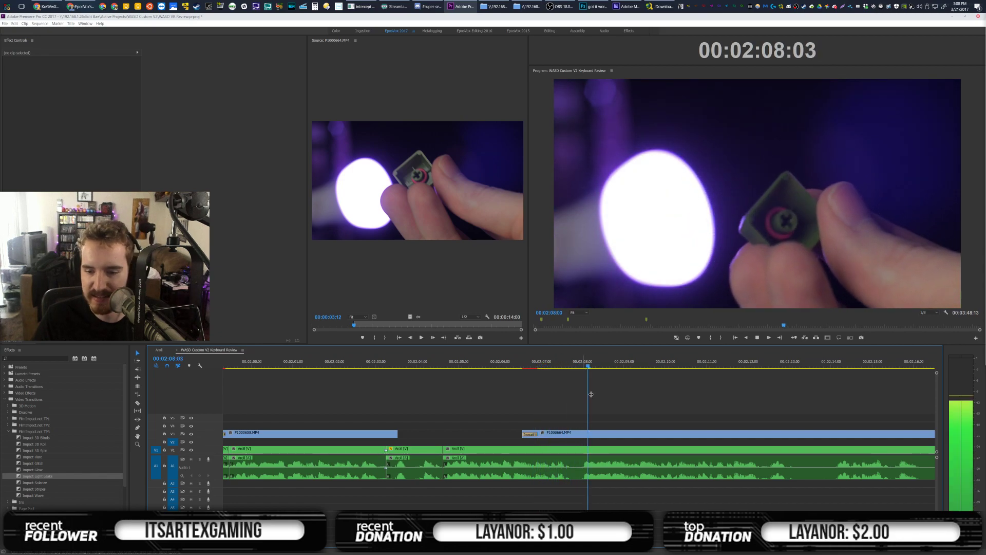
Cut the talking-head clip at about 2:12:06 and 2:13:21, ripple-delete the section between, and replay from just before the join
{"action": "scroll", "coordinate": [591, 396], "scroll_direction": "down", "scroll_amount": 5}
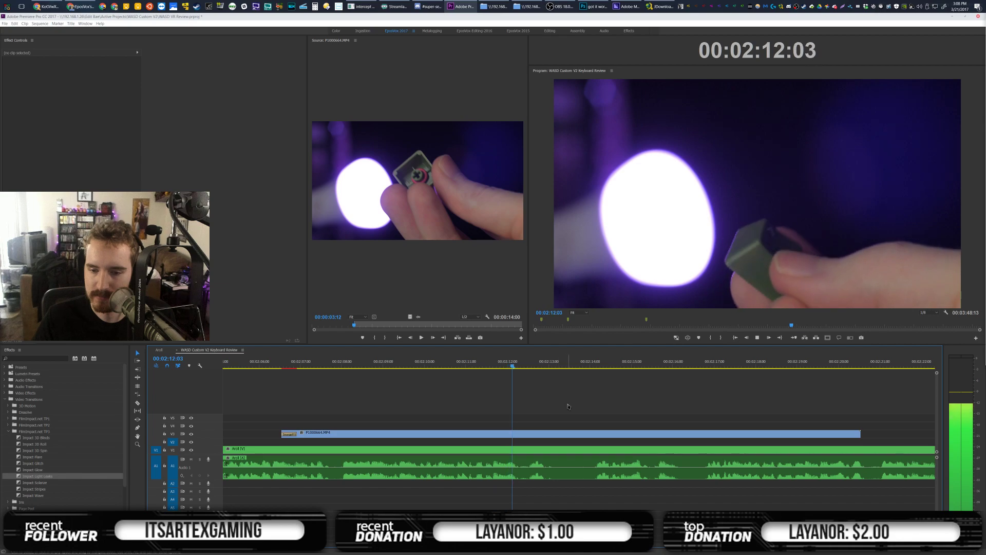
{"action": "scroll", "coordinate": [567, 406], "scroll_direction": "down", "scroll_amount": 2}
{"action": "key", "text": "c"}
{"action": "left_click", "coordinate": [454, 470]}
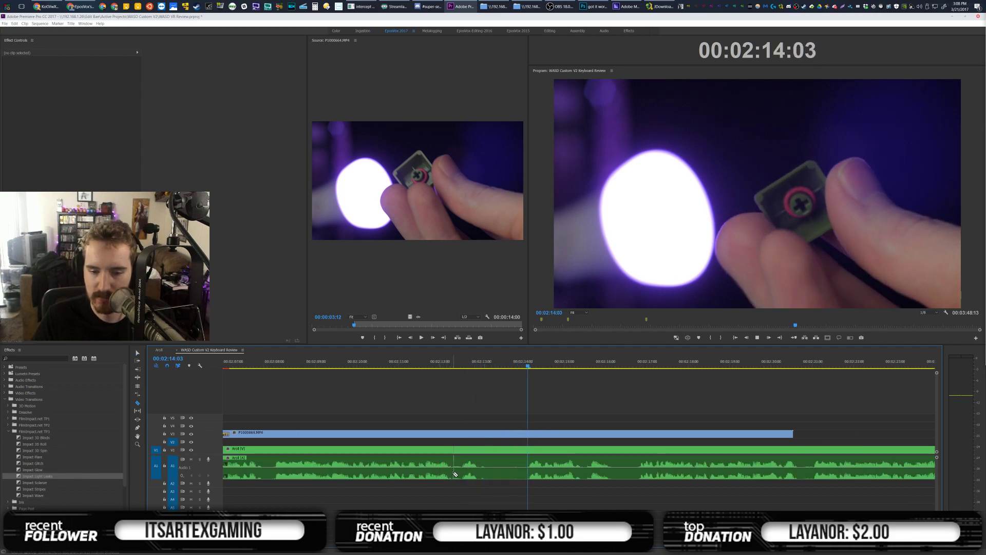
{"action": "left_click", "coordinate": [521, 470]}
{"action": "key", "text": "space"}
{"action": "key", "text": "v"}
{"action": "left_click", "coordinate": [497, 466]}
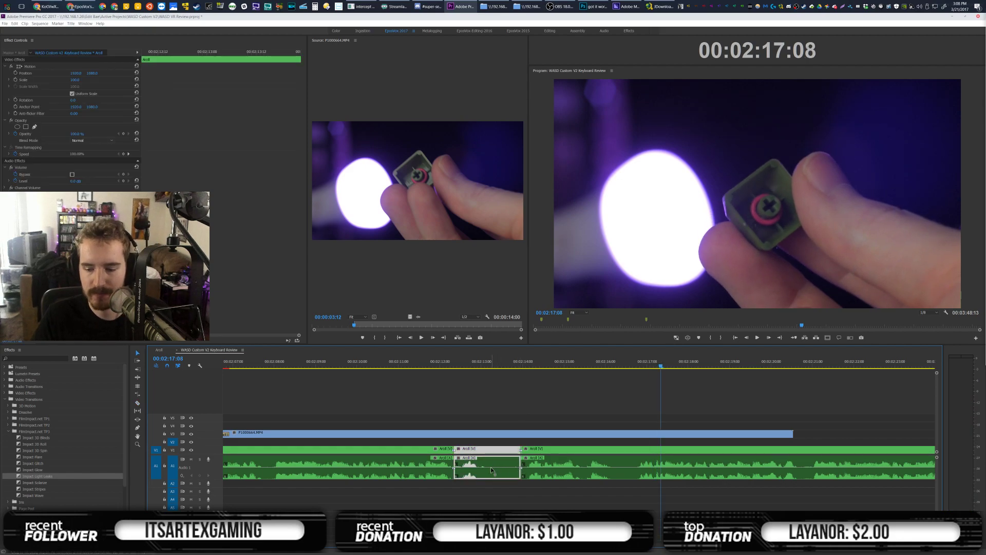
{"action": "key", "text": "shift+Delete"}
{"action": "left_click", "coordinate": [445, 364]}
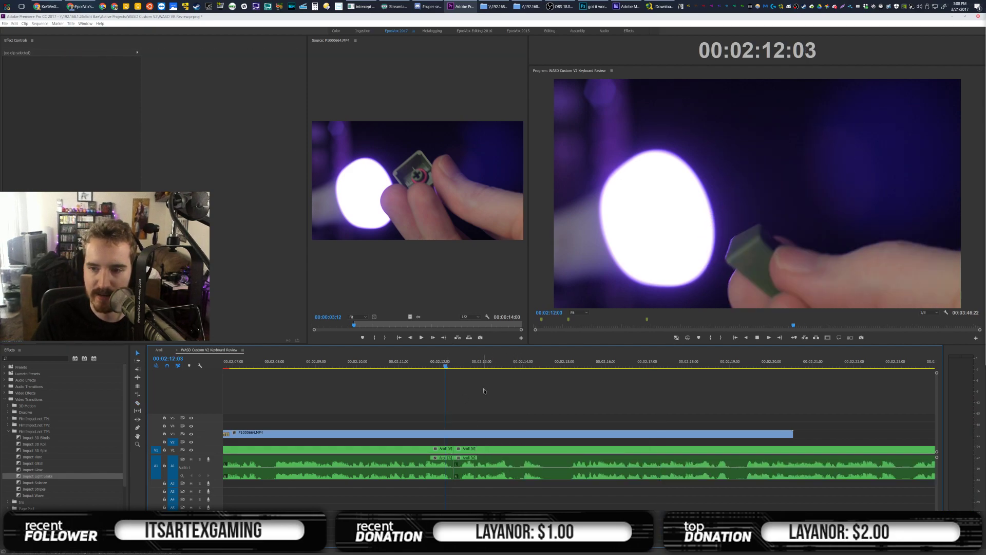
{"action": "key", "text": "space"}
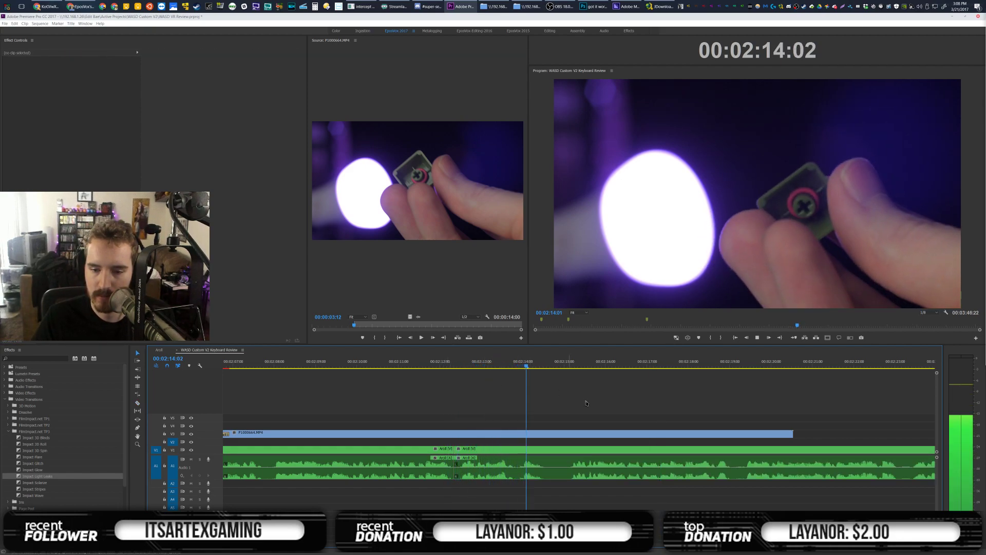
Trim the end of P1000664.MP4 back to about 2:19:08 and apply Impact Flash to its end
{"action": "scroll", "coordinate": [619, 420], "scroll_direction": "down", "scroll_amount": 4}
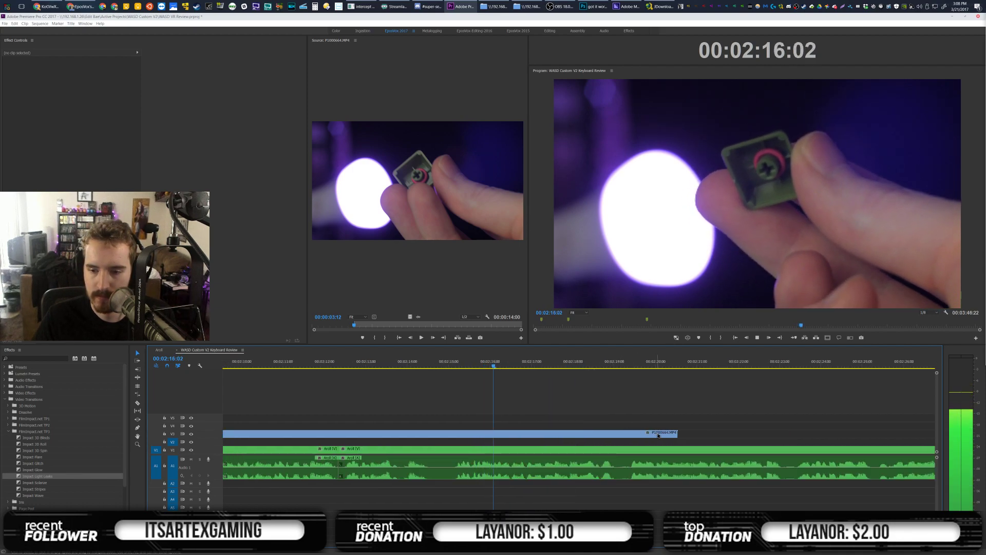
{"action": "left_click_drag", "start_coordinate": [677, 433], "coordinate": [628, 434]}
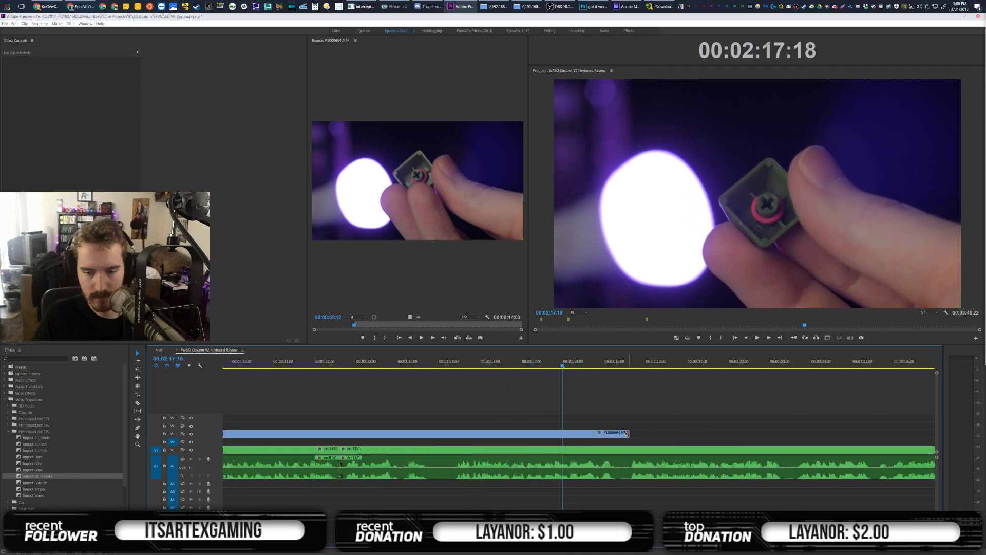
{"action": "key", "text": "shift+f"}
{"action": "type", "text": "Impact Flash"}
{"action": "left_click_drag", "start_coordinate": [34, 373], "coordinate": [626, 434]}
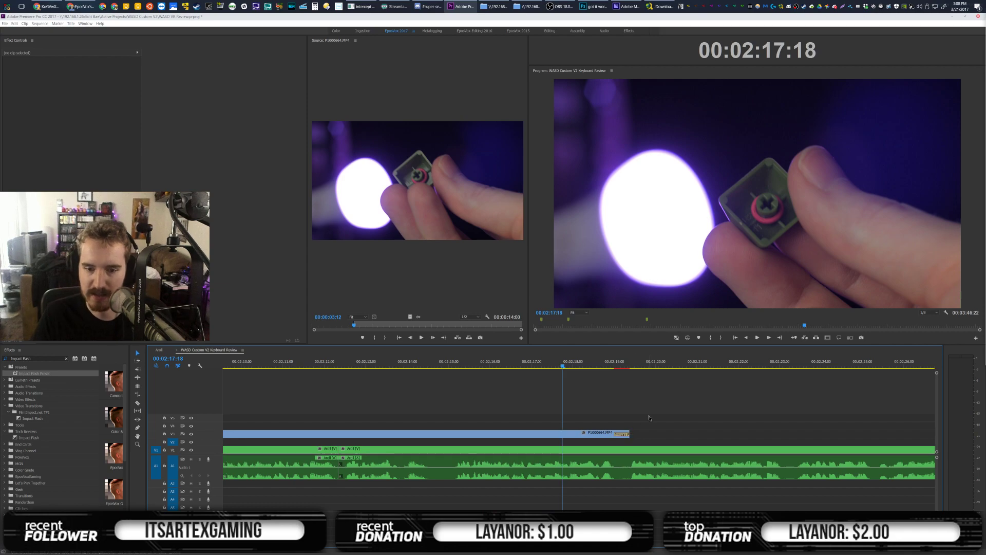
Play on from 2:17:18 and cut the talking-head clip at about 2:23:08
{"action": "key", "text": "minus"}
{"action": "key", "text": "minus"}
{"action": "key", "text": "minus"}
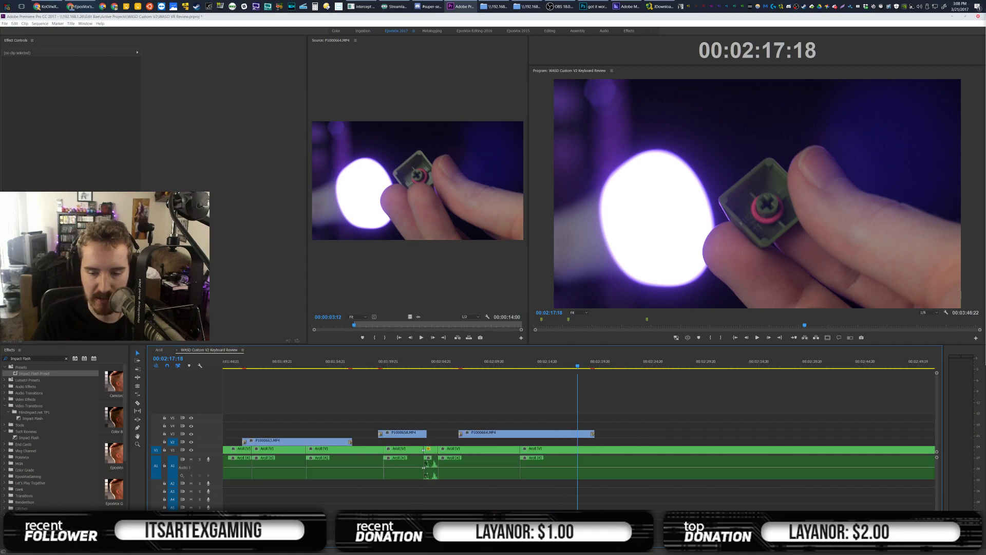
{"action": "key", "text": "equal"}
{"action": "scroll", "coordinate": [634, 426], "scroll_direction": "down", "scroll_amount": 3}
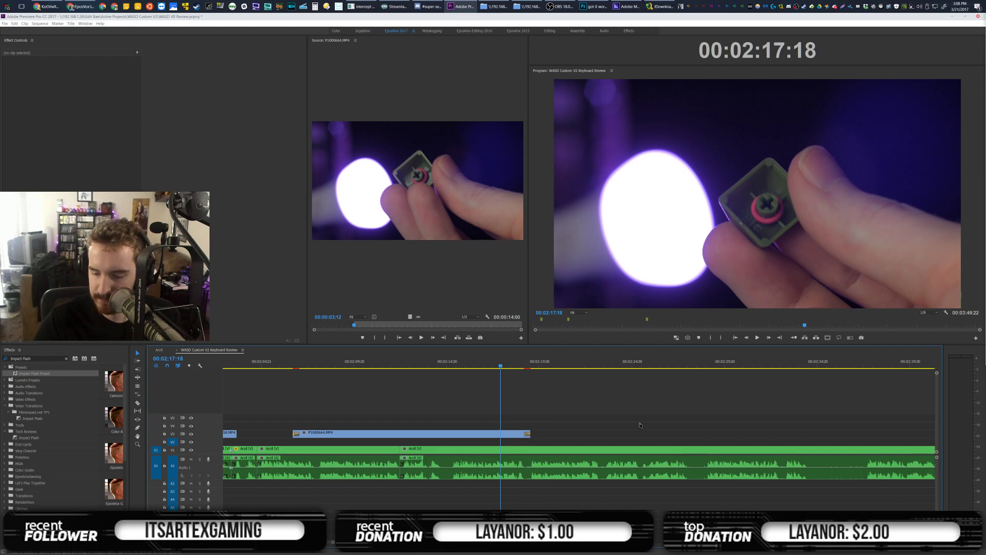
{"action": "key", "text": "space"}
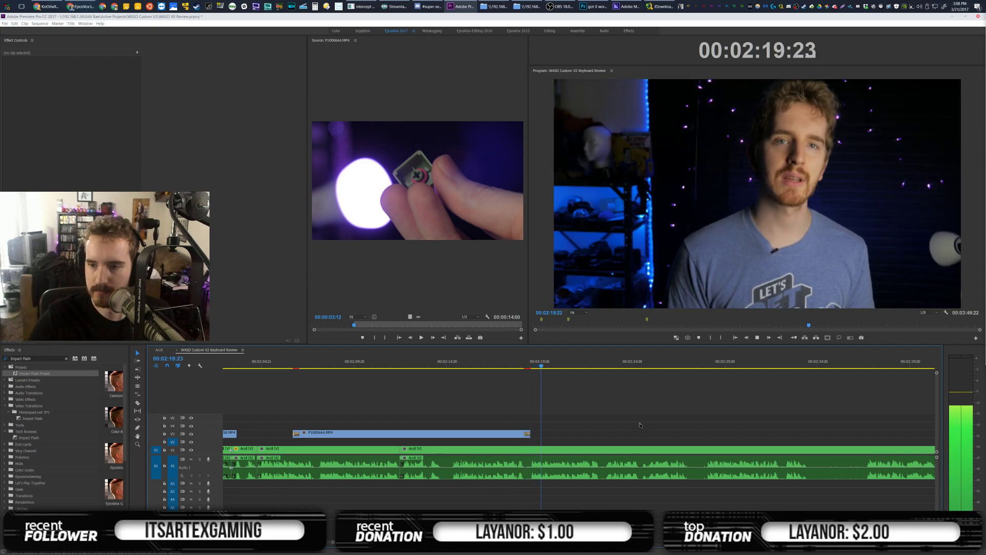
{"action": "scroll", "coordinate": [639, 426], "scroll_direction": "down", "scroll_amount": 3}
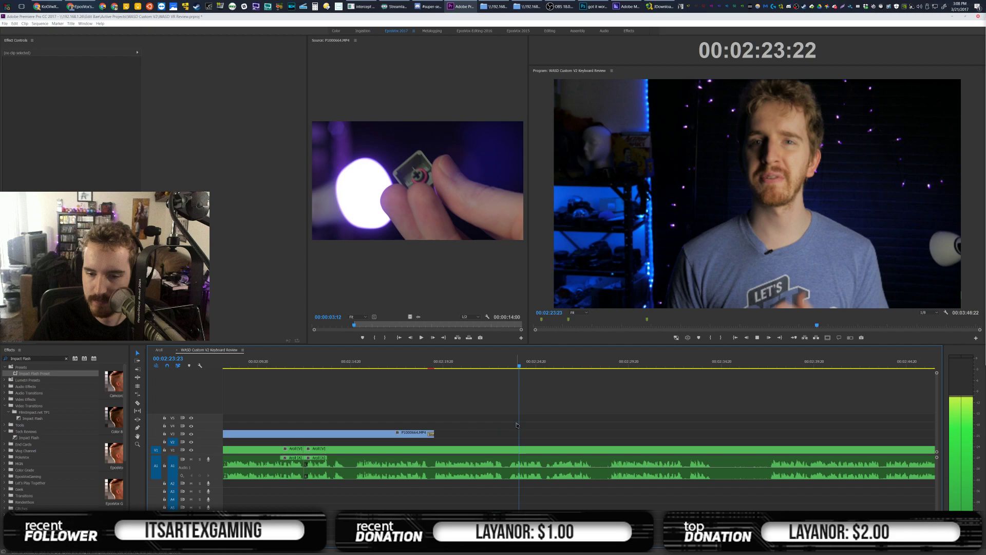
{"action": "key", "text": "c"}
{"action": "left_click", "coordinate": [507, 471]}
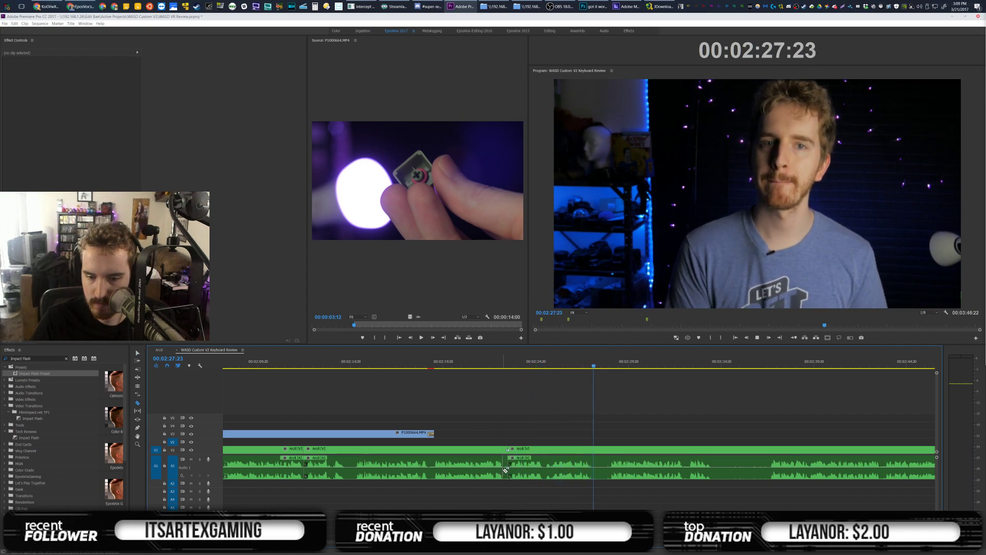
{"action": "key", "text": "space"}
Cut out the pause between about 2:27:21 and 2:28:21, leaving a gap, and ripple-delete the sliver near 2:23
{"action": "left_click", "coordinate": [594, 472]}
{"action": "left_click", "coordinate": [612, 473]}
{"action": "key", "text": "v"}
{"action": "left_click", "coordinate": [600, 464]}
{"action": "key", "text": "Delete"}
{"action": "left_click", "coordinate": [506, 463]}
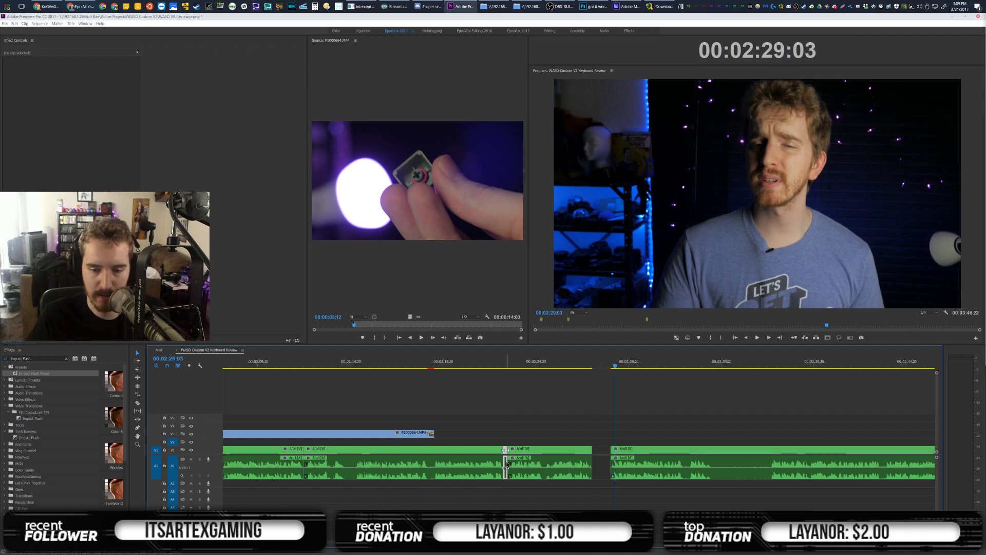
{"action": "key", "text": "shift+Delete"}
Enlarge the talking-head segment at 2:24:11 to a scale of about 114 and reposition it to reframe the speaker
{"action": "left_click", "coordinate": [528, 366]}
{"action": "left_click", "coordinate": [529, 452]}
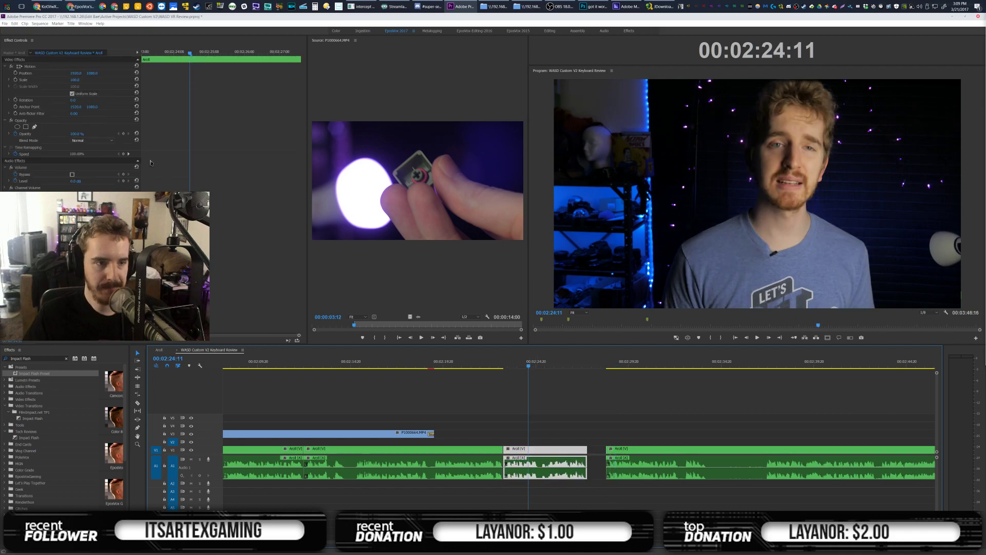
{"action": "mouse_move", "coordinate": [73, 84]}
{"action": "left_mouse_down"}
{"action": "mouse_move", "coordinate": [108, 73]}
{"action": "mouse_move", "coordinate": [77, 74]}
{"action": "left_mouse_up"}
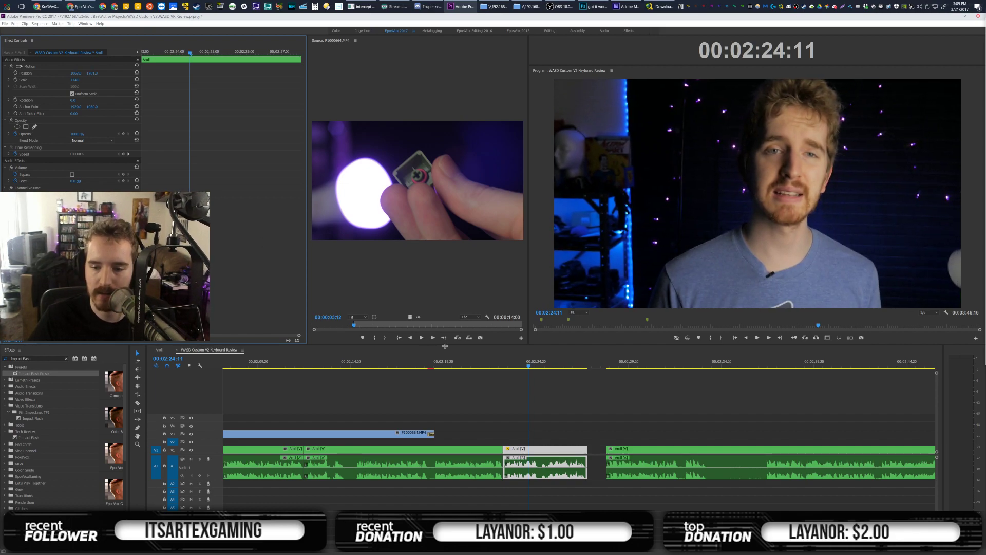
{"action": "left_click", "coordinate": [478, 393]}
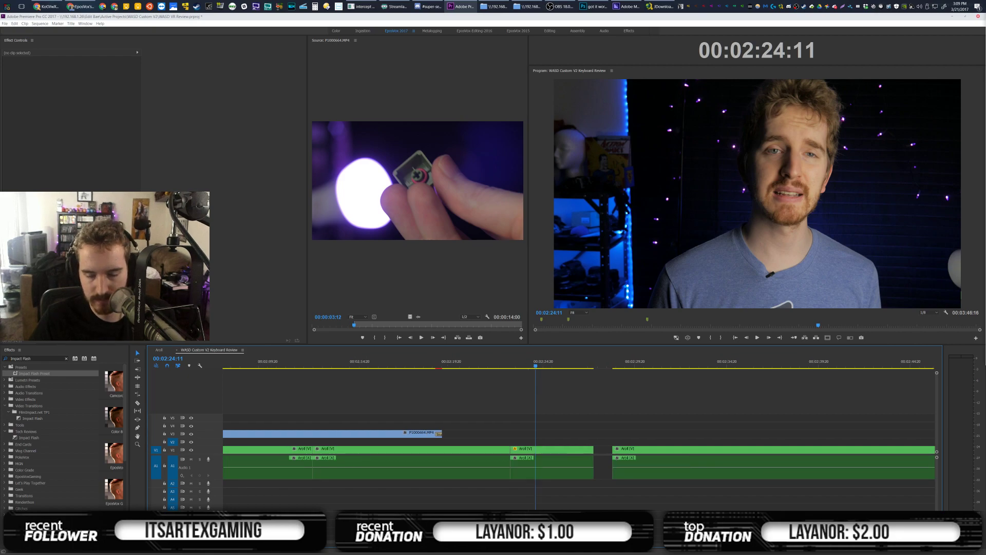
Move the remaining talking-head clip after the gap nearly two minutes later in the sequence
{"action": "key", "text": "minus"}
{"action": "key", "text": "minus"}
{"action": "key", "text": "minus"}
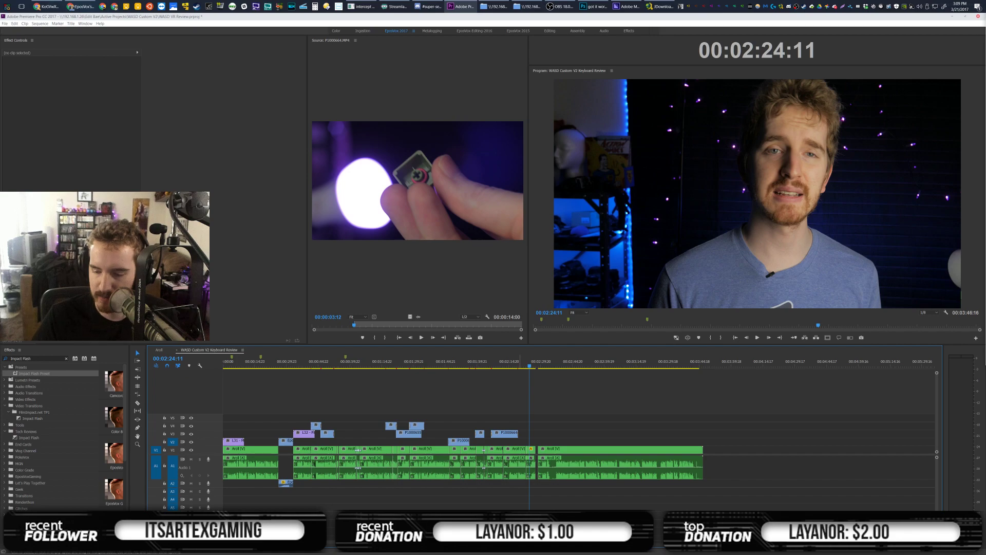
{"action": "scroll", "coordinate": [688, 476], "scroll_direction": "right", "scroll_amount": 4}
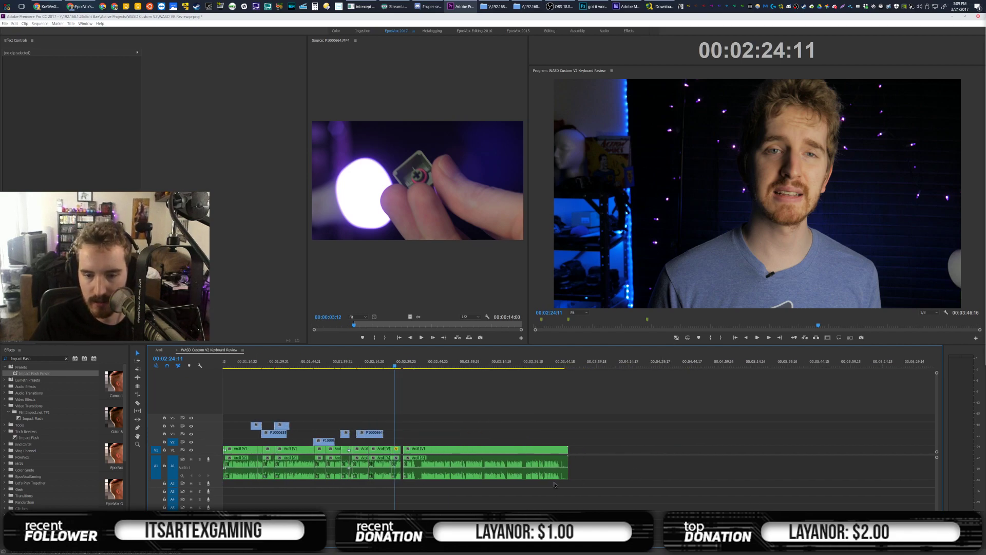
{"action": "left_click_drag", "start_coordinate": [450, 450], "coordinate": [696, 451]}
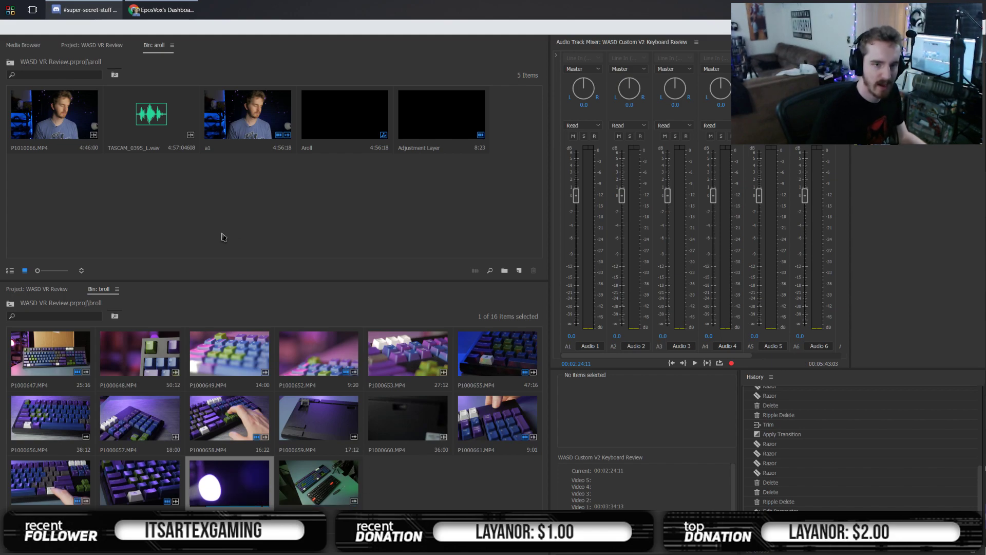
Import ZOOM0001.WAV into the WASD VR Review project and move it into the broll bin
{"action": "left_click", "coordinate": [51, 289]}
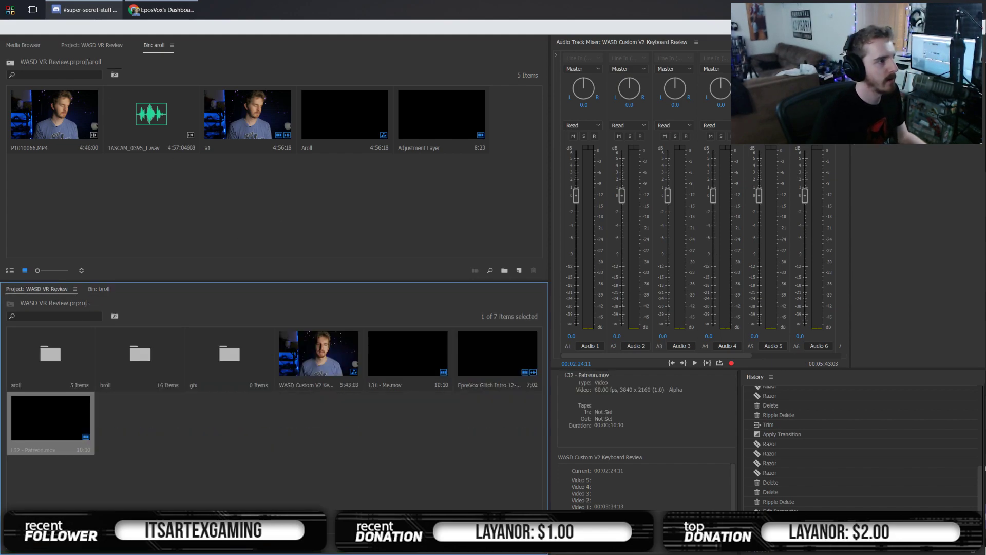
{"action": "left_click_drag", "start_coordinate": [148, 473], "coordinate": [199, 488]}
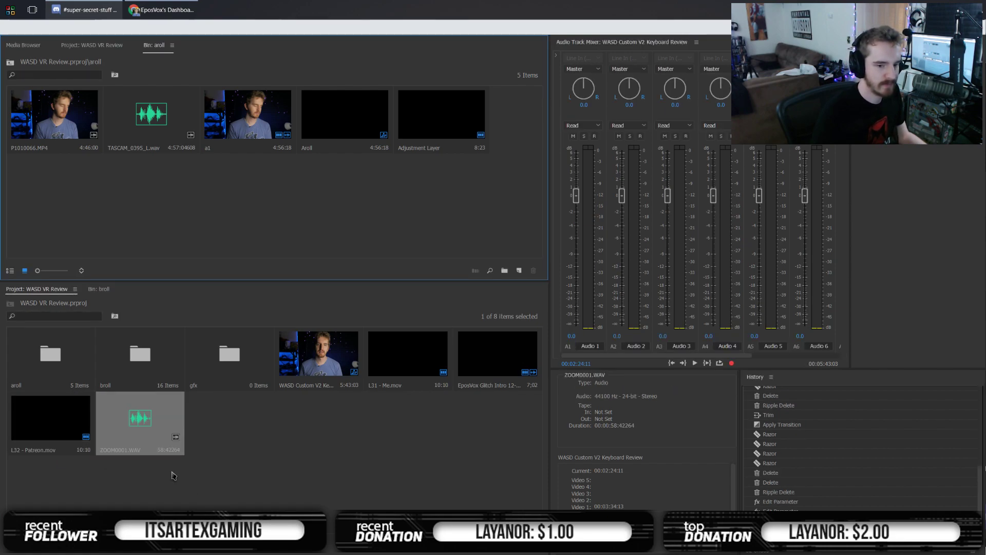
{"action": "left_click", "coordinate": [222, 461]}
{"action": "left_click_drag", "start_coordinate": [141, 426], "coordinate": [140, 357]}
Merge ZOOM0001.WAV with the overhead two-keyboard clip P1000665.MP4 in the broll bin
{"action": "left_click", "coordinate": [103, 291]}
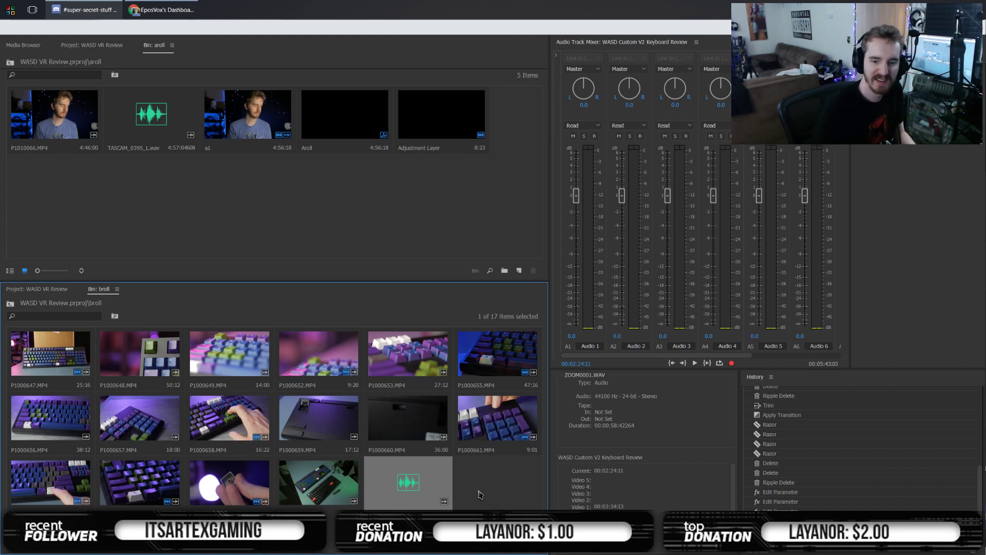
{"action": "left_click", "coordinate": [329, 485], "text": "ctrl"}
{"action": "right_click", "coordinate": [329, 487]}
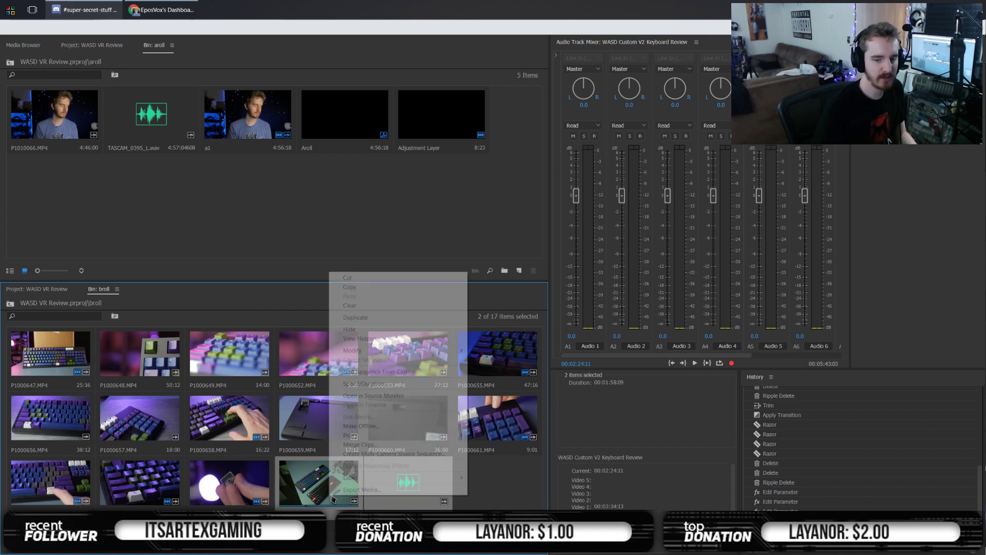
{"action": "left_click", "coordinate": [379, 443]}
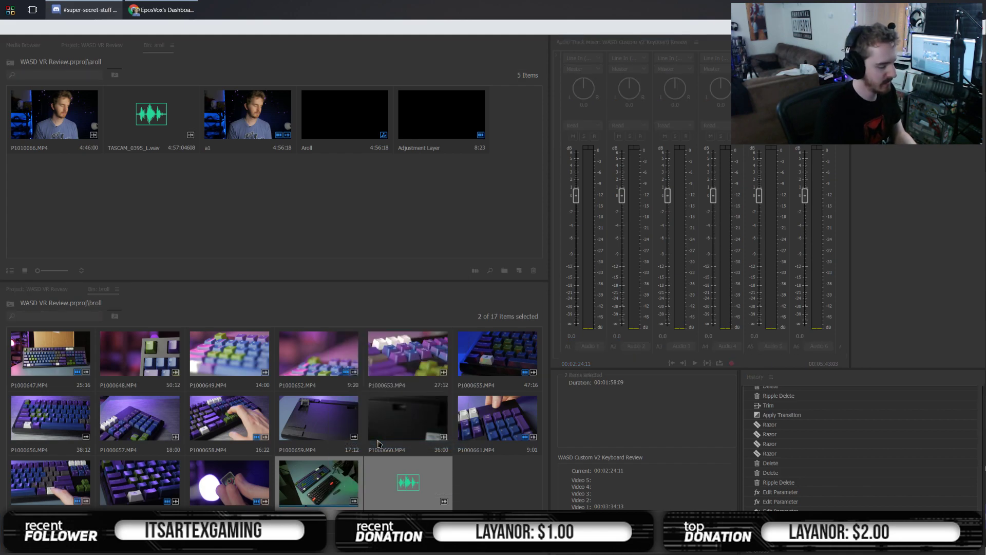
{"action": "key", "text": "Return"}
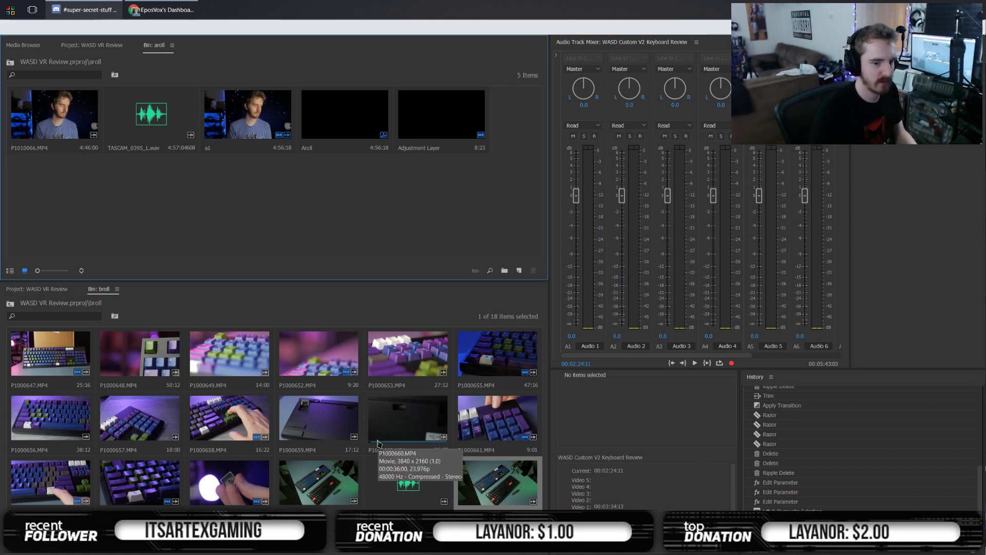
Open the sound test sequence, place the merged clip at its start and expand the audio tracks to show their waveforms
{"action": "left_click", "coordinate": [237, 206]}
{"action": "left_click", "coordinate": [491, 497]}
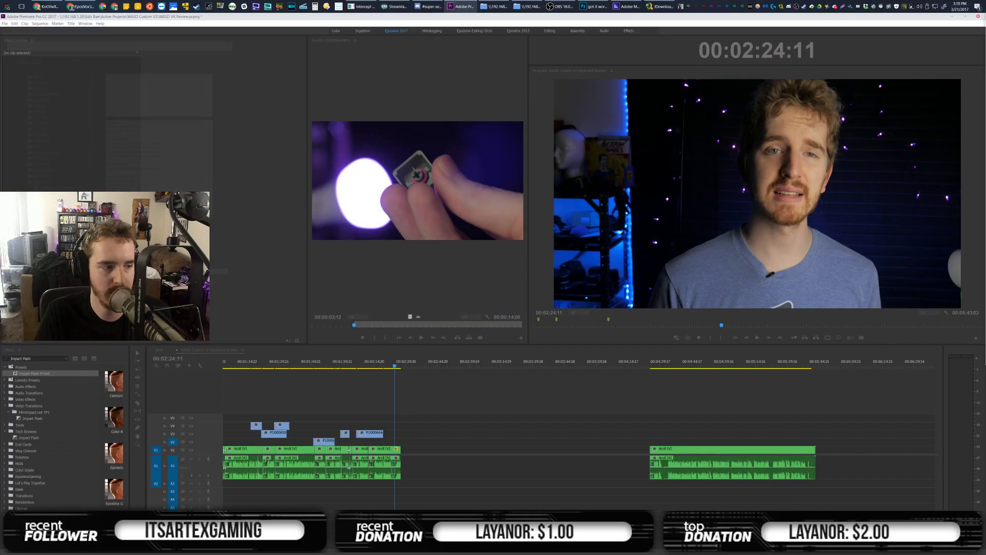
{"action": "double_click", "coordinate": [490, 497]}
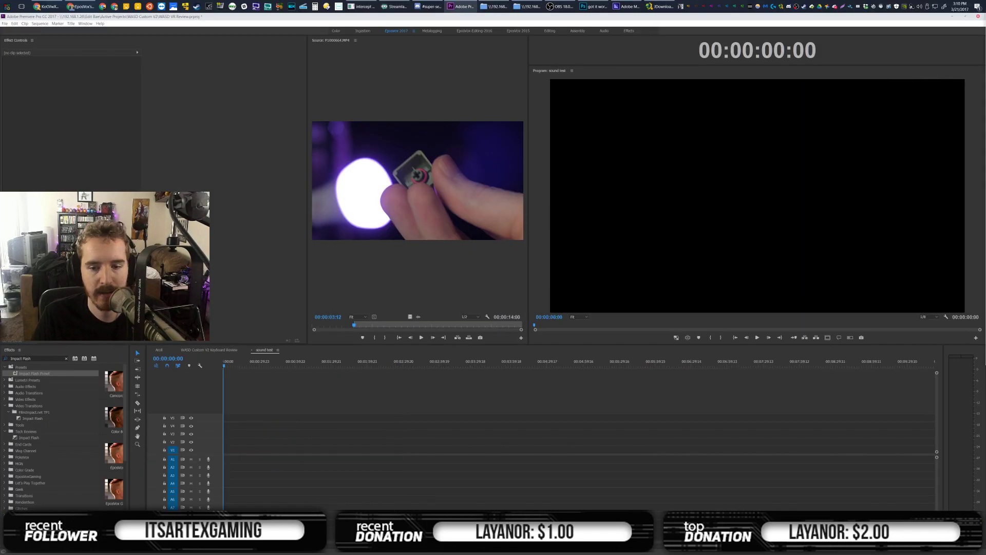
{"action": "left_click_drag", "start_coordinate": [795, 277], "coordinate": [224, 452]}
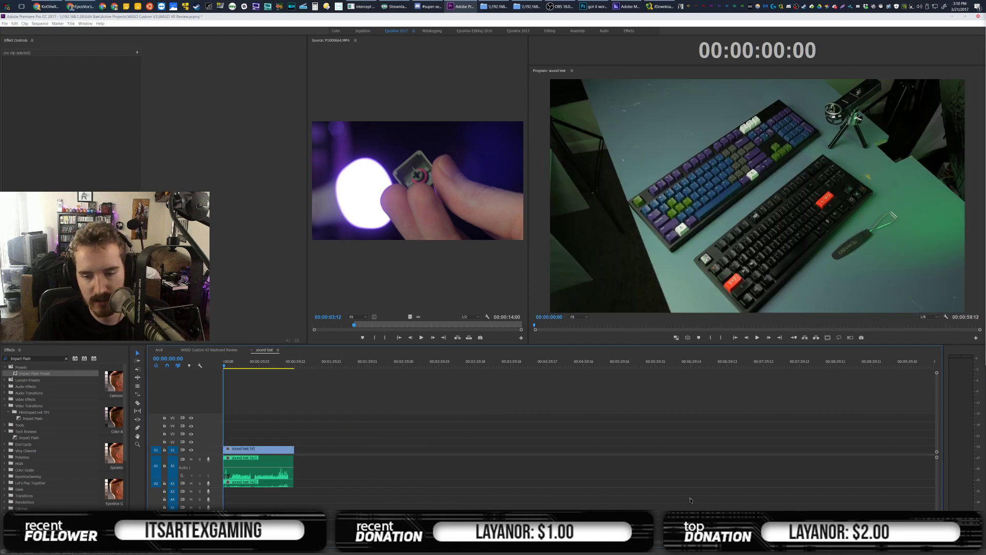
{"action": "left_click_drag", "start_coordinate": [932, 543], "coordinate": [734, 544]}
{"action": "key", "text": "="}
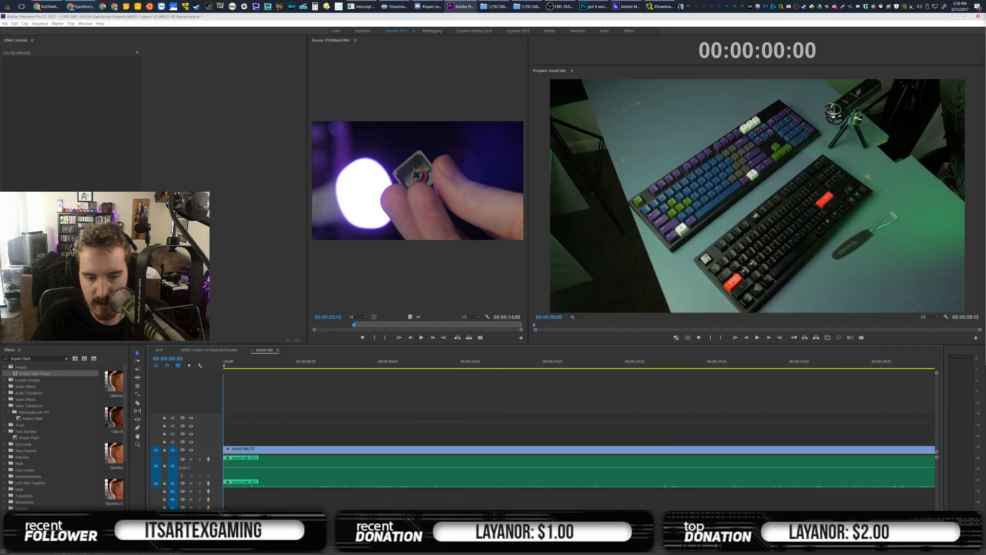
{"action": "double_click", "coordinate": [220, 486]}
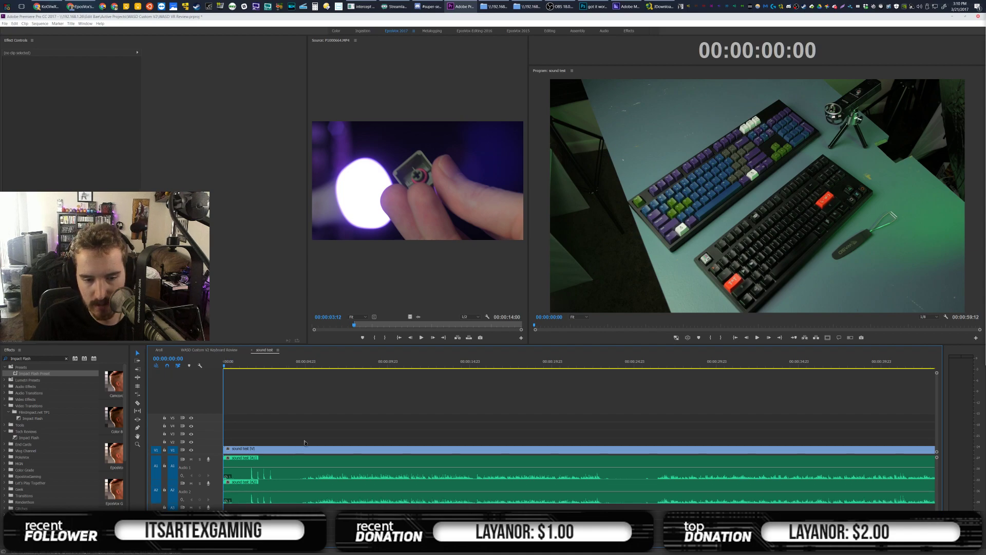
Play the opening seconds of the merged clip, delete it from the timeline and close the sound test sequence
{"action": "key", "text": "space"}
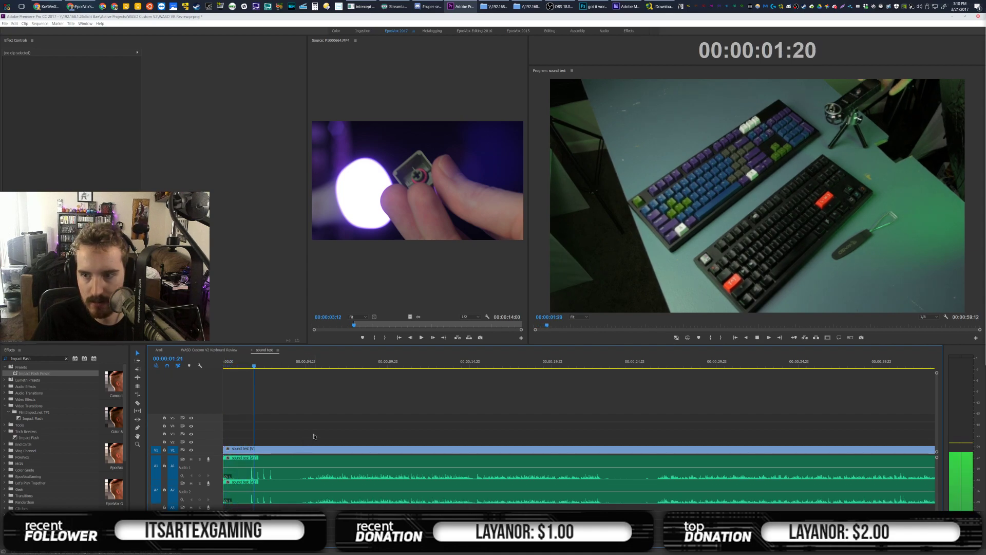
{"action": "key", "text": "space"}
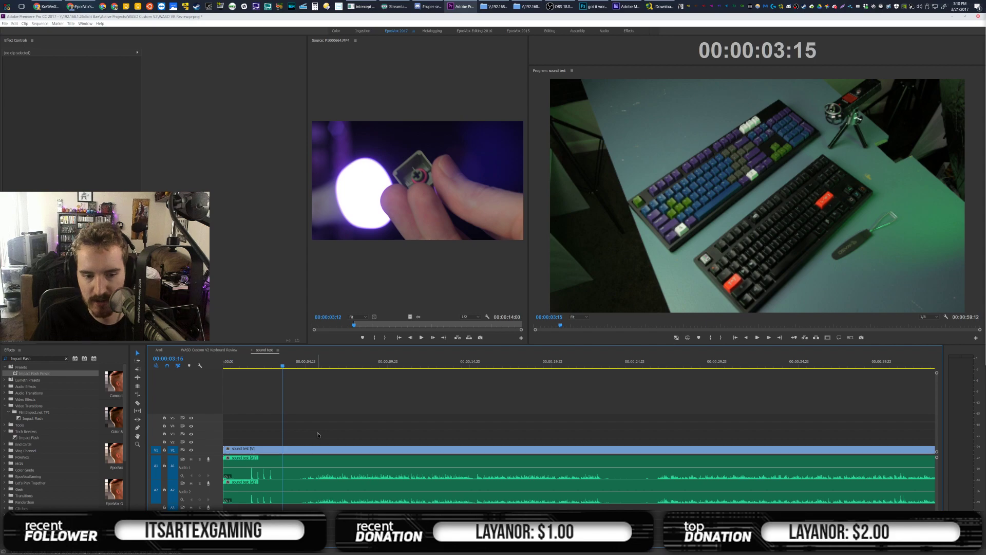
{"action": "key", "text": "Delete"}
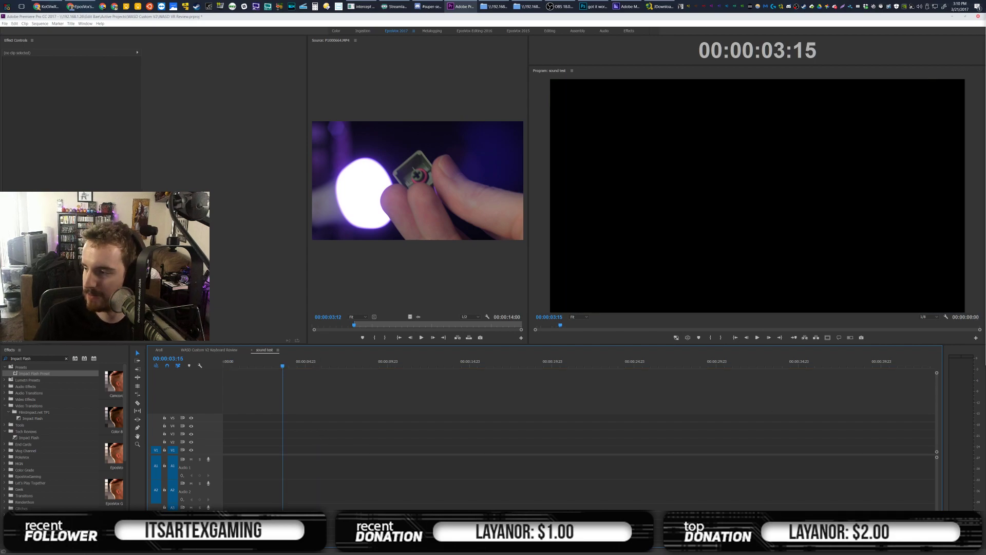
{"action": "key", "text": "ctrl+w"}
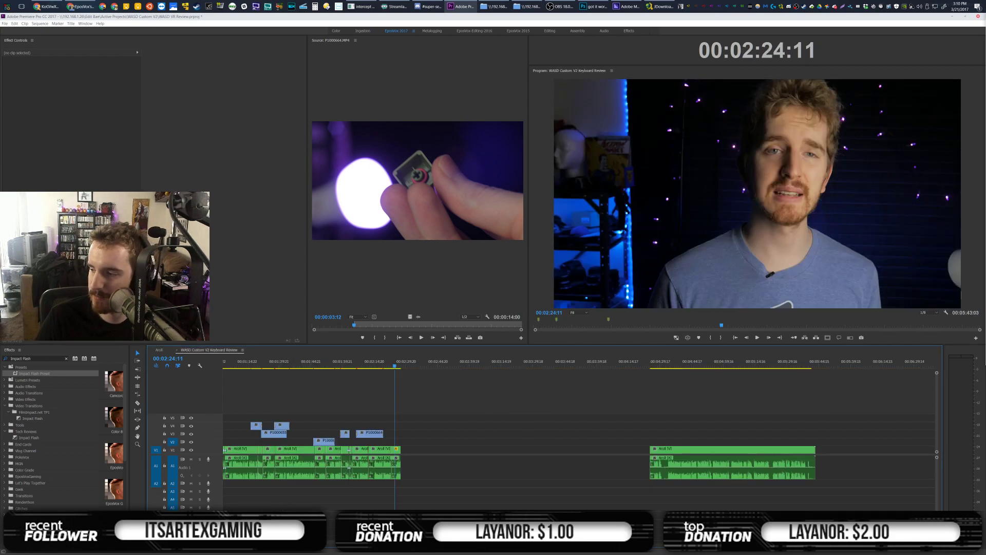
Merge the keyboard video and the separate audio recording again under the name sound test
{"action": "left_click", "coordinate": [10, 26]}
{"action": "left_click", "coordinate": [16, 38]}
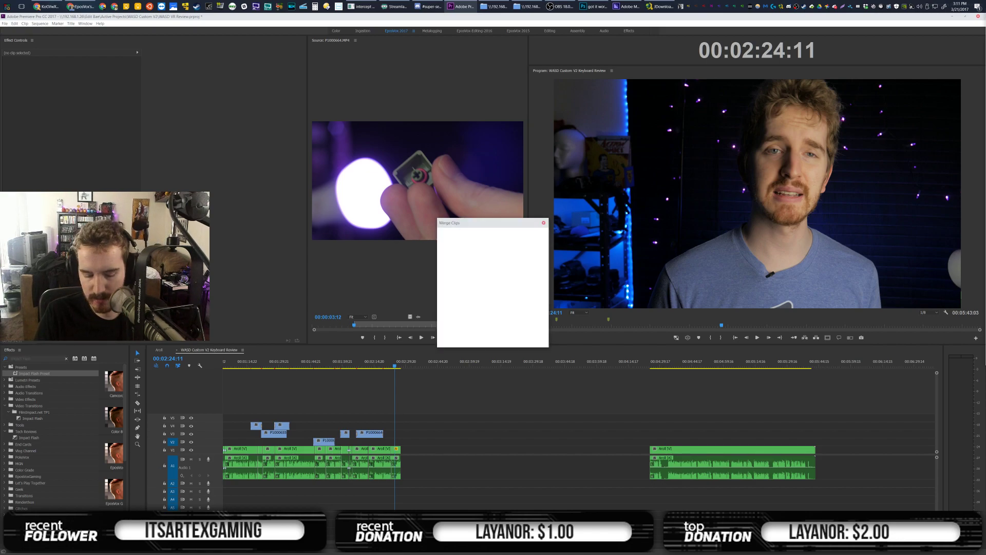
{"action": "type", "text": "sound test"}
{"action": "key", "text": "Return"}
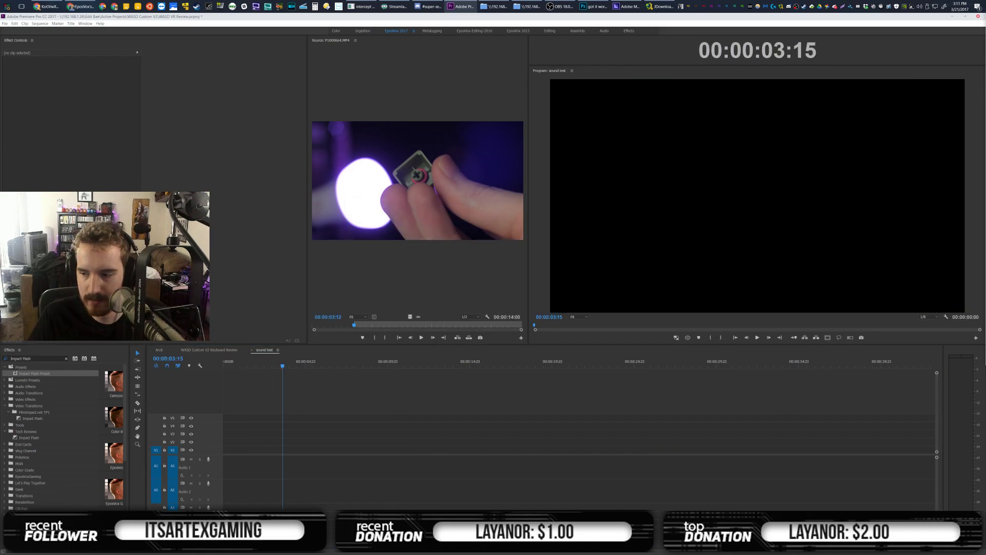
Place the newly merged clip at the start of the sound test sequence, check its waveforms and delete it
{"action": "left_click_drag", "start_coordinate": [339, 426], "coordinate": [221, 453]}
{"action": "left_click", "coordinate": [251, 453]}
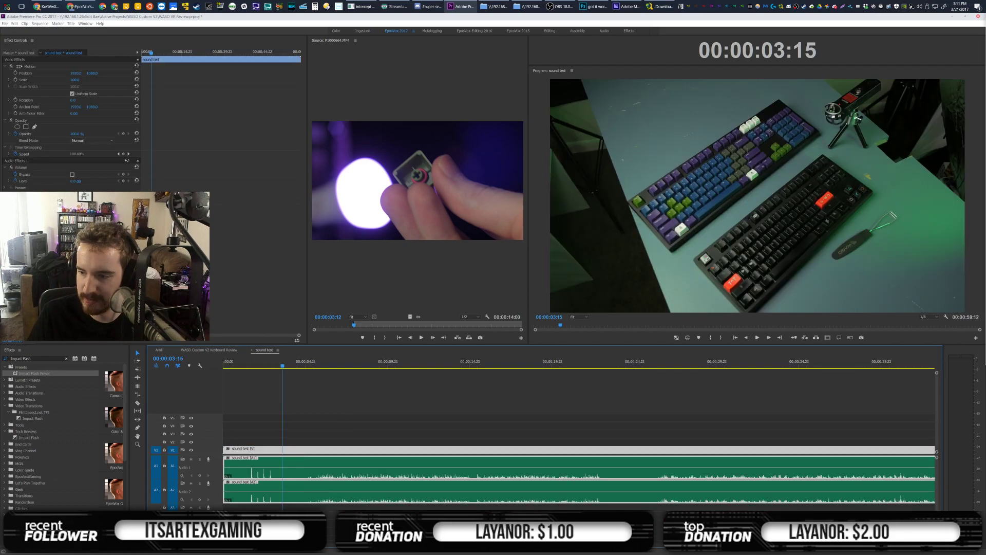
{"action": "key", "text": "Delete"}
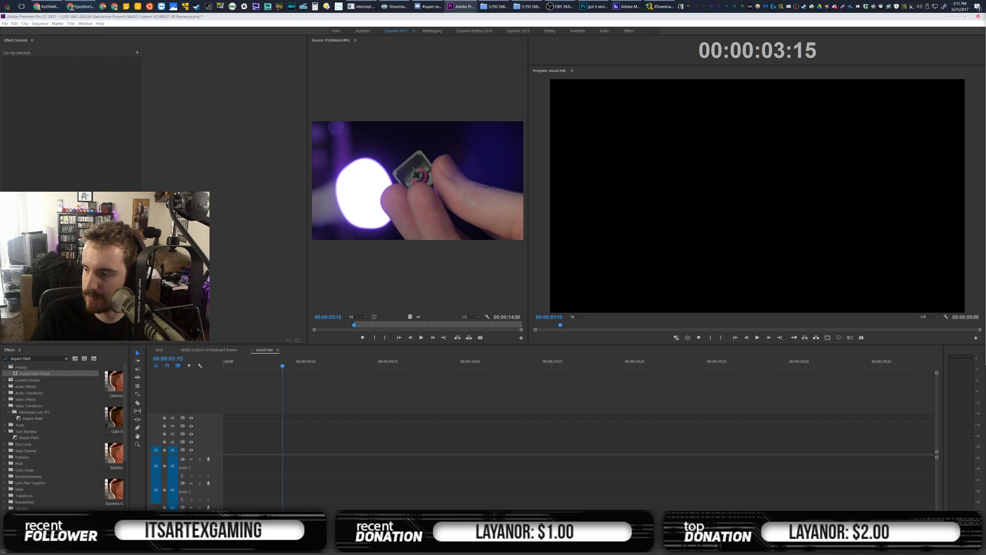
Place ZOOM0001.WAV on Audio 1 and P1000665.MP4 on Video 2 and Audio 2 from the sequence start, shifting the WAV slightly later
{"action": "left_click_drag", "start_coordinate": [878, 371], "coordinate": [260, 461]}
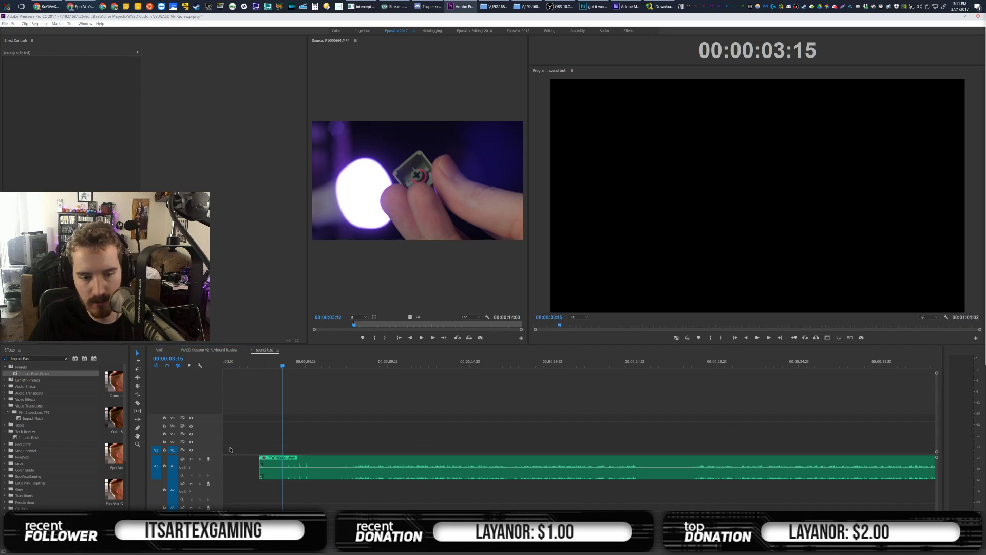
{"action": "left_click_drag", "start_coordinate": [985, 277], "coordinate": [225, 444]}
{"action": "left_click_drag", "start_coordinate": [309, 463], "coordinate": [324, 462]}
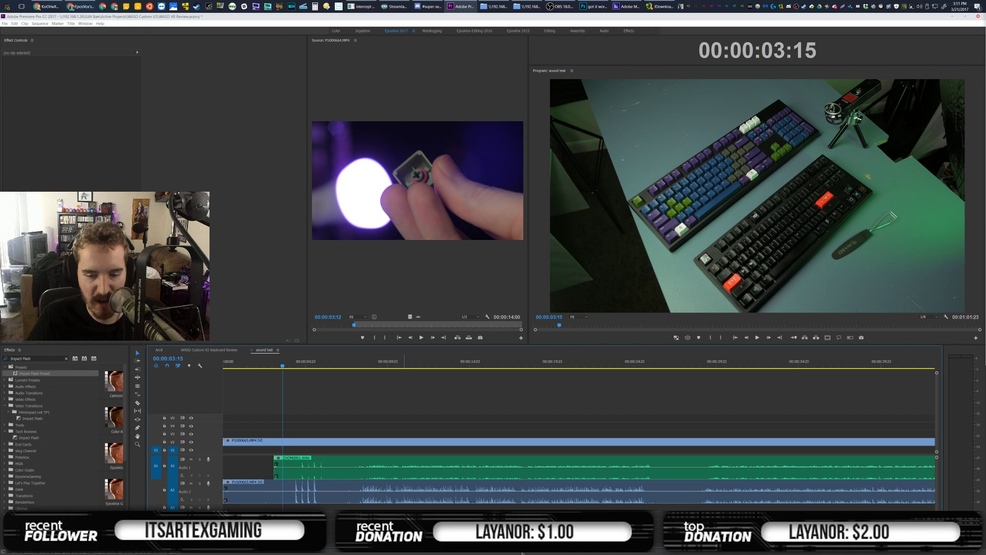
Move ZOOM0001.WAV earlier so its first claps line up with the clap peaks in the camera audio
{"action": "key", "text": "="}
{"action": "key", "text": "="}
{"action": "key", "text": "="}
{"action": "key", "text": "="}
{"action": "key", "text": "="}
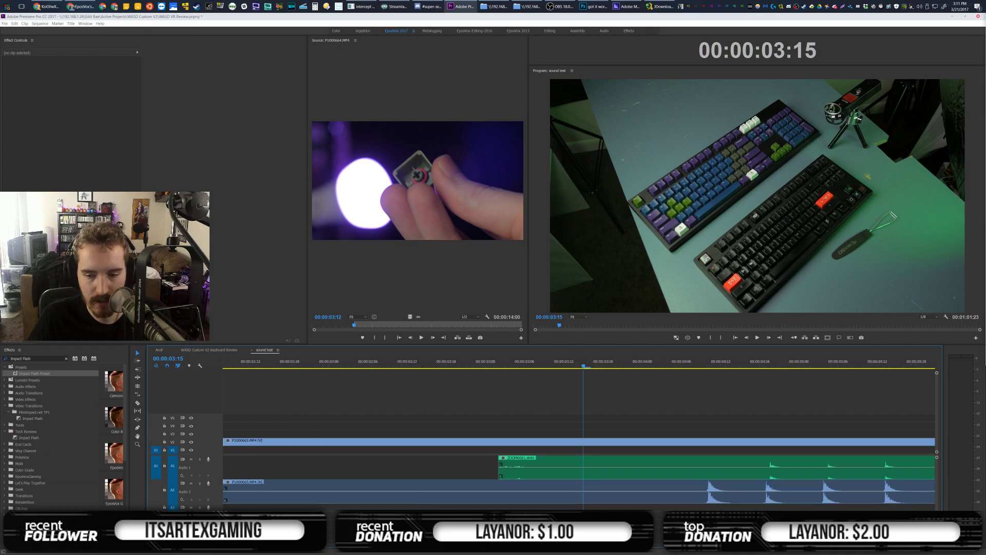
{"action": "scroll", "coordinate": [606, 416], "scroll_direction": "down", "scroll_amount": 2}
{"action": "left_click_drag", "start_coordinate": [609, 467], "coordinate": [550, 437]}
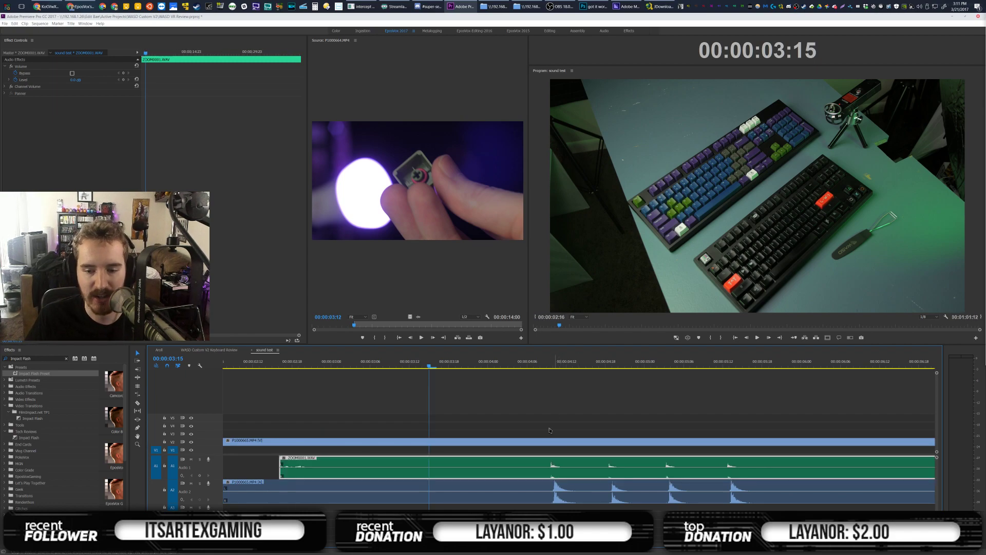
Fine-align ZOOM0001.WAV with the camera audio peaks using audio time units, and play the claps to check the sync
{"action": "left_click", "coordinate": [560, 368]}
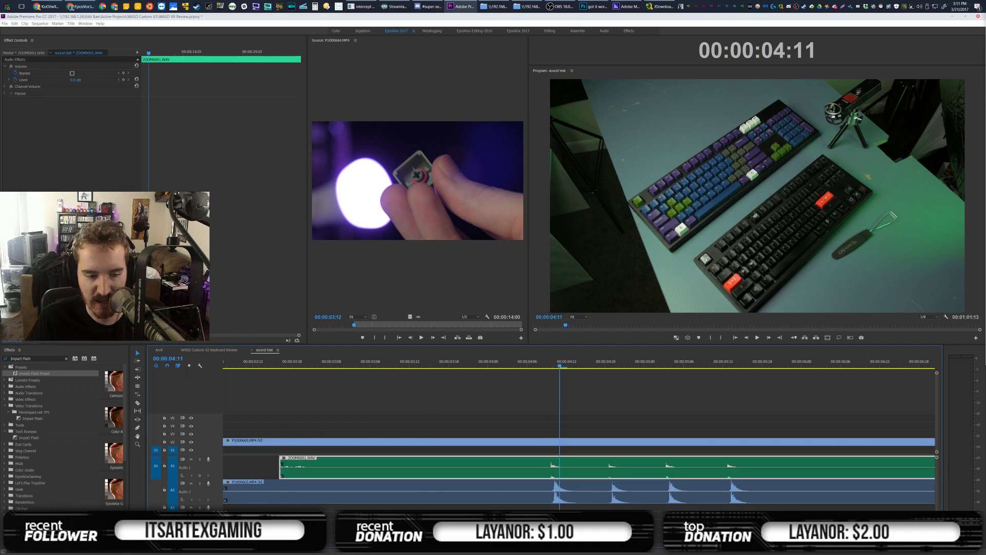
{"action": "key", "text": "="}
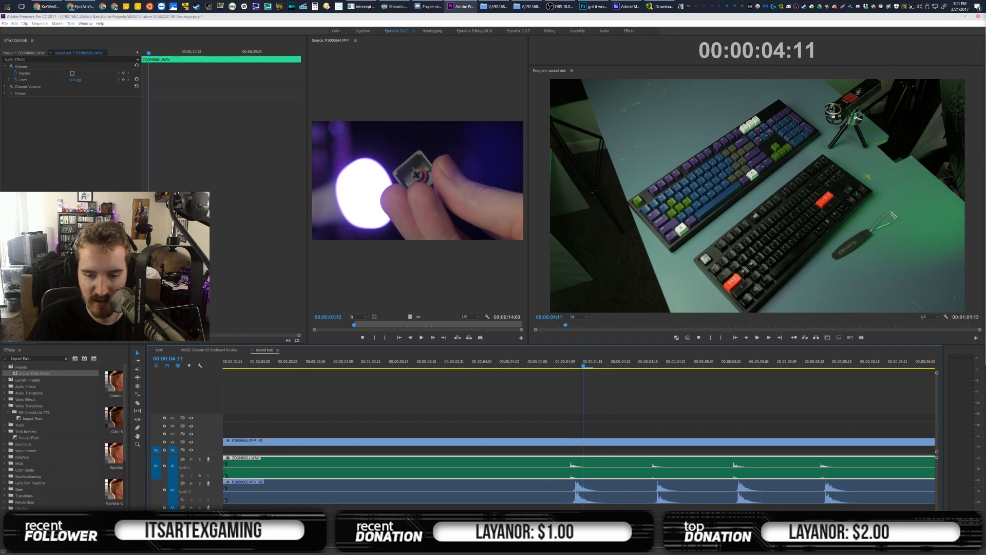
{"action": "left_click_drag", "start_coordinate": [571, 463], "coordinate": [578, 463]}
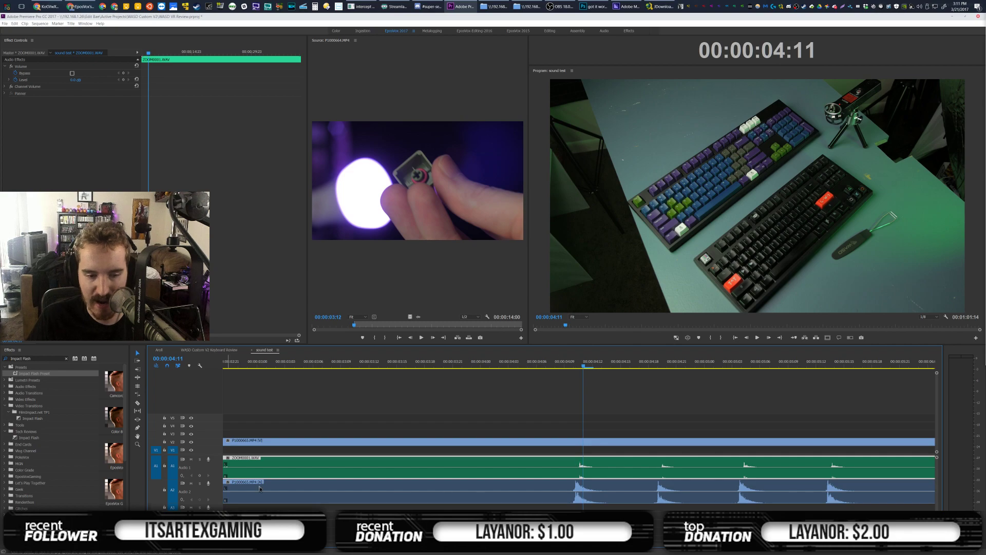
{"action": "right_click", "coordinate": [557, 366]}
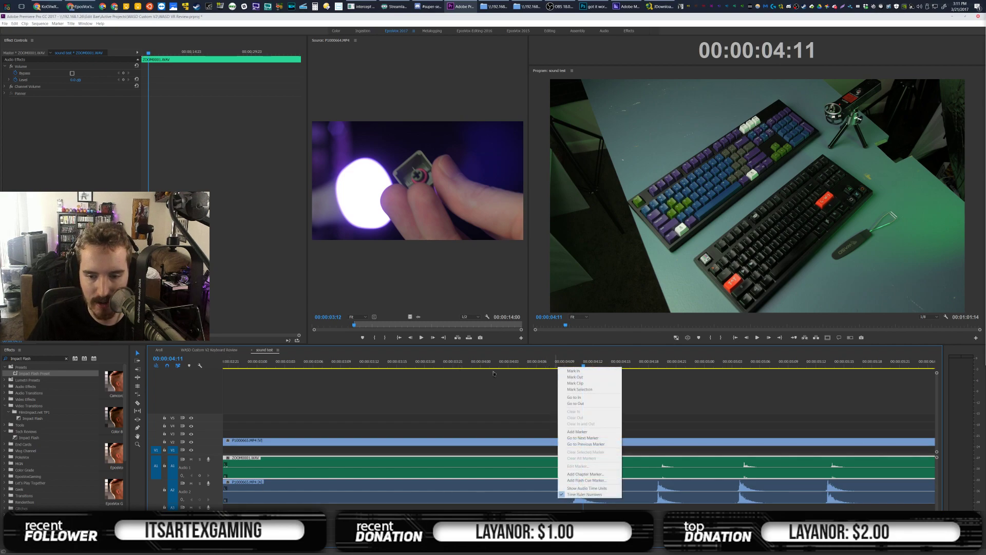
{"action": "left_click", "coordinate": [594, 488]}
{"action": "left_click_drag", "start_coordinate": [585, 461], "coordinate": [581, 461]}
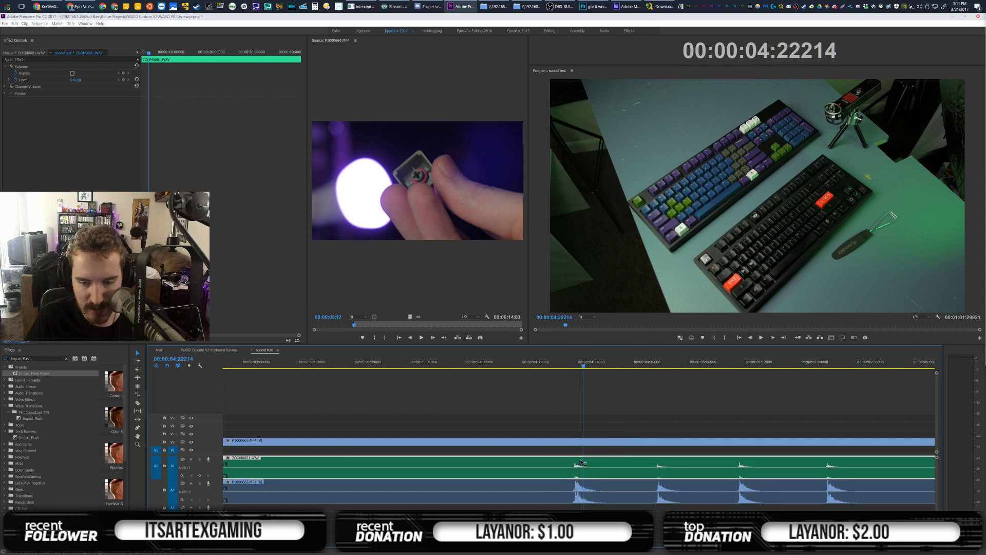
{"action": "left_click", "coordinate": [559, 362]}
{"action": "key", "text": "space"}
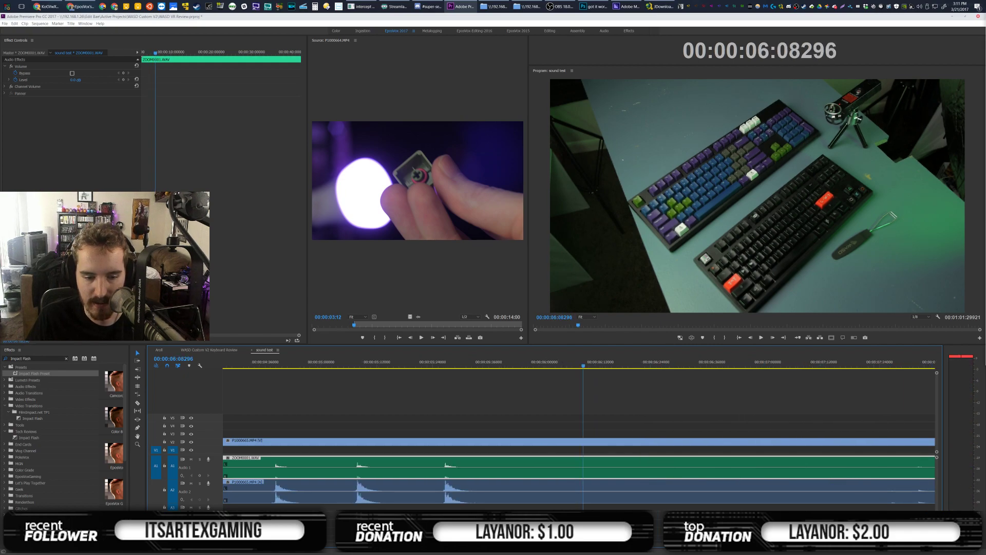
Return the time ruler to video frames and mute the camera audio on Audio 2
{"action": "key", "text": "minus"}
{"action": "key", "text": "minus"}
{"action": "key", "text": "minus"}
{"action": "key", "text": "minus"}
{"action": "key", "text": "minus"}
{"action": "right_click", "coordinate": [391, 356]}
{"action": "left_click", "coordinate": [420, 475]}
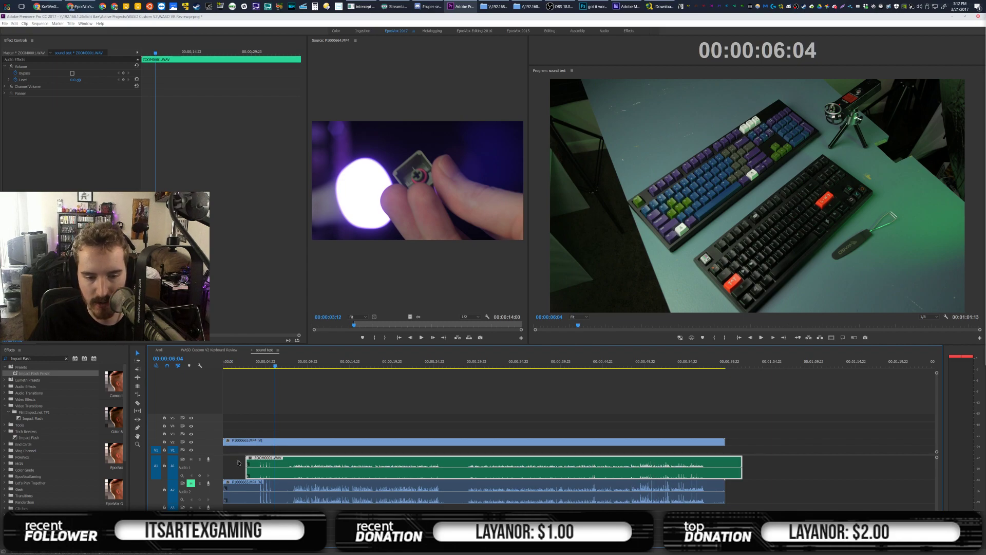
Send the ZOOM0001.WAV timeline clip to Adobe Audition for editing and switch to Audition
{"action": "right_click", "coordinate": [297, 468]}
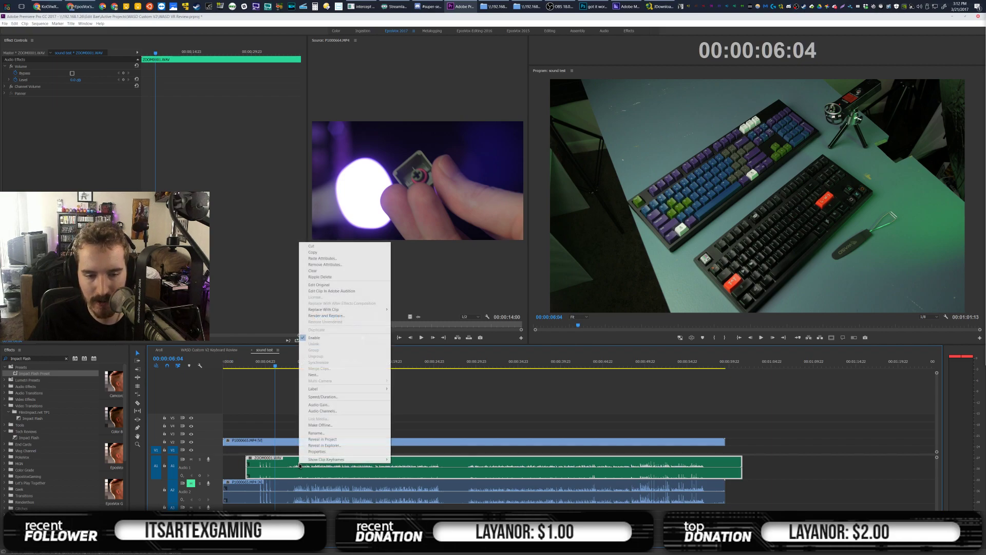
{"action": "left_click", "coordinate": [344, 299]}
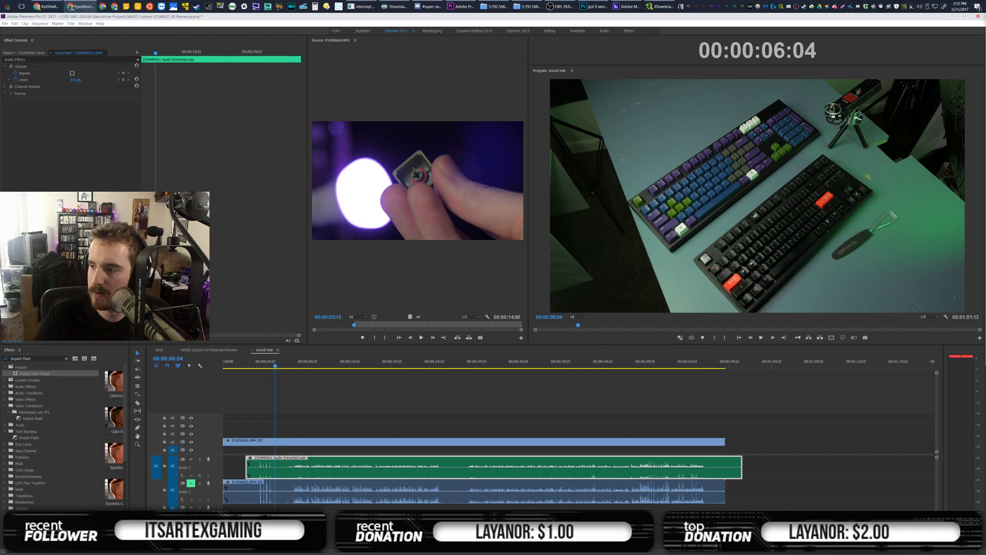
{"action": "left_click", "coordinate": [571, 340]}
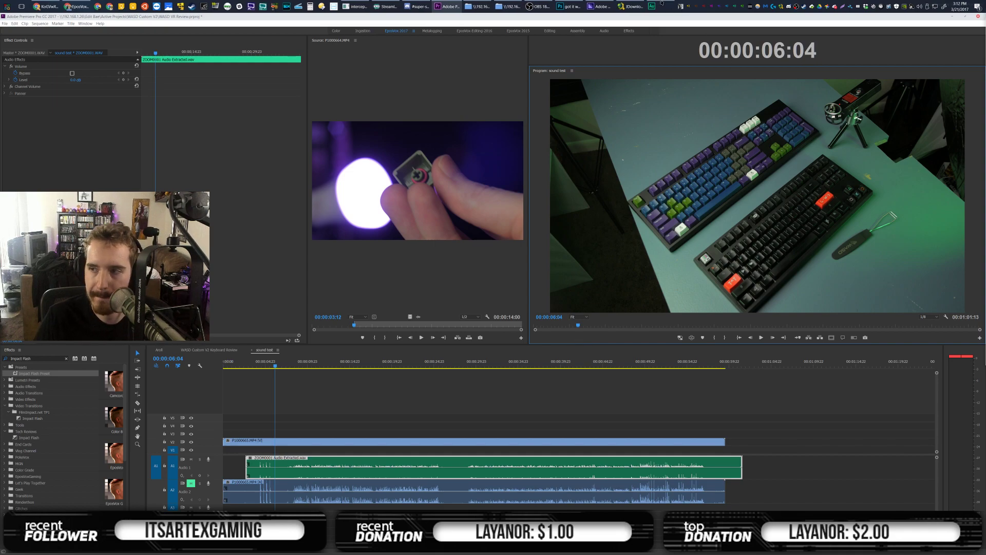
{"action": "mouse_move", "coordinate": [662, 3]}
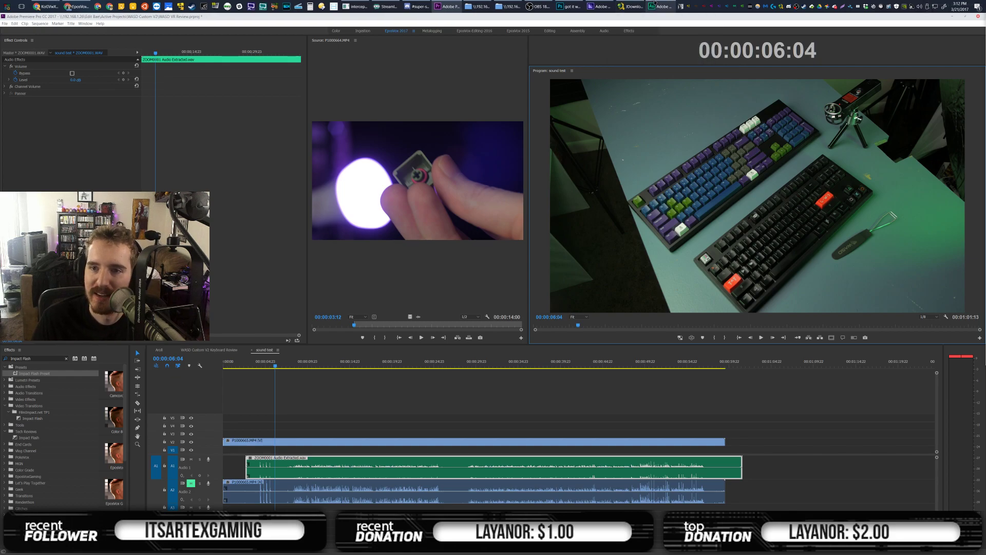
{"action": "left_click", "coordinate": [655, 5]}
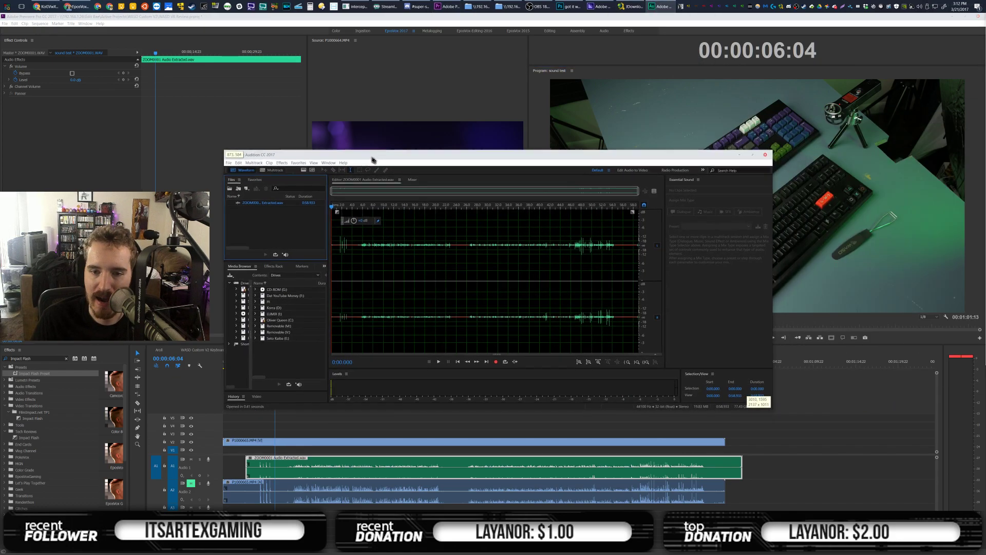
Amplify the whole extracted ZOOM0001 recording in the waveform editor
{"action": "left_click_drag", "start_coordinate": [402, 160], "coordinate": [339, 148]}
{"action": "left_click_drag", "start_coordinate": [331, 208], "coordinate": [334, 196]}
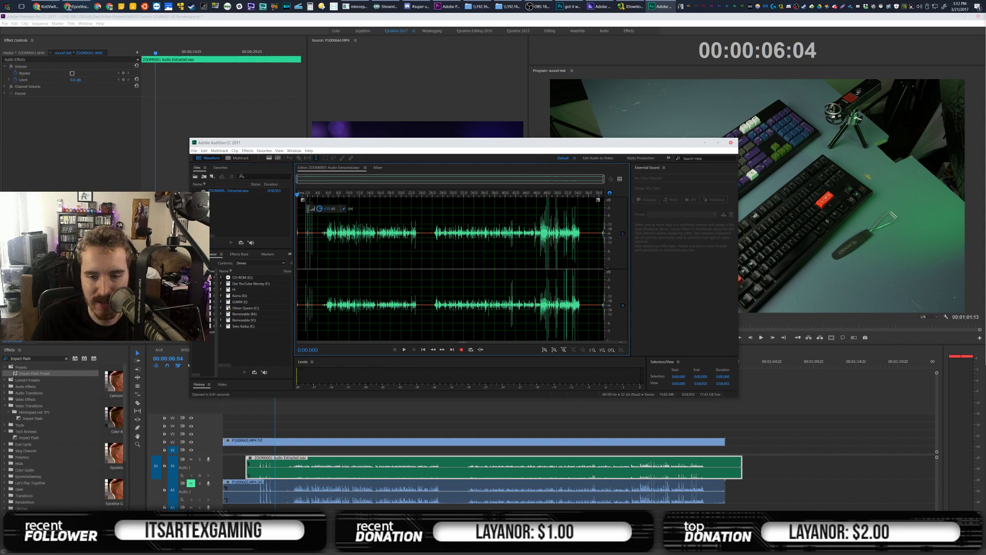
{"action": "left_click", "coordinate": [321, 230]}
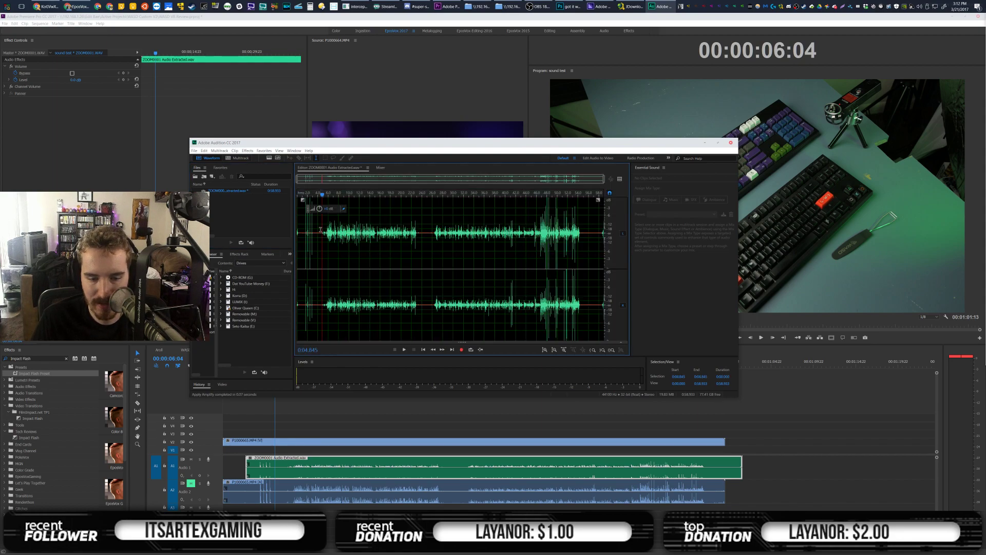
Play several parts of the amplified recording in the waveform editor to check how it sounds
{"action": "key", "text": "space"}
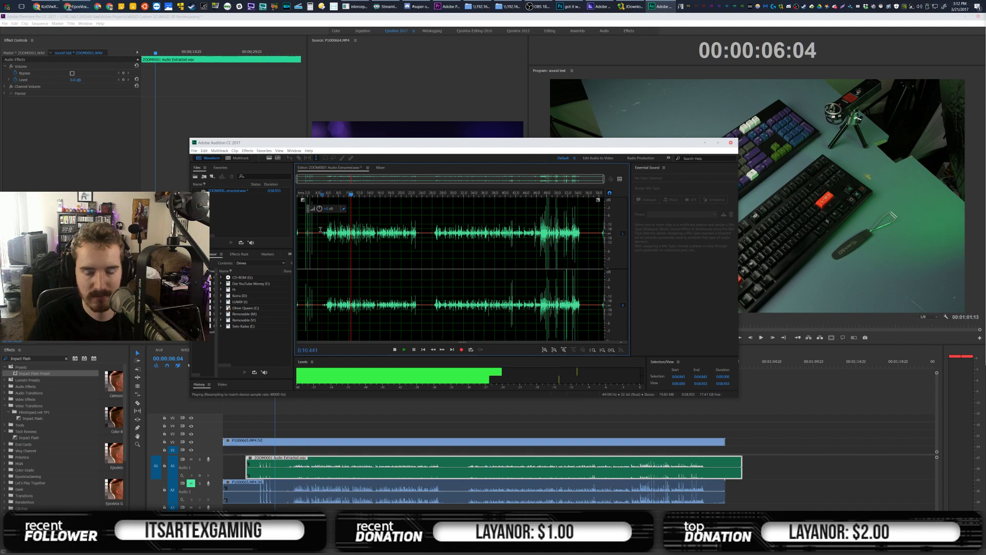
{"action": "left_click", "coordinate": [463, 237]}
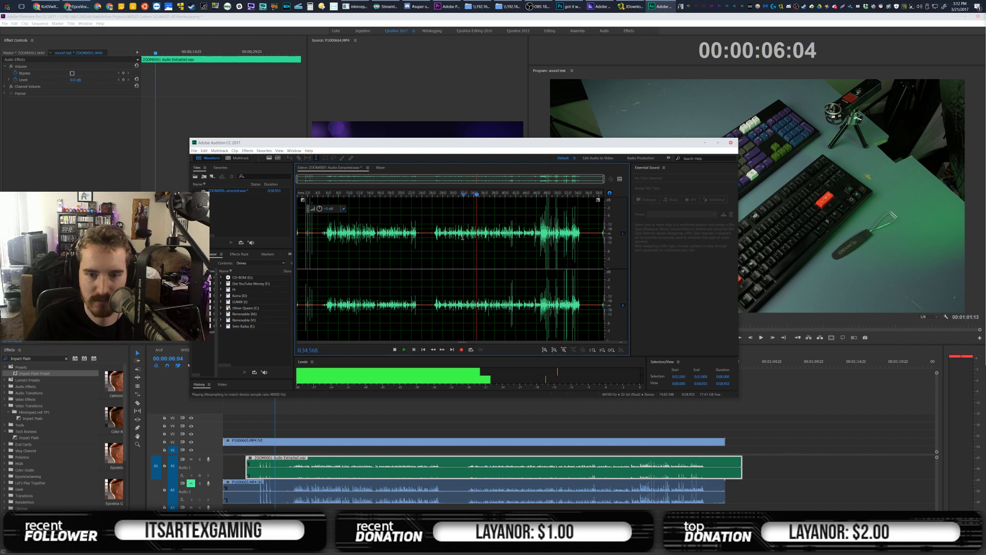
{"action": "key", "text": "space"}
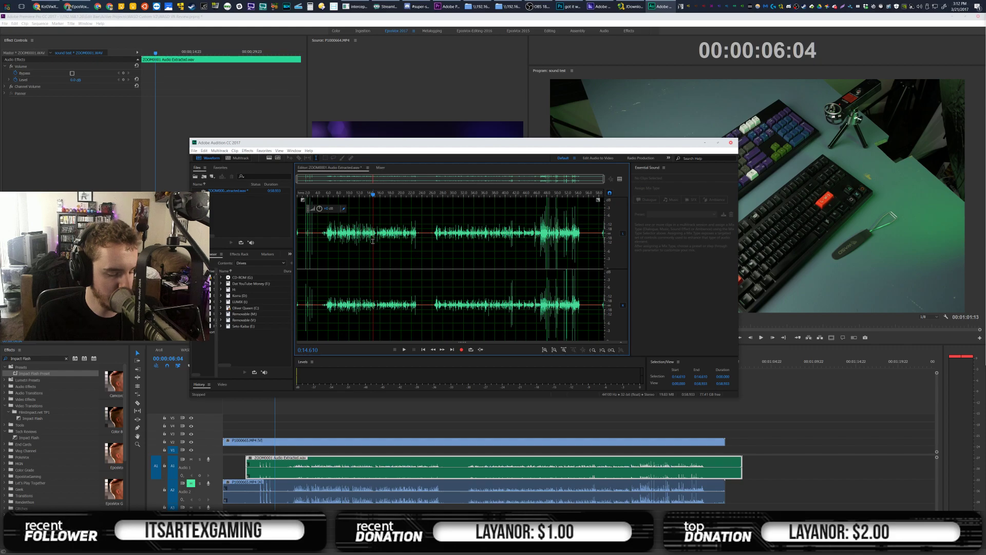
Extract the stereo recording's channels to mono files and open the left-channel file
{"action": "key", "text": "ctrl+shift+e"}
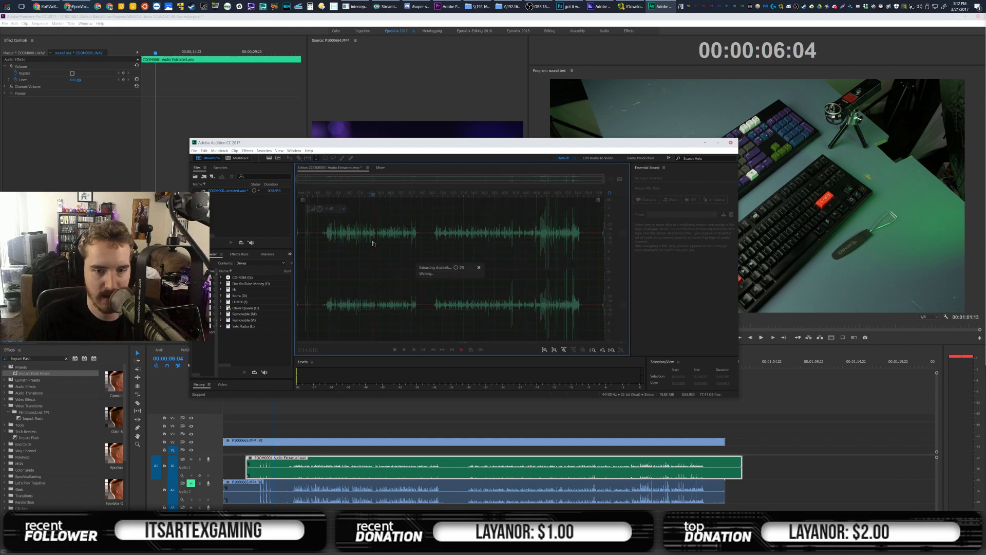
{"action": "left_click", "coordinate": [236, 197]}
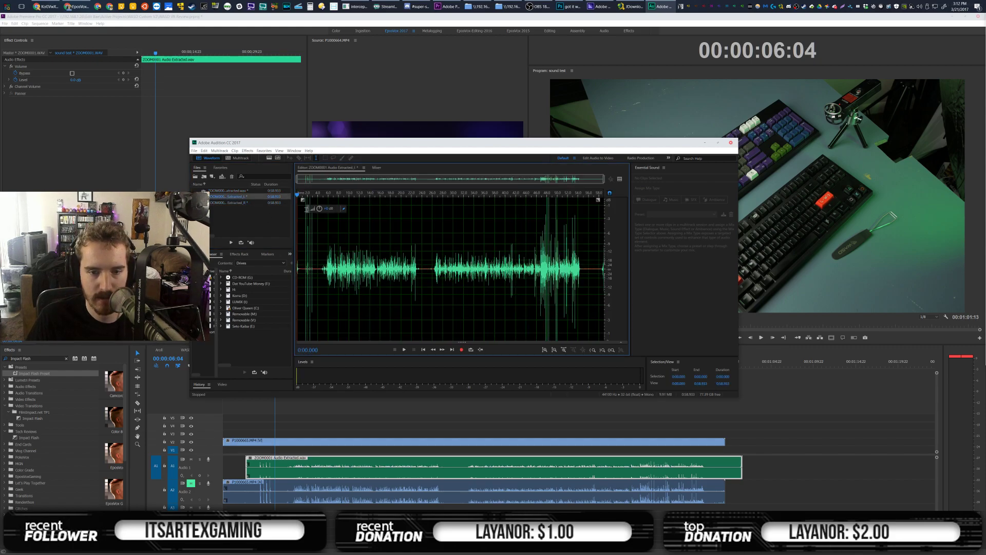
{"action": "left_click_drag", "start_coordinate": [329, 209], "coordinate": [329, 209]}
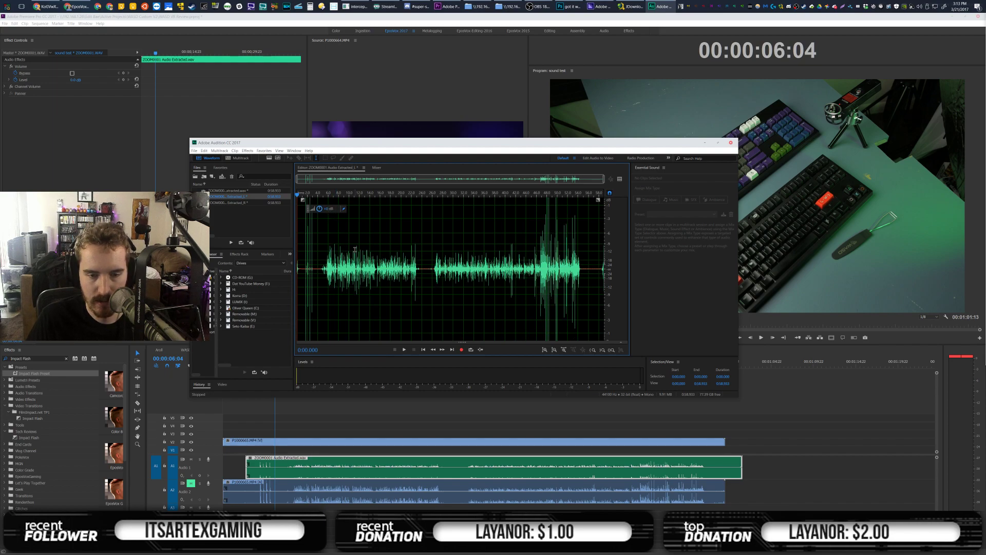
Save the left-channel mono file as keyboard sound.wav and return to Premiere Pro
{"action": "key", "text": "ctrl+shift+s"}
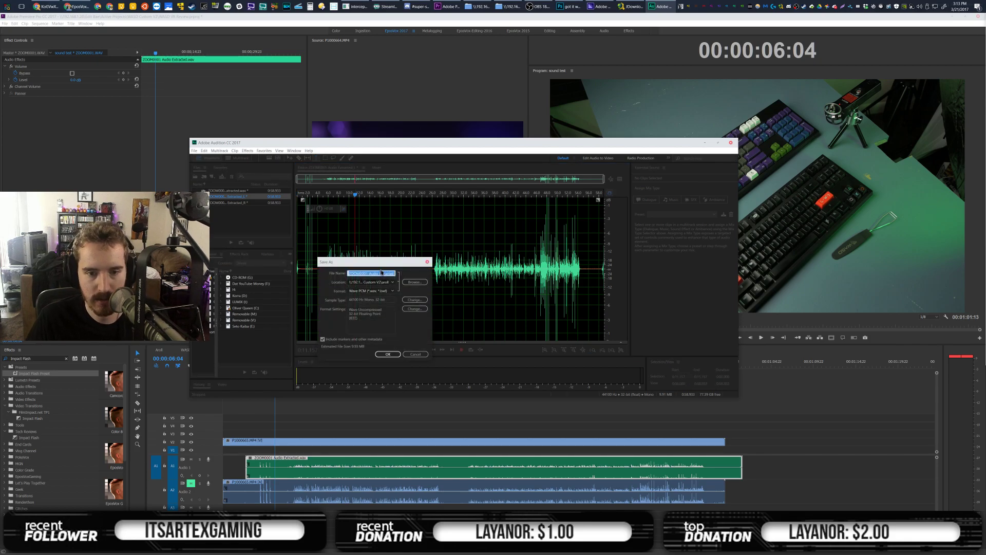
{"action": "type", "text": "keyboard sound.wav"}
{"action": "key", "text": "Return"}
{"action": "left_click", "coordinate": [732, 142]}
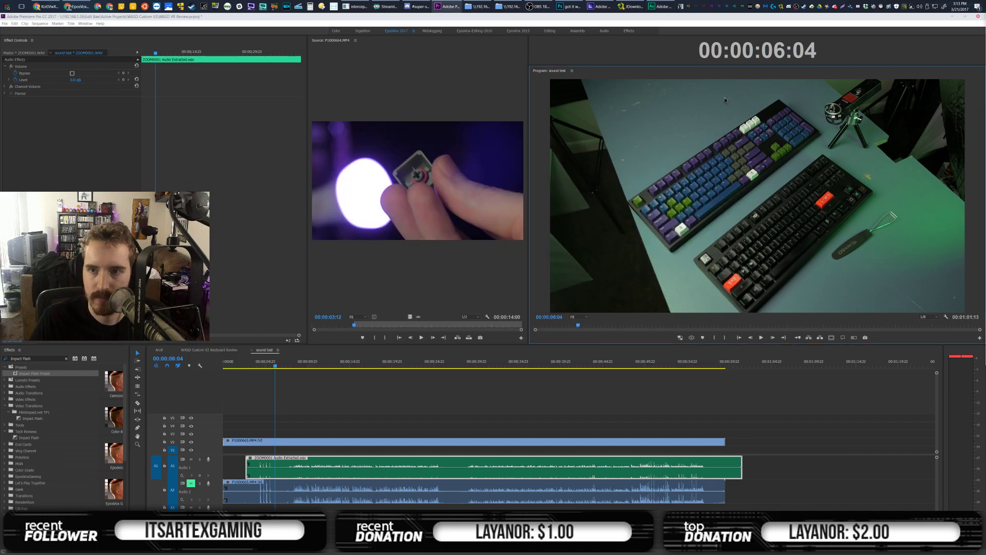
Import keyboard sound.wav from the project's aroll folder in File Explorer into the broll bin
{"action": "left_click", "coordinate": [478, 7]}
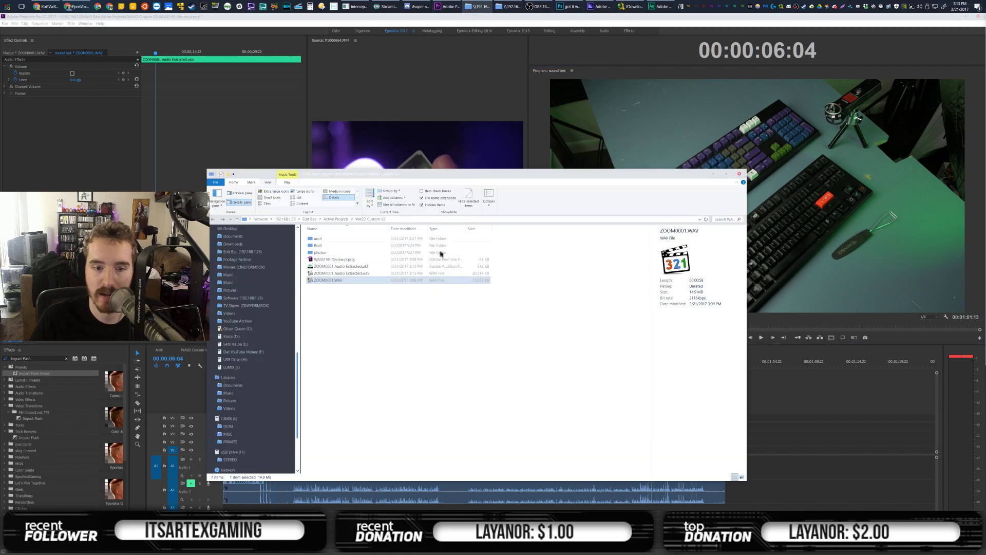
{"action": "double_click", "coordinate": [318, 239]}
{"action": "left_click_drag", "start_coordinate": [331, 247], "coordinate": [985, 308]}
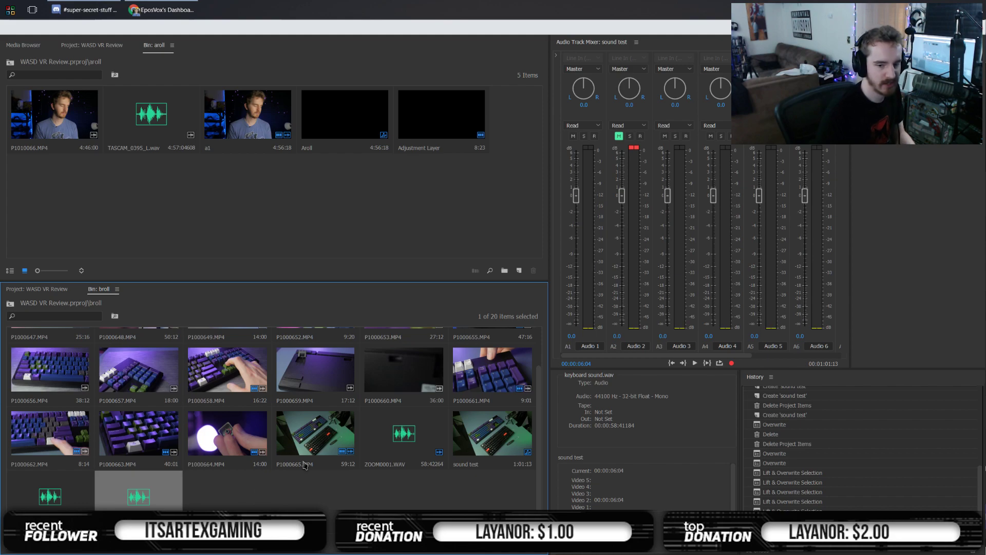
{"action": "left_click", "coordinate": [308, 451], "text": "ctrl"}
{"action": "right_click", "coordinate": [318, 443]}
{"action": "left_click", "coordinate": [348, 387]}
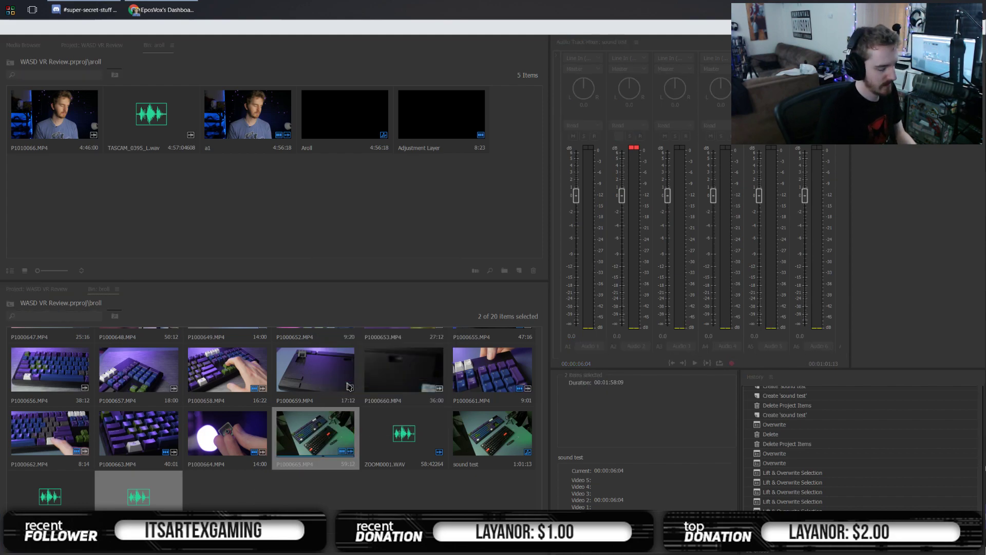
{"action": "key", "text": "Return"}
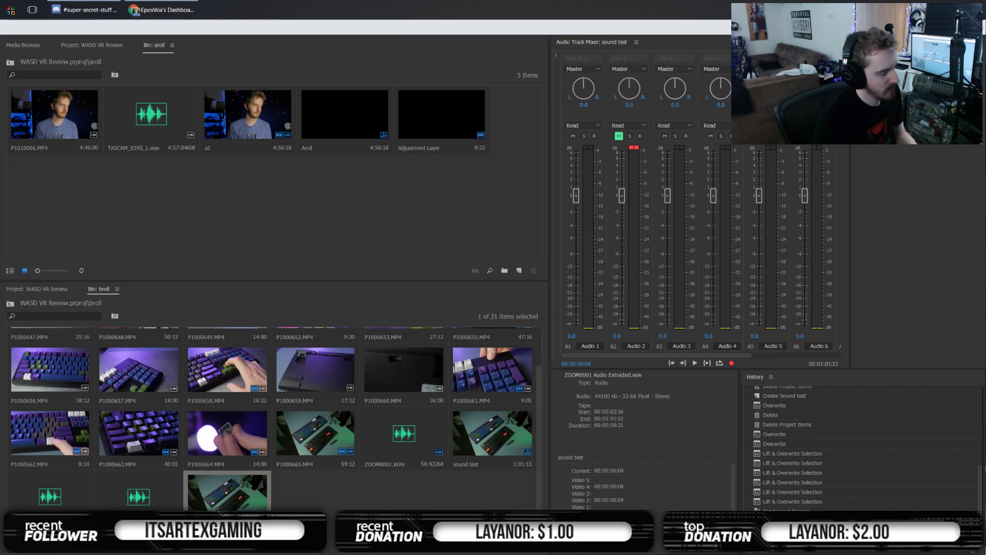
{"action": "key", "text": "Delete"}
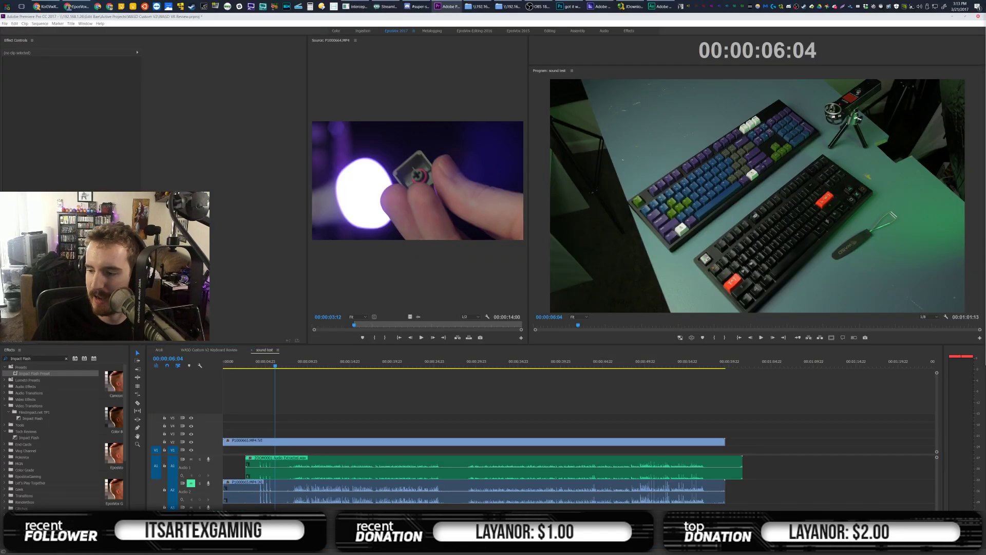
Place keyboard sound.wav on Audio 3 aligned with the ZOOM0001 clip, mute Audio 1 and play the first typing section
{"action": "left_click_drag", "start_coordinate": [261, 427], "coordinate": [218, 507]}
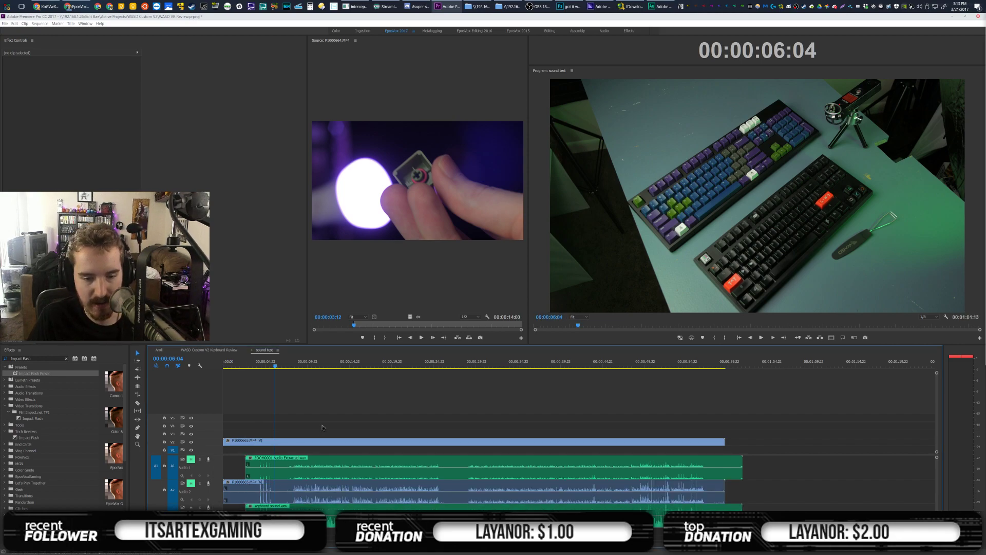
{"action": "left_click", "coordinate": [290, 361]}
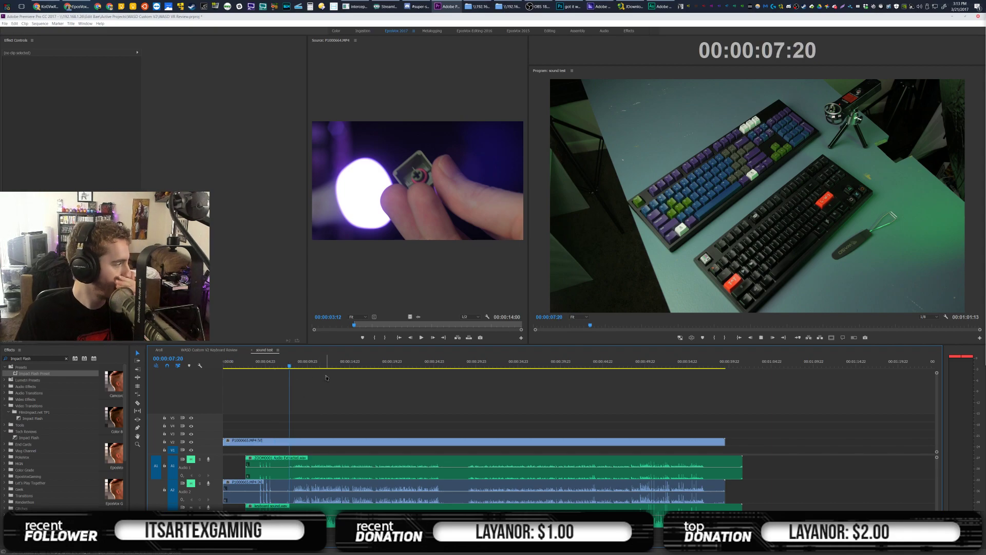
{"action": "key", "text": "space"}
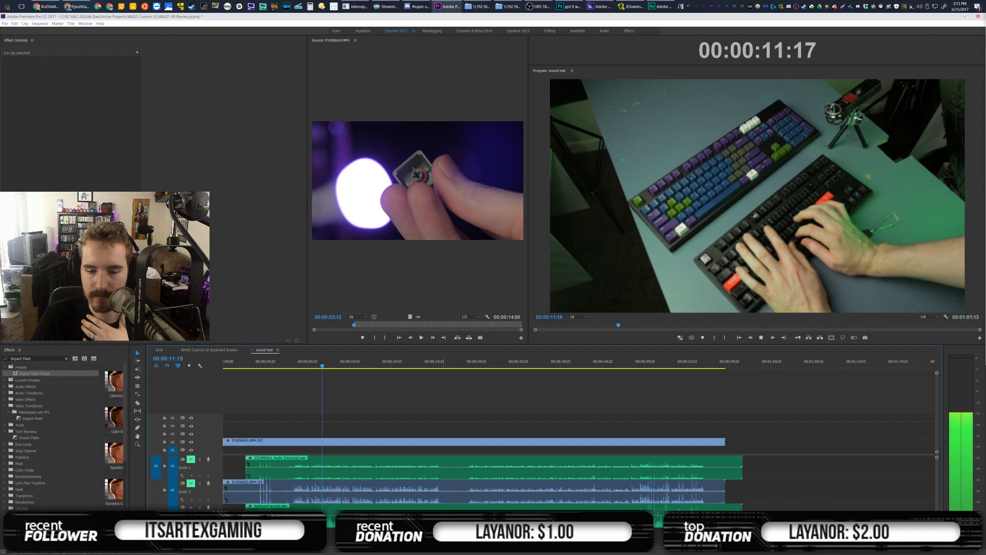
Cut the first typing section of keyboard sound.wav on Audio 3 into its own clip and adjust its volume level
{"action": "key", "text": "c"}
{"action": "left_click", "coordinate": [444, 518]}
{"action": "left_click", "coordinate": [278, 518]}
{"action": "key", "text": "v"}
{"action": "left_click", "coordinate": [360, 506]}
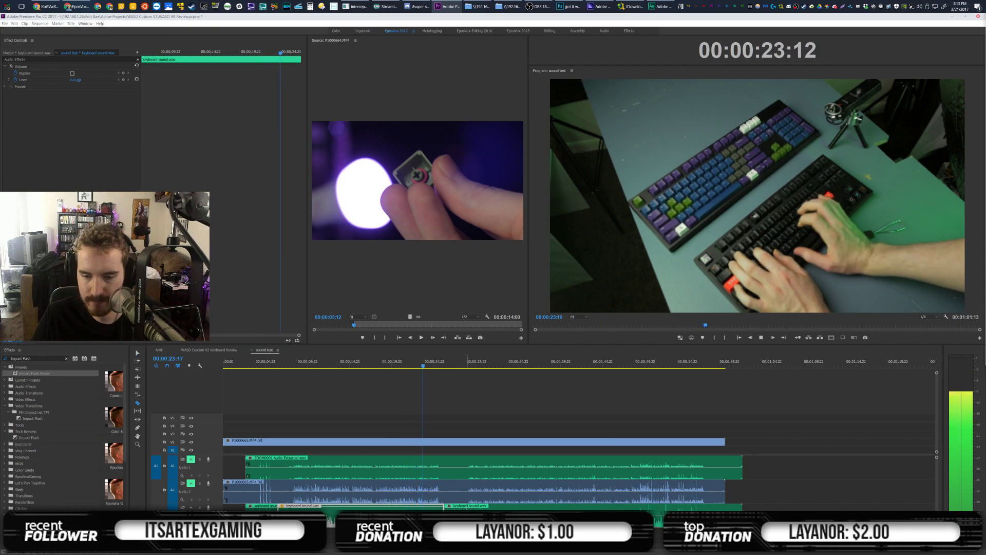
Split keyboard sound.wav at the start of the second typing section and raise the volume of the clip that follows
{"action": "key", "text": "c"}
{"action": "key", "text": "v"}
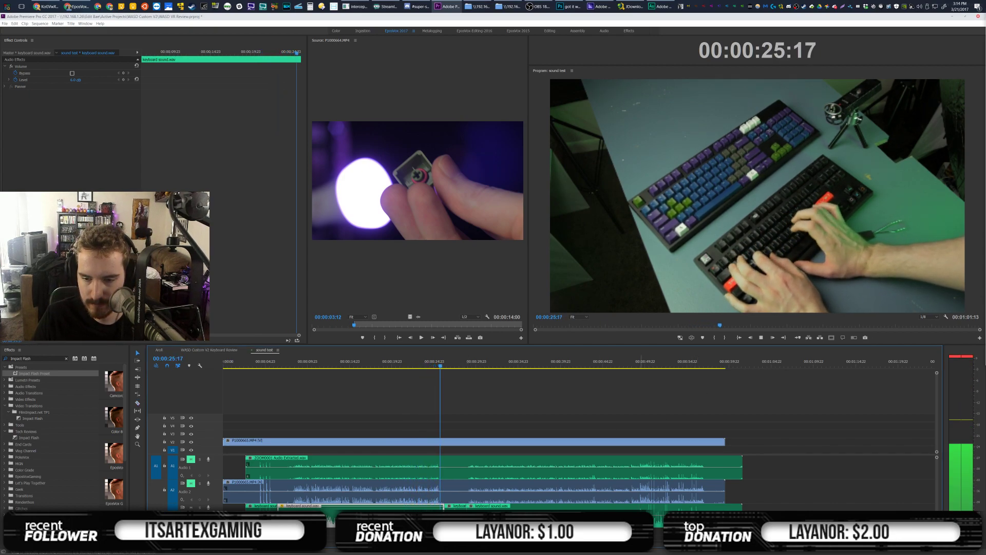
{"action": "left_click_drag", "start_coordinate": [641, 515], "coordinate": [645, 493]}
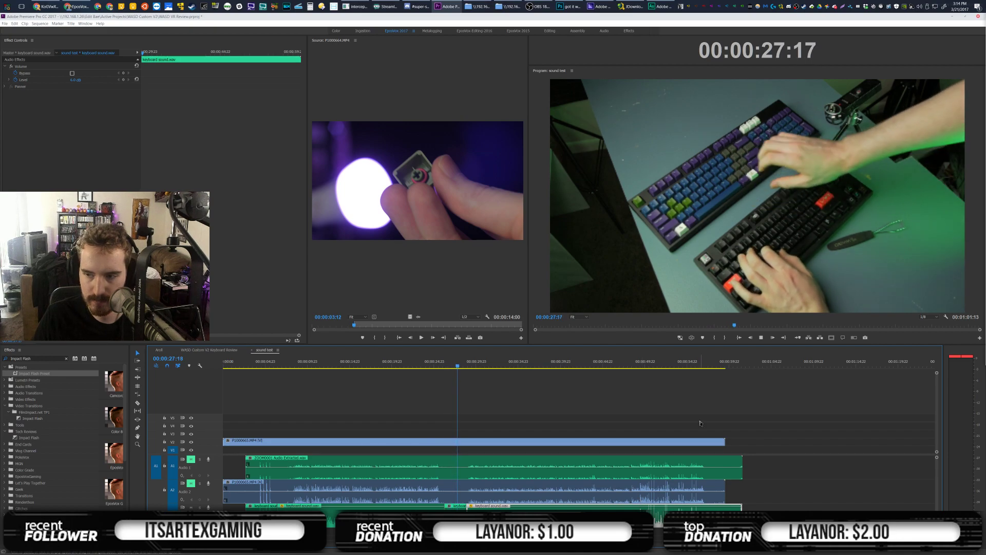
Play the sequence across the switch between the two keyboards to compare the loudness of both typing sections
{"action": "left_click", "coordinate": [430, 364]}
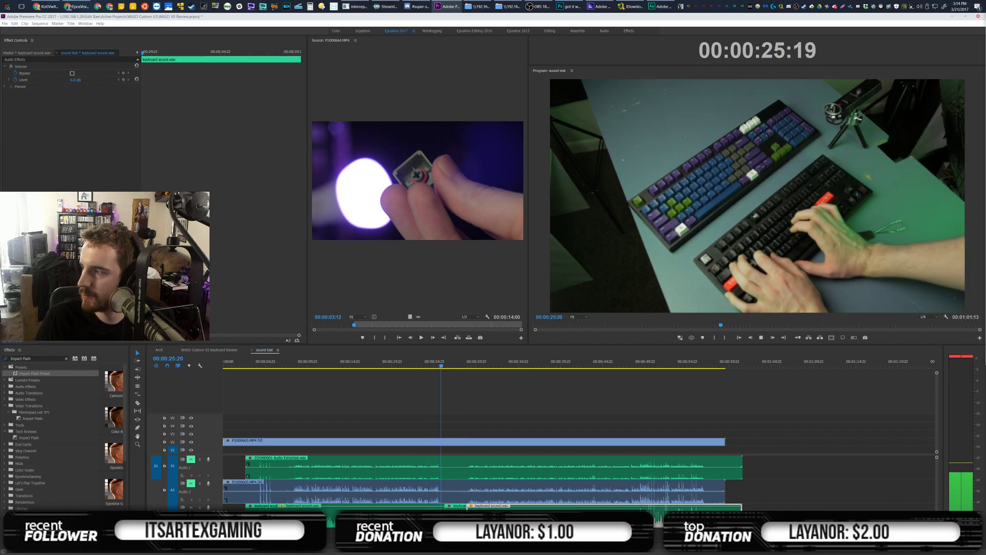
{"action": "left_click", "coordinate": [430, 362]}
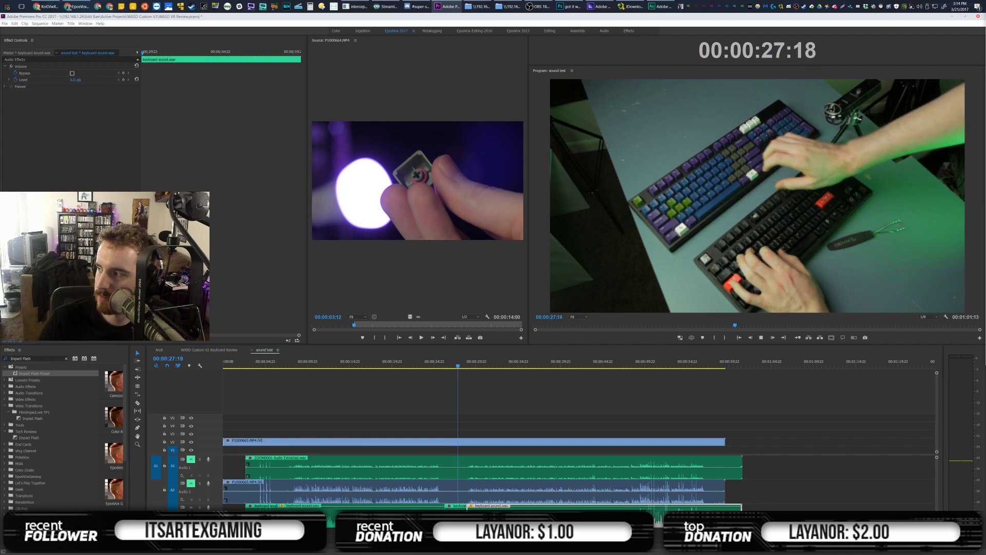
{"action": "left_click", "coordinate": [656, 400]}
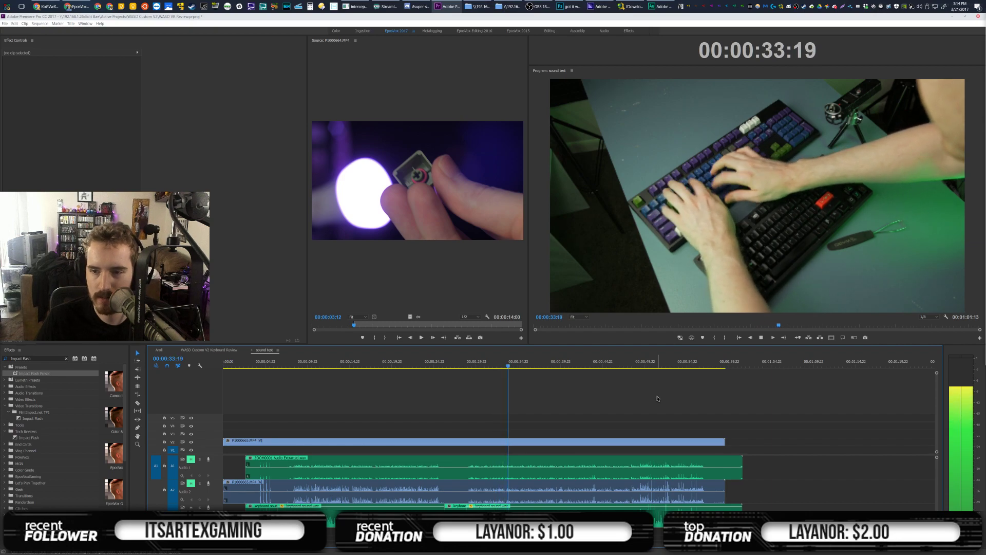
{"action": "key", "text": "space"}
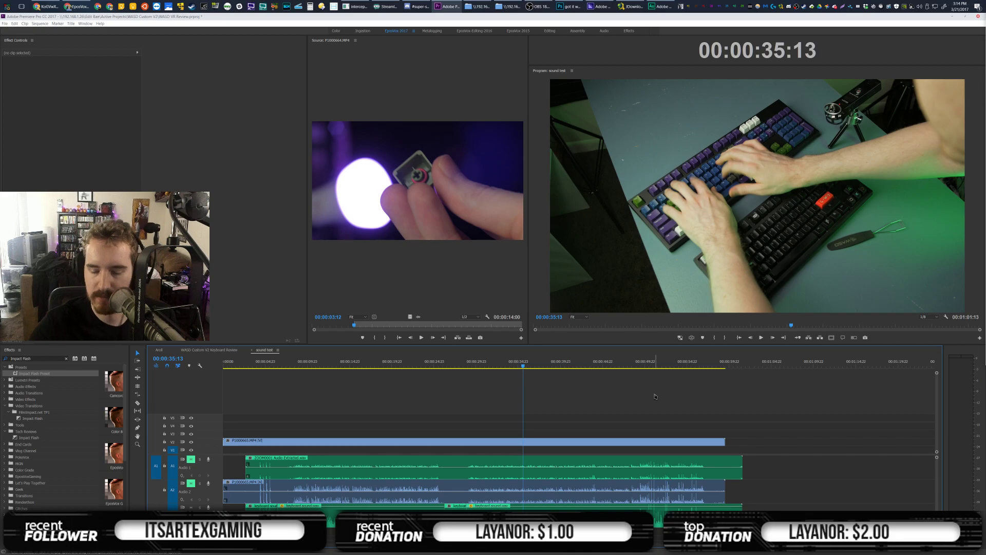
Switch to Photoshop, replace the caption text with "WIHOUT O-RINGS..." and move it to the canvas's lower left corner
{"action": "left_click", "coordinate": [568, 4]}
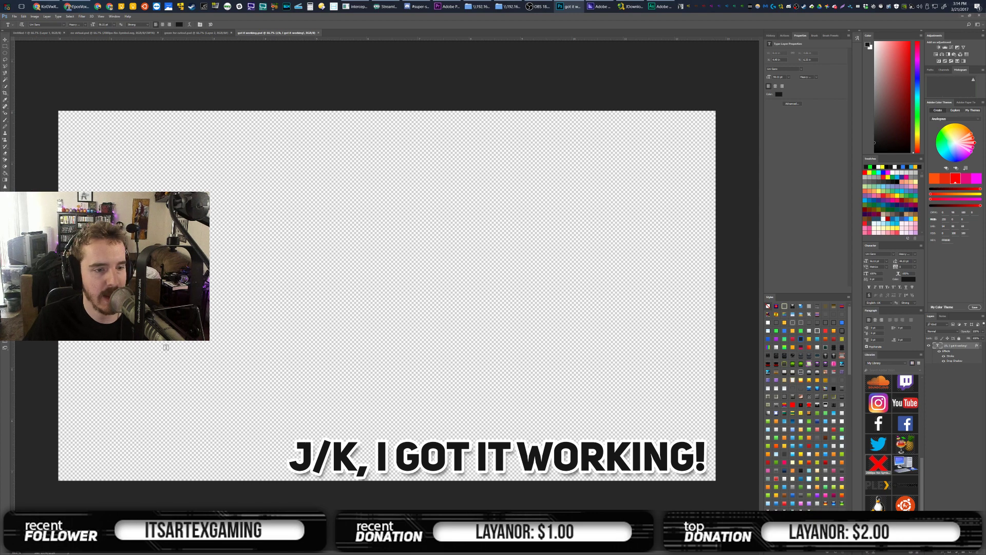
{"action": "left_click", "coordinate": [394, 450]}
{"action": "key", "text": "ctrl+a"}
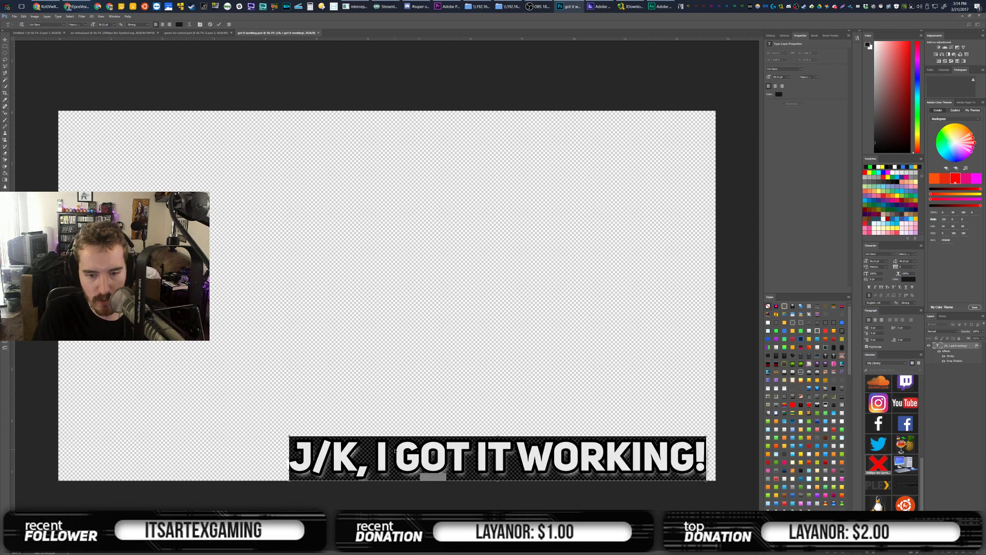
{"action": "type", "text": "WWI"}
{"action": "key", "text": "BackSpace"}
{"action": "key", "text": "BackSpace"}
{"action": "type", "text": "I"}
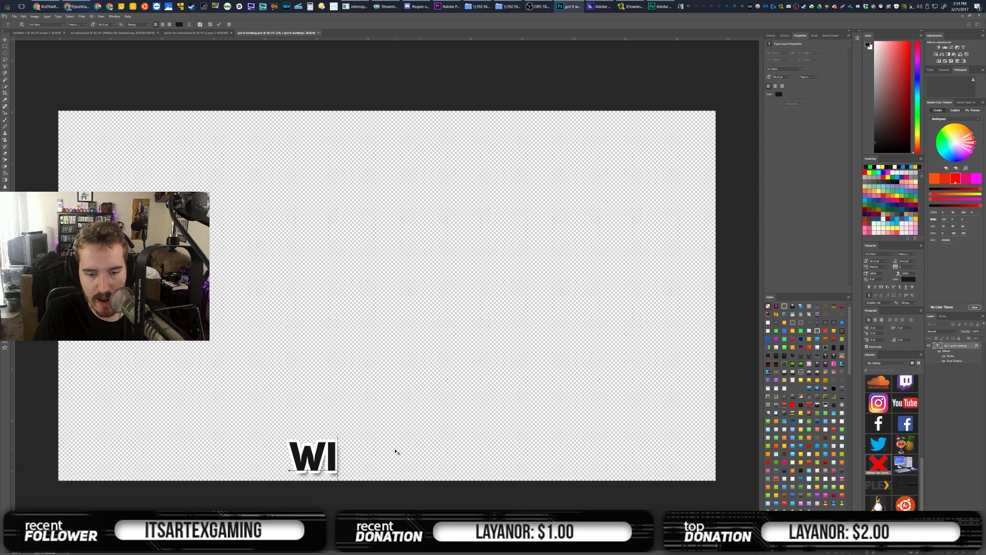
{"action": "type", "text": "HOUT O-RINGS"}
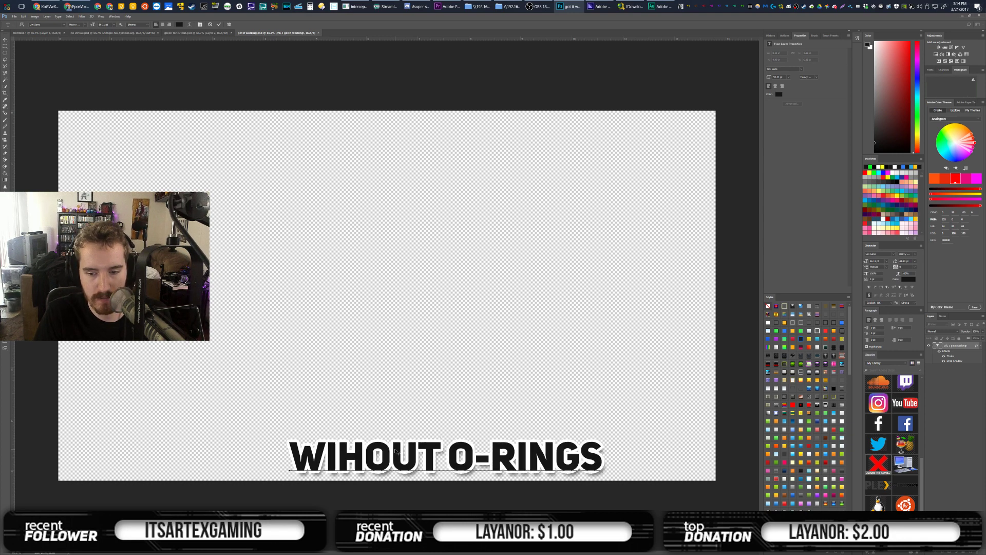
{"action": "type", "text": "..."}
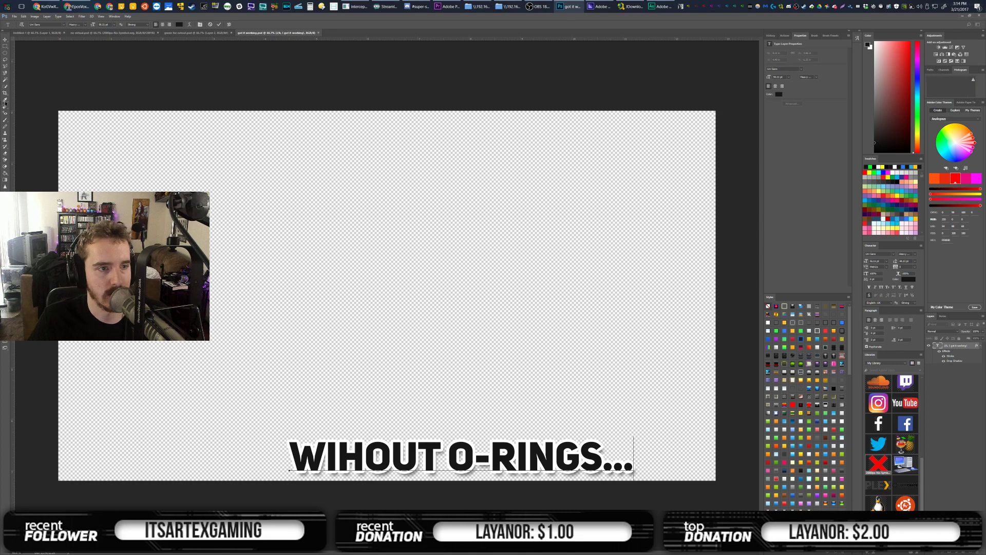
{"action": "key", "text": "ctrl+Return"}
{"action": "left_click_drag", "start_coordinate": [244, 446], "coordinate": [188, 452]}
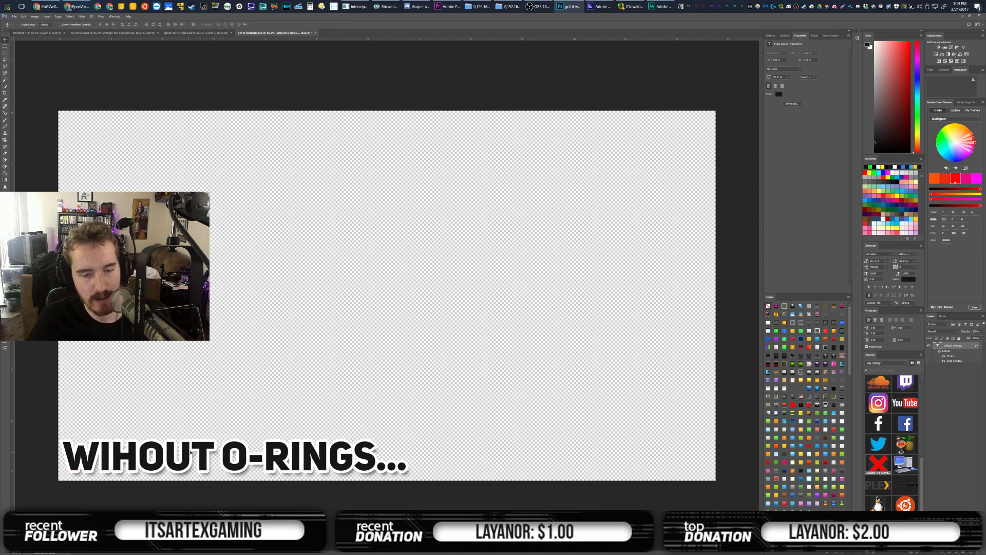
Save the caption document as a new Photoshop file in the WASD Custom V2 folder under Active Projects
{"action": "key", "text": "ctrl+shift+s"}
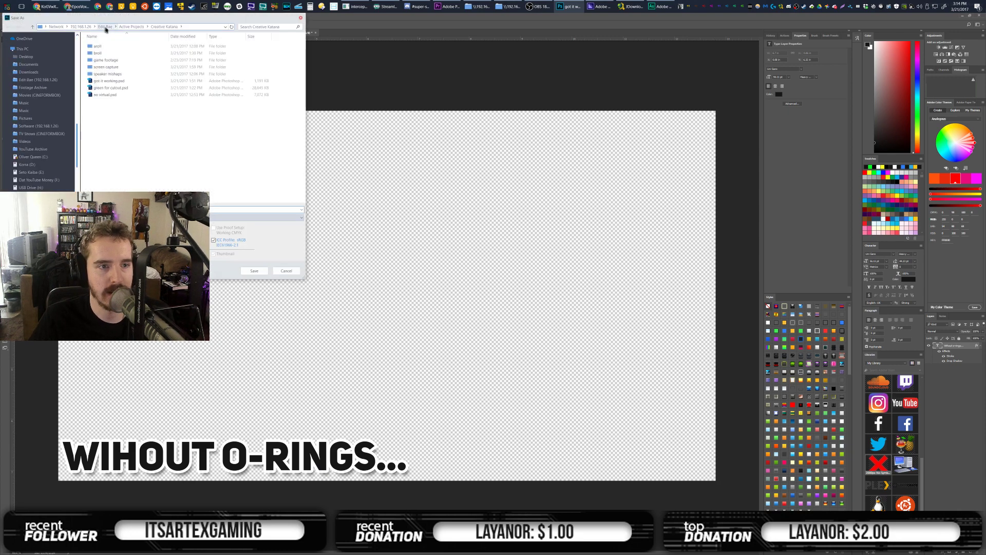
{"action": "left_click", "coordinate": [127, 27]}
{"action": "scroll", "coordinate": [134, 154], "scroll_direction": "down", "scroll_amount": 10}
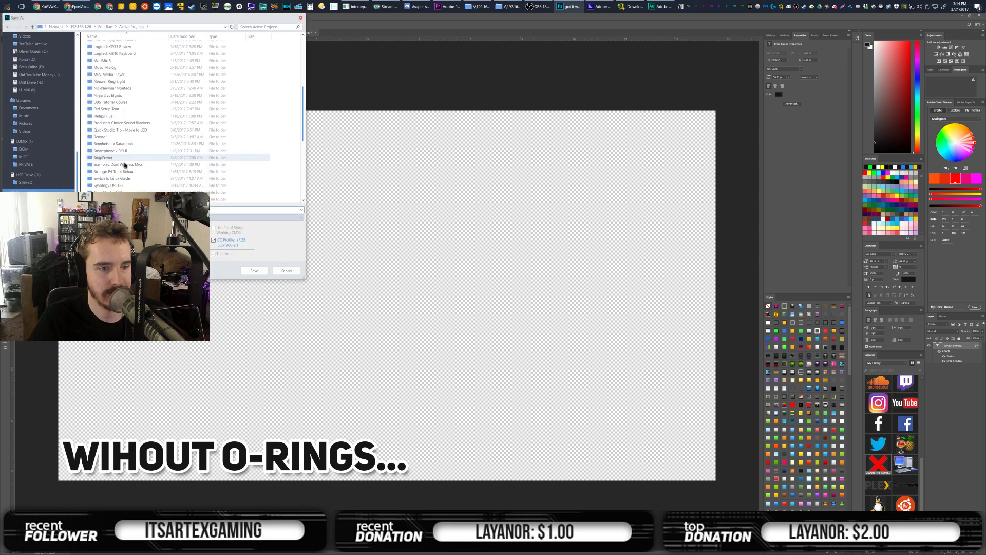
{"action": "double_click", "coordinate": [110, 116]}
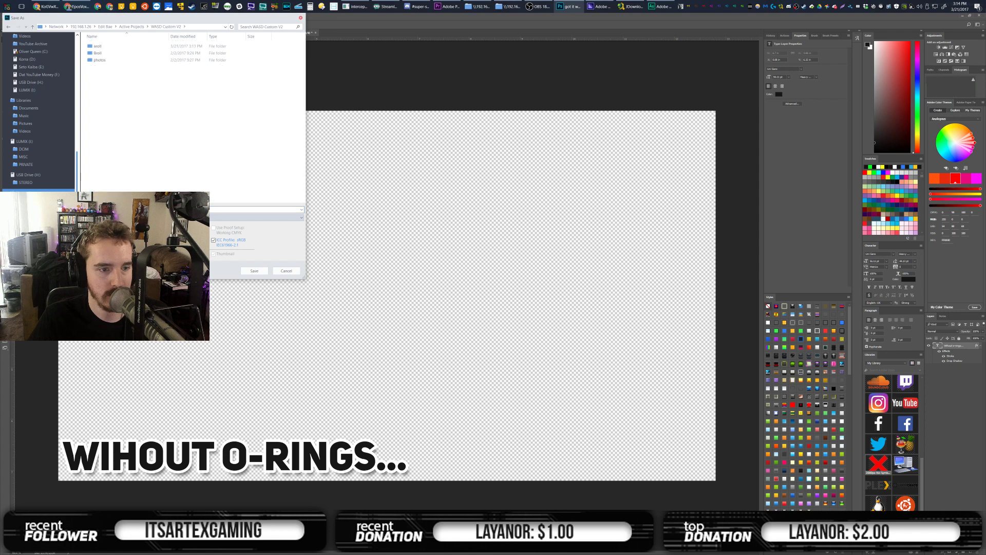
{"action": "key", "text": "Return"}
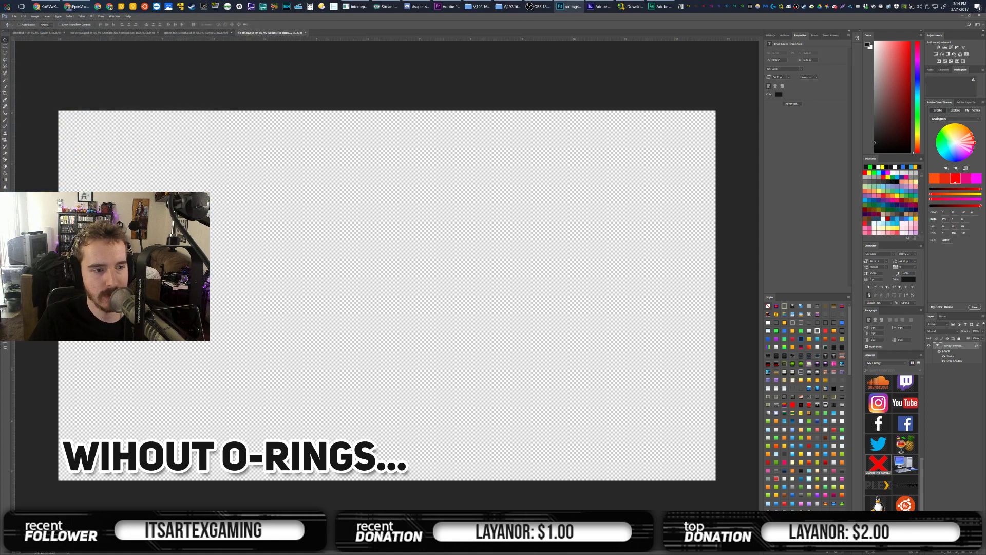
Correct the caption's spelling to "WITHOUT O-RINGS..."
{"action": "left_click", "coordinate": [147, 459]}
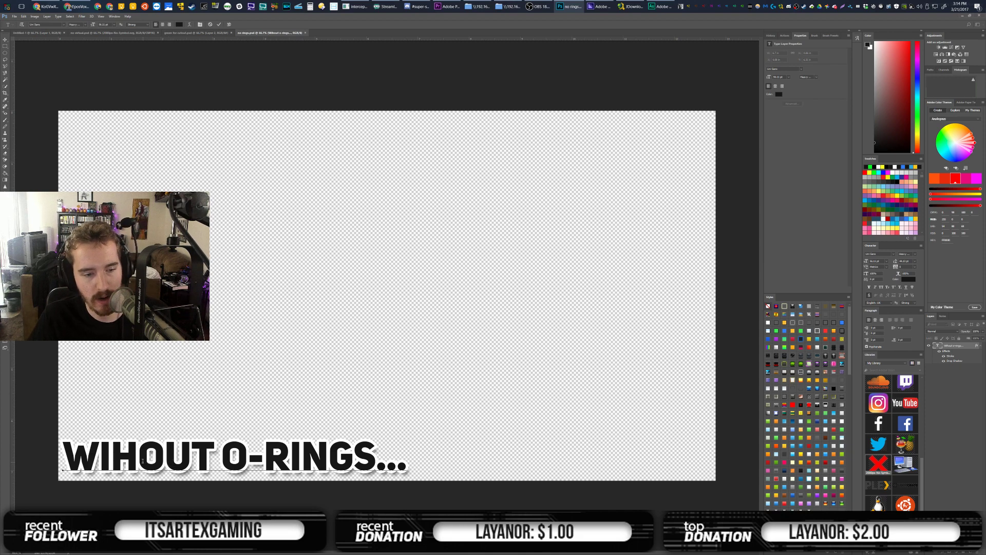
{"action": "type", "text": "T"}
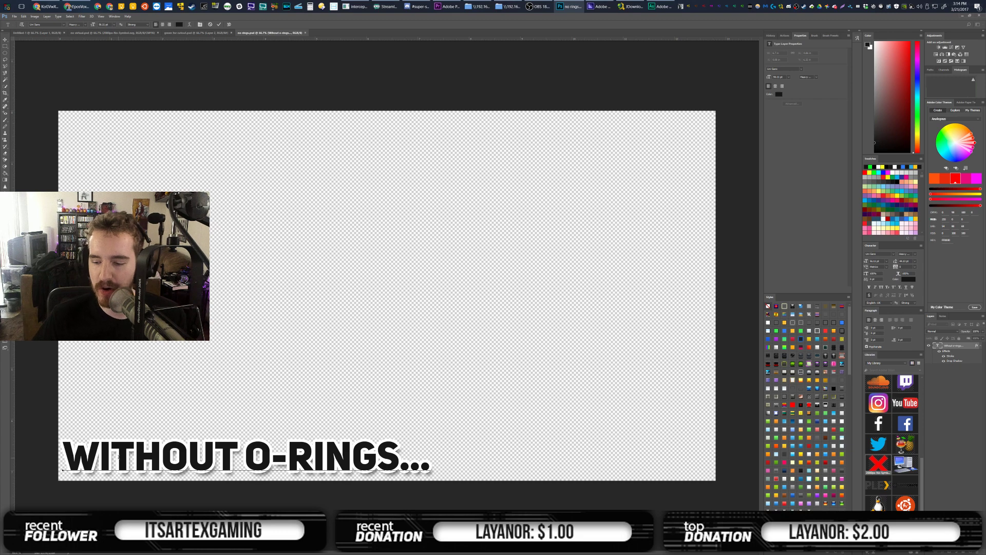
Change the caption to "WITH O-RINGS..." and save it as a separate Photoshop file, with orgins.psd, in the WASD Custom V2 folder
{"action": "key", "text": "ctrl+Return"}
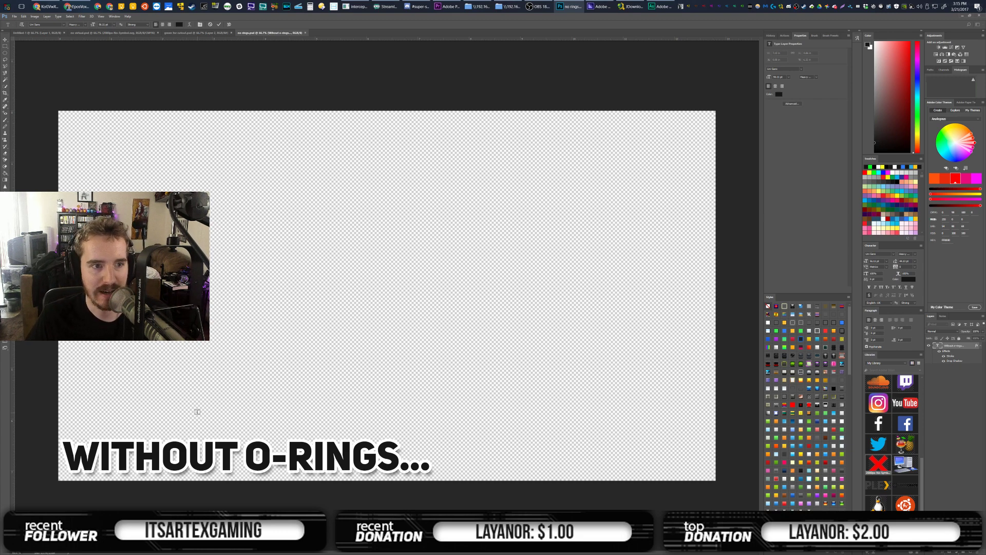
{"action": "left_click", "coordinate": [131, 454]}
{"action": "key", "text": "Right"}
{"action": "key", "text": "Delete"}
{"action": "key", "text": "Delete"}
{"action": "key", "text": "Delete"}
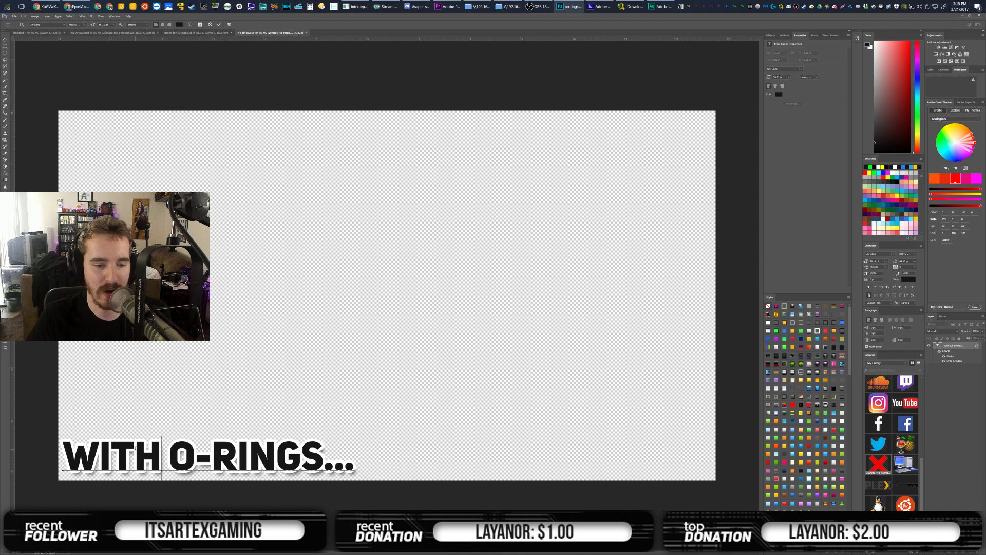
{"action": "key", "text": "ctrl+Return"}
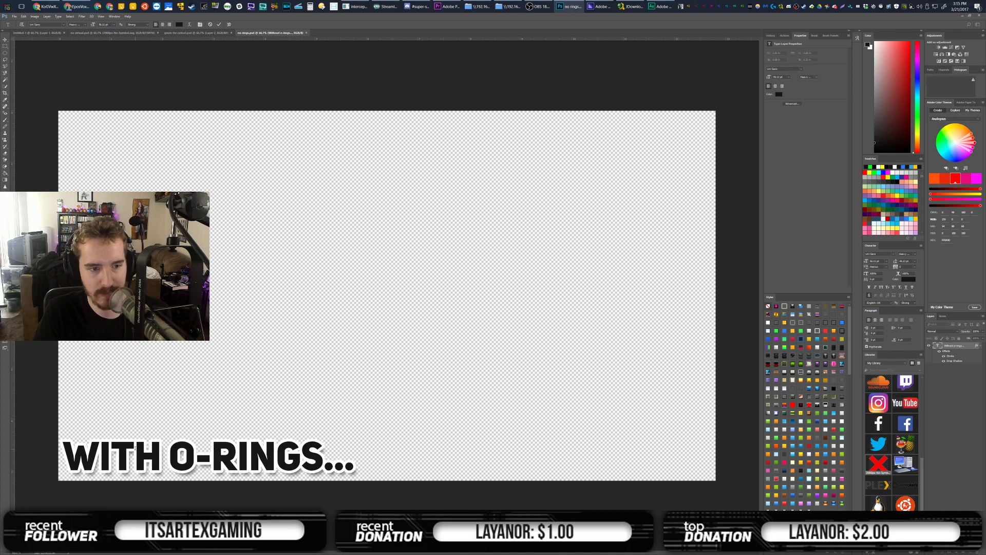
{"action": "key", "text": "ctrl+shift+s"}
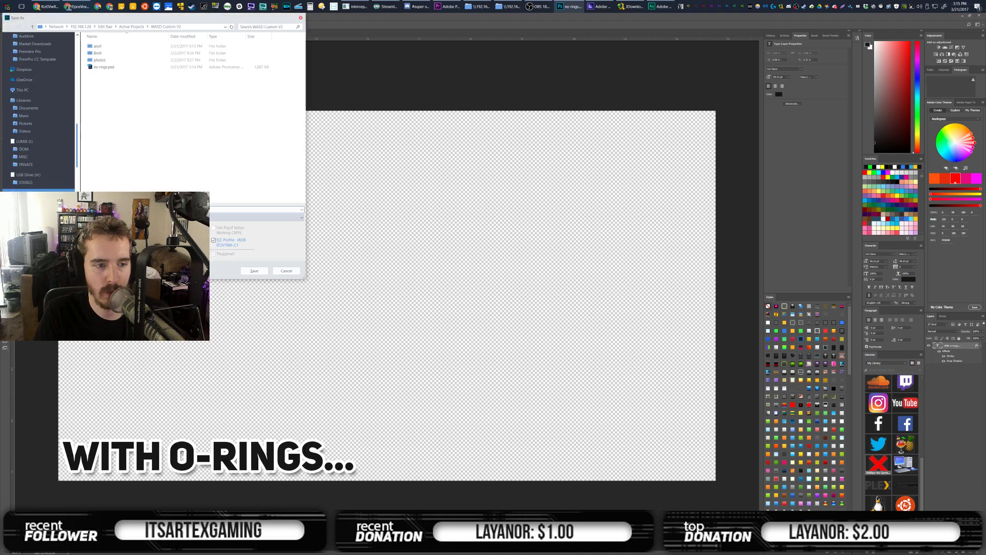
{"action": "key", "text": "Return"}
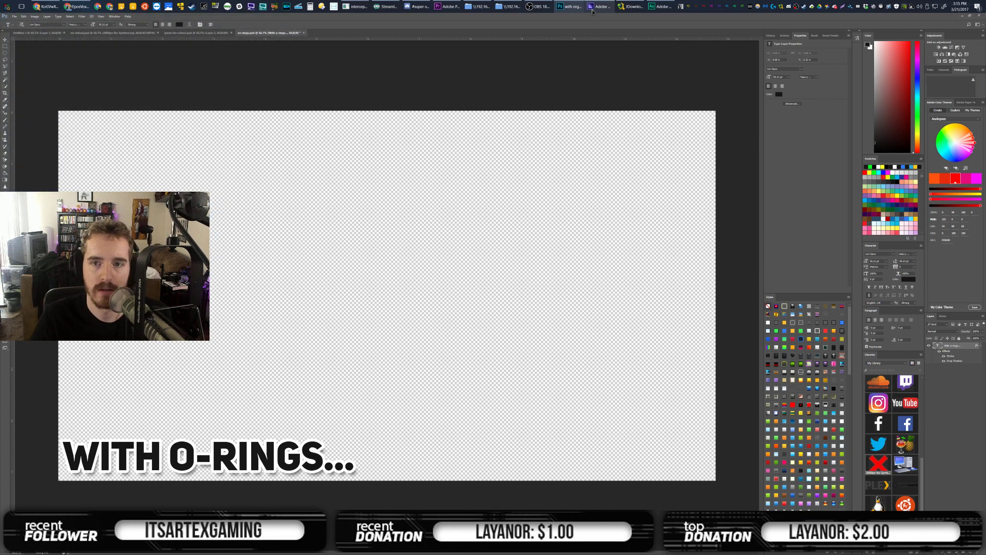
Switch to Premiere Pro and import both caption files, no rings.psd and with orgins.psd, from the WASD Custom V2 folder in File Explorer
{"action": "left_click", "coordinate": [448, 6]}
{"action": "left_click", "coordinate": [476, 6]}
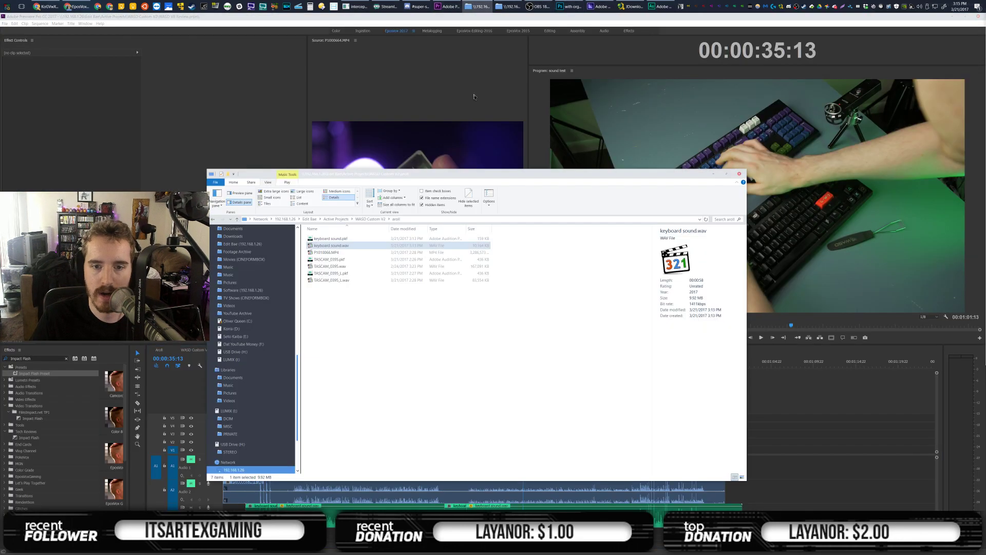
{"action": "key", "text": "alt+Left"}
{"action": "left_click", "coordinate": [326, 273]}
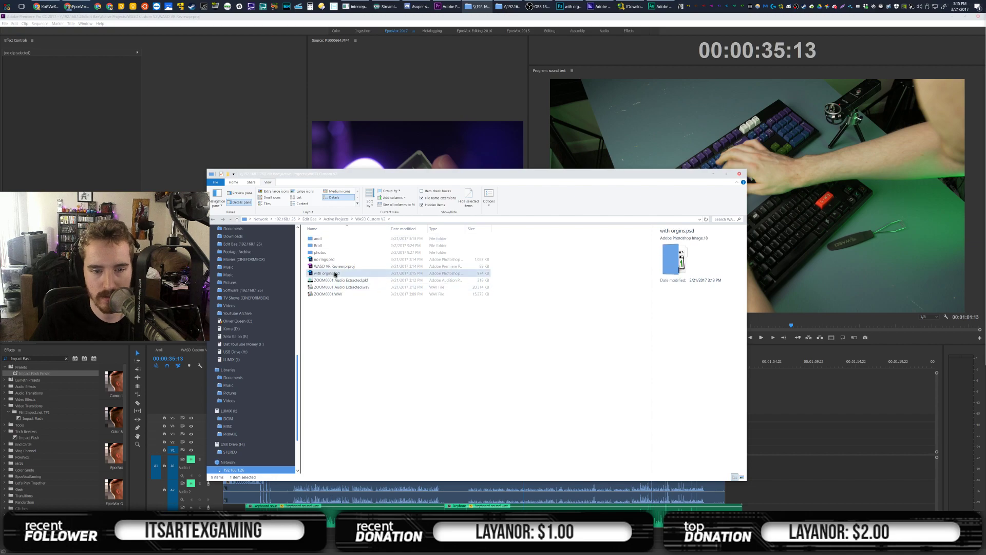
{"action": "left_click", "coordinate": [323, 260], "text": "ctrl"}
{"action": "left_click_drag", "start_coordinate": [325, 272], "coordinate": [985, 123]}
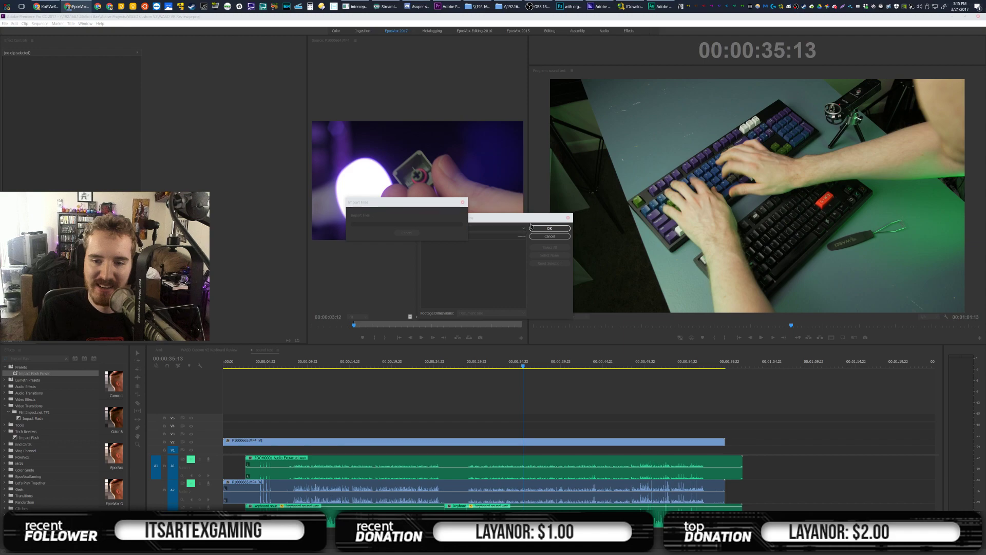
{"action": "left_click", "coordinate": [532, 228]}
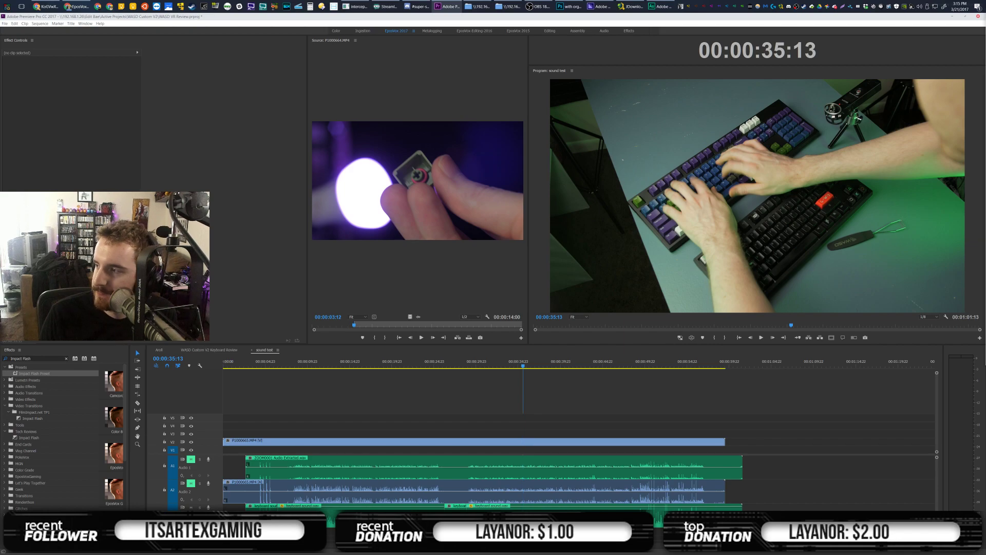
Place both O-ring captions above the sound test footage and stretch each across its keyboard's typing section so they meet without a gap
{"action": "left_click_drag", "start_coordinate": [453, 374], "coordinate": [463, 433]}
{"action": "left_click_drag", "start_coordinate": [574, 429], "coordinate": [715, 431]}
{"action": "left_click_drag", "start_coordinate": [267, 380], "coordinate": [240, 433]}
{"action": "left_click_drag", "start_coordinate": [313, 434], "coordinate": [438, 426]}
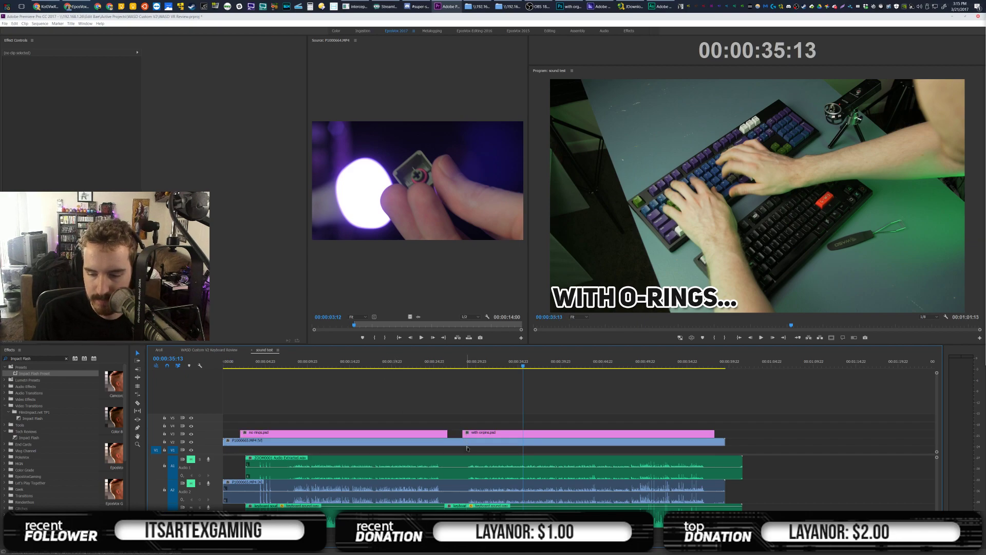
{"action": "left_click_drag", "start_coordinate": [449, 431], "coordinate": [455, 434]}
{"action": "left_click", "coordinate": [375, 362]}
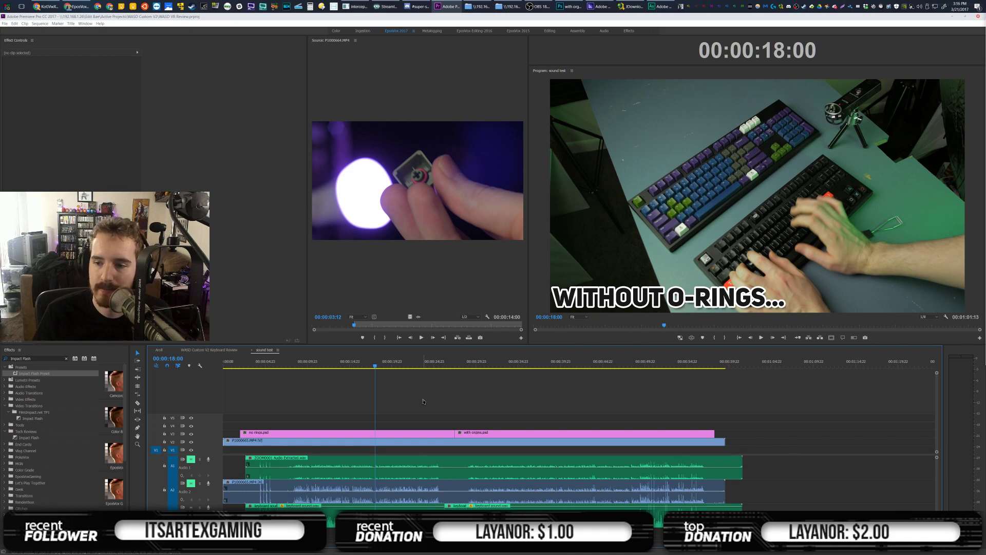
Place the sound test sequence on V2 of the WASD Custom V2 Keyboard Review sequence, directly after the talking-head section, and enlarge its audio track
{"action": "left_click", "coordinate": [247, 352]}
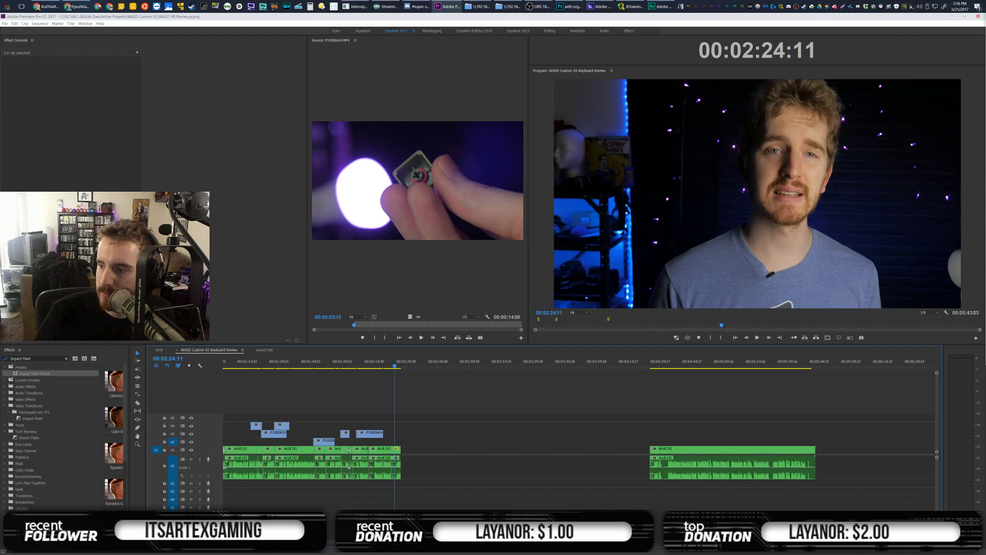
{"action": "left_click_drag", "start_coordinate": [786, 331], "coordinate": [402, 442]}
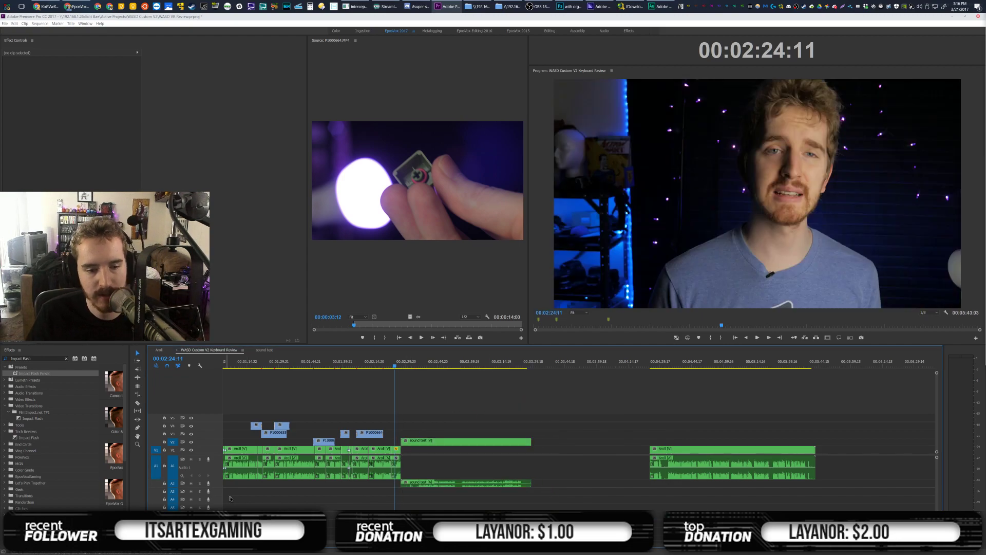
{"action": "left_click_drag", "start_coordinate": [223, 488], "coordinate": [223, 503]}
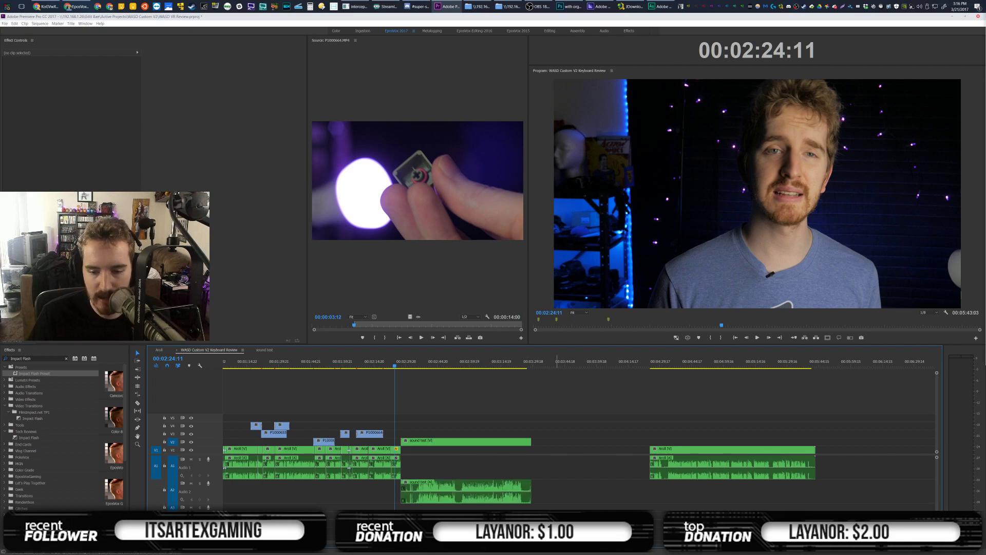
Trim the opening off the nested sound test clip, move it back against the talking-head section, and save the project
{"action": "key", "text": "equal"}
{"action": "key", "text": "equal"}
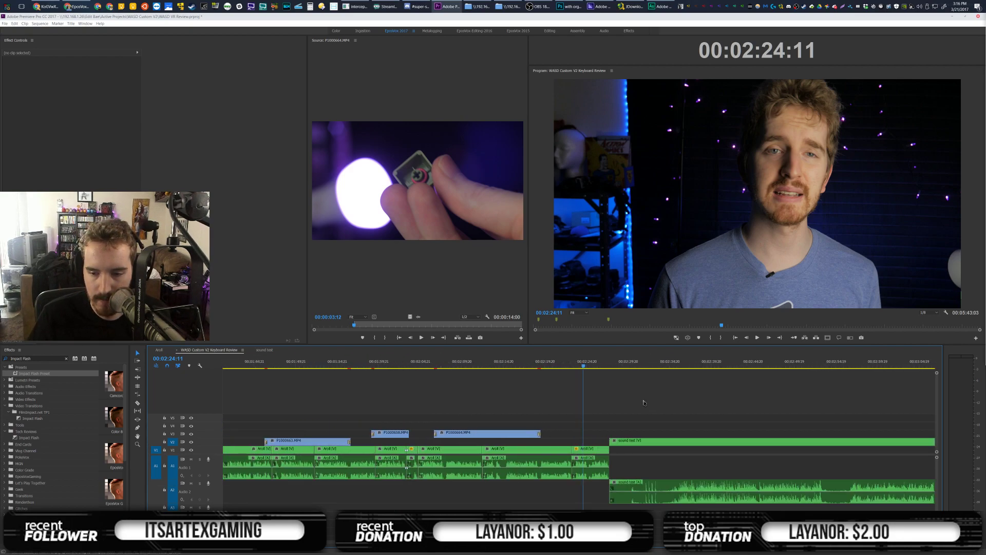
{"action": "scroll", "coordinate": [512, 429], "scroll_direction": "down", "scroll_amount": 4}
{"action": "mouse_move", "coordinate": [374, 442]}
{"action": "left_mouse_down"}
{"action": "mouse_move", "coordinate": [431, 443]}
{"action": "mouse_move", "coordinate": [384, 442]}
{"action": "left_mouse_up"}
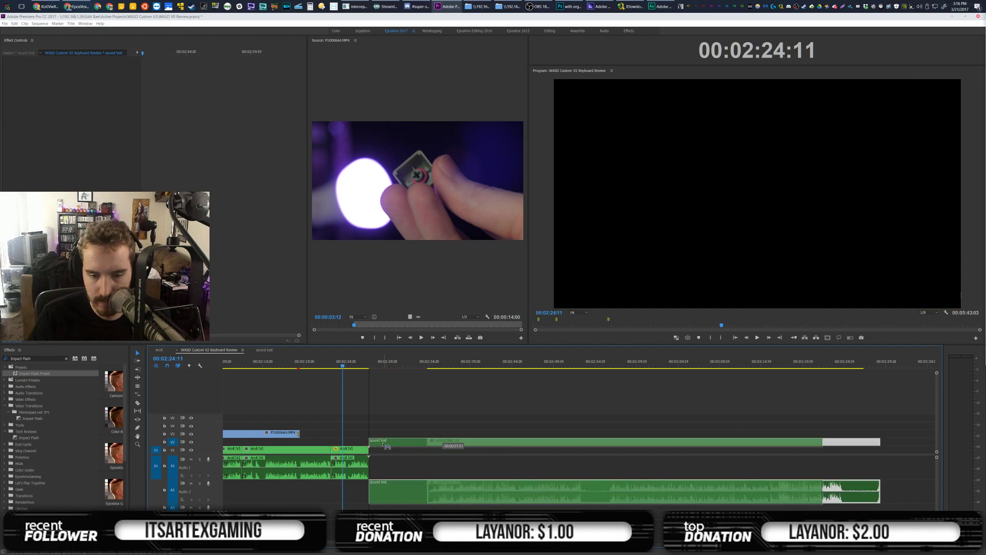
{"action": "key", "text": "ctrl+s"}
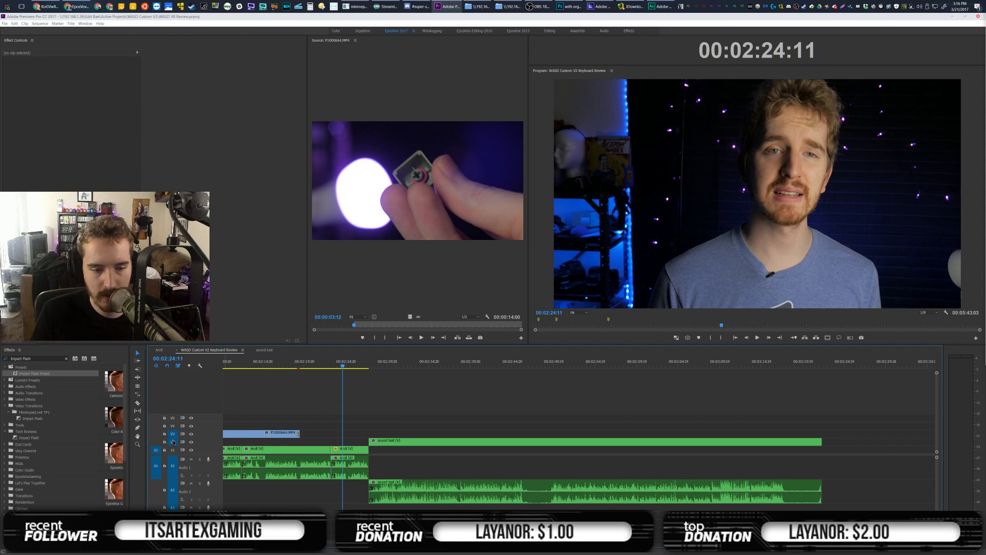
Paste the blue circles transition clip onto V3 and position it across the cut from the talking-head shot to the sound test
{"action": "left_click", "coordinate": [362, 363]}
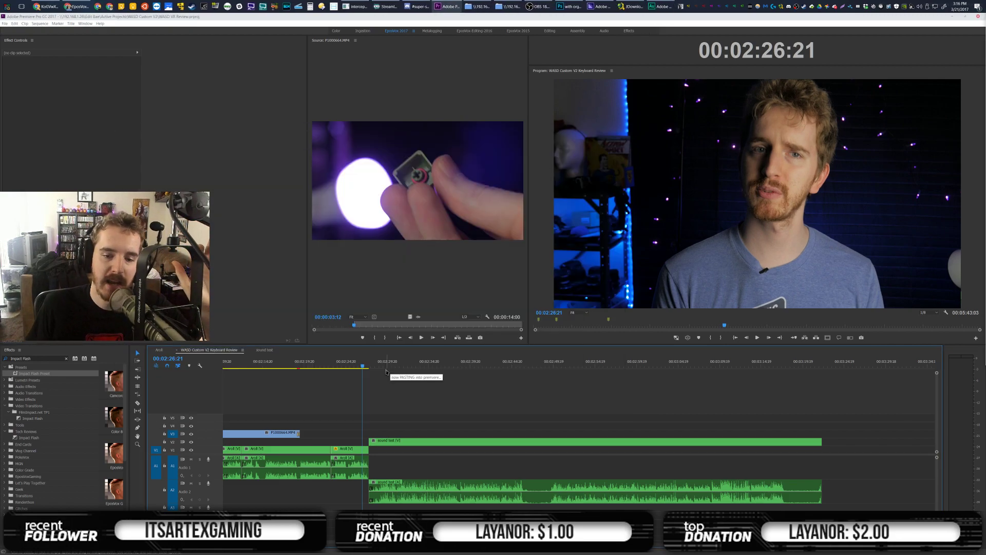
{"action": "key", "text": "ctrl+v"}
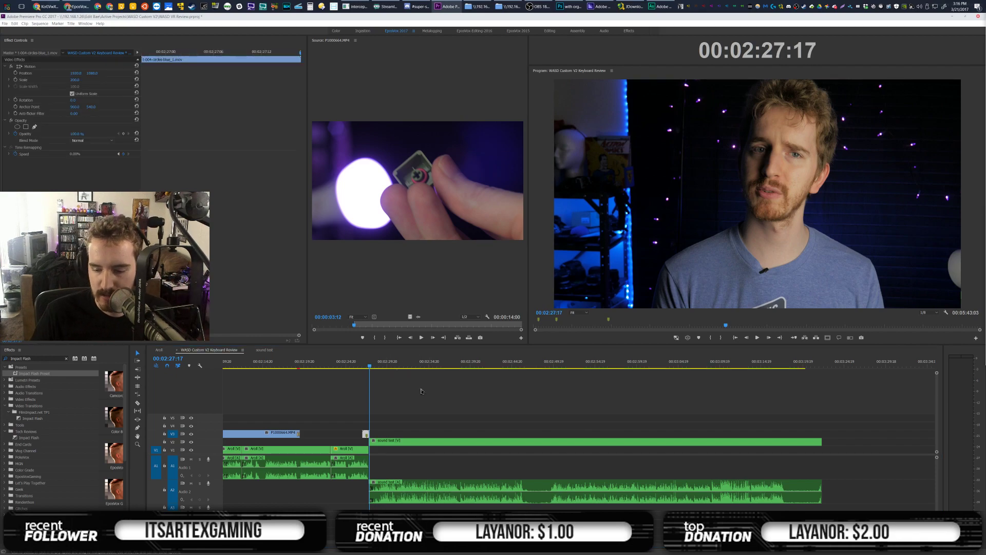
{"action": "left_click_drag", "start_coordinate": [671, 545], "coordinate": [548, 544]}
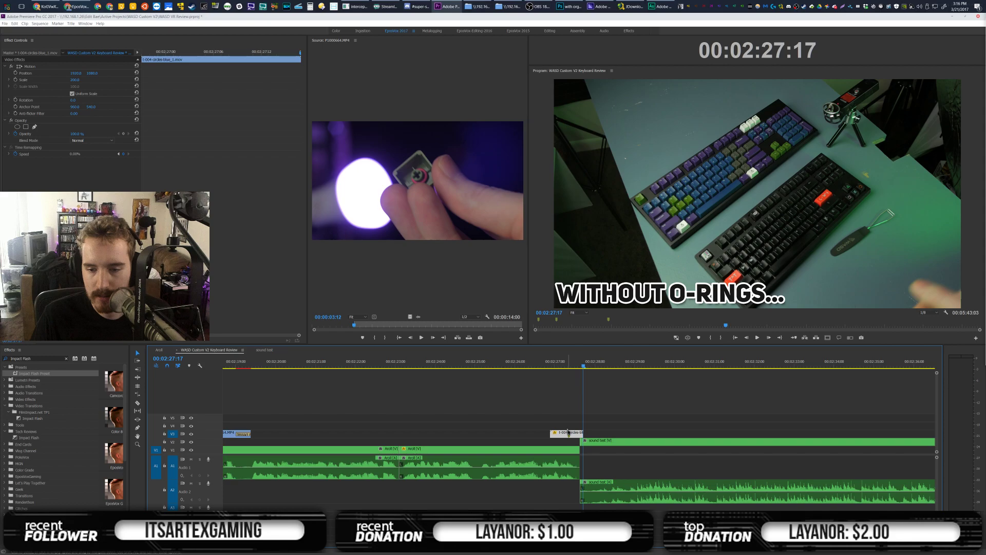
{"action": "left_click_drag", "start_coordinate": [575, 435], "coordinate": [576, 434]}
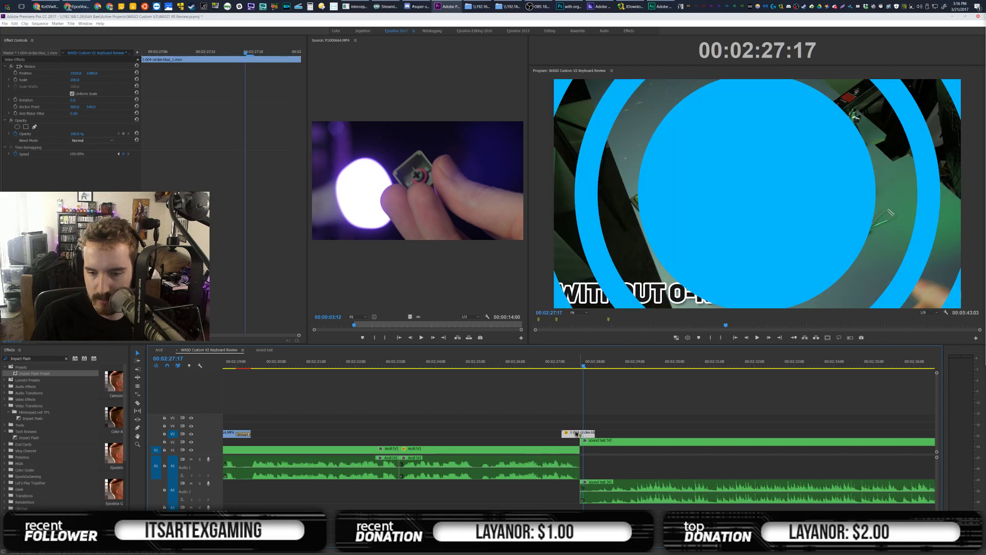
{"action": "left_click", "coordinate": [572, 433]}
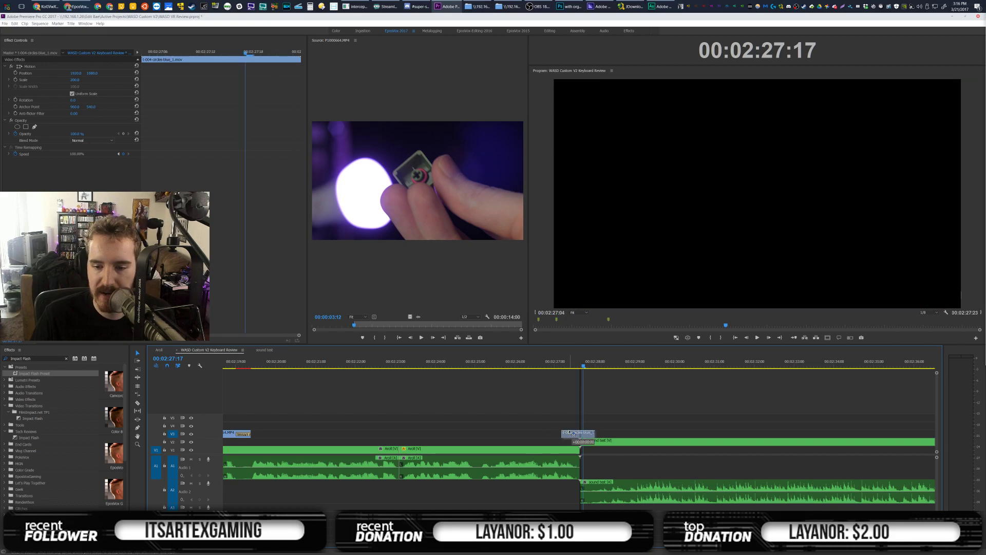
{"action": "left_click", "coordinate": [570, 362]}
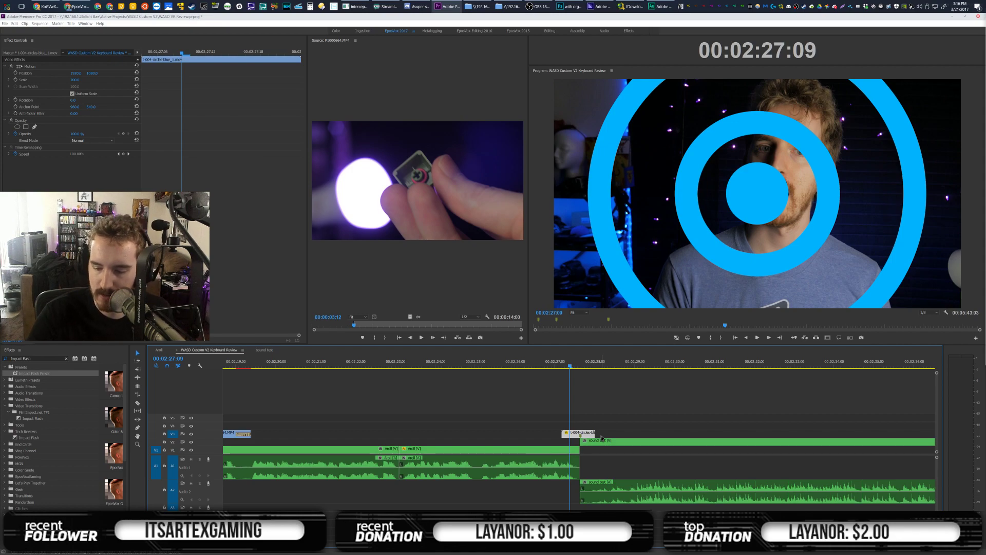
{"action": "left_click", "coordinate": [611, 386]}
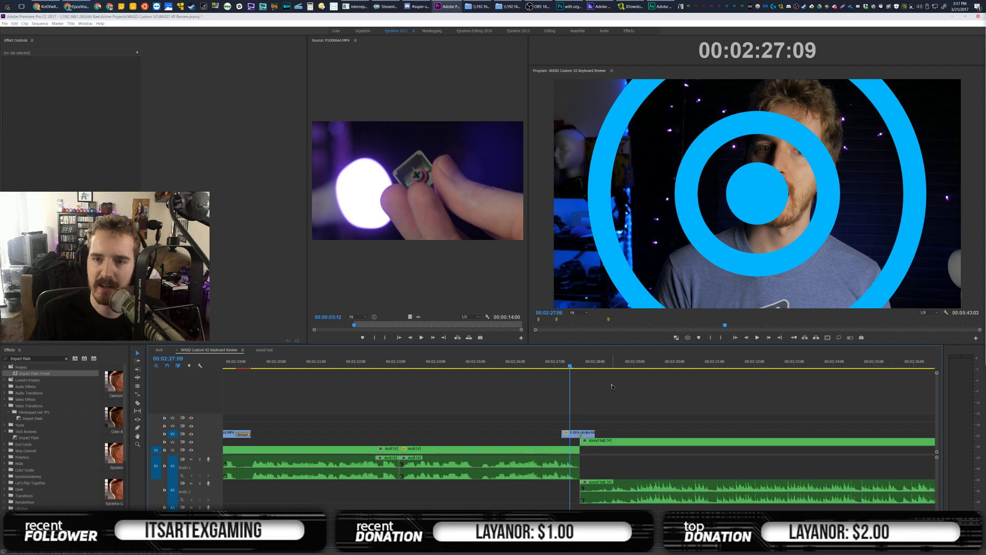
Split the sound test at 00:02:38:13 and where the O-ring keyboard typing starts, then remove the middle piece and close the gap
{"action": "key", "text": "space"}
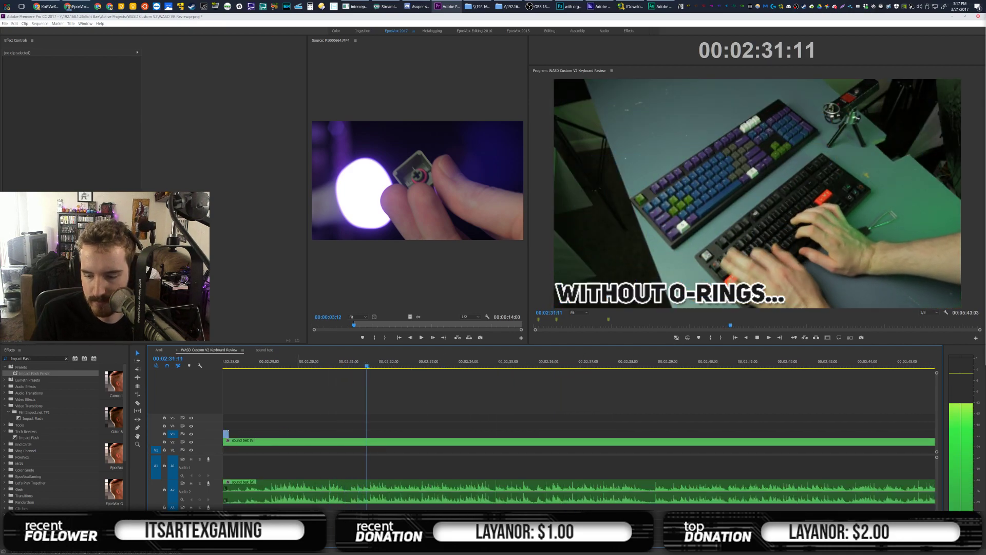
{"action": "mouse_move", "coordinate": [308, 542]}
{"action": "left_mouse_down"}
{"action": "mouse_move", "coordinate": [278, 541]}
{"action": "mouse_move", "coordinate": [302, 542]}
{"action": "left_mouse_up"}
{"action": "scroll", "coordinate": [607, 442], "scroll_direction": "down", "scroll_amount": 4}
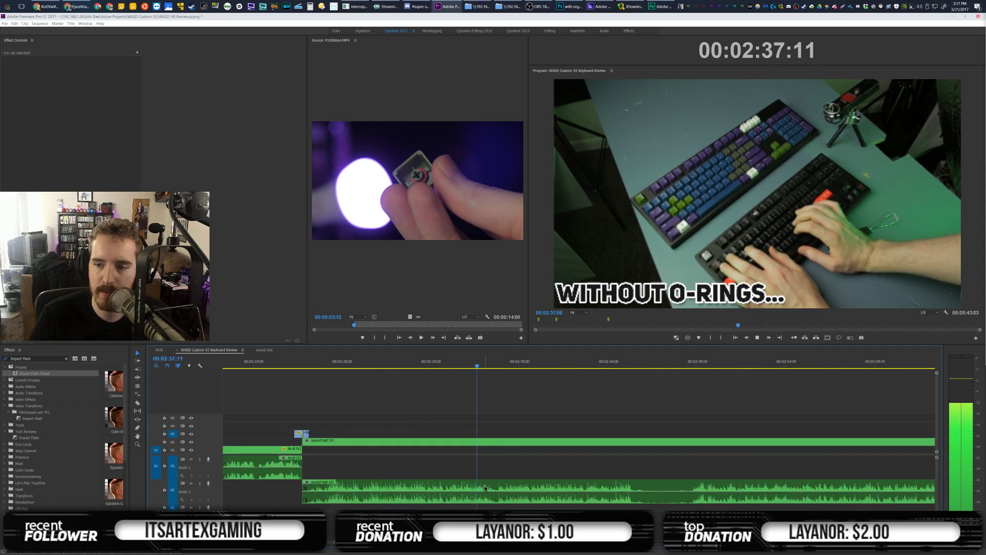
{"action": "left_click_drag", "start_coordinate": [506, 364], "coordinate": [496, 364]}
{"action": "key", "text": "c"}
{"action": "left_click", "coordinate": [497, 444]}
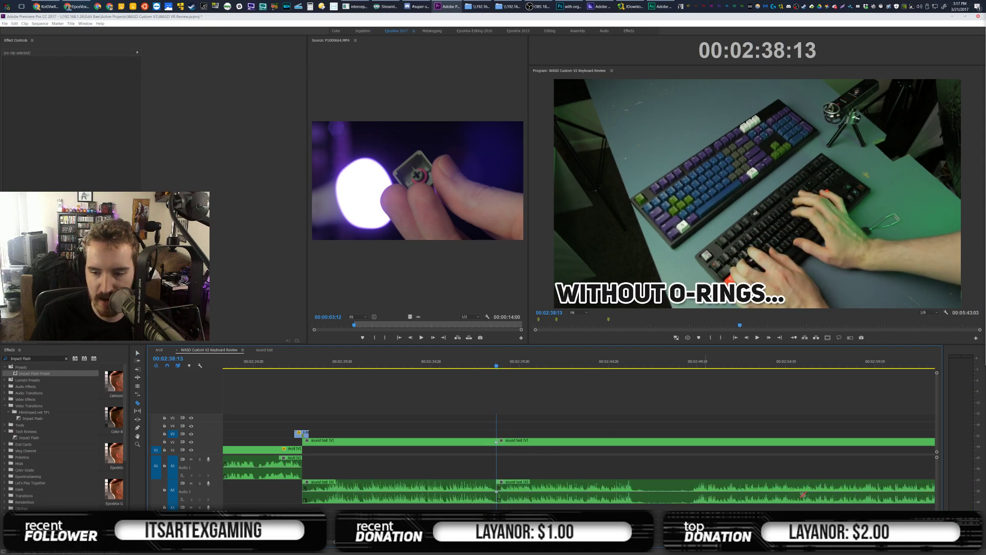
{"action": "left_click", "coordinate": [695, 496]}
{"action": "key", "text": "v"}
{"action": "left_click", "coordinate": [614, 497]}
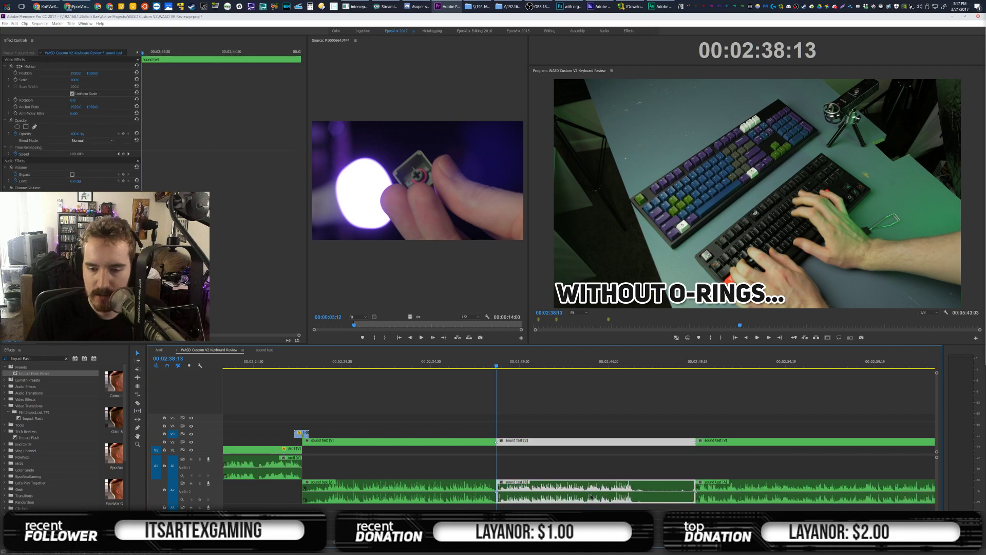
{"action": "key", "text": "Delete"}
{"action": "left_click", "coordinate": [588, 496]}
{"action": "key", "text": "Delete"}
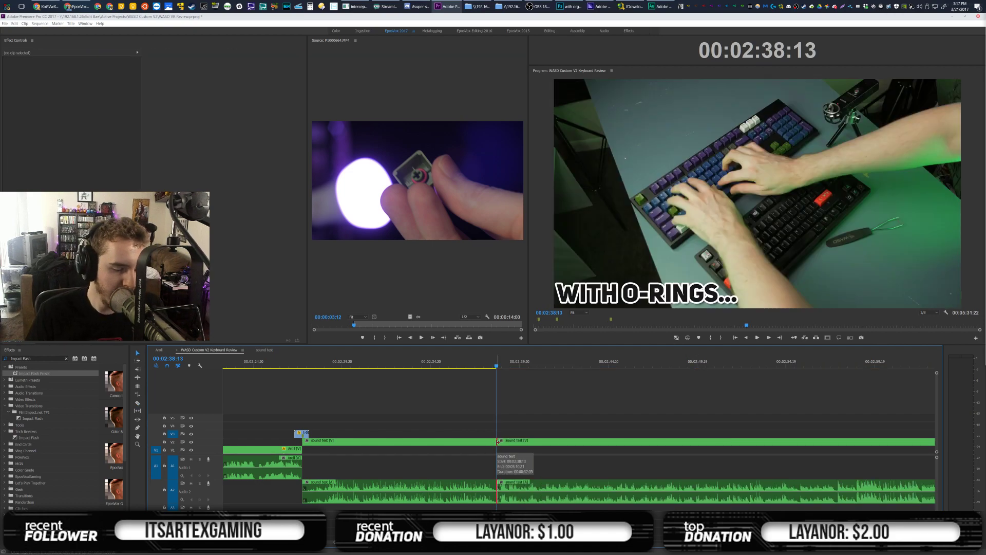
Apply the Impact Blur Dissolve preset and an audio transition to the cut between the two sound test clips
{"action": "type", "text": "Blur-Diss2"}
{"action": "left_click_drag", "start_coordinate": [27, 373], "coordinate": [498, 442]}
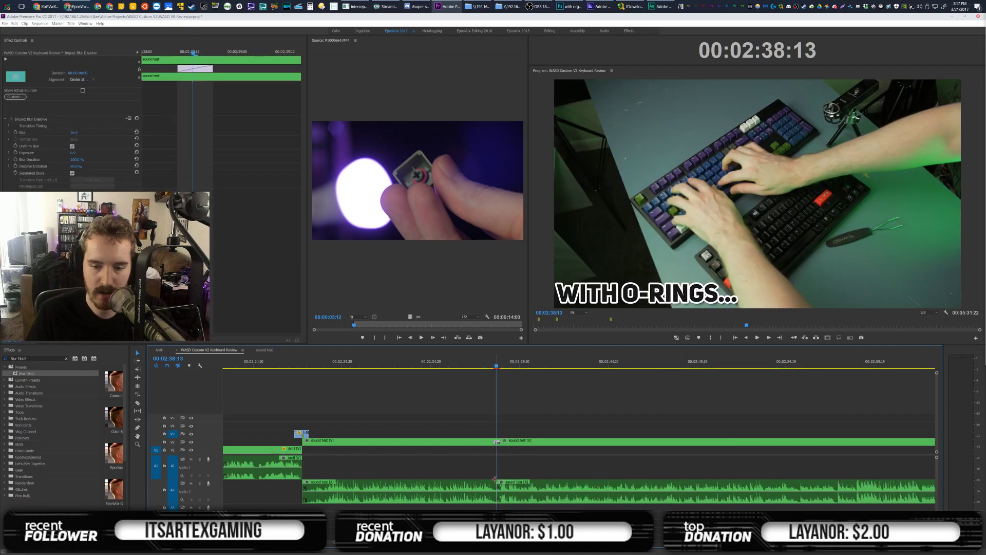
{"action": "left_click", "coordinate": [533, 418]}
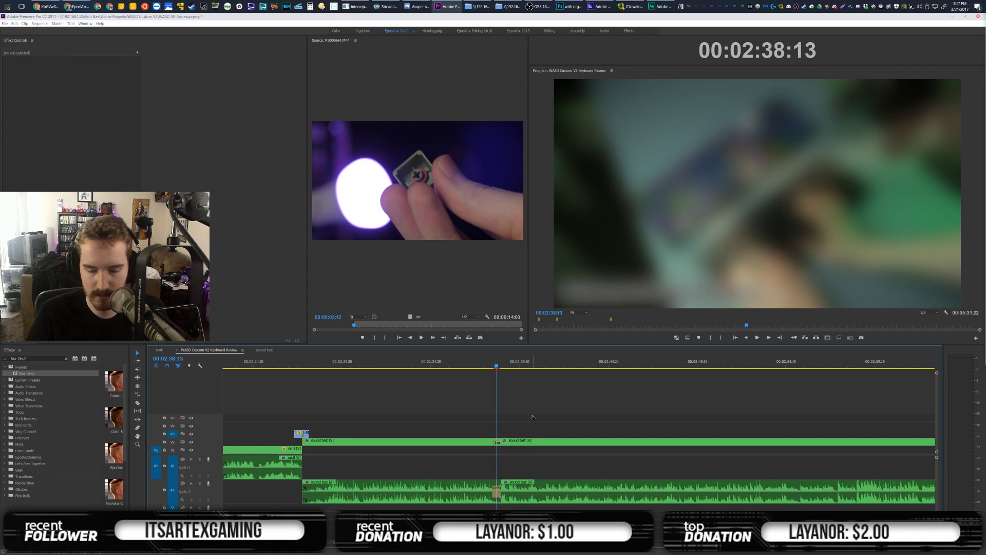
Play the sequence across the blur dissolve and through the "WITH O-RINGS..." typing section to review the comparison
{"action": "left_click", "coordinate": [471, 362]}
{"action": "key", "text": "space"}
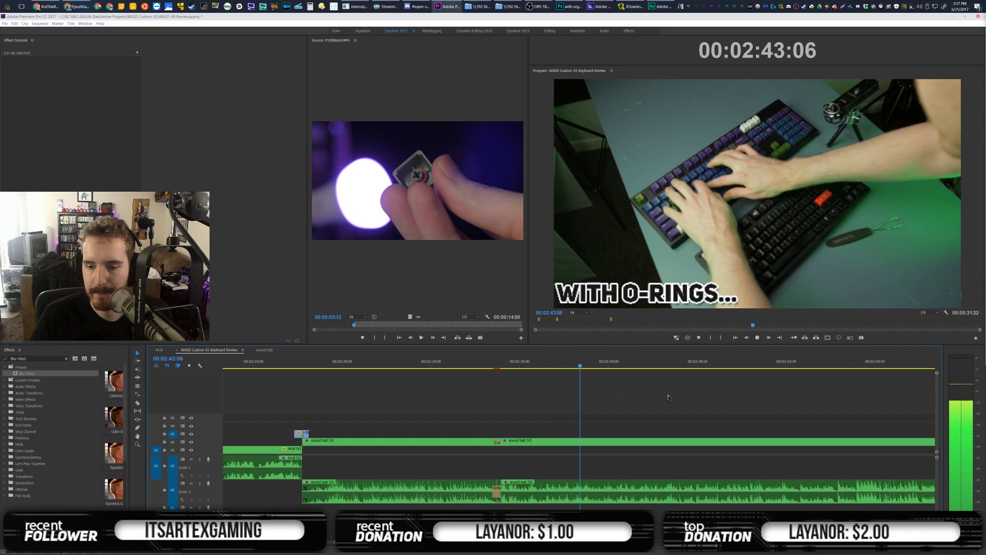
{"action": "scroll", "coordinate": [661, 401], "scroll_direction": "down", "scroll_amount": 3}
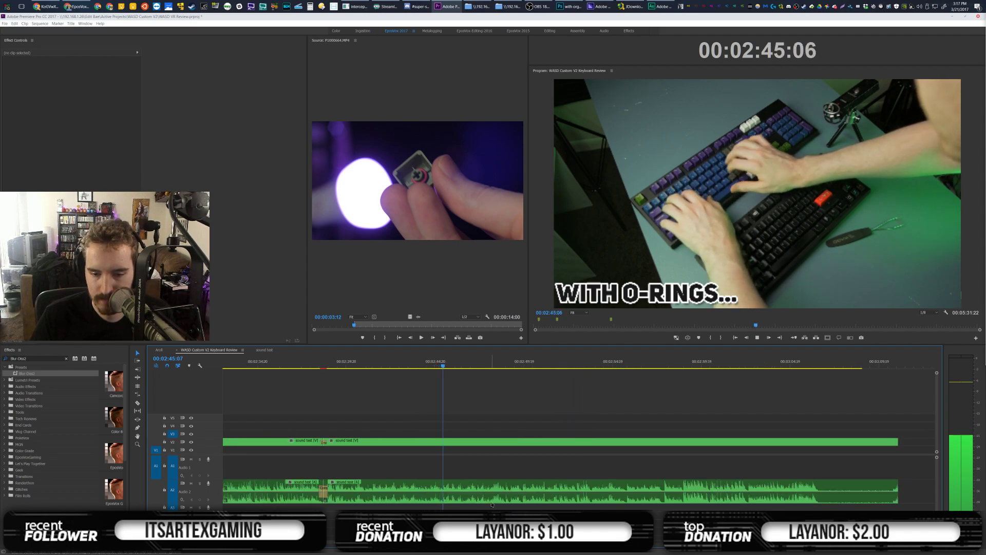
{"action": "scroll", "coordinate": [544, 462], "scroll_direction": "up", "scroll_amount": 2}
{"action": "scroll", "coordinate": [536, 438], "scroll_direction": "up", "scroll_amount": 2}
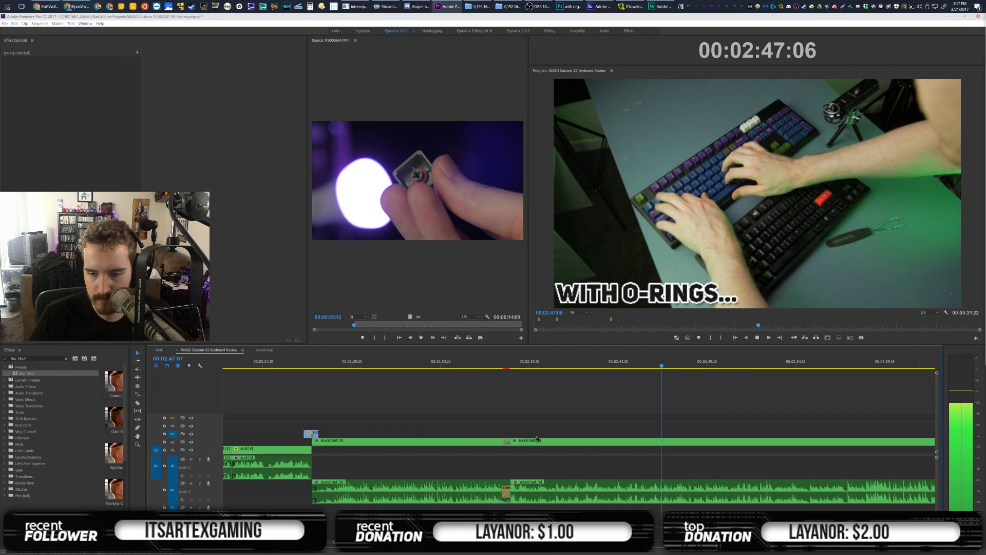
{"action": "scroll", "coordinate": [696, 415], "scroll_direction": "up", "scroll_amount": 1}
{"action": "scroll", "coordinate": [696, 414], "scroll_direction": "down", "scroll_amount": 2}
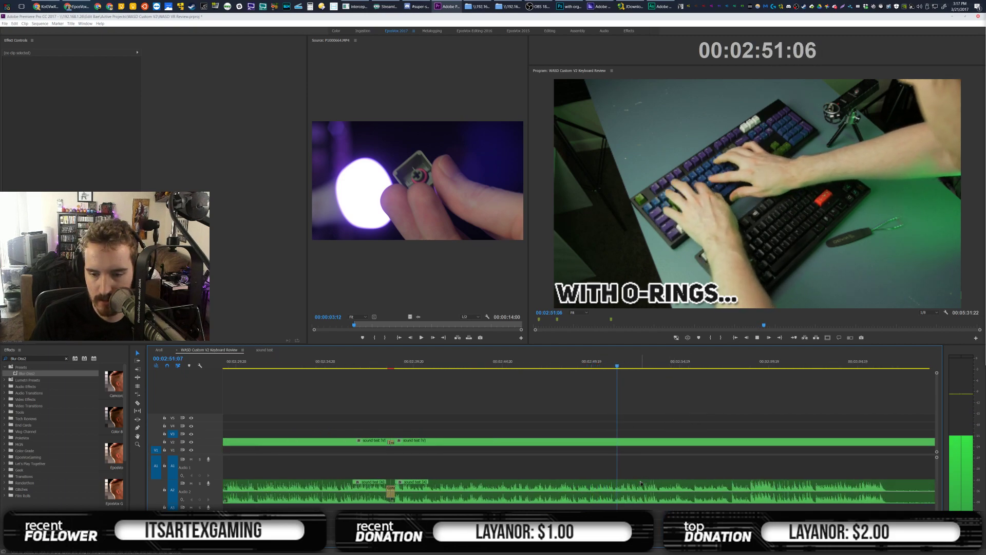
Split the sound test at 00:02:52:19 in the "WITH O-RINGS..." typing section and delete the remainder after the cut
{"action": "key", "text": "space"}
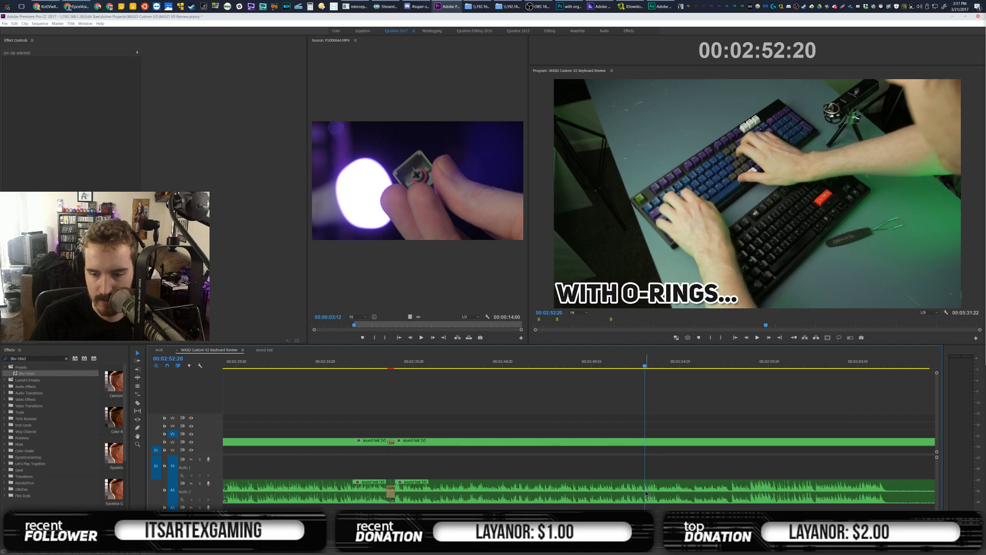
{"action": "key", "text": "Left"}
{"action": "key", "text": "c"}
{"action": "left_click", "coordinate": [645, 487]}
{"action": "key", "text": "v"}
{"action": "left_click", "coordinate": [655, 443]}
{"action": "key", "text": "Delete"}
Apply the default transitions to the end of the sound test and remove the video one, keeping the audio fade
{"action": "left_click", "coordinate": [634, 445]}
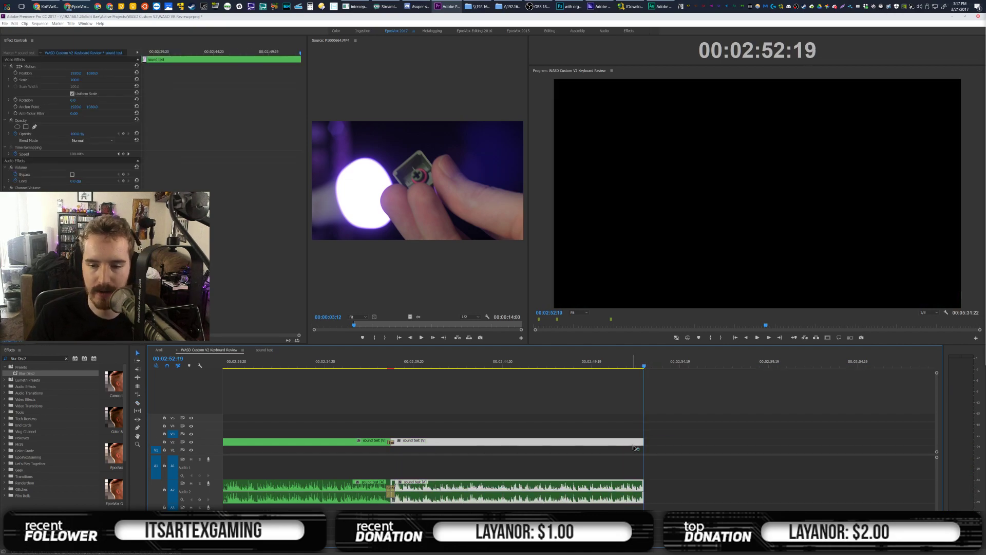
{"action": "key", "text": "shift+d"}
{"action": "left_click", "coordinate": [637, 442]}
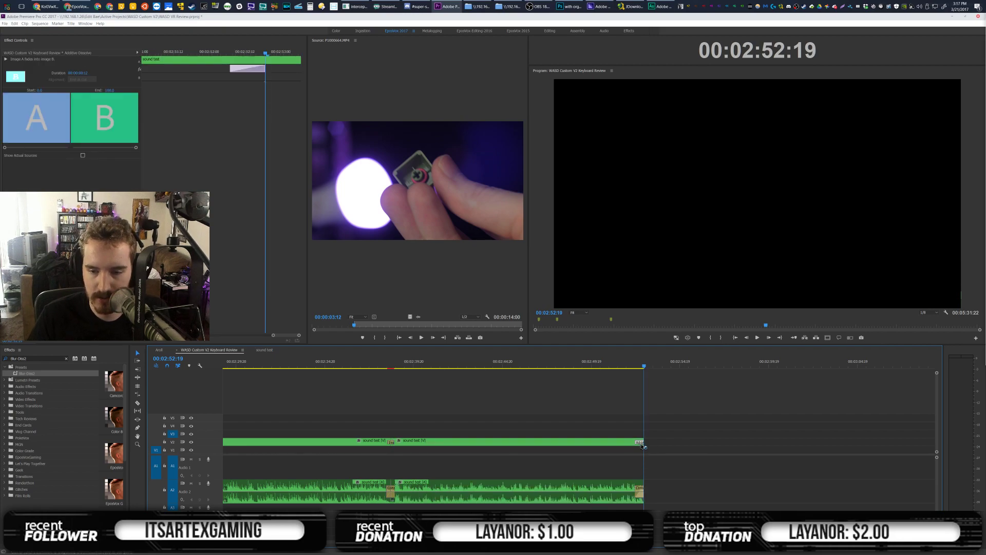
{"action": "left_click", "coordinate": [692, 437]}
{"action": "key", "text": "Delete"}
Paste the blue circles transition clip at 00:02:52:12, move it to V4 across the sound test's end, and match the audio fade to it
{"action": "left_click", "coordinate": [638, 364]}
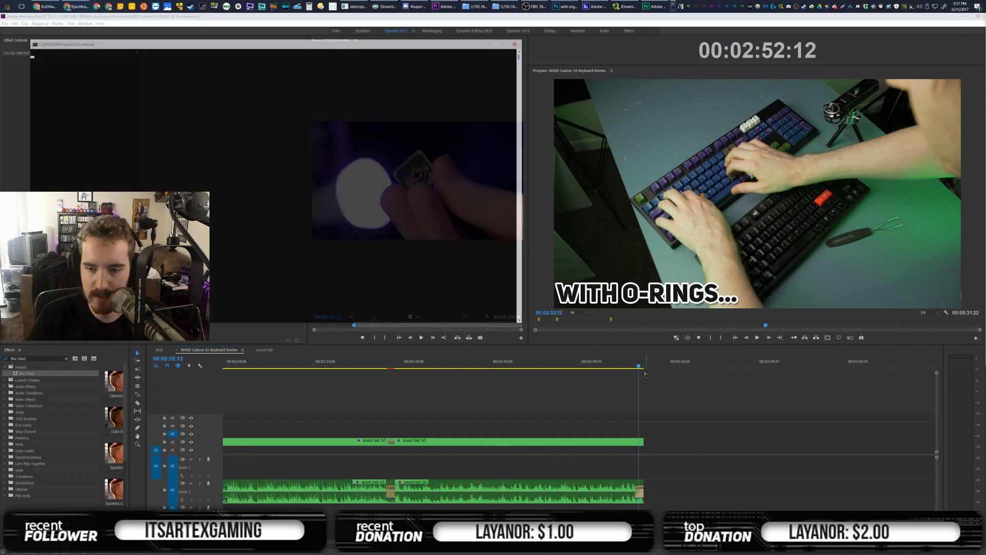
{"action": "key", "text": "ctrl+v"}
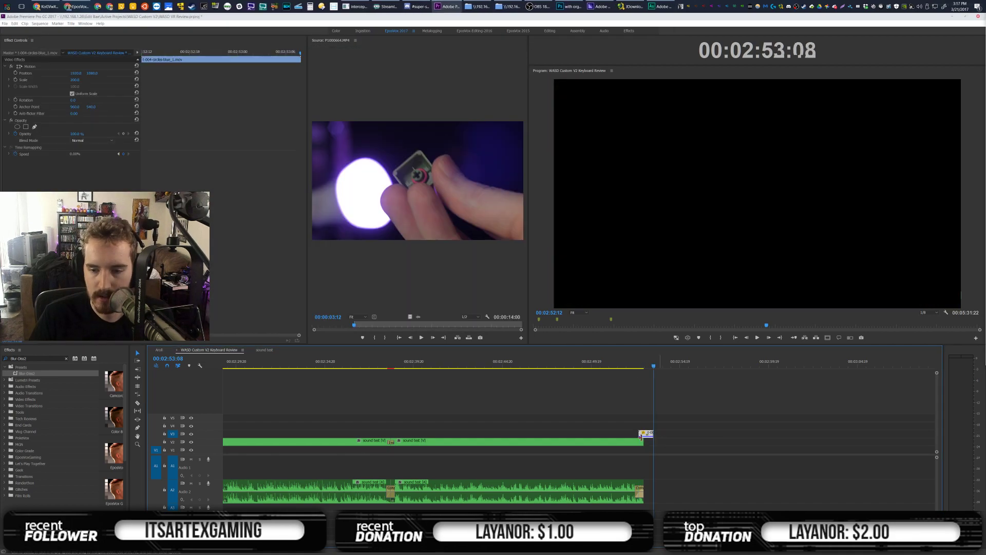
{"action": "left_click_drag", "start_coordinate": [647, 435], "coordinate": [638, 425]}
{"action": "left_click", "coordinate": [655, 467]}
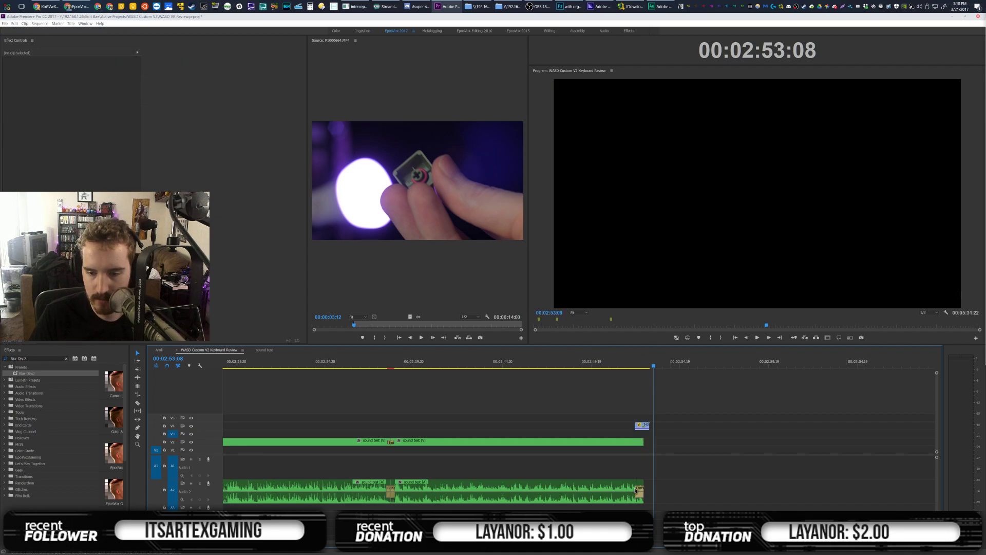
{"action": "left_click_drag", "start_coordinate": [636, 488], "coordinate": [633, 490]}
{"action": "left_click_drag", "start_coordinate": [645, 427], "coordinate": [649, 427]}
{"action": "left_click_drag", "start_coordinate": [632, 489], "coordinate": [635, 490]}
Move the remaining talking-head clip up against the end of the sound test and trim its end
{"action": "scroll", "coordinate": [643, 484], "scroll_direction": "down", "scroll_amount": 3}
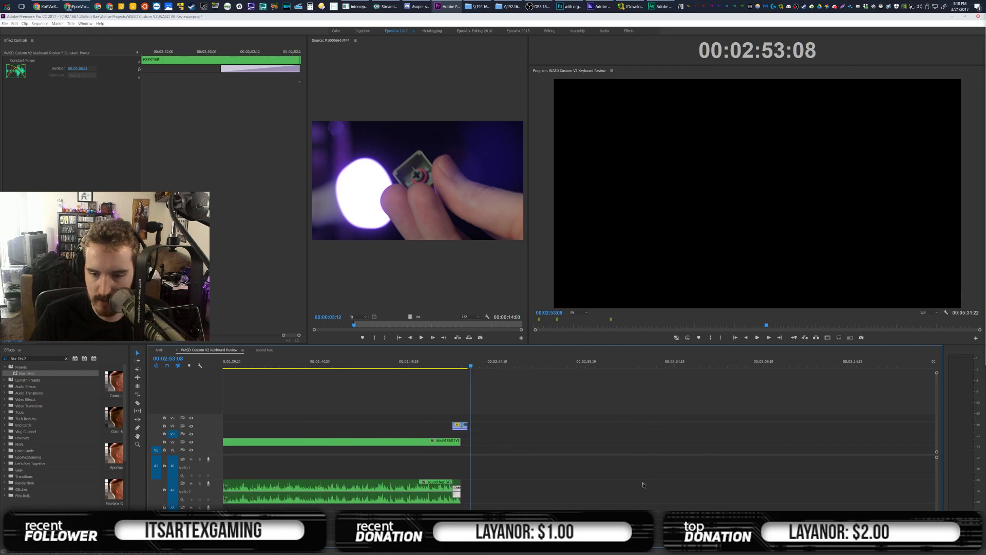
{"action": "key", "text": "backslash"}
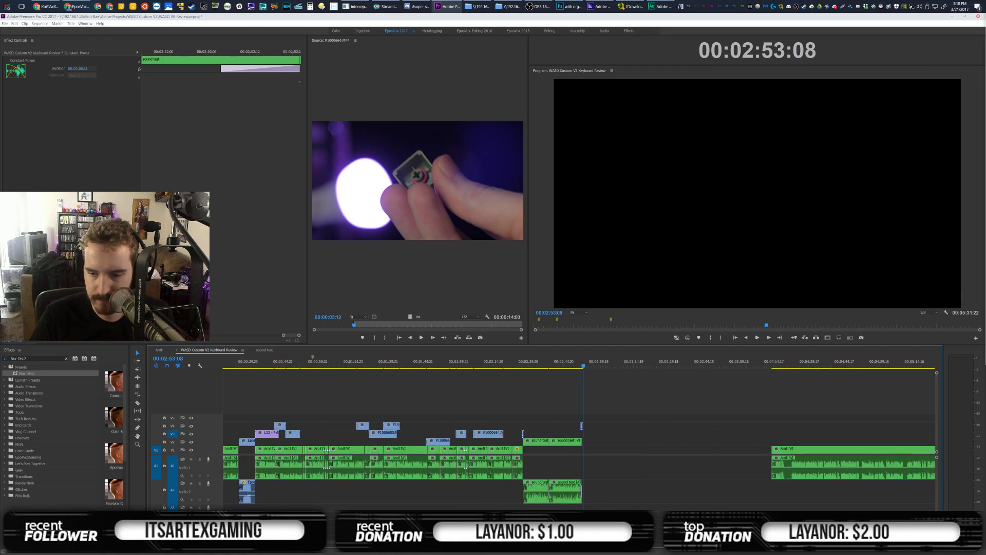
{"action": "left_click_drag", "start_coordinate": [785, 451], "coordinate": [596, 452]}
{"action": "left_click", "coordinate": [617, 424]}
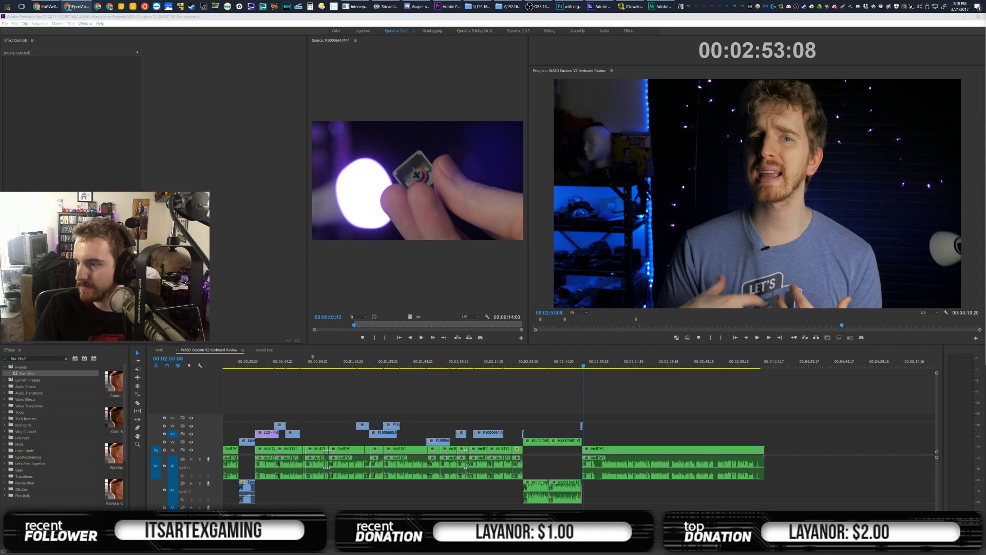
{"action": "left_click", "coordinate": [653, 499]}
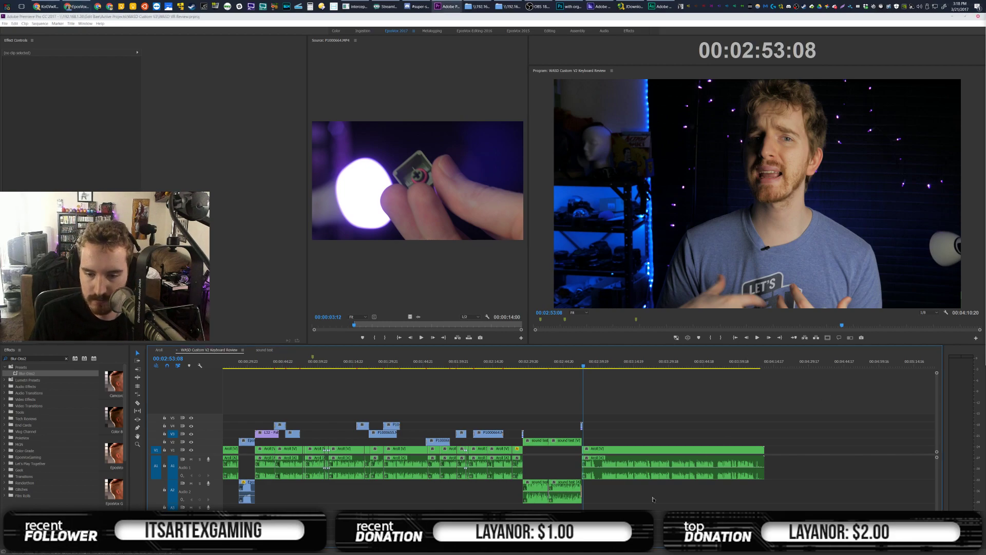
{"action": "left_click_drag", "start_coordinate": [774, 543], "coordinate": [610, 543]}
{"action": "scroll", "coordinate": [668, 415], "scroll_direction": "down", "scroll_amount": 3}
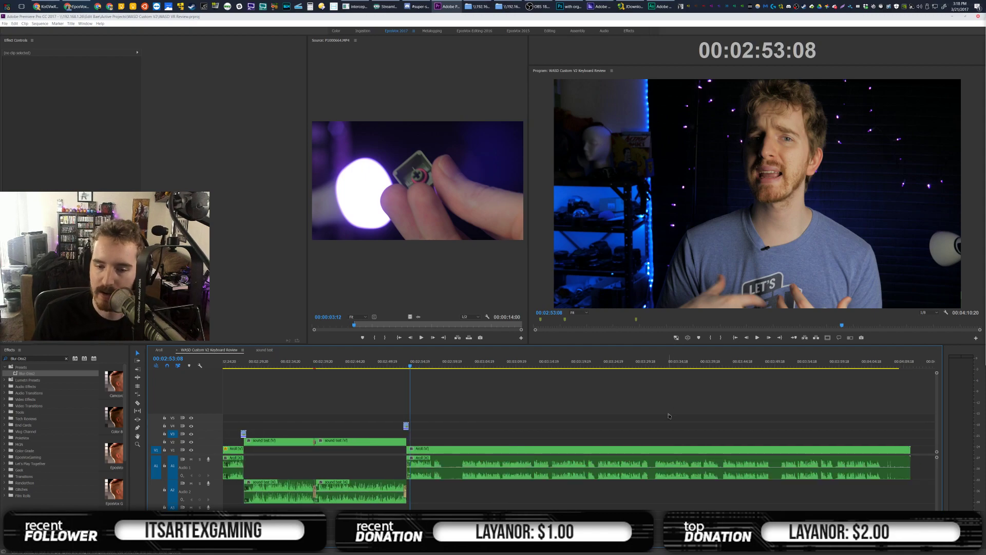
{"action": "left_click_drag", "start_coordinate": [912, 449], "coordinate": [882, 455]}
Cut the silent pause after about 00:02:58 out of the talking-head clip following the sound test and close the gap
{"action": "key", "text": "equal"}
{"action": "key", "text": "equal"}
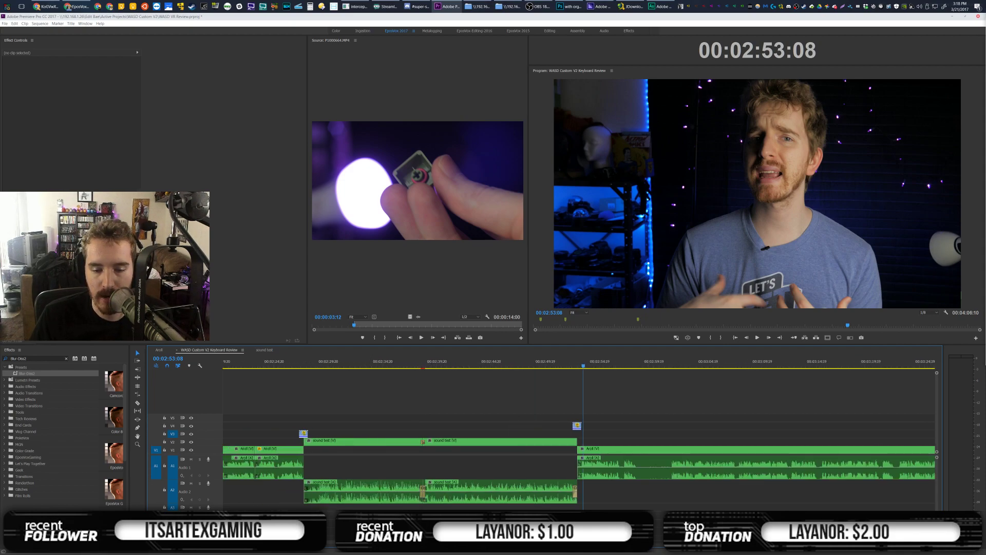
{"action": "key", "text": "equal"}
{"action": "key", "text": "equal"}
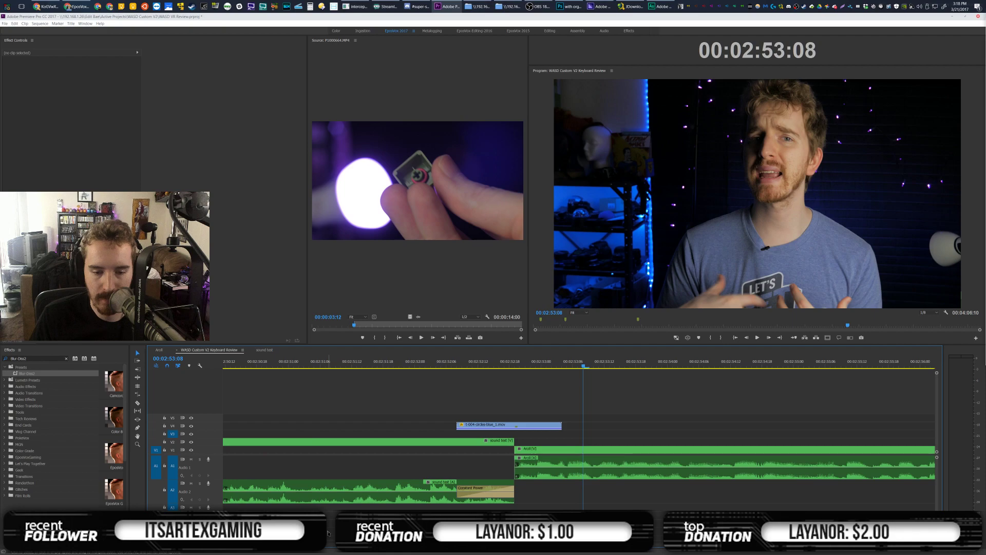
{"action": "key", "text": "minus"}
{"action": "key", "text": "space"}
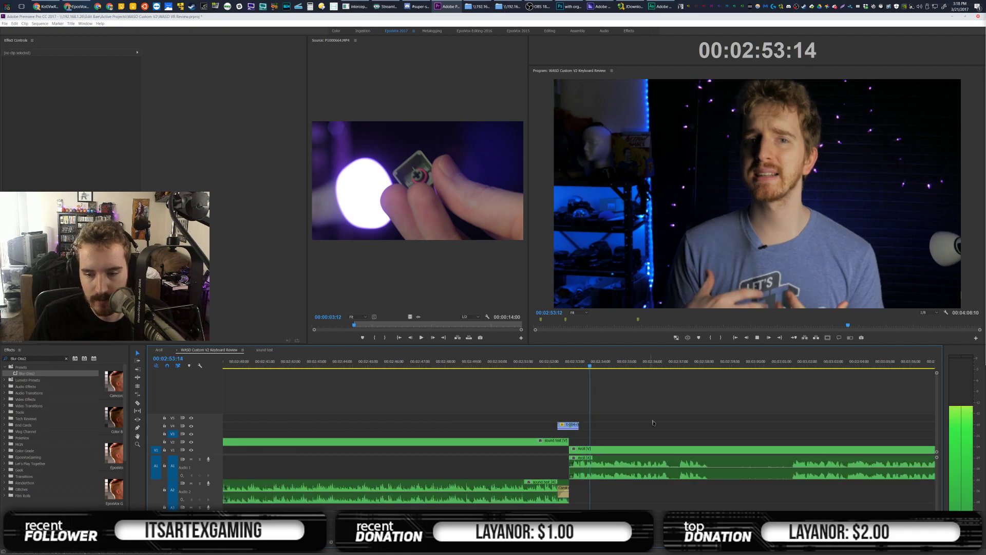
{"action": "key", "text": "minus"}
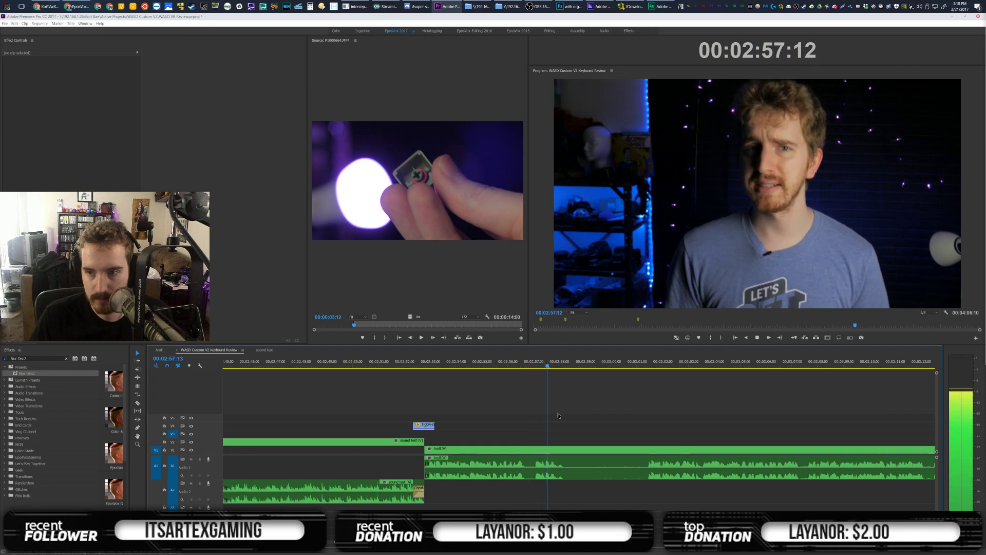
{"action": "key", "text": "space"}
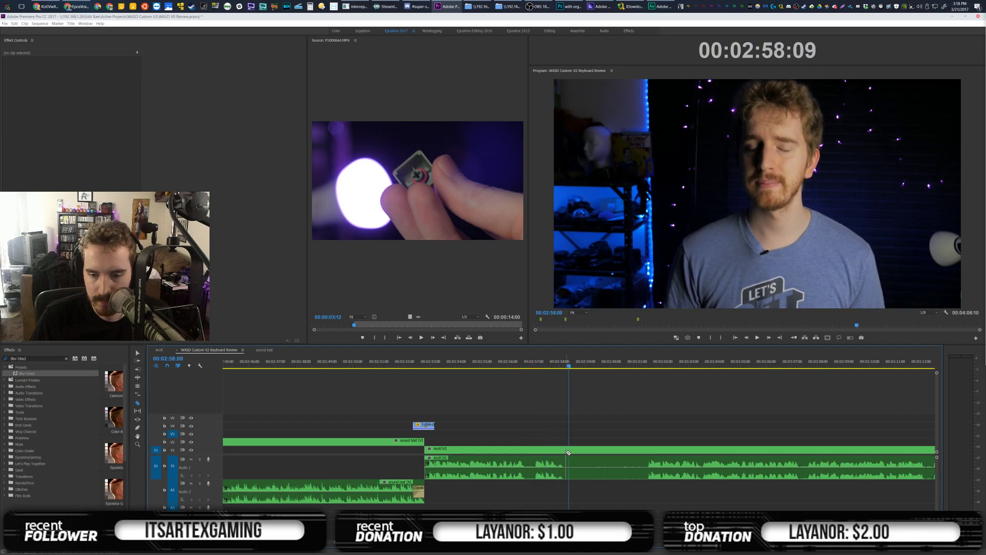
{"action": "left_click", "coordinate": [647, 457]}
{"action": "key", "text": "v"}
{"action": "left_click", "coordinate": [619, 458]}
{"action": "key", "text": "Delete"}
{"action": "left_click", "coordinate": [613, 459]}
{"action": "key", "text": "Delete"}
Mark a nine-second range ending at 00:00:13:22 in the keyboard flip-out foot clip and place its video on V3 at 00:02:57:18
{"action": "left_click", "coordinate": [426, 364]}
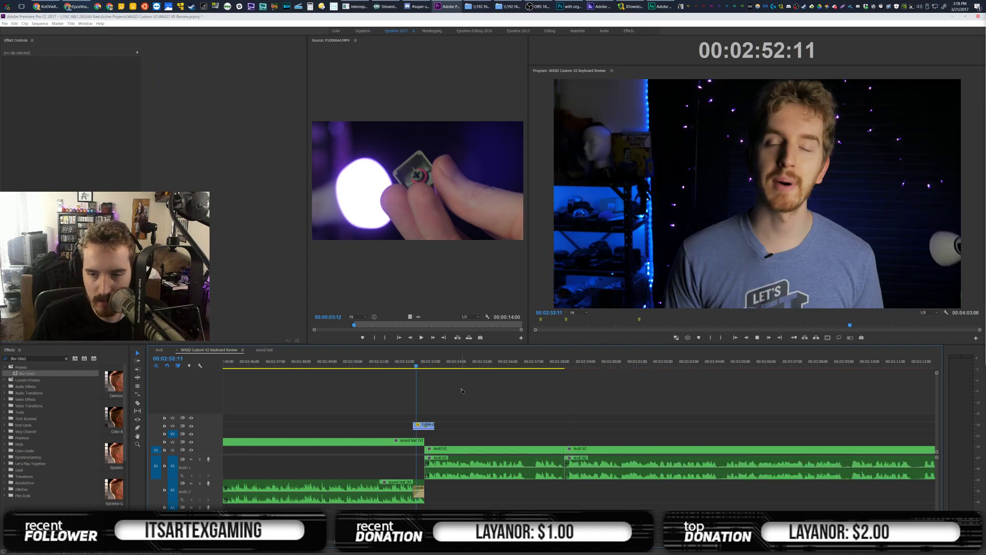
{"action": "key", "text": "space"}
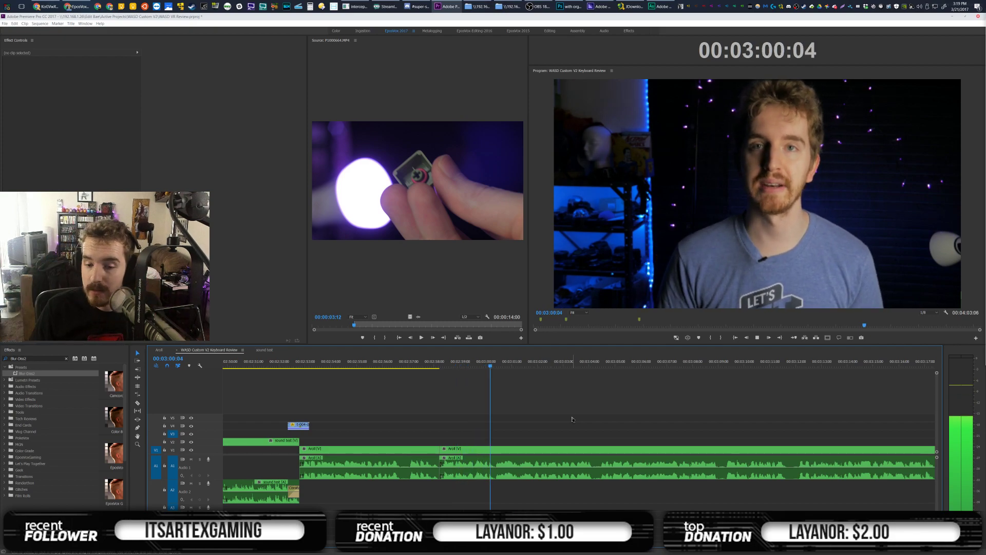
{"action": "left_click", "coordinate": [428, 362]}
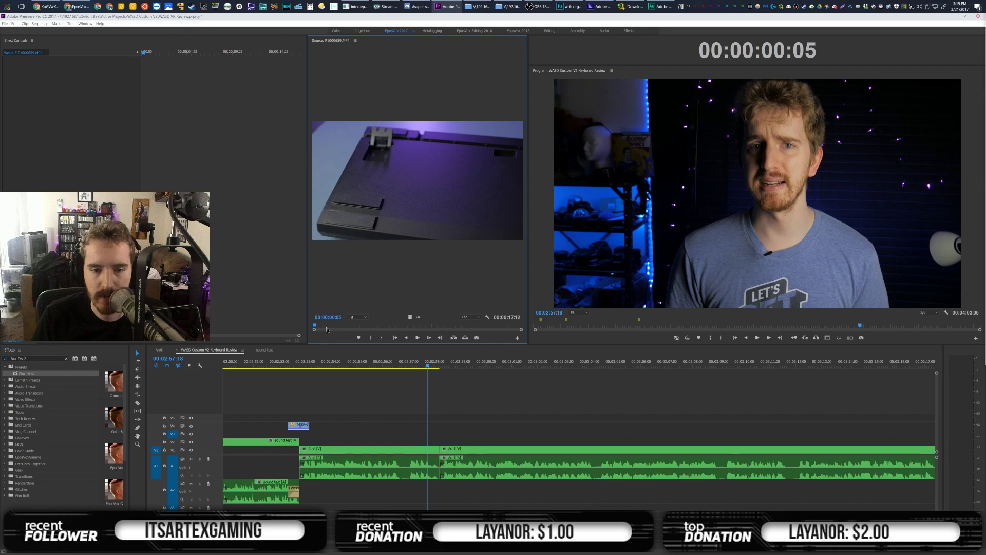
{"action": "left_click_drag", "start_coordinate": [327, 328], "coordinate": [479, 328]}
{"action": "key", "text": "i"}
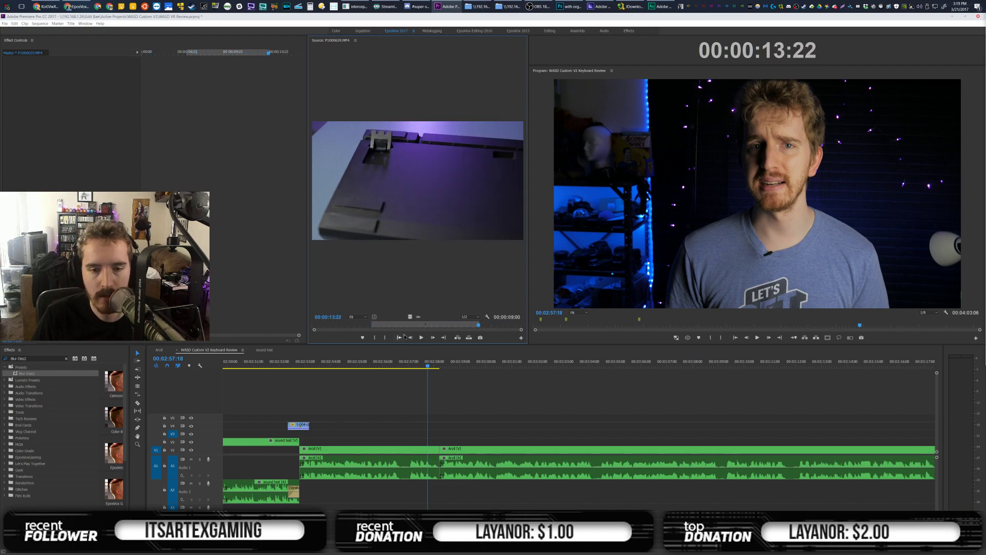
{"action": "left_click_drag", "start_coordinate": [411, 317], "coordinate": [431, 434]}
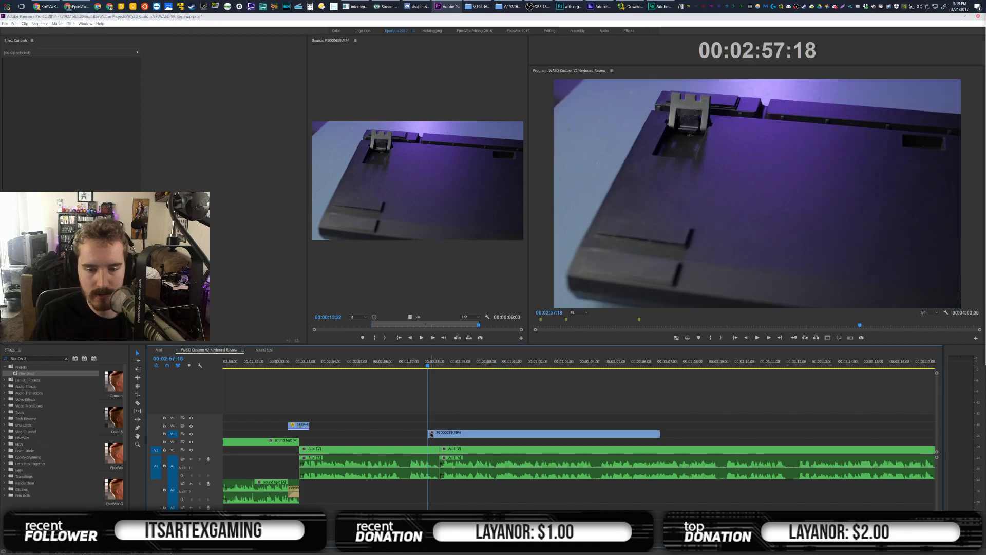
Apply the Impact Flash preset to the start of the flip-out foot clip and play the clip through to 00:03:06:11
{"action": "key", "text": "F1"}
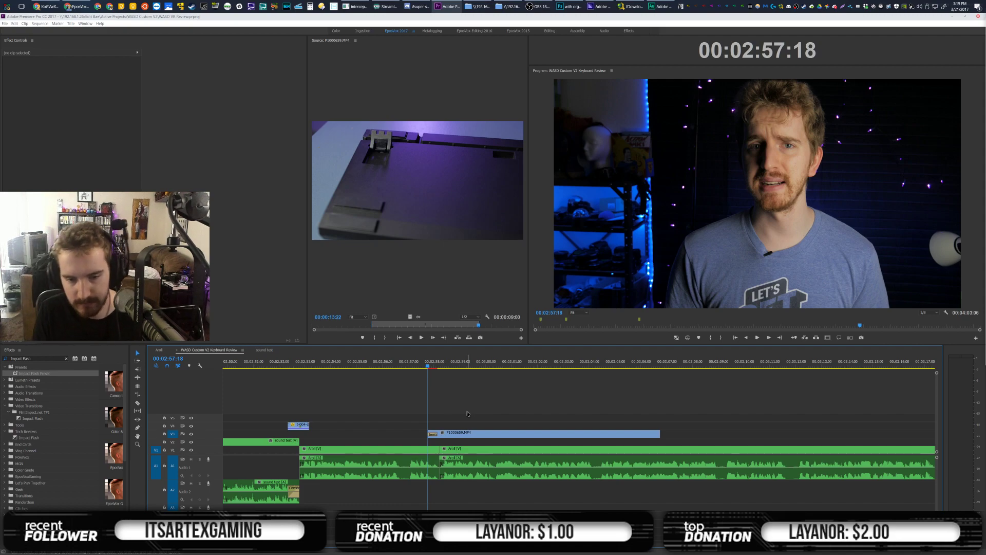
{"action": "key", "text": "space"}
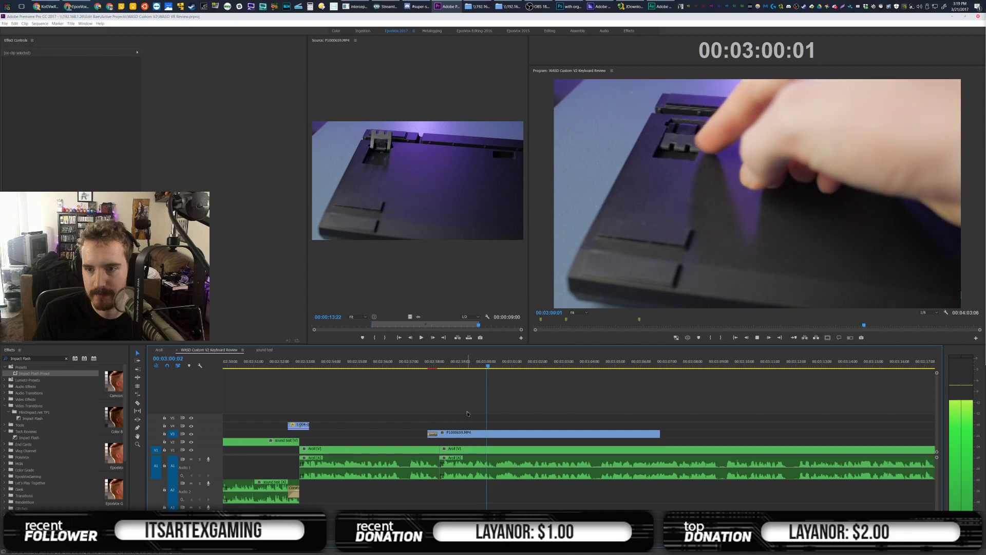
{"action": "key", "text": "space"}
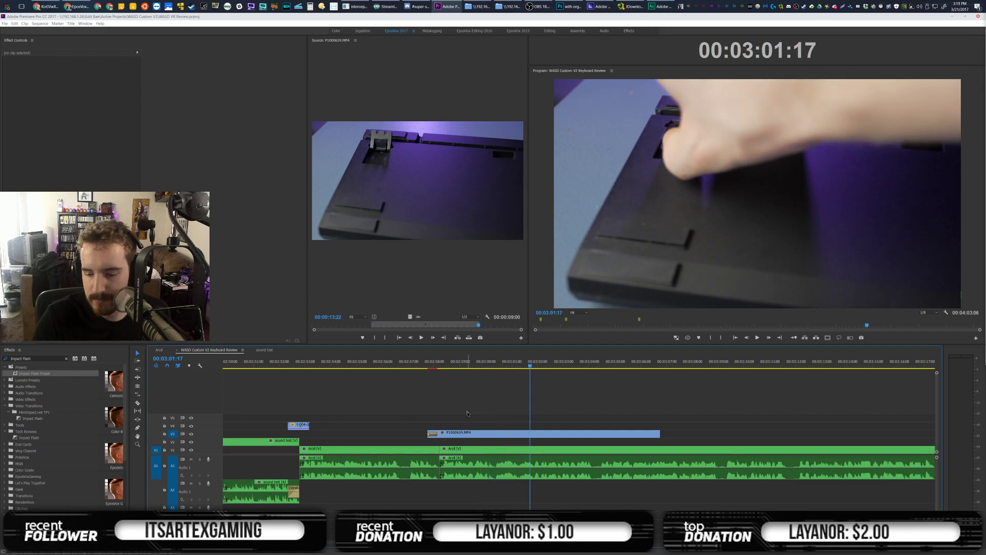
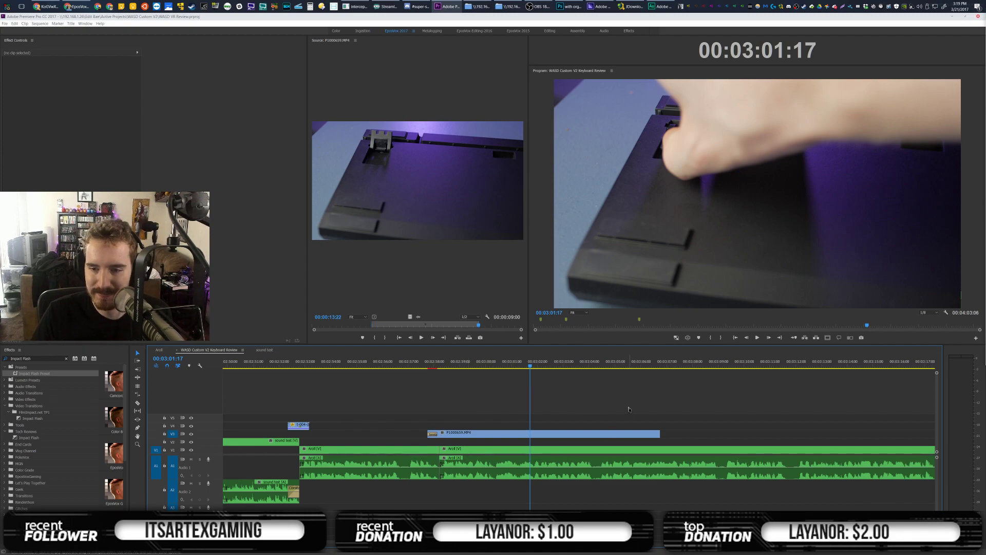
{"action": "key", "text": "space"}
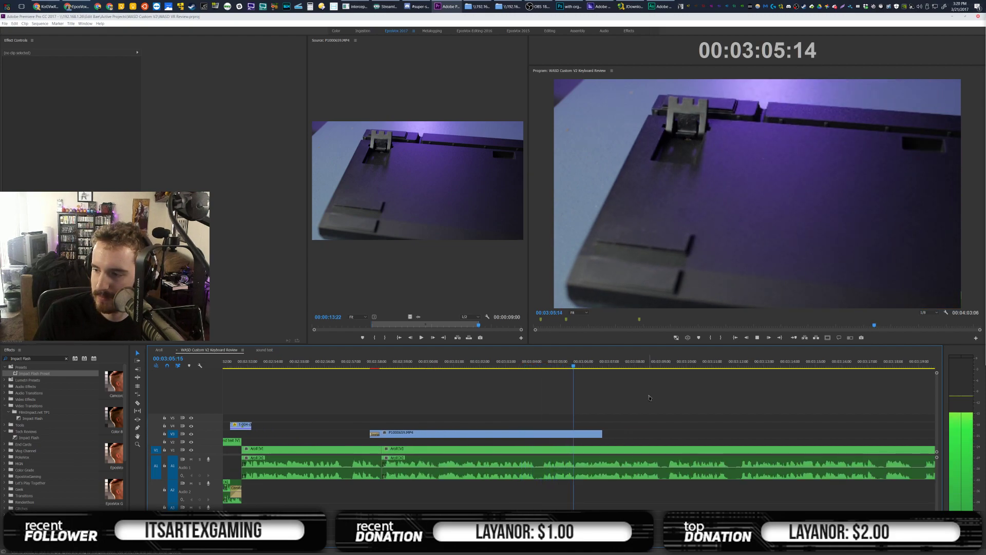
{"action": "key", "text": "space"}
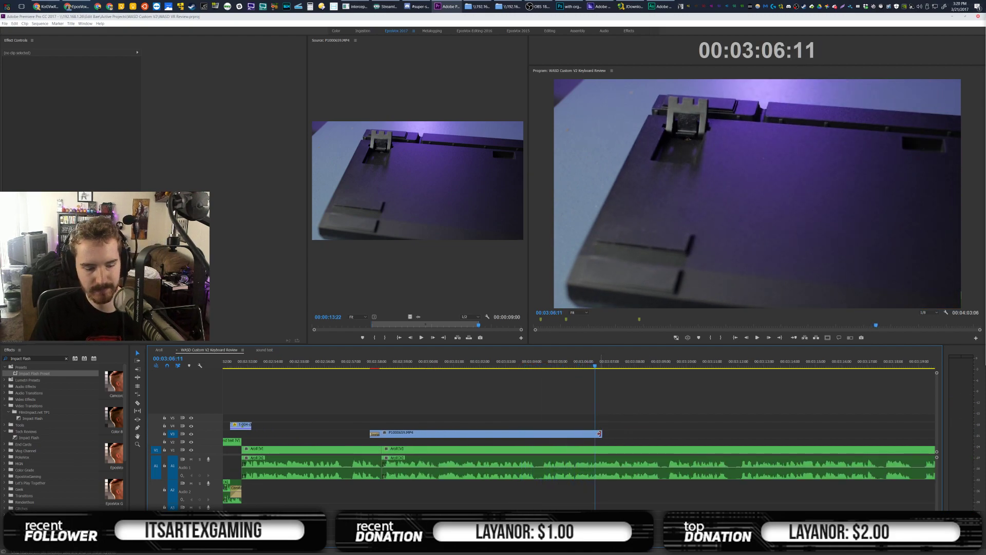
Apply the Impact Blur Dissolve preset to the end of the flip-out foot clip and play on to 00:03:16:07
{"action": "key", "text": "shift+f"}
{"action": "type", "text": "Blur-Diss2"}
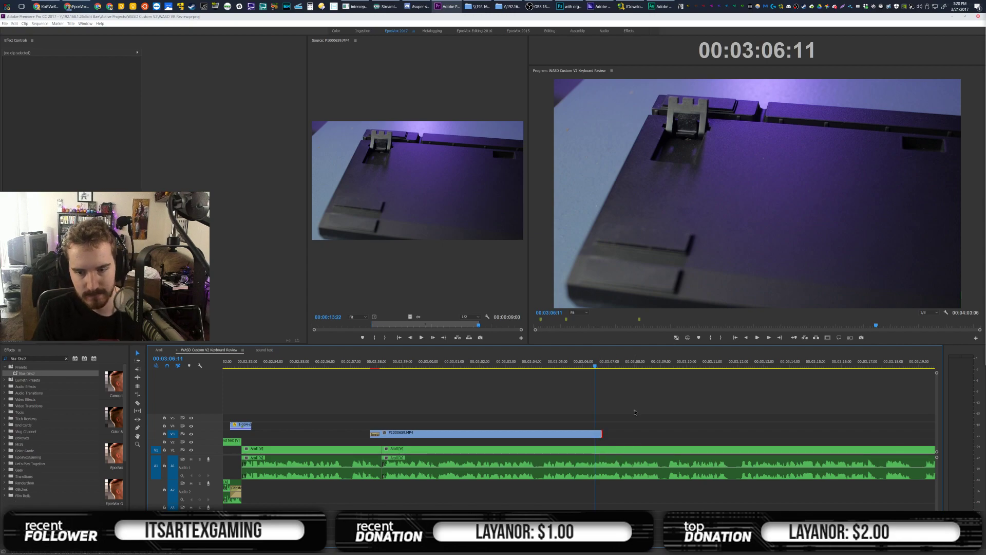
{"action": "left_click_drag", "start_coordinate": [605, 436], "coordinate": [603, 434]}
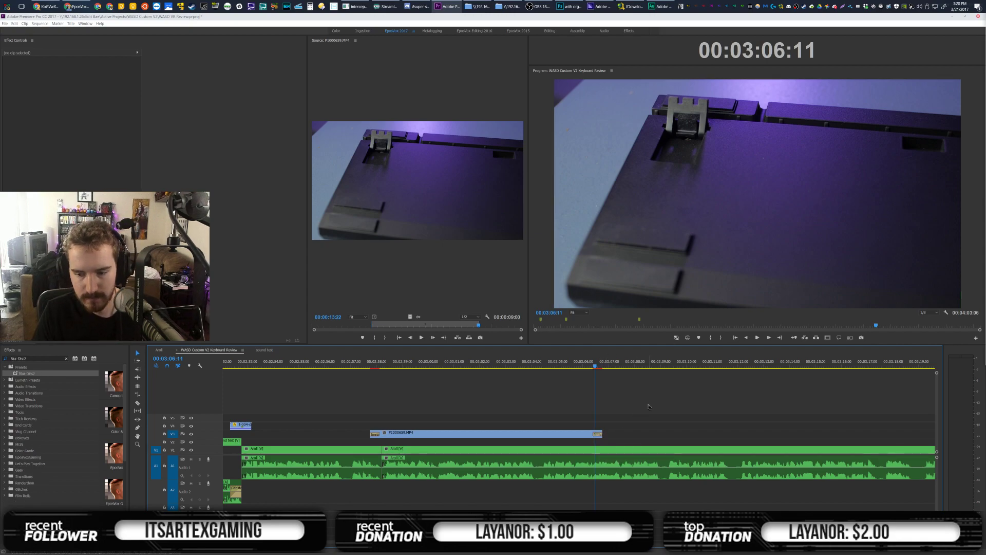
{"action": "key", "text": "space"}
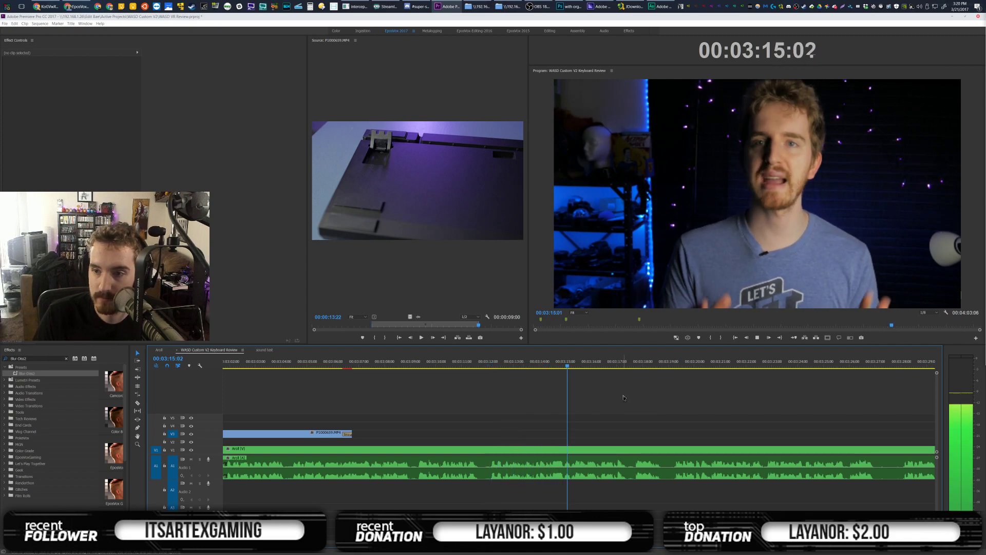
{"action": "key", "text": "space"}
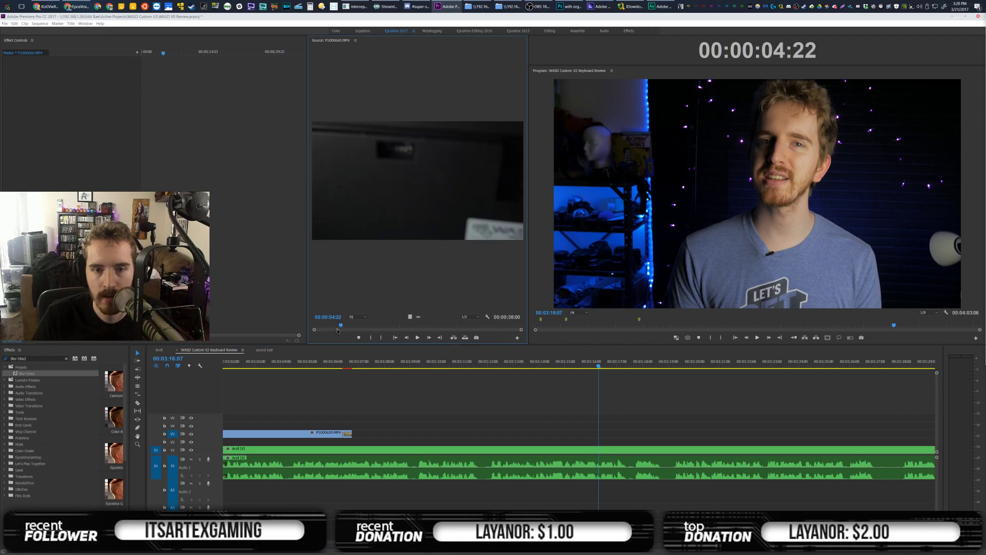
Mark an in point at 00:00:13:21 in the clip of the keyboard's underside switches and place its video on V3 near 00:03:11
{"action": "left_click_drag", "start_coordinate": [344, 328], "coordinate": [393, 329]}
{"action": "key", "text": "i"}
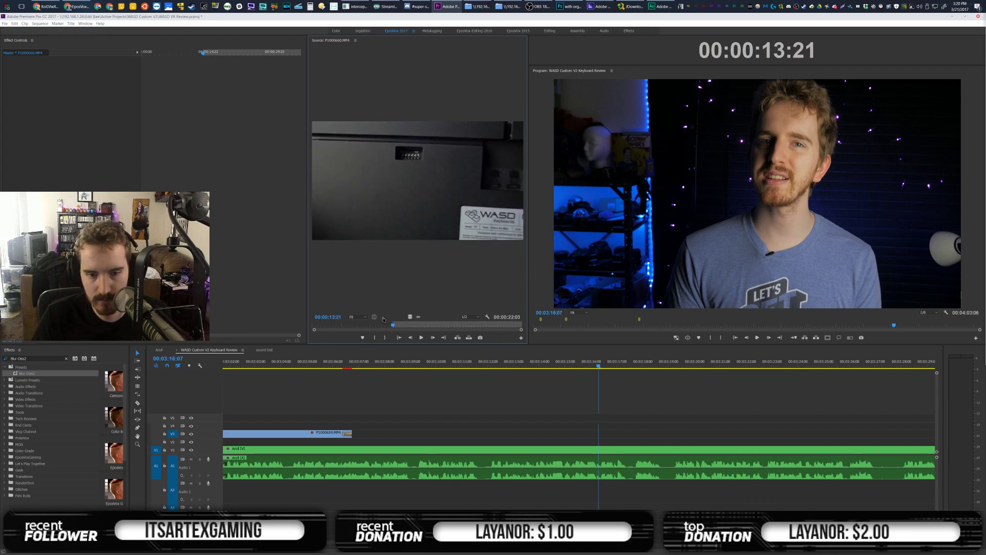
{"action": "left_click", "coordinate": [432, 362]}
{"action": "key", "text": "space"}
{"action": "key", "text": "space"}
{"action": "left_click_drag", "start_coordinate": [410, 316], "coordinate": [477, 434]}
Replace the blur dissolve at the start of the underside switches clip with the Impact Flash preset and play from 00:03:10:17
{"action": "left_click", "coordinate": [477, 435]}
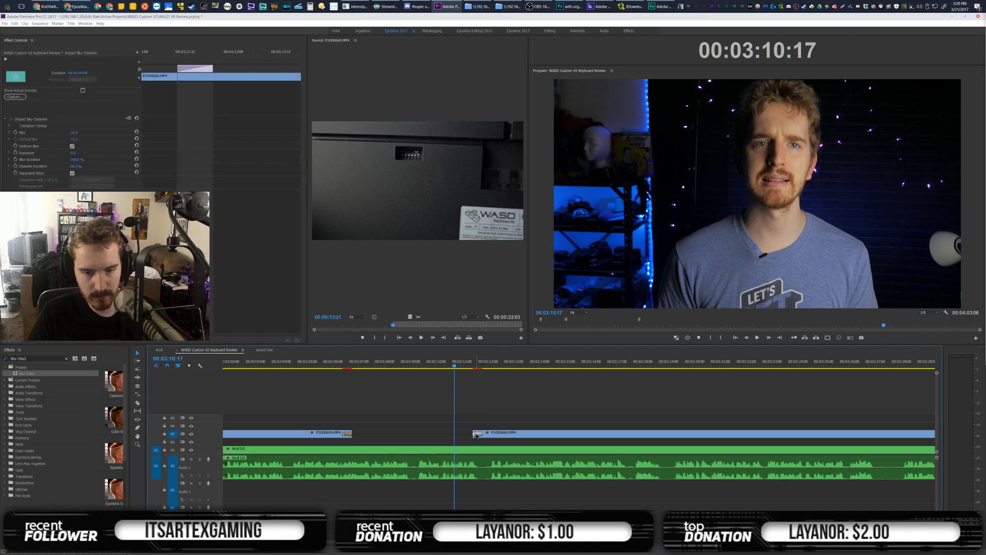
{"action": "left_click", "coordinate": [347, 434]}
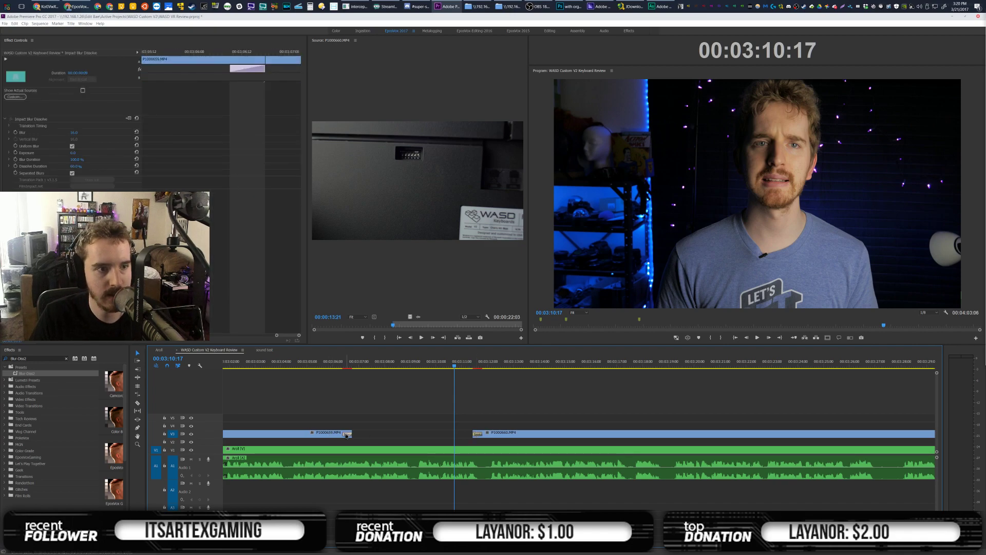
{"action": "left_click", "coordinate": [479, 434]}
{"action": "key", "text": "shift+f"}
{"action": "type", "text": "Impact Flash"}
{"action": "left_click_drag", "start_coordinate": [34, 374], "coordinate": [479, 434]}
{"action": "left_click", "coordinate": [508, 414]}
{"action": "key", "text": "space"}
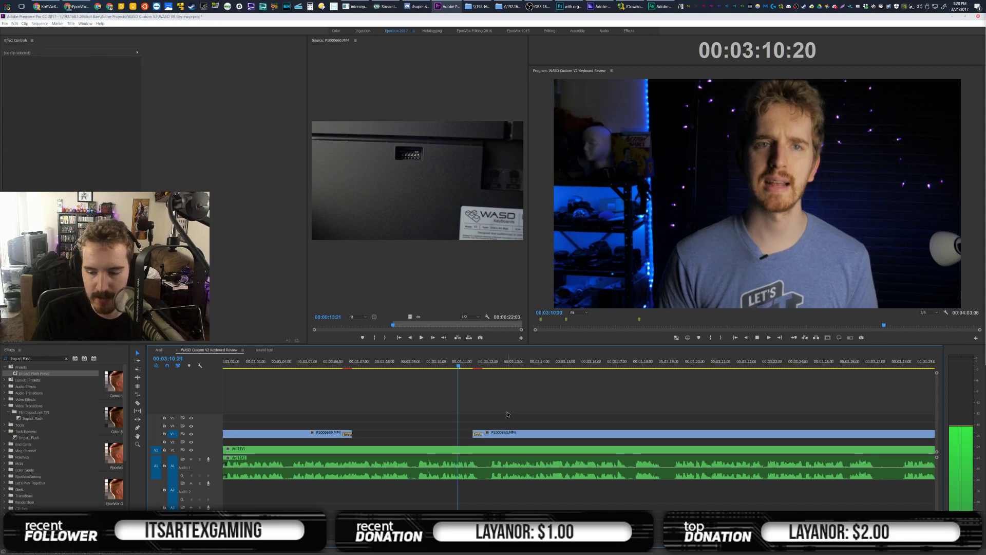
Trim the start of the underside switches clip to 00:03:18:00, move it back to about 00:03:11:15 on V3 and play it
{"action": "key", "text": "space"}
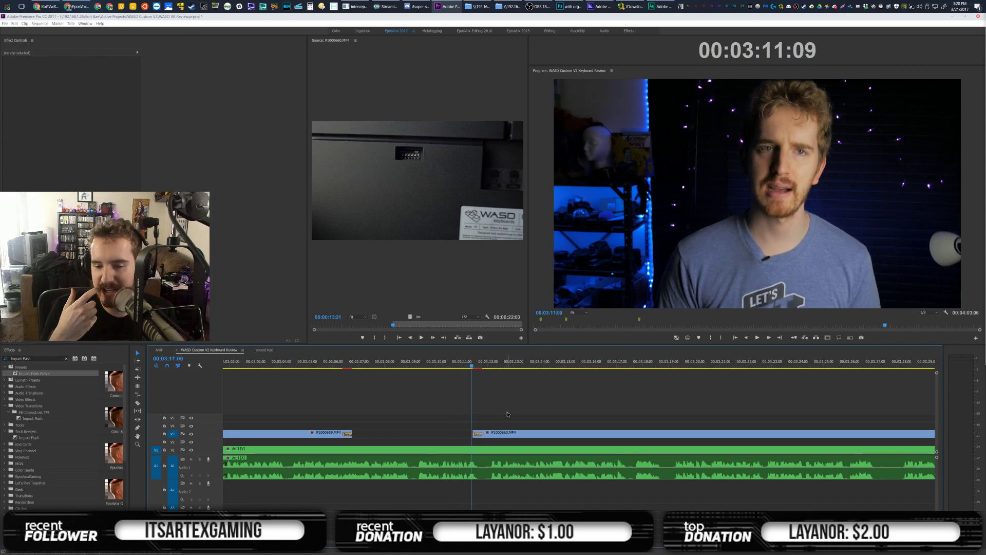
{"action": "key", "text": "space"}
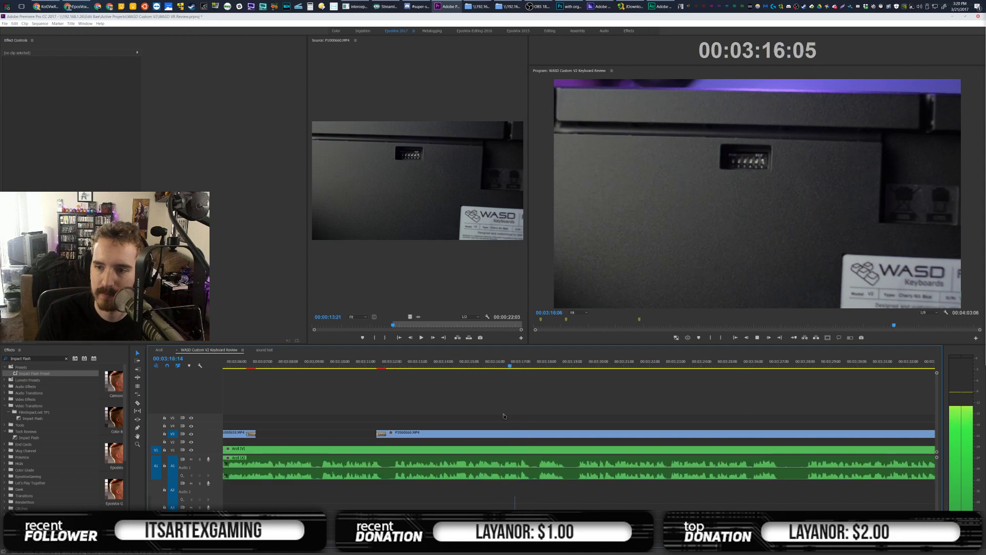
{"action": "key", "text": "space"}
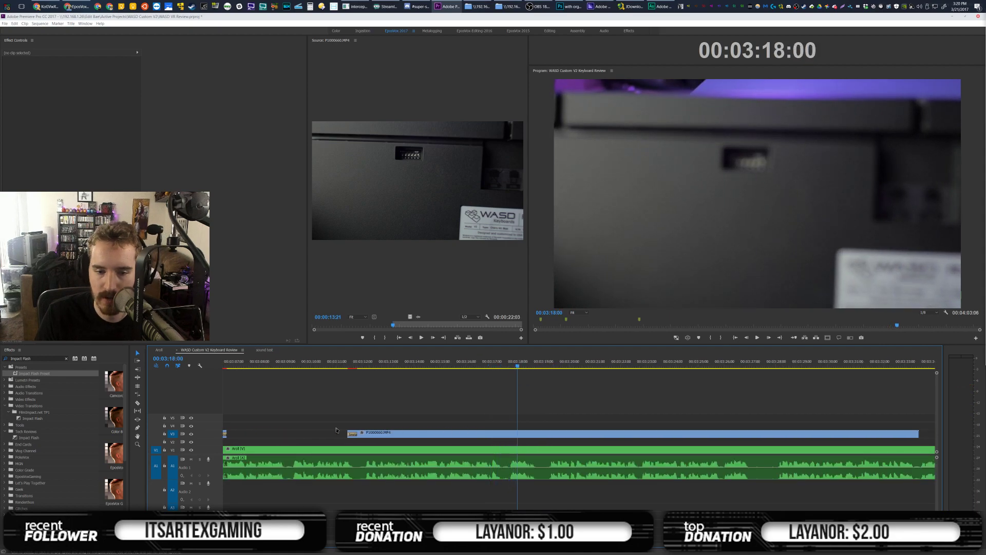
{"action": "mouse_move", "coordinate": [377, 435]}
{"action": "left_mouse_down"}
{"action": "mouse_move", "coordinate": [518, 435]}
{"action": "mouse_move", "coordinate": [379, 434]}
{"action": "left_mouse_up"}
{"action": "left_click", "coordinate": [543, 435]}
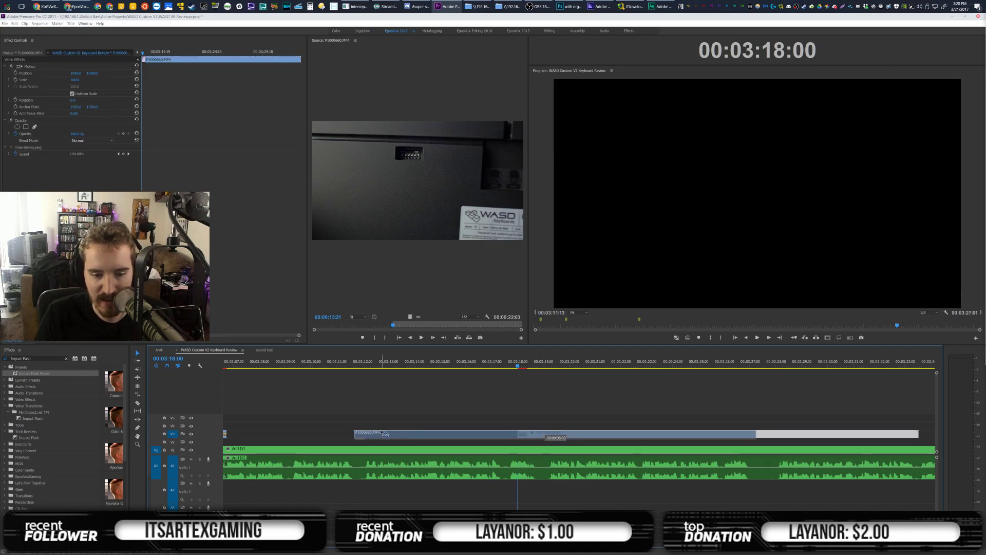
{"action": "left_click", "coordinate": [349, 368]}
{"action": "left_click", "coordinate": [368, 396]}
{"action": "key", "text": "space"}
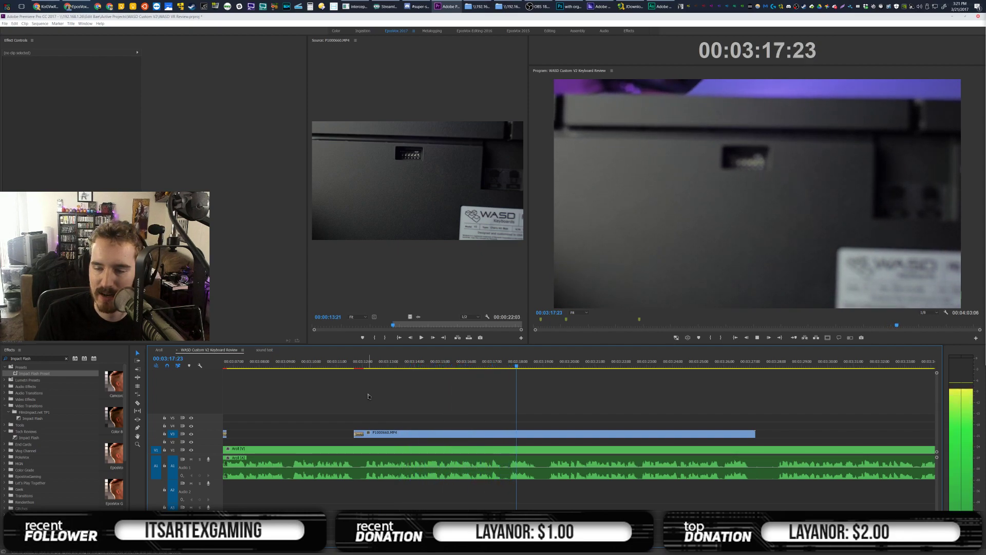
Trim more footage off the start of the underside switches clip, shift it back to about 00:03:11:20 and replay the section
{"action": "key", "text": "space"}
{"action": "left_click_drag", "start_coordinate": [355, 434], "coordinate": [378, 433]}
{"action": "left_click", "coordinate": [352, 361]}
{"action": "left_click", "coordinate": [382, 386]}
{"action": "key", "text": "space"}
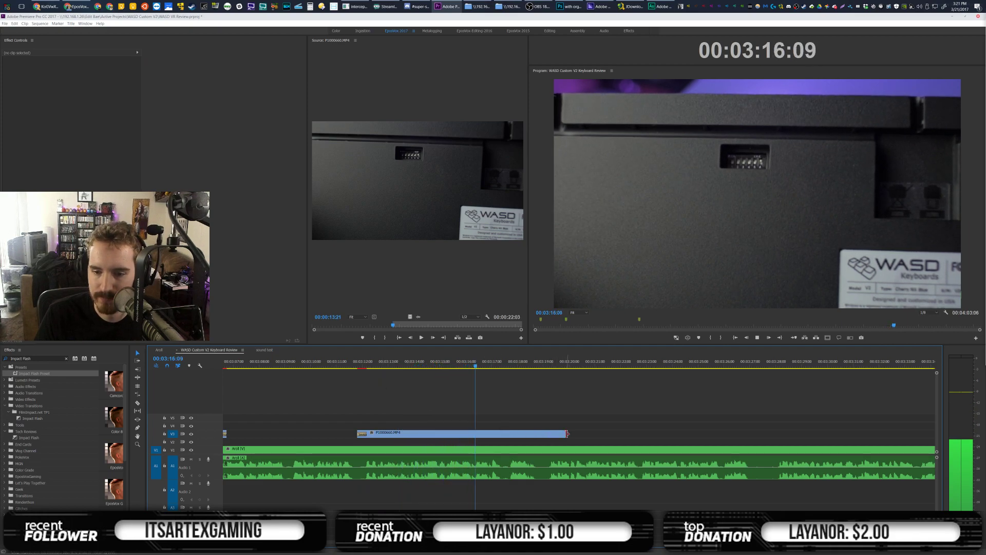
Shorten the end of the underside switches clip to about 00:03:19:03, add the default transition there and play on
{"action": "left_click_drag", "start_coordinate": [567, 433], "coordinate": [547, 434]}
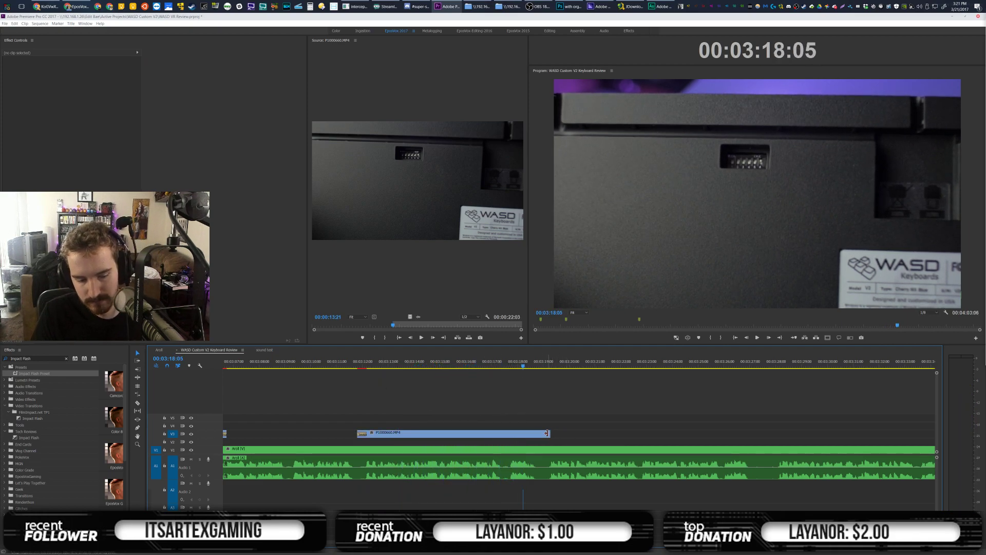
{"action": "key", "text": "ctrl+d"}
{"action": "left_click", "coordinate": [573, 417]}
{"action": "key", "text": "space"}
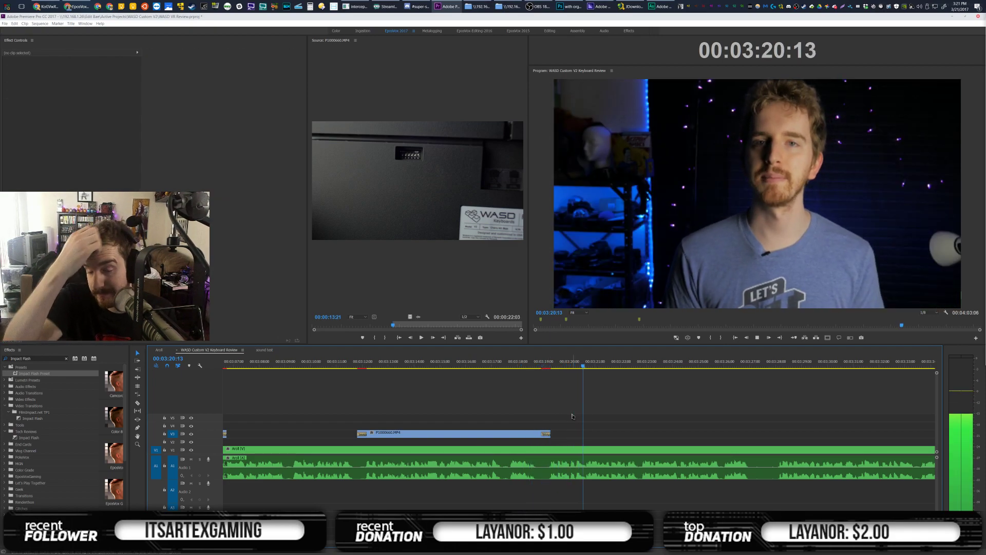
Cut the talking-head footage at about 00:03:22:18 and 00:03:28:03, delete the section in between and close the gap
{"action": "scroll", "coordinate": [578, 394], "scroll_direction": "down", "scroll_amount": 5}
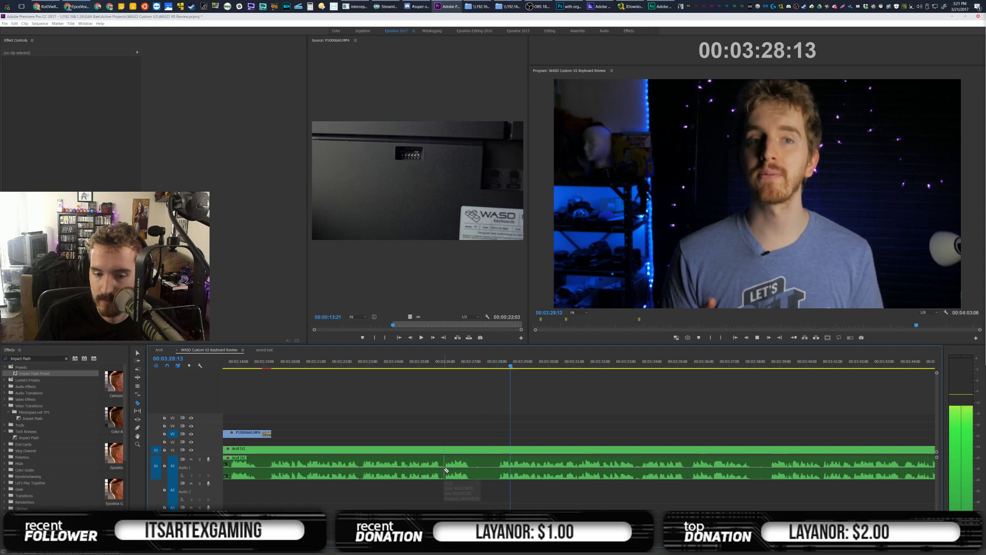
{"action": "left_click", "coordinate": [286, 361]}
{"action": "key", "text": "space"}
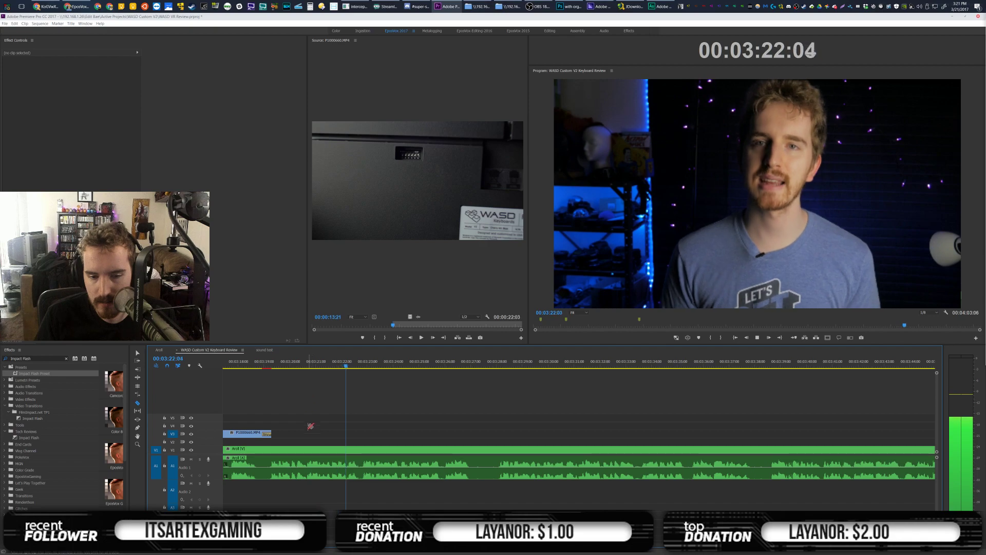
{"action": "left_click", "coordinate": [361, 467]}
{"action": "left_click", "coordinate": [501, 469]}
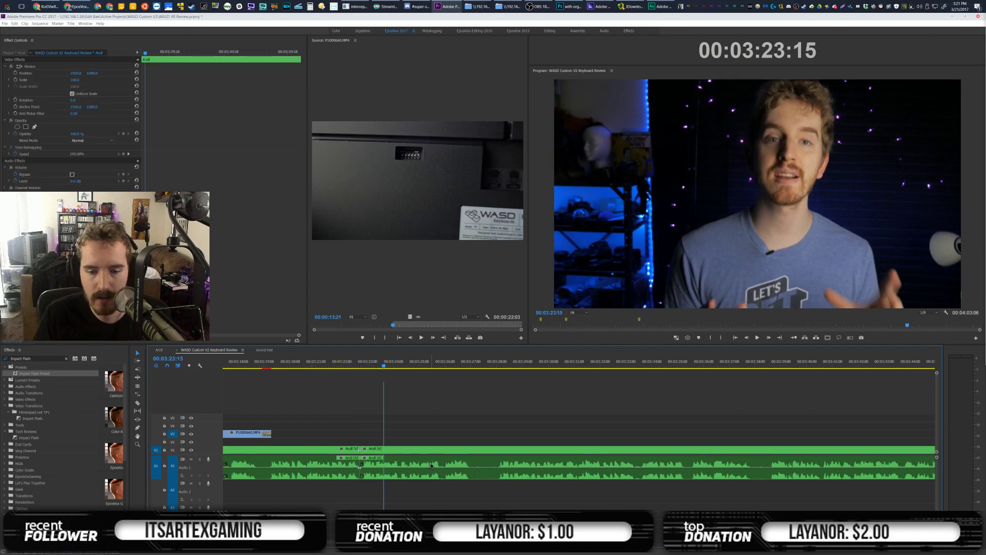
{"action": "key", "text": "v"}
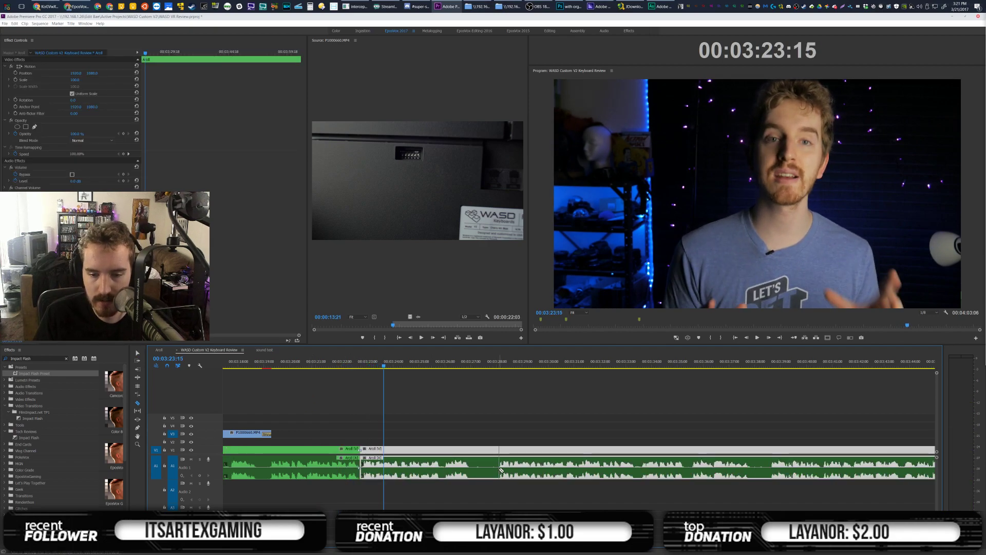
{"action": "left_click", "coordinate": [469, 468]}
{"action": "key", "text": "Delete"}
{"action": "left_click", "coordinate": [469, 470]}
{"action": "key", "text": "Delete"}
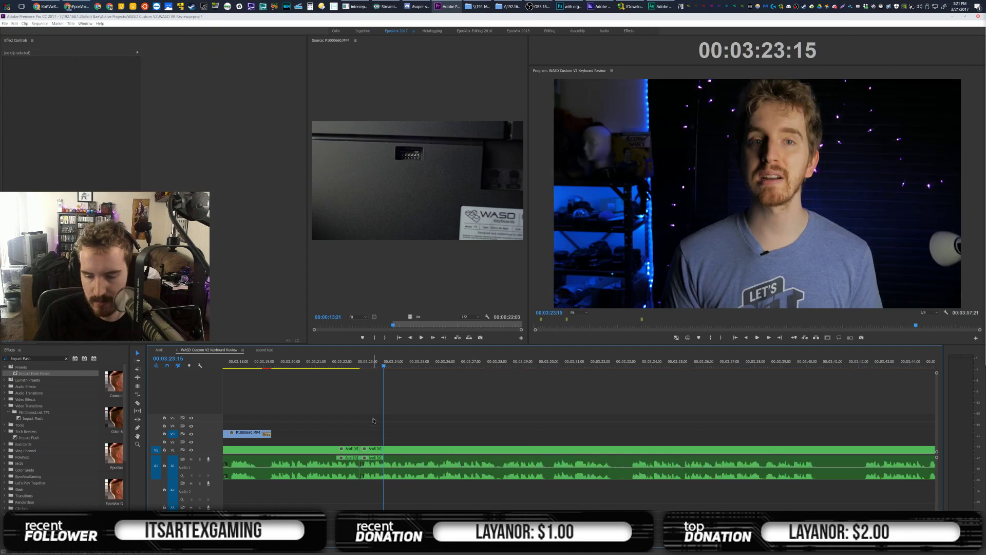
Mark an in point at 00:00:07:19 in the number pad clip, place it on V2 at 00:03:22:08 with a starting transition, and play it
{"action": "left_click", "coordinate": [351, 365]}
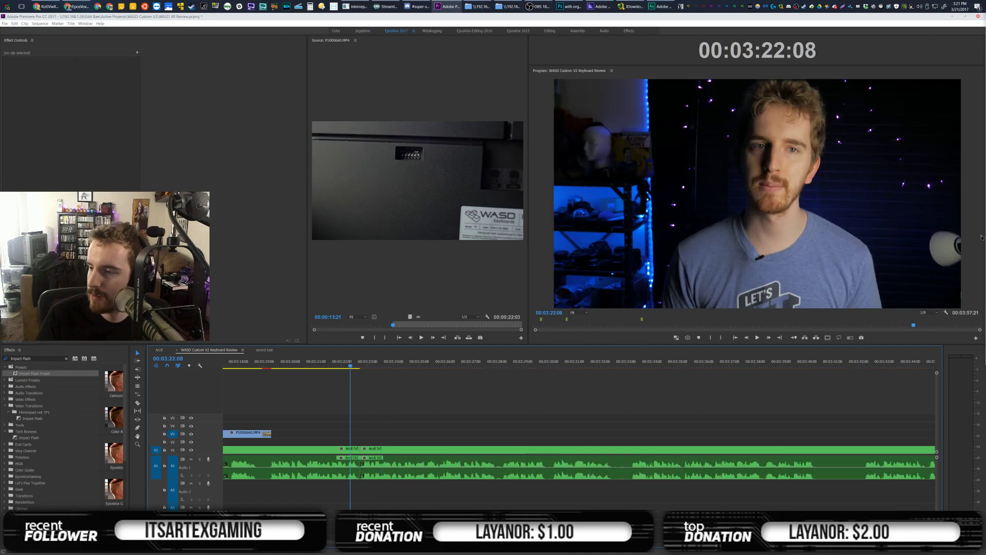
{"action": "double_click", "coordinate": [580, 286]}
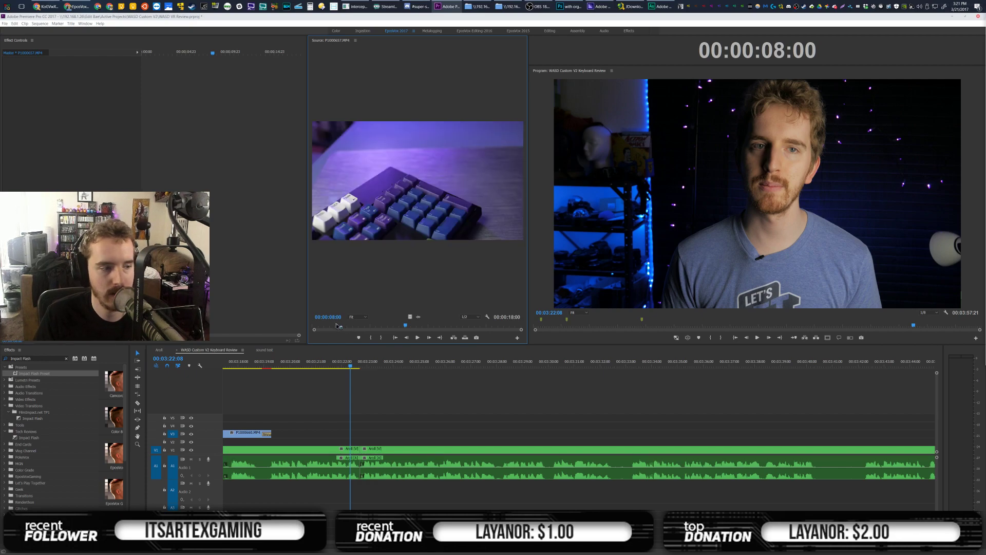
{"action": "left_click_drag", "start_coordinate": [336, 327], "coordinate": [354, 441]}
{"action": "key", "text": "i"}
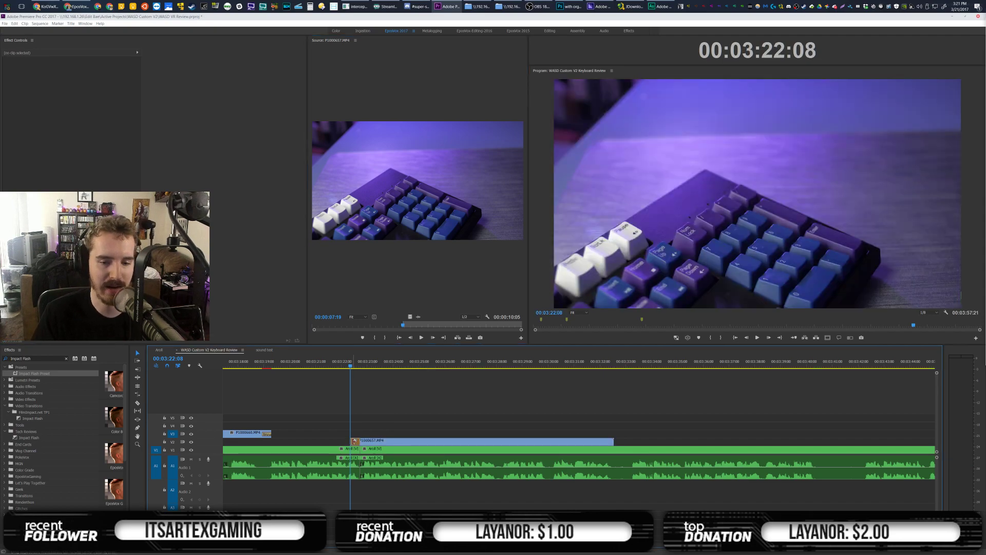
{"action": "key", "text": "space"}
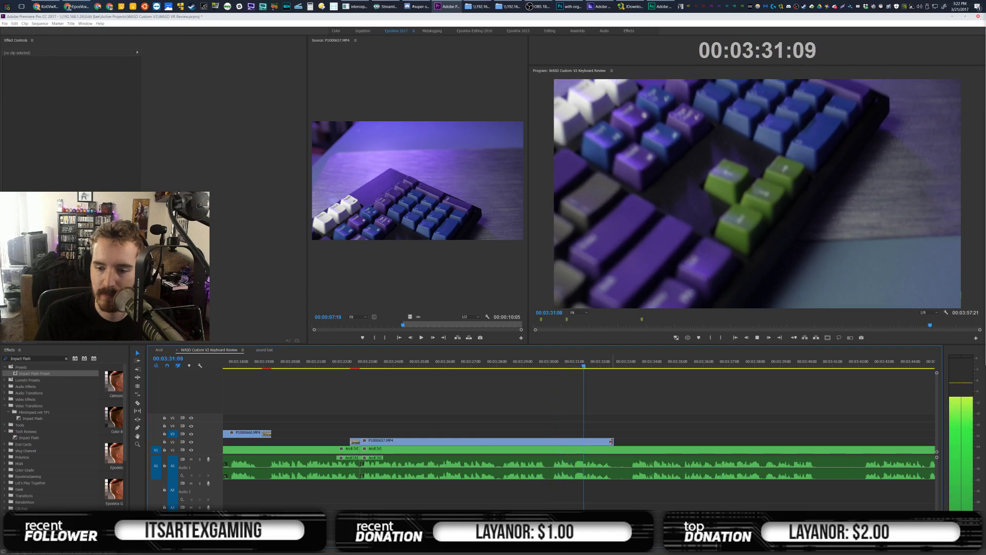
Remove the talking-head section between about 00:03:30:00 and 00:03:33:06 and move the following footage back to close most of the gap
{"action": "left_click_drag", "start_coordinate": [552, 362], "coordinate": [568, 363]}
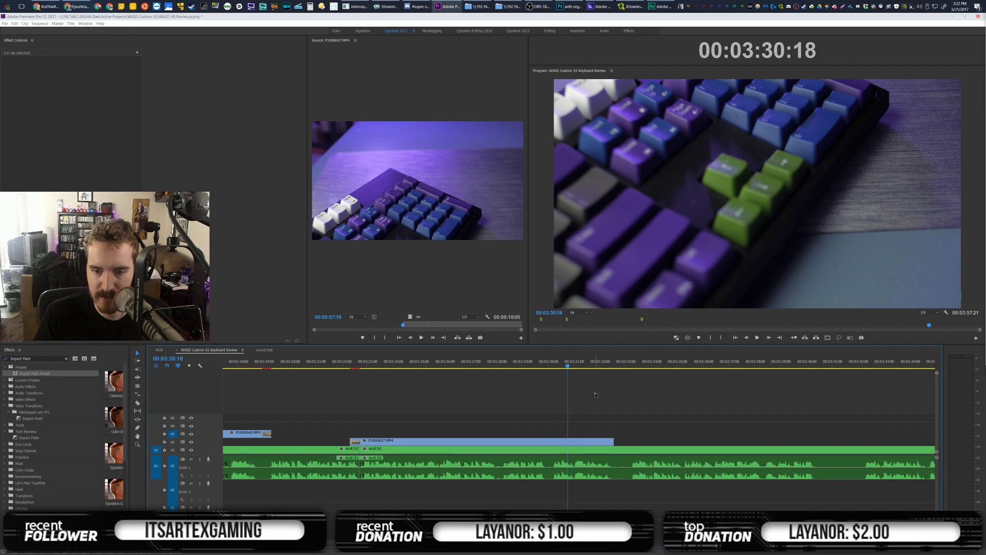
{"action": "key", "text": "space"}
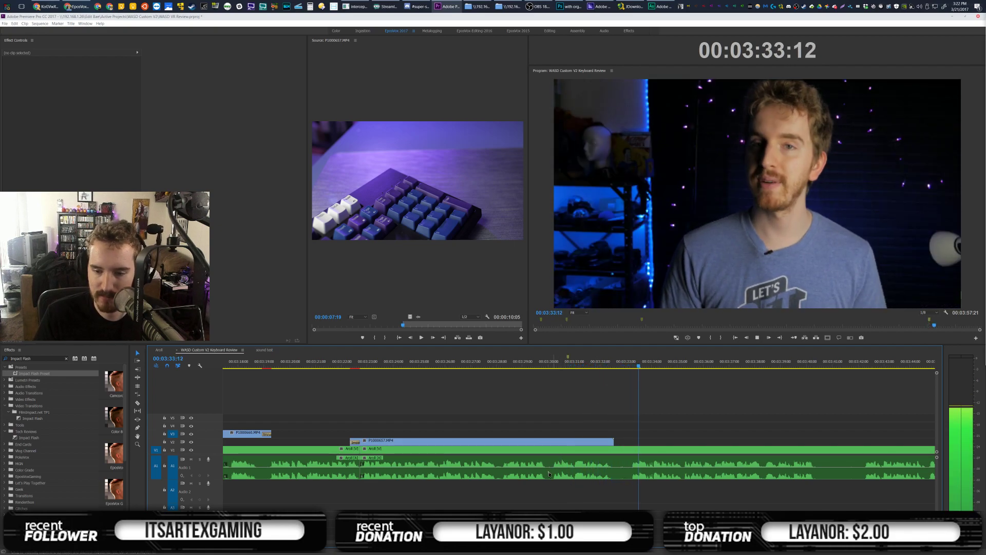
{"action": "left_click", "coordinate": [550, 471]}
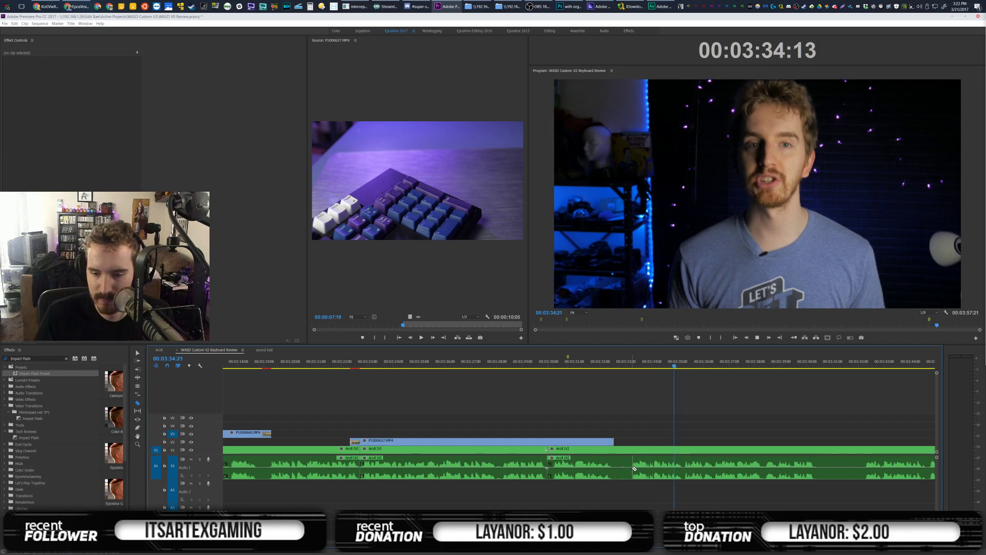
{"action": "key", "text": "v"}
{"action": "left_click", "coordinate": [619, 466]}
{"action": "key", "text": "Delete"}
{"action": "left_click_drag", "start_coordinate": [656, 454], "coordinate": [579, 454]}
{"action": "key", "text": "Up"}
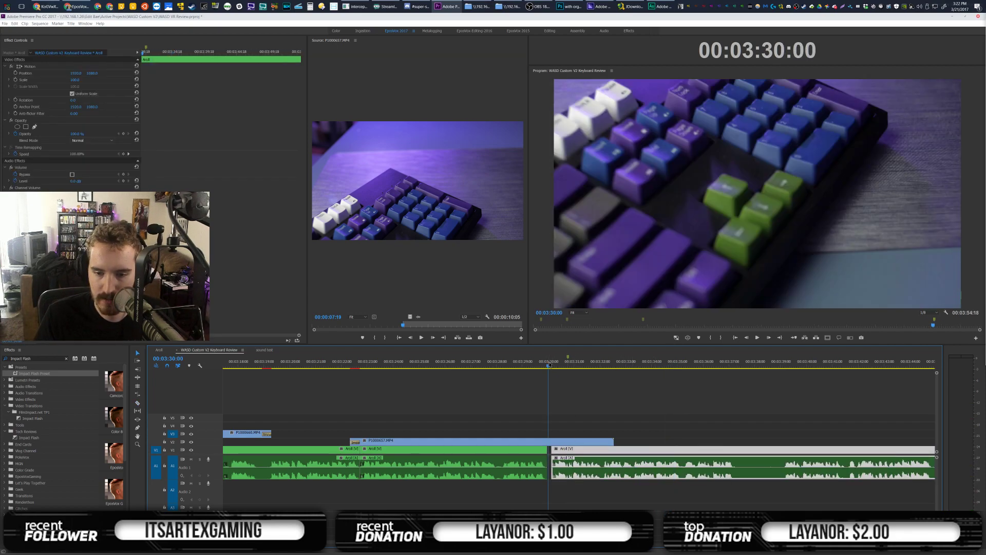
Play on from 00:03:30:00, then remove the talking-head section between about 00:03:35:04 and 00:03:39:02 and close the gap
{"action": "left_click", "coordinate": [572, 389]}
{"action": "key", "text": "space"}
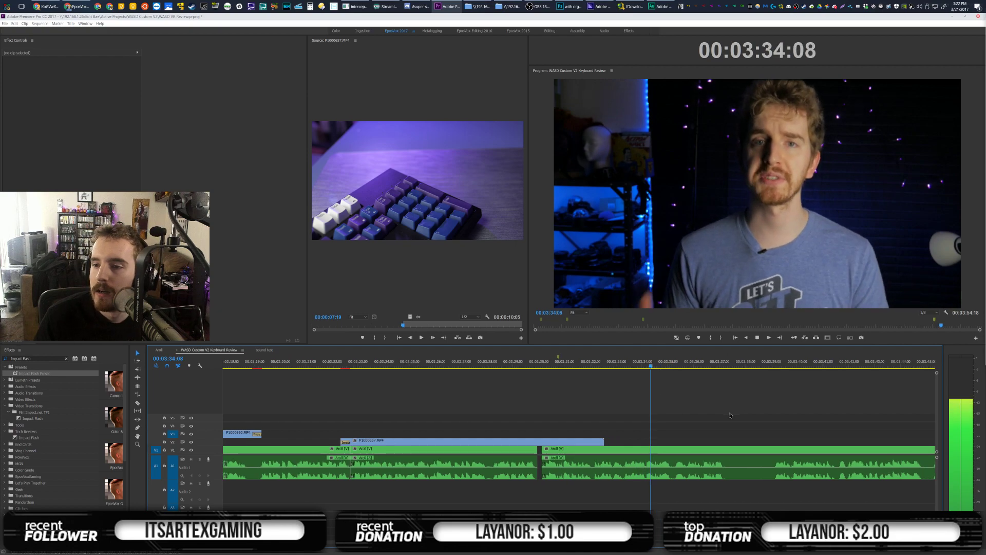
{"action": "scroll", "coordinate": [670, 430], "scroll_direction": "down", "scroll_amount": 2}
{"action": "scroll", "coordinate": [670, 430], "scroll_direction": "down", "scroll_amount": 3}
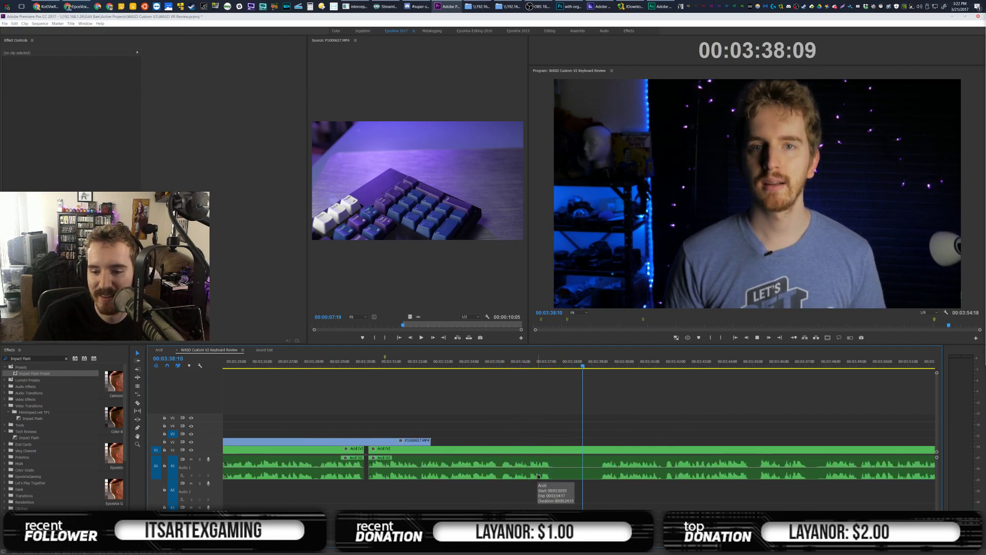
{"action": "key", "text": "c"}
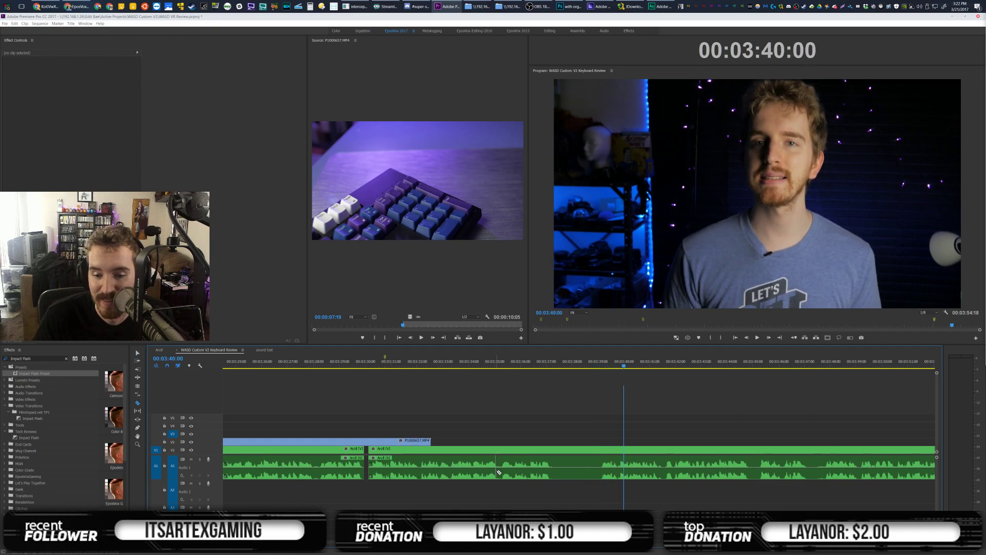
{"action": "left_click", "coordinate": [601, 471]}
{"action": "key", "text": "v"}
{"action": "left_click", "coordinate": [591, 465]}
{"action": "key", "text": "Delete"}
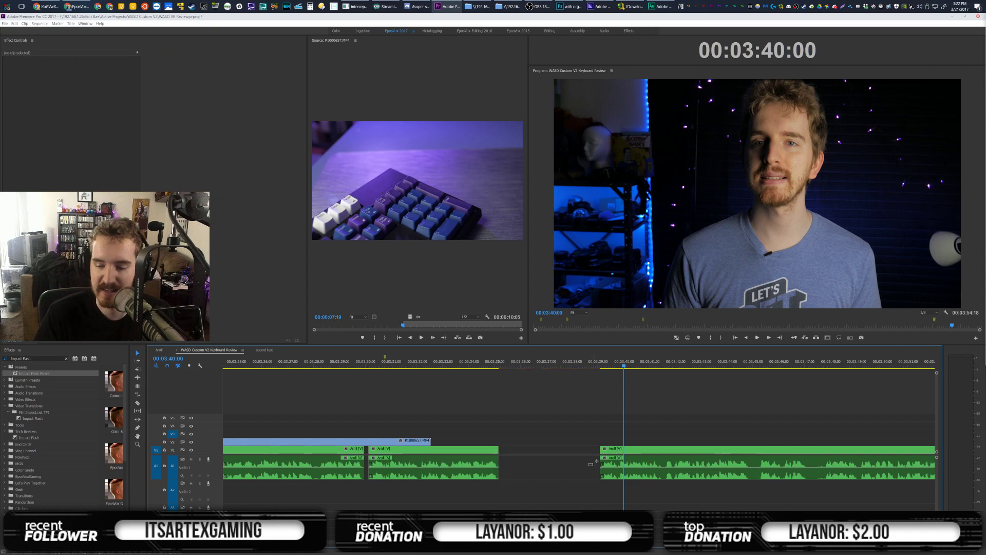
{"action": "left_click", "coordinate": [570, 464]}
{"action": "key", "text": "Delete"}
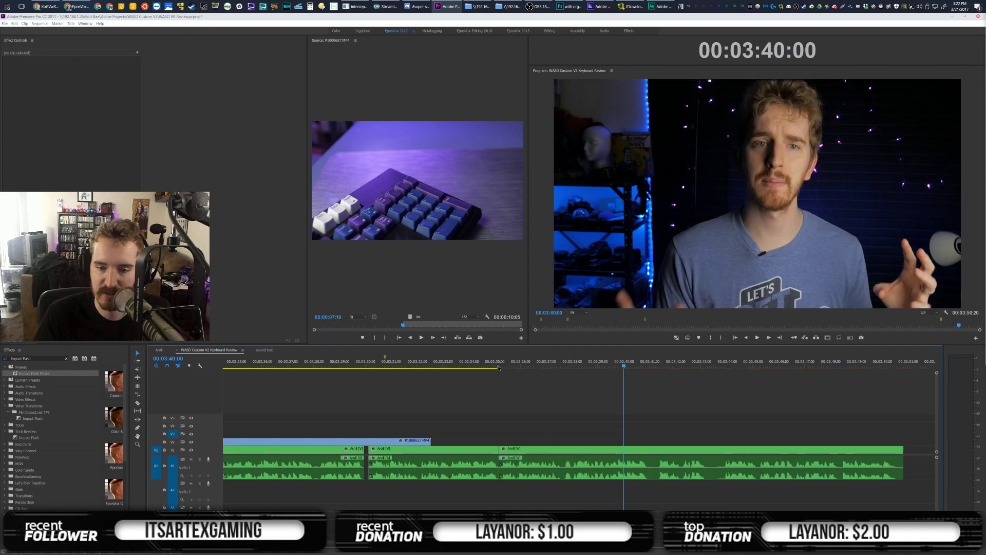
Review from 00:03:35:02, split the talking-head footage near 00:03:41, remove about one second after 00:03:42:20 and close the gap
{"action": "left_click", "coordinate": [497, 365]}
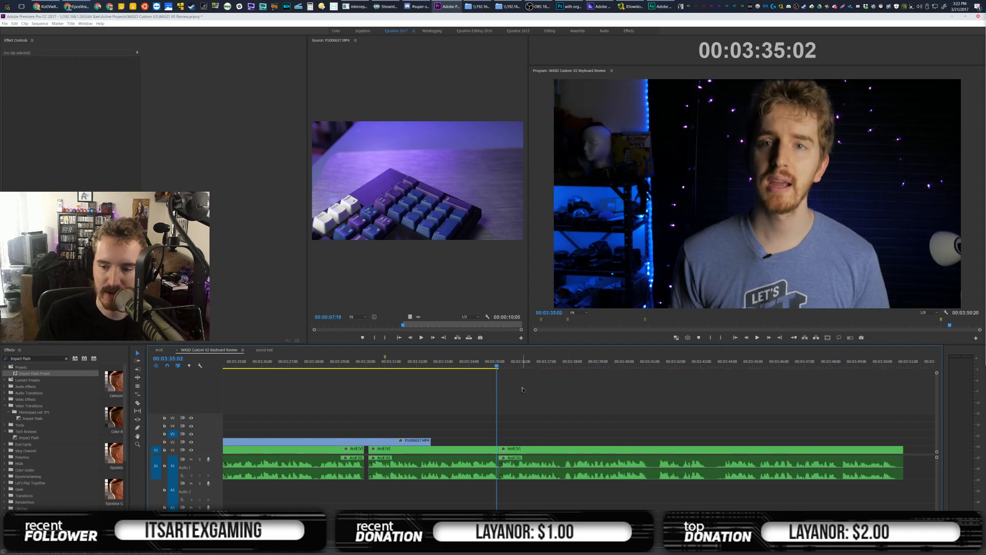
{"action": "key", "text": "space"}
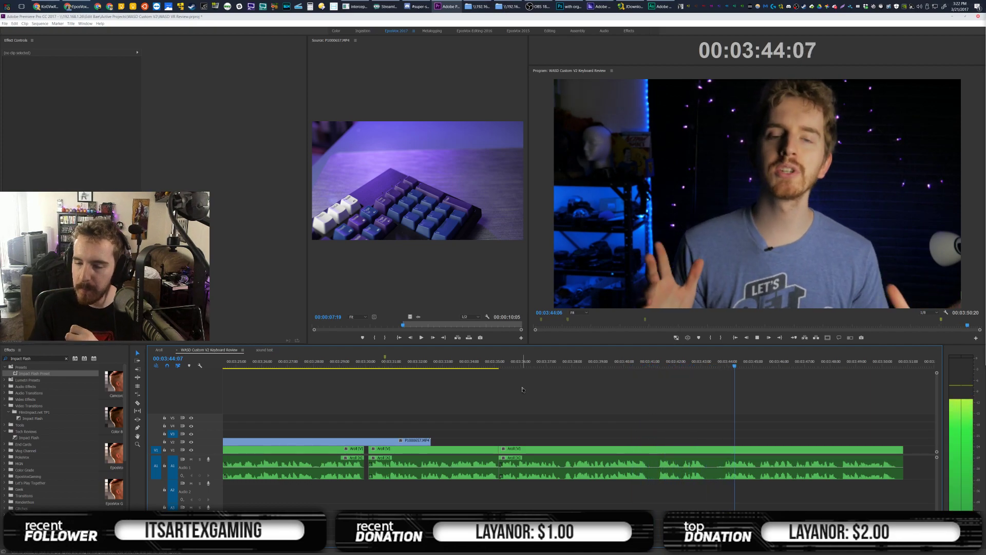
{"action": "key", "text": "space"}
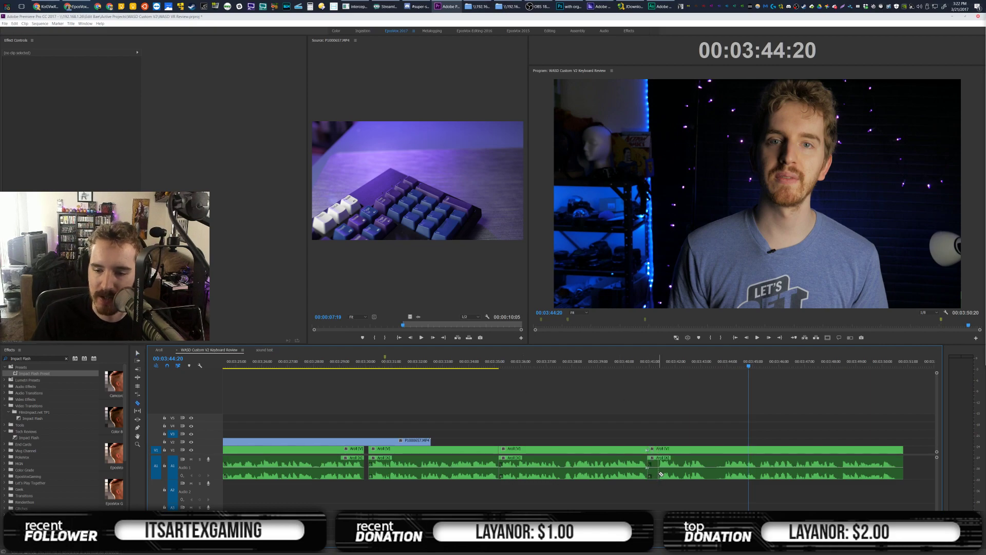
{"action": "key", "text": "v"}
{"action": "left_click", "coordinate": [717, 465]}
{"action": "key", "text": "shift+Delete"}
{"action": "left_click", "coordinate": [651, 460]}
{"action": "key", "text": "shift+Delete"}
Scale up and reposition the short talking-head clip around 00:03:42, then play across its cuts to 00:03:43:19
{"action": "left_click", "coordinate": [680, 364]}
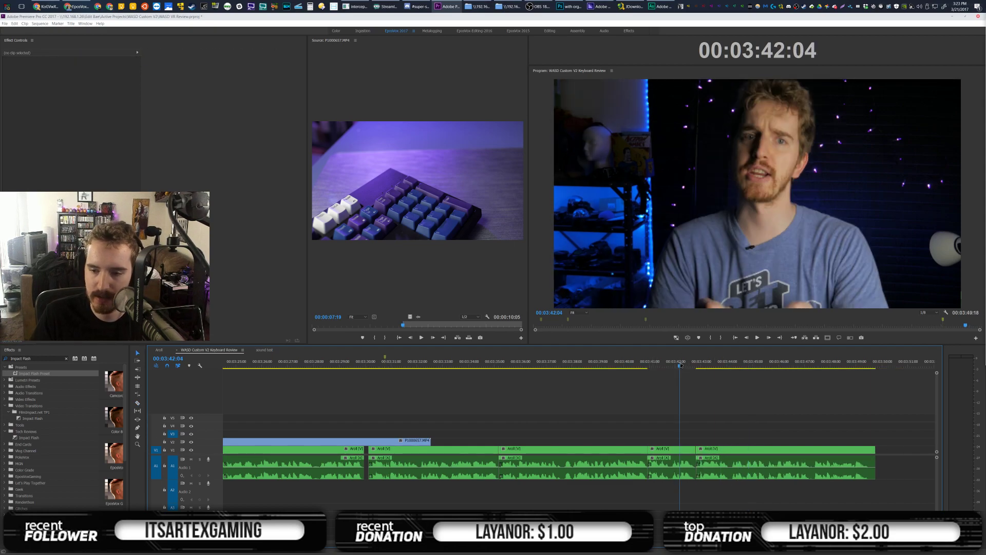
{"action": "left_click", "coordinate": [679, 451]}
{"action": "left_click_drag", "start_coordinate": [78, 82], "coordinate": [112, 72]}
{"action": "left_click", "coordinate": [636, 365]}
{"action": "left_click", "coordinate": [682, 396]}
{"action": "key", "text": "space"}
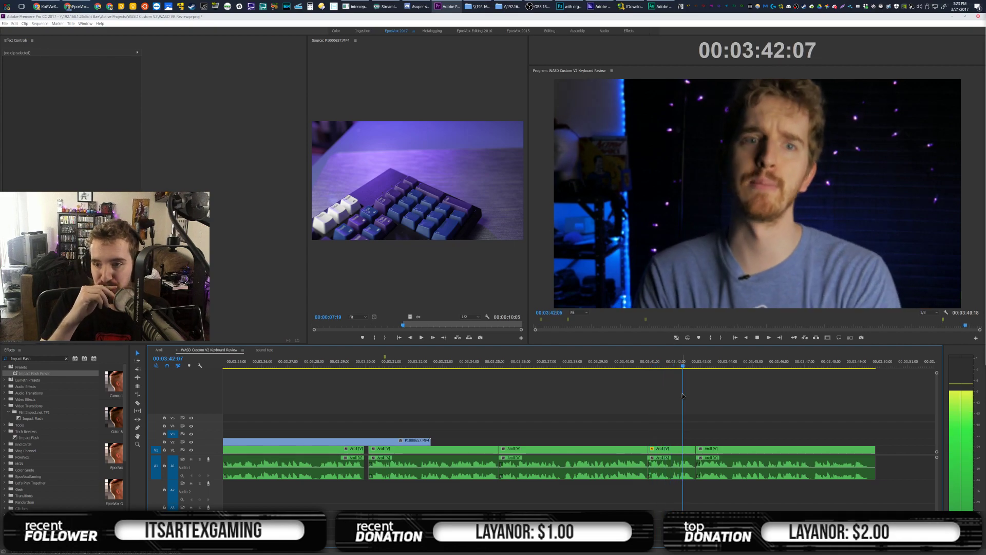
{"action": "key", "text": "space"}
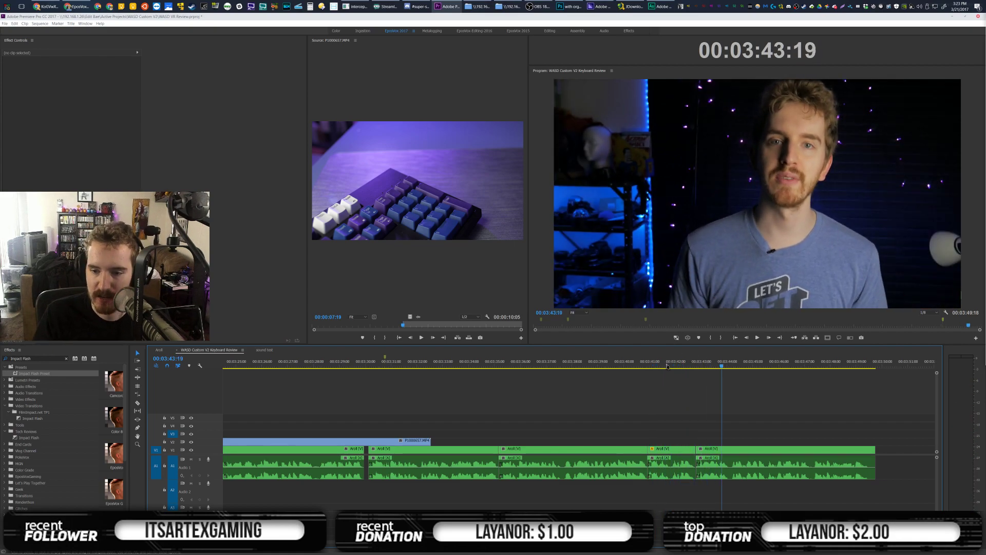
Reduce the short talking-head clip's enlargement and readjust its position, play past its end and return to 00:03:42:01
{"action": "left_click", "coordinate": [666, 365]}
{"action": "left_click", "coordinate": [671, 449]}
{"action": "mouse_move", "coordinate": [75, 80]}
{"action": "left_mouse_down"}
{"action": "mouse_move", "coordinate": [62, 80]}
{"action": "mouse_move", "coordinate": [91, 73]}
{"action": "mouse_move", "coordinate": [42, 73]}
{"action": "mouse_move", "coordinate": [73, 73]}
{"action": "left_mouse_up"}
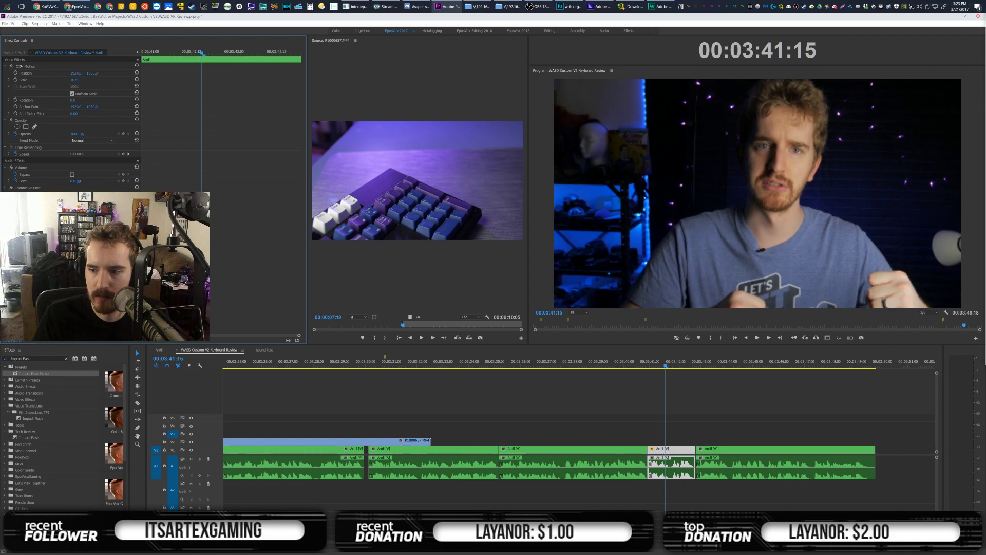
{"action": "key", "text": "space"}
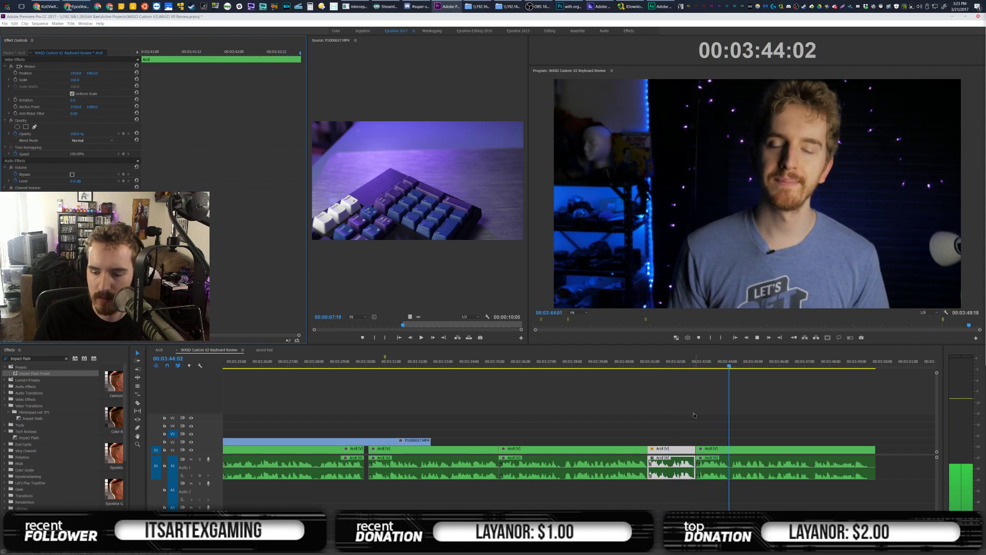
{"action": "left_click", "coordinate": [677, 362]}
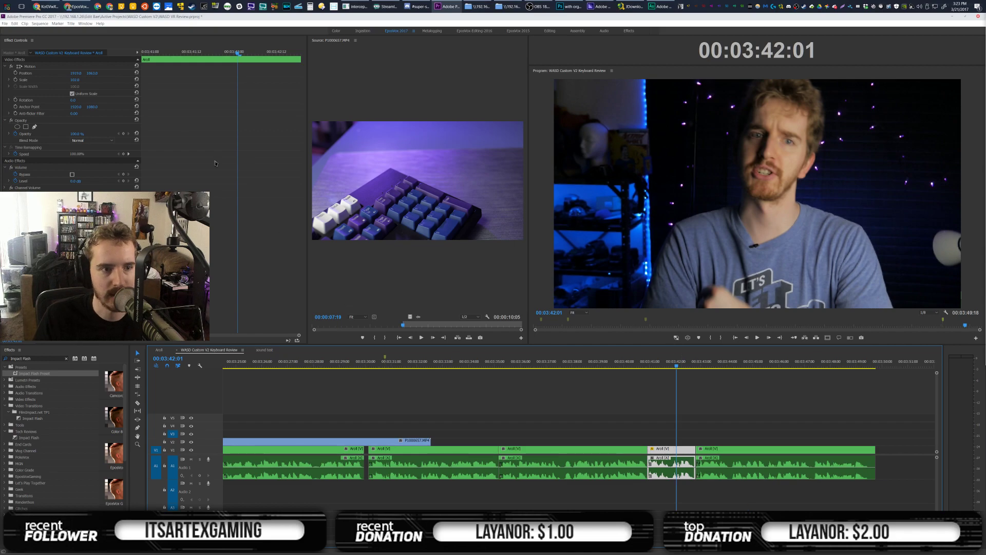
Fine-tune the short talking-head clip's scale at 00:03:42:01, then play across its end to 00:03:44:07
{"action": "left_click", "coordinate": [75, 80]}
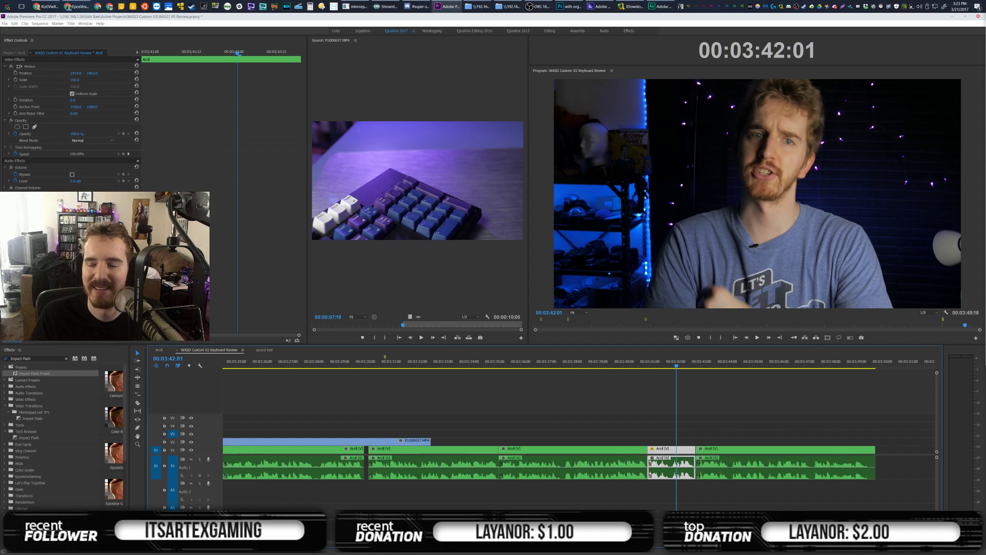
{"action": "key", "text": "alt+Tab"}
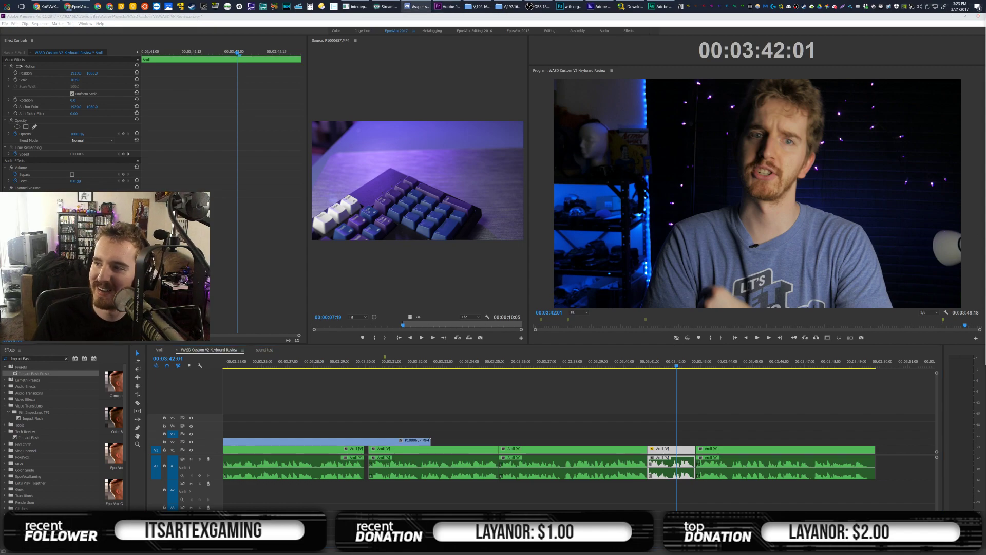
{"action": "key", "text": "alt+Tab"}
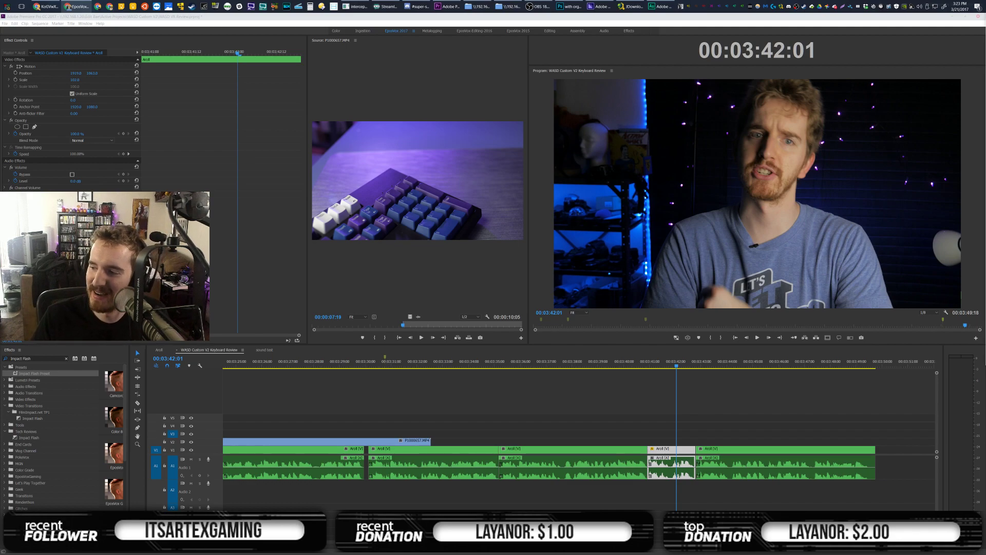
{"action": "left_click_drag", "start_coordinate": [75, 79], "coordinate": [77, 80]}
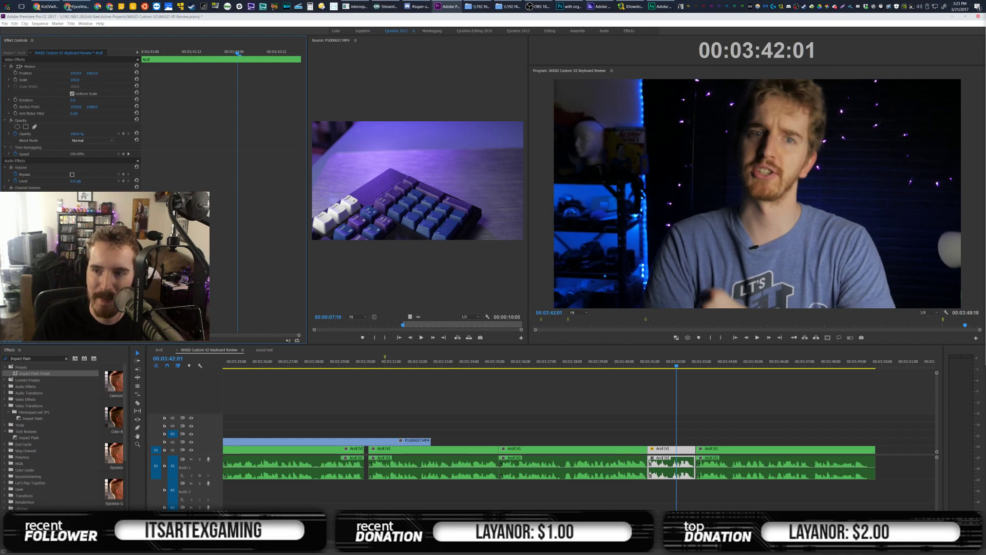
{"action": "key", "text": "space"}
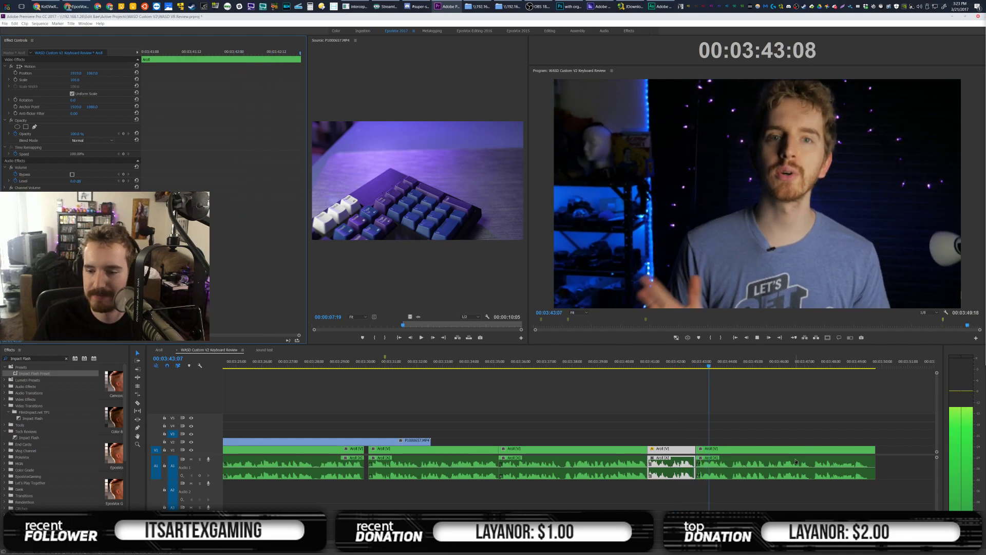
{"action": "left_click", "coordinate": [755, 387]}
{"action": "key", "text": "space"}
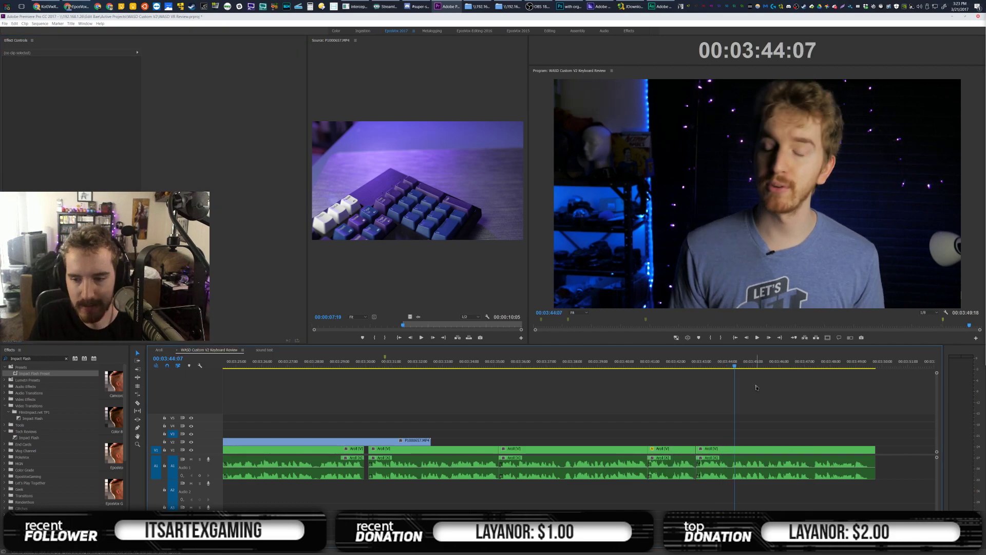
Paste the Subscribe.mov overlay, shift it to start near the last talking-head cut, speed it up to 144.64% and play through to 00:03:49:14
{"action": "key", "text": "ctrl+v"}
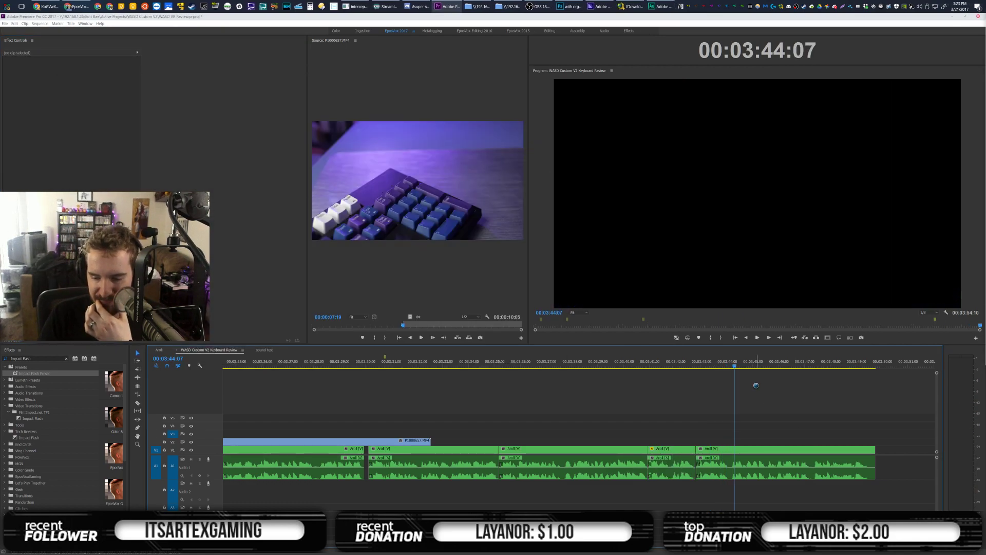
{"action": "scroll", "coordinate": [531, 418], "scroll_direction": "up", "scroll_amount": 3}
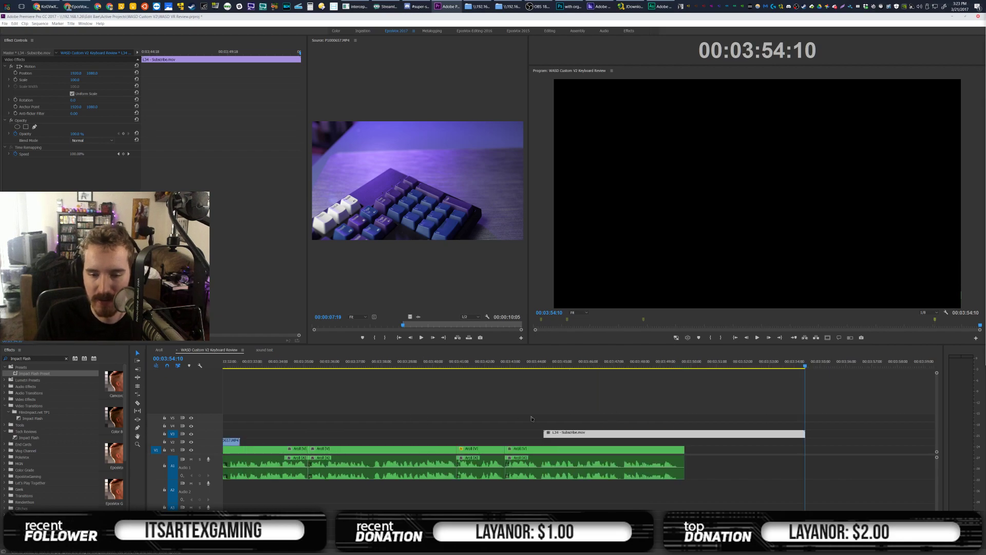
{"action": "left_click_drag", "start_coordinate": [608, 434], "coordinate": [567, 434]}
{"action": "left_click_drag", "start_coordinate": [760, 434], "coordinate": [679, 436]}
{"action": "key", "text": "v"}
{"action": "left_click", "coordinate": [602, 362]}
{"action": "left_click", "coordinate": [666, 398]}
{"action": "key", "text": "space"}
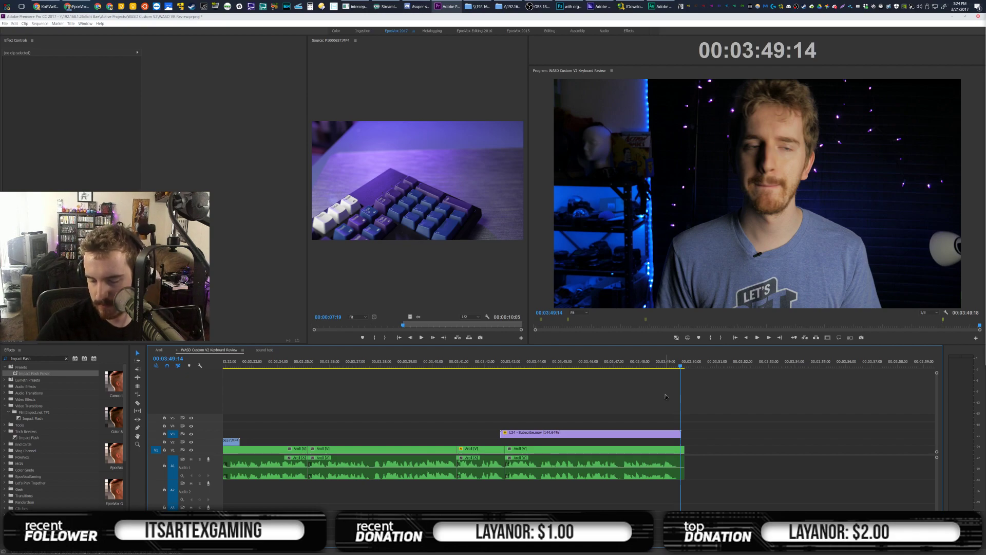
Switch to the web browser, save the doge image into the WASD Custom V2 project folder and close the image
{"action": "key", "text": "alt+Tab"}
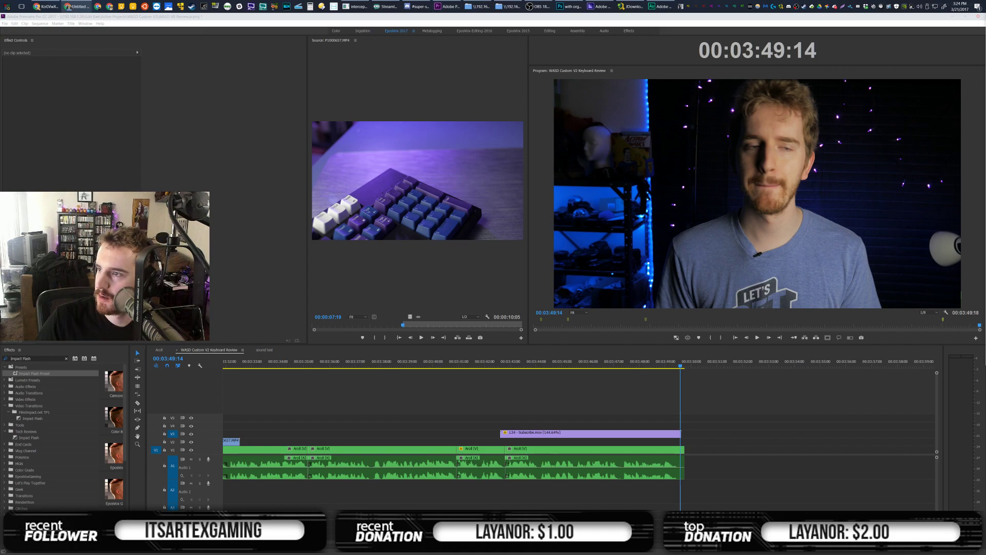
{"action": "left_click_drag", "start_coordinate": [985, 144], "coordinate": [393, 107]}
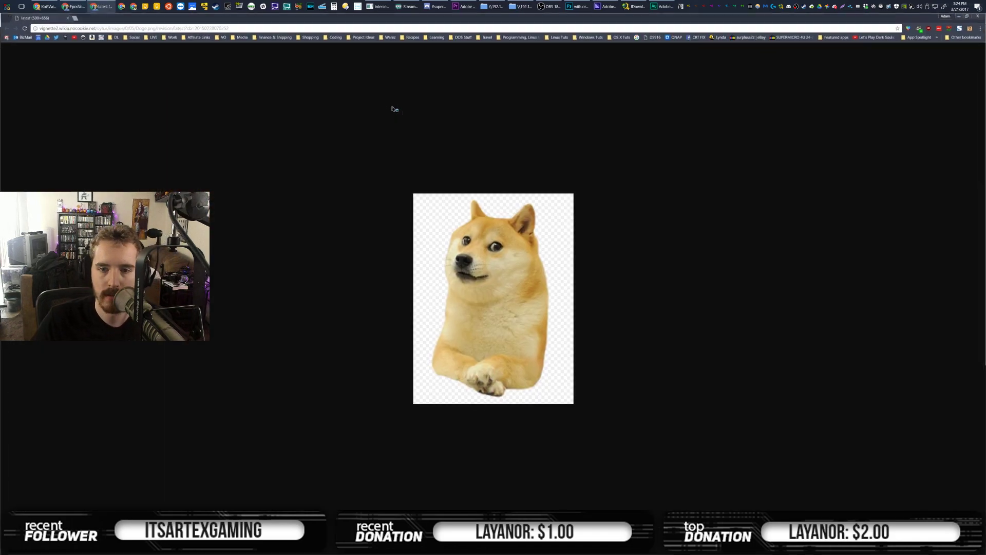
{"action": "right_click", "coordinate": [570, 261]}
{"action": "right_click", "coordinate": [516, 260]}
{"action": "left_click", "coordinate": [532, 272]}
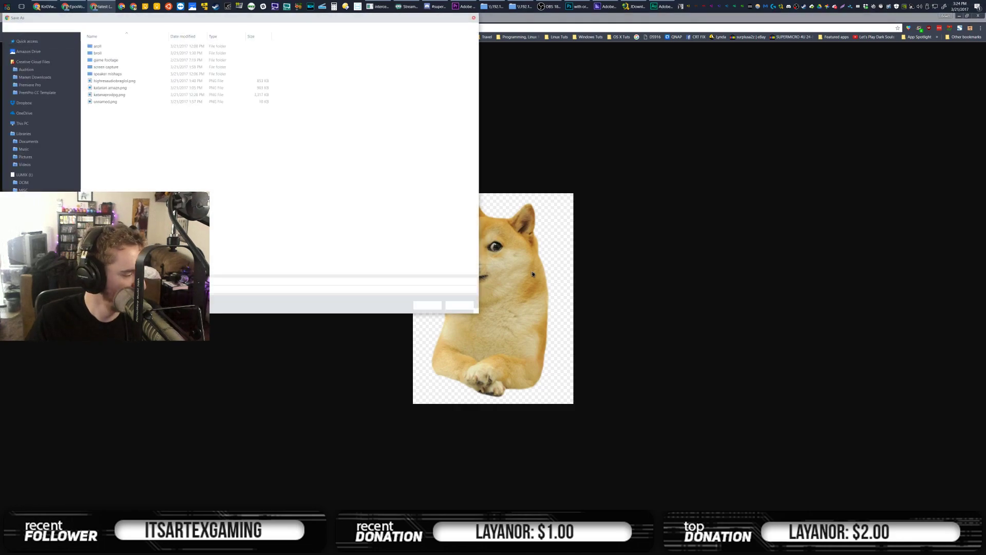
{"action": "left_click", "coordinate": [131, 26]}
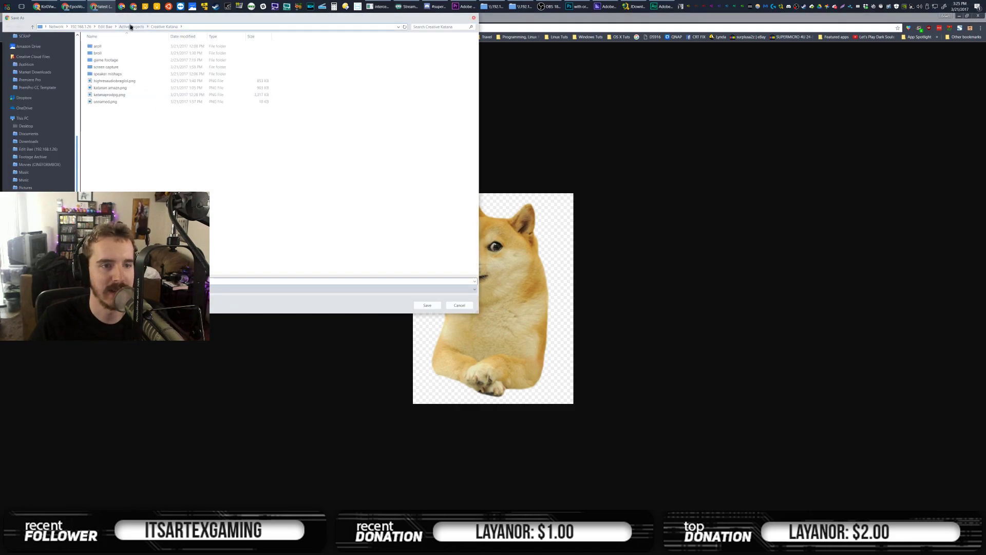
{"action": "scroll", "coordinate": [171, 184], "scroll_direction": "down", "scroll_amount": 10}
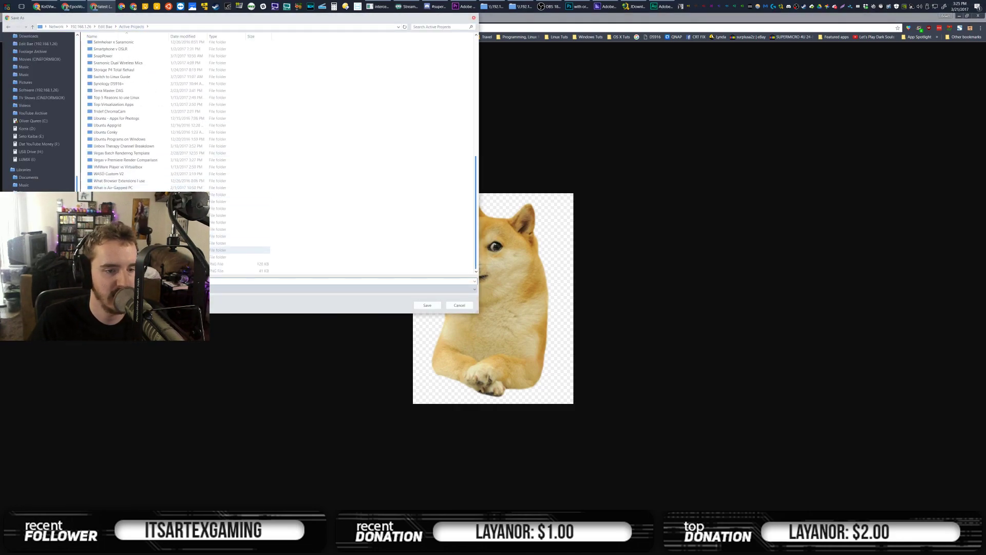
{"action": "left_click", "coordinate": [107, 173]}
{"action": "double_click", "coordinate": [107, 174]}
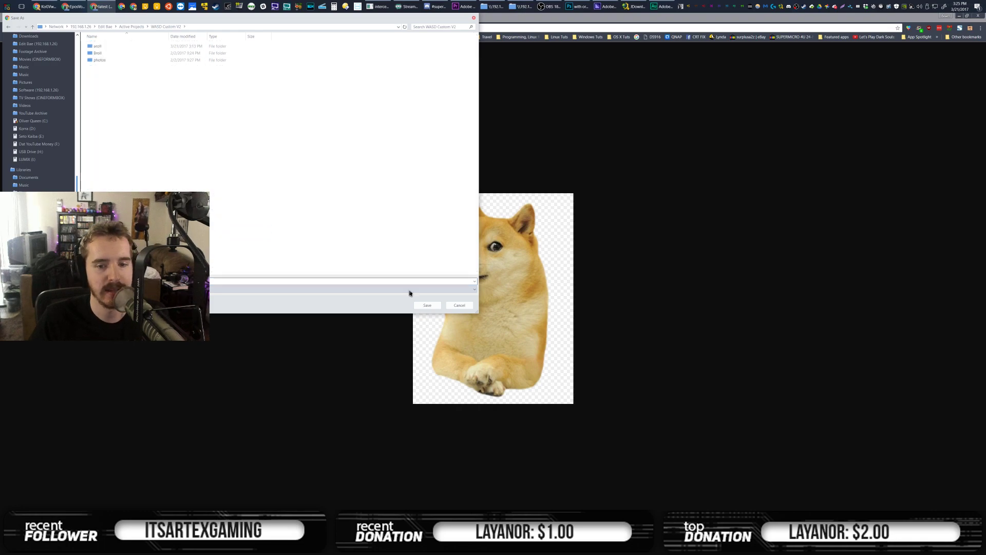
{"action": "left_click", "coordinate": [427, 305]}
{"action": "left_click", "coordinate": [978, 15]}
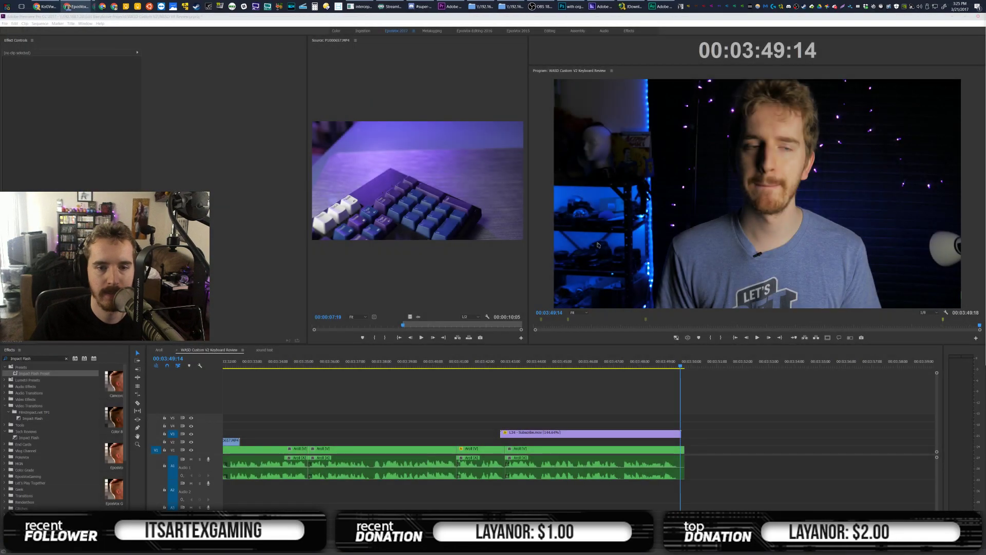
Import Doge.png from the project folder, place it above the short talking-head clip and trim it to that clip's length
{"action": "left_click", "coordinate": [469, 6]}
{"action": "left_click", "coordinate": [469, 5]}
{"action": "left_click", "coordinate": [468, 5]}
{"action": "left_click", "coordinate": [343, 296]}
{"action": "left_click", "coordinate": [329, 260]}
{"action": "left_click_drag", "start_coordinate": [328, 259], "coordinate": [1, 260]}
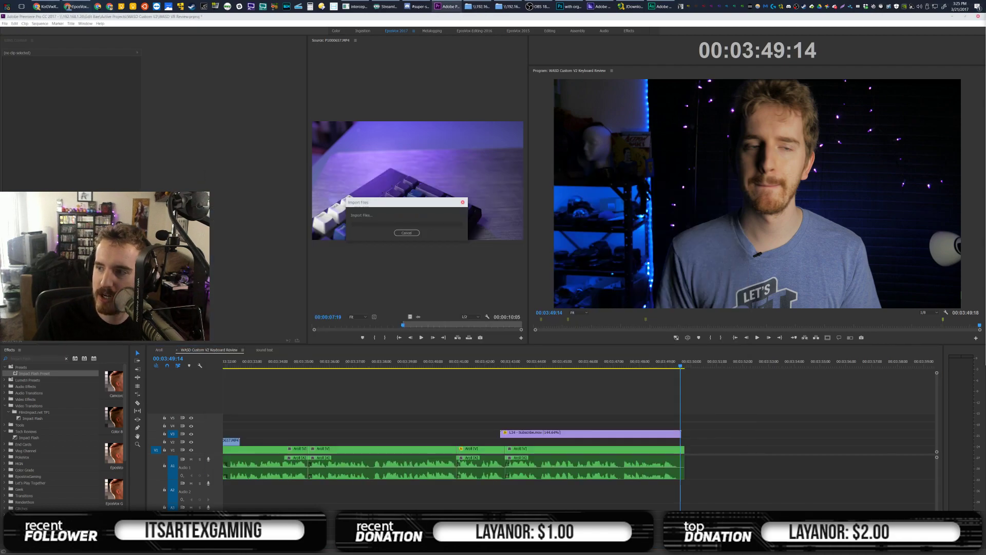
{"action": "left_click_drag", "start_coordinate": [1, 426], "coordinate": [460, 441]}
{"action": "left_click_drag", "start_coordinate": [686, 437], "coordinate": [504, 439]}
Enlarge Doge.png at 00:03:41:18 until it fills much of the frame, and reposition it over the speaker
{"action": "left_click", "coordinate": [478, 365]}
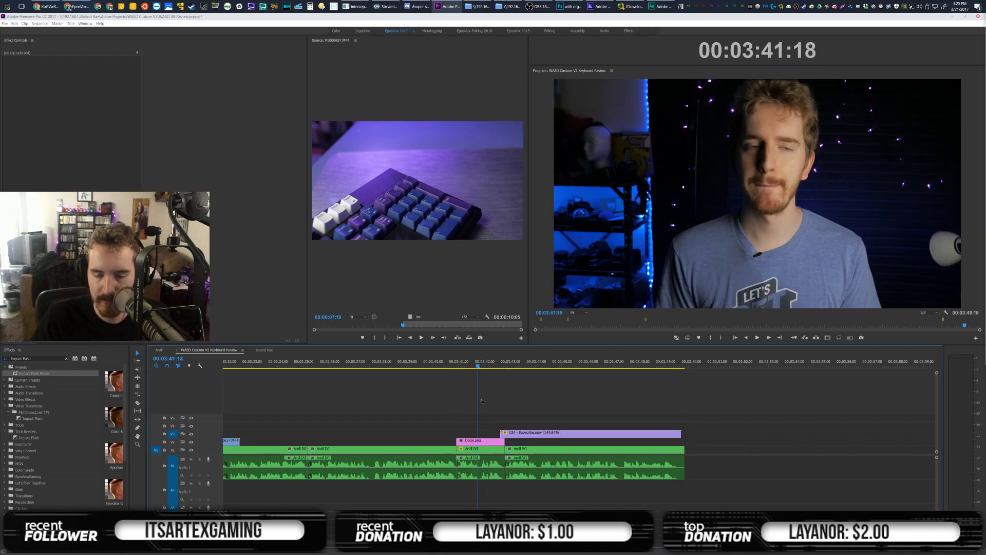
{"action": "left_click", "coordinate": [483, 442]}
{"action": "left_click", "coordinate": [491, 423]}
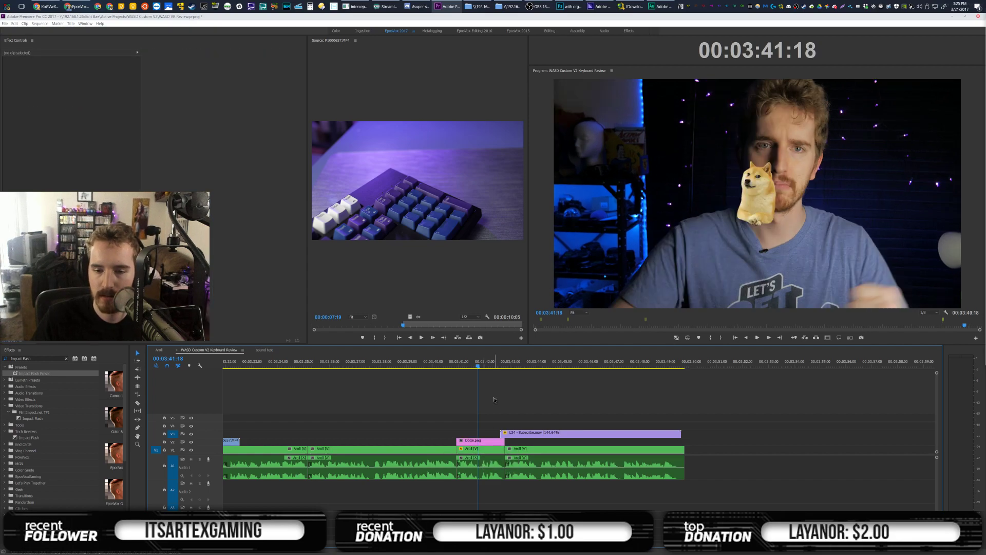
{"action": "left_click", "coordinate": [477, 441]}
{"action": "left_click_drag", "start_coordinate": [77, 85], "coordinate": [438, 75]}
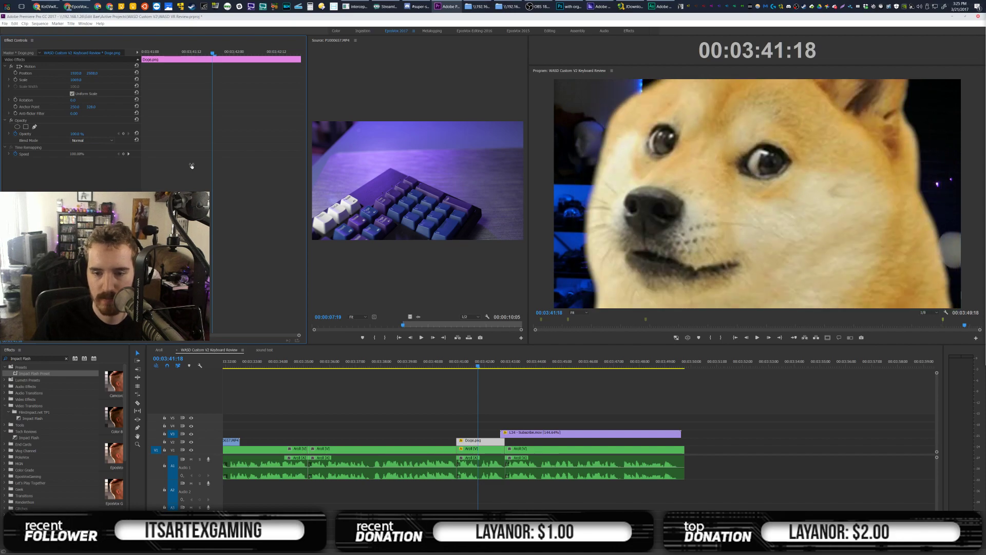
{"action": "left_click_drag", "start_coordinate": [75, 80], "coordinate": [32, 78]}
Set starting scale and position keyframes for Doge.png at 00:03:40:22, then play to the end of the clip
{"action": "left_click", "coordinate": [464, 362]}
{"action": "left_click_drag", "start_coordinate": [167, 53], "coordinate": [142, 53]}
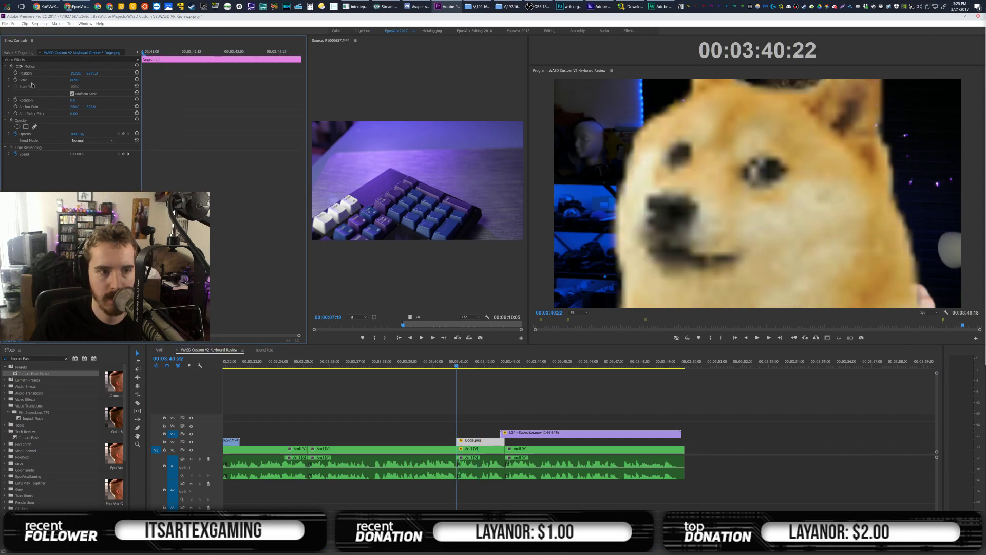
{"action": "left_click", "coordinate": [16, 79]}
{"action": "left_click", "coordinate": [15, 73]}
{"action": "key", "text": "space"}
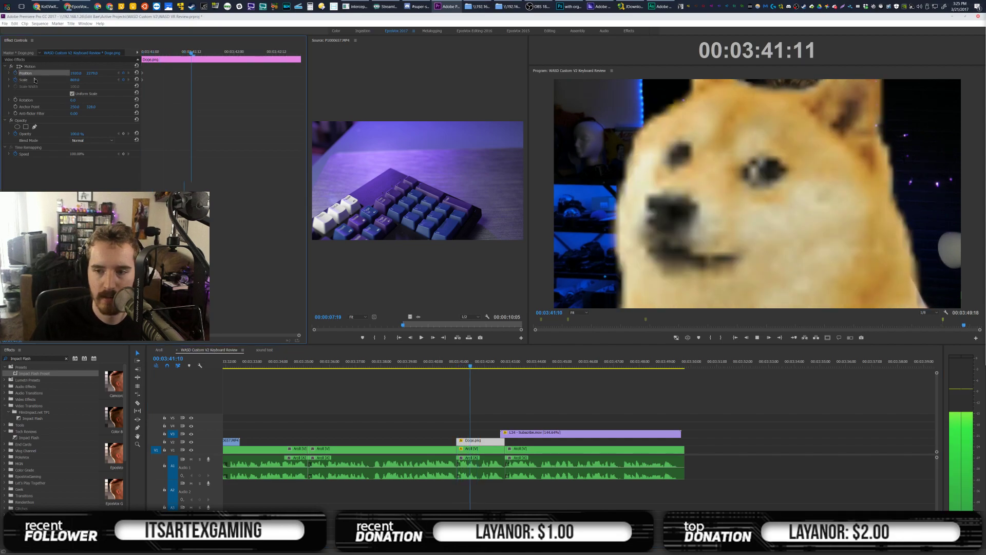
{"action": "key", "text": "space"}
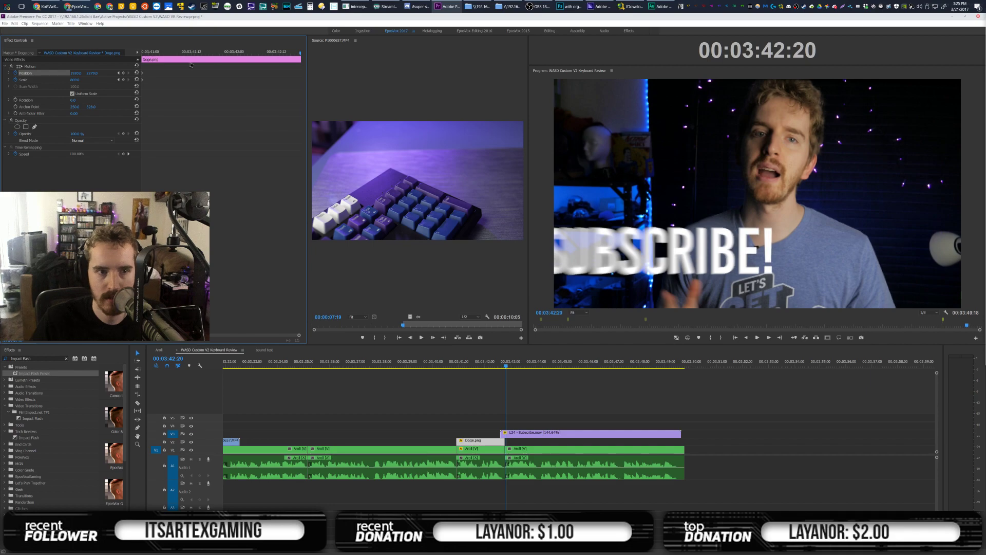
Enlarge and reposition Doge.png at 00:03:42:18 to create its ending keyframes, and save the project
{"action": "key", "text": "Left"}
{"action": "left_click", "coordinate": [552, 388]}
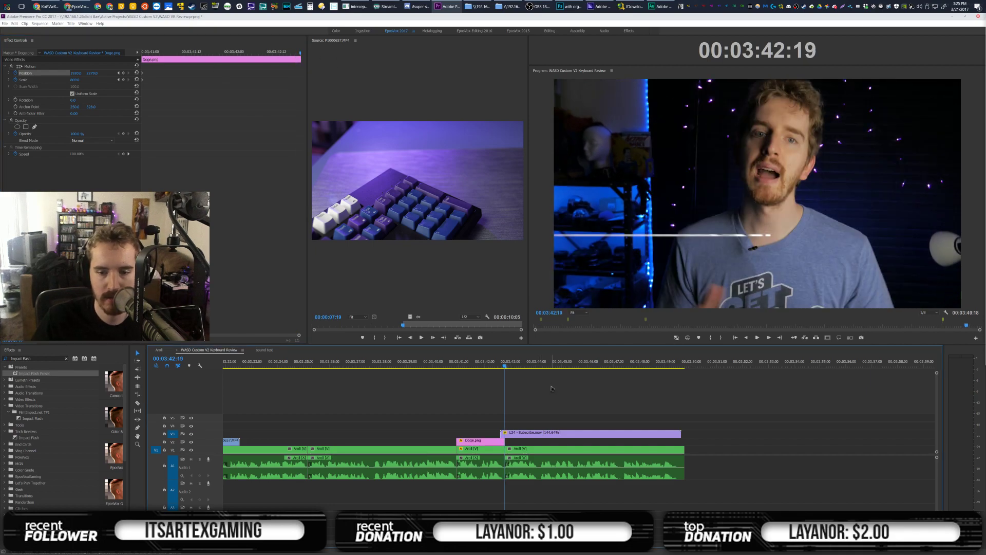
{"action": "key", "text": "Left"}
{"action": "left_click", "coordinate": [488, 440]}
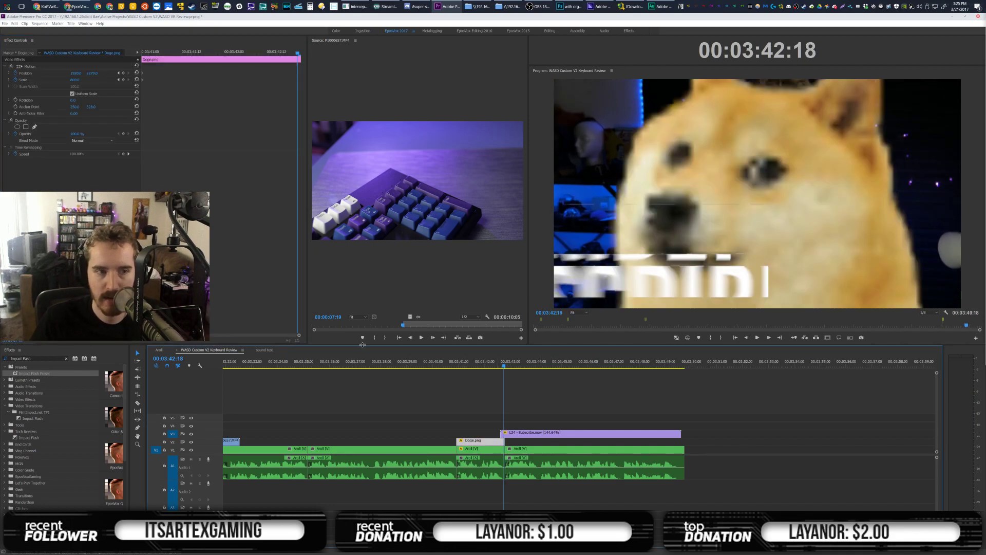
{"action": "left_click_drag", "start_coordinate": [75, 81], "coordinate": [231, 75]}
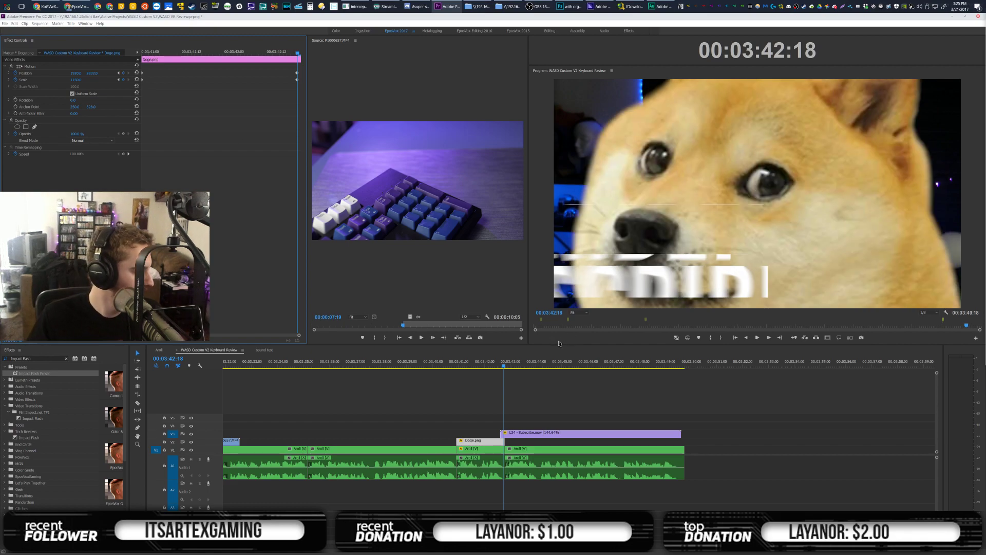
{"action": "left_click", "coordinate": [494, 400]}
{"action": "key", "text": "ctrl+s"}
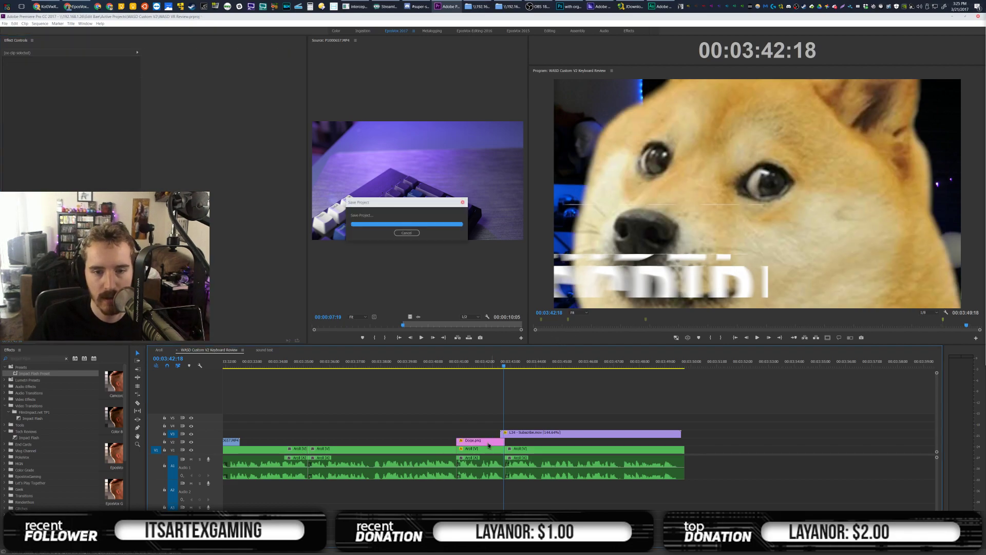
Try the Overlay blend mode on Doge.png, then return it to Normal
{"action": "left_click", "coordinate": [488, 444]}
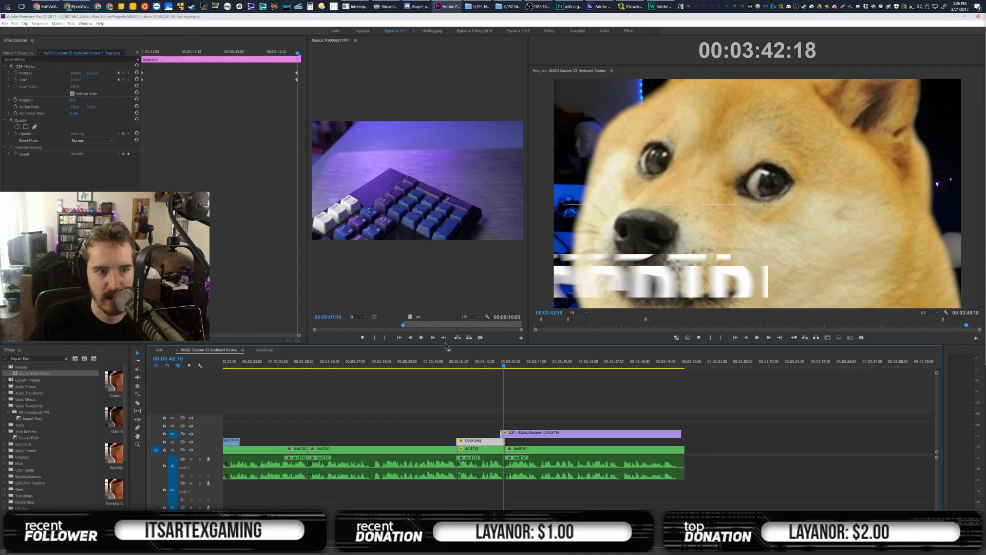
{"action": "left_click", "coordinate": [80, 141]}
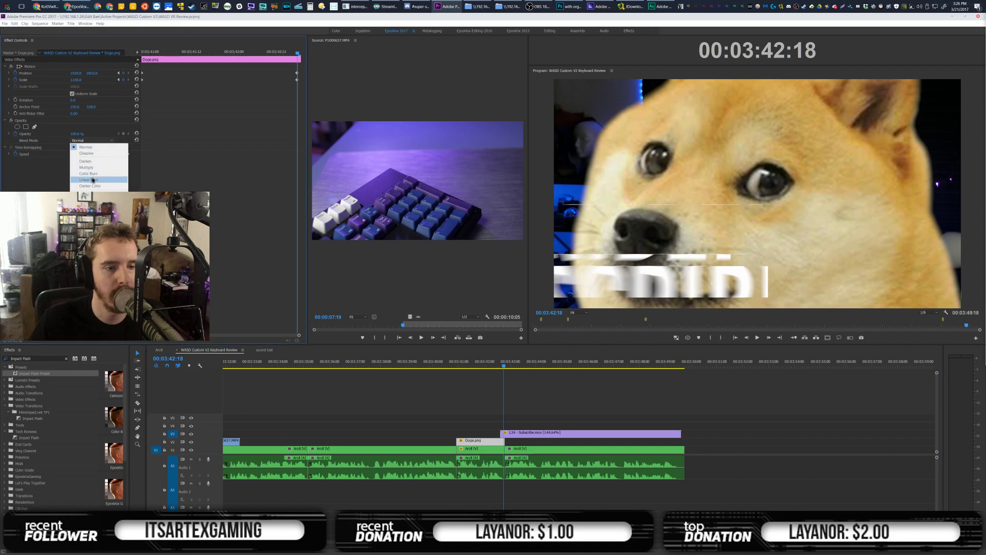
{"action": "left_click", "coordinate": [87, 225]}
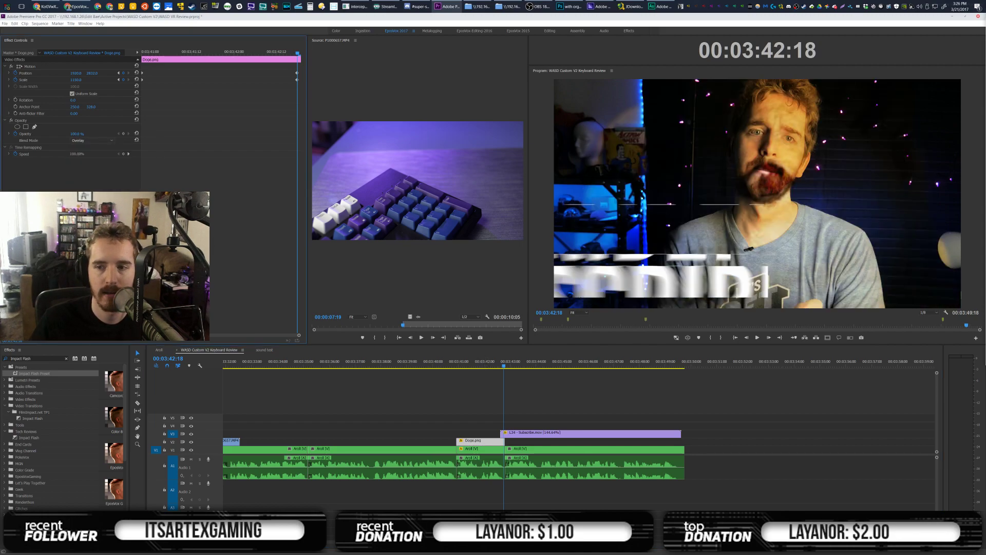
{"action": "left_click", "coordinate": [86, 140]}
{"action": "left_click", "coordinate": [85, 148]}
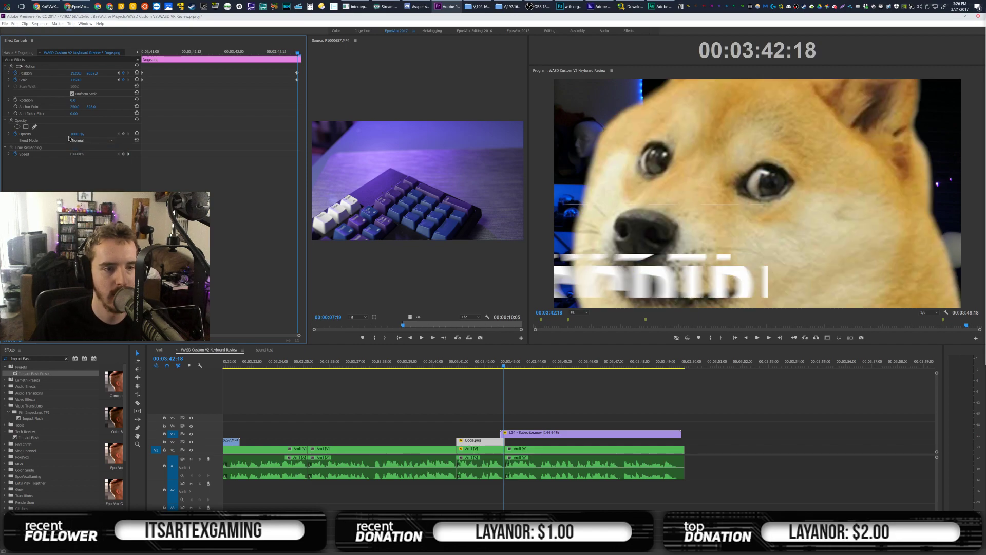
Lower Doge.png's opacity at 00:03:42:18 so the image fades toward the end of its clip
{"action": "left_click_drag", "start_coordinate": [76, 134], "coordinate": [35, 133]}
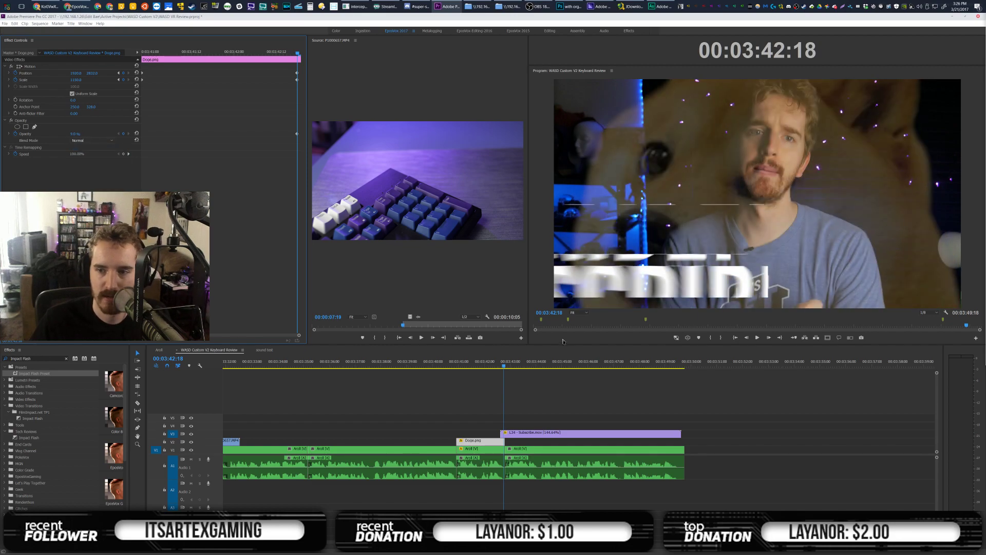
Replace the Doge.png clip with a linked After Effects composition, saving the new After Effects project in the WASD Custom V2 folder
{"action": "left_click", "coordinate": [479, 440]}
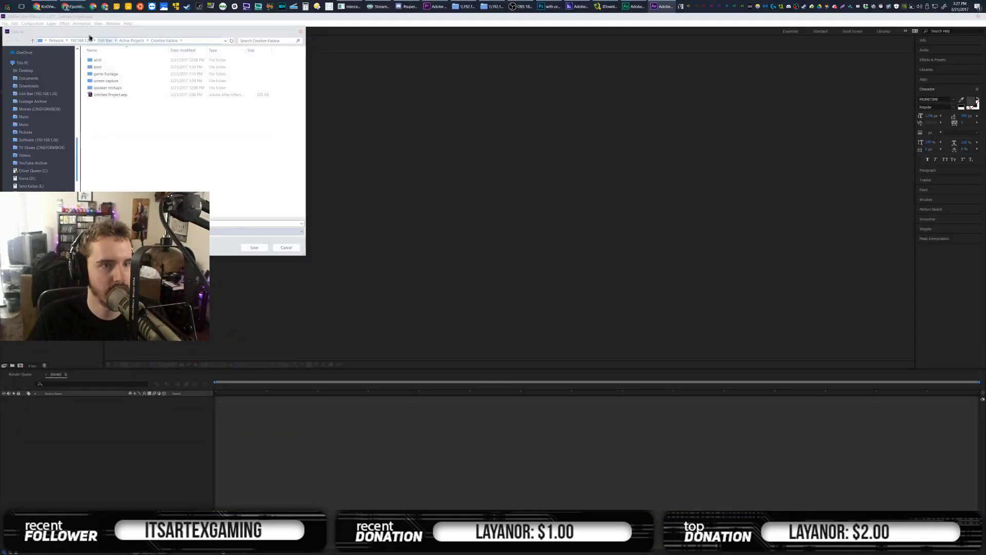
{"action": "left_click", "coordinate": [129, 40]}
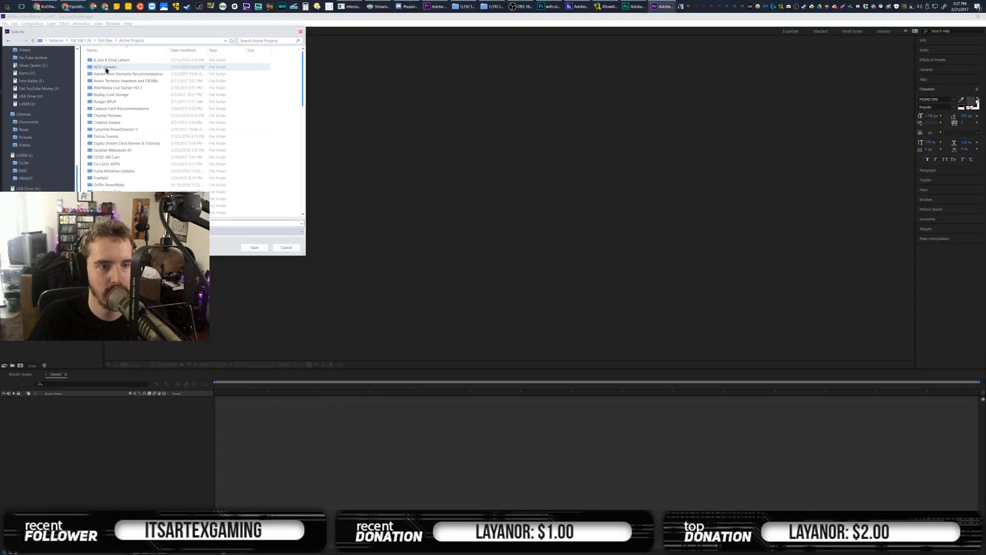
{"action": "scroll", "coordinate": [108, 154], "scroll_direction": "down", "scroll_amount": 15}
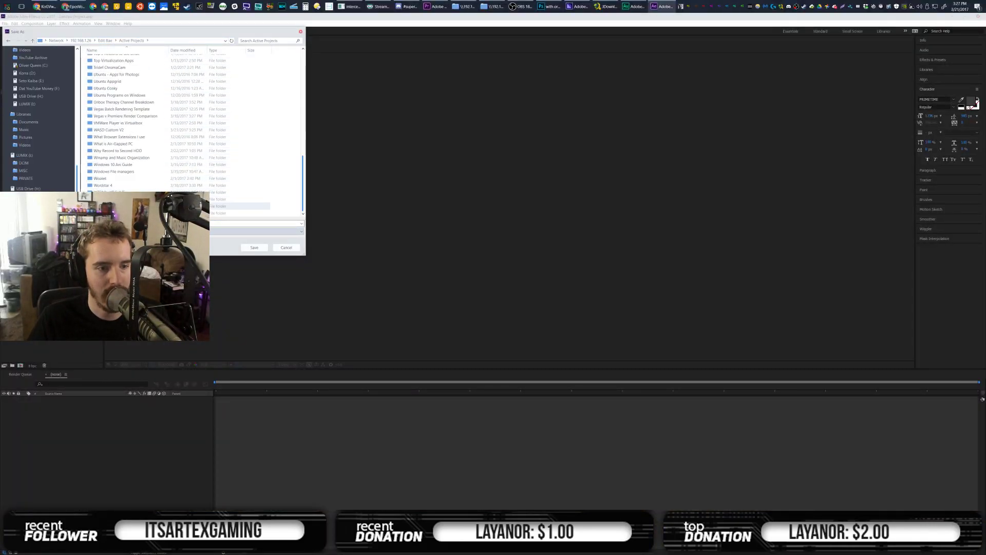
{"action": "double_click", "coordinate": [103, 130]}
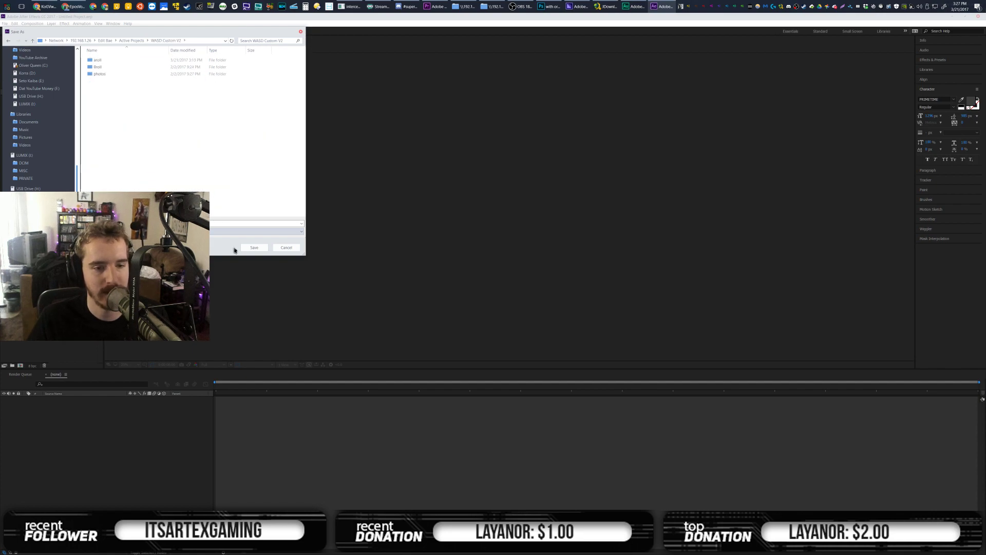
{"action": "left_click", "coordinate": [253, 247]}
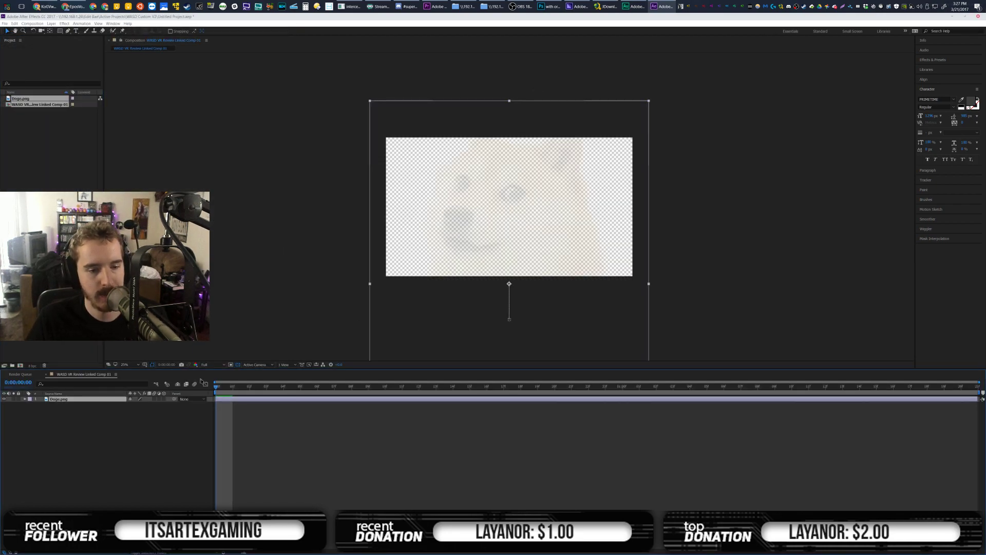
Enable motion blur on the Doge.png layer in After Effects, then switch back to Premiere Pro and play the linked clip from its start
{"action": "left_click", "coordinate": [157, 401]}
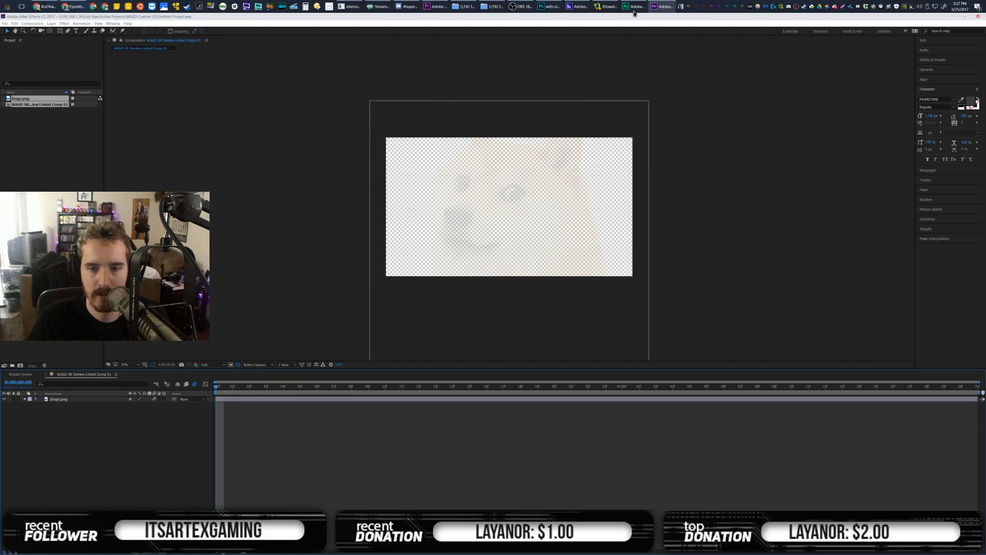
{"action": "left_click", "coordinate": [434, 6]}
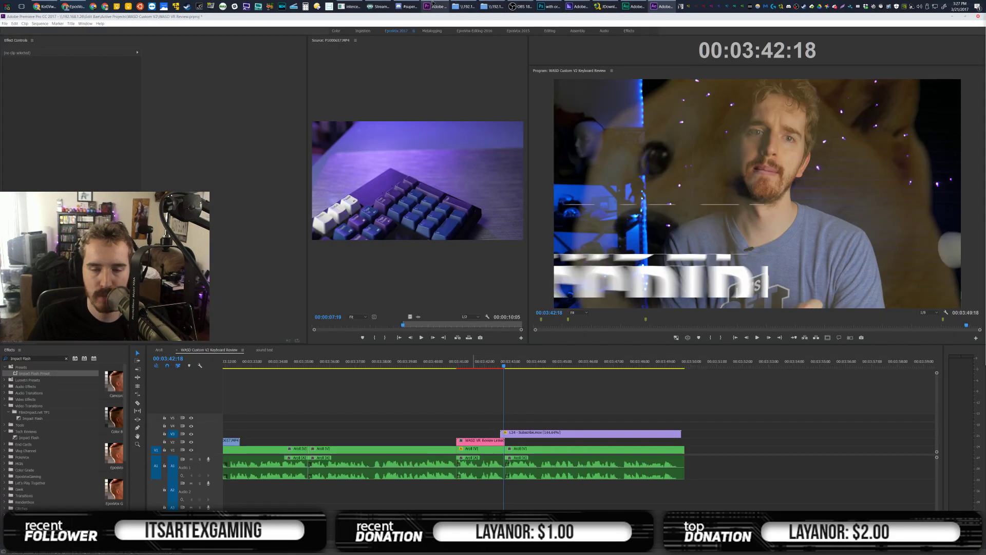
{"action": "left_click", "coordinate": [456, 362]}
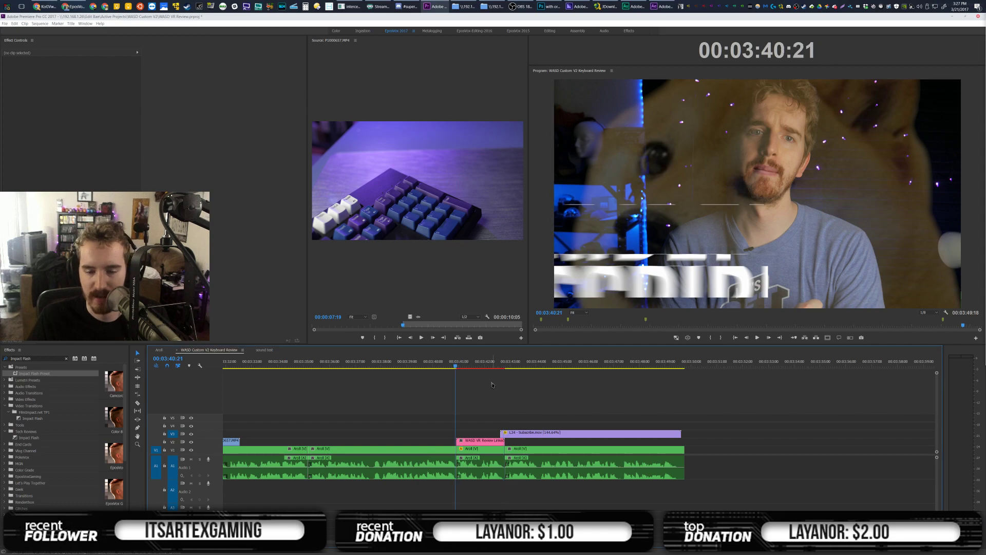
{"action": "key", "text": "space"}
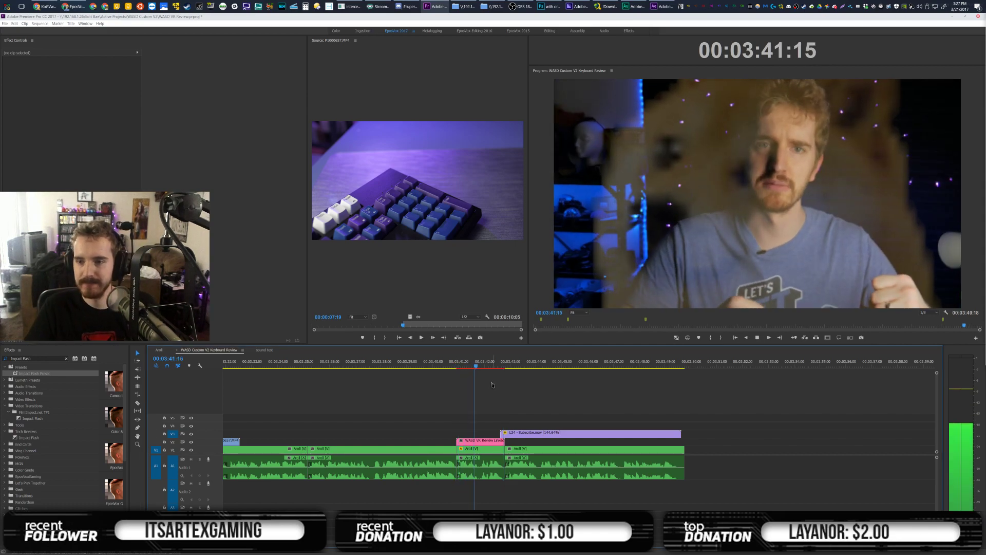
{"action": "key", "text": "space"}
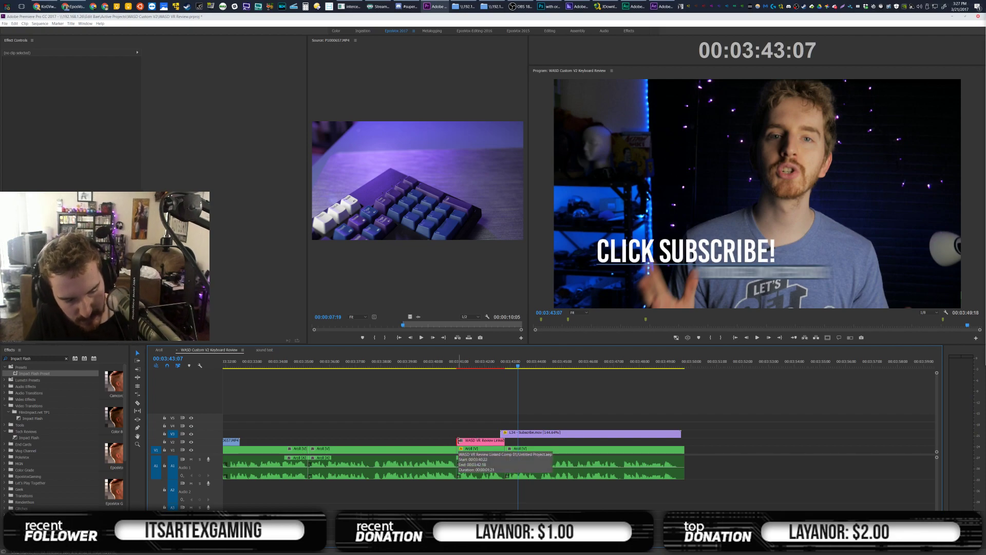
Find the Blur Diss2 preset and apply it to the start of the linked doge composition clip
{"action": "key", "text": "shift+f"}
{"action": "type", "text": "Blur-Diss2"}
{"action": "left_click_drag", "start_coordinate": [27, 373], "coordinate": [458, 441]}
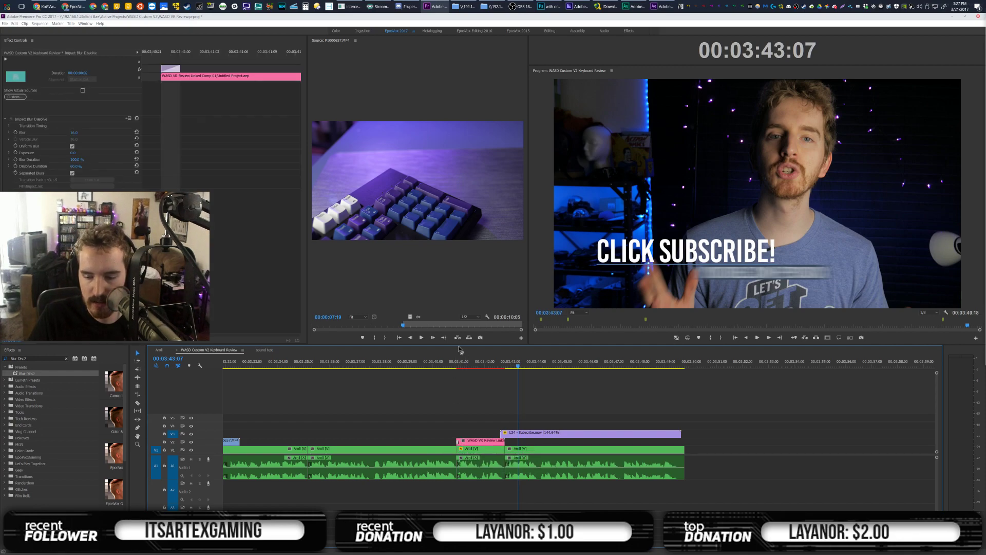
Play back the doge clip from just before its blur dissolve into the subscribe overlay, and review its middle section again
{"action": "left_click", "coordinate": [458, 364]}
{"action": "left_click", "coordinate": [483, 390]}
{"action": "key", "text": "Left"}
{"action": "key", "text": "Left"}
{"action": "key", "text": "Left"}
{"action": "key", "text": "Left"}
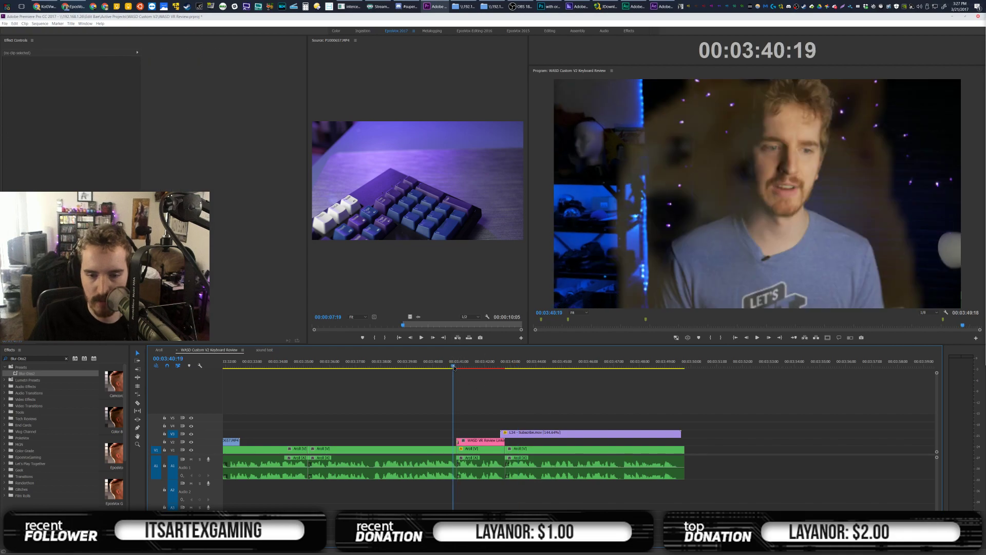
{"action": "key", "text": "space"}
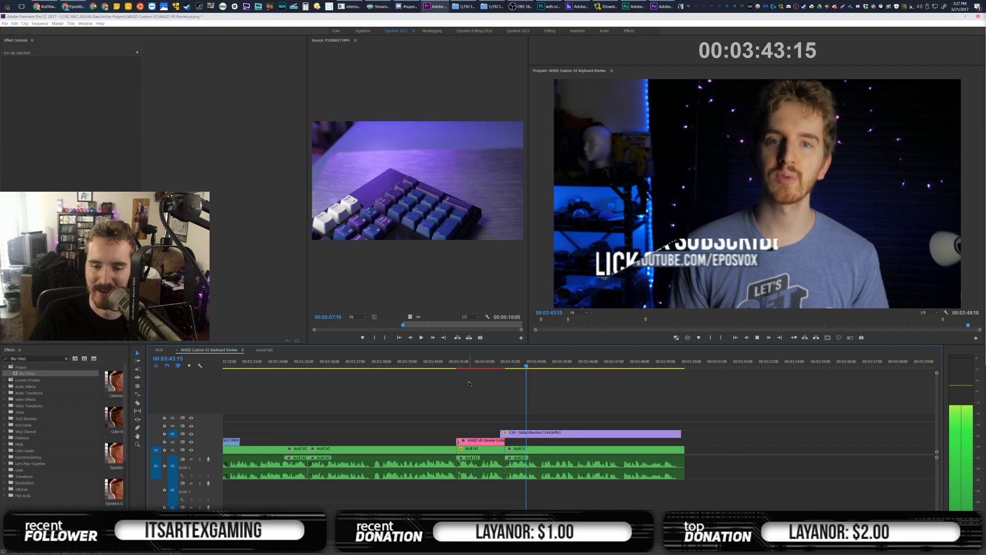
{"action": "left_click", "coordinate": [476, 364]}
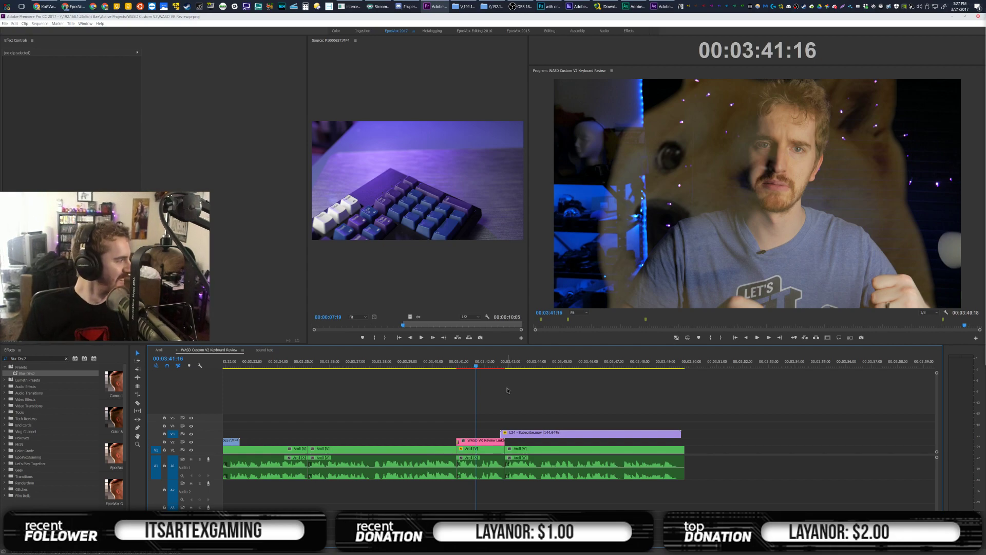
{"action": "key", "text": "space"}
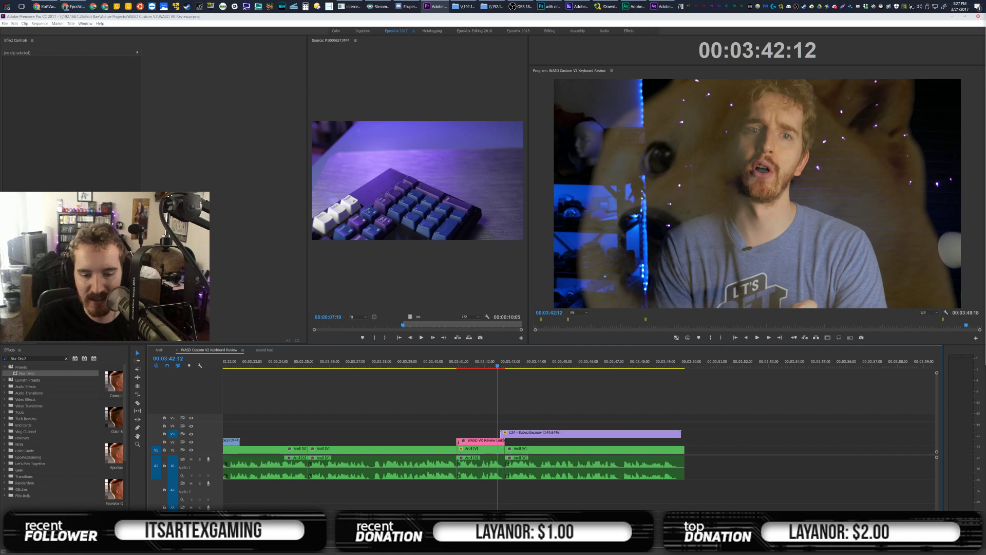
Fit the whole sequence in the timeline and collapse the Audio 2 track
{"action": "key", "text": "backslash"}
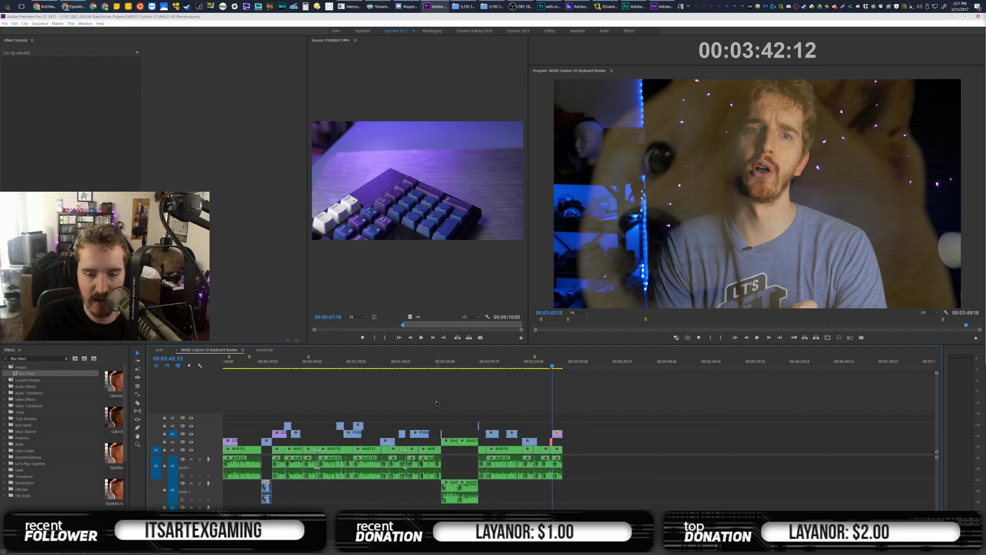
{"action": "double_click", "coordinate": [222, 483]}
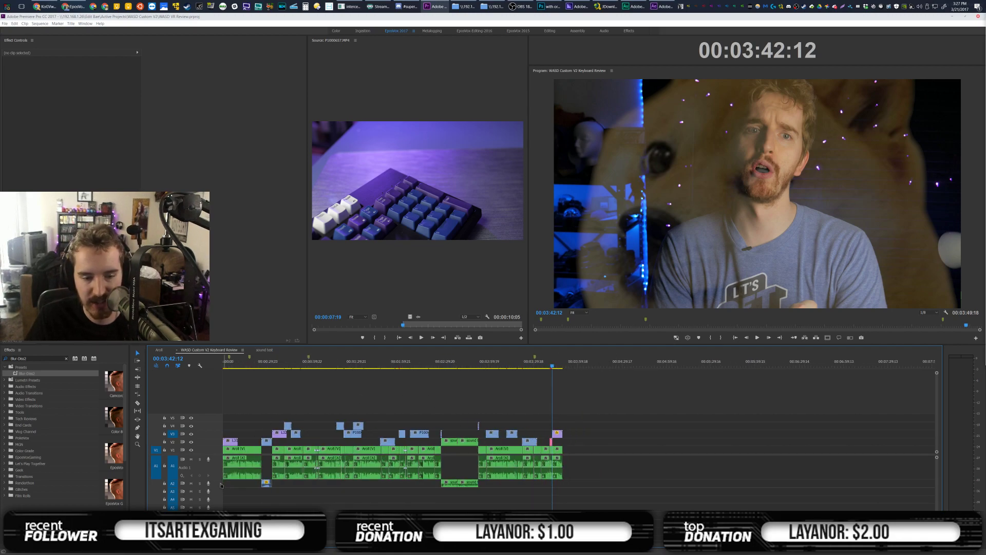